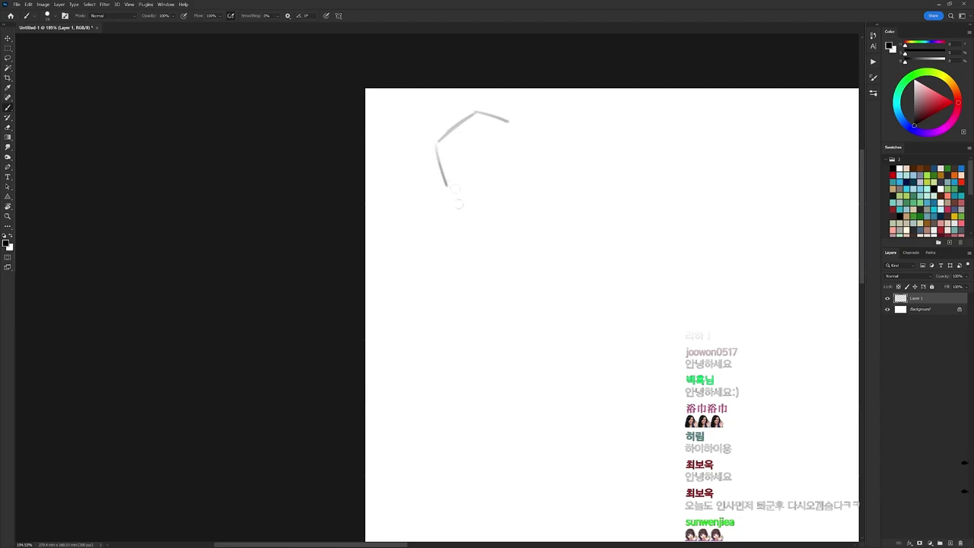
# Step: Sketch the character's rounded head outline with both eyes, the mouth, the ear and two short neck lines
pyautogui.moveTo(510, 120)
pyautogui.mouseDown()
pyautogui.moveTo(533, 159)
pyautogui.moveTo(518, 198)
pyautogui.mouseUp()
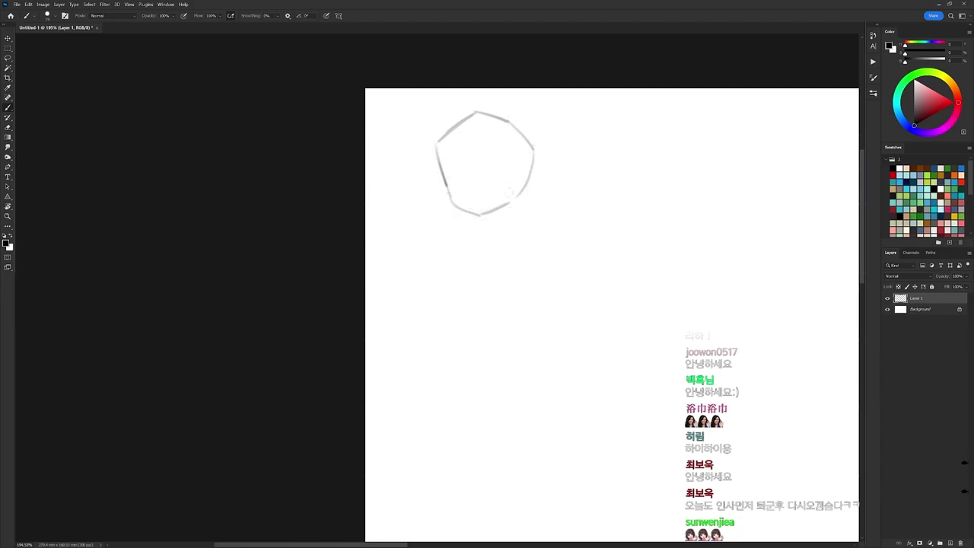
pyautogui.moveTo(489, 161); pyautogui.dragTo(509, 161)
pyautogui.press('e')
pyautogui.moveTo(527, 172)
pyautogui.mouseDown()
pyautogui.moveTo(524, 190)
pyautogui.moveTo(536, 185)
pyautogui.mouseUp()
pyautogui.press('l')
pyautogui.moveTo(536, 185); pyautogui.dragTo(536, 179)
pyautogui.hotkey('ctrl', 'd')
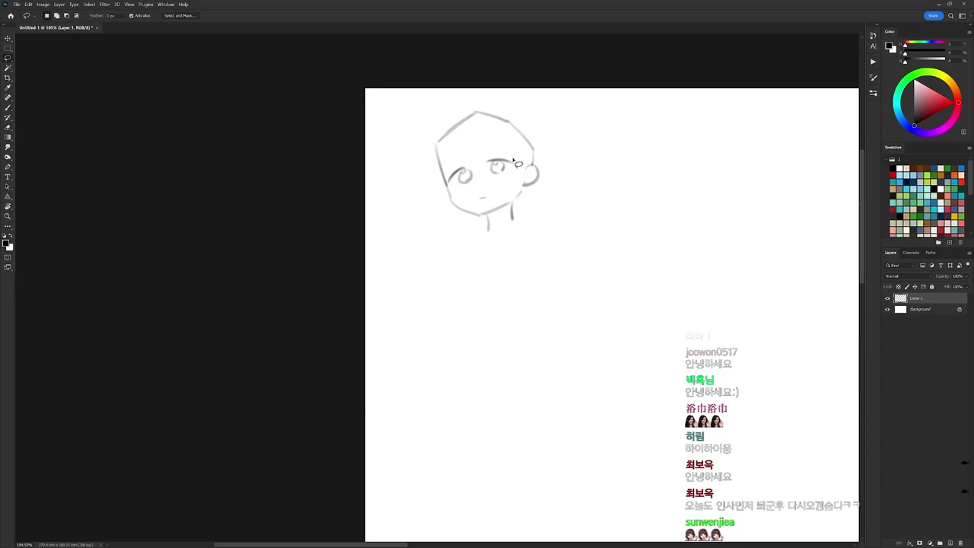
pyautogui.press('e')
pyautogui.press('b')
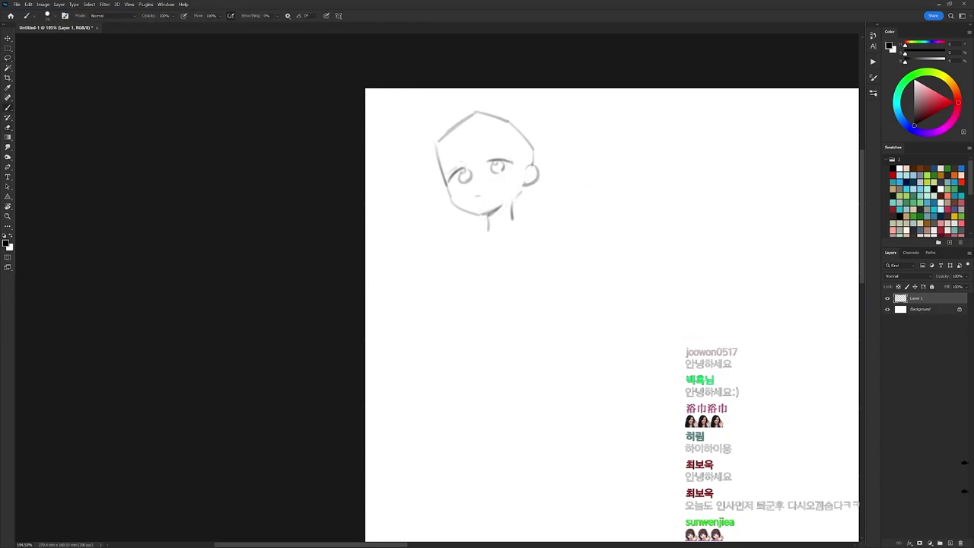
# Step: Refine the face sketch by cleaning up the eyes and adding eyelid lines and a small nose
pyautogui.press('e')
pyautogui.press('b')
pyautogui.press('e')
pyautogui.press('b')
pyautogui.press('e')
pyautogui.moveTo(492, 166); pyautogui.dragTo(494, 174)
pyautogui.press('b')
pyautogui.press('e')
pyautogui.press('b')
pyautogui.press('l')
pyautogui.press('b')
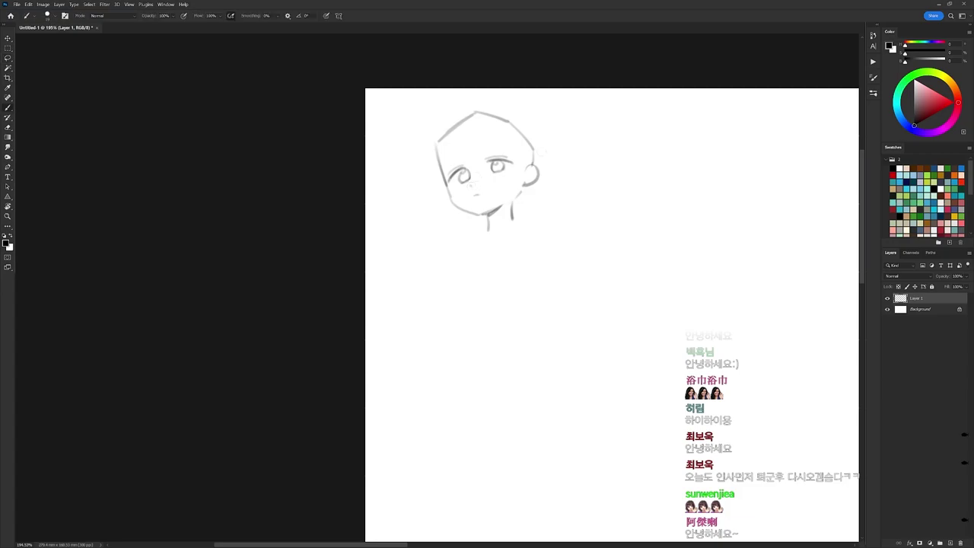
pyautogui.scroll(-2, 621, 39)
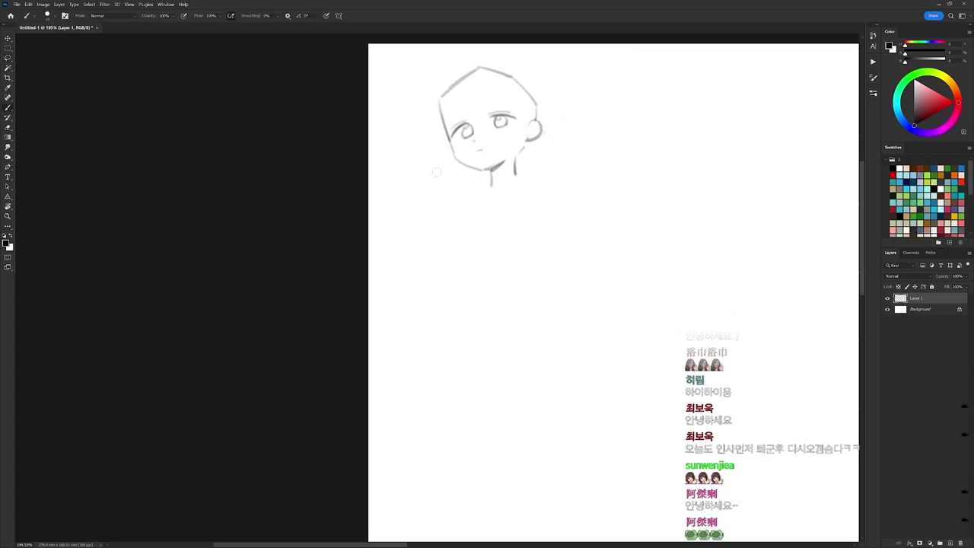
pyautogui.hotkey('ctrl', 'z')
pyautogui.moveTo(425, 148); pyautogui.dragTo(447, 161)
pyautogui.hotkey('ctrl', 'z')
pyautogui.hotkey('ctrl', 'z')
pyautogui.moveTo(428, 153); pyautogui.dragTo(446, 163)
pyautogui.hotkey('ctrl', 'z')
pyautogui.hotkey('ctrl', 'z')
pyautogui.hotkey('ctrl', 'z')
pyautogui.hotkey('ctrl', 'z')
pyautogui.hotkey('ctrl', 'z')
# Step: Sketch the blocky finger shapes of the raised hand beside the character's face
pyautogui.moveTo(440, 149)
pyautogui.mouseDown()
pyautogui.moveTo(417, 169)
pyautogui.moveTo(417, 148)
pyautogui.moveTo(411, 168)
pyautogui.mouseUp()
pyautogui.press('e')
pyautogui.press('b')
pyautogui.press('e')
pyautogui.press('b')
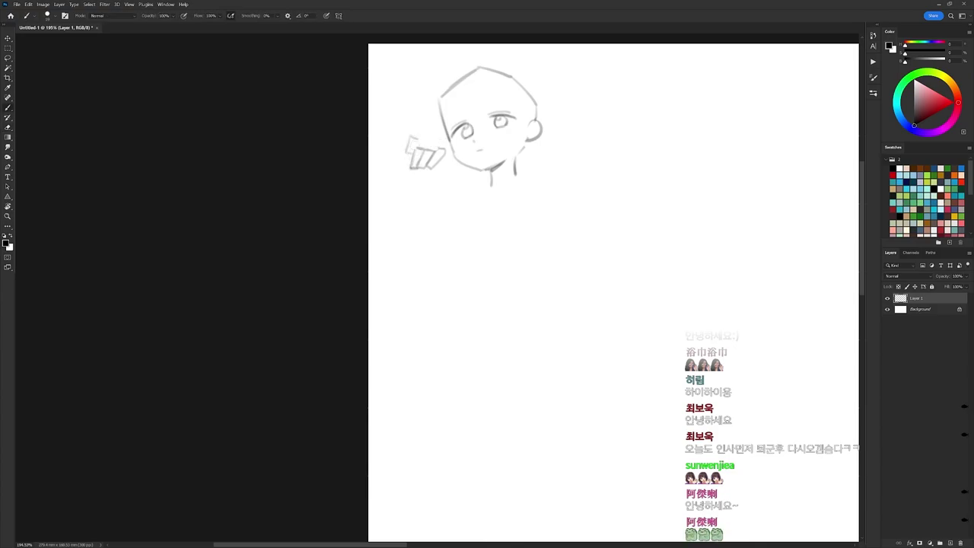
# Step: Complete the raised hand by correcting the fingers and adding the palm, thumb and outer hand edge
pyautogui.press('e')
pyautogui.moveTo(437, 150); pyautogui.dragTo(428, 169)
pyautogui.press('b')
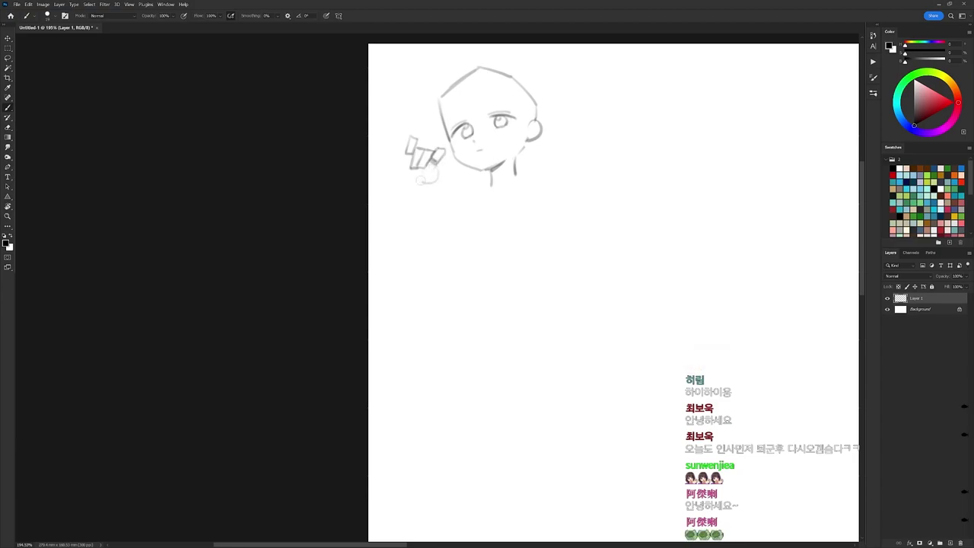
pyautogui.press('l')
pyautogui.press('b')
pyautogui.moveTo(446, 177)
pyautogui.mouseDown()
pyautogui.moveTo(454, 185)
pyautogui.moveTo(438, 183)
pyautogui.mouseUp()
pyautogui.press('e')
pyautogui.press('b')
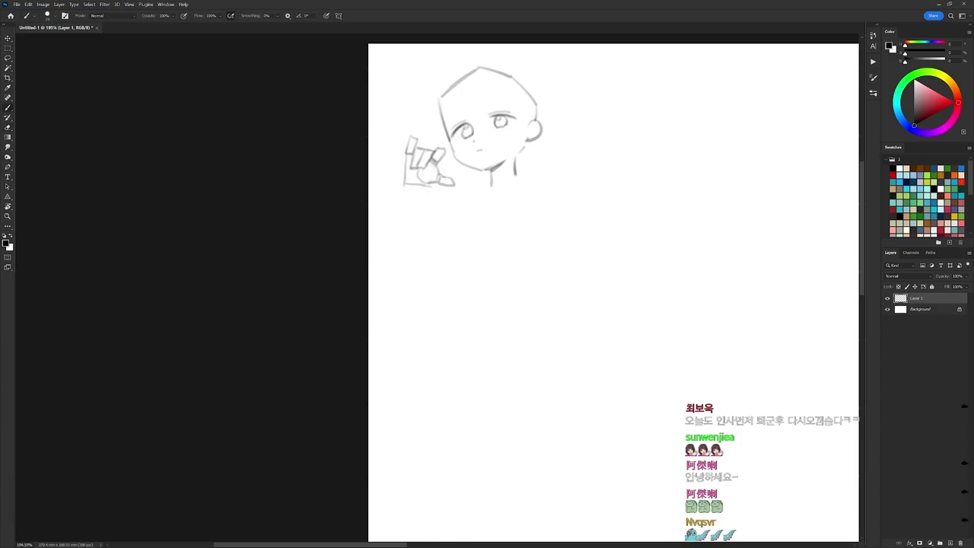
# Step: Sketch the folded shirt collar around the neck and clean up its edges
pyautogui.moveTo(516, 160)
pyautogui.mouseDown()
pyautogui.moveTo(515, 182)
pyautogui.moveTo(486, 195)
pyautogui.moveTo(490, 208)
pyautogui.mouseUp()
pyautogui.hotkey('ctrl', 'z')
pyautogui.moveTo(489, 208)
pyautogui.mouseDown()
pyautogui.moveTo(519, 189)
pyautogui.moveTo(490, 194)
pyautogui.moveTo(517, 175)
pyautogui.moveTo(522, 183)
pyautogui.moveTo(486, 189)
pyautogui.moveTo(473, 205)
pyautogui.moveTo(510, 181)
pyautogui.mouseUp()
pyautogui.press('e')
pyautogui.press('b')
pyautogui.press('e')
pyautogui.press('b')
pyautogui.press('e')
pyautogui.press('b')
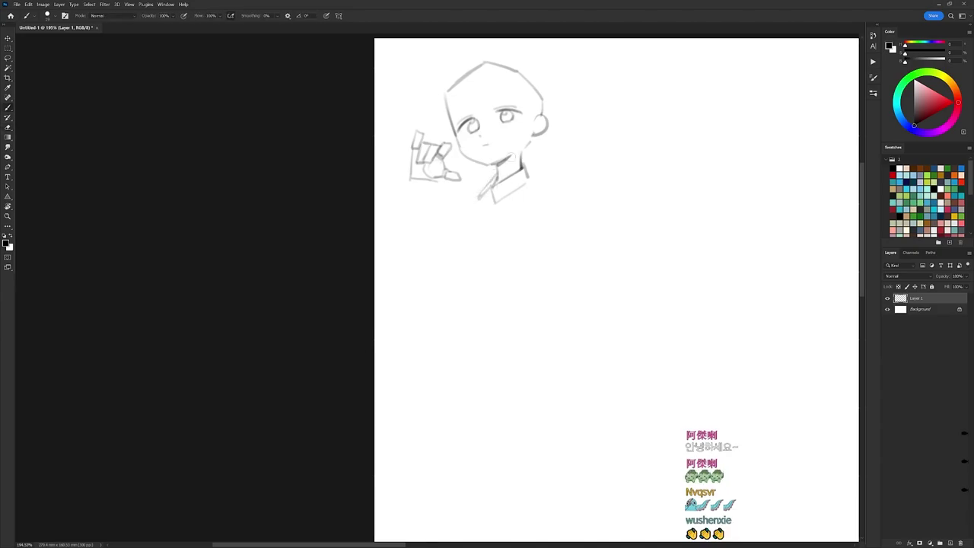
pyautogui.press('e')
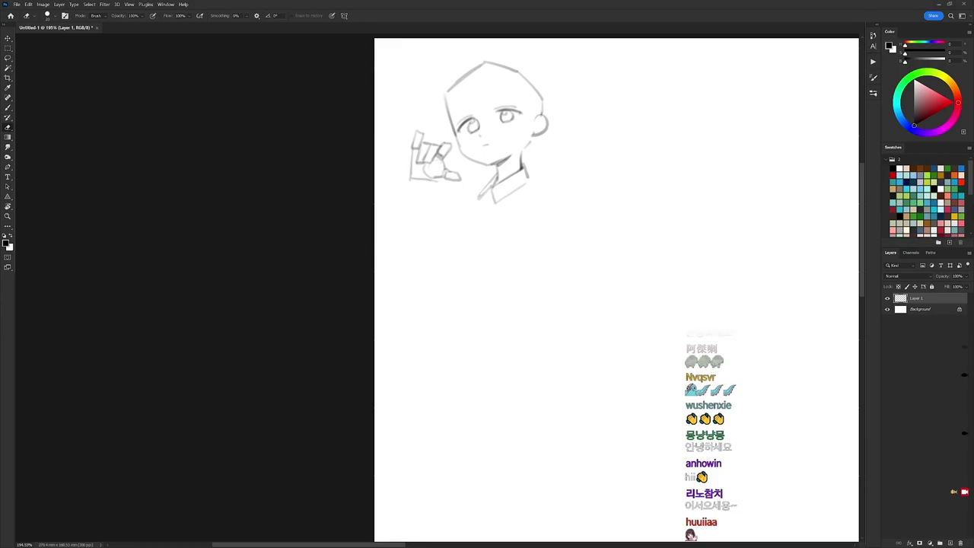
pyautogui.press('b')
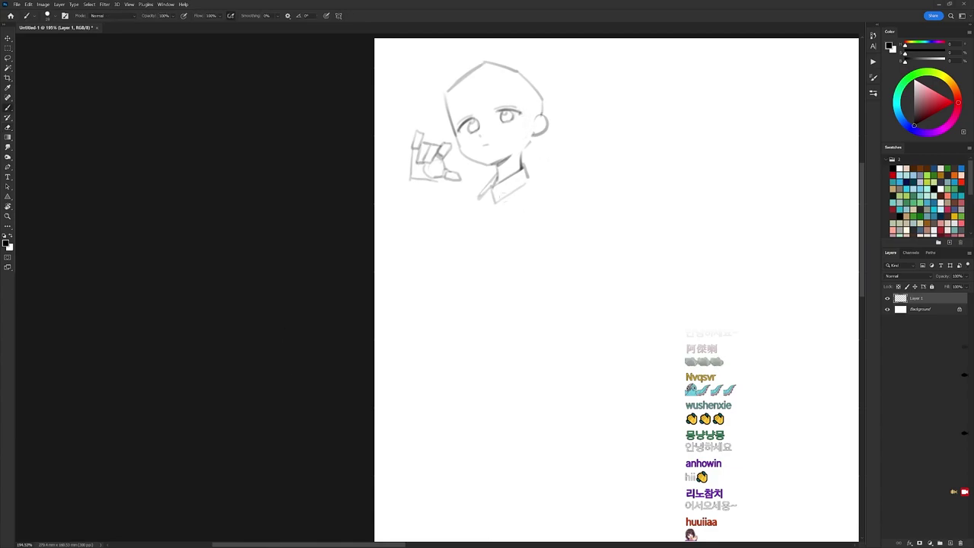
# Step: Sketch the tie knot, the shoulder line and the short cuffed sleeve of the lowered arm
pyautogui.moveTo(484, 200)
pyautogui.mouseDown()
pyautogui.moveTo(492, 190)
pyautogui.moveTo(553, 211)
pyautogui.moveTo(533, 184)
pyautogui.moveTo(553, 209)
pyautogui.mouseUp()
pyautogui.press('e')
pyautogui.press('b')
pyautogui.press('e')
pyautogui.press('b')
pyautogui.moveTo(548, 208)
pyautogui.mouseDown()
pyautogui.moveTo(522, 230)
pyautogui.moveTo(555, 223)
pyautogui.moveTo(555, 260)
pyautogui.moveTo(514, 265)
pyautogui.moveTo(512, 274)
pyautogui.moveTo(551, 266)
pyautogui.mouseUp()
pyautogui.moveTo(522, 196); pyautogui.dragTo(515, 236)
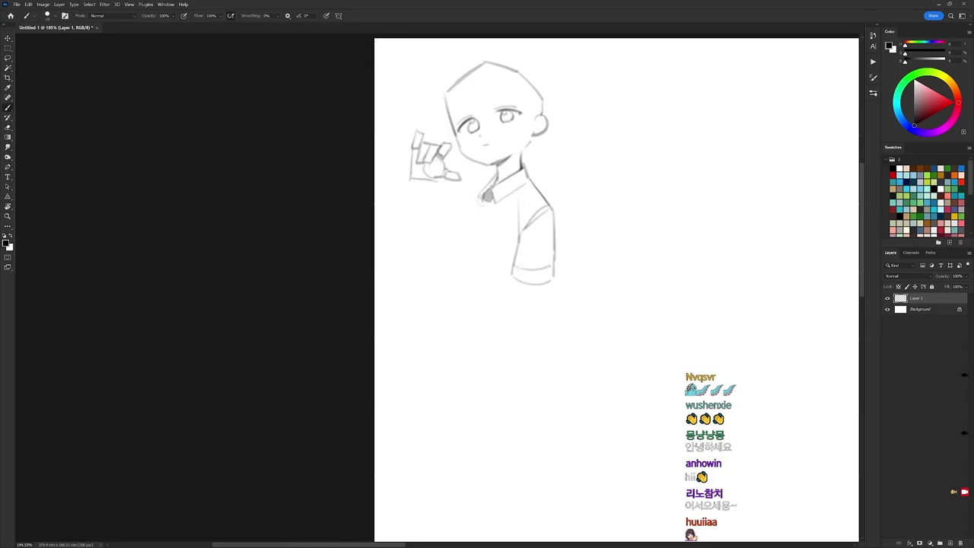
# Step: Sketch the shirt's long front edge from the collar down to a jagged hem
pyautogui.moveTo(476, 205)
pyautogui.mouseDown()
pyautogui.moveTo(423, 331)
pyautogui.moveTo(435, 361)
pyautogui.moveTo(427, 383)
pyautogui.moveTo(443, 367)
pyautogui.moveTo(502, 376)
pyautogui.mouseUp()
pyautogui.press('e')
pyautogui.press('b')
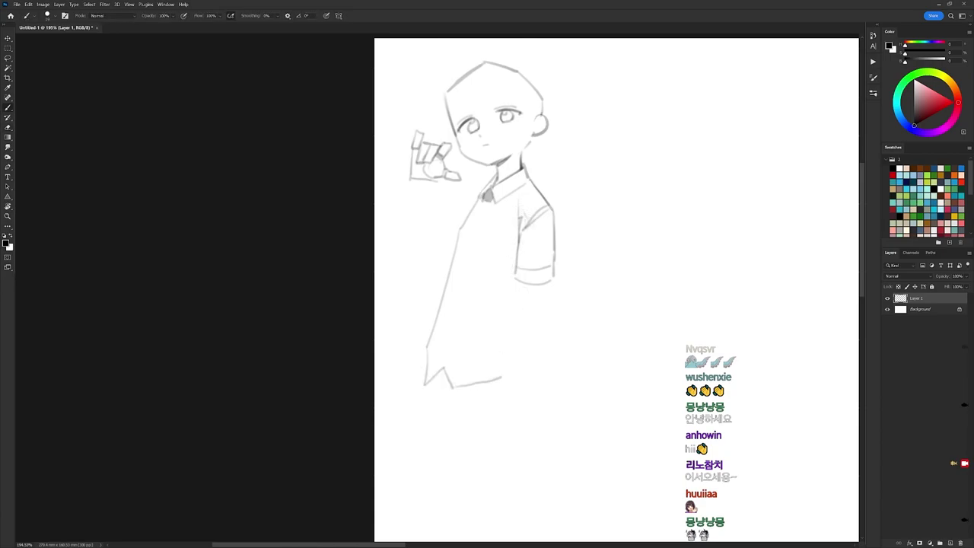
# Step: Reshape the shirt's front tail into a point and add the inner front edge and first forearm line
pyautogui.moveTo(518, 282)
pyautogui.mouseDown()
pyautogui.moveTo(510, 322)
pyautogui.moveTo(459, 324)
pyautogui.moveTo(460, 307)
pyautogui.moveTo(445, 367)
pyautogui.mouseUp()
pyautogui.press('e')
pyautogui.press('b')
pyautogui.press('e')
pyautogui.moveTo(428, 353); pyautogui.dragTo(431, 380)
pyautogui.press('b')
pyautogui.press('e')
pyautogui.press('b')
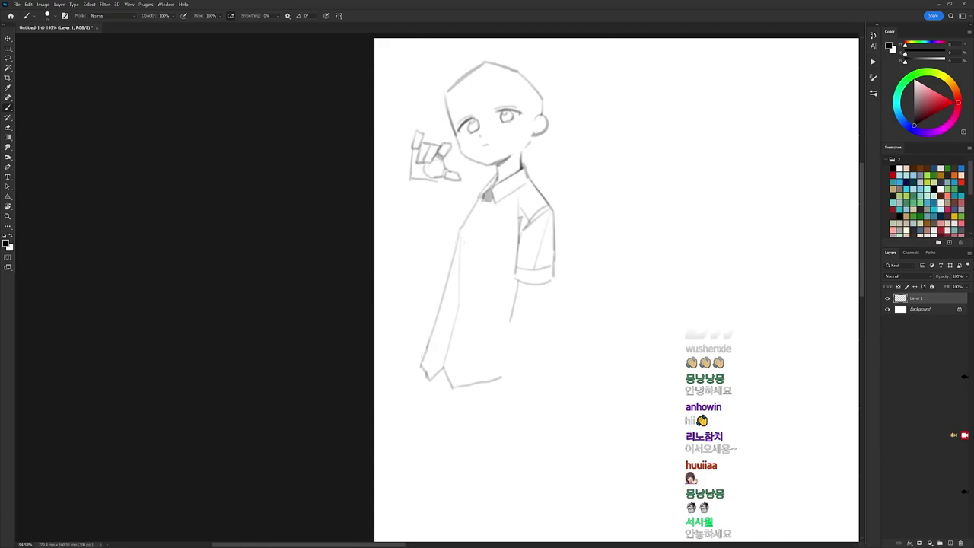
# Step: Sketch the lowered forearm below the cuff and close the shirt's back edge down to the hem
pyautogui.moveTo(532, 286)
pyautogui.mouseDown()
pyautogui.moveTo(509, 317)
pyautogui.moveTo(510, 372)
pyautogui.mouseUp()
pyautogui.press('e')
pyautogui.moveTo(510, 323)
pyautogui.mouseDown()
pyautogui.moveTo(511, 311)
pyautogui.moveTo(507, 372)
pyautogui.mouseUp()
pyautogui.press('b')
pyautogui.press('e')
pyautogui.press('b')
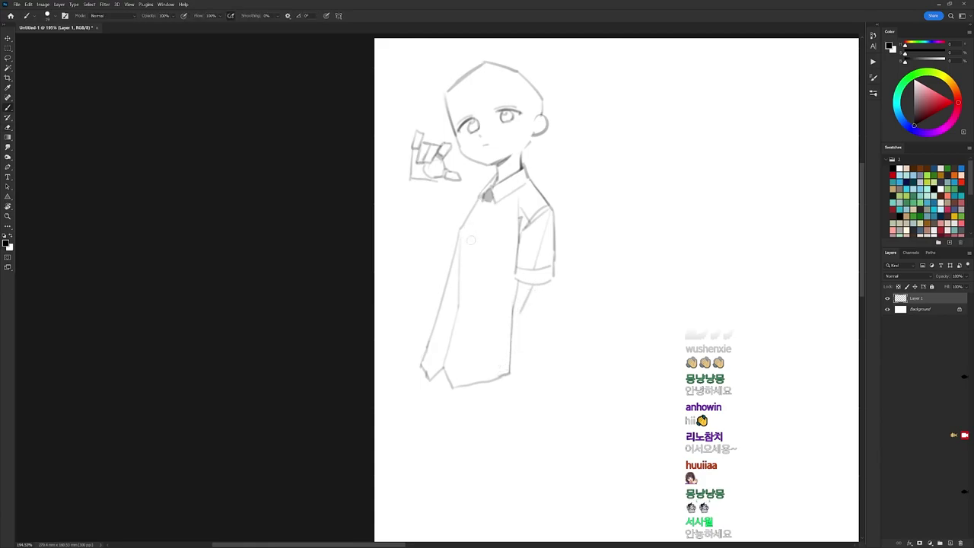
# Step: Add fold lines across the lower shirt and along its front panel, cleaning up the back edge
pyautogui.moveTo(483, 206)
pyautogui.mouseDown()
pyautogui.moveTo(459, 276)
pyautogui.moveTo(510, 338)
pyautogui.moveTo(510, 370)
pyautogui.mouseUp()
pyautogui.press('e')
pyautogui.press('b')
pyautogui.press('e')
pyautogui.press('b')
pyautogui.press('e')
pyautogui.moveTo(515, 302); pyautogui.dragTo(510, 372)
pyautogui.press('b')
pyautogui.moveTo(443, 307); pyautogui.dragTo(443, 355)
pyautogui.scroll(-2, 617, 289)
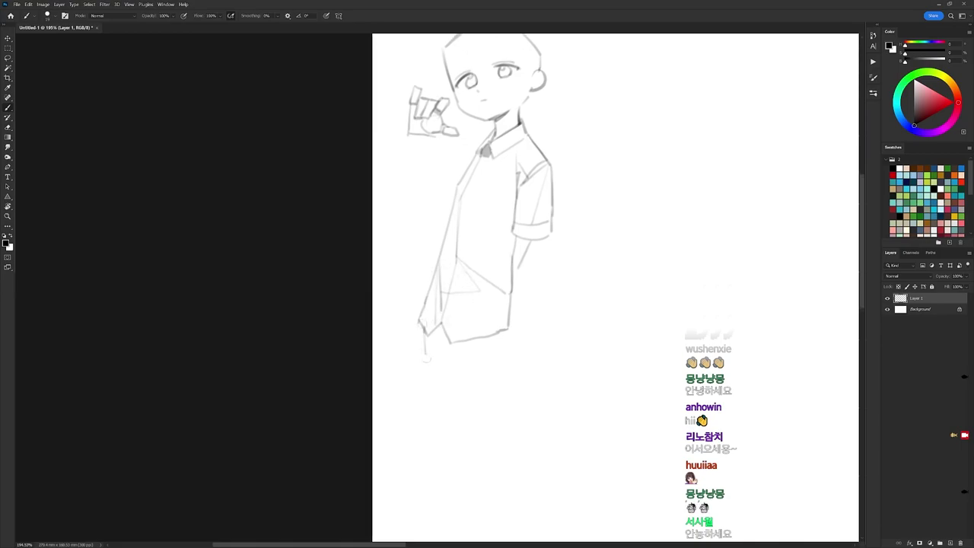
# Step: Redraw the shirt's back edge so it flares outward from the forearm to the hem
pyautogui.press('e')
pyautogui.press('b')
pyautogui.press('e')
pyautogui.moveTo(513, 260)
pyautogui.mouseDown()
pyautogui.moveTo(510, 298)
pyautogui.moveTo(523, 323)
pyautogui.mouseUp()
pyautogui.press('b')
pyautogui.press('e')
pyautogui.press('b')
pyautogui.moveTo(516, 277)
pyautogui.mouseDown()
pyautogui.moveTo(522, 322)
pyautogui.moveTo(512, 262)
pyautogui.mouseUp()
pyautogui.press('e')
pyautogui.press('b')
# Step: Sketch a short pleated skirt below the shirt hem with its vertical pleats and lower edge
pyautogui.press('b')
pyautogui.moveTo(426, 326)
pyautogui.mouseDown()
pyautogui.moveTo(419, 358)
pyautogui.moveTo(446, 367)
pyautogui.moveTo(495, 337)
pyautogui.mouseUp()
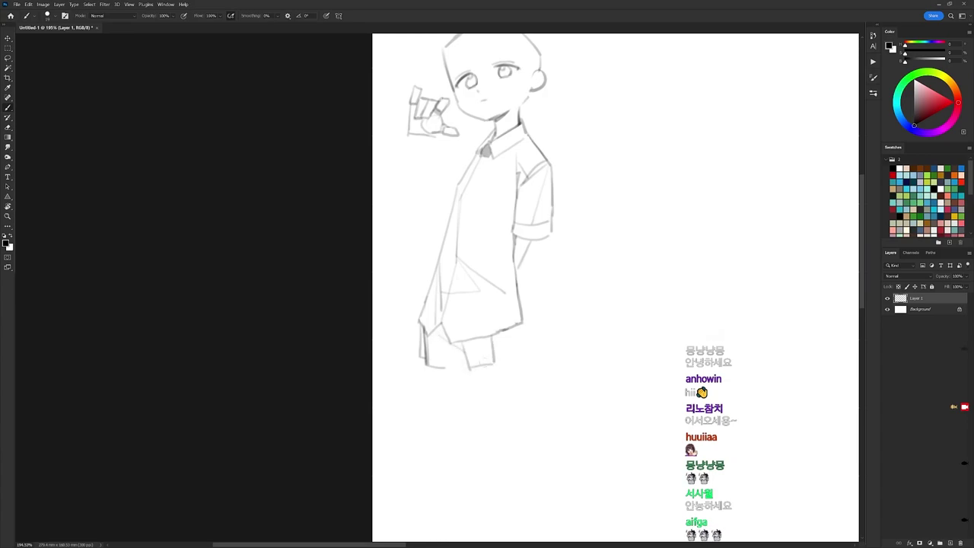
pyautogui.press('e')
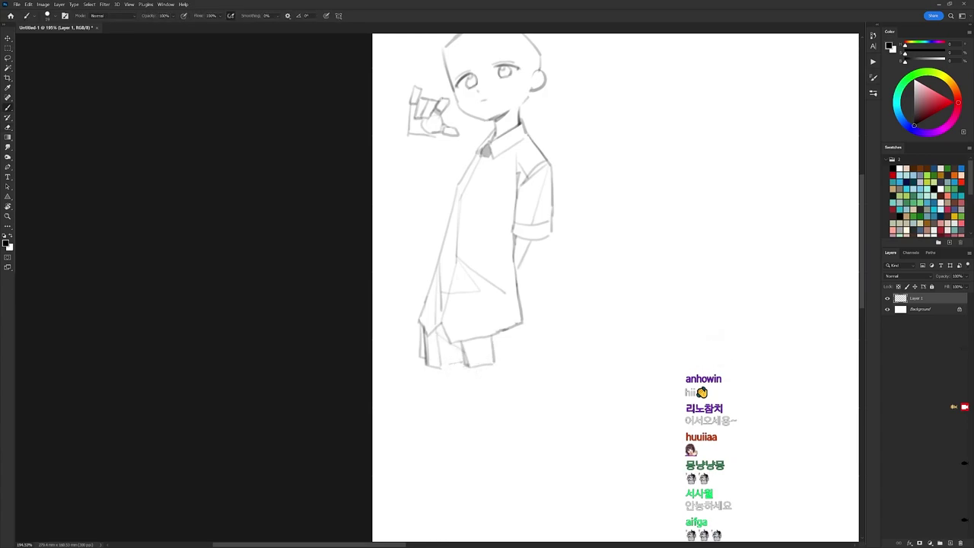
pyautogui.press('b')
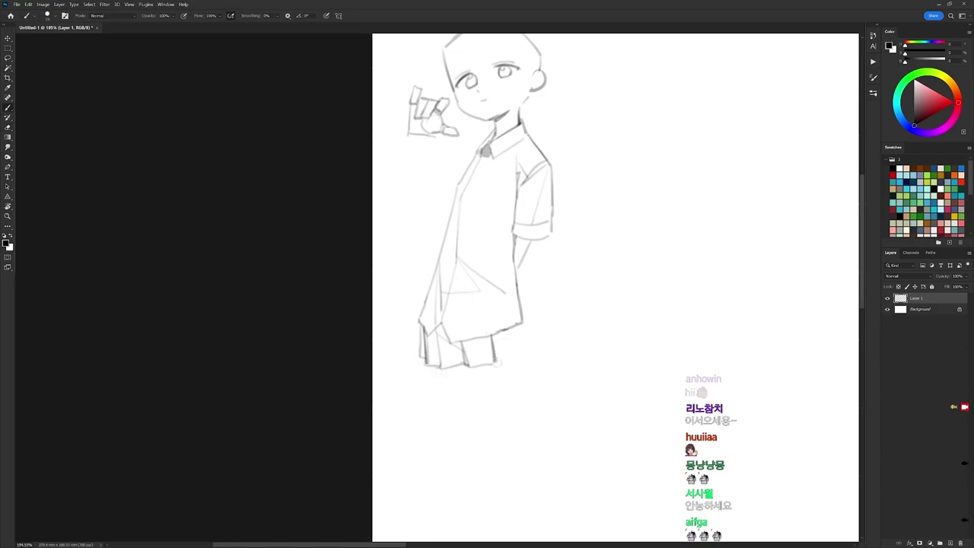
pyautogui.moveTo(507, 331); pyautogui.dragTo(500, 367)
pyautogui.press('e')
pyautogui.moveTo(515, 329); pyautogui.dragTo(526, 354)
pyautogui.press('b')
pyautogui.moveTo(535, 348); pyautogui.dragTo(533, 323)
# Step: Clean up the lines where the lowered forearm meets the shirt's back edge
pyautogui.press('l')
pyautogui.moveTo(511, 240)
pyautogui.mouseDown()
pyautogui.moveTo(450, 229)
pyautogui.moveTo(506, 242)
pyautogui.mouseUp()
pyautogui.moveTo(517, 295); pyautogui.dragTo(519, 285)
pyautogui.press('e')
pyautogui.moveTo(511, 237)
pyautogui.mouseDown()
pyautogui.moveTo(511, 223)
pyautogui.moveTo(523, 246)
pyautogui.moveTo(519, 214)
pyautogui.mouseUp()
pyautogui.press('b')
pyautogui.press('e')
pyautogui.press('b')
# Step: Sketch the leg under the back of the skirt from the skirt edge down to the ankle
pyautogui.moveTo(467, 294)
pyautogui.mouseDown()
pyautogui.moveTo(482, 355)
pyautogui.moveTo(512, 364)
pyautogui.mouseUp()
pyautogui.moveTo(504, 288); pyautogui.dragTo(523, 460)
pyautogui.moveTo(476, 326)
pyautogui.mouseDown()
pyautogui.moveTo(504, 442)
pyautogui.moveTo(522, 460)
pyautogui.mouseUp()
pyautogui.press('e')
pyautogui.moveTo(486, 337); pyautogui.dragTo(501, 335)
pyautogui.press('b')
# Step: Sketch the other leg under the front of the skirt, redrawing its inner line and closing the ankle
pyautogui.moveTo(419, 262); pyautogui.dragTo(426, 331)
pyautogui.moveTo(455, 268)
pyautogui.mouseDown()
pyautogui.moveTo(455, 330)
pyautogui.moveTo(426, 431)
pyautogui.mouseUp()
pyautogui.moveTo(456, 326); pyautogui.dragTo(450, 425)
pyautogui.hotkey('ctrl', 'z')
pyautogui.moveTo(456, 334)
pyautogui.mouseDown()
pyautogui.moveTo(446, 440)
pyautogui.moveTo(429, 441)
pyautogui.mouseUp()
pyautogui.moveTo(428, 442); pyautogui.dragTo(443, 439)
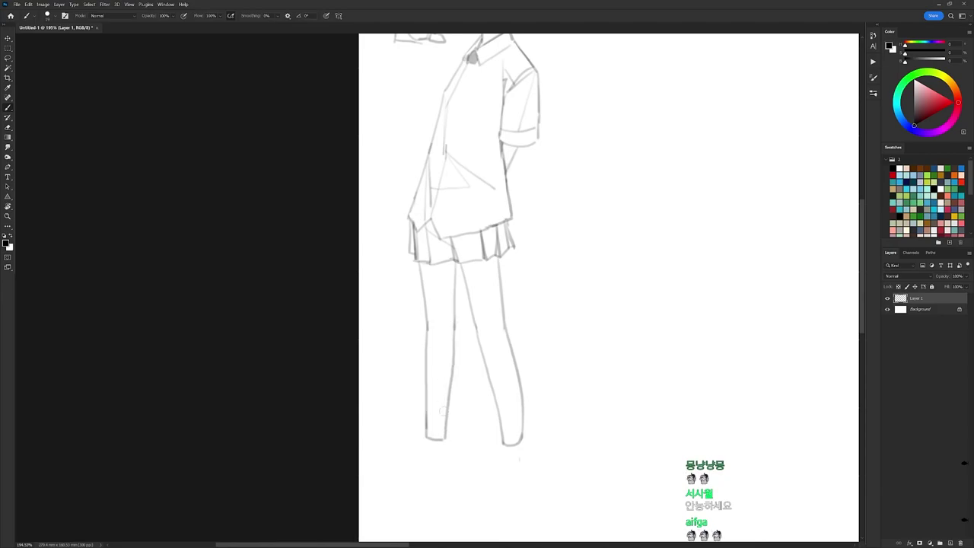
# Step: Adjust the ear's placement against the back of the head
pyautogui.moveTo(575, 189); pyautogui.dragTo(571, 341)
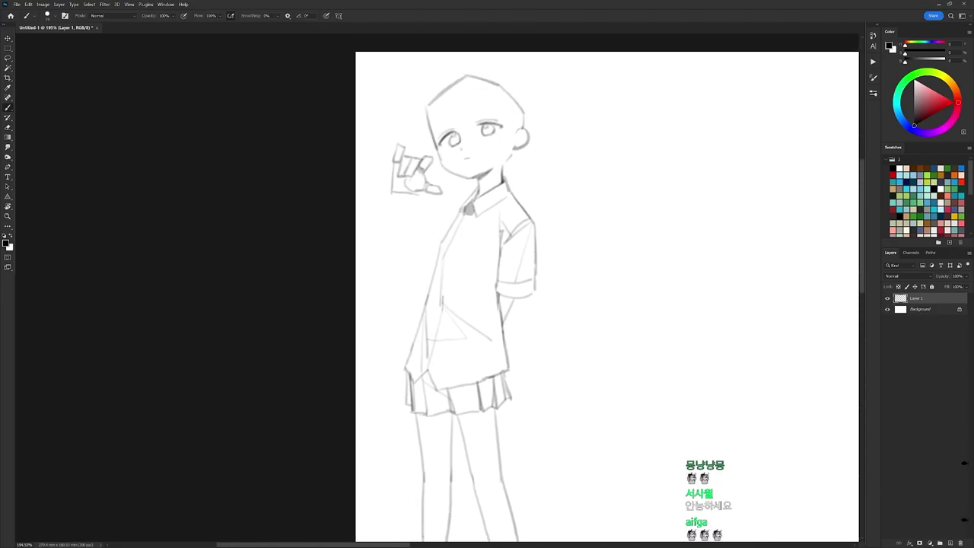
pyautogui.press('l')
pyautogui.moveTo(512, 144)
pyautogui.mouseDown()
pyautogui.moveTo(532, 139)
pyautogui.moveTo(533, 127)
pyautogui.mouseUp()
pyautogui.press('b')
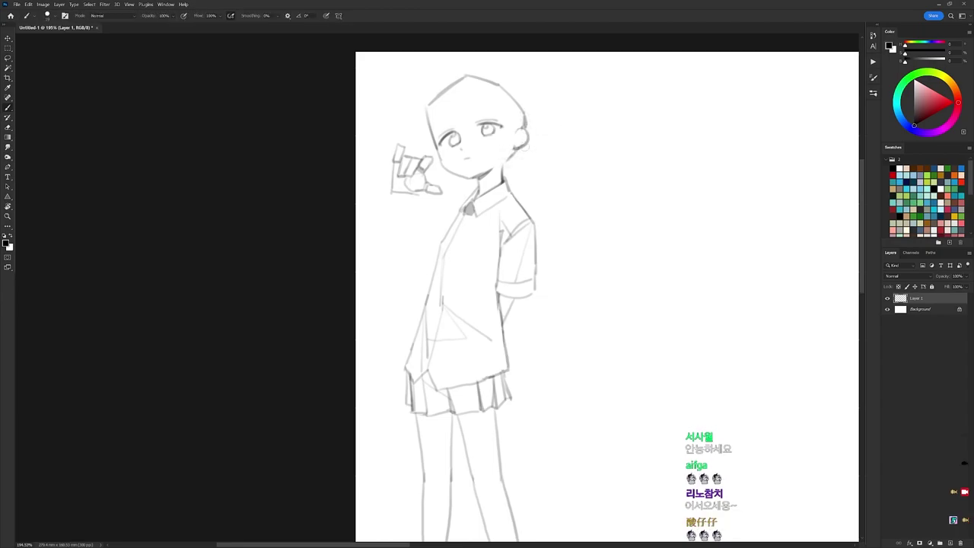
# Step: Sketch the raised arm and its sleeve lines connecting the hand to the shoulder
pyautogui.moveTo(442, 189); pyautogui.dragTo(478, 186)
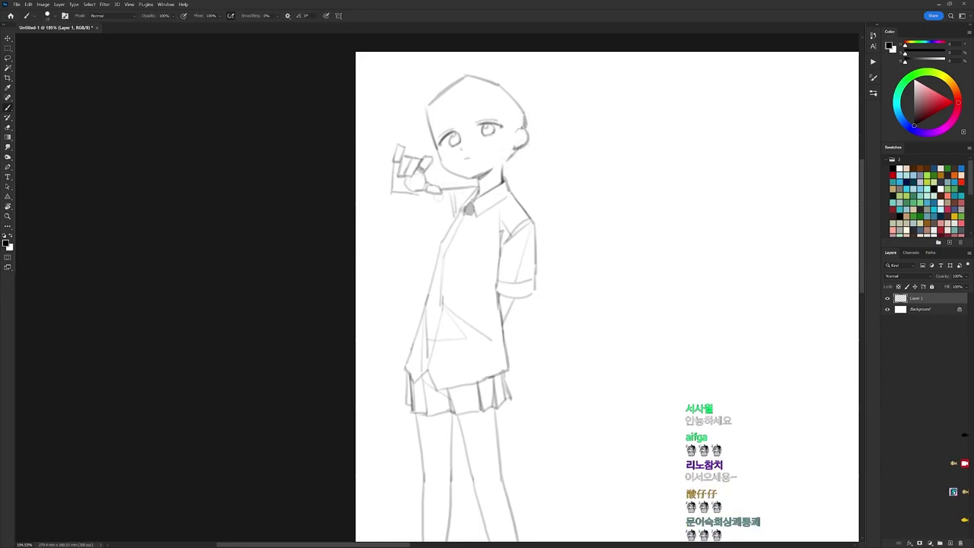
pyautogui.moveTo(576, 206); pyautogui.dragTo(640, 168)
pyautogui.press('r')
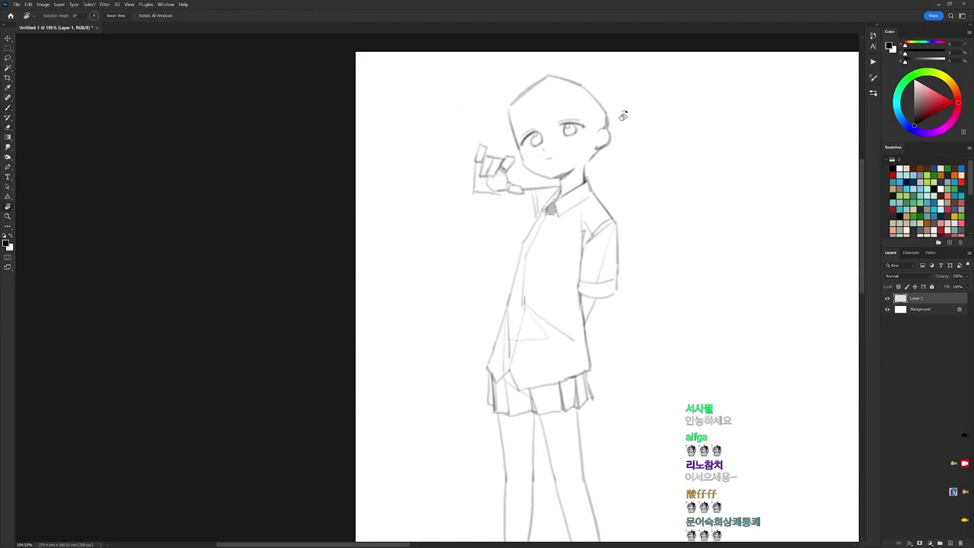
pyautogui.moveTo(603, 120); pyautogui.dragTo(660, 212)
pyautogui.press('b')
pyautogui.press('e')
pyautogui.press('b')
pyautogui.moveTo(571, 206); pyautogui.dragTo(584, 238)
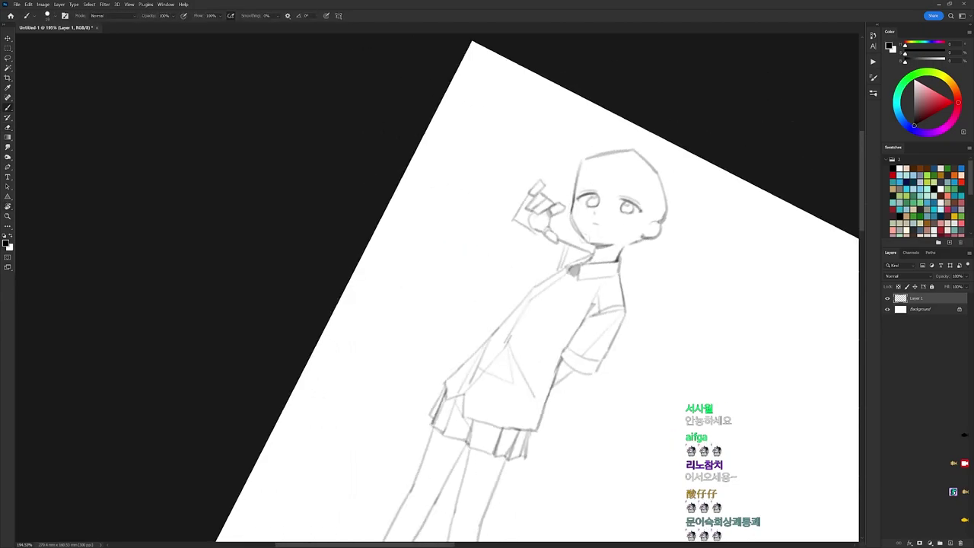
# Step: Refine the ear with inner detail and strengthen the outline around it with the canvas back upright
pyautogui.press('e')
pyautogui.press('r')
pyautogui.moveTo(660, 197); pyautogui.dragTo(647, 47)
pyautogui.press('e')
pyautogui.press('b')
pyautogui.moveTo(596, 139)
pyautogui.mouseDown()
pyautogui.moveTo(608, 133)
pyautogui.moveTo(609, 147)
pyautogui.mouseUp()
pyautogui.press('e')
pyautogui.press('b')
pyautogui.press('e')
pyautogui.press('b')
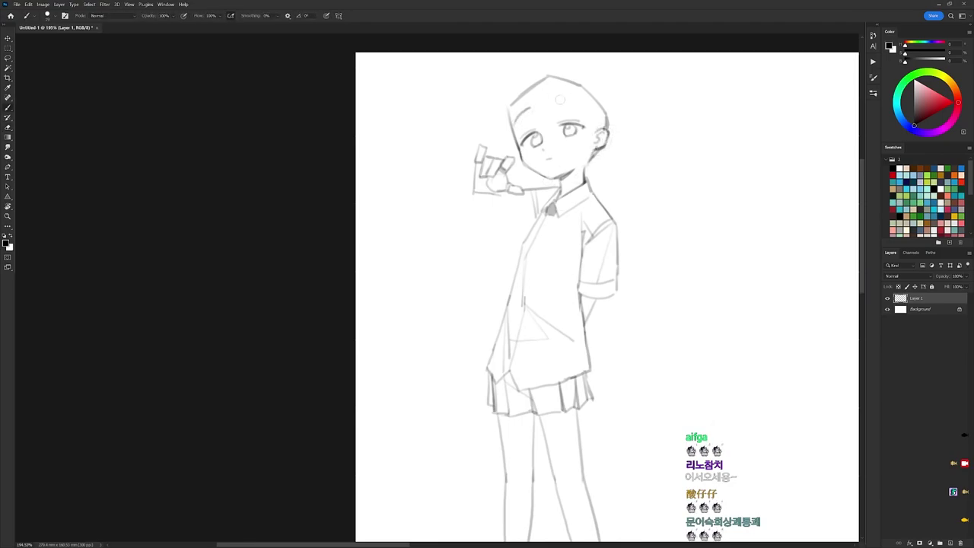
pyautogui.moveTo(632, 188); pyautogui.dragTo(627, 114)
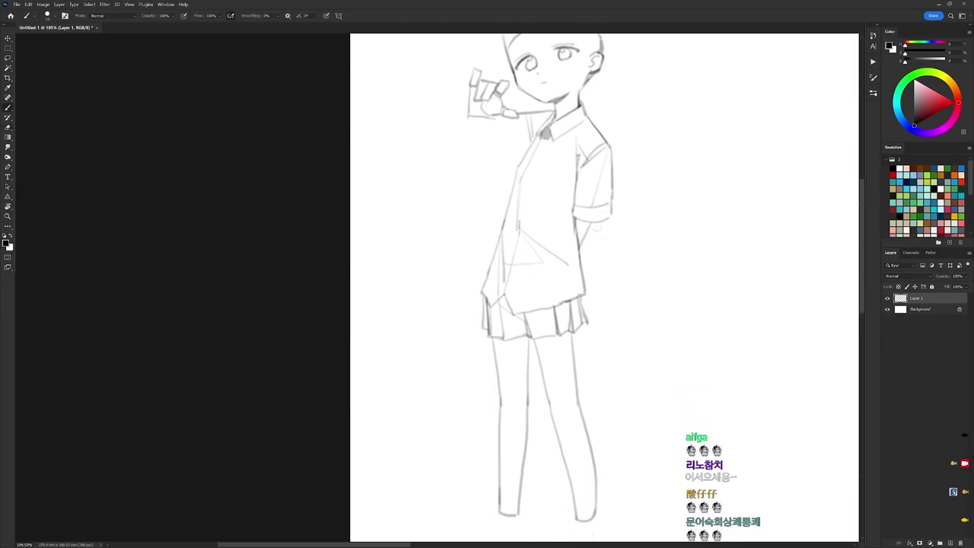
pyautogui.moveTo(590, 226)
pyautogui.mouseDown()
pyautogui.moveTo(586, 308)
pyautogui.moveTo(581, 248)
pyautogui.mouseUp()
pyautogui.hotkey('ctrl', 'z')
pyautogui.hotkey('ctrl', 'z')
# Step: Redraw the cuff of the lowered arm's sleeve as a closed band and strengthen the sleeve's outer edge
pyautogui.press('e')
pyautogui.press('b')
pyautogui.press('e')
pyautogui.moveTo(575, 206)
pyautogui.mouseDown()
pyautogui.moveTo(609, 204)
pyautogui.moveTo(610, 214)
pyautogui.mouseUp()
pyautogui.press('b')
pyautogui.moveTo(611, 200); pyautogui.dragTo(611, 211)
pyautogui.press('e')
pyautogui.press('b')
pyautogui.moveTo(610, 148); pyautogui.dragTo(613, 196)
# Step: Select the head with the Lasso and slightly adjust its tilt with Free Transform
pyautogui.scroll(3, 606, 204)
pyautogui.press('l')
pyautogui.moveTo(569, 149)
pyautogui.mouseDown()
pyautogui.moveTo(520, 142)
pyautogui.moveTo(598, 126)
pyautogui.moveTo(565, 144)
pyautogui.mouseUp()
pyautogui.hotkey('ctrl', 't')
pyautogui.moveTo(566, 91); pyautogui.dragTo(566, 210)
pyautogui.moveTo(632, 80)
pyautogui.mouseDown()
pyautogui.moveTo(627, 86)
pyautogui.moveTo(633, 54)
pyautogui.mouseUp()
pyautogui.press('Return')
# Step: Sketch the raised arm's forearm down to the bent elbow and add the short sleeve's opening
pyautogui.press('b')
pyautogui.moveTo(475, 180); pyautogui.dragTo(459, 217)
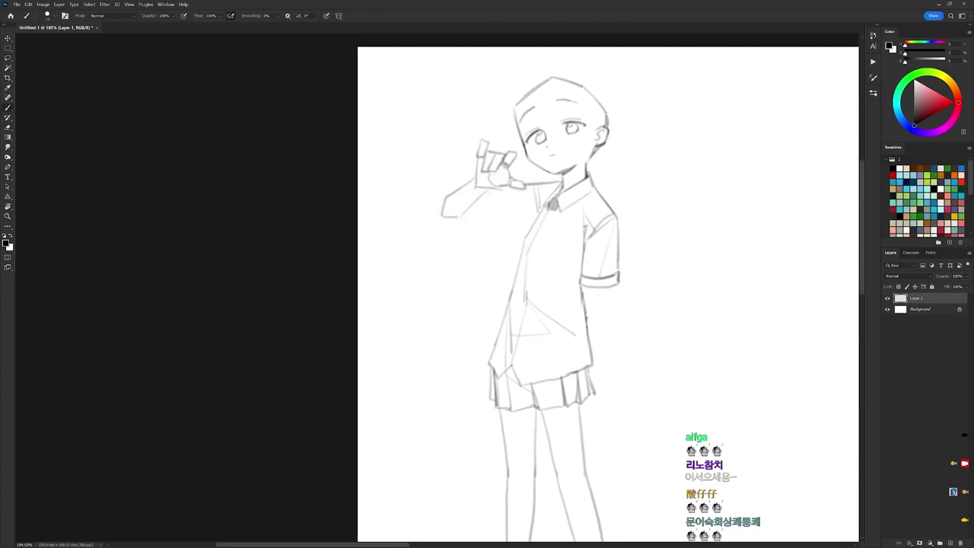
pyautogui.moveTo(507, 190); pyautogui.dragTo(516, 229)
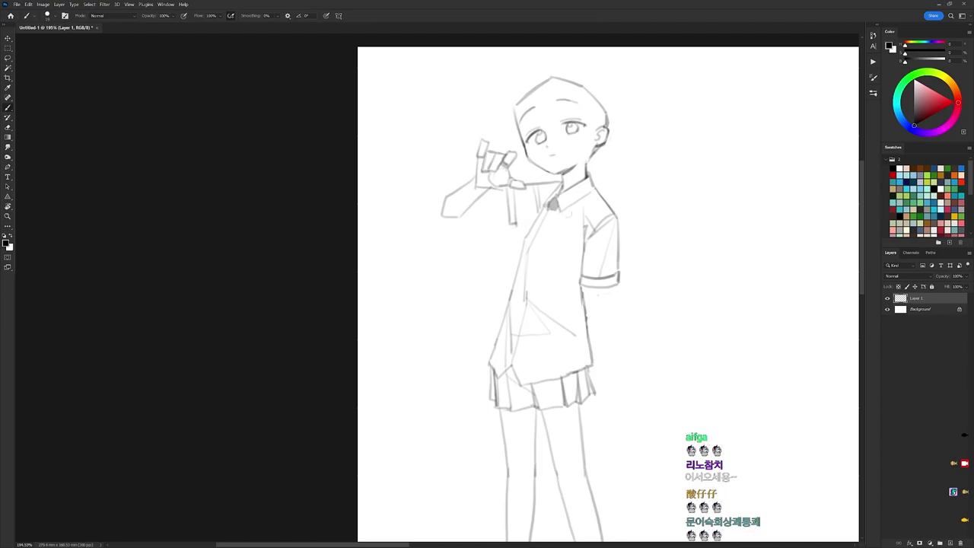
# Step: Connect the raised arm's elbow to its sleeve and close the sleeve hem, working with the canvas rotated
pyautogui.press('r')
pyautogui.moveTo(697, 296); pyautogui.dragTo(630, 113)
pyautogui.moveTo(401, 223); pyautogui.dragTo(429, 182)
pyautogui.moveTo(405, 182); pyautogui.dragTo(415, 169)
pyautogui.press('r')
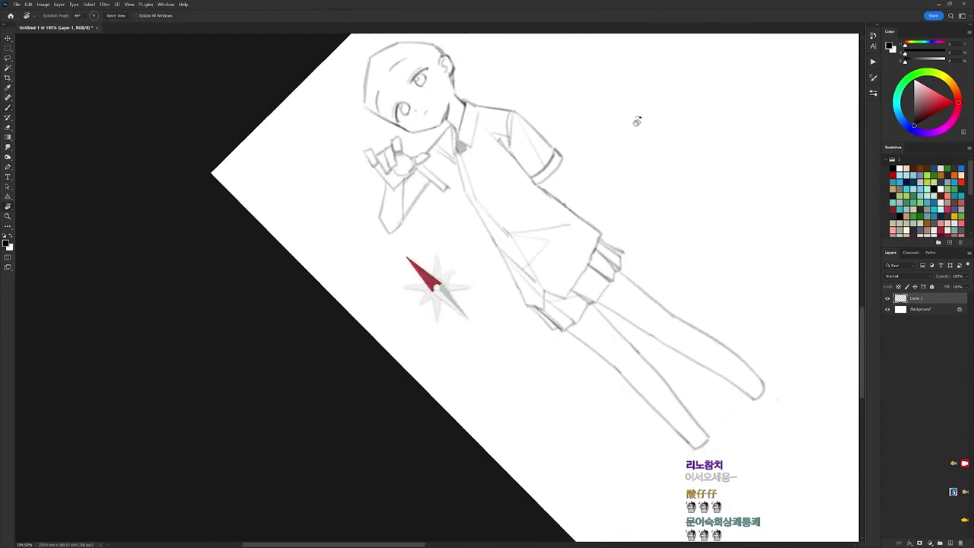
pyautogui.moveTo(630, 111); pyautogui.dragTo(653, 214)
pyautogui.press('b')
# Step: Add a Curves adjustment layer above the sketch and adjust its curve
pyautogui.moveTo(555, 255); pyautogui.dragTo(544, 202)
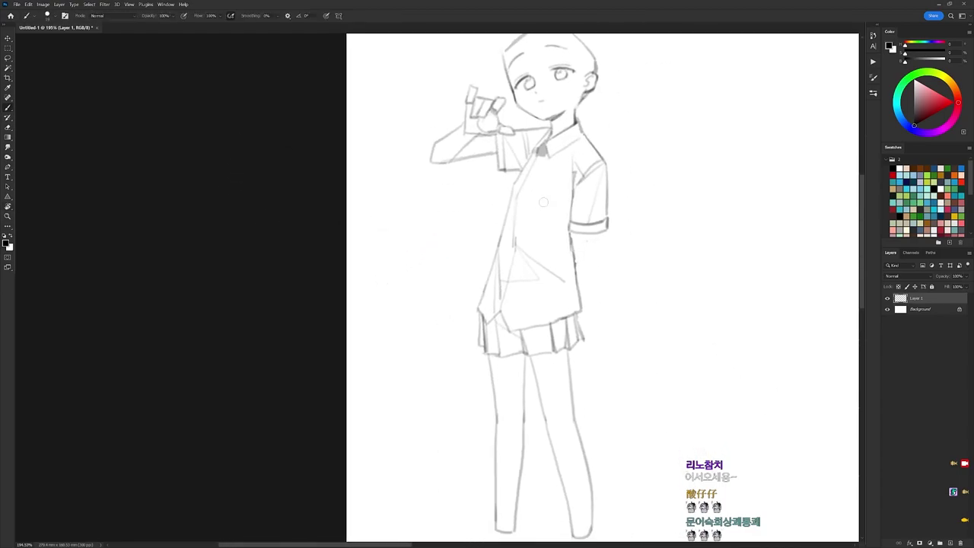
pyautogui.click(940, 543)
pyautogui.click(937, 438)
pyautogui.moveTo(824, 334); pyautogui.dragTo(829, 340)
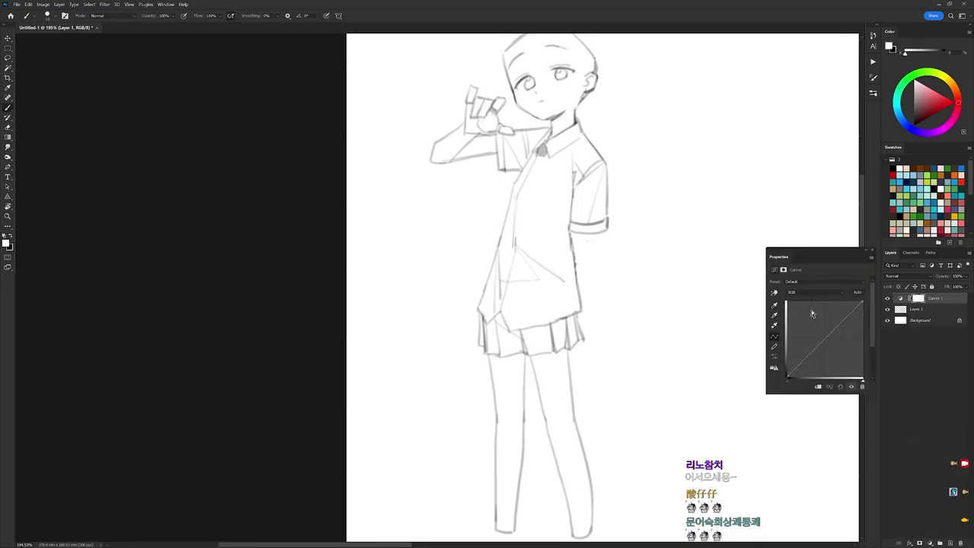
# Step: On Layer 1, sketch and shade the long hair falling behind the neck on both sides
pyautogui.click(930, 310)
pyautogui.moveTo(549, 221); pyautogui.dragTo(527, 244)
pyautogui.moveTo(580, 90); pyautogui.dragTo(571, 162)
pyautogui.hotkey('ctrl', 'z')
pyautogui.moveTo(575, 130)
pyautogui.mouseDown()
pyautogui.moveTo(580, 176)
pyautogui.moveTo(553, 180)
pyautogui.mouseUp()
pyautogui.moveTo(562, 150); pyautogui.dragTo(559, 168)
pyautogui.moveTo(571, 134); pyautogui.dragTo(561, 163)
pyautogui.moveTo(577, 116); pyautogui.dragTo(566, 169)
pyautogui.moveTo(559, 121); pyautogui.dragTo(557, 151)
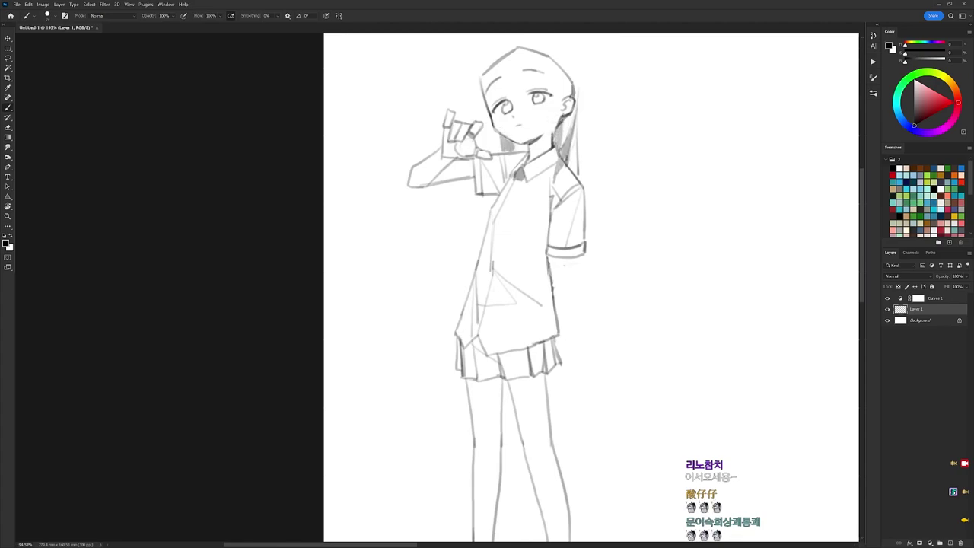
# Step: Outline the necktie hanging below its knot and fill it with hatching
pyautogui.moveTo(494, 221); pyautogui.dragTo(491, 251)
pyautogui.hotkey('ctrl', 'z')
pyautogui.moveTo(515, 178); pyautogui.dragTo(494, 220)
pyautogui.moveTo(521, 180); pyautogui.dragTo(509, 225)
pyautogui.hotkey('ctrl', 'z')
pyautogui.moveTo(518, 182)
pyautogui.mouseDown()
pyautogui.moveTo(500, 237)
pyautogui.moveTo(514, 187)
pyautogui.moveTo(512, 200)
pyautogui.mouseUp()
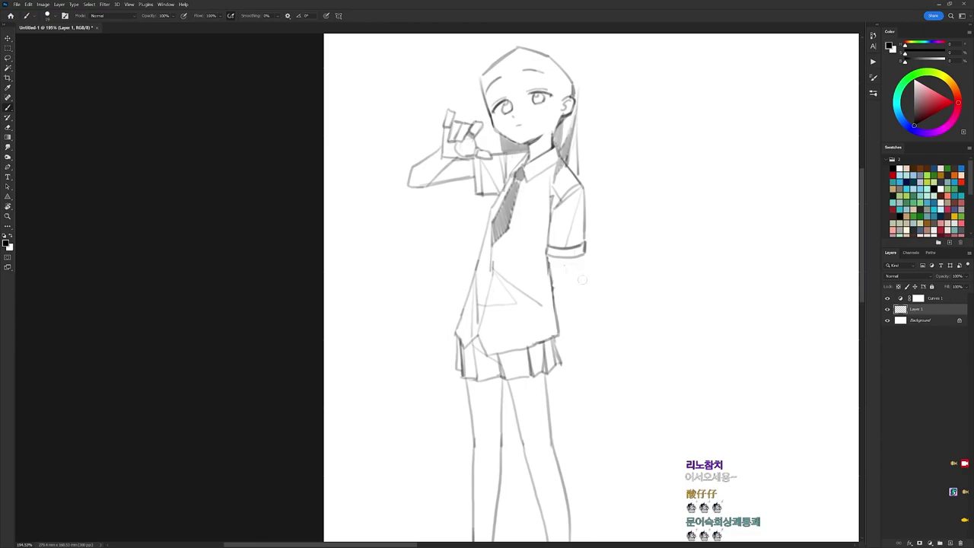
# Step: Sketch the lowered forearm from the sleeve cuff down to a simple hand beside the skirt, cleaning overlapping lines
pyautogui.moveTo(567, 257); pyautogui.dragTo(560, 298)
pyautogui.moveTo(560, 281); pyautogui.dragTo(563, 347)
pyautogui.moveTo(564, 358)
pyautogui.mouseDown()
pyautogui.moveTo(560, 311)
pyautogui.moveTo(554, 332)
pyautogui.moveTo(566, 350)
pyautogui.mouseUp()
pyautogui.press('e')
pyautogui.press('b')
pyautogui.press('e')
pyautogui.press('b')
pyautogui.press('e')
pyautogui.press('b')
pyautogui.press('e')
pyautogui.press('b')
# Step: Sketch the front shoe's ankle opening and tongue, with a lace bow below it
pyautogui.moveTo(555, 332)
pyautogui.mouseDown()
pyautogui.moveTo(564, 350)
pyautogui.moveTo(560, 291)
pyautogui.moveTo(576, 269)
pyautogui.moveTo(588, 190)
pyautogui.mouseUp()
pyautogui.press('e')
pyautogui.press('b')
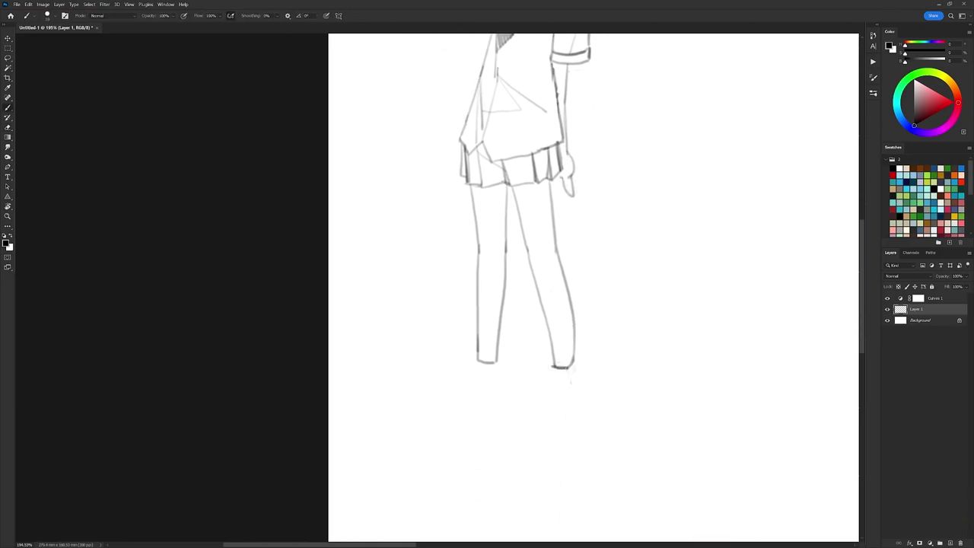
pyautogui.moveTo(564, 379); pyautogui.dragTo(551, 366)
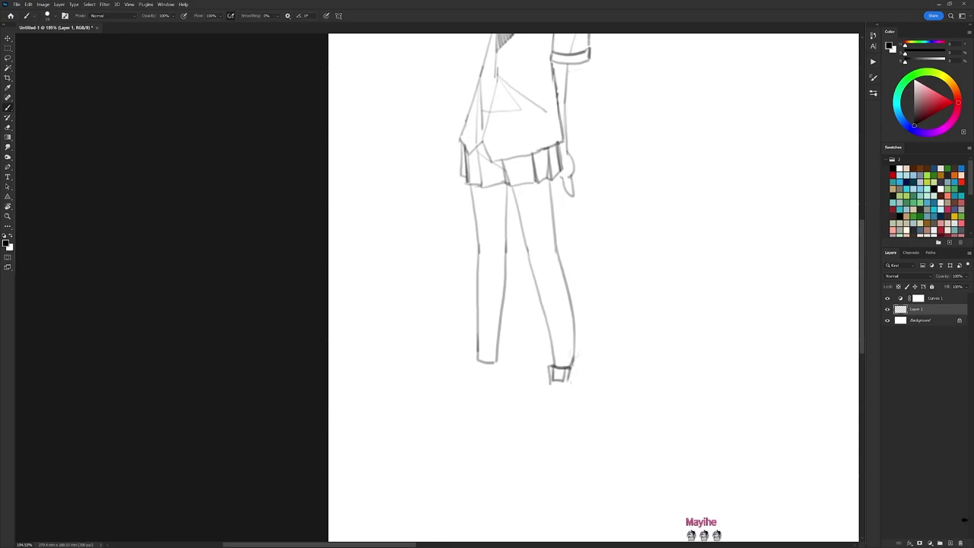
pyautogui.hotkey('ctrl', 'z')
pyautogui.moveTo(540, 386); pyautogui.dragTo(552, 391)
pyautogui.moveTo(554, 385)
pyautogui.mouseDown()
pyautogui.moveTo(560, 395)
pyautogui.moveTo(554, 389)
pyautogui.mouseUp()
pyautogui.moveTo(583, 361); pyautogui.dragTo(599, 298)
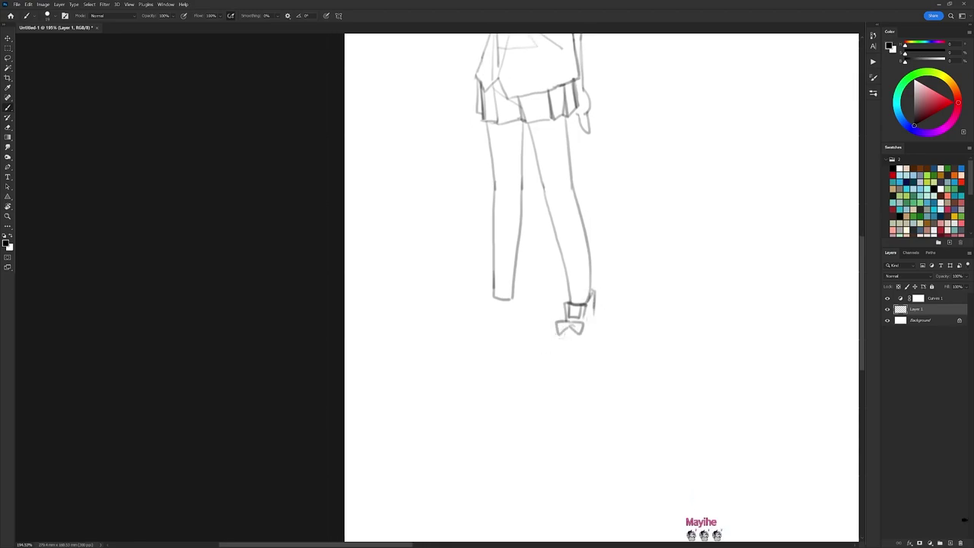
# Step: Complete the front shoe with crossed laces, a pointed toe, a high heel side and a thick sole
pyautogui.moveTo(575, 335)
pyautogui.mouseDown()
pyautogui.moveTo(571, 355)
pyautogui.moveTo(541, 369)
pyautogui.moveTo(577, 356)
pyautogui.mouseUp()
pyautogui.moveTo(583, 332); pyautogui.dragTo(591, 346)
pyautogui.moveTo(596, 312); pyautogui.dragTo(585, 328)
pyautogui.moveTo(592, 324)
pyautogui.mouseDown()
pyautogui.moveTo(595, 341)
pyautogui.moveTo(597, 314)
pyautogui.mouseUp()
pyautogui.press('e')
pyautogui.moveTo(597, 313); pyautogui.dragTo(585, 328)
pyautogui.press('b')
pyautogui.press('e')
pyautogui.press('b')
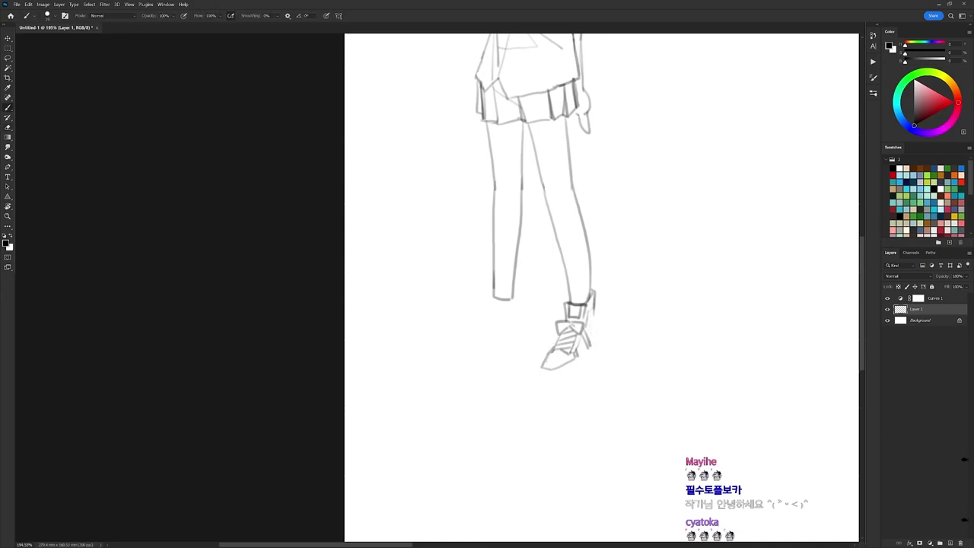
pyautogui.moveTo(596, 321); pyautogui.dragTo(593, 352)
pyautogui.moveTo(542, 364)
pyautogui.mouseDown()
pyautogui.moveTo(539, 373)
pyautogui.moveTo(601, 349)
pyautogui.mouseUp()
# Step: Clean the other ankle and sketch that shoe's opening, lace bow and laced front
pyautogui.press('e')
pyautogui.moveTo(533, 289)
pyautogui.mouseDown()
pyautogui.moveTo(532, 327)
pyautogui.moveTo(491, 334)
pyautogui.moveTo(511, 344)
pyautogui.moveTo(484, 359)
pyautogui.mouseUp()
pyautogui.press('b')
pyautogui.press('e')
pyautogui.press('b')
pyautogui.moveTo(501, 347)
pyautogui.mouseDown()
pyautogui.moveTo(508, 361)
pyautogui.moveTo(482, 386)
pyautogui.mouseUp()
pyautogui.moveTo(482, 386); pyautogui.dragTo(496, 385)
pyautogui.moveTo(488, 370)
pyautogui.mouseDown()
pyautogui.moveTo(498, 378)
pyautogui.moveTo(501, 370)
pyautogui.mouseUp()
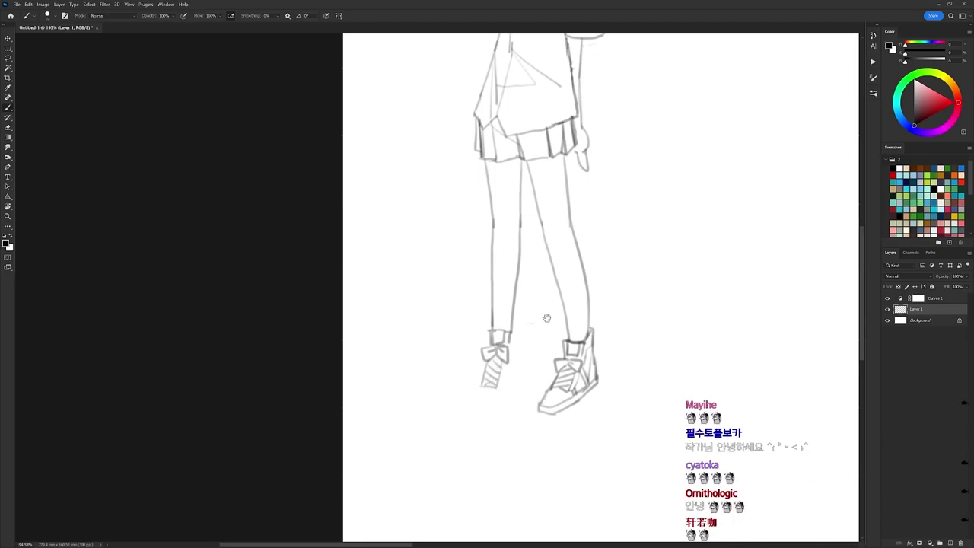
# Step: Finish the other shoe with its heel side, rounded toe cap and sole
pyautogui.moveTo(530, 338); pyautogui.dragTo(536, 309)
pyautogui.moveTo(513, 333); pyautogui.dragTo(508, 358)
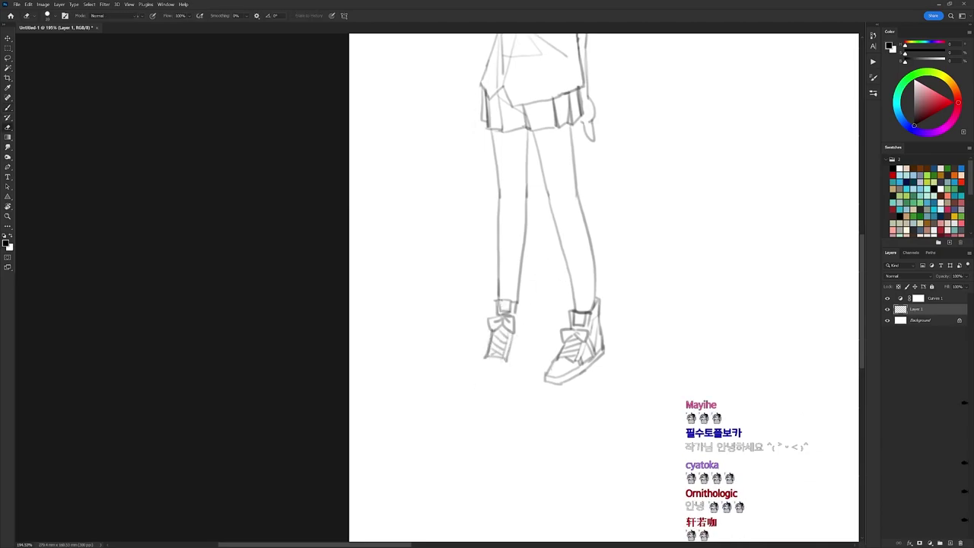
pyautogui.moveTo(516, 305); pyautogui.dragTo(522, 346)
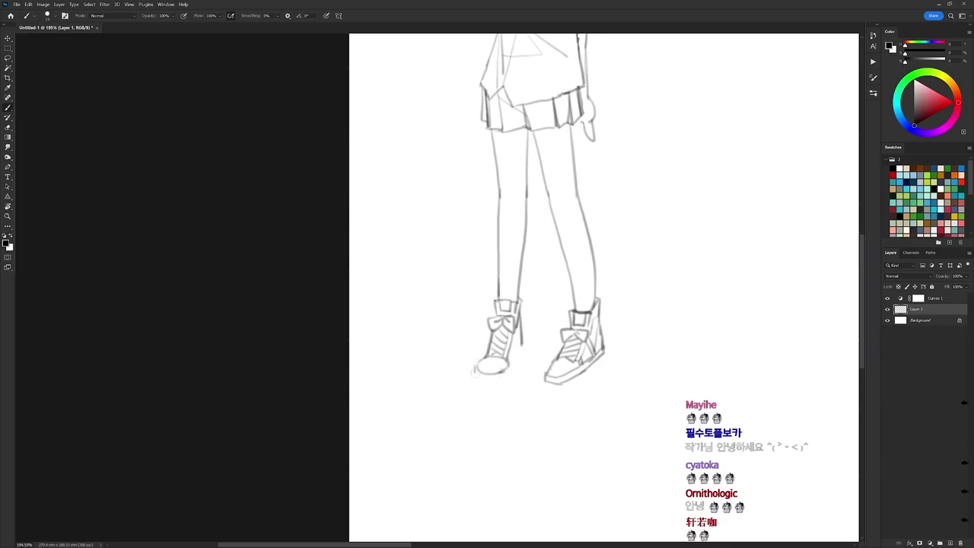
pyautogui.hotkey('ctrl', 'z')
pyautogui.moveTo(478, 377); pyautogui.dragTo(496, 379)
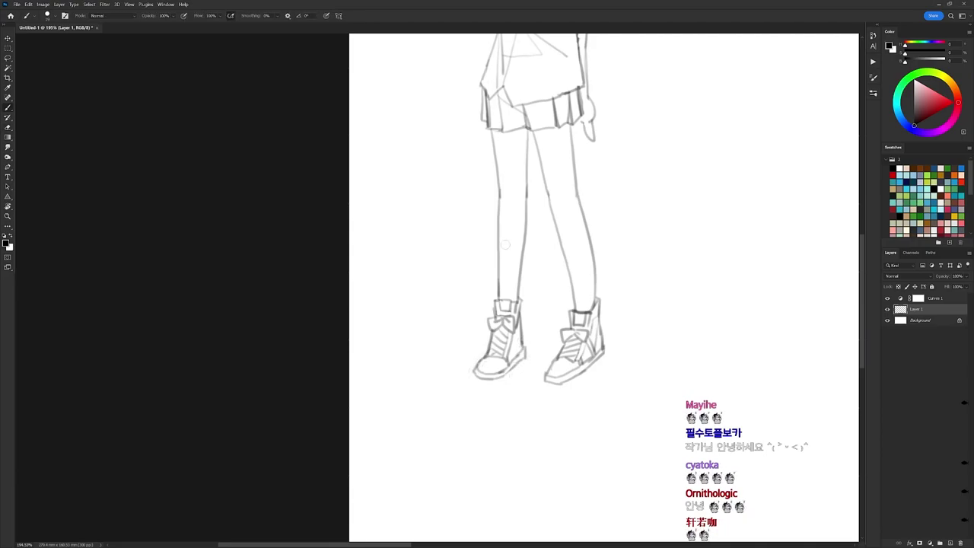
# Step: Refine the lowered hand's fingers beside the skirt and add thin straight lines extending down from them
pyautogui.moveTo(600, 150); pyautogui.dragTo(586, 328)
pyautogui.press('e')
pyautogui.moveTo(511, 123); pyautogui.dragTo(488, 200)
pyautogui.press('b')
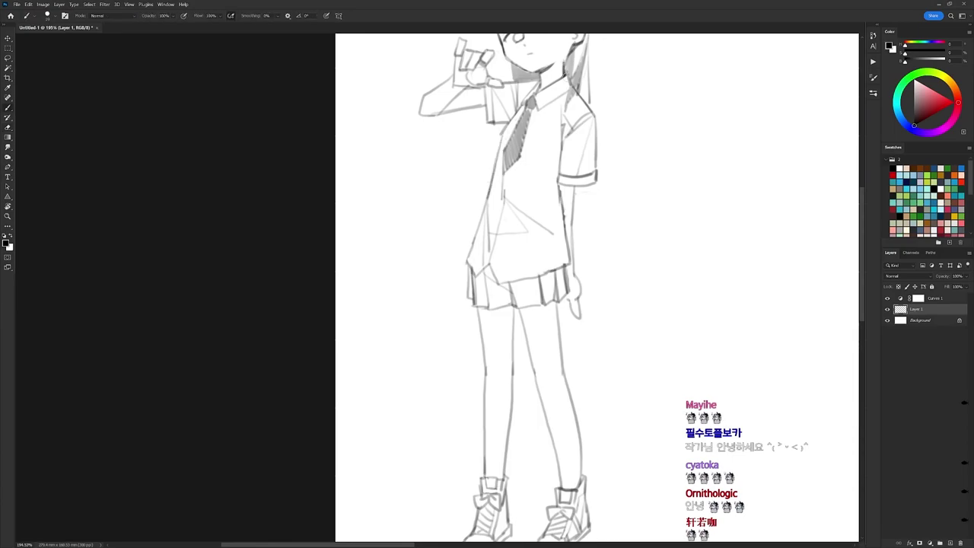
pyautogui.moveTo(590, 114); pyautogui.dragTo(581, 187)
pyautogui.moveTo(590, 200); pyautogui.dragTo(584, 140)
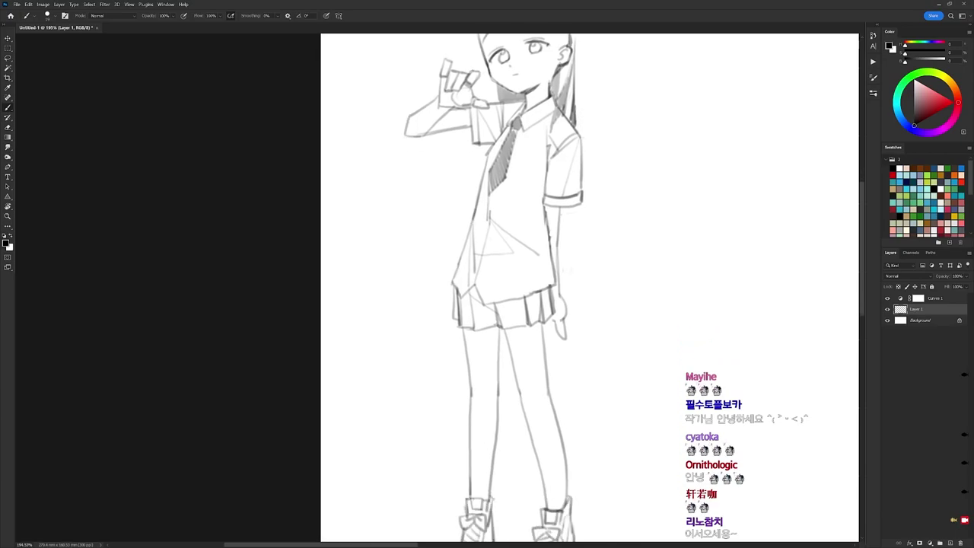
pyautogui.press('e')
pyautogui.moveTo(554, 340); pyautogui.dragTo(556, 348)
pyautogui.press('b')
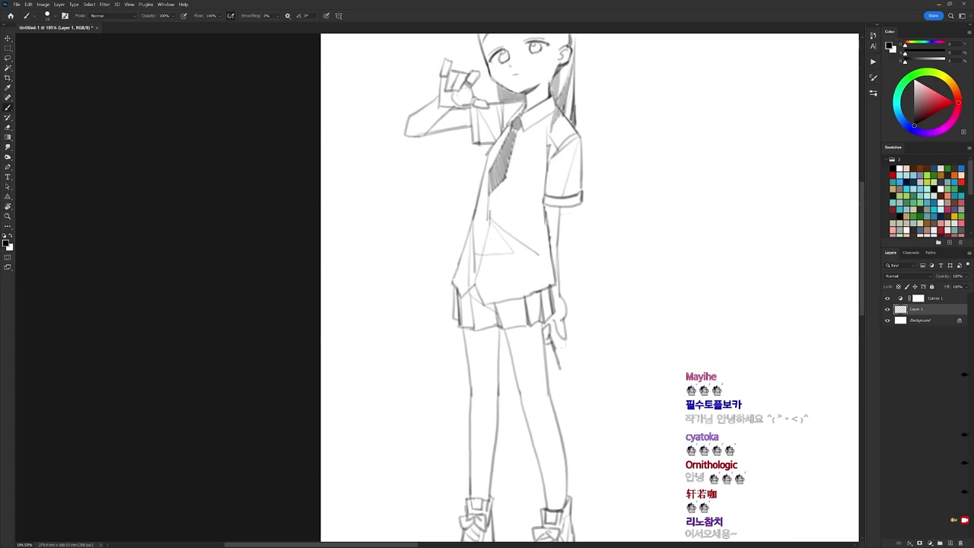
pyautogui.moveTo(549, 243); pyautogui.dragTo(559, 349)
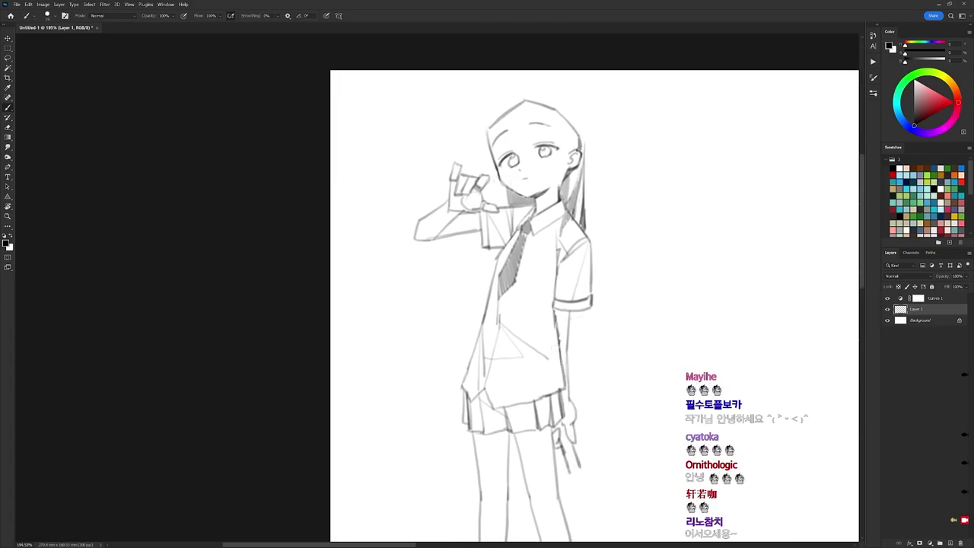
pyautogui.moveTo(499, 180)
pyautogui.mouseDown()
pyautogui.moveTo(527, 193)
pyautogui.moveTo(550, 173)
pyautogui.moveTo(524, 184)
pyautogui.moveTo(555, 169)
pyautogui.mouseUp()
pyautogui.hotkey('ctrl', 'z')
pyautogui.hotkey('ctrl', 'z')
# Step: Sketch a face mask over the lower face, stretched from the cheek to the raised hand, erasing overlapping lines
pyautogui.press('e')
pyautogui.press('b')
pyautogui.moveTo(554, 170)
pyautogui.mouseDown()
pyautogui.moveTo(555, 187)
pyautogui.moveTo(515, 197)
pyautogui.moveTo(548, 190)
pyautogui.mouseUp()
pyautogui.press('e')
pyautogui.press('b')
pyautogui.press('e')
pyautogui.press('b')
pyautogui.moveTo(571, 152); pyautogui.dragTo(562, 181)
pyautogui.moveTo(489, 181)
pyautogui.mouseDown()
pyautogui.moveTo(503, 179)
pyautogui.moveTo(486, 180)
pyautogui.mouseUp()
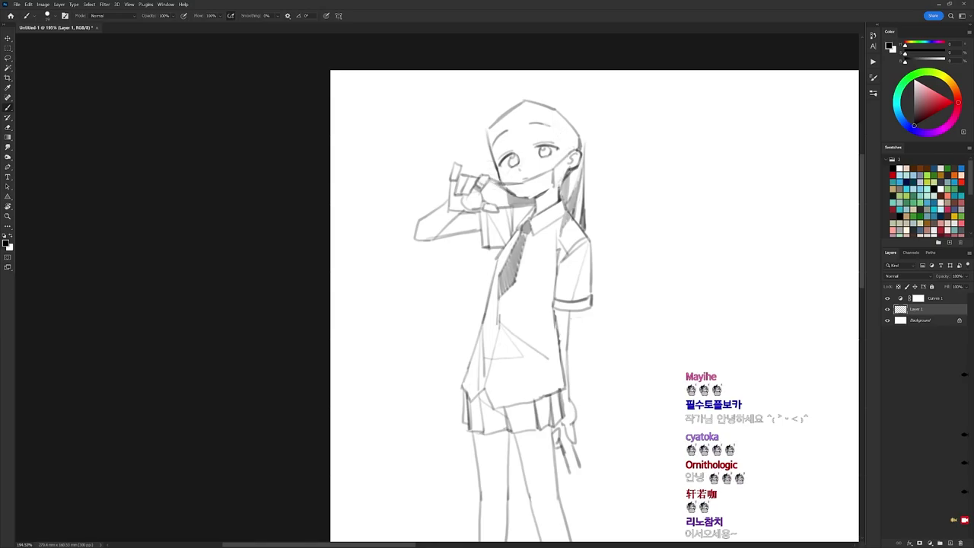
# Step: Sketch the hair strands in front of the ear and strengthen the long hair behind the shoulder
pyautogui.moveTo(559, 118); pyautogui.dragTo(574, 157)
pyautogui.moveTo(524, 128)
pyautogui.mouseDown()
pyautogui.moveTo(521, 158)
pyautogui.moveTo(502, 182)
pyautogui.moveTo(557, 252)
pyautogui.moveTo(564, 286)
pyautogui.mouseUp()
pyautogui.hotkey('ctrl', 'z')
pyautogui.hotkey('ctrl', 'z')
pyautogui.press('r')
pyautogui.press('e')
pyautogui.press('r')
pyautogui.moveTo(686, 234)
pyautogui.mouseDown()
pyautogui.moveTo(677, 83)
pyautogui.moveTo(590, 67)
pyautogui.mouseUp()
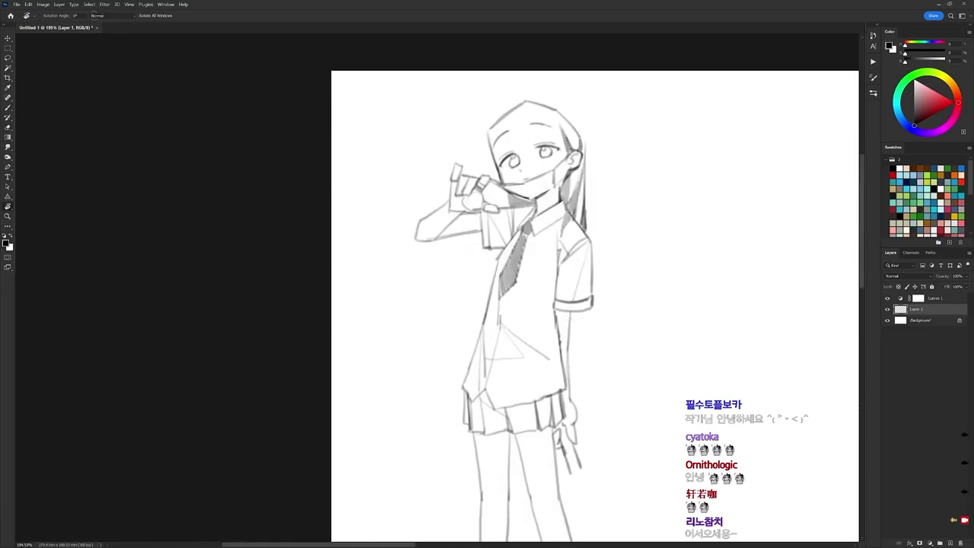
# Step: Sketch and shade the ends of the long hair below the sleeve, behind the lowered arm
pyautogui.press('b')
pyautogui.moveTo(584, 312); pyautogui.dragTo(574, 352)
pyautogui.moveTo(578, 330)
pyautogui.mouseDown()
pyautogui.moveTo(570, 353)
pyautogui.moveTo(569, 342)
pyautogui.mouseUp()
pyautogui.moveTo(582, 314); pyautogui.dragTo(568, 351)
# Step: Draw the raised outline of the hair over the top of the head, with a band-like line along the skull
pyautogui.moveTo(521, 109)
pyautogui.mouseDown()
pyautogui.moveTo(567, 135)
pyautogui.moveTo(536, 108)
pyautogui.moveTo(582, 147)
pyautogui.mouseUp()
pyautogui.press('e')
pyautogui.press('b')
pyautogui.press('e')
pyautogui.press('r')
pyautogui.press('b')
pyautogui.press('r')
pyautogui.moveTo(639, 232)
pyautogui.mouseDown()
pyautogui.moveTo(537, 255)
pyautogui.moveTo(611, 228)
pyautogui.moveTo(619, 292)
pyautogui.mouseUp()
pyautogui.press('b')
pyautogui.moveTo(498, 160)
pyautogui.mouseDown()
pyautogui.moveTo(525, 175)
pyautogui.moveTo(534, 204)
pyautogui.mouseUp()
pyautogui.press('e')
pyautogui.press('b')
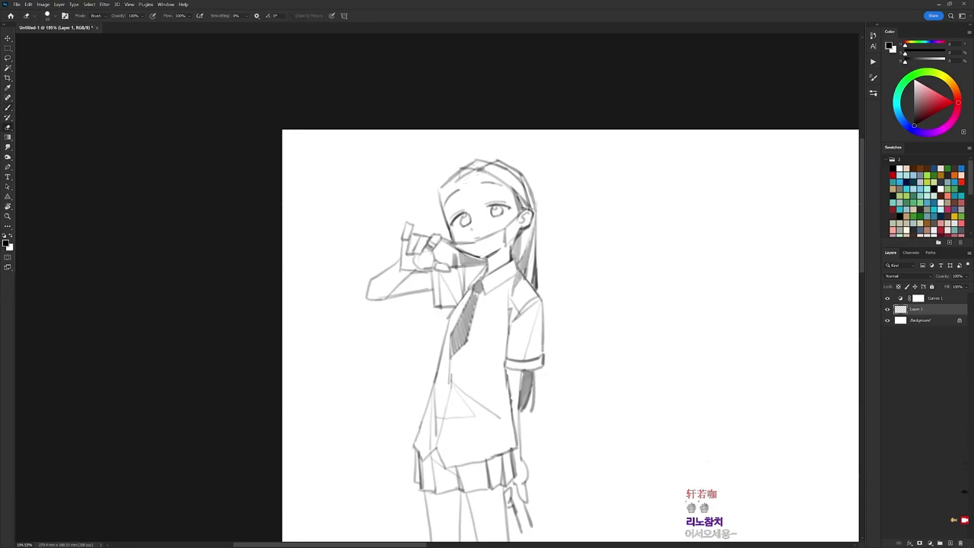
# Step: Draw a pointed hair strand falling from the parting across the forehead, along the side of the face nearest the raised hand
pyautogui.press('e')
pyautogui.moveTo(459, 180)
pyautogui.mouseDown()
pyautogui.moveTo(463, 208)
pyautogui.moveTo(443, 195)
pyautogui.moveTo(448, 230)
pyautogui.mouseUp()
pyautogui.press('b')
pyautogui.press('e')
pyautogui.press('b')
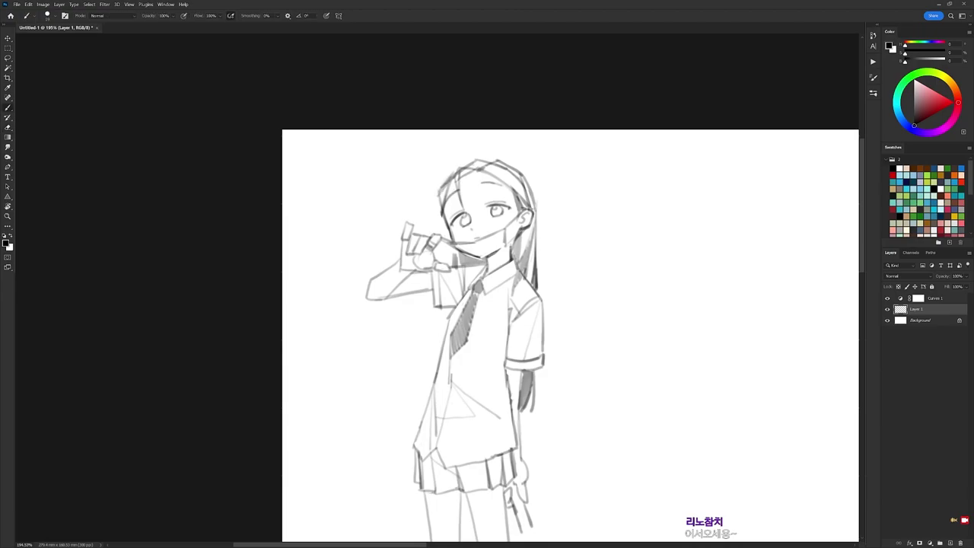
# Step: Draw and shade the hair framing the far side of the face and continuing behind the raised hand
pyautogui.moveTo(440, 244); pyautogui.dragTo(452, 268)
pyautogui.press('r')
pyautogui.moveTo(556, 201); pyautogui.dragTo(405, 144)
pyautogui.press('b')
pyautogui.moveTo(333, 222); pyautogui.dragTo(347, 249)
pyautogui.moveTo(343, 196); pyautogui.dragTo(333, 222)
pyautogui.moveTo(346, 198); pyautogui.dragTo(334, 220)
pyautogui.press('e')
pyautogui.press('b')
# Step: Redraw the hair outline across the top of the head and shade the hair around the parting
pyautogui.press('r')
pyautogui.moveTo(509, 90); pyautogui.dragTo(624, 385)
pyautogui.press('b')
pyautogui.moveTo(520, 193)
pyautogui.mouseDown()
pyautogui.moveTo(554, 206)
pyautogui.moveTo(457, 156)
pyautogui.moveTo(433, 169)
pyautogui.mouseUp()
pyautogui.press('r')
pyautogui.press('r')
pyautogui.moveTo(621, 179); pyautogui.dragTo(643, 229)
pyautogui.moveTo(441, 217); pyautogui.dragTo(443, 232)
# Step: Strengthen the long hair falling from behind the ear to the shoulder and erase stray lines along its outer edge
pyautogui.moveTo(534, 190); pyautogui.dragTo(540, 264)
pyautogui.moveTo(539, 226); pyautogui.dragTo(537, 288)
pyautogui.press('e')
pyautogui.moveTo(540, 208); pyautogui.dragTo(539, 280)
pyautogui.moveTo(556, 217)
pyautogui.mouseDown()
pyautogui.moveTo(526, 221)
pyautogui.moveTo(577, 204)
pyautogui.moveTo(581, 220)
pyautogui.mouseUp()
pyautogui.press('r')
# Step: Select and transform the eyes with the Lasso and Free Transform to adjust their placement on the face
pyautogui.press('l')
pyautogui.moveTo(456, 204)
pyautogui.mouseDown()
pyautogui.moveTo(478, 221)
pyautogui.moveTo(457, 230)
pyautogui.moveTo(455, 205)
pyautogui.moveTo(473, 218)
pyautogui.moveTo(455, 215)
pyautogui.mouseUp()
pyautogui.hotkey('ctrl', 't')
pyautogui.press('Return')
pyautogui.hotkey('ctrl', 'd')
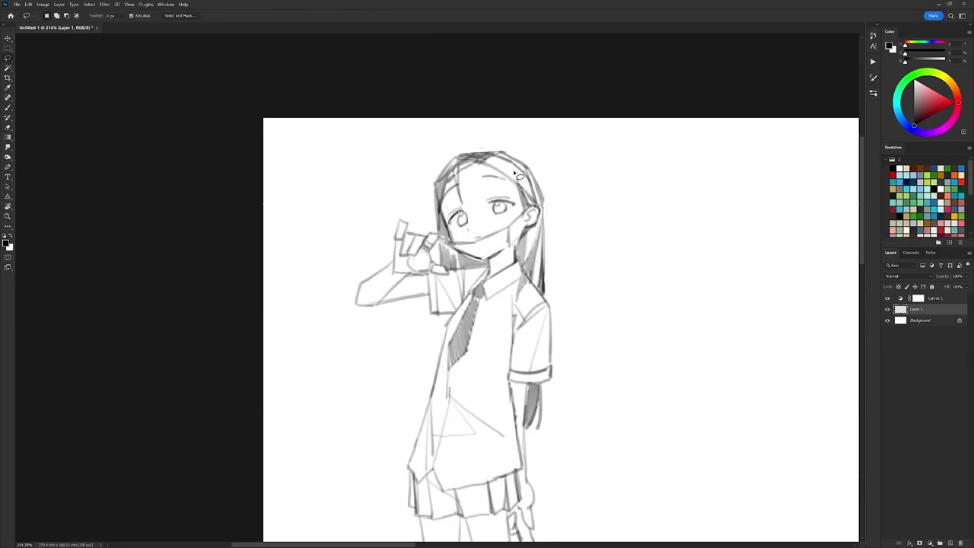
pyautogui.press('b')
pyautogui.press('e')
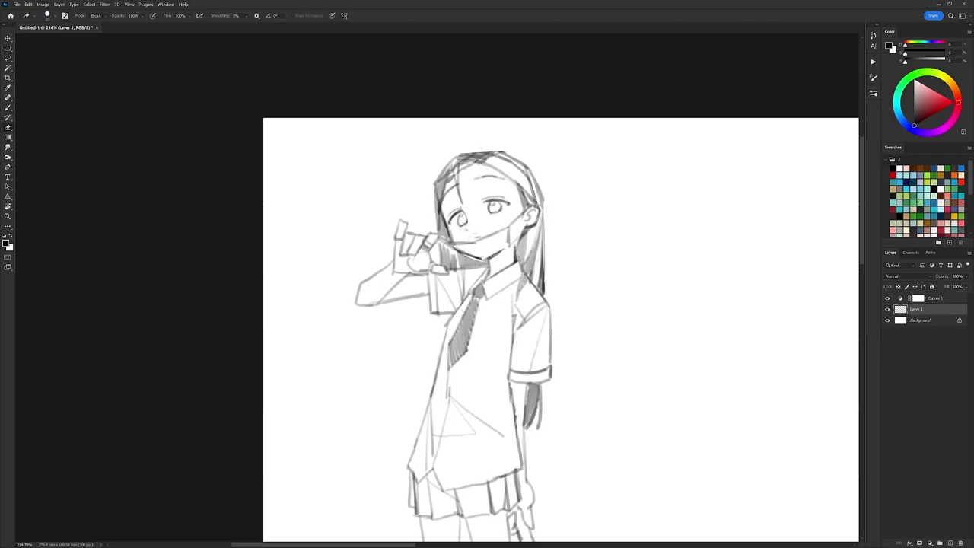
pyautogui.press('l')
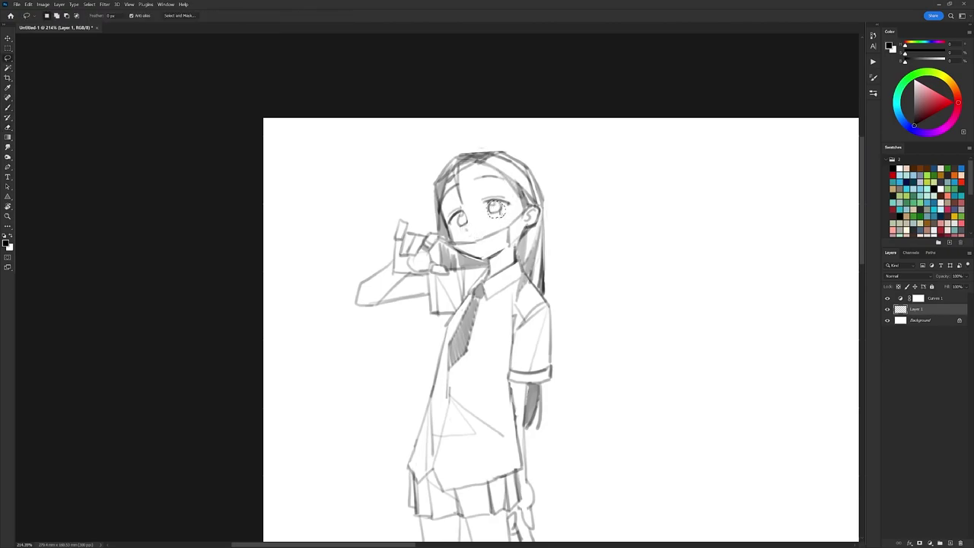
pyautogui.press('b')
# Step: Select a rectangular area around the head and shrink the head slightly with a filter
pyautogui.press('m')
pyautogui.moveTo(410, 142); pyautogui.dragTo(555, 289)
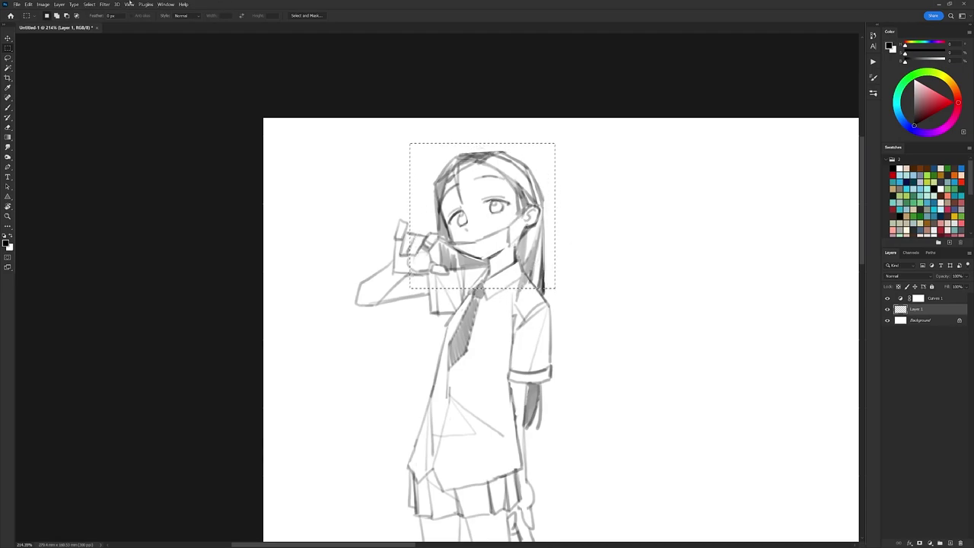
pyautogui.click(105, 4)
pyautogui.moveTo(152, 115)
pyautogui.click(221, 150)
pyautogui.moveTo(643, 319); pyautogui.dragTo(634, 320)
pyautogui.click(720, 208)
pyautogui.hotkey('ctrl', 'd')
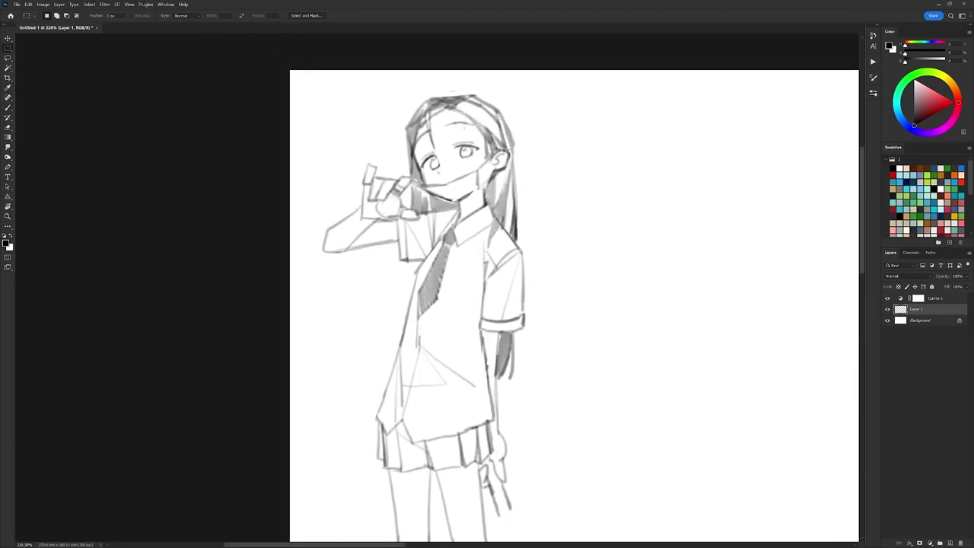
# Step: Draw a pointed chest pocket on the shirt beside the tie
pyautogui.press('b')
pyautogui.scroll(-2, 459, 233)
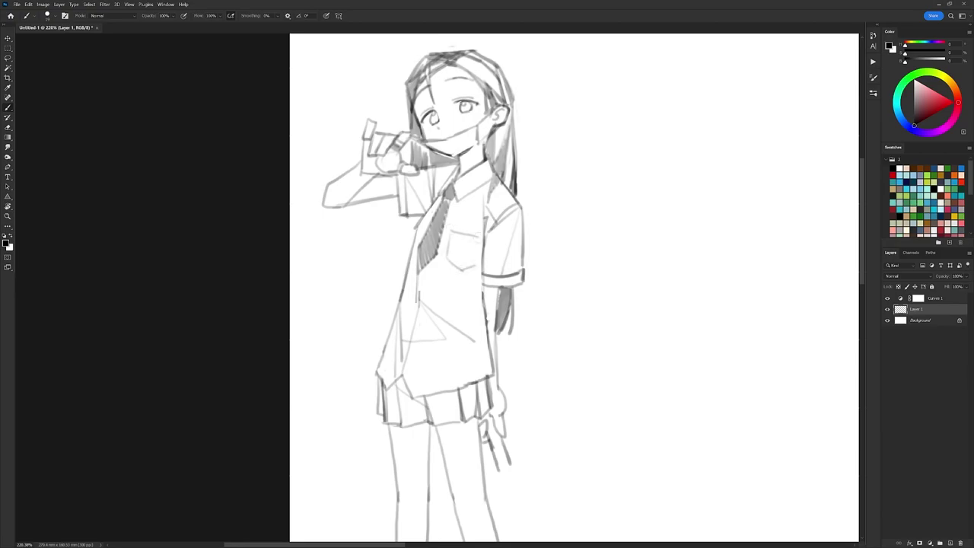
pyautogui.scroll(-3, 658, 156)
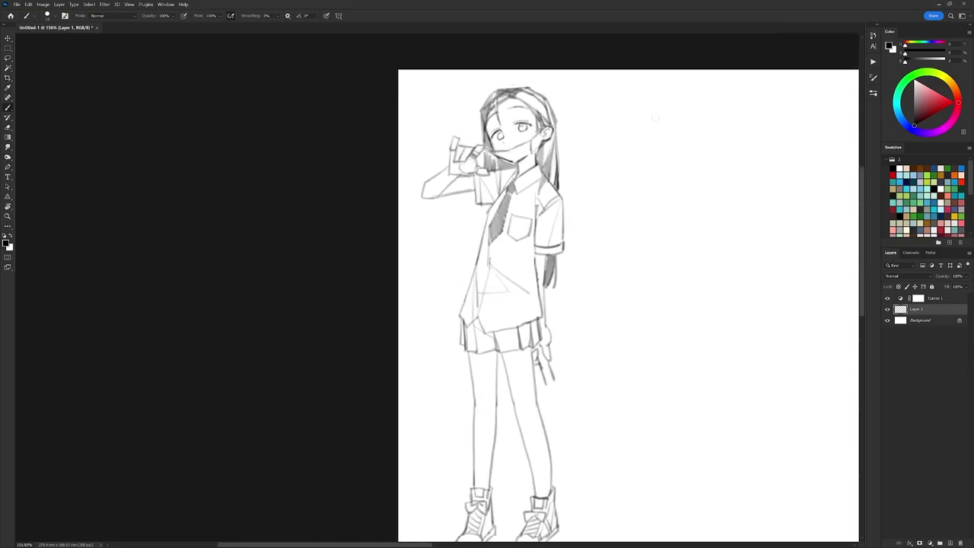
# Step: Draw the curved, notched head and round joint of the object held in the lowered hand
pyautogui.scroll(2, 559, 309)
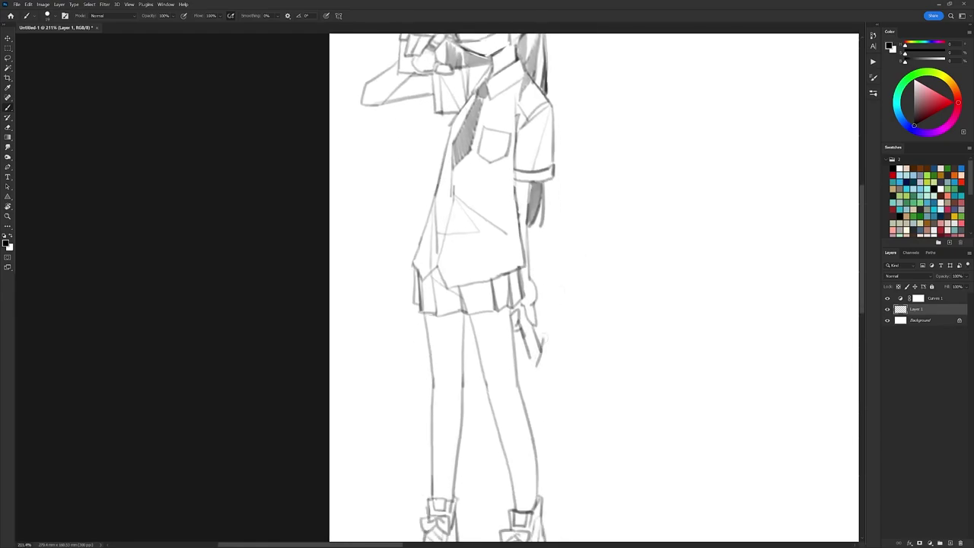
pyautogui.moveTo(561, 333); pyautogui.dragTo(554, 370)
pyautogui.moveTo(530, 373); pyautogui.dragTo(550, 376)
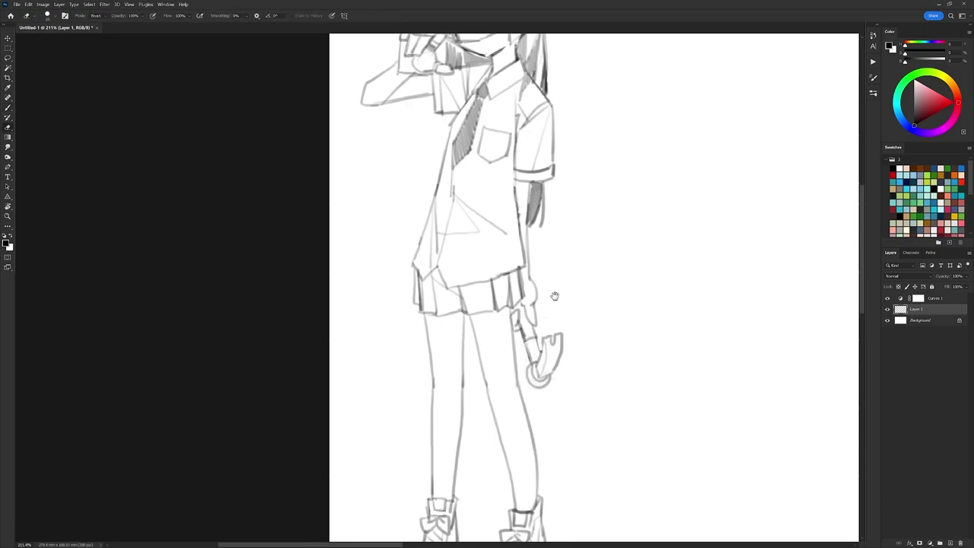
# Step: Switch to a thinner brush and redraw the long hair strands behind the ear down to the shoulder with darker lines
pyautogui.scroll(4, 553, 296)
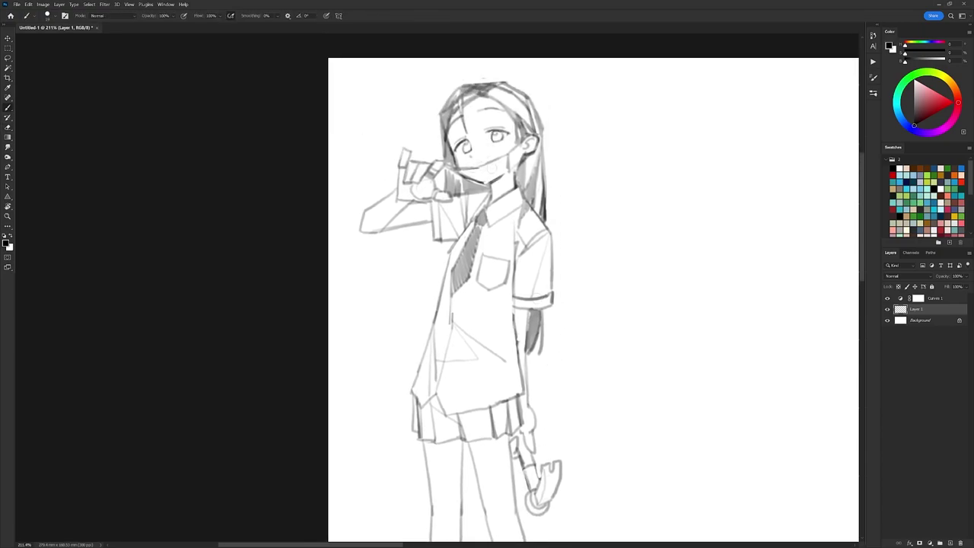
pyautogui.rightClick(516, 49)
pyautogui.doubleClick(634, 149)
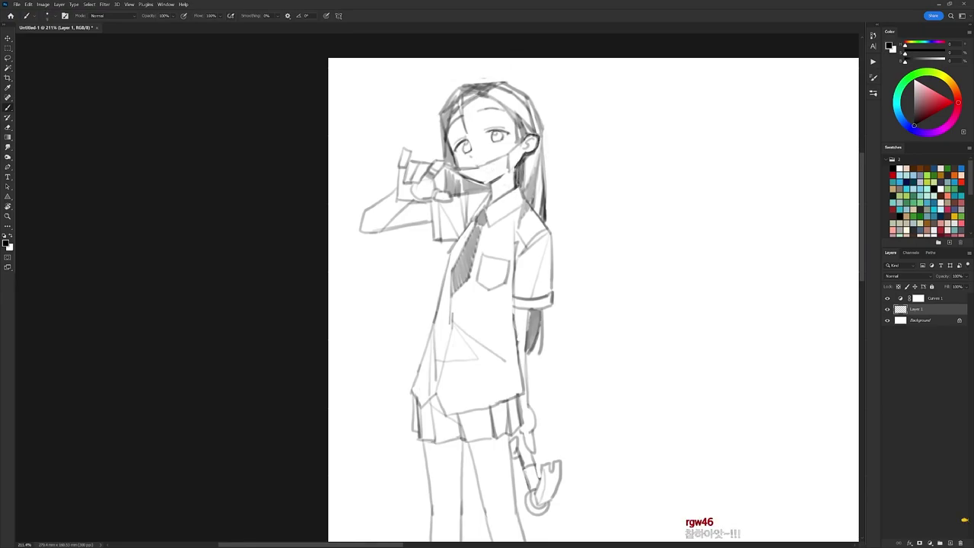
pyautogui.moveTo(543, 128); pyautogui.dragTo(525, 190)
pyautogui.moveTo(538, 150); pyautogui.dragTo(520, 229)
pyautogui.press('e')
pyautogui.press('b')
pyautogui.moveTo(540, 156); pyautogui.dragTo(534, 210)
pyautogui.moveTo(542, 161); pyautogui.dragTo(545, 226)
pyautogui.press('e')
pyautogui.press('b')
# Step: Refine the hair outline at the back of the head and the lines over the crown, erasing excess sketch lines
pyautogui.press('e')
pyautogui.press('b')
pyautogui.moveTo(539, 112); pyautogui.dragTo(543, 153)
pyautogui.moveTo(489, 96); pyautogui.dragTo(511, 113)
pyautogui.press('r')
pyautogui.moveTo(604, 144); pyautogui.dragTo(648, 226)
pyautogui.press('e')
pyautogui.moveTo(579, 156)
pyautogui.mouseDown()
pyautogui.moveTo(587, 186)
pyautogui.moveTo(574, 189)
pyautogui.mouseUp()
# Step: Darken the hair in front of the ear and along the neck
pyautogui.press('b')
pyautogui.press('e')
pyautogui.press('r')
pyautogui.moveTo(596, 123); pyautogui.dragTo(525, 75)
pyautogui.press('b')
pyautogui.moveTo(525, 155); pyautogui.dragTo(525, 198)
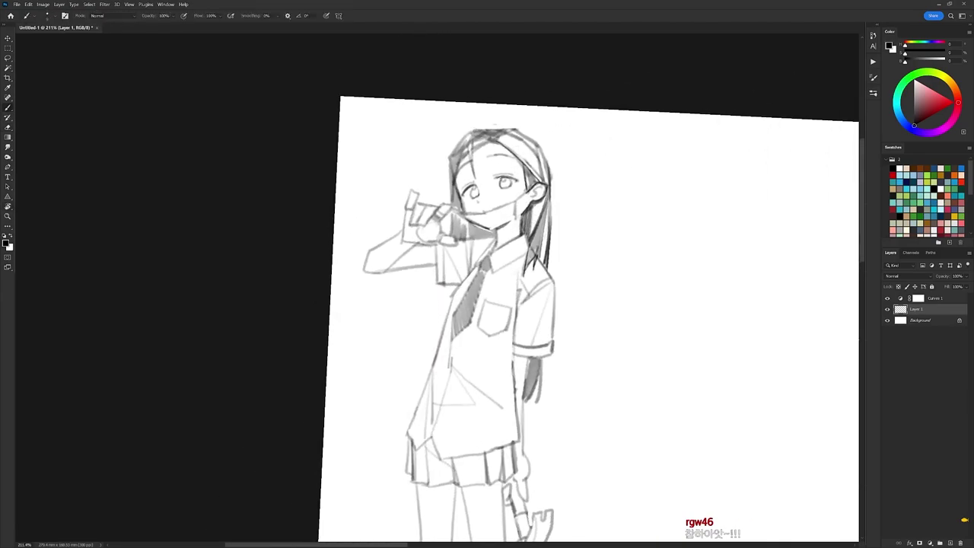
# Step: Redraw the strand over the forehead with crisp, darker lines
pyautogui.moveTo(469, 145); pyautogui.dragTo(475, 177)
pyautogui.press('r')
pyautogui.moveTo(559, 144); pyautogui.dragTo(382, 108)
pyautogui.press('b')
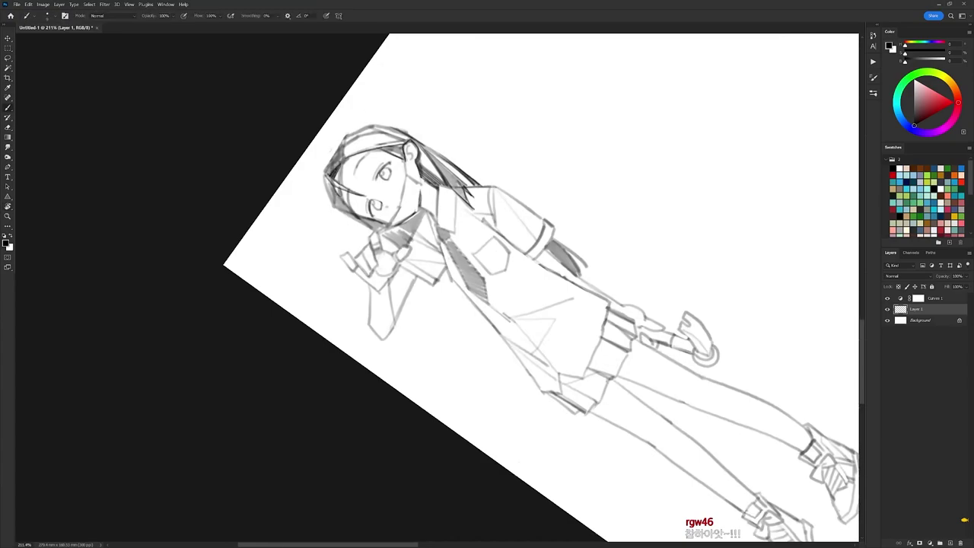
pyautogui.press('e')
pyautogui.press('r')
pyautogui.moveTo(335, 190)
pyautogui.mouseDown()
pyautogui.moveTo(417, 146)
pyautogui.moveTo(415, 180)
pyautogui.moveTo(432, 205)
pyautogui.mouseUp()
# Step: Refine and darken the hair framing the far side of the face, cleaning up its outer edge
pyautogui.press('b')
pyautogui.press('r')
pyautogui.moveTo(457, 137); pyautogui.dragTo(330, 170)
pyautogui.press('b')
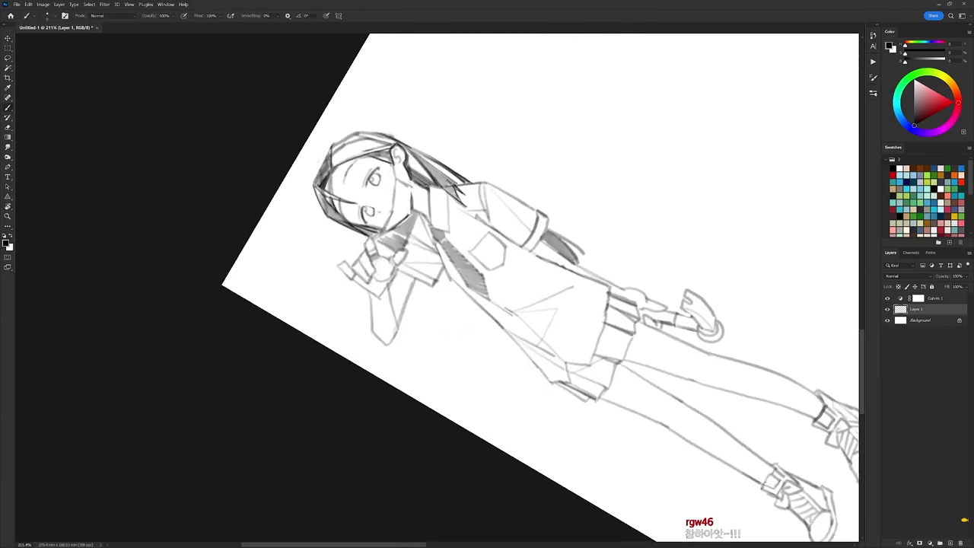
pyautogui.press('r')
pyautogui.press('e')
pyautogui.moveTo(335, 205)
pyautogui.mouseDown()
pyautogui.moveTo(545, 156)
pyautogui.moveTo(560, 182)
pyautogui.mouseUp()
# Step: Darken the hair shading at the parting on top of the head and clean up the outline around it
pyautogui.press('b')
pyautogui.press('r')
pyautogui.press('b')
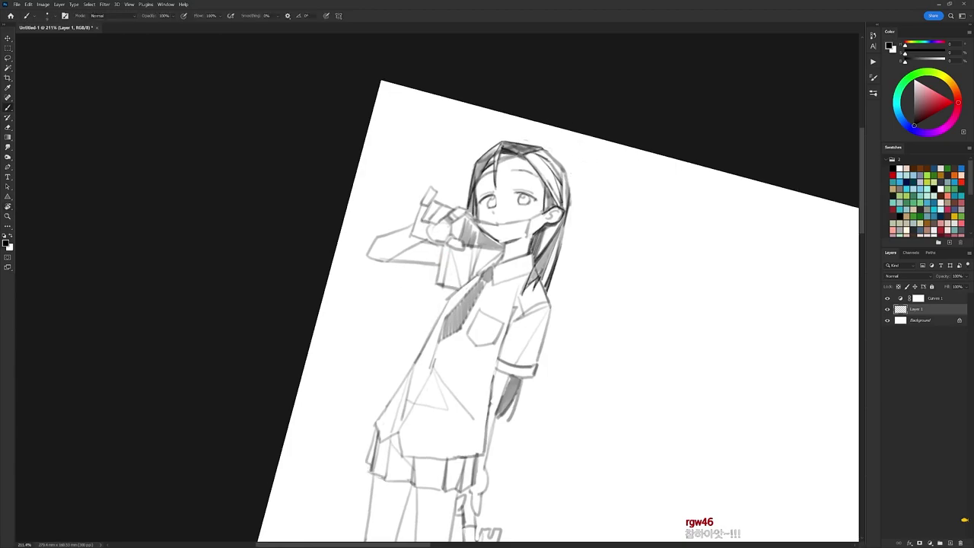
pyautogui.press('e')
pyautogui.moveTo(542, 150)
pyautogui.mouseDown()
pyautogui.moveTo(553, 156)
pyautogui.moveTo(600, 111)
pyautogui.mouseUp()
pyautogui.press('r')
pyautogui.press('Escape')
pyautogui.moveTo(600, 128); pyautogui.dragTo(615, 127)
pyautogui.press('e')
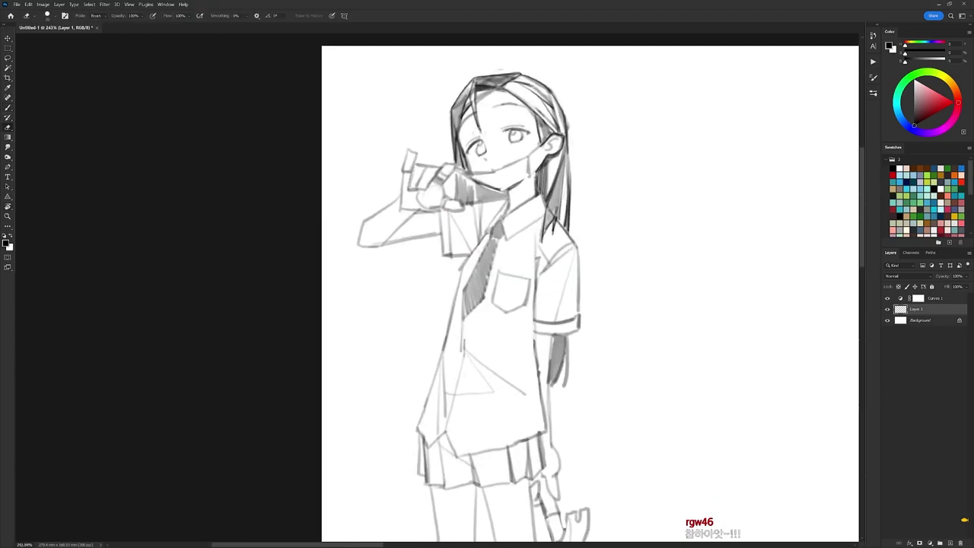
# Step: Redraw the face mask's edges from the ear to the raised hand, add fold lines, and outline the fingertip holding it
pyautogui.press('r')
pyautogui.moveTo(493, 165); pyautogui.dragTo(443, 150)
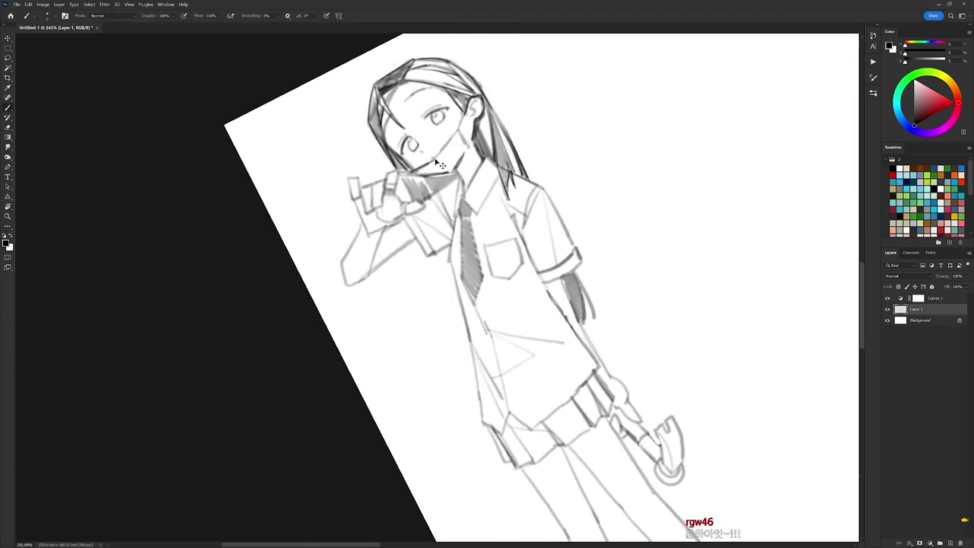
pyautogui.press('b')
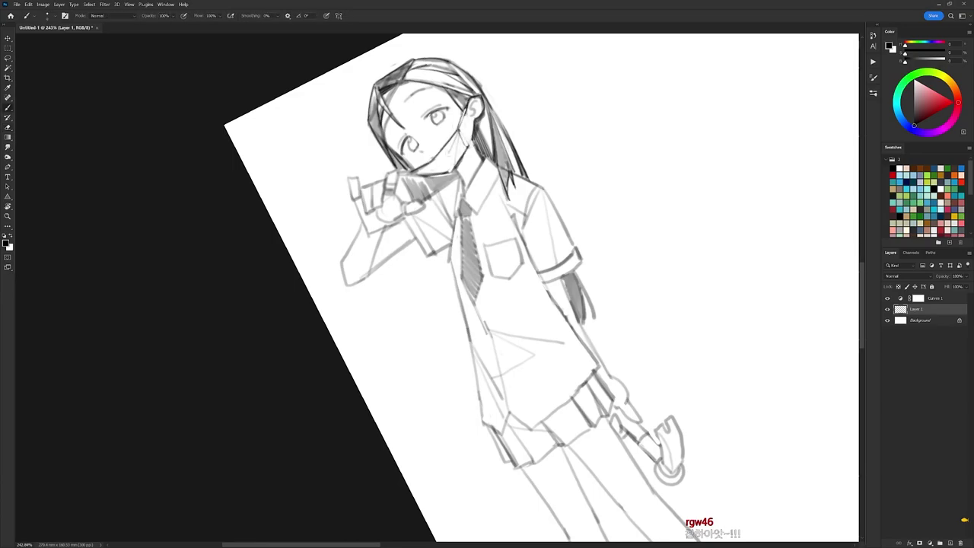
pyautogui.press('r')
pyautogui.moveTo(479, 136); pyautogui.dragTo(540, 162)
pyautogui.press('b')
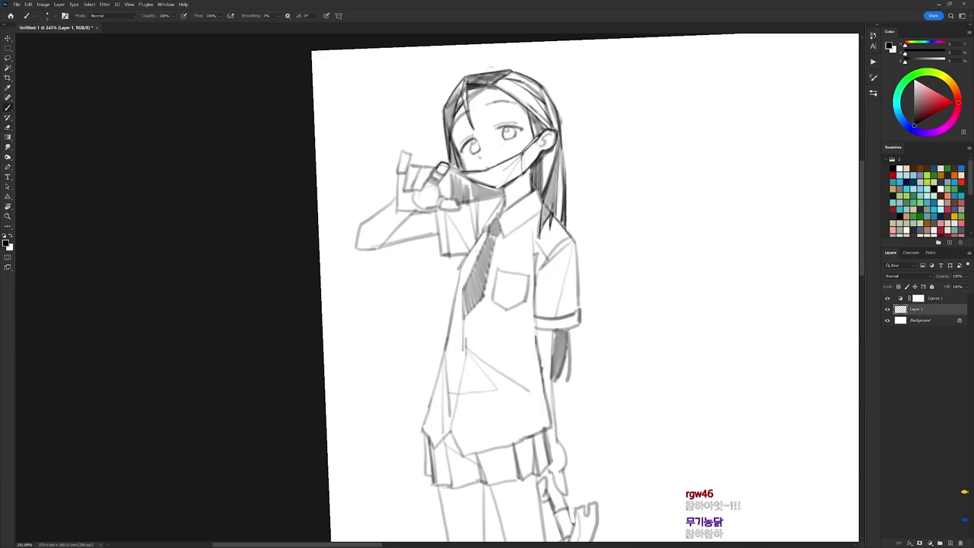
# Step: Redraw the curled fingers of the raised hand with darker lines, erasing the rough sketch beneath
pyautogui.moveTo(472, 251); pyautogui.dragTo(582, 226)
pyautogui.press('e')
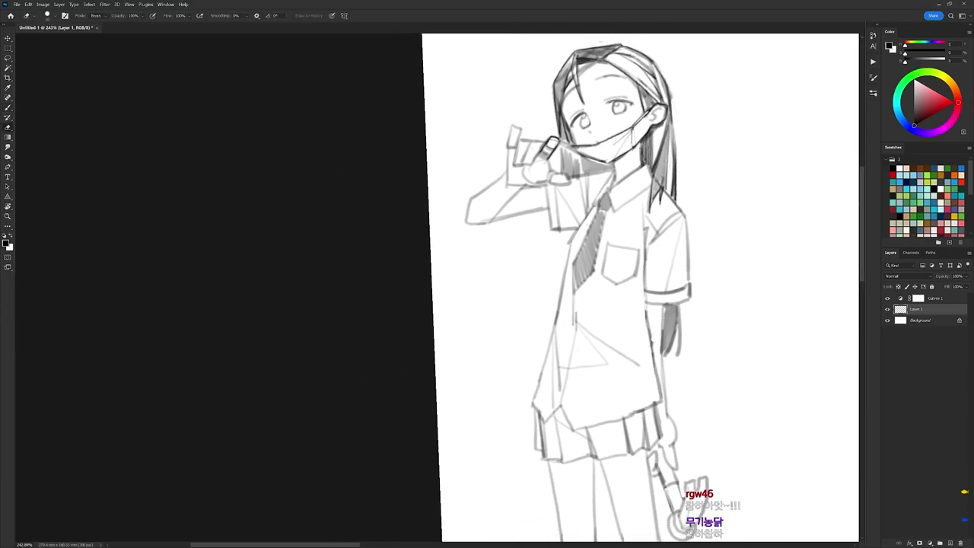
pyautogui.press('b')
pyautogui.moveTo(528, 145)
pyautogui.mouseDown()
pyautogui.moveTo(526, 165)
pyautogui.moveTo(539, 153)
pyautogui.moveTo(533, 139)
pyautogui.moveTo(529, 147)
pyautogui.mouseUp()
pyautogui.press('e')
pyautogui.press('b')
pyautogui.moveTo(518, 145); pyautogui.dragTo(525, 162)
pyautogui.press('e')
pyautogui.press('b')
# Step: Outline the raised little finger with its nail and the outer edge of the raised hand
pyautogui.moveTo(533, 175); pyautogui.dragTo(529, 205)
pyautogui.moveTo(509, 157); pyautogui.dragTo(507, 175)
pyautogui.moveTo(509, 157)
pyautogui.mouseDown()
pyautogui.moveTo(519, 160)
pyautogui.moveTo(516, 173)
pyautogui.mouseUp()
pyautogui.moveTo(507, 169)
pyautogui.mouseDown()
pyautogui.moveTo(517, 165)
pyautogui.moveTo(506, 179)
pyautogui.moveTo(515, 175)
pyautogui.mouseUp()
pyautogui.press('e')
pyautogui.press('b')
pyautogui.moveTo(515, 183); pyautogui.dragTo(505, 205)
pyautogui.moveTo(507, 179); pyautogui.dragTo(504, 206)
pyautogui.press('e')
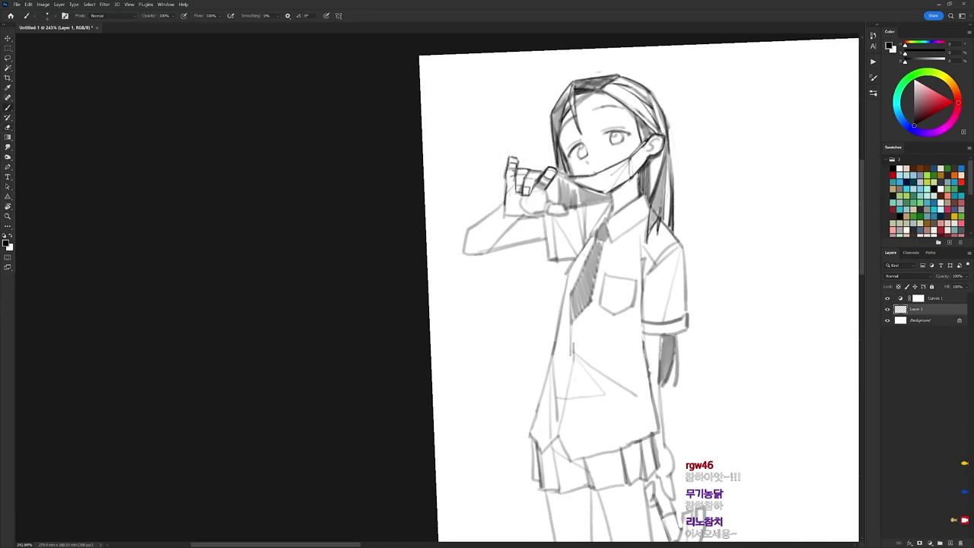
pyautogui.moveTo(507, 169); pyautogui.dragTo(516, 172)
pyautogui.press('e')
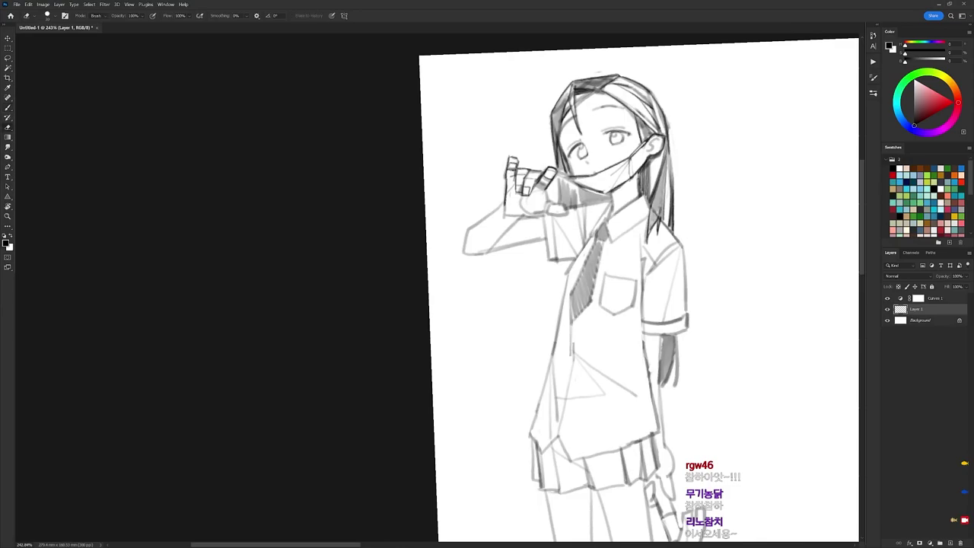
# Step: Strengthen the finger joints and contours of the raised hand
pyautogui.press('r')
pyautogui.moveTo(520, 150)
pyautogui.mouseDown()
pyautogui.moveTo(424, 153)
pyautogui.moveTo(315, 217)
pyautogui.moveTo(303, 239)
pyautogui.mouseUp()
pyautogui.press('b')
pyautogui.press('r')
pyautogui.moveTo(477, 153); pyautogui.dragTo(525, 291)
pyautogui.press('b')
pyautogui.press('r')
pyautogui.moveTo(638, 128); pyautogui.dragTo(632, 411)
pyautogui.press('b')
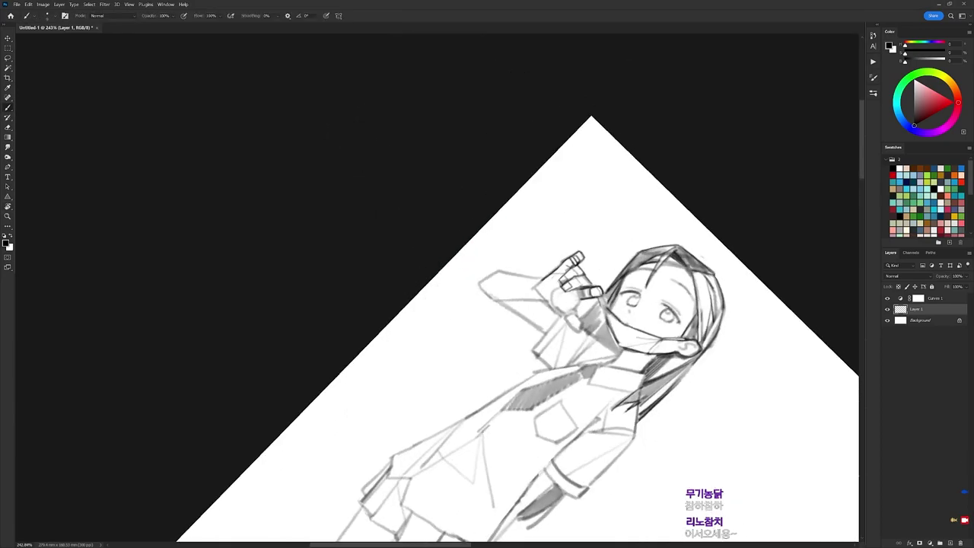
# Step: Redraw the palm, thumb and wrist of the raised hand, erasing leftover sketch lines
pyautogui.press('e')
pyautogui.press('r')
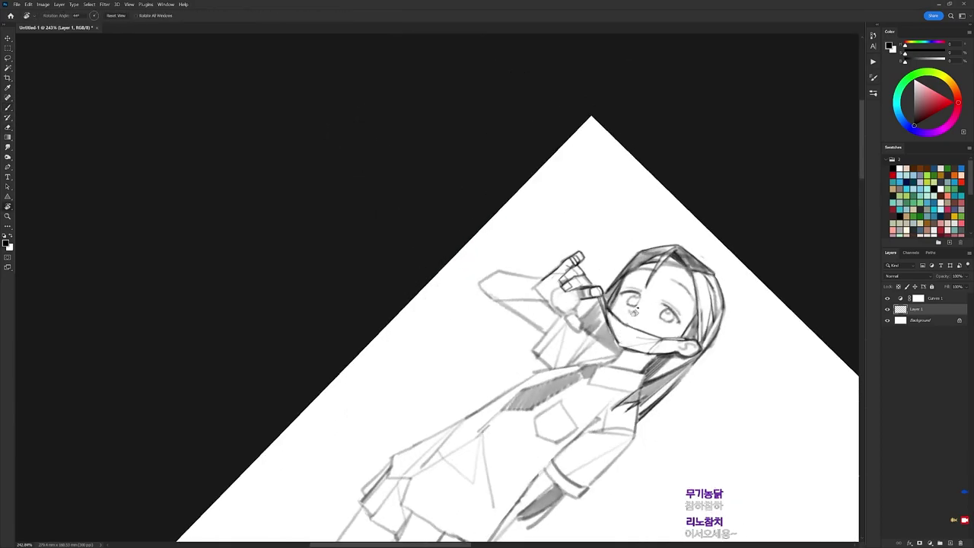
pyautogui.moveTo(632, 252); pyautogui.dragTo(572, 144)
pyautogui.press('b')
pyautogui.moveTo(570, 203); pyautogui.dragTo(561, 221)
pyautogui.press('e')
pyautogui.press('b')
pyautogui.press('e')
pyautogui.press('b')
pyautogui.press('e')
pyautogui.press('b')
pyautogui.press('r')
pyautogui.moveTo(583, 331)
pyautogui.mouseDown()
pyautogui.moveTo(585, 254)
pyautogui.moveTo(545, 183)
pyautogui.mouseUp()
pyautogui.press('b')
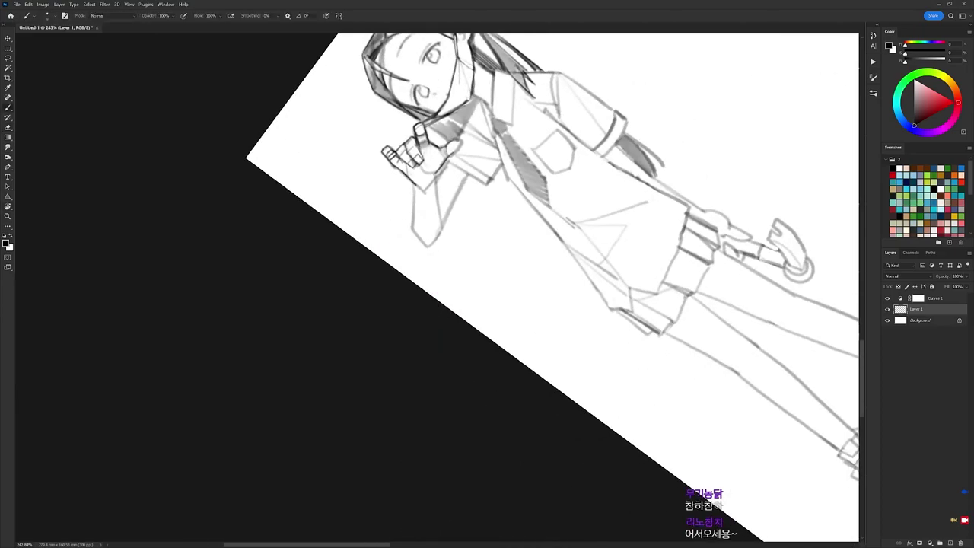
# Step: Redraw the outer edge of the raised forearm down to the elbow with darker lines
pyautogui.press('r')
pyautogui.press('e')
pyautogui.press('b')
pyautogui.moveTo(494, 207)
pyautogui.mouseDown()
pyautogui.moveTo(503, 206)
pyautogui.moveTo(463, 223)
pyautogui.mouseUp()
pyautogui.press('e')
pyautogui.press('b')
pyautogui.press('r')
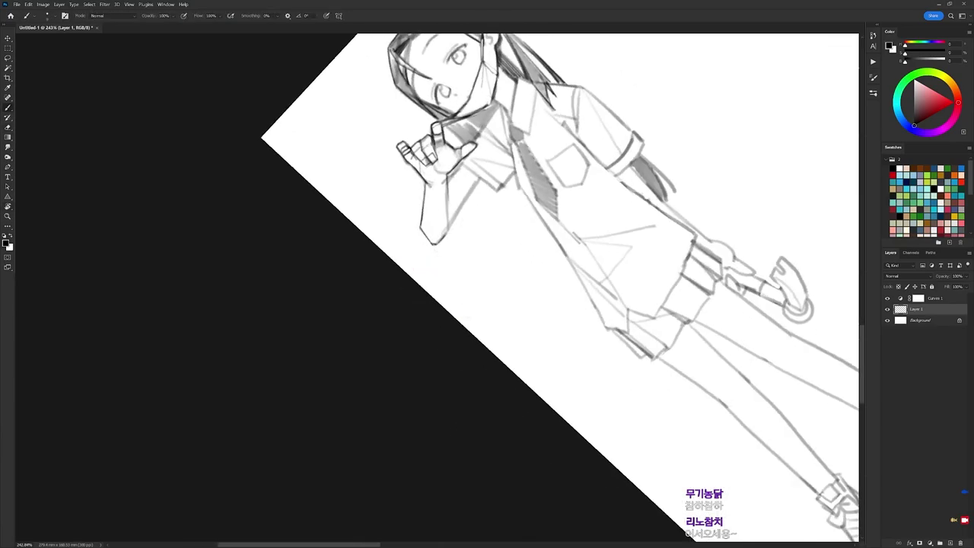
# Step: Erase the rough inner edge of the raised forearm and redraw it from elbow to sleeve
pyautogui.press('e')
pyautogui.moveTo(481, 177); pyautogui.dragTo(448, 228)
pyautogui.press('b')
pyautogui.moveTo(448, 192); pyautogui.dragTo(450, 230)
pyautogui.press('r')
pyautogui.moveTo(548, 225); pyautogui.dragTo(549, 270)
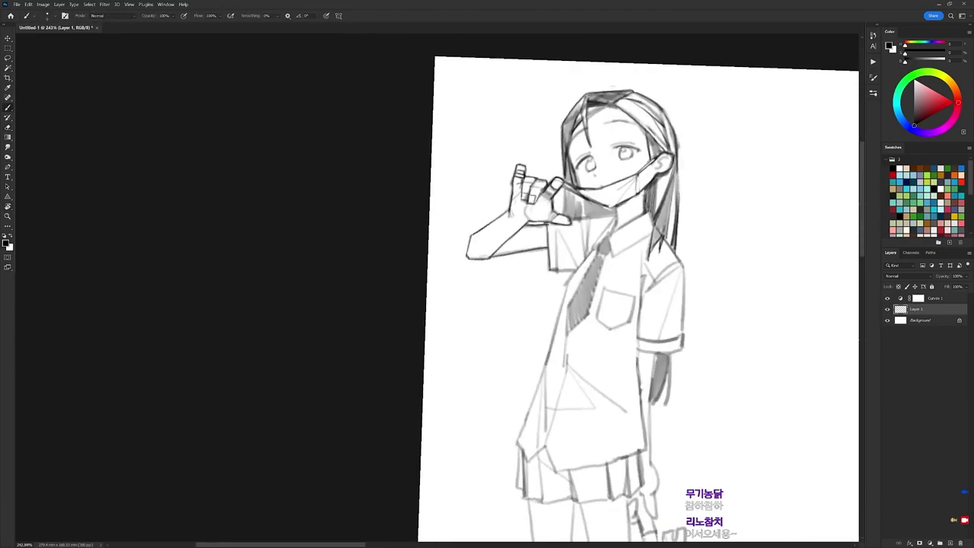
# Step: Redraw the raised arm's short sleeve and cuff with darker lines, erasing the rough sketch
pyautogui.moveTo(586, 220); pyautogui.dragTo(581, 260)
pyautogui.moveTo(591, 220)
pyautogui.mouseDown()
pyautogui.moveTo(585, 250)
pyautogui.moveTo(538, 154)
pyautogui.moveTo(486, 129)
pyautogui.mouseUp()
pyautogui.press('r')
pyautogui.press('r')
pyautogui.moveTo(550, 95); pyautogui.dragTo(635, 184)
pyautogui.press('e')
pyautogui.press('b')
pyautogui.moveTo(568, 175)
pyautogui.mouseDown()
pyautogui.moveTo(558, 215)
pyautogui.moveTo(536, 194)
pyautogui.moveTo(526, 199)
pyautogui.mouseUp()
pyautogui.press('e')
pyautogui.press('b')
# Step: Clean up and darken the collar and hair edge beneath the raised hand
pyautogui.press('r')
pyautogui.moveTo(533, 194); pyautogui.dragTo(556, 225)
pyautogui.press('e')
pyautogui.press('r')
pyautogui.moveTo(669, 161)
pyautogui.mouseDown()
pyautogui.moveTo(673, 169)
pyautogui.moveTo(638, 86)
pyautogui.mouseUp()
pyautogui.press('b')
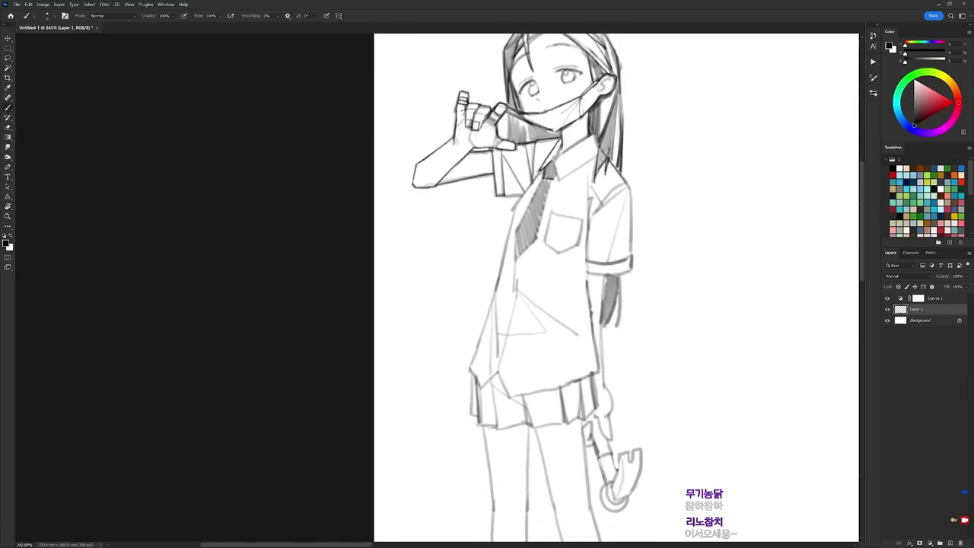
# Step: Redraw the neck and the outline of the tie with darker lines
pyautogui.press('r')
pyautogui.moveTo(582, 178)
pyautogui.mouseDown()
pyautogui.moveTo(555, 149)
pyautogui.moveTo(529, 158)
pyautogui.moveTo(658, 150)
pyautogui.mouseUp()
pyautogui.press('b')
pyautogui.press('r')
pyautogui.moveTo(583, 171); pyautogui.dragTo(552, 136)
pyautogui.press('b')
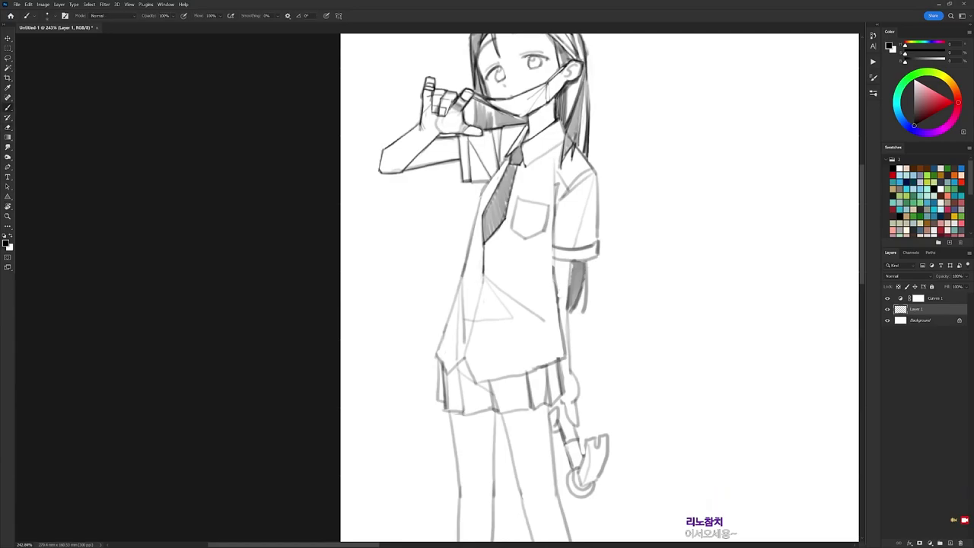
# Step: Undo the last stroke and rework the shirt's side edge beside the tie with a cleaner line
pyautogui.hotkey('ctrl', 'z')
pyautogui.moveTo(470, 244); pyautogui.dragTo(477, 267)
pyautogui.press('e')
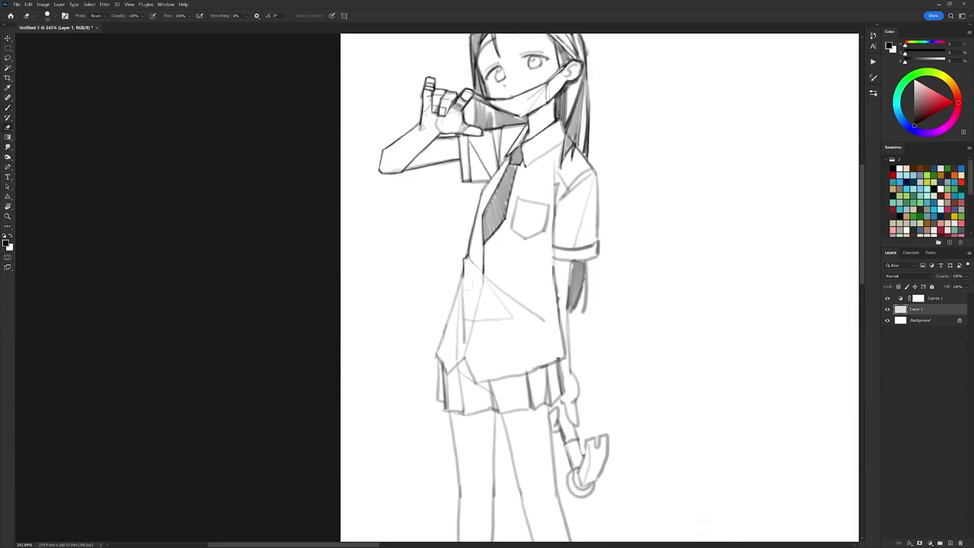
pyautogui.press('r')
pyautogui.moveTo(491, 260); pyautogui.dragTo(506, 280)
pyautogui.press('Escape')
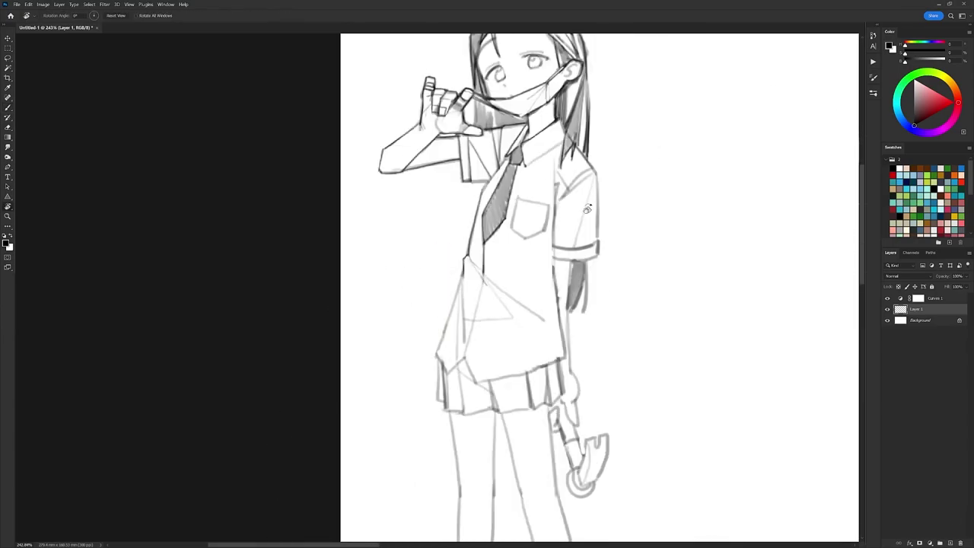
pyautogui.press('e')
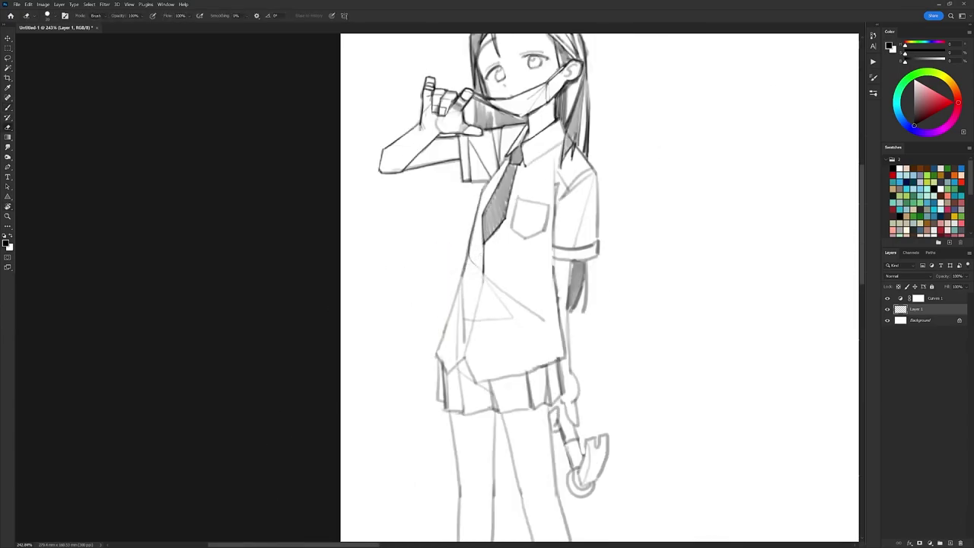
pyautogui.press('b')
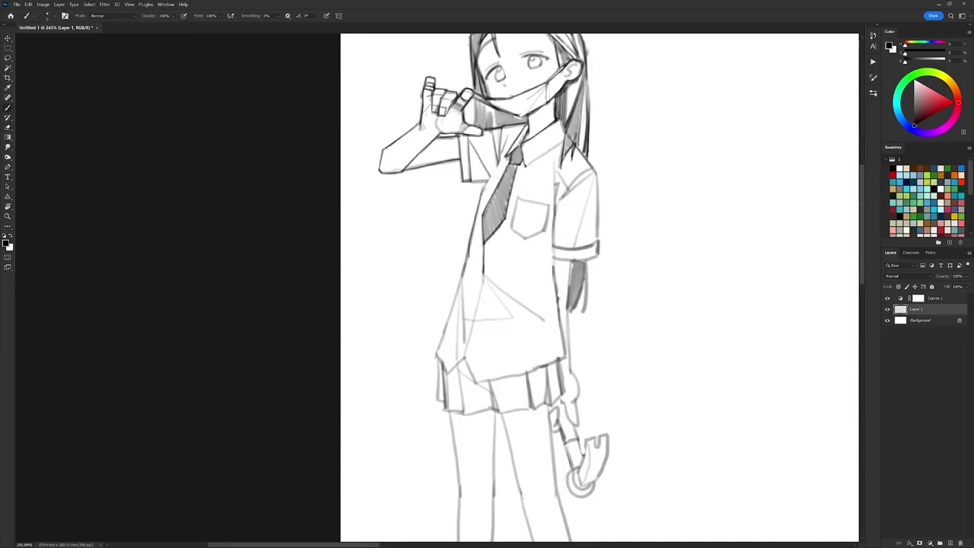
# Step: Redraw the shirt's open front panel down to its pointed hem, erasing the rough lines beneath
pyautogui.moveTo(508, 139); pyautogui.dragTo(501, 154)
pyautogui.scroll(-1, 600, 287)
pyautogui.press('e')
pyautogui.moveTo(463, 308)
pyautogui.mouseDown()
pyautogui.moveTo(466, 332)
pyautogui.moveTo(456, 337)
pyautogui.mouseUp()
pyautogui.press('b')
pyautogui.press('e')
pyautogui.press('b')
pyautogui.moveTo(448, 294); pyautogui.dragTo(435, 328)
pyautogui.moveTo(484, 248); pyautogui.dragTo(464, 321)
pyautogui.press('e')
pyautogui.moveTo(487, 218); pyautogui.dragTo(483, 237)
pyautogui.press('b')
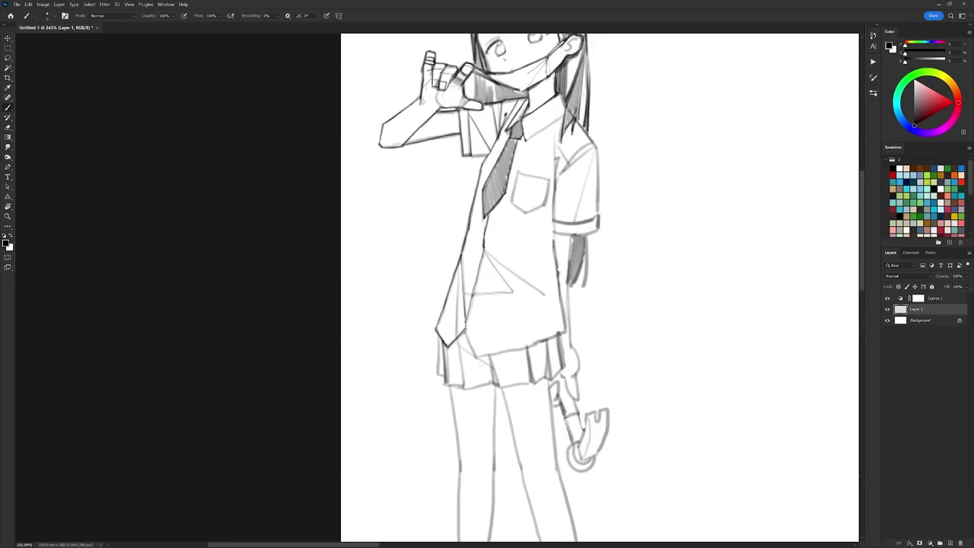
# Step: Redraw the shirt's waist folds and its side edge on the lowered arm's side
pyautogui.press('r')
pyautogui.moveTo(481, 364); pyautogui.dragTo(514, 327)
pyautogui.moveTo(527, 206); pyautogui.dragTo(522, 231)
pyautogui.moveTo(486, 297); pyautogui.dragTo(532, 233)
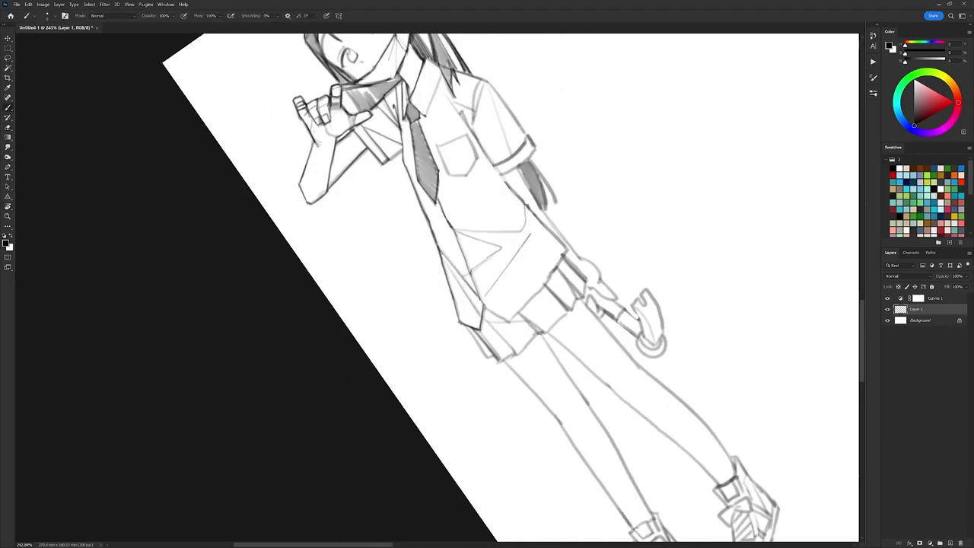
pyautogui.press('r')
pyautogui.moveTo(584, 142); pyautogui.dragTo(643, 269)
pyautogui.press('e')
pyautogui.press('b')
pyautogui.press('e')
pyautogui.press('b')
pyautogui.moveTo(558, 265); pyautogui.dragTo(552, 339)
pyautogui.moveTo(560, 294)
pyautogui.mouseDown()
pyautogui.moveTo(564, 339)
pyautogui.moveTo(588, 254)
pyautogui.mouseUp()
pyautogui.press('r')
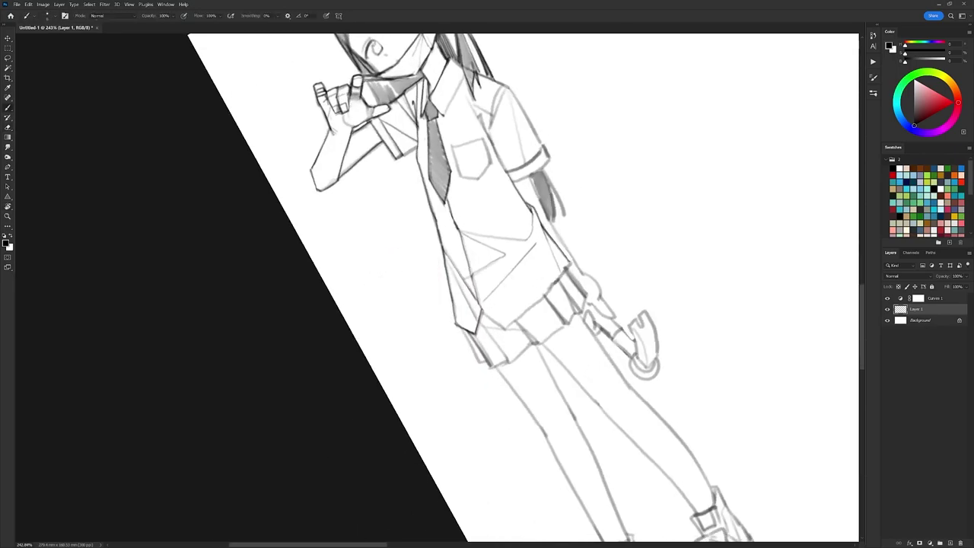
# Step: Undo the last stroke and redraw the shirt's button placket and lower hem with darker lines
pyautogui.hotkey('ctrl', 'z')
pyautogui.moveTo(473, 279)
pyautogui.mouseDown()
pyautogui.moveTo(480, 334)
pyautogui.moveTo(485, 315)
pyautogui.mouseUp()
pyautogui.press('e')
pyautogui.press('r')
pyautogui.moveTo(509, 263)
pyautogui.mouseDown()
pyautogui.moveTo(511, 311)
pyautogui.moveTo(513, 300)
pyautogui.mouseUp()
pyautogui.press('e')
pyautogui.press('b')
pyautogui.moveTo(494, 208); pyautogui.dragTo(479, 355)
# Step: Darken the shirt's side contour and collar on the lowered arm's side, erasing leftover sketch lines
pyautogui.press('r')
pyautogui.moveTo(608, 223)
pyautogui.mouseDown()
pyautogui.moveTo(539, 136)
pyautogui.moveTo(648, 252)
pyautogui.mouseUp()
pyautogui.press('b')
pyautogui.press('r')
pyautogui.press('Escape')
pyautogui.press('e')
pyautogui.press('b')
pyautogui.moveTo(563, 163); pyautogui.dragTo(559, 221)
pyautogui.press('e')
pyautogui.press('b')
pyautogui.moveTo(529, 171); pyautogui.dragTo(568, 144)
# Step: Draw two curved horns, one above each side of the head
pyautogui.scroll(-5, 609, 188)
pyautogui.scroll(3, 601, 194)
pyautogui.moveTo(601, 197)
pyautogui.mouseDown()
pyautogui.moveTo(604, 212)
pyautogui.moveTo(582, 90)
pyautogui.moveTo(595, 93)
pyautogui.moveTo(598, 131)
pyautogui.moveTo(581, 123)
pyautogui.moveTo(595, 98)
pyautogui.moveTo(597, 133)
pyautogui.mouseUp()
pyautogui.press('e')
pyautogui.press('b')
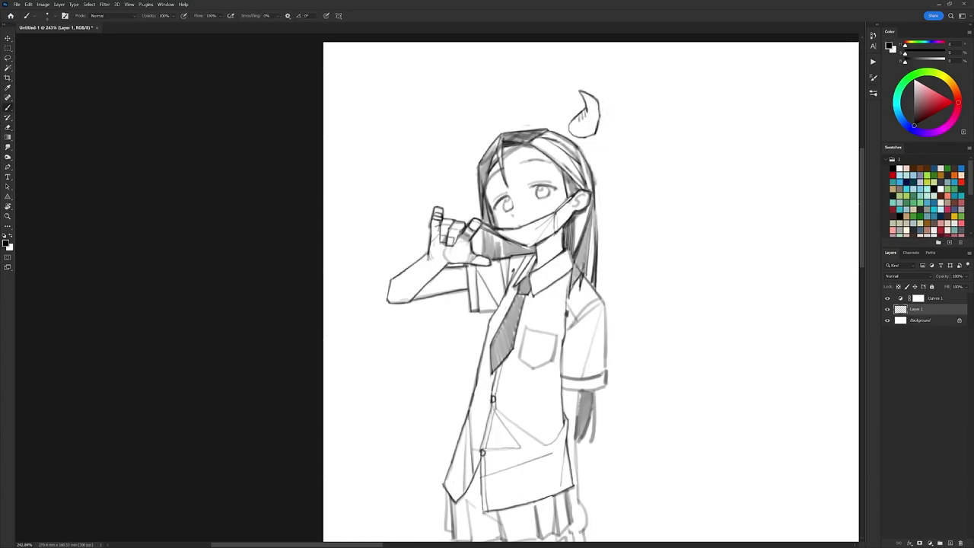
pyautogui.moveTo(480, 169)
pyautogui.mouseDown()
pyautogui.moveTo(471, 131)
pyautogui.moveTo(486, 142)
pyautogui.mouseUp()
pyautogui.press('e')
pyautogui.press('b')
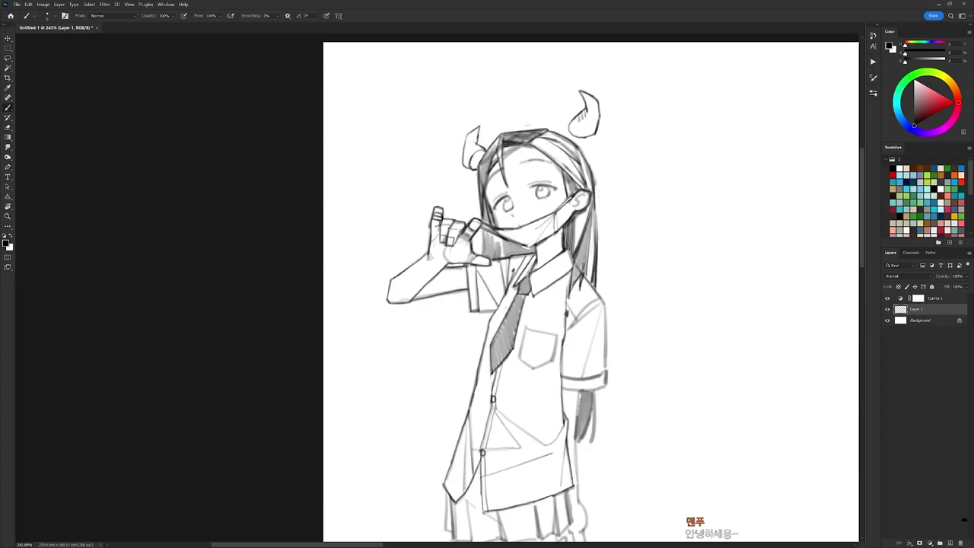
# Step: Draw a small bat-wing ornament beside the tie below its knot
pyautogui.moveTo(526, 320); pyautogui.dragTo(516, 252)
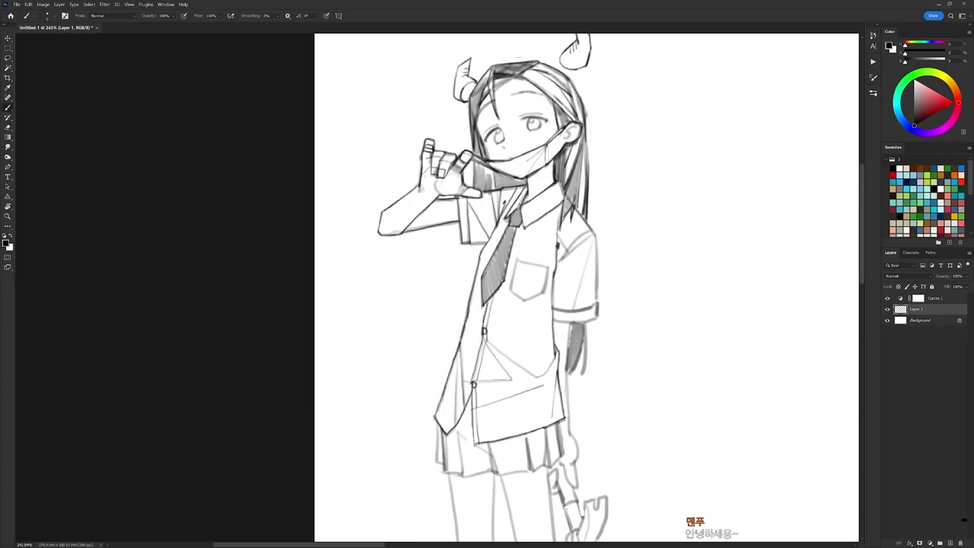
pyautogui.scroll(-2, 586, 287)
pyautogui.press('e')
pyautogui.press('b')
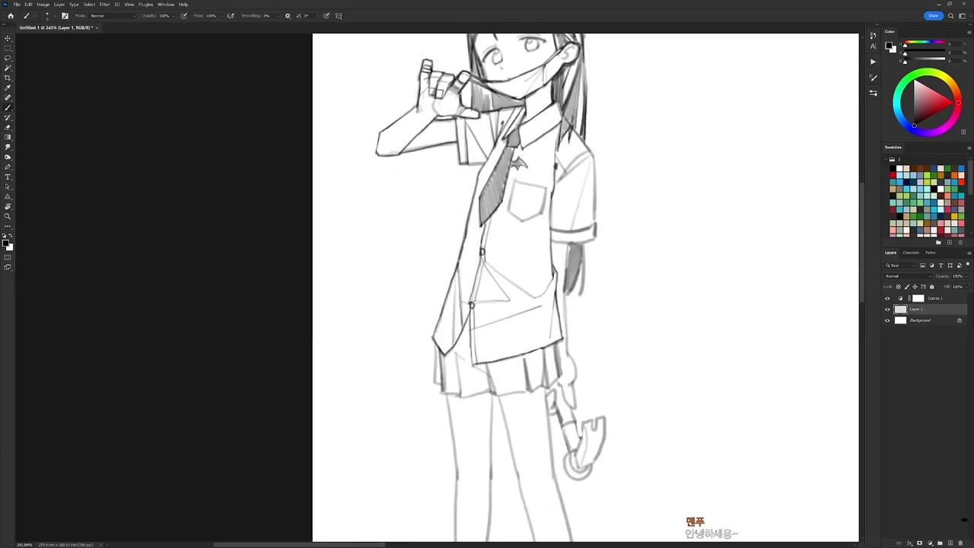
pyautogui.press('e')
pyautogui.press('b')
# Step: Add the matching bat wing across the tie and redraw the lowered arm's shoulder with darker lines
pyautogui.moveTo(557, 142)
pyautogui.mouseDown()
pyautogui.moveTo(564, 172)
pyautogui.moveTo(575, 161)
pyautogui.moveTo(562, 175)
pyautogui.mouseUp()
pyautogui.press('e')
pyautogui.press('b')
pyautogui.press('e')
pyautogui.press('b')
pyautogui.press('e')
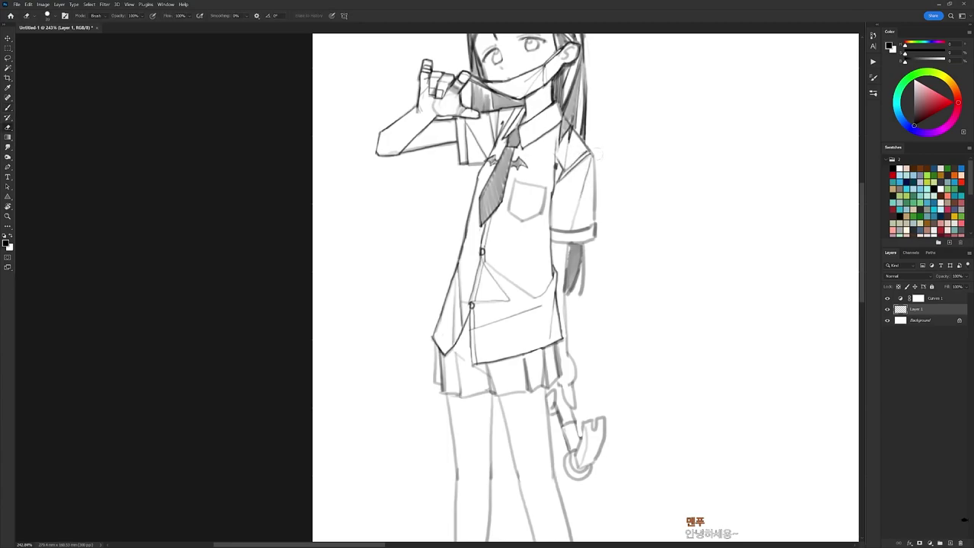
pyautogui.press('b')
# Step: Erase rough sleeve lines and sketch a bat-wing shape on the lowered arm's sleeve, undoing stray strokes
pyautogui.press('e')
pyautogui.moveTo(548, 197); pyautogui.dragTo(548, 221)
pyautogui.press('b')
pyautogui.moveTo(599, 168)
pyautogui.mouseDown()
pyautogui.moveTo(601, 191)
pyautogui.moveTo(592, 187)
pyautogui.moveTo(605, 174)
pyautogui.mouseUp()
pyautogui.hotkey('ctrl', 'z')
pyautogui.hotkey('ctrl', 'z')
pyautogui.hotkey('ctrl', 'z')
pyautogui.moveTo(604, 176)
pyautogui.mouseDown()
pyautogui.moveTo(565, 191)
pyautogui.moveTo(606, 186)
pyautogui.moveTo(577, 173)
pyautogui.moveTo(555, 217)
pyautogui.moveTo(584, 213)
pyautogui.mouseUp()
pyautogui.hotkey('ctrl', 'z')
pyautogui.hotkey('ctrl', 'z')
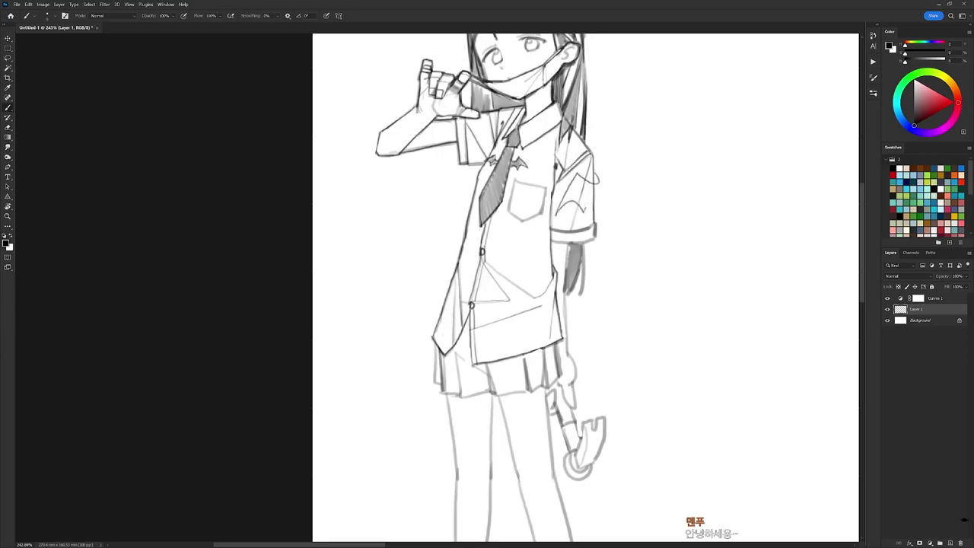
# Step: Clean up the bat-wing outline on the lowered arm's sleeve, erasing overlapping lines
pyautogui.press('e')
pyautogui.moveTo(598, 178)
pyautogui.mouseDown()
pyautogui.moveTo(614, 269)
pyautogui.moveTo(528, 136)
pyautogui.mouseUp()
pyautogui.press('b')
pyautogui.press('r')
pyautogui.press('e')
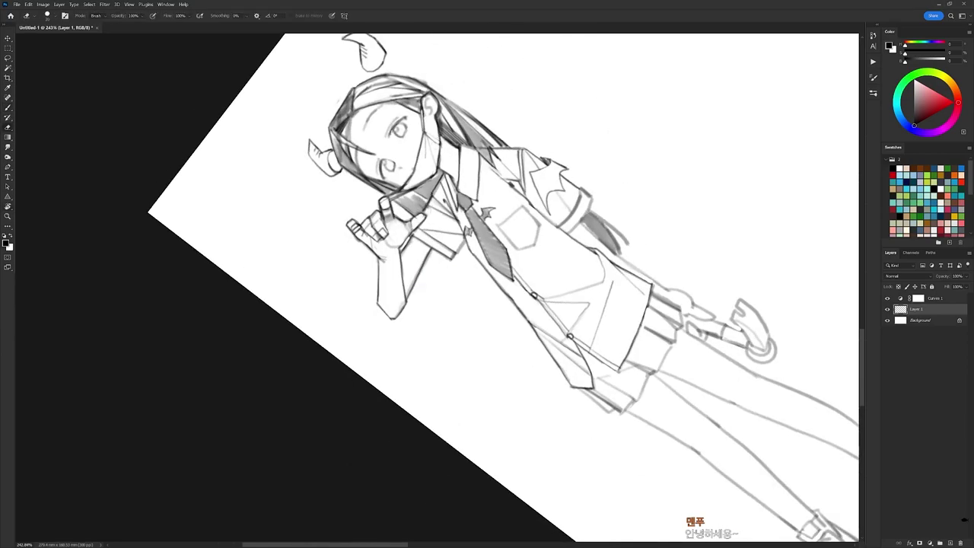
# Step: Draw and shade a matching bat-wing pattern on the raised arm's sleeve
pyautogui.press('b')
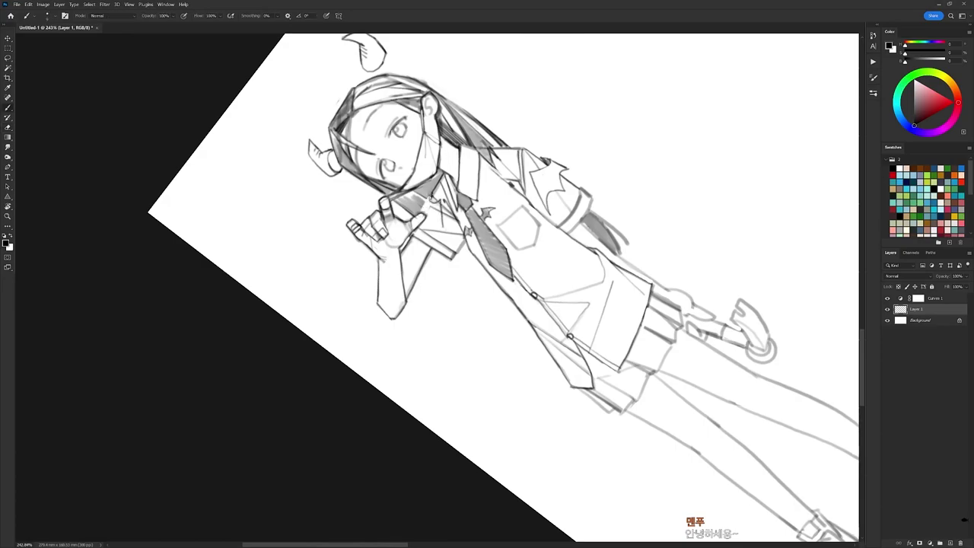
pyautogui.press('e')
pyautogui.moveTo(429, 194); pyautogui.dragTo(441, 212)
pyautogui.press('r')
pyautogui.moveTo(657, 121); pyautogui.dragTo(646, 335)
pyautogui.moveTo(587, 233); pyautogui.dragTo(577, 200)
pyautogui.press('b')
pyautogui.moveTo(472, 201)
pyautogui.mouseDown()
pyautogui.moveTo(467, 219)
pyautogui.moveTo(487, 208)
pyautogui.mouseUp()
pyautogui.moveTo(494, 190); pyautogui.dragTo(473, 224)
pyautogui.moveTo(518, 259); pyautogui.dragTo(501, 215)
pyautogui.moveTo(457, 181); pyautogui.dragTo(449, 193)
pyautogui.moveTo(447, 203); pyautogui.dragTo(466, 202)
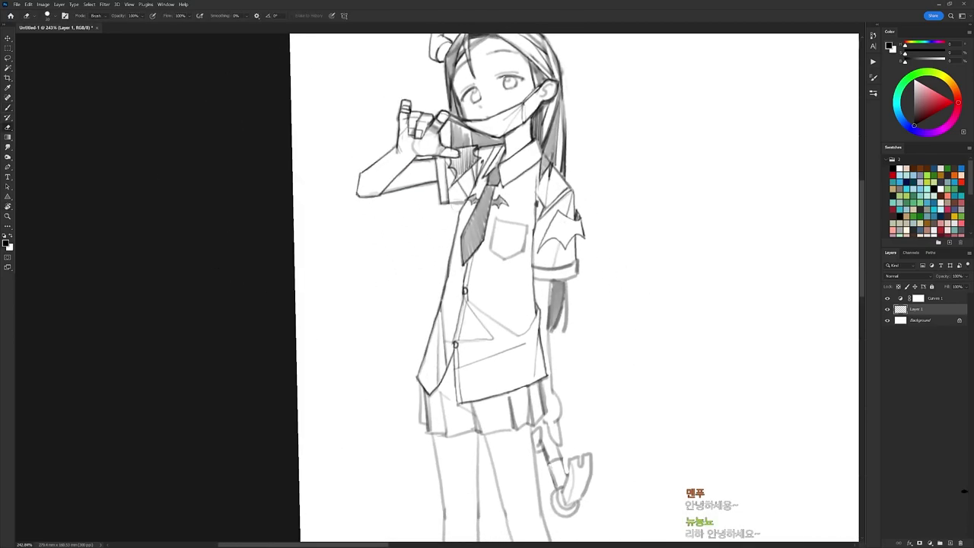
# Step: Shade the bat-wing pattern on the lowered arm's sleeve with diagonal hatching
pyautogui.moveTo(558, 212); pyautogui.dragTo(542, 245)
pyautogui.moveTo(560, 212); pyautogui.dragTo(547, 239)
pyautogui.moveTo(563, 214)
pyautogui.mouseDown()
pyautogui.moveTo(552, 237)
pyautogui.moveTo(569, 241)
pyautogui.mouseUp()
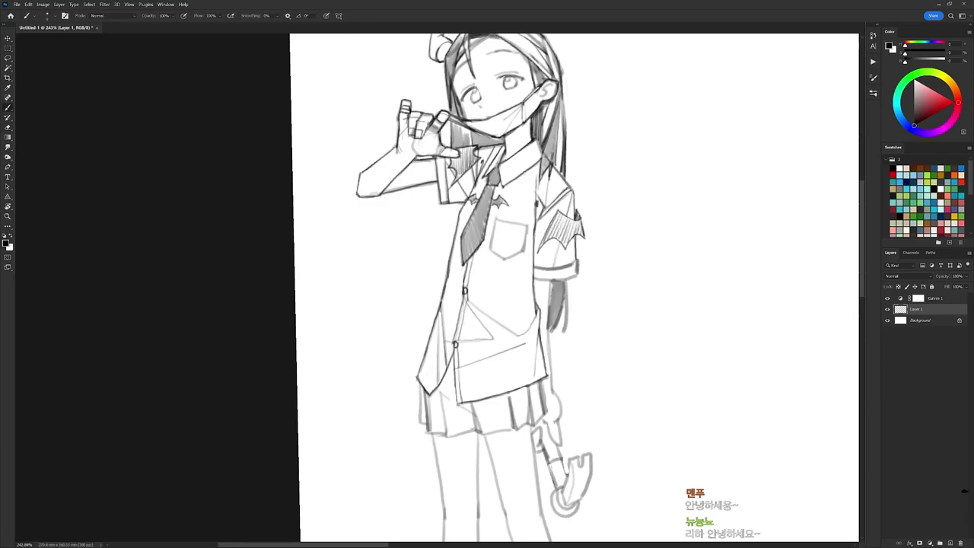
# Step: Redraw the cuff of the lowered arm's sleeve with darker lines, erasing the rough sketch
pyautogui.moveTo(556, 274)
pyautogui.mouseDown()
pyautogui.moveTo(540, 248)
pyautogui.moveTo(559, 239)
pyautogui.moveTo(562, 250)
pyautogui.moveTo(519, 254)
pyautogui.moveTo(562, 250)
pyautogui.moveTo(534, 288)
pyautogui.moveTo(548, 260)
pyautogui.moveTo(530, 277)
pyautogui.mouseUp()
pyautogui.press('e')
pyautogui.press('b')
pyautogui.press('e')
pyautogui.press('b')
pyautogui.press('e')
pyautogui.press('b')
# Step: Redraw the lowered arm from the sleeve to the wrist, erasing the rough lines beneath
pyautogui.moveTo(534, 239); pyautogui.dragTo(535, 323)
pyautogui.press('e')
pyautogui.moveTo(530, 259); pyautogui.dragTo(546, 359)
pyautogui.press('b')
pyautogui.press('e')
pyautogui.press('b')
pyautogui.press('e')
pyautogui.press('b')
pyautogui.press('e')
pyautogui.moveTo(563, 231); pyautogui.dragTo(559, 169)
pyautogui.press('b')
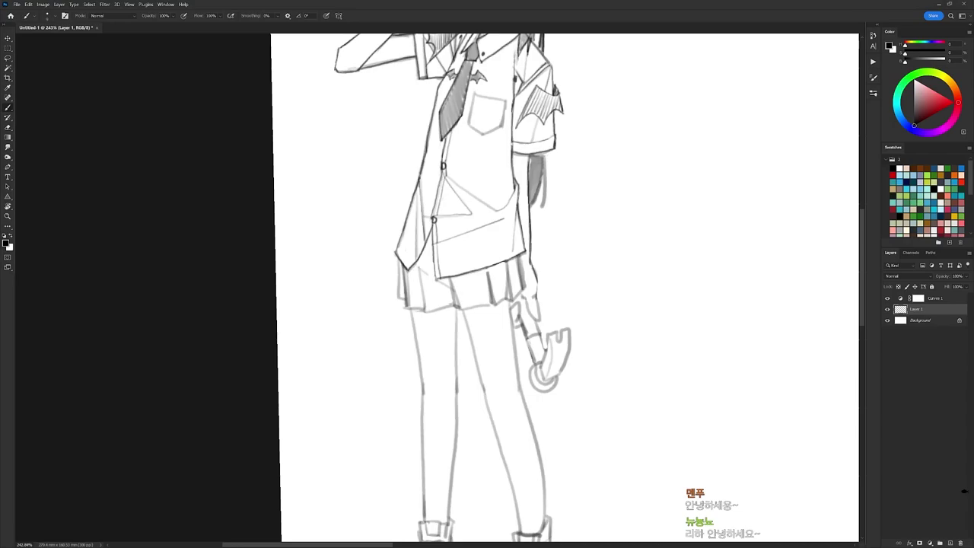
# Step: Darken the hair tips hanging below the lowered arm's sleeve
pyautogui.moveTo(546, 153); pyautogui.dragTo(543, 208)
pyautogui.moveTo(546, 171); pyautogui.dragTo(542, 209)
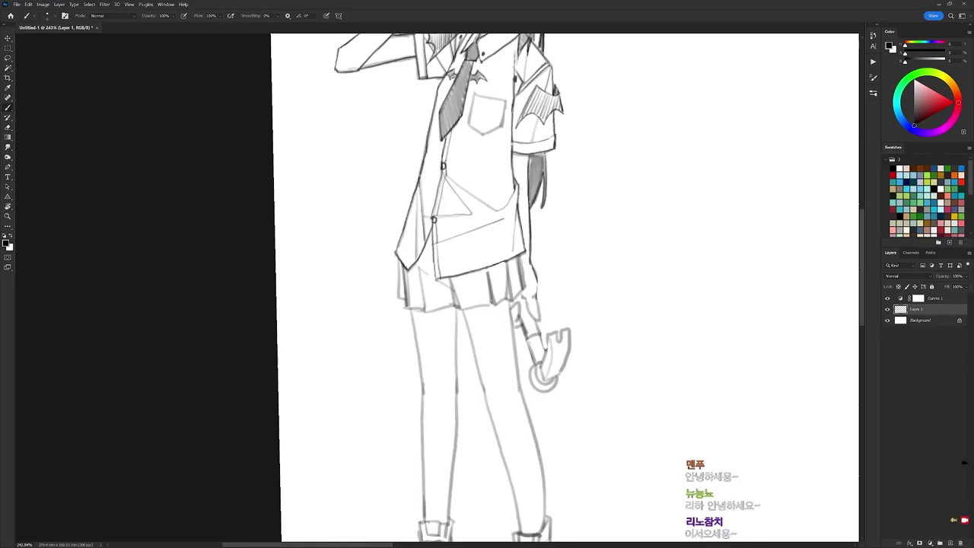
pyautogui.moveTo(525, 362); pyautogui.dragTo(480, 362)
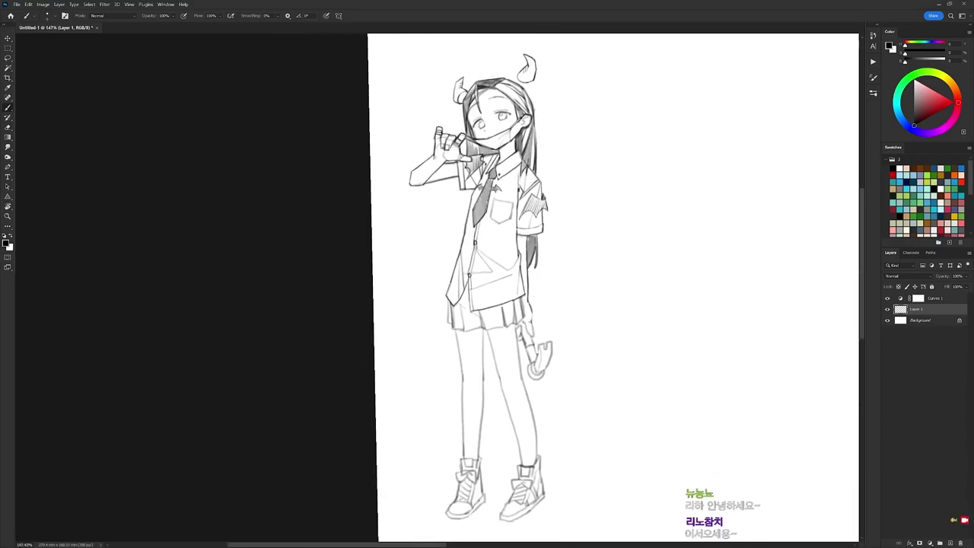
# Step: Erase the rounded ear and redraw it as a long pointed ear with an inner fold line
pyautogui.scroll(2, 503, 75)
pyautogui.press('e')
pyautogui.moveTo(530, 142); pyautogui.dragTo(548, 128)
pyautogui.press('b')
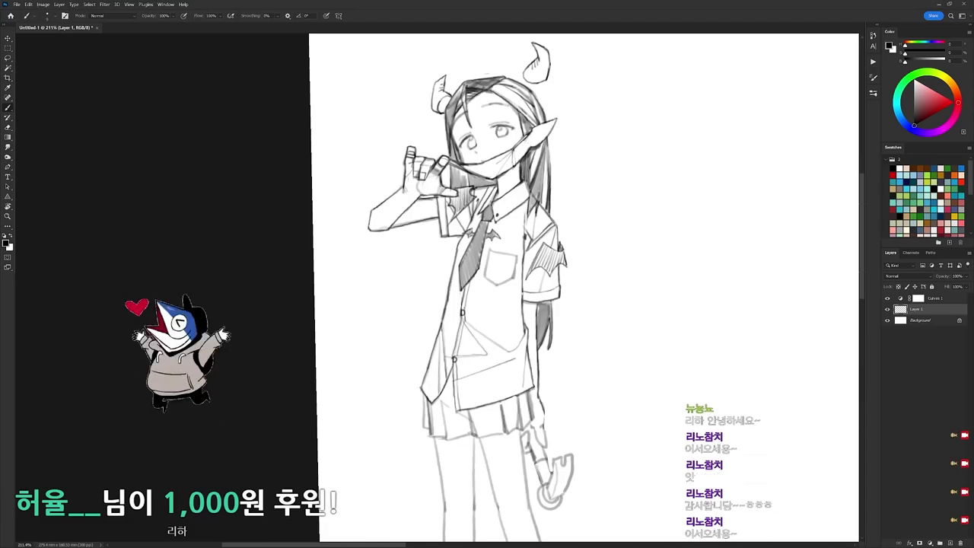
pyautogui.press('e')
pyautogui.press('b')
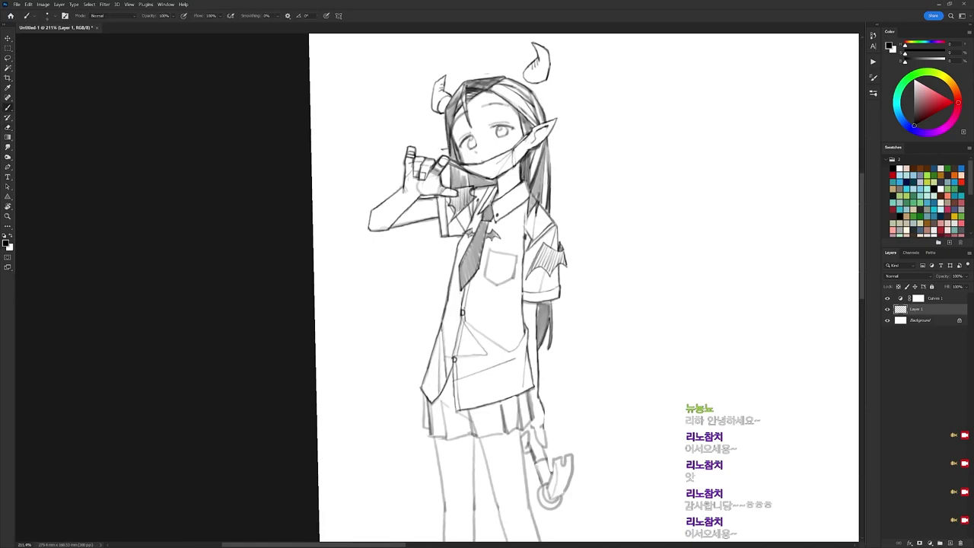
# Step: Darken the skirt pleats, the lowered hand and the outline of the leg nearest the axe
pyautogui.moveTo(611, 209); pyautogui.dragTo(601, 93)
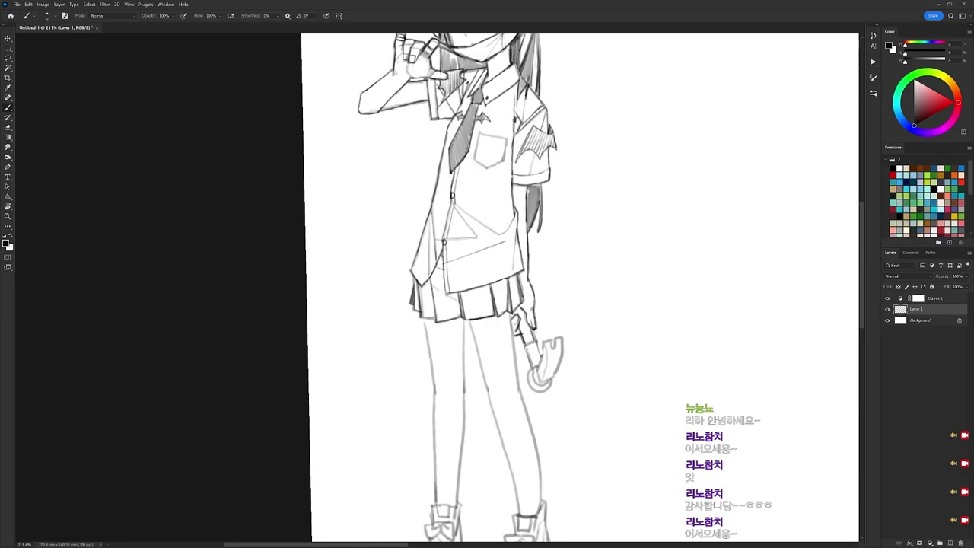
pyautogui.moveTo(526, 335)
pyautogui.mouseDown()
pyautogui.moveTo(520, 247)
pyautogui.moveTo(511, 290)
pyautogui.moveTo(534, 416)
pyautogui.mouseUp()
pyautogui.moveTo(471, 263); pyautogui.dragTo(512, 413)
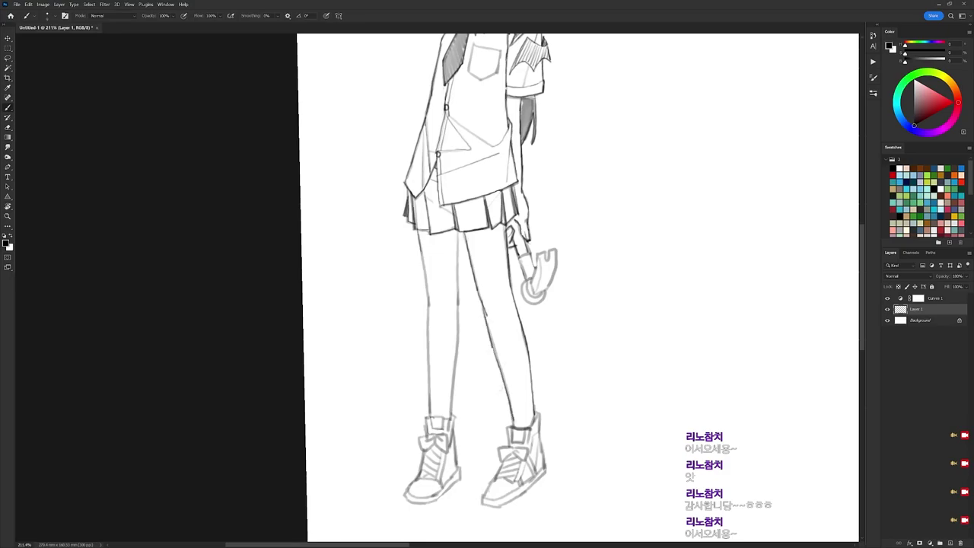
# Step: Darken the other leg's outline down to the shoe and add short crease lines at the knees
pyautogui.press('e')
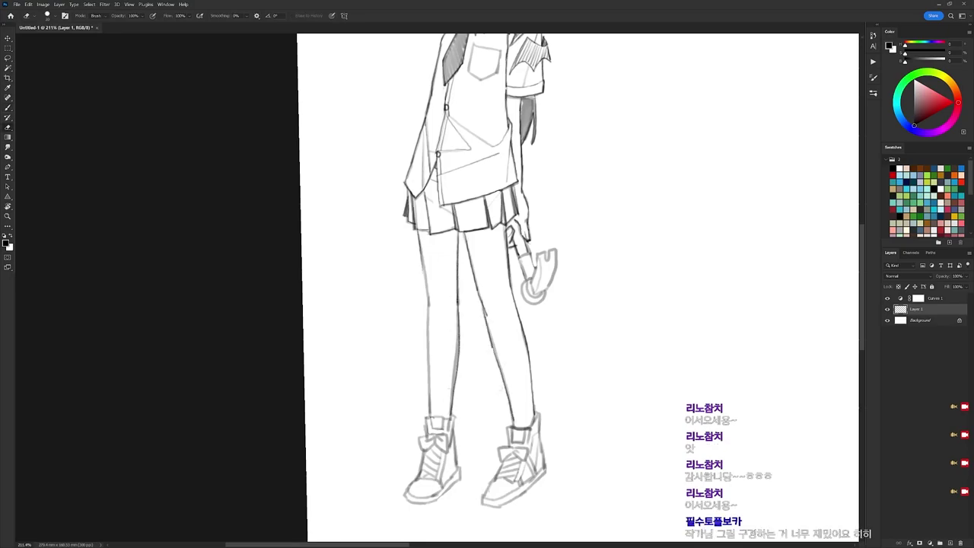
pyautogui.press('b')
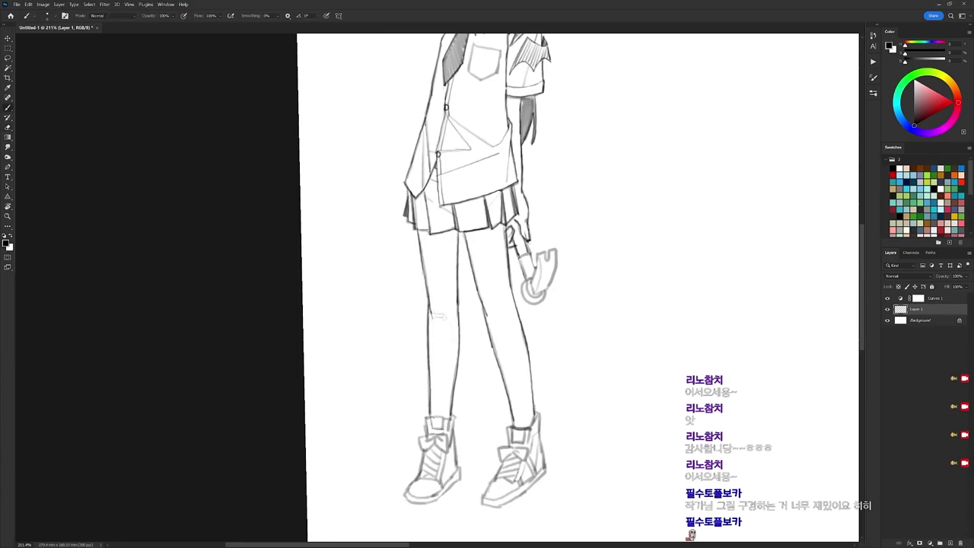
pyautogui.press('e')
pyautogui.press('b')
# Step: Redraw the axe held in the lowered hand with darker lines, erasing the rough sketch and shading its round end
pyautogui.press('e')
pyautogui.moveTo(519, 256)
pyautogui.mouseDown()
pyautogui.moveTo(523, 274)
pyautogui.moveTo(535, 275)
pyautogui.mouseUp()
pyautogui.press('b')
pyautogui.press('e')
pyautogui.press('b')
pyautogui.press('e')
pyautogui.press('b')
pyautogui.moveTo(531, 280)
pyautogui.mouseDown()
pyautogui.moveTo(543, 303)
pyautogui.moveTo(534, 295)
pyautogui.mouseUp()
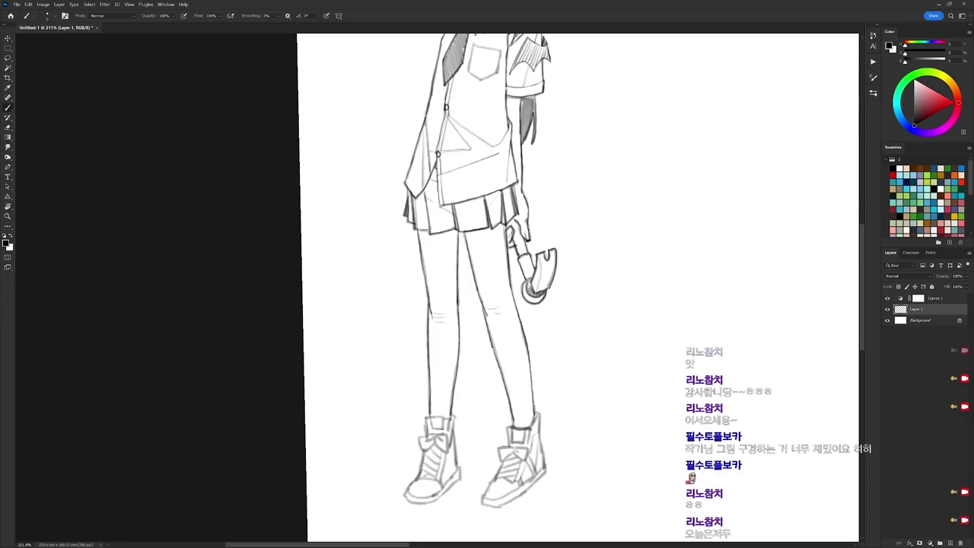
# Step: Draw a dark wristband with a small skull charm on the lowered arm's wrist
pyautogui.moveTo(548, 150); pyautogui.dragTo(543, 243)
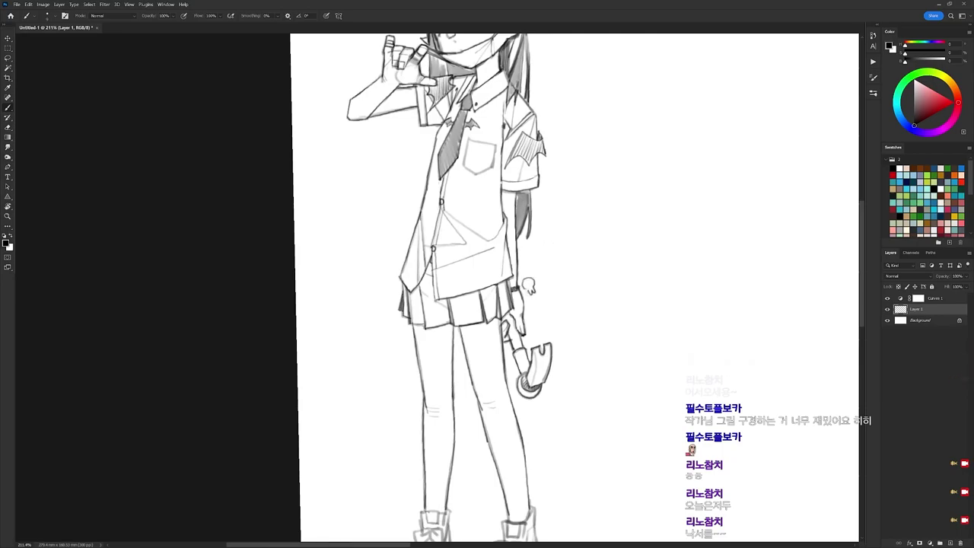
pyautogui.moveTo(539, 263); pyautogui.dragTo(495, 266)
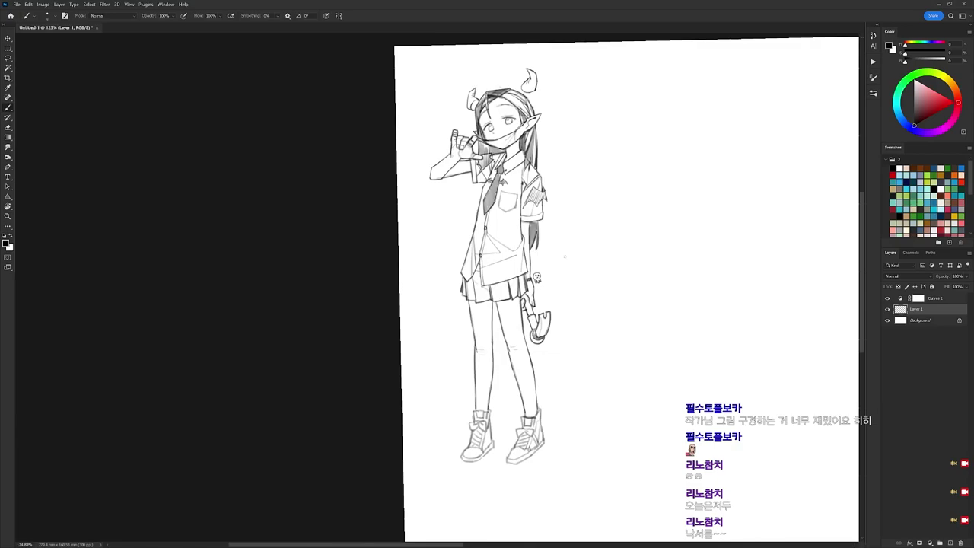
# Step: Refine the front bangs with a thin extra strand and add short shading strokes to the large horn
pyautogui.moveTo(514, 70); pyautogui.dragTo(564, 72)
pyautogui.press('e')
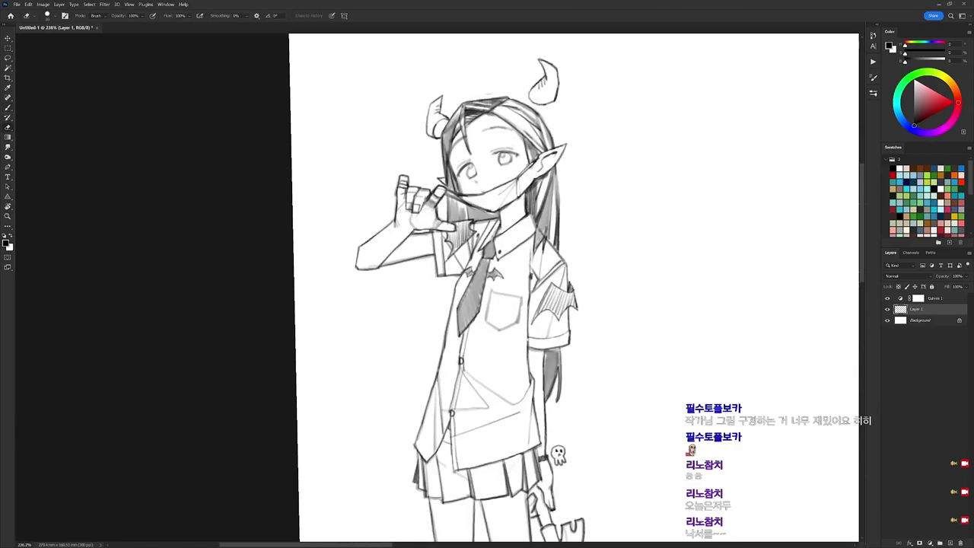
pyautogui.press('b')
pyautogui.press('e')
pyautogui.press('b')
pyautogui.moveTo(487, 111)
pyautogui.mouseDown()
pyautogui.moveTo(481, 143)
pyautogui.moveTo(479, 134)
pyautogui.mouseUp()
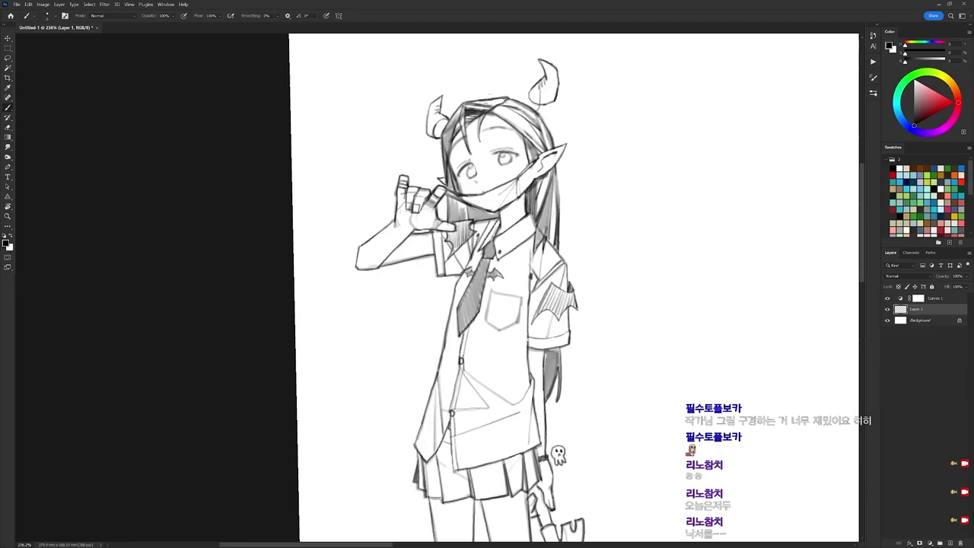
# Step: Redraw the collar, bow and laces of the shoe below the axe with darker lines, erasing the rough sketch
pyautogui.scroll(-5, 487, 289)
pyautogui.press('e')
pyautogui.press('b')
pyautogui.moveTo(526, 297)
pyautogui.mouseDown()
pyautogui.moveTo(525, 313)
pyautogui.moveTo(543, 315)
pyautogui.moveTo(521, 297)
pyautogui.moveTo(546, 321)
pyautogui.moveTo(523, 320)
pyautogui.mouseUp()
pyautogui.press('e')
pyautogui.press('b')
pyautogui.moveTo(510, 321)
pyautogui.mouseDown()
pyautogui.moveTo(526, 317)
pyautogui.moveTo(543, 333)
pyautogui.moveTo(532, 348)
pyautogui.moveTo(531, 339)
pyautogui.mouseUp()
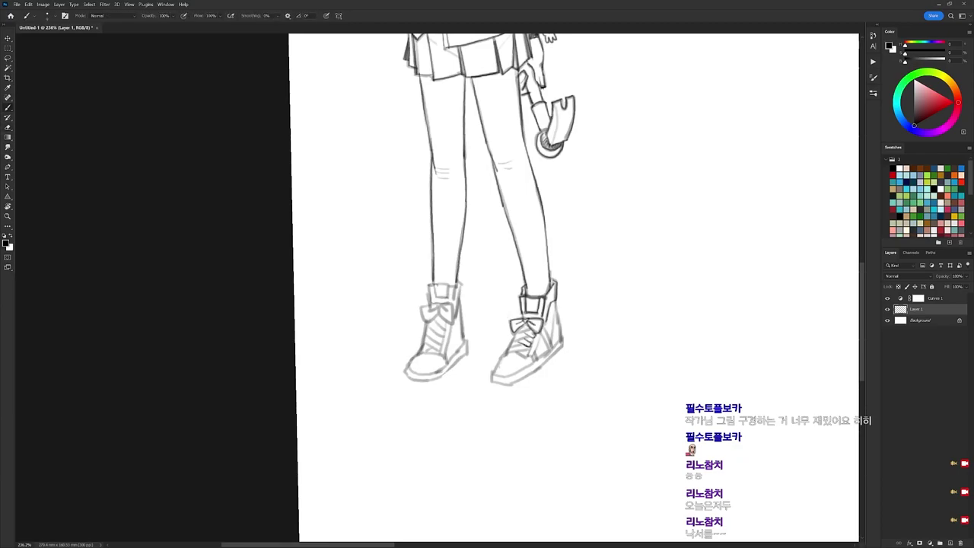
# Step: Outline the same shoe's toe cap, side panel and sole with darker lines, undoing stray strokes
pyautogui.press('r')
pyautogui.moveTo(617, 276); pyautogui.dragTo(610, 233)
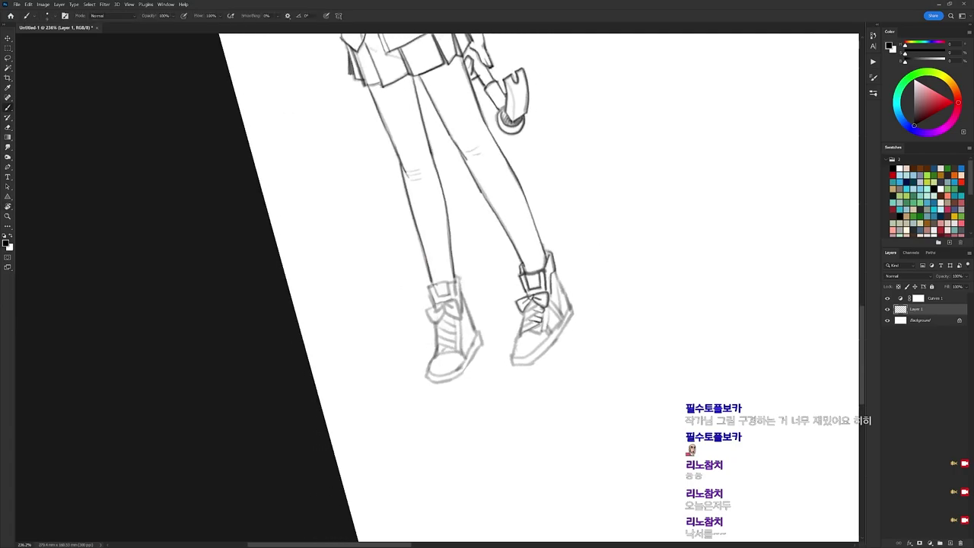
pyautogui.moveTo(524, 319)
pyautogui.mouseDown()
pyautogui.moveTo(520, 336)
pyautogui.moveTo(546, 330)
pyautogui.mouseUp()
pyautogui.hotkey('ctrl', 'z')
pyautogui.hotkey('ctrl', 'z')
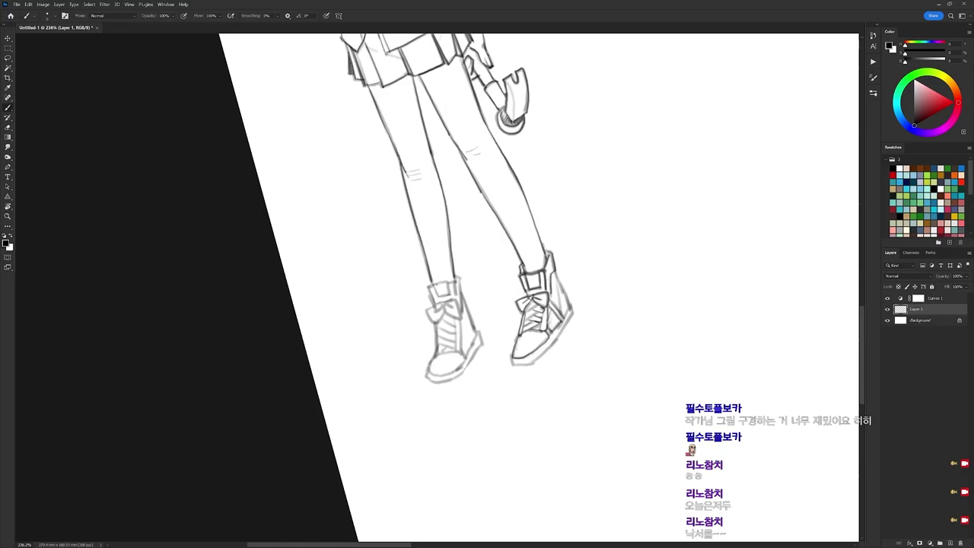
pyautogui.moveTo(511, 355); pyautogui.dragTo(533, 364)
pyautogui.hotkey('ctrl', 'z')
pyautogui.press('r')
pyautogui.moveTo(568, 273); pyautogui.dragTo(632, 370)
pyautogui.press('Escape')
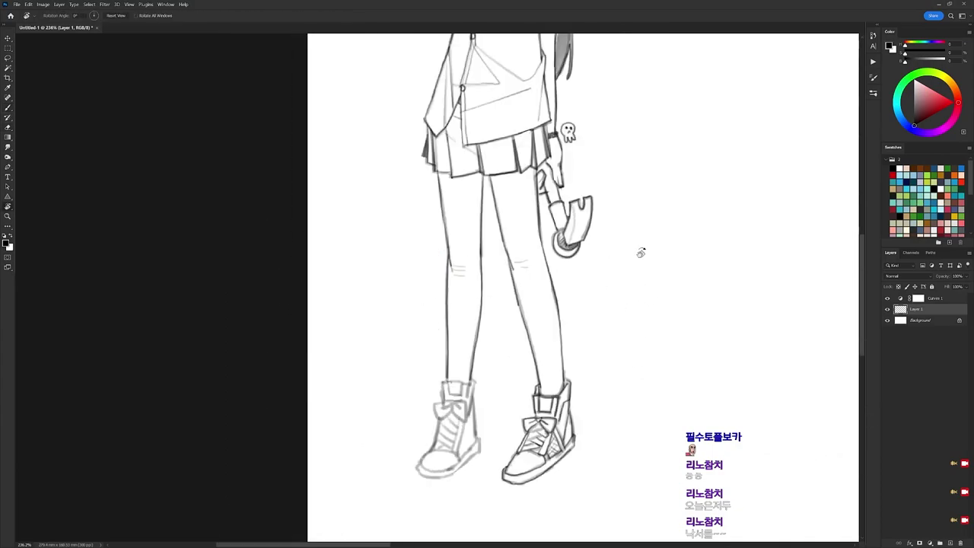
# Step: Redraw the other shoe's collar, bow, laces and side with darker lines
pyautogui.moveTo(575, 252); pyautogui.dragTo(608, 168)
pyautogui.press('b')
pyautogui.press('l')
pyautogui.moveTo(502, 342)
pyautogui.mouseDown()
pyautogui.moveTo(500, 355)
pyautogui.moveTo(513, 361)
pyautogui.mouseUp()
pyautogui.moveTo(583, 294); pyautogui.dragTo(584, 303)
pyautogui.press('b')
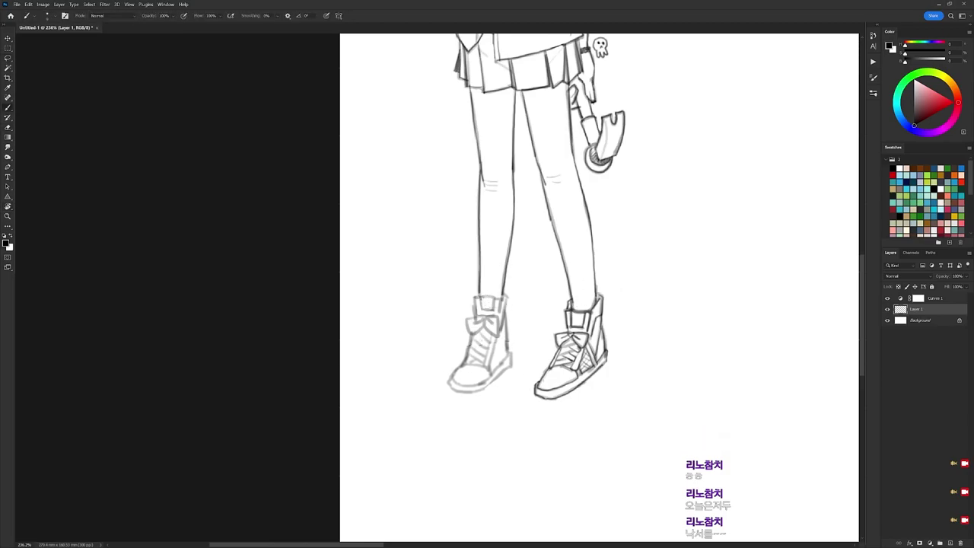
pyautogui.moveTo(468, 301)
pyautogui.mouseDown()
pyautogui.moveTo(502, 319)
pyautogui.moveTo(487, 322)
pyautogui.mouseUp()
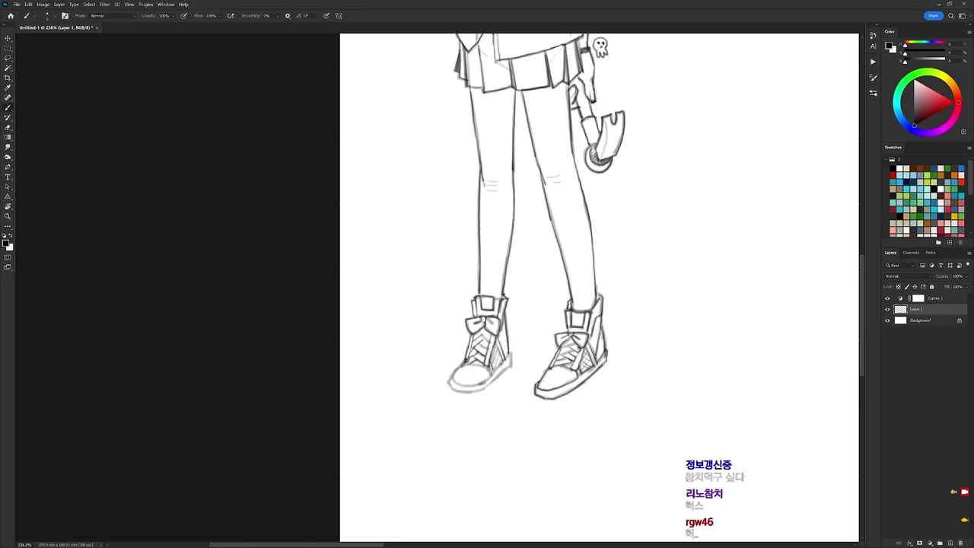
# Step: Redraw the second shoe's toe cap and sole with darker lines, rotating the canvas and erasing the rough sketch
pyautogui.moveTo(464, 361)
pyautogui.mouseDown()
pyautogui.moveTo(454, 384)
pyautogui.moveTo(491, 372)
pyautogui.mouseUp()
pyautogui.press('r')
pyautogui.moveTo(607, 256)
pyautogui.mouseDown()
pyautogui.moveTo(566, 163)
pyautogui.moveTo(496, 121)
pyautogui.mouseUp()
pyautogui.press('e')
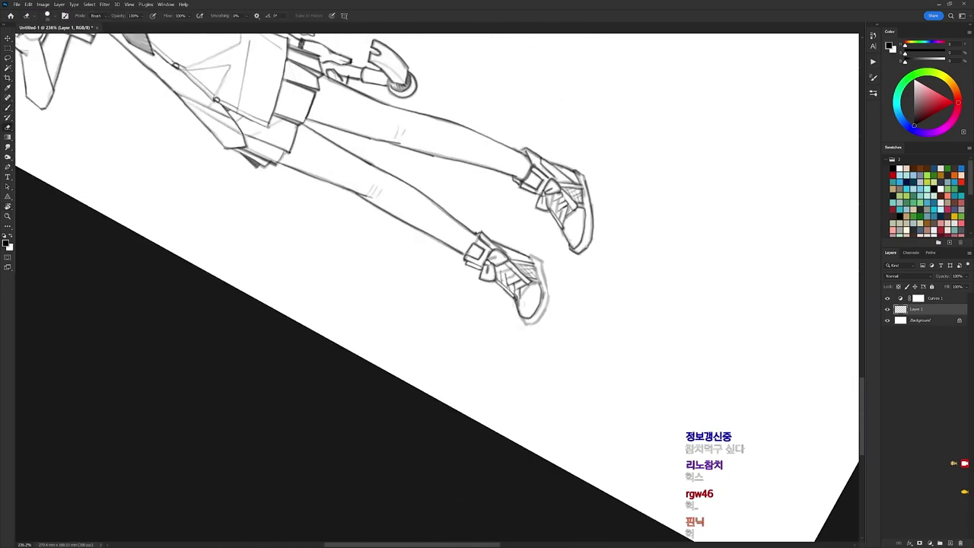
pyautogui.press('b')
pyautogui.moveTo(530, 319)
pyautogui.mouseDown()
pyautogui.moveTo(546, 306)
pyautogui.moveTo(545, 282)
pyautogui.mouseUp()
pyautogui.press('e')
pyautogui.press('b')
pyautogui.press('r')
pyautogui.moveTo(547, 243)
pyautogui.mouseDown()
pyautogui.moveTo(539, 347)
pyautogui.moveTo(505, 368)
pyautogui.mouseUp()
pyautogui.press('e')
pyautogui.press('b')
pyautogui.press('e')
pyautogui.press('b')
pyautogui.press('e')
pyautogui.press('b')
pyautogui.press('e')
# Step: Return the canvas upright and darken the upper lash line of the eye nearest the pointed ear
pyautogui.press('r')
pyautogui.press('Escape')
pyautogui.moveTo(653, 200); pyautogui.dragTo(635, 346)
pyautogui.moveTo(558, 52); pyautogui.dragTo(588, 333)
pyautogui.press('b')
pyautogui.scroll(2, 528, 159)
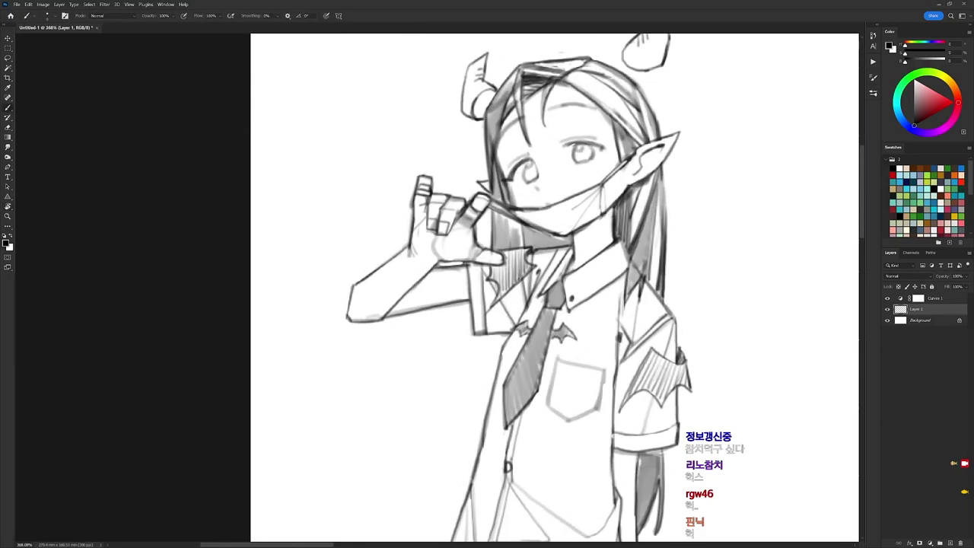
pyautogui.moveTo(564, 147); pyautogui.dragTo(611, 145)
pyautogui.press('e')
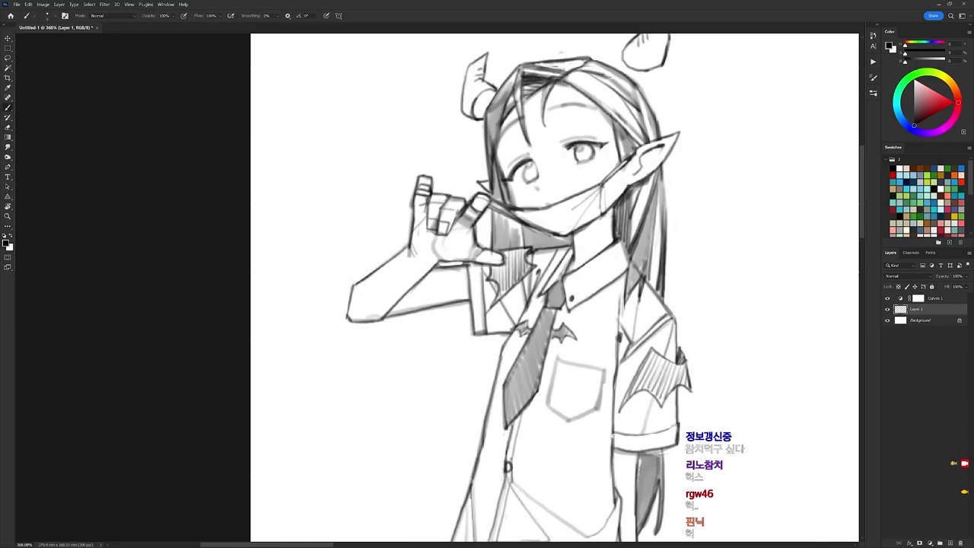
pyautogui.press('b')
# Step: Add pupils, blush hatching on the cheeks and an open mouth above the pulled-down mask
pyautogui.moveTo(529, 225); pyautogui.dragTo(564, 235)
pyautogui.moveTo(536, 187); pyautogui.dragTo(512, 200)
pyautogui.moveTo(522, 187); pyautogui.dragTo(517, 200)
pyautogui.press('r')
pyautogui.moveTo(520, 159)
pyautogui.mouseDown()
pyautogui.moveTo(648, 140)
pyautogui.moveTo(501, 93)
pyautogui.moveTo(551, 155)
pyautogui.moveTo(565, 180)
pyautogui.moveTo(554, 180)
pyautogui.mouseUp()
pyautogui.press('r')
pyautogui.press('e')
pyautogui.press('b')
pyautogui.press('e')
pyautogui.press('b')
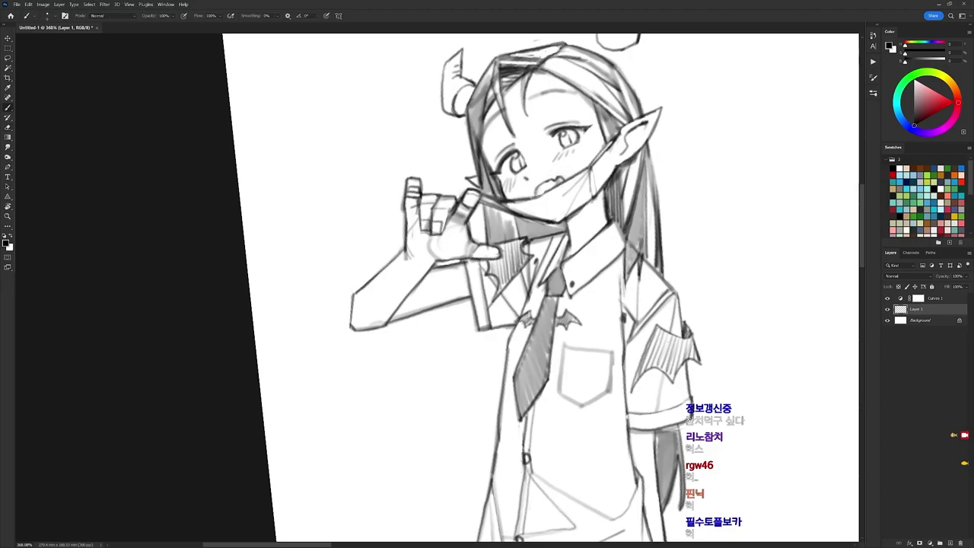
# Step: Letter the word BORED across the mask and shade the inside of the open mouth
pyautogui.press('r')
pyautogui.moveTo(447, 92); pyautogui.dragTo(571, 145)
pyautogui.press('e')
pyautogui.press('b')
pyautogui.moveTo(544, 266)
pyautogui.mouseDown()
pyautogui.moveTo(553, 294)
pyautogui.moveTo(589, 310)
pyautogui.mouseUp()
pyautogui.press('r')
pyautogui.moveTo(572, 145); pyautogui.dragTo(462, 93)
# Step: Erase part of the shaded front bang and redraw it as a clean light strand
pyautogui.scroll(2, 462, 93)
pyautogui.press('e')
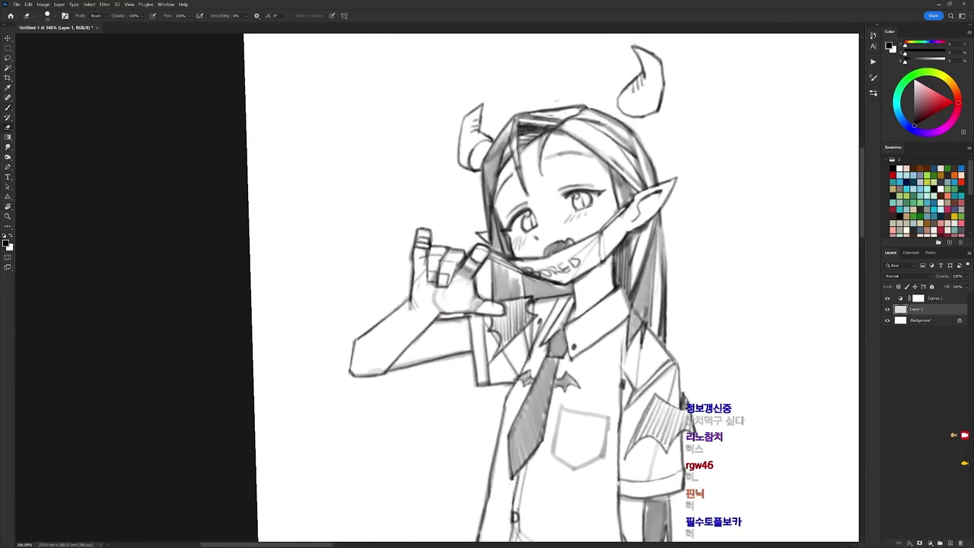
pyautogui.moveTo(516, 151); pyautogui.dragTo(525, 186)
pyautogui.press('b')
pyautogui.press('e')
pyautogui.press('b')
pyautogui.press('e')
# Step: Draw a round ornament at the base of the smaller horn
pyautogui.press('r')
pyautogui.moveTo(572, 145); pyautogui.dragTo(469, 94)
pyautogui.moveTo(469, 93)
pyautogui.mouseDown()
pyautogui.moveTo(505, 161)
pyautogui.moveTo(474, 184)
pyautogui.mouseUp()
pyautogui.press('b')
pyautogui.press('e')
pyautogui.press('r')
pyautogui.moveTo(478, 172)
pyautogui.mouseDown()
pyautogui.moveTo(534, 213)
pyautogui.moveTo(472, 236)
pyautogui.mouseUp()
pyautogui.press('b')
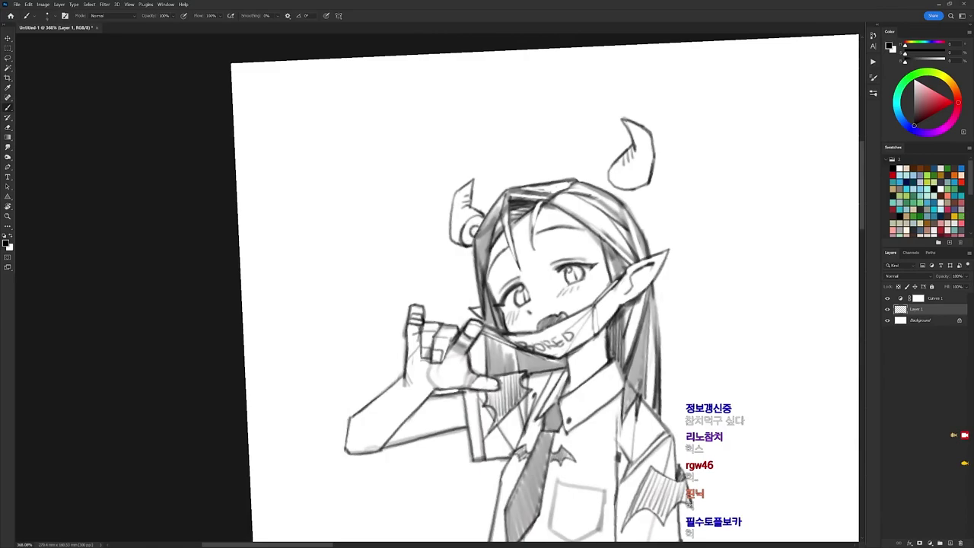
# Step: Fill the horn ornament's center dark and draw crossed bandages on the raised forearm
pyautogui.moveTo(652, 170)
pyautogui.mouseDown()
pyautogui.moveTo(618, 174)
pyautogui.moveTo(610, 151)
pyautogui.mouseUp()
pyautogui.press('r')
pyautogui.press('Escape')
pyautogui.moveTo(562, 233); pyautogui.dragTo(585, 233)
pyautogui.press('b')
pyautogui.moveTo(395, 279)
pyautogui.mouseDown()
pyautogui.moveTo(405, 296)
pyautogui.moveTo(410, 287)
pyautogui.moveTo(398, 291)
pyautogui.mouseUp()
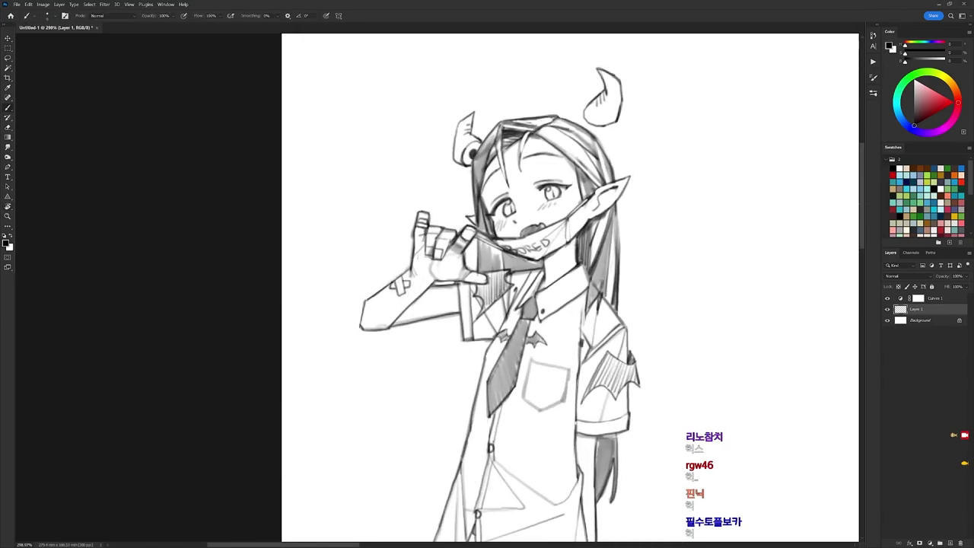
# Step: Darken the bat-wing pattern on the lowered arm's sleeve with cross-hatching, cleaning its edges
pyautogui.moveTo(444, 198); pyautogui.dragTo(417, 198)
pyautogui.moveTo(555, 183); pyautogui.dragTo(581, 114)
pyautogui.moveTo(659, 239); pyautogui.dragTo(641, 241)
pyautogui.moveTo(630, 254); pyautogui.dragTo(631, 206)
pyautogui.moveTo(556, 163)
pyautogui.mouseDown()
pyautogui.moveTo(540, 195)
pyautogui.moveTo(554, 188)
pyautogui.mouseUp()
pyautogui.moveTo(552, 166); pyautogui.dragTo(566, 193)
pyautogui.moveTo(561, 168); pyautogui.dragTo(574, 187)
pyautogui.moveTo(573, 165)
pyautogui.mouseDown()
pyautogui.moveTo(581, 188)
pyautogui.moveTo(575, 174)
pyautogui.mouseUp()
pyautogui.press('e')
pyautogui.press('b')
pyautogui.press('e')
pyautogui.press('b')
# Step: Add darker hatching strokes to the bat-wing pattern on the raised arm's sleeve
pyautogui.moveTo(580, 175); pyautogui.dragTo(583, 219)
pyautogui.moveTo(466, 149); pyautogui.dragTo(459, 163)
pyautogui.moveTo(471, 151); pyautogui.dragTo(465, 164)
pyautogui.moveTo(477, 142); pyautogui.dragTo(471, 162)
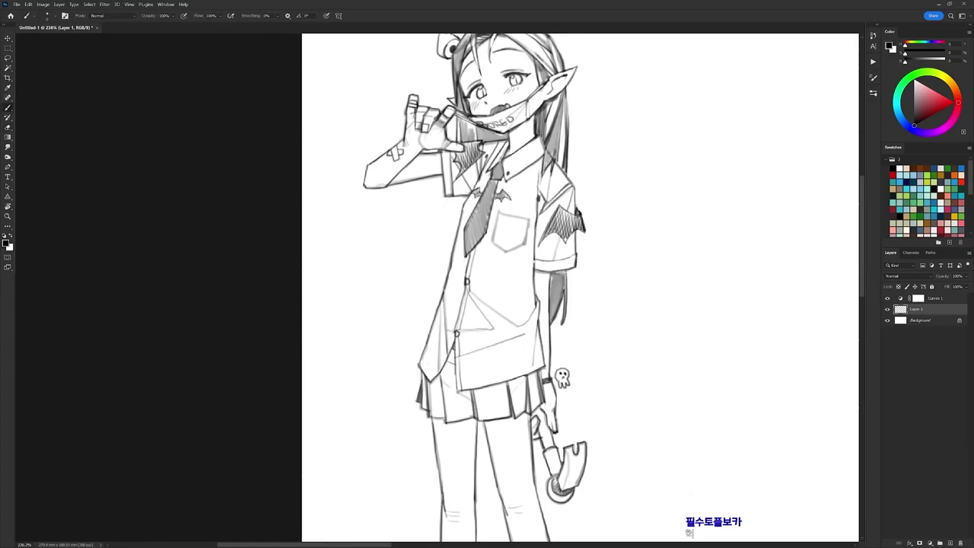
# Step: Draw a short loose tuft hanging behind the pointed ear, erasing the overlapping lines
pyautogui.moveTo(573, 102)
pyautogui.mouseDown()
pyautogui.moveTo(565, 191)
pyautogui.moveTo(581, 212)
pyautogui.mouseUp()
pyautogui.moveTo(559, 175)
pyautogui.mouseDown()
pyautogui.moveTo(576, 223)
pyautogui.moveTo(531, 225)
pyautogui.moveTo(538, 235)
pyautogui.moveTo(576, 181)
pyautogui.moveTo(579, 191)
pyautogui.mouseUp()
pyautogui.press('e')
pyautogui.press('b')
pyautogui.press('e')
pyautogui.press('b')
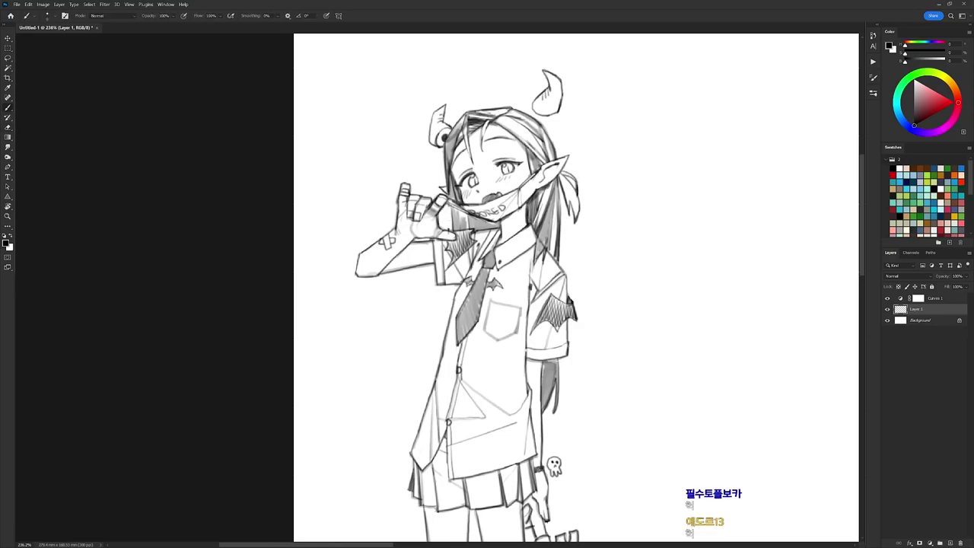
# Step: Switch to a softer brush and lightly sketch long hair strands flaring out below the raised arm's sleeve
pyautogui.moveTo(576, 144)
pyautogui.mouseDown()
pyautogui.moveTo(510, 146)
pyautogui.moveTo(608, 163)
pyautogui.mouseUp()
pyautogui.moveTo(468, 256); pyautogui.dragTo(430, 330)
pyautogui.hotkey('ctrl', 'z')
pyautogui.rightClick(554, 213)
pyautogui.click(592, 282)
pyautogui.moveTo(467, 255); pyautogui.dragTo(415, 338)
pyautogui.moveTo(440, 298); pyautogui.dragTo(420, 324)
pyautogui.moveTo(440, 299); pyautogui.dragTo(440, 347)
pyautogui.moveTo(464, 311); pyautogui.dragTo(440, 342)
pyautogui.moveTo(470, 310); pyautogui.dragTo(456, 344)
pyautogui.moveTo(463, 263); pyautogui.dragTo(437, 342)
pyautogui.moveTo(454, 275); pyautogui.dragTo(437, 322)
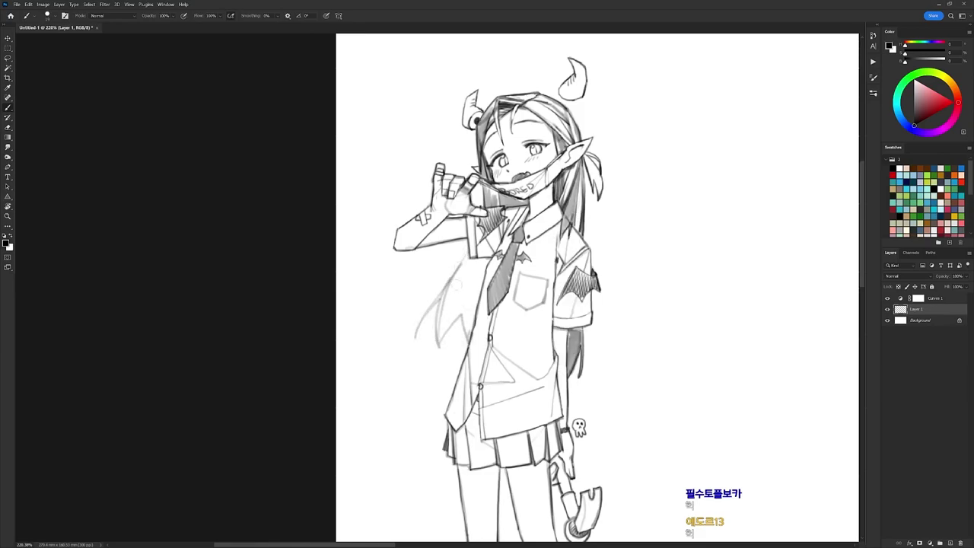
pyautogui.moveTo(483, 272); pyautogui.dragTo(464, 323)
pyautogui.moveTo(479, 291); pyautogui.dragTo(466, 324)
pyautogui.moveTo(477, 300)
pyautogui.mouseDown()
pyautogui.moveTo(465, 332)
pyautogui.moveTo(437, 300)
pyautogui.moveTo(469, 345)
pyautogui.mouseUp()
# Step: Switch back to the fine brush and redraw the flaring hair strands with darker lines and shading
pyautogui.rightClick(526, 212)
pyautogui.click(597, 282)
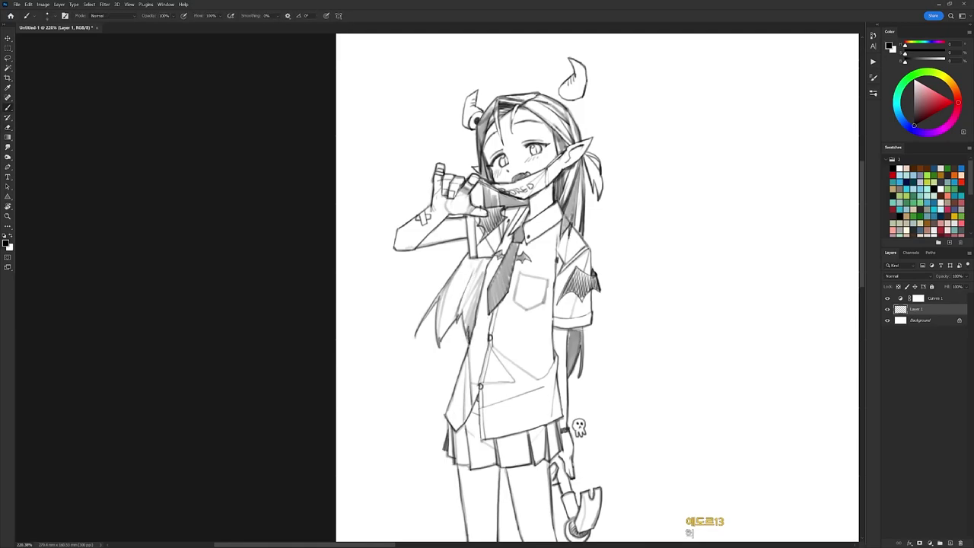
pyautogui.scroll(-3, 476, 277)
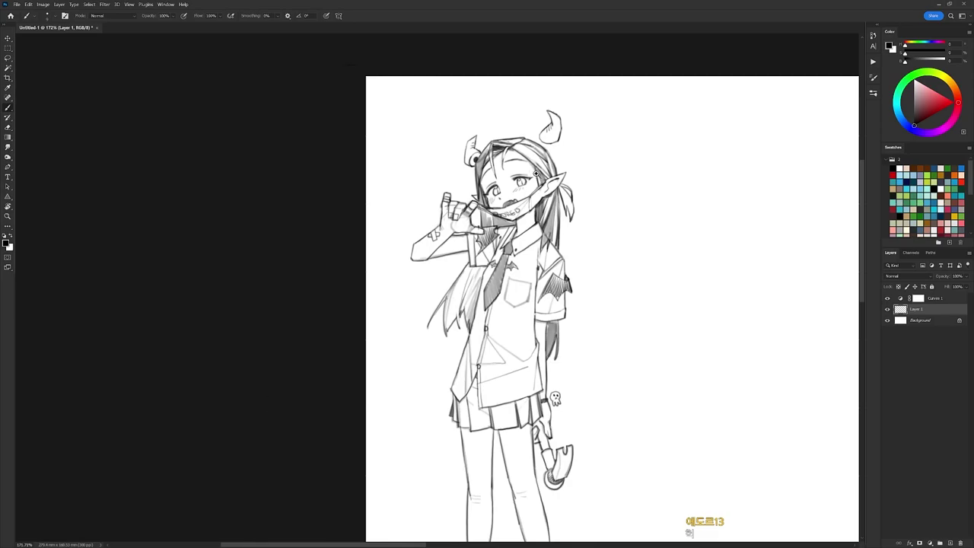
pyautogui.scroll(1, 532, 172)
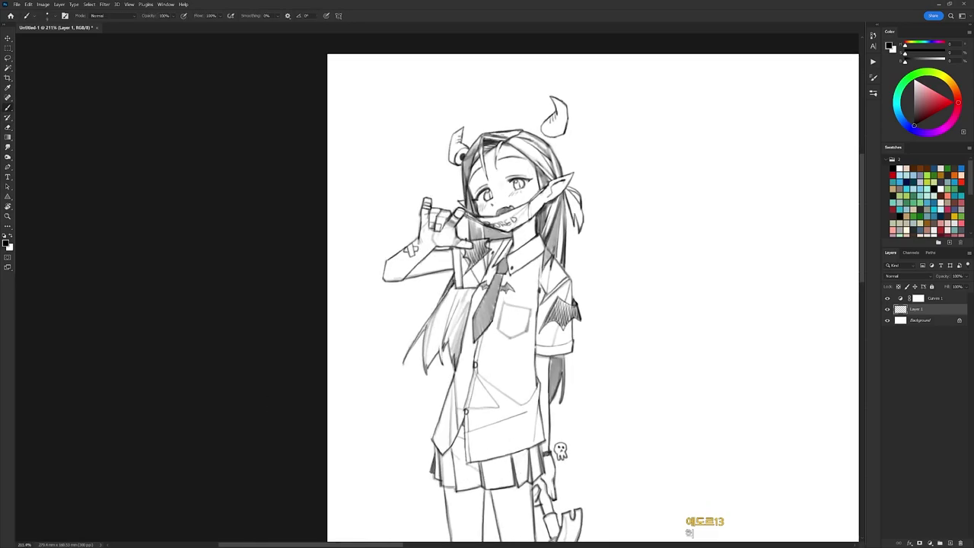
# Step: Draw a card sticking out of the shirt's chest pocket and letter it "BAD CORP"
pyautogui.moveTo(570, 189); pyautogui.dragTo(564, 218)
pyautogui.moveTo(563, 183); pyautogui.dragTo(562, 81)
pyautogui.scroll(-1, 561, 81)
pyautogui.scroll(1, 532, 166)
pyautogui.moveTo(513, 179)
pyautogui.mouseDown()
pyautogui.moveTo(510, 199)
pyautogui.moveTo(526, 216)
pyautogui.moveTo(541, 188)
pyautogui.moveTo(521, 167)
pyautogui.mouseUp()
pyautogui.moveTo(521, 167); pyautogui.dragTo(541, 172)
pyautogui.moveTo(540, 172); pyautogui.dragTo(538, 187)
pyautogui.press('e')
pyautogui.press('b')
pyautogui.moveTo(523, 168); pyautogui.dragTo(527, 169)
pyautogui.moveTo(527, 170); pyautogui.dragTo(535, 175)
pyautogui.moveTo(522, 175); pyautogui.dragTo(527, 181)
pyautogui.moveTo(527, 175); pyautogui.dragTo(537, 182)
# Step: Draw a long dark strap hanging from the chest pocket down the shirt front, erasing and redrawing its edges
pyautogui.moveTo(527, 164); pyautogui.dragTo(539, 171)
pyautogui.moveTo(538, 169); pyautogui.dragTo(533, 265)
pyautogui.moveTo(536, 228); pyautogui.dragTo(533, 263)
pyautogui.moveTo(539, 190); pyautogui.dragTo(536, 244)
pyautogui.press('e')
pyautogui.moveTo(540, 166); pyautogui.dragTo(538, 268)
pyautogui.press('b')
pyautogui.moveTo(539, 235); pyautogui.dragTo(539, 268)
pyautogui.moveTo(539, 220); pyautogui.dragTo(539, 266)
pyautogui.moveTo(539, 181); pyautogui.dragTo(538, 236)
pyautogui.moveTo(538, 165)
pyautogui.mouseDown()
pyautogui.moveTo(538, 185)
pyautogui.moveTo(510, 206)
pyautogui.moveTo(537, 210)
pyautogui.mouseUp()
# Step: Draw a thorny barbed pattern along the hem of the pleated skirt
pyautogui.moveTo(486, 330); pyautogui.dragTo(488, 279)
pyautogui.press('r')
pyautogui.moveTo(609, 213); pyautogui.dragTo(417, 335)
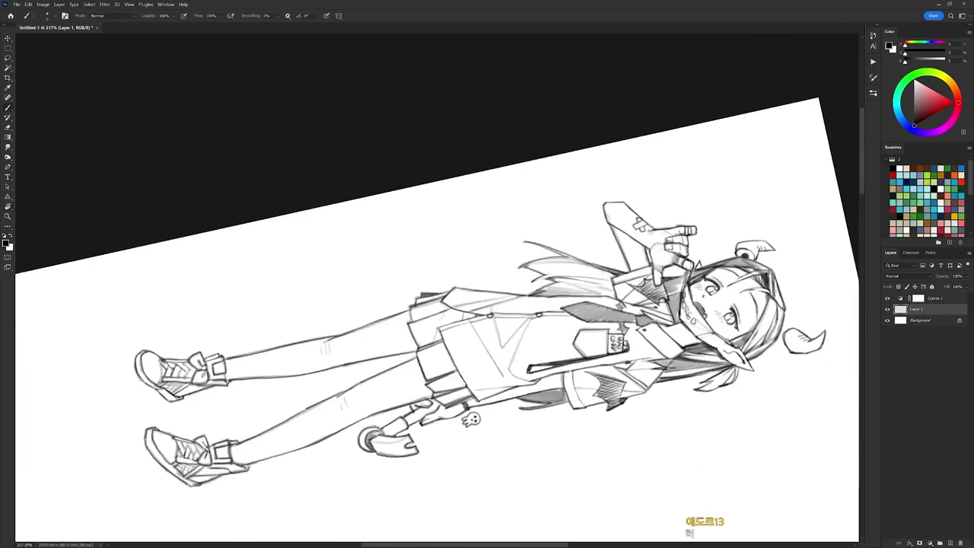
pyautogui.moveTo(428, 380)
pyautogui.mouseDown()
pyautogui.moveTo(437, 392)
pyautogui.moveTo(529, 316)
pyautogui.mouseUp()
pyautogui.press('r')
pyautogui.moveTo(451, 313)
pyautogui.mouseDown()
pyautogui.moveTo(486, 309)
pyautogui.moveTo(491, 322)
pyautogui.moveTo(463, 320)
pyautogui.moveTo(523, 308)
pyautogui.moveTo(524, 320)
pyautogui.moveTo(511, 322)
pyautogui.moveTo(494, 316)
pyautogui.moveTo(536, 306)
pyautogui.moveTo(537, 324)
pyautogui.moveTo(554, 303)
pyautogui.mouseUp()
pyautogui.moveTo(551, 310); pyautogui.dragTo(542, 316)
pyautogui.press('r')
pyautogui.moveTo(559, 280); pyautogui.dragTo(556, 257)
pyautogui.moveTo(556, 257); pyautogui.dragTo(556, 299)
# Step: Add matching thorny patterns to the hems of both shirt sleeves, erasing and correcting the strokes
pyautogui.moveTo(533, 196); pyautogui.dragTo(538, 202)
pyautogui.moveTo(537, 201)
pyautogui.mouseDown()
pyautogui.moveTo(564, 197)
pyautogui.moveTo(534, 200)
pyautogui.mouseUp()
pyautogui.press('e')
pyautogui.press('b')
pyautogui.moveTo(534, 201)
pyautogui.mouseDown()
pyautogui.moveTo(569, 184)
pyautogui.moveTo(543, 208)
pyautogui.moveTo(548, 200)
pyautogui.mouseUp()
pyautogui.press('e')
pyautogui.moveTo(443, 116); pyautogui.dragTo(450, 143)
pyautogui.press('b')
pyautogui.moveTo(447, 143)
pyautogui.mouseDown()
pyautogui.moveTo(452, 154)
pyautogui.moveTo(445, 134)
pyautogui.mouseUp()
pyautogui.moveTo(438, 122); pyautogui.dragTo(447, 126)
pyautogui.press('r')
pyautogui.press('Escape')
pyautogui.moveTo(536, 109)
pyautogui.mouseDown()
pyautogui.moveTo(524, 108)
pyautogui.moveTo(541, 108)
pyautogui.mouseUp()
pyautogui.press('b')
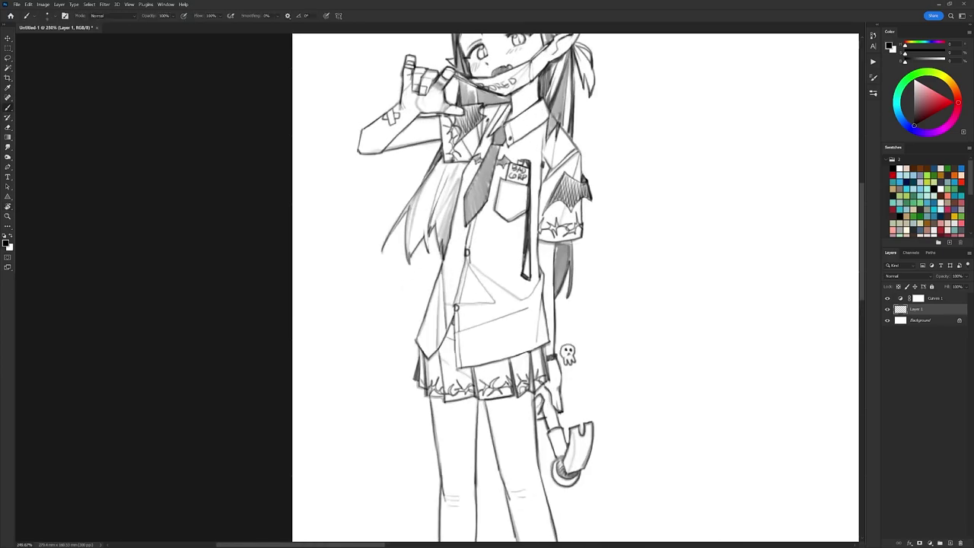
# Step: Touch up the small lines between the raised arm's sleeve and the shirt collar
pyautogui.press('e')
pyautogui.press('b')
pyautogui.moveTo(473, 109); pyautogui.dragTo(483, 99)
pyautogui.moveTo(464, 112)
pyautogui.mouseDown()
pyautogui.moveTo(484, 102)
pyautogui.moveTo(488, 177)
pyautogui.mouseUp()
pyautogui.press('e')
pyautogui.press('b')
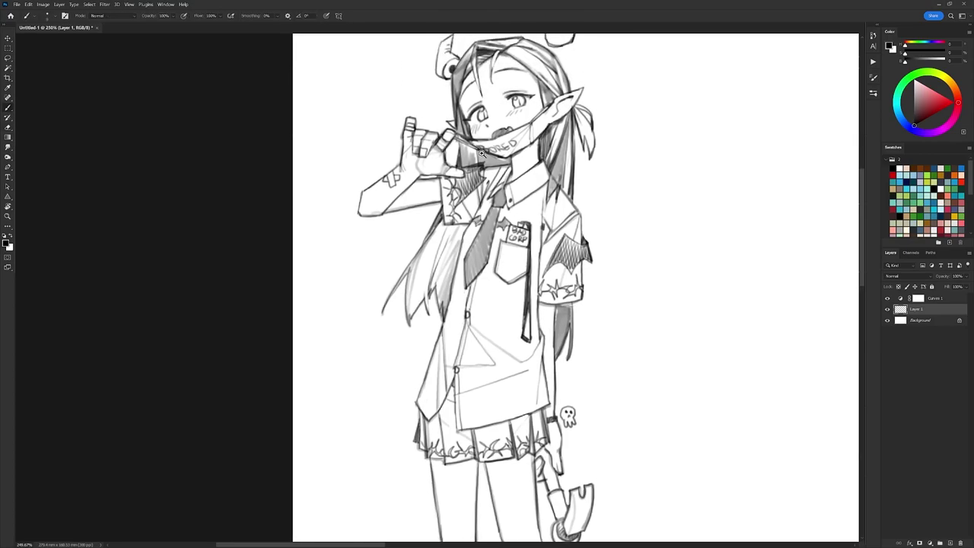
# Step: Draw thigh-high stocking tops across both thighs with garter straps running up to the skirt
pyautogui.scroll(-2, 480, 156)
pyautogui.scroll(1, 590, 239)
pyautogui.scroll(-2, 590, 239)
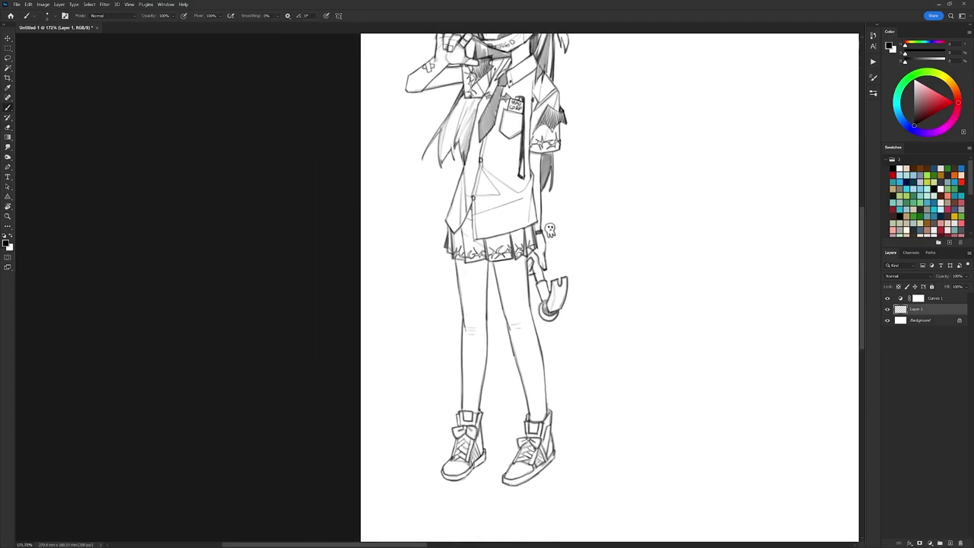
pyautogui.scroll(-2, 567, 242)
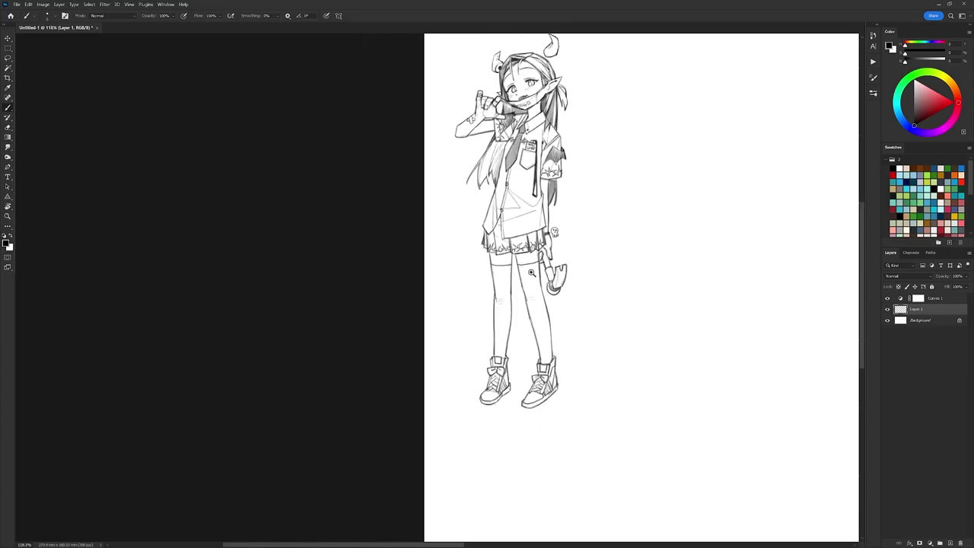
pyautogui.scroll(2, 539, 278)
pyautogui.moveTo(519, 245)
pyautogui.mouseDown()
pyautogui.moveTo(521, 261)
pyautogui.moveTo(476, 262)
pyautogui.mouseUp()
pyautogui.press('e')
pyautogui.scroll(-2, 522, 236)
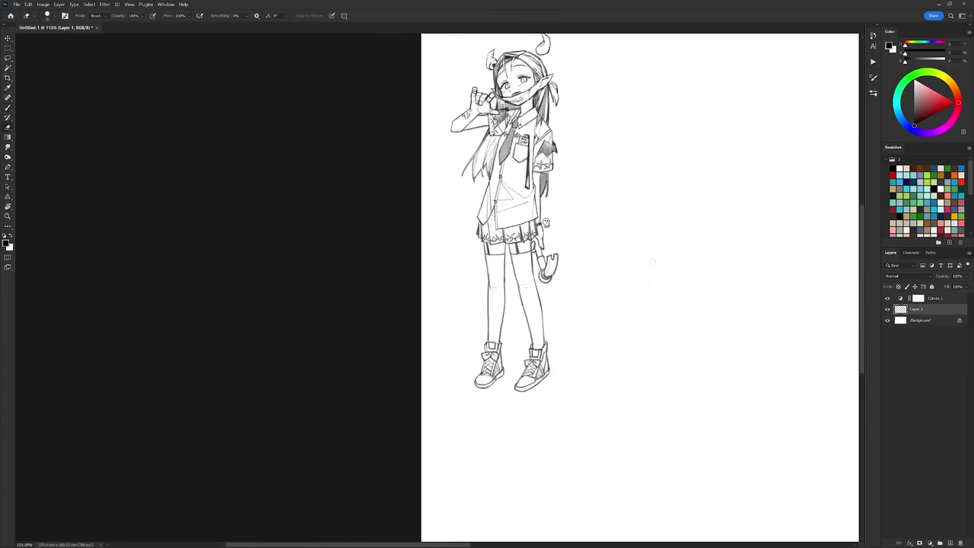
# Step: Shade the stocking bands on both thighs and darken the garter straps
pyautogui.scroll(3, 525, 236)
pyautogui.press('r')
pyautogui.moveTo(544, 245); pyautogui.dragTo(446, 127)
pyautogui.press('b')
pyautogui.moveTo(447, 223); pyautogui.dragTo(440, 241)
pyautogui.moveTo(458, 204)
pyautogui.mouseDown()
pyautogui.moveTo(453, 213)
pyautogui.moveTo(458, 198)
pyautogui.mouseUp()
pyautogui.press('r')
pyautogui.press('Escape')
pyautogui.moveTo(644, 143); pyautogui.dragTo(642, 299)
pyautogui.press('b')
pyautogui.press('b')
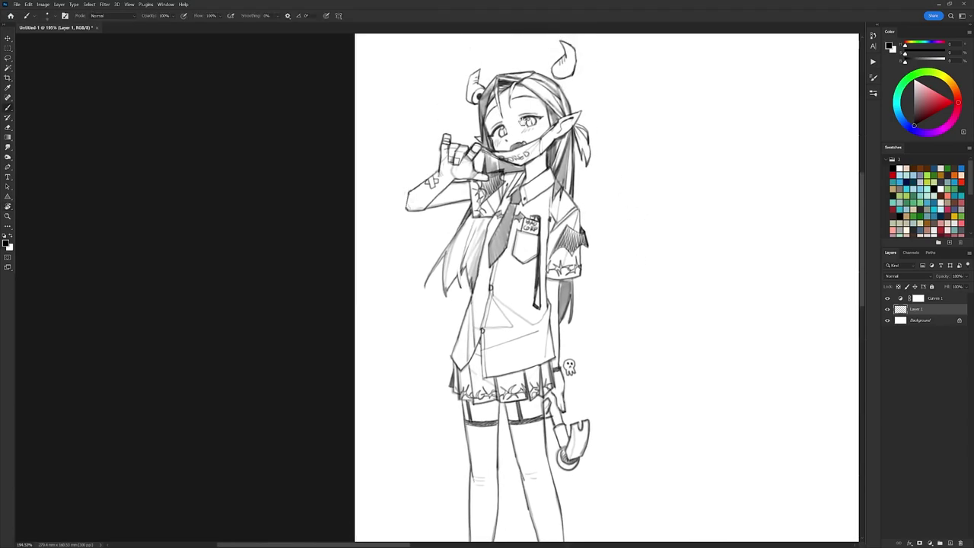
# Step: Draw a large curved horn outside each of the small horns, erasing and redrawing the outlines where they meet the head
pyautogui.scroll(3, 548, 76)
pyautogui.scroll(-3, 620, 148)
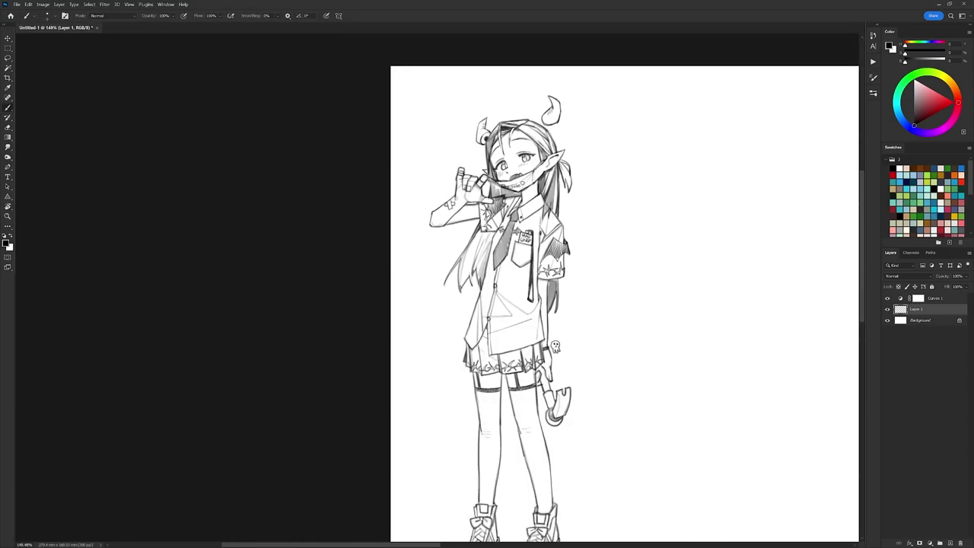
pyautogui.scroll(2, 619, 147)
pyautogui.moveTo(523, 119)
pyautogui.mouseDown()
pyautogui.moveTo(555, 138)
pyautogui.moveTo(559, 72)
pyautogui.moveTo(571, 85)
pyautogui.moveTo(551, 104)
pyautogui.moveTo(570, 112)
pyautogui.moveTo(542, 143)
pyautogui.mouseUp()
pyautogui.press('e')
pyautogui.press('b')
pyautogui.press('e')
pyautogui.press('b')
pyautogui.press('e')
pyautogui.press('b')
pyautogui.moveTo(446, 164)
pyautogui.mouseDown()
pyautogui.moveTo(413, 150)
pyautogui.moveTo(425, 111)
pyautogui.moveTo(442, 97)
pyautogui.moveTo(416, 161)
pyautogui.mouseUp()
pyautogui.hotkey('ctrl', 'z')
pyautogui.press('e')
pyautogui.press('b')
pyautogui.press('e')
pyautogui.press('b')
pyautogui.moveTo(417, 120)
pyautogui.mouseDown()
pyautogui.moveTo(415, 146)
pyautogui.moveTo(427, 164)
pyautogui.moveTo(545, 227)
pyautogui.moveTo(632, 78)
pyautogui.moveTo(750, 118)
pyautogui.mouseUp()
pyautogui.press('e')
pyautogui.press('r')
pyautogui.press('b')
pyautogui.press('r')
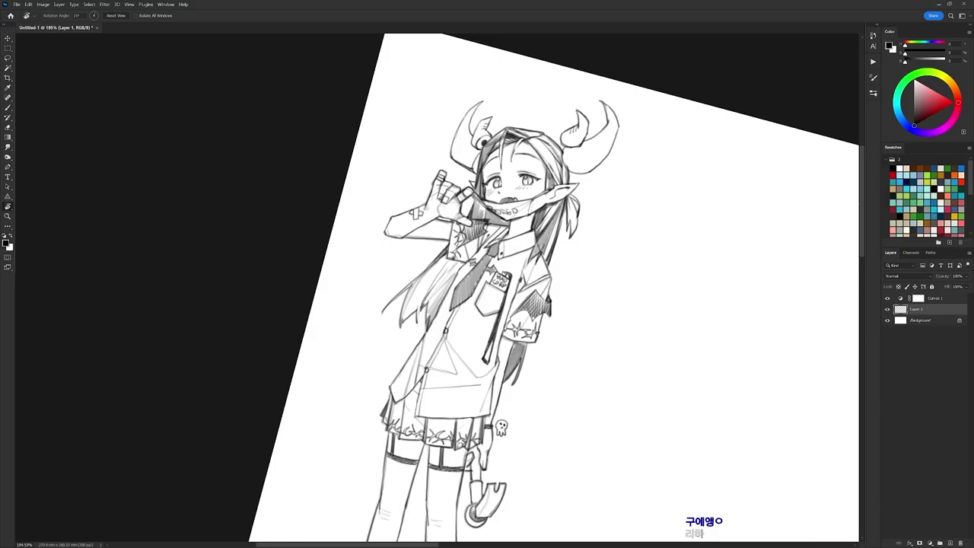
# Step: Straighten the canvas view and lightly sketch bat wings on both sides of the character's waist
pyautogui.press('Escape')
pyautogui.moveTo(707, 168); pyautogui.dragTo(530, 137)
pyautogui.press('b')
pyautogui.rightClick(468, 119)
pyautogui.press('Escape')
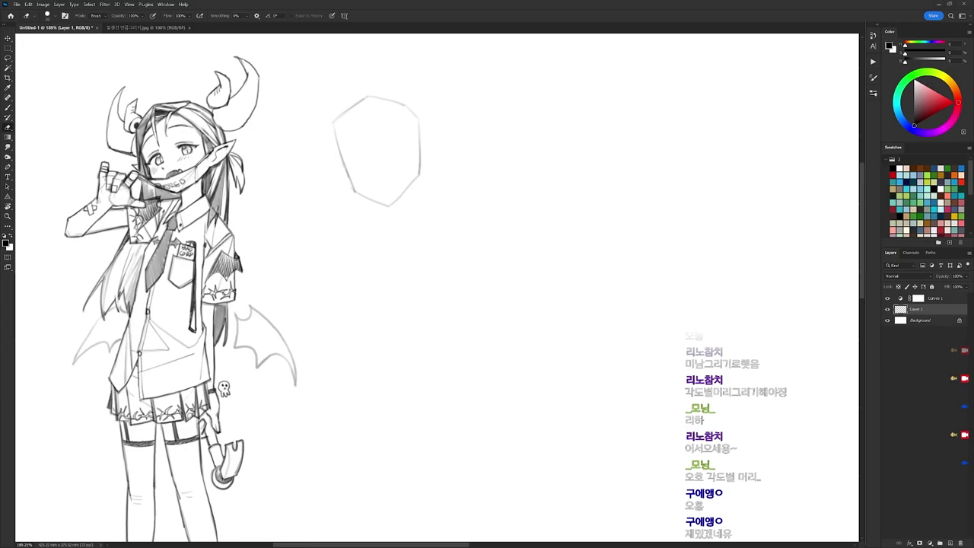
# Step: Refine the angular outline of a new head beside the character, erasing and redrawing the jaw and cheek lines
pyautogui.moveTo(373, 175); pyautogui.dragTo(413, 161)
pyautogui.press('b')
pyautogui.moveTo(372, 118)
pyautogui.mouseDown()
pyautogui.moveTo(387, 168)
pyautogui.moveTo(426, 189)
pyautogui.mouseUp()
pyautogui.press('e')
pyautogui.press('b')
pyautogui.press('e')
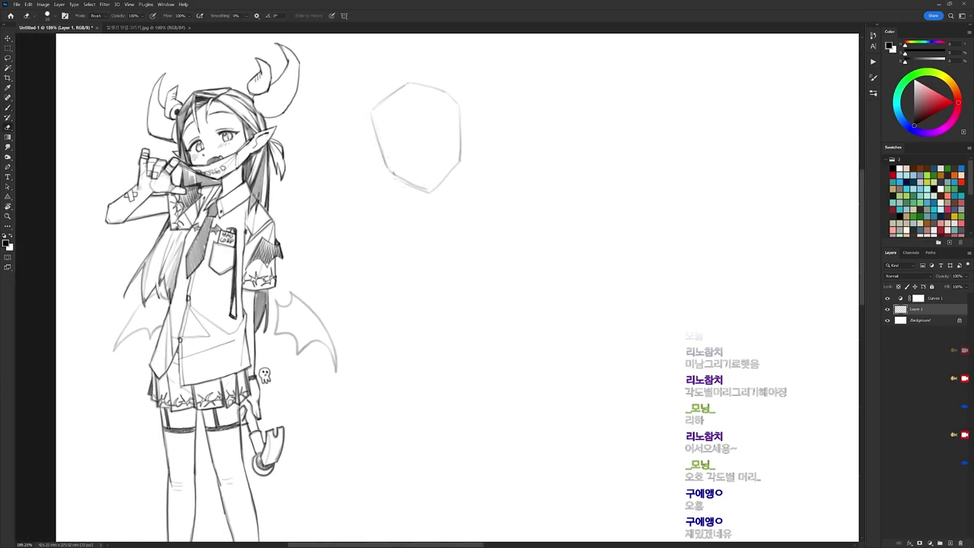
pyautogui.scroll(1, 438, 155)
pyautogui.press('b')
pyautogui.press('e')
pyautogui.moveTo(466, 158)
pyautogui.mouseDown()
pyautogui.moveTo(465, 95)
pyautogui.moveTo(461, 196)
pyautogui.mouseUp()
pyautogui.press('b')
pyautogui.press('e')
pyautogui.press('b')
pyautogui.moveTo(371, 169)
pyautogui.mouseDown()
pyautogui.moveTo(387, 219)
pyautogui.moveTo(382, 212)
pyautogui.mouseUp()
pyautogui.press('z')
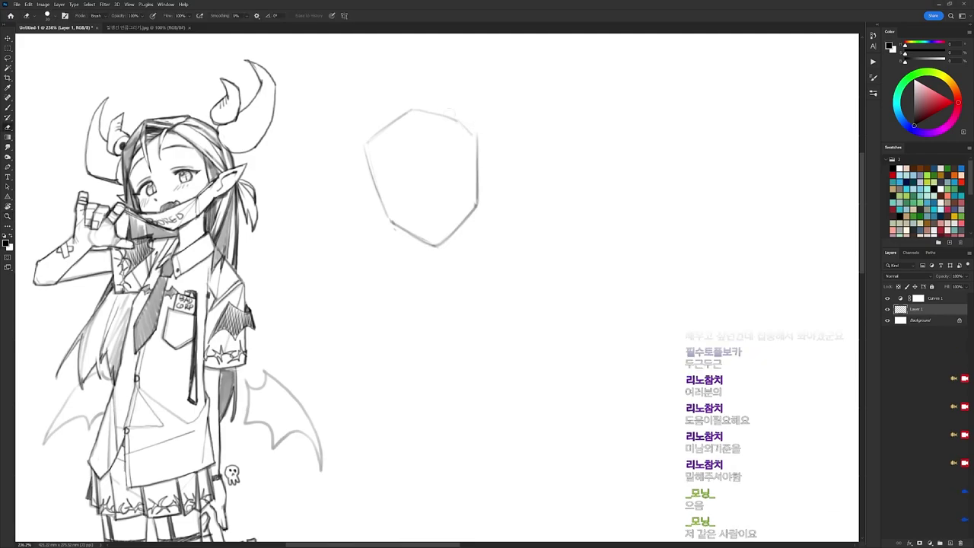
# Step: Erase and redraw the crown and upper side of the new head's outline
pyautogui.moveTo(458, 97); pyautogui.dragTo(523, 77)
pyautogui.press('e')
pyautogui.moveTo(436, 119); pyautogui.dragTo(434, 147)
pyautogui.press('b')
pyautogui.moveTo(531, 103); pyautogui.dragTo(542, 123)
pyautogui.press('e')
pyautogui.press('b')
# Step: Sketch the neck, neckline and both ears of the new head
pyautogui.moveTo(529, 206); pyautogui.dragTo(531, 245)
pyautogui.moveTo(468, 214); pyautogui.dragTo(473, 243)
pyautogui.moveTo(532, 200); pyautogui.dragTo(531, 242)
pyautogui.moveTo(466, 210)
pyautogui.mouseDown()
pyautogui.moveTo(472, 246)
pyautogui.moveTo(446, 257)
pyautogui.moveTo(550, 248)
pyautogui.moveTo(506, 268)
pyautogui.mouseUp()
pyautogui.moveTo(434, 160); pyautogui.dragTo(454, 196)
pyautogui.moveTo(547, 149)
pyautogui.mouseDown()
pyautogui.moveTo(552, 179)
pyautogui.moveTo(543, 182)
pyautogui.mouseUp()
pyautogui.moveTo(430, 130); pyautogui.dragTo(437, 169)
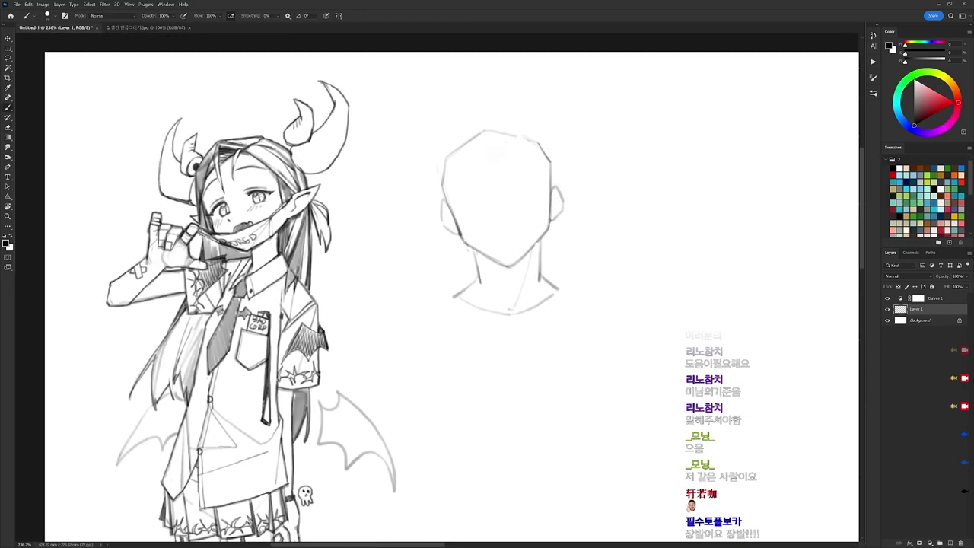
# Step: Capture the chat line "장발이요 장발!!!!" and place it on the canvas above the new head
pyautogui.moveTo(417, 65); pyautogui.dragTo(425, 65)
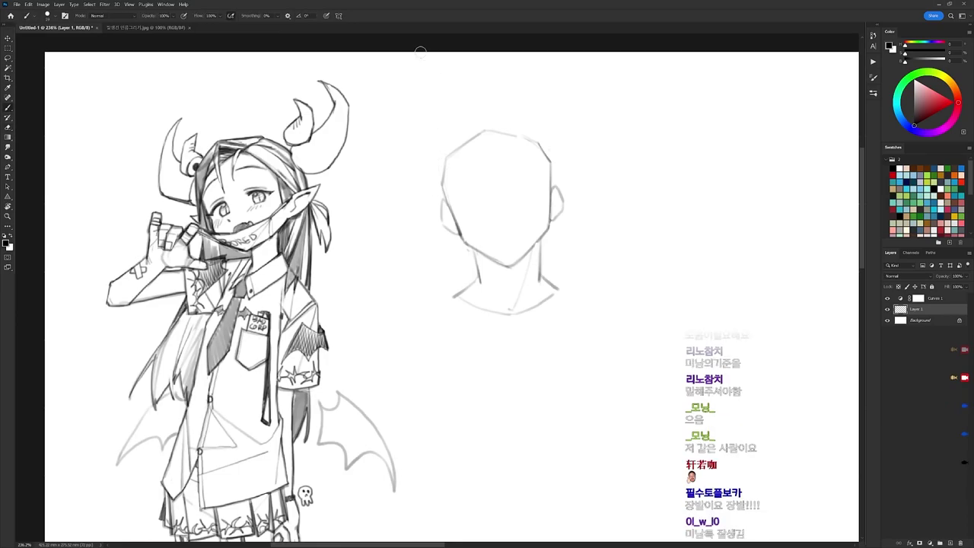
pyautogui.press('super+shift+s')
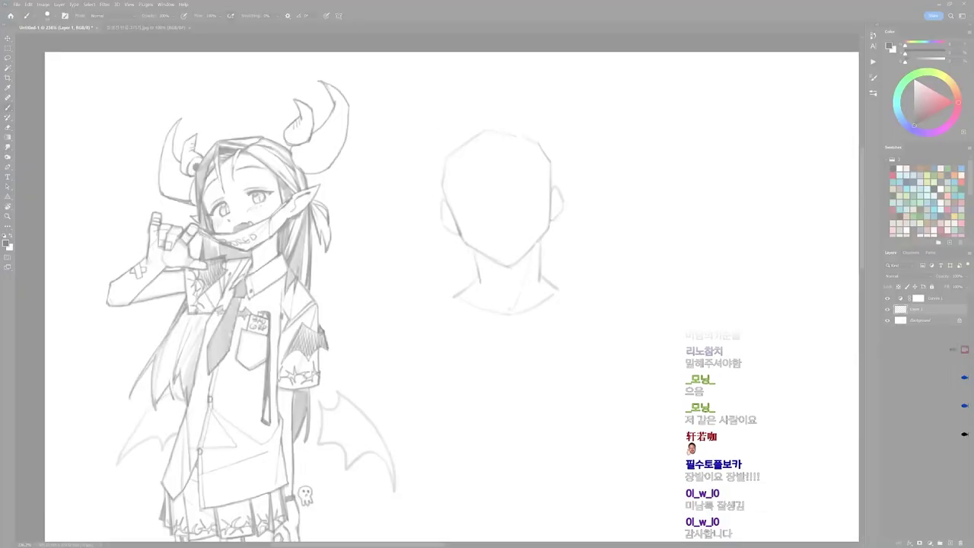
pyautogui.press('Escape')
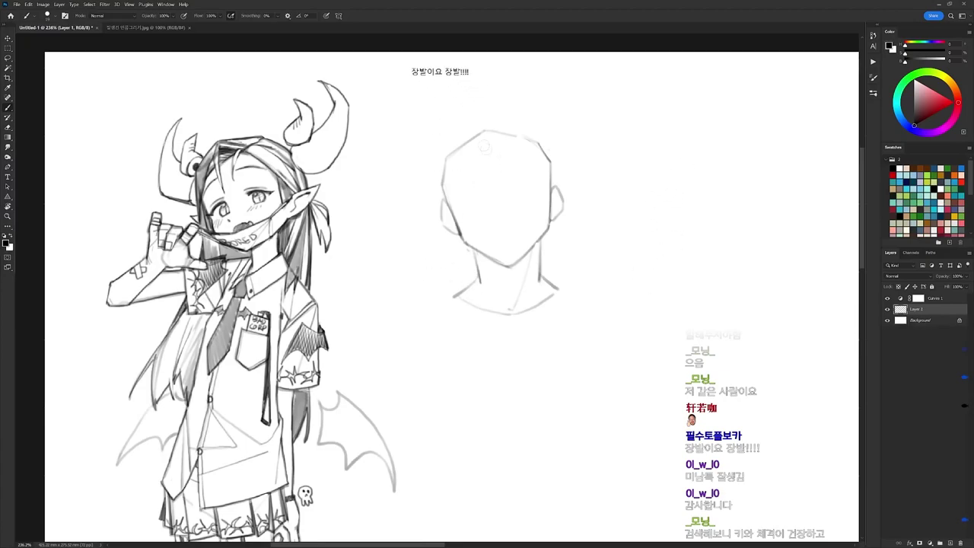
# Step: Lightly sketch long hair falling past the ears and along the neck on both sides of the new head
pyautogui.moveTo(466, 164); pyautogui.dragTo(450, 227)
pyautogui.moveTo(456, 245)
pyautogui.mouseDown()
pyautogui.moveTo(463, 282)
pyautogui.moveTo(481, 280)
pyautogui.moveTo(474, 259)
pyautogui.mouseUp()
pyautogui.press('e')
pyautogui.press('b')
pyautogui.moveTo(435, 213); pyautogui.dragTo(441, 286)
pyautogui.moveTo(440, 224)
pyautogui.mouseDown()
pyautogui.moveTo(442, 293)
pyautogui.moveTo(439, 271)
pyautogui.mouseUp()
pyautogui.moveTo(561, 214); pyautogui.dragTo(561, 283)
pyautogui.moveTo(542, 239); pyautogui.dragTo(541, 288)
pyautogui.moveTo(478, 253); pyautogui.dragTo(475, 289)
# Step: Erase stray lines around the neck and thicken the long hair with darker strands down to the shoulders
pyautogui.press('e')
pyautogui.press('b')
pyautogui.moveTo(544, 236); pyautogui.dragTo(544, 284)
pyautogui.moveTo(459, 272)
pyautogui.mouseDown()
pyautogui.moveTo(463, 310)
pyautogui.moveTo(470, 289)
pyautogui.moveTo(462, 308)
pyautogui.mouseUp()
pyautogui.press('e')
pyautogui.press('b')
pyautogui.moveTo(462, 254)
pyautogui.mouseDown()
pyautogui.moveTo(460, 294)
pyautogui.moveTo(442, 298)
pyautogui.mouseUp()
pyautogui.moveTo(545, 239); pyautogui.dragTo(544, 281)
pyautogui.moveTo(554, 232); pyautogui.dragTo(551, 290)
pyautogui.moveTo(554, 257); pyautogui.dragTo(552, 291)
pyautogui.moveTo(556, 235); pyautogui.dragTo(557, 303)
# Step: Add parted front strands framing the new head's forehead and correct the hair line beside the ear
pyautogui.moveTo(488, 149); pyautogui.dragTo(463, 218)
pyautogui.moveTo(470, 174); pyautogui.dragTo(456, 218)
pyautogui.moveTo(462, 211); pyautogui.dragTo(452, 216)
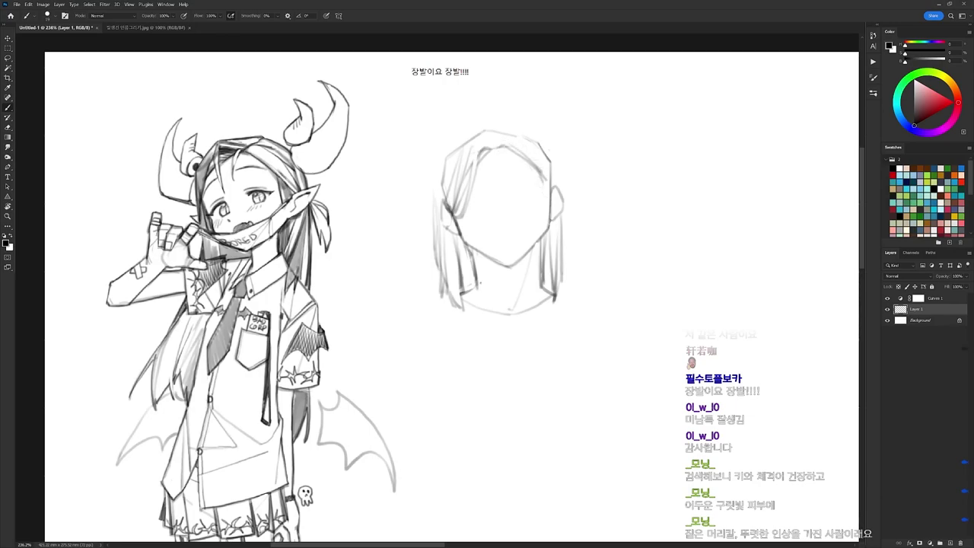
pyautogui.press('e')
pyautogui.moveTo(530, 162)
pyautogui.mouseDown()
pyautogui.moveTo(549, 215)
pyautogui.moveTo(550, 253)
pyautogui.mouseUp()
pyautogui.press('b')
pyautogui.moveTo(548, 177); pyautogui.dragTo(549, 197)
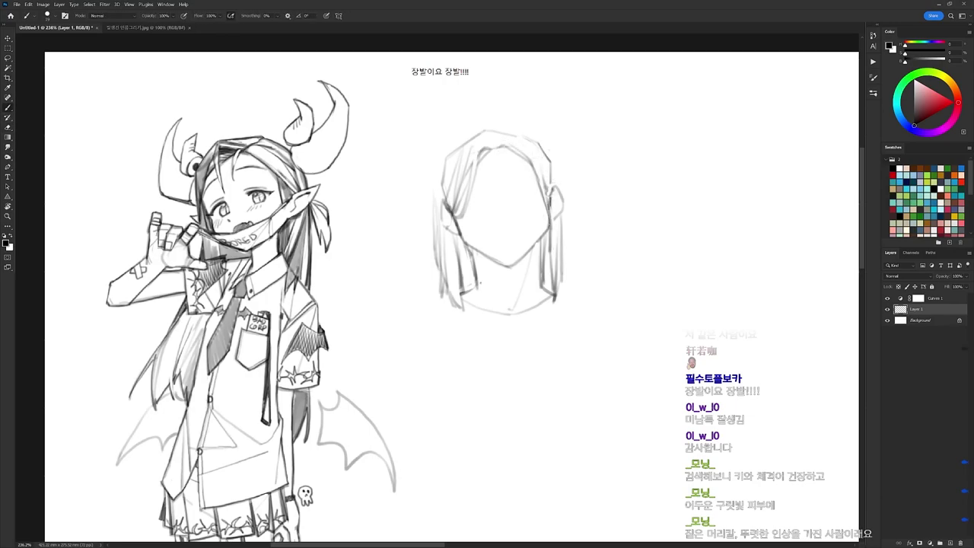
# Step: Draw longer outer hair strands down the viewer's right side of the male head, from the crown past the neck
pyautogui.moveTo(554, 160); pyautogui.dragTo(558, 230)
pyautogui.press('e')
pyautogui.press('b')
pyautogui.moveTo(558, 195); pyautogui.dragTo(563, 285)
pyautogui.press('e')
pyautogui.press('b')
pyautogui.moveTo(562, 234); pyautogui.dragTo(563, 298)
pyautogui.moveTo(547, 105); pyautogui.dragTo(553, 140)
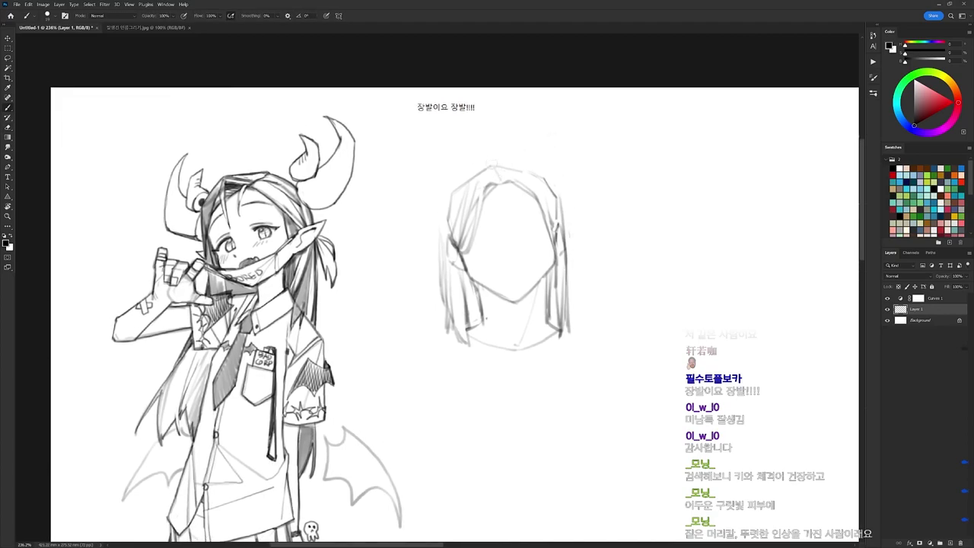
# Step: Redraw the hair outline on the viewer's left side of the male head and add strands down to the shoulder
pyautogui.press('e')
pyautogui.press('b')
pyautogui.moveTo(467, 169)
pyautogui.mouseDown()
pyautogui.moveTo(493, 160)
pyautogui.moveTo(443, 246)
pyautogui.mouseUp()
pyautogui.press('e')
pyautogui.press('b')
pyautogui.moveTo(443, 201)
pyautogui.mouseDown()
pyautogui.moveTo(451, 181)
pyautogui.moveTo(433, 336)
pyautogui.mouseUp()
pyautogui.moveTo(447, 291); pyautogui.dragTo(439, 335)
pyautogui.moveTo(448, 295); pyautogui.dragTo(442, 331)
pyautogui.moveTo(481, 286); pyautogui.dragTo(476, 315)
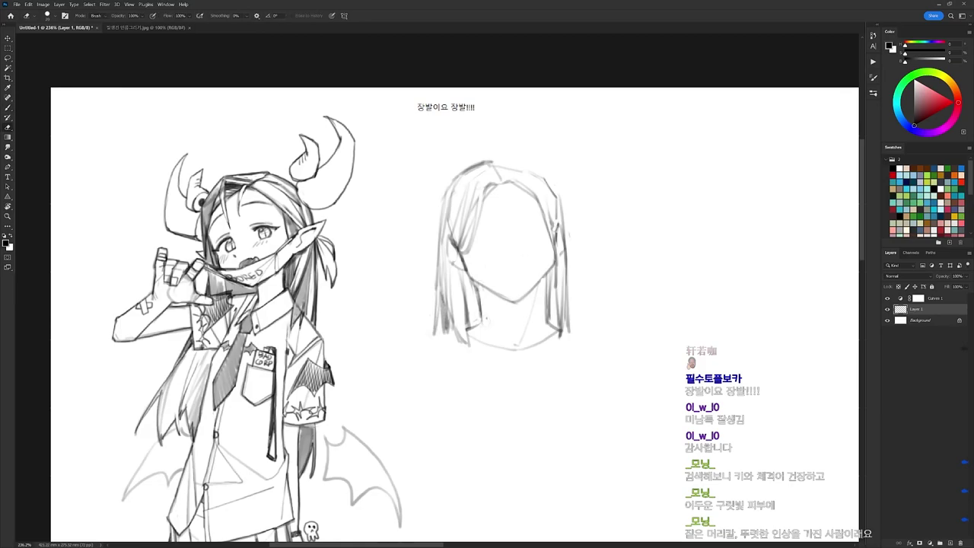
# Step: Round off the top of the hair and redraw the viewer's right hair contour over the erased ear
pyautogui.moveTo(493, 158); pyautogui.dragTo(518, 156)
pyautogui.press('e')
pyautogui.press('b')
pyautogui.moveTo(550, 185); pyautogui.dragTo(557, 270)
pyautogui.press('e')
pyautogui.press('b')
pyautogui.press('e')
pyautogui.moveTo(557, 208); pyautogui.dragTo(553, 274)
pyautogui.press('b')
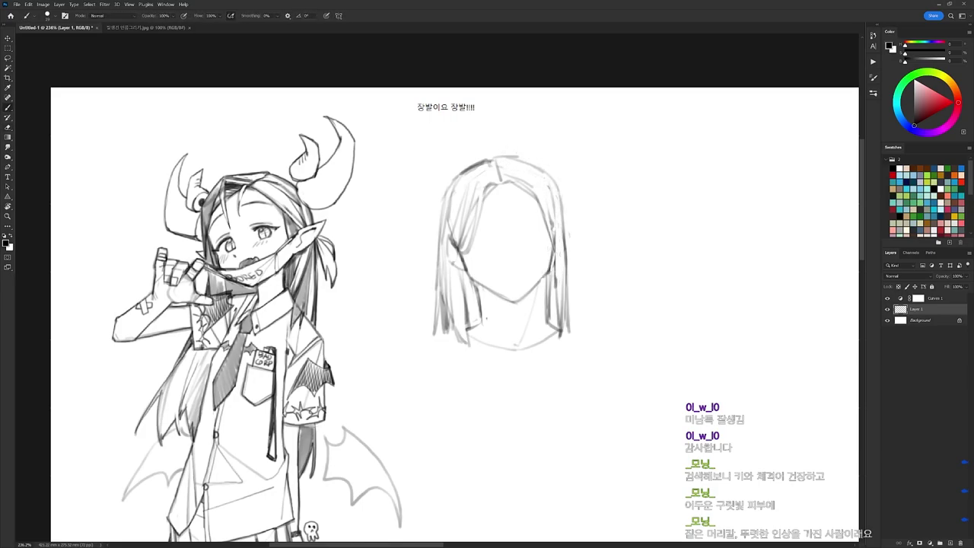
# Step: Erase the remaining ear on the viewer's left and darken the hair strands beside the cheek and neck
pyautogui.press('e')
pyautogui.moveTo(461, 261); pyautogui.dragTo(469, 282)
pyautogui.moveTo(453, 231); pyautogui.dragTo(469, 323)
pyautogui.press('b')
pyautogui.press('e')
pyautogui.press('b')
pyautogui.press('e')
pyautogui.press('b')
pyautogui.press('e')
pyautogui.moveTo(465, 282); pyautogui.dragTo(473, 343)
pyautogui.press('b')
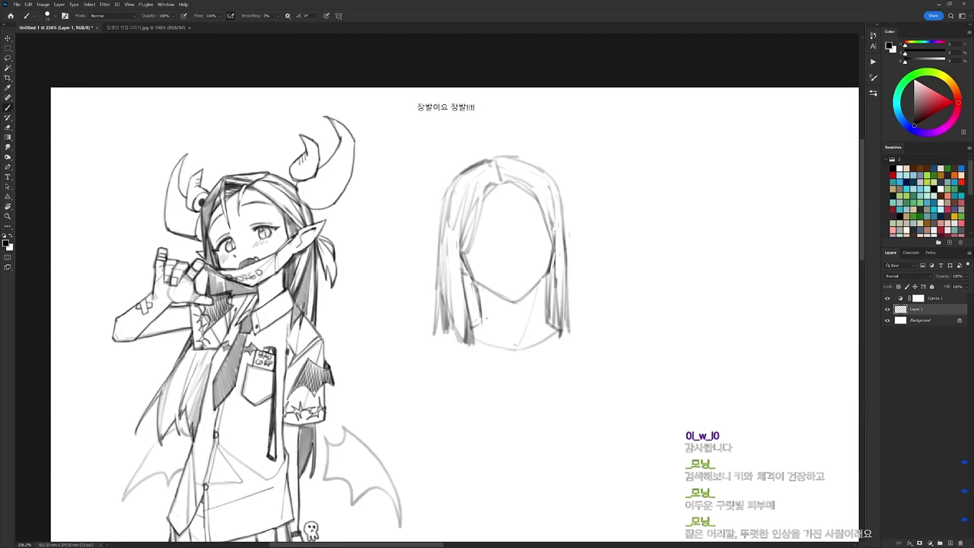
# Step: Sketch light guidelines across the blank male face, one for the eye level and one for the vertical centre
pyautogui.press('r')
pyautogui.moveTo(602, 315); pyautogui.dragTo(557, 172)
pyautogui.press('b')
pyautogui.moveTo(407, 232); pyautogui.dragTo(442, 160)
pyautogui.press('r')
pyautogui.moveTo(530, 90)
pyautogui.mouseDown()
pyautogui.moveTo(651, 190)
pyautogui.moveTo(661, 250)
pyautogui.mouseUp()
pyautogui.press('b')
pyautogui.hotkey('ctrl', 'z')
pyautogui.moveTo(466, 232)
pyautogui.mouseDown()
pyautogui.moveTo(553, 224)
pyautogui.moveTo(495, 223)
pyautogui.moveTo(491, 272)
pyautogui.moveTo(523, 246)
pyautogui.mouseUp()
pyautogui.press('space')
pyautogui.press('e')
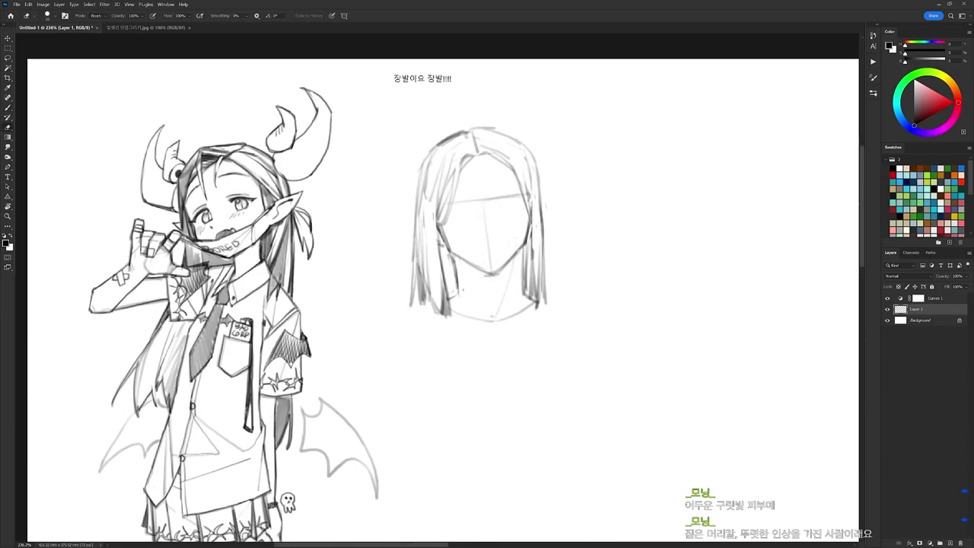
# Step: Lasso the male head and enlarge it slightly with Free Transform
pyautogui.press('r')
pyautogui.moveTo(533, 153); pyautogui.dragTo(599, 249)
pyautogui.moveTo(474, 274); pyautogui.dragTo(483, 312)
pyautogui.press('b')
pyautogui.press('r')
pyautogui.press('Escape')
pyautogui.press('l')
pyautogui.moveTo(540, 100)
pyautogui.mouseDown()
pyautogui.moveTo(585, 150)
pyautogui.moveTo(544, 102)
pyautogui.moveTo(602, 81)
pyautogui.mouseUp()
pyautogui.hotkey('ctrl', 't')
pyautogui.press('Return')
pyautogui.hotkey('ctrl', 'd')
# Step: Draw a bold brow line across the male face and mark the nose below its centre
pyautogui.press('space')
pyautogui.moveTo(479, 133); pyautogui.dragTo(491, 137)
pyautogui.press('b')
pyautogui.moveTo(448, 206)
pyautogui.mouseDown()
pyautogui.moveTo(539, 195)
pyautogui.moveTo(501, 237)
pyautogui.mouseUp()
pyautogui.press('e')
pyautogui.press('b')
pyautogui.moveTo(499, 206); pyautogui.dragTo(502, 243)
pyautogui.press('r')
pyautogui.moveTo(595, 203)
pyautogui.mouseDown()
pyautogui.moveTo(616, 265)
pyautogui.moveTo(569, 164)
pyautogui.mouseUp()
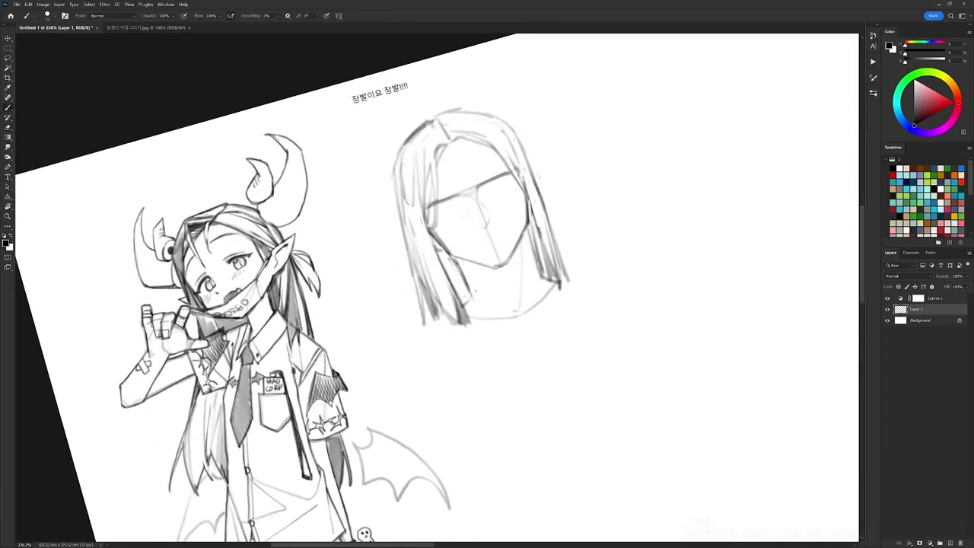
# Step: Sketch the upper eyelid curves of both eyes below the brow line
pyautogui.moveTo(437, 215); pyautogui.dragTo(454, 204)
pyautogui.press('r')
pyautogui.moveTo(606, 181); pyautogui.dragTo(629, 229)
pyautogui.press('b')
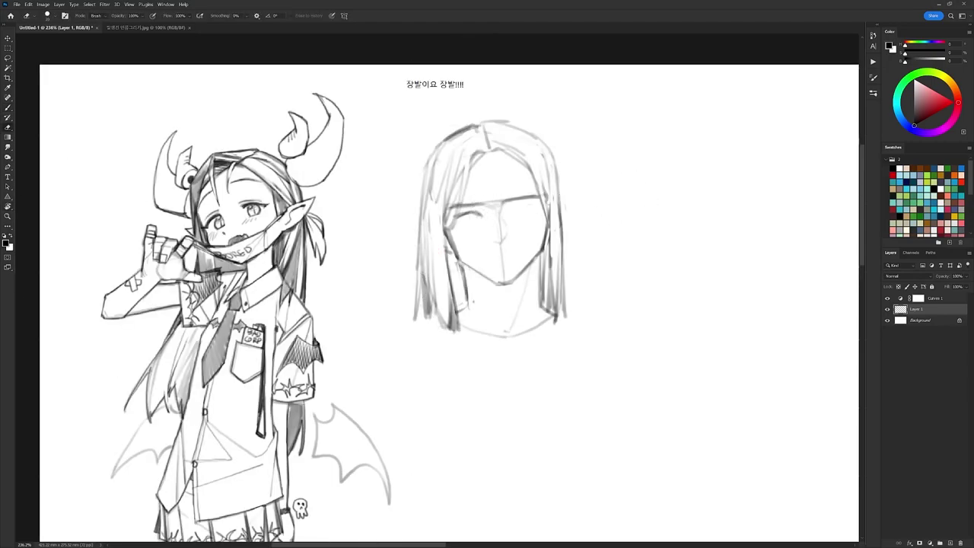
pyautogui.moveTo(513, 209); pyautogui.dragTo(536, 208)
pyautogui.press('e')
pyautogui.press('b')
pyautogui.press('e')
pyautogui.press('r')
pyautogui.moveTo(587, 190); pyautogui.dragTo(428, 111)
pyautogui.press('b')
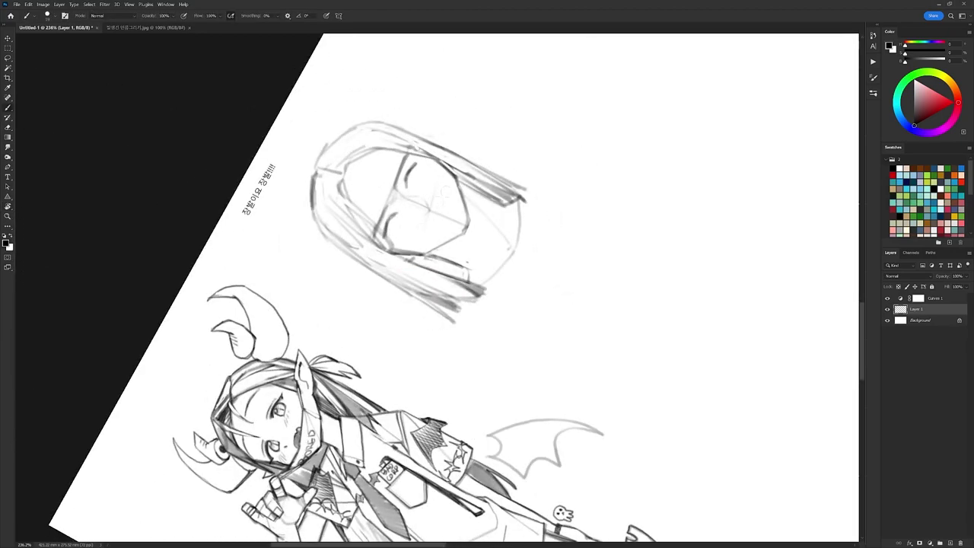
# Step: Darken the upper lids and sketch the irises of both eyes
pyautogui.press('r')
pyautogui.moveTo(578, 117); pyautogui.dragTo(664, 265)
pyautogui.press('b')
pyautogui.moveTo(469, 213)
pyautogui.mouseDown()
pyautogui.moveTo(477, 226)
pyautogui.moveTo(528, 216)
pyautogui.moveTo(439, 131)
pyautogui.mouseUp()
pyautogui.press('r')
pyautogui.press('b')
pyautogui.moveTo(419, 169); pyautogui.dragTo(423, 184)
pyautogui.moveTo(392, 216); pyautogui.dragTo(398, 229)
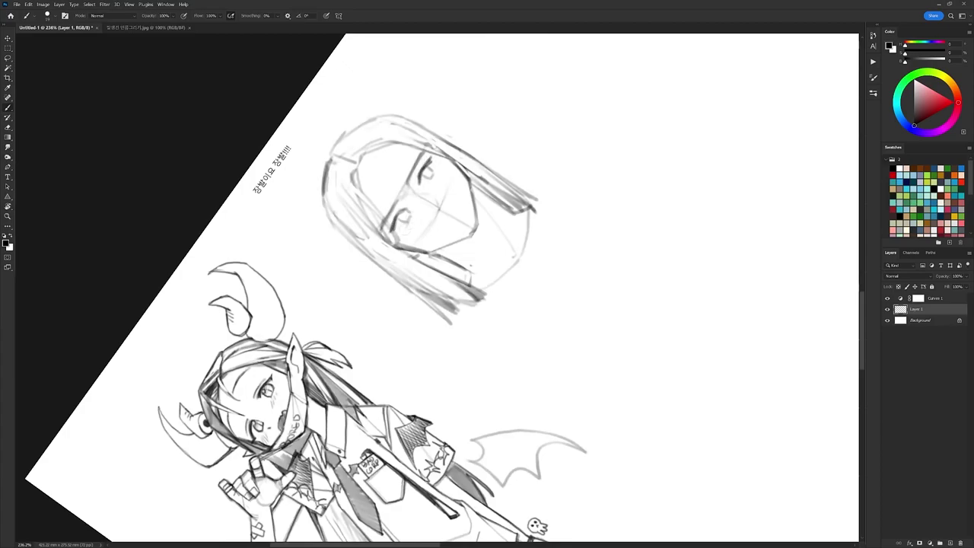
# Step: Separate the brow line into two thick straight eyebrows above the eyes
pyautogui.press('r')
pyautogui.moveTo(433, 177); pyautogui.dragTo(530, 176)
pyautogui.press('b')
pyautogui.press('e')
pyautogui.press('r')
pyautogui.press('b')
pyautogui.moveTo(467, 211)
pyautogui.mouseDown()
pyautogui.moveTo(380, 229)
pyautogui.moveTo(372, 244)
pyautogui.mouseUp()
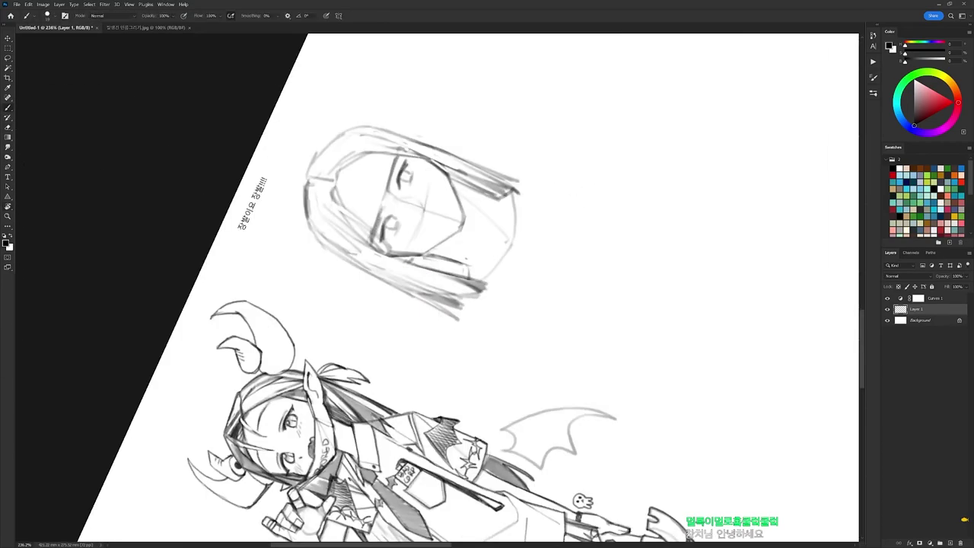
# Step: Nudge the lassoed part of the face slightly, and sketch the nose bridge and a short mouth line
pyautogui.press('r')
pyautogui.moveTo(458, 95)
pyautogui.mouseDown()
pyautogui.moveTo(596, 172)
pyautogui.moveTo(622, 223)
pyautogui.mouseUp()
pyautogui.press('l')
pyautogui.moveTo(553, 238)
pyautogui.mouseDown()
pyautogui.moveTo(492, 269)
pyautogui.moveTo(525, 278)
pyautogui.mouseUp()
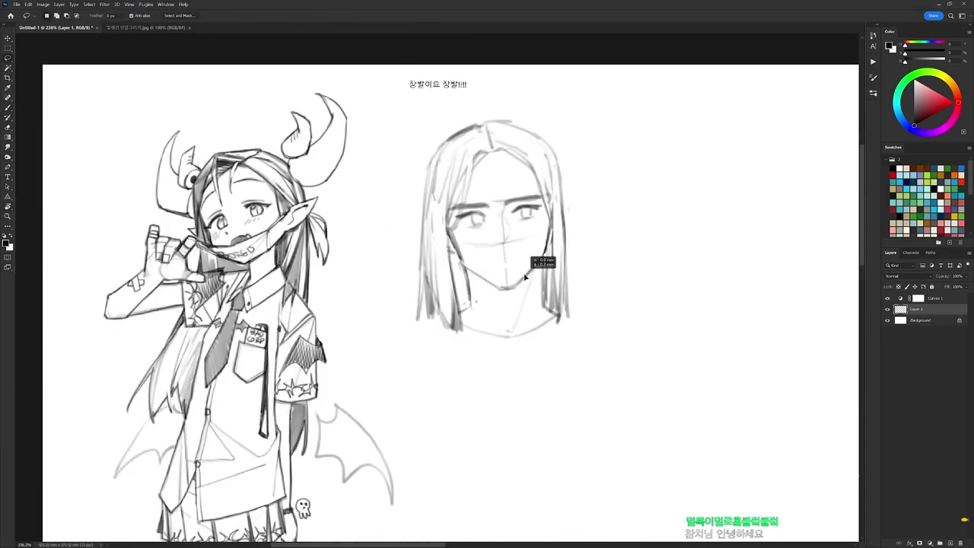
pyautogui.press('e')
pyautogui.press('b')
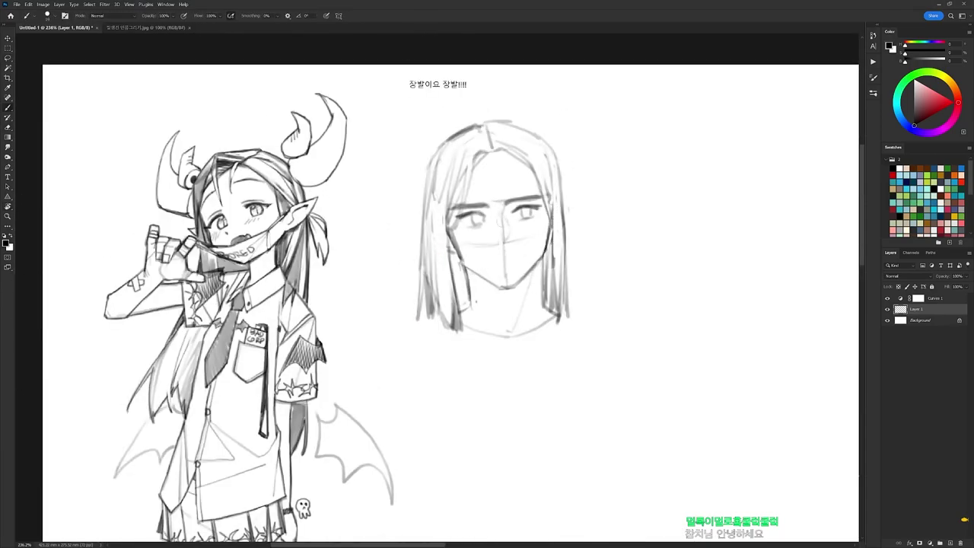
pyautogui.press('r')
pyautogui.moveTo(661, 297); pyautogui.dragTo(609, 146)
pyautogui.press('Escape')
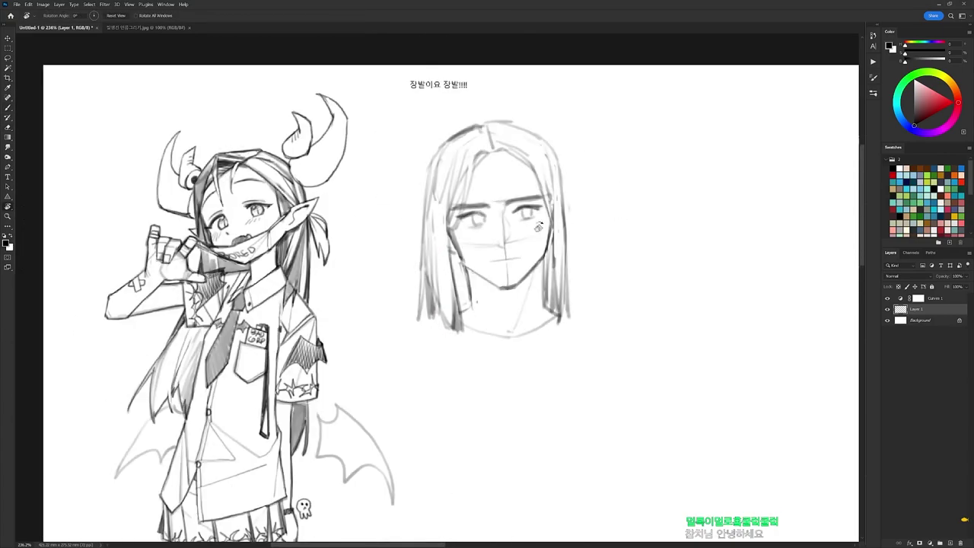
# Step: Clean up the hair edges beside the temples and cheeks, and shade the neck under the jaw
pyautogui.press('b')
pyautogui.press('e')
pyautogui.moveTo(447, 190); pyautogui.dragTo(446, 231)
pyautogui.press('b')
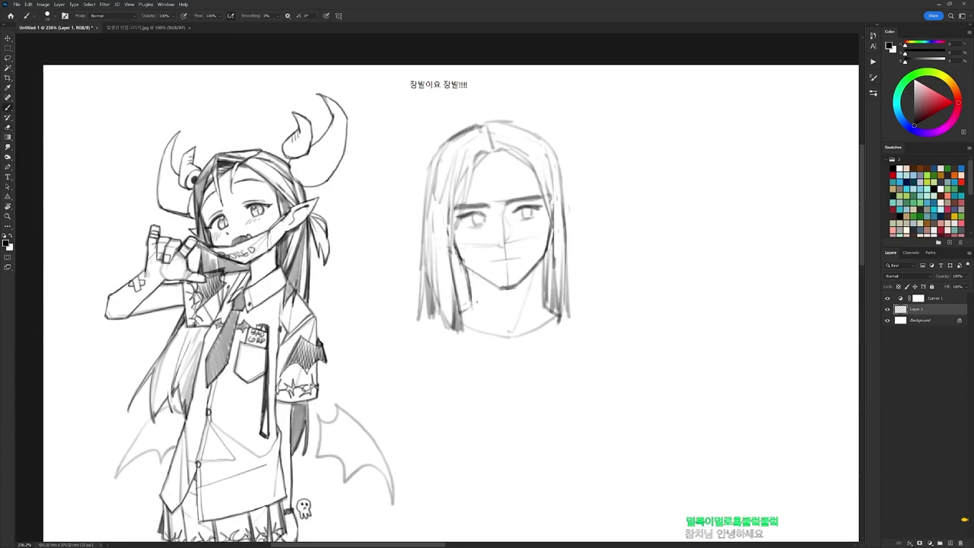
pyautogui.moveTo(553, 208); pyautogui.dragTo(546, 271)
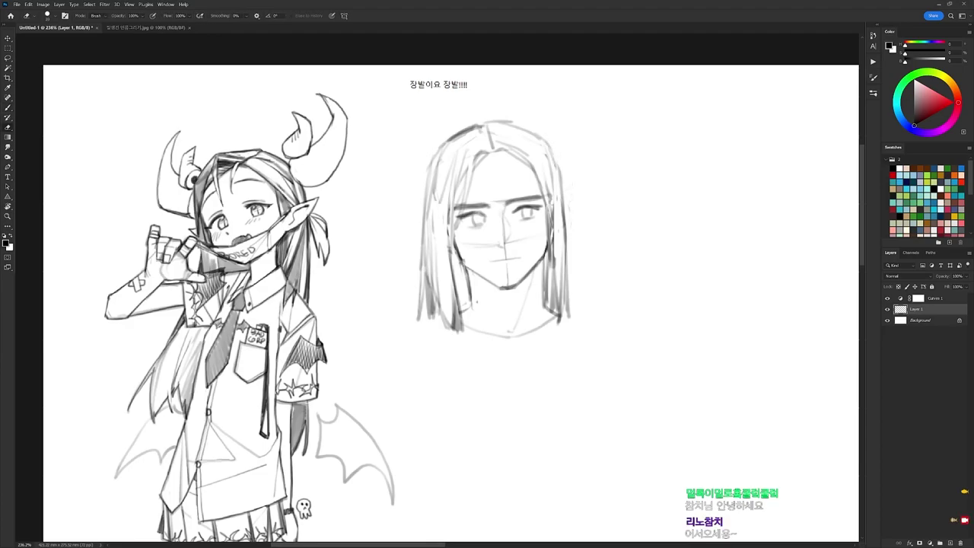
pyautogui.press('e')
pyautogui.press('b')
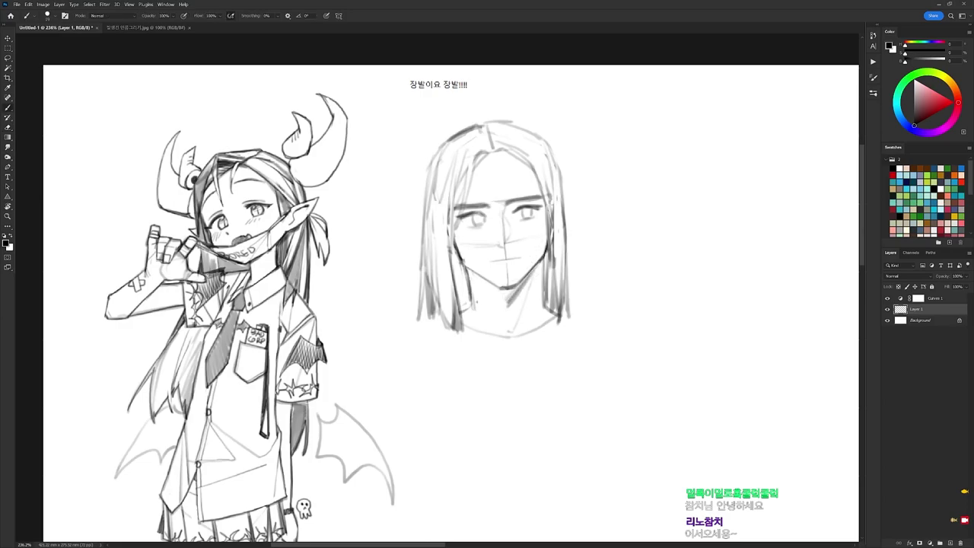
# Step: Refine the eyes' dark upper lash lines and clean up the strokes around them
pyautogui.press('r')
pyautogui.moveTo(494, 295); pyautogui.dragTo(476, 245)
pyautogui.rightClick(469, 185)
pyautogui.moveTo(449, 149); pyautogui.dragTo(471, 189)
pyautogui.doubleClick(540, 256)
pyautogui.moveTo(440, 232)
pyautogui.mouseDown()
pyautogui.moveTo(455, 195)
pyautogui.moveTo(444, 212)
pyautogui.mouseUp()
pyautogui.press('e')
pyautogui.press('b')
pyautogui.moveTo(441, 213)
pyautogui.mouseDown()
pyautogui.moveTo(455, 196)
pyautogui.moveTo(452, 224)
pyautogui.moveTo(450, 215)
pyautogui.mouseUp()
pyautogui.hotkey('ctrl', 'z')
pyautogui.press('r')
pyautogui.moveTo(456, 217)
pyautogui.mouseDown()
pyautogui.moveTo(469, 222)
pyautogui.moveTo(465, 235)
pyautogui.moveTo(445, 212)
pyautogui.mouseUp()
pyautogui.press('r')
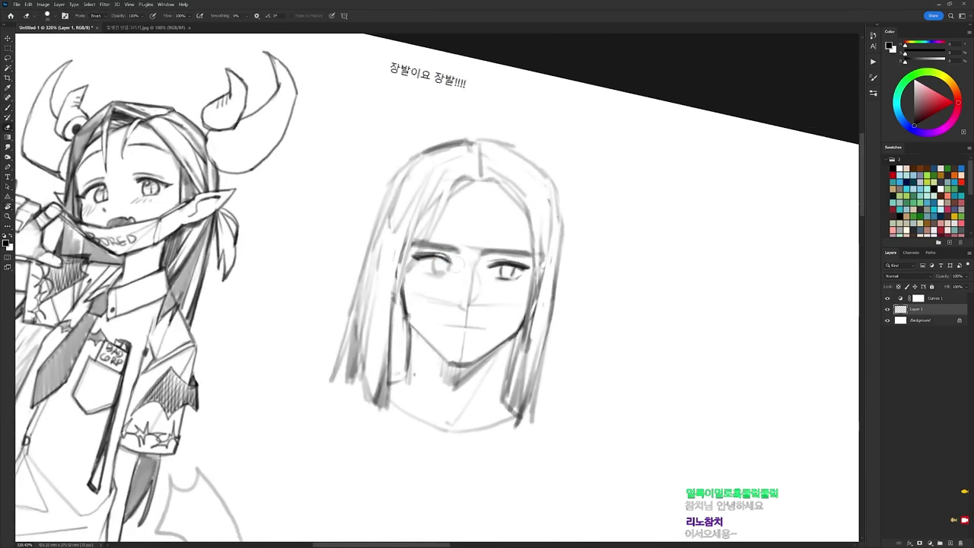
# Step: Redraw the irises and tidy the edges of the thick eyebrows on the long-haired male face
pyautogui.press('r')
pyautogui.moveTo(459, 264)
pyautogui.mouseDown()
pyautogui.moveTo(418, 263)
pyautogui.moveTo(406, 275)
pyautogui.mouseUp()
pyautogui.press('b')
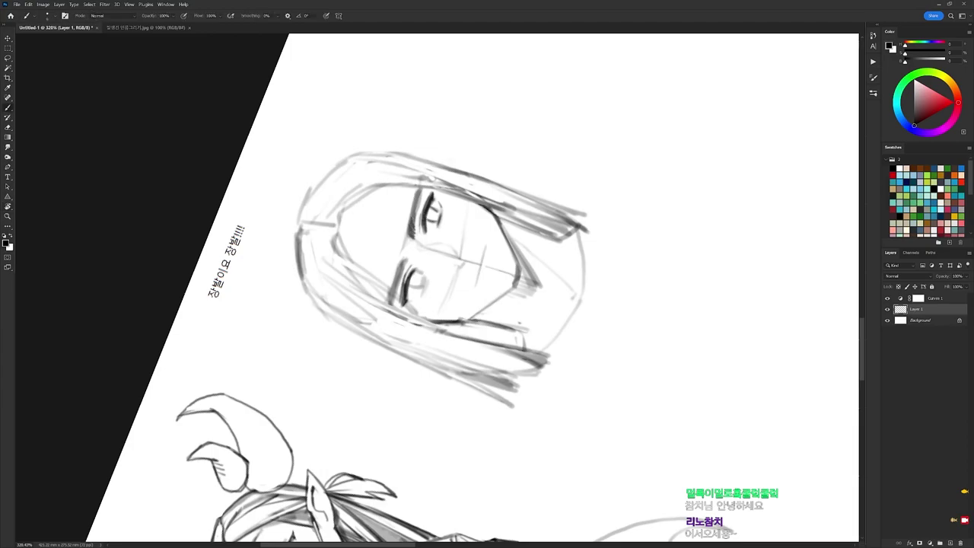
pyautogui.press('r')
pyautogui.moveTo(603, 222)
pyautogui.mouseDown()
pyautogui.moveTo(600, 361)
pyautogui.moveTo(575, 401)
pyautogui.mouseUp()
pyautogui.press('e')
pyautogui.moveTo(496, 181)
pyautogui.mouseDown()
pyautogui.moveTo(519, 226)
pyautogui.moveTo(472, 236)
pyautogui.moveTo(415, 282)
pyautogui.mouseUp()
pyautogui.press('b')
pyautogui.press('e')
pyautogui.press('r')
pyautogui.press('b')
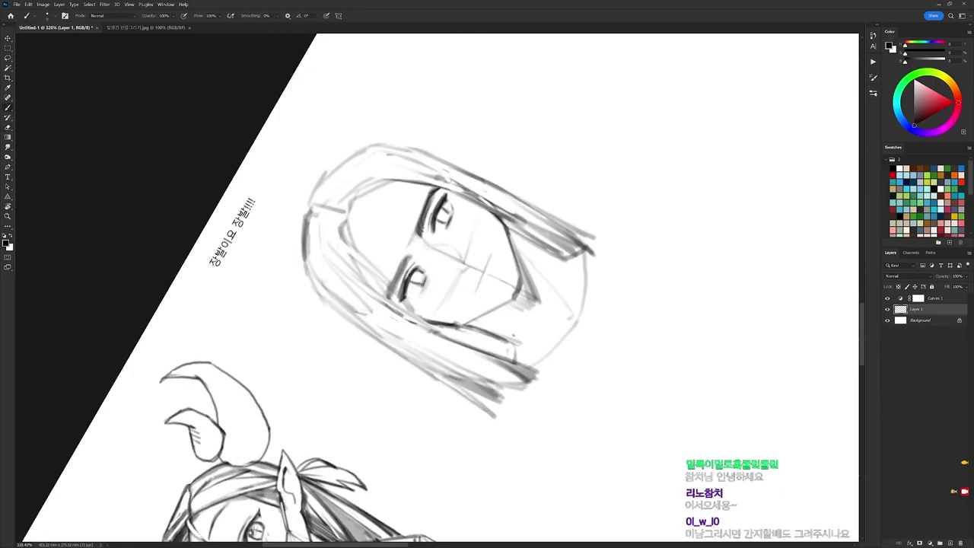
# Step: Sharpen the inner brow ends and upper lids, erasing stray strokes around the eyes and nose bridge
pyautogui.press('r')
pyautogui.moveTo(630, 230)
pyautogui.mouseDown()
pyautogui.moveTo(638, 272)
pyautogui.moveTo(542, 449)
pyautogui.mouseUp()
pyautogui.moveTo(501, 225); pyautogui.dragTo(481, 214)
pyautogui.press('b')
pyautogui.moveTo(473, 299); pyautogui.dragTo(505, 246)
pyautogui.press('e')
pyautogui.press('b')
pyautogui.press('e')
pyautogui.press('b')
pyautogui.press('e')
pyautogui.moveTo(430, 173)
pyautogui.mouseDown()
pyautogui.moveTo(426, 285)
pyautogui.moveTo(426, 247)
pyautogui.mouseUp()
pyautogui.press('b')
pyautogui.moveTo(433, 195); pyautogui.dragTo(432, 323)
pyautogui.press('e')
pyautogui.press('b')
pyautogui.press('r')
# Step: Clean up the cheek and jaw contour and darken the inner hair edge beside the face
pyautogui.press('e')
pyautogui.moveTo(442, 270); pyautogui.dragTo(484, 326)
pyautogui.press('b')
pyautogui.press('r')
pyautogui.moveTo(484, 326)
pyautogui.mouseDown()
pyautogui.moveTo(511, 254)
pyautogui.moveTo(517, 292)
pyautogui.moveTo(543, 266)
pyautogui.mouseUp()
pyautogui.press('b')
pyautogui.press('r')
pyautogui.moveTo(527, 289)
pyautogui.mouseDown()
pyautogui.moveTo(552, 250)
pyautogui.moveTo(535, 282)
pyautogui.mouseUp()
pyautogui.press('e')
pyautogui.press('b')
pyautogui.moveTo(555, 227); pyautogui.dragTo(552, 248)
pyautogui.moveTo(556, 218); pyautogui.dragTo(549, 247)
pyautogui.press('e')
pyautogui.press('b')
# Step: Sketch the neck lines under the jaw and clean up the neck shading and adjoining hair edges
pyautogui.moveTo(448, 278); pyautogui.dragTo(463, 335)
pyautogui.press('e')
pyautogui.press('b')
pyautogui.moveTo(463, 301); pyautogui.dragTo(508, 364)
pyautogui.press('e')
pyautogui.moveTo(540, 287); pyautogui.dragTo(517, 361)
pyautogui.press('b')
pyautogui.press('e')
pyautogui.moveTo(561, 201); pyautogui.dragTo(558, 263)
pyautogui.press('r')
pyautogui.moveTo(612, 167); pyautogui.dragTo(622, 185)
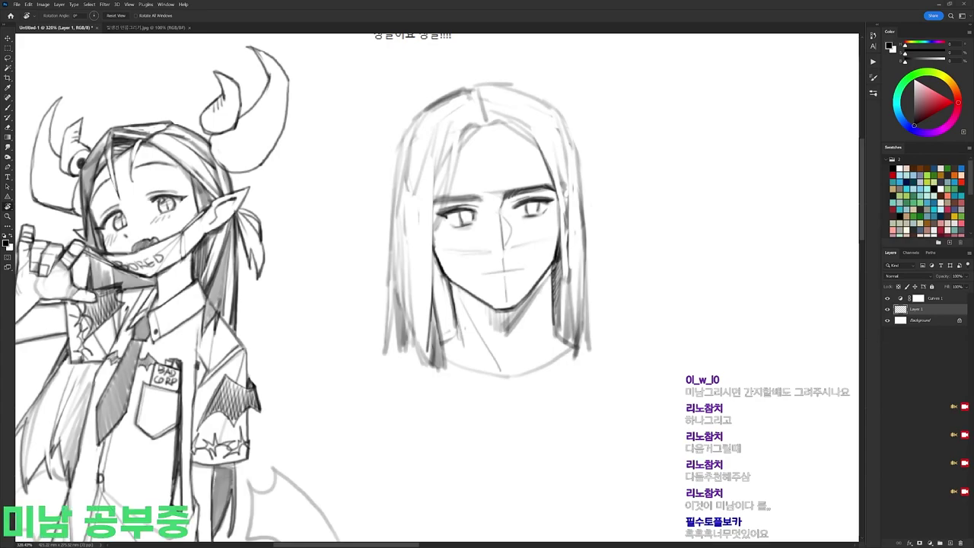
# Step: Lasso one eye of the male face and adjust its placement slightly with Free Transform
pyautogui.moveTo(552, 194); pyautogui.dragTo(381, 150)
pyautogui.press('l')
pyautogui.moveTo(366, 230)
pyautogui.mouseDown()
pyautogui.moveTo(374, 270)
pyautogui.moveTo(395, 227)
pyautogui.mouseUp()
pyautogui.hotkey('ctrl', 't')
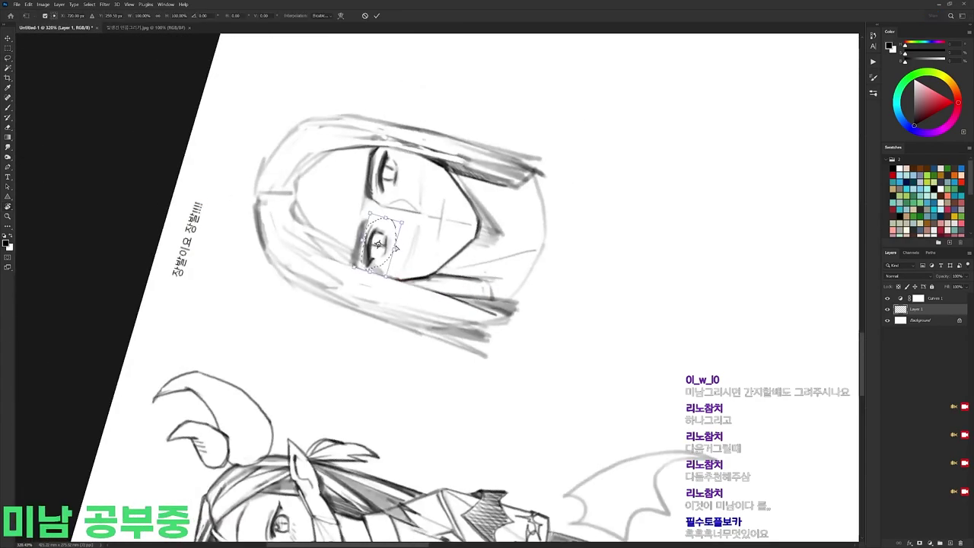
pyautogui.moveTo(647, 112)
pyautogui.mouseDown()
pyautogui.moveTo(628, 271)
pyautogui.moveTo(605, 109)
pyautogui.mouseUp()
pyautogui.press('Return')
# Step: Draw a long front hair strand from the hairline past the temple and define the strands beside the cheek
pyautogui.press('r')
pyautogui.moveTo(685, 133); pyautogui.dragTo(703, 309)
pyautogui.press('e')
pyautogui.moveTo(452, 145); pyautogui.dragTo(434, 236)
pyautogui.press('b')
pyautogui.moveTo(452, 143); pyautogui.dragTo(420, 269)
pyautogui.moveTo(449, 172); pyautogui.dragTo(432, 264)
pyautogui.moveTo(443, 194); pyautogui.dragTo(429, 280)
pyautogui.press('e')
pyautogui.press('b')
pyautogui.moveTo(413, 156); pyautogui.dragTo(407, 341)
pyautogui.moveTo(405, 246); pyautogui.dragTo(408, 351)
# Step: Draw the lower hair strands beside the jaw and hatch the shadow between the hair and neck
pyautogui.press('e')
pyautogui.press('b')
pyautogui.moveTo(411, 295); pyautogui.dragTo(414, 357)
pyautogui.press('e')
pyautogui.moveTo(431, 308); pyautogui.dragTo(444, 362)
pyautogui.press('b')
pyautogui.moveTo(439, 263)
pyautogui.mouseDown()
pyautogui.moveTo(442, 322)
pyautogui.moveTo(449, 296)
pyautogui.moveTo(452, 307)
pyautogui.mouseUp()
pyautogui.moveTo(440, 296); pyautogui.dragTo(455, 332)
pyautogui.moveTo(438, 319); pyautogui.dragTo(454, 336)
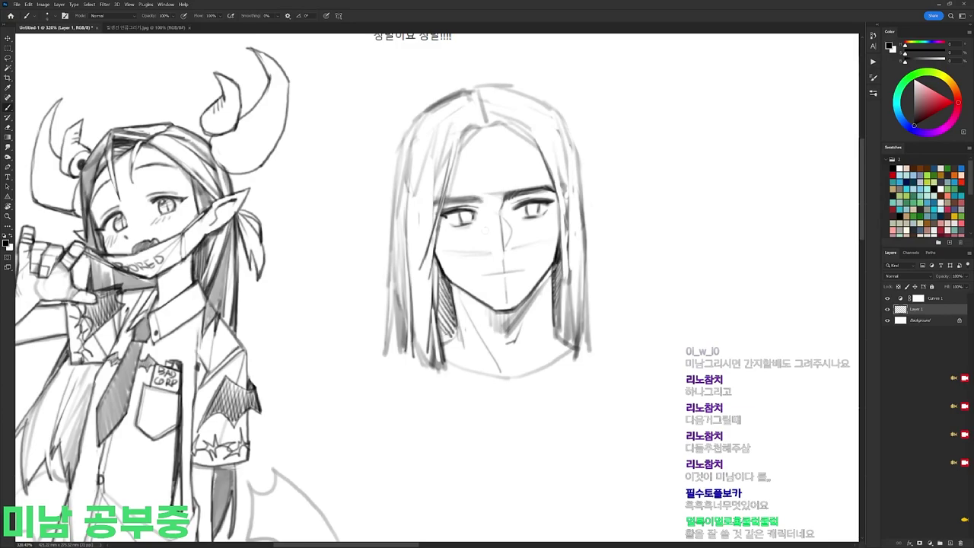
# Step: Darken the outer contour of the hair on the face's left side and sharpen its lower tips
pyautogui.moveTo(457, 274); pyautogui.dragTo(465, 306)
pyautogui.moveTo(413, 196); pyautogui.dragTo(405, 268)
pyautogui.moveTo(408, 178); pyautogui.dragTo(399, 268)
pyautogui.moveTo(404, 220); pyautogui.dragTo(395, 356)
pyautogui.press('e')
pyautogui.moveTo(400, 293); pyautogui.dragTo(393, 385)
pyautogui.press('b')
pyautogui.moveTo(400, 329); pyautogui.dragTo(392, 388)
# Step: Add pointed strand ends along the bottom of the left-hand hair section down to the collar
pyautogui.moveTo(462, 298); pyautogui.dragTo(497, 183)
pyautogui.moveTo(443, 205); pyautogui.dragTo(436, 271)
pyautogui.press('e')
pyautogui.press('b')
pyautogui.moveTo(447, 229); pyautogui.dragTo(445, 271)
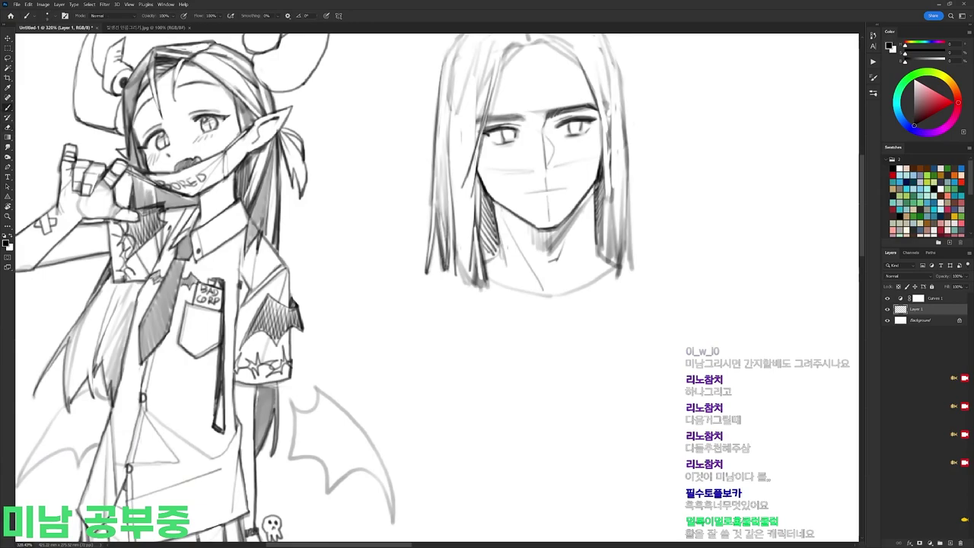
pyautogui.moveTo(450, 221); pyautogui.dragTo(443, 268)
pyautogui.moveTo(443, 260); pyautogui.dragTo(455, 276)
pyautogui.moveTo(457, 233)
pyautogui.mouseDown()
pyautogui.moveTo(461, 281)
pyautogui.moveTo(474, 286)
pyautogui.mouseUp()
pyautogui.moveTo(469, 269); pyautogui.dragTo(476, 286)
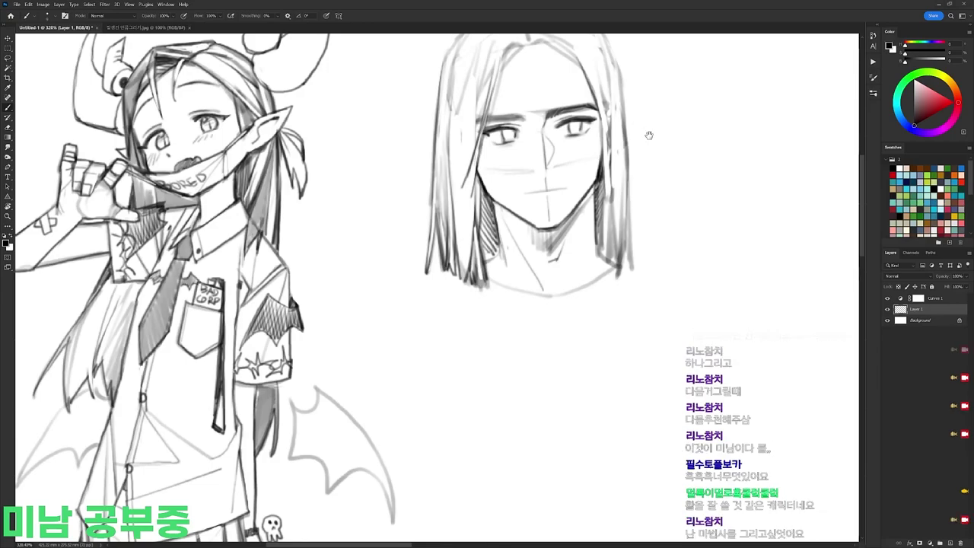
# Step: Erase rough strokes along the left-hand front strand and refine the hairline below the parting
pyautogui.scroll(3, 647, 137)
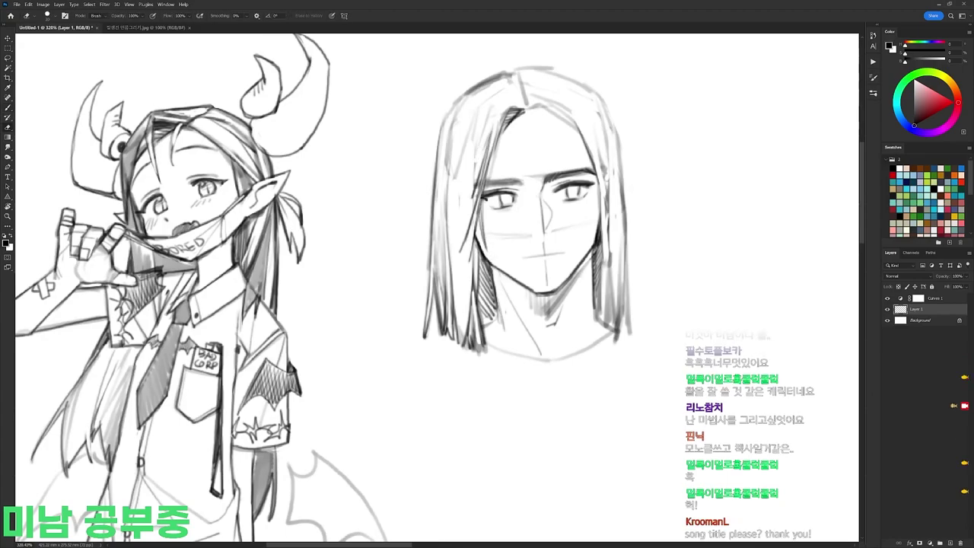
pyautogui.moveTo(474, 161); pyautogui.dragTo(471, 219)
pyautogui.press('r')
pyautogui.moveTo(500, 182)
pyautogui.mouseDown()
pyautogui.moveTo(415, 168)
pyautogui.moveTo(424, 161)
pyautogui.mouseUp()
pyautogui.moveTo(406, 176); pyautogui.dragTo(429, 157)
pyautogui.moveTo(418, 162)
pyautogui.mouseDown()
pyautogui.moveTo(440, 150)
pyautogui.moveTo(522, 187)
pyautogui.moveTo(498, 156)
pyautogui.moveTo(449, 145)
pyautogui.mouseUp()
pyautogui.press('r')
pyautogui.press('e')
pyautogui.press('r')
pyautogui.moveTo(398, 177); pyautogui.dragTo(418, 158)
pyautogui.press('b')
# Step: Darken the hairline arch under the centre parting and clean up the front hair strokes
pyautogui.press('r')
pyautogui.moveTo(586, 111)
pyautogui.mouseDown()
pyautogui.moveTo(678, 228)
pyautogui.moveTo(682, 250)
pyautogui.mouseUp()
pyautogui.moveTo(705, 216); pyautogui.dragTo(718, 233)
pyautogui.press('b')
pyautogui.moveTo(535, 113); pyautogui.dragTo(510, 133)
pyautogui.press('e')
pyautogui.press('b')
pyautogui.press('e')
pyautogui.moveTo(528, 99)
pyautogui.mouseDown()
pyautogui.moveTo(491, 129)
pyautogui.moveTo(464, 205)
pyautogui.mouseUp()
pyautogui.press('b')
# Step: Draw flowing strands from the crown down the left-hand hair section, erasing the rough lines around them
pyautogui.press('e')
pyautogui.press('b')
pyautogui.moveTo(474, 142); pyautogui.dragTo(467, 260)
pyautogui.press('e')
pyautogui.moveTo(460, 143); pyautogui.dragTo(457, 262)
pyautogui.press('b')
pyautogui.moveTo(487, 191); pyautogui.dragTo(485, 236)
# Step: Refine the crown outline left of the parting and the hair strands framing the forehead
pyautogui.moveTo(503, 137)
pyautogui.mouseDown()
pyautogui.moveTo(454, 184)
pyautogui.moveTo(494, 142)
pyautogui.moveTo(450, 210)
pyautogui.moveTo(336, 286)
pyautogui.mouseUp()
pyautogui.press('e')
pyautogui.press('b')
pyautogui.press('e')
pyautogui.press('b')
pyautogui.press('r')
pyautogui.moveTo(306, 183)
pyautogui.mouseDown()
pyautogui.moveTo(307, 215)
pyautogui.moveTo(300, 195)
pyautogui.mouseUp()
pyautogui.moveTo(306, 210); pyautogui.dragTo(310, 165)
pyautogui.press('r')
pyautogui.moveTo(627, 62); pyautogui.dragTo(609, 493)
pyautogui.press('b')
pyautogui.moveTo(570, 176)
pyautogui.mouseDown()
pyautogui.moveTo(589, 224)
pyautogui.moveTo(596, 300)
pyautogui.moveTo(583, 192)
pyautogui.mouseUp()
pyautogui.hotkey('ctrl', 'z')
pyautogui.press('e')
pyautogui.press('b')
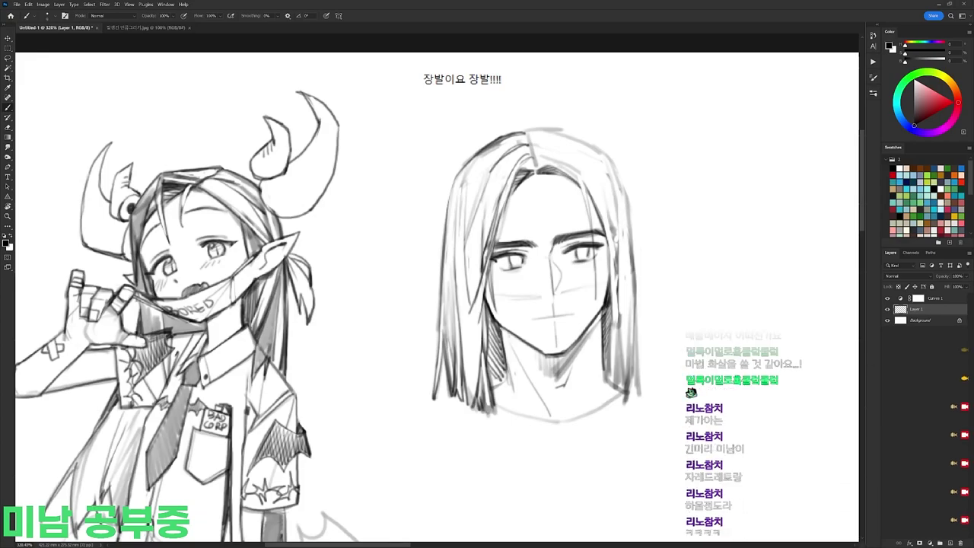
# Step: Clean up the rough strokes at the crown beside the centre parting of the long-haired head
pyautogui.moveTo(526, 198); pyautogui.dragTo(536, 172)
pyautogui.press('e')
pyautogui.moveTo(486, 137); pyautogui.dragTo(515, 115)
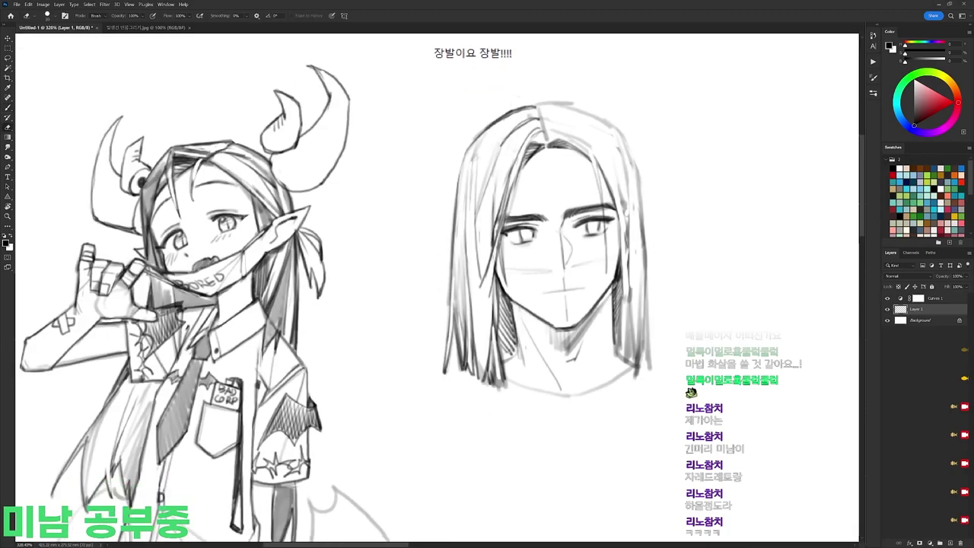
pyautogui.press('r')
pyautogui.moveTo(679, 144); pyautogui.dragTo(305, 124)
pyautogui.moveTo(259, 152); pyautogui.dragTo(421, 196)
pyautogui.press('b')
pyautogui.moveTo(399, 258); pyautogui.dragTo(396, 215)
pyautogui.press('e')
pyautogui.press('r')
pyautogui.moveTo(441, 166); pyautogui.dragTo(362, 192)
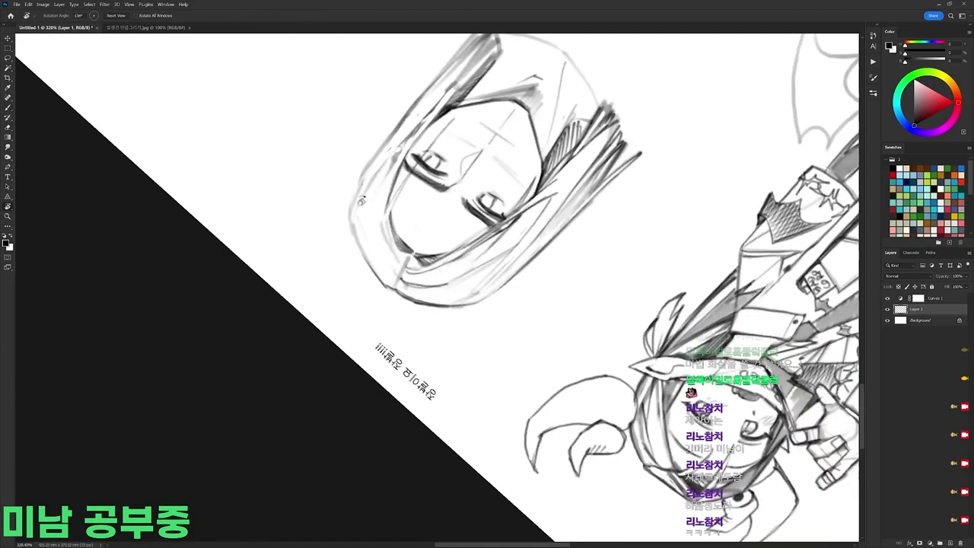
# Step: Redraw the outline of the right-hand hair from the crown down past the cheek, erasing the rough lines around it
pyautogui.moveTo(359, 255)
pyautogui.mouseDown()
pyautogui.moveTo(488, 152)
pyautogui.moveTo(628, 204)
pyautogui.moveTo(644, 256)
pyautogui.mouseUp()
pyautogui.moveTo(609, 259); pyautogui.dragTo(611, 211)
pyautogui.press('b')
pyautogui.moveTo(552, 143)
pyautogui.mouseDown()
pyautogui.moveTo(564, 324)
pyautogui.moveTo(559, 230)
pyautogui.moveTo(544, 329)
pyautogui.mouseUp()
pyautogui.press('e')
pyautogui.press('b')
pyautogui.press('e')
pyautogui.moveTo(546, 272); pyautogui.dragTo(529, 370)
pyautogui.press('b')
pyautogui.press('e')
pyautogui.press('b')
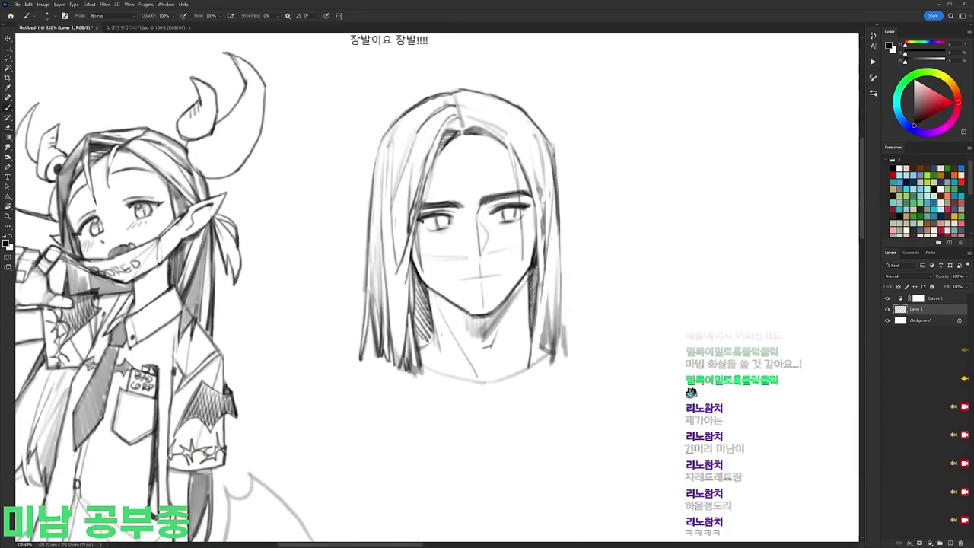
# Step: Darken the lower strands of the right-hand hair and clean up their ends at the shoulder
pyautogui.moveTo(544, 265)
pyautogui.mouseDown()
pyautogui.moveTo(539, 349)
pyautogui.moveTo(554, 351)
pyautogui.mouseUp()
pyautogui.press('e')
pyautogui.press('b')
pyautogui.moveTo(560, 260); pyautogui.dragTo(554, 354)
pyautogui.press('e')
pyautogui.press('r')
pyautogui.moveTo(591, 232)
pyautogui.mouseDown()
pyautogui.moveTo(574, 192)
pyautogui.moveTo(472, 122)
pyautogui.mouseUp()
pyautogui.press('Escape')
pyautogui.press('b')
pyautogui.press('r')
pyautogui.moveTo(494, 247)
pyautogui.mouseDown()
pyautogui.moveTo(489, 122)
pyautogui.moveTo(477, 120)
pyautogui.mouseUp()
pyautogui.press('b')
# Step: Define the irises, nose line and mouth of the male face, removing the construction guides across the lower face
pyautogui.moveTo(447, 267); pyautogui.dragTo(459, 251)
pyautogui.press('r')
pyautogui.moveTo(615, 257)
pyautogui.mouseDown()
pyautogui.moveTo(619, 301)
pyautogui.moveTo(597, 376)
pyautogui.mouseUp()
pyautogui.press('b')
pyautogui.press('r')
pyautogui.press('b')
pyautogui.moveTo(560, 221)
pyautogui.mouseDown()
pyautogui.moveTo(543, 195)
pyautogui.moveTo(608, 239)
pyautogui.mouseUp()
pyautogui.press('r')
pyautogui.press('b')
pyautogui.press('e')
pyautogui.press('b')
pyautogui.moveTo(481, 252); pyautogui.dragTo(479, 263)
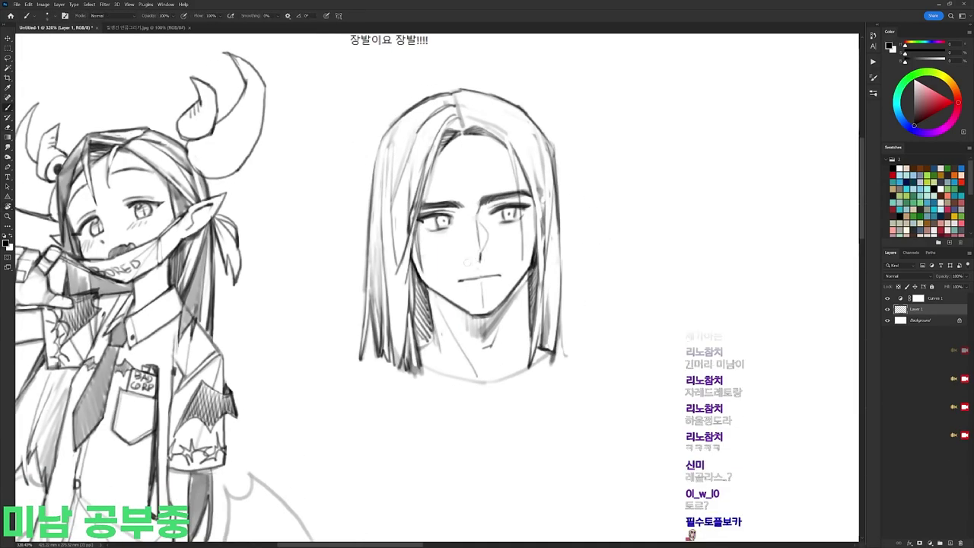
# Step: Redraw the mouth as a firm closed line and darken the tip of the nose
pyautogui.moveTo(523, 412); pyautogui.dragTo(576, 269)
pyautogui.press('r')
pyautogui.press('b')
pyautogui.press('r')
pyautogui.moveTo(454, 218); pyautogui.dragTo(594, 256)
pyautogui.press('b')
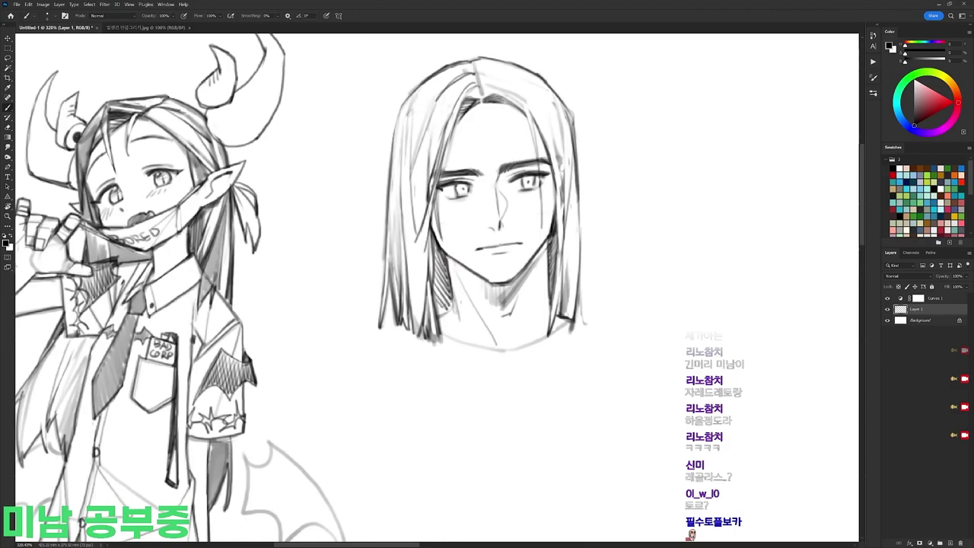
# Step: Refine the strand beside the right-hand eye and erase rough strokes along the outer hair edge
pyautogui.moveTo(548, 166); pyautogui.dragTo(557, 217)
pyautogui.press('e')
pyautogui.moveTo(571, 106); pyautogui.dragTo(577, 155)
pyautogui.press('b')
pyautogui.scroll(-5, 486, 154)
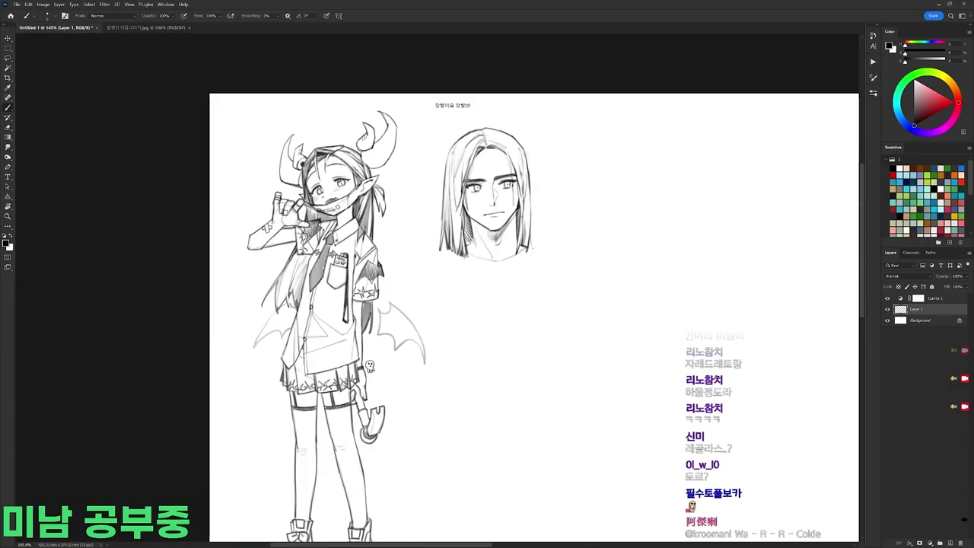
pyautogui.scroll(3, 502, 153)
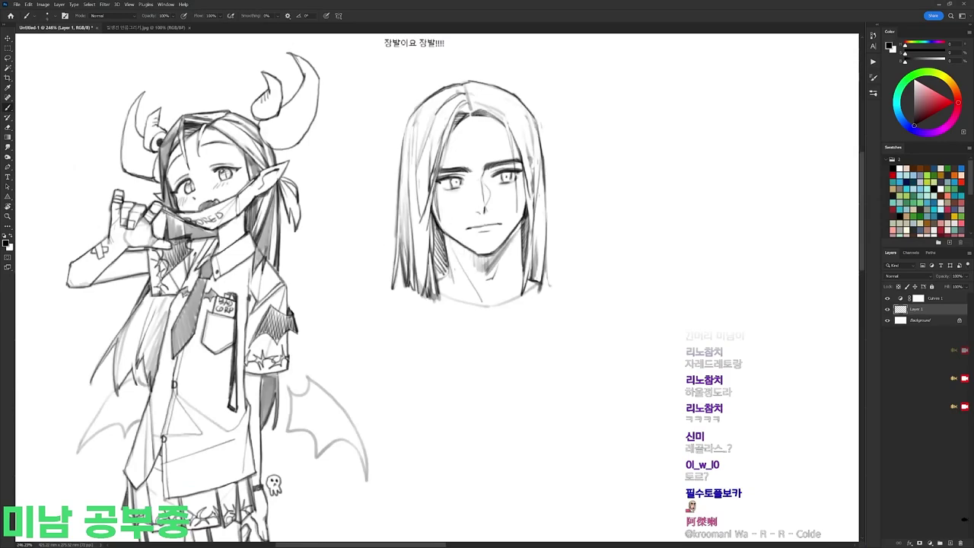
# Step: Tidy the right-hand hair tips and draw the curved neckline beneath the neck
pyautogui.moveTo(543, 256)
pyautogui.mouseDown()
pyautogui.moveTo(546, 283)
pyautogui.moveTo(537, 269)
pyautogui.moveTo(553, 276)
pyautogui.moveTo(549, 268)
pyautogui.mouseUp()
pyautogui.press('e')
pyautogui.press('b')
pyautogui.moveTo(504, 294); pyautogui.dragTo(549, 274)
pyautogui.press('r')
pyautogui.moveTo(647, 270)
pyautogui.mouseDown()
pyautogui.moveTo(646, 313)
pyautogui.moveTo(610, 408)
pyautogui.mouseUp()
pyautogui.moveTo(451, 289); pyautogui.dragTo(479, 326)
pyautogui.press('r')
pyautogui.press('Escape')
# Step: Strengthen the outer edge of the right-hand hair and erase stray lines around the neck
pyautogui.press('b')
pyautogui.moveTo(559, 225); pyautogui.dragTo(561, 270)
pyautogui.press('e')
pyautogui.moveTo(446, 280); pyautogui.dragTo(440, 290)
pyautogui.moveTo(487, 236); pyautogui.dragTo(470, 287)
# Step: Lasso the upper right-hand part of the hair, adjust its position and deselect
pyautogui.press('l')
pyautogui.moveTo(579, 179)
pyautogui.mouseDown()
pyautogui.moveTo(410, 123)
pyautogui.moveTo(526, 121)
pyautogui.mouseUp()
pyautogui.moveTo(531, 206)
pyautogui.mouseDown()
pyautogui.moveTo(516, 195)
pyautogui.moveTo(547, 186)
pyautogui.mouseUp()
pyautogui.hotkey('ctrl', 'd')
# Step: Shade the crown and left-hand hair in grey with a larger brush, leaving light highlights near the top
pyautogui.press('b')
pyautogui.rightClick(513, 143)
pyautogui.click(548, 214)
pyautogui.moveTo(414, 146)
pyautogui.mouseDown()
pyautogui.moveTo(414, 278)
pyautogui.moveTo(431, 236)
pyautogui.moveTo(440, 285)
pyautogui.mouseUp()
pyautogui.moveTo(446, 251)
pyautogui.mouseDown()
pyautogui.moveTo(447, 295)
pyautogui.moveTo(427, 311)
pyautogui.mouseUp()
pyautogui.moveTo(423, 268); pyautogui.dragTo(413, 304)
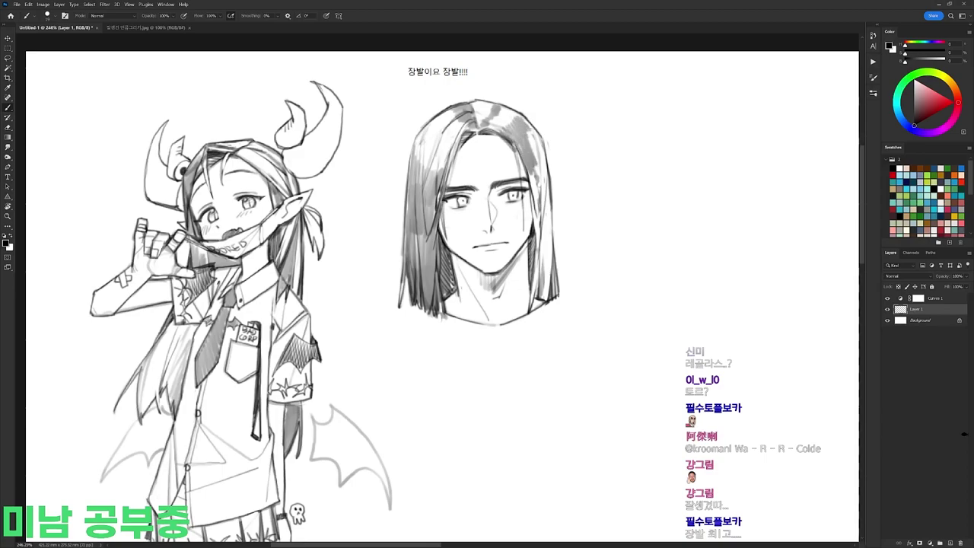
# Step: Fill the right-hand hair length with grey shading down to the shoulder
pyautogui.moveTo(543, 152); pyautogui.dragTo(547, 194)
pyautogui.moveTo(539, 161)
pyautogui.mouseDown()
pyautogui.moveTo(536, 297)
pyautogui.moveTo(545, 303)
pyautogui.mouseUp()
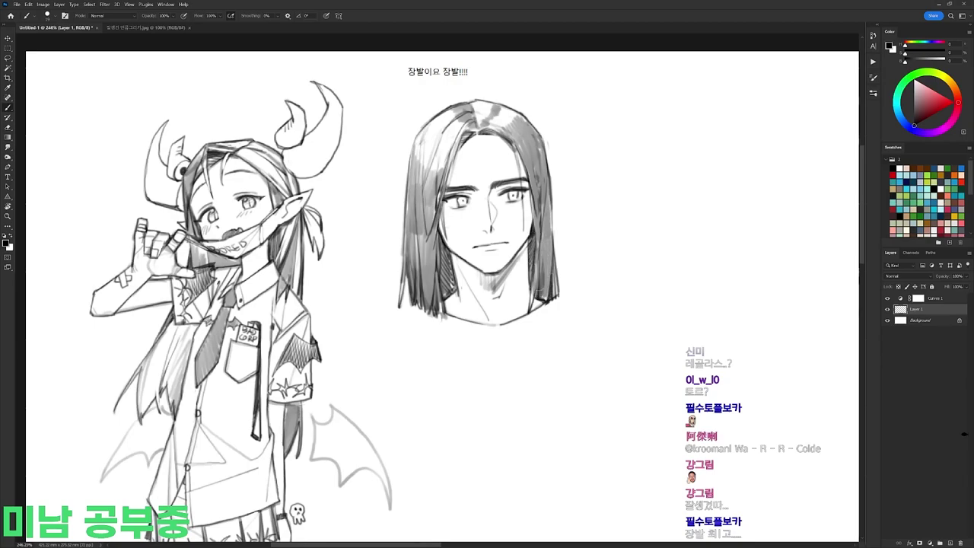
pyautogui.moveTo(549, 195); pyautogui.dragTo(552, 244)
# Step: Add short grey shading strokes around the highlight of the left-hand hair
pyautogui.press('r')
pyautogui.moveTo(579, 152)
pyautogui.mouseDown()
pyautogui.moveTo(467, 83)
pyautogui.moveTo(447, 81)
pyautogui.mouseUp()
pyautogui.moveTo(487, 95); pyautogui.dragTo(499, 95)
pyautogui.moveTo(433, 238); pyautogui.dragTo(448, 220)
pyautogui.moveTo(439, 227); pyautogui.dragTo(450, 216)
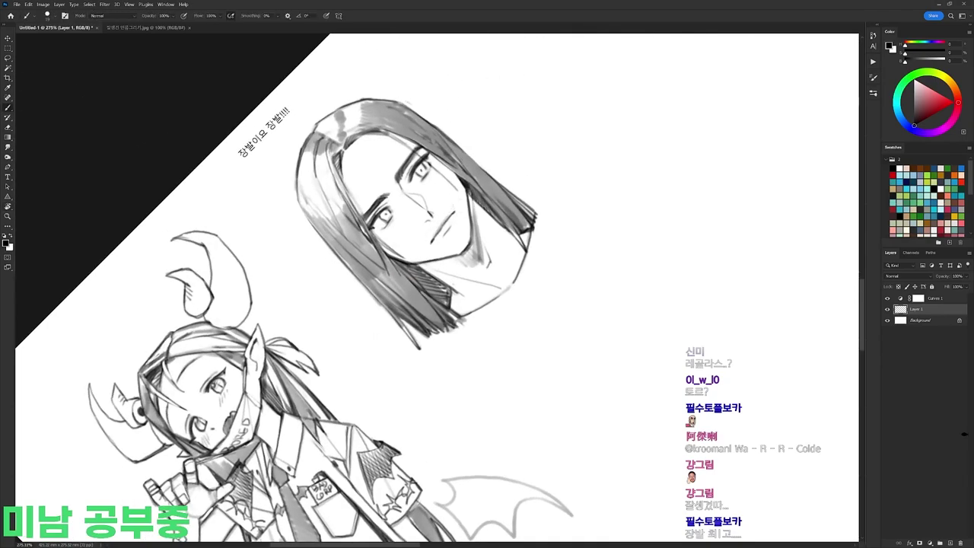
pyautogui.moveTo(376, 212); pyautogui.dragTo(391, 199)
pyautogui.press('r')
pyautogui.moveTo(567, 217); pyautogui.dragTo(580, 248)
pyautogui.moveTo(396, 221); pyautogui.dragTo(403, 217)
pyautogui.moveTo(397, 220); pyautogui.dragTo(407, 214)
pyautogui.press('r')
# Step: Deepen the shading in the hair lengths and beside the neck, erasing the excess tone
pyautogui.moveTo(525, 153); pyautogui.dragTo(583, 220)
pyautogui.moveTo(527, 188); pyautogui.dragTo(534, 237)
pyautogui.moveTo(425, 222); pyautogui.dragTo(435, 258)
pyautogui.moveTo(530, 241)
pyautogui.mouseDown()
pyautogui.moveTo(507, 267)
pyautogui.moveTo(527, 279)
pyautogui.mouseUp()
pyautogui.hotkey('ctrl', 'z')
pyautogui.moveTo(455, 265); pyautogui.dragTo(486, 298)
pyautogui.press('e')
pyautogui.press('b')
pyautogui.press('e')
pyautogui.moveTo(528, 262); pyautogui.dragTo(487, 315)
pyautogui.press('b')
pyautogui.moveTo(436, 303); pyautogui.dragTo(429, 323)
pyautogui.moveTo(596, 222); pyautogui.dragTo(456, 114)
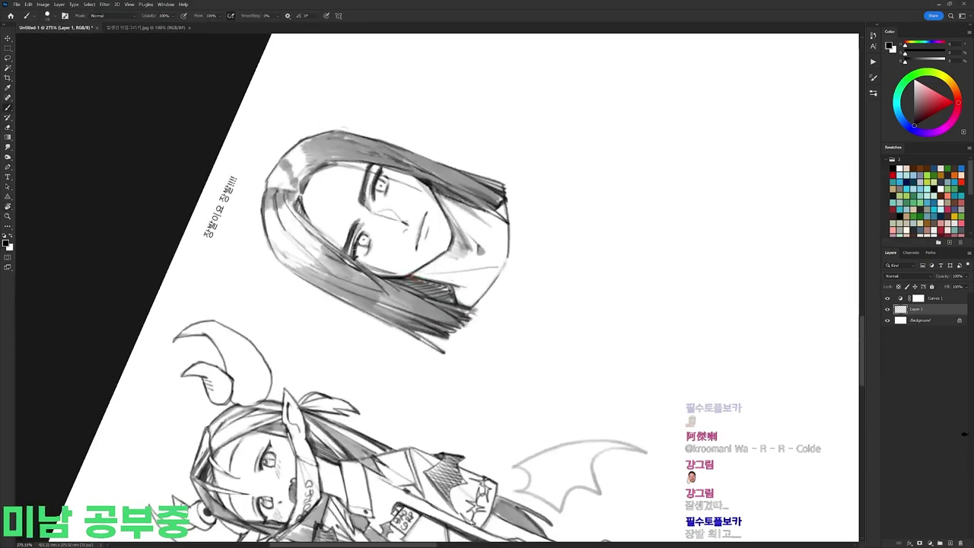
# Step: Straighten the canvas view and switch back to the thin brush for final touch-ups on the head
pyautogui.press('Escape')
pyautogui.rightClick(640, 125)
pyautogui.doubleClick(638, 197)
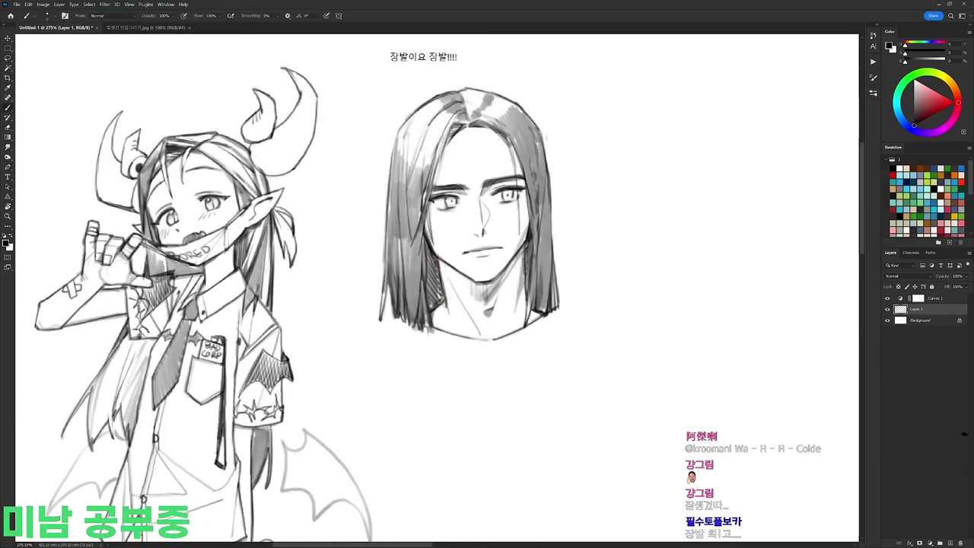
pyautogui.press('e')
pyautogui.moveTo(500, 46); pyautogui.dragTo(491, 46)
pyautogui.press('b')
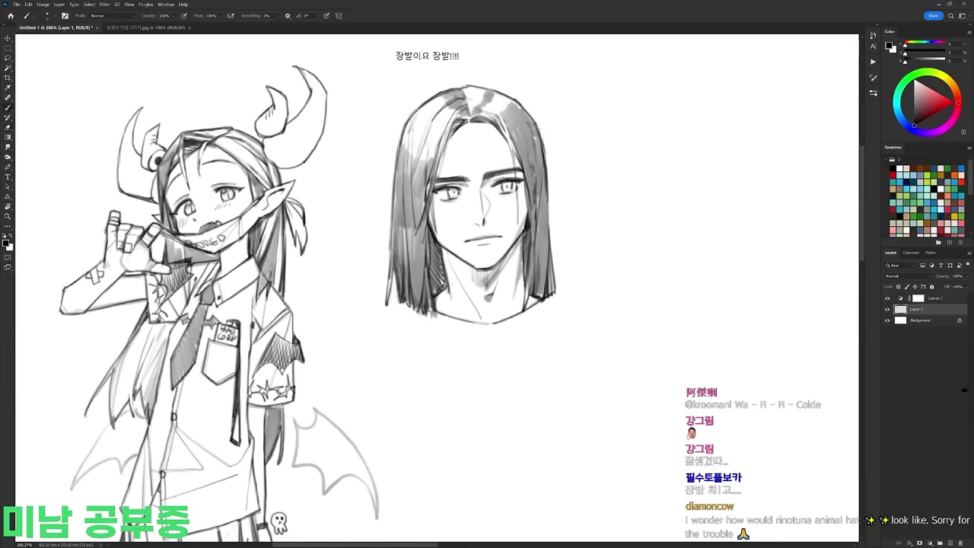
pyautogui.press('r')
pyautogui.moveTo(598, 209); pyautogui.dragTo(649, 219)
pyautogui.press('Escape')
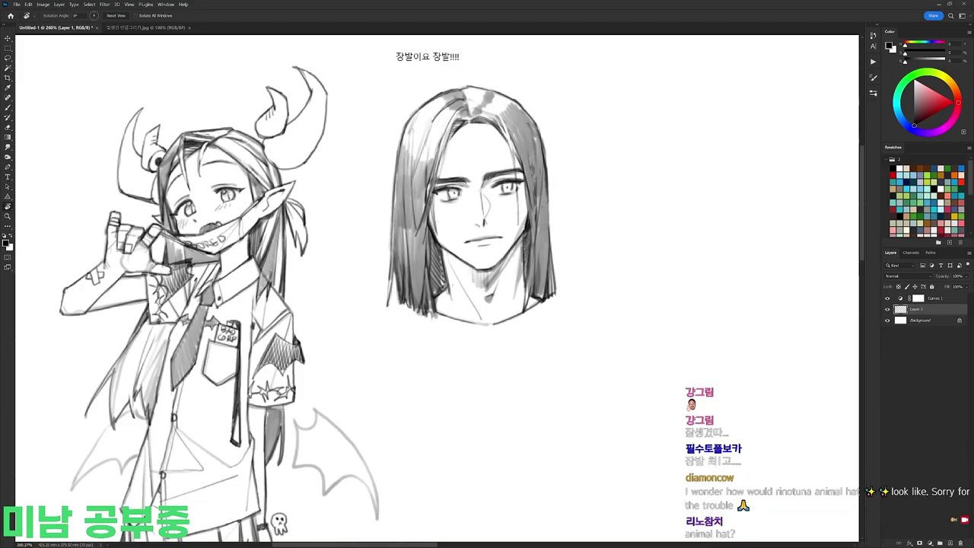
pyautogui.scroll(-1, 565, 212)
pyautogui.scroll(-1, 566, 211)
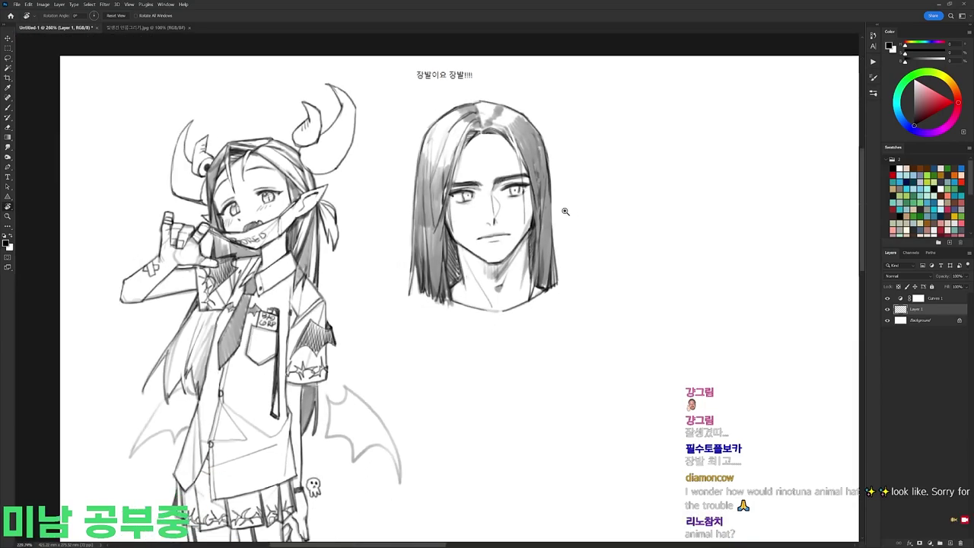
# Step: Capture the chat request "animal hat" with the Snipping Tool, paste it above the empty area beside the male head, and merge it into Layer 1
pyautogui.press('l')
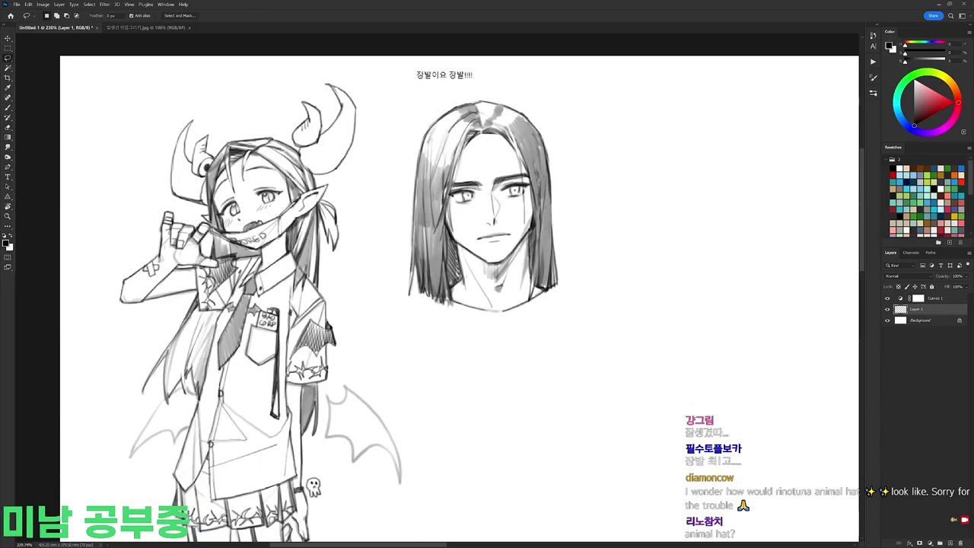
pyautogui.hotkey('alt', 'Tab')
pyautogui.hotkey('ctrl', 'n')
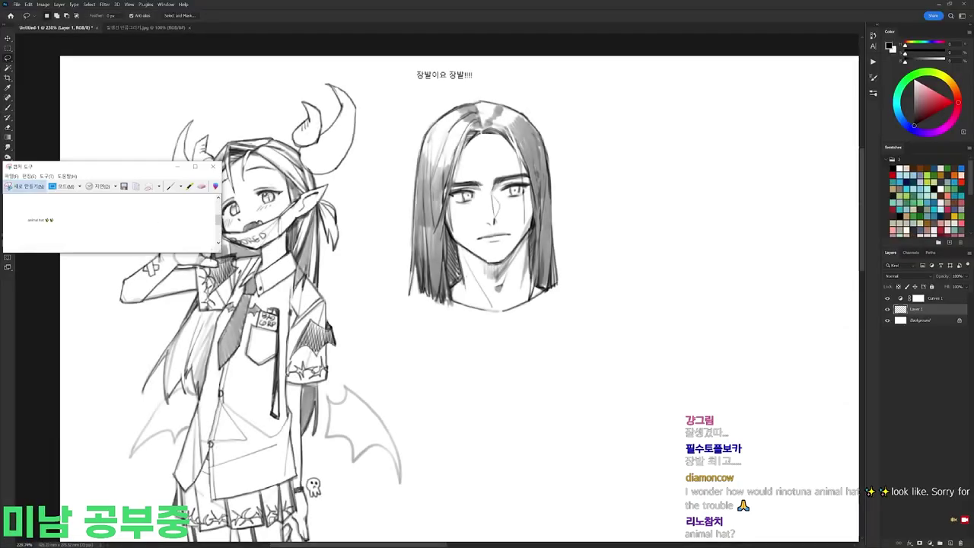
pyautogui.click(628, 252)
pyautogui.hotkey('ctrl', 'v')
pyautogui.moveTo(542, 473); pyautogui.dragTo(704, 259)
pyautogui.moveTo(758, 314); pyautogui.dragTo(749, 306)
pyautogui.hotkey('ctrl', 'e')
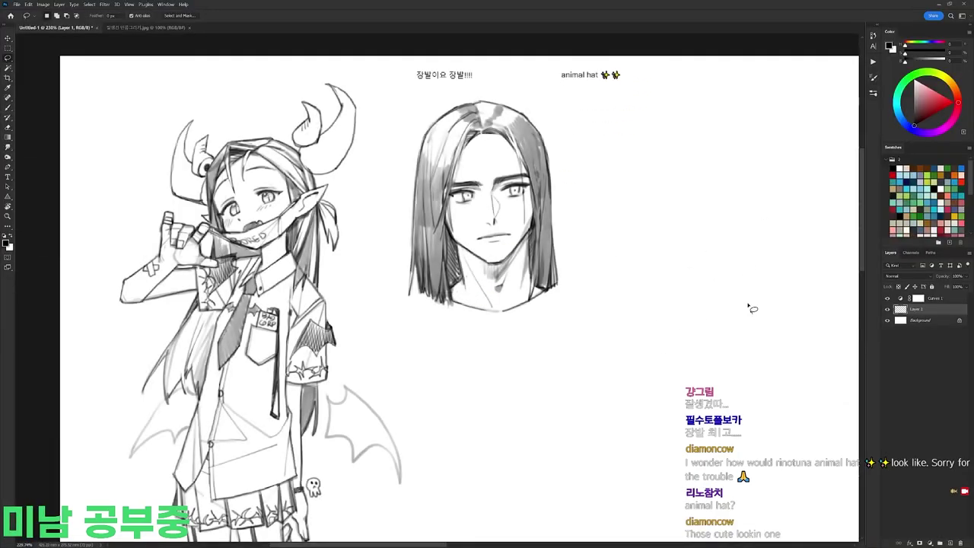
# Step: Select the larger sketching brush for the empty area beside the long-haired head
pyautogui.moveTo(640, 171); pyautogui.dragTo(526, 161)
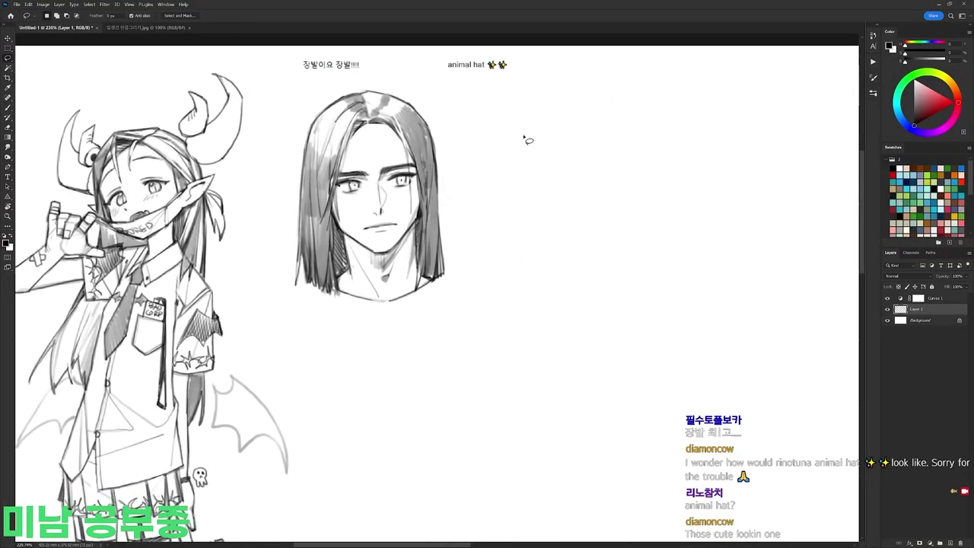
pyautogui.press('b')
pyautogui.rightClick(567, 105)
pyautogui.click(602, 171)
pyautogui.press('Return')
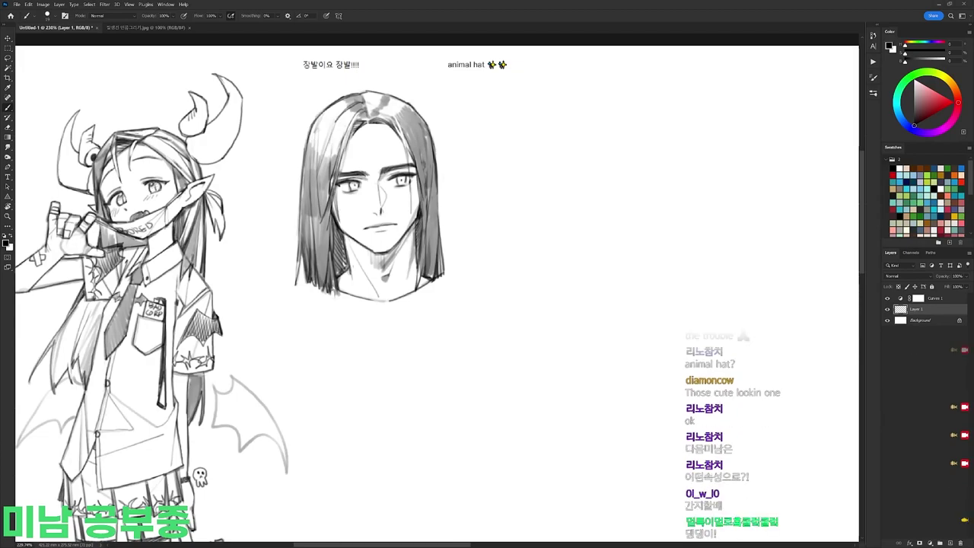
# Step: Capture the chat request "간지할배" with the Snipping Tool, paste it beside "animal hat", trim off the sender's name, and merge it down
pyautogui.hotkey('alt', 'Tab')
pyautogui.click(25, 186)
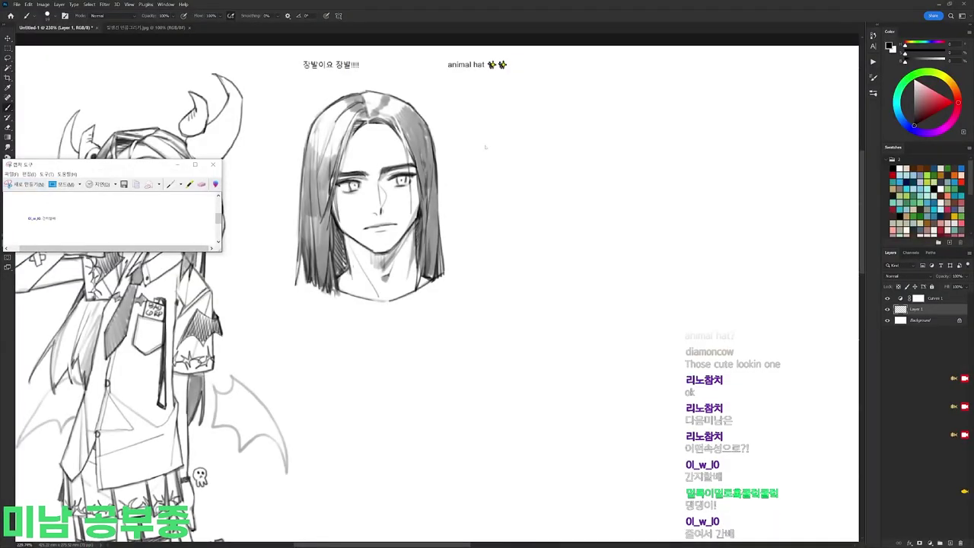
pyautogui.click(562, 138)
pyautogui.hotkey('ctrl', 'v')
pyautogui.press('l')
pyautogui.moveTo(533, 78)
pyautogui.mouseDown()
pyautogui.moveTo(515, 69)
pyautogui.moveTo(534, 81)
pyautogui.mouseUp()
pyautogui.hotkey('ctrl', 'x')
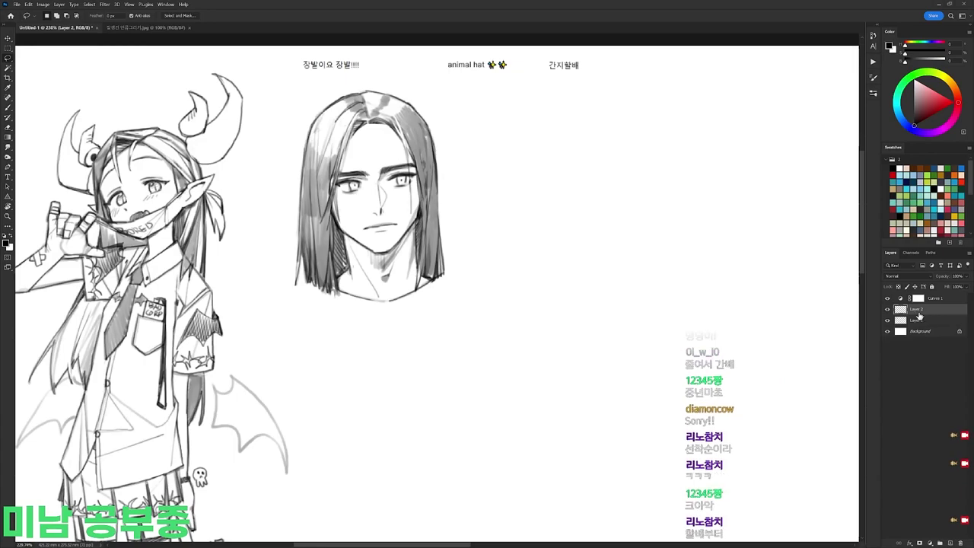
pyautogui.hotkey('ctrl', 'e')
# Step: Block in a boxy three-quarter head with top edge, face plane and jaw below the "간지할배" caption
pyautogui.moveTo(650, 272); pyautogui.dragTo(607, 284)
pyautogui.press('b')
pyautogui.rightClick(552, 168)
pyautogui.click(547, 120)
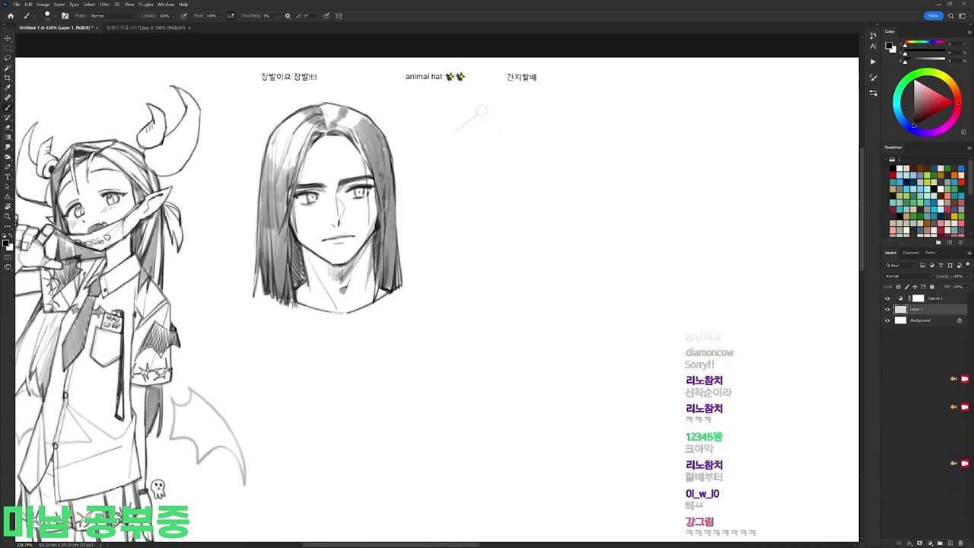
pyautogui.moveTo(448, 129)
pyautogui.mouseDown()
pyautogui.moveTo(534, 98)
pyautogui.moveTo(463, 205)
pyautogui.moveTo(493, 153)
pyautogui.moveTo(509, 232)
pyautogui.mouseUp()
pyautogui.moveTo(456, 189); pyautogui.dragTo(470, 242)
pyautogui.moveTo(472, 245)
pyautogui.mouseDown()
pyautogui.moveTo(484, 251)
pyautogui.moveTo(543, 206)
pyautogui.mouseUp()
# Step: Lasso part of the new head construction, reposition it and deselect
pyautogui.press('l')
pyautogui.moveTo(518, 97)
pyautogui.mouseDown()
pyautogui.moveTo(435, 247)
pyautogui.moveTo(525, 99)
pyautogui.mouseUp()
pyautogui.moveTo(529, 149)
pyautogui.mouseDown()
pyautogui.moveTo(531, 189)
pyautogui.moveTo(528, 176)
pyautogui.mouseUp()
pyautogui.hotkey('ctrl', 'd')
# Step: Sketch the ear, the back of the skull and the first neck lines on the boxy head
pyautogui.press('b')
pyautogui.moveTo(547, 225); pyautogui.dragTo(542, 247)
pyautogui.moveTo(548, 196)
pyautogui.mouseDown()
pyautogui.moveTo(568, 206)
pyautogui.moveTo(543, 226)
pyautogui.mouseUp()
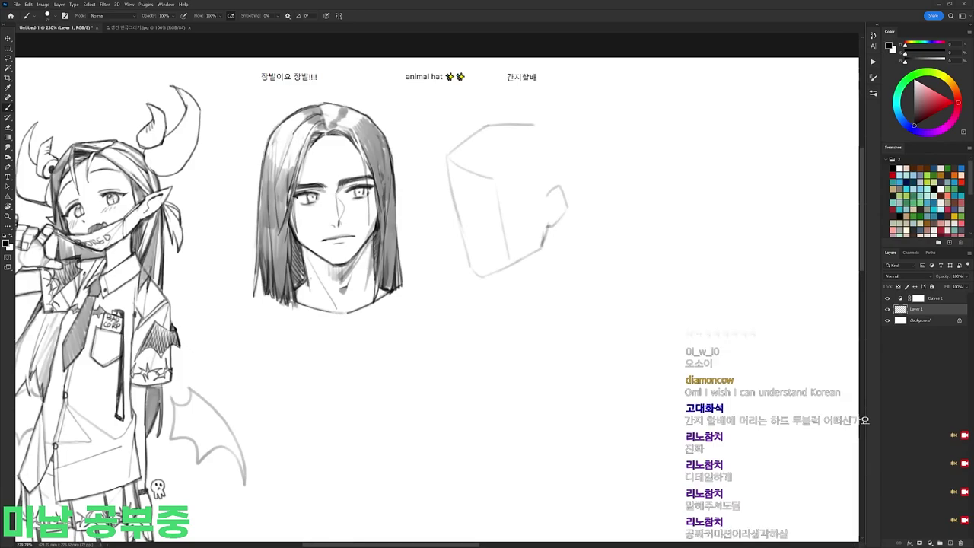
pyautogui.moveTo(553, 167); pyautogui.dragTo(567, 162)
pyautogui.moveTo(550, 119)
pyautogui.mouseDown()
pyautogui.moveTo(582, 126)
pyautogui.moveTo(524, 266)
pyautogui.moveTo(592, 227)
pyautogui.mouseUp()
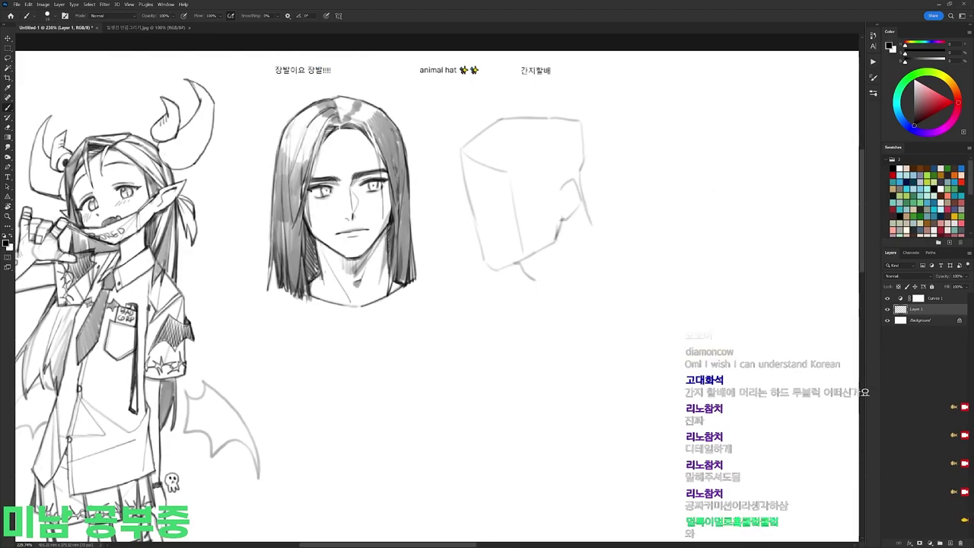
# Step: Close off the neck base of the grandfather head and rough in the brow, eye, nose profile and moustache
pyautogui.moveTo(592, 227)
pyautogui.mouseDown()
pyautogui.moveTo(605, 242)
pyautogui.moveTo(529, 298)
pyautogui.mouseUp()
pyautogui.moveTo(524, 272); pyautogui.dragTo(523, 295)
pyautogui.moveTo(463, 150)
pyautogui.mouseDown()
pyautogui.moveTo(466, 189)
pyautogui.moveTo(519, 201)
pyautogui.moveTo(472, 230)
pyautogui.moveTo(486, 239)
pyautogui.mouseUp()
pyautogui.moveTo(465, 162)
pyautogui.mouseDown()
pyautogui.moveTo(459, 187)
pyautogui.moveTo(511, 214)
pyautogui.moveTo(494, 204)
pyautogui.mouseUp()
pyautogui.press('e')
pyautogui.press('b')
pyautogui.moveTo(472, 239); pyautogui.dragTo(515, 245)
pyautogui.moveTo(496, 212)
pyautogui.mouseDown()
pyautogui.moveTo(509, 216)
pyautogui.moveTo(472, 209)
pyautogui.mouseUp()
pyautogui.moveTo(483, 242)
pyautogui.mouseDown()
pyautogui.moveTo(523, 257)
pyautogui.moveTo(485, 254)
pyautogui.moveTo(495, 257)
pyautogui.mouseUp()
pyautogui.press('e')
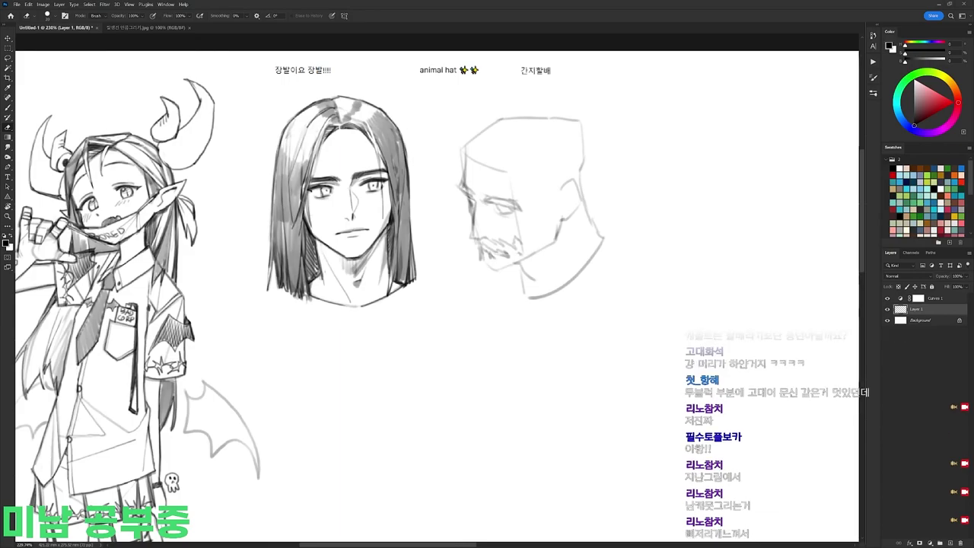
# Step: Clean up the construction lines and sketch the inner ear, the sideburn and the jagged beard outline along the cheek and chin
pyautogui.moveTo(566, 199)
pyautogui.mouseDown()
pyautogui.moveTo(512, 193)
pyautogui.moveTo(507, 204)
pyautogui.moveTo(520, 180)
pyautogui.mouseUp()
pyautogui.press('b')
pyautogui.moveTo(522, 196); pyautogui.dragTo(513, 209)
pyautogui.moveTo(489, 159)
pyautogui.mouseDown()
pyautogui.moveTo(510, 144)
pyautogui.moveTo(479, 168)
pyautogui.moveTo(466, 165)
pyautogui.moveTo(475, 186)
pyautogui.mouseUp()
pyautogui.moveTo(475, 187)
pyautogui.mouseDown()
pyautogui.moveTo(489, 186)
pyautogui.moveTo(493, 210)
pyautogui.mouseUp()
pyautogui.moveTo(505, 178); pyautogui.dragTo(493, 212)
pyautogui.moveTo(466, 256)
pyautogui.mouseDown()
pyautogui.moveTo(480, 276)
pyautogui.moveTo(474, 231)
pyautogui.moveTo(490, 227)
pyautogui.mouseUp()
pyautogui.moveTo(490, 227); pyautogui.dragTo(496, 203)
pyautogui.moveTo(505, 197); pyautogui.dragTo(499, 227)
pyautogui.moveTo(425, 253)
pyautogui.mouseDown()
pyautogui.moveTo(436, 265)
pyautogui.moveTo(475, 263)
pyautogui.moveTo(479, 284)
pyautogui.mouseUp()
# Step: Rough in the swept-back hair with the front tuft, hairline, spiky crown and back of the head
pyautogui.moveTo(529, 149); pyautogui.dragTo(530, 185)
pyautogui.moveTo(431, 111)
pyautogui.mouseDown()
pyautogui.moveTo(412, 152)
pyautogui.moveTo(426, 162)
pyautogui.moveTo(479, 161)
pyautogui.mouseUp()
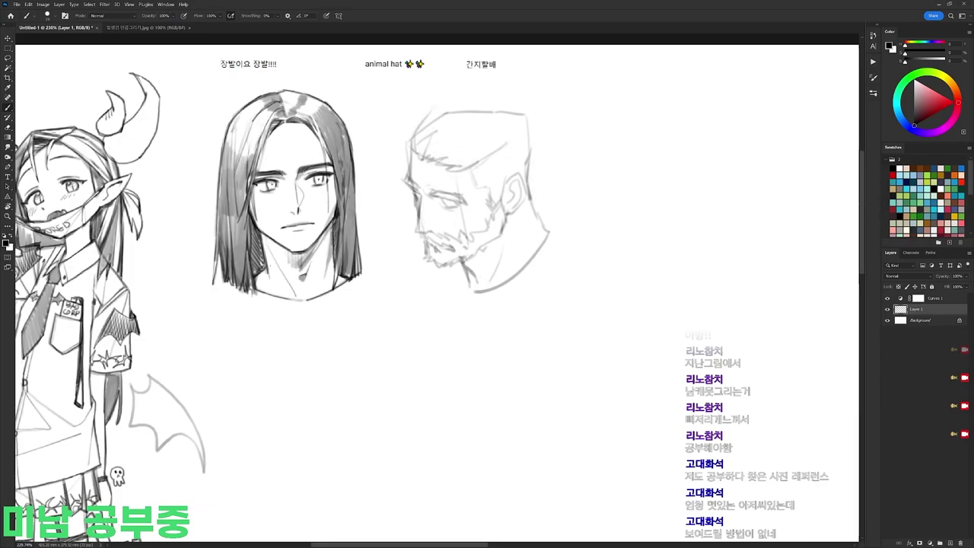
pyautogui.moveTo(434, 202); pyautogui.dragTo(451, 211)
pyautogui.moveTo(399, 125); pyautogui.dragTo(408, 153)
pyautogui.moveTo(422, 118)
pyautogui.mouseDown()
pyautogui.moveTo(442, 99)
pyautogui.moveTo(512, 110)
pyautogui.mouseUp()
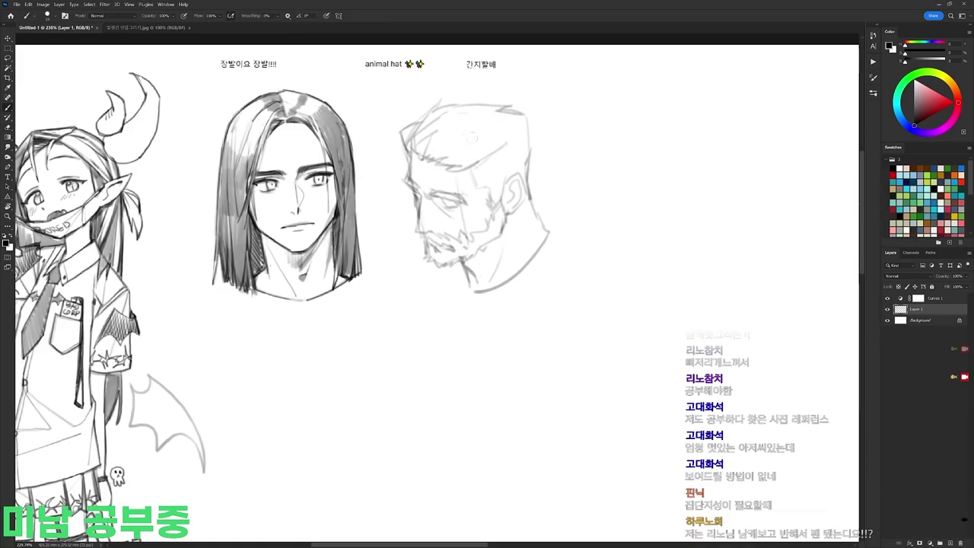
pyautogui.moveTo(475, 169); pyautogui.dragTo(505, 169)
pyautogui.moveTo(518, 110)
pyautogui.mouseDown()
pyautogui.moveTo(532, 116)
pyautogui.moveTo(533, 173)
pyautogui.mouseUp()
pyautogui.moveTo(534, 130); pyautogui.dragTo(542, 162)
pyautogui.moveTo(535, 151); pyautogui.dragTo(524, 200)
pyautogui.moveTo(471, 175)
pyautogui.mouseDown()
pyautogui.moveTo(493, 191)
pyautogui.moveTo(493, 158)
pyautogui.mouseUp()
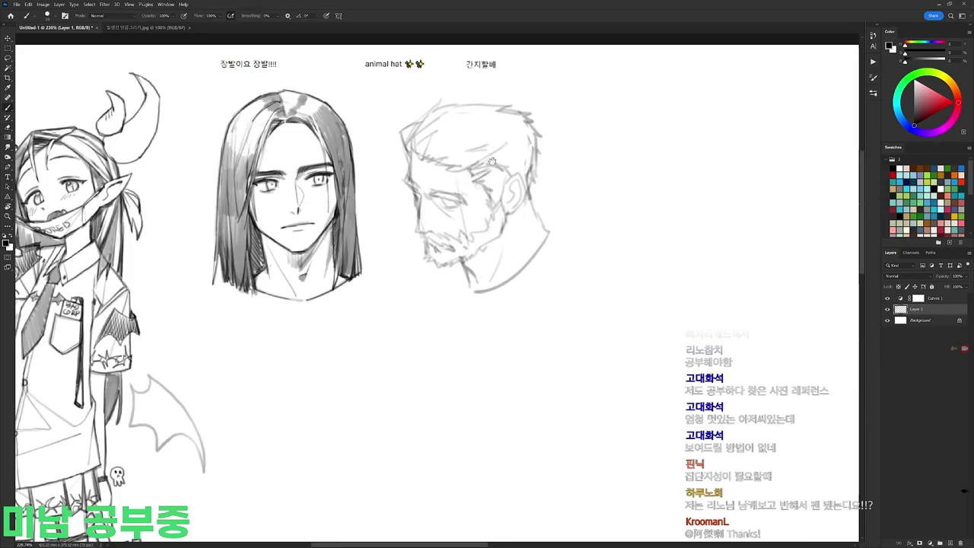
pyautogui.moveTo(487, 228); pyautogui.dragTo(557, 171)
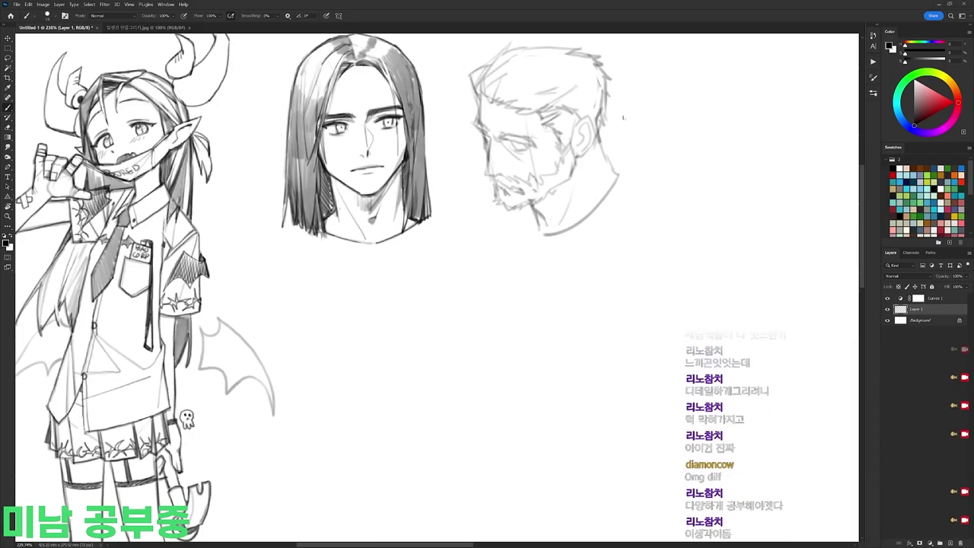
# Step: Choose a finer brush and ink the forehead and brow ridge profile in darker line
pyautogui.moveTo(623, 115); pyautogui.dragTo(609, 143)
pyautogui.press('e')
pyautogui.press('b')
pyautogui.rightClick(597, 95)
pyautogui.doubleClick(663, 164)
pyautogui.moveTo(533, 152); pyautogui.dragTo(550, 152)
pyautogui.moveTo(533, 152); pyautogui.dragTo(538, 183)
pyautogui.moveTo(458, 160); pyautogui.dragTo(465, 177)
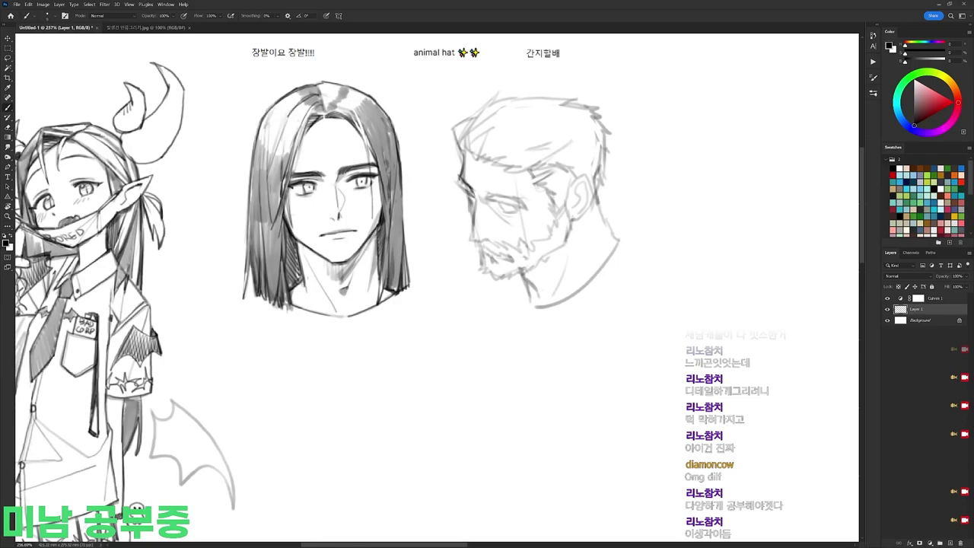
pyautogui.hotkey('ctrl', 'z')
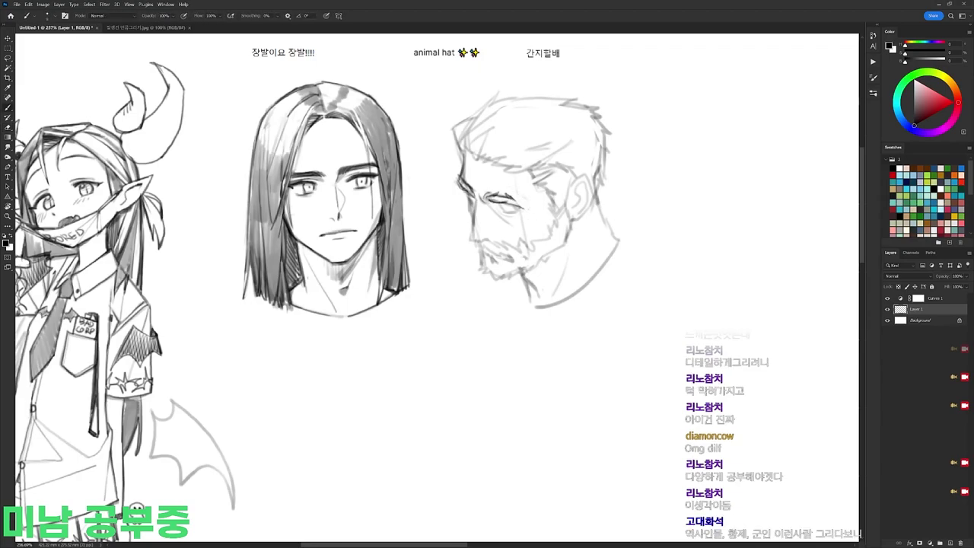
# Step: Ink the visible eye with its lids and draw the nose profile line below the brow
pyautogui.press('e')
pyautogui.press('b')
pyautogui.moveTo(497, 203); pyautogui.dragTo(517, 209)
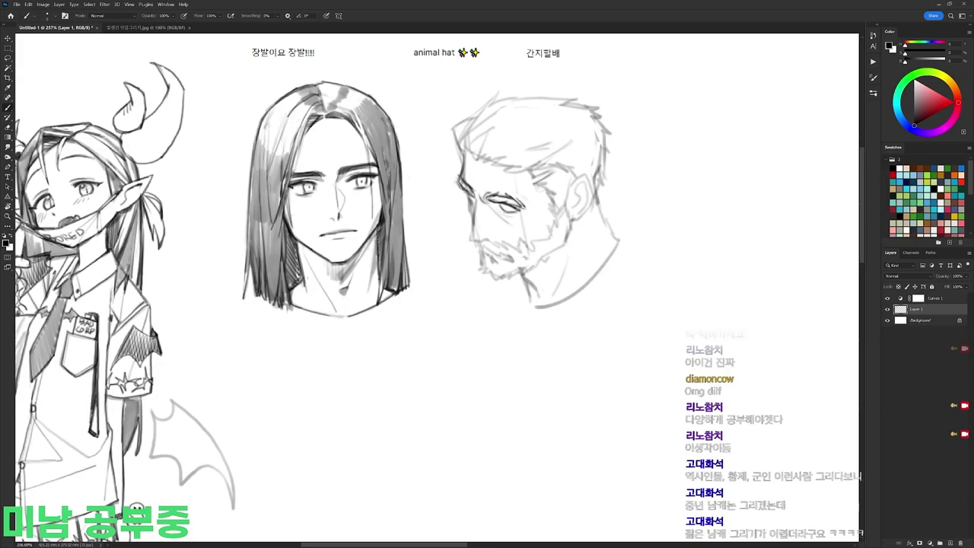
pyautogui.hotkey('ctrl', 'z')
pyautogui.moveTo(477, 200); pyautogui.dragTo(473, 229)
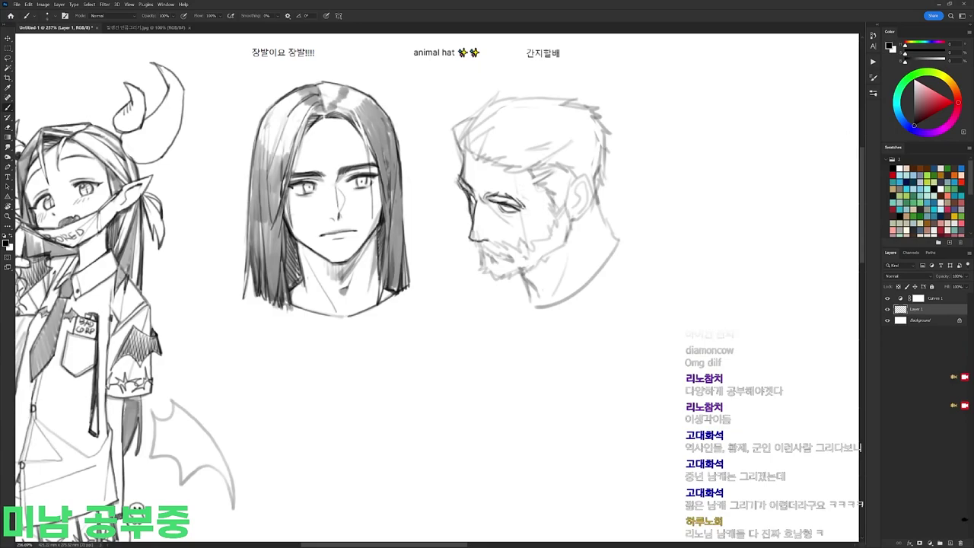
# Step: Ink the moustache line under the nose and the jagged beard edge running across the cheek
pyautogui.press('r')
pyautogui.moveTo(502, 204); pyautogui.dragTo(548, 274)
pyautogui.press('r')
pyautogui.press('Escape')
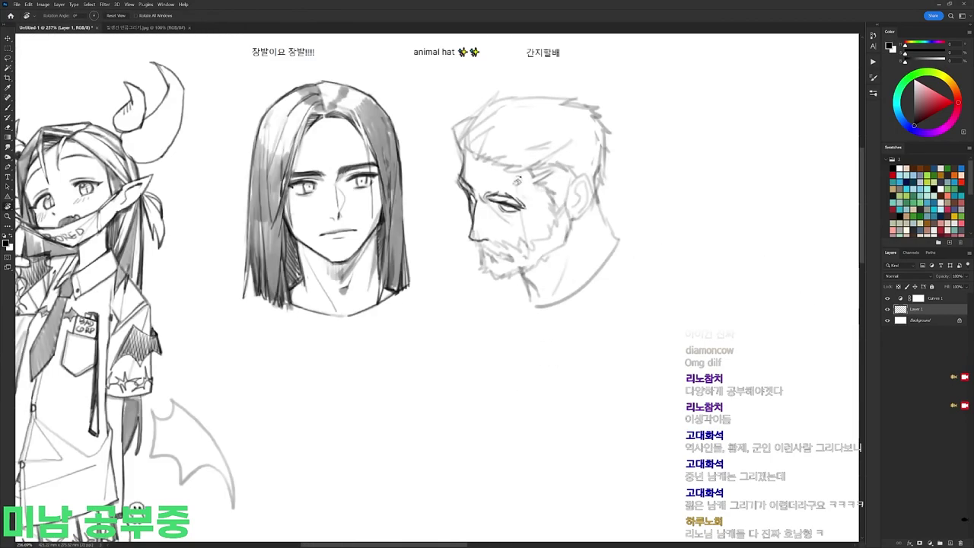
pyautogui.press('e')
pyautogui.press('b')
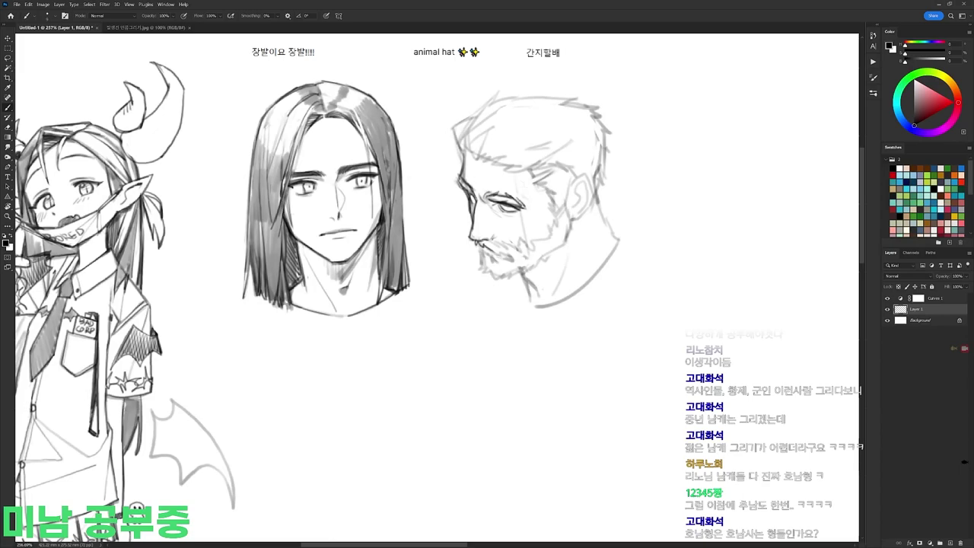
pyautogui.moveTo(515, 190)
pyautogui.mouseDown()
pyautogui.moveTo(531, 206)
pyautogui.moveTo(500, 181)
pyautogui.mouseUp()
pyautogui.moveTo(554, 210); pyautogui.dragTo(545, 232)
pyautogui.moveTo(549, 228); pyautogui.dragTo(541, 239)
pyautogui.moveTo(543, 237)
pyautogui.mouseDown()
pyautogui.moveTo(526, 248)
pyautogui.moveTo(488, 245)
pyautogui.mouseUp()
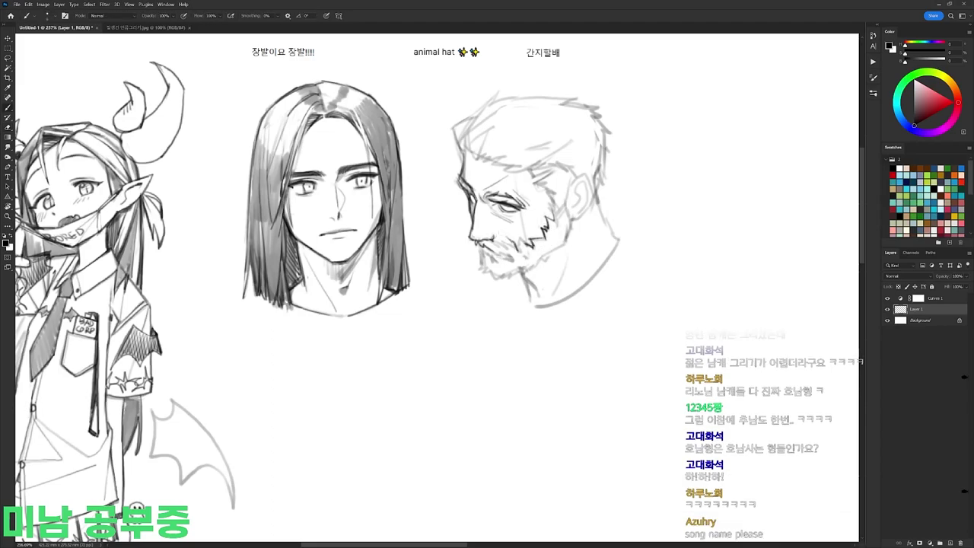
pyautogui.press('e')
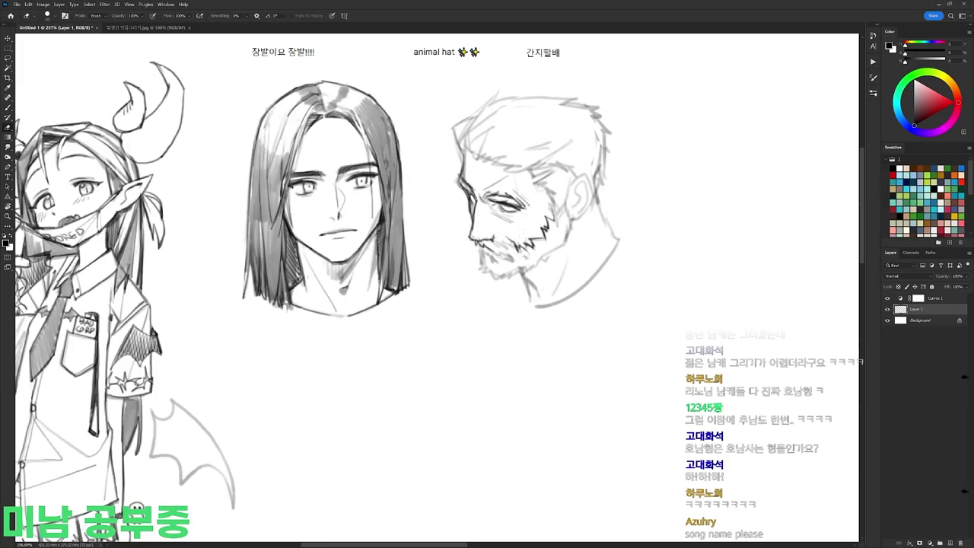
# Step: Darken the eyebrow and iris, add creases under the eye, and erase stray lines around it
pyautogui.press('b')
pyautogui.rightClick(545, 150)
pyautogui.click(583, 221)
pyautogui.moveTo(487, 200); pyautogui.dragTo(496, 204)
pyautogui.moveTo(537, 175)
pyautogui.mouseDown()
pyautogui.moveTo(498, 174)
pyautogui.moveTo(509, 226)
pyautogui.mouseUp()
pyautogui.scroll(4, 498, 174)
pyautogui.press('e')
pyautogui.moveTo(437, 232); pyautogui.dragTo(424, 239)
# Step: Change the brush preset and draw fine wrinkle lines across the forehead
pyautogui.press('b')
pyautogui.rightClick(448, 187)
pyautogui.click(517, 257)
pyautogui.press('Escape')
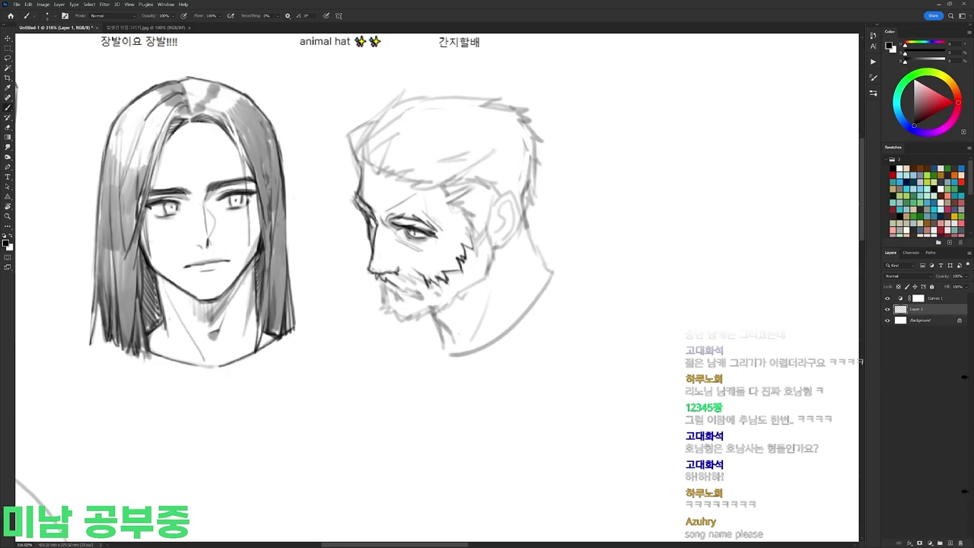
pyautogui.press('e')
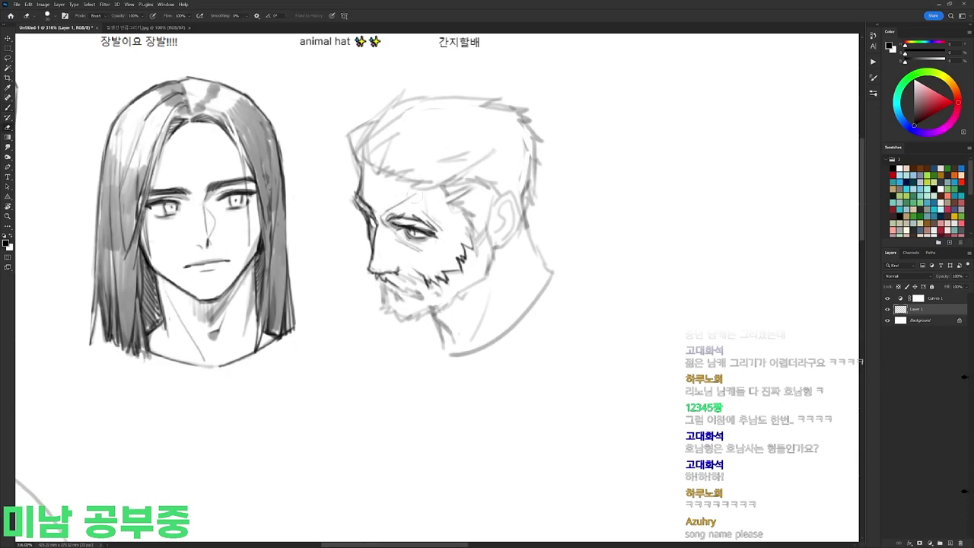
pyautogui.press('b')
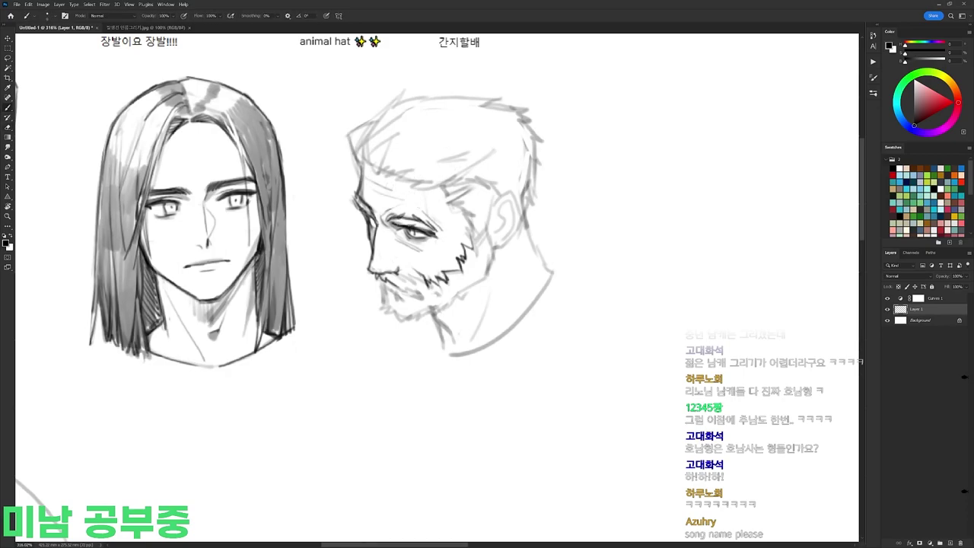
# Step: Undo a stray stroke and, on a rotated canvas, ink the moustache, mouth and front edge of the chin beard
pyautogui.moveTo(576, 229); pyautogui.dragTo(536, 357)
pyautogui.hotkey('ctrl', 'z')
pyautogui.press('r')
pyautogui.moveTo(472, 320); pyautogui.dragTo(435, 336)
pyautogui.moveTo(414, 253); pyautogui.dragTo(421, 271)
pyautogui.moveTo(416, 263)
pyautogui.mouseDown()
pyautogui.moveTo(422, 278)
pyautogui.moveTo(432, 271)
pyautogui.mouseUp()
pyautogui.press('r')
pyautogui.moveTo(430, 339); pyautogui.dragTo(468, 327)
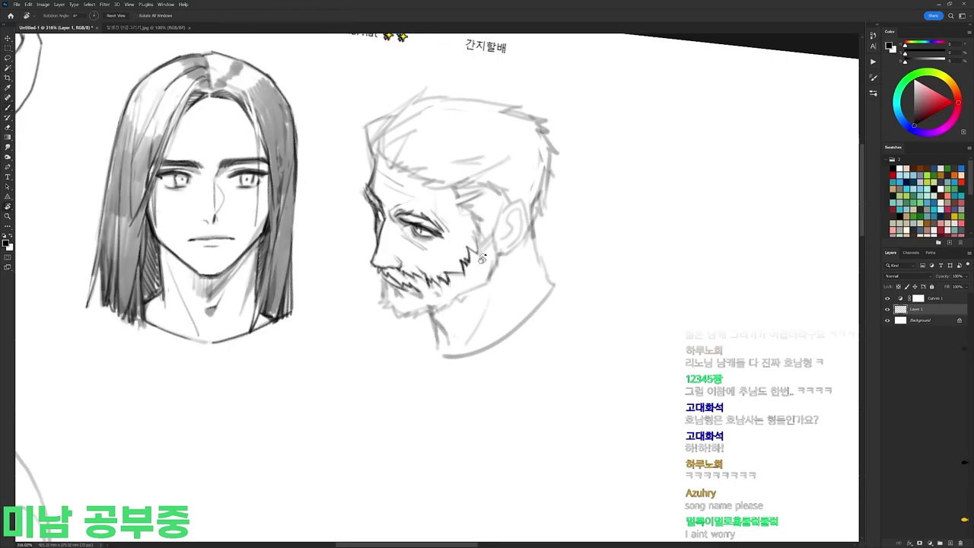
pyautogui.moveTo(385, 284); pyautogui.dragTo(386, 306)
pyautogui.press('r')
pyautogui.moveTo(550, 225); pyautogui.dragTo(541, 211)
pyautogui.moveTo(548, 209); pyautogui.dragTo(584, 170)
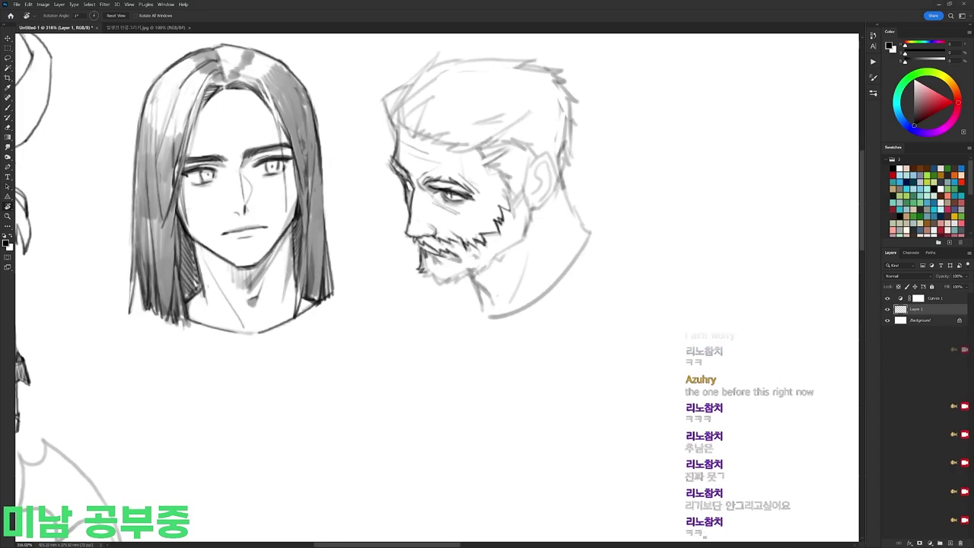
# Step: Erase the rough lines under the chin and ink the spiky lower beard outline back to the jaw corner
pyautogui.press('b')
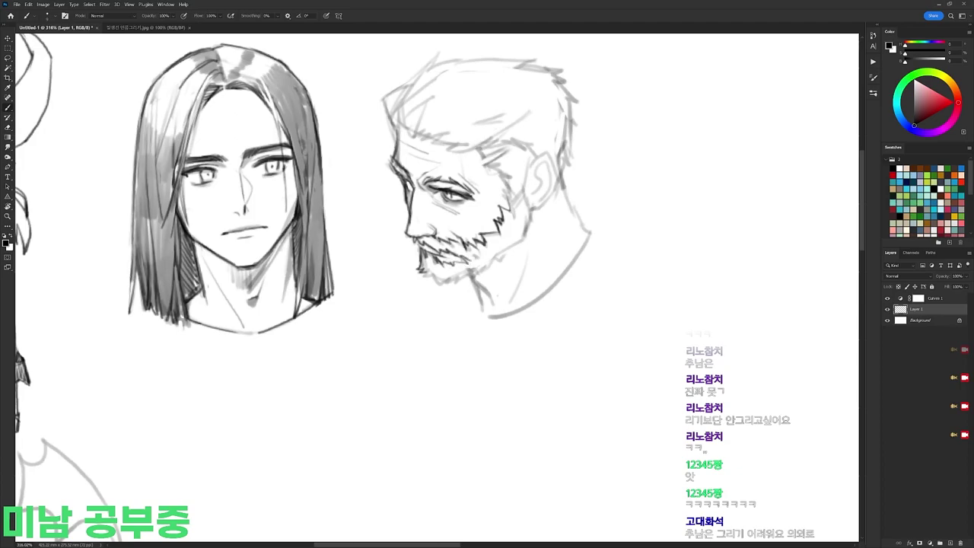
pyautogui.press('e')
pyautogui.press('b')
pyautogui.press('e')
pyautogui.moveTo(437, 282)
pyautogui.mouseDown()
pyautogui.moveTo(428, 283)
pyautogui.moveTo(503, 259)
pyautogui.mouseUp()
pyautogui.press('b')
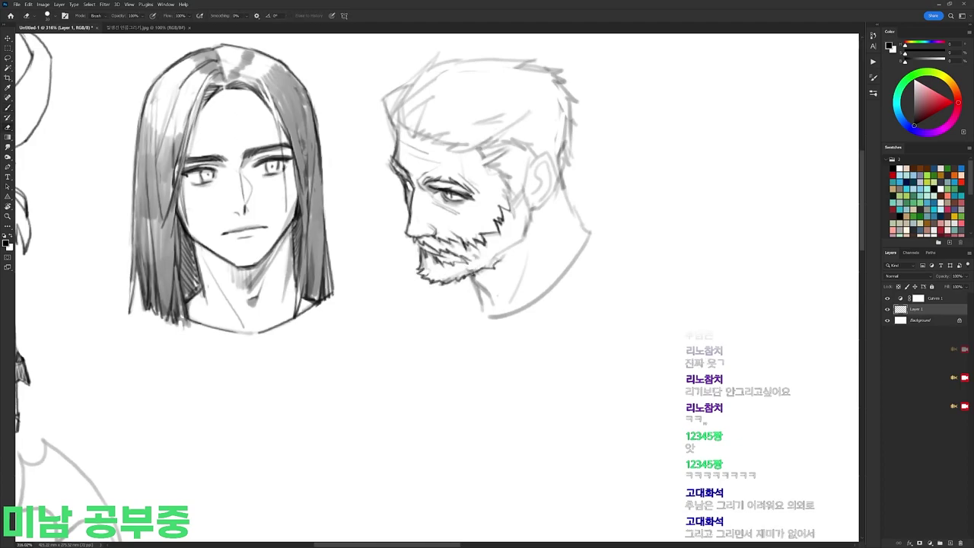
pyautogui.press('e')
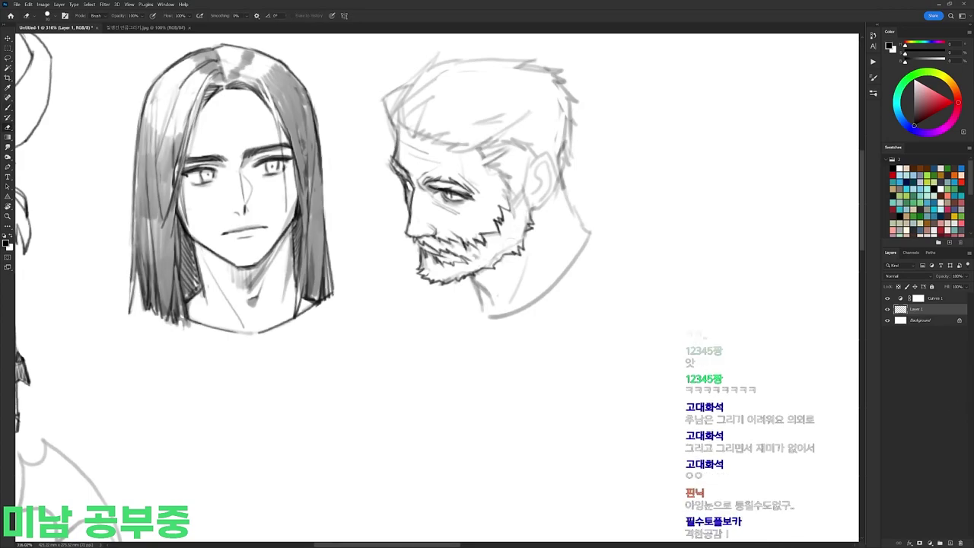
# Step: Ink the sideburn edge at the temple and the back edge of the beard below the ear
pyautogui.press('b')
pyautogui.moveTo(504, 207); pyautogui.dragTo(512, 215)
pyautogui.moveTo(495, 176); pyautogui.dragTo(487, 210)
pyautogui.moveTo(486, 196); pyautogui.dragTo(479, 200)
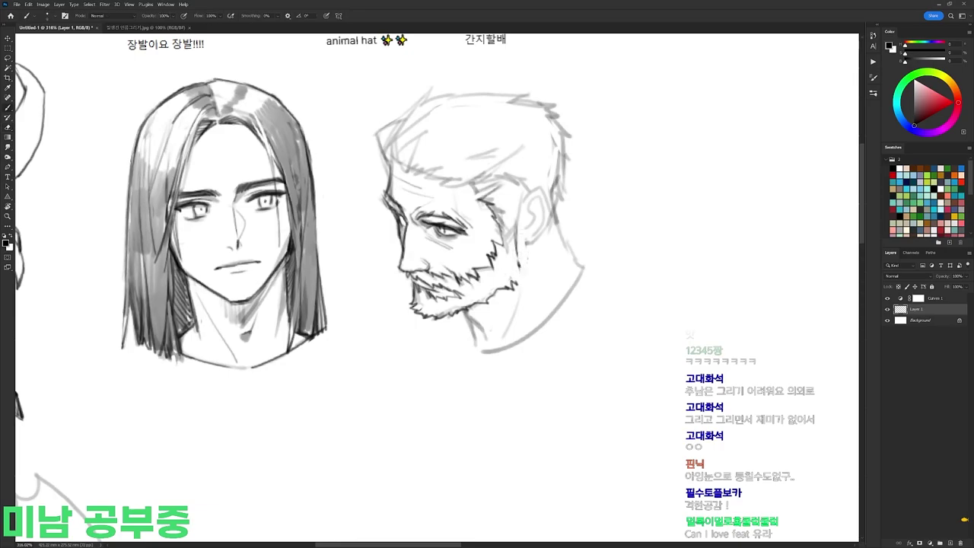
pyautogui.press('b')
pyautogui.rightClick(452, 246)
pyautogui.doubleClick(515, 264)
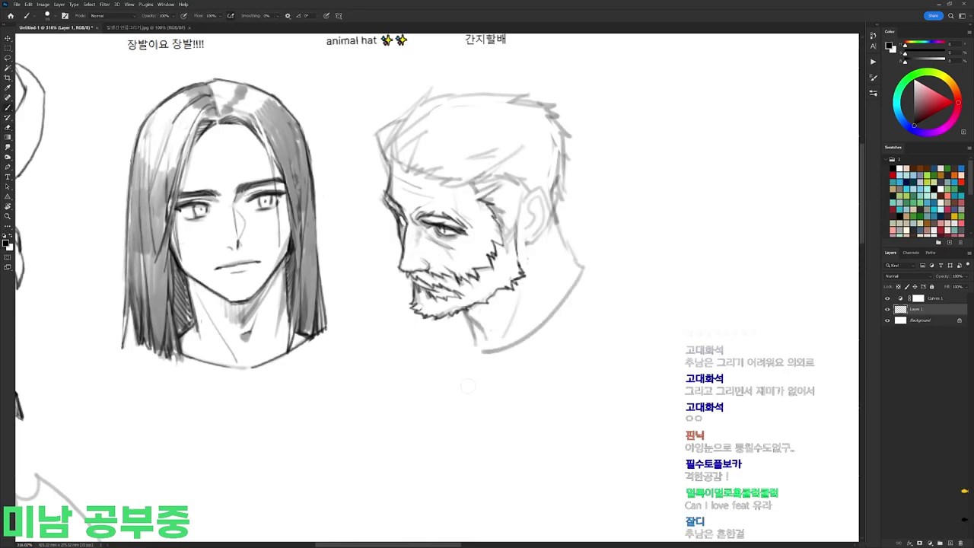
# Step: Pick a line brush, erase the rough ear, and ink the ear contour with short hatching behind it
pyautogui.press('e')
pyautogui.press('b')
pyautogui.rightClick(533, 164)
pyautogui.doubleClick(602, 233)
pyautogui.press('e')
pyautogui.moveTo(510, 216); pyautogui.dragTo(504, 237)
pyautogui.press('b')
pyautogui.moveTo(515, 198); pyautogui.dragTo(517, 217)
pyautogui.moveTo(539, 188)
pyautogui.mouseDown()
pyautogui.moveTo(536, 238)
pyautogui.moveTo(522, 245)
pyautogui.moveTo(542, 195)
pyautogui.moveTo(525, 251)
pyautogui.moveTo(538, 258)
pyautogui.mouseUp()
pyautogui.press('e')
pyautogui.press('b')
pyautogui.moveTo(523, 251); pyautogui.dragTo(533, 267)
# Step: Ink the front hair tuft and the start of the hairline above the forehead
pyautogui.moveTo(375, 186); pyautogui.dragTo(385, 199)
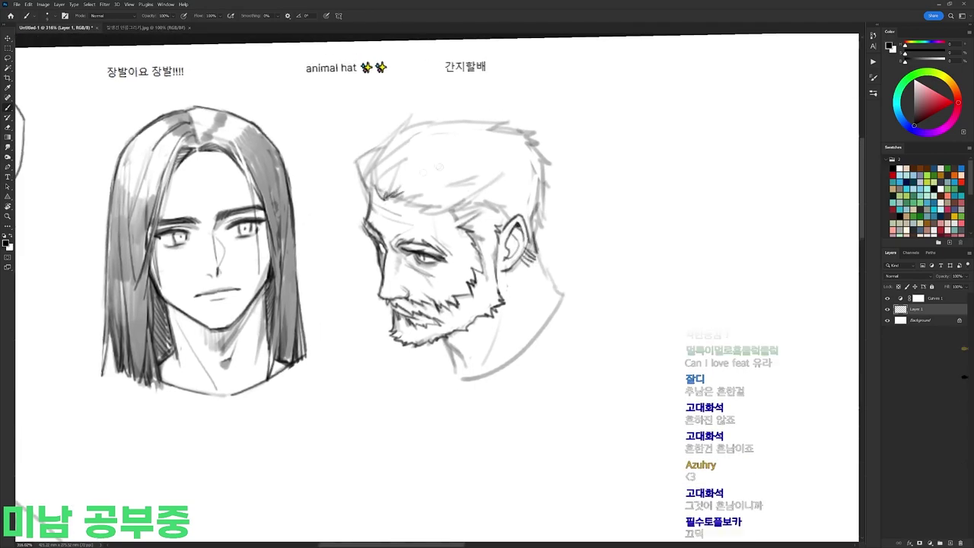
pyautogui.moveTo(418, 151); pyautogui.dragTo(385, 195)
pyautogui.moveTo(409, 116)
pyautogui.mouseDown()
pyautogui.moveTo(375, 187)
pyautogui.moveTo(402, 134)
pyautogui.mouseUp()
pyautogui.moveTo(396, 133)
pyautogui.mouseDown()
pyautogui.moveTo(358, 161)
pyautogui.moveTo(369, 188)
pyautogui.mouseUp()
pyautogui.moveTo(362, 178); pyautogui.dragTo(371, 202)
pyautogui.moveTo(370, 194)
pyautogui.mouseDown()
pyautogui.moveTo(380, 187)
pyautogui.moveTo(330, 244)
pyautogui.mouseUp()
pyautogui.press('r')
pyautogui.moveTo(303, 211); pyautogui.dragTo(308, 242)
pyautogui.moveTo(313, 181); pyautogui.dragTo(340, 151)
pyautogui.moveTo(331, 163)
pyautogui.mouseDown()
pyautogui.moveTo(390, 112)
pyautogui.moveTo(531, 144)
pyautogui.mouseUp()
# Step: Rotate the canvas and ink swept-back strands across the quiff and along the hairline, erasing overlapping rough lines
pyautogui.press('r')
pyautogui.press('b')
pyautogui.press('r')
pyautogui.moveTo(495, 190); pyautogui.dragTo(436, 175)
pyautogui.moveTo(383, 210); pyautogui.dragTo(444, 182)
pyautogui.press('r')
pyautogui.press('e')
pyautogui.moveTo(437, 176)
pyautogui.mouseDown()
pyautogui.moveTo(520, 214)
pyautogui.moveTo(457, 188)
pyautogui.mouseUp()
pyautogui.press('b')
pyautogui.press('r')
pyautogui.moveTo(406, 206)
pyautogui.mouseDown()
pyautogui.moveTo(445, 220)
pyautogui.moveTo(393, 222)
pyautogui.mouseUp()
# Step: Ink the top edge of the hair and the strands over the ear, and add the first neck stroke under the beard
pyautogui.press('e')
pyautogui.press('b')
pyautogui.press('e')
pyautogui.press('b')
pyautogui.press('e')
pyautogui.press('r')
pyautogui.press('r')
pyautogui.moveTo(397, 217)
pyautogui.mouseDown()
pyautogui.moveTo(525, 248)
pyautogui.moveTo(528, 257)
pyautogui.moveTo(504, 220)
pyautogui.moveTo(517, 227)
pyautogui.mouseUp()
pyautogui.press('b')
pyautogui.press('r')
pyautogui.moveTo(513, 217)
pyautogui.mouseDown()
pyautogui.moveTo(527, 234)
pyautogui.moveTo(517, 245)
pyautogui.mouseUp()
pyautogui.press('r')
pyautogui.moveTo(572, 201); pyautogui.dragTo(544, 170)
pyautogui.press('e')
pyautogui.press('b')
pyautogui.moveTo(444, 337); pyautogui.dragTo(467, 358)
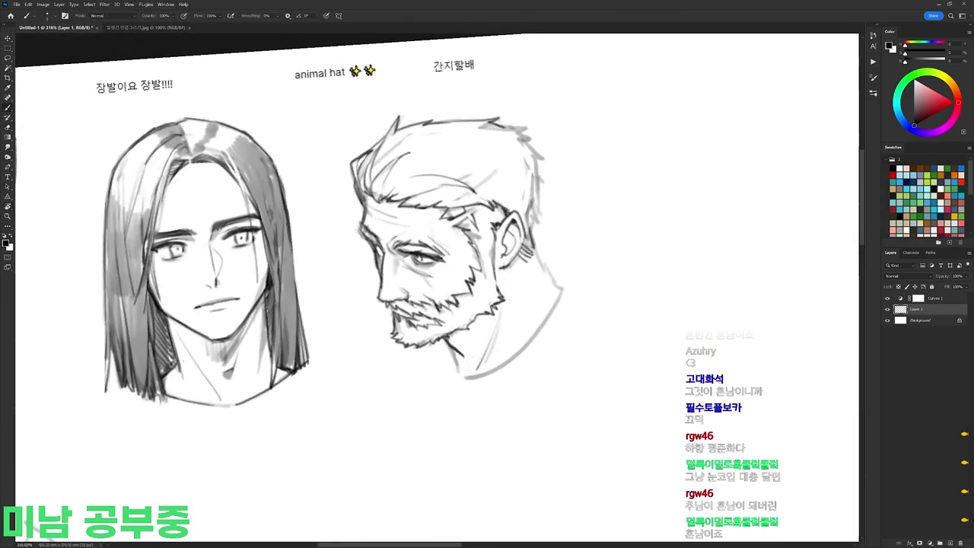
# Step: Erase the rough shoulder line and ink the nape, shoulder and lower edge of the old man's neck
pyautogui.press('e')
pyautogui.moveTo(564, 292); pyautogui.dragTo(506, 366)
pyautogui.press('r')
pyautogui.moveTo(549, 249); pyautogui.dragTo(555, 285)
pyautogui.press('b')
pyautogui.moveTo(554, 327); pyautogui.dragTo(479, 380)
pyautogui.moveTo(542, 247); pyautogui.dragTo(552, 317)
pyautogui.press('r')
pyautogui.moveTo(602, 222); pyautogui.dragTo(604, 228)
pyautogui.press('Escape')
# Step: Touch up the face contour and ink hair strokes around the ear and back of the head, clearing the lasso selection
pyautogui.press('b')
pyautogui.moveTo(382, 248); pyautogui.dragTo(389, 270)
pyautogui.press('e')
pyautogui.press('b')
pyautogui.moveTo(469, 153)
pyautogui.mouseDown()
pyautogui.moveTo(516, 156)
pyautogui.moveTo(545, 176)
pyautogui.moveTo(551, 261)
pyautogui.moveTo(505, 259)
pyautogui.mouseUp()
pyautogui.moveTo(533, 247)
pyautogui.mouseDown()
pyautogui.moveTo(499, 247)
pyautogui.moveTo(521, 249)
pyautogui.mouseUp()
pyautogui.press('e')
pyautogui.press('l')
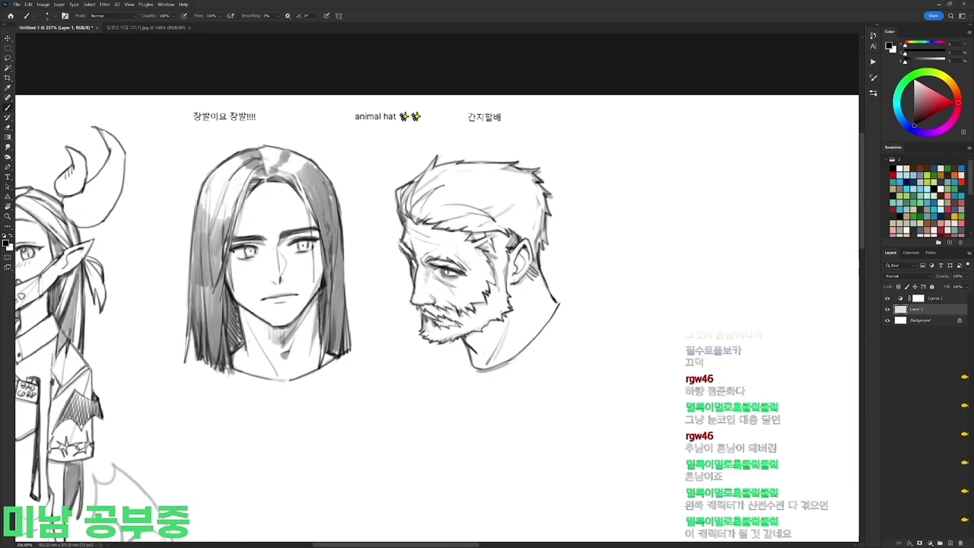
pyautogui.moveTo(554, 297)
pyautogui.mouseDown()
pyautogui.moveTo(496, 402)
pyautogui.moveTo(553, 295)
pyautogui.mouseUp()
pyautogui.moveTo(515, 270)
pyautogui.mouseDown()
pyautogui.moveTo(478, 272)
pyautogui.moveTo(496, 277)
pyautogui.mouseUp()
pyautogui.hotkey('ctrl', 'd')
# Step: Pick a broad tone brush and shade the old man's face grey, leaving the hair and beard white
pyautogui.moveTo(439, 196); pyautogui.dragTo(476, 174)
pyautogui.press('b')
pyautogui.rightClick(476, 173)
pyautogui.click(511, 264)
pyautogui.moveTo(518, 215); pyautogui.dragTo(523, 216)
pyautogui.moveTo(409, 192); pyautogui.dragTo(417, 221)
pyautogui.moveTo(429, 203); pyautogui.dragTo(419, 234)
pyautogui.moveTo(426, 227)
pyautogui.mouseDown()
pyautogui.moveTo(417, 245)
pyautogui.moveTo(471, 256)
pyautogui.moveTo(449, 267)
pyautogui.moveTo(455, 283)
pyautogui.moveTo(431, 281)
pyautogui.mouseUp()
pyautogui.moveTo(428, 242)
pyautogui.mouseDown()
pyautogui.moveTo(460, 209)
pyautogui.moveTo(499, 208)
pyautogui.moveTo(450, 236)
pyautogui.moveTo(455, 283)
pyautogui.moveTo(488, 265)
pyautogui.moveTo(496, 247)
pyautogui.moveTo(485, 228)
pyautogui.moveTo(467, 257)
pyautogui.mouseUp()
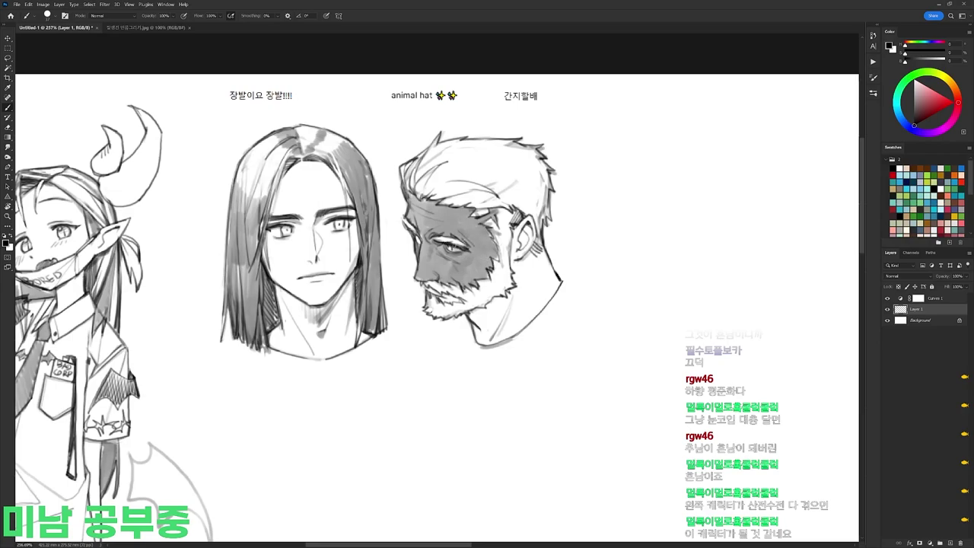
# Step: Extend the grey skin tone over the nose, ear and neck, and return to a line brush for touch-ups
pyautogui.moveTo(416, 232); pyautogui.dragTo(418, 242)
pyautogui.moveTo(426, 289)
pyautogui.mouseDown()
pyautogui.moveTo(509, 325)
pyautogui.moveTo(480, 341)
pyautogui.moveTo(469, 312)
pyautogui.moveTo(525, 335)
pyautogui.moveTo(532, 303)
pyautogui.moveTo(524, 289)
pyautogui.moveTo(551, 291)
pyautogui.moveTo(538, 310)
pyautogui.mouseUp()
pyautogui.moveTo(515, 263)
pyautogui.mouseDown()
pyautogui.moveTo(526, 228)
pyautogui.moveTo(520, 251)
pyautogui.moveTo(554, 285)
pyautogui.moveTo(522, 282)
pyautogui.mouseUp()
pyautogui.rightClick(456, 221)
pyautogui.doubleClick(524, 293)
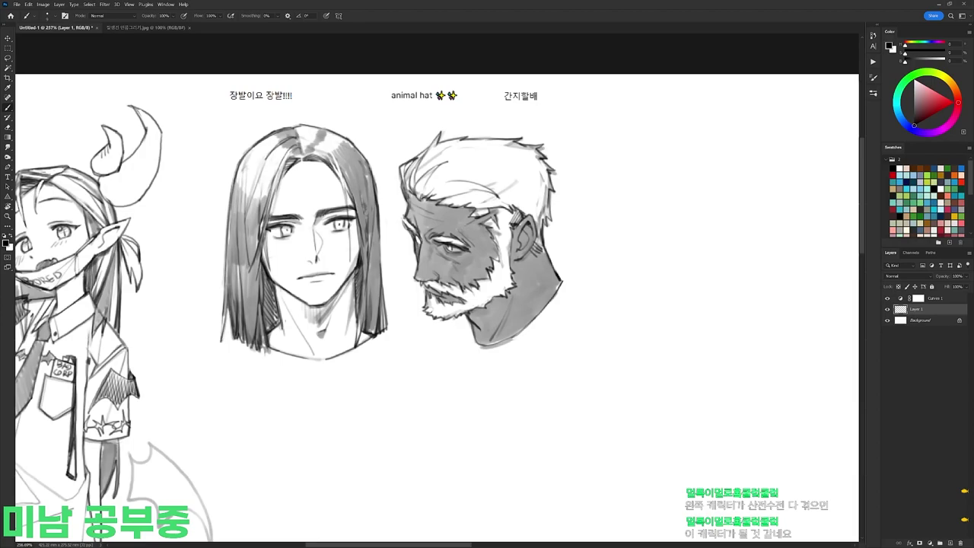
pyautogui.press('e')
pyautogui.press('b')
pyautogui.moveTo(530, 199)
pyautogui.mouseDown()
pyautogui.moveTo(546, 197)
pyautogui.moveTo(475, 197)
pyautogui.mouseUp()
# Step: Try adding sunglasses by blocking in two dark lenses over the old man's eyes with a tone brush
pyautogui.rightClick(416, 213)
pyautogui.doubleClick(451, 281)
pyautogui.moveTo(347, 234)
pyautogui.mouseDown()
pyautogui.moveTo(361, 261)
pyautogui.moveTo(402, 248)
pyautogui.moveTo(408, 271)
pyautogui.moveTo(385, 262)
pyautogui.moveTo(405, 269)
pyautogui.moveTo(410, 248)
pyautogui.mouseUp()
pyautogui.moveTo(507, 185)
pyautogui.mouseDown()
pyautogui.moveTo(479, 212)
pyautogui.moveTo(493, 204)
pyautogui.mouseUp()
pyautogui.hotkey('ctrl', 'z')
pyautogui.hotkey('ctrl', 'z')
pyautogui.hotkey('ctrl', 'z')
pyautogui.hotkey('ctrl', 'z')
pyautogui.moveTo(411, 202)
pyautogui.mouseDown()
pyautogui.moveTo(420, 228)
pyautogui.moveTo(417, 203)
pyautogui.moveTo(457, 233)
pyautogui.moveTo(425, 226)
pyautogui.moveTo(459, 223)
pyautogui.moveTo(459, 233)
pyautogui.moveTo(457, 191)
pyautogui.moveTo(429, 170)
pyautogui.mouseUp()
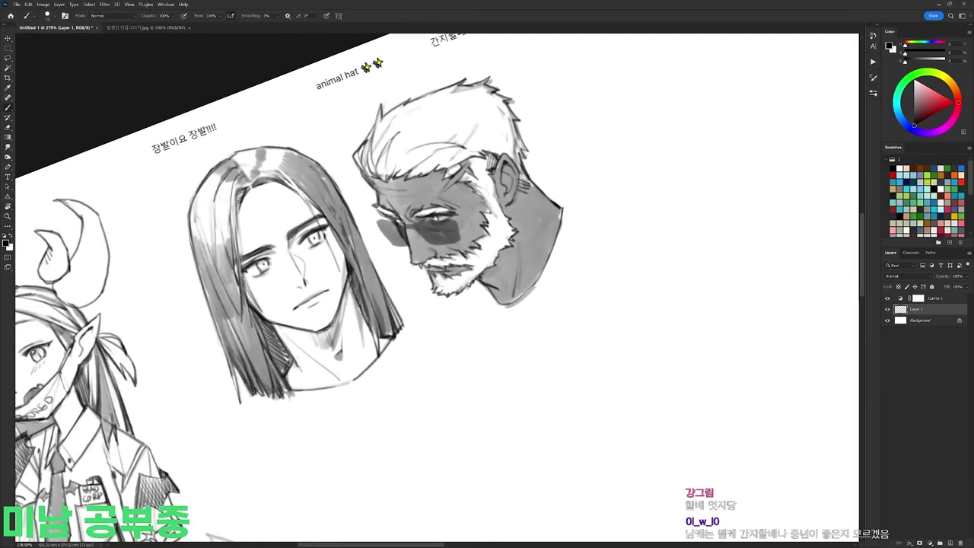
# Step: Try adding a temple arm from the near lens to the ear, erasing its rough edge
pyautogui.moveTo(493, 170); pyautogui.dragTo(460, 217)
pyautogui.moveTo(378, 214); pyautogui.dragTo(388, 221)
pyautogui.moveTo(661, 209); pyautogui.dragTo(661, 334)
pyautogui.press('e')
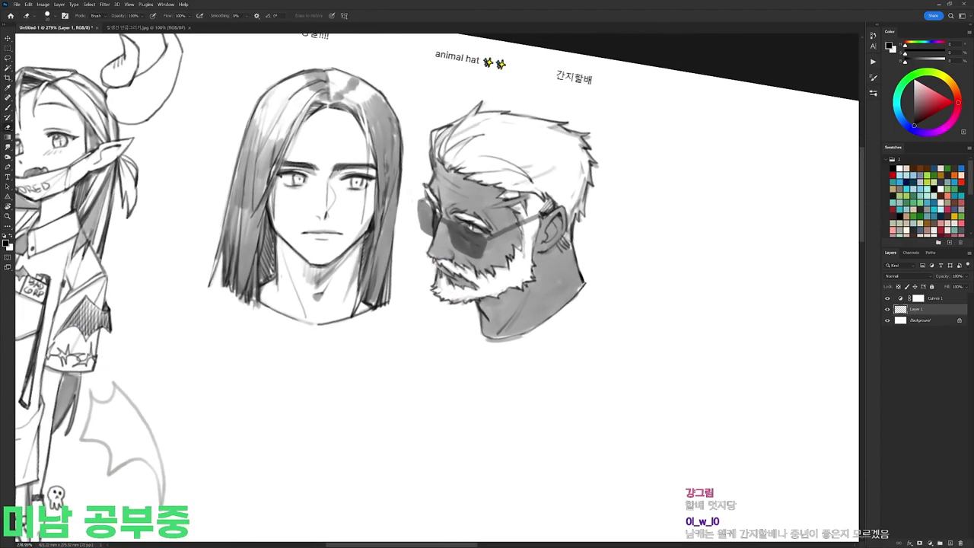
pyautogui.moveTo(606, 190); pyautogui.dragTo(587, 159)
# Step: Try outlining the sunglasses' frame and temple arm with a thin line brush, trimming the arm's edge with the eraser
pyautogui.press('b')
pyautogui.rightClick(507, 179)
pyautogui.doubleClick(574, 253)
pyautogui.moveTo(402, 203)
pyautogui.mouseDown()
pyautogui.moveTo(424, 214)
pyautogui.moveTo(410, 230)
pyautogui.moveTo(419, 238)
pyautogui.mouseUp()
pyautogui.moveTo(601, 304)
pyautogui.mouseDown()
pyautogui.moveTo(551, 169)
pyautogui.moveTo(476, 128)
pyautogui.mouseUp()
pyautogui.moveTo(366, 294); pyautogui.dragTo(375, 282)
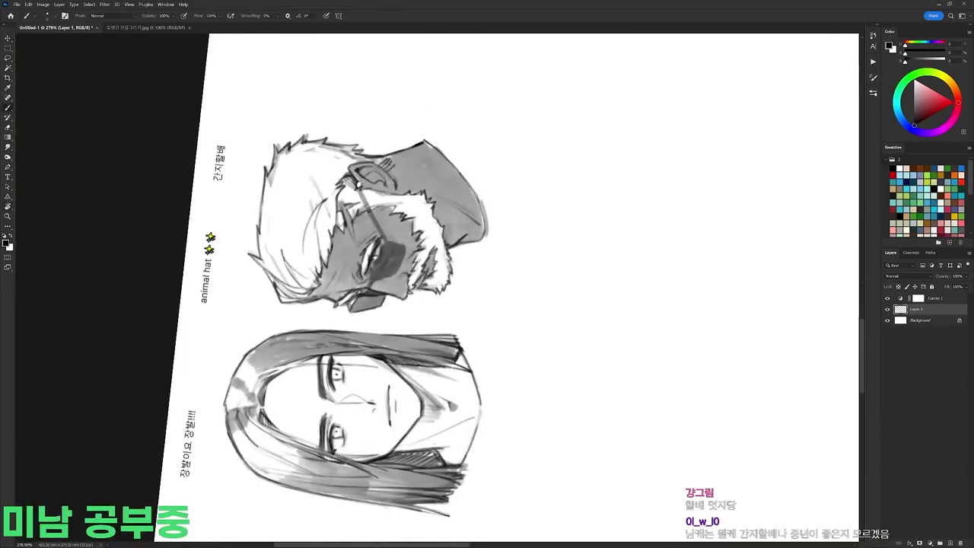
pyautogui.moveTo(360, 190); pyautogui.dragTo(383, 241)
pyautogui.press('e')
pyautogui.moveTo(359, 185); pyautogui.dragTo(381, 239)
pyautogui.press('b')
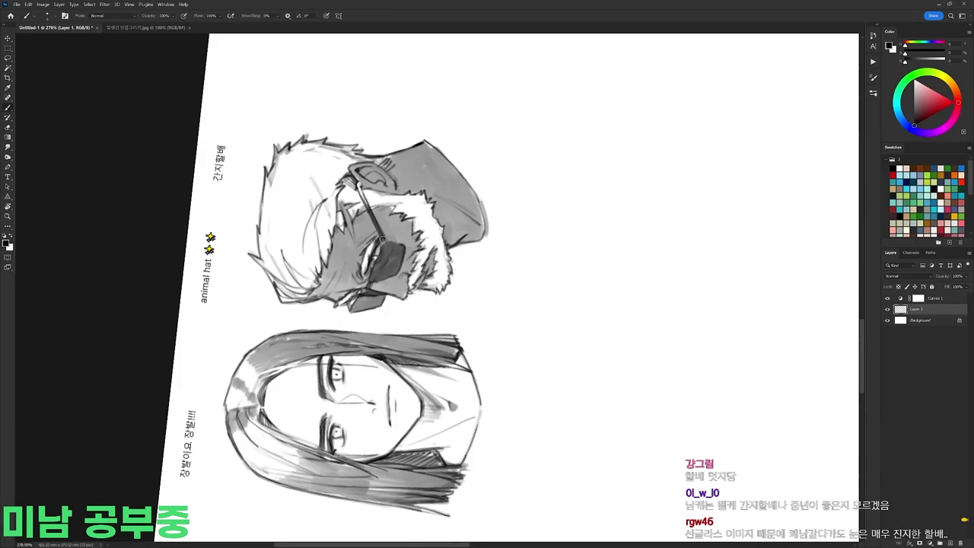
# Step: Reset the canvas rotation and undo the sunglasses strokes until the old man's eyes are bare
pyautogui.press('r')
pyautogui.moveTo(365, 191); pyautogui.dragTo(516, 196)
pyautogui.moveTo(468, 226); pyautogui.dragTo(426, 212)
pyautogui.press('r')
pyautogui.press('r')
pyautogui.press('Escape')
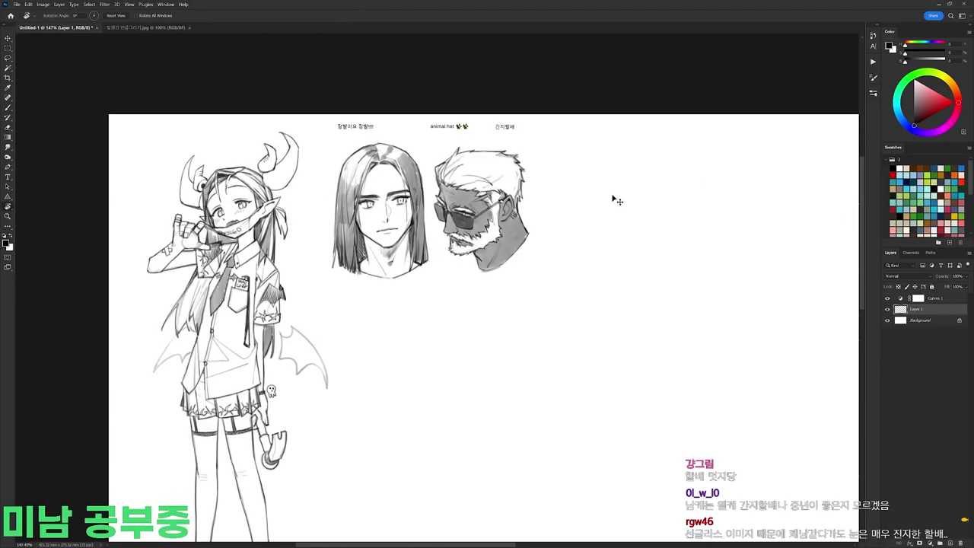
pyautogui.hotkey('ctrl', 'z')
pyautogui.hotkey('ctrl', 'z')
pyautogui.hotkey('ctrl', 'z')
pyautogui.hotkey('ctrl', 'z')
pyautogui.hotkey('ctrl', 'z')
pyautogui.hotkey('ctrl', 'z')
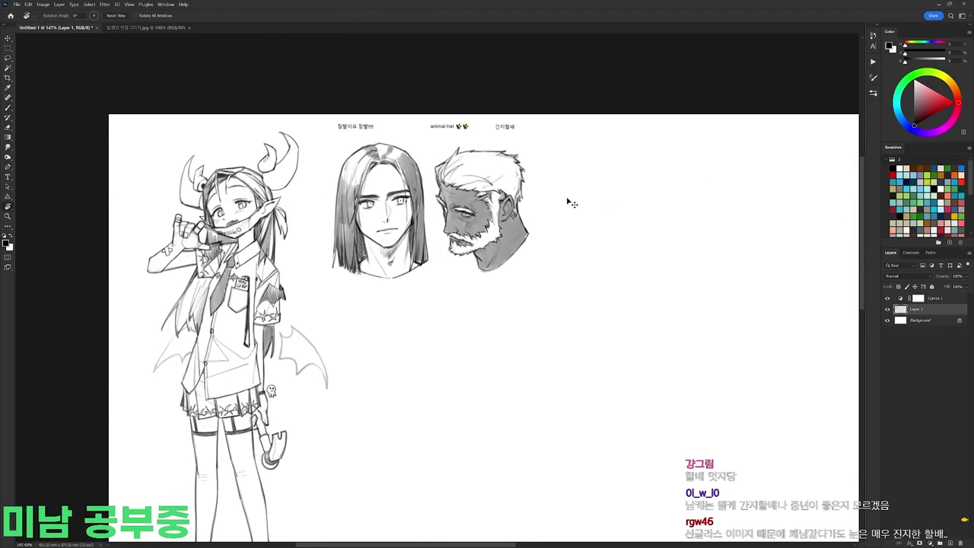
# Step: Capture the viewer suggestion 댕댕이요! with the snipping tool, paste it beside the 간지할배 caption, and merge it down
pyautogui.moveTo(475, 213); pyautogui.dragTo(514, 213)
pyautogui.press('b')
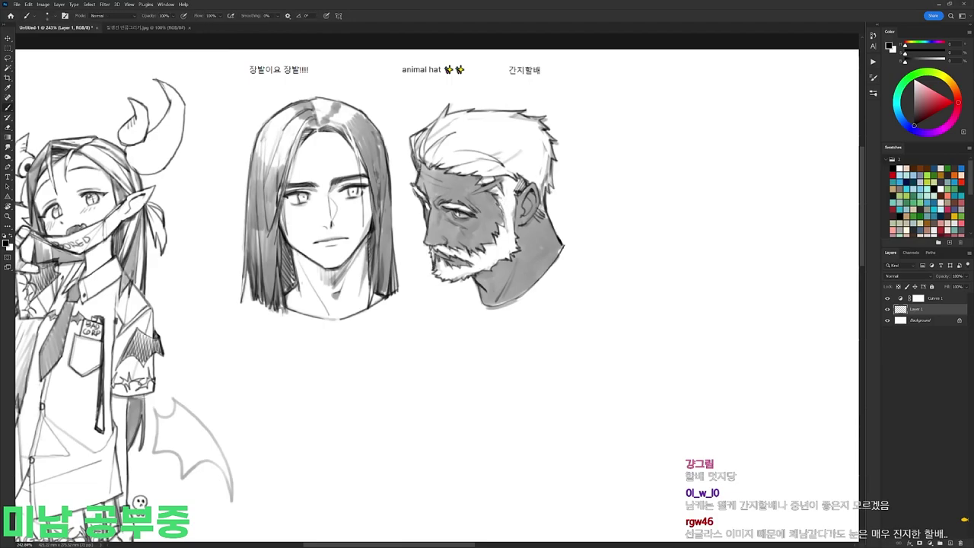
pyautogui.moveTo(526, 228); pyautogui.dragTo(438, 230)
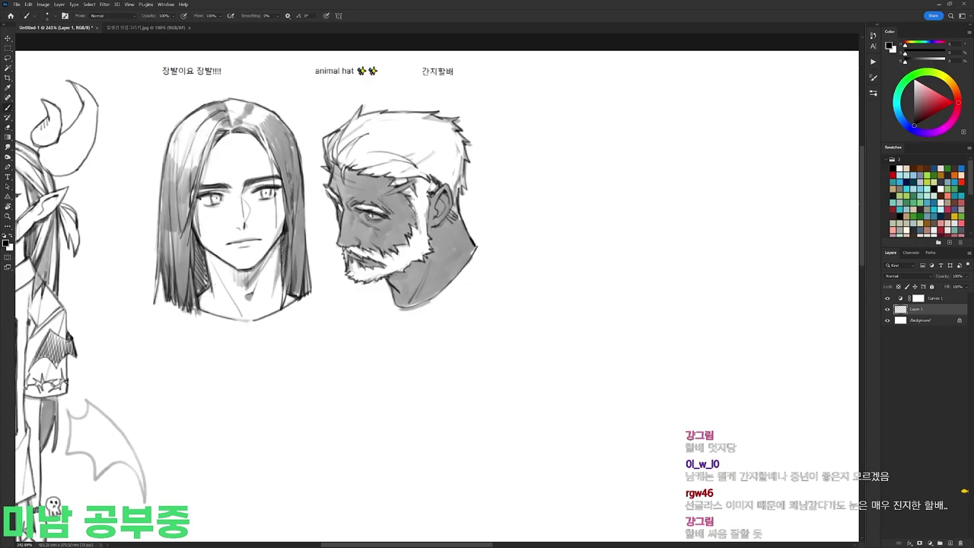
pyautogui.hscroll(1, 502, 154)
pyautogui.press('l')
pyautogui.hscroll(1, 466, 154)
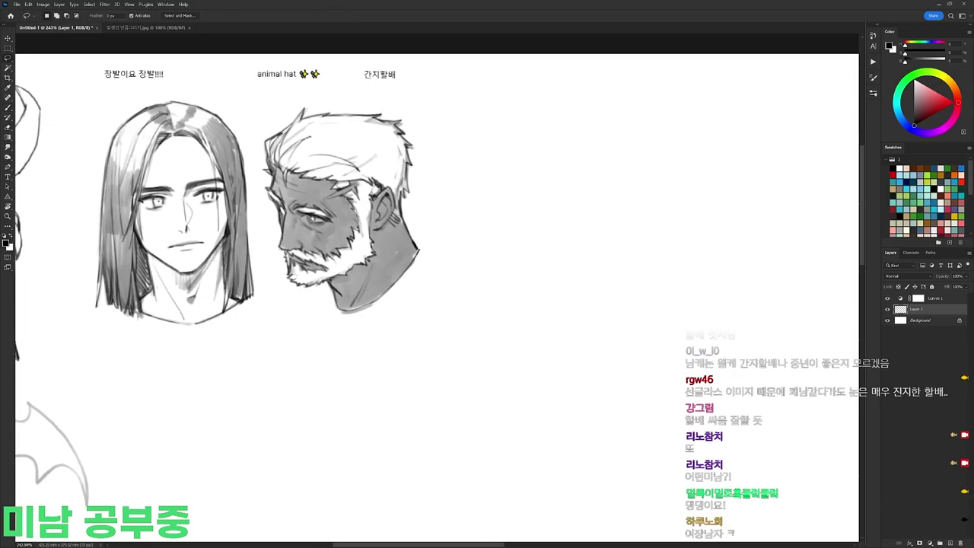
pyautogui.hotkey('alt', 'Tab')
pyautogui.click(24, 186)
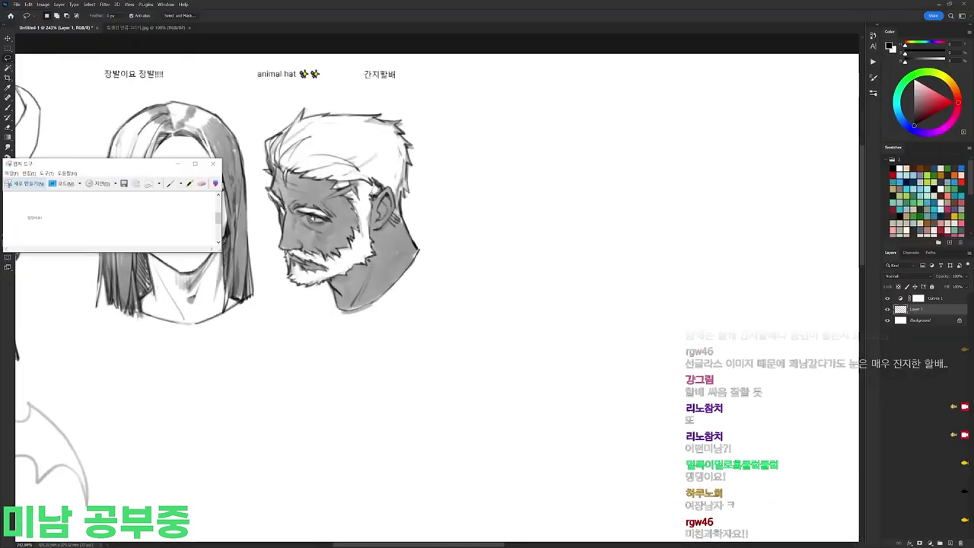
pyautogui.hotkey('alt', 'Tab')
pyautogui.hotkey('ctrl', 'v')
pyautogui.moveTo(572, 325)
pyautogui.mouseDown()
pyautogui.moveTo(581, 240)
pyautogui.moveTo(497, 242)
pyautogui.mouseUp()
pyautogui.hotkey('ctrl', 'e')
# Step: Pick a light sketch brush and rough in a front-facing head outline under the 댕댕이요! caption, undoing stray strokes
pyautogui.press('b')
pyautogui.rightClick(473, 163)
pyautogui.click(513, 233)
pyautogui.click(557, 48)
pyautogui.moveTo(431, 114)
pyautogui.mouseDown()
pyautogui.moveTo(398, 136)
pyautogui.moveTo(478, 122)
pyautogui.moveTo(405, 132)
pyautogui.mouseUp()
pyautogui.hotkey('ctrl', 'z')
pyautogui.hotkey('ctrl', 'z')
pyautogui.moveTo(456, 116)
pyautogui.mouseDown()
pyautogui.moveTo(496, 140)
pyautogui.moveTo(398, 135)
pyautogui.moveTo(485, 130)
pyautogui.mouseUp()
pyautogui.hotkey('ctrl', 'z')
pyautogui.moveTo(400, 134)
pyautogui.mouseDown()
pyautogui.moveTo(402, 236)
pyautogui.moveTo(447, 259)
pyautogui.mouseUp()
pyautogui.moveTo(485, 130); pyautogui.dragTo(485, 229)
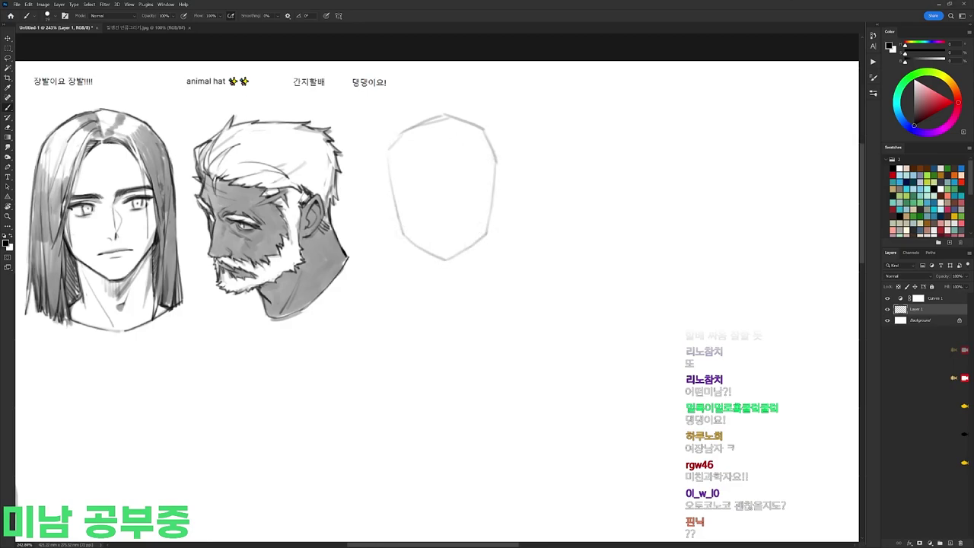
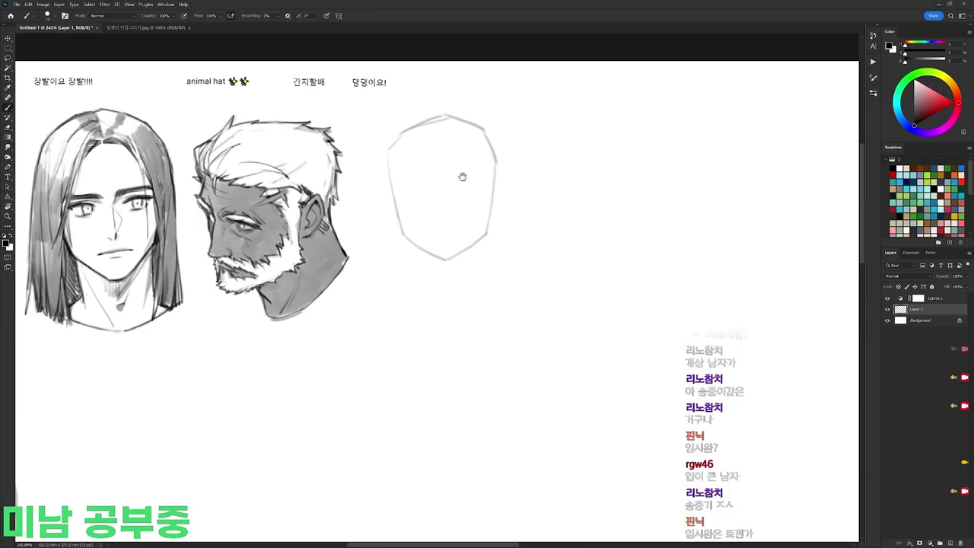
# Step: Sketch both ears, the neck sides and the curved shoulder base of the front-facing head
pyautogui.moveTo(459, 174); pyautogui.dragTo(496, 168)
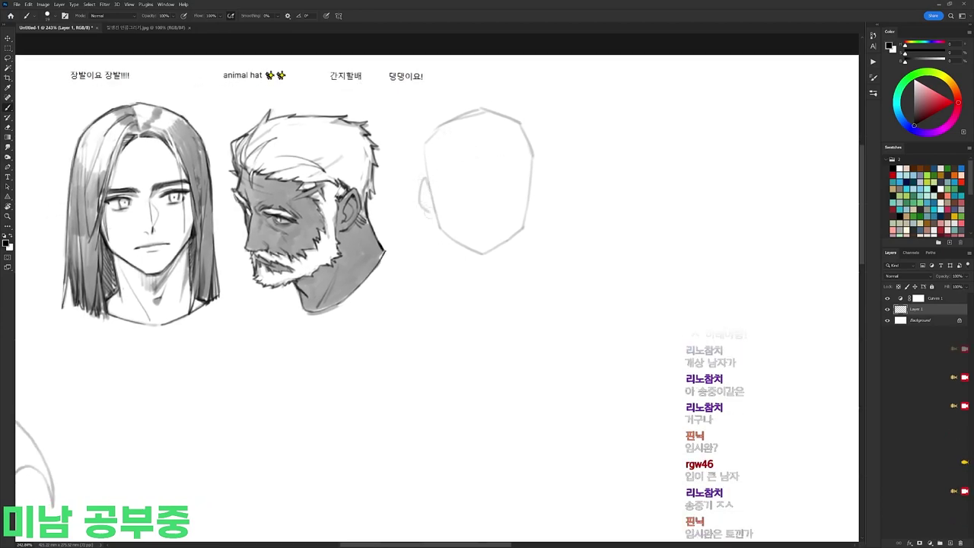
pyautogui.moveTo(451, 241); pyautogui.dragTo(454, 267)
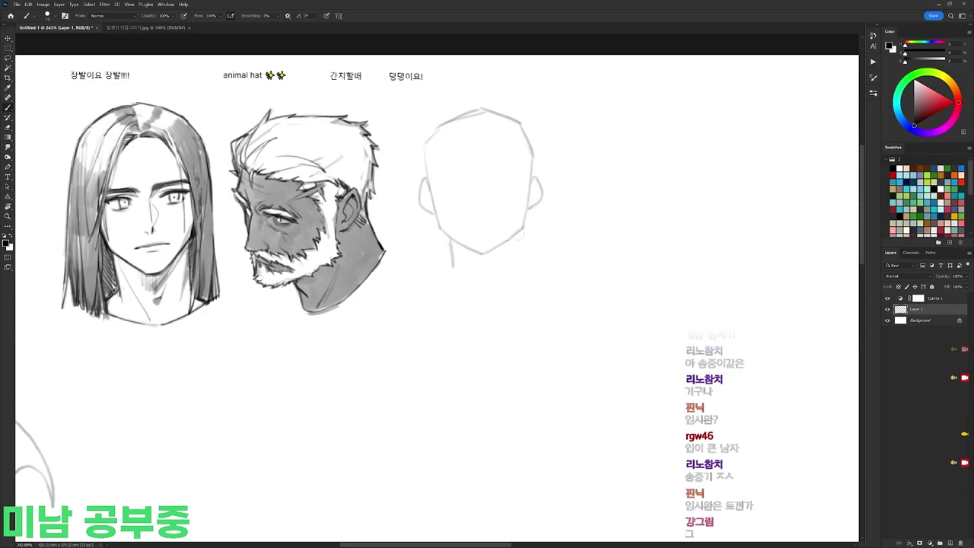
pyautogui.moveTo(519, 237); pyautogui.dragTo(516, 260)
pyautogui.moveTo(451, 259)
pyautogui.mouseDown()
pyautogui.moveTo(432, 280)
pyautogui.moveTo(509, 302)
pyautogui.moveTo(523, 295)
pyautogui.mouseUp()
pyautogui.moveTo(516, 260); pyautogui.dragTo(536, 272)
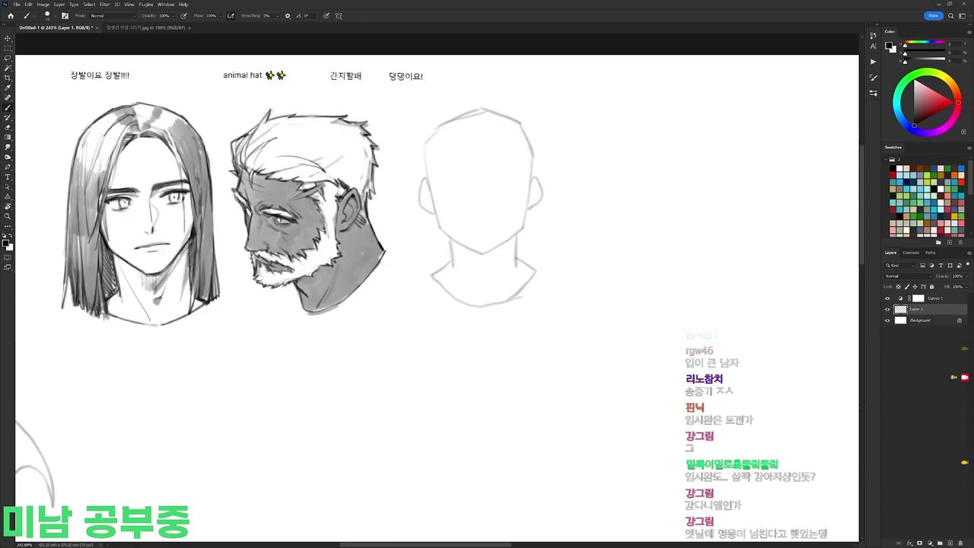
pyautogui.moveTo(466, 118); pyautogui.dragTo(461, 143)
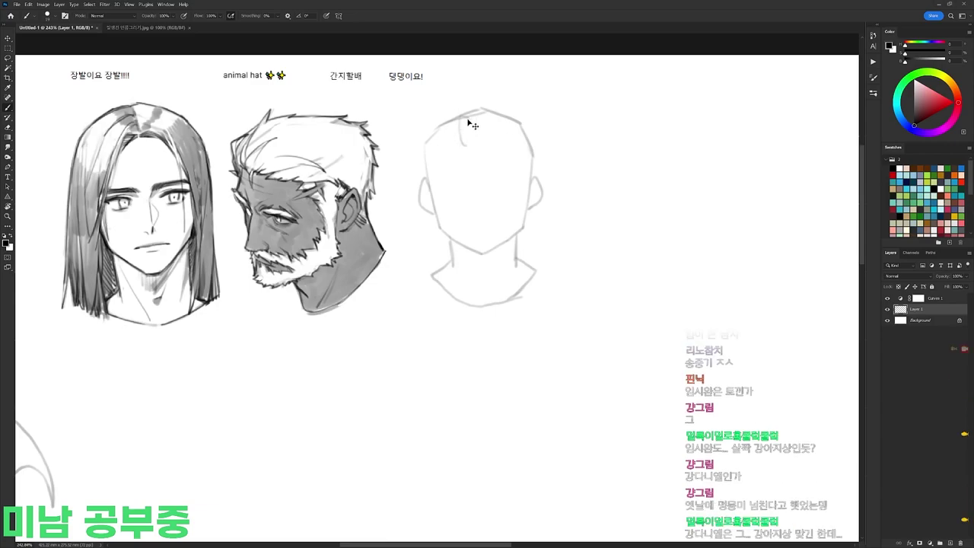
pyautogui.hotkey('ctrl', 'z')
pyautogui.hotkey('ctrl', 'z')
# Step: Darken the cheek, jaw and chin contour of the front-facing head, cleaning up with the eraser
pyautogui.moveTo(427, 150)
pyautogui.mouseDown()
pyautogui.moveTo(439, 227)
pyautogui.moveTo(492, 251)
pyautogui.moveTo(529, 187)
pyautogui.moveTo(520, 232)
pyautogui.mouseUp()
pyautogui.press('e')
pyautogui.press('b')
pyautogui.moveTo(436, 209); pyautogui.dragTo(441, 227)
pyautogui.press('e')
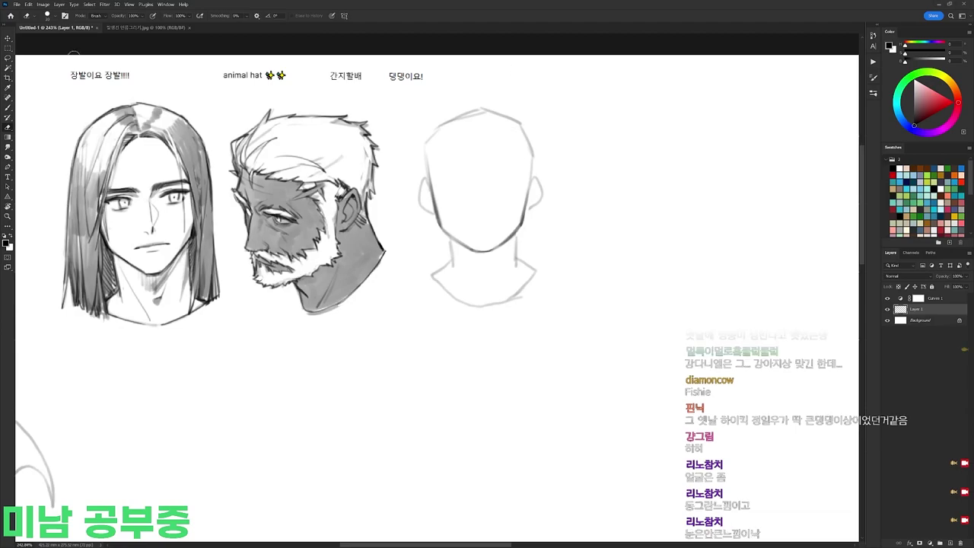
# Step: Sketch light fringe strands over the forehead and the crown of the front-facing head, undoing the last stroke
pyautogui.press('b')
pyautogui.moveTo(463, 114)
pyautogui.mouseDown()
pyautogui.moveTo(479, 171)
pyautogui.moveTo(500, 158)
pyautogui.moveTo(488, 144)
pyautogui.mouseUp()
pyautogui.moveTo(509, 119)
pyautogui.mouseDown()
pyautogui.moveTo(496, 127)
pyautogui.moveTo(508, 131)
pyautogui.mouseUp()
pyautogui.moveTo(522, 127); pyautogui.dragTo(511, 151)
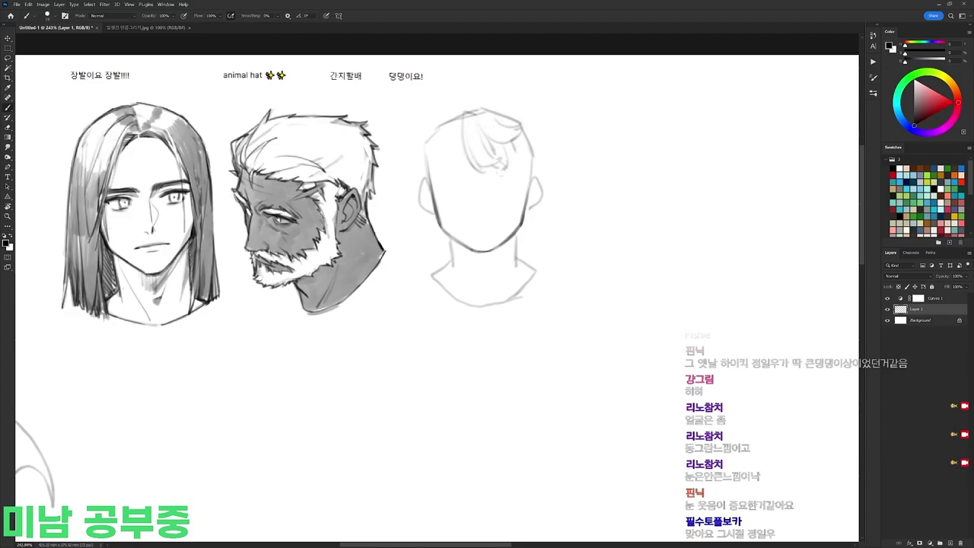
pyautogui.hotkey('ctrl', 'z')
# Step: Redraw the neck sides and collar base with darker lines, alternating between brush and eraser
pyautogui.moveTo(450, 239)
pyautogui.mouseDown()
pyautogui.moveTo(454, 272)
pyautogui.moveTo(473, 297)
pyautogui.moveTo(528, 267)
pyautogui.moveTo(518, 264)
pyautogui.moveTo(504, 286)
pyautogui.mouseUp()
pyautogui.press('e')
pyautogui.press('b')
pyautogui.press('e')
pyautogui.press('b')
pyautogui.press('e')
pyautogui.press('b')
pyautogui.moveTo(520, 250); pyautogui.dragTo(537, 269)
pyautogui.press('b')
pyautogui.press('e')
pyautogui.press('b')
pyautogui.moveTo(434, 271); pyautogui.dragTo(442, 285)
# Step: Sketch the side hair down to one ear and add more fringe strands over the forehead
pyautogui.moveTo(533, 132)
pyautogui.mouseDown()
pyautogui.moveTo(540, 158)
pyautogui.moveTo(527, 202)
pyautogui.mouseUp()
pyautogui.moveTo(463, 128); pyautogui.dragTo(481, 171)
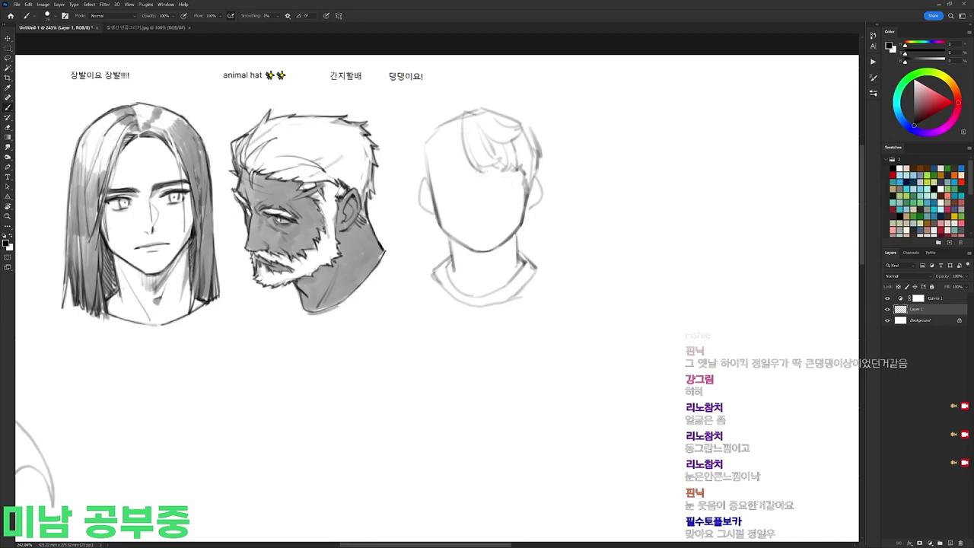
pyautogui.moveTo(474, 136)
pyautogui.mouseDown()
pyautogui.moveTo(463, 168)
pyautogui.moveTo(449, 170)
pyautogui.mouseUp()
pyautogui.moveTo(457, 138)
pyautogui.mouseDown()
pyautogui.moveTo(448, 172)
pyautogui.moveTo(436, 175)
pyautogui.mouseUp()
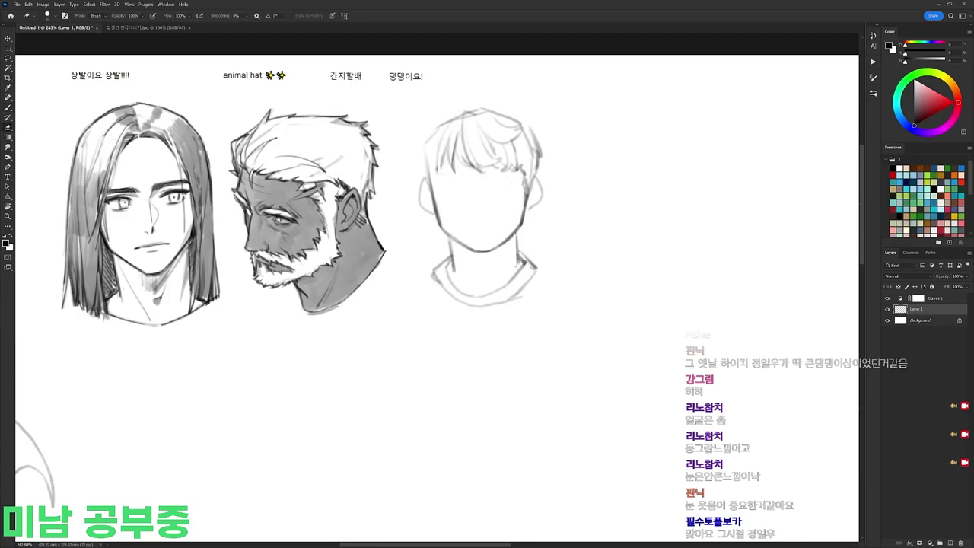
pyautogui.hotkey('ctrl', 'z')
pyautogui.hotkey('ctrl', 'z')
pyautogui.hotkey('ctrl', 'z')
# Step: Sketch a raised tuft and the upper hair outline at the crown, refining them with the eraser
pyautogui.moveTo(462, 114); pyautogui.dragTo(454, 130)
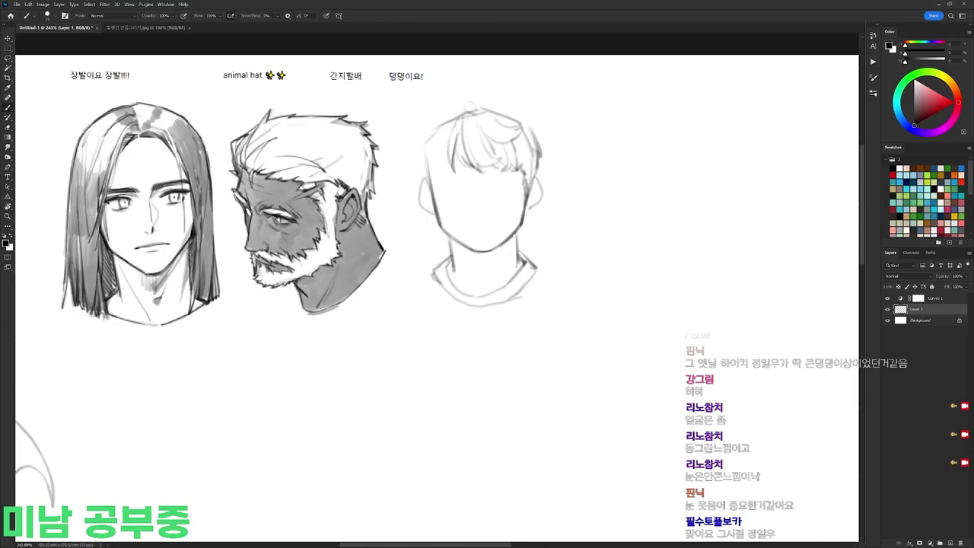
pyautogui.moveTo(487, 101); pyautogui.dragTo(498, 92)
pyautogui.press('e')
pyautogui.moveTo(498, 92); pyautogui.dragTo(517, 120)
pyautogui.press('b')
pyautogui.press('e')
pyautogui.press('b')
pyautogui.press('e')
pyautogui.press('b')
pyautogui.press('e')
pyautogui.press('b')
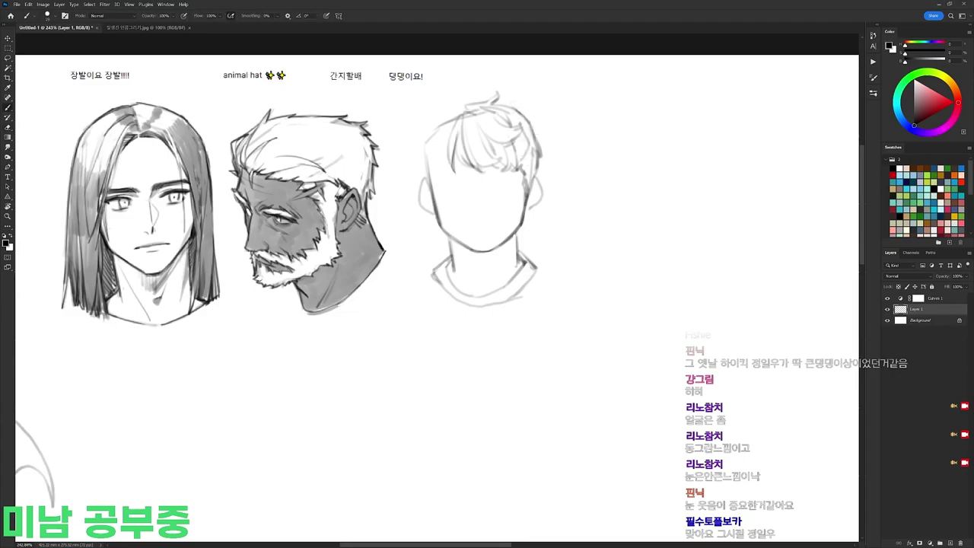
# Step: Sketch the side hair from the temple down toward the ear nearest the bearded man, refining it with the eraser
pyautogui.press('e')
pyautogui.moveTo(455, 173)
pyautogui.mouseDown()
pyautogui.moveTo(455, 140)
pyautogui.moveTo(446, 167)
pyautogui.mouseUp()
pyautogui.press('b')
pyautogui.moveTo(452, 120)
pyautogui.mouseDown()
pyautogui.moveTo(428, 145)
pyautogui.moveTo(428, 162)
pyautogui.mouseUp()
pyautogui.moveTo(448, 140)
pyautogui.mouseDown()
pyautogui.moveTo(431, 174)
pyautogui.moveTo(459, 172)
pyautogui.moveTo(434, 183)
pyautogui.moveTo(435, 204)
pyautogui.mouseUp()
pyautogui.press('e')
pyautogui.press('b')
pyautogui.press('e')
pyautogui.press('b')
pyautogui.press('e')
pyautogui.press('b')
# Step: Sketch the second crown tuft, the tousled hair outline beside it and the cheek line down to the jaw
pyautogui.moveTo(469, 92); pyautogui.dragTo(440, 116)
pyautogui.moveTo(454, 109)
pyautogui.mouseDown()
pyautogui.moveTo(434, 118)
pyautogui.moveTo(428, 136)
pyautogui.moveTo(417, 131)
pyautogui.moveTo(425, 171)
pyautogui.mouseUp()
pyautogui.moveTo(422, 169); pyautogui.dragTo(443, 233)
pyautogui.press('e')
pyautogui.press('b')
pyautogui.press('e')
pyautogui.press('b')
# Step: Redraw both ears of the front-facing head, alternating between brush and eraser
pyautogui.moveTo(420, 187); pyautogui.dragTo(438, 217)
pyautogui.press('e')
pyautogui.press('b')
pyautogui.moveTo(528, 188)
pyautogui.mouseDown()
pyautogui.moveTo(535, 178)
pyautogui.moveTo(531, 209)
pyautogui.moveTo(539, 204)
pyautogui.mouseUp()
pyautogui.press('e')
pyautogui.press('b')
# Step: Clean up the stray neck marks and redraw the neck side under the jaw with a darker line
pyautogui.moveTo(459, 244)
pyautogui.mouseDown()
pyautogui.moveTo(474, 252)
pyautogui.moveTo(511, 237)
pyautogui.moveTo(454, 261)
pyautogui.moveTo(482, 275)
pyautogui.mouseUp()
pyautogui.press('e')
pyautogui.press('b')
pyautogui.press('e')
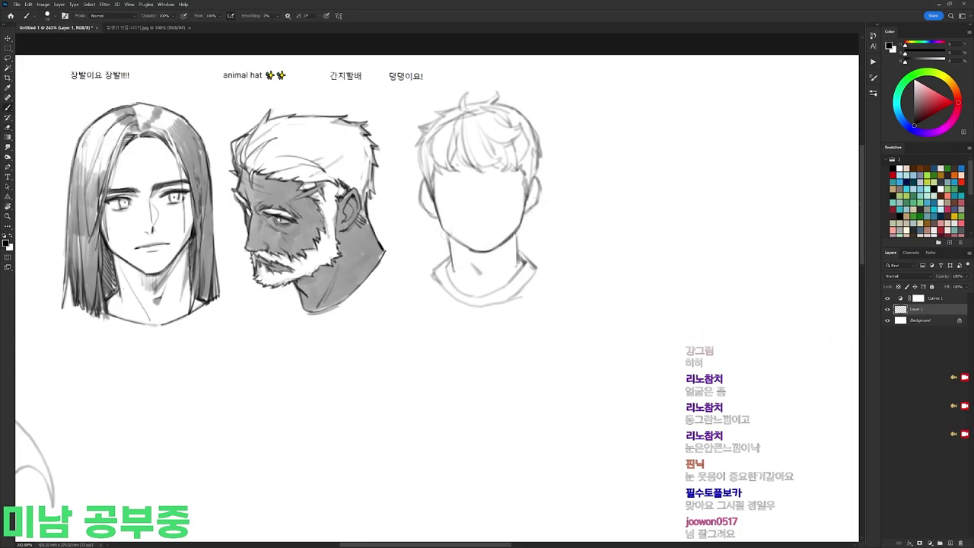
pyautogui.press('b')
pyautogui.moveTo(449, 237); pyautogui.dragTo(460, 274)
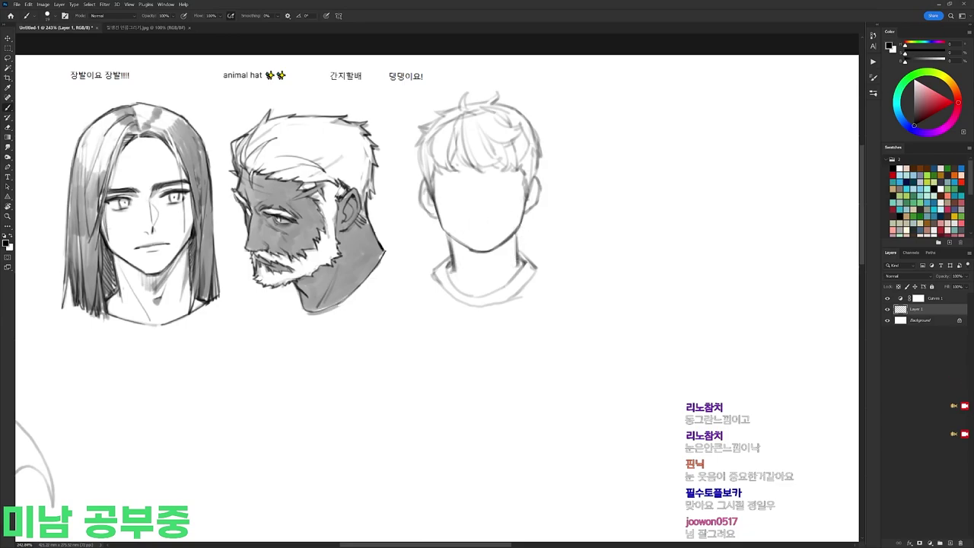
# Step: Sketch both eyebrows just below the fringe and a light nose line on the blank face
pyautogui.moveTo(449, 169); pyautogui.dragTo(517, 166)
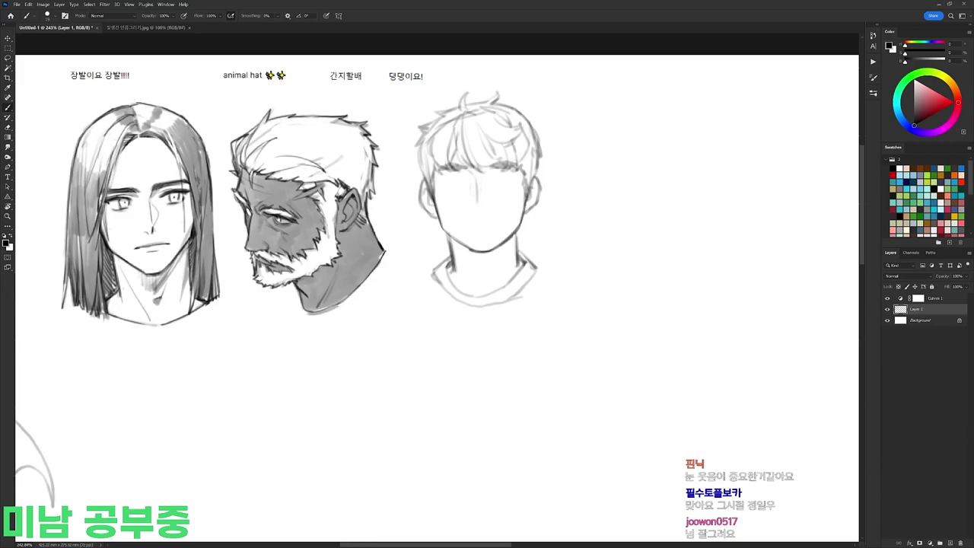
pyautogui.press('e')
pyautogui.press('b')
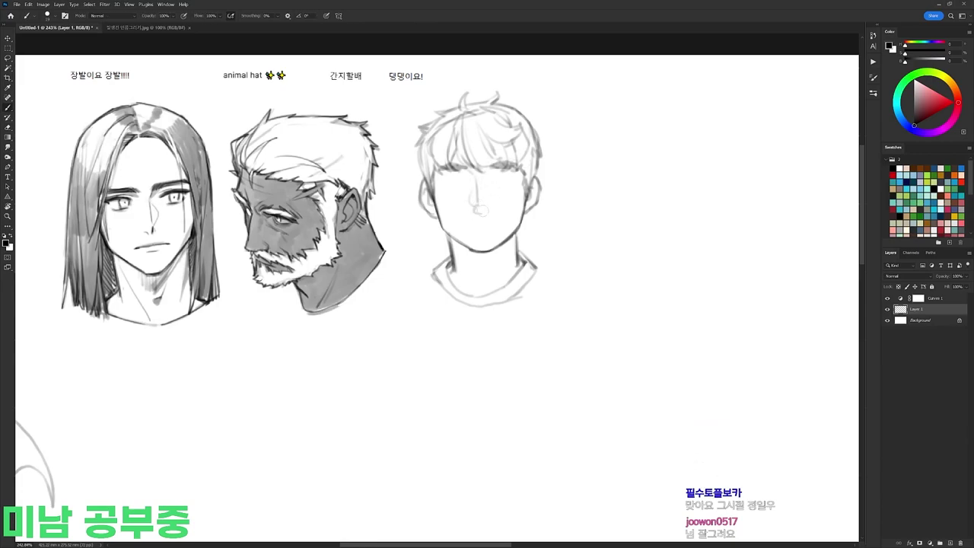
pyautogui.scroll(2, 472, 176)
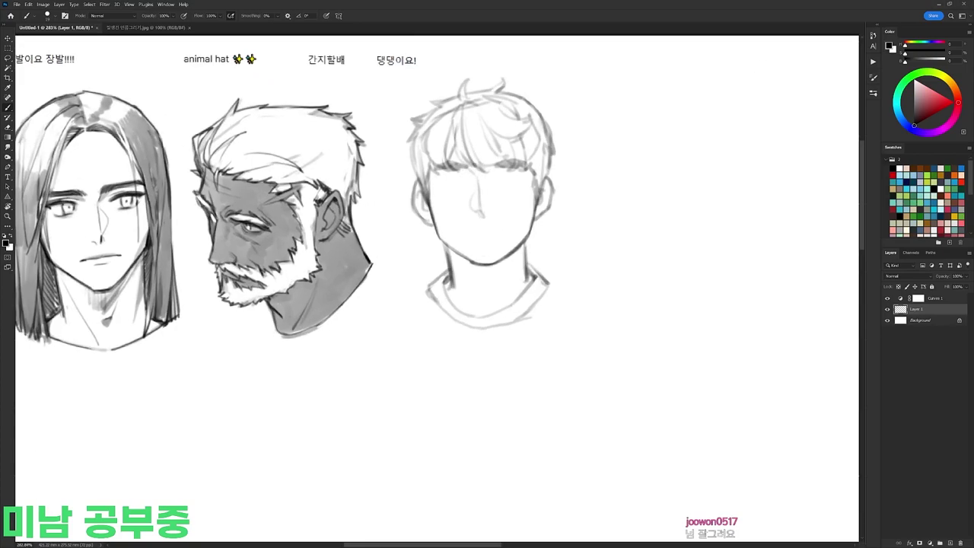
# Step: Sketch a pair of curved smiling eyes beneath the eyebrows, refining them with the eraser
pyautogui.press('r')
pyautogui.moveTo(454, 190); pyautogui.dragTo(396, 197)
pyautogui.press('r')
pyautogui.moveTo(579, 98); pyautogui.dragTo(655, 180)
pyautogui.moveTo(444, 185); pyautogui.dragTo(458, 178)
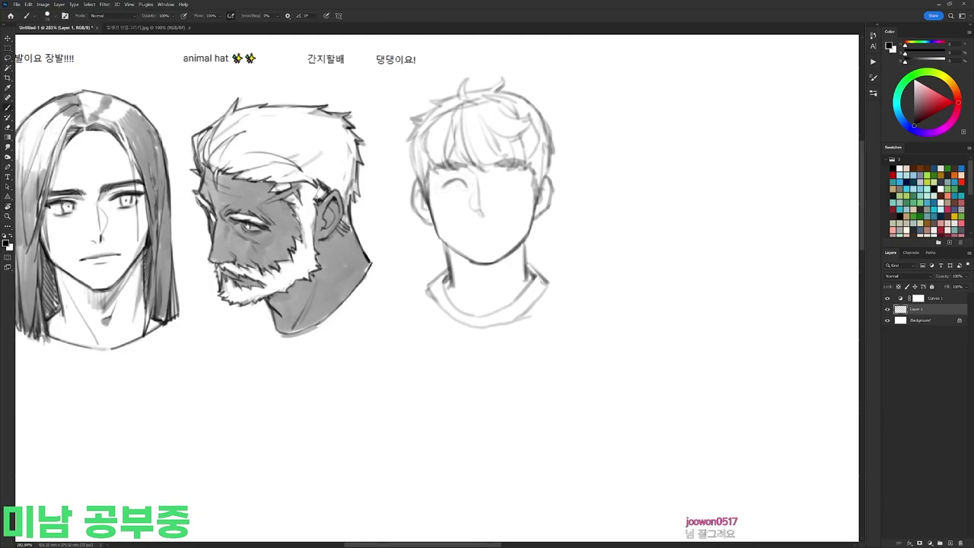
pyautogui.press('e')
pyautogui.press('b')
pyautogui.press('e')
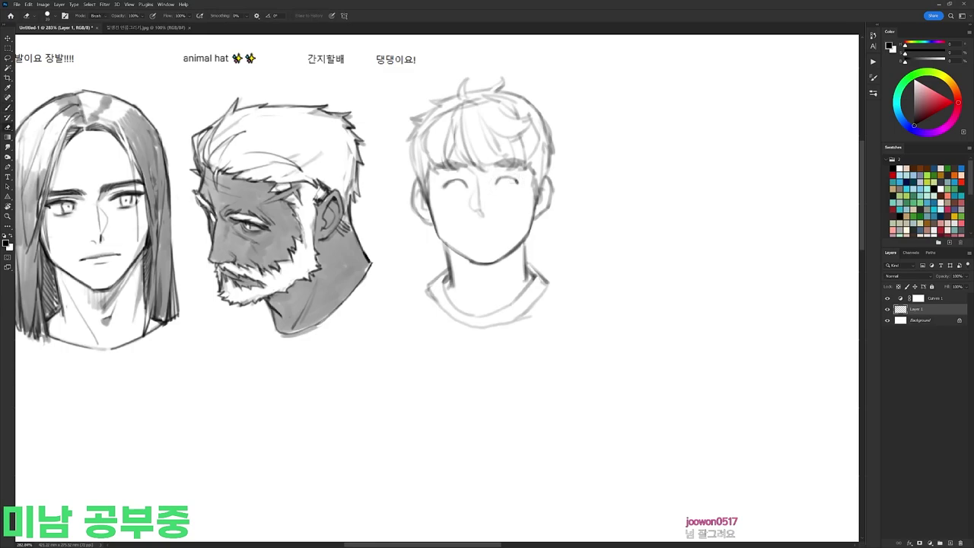
pyautogui.press('b')
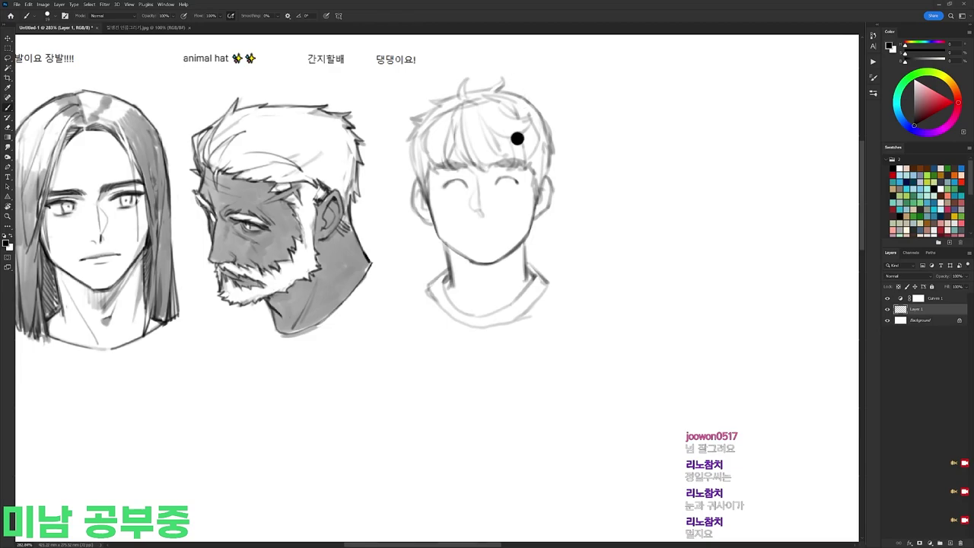
# Step: Rework the smiling eyes into open, round eyes with large grey irises, undoing the last iris attempt
pyautogui.moveTo(478, 182); pyautogui.dragTo(480, 212)
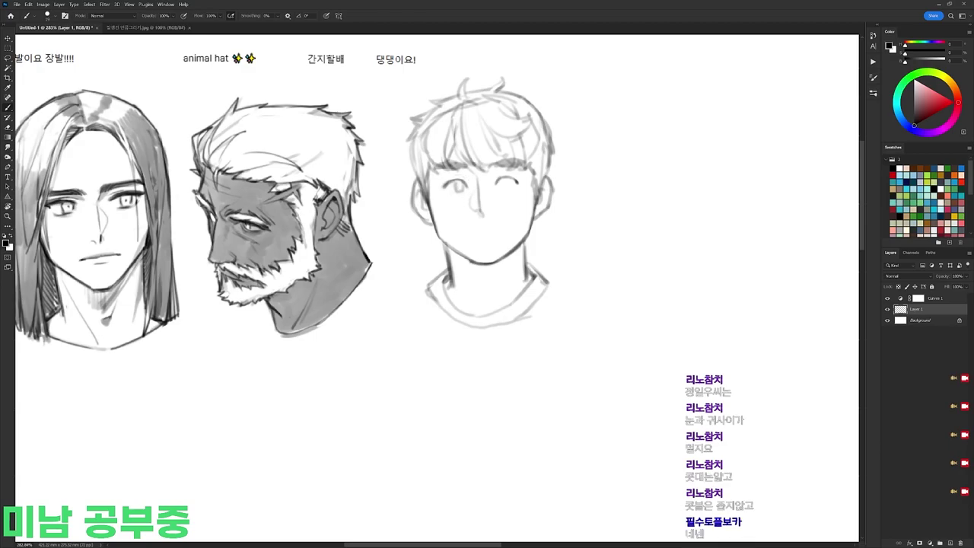
pyautogui.hotkey('ctrl', 'z')
pyautogui.moveTo(457, 183)
pyautogui.mouseDown()
pyautogui.moveTo(458, 193)
pyautogui.moveTo(508, 190)
pyautogui.mouseUp()
pyautogui.press('r')
pyautogui.moveTo(575, 134)
pyautogui.mouseDown()
pyautogui.moveTo(518, 96)
pyautogui.moveTo(260, 225)
pyautogui.mouseUp()
pyautogui.moveTo(334, 304); pyautogui.dragTo(339, 311)
pyautogui.moveTo(312, 260); pyautogui.dragTo(318, 265)
pyautogui.press('e')
pyautogui.press('r')
pyautogui.moveTo(420, 138); pyautogui.dragTo(697, 294)
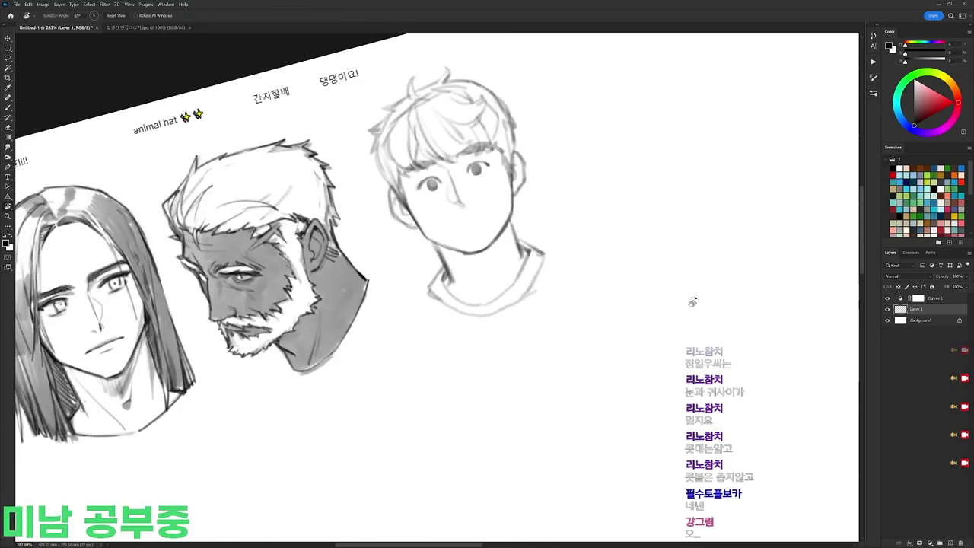
pyautogui.moveTo(749, 198); pyautogui.dragTo(740, 274)
pyautogui.press('Escape')
# Step: Sketch a light smiling mouth between the nose and chin of the young man
pyautogui.press('e')
pyautogui.moveTo(464, 310); pyautogui.dragTo(490, 291)
pyautogui.press('b')
pyautogui.moveTo(499, 257); pyautogui.dragTo(495, 283)
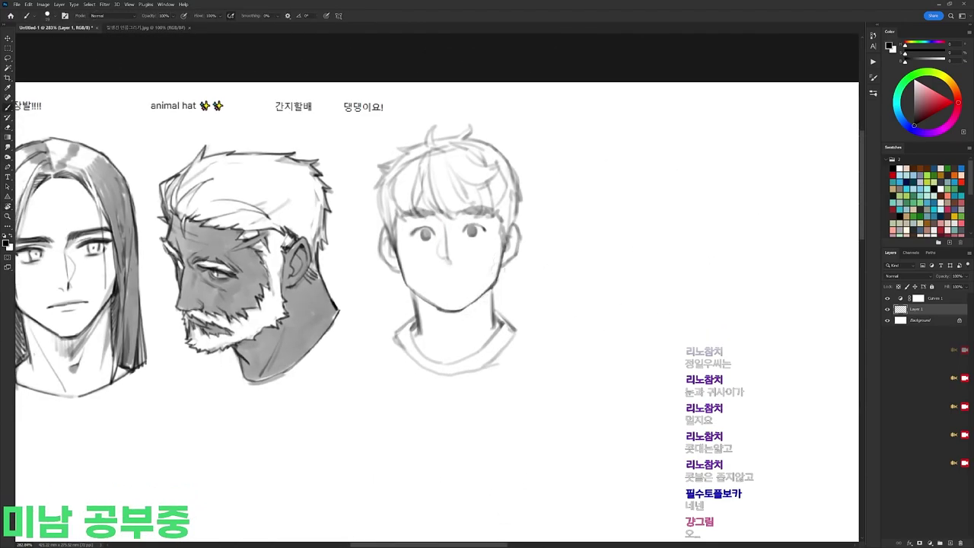
pyautogui.press('r')
pyautogui.moveTo(542, 243); pyautogui.dragTo(459, 176)
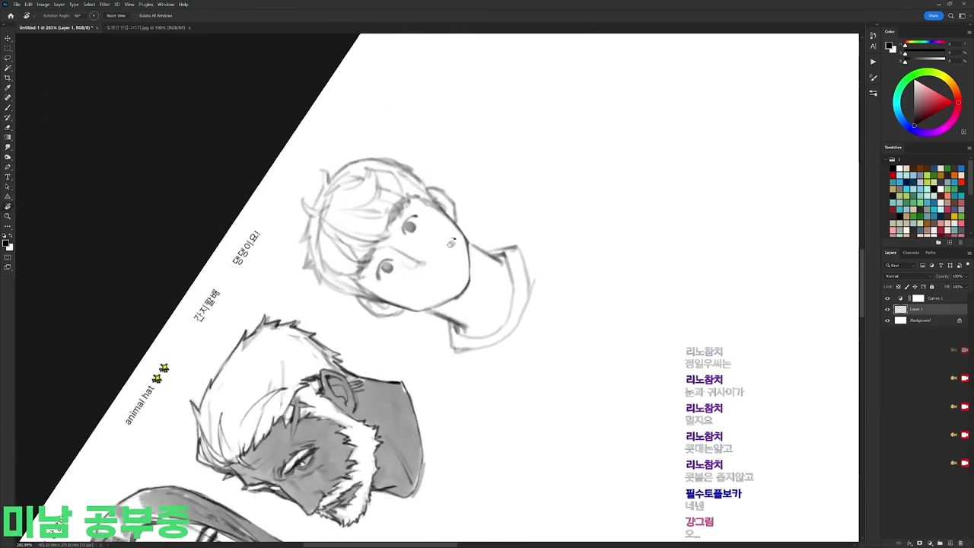
pyautogui.press('r')
pyautogui.moveTo(507, 133); pyautogui.dragTo(666, 243)
# Step: Refine the nose tip and the placement of the facial features above the smile
pyautogui.press('l')
pyautogui.moveTo(485, 273)
pyautogui.mouseDown()
pyautogui.moveTo(437, 269)
pyautogui.moveTo(488, 268)
pyautogui.mouseUp()
pyautogui.moveTo(465, 280); pyautogui.dragTo(469, 281)
pyautogui.press('b')
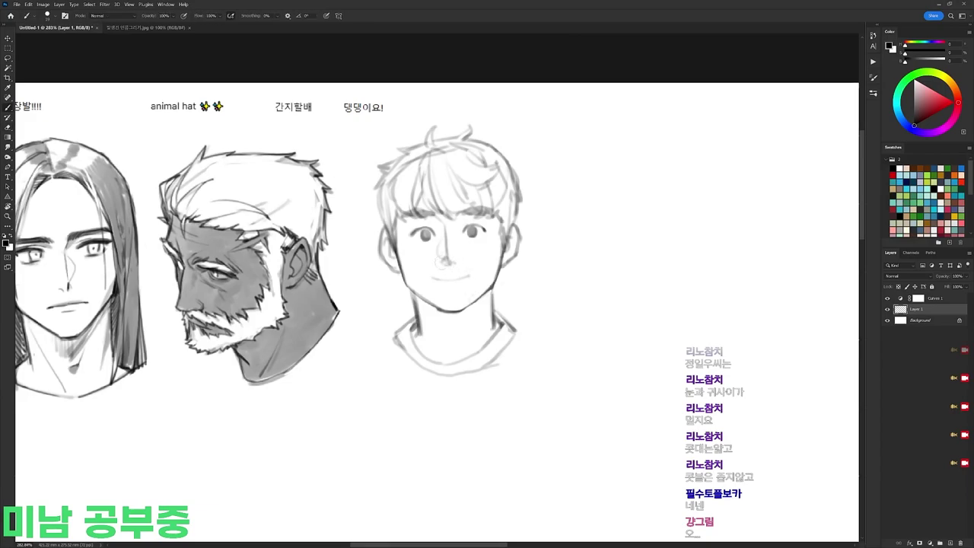
pyautogui.moveTo(444, 262); pyautogui.dragTo(480, 248)
pyautogui.press('e')
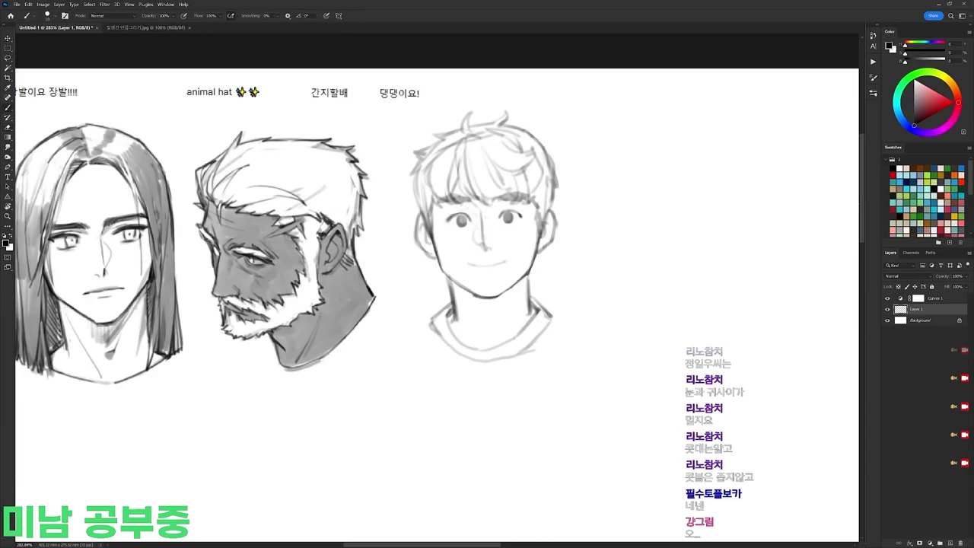
# Step: Darken the smiling mouth line and shape its corners, cleaning up with the eraser
pyautogui.press('b')
pyautogui.press('e')
pyautogui.press('b')
pyautogui.press('r')
pyautogui.moveTo(478, 237)
pyautogui.mouseDown()
pyautogui.moveTo(407, 231)
pyautogui.moveTo(438, 227)
pyautogui.moveTo(437, 210)
pyautogui.mouseUp()
pyautogui.press('r')
pyautogui.moveTo(580, 215)
pyautogui.mouseDown()
pyautogui.moveTo(596, 313)
pyautogui.moveTo(581, 358)
pyautogui.mouseUp()
pyautogui.press('e')
pyautogui.press('r')
pyautogui.moveTo(514, 235); pyautogui.dragTo(600, 243)
pyautogui.press('b')
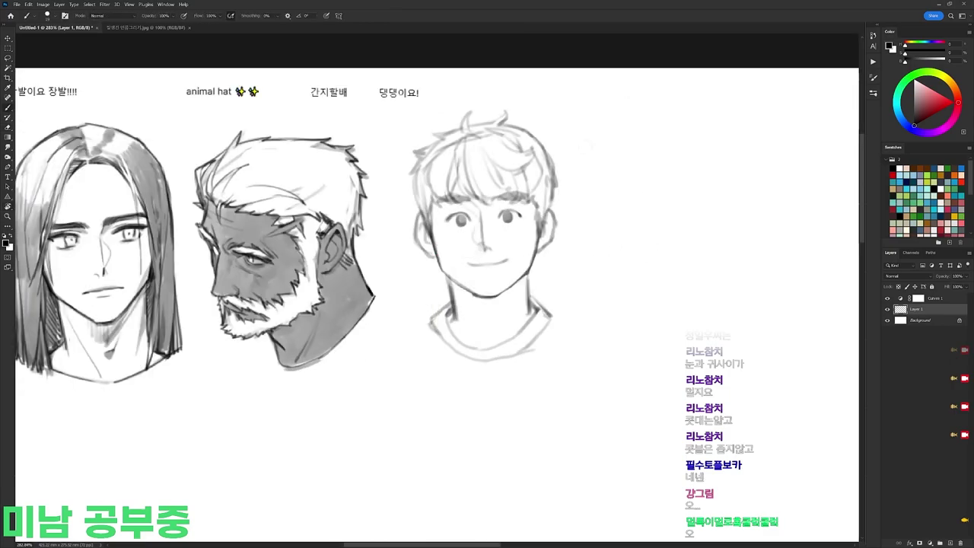
# Step: Switch to a finer brush preset and draw darker fringe strands over the forehead
pyautogui.rightClick(538, 180)
pyautogui.click(608, 251)
pyautogui.moveTo(459, 154)
pyautogui.mouseDown()
pyautogui.moveTo(469, 202)
pyautogui.moveTo(491, 205)
pyautogui.moveTo(510, 187)
pyautogui.moveTo(512, 200)
pyautogui.mouseUp()
pyautogui.moveTo(520, 172); pyautogui.dragTo(519, 203)
pyautogui.press('e')
pyautogui.press('b')
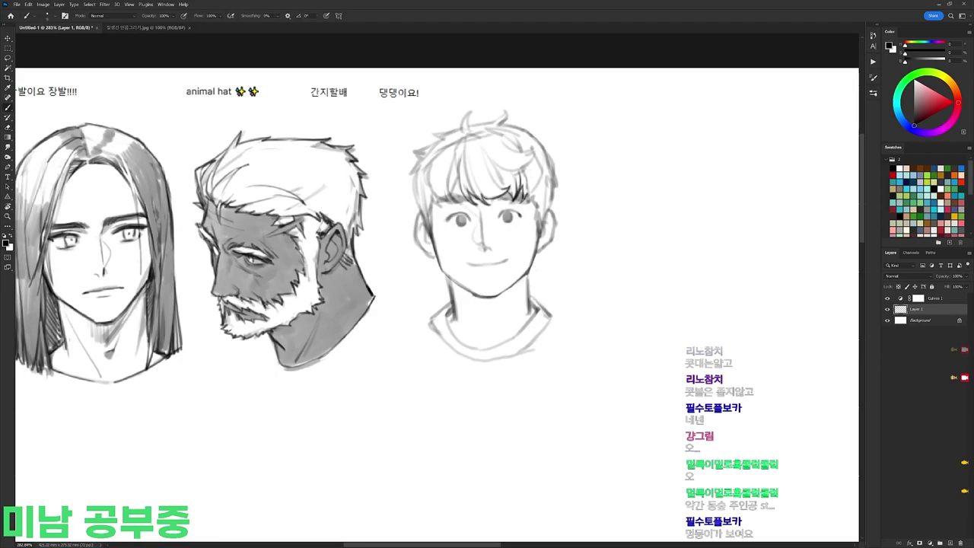
# Step: Add more dark, pointed strands to the fringe tips above both eyebrows
pyautogui.press('e')
pyautogui.press('r')
pyautogui.moveTo(577, 222)
pyautogui.mouseDown()
pyautogui.moveTo(587, 326)
pyautogui.moveTo(576, 358)
pyautogui.mouseUp()
pyautogui.press('b')
pyautogui.press('r')
pyautogui.moveTo(570, 255)
pyautogui.mouseDown()
pyautogui.moveTo(581, 264)
pyautogui.moveTo(435, 117)
pyautogui.mouseUp()
pyautogui.press('Escape')
pyautogui.press('b')
pyautogui.moveTo(459, 174); pyautogui.dragTo(459, 203)
pyautogui.moveTo(521, 170); pyautogui.dragTo(528, 177)
# Step: Handwrite the note "턱둥글고 눈썹눈멀고" below the young man's collar
pyautogui.moveTo(487, 304); pyautogui.dragTo(528, 250)
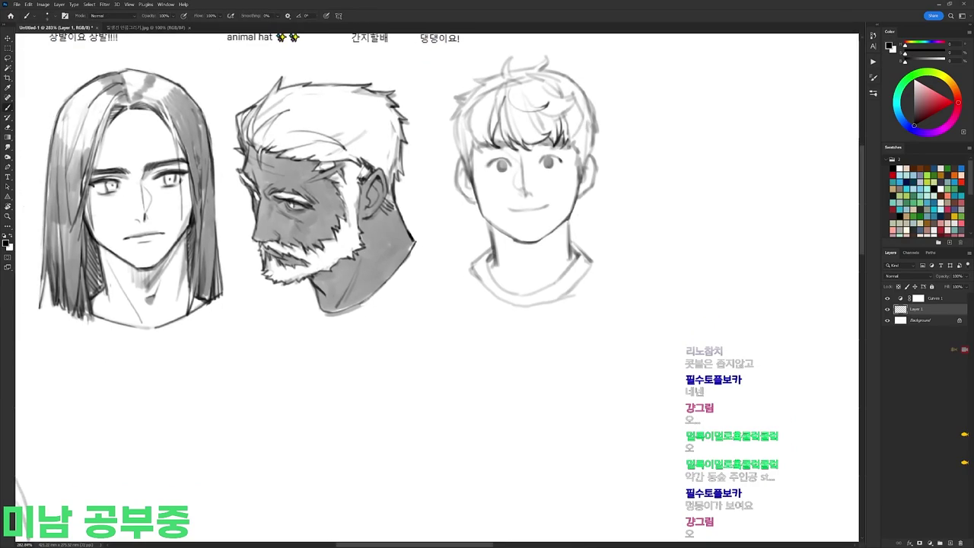
pyautogui.moveTo(479, 321); pyautogui.dragTo(489, 321)
pyautogui.moveTo(480, 321); pyautogui.dragTo(489, 327)
pyautogui.moveTo(493, 319); pyautogui.dragTo(492, 331)
pyautogui.moveTo(486, 333)
pyautogui.mouseDown()
pyautogui.moveTo(493, 341)
pyautogui.moveTo(512, 320)
pyautogui.moveTo(539, 338)
pyautogui.moveTo(564, 328)
pyautogui.moveTo(565, 338)
pyautogui.moveTo(569, 328)
pyautogui.mouseUp()
pyautogui.moveTo(574, 318); pyautogui.dragTo(575, 329)
pyautogui.moveTo(566, 331); pyautogui.dragTo(576, 337)
pyautogui.moveTo(578, 320); pyautogui.dragTo(588, 335)
# Step: Handwrite a second note line, "귀눈멀고 인중짧고 귀큼", under the first one
pyautogui.moveTo(480, 348)
pyautogui.mouseDown()
pyautogui.moveTo(491, 366)
pyautogui.moveTo(519, 367)
pyautogui.mouseUp()
pyautogui.moveTo(520, 347)
pyautogui.mouseDown()
pyautogui.moveTo(525, 365)
pyautogui.moveTo(539, 356)
pyautogui.mouseUp()
pyautogui.moveTo(532, 364); pyautogui.dragTo(553, 355)
pyautogui.moveTo(538, 354)
pyautogui.mouseDown()
pyautogui.moveTo(553, 364)
pyautogui.moveTo(560, 355)
pyautogui.mouseUp()
pyautogui.moveTo(556, 352); pyautogui.dragTo(566, 357)
pyautogui.moveTo(567, 350); pyautogui.dragTo(571, 350)
pyautogui.moveTo(557, 356)
pyautogui.mouseDown()
pyautogui.moveTo(569, 368)
pyautogui.moveTo(593, 354)
pyautogui.mouseUp()
pyautogui.moveTo(583, 356); pyautogui.dragTo(595, 356)
pyautogui.moveTo(590, 357); pyautogui.dragTo(589, 364)
pyautogui.moveTo(597, 343)
pyautogui.mouseDown()
pyautogui.moveTo(597, 364)
pyautogui.moveTo(604, 352)
pyautogui.mouseUp()
pyautogui.moveTo(597, 354); pyautogui.dragTo(606, 354)
pyautogui.moveTo(597, 358); pyautogui.dragTo(605, 366)
# Step: Handwrite a third note line starting "눈동자비율크고 눈은크지X", undoing two misplaced strokes along the way
pyautogui.moveTo(481, 373); pyautogui.dragTo(490, 380)
pyautogui.moveTo(482, 385)
pyautogui.mouseDown()
pyautogui.moveTo(493, 396)
pyautogui.moveTo(499, 384)
pyautogui.mouseUp()
pyautogui.moveTo(490, 387); pyautogui.dragTo(511, 393)
pyautogui.moveTo(510, 385)
pyautogui.mouseDown()
pyautogui.moveTo(537, 385)
pyautogui.moveTo(522, 387)
pyautogui.mouseUp()
pyautogui.hotkey('ctrl', 'z')
pyautogui.hotkey('ctrl', 'z')
pyautogui.moveTo(524, 378)
pyautogui.mouseDown()
pyautogui.moveTo(526, 391)
pyautogui.moveTo(531, 383)
pyautogui.mouseUp()
pyautogui.moveTo(530, 383); pyautogui.dragTo(529, 389)
pyautogui.moveTo(526, 391); pyautogui.dragTo(535, 393)
pyautogui.moveTo(537, 377); pyautogui.dragTo(544, 386)
pyautogui.moveTo(535, 391); pyautogui.dragTo(553, 386)
pyautogui.moveTo(546, 391); pyautogui.dragTo(571, 380)
pyautogui.moveTo(564, 386); pyautogui.dragTo(603, 388)
pyautogui.moveTo(598, 374); pyautogui.dragTo(615, 386)
pyautogui.moveTo(618, 376); pyautogui.dragTo(635, 383)
pyautogui.moveTo(630, 371); pyautogui.dragTo(647, 386)
pyautogui.moveTo(637, 373); pyautogui.dragTo(657, 385)
pyautogui.moveTo(652, 373); pyautogui.dragTo(667, 385)
pyautogui.moveTo(667, 368); pyautogui.dragTo(675, 373)
# Step: Ink the side hair and its outer outline nearest the bearded man with darker, finer lines
pyautogui.scroll(1, 614, 248)
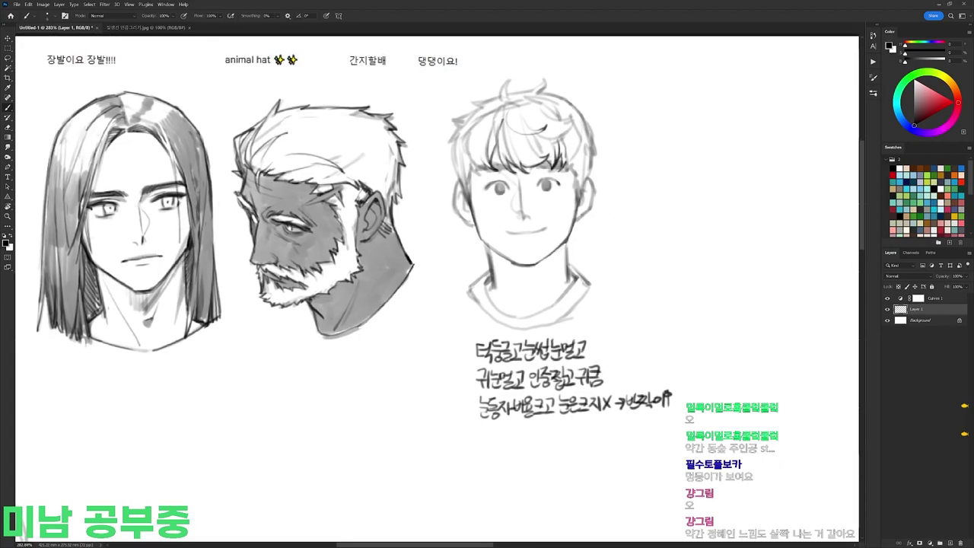
pyautogui.moveTo(471, 151)
pyautogui.mouseDown()
pyautogui.moveTo(486, 169)
pyautogui.moveTo(468, 200)
pyautogui.mouseUp()
pyautogui.moveTo(456, 139)
pyautogui.mouseDown()
pyautogui.moveTo(461, 180)
pyautogui.moveTo(447, 167)
pyautogui.moveTo(477, 133)
pyautogui.moveTo(454, 172)
pyautogui.mouseUp()
# Step: Erase the light crown tufts and redraw the top hair outline with smaller dark tufts
pyautogui.scroll(1, 466, 159)
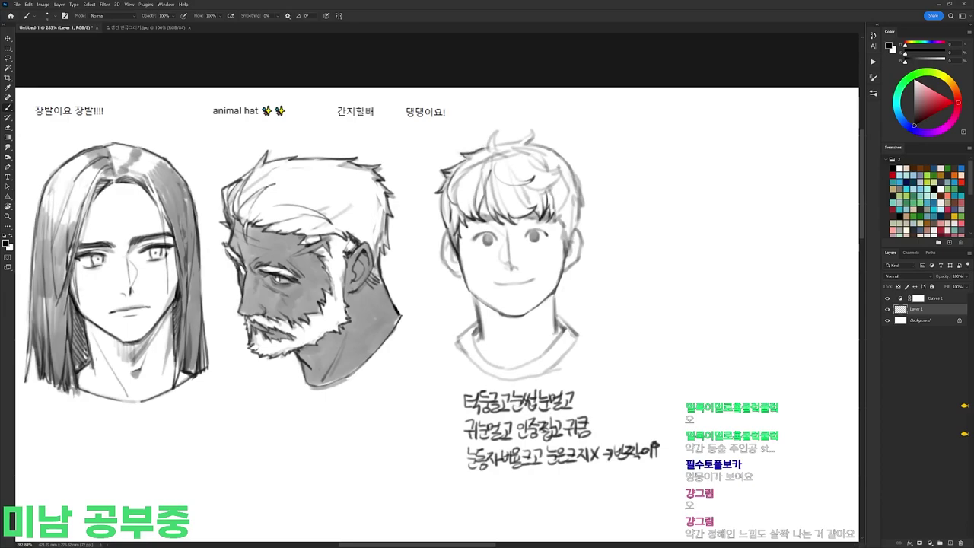
pyautogui.moveTo(495, 131)
pyautogui.mouseDown()
pyautogui.moveTo(489, 142)
pyautogui.moveTo(526, 159)
pyautogui.moveTo(518, 165)
pyautogui.moveTo(520, 139)
pyautogui.moveTo(497, 145)
pyautogui.mouseUp()
pyautogui.press('e')
pyautogui.moveTo(488, 134)
pyautogui.mouseDown()
pyautogui.moveTo(501, 144)
pyautogui.moveTo(534, 143)
pyautogui.mouseUp()
pyautogui.press('b')
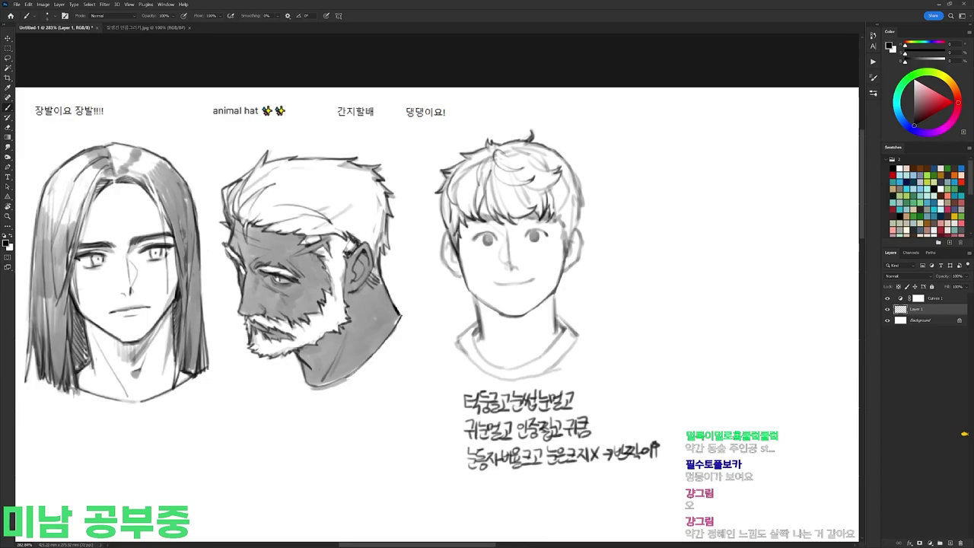
# Step: Outline the remaining side hair, both ears, the jaw and the neck with darker lines
pyautogui.press('e')
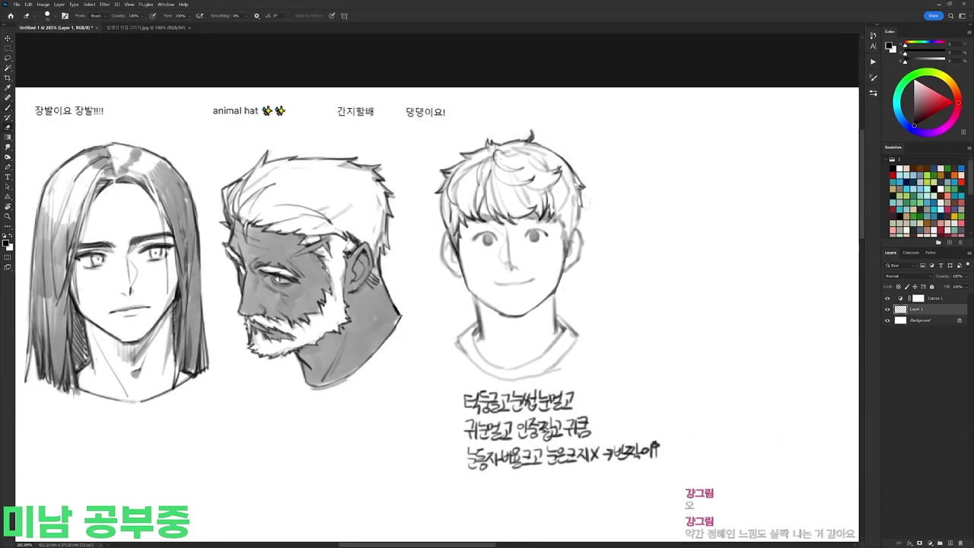
pyautogui.press('b')
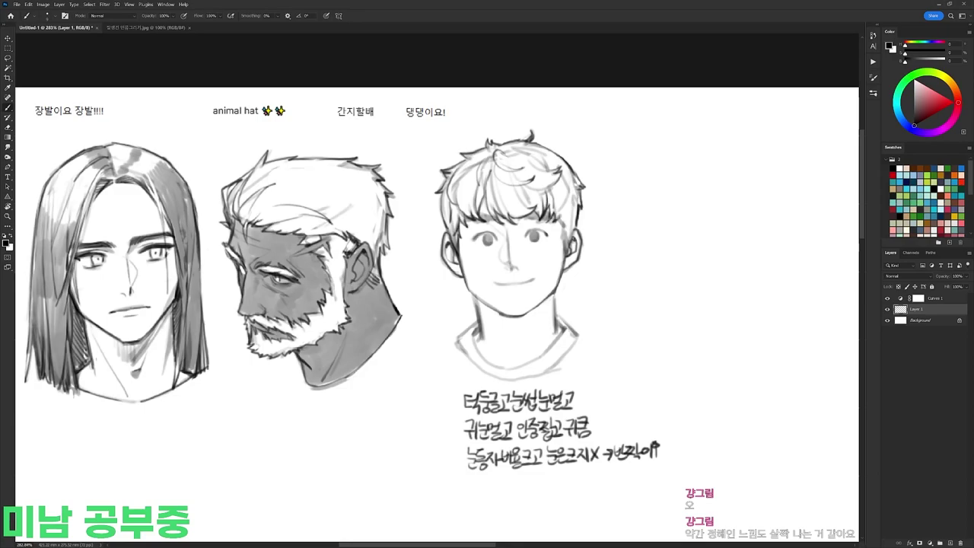
pyautogui.scroll(-2, 565, 245)
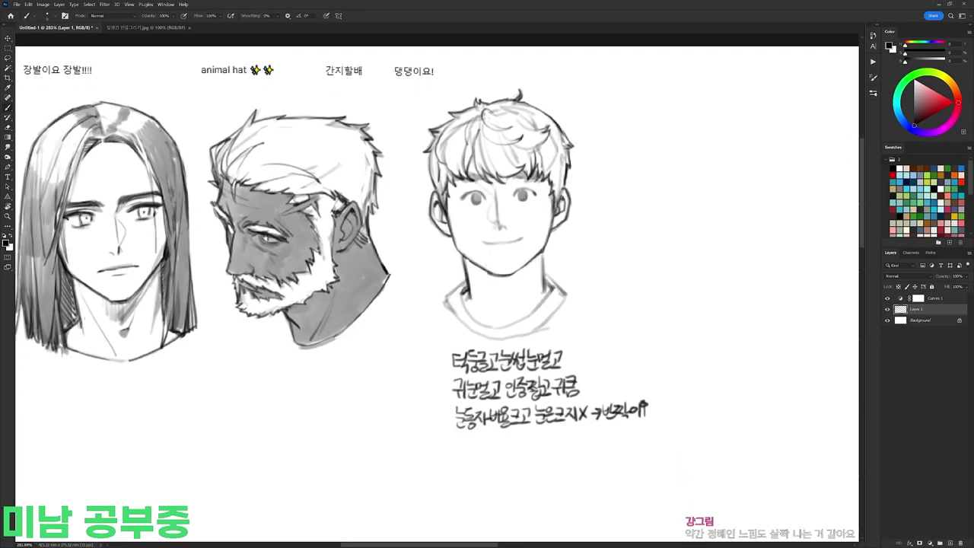
pyautogui.press('b')
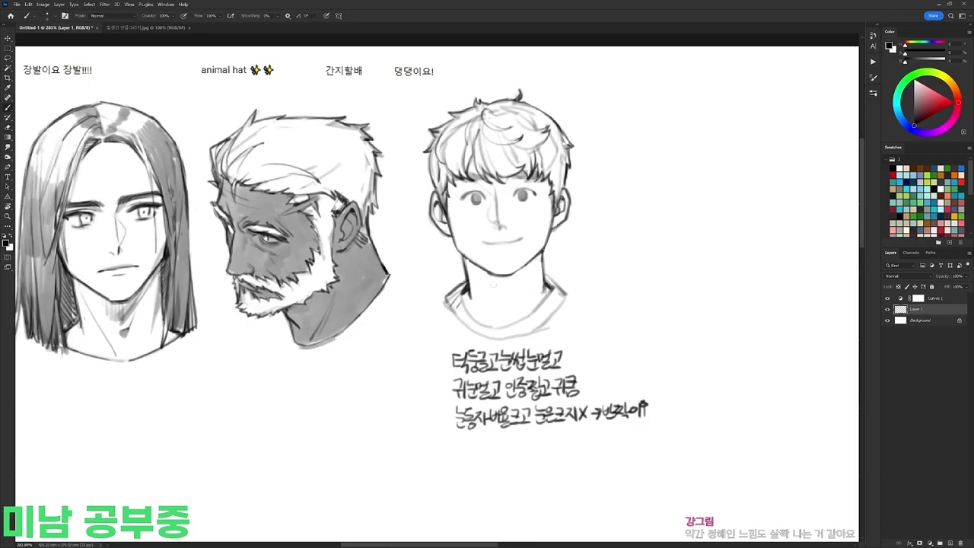
# Step: Add short ribbing lines to both sides of the young man's collar and outline the hollow of his throat
pyautogui.rightClick(555, 247)
pyautogui.doubleClick(590, 318)
pyautogui.rightClick(586, 232)
pyautogui.doubleClick(661, 302)
pyautogui.press('e')
pyautogui.press('b')
pyautogui.moveTo(543, 273)
pyautogui.mouseDown()
pyautogui.moveTo(560, 292)
pyautogui.moveTo(542, 205)
pyautogui.moveTo(565, 288)
pyautogui.moveTo(483, 171)
pyautogui.mouseUp()
pyautogui.press('e')
pyautogui.press('r')
pyautogui.press('b')
pyautogui.press('e')
pyautogui.press('r')
pyautogui.press('b')
pyautogui.press('r')
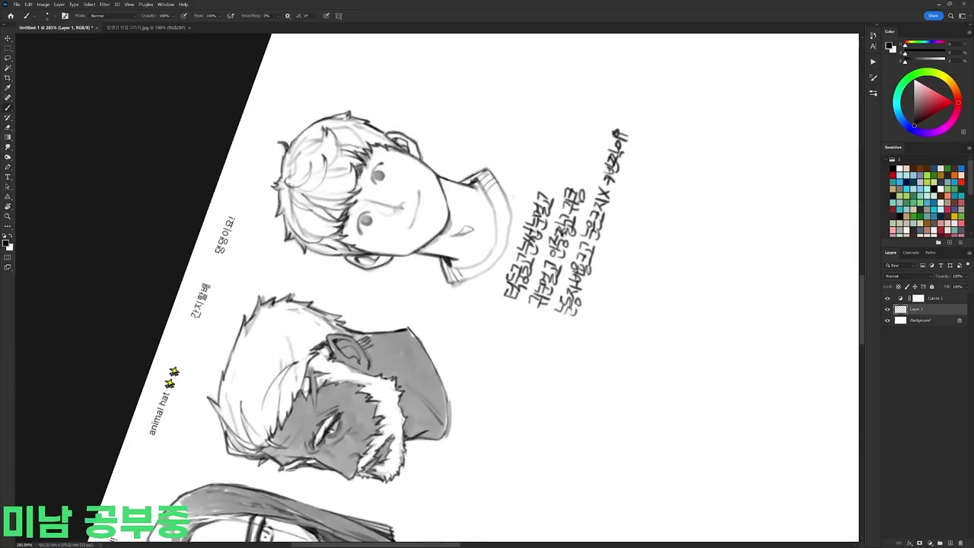
# Step: Draw thin upper eyelid lines above both of the young man's eyes
pyautogui.press('r')
pyautogui.moveTo(419, 164); pyautogui.dragTo(641, 206)
pyautogui.press('b')
pyautogui.press('r')
pyautogui.press('Escape')
pyautogui.press('b')
pyautogui.scroll(2, 500, 177)
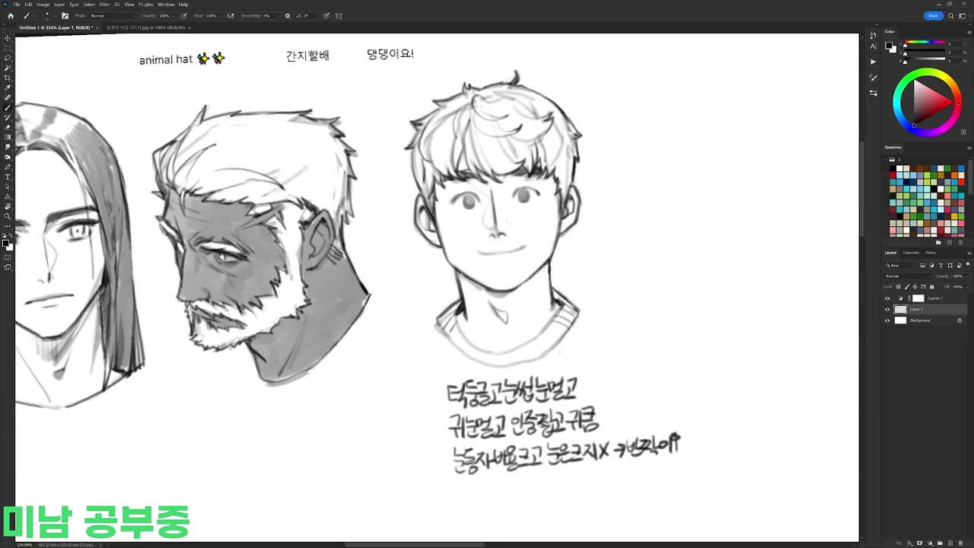
pyautogui.press('r')
pyautogui.moveTo(560, 194); pyautogui.dragTo(431, 134)
pyautogui.press('b')
pyautogui.moveTo(374, 212); pyautogui.dragTo(377, 229)
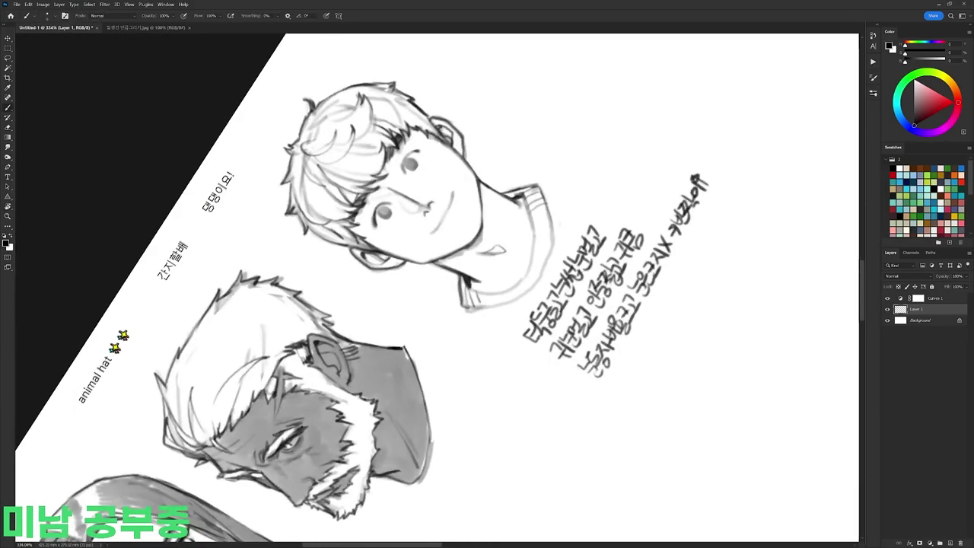
pyautogui.moveTo(404, 160); pyautogui.dragTo(417, 150)
pyautogui.press('r')
pyautogui.moveTo(417, 152)
pyautogui.mouseDown()
pyautogui.moveTo(483, 159)
pyautogui.moveTo(527, 185)
pyautogui.mouseUp()
pyautogui.press('b')
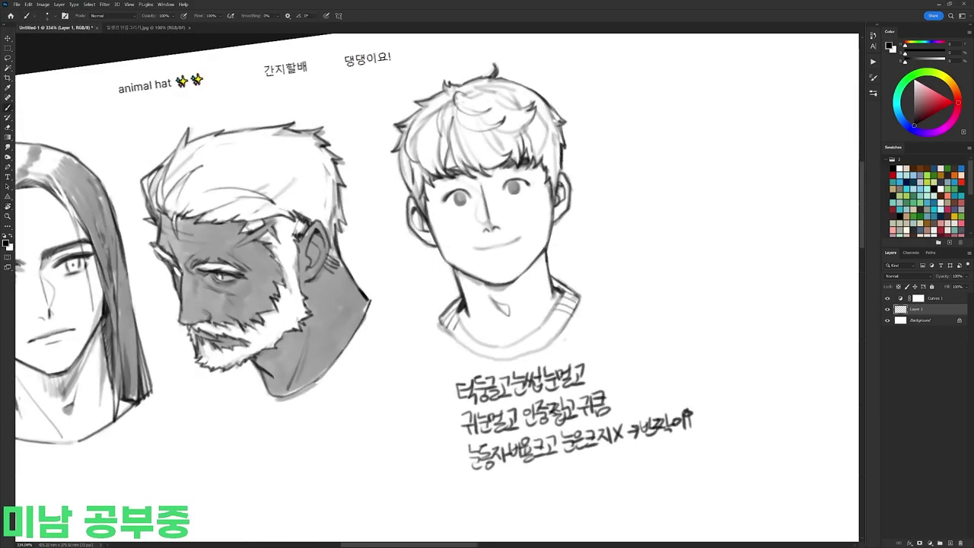
# Step: Darken the young man's eyebrow nearest the bearded man and ink the closed smile line
pyautogui.moveTo(464, 176)
pyautogui.mouseDown()
pyautogui.moveTo(482, 169)
pyautogui.moveTo(444, 174)
pyautogui.mouseUp()
pyautogui.press('r')
pyautogui.moveTo(467, 243); pyautogui.dragTo(475, 245)
pyautogui.press('r')
pyautogui.moveTo(585, 190); pyautogui.dragTo(501, 180)
pyautogui.rightClick(454, 181)
pyautogui.doubleClick(491, 250)
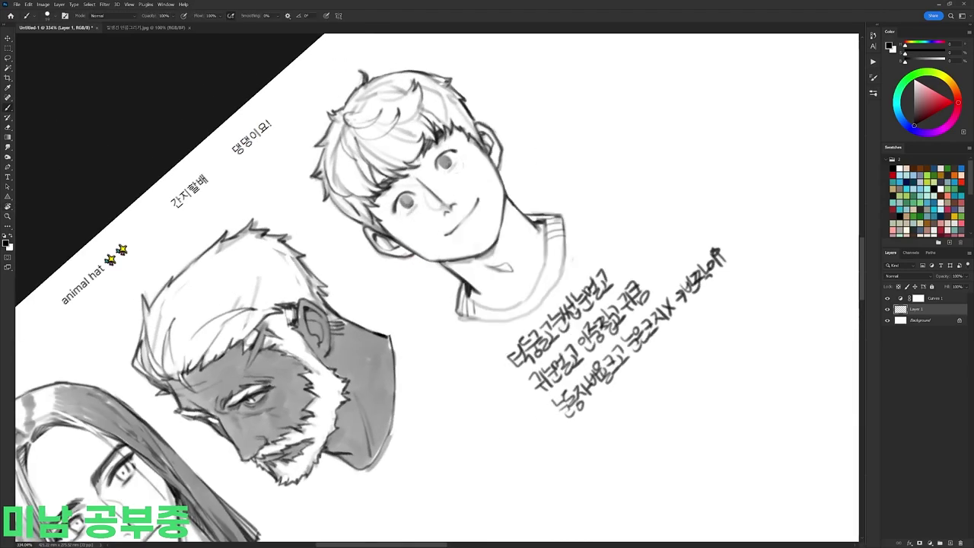
pyautogui.press('r')
pyautogui.press('Escape')
pyautogui.press('e')
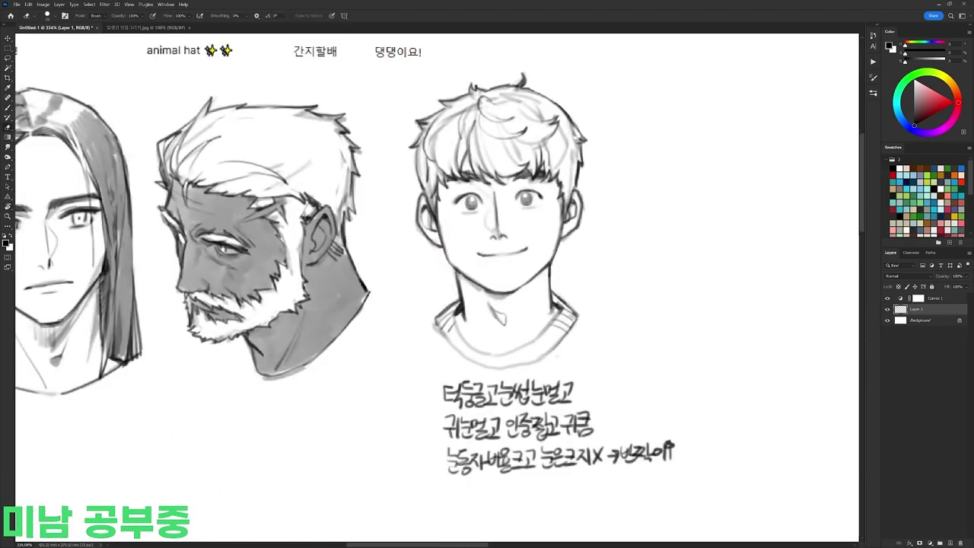
# Step: Outline the young man's irises with a finer brush
pyautogui.press('r')
pyautogui.moveTo(630, 214); pyautogui.dragTo(303, 130)
pyautogui.press('b')
pyautogui.rightClick(390, 245)
pyautogui.doubleClick(459, 313)
pyautogui.moveTo(339, 288); pyautogui.dragTo(351, 292)
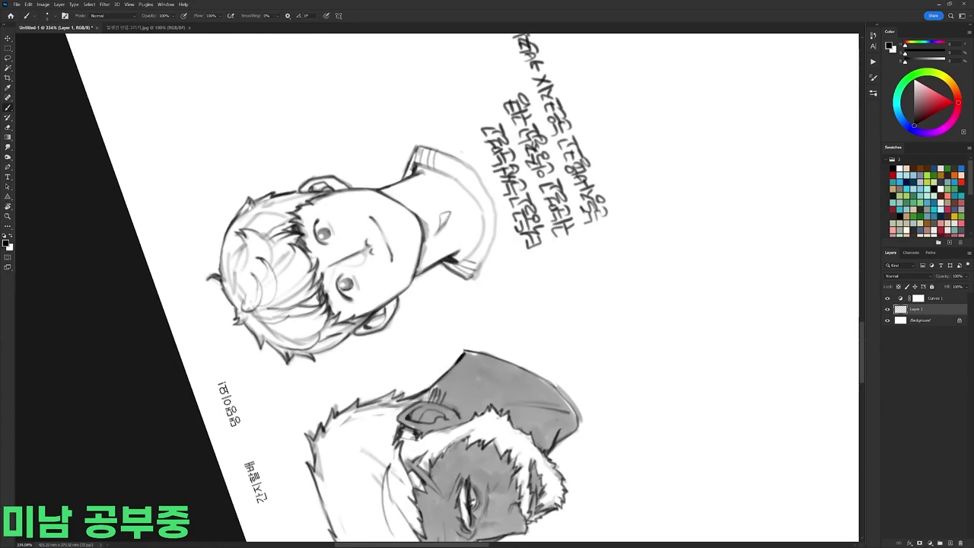
pyautogui.press('r')
pyautogui.moveTo(308, 110); pyautogui.dragTo(681, 189)
pyautogui.press('b')
pyautogui.press('r')
pyautogui.press('Escape')
pyautogui.press('b')
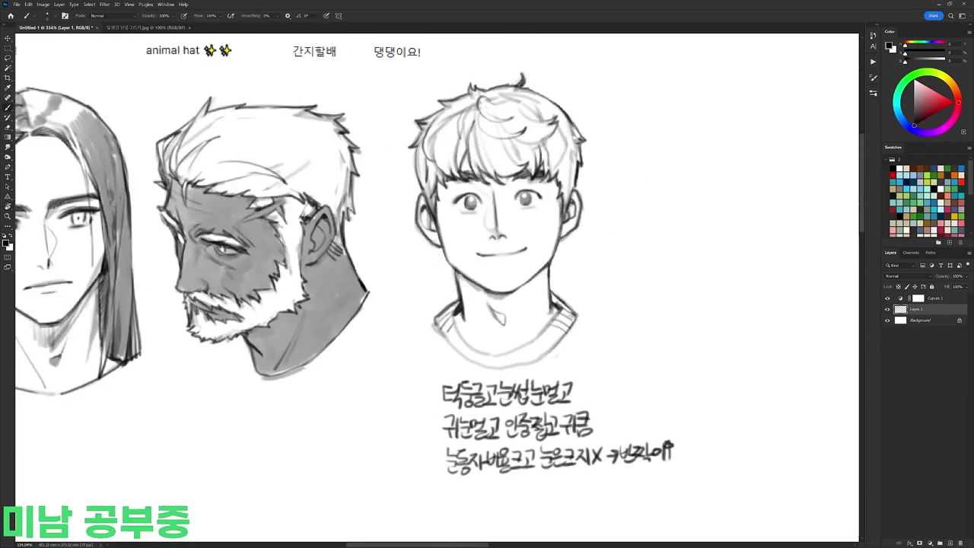
# Step: Add dark pupils inside both of the young man's irises
pyautogui.press('r')
pyautogui.moveTo(631, 228); pyautogui.dragTo(472, 89)
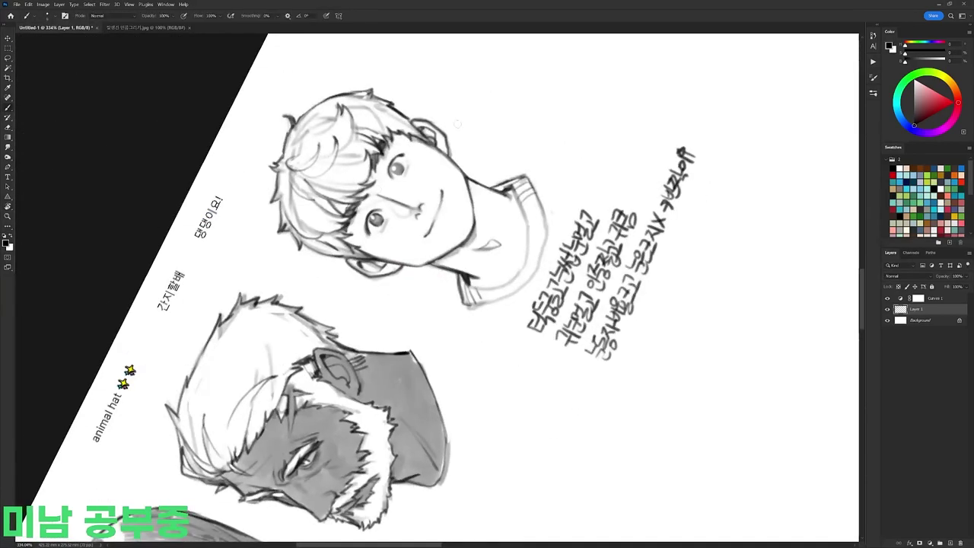
pyautogui.press('r')
pyautogui.moveTo(458, 124); pyautogui.dragTo(599, 191)
pyautogui.press('b')
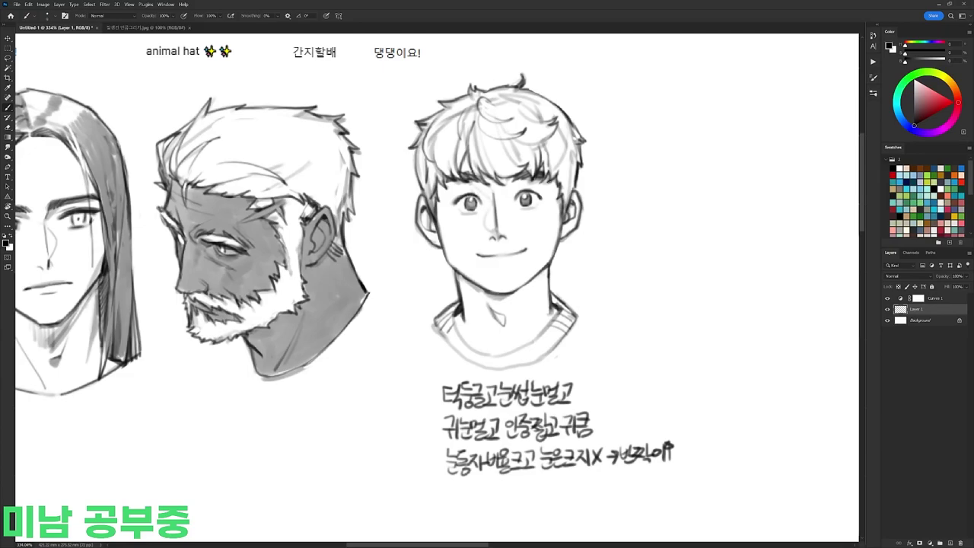
# Step: Hatch light blush strokes on both of the young man's cheeks with a different brush
pyautogui.moveTo(595, 225)
pyautogui.mouseDown()
pyautogui.moveTo(616, 206)
pyautogui.moveTo(638, 213)
pyautogui.mouseUp()
pyautogui.press('l')
pyautogui.moveTo(495, 196); pyautogui.dragTo(478, 214)
pyautogui.hotkey('ctrl', 'd')
pyautogui.press('b')
pyautogui.rightClick(501, 198)
pyautogui.click(535, 266)
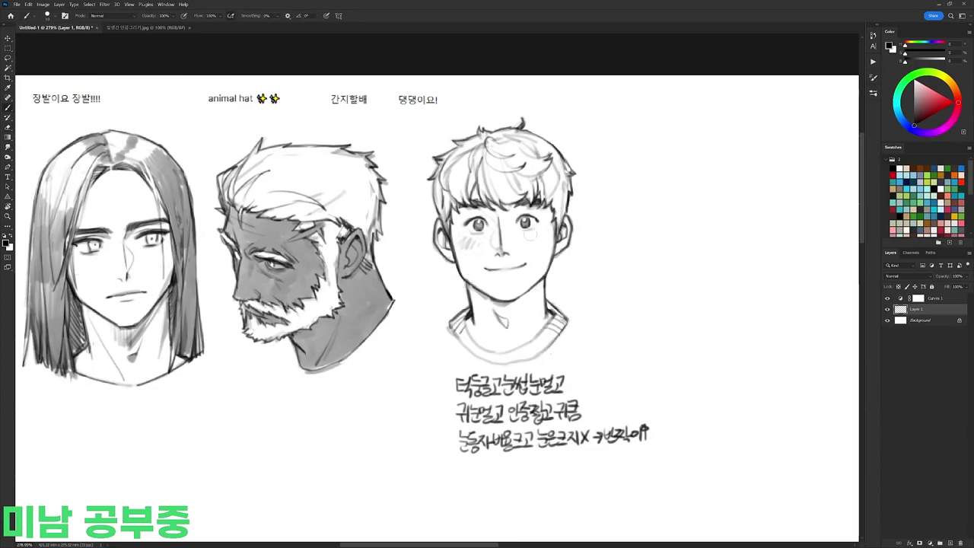
pyautogui.press('e')
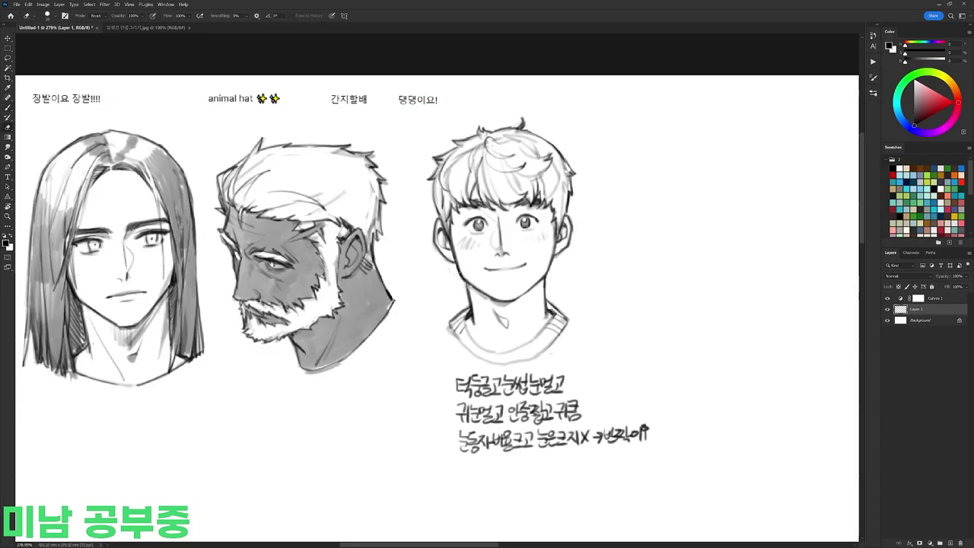
# Step: Lasso the lower part of the young man's face and adjust it with Free Transform
pyautogui.press('l')
pyautogui.moveTo(542, 273)
pyautogui.mouseDown()
pyautogui.moveTo(490, 307)
pyautogui.moveTo(483, 280)
pyautogui.mouseUp()
pyautogui.hotkey('ctrl', 't')
pyautogui.moveTo(543, 274); pyautogui.dragTo(489, 265)
pyautogui.press('Return')
pyautogui.hotkey('ctrl', 'd')
# Step: Refine the irises and lid lines of the young man's eyes with a fine brush
pyautogui.press('b')
pyautogui.rightClick(476, 198)
pyautogui.click(545, 268)
pyautogui.moveTo(422, 221); pyautogui.dragTo(428, 225)
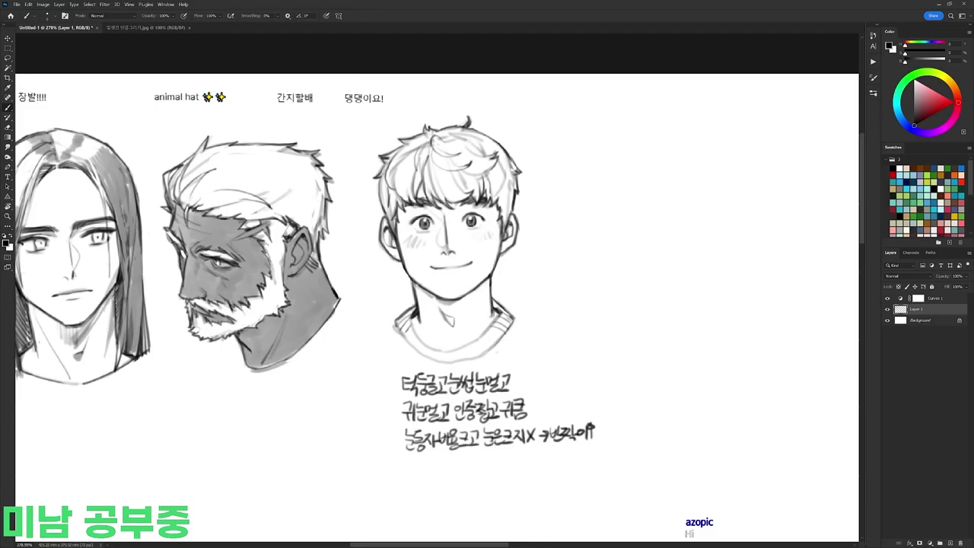
pyautogui.press('r')
pyautogui.moveTo(530, 195); pyautogui.dragTo(492, 169)
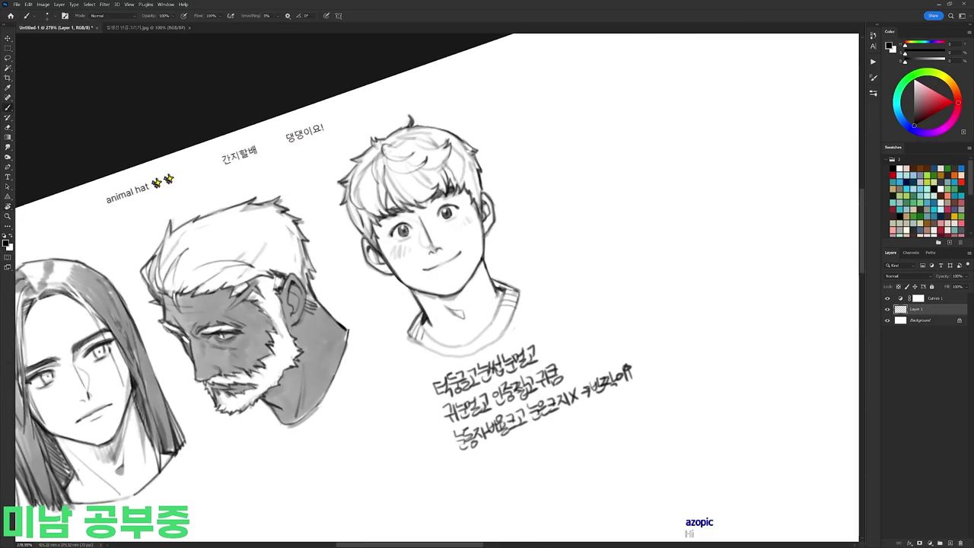
pyautogui.press('r')
pyautogui.moveTo(562, 165); pyautogui.dragTo(596, 217)
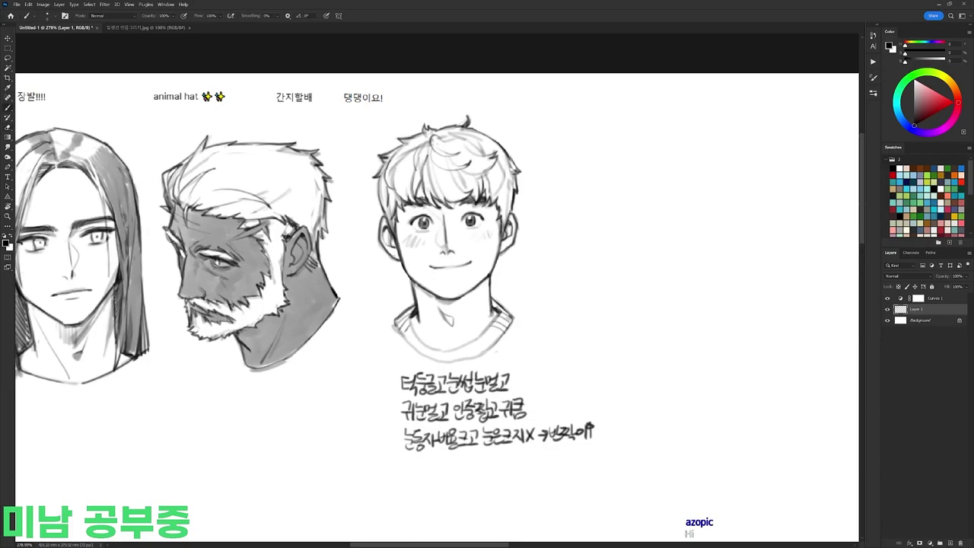
# Step: Shade the throat hollow on the young man's neck with a broader brush
pyautogui.press('e')
pyautogui.press('b')
pyautogui.moveTo(459, 159)
pyautogui.mouseDown()
pyautogui.moveTo(431, 160)
pyautogui.moveTo(449, 160)
pyautogui.mouseUp()
pyautogui.press('r')
pyautogui.moveTo(546, 185)
pyautogui.mouseDown()
pyautogui.moveTo(508, 154)
pyautogui.moveTo(457, 148)
pyautogui.mouseUp()
pyautogui.rightClick(474, 199)
pyautogui.doubleClick(510, 267)
pyautogui.press('r')
pyautogui.moveTo(614, 236)
pyautogui.mouseDown()
pyautogui.moveTo(622, 254)
pyautogui.moveTo(392, 457)
pyautogui.mouseUp()
pyautogui.press('e')
pyautogui.press('Escape')
pyautogui.press('b')
# Step: Lasso the "댕댕이요!" label and move it sideways, closer to the centre above the young man's head
pyautogui.scroll(-1, 602, 157)
pyautogui.scroll(1, 560, 202)
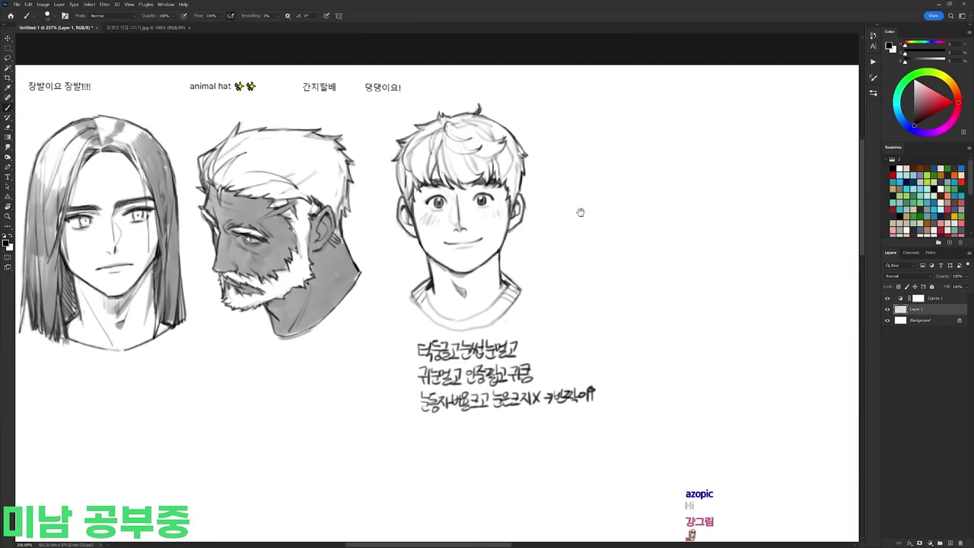
pyautogui.moveTo(570, 211); pyautogui.dragTo(495, 204)
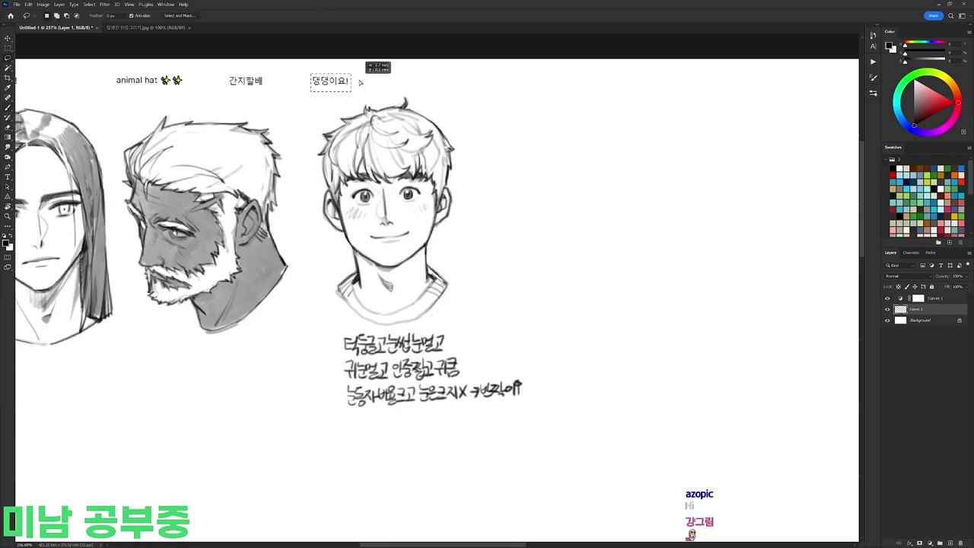
pyautogui.moveTo(330, 83); pyautogui.dragTo(387, 110)
# Step: Shade the young man's hair with grey hatching strokes that leave lighter highlights near the crown
pyautogui.moveTo(395, 156)
pyautogui.mouseDown()
pyautogui.moveTo(400, 210)
pyautogui.moveTo(408, 160)
pyautogui.moveTo(423, 163)
pyautogui.moveTo(425, 186)
pyautogui.moveTo(463, 202)
pyautogui.moveTo(481, 158)
pyautogui.moveTo(444, 143)
pyautogui.moveTo(466, 139)
pyautogui.moveTo(501, 226)
pyautogui.mouseUp()
pyautogui.moveTo(476, 148); pyautogui.dragTo(490, 169)
pyautogui.moveTo(484, 160); pyautogui.dragTo(502, 181)
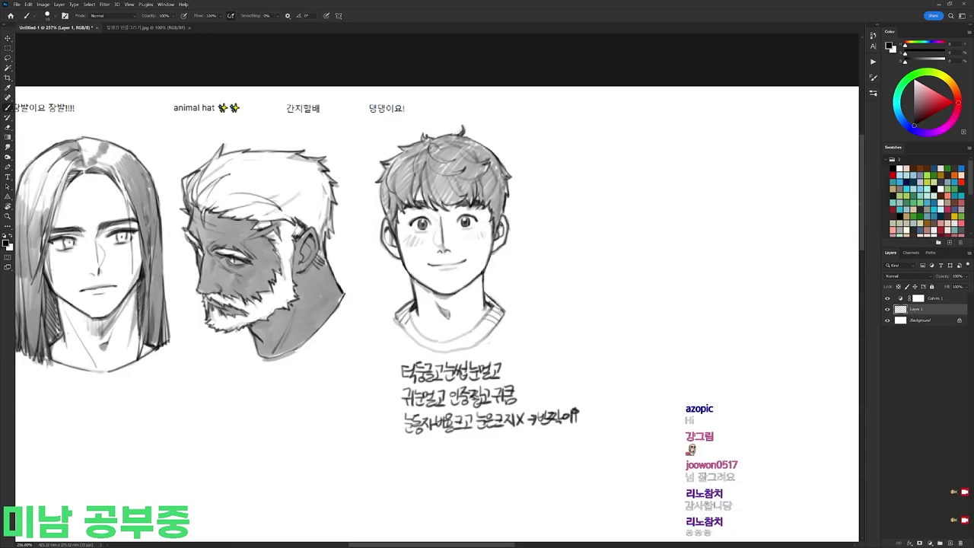
# Step: Lasso the young man's mouth area and nudge it slightly
pyautogui.press('l')
pyautogui.moveTo(424, 266)
pyautogui.mouseDown()
pyautogui.moveTo(449, 281)
pyautogui.moveTo(423, 264)
pyautogui.moveTo(497, 259)
pyautogui.mouseUp()
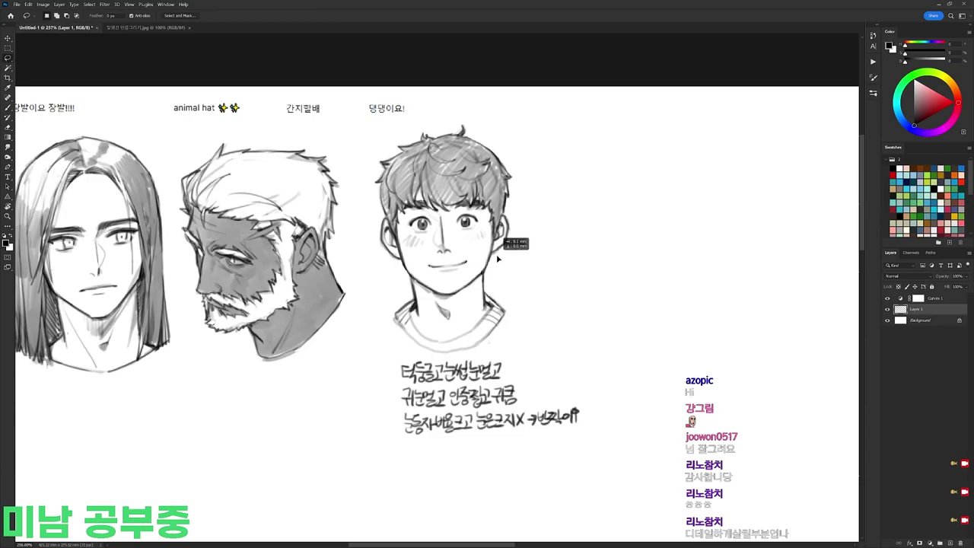
pyautogui.moveTo(525, 229); pyautogui.dragTo(517, 230)
pyautogui.press('e')
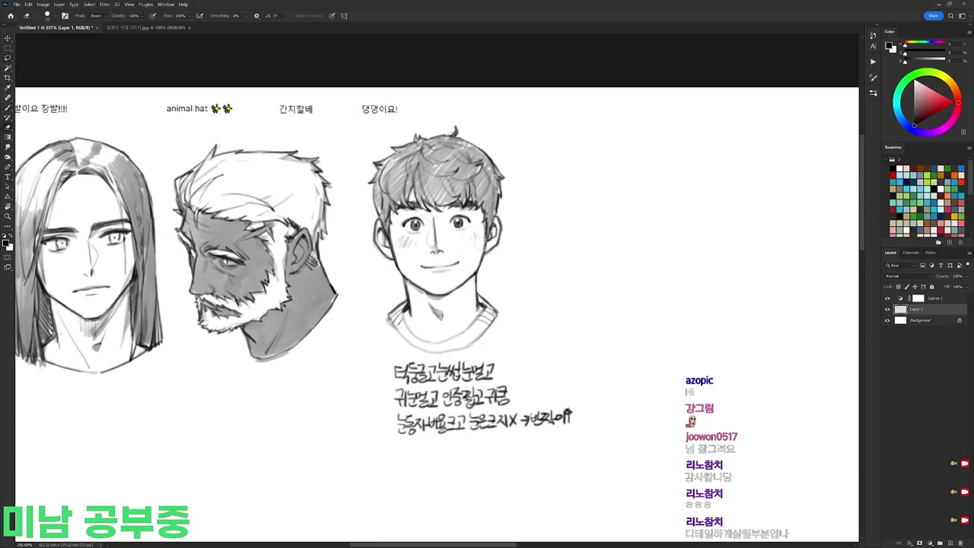
# Step: Retouch the young man's eye farthest from the bearded man with a fine brush
pyautogui.hscroll(3, 530, 231)
pyautogui.press('b')
pyautogui.rightClick(476, 185)
pyautogui.doubleClick(543, 256)
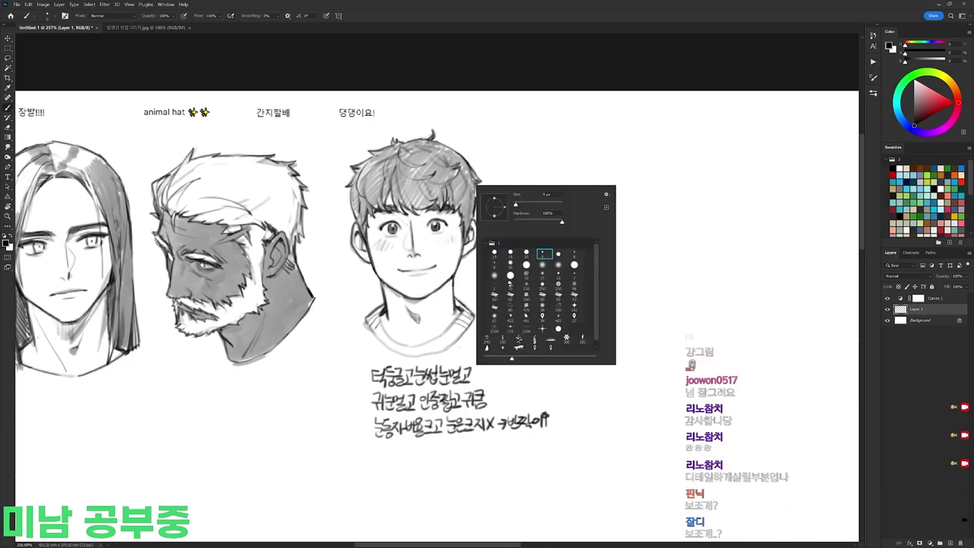
pyautogui.press('r')
pyautogui.press('b')
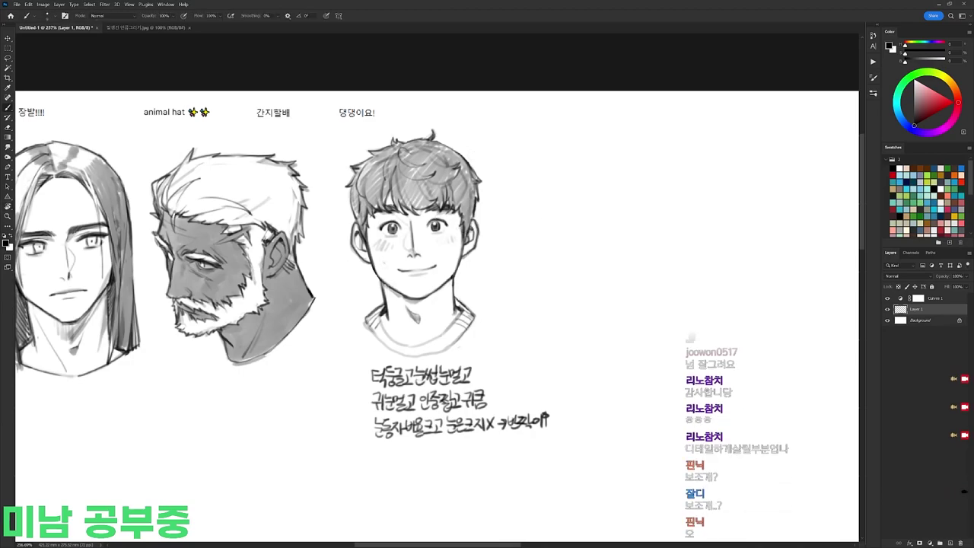
pyautogui.moveTo(434, 223); pyautogui.dragTo(440, 230)
# Step: Erase the closed smile line and draw a wide open smile in its place
pyautogui.scroll(1, 418, 258)
pyautogui.press('e')
pyautogui.moveTo(398, 273)
pyautogui.mouseDown()
pyautogui.moveTo(439, 267)
pyautogui.moveTo(397, 320)
pyautogui.moveTo(404, 300)
pyautogui.mouseUp()
pyautogui.press('r')
pyautogui.press('b')
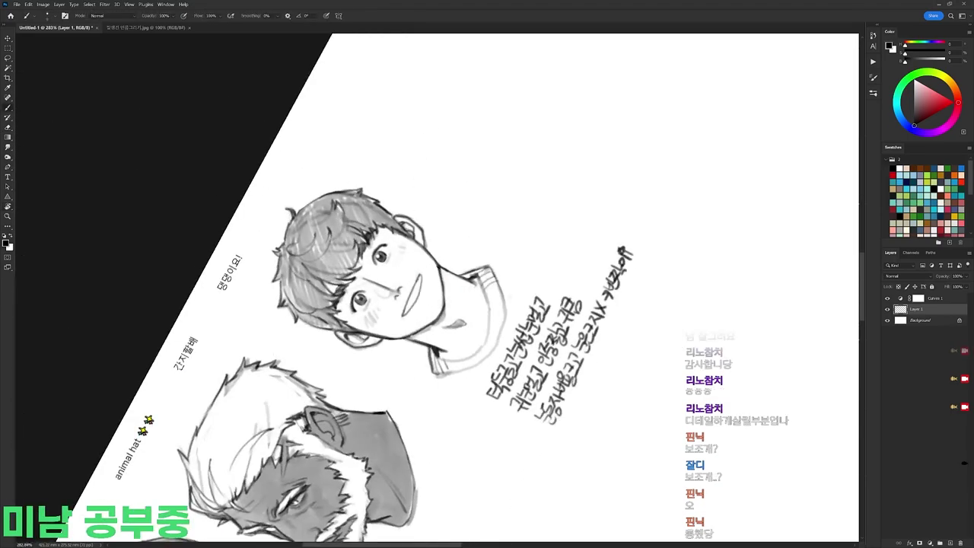
pyautogui.press('r')
pyautogui.moveTo(484, 126); pyautogui.dragTo(602, 239)
pyautogui.press('b')
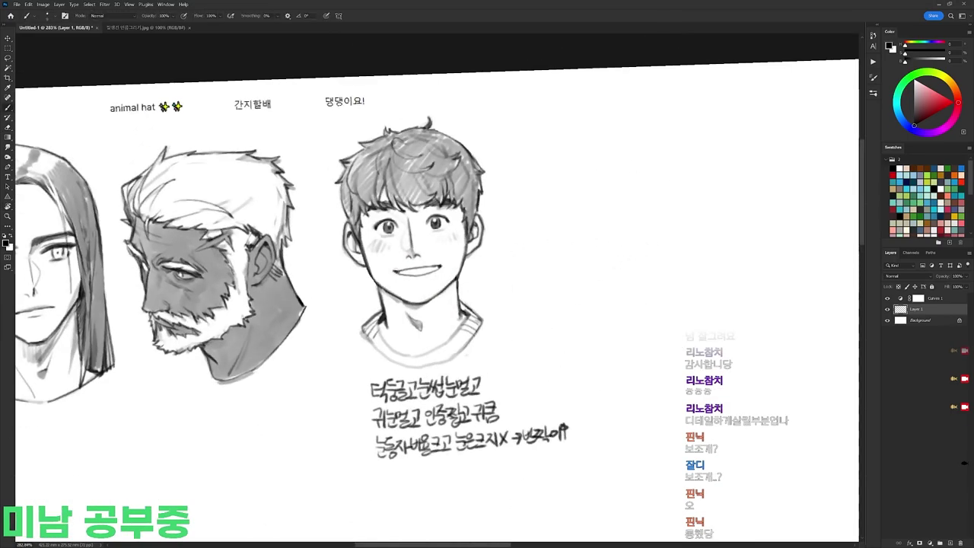
# Step: Clean up the outline of the open smile with small eraser and brush strokes
pyautogui.press('r')
pyautogui.moveTo(510, 224); pyautogui.dragTo(424, 215)
pyautogui.press('b')
pyautogui.press('e')
pyautogui.moveTo(421, 275); pyautogui.dragTo(423, 285)
pyautogui.press('b')
pyautogui.press('r')
pyautogui.moveTo(549, 86)
pyautogui.mouseDown()
pyautogui.moveTo(705, 263)
pyautogui.moveTo(550, 479)
pyautogui.mouseUp()
pyautogui.press('e')
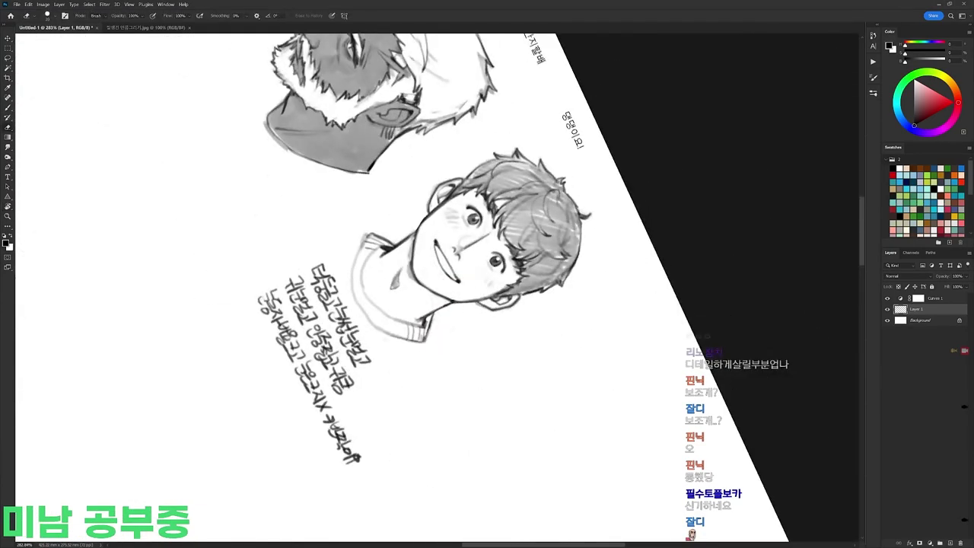
# Step: Lasso the open smile and adjust its position on the young man's face
pyautogui.press('b')
pyautogui.press('r')
pyautogui.press('Escape')
pyautogui.press('l')
pyautogui.moveTo(447, 263); pyautogui.dragTo(445, 268)
pyautogui.moveTo(434, 271); pyautogui.dragTo(500, 221)
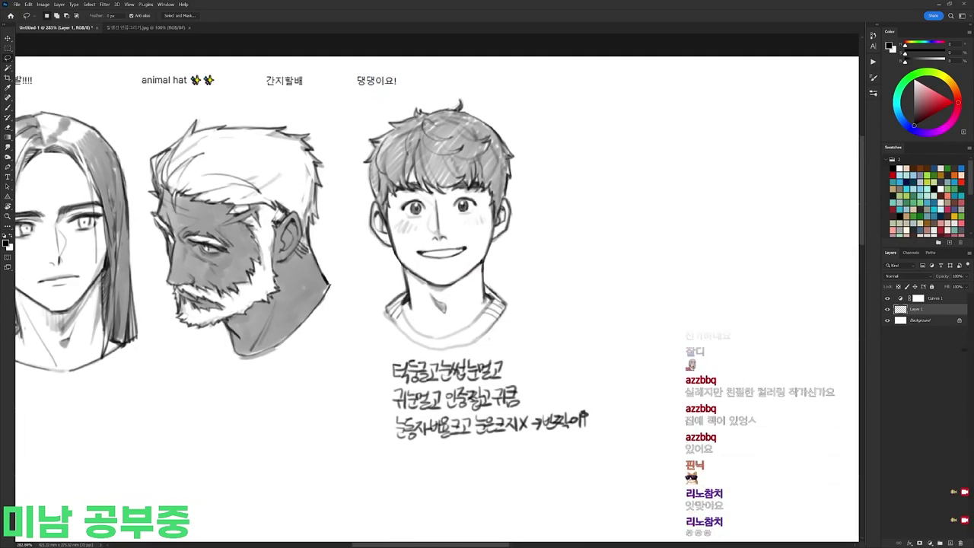
pyautogui.moveTo(516, 208); pyautogui.dragTo(541, 186)
# Step: Touch up the blush hatching on the young man's cheek nearest the bearded man with a broader brush
pyautogui.press('e')
pyautogui.press('b')
pyautogui.rightClick(473, 185)
pyautogui.click(515, 256)
pyautogui.press('Return')
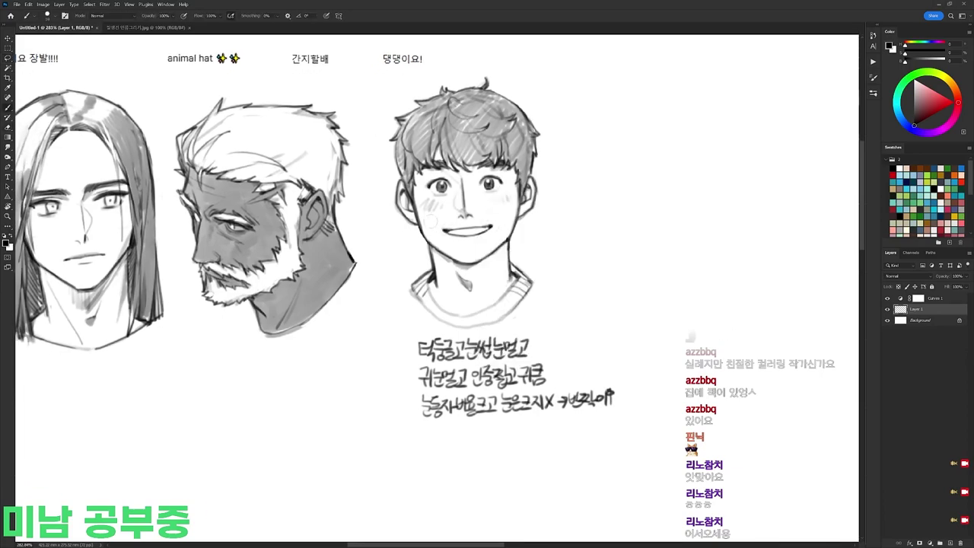
# Step: Erase small spots along the lower edges of both of the young man's eyes
pyautogui.press('r')
pyautogui.moveTo(503, 221); pyautogui.dragTo(402, 129)
pyautogui.press('e')
pyautogui.moveTo(362, 229); pyautogui.dragTo(368, 221)
pyautogui.moveTo(390, 187); pyautogui.dragTo(396, 181)
# Step: Switch the brush preset and refine the young man's eye and cheek details with small brush and eraser strokes
pyautogui.press('b')
pyautogui.rightClick(431, 181)
pyautogui.click(502, 249)
pyautogui.moveTo(362, 221); pyautogui.dragTo(367, 225)
pyautogui.moveTo(389, 182); pyautogui.dragTo(393, 186)
pyautogui.press('r')
pyautogui.moveTo(535, 166)
pyautogui.mouseDown()
pyautogui.moveTo(592, 252)
pyautogui.moveTo(597, 290)
pyautogui.mouseUp()
pyautogui.press('e')
pyautogui.press('b')
pyautogui.press('r')
pyautogui.moveTo(622, 185); pyautogui.dragTo(414, 115)
pyautogui.press('e')
pyautogui.press('r')
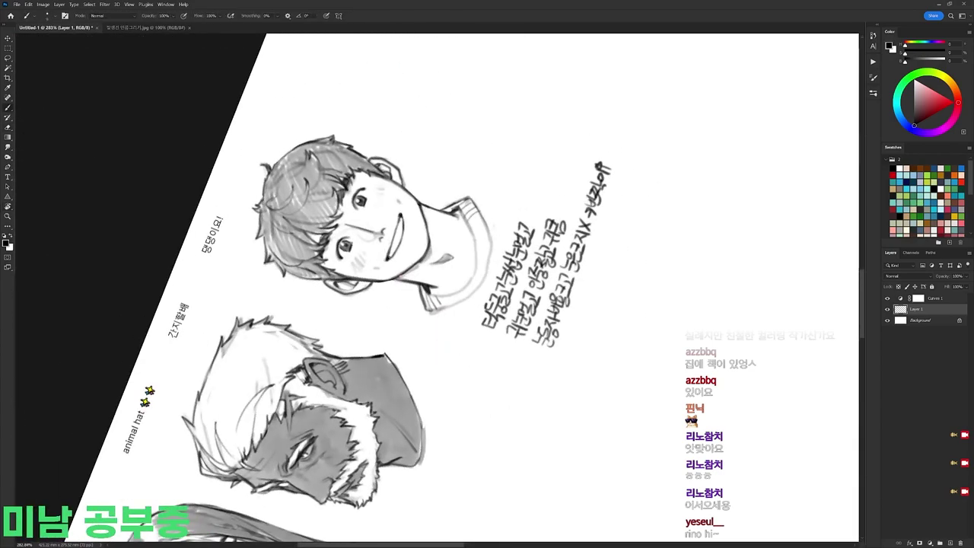
# Step: Lasso the young man's open smile and reshape it with a Warp transform
pyautogui.moveTo(517, 107); pyautogui.dragTo(650, 263)
pyautogui.press('Escape')
pyautogui.press('b')
pyautogui.press('l')
pyautogui.moveTo(472, 220)
pyautogui.mouseDown()
pyautogui.moveTo(461, 246)
pyautogui.moveTo(469, 220)
pyautogui.moveTo(507, 221)
pyautogui.mouseUp()
pyautogui.hotkey('ctrl', 't')
pyautogui.rightClick(468, 233)
pyautogui.click(494, 289)
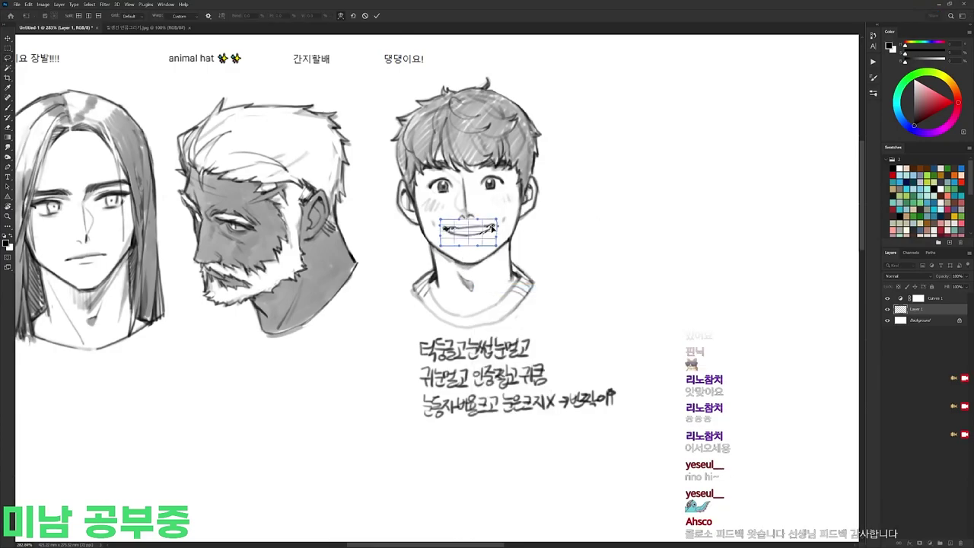
pyautogui.press('Return')
# Step: Clean up the outline of the warped smile with short brush strokes
pyautogui.press('r')
pyautogui.moveTo(576, 260)
pyautogui.mouseDown()
pyautogui.moveTo(599, 350)
pyautogui.moveTo(588, 373)
pyautogui.mouseUp()
pyautogui.press('Escape')
pyautogui.press('b')
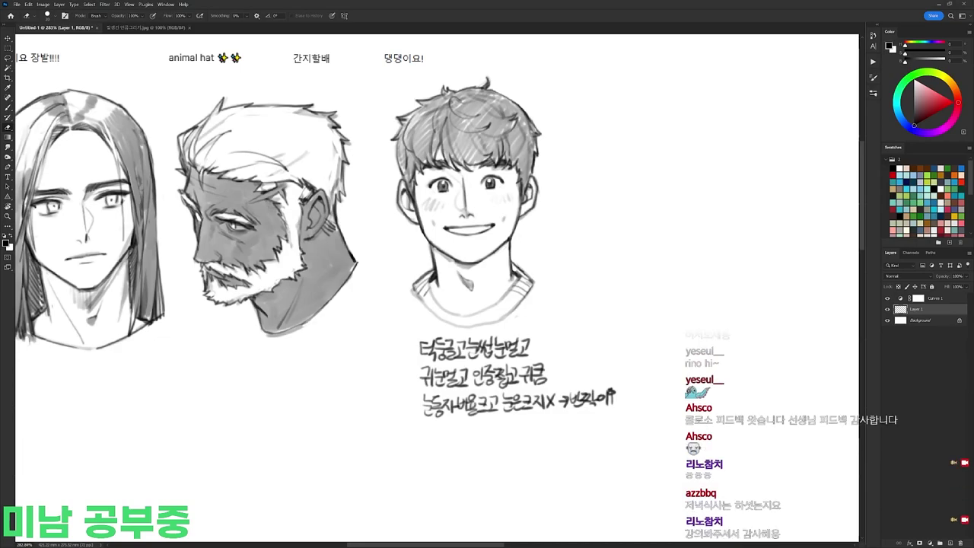
pyautogui.press('r')
pyautogui.moveTo(580, 193); pyautogui.dragTo(466, 145)
pyautogui.press('b')
# Step: Pick another brush preset and touch up the young man's smile corners and cheek marks, erasing stray bits
pyautogui.rightClick(465, 199)
pyautogui.doubleClick(503, 267)
pyautogui.press('r')
pyautogui.moveTo(632, 139); pyautogui.dragTo(711, 226)
pyautogui.press('Escape')
pyautogui.moveTo(652, 172)
pyautogui.mouseDown()
pyautogui.moveTo(480, 104)
pyautogui.moveTo(420, 100)
pyautogui.mouseUp()
pyautogui.press('b')
pyautogui.moveTo(343, 193); pyautogui.dragTo(353, 178)
pyautogui.press('r')
pyautogui.moveTo(547, 210); pyautogui.dragTo(590, 343)
pyautogui.press('Escape')
pyautogui.press('e')
pyautogui.scroll(-2, 556, 170)
pyautogui.scroll(3, 512, 198)
pyautogui.press('b')
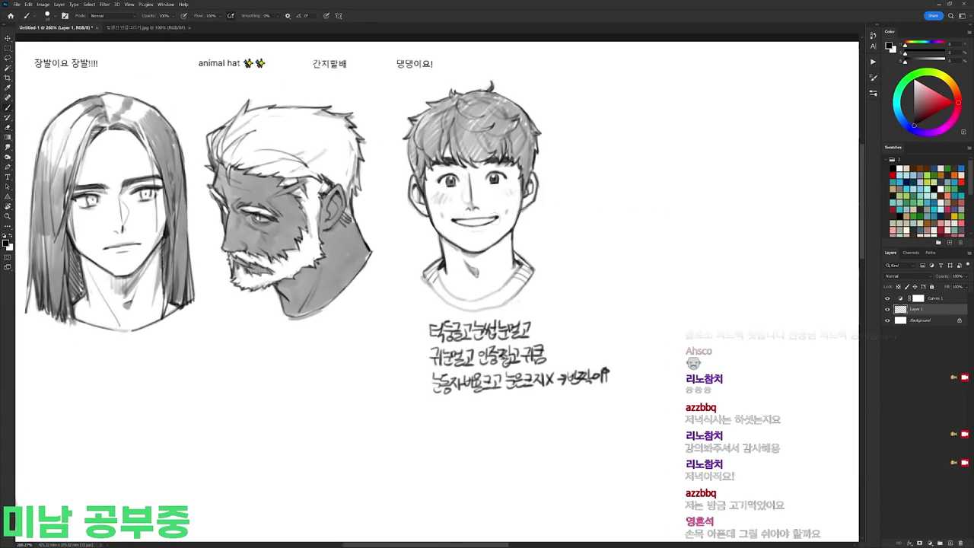
# Step: Refine the young man's facial linework by alternating small brush and eraser strokes
pyautogui.rightClick(585, 249)
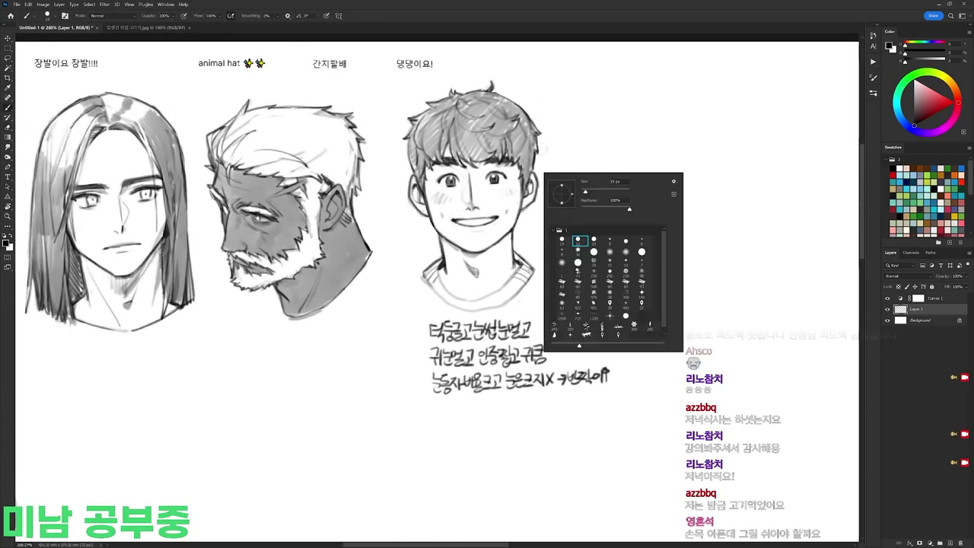
pyautogui.press('Escape')
pyautogui.press('e')
pyautogui.press('b')
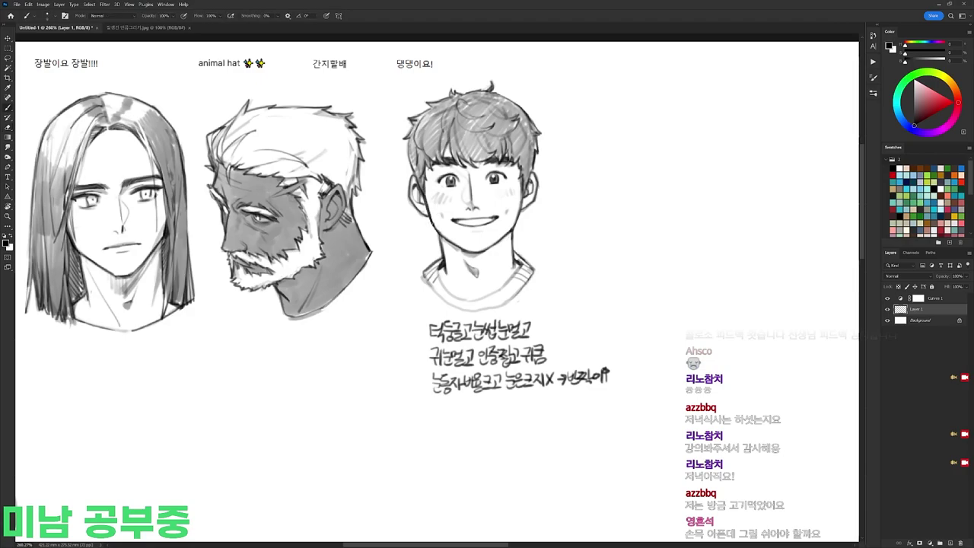
pyautogui.press('r')
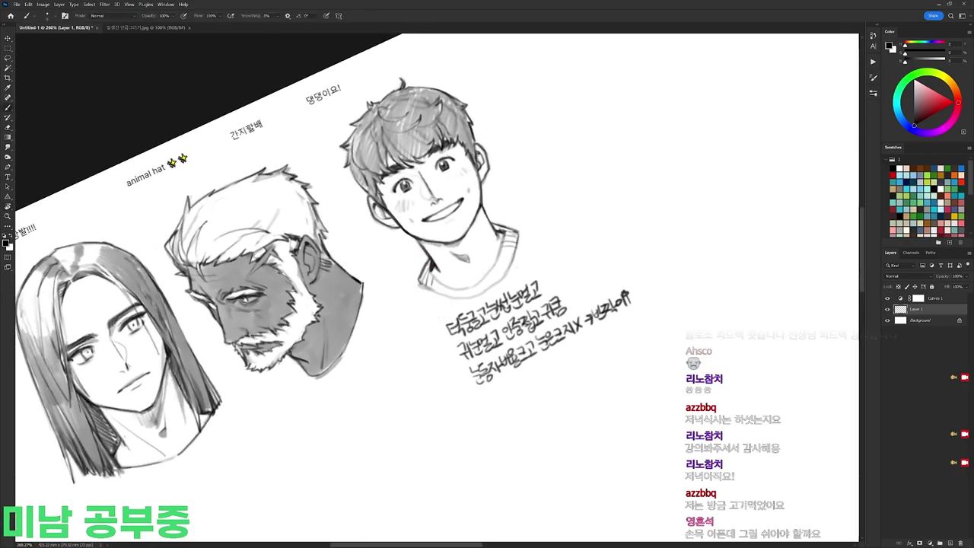
pyautogui.press('e')
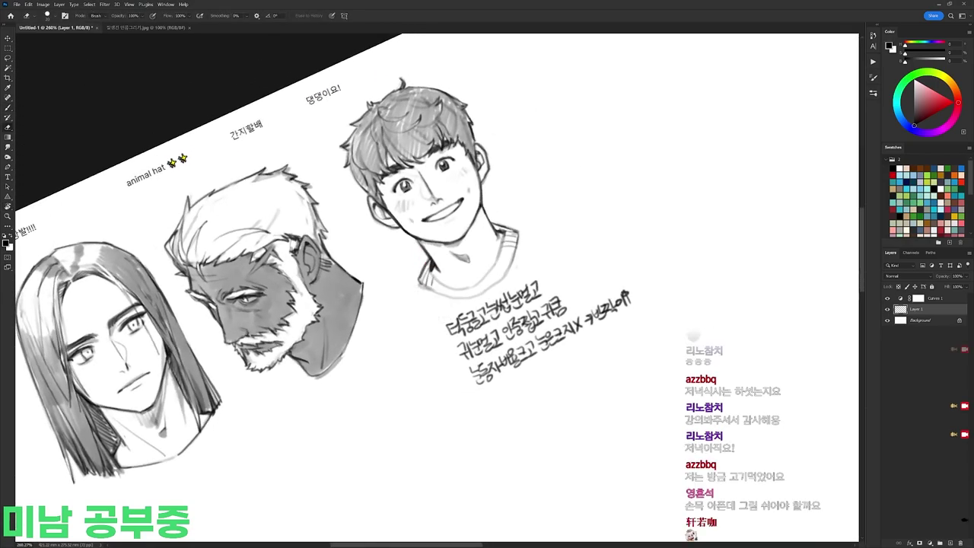
pyautogui.press('Escape')
pyautogui.press('b')
pyautogui.press('e')
pyautogui.press('r')
pyautogui.press('b')
pyautogui.press('r')
pyautogui.press('Escape')
pyautogui.press('b')
# Step: Strengthen the lines around the young man's smile and lower face with a fine brush
pyautogui.press('r')
pyautogui.moveTo(655, 229)
pyautogui.mouseDown()
pyautogui.moveTo(604, 376)
pyautogui.moveTo(524, 453)
pyautogui.mouseUp()
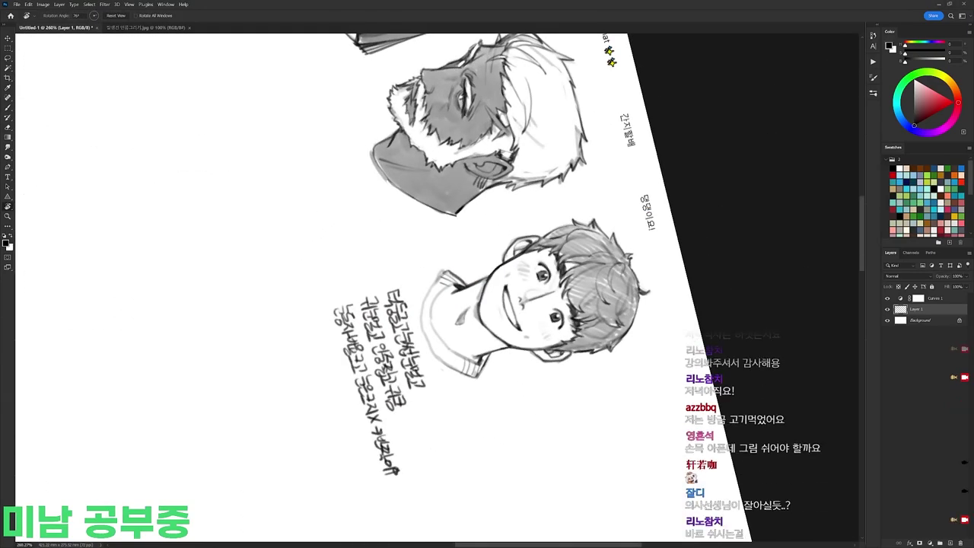
pyautogui.press('b')
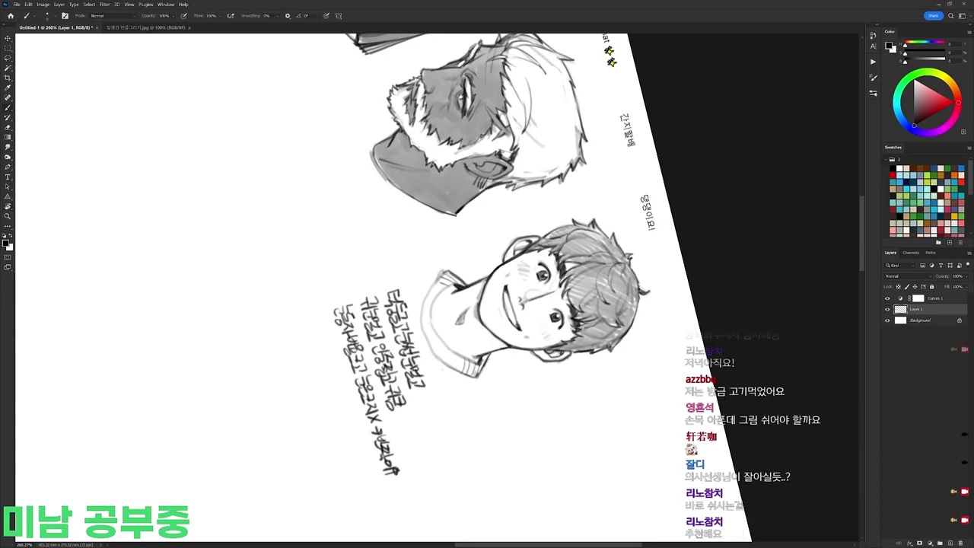
pyautogui.press('r')
pyautogui.moveTo(647, 396)
pyautogui.mouseDown()
pyautogui.moveTo(627, 149)
pyautogui.moveTo(602, 91)
pyautogui.moveTo(554, 82)
pyautogui.mouseUp()
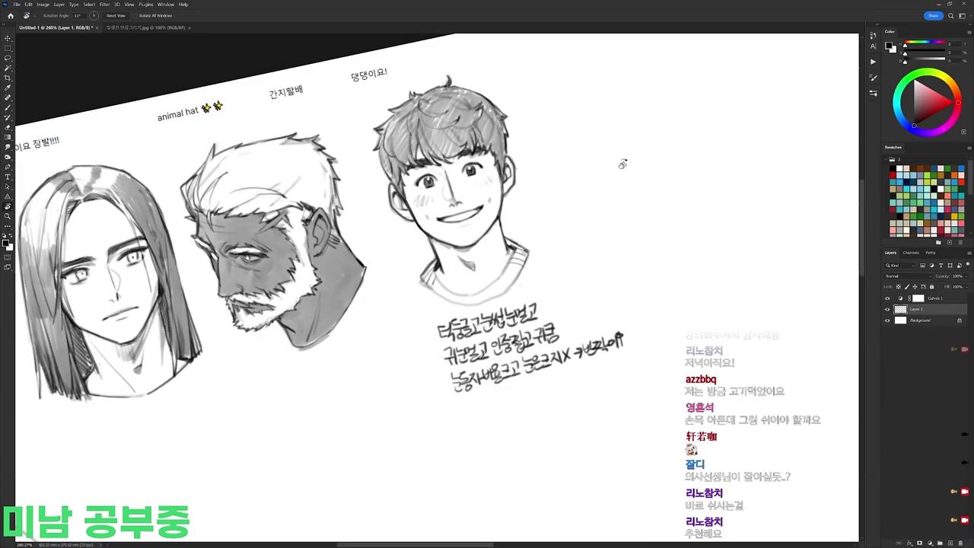
pyautogui.press('Escape')
pyautogui.press('b')
# Step: Lasso the young man's smile and adjust its placement with Free Transform
pyautogui.press('e')
pyautogui.press('l')
pyautogui.moveTo(473, 221); pyautogui.dragTo(445, 224)
pyautogui.hotkey('ctrl', 't')
pyautogui.moveTo(713, 213); pyautogui.dragTo(631, 180)
pyautogui.press('b')
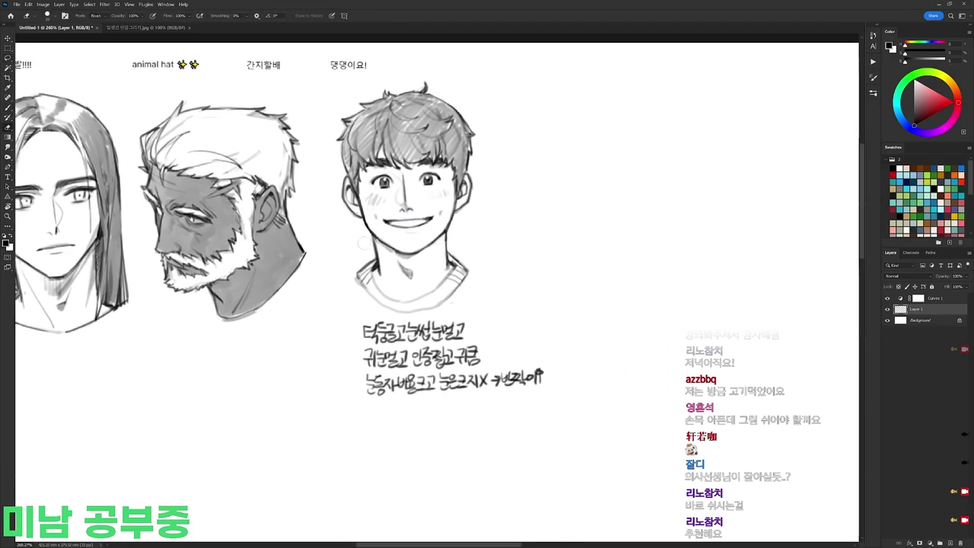
# Step: Tidy the young man's jaw and neck lines with small brush and eraser strokes
pyautogui.press('b')
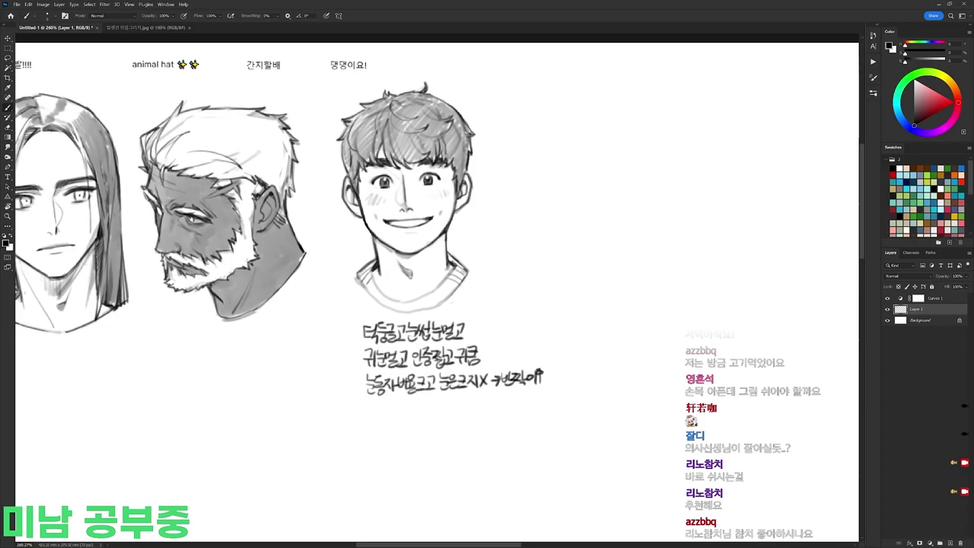
pyautogui.moveTo(491, 317)
pyautogui.mouseDown()
pyautogui.moveTo(457, 317)
pyautogui.moveTo(468, 317)
pyautogui.mouseUp()
pyautogui.press('e')
pyautogui.press('b')
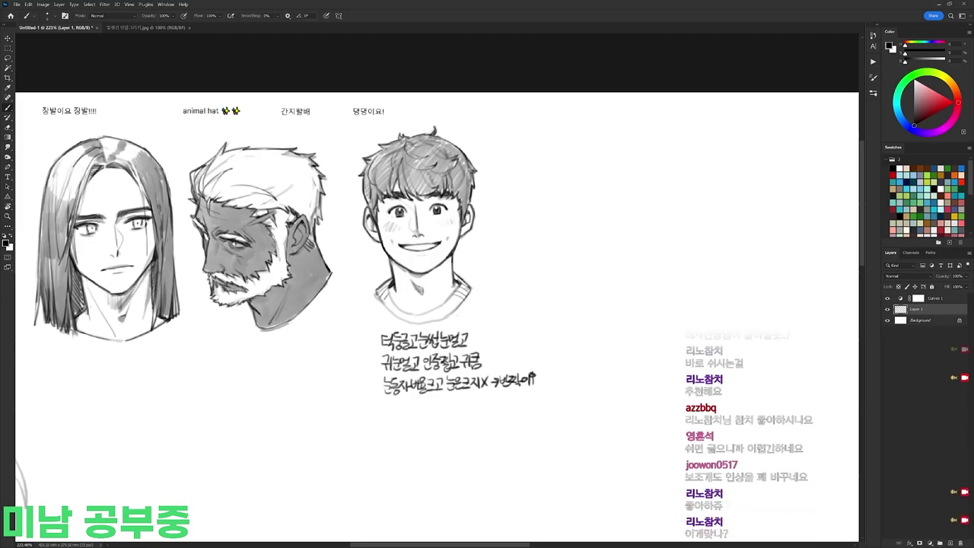
pyautogui.moveTo(488, 27); pyautogui.dragTo(485, 28)
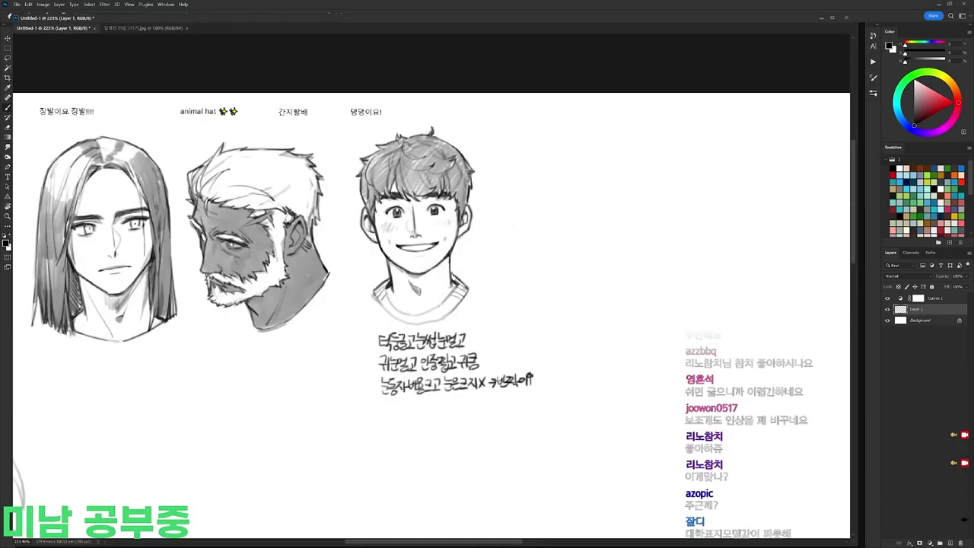
pyautogui.moveTo(493, 251); pyautogui.dragTo(534, 238)
pyautogui.moveTo(304, 19); pyautogui.dragTo(308, 30)
# Step: Pick a broader brush preset and hatch shading on the young man's neck beneath the chin
pyautogui.rightClick(529, 194)
pyautogui.click(567, 264)
pyautogui.moveTo(442, 257)
pyautogui.mouseDown()
pyautogui.moveTo(475, 268)
pyautogui.moveTo(489, 249)
pyautogui.moveTo(493, 274)
pyautogui.moveTo(492, 242)
pyautogui.moveTo(463, 271)
pyautogui.mouseUp()
pyautogui.hotkey('ctrl', 'z')
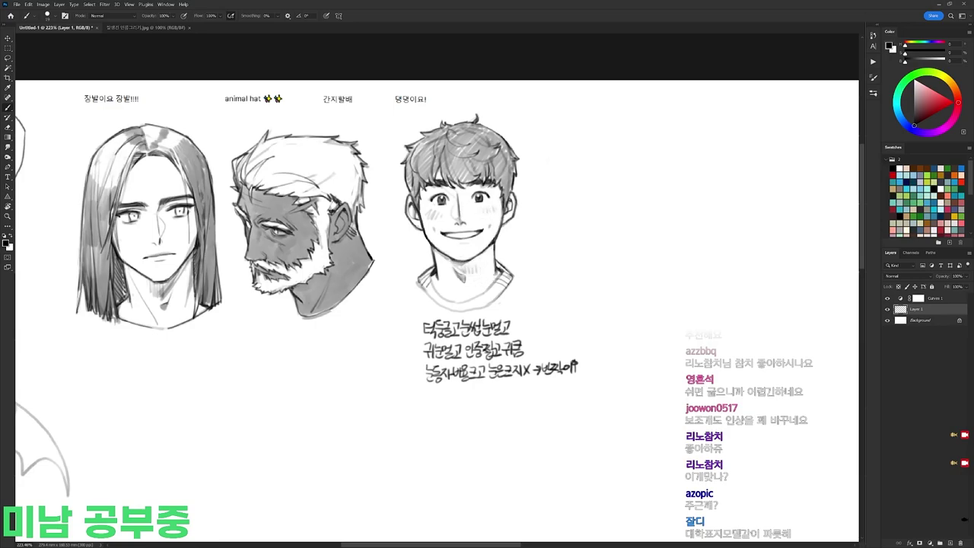
pyautogui.press('r')
pyautogui.moveTo(550, 186)
pyautogui.mouseDown()
pyautogui.moveTo(385, 108)
pyautogui.moveTo(364, 114)
pyautogui.mouseUp()
pyautogui.press('r')
pyautogui.moveTo(597, 103)
pyautogui.mouseDown()
pyautogui.moveTo(718, 185)
pyautogui.moveTo(714, 212)
pyautogui.mouseUp()
pyautogui.press('b')
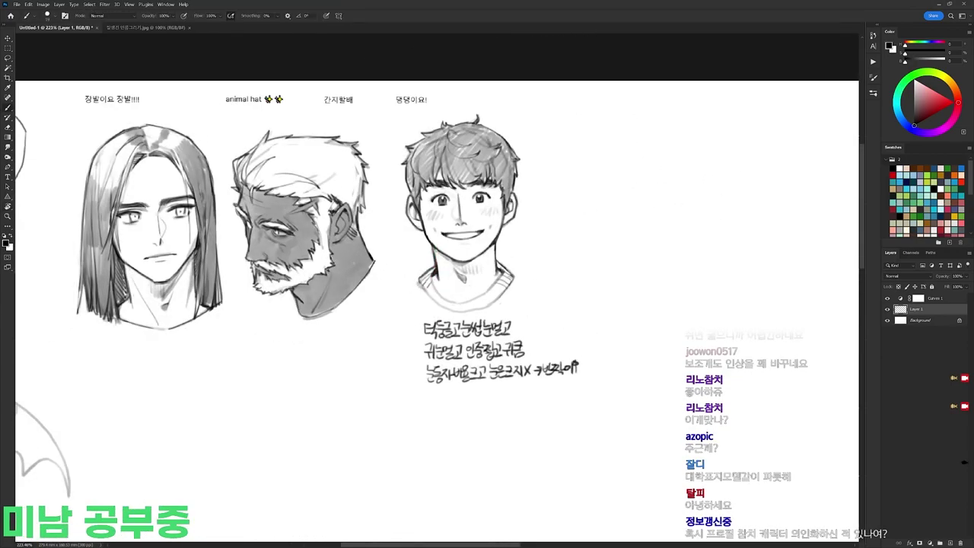
pyautogui.moveTo(567, 196); pyautogui.dragTo(557, 194)
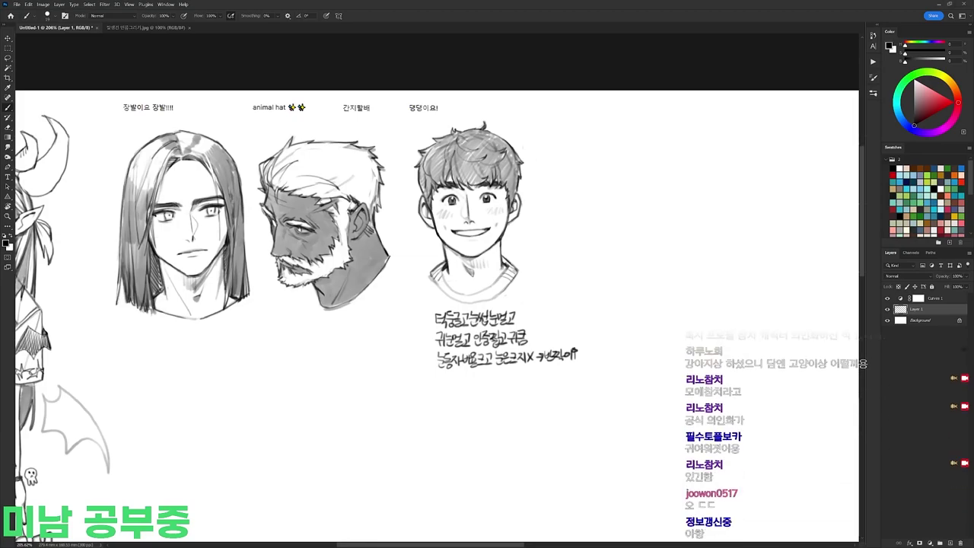
pyautogui.press('e')
pyautogui.press('b')
# Step: Lasso the 댕댕이요! caption, shift it to the right above the young man's head, and deselect it
pyautogui.moveTo(616, 216); pyautogui.dragTo(600, 216)
pyautogui.press('l')
pyautogui.moveTo(429, 93)
pyautogui.mouseDown()
pyautogui.moveTo(431, 115)
pyautogui.moveTo(435, 102)
pyautogui.mouseUp()
pyautogui.moveTo(410, 103); pyautogui.dragTo(429, 103)
pyautogui.hotkey('ctrl', 'd')
# Step: Lasso the handwritten feature notes, move them slightly lower beneath the young man, and deselect them
pyautogui.moveTo(590, 328)
pyautogui.mouseDown()
pyautogui.moveTo(399, 337)
pyautogui.moveTo(528, 228)
pyautogui.mouseUp()
pyautogui.moveTo(544, 279); pyautogui.dragTo(534, 292)
pyautogui.hotkey('ctrl', 'd')
# Step: Lasso the young man's head and enlarge it slightly with Free Transform after changing the interpolation option
pyautogui.moveTo(395, 260)
pyautogui.mouseDown()
pyautogui.moveTo(426, 132)
pyautogui.moveTo(401, 300)
pyautogui.moveTo(395, 263)
pyautogui.mouseUp()
pyautogui.hotkey('ctrl', 't')
pyautogui.click(322, 16)
pyautogui.click(325, 46)
pyautogui.moveTo(525, 121); pyautogui.dragTo(531, 110)
pyautogui.press('Return')
# Step: Try to move the handwritten feature notes farther below the young man
pyautogui.moveTo(689, 295); pyautogui.dragTo(632, 289)
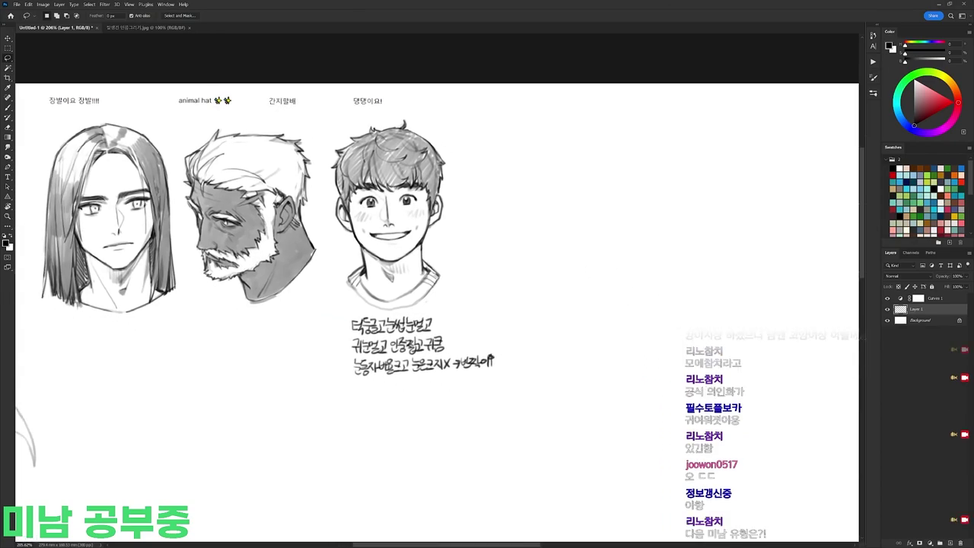
pyautogui.moveTo(348, 312)
pyautogui.mouseDown()
pyautogui.moveTo(525, 396)
pyautogui.moveTo(311, 394)
pyautogui.mouseUp()
pyautogui.moveTo(423, 342); pyautogui.dragTo(420, 374)
pyautogui.hotkey('ctrl', 'z')
pyautogui.hotkey('ctrl', 'z')
pyautogui.hotkey('ctrl', 'z')
pyautogui.hotkey('ctrl', 'z')
# Step: Lasso the young man's bust, scale it up slightly with Free Transform, nudge it into place, and deselect it
pyautogui.moveTo(335, 292)
pyautogui.mouseDown()
pyautogui.moveTo(333, 240)
pyautogui.moveTo(475, 232)
pyautogui.moveTo(327, 288)
pyautogui.mouseUp()
pyautogui.hotkey('ctrl', 't')
pyautogui.moveTo(478, 118); pyautogui.dragTo(486, 108)
pyautogui.moveTo(454, 168); pyautogui.dragTo(462, 161)
pyautogui.press('Return')
pyautogui.hotkey('ctrl', 't')
pyautogui.moveTo(451, 115); pyautogui.dragTo(449, 115)
pyautogui.press('Return')
pyautogui.hotkey('ctrl', 'd')
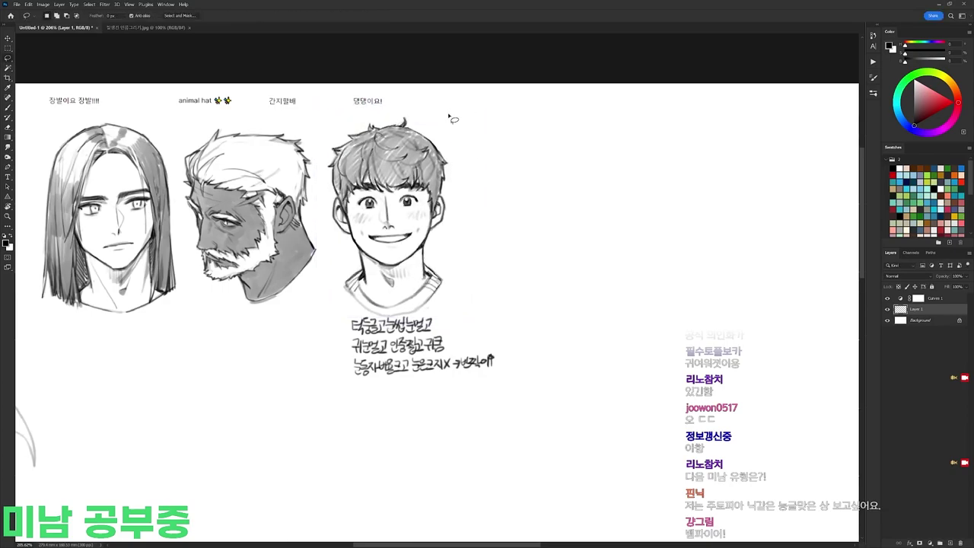
# Step: Capture the chat phrase 능글맞은 상 with the Snipping Tool, paste it as a caption beside 댕댕이요!, and merge it down
pyautogui.hotkey('alt', 'Tab')
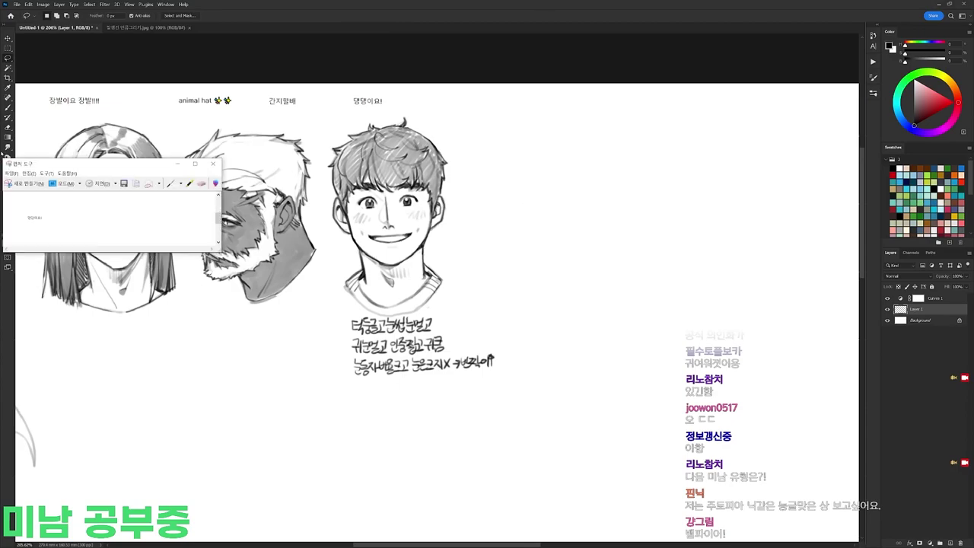
pyautogui.click(26, 183)
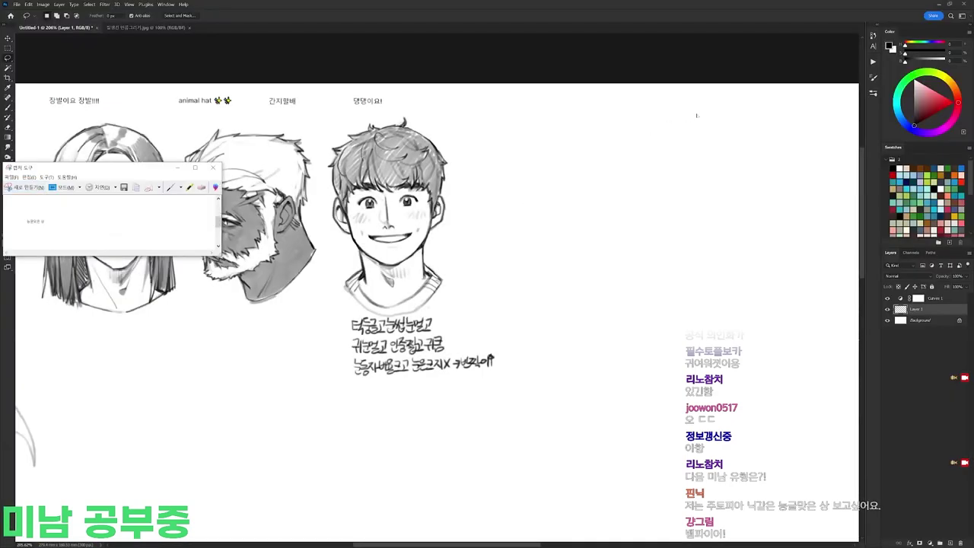
pyautogui.click(694, 114)
pyautogui.hotkey('ctrl', 'v')
pyautogui.moveTo(576, 412); pyautogui.dragTo(663, 259)
pyautogui.moveTo(667, 297); pyautogui.dragTo(641, 248)
pyautogui.hotkey('ctrl', 'e')
# Step: Lasso the handwritten feature notes and shift them slightly down and to the left beneath the young man
pyautogui.moveTo(486, 305)
pyautogui.mouseDown()
pyautogui.moveTo(470, 432)
pyautogui.moveTo(380, 314)
pyautogui.moveTo(451, 313)
pyautogui.mouseUp()
pyautogui.moveTo(467, 353); pyautogui.dragTo(445, 358)
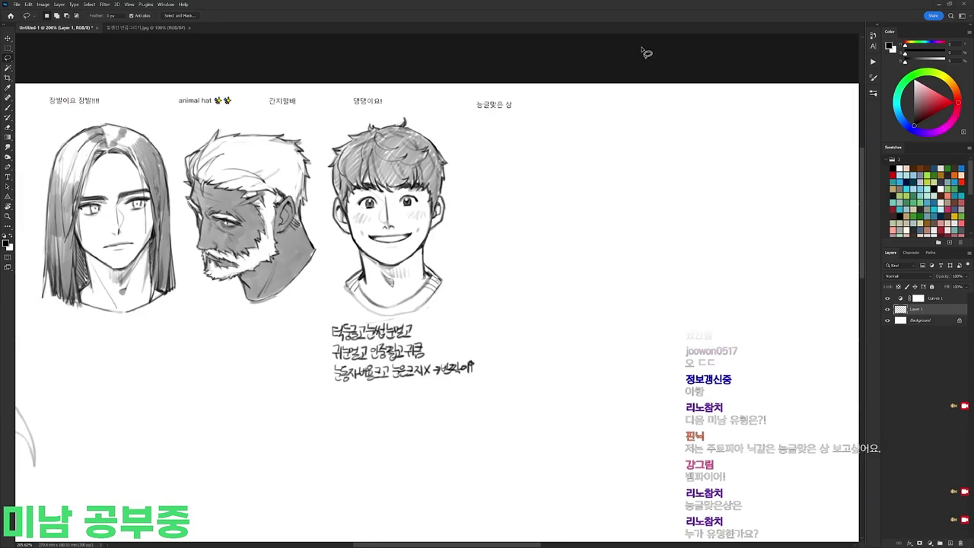
# Step: Pick a sketch brush and outline the skull, face edge and jaw of a new head below the 능글맞은 상 caption
pyautogui.moveTo(609, 135); pyautogui.dragTo(590, 109)
pyautogui.press('b')
pyautogui.rightClick(557, 120)
pyautogui.click(617, 50)
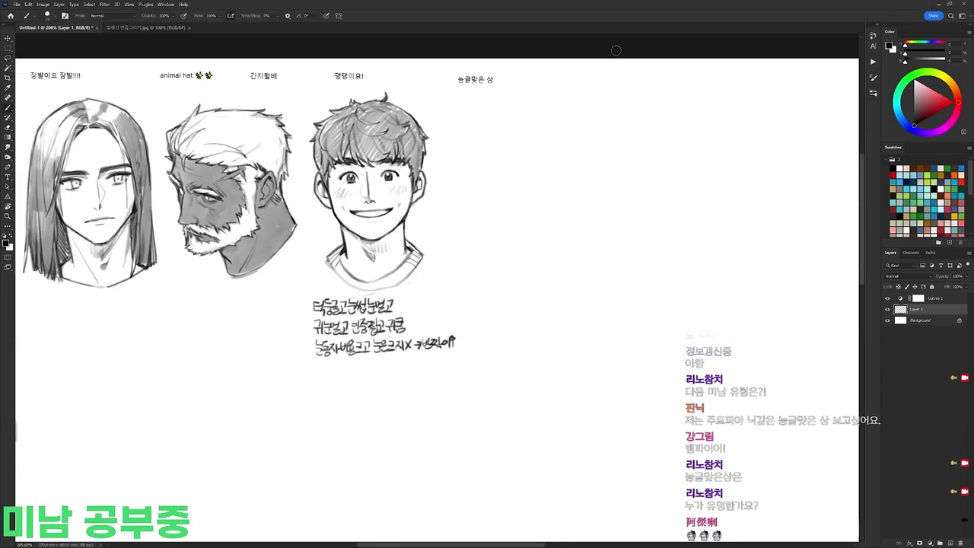
pyautogui.moveTo(471, 125)
pyautogui.mouseDown()
pyautogui.moveTo(509, 99)
pyautogui.moveTo(553, 114)
pyautogui.moveTo(563, 123)
pyautogui.moveTo(572, 190)
pyautogui.moveTo(550, 111)
pyautogui.moveTo(571, 133)
pyautogui.moveTo(560, 178)
pyautogui.moveTo(570, 175)
pyautogui.moveTo(476, 200)
pyautogui.moveTo(499, 201)
pyautogui.moveTo(554, 234)
pyautogui.mouseUp()
pyautogui.moveTo(562, 120); pyautogui.dragTo(572, 215)
pyautogui.moveTo(571, 178); pyautogui.dragTo(565, 231)
# Step: Clean up the new head's contour and sketch the ear at the back of the jaw
pyautogui.press('e')
pyautogui.press('b')
pyautogui.moveTo(493, 183)
pyautogui.mouseDown()
pyautogui.moveTo(476, 185)
pyautogui.moveTo(495, 205)
pyautogui.mouseUp()
pyautogui.press('e')
pyautogui.press('b')
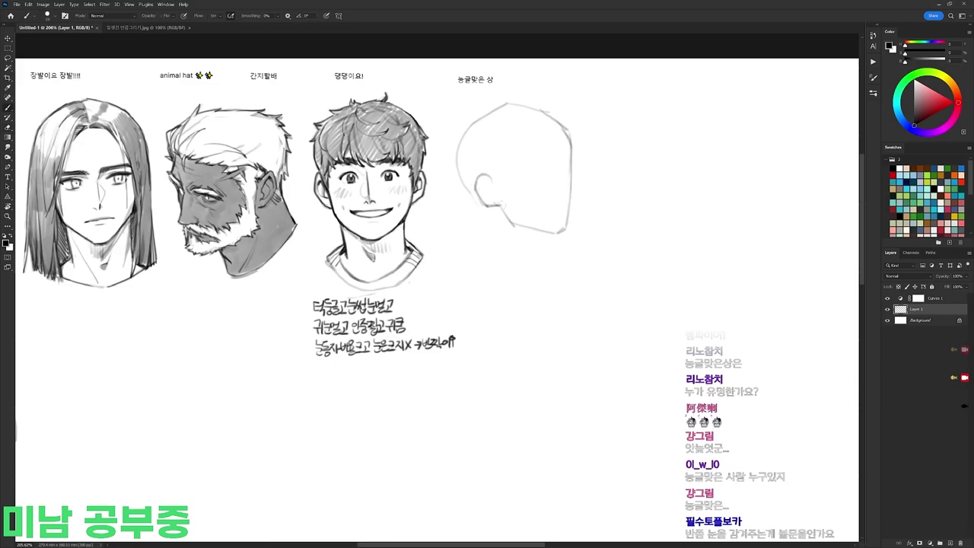
# Step: Draw a slanted eye guideline across the new head's face and erase part of the forehead edge to reshape it
pyautogui.moveTo(511, 176); pyautogui.dragTo(569, 159)
pyautogui.press('e')
pyautogui.moveTo(564, 123); pyautogui.dragTo(571, 148)
pyautogui.press('b')
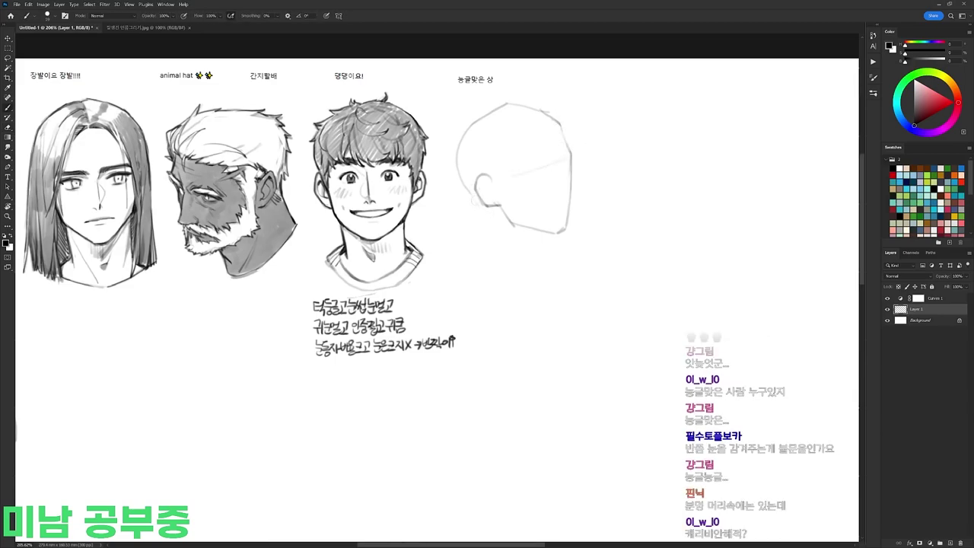
# Step: Sketch the neck and its curved base beneath the new head's jaw
pyautogui.moveTo(488, 207)
pyautogui.mouseDown()
pyautogui.moveTo(482, 241)
pyautogui.moveTo(537, 284)
pyautogui.moveTo(557, 271)
pyautogui.mouseUp()
pyautogui.moveTo(550, 232); pyautogui.dragTo(553, 264)
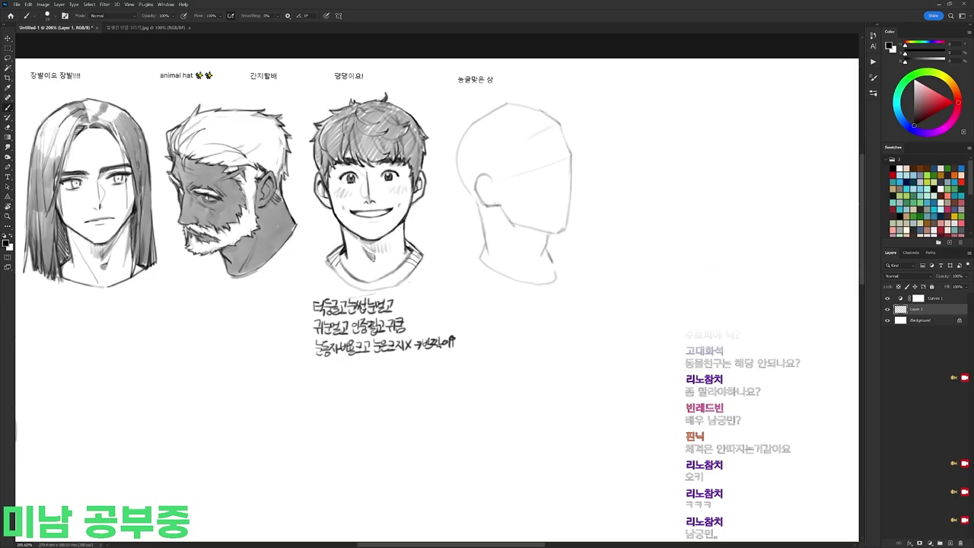
# Step: Sketch loose swept-back hair and a forelock on the blank turned head under the fourth caption, erasing stray construction lines
pyautogui.moveTo(508, 137); pyautogui.dragTo(501, 190)
pyautogui.moveTo(519, 131)
pyautogui.mouseDown()
pyautogui.moveTo(531, 125)
pyautogui.moveTo(464, 175)
pyautogui.mouseUp()
pyautogui.moveTo(529, 110)
pyautogui.mouseDown()
pyautogui.moveTo(532, 139)
pyautogui.moveTo(558, 151)
pyautogui.mouseUp()
pyautogui.moveTo(529, 120)
pyautogui.mouseDown()
pyautogui.moveTo(449, 152)
pyautogui.moveTo(451, 141)
pyautogui.moveTo(456, 169)
pyautogui.mouseUp()
pyautogui.hotkey('ctrl', 'z')
pyautogui.moveTo(470, 136)
pyautogui.mouseDown()
pyautogui.moveTo(461, 180)
pyautogui.moveTo(486, 216)
pyautogui.moveTo(486, 249)
pyautogui.mouseUp()
pyautogui.press('e')
pyautogui.moveTo(484, 224); pyautogui.dragTo(489, 252)
pyautogui.press('b')
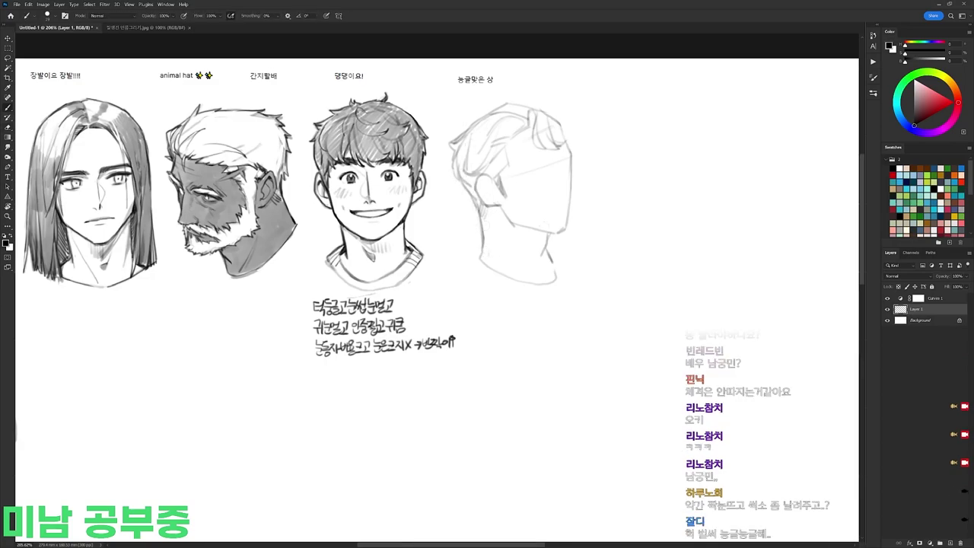
pyautogui.press('e')
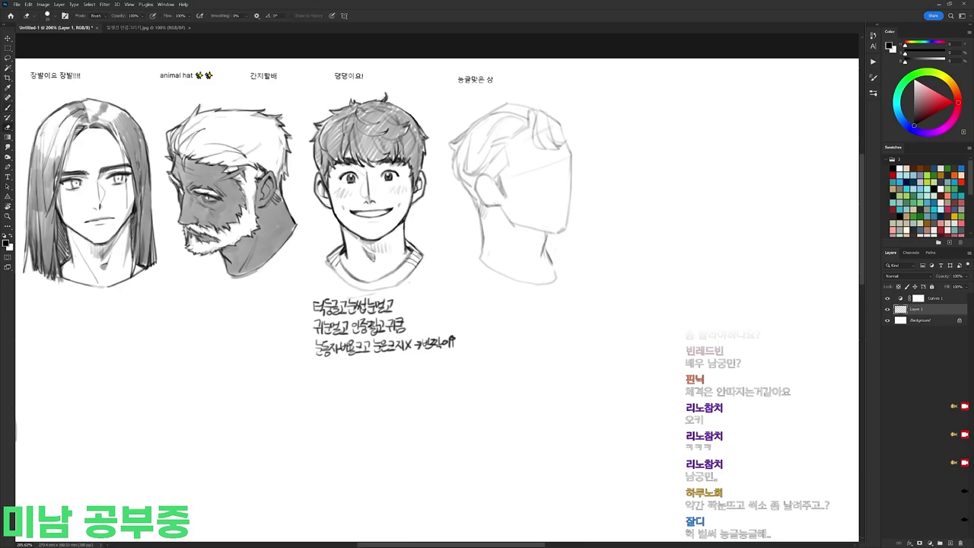
pyautogui.press('b')
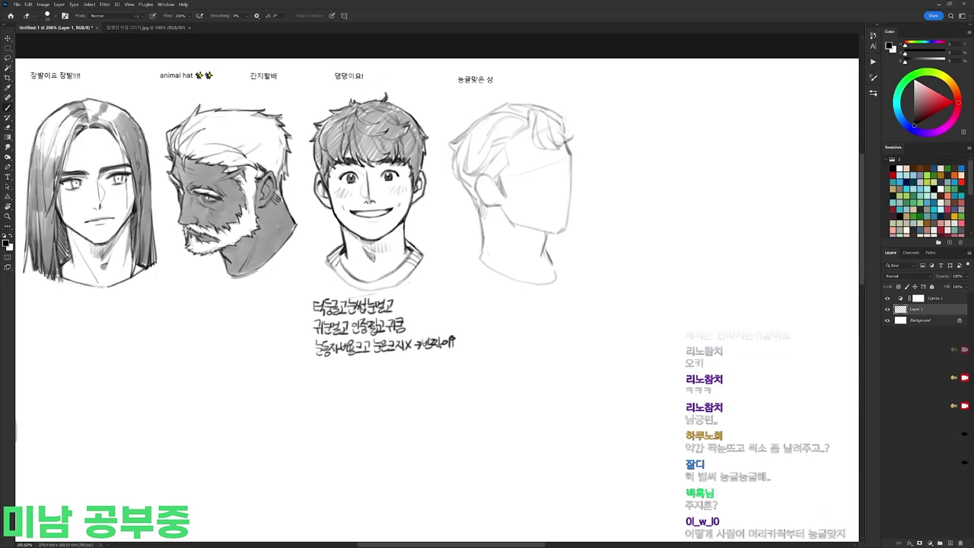
# Step: Add upward hair tufts along the crown of the turned head
pyautogui.moveTo(505, 105)
pyautogui.mouseDown()
pyautogui.moveTo(528, 99)
pyautogui.moveTo(373, 95)
pyautogui.mouseUp()
pyautogui.press('r')
pyautogui.moveTo(562, 80); pyautogui.dragTo(569, 85)
pyautogui.press('Escape')
pyautogui.press('b')
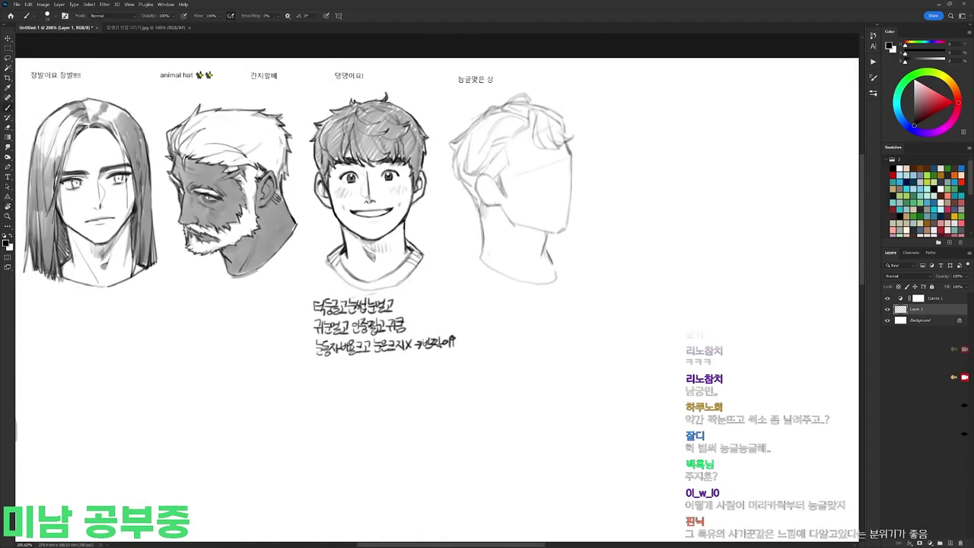
# Step: Adjust the forelock area with a lasso selection and rework the fringe locks over the forehead of the turned head
pyautogui.press('l')
pyautogui.moveTo(563, 152)
pyautogui.mouseDown()
pyautogui.moveTo(531, 128)
pyautogui.moveTo(563, 147)
pyautogui.mouseUp()
pyautogui.hotkey('ctrl', 'd')
pyautogui.press('b')
pyautogui.moveTo(531, 111); pyautogui.dragTo(540, 151)
pyautogui.press('e')
pyautogui.press('b')
pyautogui.moveTo(565, 117); pyautogui.dragTo(579, 123)
pyautogui.moveTo(575, 121); pyautogui.dragTo(571, 145)
pyautogui.press('e')
pyautogui.press('b')
pyautogui.moveTo(548, 109); pyautogui.dragTo(571, 150)
pyautogui.press('e')
pyautogui.press('b')
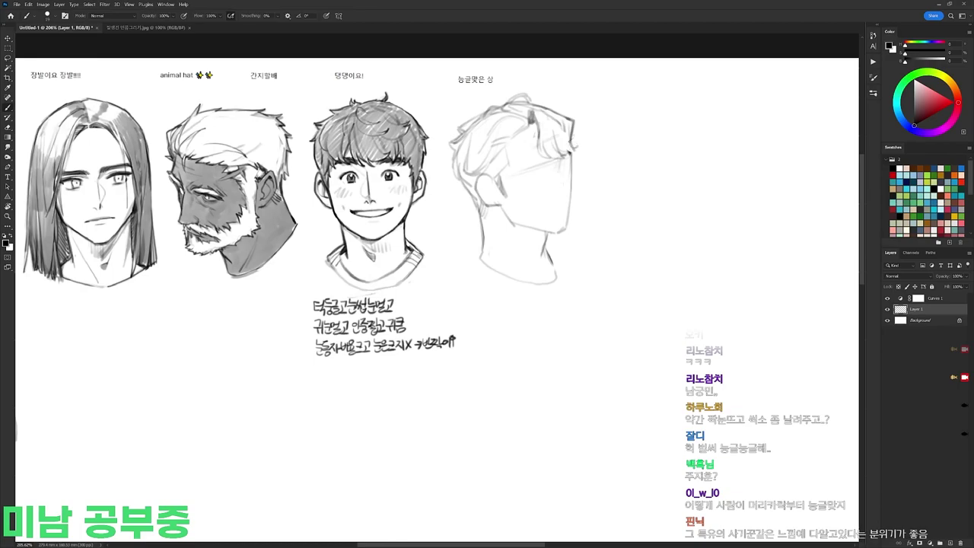
# Step: Redraw the front contour of the turned face and straighten the line at the back of the neck
pyautogui.moveTo(569, 153); pyautogui.dragTo(567, 226)
pyautogui.press('e')
pyautogui.press('b')
pyautogui.moveTo(483, 205)
pyautogui.mouseDown()
pyautogui.moveTo(484, 246)
pyautogui.moveTo(487, 228)
pyautogui.moveTo(473, 236)
pyautogui.moveTo(483, 255)
pyautogui.mouseUp()
pyautogui.press('e')
pyautogui.press('b')
# Step: Erase the rounded neck base and redraw the front of the neck with a straight, slanted base line
pyautogui.press('e')
pyautogui.moveTo(546, 234); pyautogui.dragTo(551, 278)
pyautogui.press('b')
pyautogui.press('e')
pyautogui.press('b')
pyautogui.press('e')
pyautogui.press('b')
pyautogui.moveTo(496, 258)
pyautogui.mouseDown()
pyautogui.moveTo(523, 279)
pyautogui.moveTo(558, 281)
pyautogui.mouseUp()
pyautogui.press('e')
pyautogui.press('b')
pyautogui.moveTo(546, 232); pyautogui.dragTo(543, 249)
pyautogui.press('e')
pyautogui.press('b')
# Step: Sketch the eyebrows, narrow eyes and nose on the turned face
pyautogui.moveTo(519, 136); pyautogui.dragTo(507, 156)
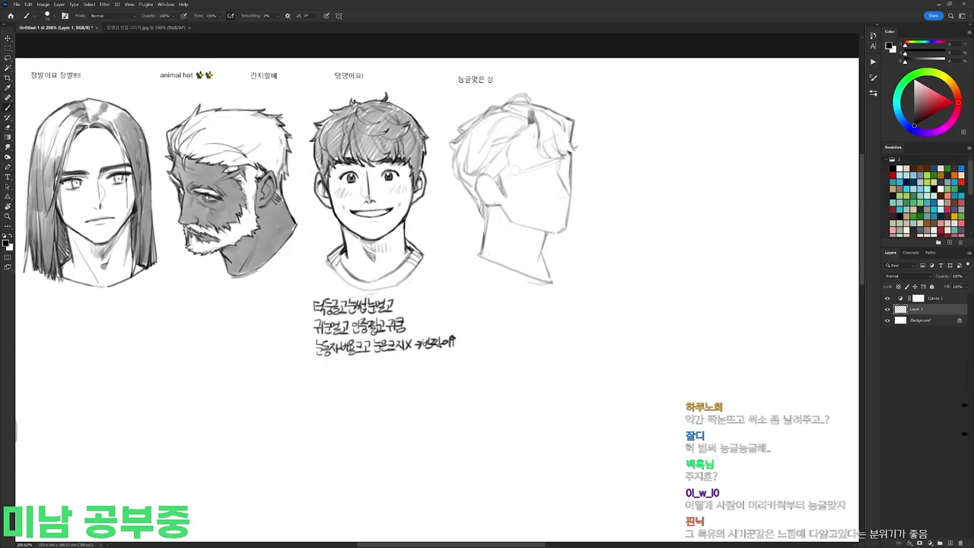
pyautogui.press('b')
pyautogui.moveTo(514, 168); pyautogui.dragTo(539, 156)
pyautogui.press('b')
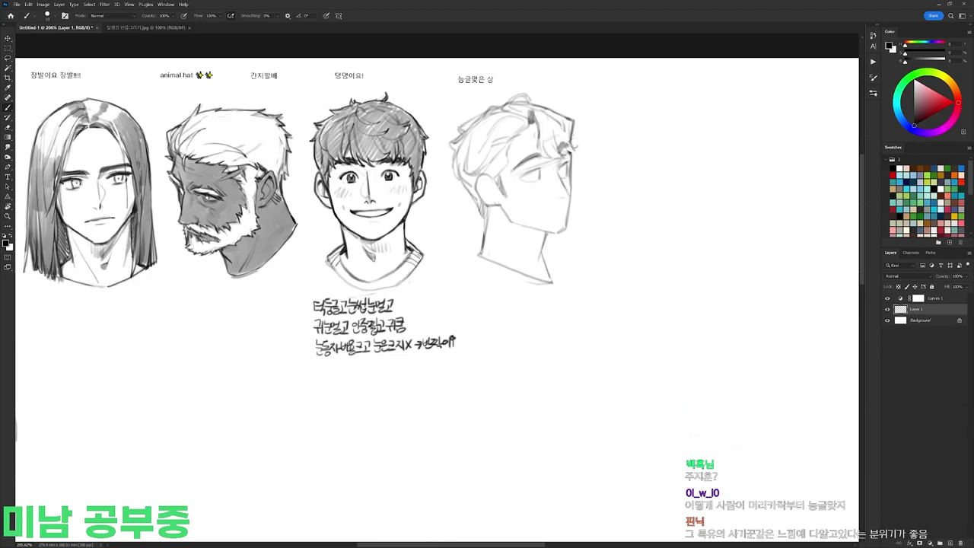
pyautogui.scroll(2, 571, 176)
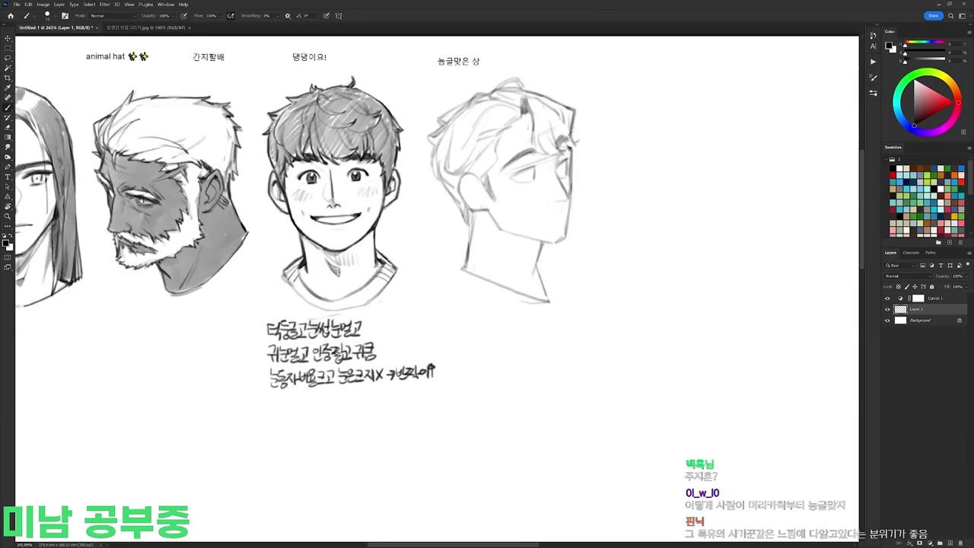
pyautogui.press('e')
pyautogui.press('b')
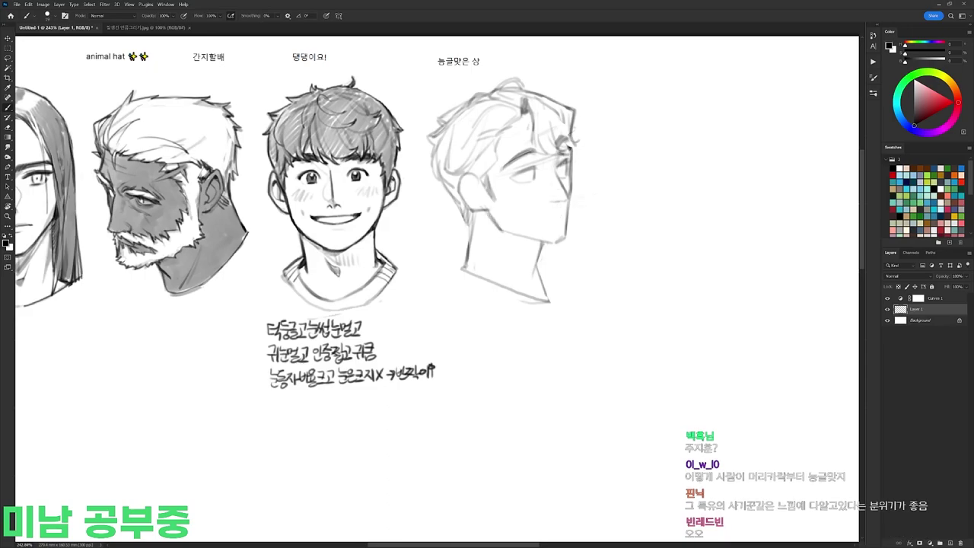
# Step: Sketch a slight smiling mouth on the turned face and undo the surplus mouth strokes
pyautogui.press('r')
pyautogui.moveTo(567, 203); pyautogui.dragTo(513, 155)
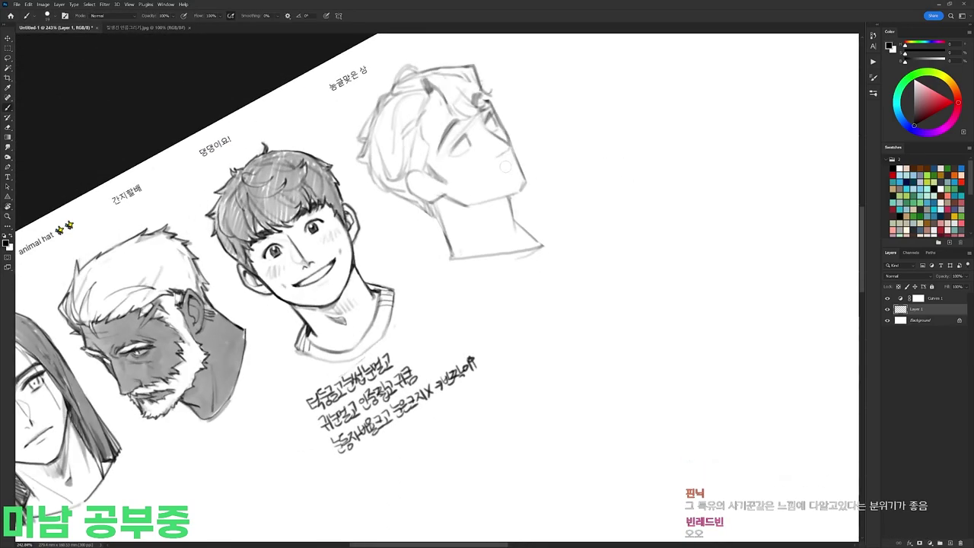
pyautogui.press('r')
pyautogui.moveTo(531, 169); pyautogui.dragTo(660, 185)
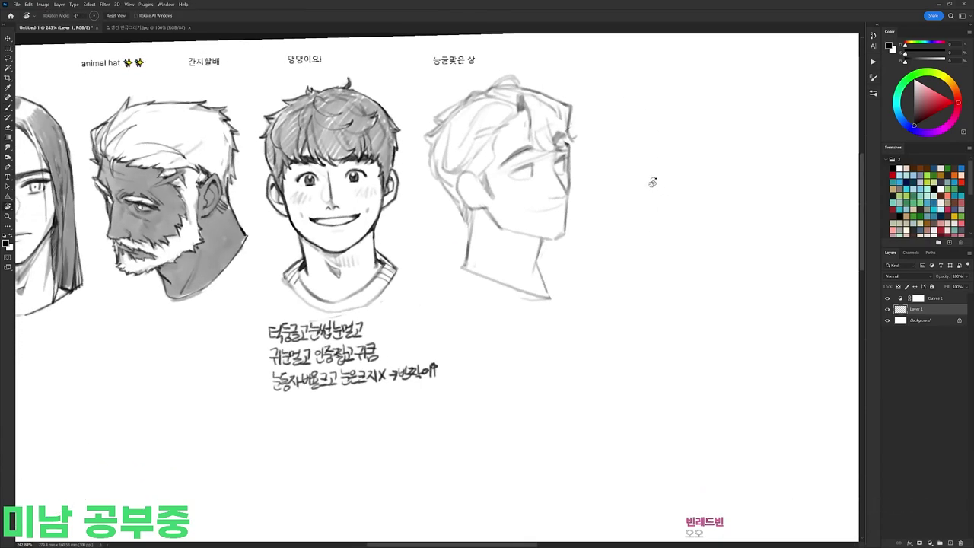
pyautogui.moveTo(525, 209); pyautogui.dragTo(559, 203)
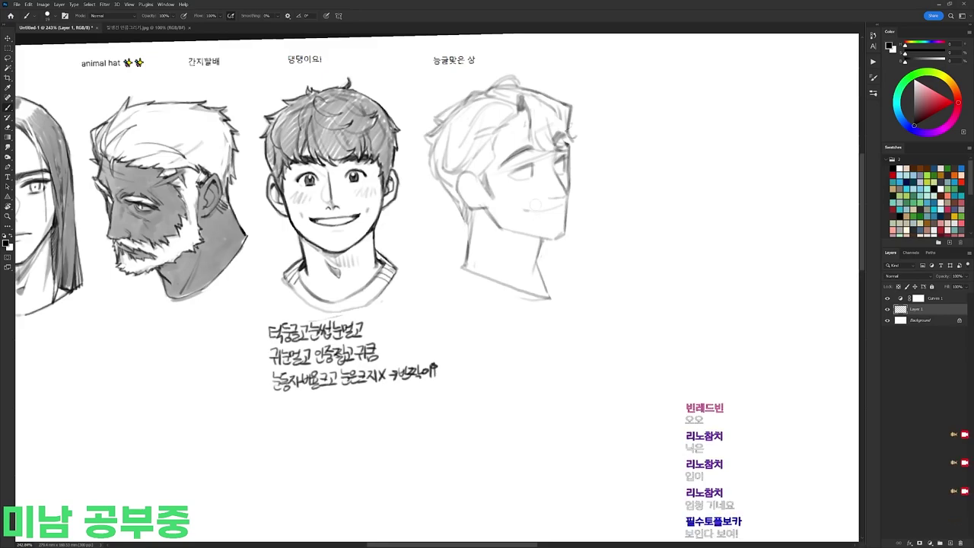
pyautogui.press('e')
pyautogui.press('b')
pyautogui.moveTo(521, 214); pyautogui.dragTo(560, 210)
pyautogui.hotkey('ctrl', 'z')
pyautogui.hotkey('ctrl', 'z')
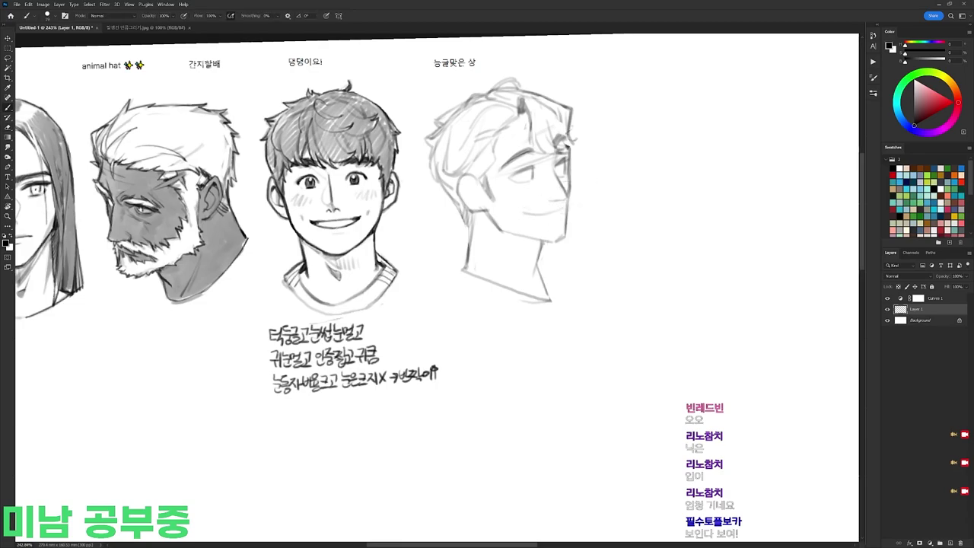
# Step: Refine the ear shape and fill in the near eye's iris on the turned head
pyautogui.moveTo(479, 182)
pyautogui.mouseDown()
pyautogui.moveTo(473, 201)
pyautogui.moveTo(463, 194)
pyautogui.mouseUp()
pyautogui.moveTo(522, 175); pyautogui.dragTo(528, 181)
pyautogui.moveTo(513, 179); pyautogui.dragTo(523, 180)
pyautogui.press('e')
pyautogui.press('b')
# Step: Erase the old neck base and sketch the near side of a pointed shirt collar
pyautogui.press('e')
pyautogui.moveTo(467, 251); pyautogui.dragTo(510, 288)
pyautogui.press('b')
pyautogui.press('e')
pyautogui.press('b')
pyautogui.moveTo(467, 233)
pyautogui.mouseDown()
pyautogui.moveTo(455, 263)
pyautogui.moveTo(512, 323)
pyautogui.mouseUp()
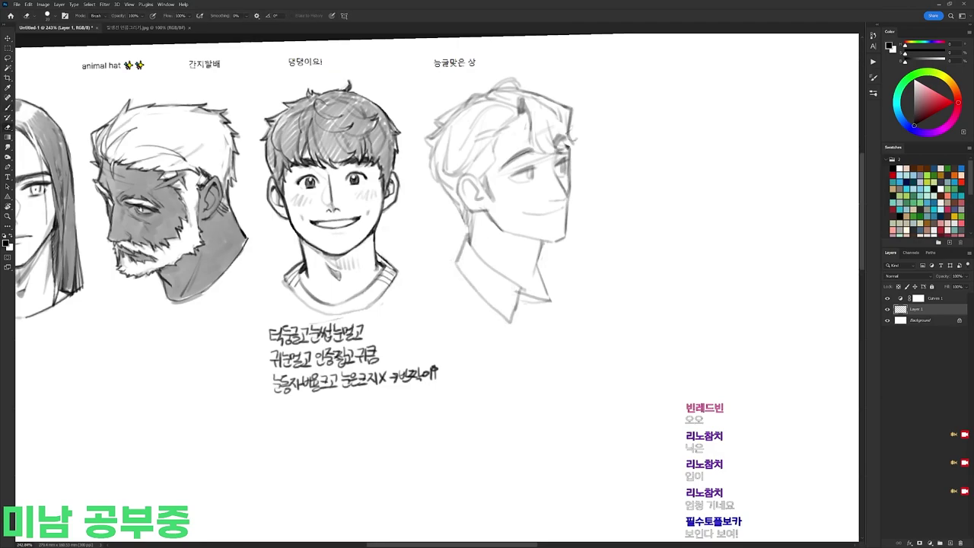
# Step: Sketch the far collar flap and the collar opening at the front of the neck, cleaning up overlapping lines
pyautogui.moveTo(545, 295); pyautogui.dragTo(554, 316)
pyautogui.press('e')
pyautogui.press('b')
pyautogui.press('e')
pyautogui.press('b')
pyautogui.press('e')
pyautogui.moveTo(543, 244)
pyautogui.mouseDown()
pyautogui.moveTo(532, 277)
pyautogui.moveTo(563, 293)
pyautogui.mouseUp()
pyautogui.press('b')
pyautogui.press('e')
pyautogui.press('b')
pyautogui.press('e')
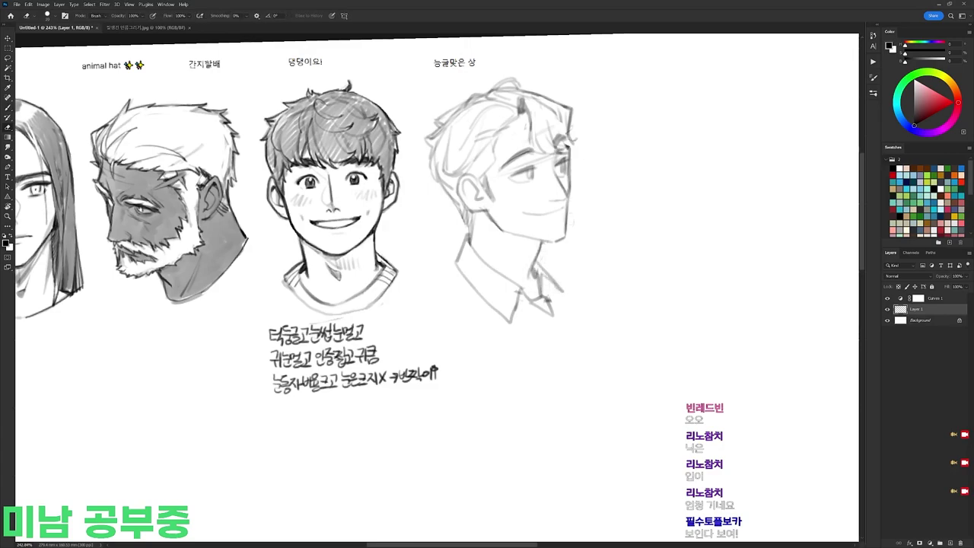
# Step: Clean up the face's front contour, add a curled lock at the forehead and darken the near eye
pyautogui.moveTo(569, 219); pyautogui.dragTo(569, 235)
pyautogui.moveTo(571, 151); pyautogui.dragTo(571, 187)
pyautogui.press('b')
pyautogui.moveTo(583, 132); pyautogui.dragTo(567, 149)
pyautogui.moveTo(564, 105)
pyautogui.mouseDown()
pyautogui.moveTo(575, 108)
pyautogui.moveTo(570, 131)
pyautogui.moveTo(569, 106)
pyautogui.mouseUp()
pyautogui.press('e')
pyautogui.press('b')
pyautogui.moveTo(522, 183); pyautogui.dragTo(532, 183)
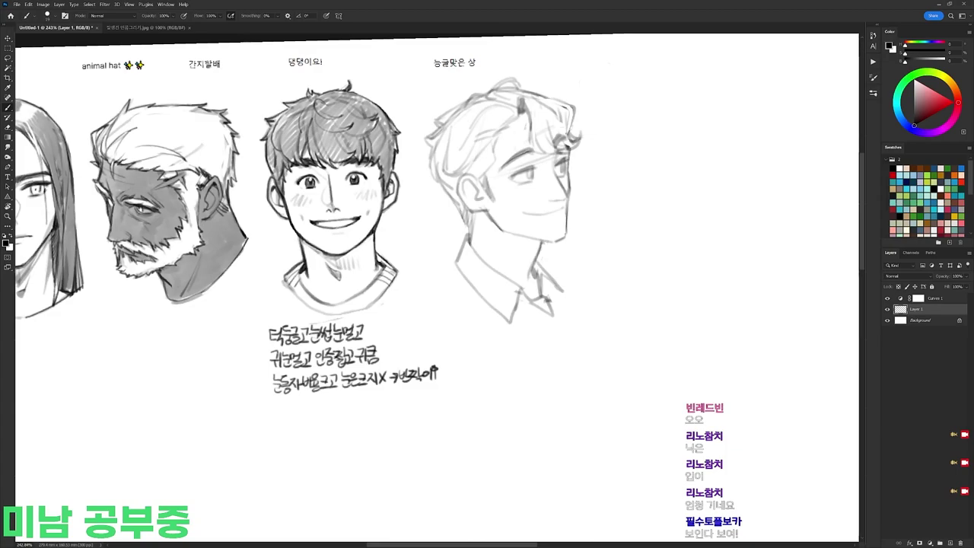
# Step: Switch to a thinner brush and ink the sideburn hair and the front edge of the ear with darker lines
pyautogui.moveTo(541, 72); pyautogui.dragTo(538, 96)
pyautogui.rightClick(538, 96)
pyautogui.click(606, 164)
pyautogui.click(575, 164)
pyautogui.moveTo(494, 163)
pyautogui.mouseDown()
pyautogui.moveTo(462, 192)
pyautogui.moveTo(477, 204)
pyautogui.mouseUp()
pyautogui.rightClick(581, 160)
pyautogui.click(650, 229)
pyautogui.moveTo(473, 195); pyautogui.dragTo(488, 215)
pyautogui.press('e')
pyautogui.press('b')
pyautogui.press('e')
pyautogui.press('b')
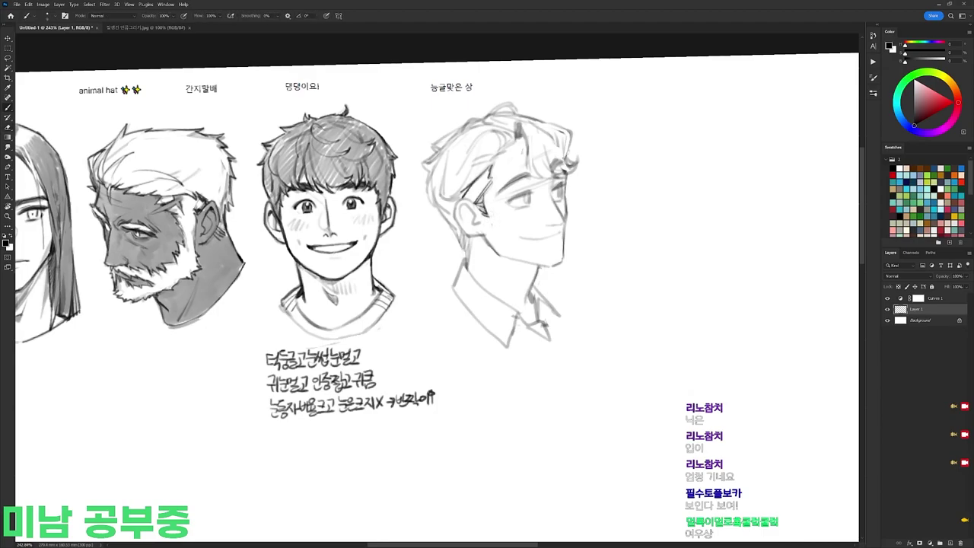
# Step: Ink the ear's outline and inner folds, plus the hair strands sweeping behind it
pyautogui.press('e')
pyautogui.moveTo(473, 217)
pyautogui.mouseDown()
pyautogui.moveTo(478, 224)
pyautogui.moveTo(472, 217)
pyautogui.mouseUp()
pyautogui.press('b')
pyautogui.moveTo(473, 164); pyautogui.dragTo(457, 199)
pyautogui.press('e')
pyautogui.press('b')
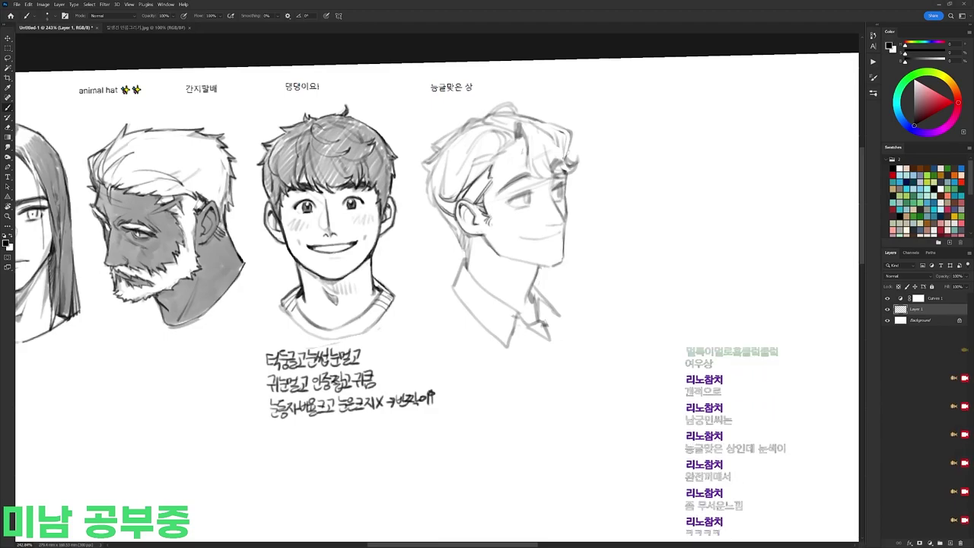
# Step: Ink the hair outline at the back of the head and the short hair at the nape
pyautogui.moveTo(463, 164); pyautogui.dragTo(443, 192)
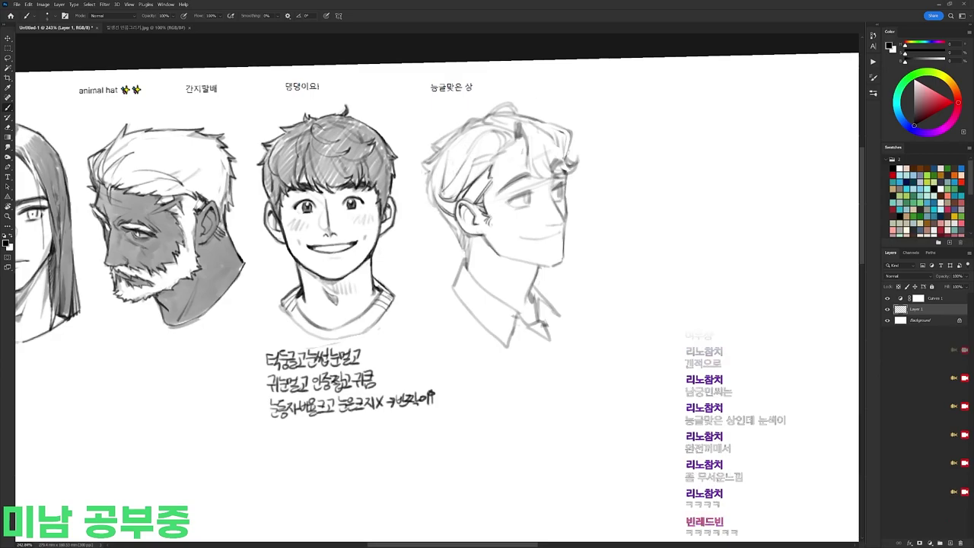
pyautogui.moveTo(428, 183); pyautogui.dragTo(441, 210)
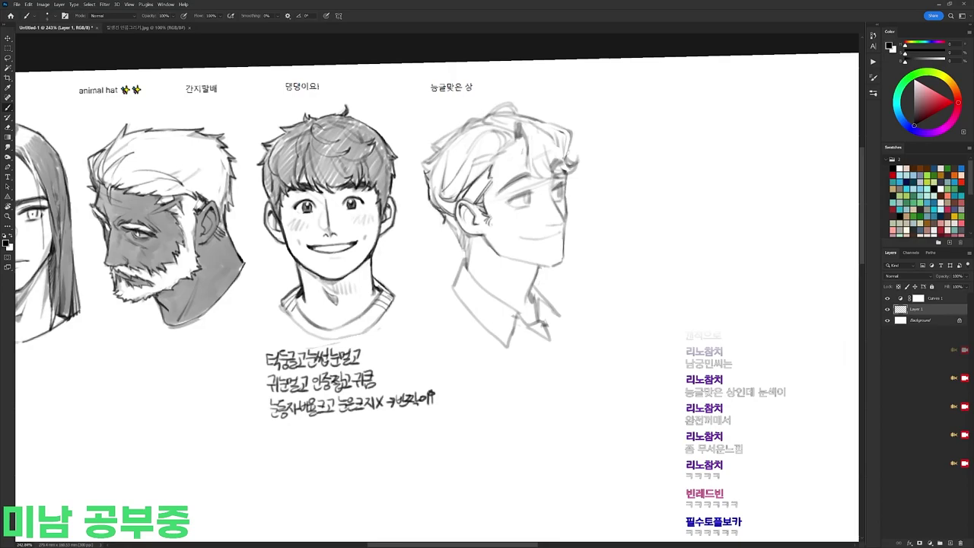
pyautogui.moveTo(465, 239)
pyautogui.mouseDown()
pyautogui.moveTo(475, 244)
pyautogui.moveTo(466, 261)
pyautogui.mouseUp()
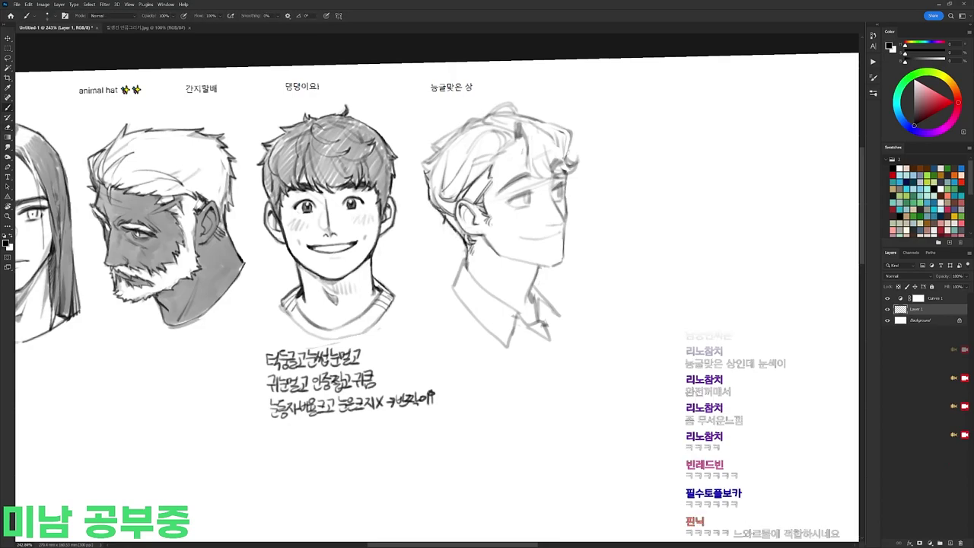
# Step: Ink the long strands sweeping back from the hair parting, erasing excess sketch lines
pyautogui.press('r')
pyautogui.moveTo(510, 112); pyautogui.dragTo(430, 98)
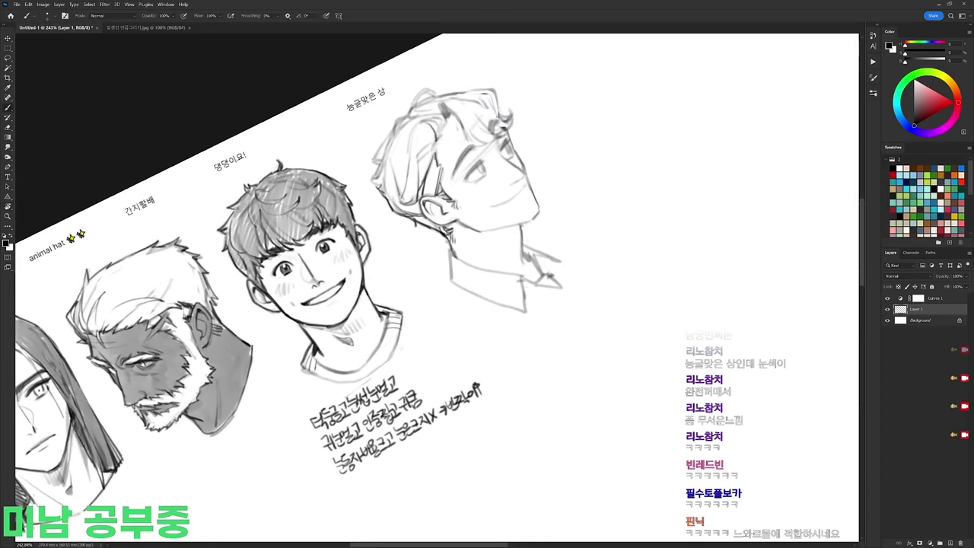
pyautogui.moveTo(417, 133)
pyautogui.mouseDown()
pyautogui.moveTo(441, 122)
pyautogui.moveTo(416, 168)
pyautogui.moveTo(449, 144)
pyautogui.moveTo(469, 149)
pyautogui.moveTo(556, 114)
pyautogui.moveTo(634, 110)
pyautogui.mouseUp()
pyautogui.press('e')
pyautogui.press('r')
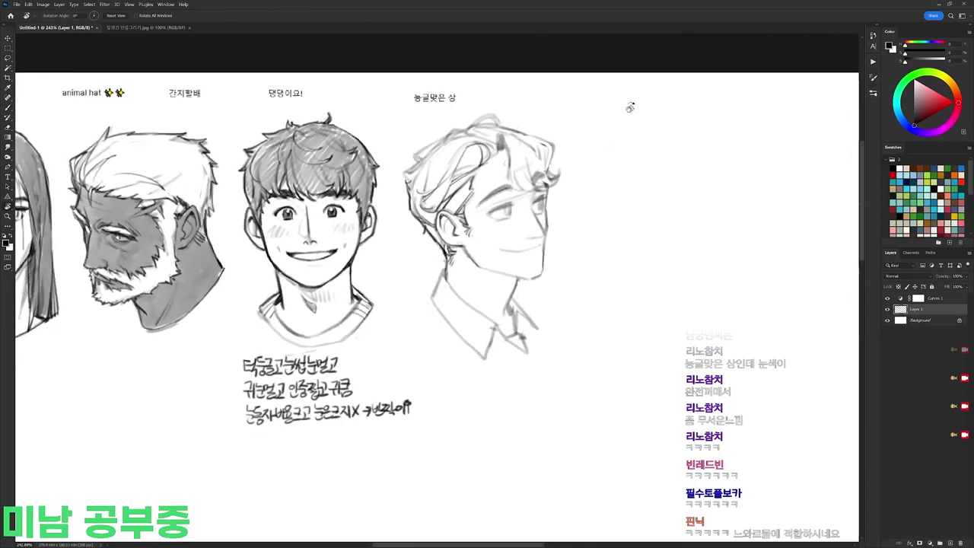
pyautogui.press('r')
pyautogui.moveTo(528, 112); pyautogui.dragTo(342, 113)
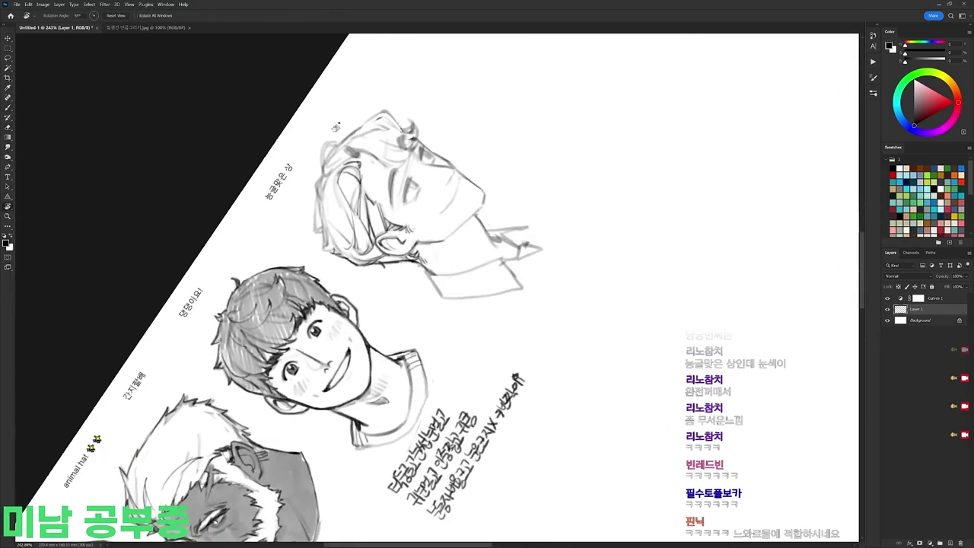
pyautogui.moveTo(343, 164); pyautogui.dragTo(348, 244)
pyautogui.press('r')
pyautogui.moveTo(556, 206)
pyautogui.mouseDown()
pyautogui.moveTo(581, 278)
pyautogui.moveTo(573, 335)
pyautogui.mouseUp()
pyautogui.hotkey('ctrl', 'z')
pyautogui.press('e')
pyautogui.moveTo(428, 161); pyautogui.dragTo(424, 186)
pyautogui.press('b')
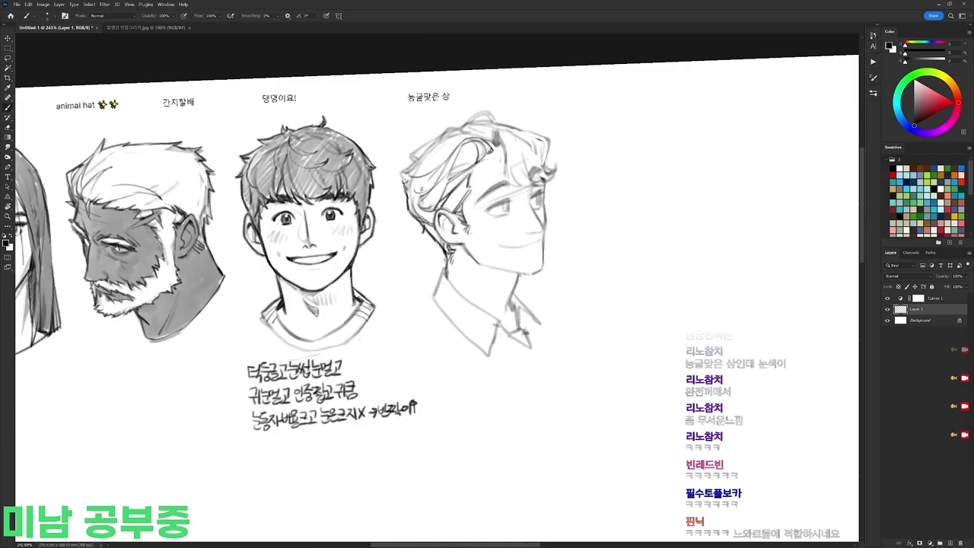
# Step: Ink the upper strands at the back of the head and darken the parting
pyautogui.moveTo(445, 140); pyautogui.dragTo(421, 173)
pyautogui.moveTo(432, 147); pyautogui.dragTo(407, 171)
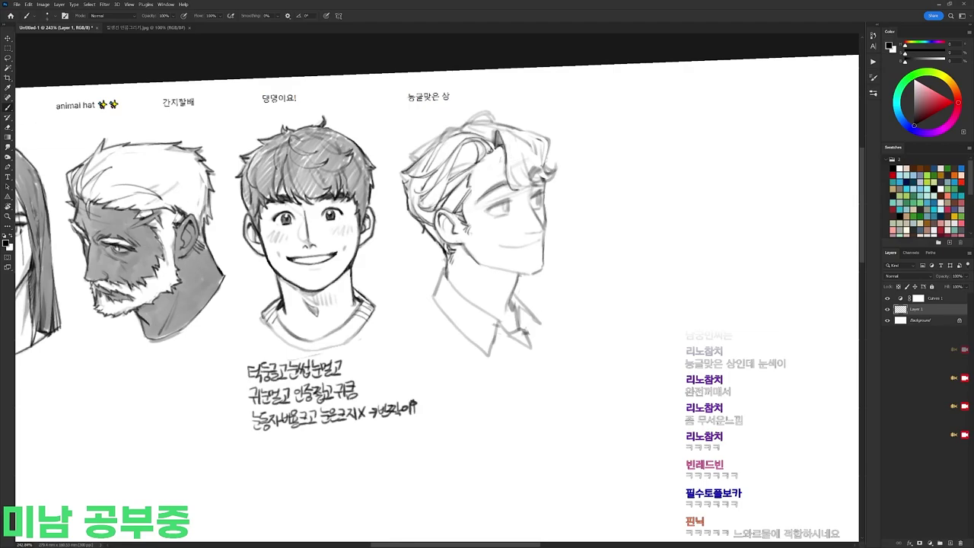
pyautogui.press('e')
pyautogui.press('b')
# Step: Ink the front fringe locks and the top outline of the hair above the forehead
pyautogui.moveTo(524, 159); pyautogui.dragTo(542, 184)
pyautogui.moveTo(550, 137)
pyautogui.mouseDown()
pyautogui.moveTo(550, 178)
pyautogui.moveTo(466, 127)
pyautogui.mouseUp()
pyautogui.press('r')
pyautogui.moveTo(373, 141)
pyautogui.mouseDown()
pyautogui.moveTo(385, 120)
pyautogui.moveTo(356, 153)
pyautogui.mouseUp()
pyautogui.moveTo(370, 133)
pyautogui.mouseDown()
pyautogui.moveTo(320, 169)
pyautogui.moveTo(355, 124)
pyautogui.mouseUp()
pyautogui.press('r')
pyautogui.hotkey('ctrl', 'z')
pyautogui.moveTo(326, 156); pyautogui.dragTo(363, 117)
pyautogui.press('r')
pyautogui.moveTo(522, 71); pyautogui.dragTo(654, 245)
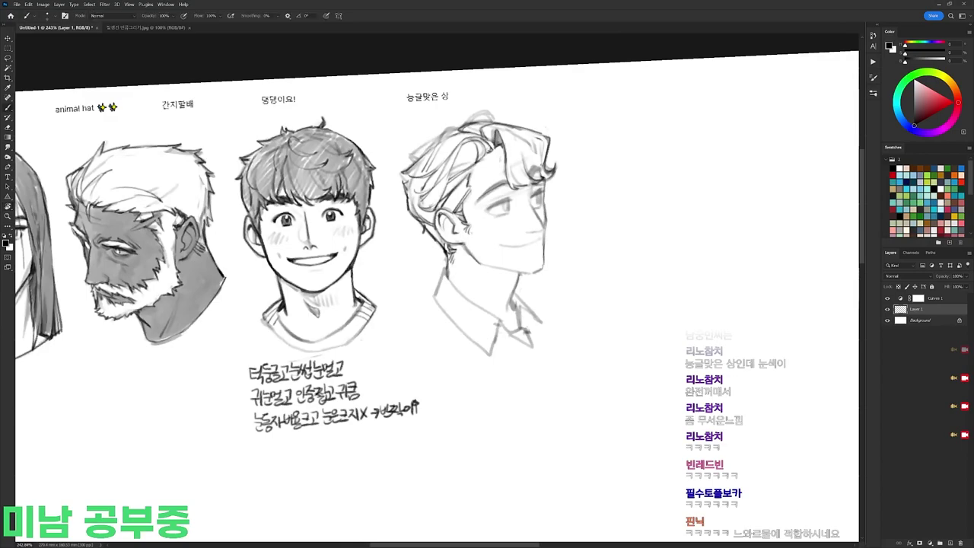
# Step: Ink the upper back outline of the hair and the tuft on the crown
pyautogui.moveTo(465, 126)
pyautogui.mouseDown()
pyautogui.moveTo(484, 113)
pyautogui.moveTo(496, 121)
pyautogui.moveTo(412, 157)
pyautogui.moveTo(408, 181)
pyautogui.mouseUp()
pyautogui.press('r')
pyautogui.press('Escape')
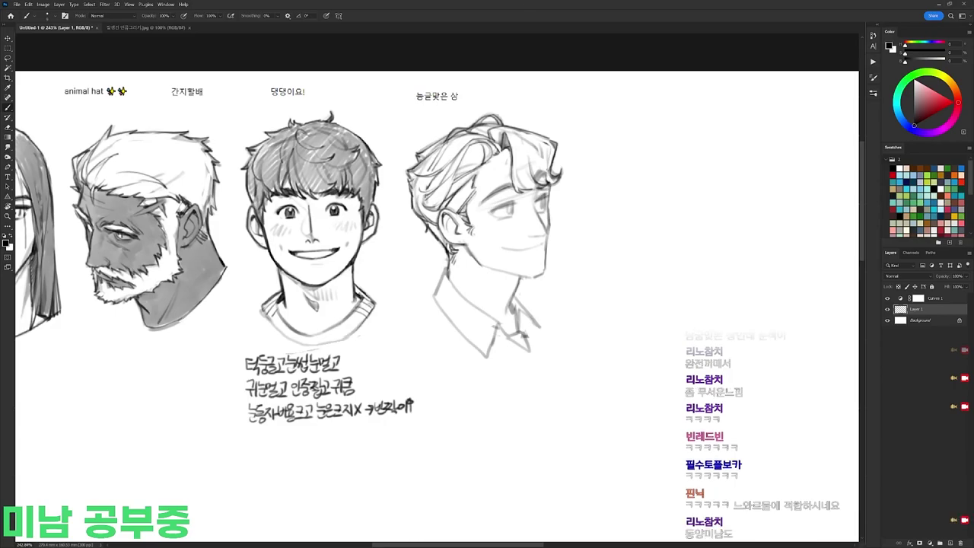
# Step: Ink the front profile of the face from the brow down over the nose, including the underside of the nose
pyautogui.moveTo(550, 183); pyautogui.dragTo(545, 230)
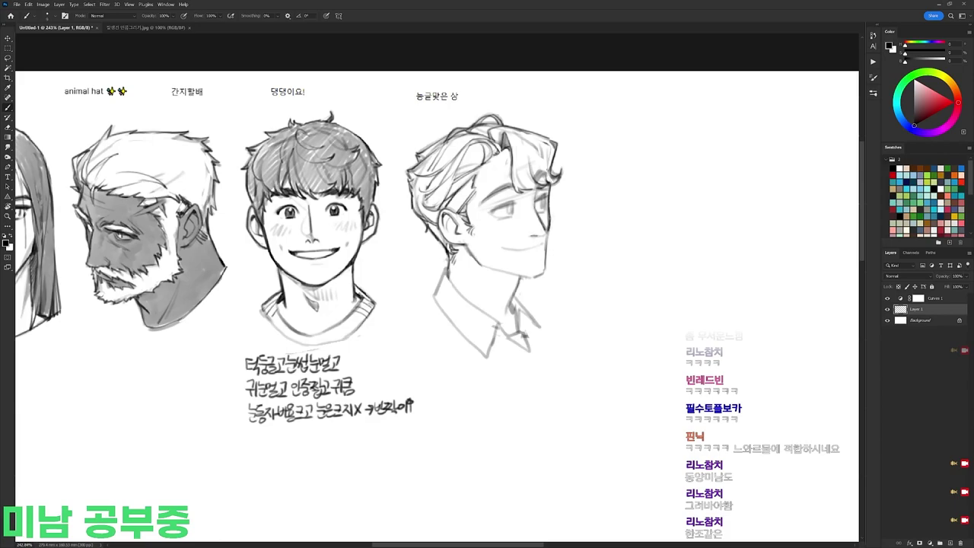
pyautogui.moveTo(547, 234)
pyautogui.mouseDown()
pyautogui.moveTo(546, 267)
pyautogui.moveTo(547, 226)
pyautogui.moveTo(598, 209)
pyautogui.moveTo(594, 156)
pyautogui.moveTo(583, 210)
pyautogui.mouseUp()
pyautogui.press('e')
pyautogui.press('b')
pyautogui.press('e')
pyautogui.press('r')
pyautogui.press('r')
pyautogui.press('b')
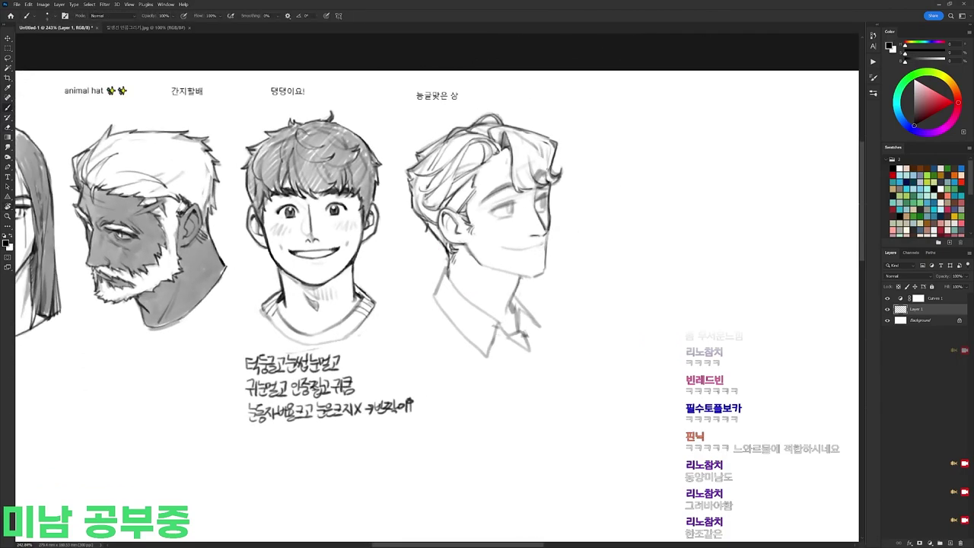
pyautogui.hotkey('ctrl', 'z')
pyautogui.press('e')
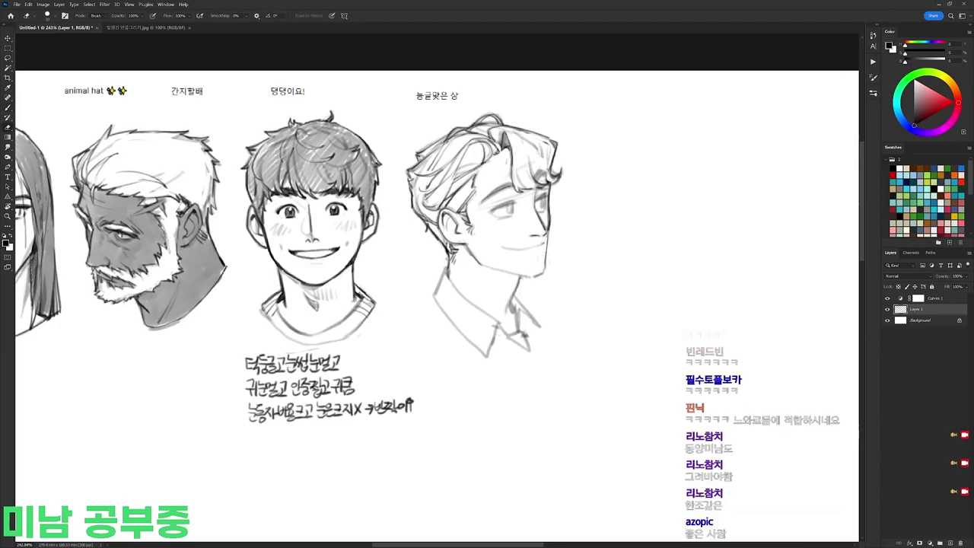
pyautogui.press('b')
# Step: Ink the front of the chin and the jaw line running back toward the ear, erasing excess sketch lines
pyautogui.moveTo(547, 247); pyautogui.dragTo(546, 271)
pyautogui.press('e')
pyautogui.press('r')
pyautogui.moveTo(570, 228)
pyautogui.mouseDown()
pyautogui.moveTo(634, 280)
pyautogui.moveTo(86, 418)
pyautogui.mouseUp()
pyautogui.press('b')
pyautogui.press('e')
pyautogui.press('r')
pyautogui.moveTo(560, 255)
pyautogui.mouseDown()
pyautogui.moveTo(558, 324)
pyautogui.moveTo(545, 355)
pyautogui.mouseUp()
pyautogui.press('r')
pyautogui.moveTo(553, 245); pyautogui.dragTo(545, 355)
pyautogui.press('b')
pyautogui.press('r')
pyautogui.moveTo(591, 257); pyautogui.dragTo(538, 166)
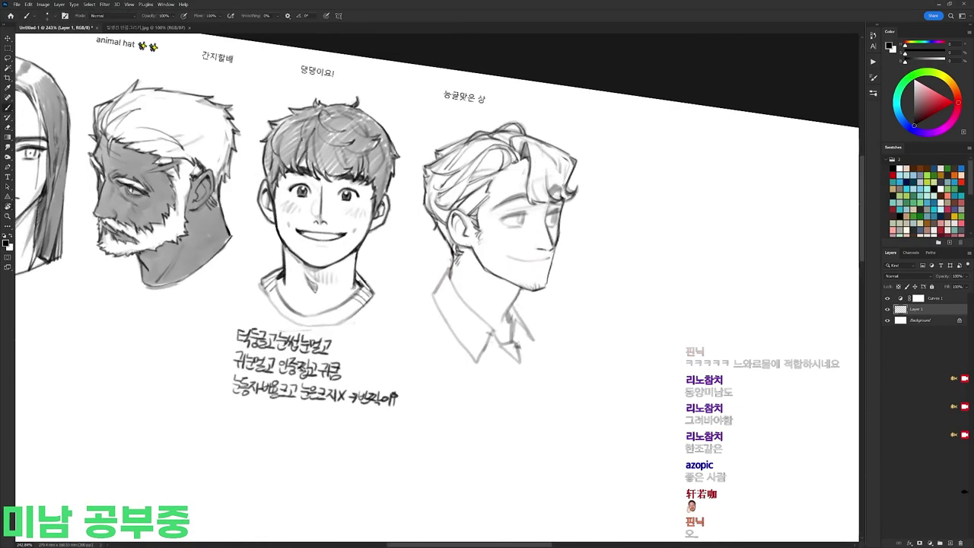
# Step: Ink the front line of the neck and the outlines of both shirt collar flaps
pyautogui.press('r')
pyautogui.moveTo(595, 252); pyautogui.dragTo(481, 131)
pyautogui.moveTo(607, 165); pyautogui.dragTo(604, 347)
pyautogui.moveTo(521, 278); pyautogui.dragTo(511, 303)
pyautogui.moveTo(449, 273)
pyautogui.mouseDown()
pyautogui.moveTo(486, 315)
pyautogui.moveTo(484, 351)
pyautogui.mouseUp()
pyautogui.moveTo(449, 266)
pyautogui.mouseDown()
pyautogui.moveTo(434, 295)
pyautogui.moveTo(485, 354)
pyautogui.moveTo(529, 345)
pyautogui.mouseUp()
pyautogui.press('e')
pyautogui.press('b')
pyautogui.press('e')
pyautogui.press('b')
pyautogui.moveTo(507, 300); pyautogui.dragTo(522, 330)
pyautogui.moveTo(520, 311); pyautogui.dragTo(542, 328)
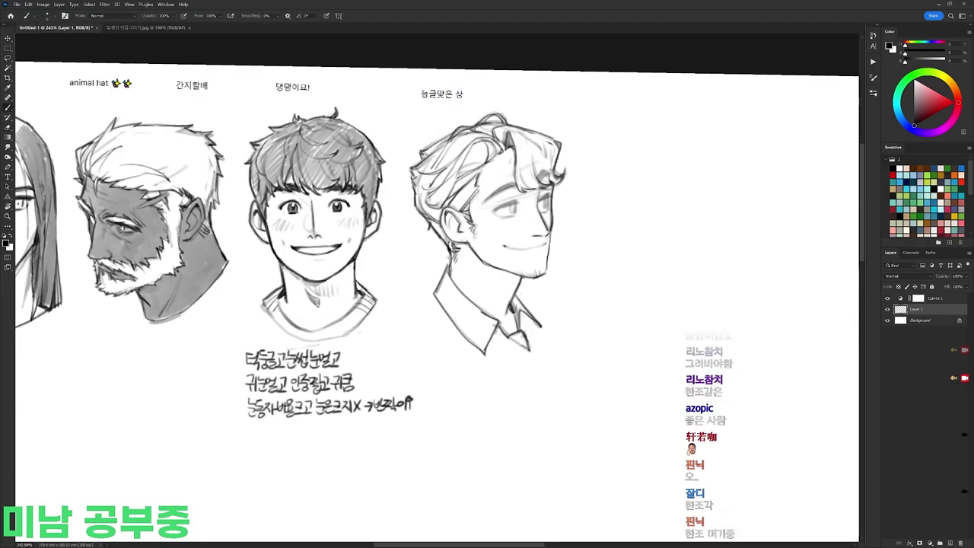
# Step: Ink the closed smiling mouth line on the three-quarter head
pyautogui.moveTo(570, 193); pyautogui.dragTo(539, 182)
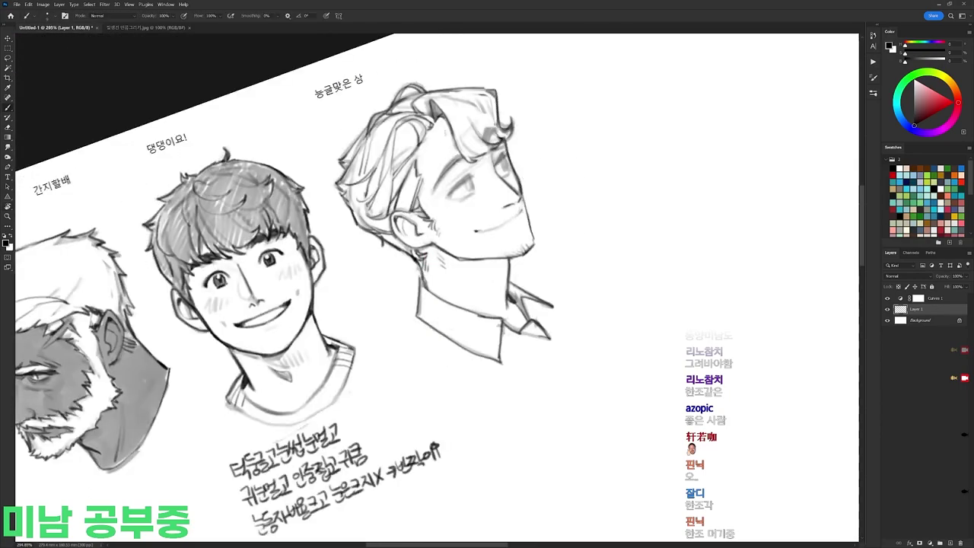
pyautogui.press('e')
pyautogui.press('r')
pyautogui.moveTo(611, 175); pyautogui.dragTo(589, 224)
pyautogui.press('b')
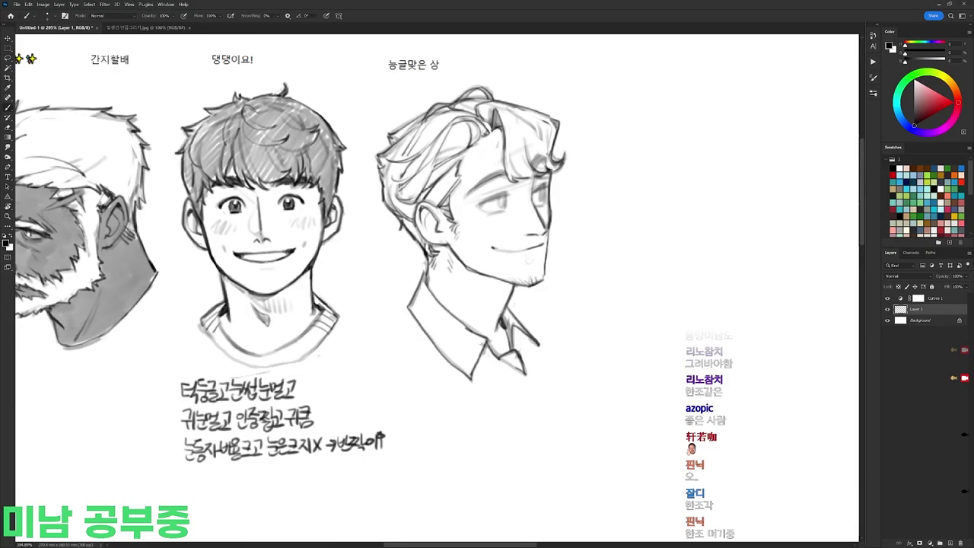
# Step: Lasso the area between the nose tip and mouth and adjust it with Free Transform
pyautogui.press('l')
pyautogui.moveTo(546, 242)
pyautogui.mouseDown()
pyautogui.moveTo(525, 245)
pyautogui.moveTo(545, 242)
pyautogui.mouseUp()
pyautogui.hotkey('ctrl', 't')
pyautogui.moveTo(561, 210); pyautogui.dragTo(572, 250)
pyautogui.press('Return')
pyautogui.hotkey('ctrl', 'd')
# Step: Ink the near eyebrow with dark strokes along its arch, redoing the stroke that misses
pyautogui.press('e')
pyautogui.press('b')
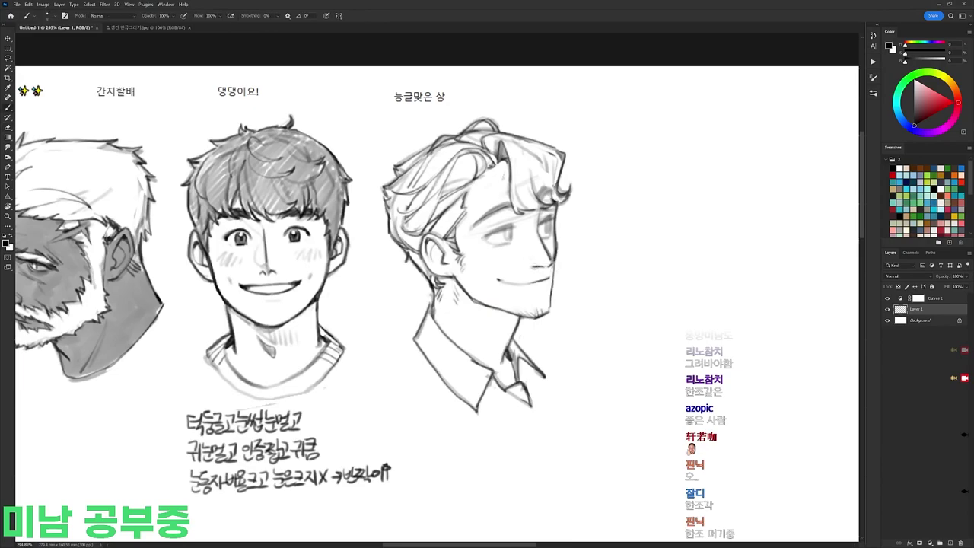
pyautogui.moveTo(623, 234)
pyautogui.mouseDown()
pyautogui.moveTo(632, 250)
pyautogui.moveTo(602, 176)
pyautogui.mouseUp()
pyautogui.press('r')
pyautogui.moveTo(464, 233)
pyautogui.mouseDown()
pyautogui.moveTo(477, 201)
pyautogui.moveTo(510, 175)
pyautogui.moveTo(535, 175)
pyautogui.moveTo(501, 215)
pyautogui.mouseUp()
pyautogui.hotkey('ctrl', 'z')
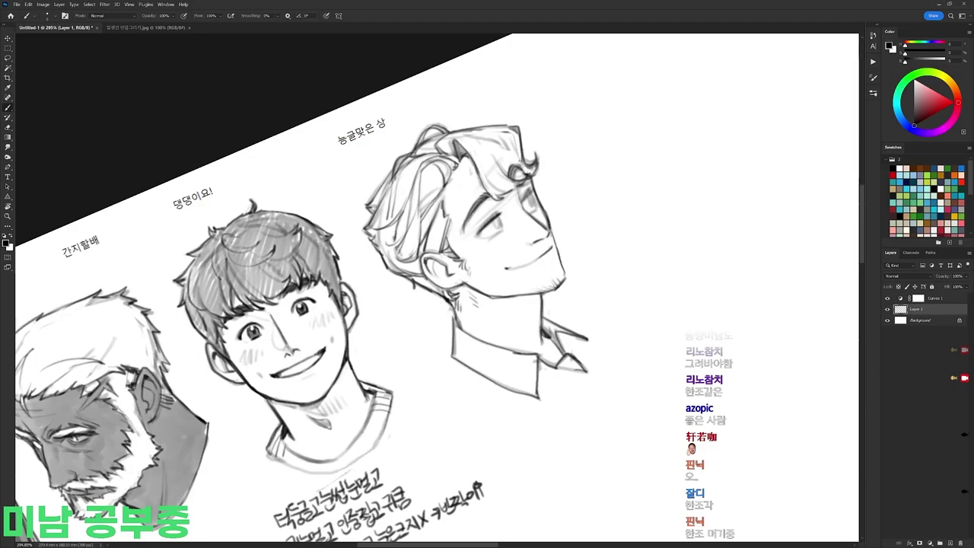
pyautogui.press('e')
pyautogui.press('b')
pyautogui.press('r')
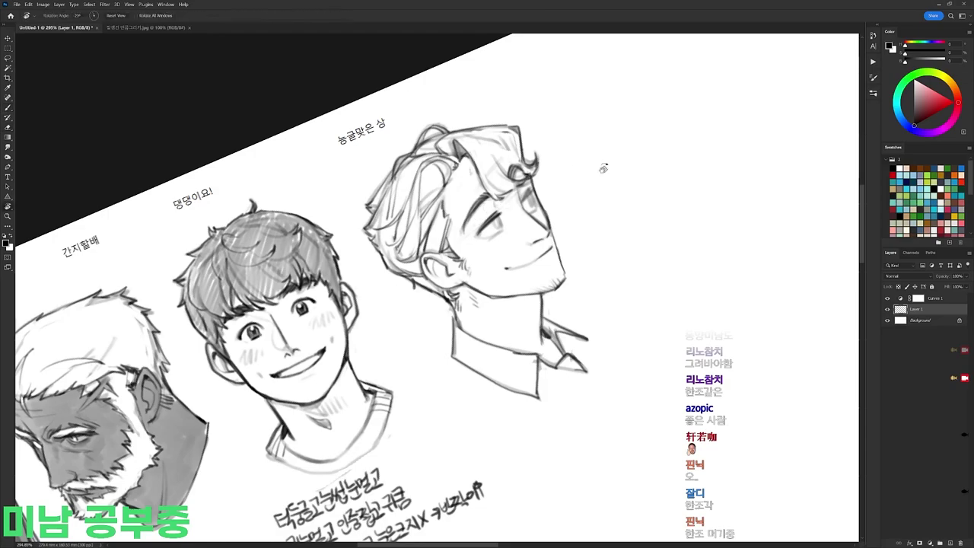
pyautogui.press('Escape')
pyautogui.press('b')
# Step: Ink the near eye's upper lid and outline its iris, erasing the loose sketch lines around it
pyautogui.moveTo(494, 257); pyautogui.dragTo(502, 250)
pyautogui.press('r')
pyautogui.moveTo(608, 204); pyautogui.dragTo(584, 168)
pyautogui.moveTo(489, 231); pyautogui.dragTo(511, 214)
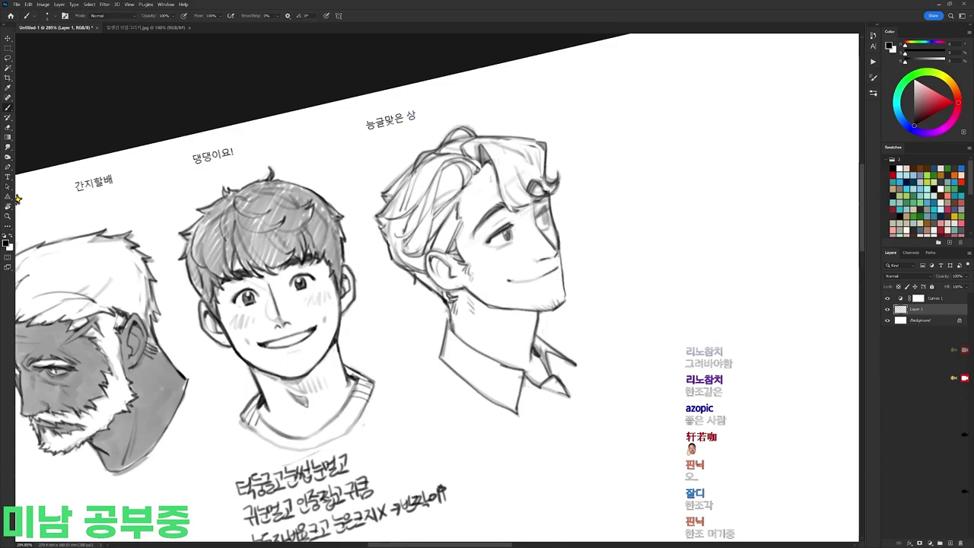
pyautogui.press('r')
pyautogui.moveTo(515, 238); pyautogui.dragTo(470, 215)
pyautogui.press('r')
pyautogui.moveTo(39, 451); pyautogui.dragTo(20, 192)
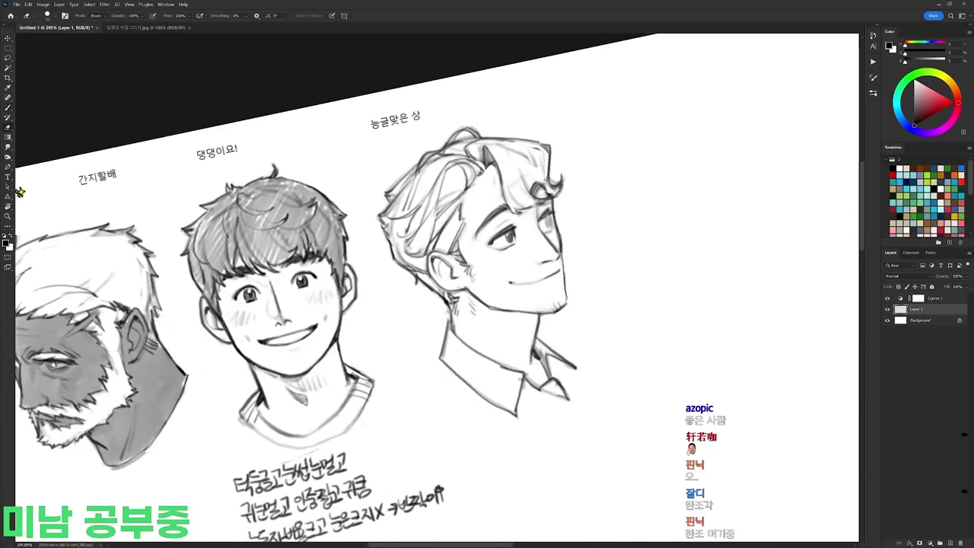
# Step: Ink the far eye and eyebrow beneath the fringe curl, erasing the faint sketch lines there
pyautogui.moveTo(536, 207); pyautogui.dragTo(540, 226)
pyautogui.press('e')
pyautogui.press('r')
pyautogui.press('Escape')
pyautogui.press('b')
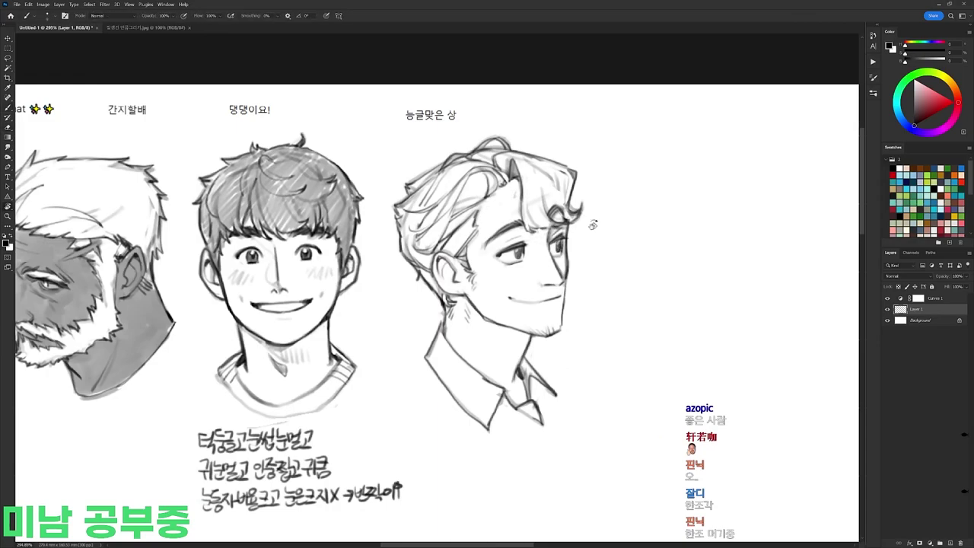
# Step: Darken the near eye's iris and lid, alternating between two brush presets
pyautogui.press('r')
pyautogui.moveTo(577, 226); pyautogui.dragTo(544, 163)
pyautogui.rightClick(554, 158)
pyautogui.click(620, 247)
pyautogui.click(504, 230)
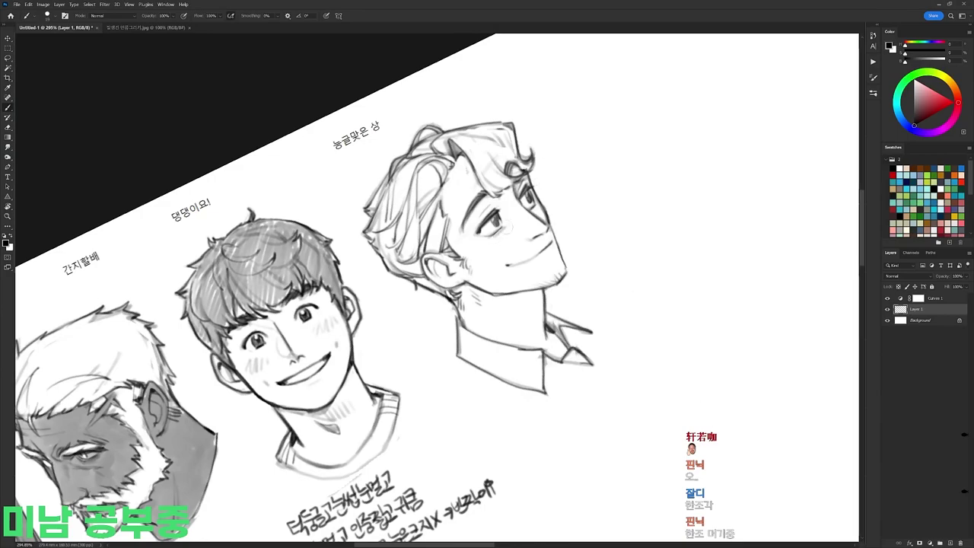
pyautogui.press('r')
pyautogui.moveTo(499, 233)
pyautogui.mouseDown()
pyautogui.moveTo(494, 361)
pyautogui.moveTo(469, 376)
pyautogui.mouseUp()
pyautogui.rightClick(518, 306)
pyautogui.click(588, 377)
pyautogui.click(463, 356)
# Step: Darken the upper lid and iris of the far eye
pyautogui.press('r')
pyautogui.moveTo(567, 360)
pyautogui.mouseDown()
pyautogui.moveTo(590, 293)
pyautogui.moveTo(607, 183)
pyautogui.mouseUp()
pyautogui.moveTo(511, 182); pyautogui.dragTo(518, 178)
pyautogui.scroll(1, 539, 199)
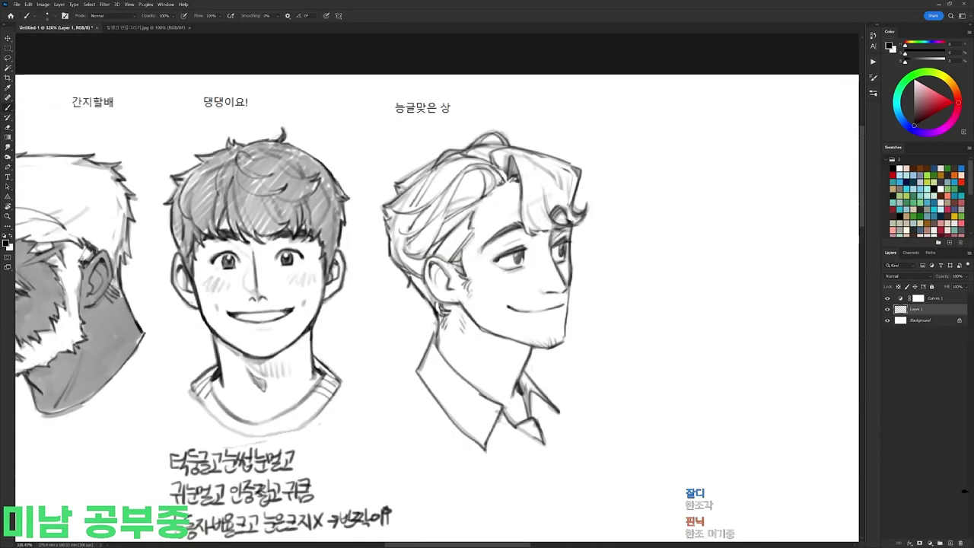
pyautogui.hotkey('ctrl', 'space')
pyautogui.moveTo(535, 239)
pyautogui.mouseDown()
pyautogui.moveTo(494, 239)
pyautogui.moveTo(532, 238)
pyautogui.moveTo(541, 223)
pyautogui.mouseUp()
# Step: Thicken the near eyebrow and touch up the mouth corner using a different brush preset
pyautogui.press('r')
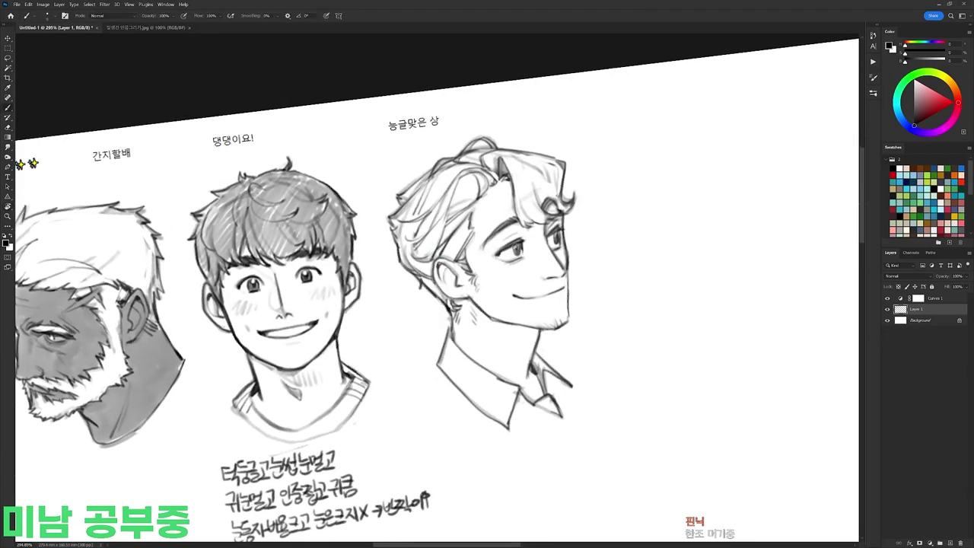
pyautogui.moveTo(560, 233)
pyautogui.mouseDown()
pyautogui.moveTo(457, 272)
pyautogui.moveTo(503, 216)
pyautogui.moveTo(530, 259)
pyautogui.mouseUp()
pyautogui.press('r')
pyautogui.moveTo(526, 196); pyautogui.dragTo(530, 229)
pyautogui.press('e')
pyautogui.press('b')
pyautogui.rightClick(542, 261)
pyautogui.click(615, 332)
pyautogui.moveTo(510, 301); pyautogui.dragTo(507, 306)
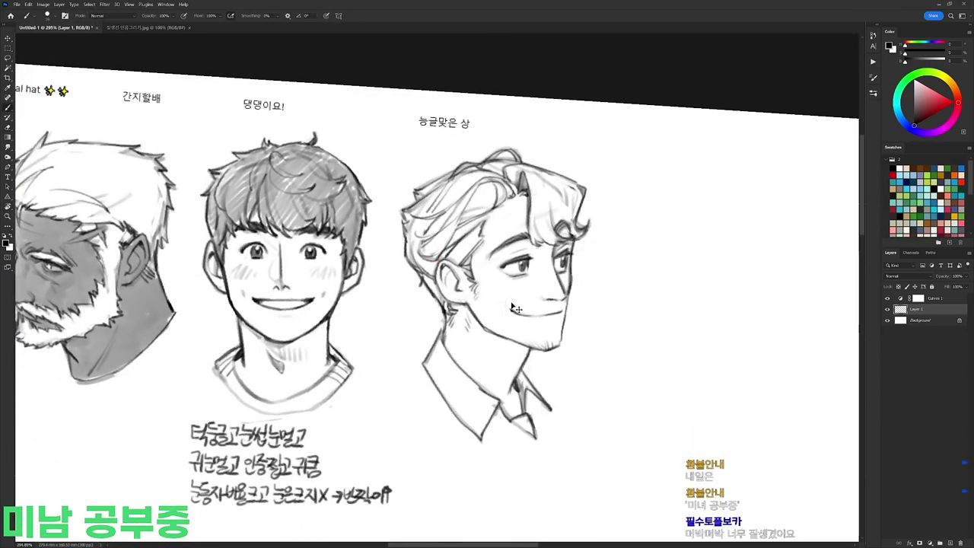
# Step: Erase the stubble marks on the chin and re-ink a clean chin outline with another brush preset
pyautogui.press('e')
pyautogui.press('r')
pyautogui.moveTo(556, 301); pyautogui.dragTo(580, 282)
pyautogui.press('e')
pyautogui.moveTo(541, 335); pyautogui.dragTo(559, 343)
pyautogui.press('b')
pyautogui.rightClick(571, 269)
pyautogui.click(670, 339)
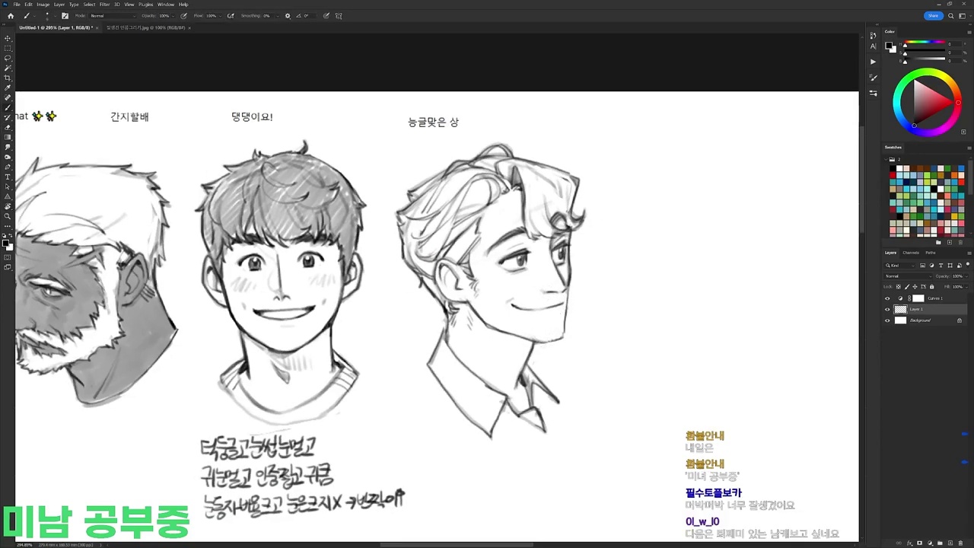
# Step: Lasso the mouth to adjust it and erase the stray marks around it
pyautogui.press('e')
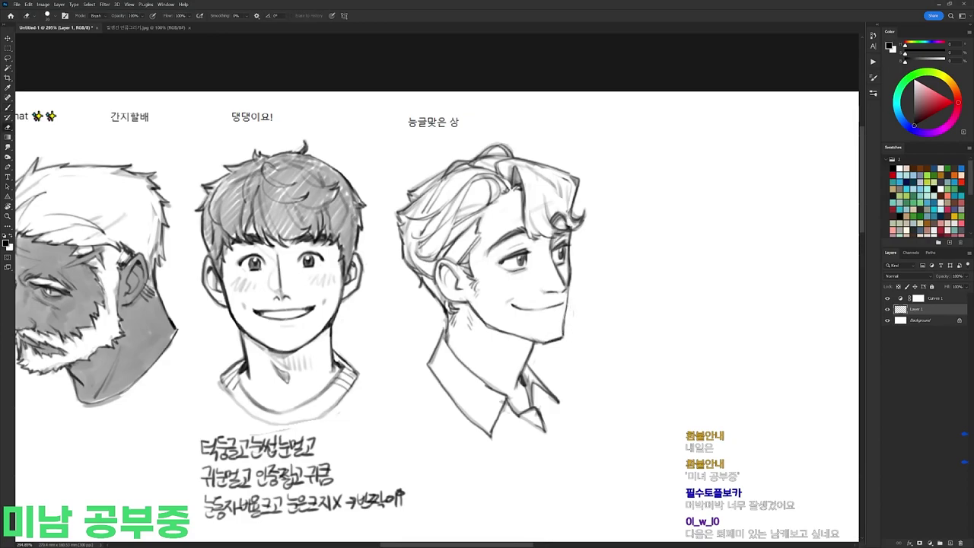
pyautogui.press('l')
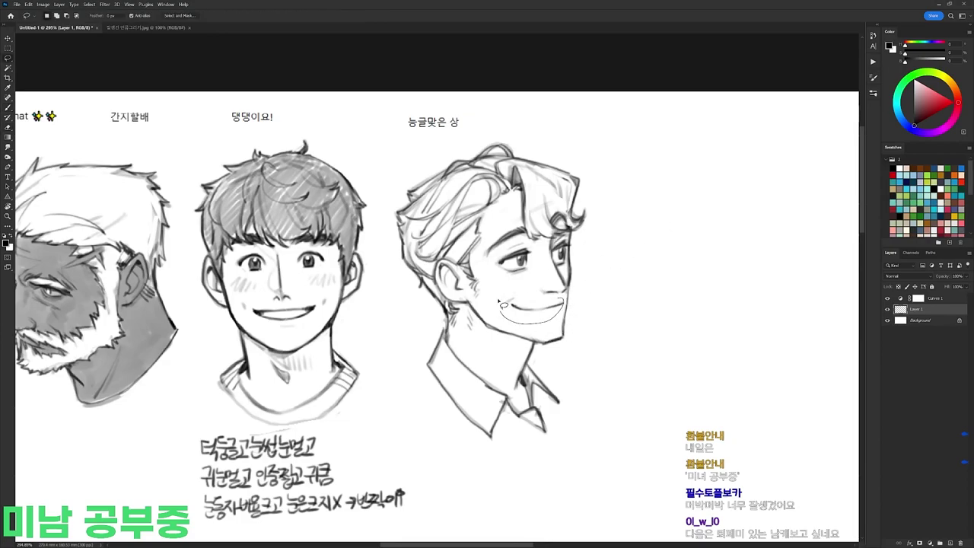
pyautogui.press('e')
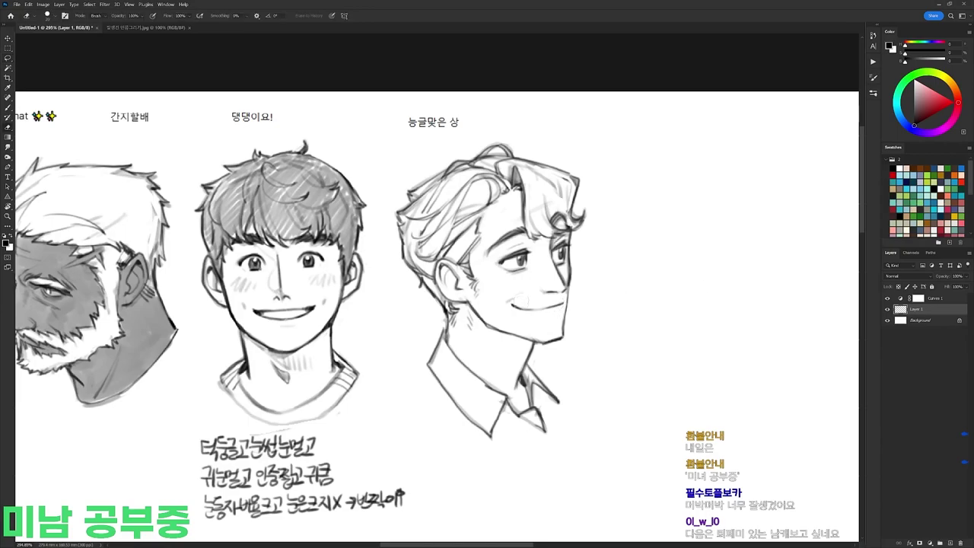
pyautogui.press('r')
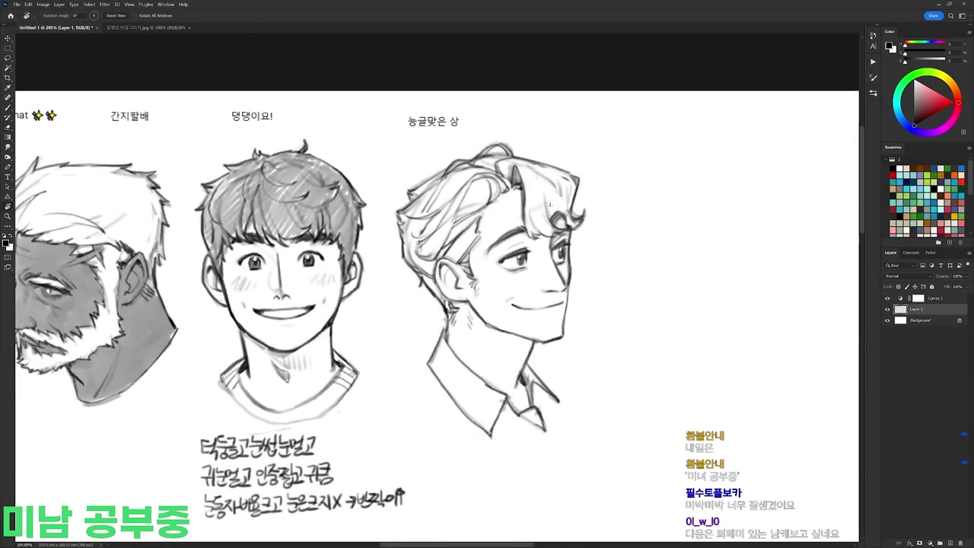
pyautogui.press('b')
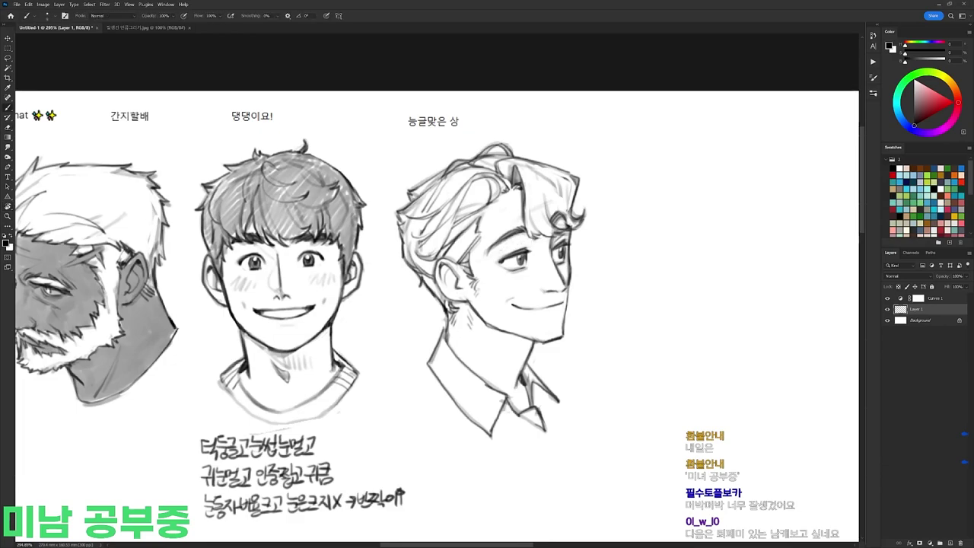
# Step: Erase excess lines beside the far eye and lighten the inside of the dark fringe curl above it
pyautogui.press('e')
pyautogui.moveTo(563, 231); pyautogui.dragTo(556, 245)
pyautogui.press('b')
pyautogui.press('e')
pyautogui.click(555, 220)
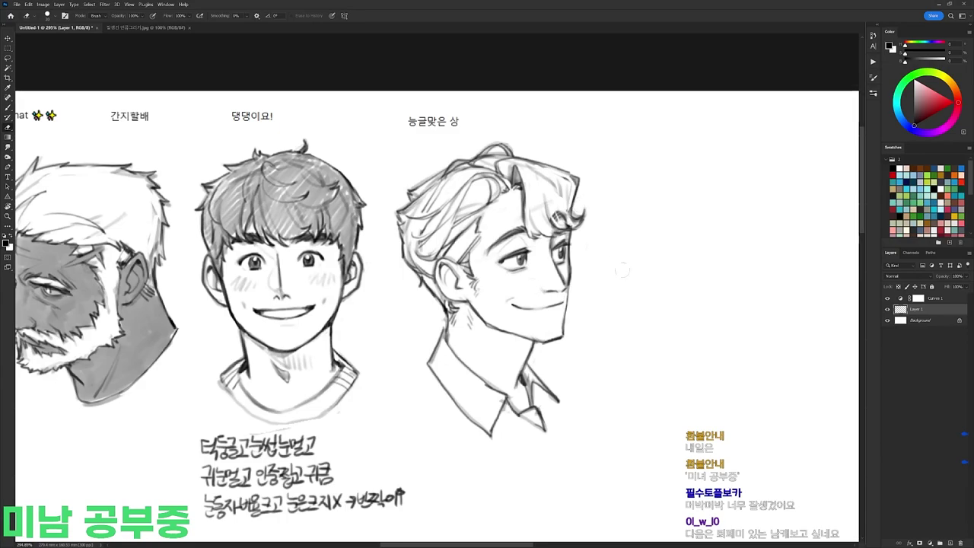
# Step: Redraw the mouth as a slightly open smile by adding an upper lip line above the existing one
pyautogui.press('b')
pyautogui.press('r')
pyautogui.press('e')
pyautogui.moveTo(563, 305)
pyautogui.mouseDown()
pyautogui.moveTo(540, 213)
pyautogui.moveTo(500, 249)
pyautogui.mouseUp()
pyautogui.press('b')
pyautogui.press('e')
pyautogui.press('b')
pyautogui.press('e')
pyautogui.press('b')
pyautogui.press('r')
pyautogui.moveTo(563, 175)
pyautogui.mouseDown()
pyautogui.moveTo(683, 269)
pyautogui.moveTo(478, 335)
pyautogui.mouseUp()
pyautogui.press('b')
pyautogui.press('r')
pyautogui.moveTo(503, 438)
pyautogui.mouseDown()
pyautogui.moveTo(615, 233)
pyautogui.moveTo(584, 181)
pyautogui.mouseUp()
pyautogui.press('b')
pyautogui.moveTo(512, 231); pyautogui.dragTo(530, 212)
pyautogui.press('e')
pyautogui.press('b')
pyautogui.moveTo(508, 244); pyautogui.dragTo(532, 212)
pyautogui.press('r')
# Step: Refine the lower line and corner of the open smile, erasing the excess around it
pyautogui.moveTo(551, 166); pyautogui.dragTo(618, 261)
pyautogui.press('e')
pyautogui.press('b')
pyautogui.press('r')
pyautogui.moveTo(645, 325)
pyautogui.mouseDown()
pyautogui.moveTo(611, 409)
pyautogui.moveTo(479, 493)
pyautogui.mouseUp()
pyautogui.press('e')
pyautogui.moveTo(466, 368); pyautogui.dragTo(471, 379)
pyautogui.press('b')
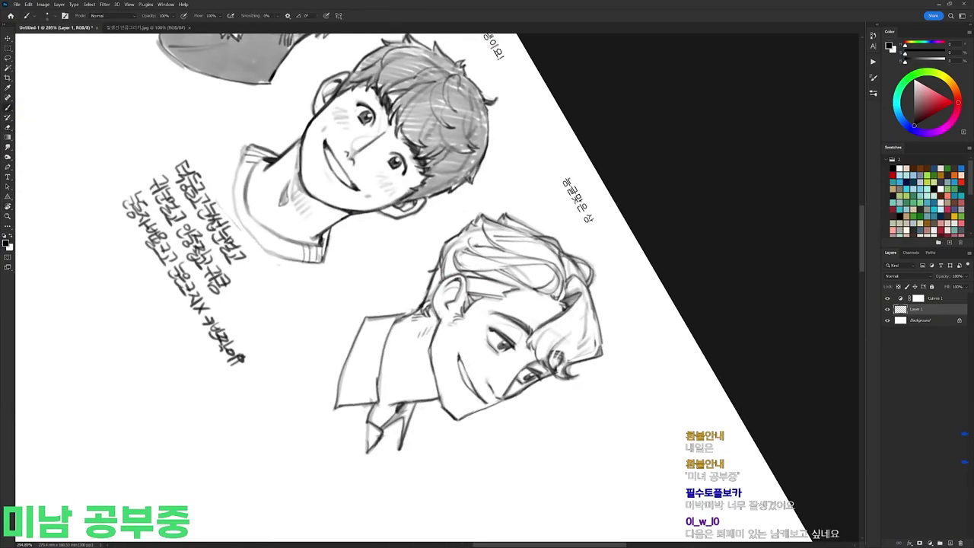
pyautogui.press('r')
pyautogui.moveTo(537, 456)
pyautogui.mouseDown()
pyautogui.moveTo(630, 219)
pyautogui.moveTo(637, 243)
pyautogui.moveTo(484, 453)
pyautogui.mouseUp()
pyautogui.press('e')
pyautogui.press('r')
pyautogui.press('e')
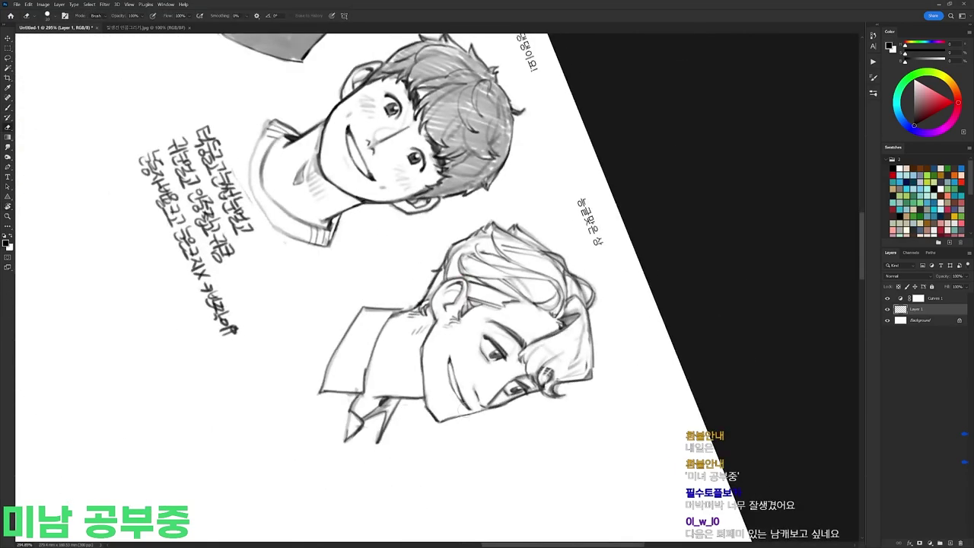
pyautogui.press('r')
pyautogui.moveTo(663, 297); pyautogui.dragTo(650, 100)
pyautogui.press('b')
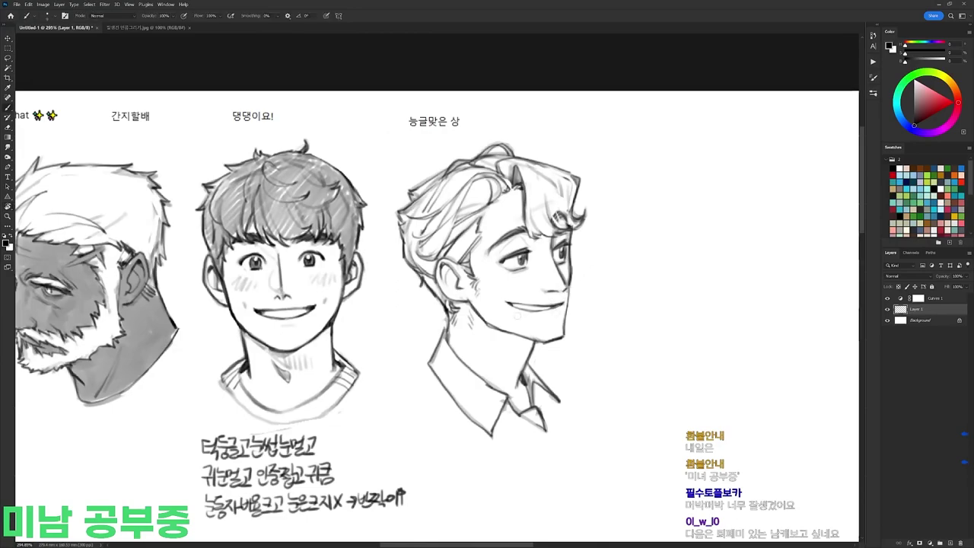
# Step: Lasso the open mouth, adjust its placement on the face, and deselect it
pyautogui.press('r')
pyautogui.moveTo(646, 257); pyautogui.dragTo(647, 267)
pyautogui.press('l')
pyautogui.moveTo(532, 303); pyautogui.dragTo(524, 309)
pyautogui.moveTo(671, 272); pyautogui.dragTo(670, 273)
pyautogui.press('e')
pyautogui.hotkey('ctrl', 'd')
# Step: Try refining the open smile by erasing part of its lower line and redrawing it
pyautogui.moveTo(517, 304); pyautogui.dragTo(506, 309)
pyautogui.press('r')
pyautogui.moveTo(718, 272); pyautogui.dragTo(677, 435)
pyautogui.moveTo(483, 339); pyautogui.dragTo(485, 350)
pyautogui.press('b')
pyautogui.press('r')
pyautogui.moveTo(661, 380)
pyautogui.mouseDown()
pyautogui.moveTo(587, 98)
pyautogui.moveTo(538, 68)
pyautogui.mouseUp()
pyautogui.moveTo(502, 241)
pyautogui.mouseDown()
pyautogui.moveTo(509, 234)
pyautogui.moveTo(507, 337)
pyautogui.mouseUp()
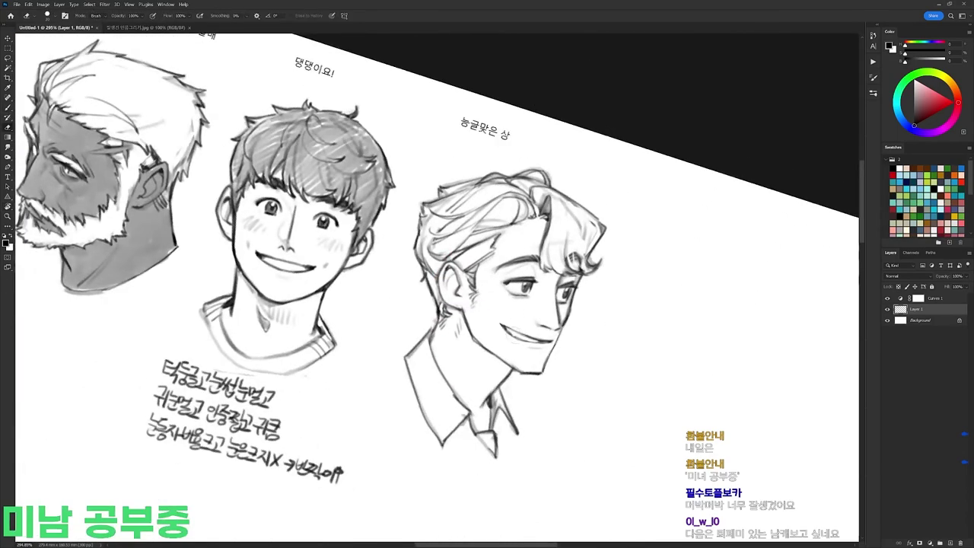
pyautogui.press('r')
pyautogui.press('Escape')
pyautogui.moveTo(565, 282); pyautogui.dragTo(580, 244)
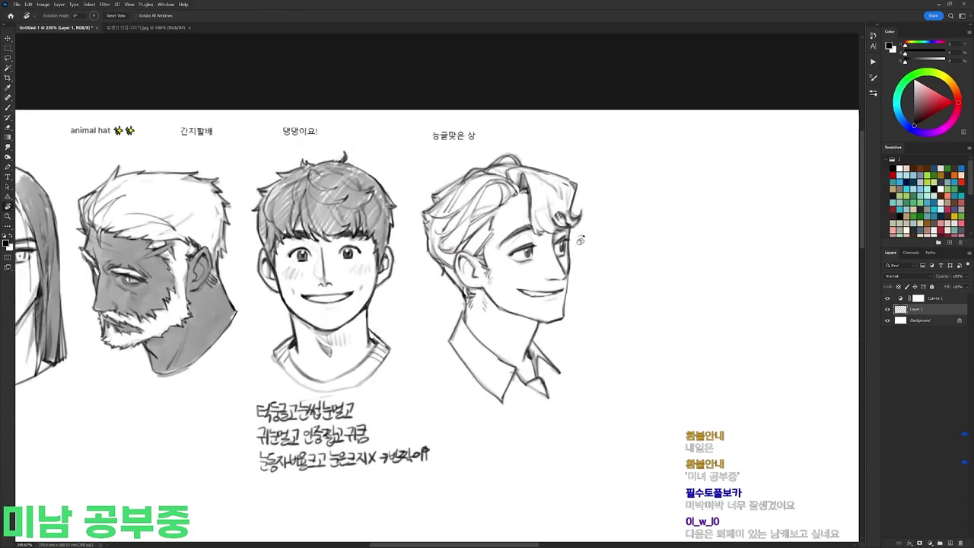
# Step: Erase the open smile and try redrawing it as a single thin curved line
pyautogui.press('e')
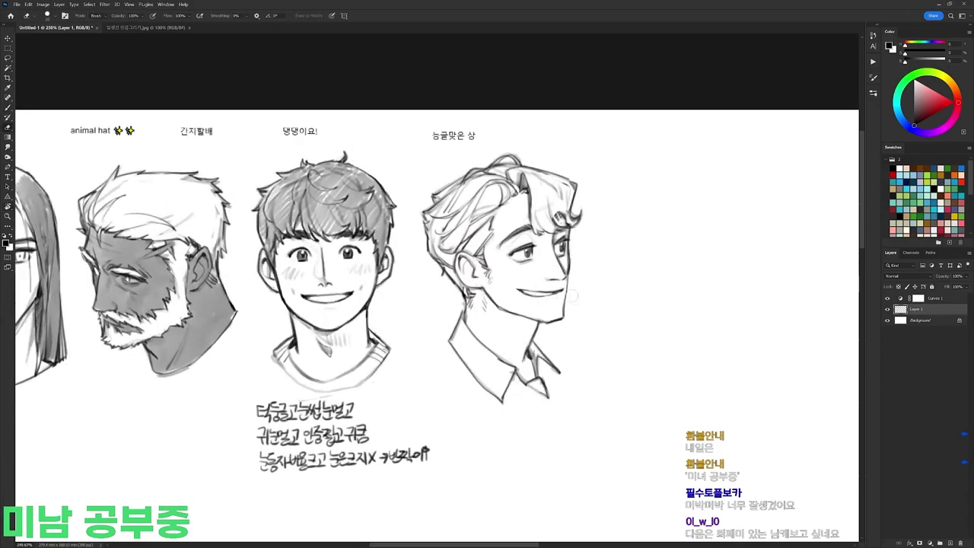
pyautogui.moveTo(520, 293); pyautogui.dragTo(560, 290)
pyautogui.scroll(1, 578, 288)
pyautogui.press('b')
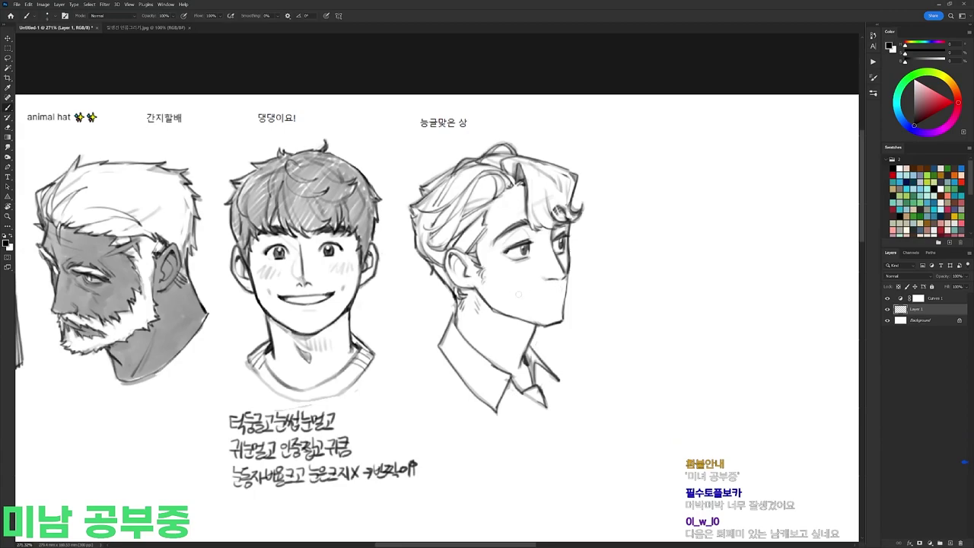
pyautogui.press('r')
pyautogui.moveTo(575, 280); pyautogui.dragTo(483, 157)
pyautogui.press('b')
pyautogui.moveTo(472, 214); pyautogui.dragTo(480, 204)
pyautogui.press('r')
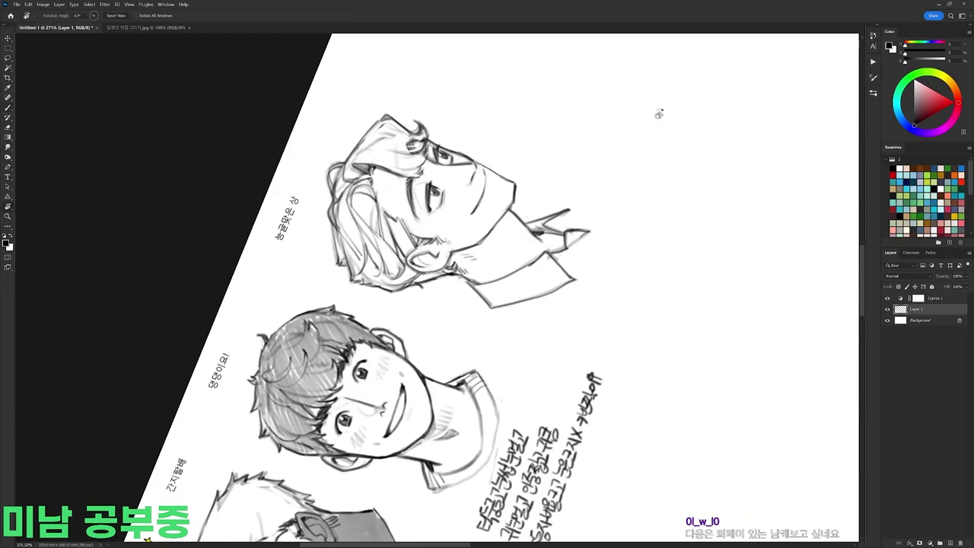
pyautogui.moveTo(620, 102); pyautogui.dragTo(691, 288)
# Step: Revert the drawing in the history to the Deselect state that followed the mouth lasso
pyautogui.press('Escape')
pyautogui.click(873, 36)
pyautogui.click(804, 178)
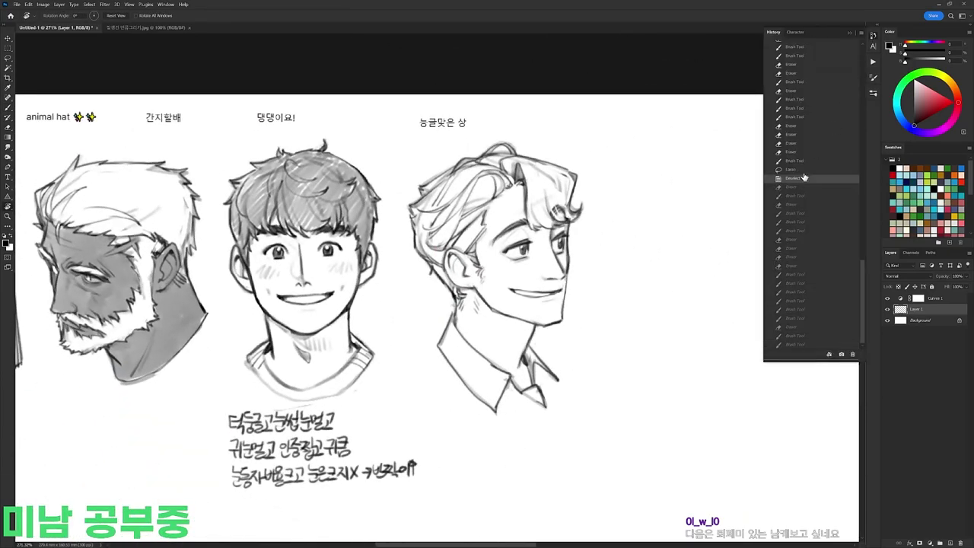
pyautogui.press('F9')
# Step: Erase the lower lip line of the open smile and redraw the mouth as a thin closed smile
pyautogui.press('e')
pyautogui.moveTo(518, 299)
pyautogui.mouseDown()
pyautogui.moveTo(562, 291)
pyautogui.moveTo(526, 294)
pyautogui.mouseUp()
pyautogui.press('b')
pyautogui.press('e')
pyautogui.press('b')
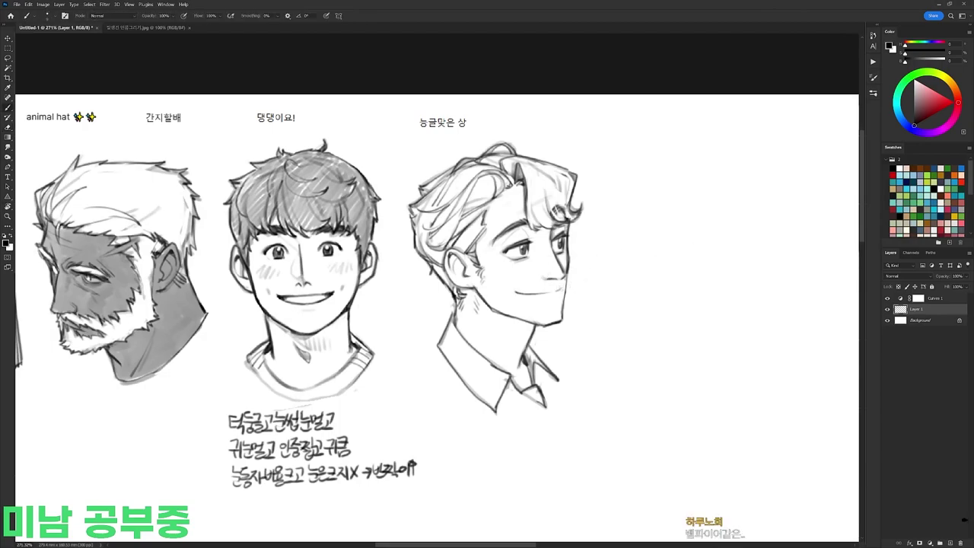
pyautogui.press('e')
pyautogui.press('b')
pyautogui.press('e')
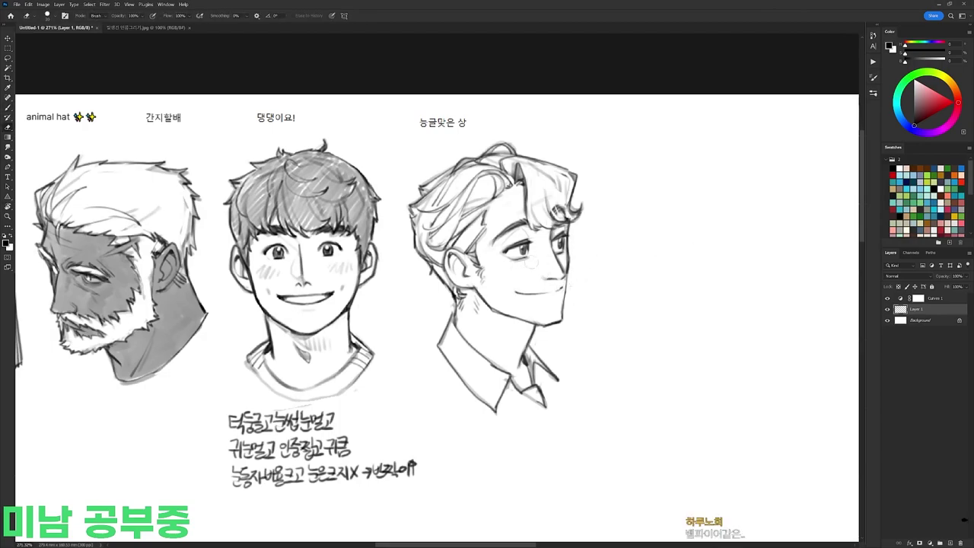
pyautogui.press('b')
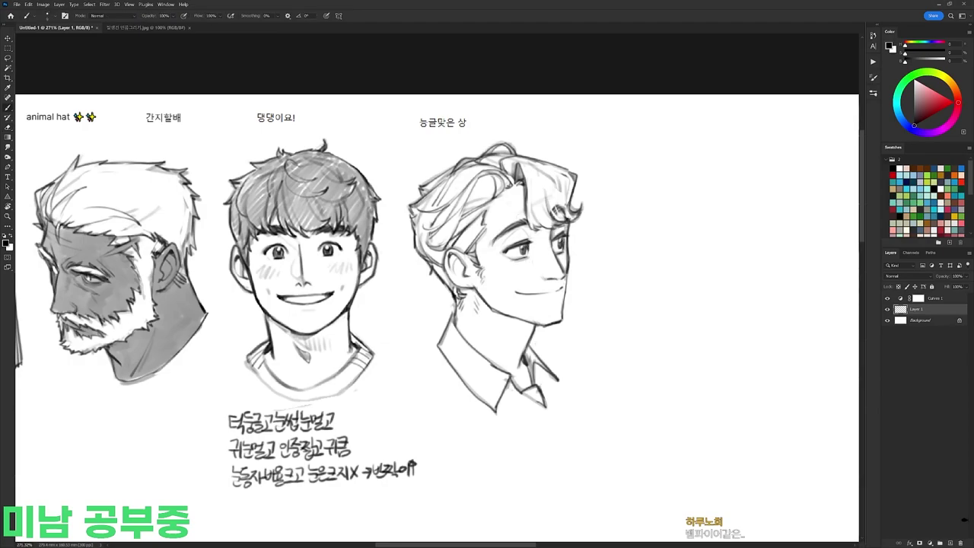
# Step: Erase and redraw the inner edge of the fringe from the parting down the forehead, undoing unsatisfactory strokes
pyautogui.press('e')
pyautogui.moveTo(520, 192); pyautogui.dragTo(523, 230)
pyautogui.press('b')
pyautogui.hotkey('ctrl', 'z')
pyautogui.press('e')
pyautogui.moveTo(523, 181); pyautogui.dragTo(524, 207)
pyautogui.press('b')
pyautogui.moveTo(522, 164); pyautogui.dragTo(526, 213)
pyautogui.hotkey('ctrl', 'z')
pyautogui.moveTo(588, 175); pyautogui.dragTo(537, 177)
pyautogui.moveTo(588, 232); pyautogui.dragTo(647, 232)
# Step: Clean up the area between the nose and lips and touch up the closed smile line
pyautogui.press('e')
pyautogui.moveTo(532, 290); pyautogui.dragTo(558, 277)
pyautogui.press('b')
pyautogui.press('e')
pyautogui.press('b')
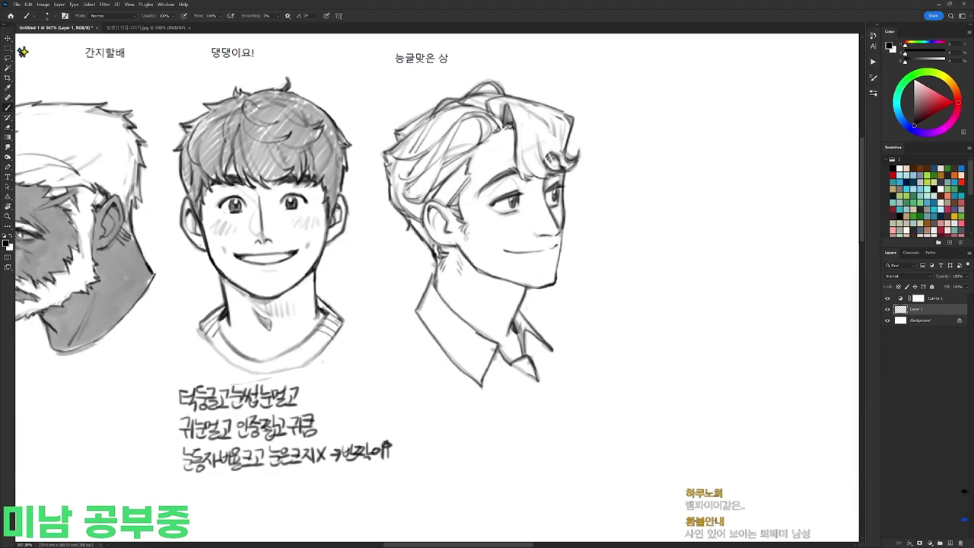
pyautogui.scroll(-2, 517, 321)
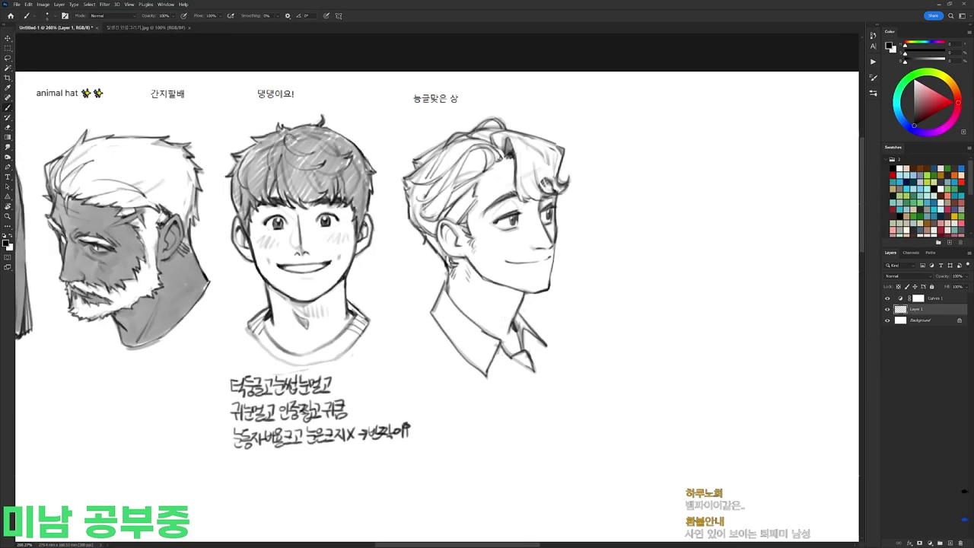
pyautogui.press('e')
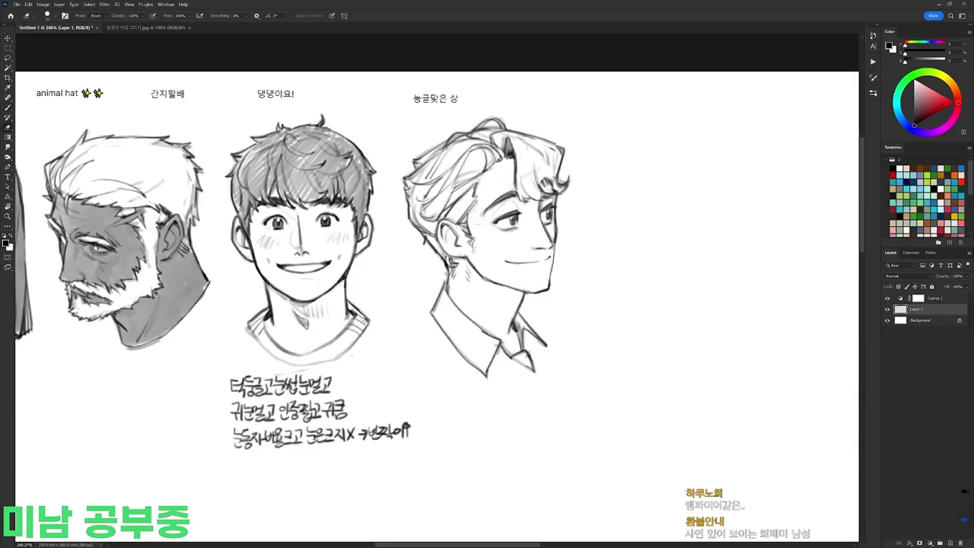
# Step: Touch up the inked lines of the smile and lower face
pyautogui.press('r')
pyautogui.moveTo(653, 204); pyautogui.dragTo(637, 347)
pyautogui.press('b')
pyautogui.press('r')
pyautogui.moveTo(539, 248)
pyautogui.mouseDown()
pyautogui.moveTo(501, 141)
pyautogui.moveTo(525, 153)
pyautogui.mouseUp()
pyautogui.press('b')
pyautogui.press('r')
pyautogui.moveTo(603, 285); pyautogui.dragTo(559, 398)
pyautogui.press('b')
pyautogui.press('r')
pyautogui.press('Escape')
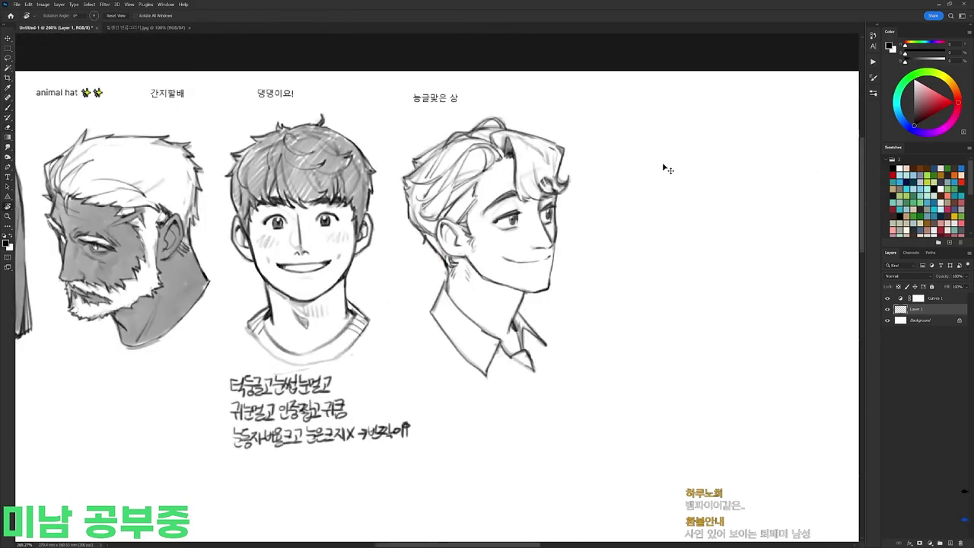
pyautogui.press('e')
pyautogui.press('r')
pyautogui.press('b')
pyautogui.moveTo(629, 180)
pyautogui.mouseDown()
pyautogui.moveTo(640, 370)
pyautogui.moveTo(631, 177)
pyautogui.mouseUp()
pyautogui.press('r')
pyautogui.press('b')
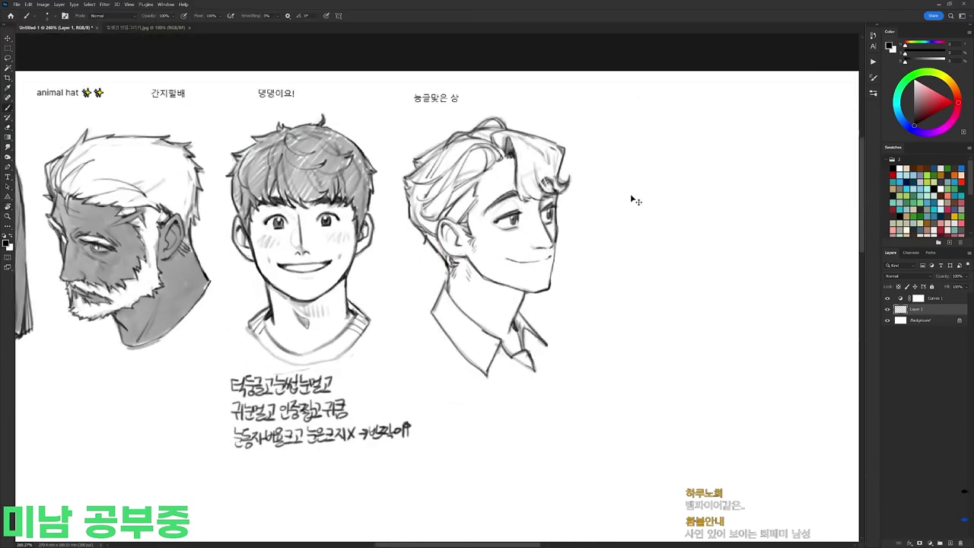
pyautogui.press('e')
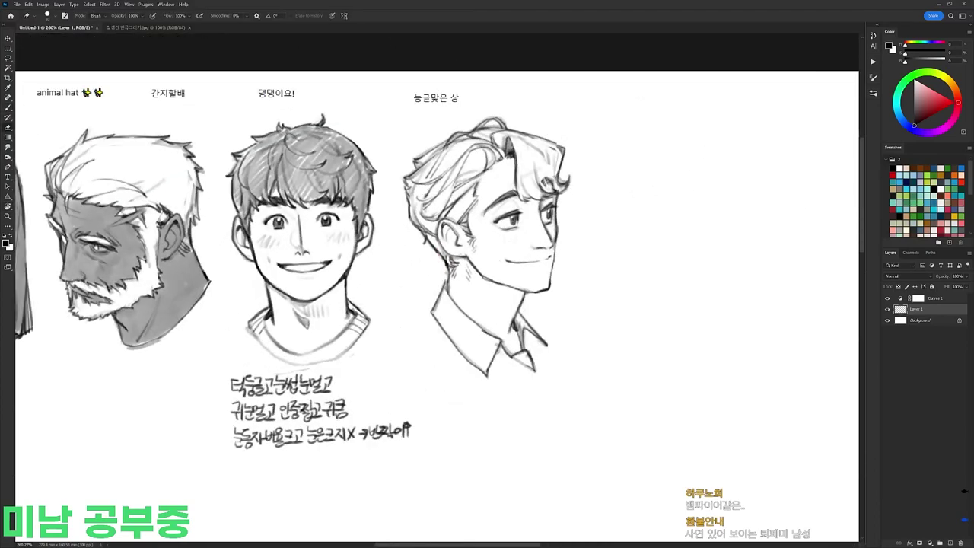
pyautogui.press('b')
# Step: Switch to a different brush preset and lightly touch up the cheek and the corner of the smile
pyautogui.rightClick(594, 162)
pyautogui.doubleClick(630, 231)
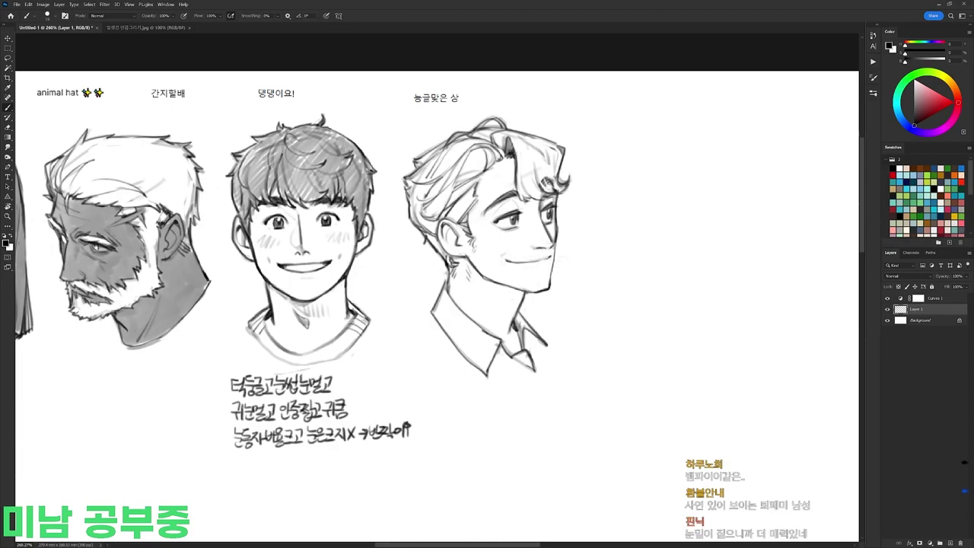
pyautogui.press('l')
pyautogui.press('b')
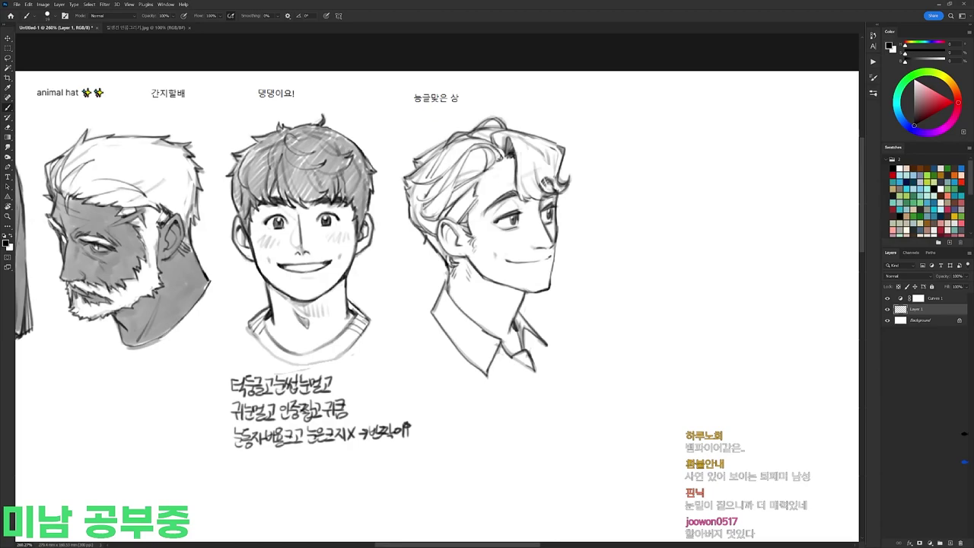
pyautogui.scroll(-2, 608, 143)
pyautogui.scroll(1, 570, 217)
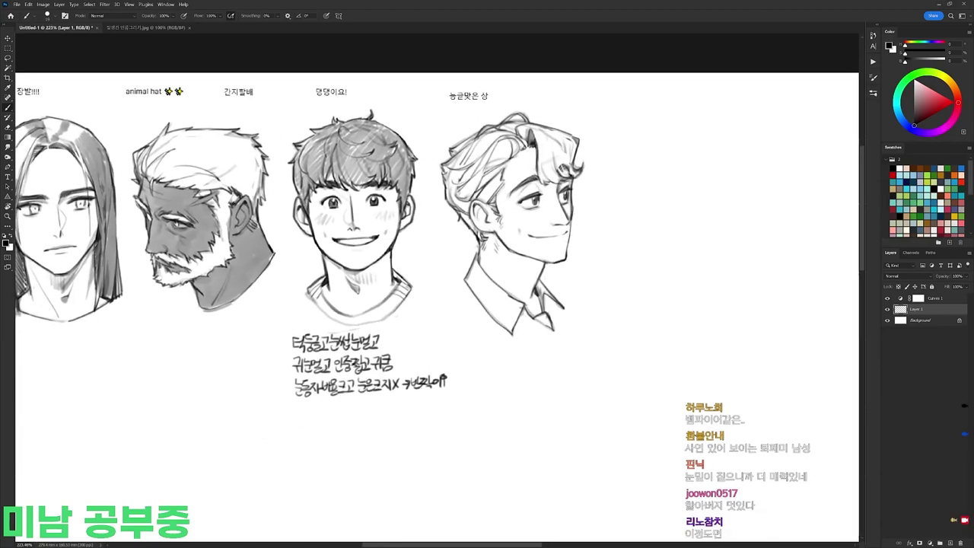
pyautogui.press('e')
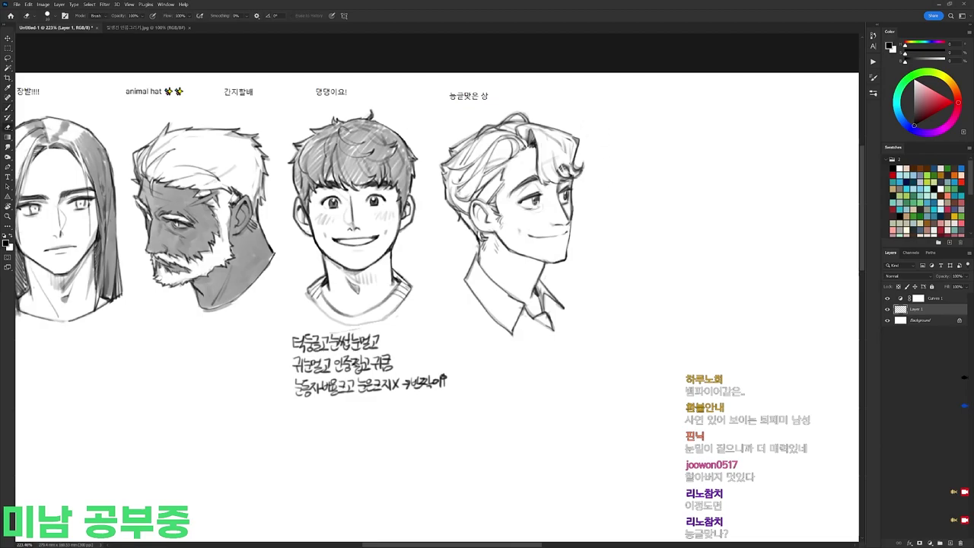
# Step: Clean up the touched-up face lines and switch back to the thin line brush preset
pyautogui.press('r')
pyautogui.moveTo(590, 163); pyautogui.dragTo(521, 108)
pyautogui.moveTo(655, 185)
pyautogui.mouseDown()
pyautogui.moveTo(660, 205)
pyautogui.moveTo(656, 194)
pyautogui.mouseUp()
pyautogui.press('Escape')
pyautogui.moveTo(593, 186)
pyautogui.mouseDown()
pyautogui.moveTo(604, 189)
pyautogui.moveTo(597, 167)
pyautogui.mouseUp()
pyautogui.press('b')
pyautogui.rightClick(590, 165)
pyautogui.click(660, 234)
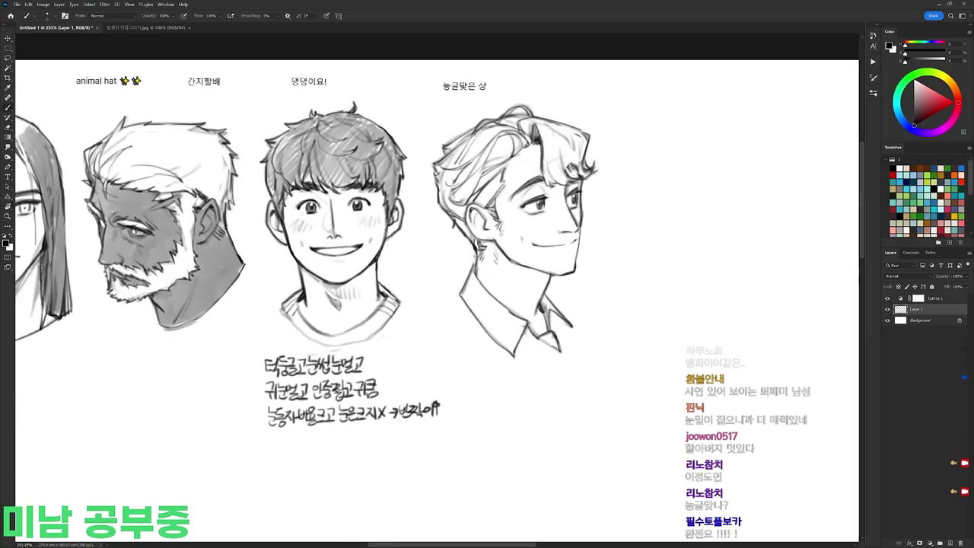
# Step: Erase the near eyebrow and redraw it with a new slant
pyautogui.press('e')
pyautogui.moveTo(511, 197)
pyautogui.mouseDown()
pyautogui.moveTo(533, 181)
pyautogui.moveTo(547, 186)
pyautogui.mouseUp()
pyautogui.press('b')
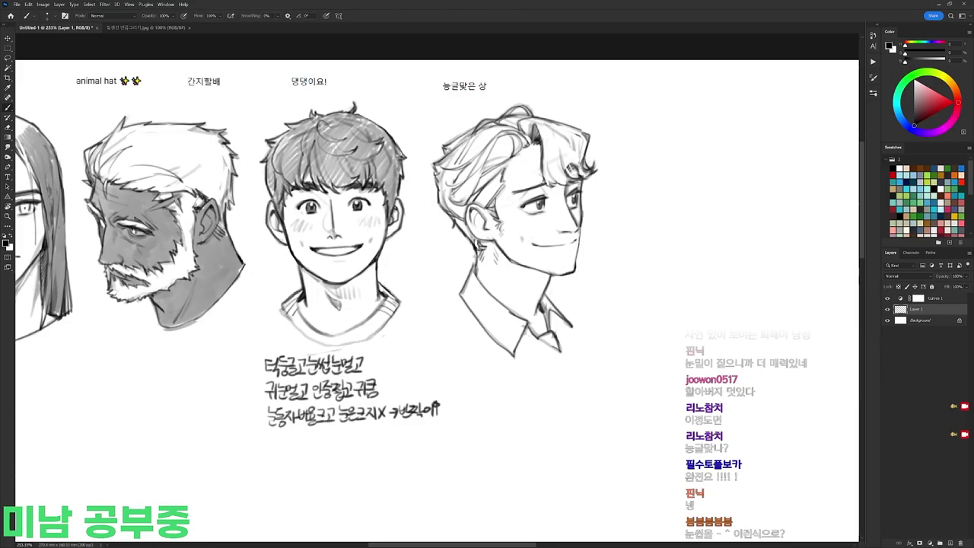
pyautogui.press('e')
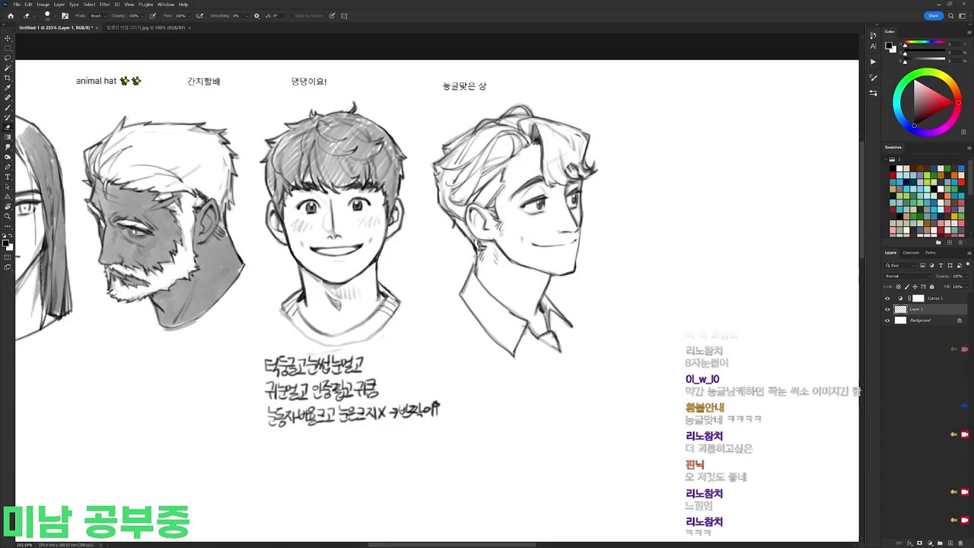
# Step: Thicken and reshape the near eyebrow into a raised arch, erasing the excess around it
pyautogui.press('r')
pyautogui.moveTo(700, 231); pyautogui.dragTo(617, 88)
pyautogui.moveTo(490, 196)
pyautogui.mouseDown()
pyautogui.moveTo(514, 179)
pyautogui.moveTo(567, 242)
pyautogui.moveTo(493, 181)
pyautogui.moveTo(599, 258)
pyautogui.moveTo(592, 341)
pyautogui.mouseUp()
pyautogui.press('b')
pyautogui.press('r')
pyautogui.press('e')
pyautogui.press('b')
pyautogui.press('e')
pyautogui.press('r')
pyautogui.press('b')
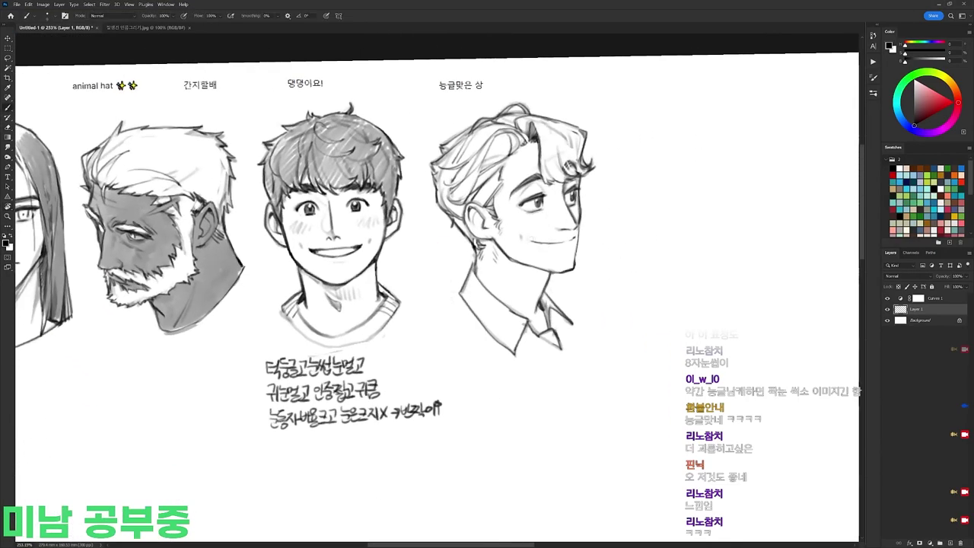
# Step: Lasso the near eye area to adjust it, and deselect it
pyautogui.press('l')
pyautogui.moveTo(519, 228); pyautogui.dragTo(521, 229)
pyautogui.hotkey('ctrl', 'd')
pyautogui.moveTo(759, 226); pyautogui.dragTo(715, 209)
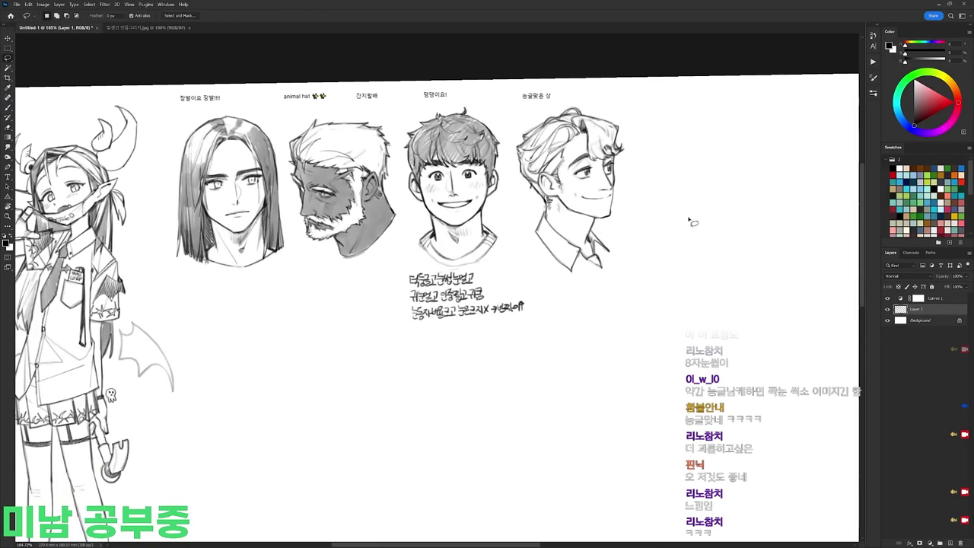
# Step: Touch up the brow and eye lines while checking the head against the neighbouring portraits
pyautogui.moveTo(586, 188); pyautogui.dragTo(615, 185)
pyautogui.press('b')
pyautogui.press('e')
pyautogui.scroll(-3, 666, 131)
pyautogui.scroll(1, 654, 164)
pyautogui.press('b')
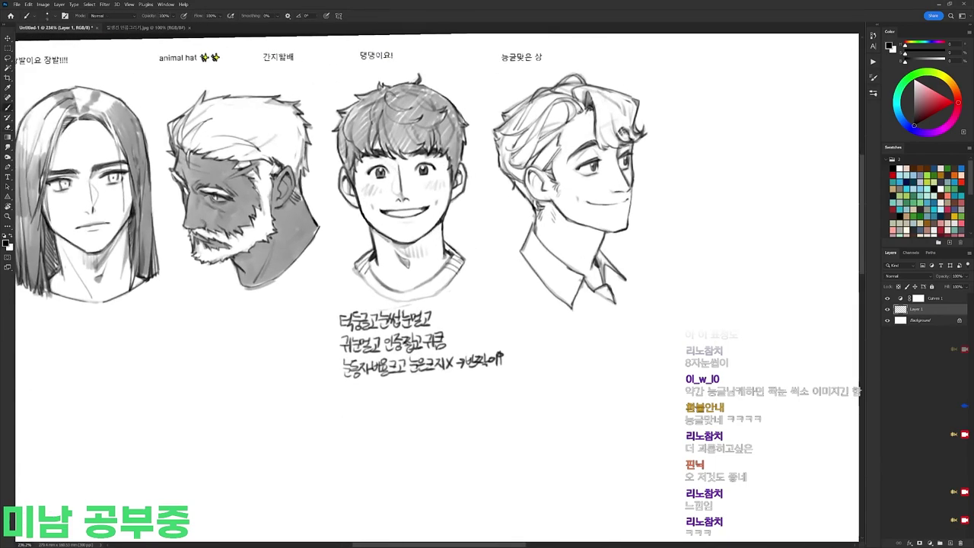
pyautogui.scroll(1, 642, 197)
pyautogui.moveTo(642, 196); pyautogui.dragTo(603, 238)
pyautogui.press('e')
# Step: Erase the closed smile line from the face
pyautogui.press('r')
pyautogui.moveTo(660, 162)
pyautogui.mouseDown()
pyautogui.moveTo(628, 100)
pyautogui.moveTo(540, 46)
pyautogui.mouseUp()
pyautogui.press('e')
pyautogui.moveTo(427, 209); pyautogui.dragTo(455, 192)
pyautogui.press('r')
pyautogui.moveTo(525, 147); pyautogui.dragTo(661, 231)
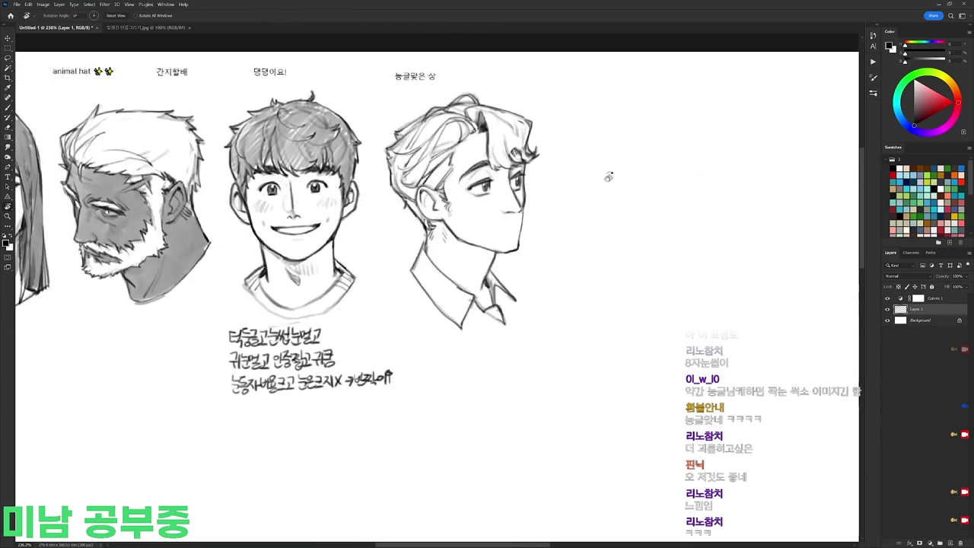
# Step: Try a new closed smile line rising toward the cheek, adjusting it with the lasso and eraser
pyautogui.press('b')
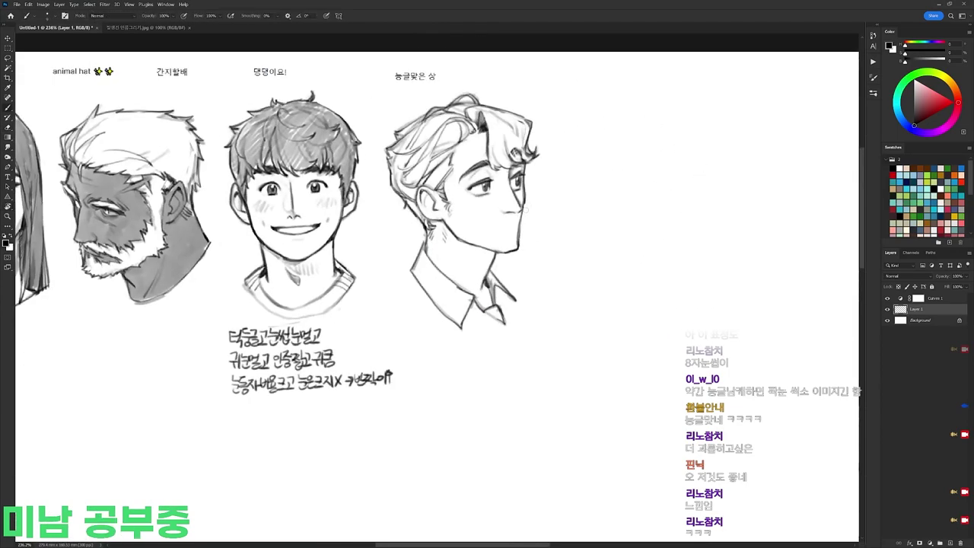
pyautogui.press('e')
pyautogui.press('l')
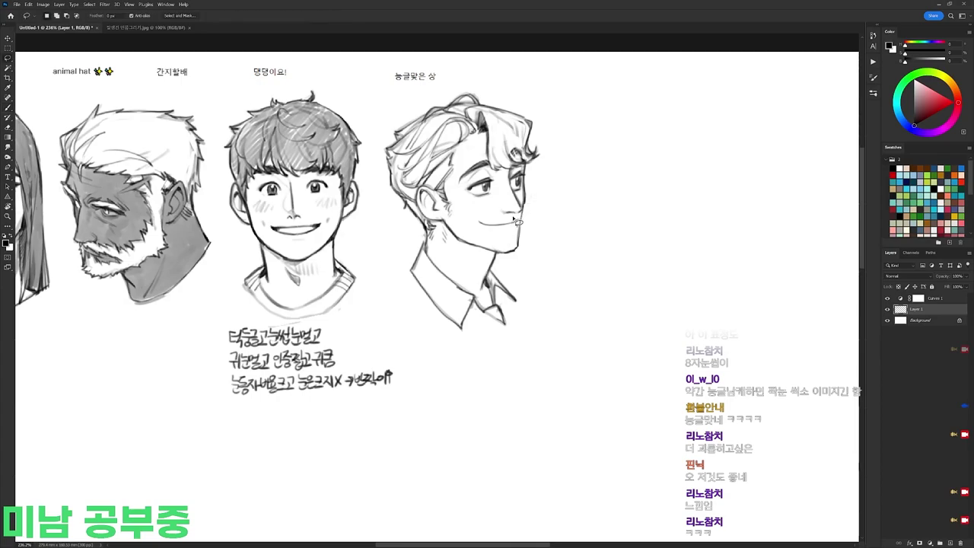
pyautogui.moveTo(645, 182); pyautogui.dragTo(645, 183)
pyautogui.press('r')
pyautogui.moveTo(709, 201); pyautogui.dragTo(618, 427)
pyautogui.press('e')
pyautogui.press('r')
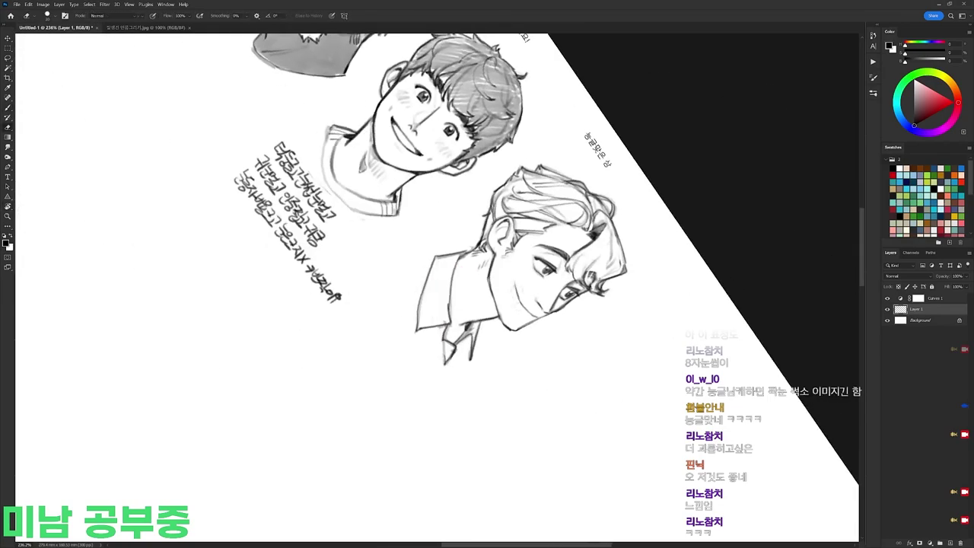
# Step: Erase the new smile line, leaving only the short lip mark at the far side
pyautogui.moveTo(517, 291)
pyautogui.mouseDown()
pyautogui.moveTo(633, 153)
pyautogui.moveTo(593, 107)
pyautogui.mouseUp()
pyautogui.press('e')
pyautogui.moveTo(488, 226)
pyautogui.mouseDown()
pyautogui.moveTo(520, 221)
pyautogui.moveTo(512, 223)
pyautogui.mouseUp()
pyautogui.press('b')
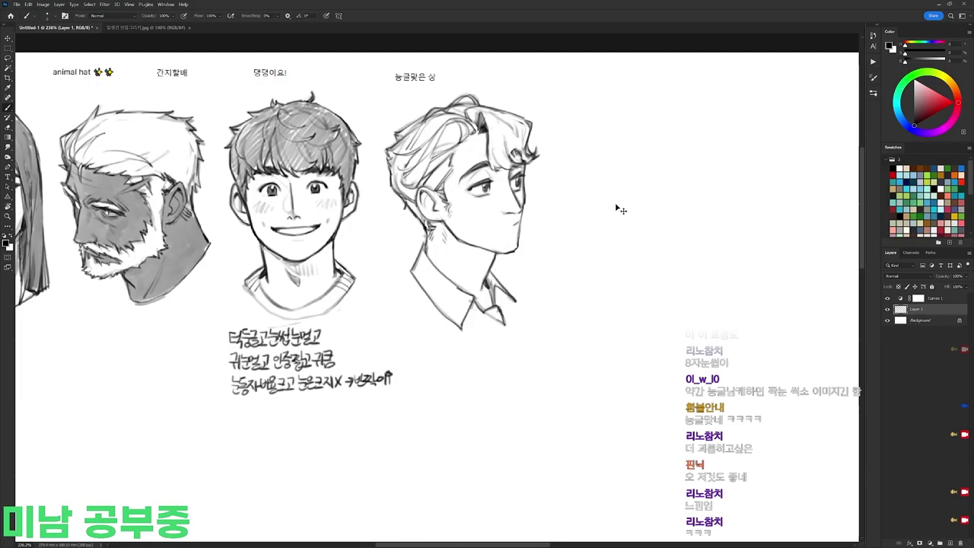
# Step: Draw a closed smile line curving up from the far lip corner toward the near cheek
pyautogui.press('r')
pyautogui.moveTo(607, 215)
pyautogui.mouseDown()
pyautogui.moveTo(607, 192)
pyautogui.moveTo(502, 114)
pyautogui.mouseUp()
pyautogui.press('b')
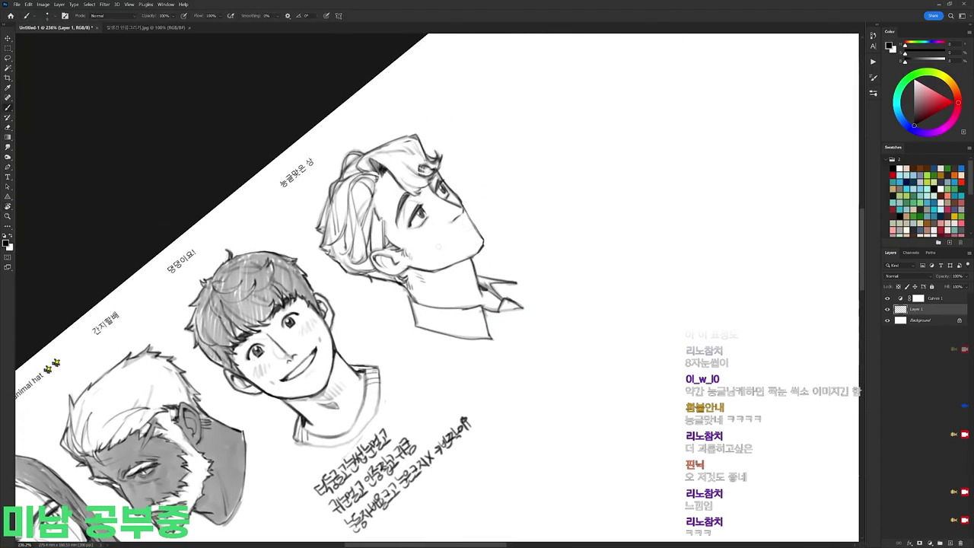
pyautogui.press('r')
pyautogui.moveTo(551, 174); pyautogui.dragTo(588, 262)
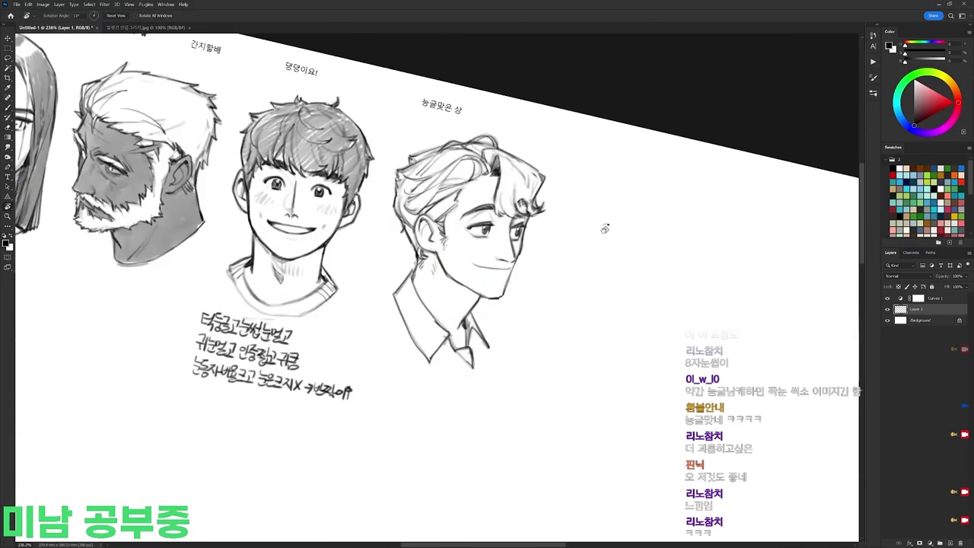
pyautogui.press('Escape')
pyautogui.press('b')
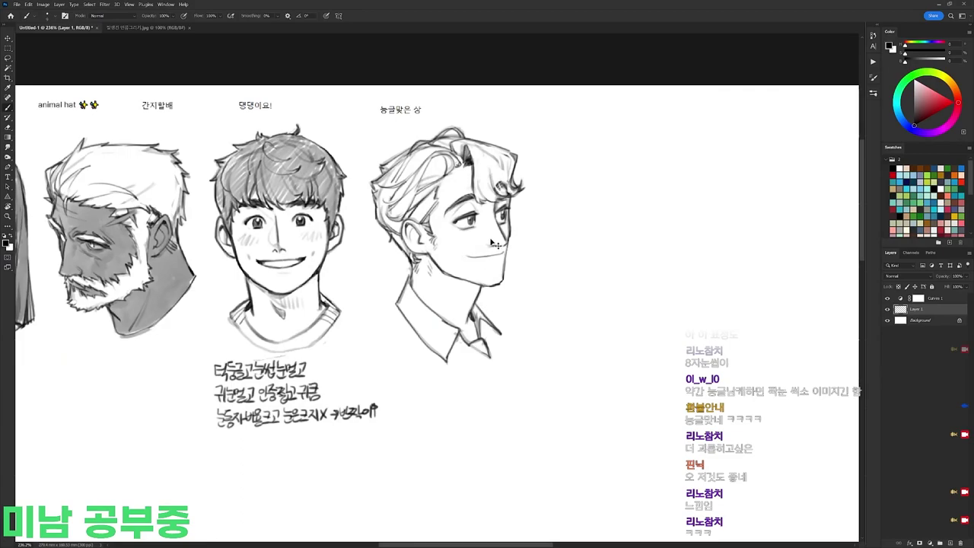
# Step: Open the smile by adding a lower lip line beneath the curved mouth line
pyautogui.moveTo(513, 255)
pyautogui.mouseDown()
pyautogui.moveTo(421, 234)
pyautogui.moveTo(565, 242)
pyautogui.moveTo(444, 158)
pyautogui.mouseUp()
pyautogui.press('b')
pyautogui.moveTo(427, 248); pyautogui.dragTo(447, 216)
pyautogui.press('r')
pyautogui.moveTo(505, 176); pyautogui.dragTo(563, 316)
pyautogui.press('e')
pyautogui.press('b')
# Step: Refine the corners and lower edge of the open smile with eraser and brush
pyautogui.press('r')
pyautogui.moveTo(573, 227)
pyautogui.mouseDown()
pyautogui.moveTo(568, 205)
pyautogui.moveTo(449, 136)
pyautogui.moveTo(568, 165)
pyautogui.moveTo(558, 147)
pyautogui.mouseUp()
pyautogui.press('e')
pyautogui.press('b')
pyautogui.press('r')
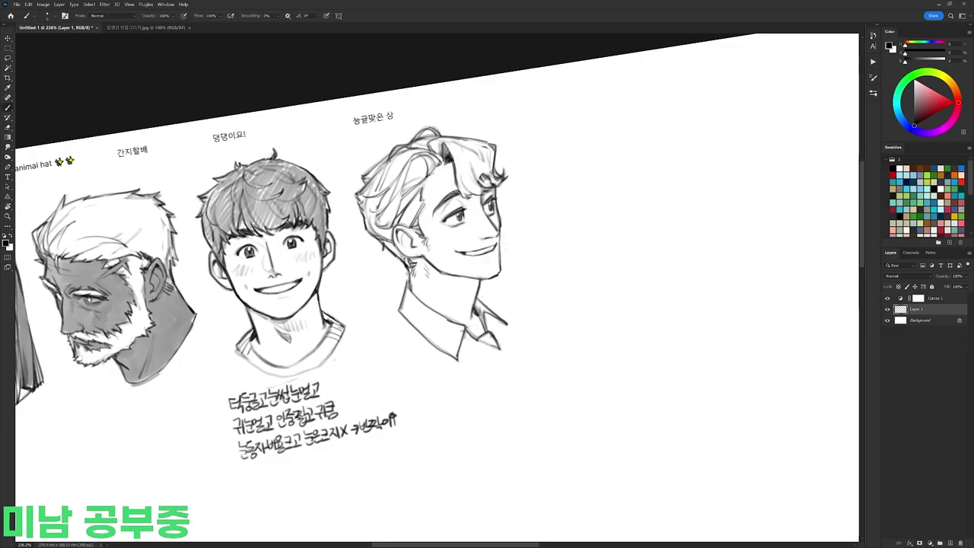
# Step: Adjust the far corner of the young man's smile using a lasso selection and brush touch-ups
pyautogui.press('l')
pyautogui.moveTo(492, 267); pyautogui.dragTo(497, 259)
pyautogui.moveTo(601, 229); pyautogui.dragTo(566, 393)
pyautogui.hotkey('ctrl', 'd')
pyautogui.press('r')
pyautogui.press('b')
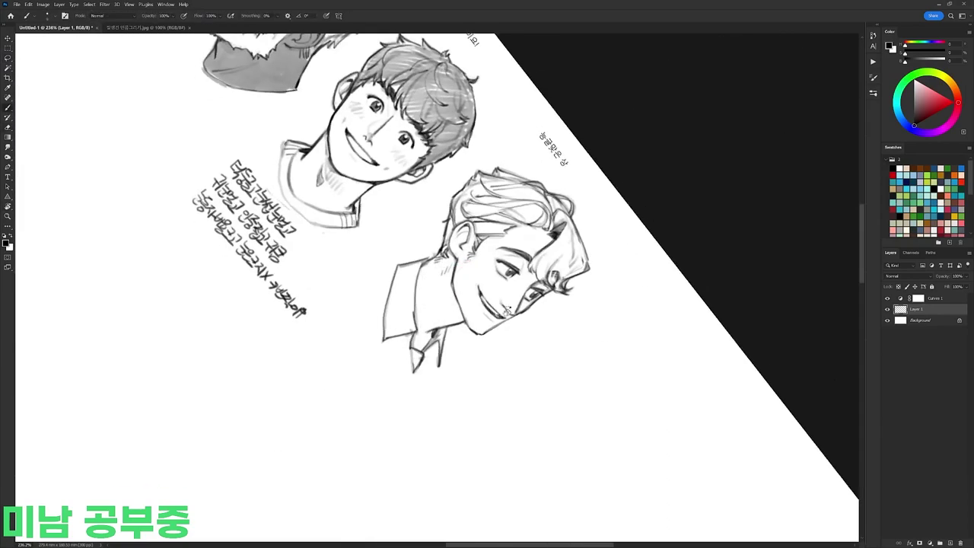
pyautogui.press('Escape')
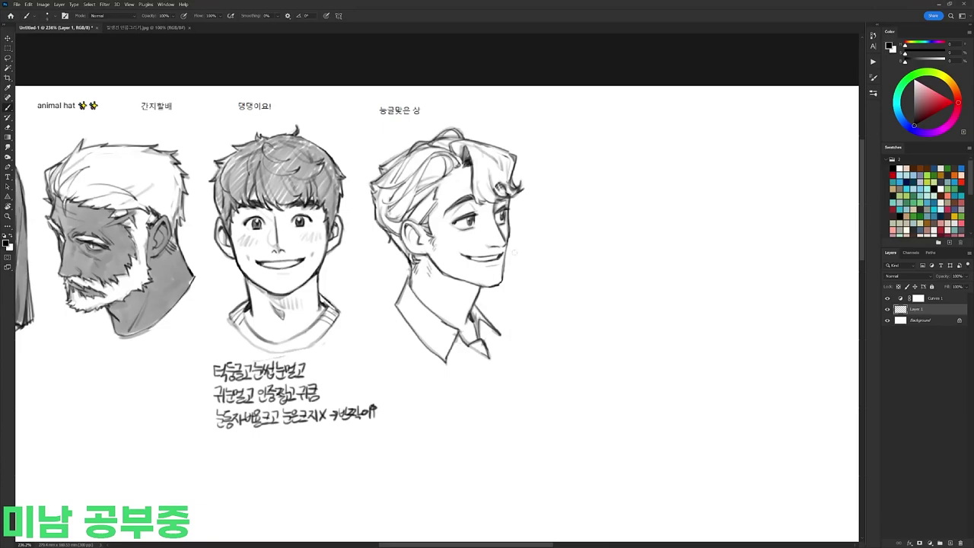
# Step: Strengthen the mouth line of the young man's open smile with a short brush stroke
pyautogui.press('r')
pyautogui.moveTo(598, 232); pyautogui.dragTo(472, 129)
pyautogui.press('b')
pyautogui.moveTo(437, 239); pyautogui.dragTo(447, 222)
pyautogui.press('r')
pyautogui.moveTo(521, 125); pyautogui.dragTo(611, 225)
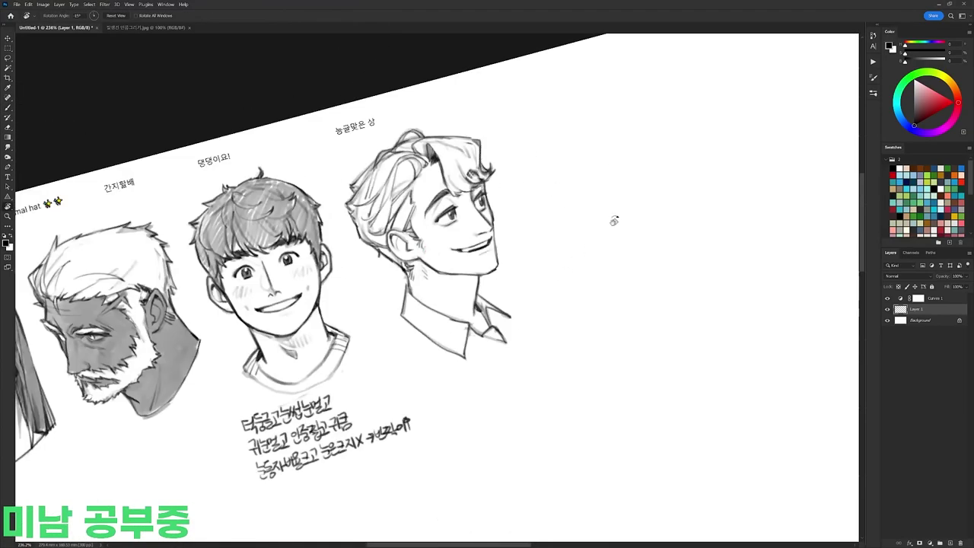
pyautogui.press('Escape')
# Step: Clean up the edges of the open smile with eraser and brush, and restore the canvas to upright
pyautogui.press('b')
pyautogui.press('e')
pyautogui.press('r')
pyautogui.moveTo(513, 147); pyautogui.dragTo(588, 234)
pyautogui.press('b')
pyautogui.press('e')
pyautogui.press('b')
pyautogui.press('r')
pyautogui.press('Escape')
pyautogui.press('b')
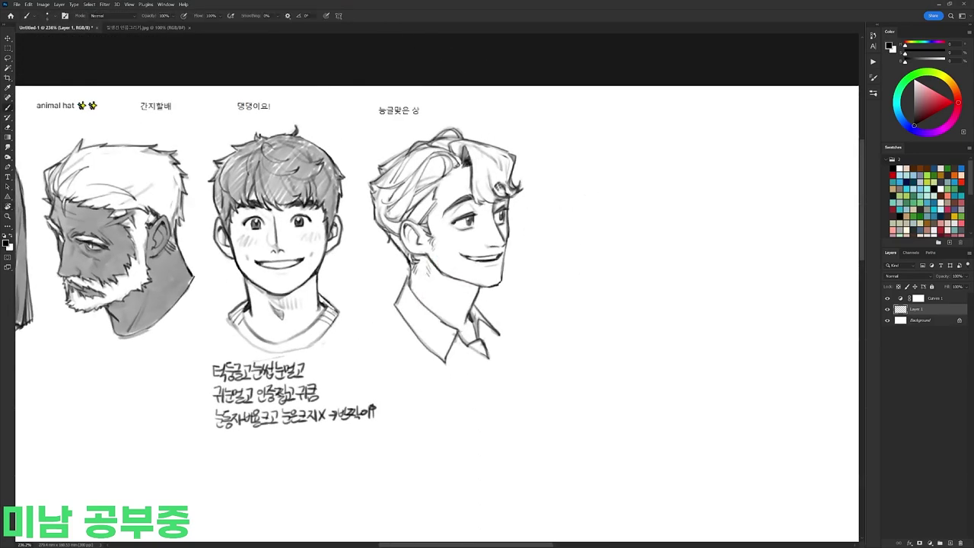
# Step: Adjust the lower face with a lasso selection and redraw the front neck line beneath the chin
pyautogui.press('e')
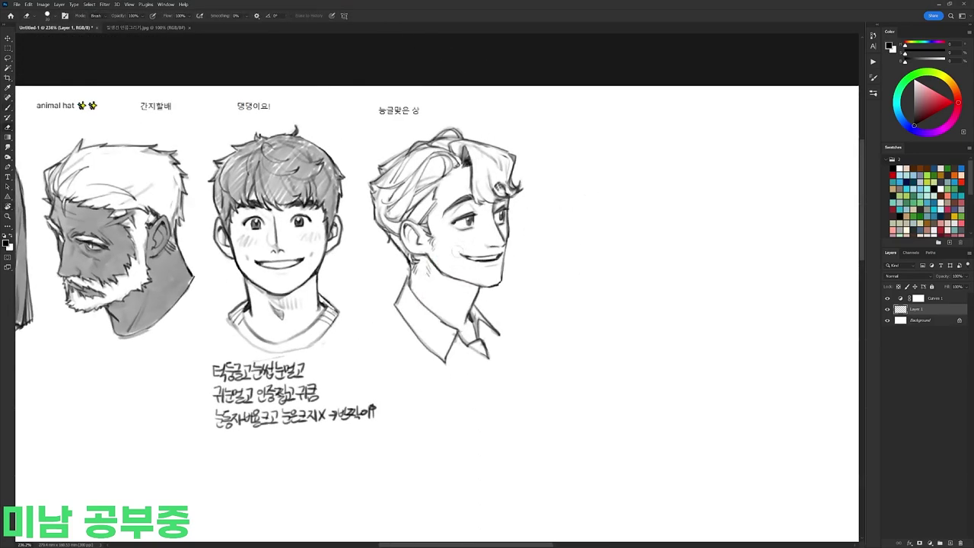
pyautogui.press('l')
pyautogui.moveTo(502, 280)
pyautogui.mouseDown()
pyautogui.moveTo(486, 289)
pyautogui.moveTo(428, 256)
pyautogui.mouseUp()
pyautogui.hotkey('ctrl', 'd')
pyautogui.press('e')
pyautogui.press('b')
pyautogui.moveTo(479, 289); pyautogui.dragTo(463, 316)
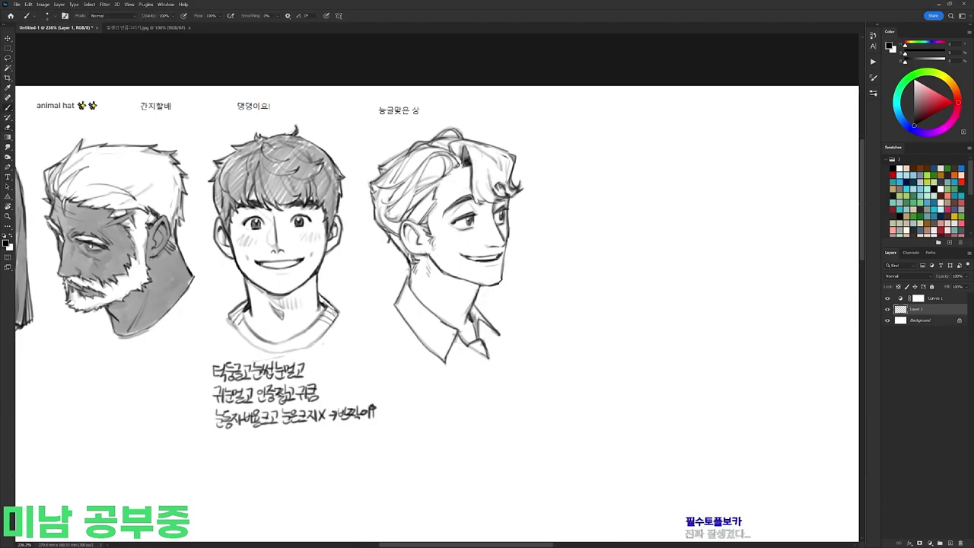
# Step: Refine the back of the neck below the ear with brush and eraser strokes
pyautogui.moveTo(412, 265); pyautogui.dragTo(404, 296)
pyautogui.press('e')
pyautogui.press('b')
pyautogui.press('e')
pyautogui.press('b')
pyautogui.press('e')
pyautogui.press('r')
pyautogui.moveTo(614, 263)
pyautogui.mouseDown()
pyautogui.moveTo(519, 128)
pyautogui.moveTo(624, 267)
pyautogui.mouseUp()
# Step: Adjust the front of the face with a lasso selection and handwrite "ㅋㅋ" beside it
pyautogui.press('l')
pyautogui.moveTo(536, 297)
pyautogui.mouseDown()
pyautogui.moveTo(360, 214)
pyautogui.moveTo(542, 259)
pyautogui.mouseUp()
pyautogui.moveTo(505, 220); pyautogui.dragTo(519, 221)
pyautogui.hotkey('ctrl', 'd')
pyautogui.press('b')
pyautogui.moveTo(523, 213); pyautogui.dragTo(529, 217)
pyautogui.moveTo(603, 219); pyautogui.dragTo(537, 220)
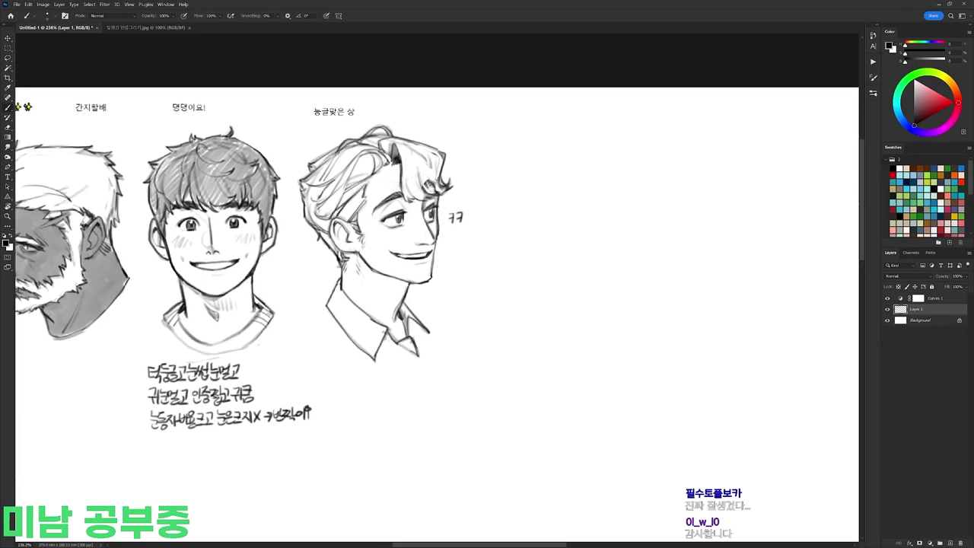
# Step: Compare the head with the rest of the row and adjust its chin area with a lasso selection
pyautogui.scroll(-2, 455, 173)
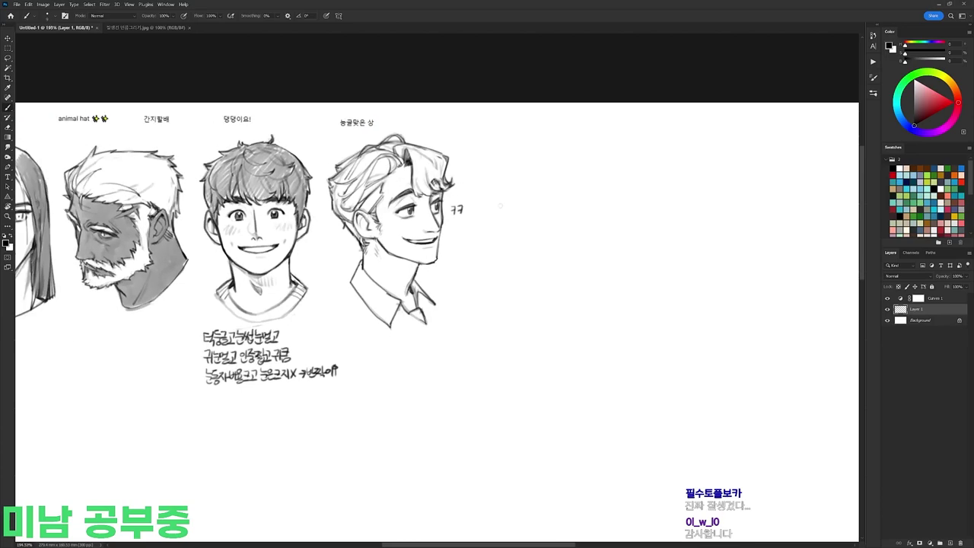
pyautogui.scroll(-2, 495, 215)
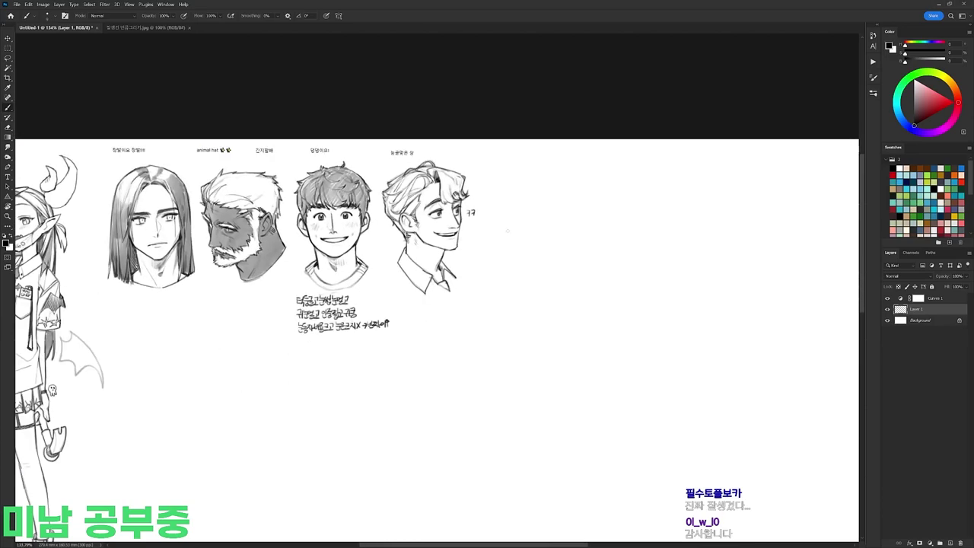
pyautogui.scroll(3, 488, 212)
pyautogui.scroll(1, 438, 250)
pyautogui.press('l')
pyautogui.moveTo(448, 256)
pyautogui.mouseDown()
pyautogui.moveTo(436, 287)
pyautogui.moveTo(373, 259)
pyautogui.moveTo(443, 272)
pyautogui.moveTo(435, 269)
pyautogui.moveTo(448, 257)
pyautogui.mouseUp()
pyautogui.hotkey('ctrl', 'd')
pyautogui.press('b')
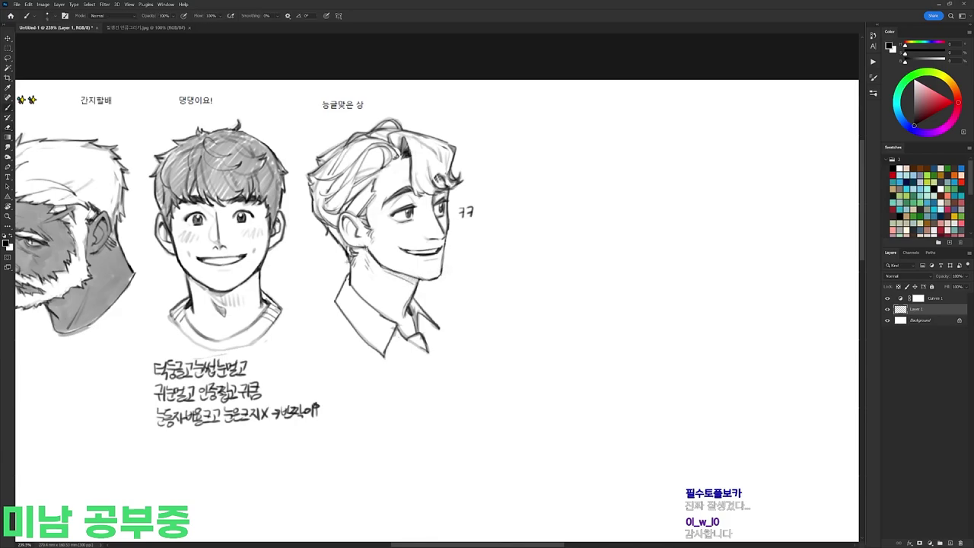
# Step: Touch up the young man's face lines with the eraser and brush
pyautogui.press('e')
pyautogui.press('b')
pyautogui.press('e')
pyautogui.moveTo(391, 210); pyautogui.dragTo(342, 212)
pyautogui.moveTo(443, 217); pyautogui.dragTo(487, 216)
pyautogui.press('l')
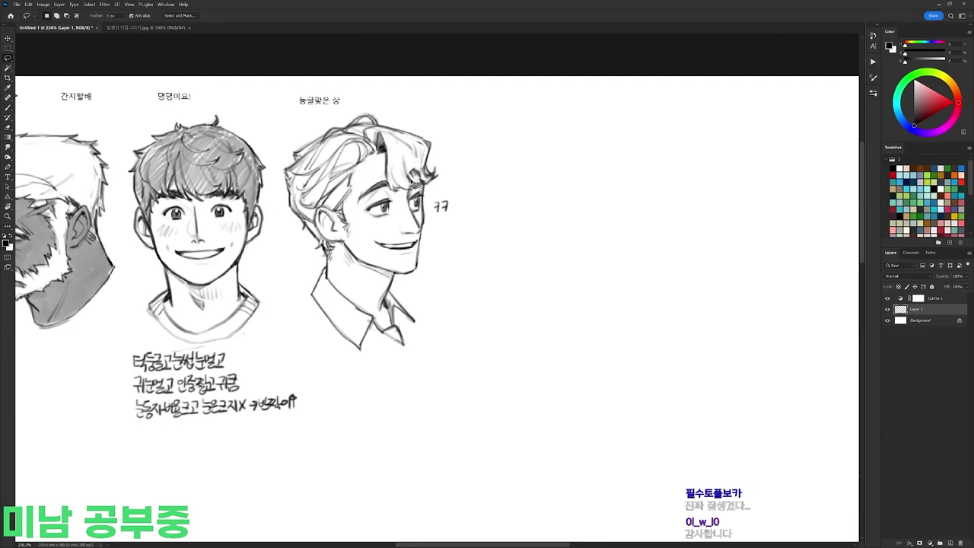
pyautogui.moveTo(607, 262); pyautogui.dragTo(564, 256)
pyautogui.moveTo(432, 214); pyautogui.dragTo(476, 214)
# Step: Rework the sideburn in front of the young man's ear with short brush and eraser strokes
pyautogui.press('e')
pyautogui.moveTo(403, 226); pyautogui.dragTo(409, 250)
pyautogui.press('b')
pyautogui.press('e')
pyautogui.press('b')
pyautogui.press('e')
pyautogui.press('b')
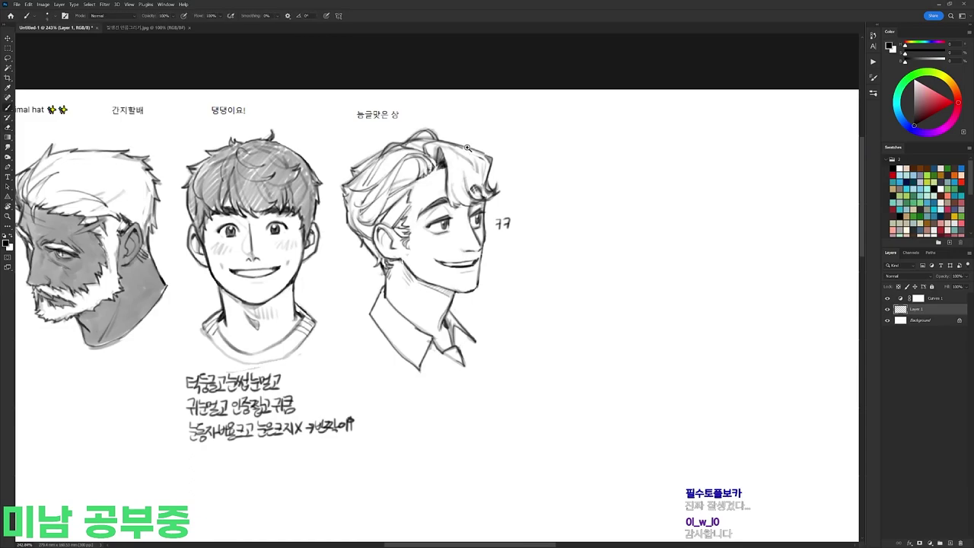
pyautogui.scroll(-3, 476, 160)
pyautogui.scroll(3, 485, 178)
pyautogui.press('e')
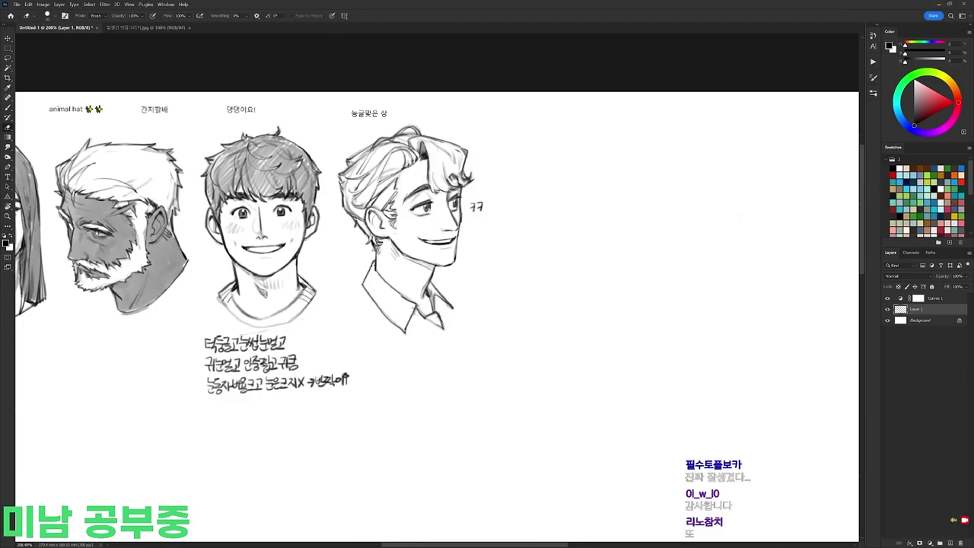
# Step: Draw an enlarged eye study beneath the young man's collar, with a thick upper lid and shaded iris
pyautogui.moveTo(519, 197); pyautogui.dragTo(515, 178)
pyautogui.press('b')
pyautogui.moveTo(401, 352)
pyautogui.mouseDown()
pyautogui.moveTo(431, 352)
pyautogui.moveTo(405, 351)
pyautogui.mouseUp()
pyautogui.hotkey('ctrl', 'z')
pyautogui.press('e')
pyautogui.press('b')
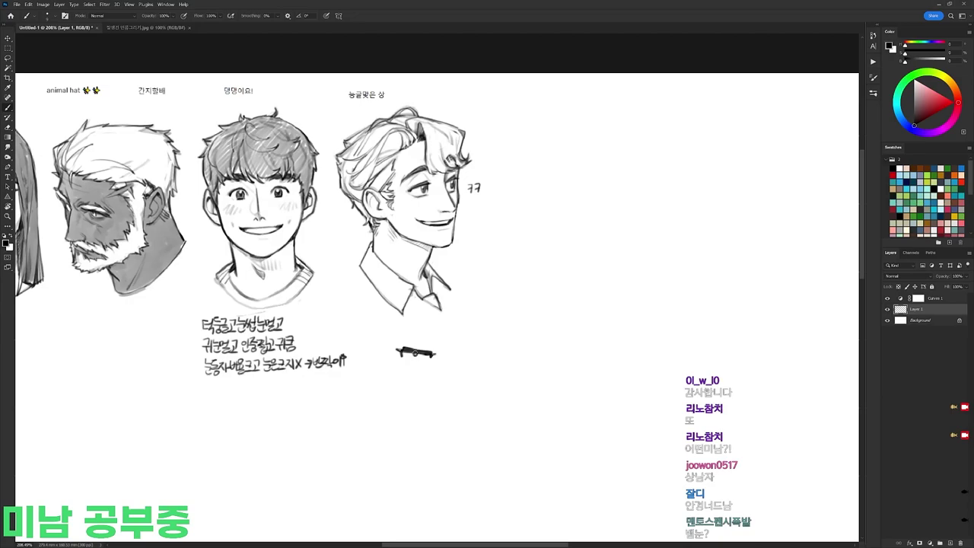
pyautogui.moveTo(417, 355); pyautogui.dragTo(415, 359)
pyautogui.moveTo(412, 355)
pyautogui.mouseDown()
pyautogui.moveTo(432, 349)
pyautogui.moveTo(386, 369)
pyautogui.mouseUp()
# Step: Add a long arched eyebrow above the eye study and handwrite a short note beside it
pyautogui.press('l')
pyautogui.hotkey('ctrl', 'd')
pyautogui.press('b')
pyautogui.moveTo(392, 335)
pyautogui.mouseDown()
pyautogui.moveTo(406, 330)
pyautogui.moveTo(443, 356)
pyautogui.moveTo(427, 340)
pyautogui.moveTo(455, 336)
pyautogui.mouseUp()
pyautogui.moveTo(452, 338); pyautogui.dragTo(464, 338)
pyautogui.moveTo(466, 335); pyautogui.dragTo(474, 339)
pyautogui.press('r')
pyautogui.moveTo(547, 318); pyautogui.dragTo(543, 330)
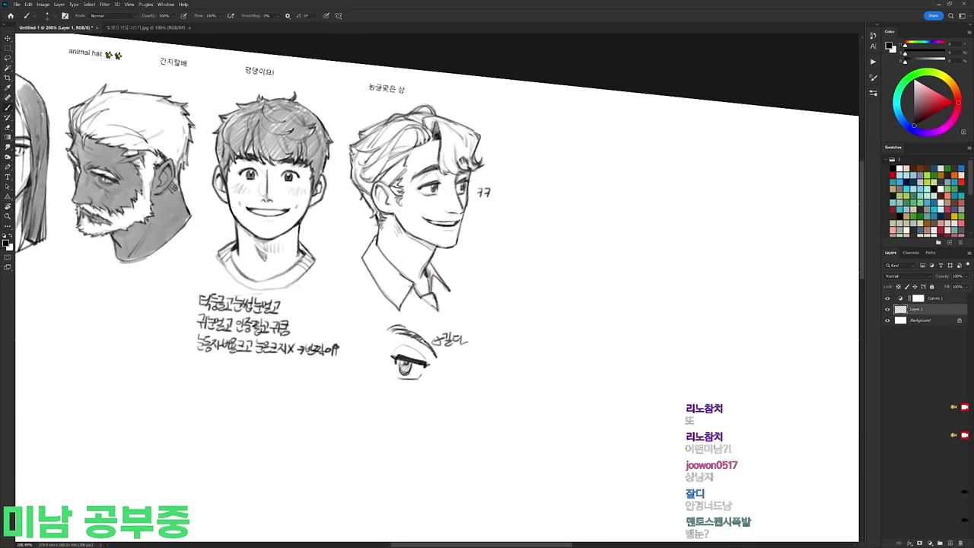
pyautogui.press('r')
pyautogui.press('Escape')
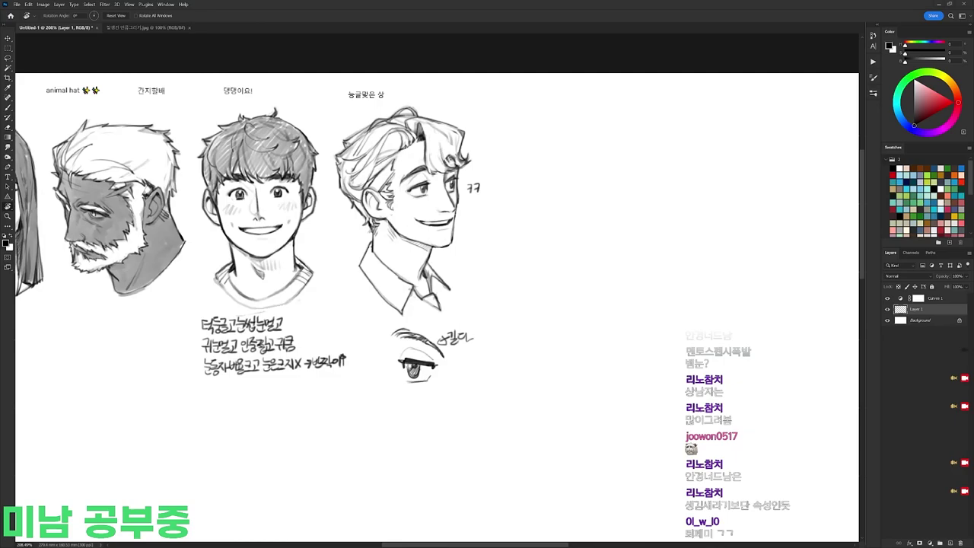
# Step: Paste the label text "뱀눈? 퇴페미" beside the last head's title and merge it into the sketch layer
pyautogui.click(25, 186)
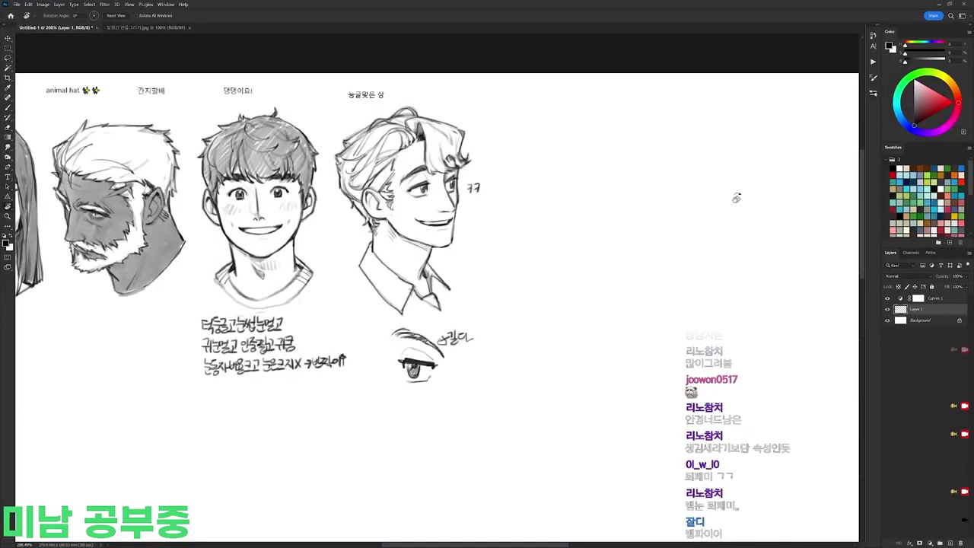
pyautogui.hotkey('ctrl', 'e')
pyautogui.hotkey('alt', 'Tab')
pyautogui.click(27, 140)
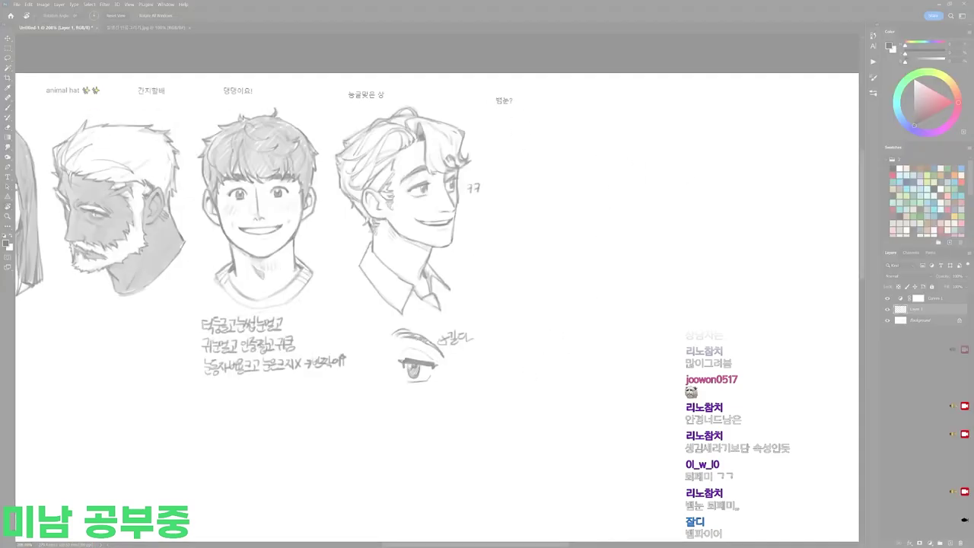
pyautogui.hotkey('alt', 'Tab')
pyautogui.hotkey('ctrl', 'v')
pyautogui.moveTo(667, 229); pyautogui.dragTo(688, 76)
pyautogui.hotkey('ctrl', 'e')
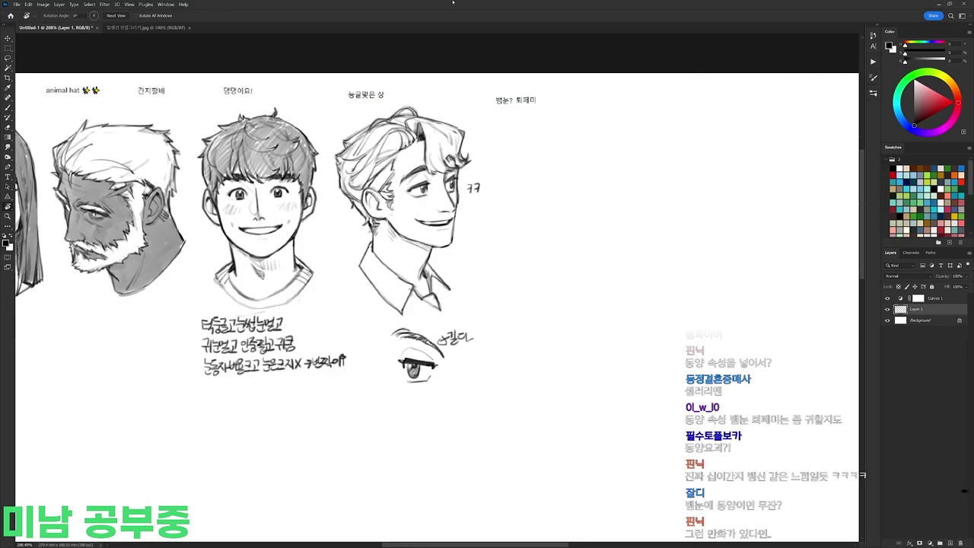
# Step: Choose a hard round brush preset and sketch a left-facing profile head outline beneath the new label
pyautogui.moveTo(633, 165); pyautogui.dragTo(551, 147)
pyautogui.press('b')
pyautogui.rightClick(515, 171)
pyautogui.click(554, 240)
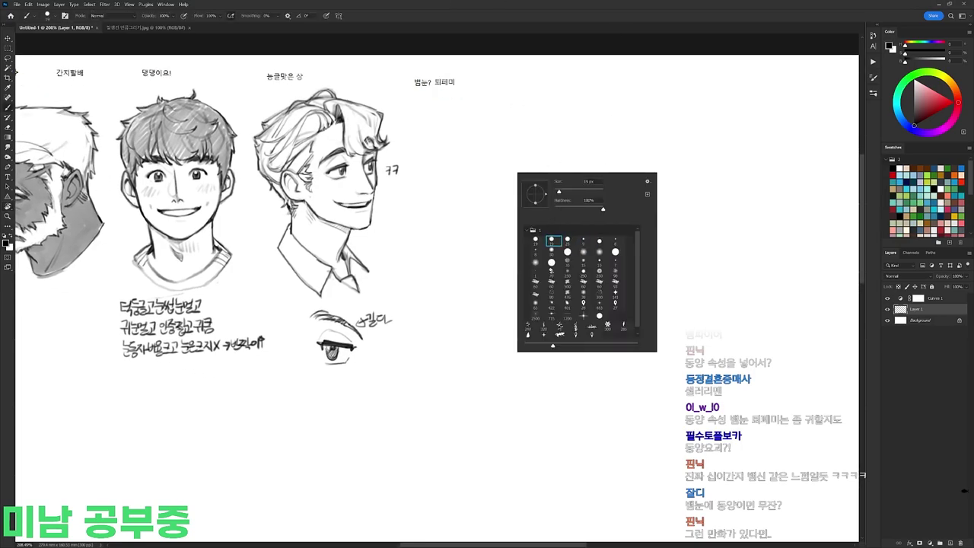
pyautogui.click(569, 97)
pyautogui.moveTo(456, 127)
pyautogui.mouseDown()
pyautogui.moveTo(473, 105)
pyautogui.moveTo(511, 94)
pyautogui.moveTo(446, 133)
pyautogui.moveTo(461, 193)
pyautogui.moveTo(501, 213)
pyautogui.moveTo(481, 229)
pyautogui.moveTo(525, 175)
pyautogui.mouseUp()
pyautogui.moveTo(446, 141); pyautogui.dragTo(444, 192)
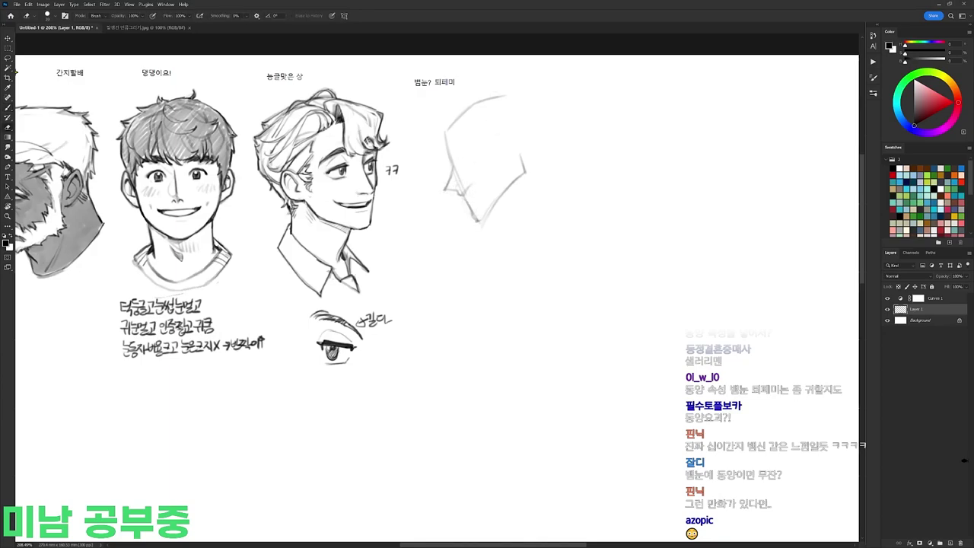
pyautogui.moveTo(518, 148); pyautogui.dragTo(523, 175)
# Step: Clean up the jaw and redraw the back of the skull and the underside of the chin
pyautogui.press('e')
pyautogui.moveTo(491, 207)
pyautogui.mouseDown()
pyautogui.moveTo(521, 154)
pyautogui.moveTo(524, 174)
pyautogui.mouseUp()
pyautogui.press('b')
pyautogui.moveTo(523, 122); pyautogui.dragTo(525, 154)
pyautogui.moveTo(504, 99); pyautogui.dragTo(533, 98)
pyautogui.moveTo(478, 222)
pyautogui.mouseDown()
pyautogui.moveTo(507, 214)
pyautogui.moveTo(516, 232)
pyautogui.mouseUp()
# Step: Reposition parts of the profile sketch and rough in the nape and shoulder line behind the ear
pyautogui.moveTo(554, 152)
pyautogui.mouseDown()
pyautogui.moveTo(580, 216)
pyautogui.moveTo(524, 273)
pyautogui.moveTo(619, 185)
pyautogui.mouseUp()
pyautogui.press('l')
pyautogui.hotkey('ctrl', 'd')
pyautogui.moveTo(563, 196)
pyautogui.mouseDown()
pyautogui.moveTo(542, 214)
pyautogui.moveTo(561, 235)
pyautogui.mouseUp()
pyautogui.press('b')
pyautogui.moveTo(517, 120); pyautogui.dragTo(535, 165)
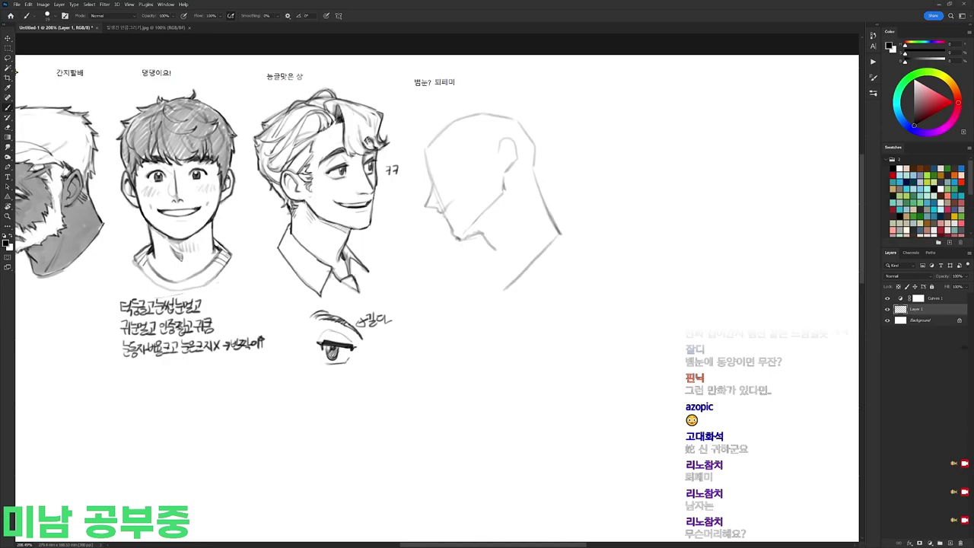
# Step: Select the profile head and neck sketch and reshape it larger with Free Transform
pyautogui.press('l')
pyautogui.moveTo(511, 122)
pyautogui.mouseDown()
pyautogui.moveTo(513, 193)
pyautogui.moveTo(512, 122)
pyautogui.mouseUp()
pyautogui.hotkey('ctrl', 'd')
pyautogui.press('b')
pyautogui.press('l')
pyautogui.moveTo(456, 291)
pyautogui.mouseDown()
pyautogui.moveTo(489, 296)
pyautogui.moveTo(460, 294)
pyautogui.mouseUp()
pyautogui.hotkey('ctrl', 't')
pyautogui.moveTo(606, 99); pyautogui.dragTo(627, 76)
pyautogui.moveTo(591, 137); pyautogui.dragTo(589, 145)
pyautogui.press('Return')
pyautogui.press('Return')
# Step: Draw the neck line below the ear and add the slanted eyebrow and narrow eye to the profile
pyautogui.press('b')
pyautogui.moveTo(514, 204); pyautogui.dragTo(507, 291)
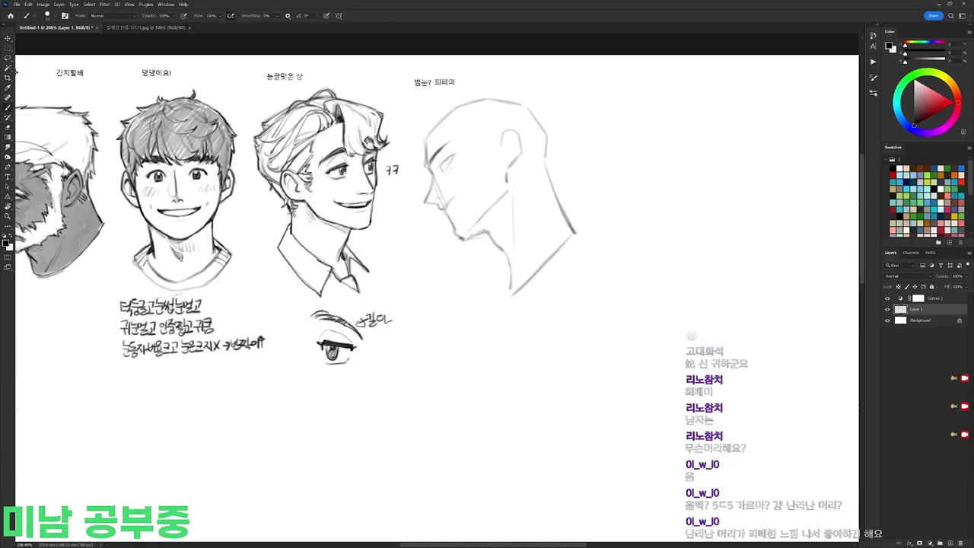
pyautogui.press('e')
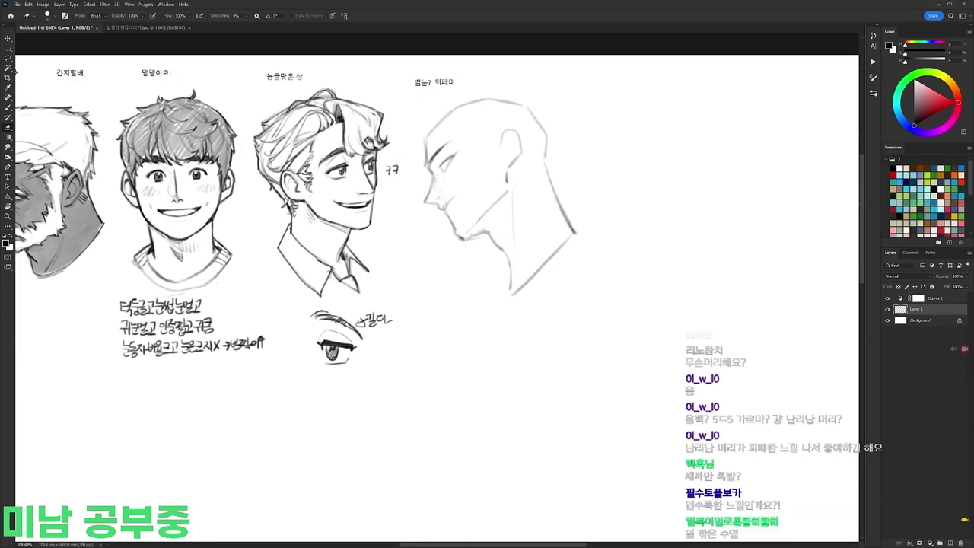
# Step: Adjust the mouth area of the profile with a lasso selection and restore the upright canvas view
pyautogui.press('l')
pyautogui.moveTo(450, 201); pyautogui.dragTo(472, 201)
pyautogui.press('b')
pyautogui.press('r')
pyautogui.moveTo(485, 237); pyautogui.dragTo(572, 125)
pyautogui.press('Escape')
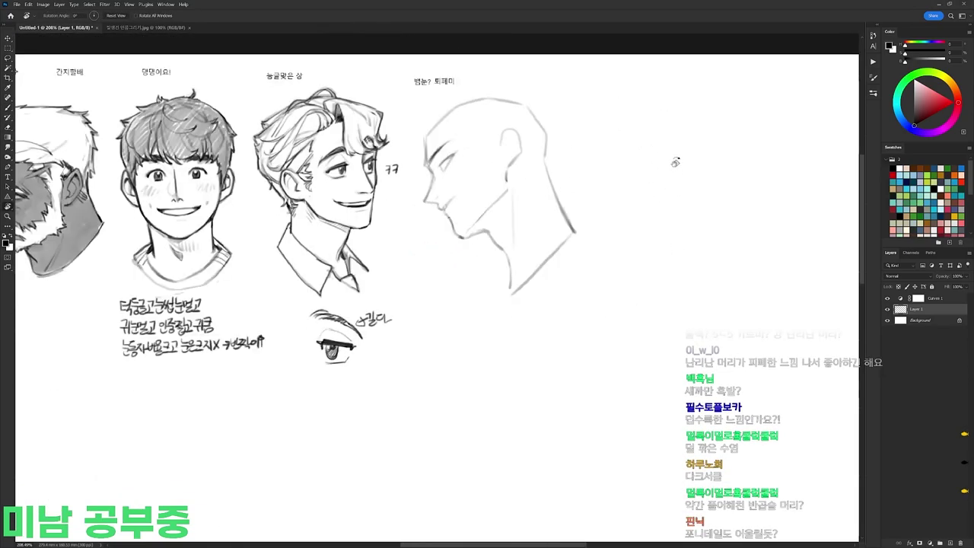
# Step: Sketch wavy hair strands falling from the temple in front of the profile's ear
pyautogui.press('b')
pyautogui.hotkey('ctrl', 'z')
pyautogui.moveTo(476, 147); pyautogui.dragTo(481, 194)
pyautogui.moveTo(476, 123); pyautogui.dragTo(479, 182)
pyautogui.moveTo(503, 137); pyautogui.dragTo(496, 179)
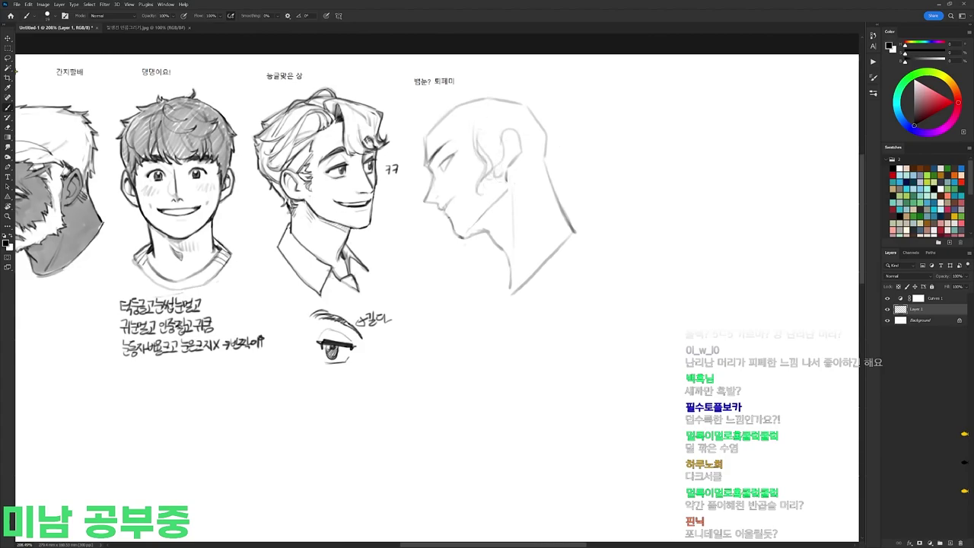
# Step: Sketch a loose wavy fringe over the profile's forehead and hatch its front lock
pyautogui.moveTo(456, 132); pyautogui.dragTo(466, 190)
pyautogui.moveTo(444, 123)
pyautogui.mouseDown()
pyautogui.moveTo(484, 103)
pyautogui.moveTo(506, 118)
pyautogui.moveTo(414, 128)
pyautogui.moveTo(413, 195)
pyautogui.mouseUp()
pyautogui.hotkey('ctrl', 'z')
pyautogui.hotkey('ctrl', 'z')
pyautogui.moveTo(421, 147)
pyautogui.mouseDown()
pyautogui.moveTo(433, 139)
pyautogui.moveTo(412, 188)
pyautogui.moveTo(420, 158)
pyautogui.mouseUp()
pyautogui.moveTo(423, 147); pyautogui.dragTo(416, 164)
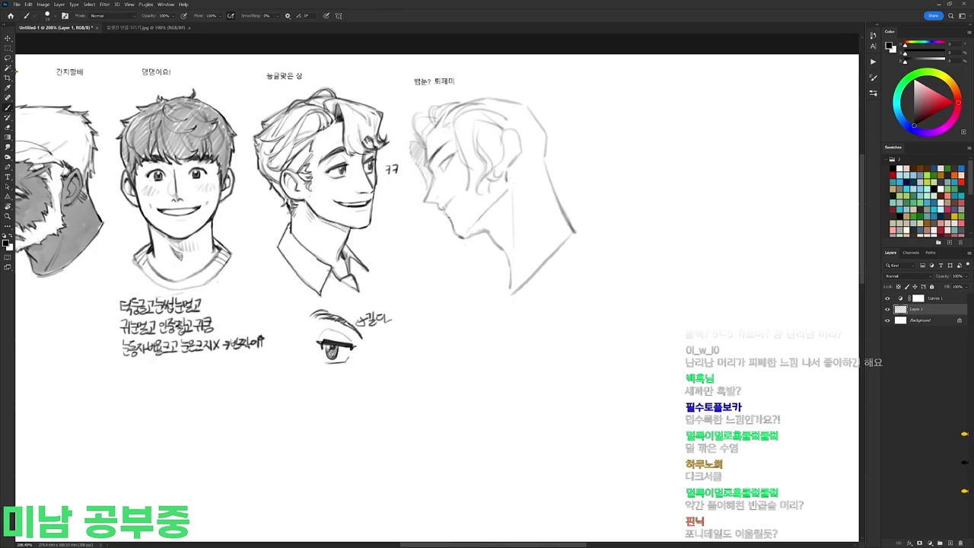
# Step: Outline the hair over the crown and add tousled strands at the back of the head and below the ear
pyautogui.moveTo(473, 161); pyautogui.dragTo(466, 194)
pyautogui.moveTo(464, 99)
pyautogui.mouseDown()
pyautogui.moveTo(538, 104)
pyautogui.moveTo(567, 146)
pyautogui.moveTo(565, 169)
pyautogui.mouseUp()
pyautogui.hotkey('ctrl', 'z')
pyautogui.moveTo(538, 108); pyautogui.dragTo(563, 158)
pyautogui.moveTo(545, 123)
pyautogui.mouseDown()
pyautogui.moveTo(533, 100)
pyautogui.moveTo(559, 155)
pyautogui.mouseUp()
pyautogui.hotkey('ctrl', 'z')
pyautogui.hotkey('ctrl', 'z')
pyautogui.moveTo(565, 138); pyautogui.dragTo(555, 174)
pyautogui.moveTo(514, 175); pyautogui.dragTo(528, 207)
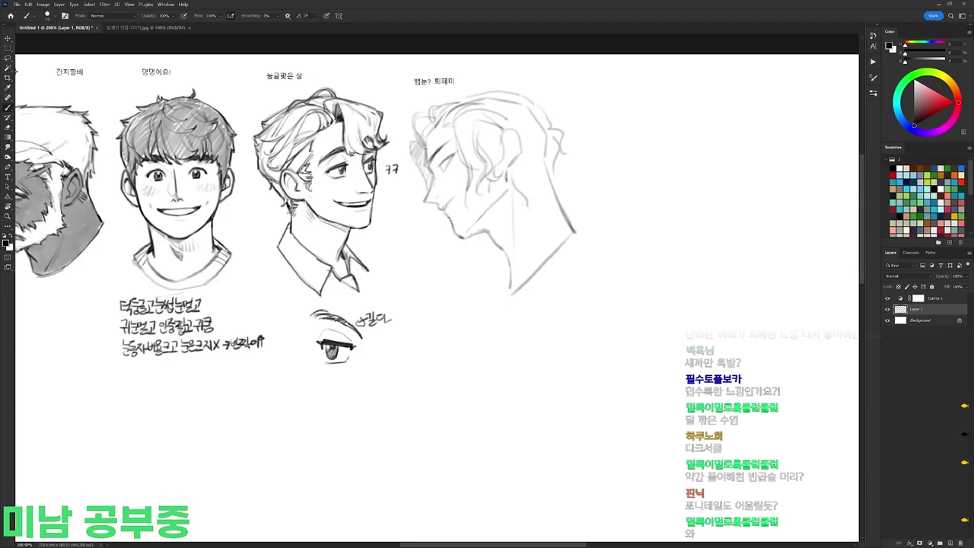
# Step: Sketch loose wavy strands below the profile's ear and at the nape, undoing unwanted strokes
pyautogui.moveTo(522, 135)
pyautogui.mouseDown()
pyautogui.moveTo(503, 166)
pyautogui.moveTo(531, 193)
pyautogui.mouseUp()
pyautogui.moveTo(532, 180); pyautogui.dragTo(547, 207)
pyautogui.hotkey('ctrl', 'z')
pyautogui.hotkey('ctrl', 'z')
pyautogui.moveTo(554, 157); pyautogui.dragTo(571, 207)
pyautogui.moveTo(561, 187)
pyautogui.mouseDown()
pyautogui.moveTo(554, 216)
pyautogui.moveTo(549, 201)
pyautogui.moveTo(554, 215)
pyautogui.mouseUp()
pyautogui.press('e')
pyautogui.moveTo(544, 131)
pyautogui.mouseDown()
pyautogui.moveTo(510, 101)
pyautogui.moveTo(489, 100)
pyautogui.moveTo(548, 128)
pyautogui.mouseUp()
pyautogui.press('b')
# Step: Redraw the crown contour and the longer back hair of the profile, erasing excess lines
pyautogui.moveTo(454, 102)
pyautogui.mouseDown()
pyautogui.moveTo(484, 85)
pyautogui.moveTo(495, 91)
pyautogui.moveTo(545, 120)
pyautogui.moveTo(564, 155)
pyautogui.mouseUp()
pyautogui.press('e')
pyautogui.press('b')
pyautogui.press('e')
pyautogui.press('b')
pyautogui.moveTo(492, 102)
pyautogui.mouseDown()
pyautogui.moveTo(524, 137)
pyautogui.moveTo(516, 157)
pyautogui.moveTo(557, 175)
pyautogui.mouseUp()
pyautogui.press('e')
pyautogui.moveTo(551, 140); pyautogui.dragTo(566, 183)
pyautogui.press('b')
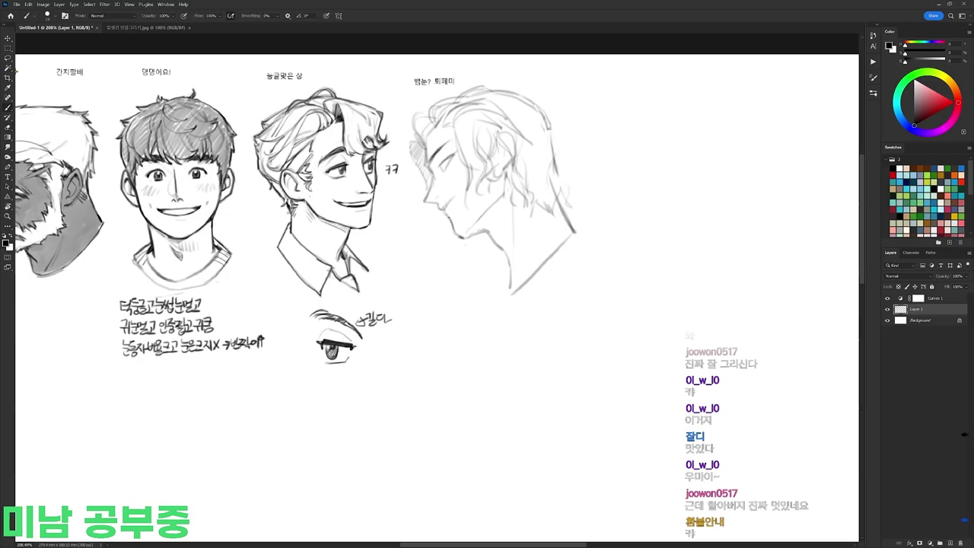
# Step: Firm up the forehead, nose and mouth contour of the profile with darker, finer brush lines
pyautogui.press('b')
pyautogui.keyDown('ctrl'); pyautogui.moveTo(481, 176); pyautogui.dragTo(557, 177); pyautogui.keyUp('ctrl')
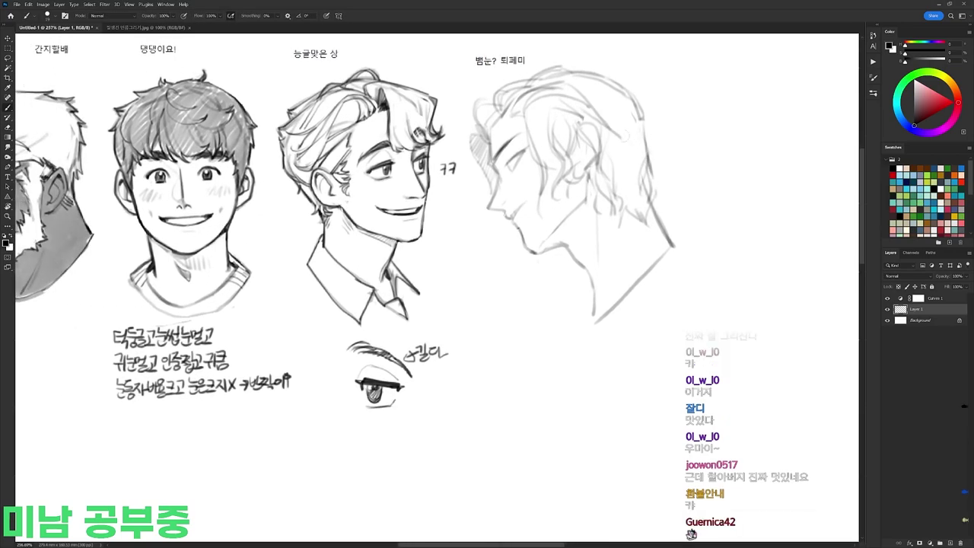
pyautogui.rightClick(573, 89)
pyautogui.click(643, 177)
pyautogui.moveTo(491, 131); pyautogui.dragTo(489, 207)
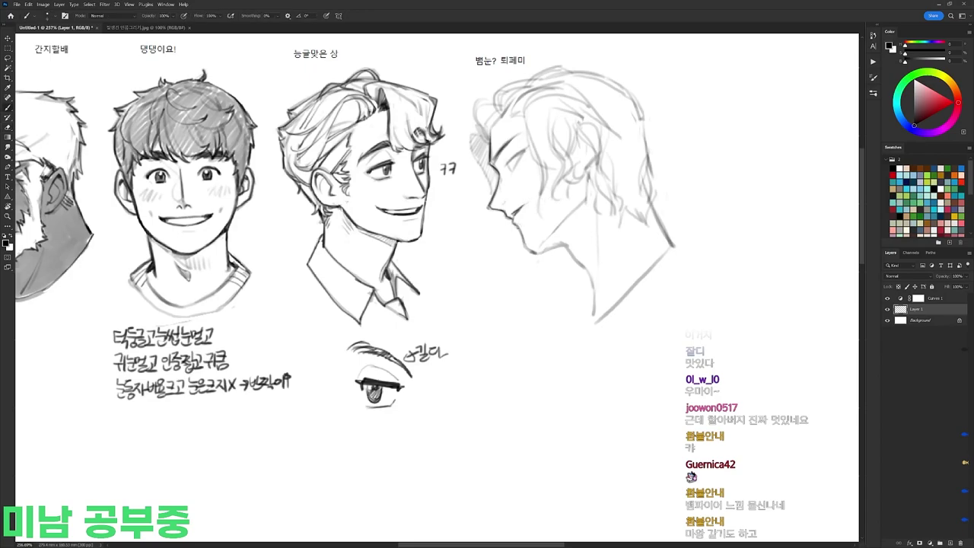
pyautogui.press('r')
pyautogui.moveTo(526, 234)
pyautogui.mouseDown()
pyautogui.moveTo(537, 195)
pyautogui.moveTo(562, 231)
pyautogui.mouseUp()
pyautogui.press('r')
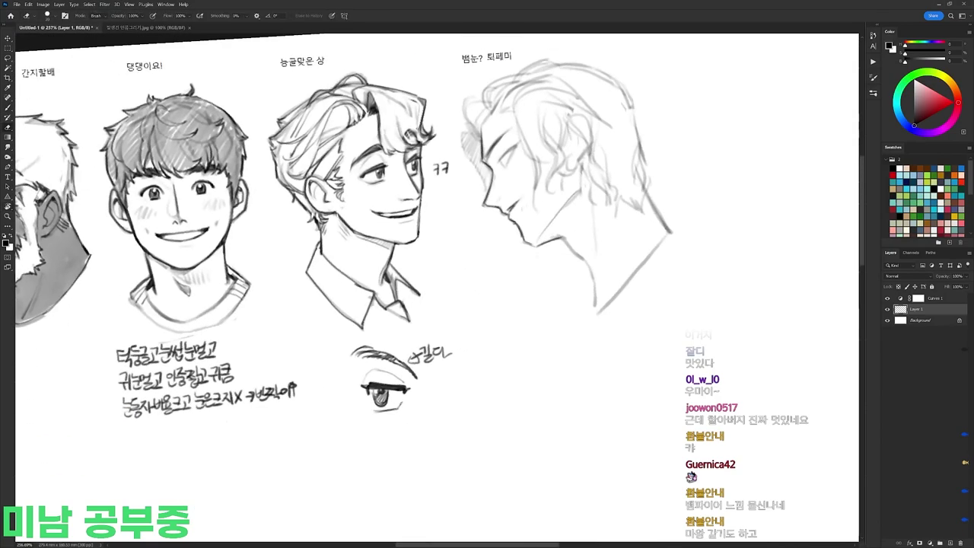
pyautogui.press('r')
pyautogui.moveTo(618, 122); pyautogui.dragTo(650, 167)
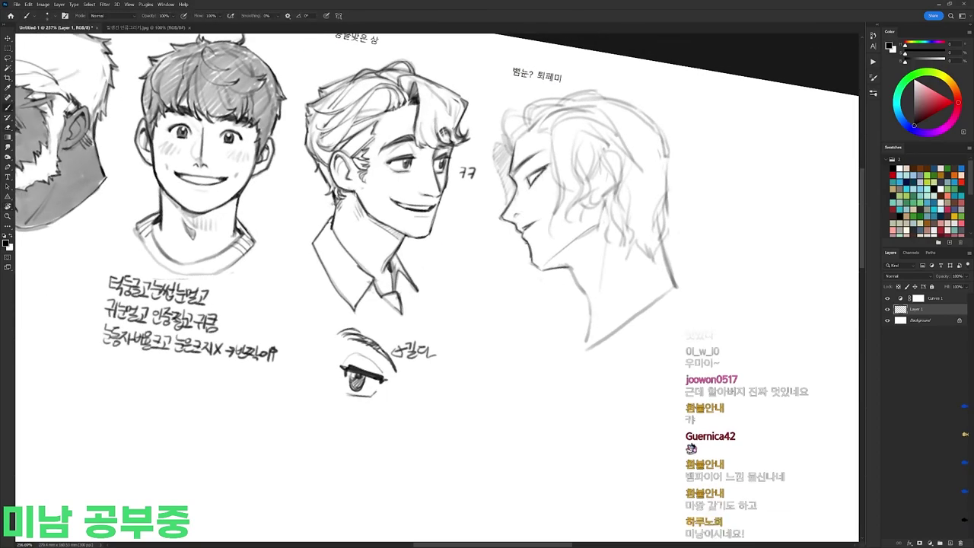
# Step: Change the brush and define the profile's narrow, slanted eye with darker lines
pyautogui.press('e')
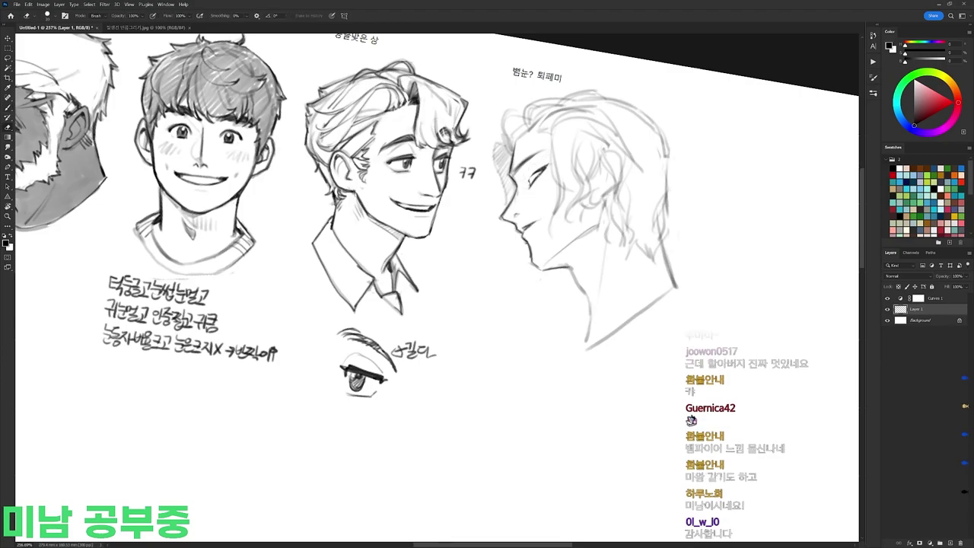
pyautogui.press('b')
pyautogui.rightClick(556, 164)
pyautogui.click(530, 175)
pyautogui.rightClick(560, 137)
pyautogui.doubleClick(643, 225)
pyautogui.press('r')
pyautogui.moveTo(561, 137); pyautogui.dragTo(591, 168)
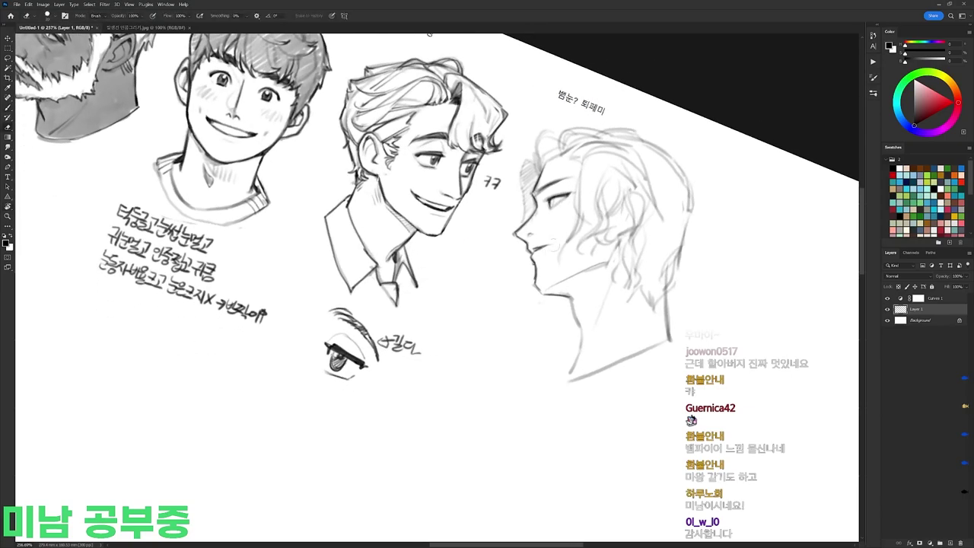
# Step: Adjust the profile's mouth area with a lasso selection and clean up the jawline
pyautogui.press('l')
pyautogui.moveTo(526, 242)
pyautogui.mouseDown()
pyautogui.moveTo(535, 285)
pyautogui.moveTo(546, 264)
pyautogui.moveTo(529, 250)
pyautogui.mouseUp()
pyautogui.hotkey('ctrl', 'd')
pyautogui.press('b')
pyautogui.press('r')
pyautogui.press('e')
pyautogui.moveTo(624, 252)
pyautogui.mouseDown()
pyautogui.moveTo(601, 190)
pyautogui.moveTo(628, 240)
pyautogui.moveTo(499, 381)
pyautogui.moveTo(504, 392)
pyautogui.moveTo(526, 333)
pyautogui.mouseUp()
pyautogui.press('b')
# Step: Darken the jaw, neck and shoulder lines of the profile and erase the surplus strokes
pyautogui.press('r')
pyautogui.moveTo(539, 183); pyautogui.dragTo(487, 153)
pyautogui.press('e')
pyautogui.press('r')
pyautogui.moveTo(547, 295)
pyautogui.mouseDown()
pyautogui.moveTo(564, 302)
pyautogui.moveTo(579, 288)
pyautogui.moveTo(586, 323)
pyautogui.moveTo(581, 315)
pyautogui.mouseUp()
pyautogui.press('b')
pyautogui.press('e')
pyautogui.press('b')
pyautogui.press('e')
pyautogui.press('b')
pyautogui.press('e')
pyautogui.moveTo(576, 368)
pyautogui.mouseDown()
pyautogui.moveTo(672, 289)
pyautogui.moveTo(672, 309)
pyautogui.moveTo(674, 296)
pyautogui.mouseUp()
pyautogui.press('b')
# Step: Draw the front hair lock falling beside the profile's eye and cheek, and tidy its edge
pyautogui.moveTo(610, 234); pyautogui.dragTo(602, 248)
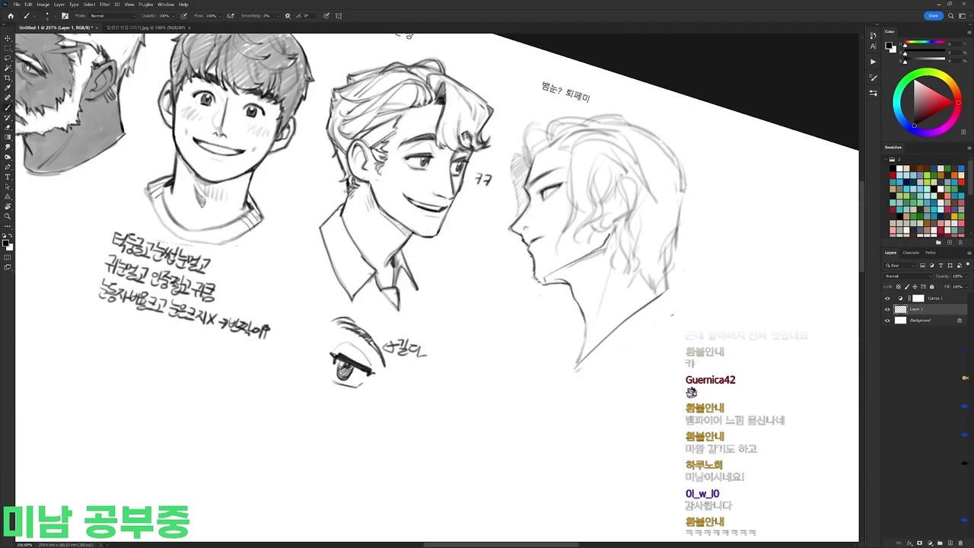
pyautogui.moveTo(570, 149); pyautogui.dragTo(569, 188)
pyautogui.moveTo(573, 167); pyautogui.dragTo(565, 200)
pyautogui.press('e')
pyautogui.press('b')
pyautogui.press('e')
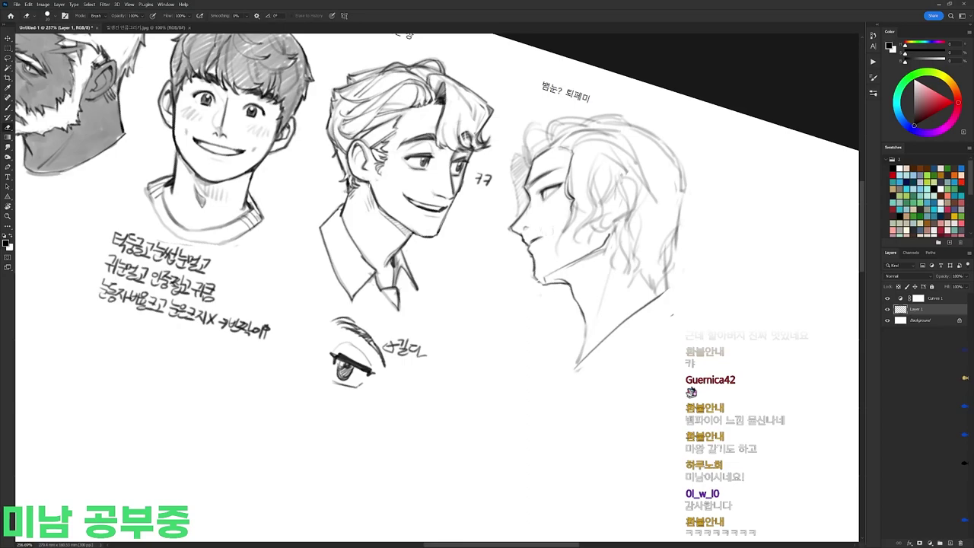
pyautogui.press('r')
pyautogui.moveTo(579, 229); pyautogui.dragTo(568, 207)
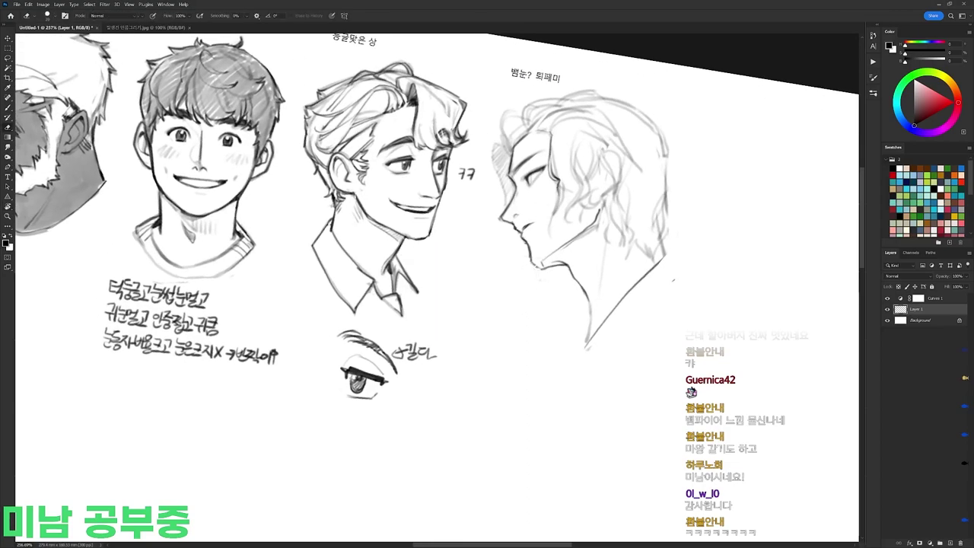
pyautogui.press('b')
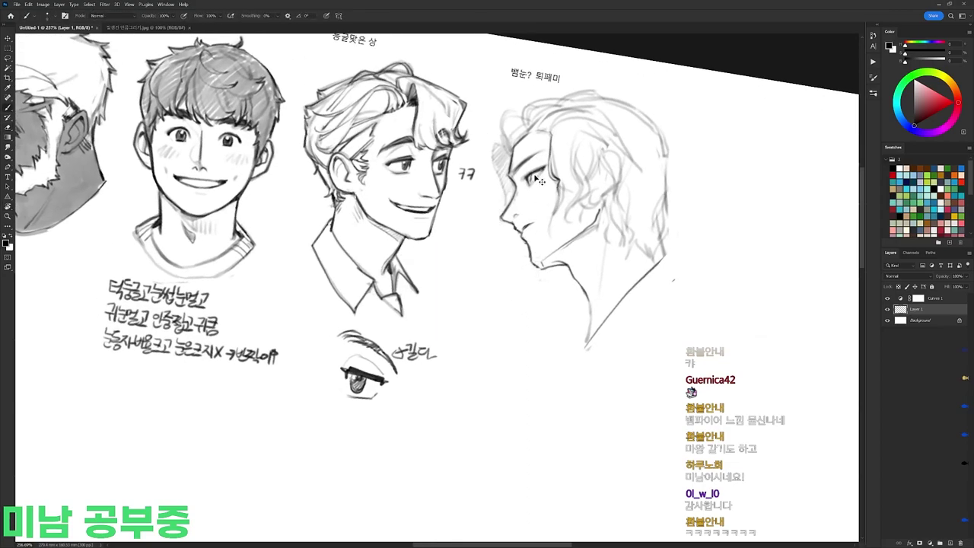
# Step: Switch to another brush and darken the profile's eye and brow area, undoing the last stroke
pyautogui.rightClick(567, 158)
pyautogui.click(604, 227)
pyautogui.click(527, 178)
pyautogui.moveTo(510, 169); pyautogui.dragTo(533, 152)
pyautogui.hotkey('ctrl', 'z')
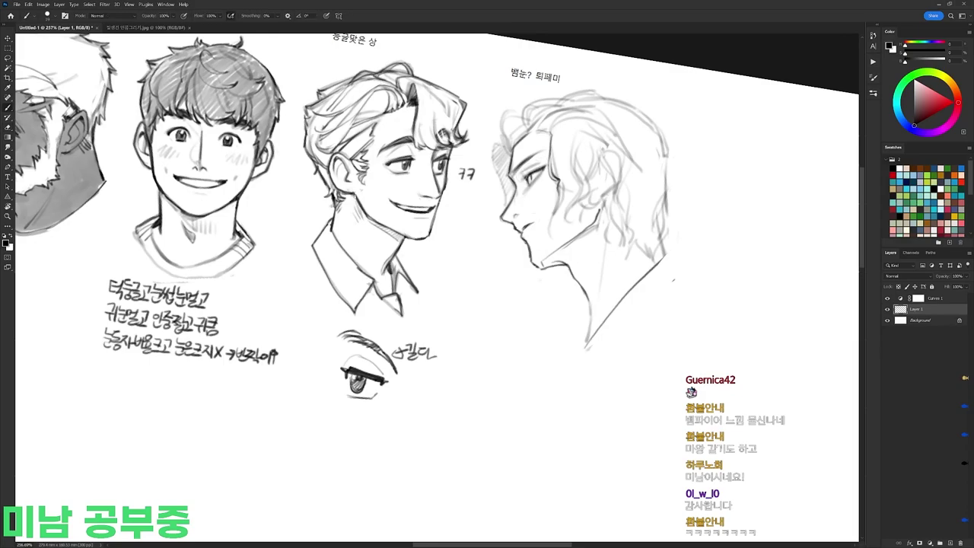
# Step: Reshape the profile's chin area with a lasso selection and a free transform
pyautogui.press('r')
pyautogui.moveTo(592, 177)
pyautogui.mouseDown()
pyautogui.moveTo(584, 166)
pyautogui.moveTo(624, 249)
pyautogui.mouseUp()
pyautogui.rightClick(585, 165)
pyautogui.press('r')
pyautogui.press('l')
pyautogui.moveTo(530, 260)
pyautogui.mouseDown()
pyautogui.moveTo(560, 288)
pyautogui.moveTo(546, 313)
pyautogui.moveTo(528, 263)
pyautogui.mouseUp()
pyautogui.hotkey('ctrl', 't')
pyautogui.moveTo(590, 425); pyautogui.dragTo(604, 424)
pyautogui.press('Return')
pyautogui.hotkey('ctrl', 'd')
# Step: Thicken the profile's eyebrow and refine the jawline, chin and front neck line with brush and eraser
pyautogui.press('e')
pyautogui.press('b')
pyautogui.press('e')
pyautogui.press('r')
pyautogui.moveTo(563, 327); pyautogui.dragTo(565, 258)
pyautogui.press('b')
pyautogui.moveTo(596, 211)
pyautogui.mouseDown()
pyautogui.moveTo(544, 260)
pyautogui.moveTo(502, 423)
pyautogui.mouseUp()
pyautogui.press('e')
pyautogui.press('r')
pyautogui.press('b')
pyautogui.moveTo(489, 379); pyautogui.dragTo(502, 401)
pyautogui.press('e')
pyautogui.press('r')
pyautogui.moveTo(579, 381)
pyautogui.mouseDown()
pyautogui.moveTo(603, 258)
pyautogui.moveTo(583, 203)
pyautogui.mouseUp()
pyautogui.press('b')
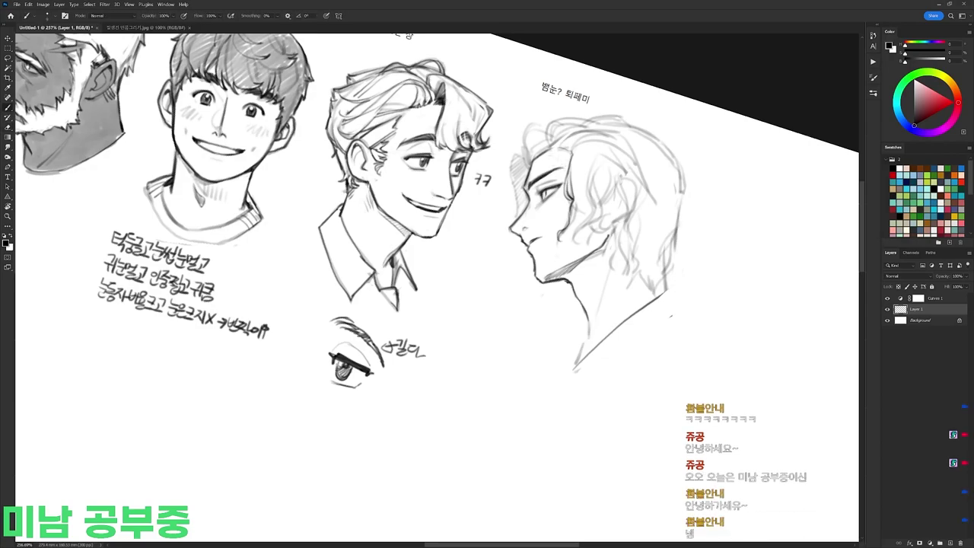
# Step: Add small curled strands at the hairline above the profile's brow and eye
pyautogui.moveTo(551, 157)
pyautogui.mouseDown()
pyautogui.moveTo(564, 144)
pyautogui.moveTo(570, 171)
pyautogui.mouseUp()
pyautogui.press('e')
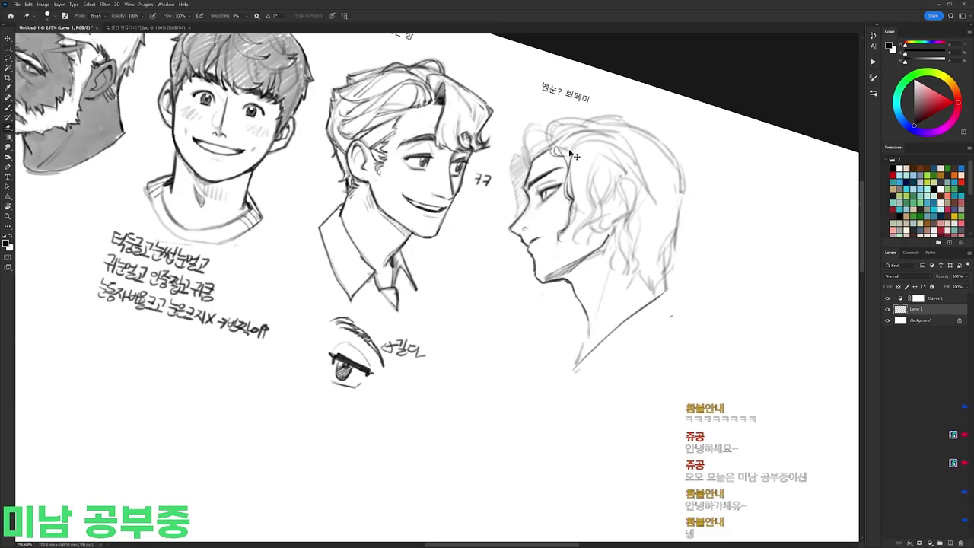
pyautogui.press('r')
pyautogui.press('Escape')
pyautogui.press('b')
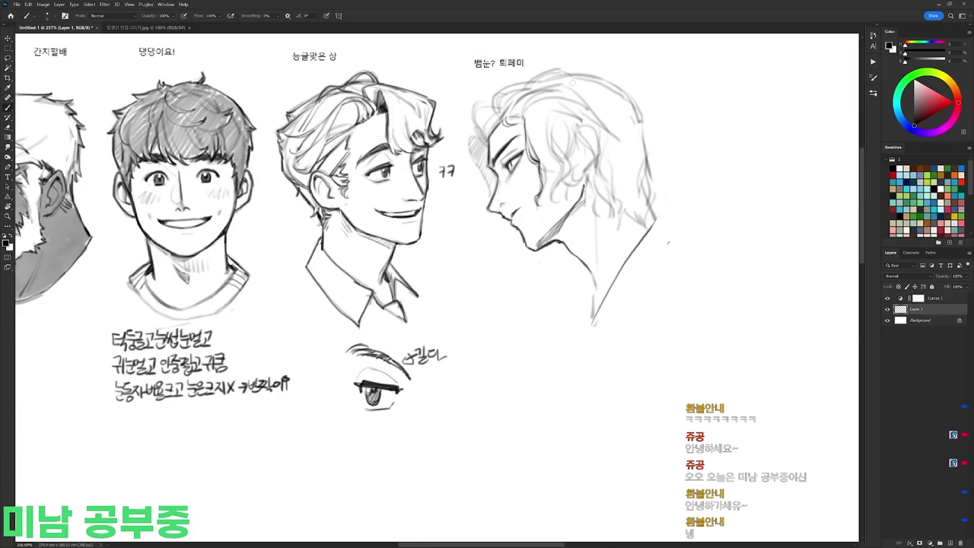
# Step: Start a hand raised to the profile's mouth by sketching the first finger lines
pyautogui.press('r')
pyautogui.moveTo(568, 88); pyautogui.dragTo(622, 78)
pyautogui.press('Escape')
pyautogui.press('b')
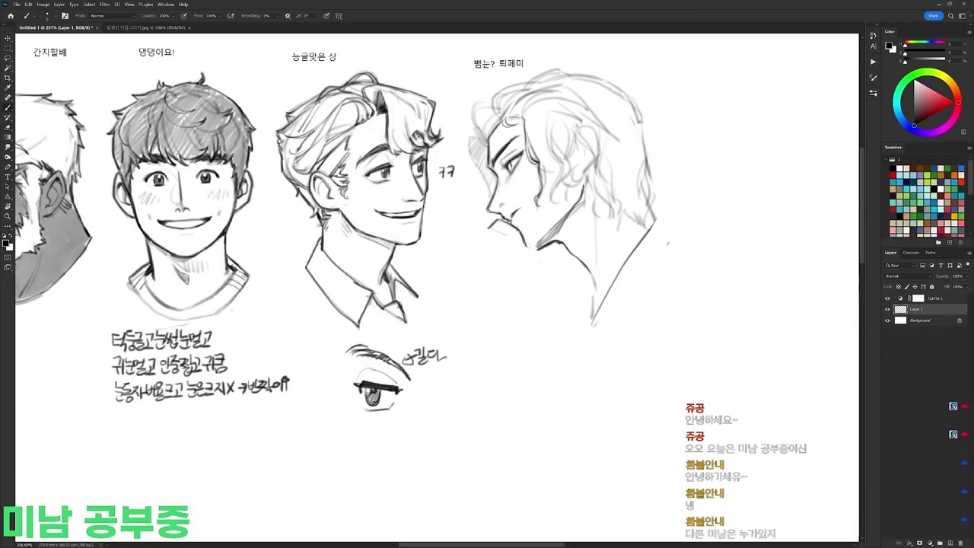
pyautogui.press('r')
pyautogui.moveTo(537, 238); pyautogui.dragTo(670, 294)
pyautogui.press('b')
pyautogui.moveTo(510, 256); pyautogui.dragTo(499, 266)
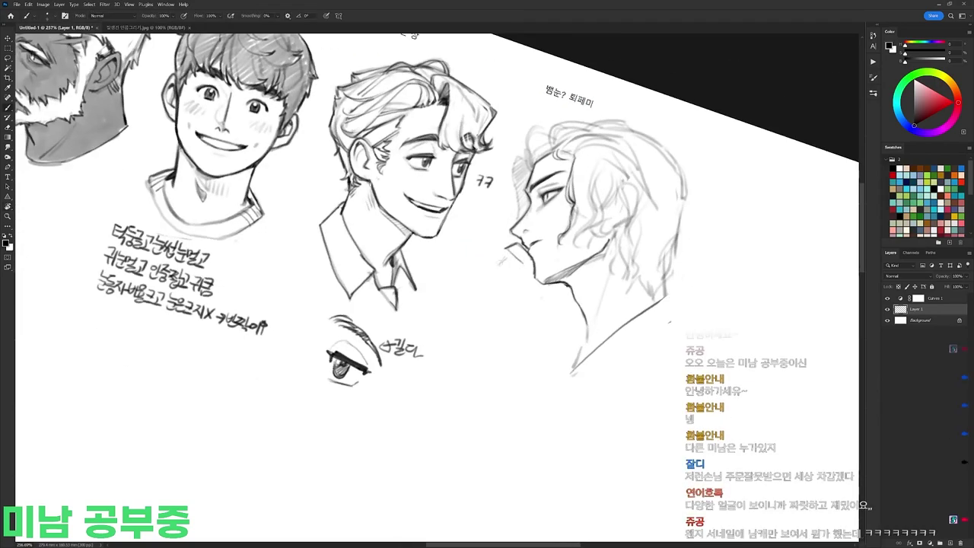
# Step: Outline the raised hand's upper fingers in front of the profile's lips and chin
pyautogui.press('l')
pyautogui.press('e')
pyautogui.press('b')
pyautogui.moveTo(527, 244)
pyautogui.mouseDown()
pyautogui.moveTo(530, 255)
pyautogui.moveTo(547, 211)
pyautogui.moveTo(520, 236)
pyautogui.moveTo(388, 195)
pyautogui.moveTo(383, 219)
pyautogui.mouseUp()
pyautogui.press('r')
pyautogui.press('b')
pyautogui.press('r')
pyautogui.press('b')
pyautogui.press('r')
pyautogui.moveTo(585, 236)
pyautogui.mouseDown()
pyautogui.moveTo(591, 261)
pyautogui.moveTo(465, 441)
pyautogui.mouseUp()
pyautogui.press('b')
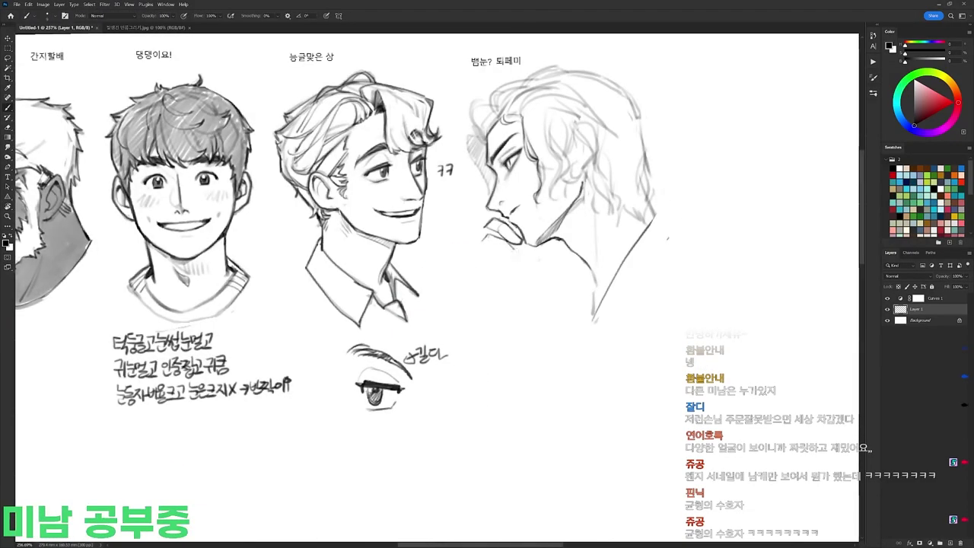
# Step: Adjust the finger sketch with a lasso selection, clean up stray lines and add another finger below
pyautogui.press('l')
pyautogui.moveTo(479, 241)
pyautogui.mouseDown()
pyautogui.moveTo(507, 283)
pyautogui.moveTo(487, 258)
pyautogui.mouseUp()
pyautogui.moveTo(518, 259); pyautogui.dragTo(513, 259)
pyautogui.hotkey('ctrl', 'd')
pyautogui.press('b')
pyautogui.moveTo(668, 239); pyautogui.dragTo(428, 200)
pyautogui.press('e')
pyautogui.moveTo(399, 257); pyautogui.dragTo(428, 199)
pyautogui.press('b')
pyautogui.moveTo(641, 233)
pyautogui.mouseDown()
pyautogui.moveTo(648, 263)
pyautogui.moveTo(622, 380)
pyautogui.mouseUp()
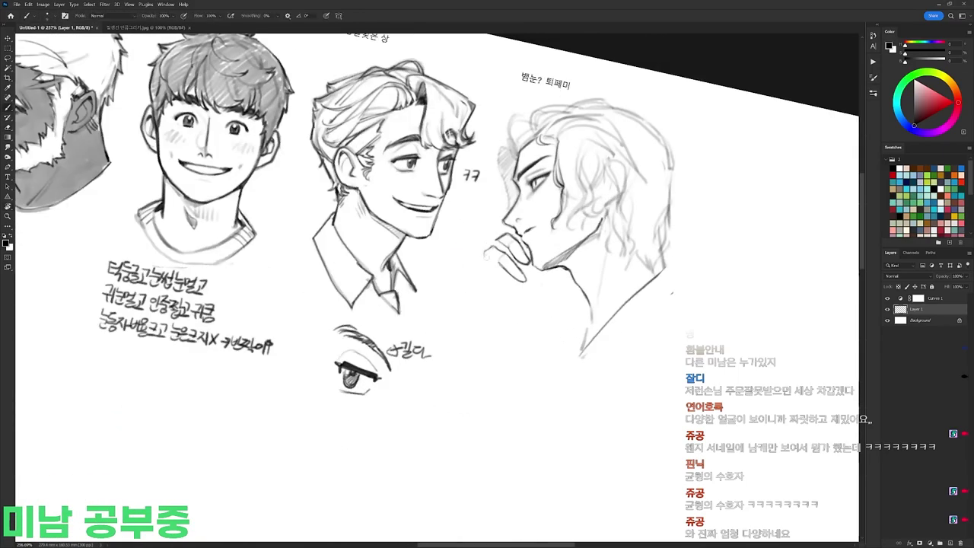
# Step: Extend the hand with a curved knuckle line and adjust it with a lasso selection
pyautogui.moveTo(488, 252)
pyautogui.mouseDown()
pyautogui.moveTo(477, 276)
pyautogui.moveTo(488, 279)
pyautogui.mouseUp()
pyautogui.moveTo(609, 289)
pyautogui.mouseDown()
pyautogui.moveTo(605, 251)
pyautogui.moveTo(567, 175)
pyautogui.mouseUp()
pyautogui.press('l')
pyautogui.moveTo(462, 197)
pyautogui.mouseDown()
pyautogui.moveTo(482, 203)
pyautogui.moveTo(440, 259)
pyautogui.mouseUp()
pyautogui.moveTo(489, 240); pyautogui.dragTo(485, 238)
pyautogui.hotkey('ctrl', 'd')
# Step: Draw a cigarette held between the fingers at the profile's mouth
pyautogui.press('b')
pyautogui.moveTo(459, 209)
pyautogui.mouseDown()
pyautogui.moveTo(441, 248)
pyautogui.moveTo(450, 231)
pyautogui.moveTo(443, 246)
pyautogui.moveTo(502, 249)
pyautogui.moveTo(498, 312)
pyautogui.mouseUp()
pyautogui.press('e')
pyautogui.press('b')
pyautogui.press('r')
pyautogui.press('b')
pyautogui.press('r')
pyautogui.press('b')
pyautogui.press('Escape')
pyautogui.moveTo(496, 247); pyautogui.dragTo(536, 277)
# Step: Sketch the bent lower fingers of the cigarette hand
pyautogui.press('r')
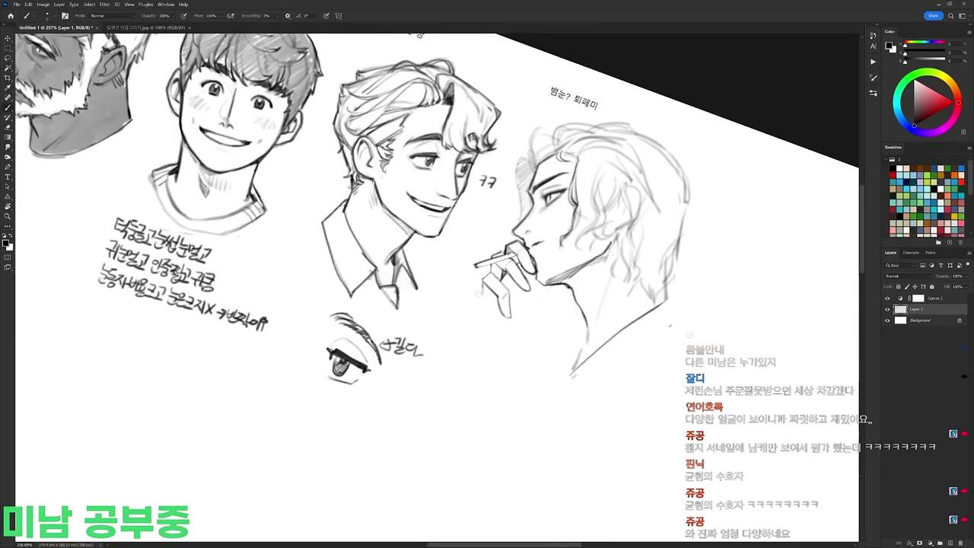
pyautogui.moveTo(486, 305); pyautogui.dragTo(493, 313)
pyautogui.press('r')
pyautogui.moveTo(508, 310); pyautogui.dragTo(511, 289)
pyautogui.moveTo(480, 274); pyautogui.dragTo(493, 307)
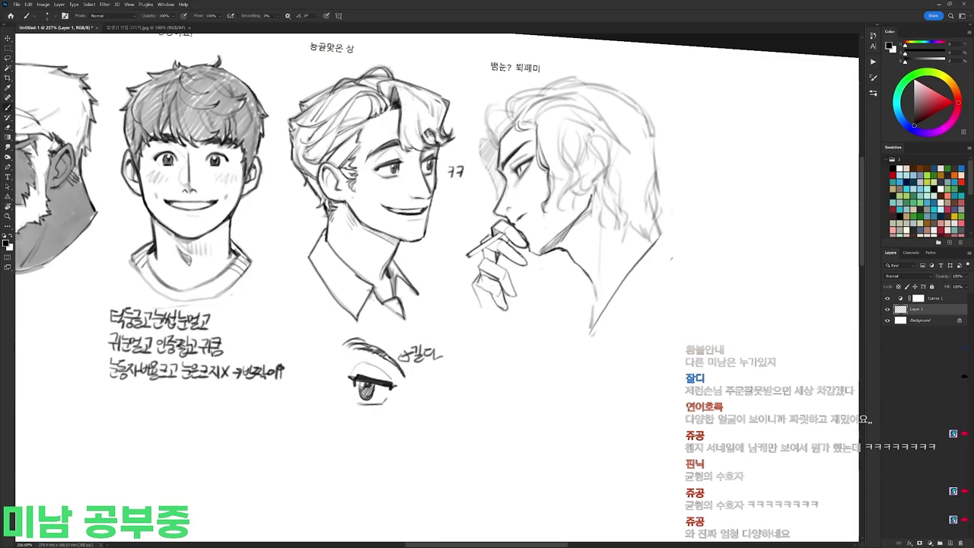
# Step: Adjust the lower fingers with a lasso selection and extend the hand outline toward the wrist
pyautogui.press('l')
pyautogui.moveTo(487, 259); pyautogui.dragTo(489, 262)
pyautogui.moveTo(511, 299); pyautogui.dragTo(512, 294)
pyautogui.hotkey('ctrl', 'd')
pyautogui.press('e')
pyautogui.press('b')
pyautogui.moveTo(478, 283); pyautogui.dragTo(498, 329)
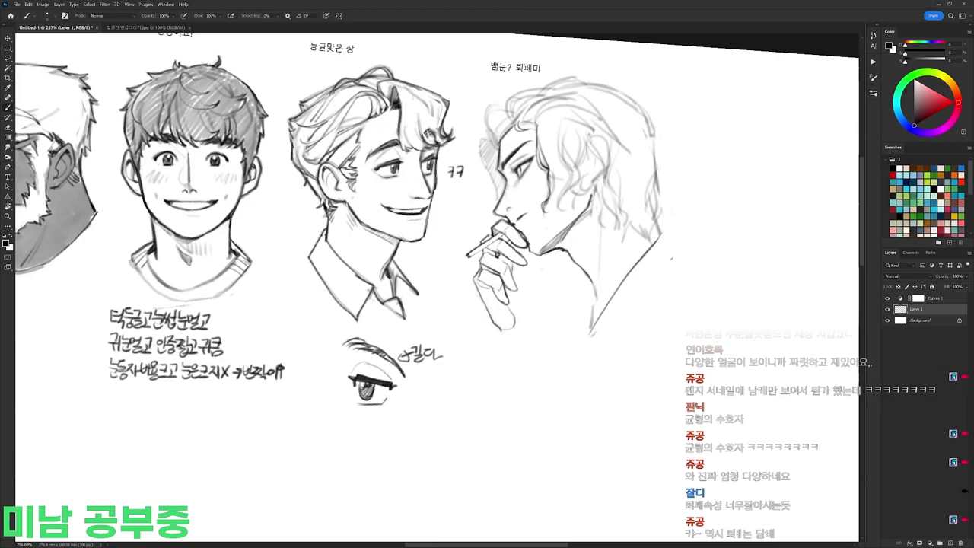
# Step: Draw the wrist's inner line on the cigarette hand and erase the loose hair strands covering the profile's cheek and ear area
pyautogui.moveTo(539, 286); pyautogui.dragTo(528, 319)
pyautogui.press('e')
pyautogui.moveTo(554, 153)
pyautogui.mouseDown()
pyautogui.moveTo(549, 176)
pyautogui.moveTo(577, 198)
pyautogui.moveTo(563, 166)
pyautogui.moveTo(549, 221)
pyautogui.mouseUp()
pyautogui.press('b')
pyautogui.press('e')
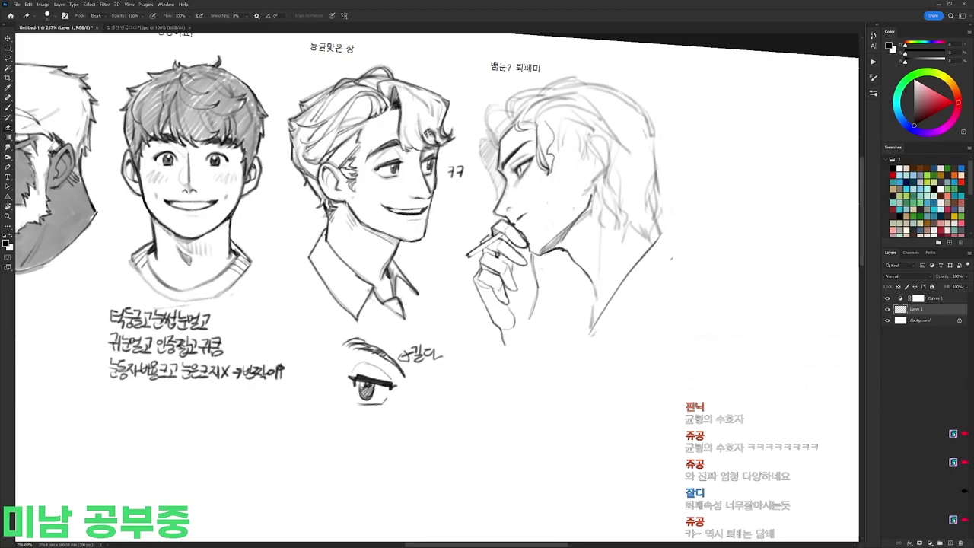
pyautogui.press('b')
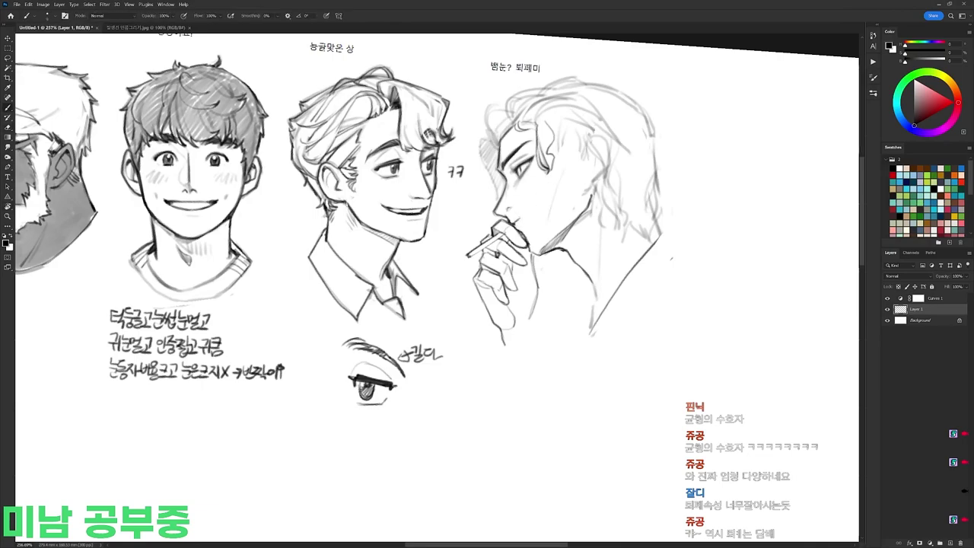
pyautogui.press('e')
pyautogui.press('b')
pyautogui.press('e')
# Step: Nudge the profile's nose and mouth area and the hand line below the chin with lasso selections
pyautogui.press('r')
pyautogui.press('Escape')
pyautogui.press('l')
pyautogui.moveTo(501, 198)
pyautogui.mouseDown()
pyautogui.moveTo(592, 189)
pyautogui.moveTo(544, 386)
pyautogui.moveTo(509, 200)
pyautogui.mouseUp()
pyautogui.moveTo(537, 263); pyautogui.dragTo(540, 256)
pyautogui.hotkey('ctrl', 'd')
pyautogui.press('r')
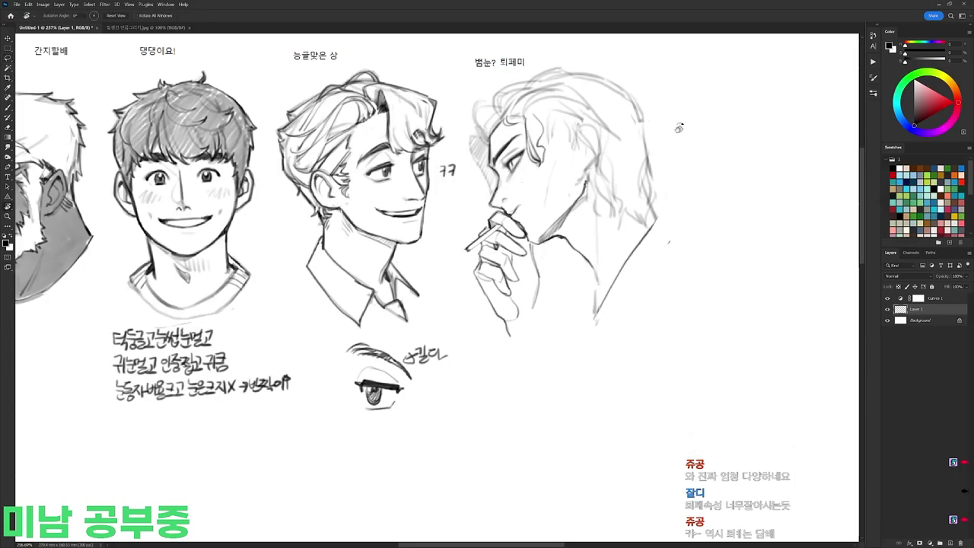
# Step: Shade the area beneath the profile's eye with a soft brush
pyautogui.press('b')
pyautogui.rightClick(548, 128)
pyautogui.doubleClick(587, 201)
pyautogui.hotkey('ctrl', 'z')
pyautogui.moveTo(503, 164); pyautogui.dragTo(523, 150)
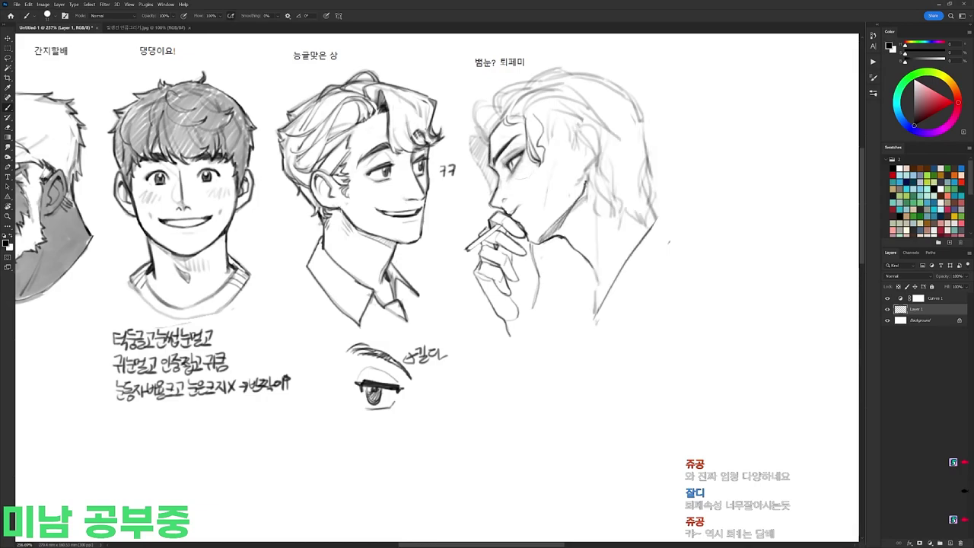
# Step: Return to the line brush and define the ear outline, erasing the hair sketch that overlaps it
pyautogui.rightClick(585, 103)
pyautogui.doubleClick(652, 175)
pyautogui.moveTo(544, 128)
pyautogui.mouseDown()
pyautogui.moveTo(566, 122)
pyautogui.moveTo(554, 138)
pyautogui.moveTo(593, 142)
pyautogui.moveTo(581, 167)
pyautogui.mouseUp()
pyautogui.press('e')
pyautogui.press('b')
pyautogui.press('e')
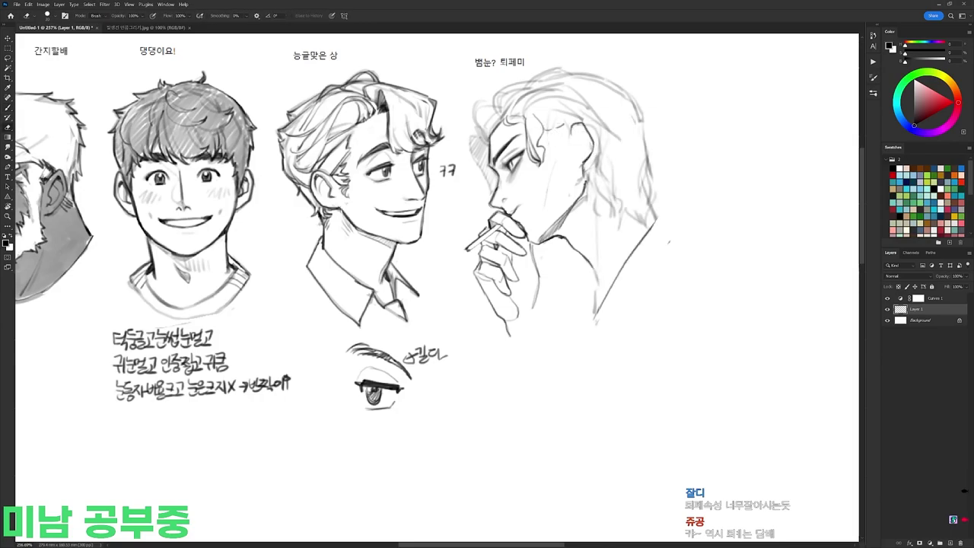
pyautogui.press('b')
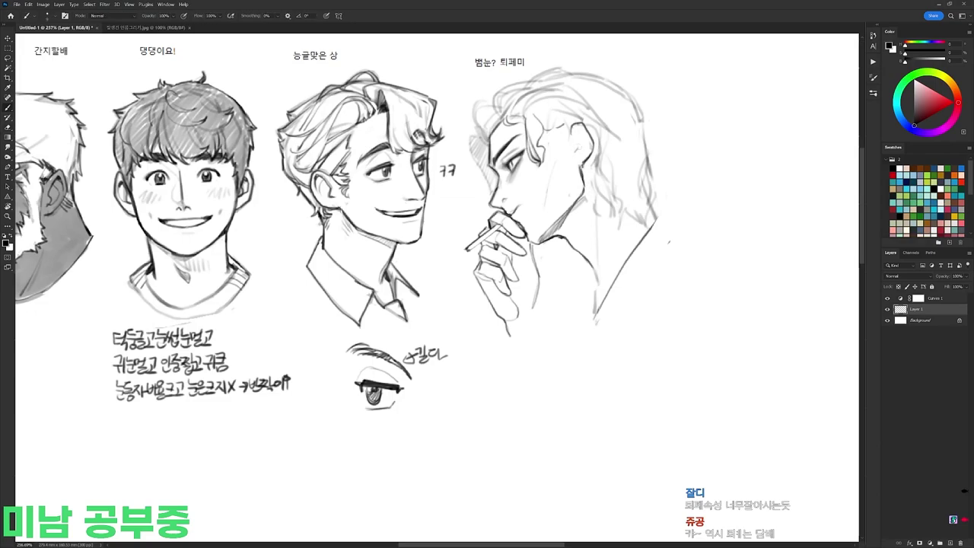
# Step: Adjust the eyebrow with a lasso selection and draw dark strands of hair tucked in front of the ear
pyautogui.moveTo(577, 124)
pyautogui.mouseDown()
pyautogui.moveTo(574, 136)
pyautogui.moveTo(502, 168)
pyautogui.moveTo(526, 128)
pyautogui.mouseUp()
pyautogui.press('l')
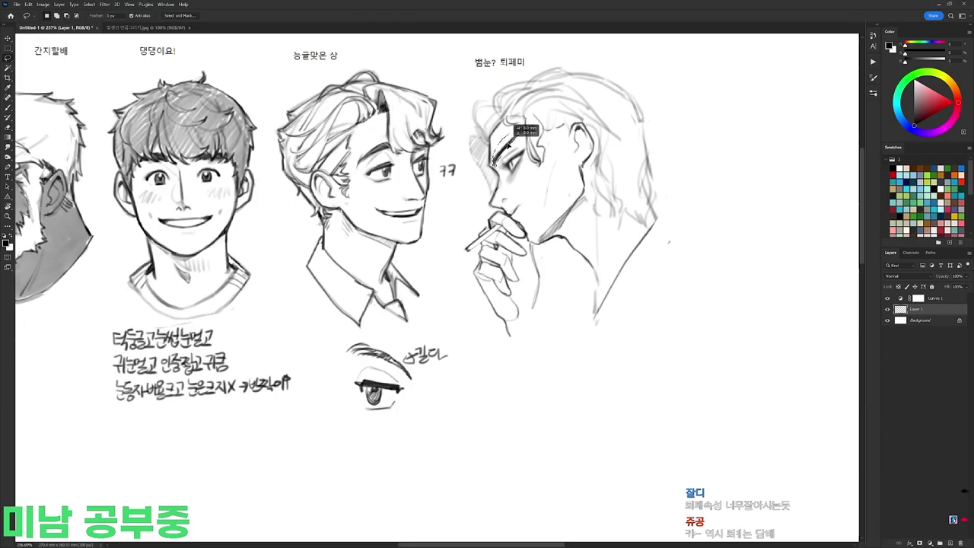
pyautogui.press('b')
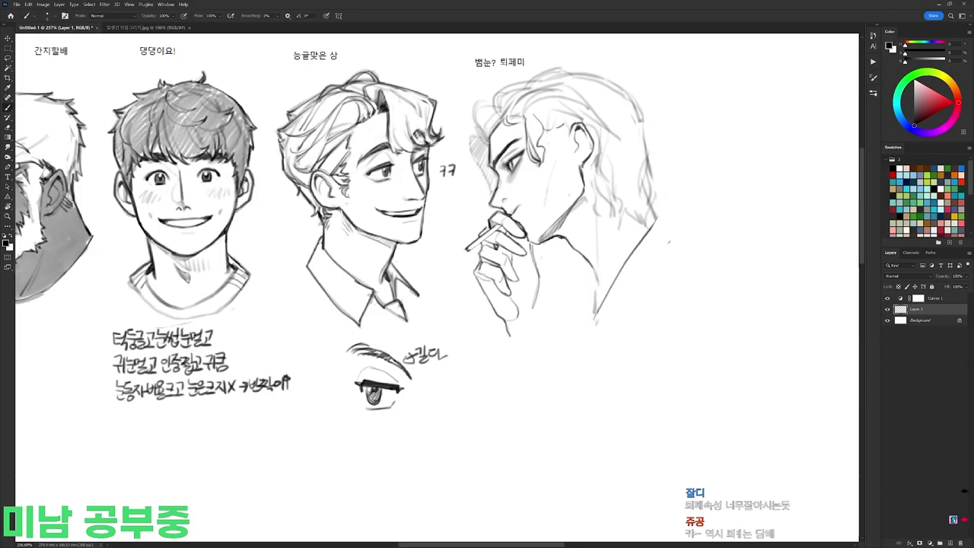
pyautogui.press('e')
pyautogui.press('b')
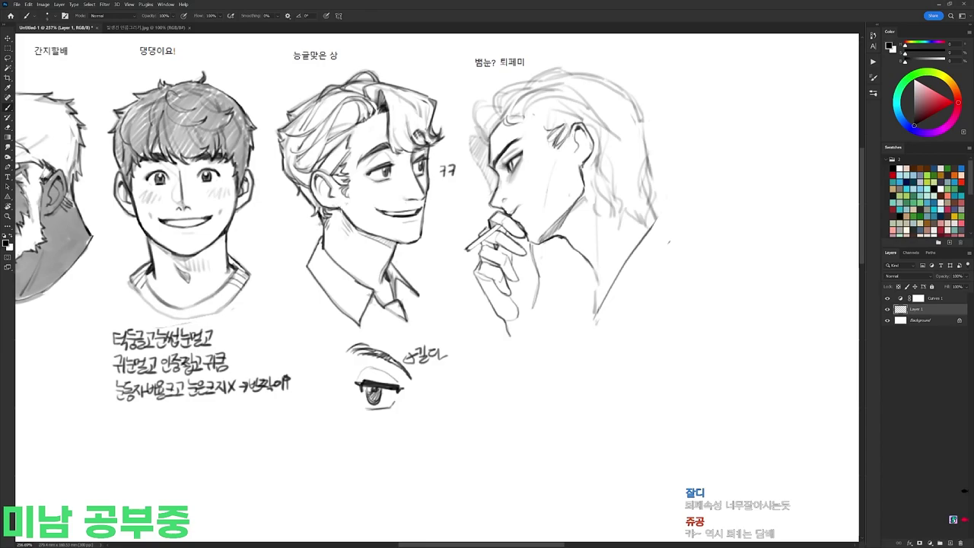
# Step: Draw a loose wavy strand falling beside the face and sweep the side hair back over the ear
pyautogui.press('r')
pyautogui.moveTo(579, 152)
pyautogui.mouseDown()
pyautogui.moveTo(609, 194)
pyautogui.moveTo(616, 167)
pyautogui.mouseUp()
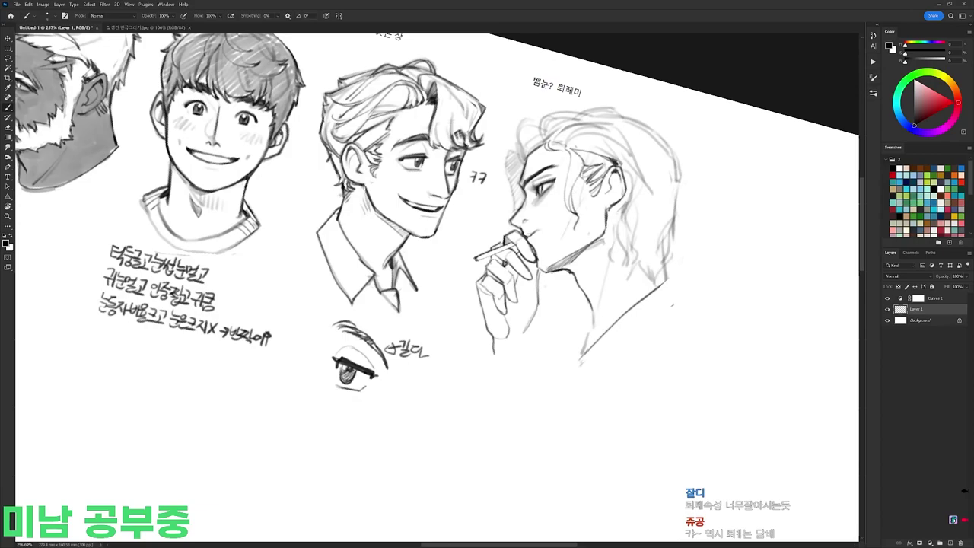
pyautogui.press('r')
pyautogui.moveTo(584, 201)
pyautogui.mouseDown()
pyautogui.moveTo(538, 151)
pyautogui.moveTo(636, 213)
pyautogui.mouseUp()
pyautogui.press('r')
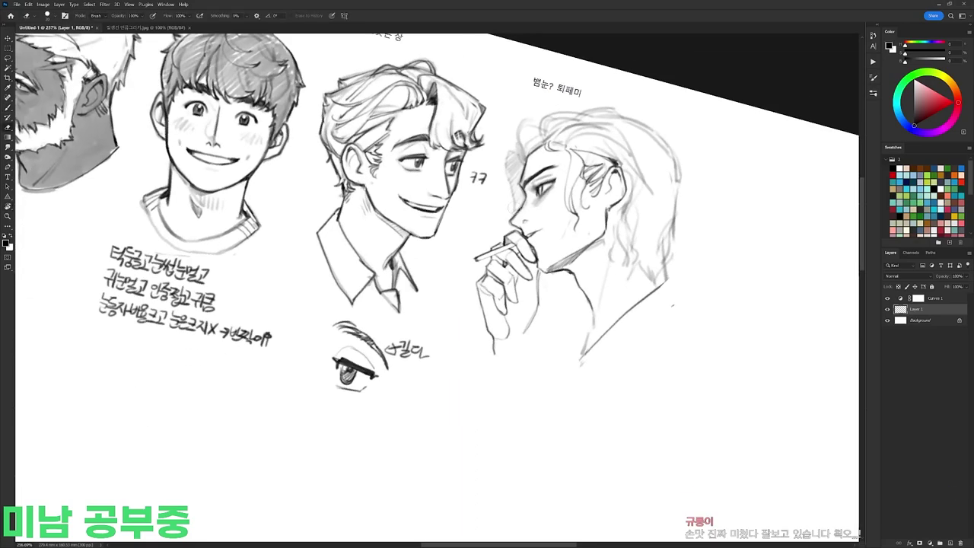
# Step: Draw the wavy locks running from behind the ear down to the nape, cleaning up the rough lines
pyautogui.press('e')
pyautogui.press('r')
pyautogui.moveTo(555, 146); pyautogui.dragTo(475, 108)
pyautogui.press('r')
pyautogui.moveTo(589, 93); pyautogui.dragTo(633, 138)
pyautogui.press('b')
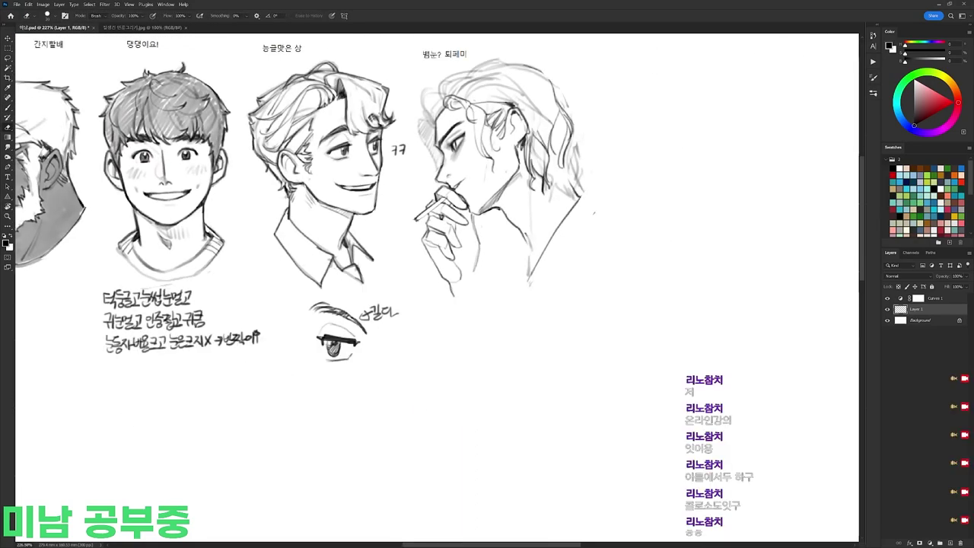
# Step: Define the outer contour and pointed tips of the back hair, erasing the rough ends over the collar
pyautogui.moveTo(571, 144); pyautogui.dragTo(576, 172)
pyautogui.moveTo(577, 146); pyautogui.dragTo(580, 189)
pyautogui.press('b')
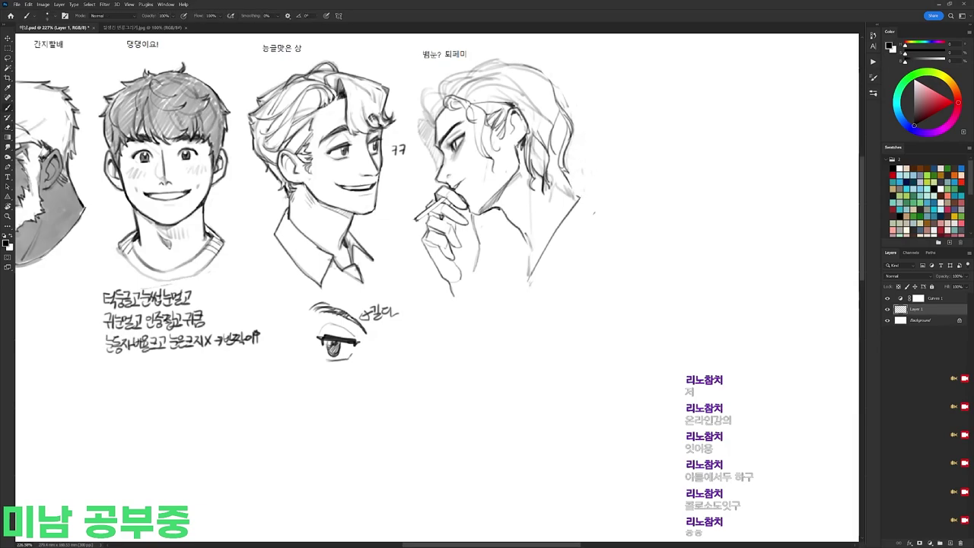
pyautogui.press('e')
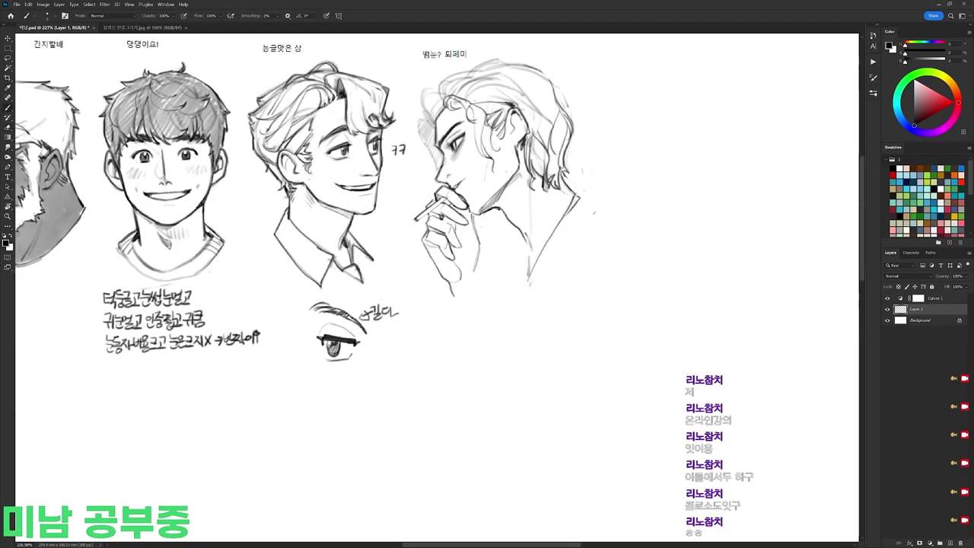
pyautogui.press('b')
pyautogui.moveTo(487, 259); pyautogui.dragTo(513, 282)
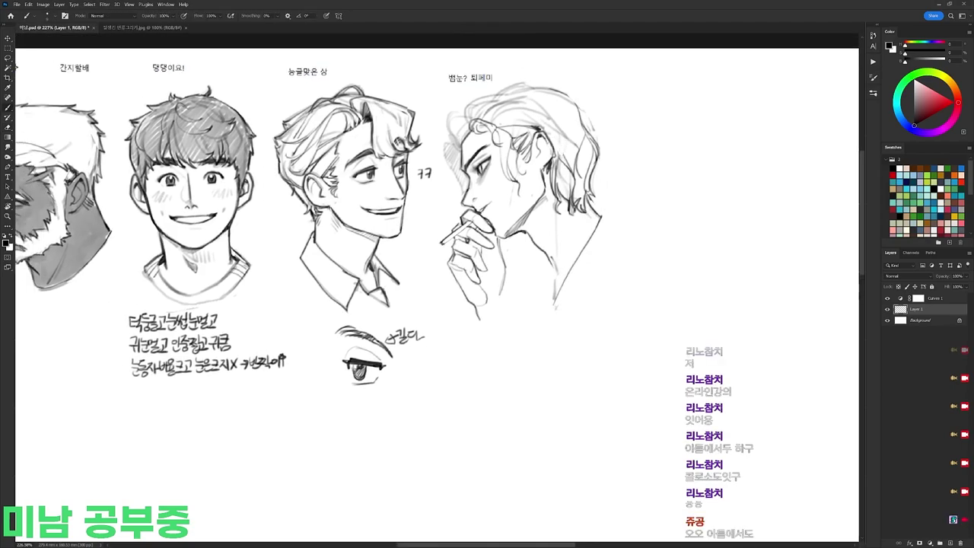
# Step: Redraw the hair swept back from the forehead with clean curved strands
pyautogui.press('r')
pyautogui.moveTo(487, 153); pyautogui.dragTo(425, 144)
pyautogui.moveTo(426, 144); pyautogui.dragTo(489, 194)
pyautogui.moveTo(456, 164)
pyautogui.mouseDown()
pyautogui.moveTo(471, 146)
pyautogui.moveTo(455, 153)
pyautogui.moveTo(489, 135)
pyautogui.mouseUp()
pyautogui.press('e')
pyautogui.press('b')
pyautogui.press('r')
pyautogui.moveTo(651, 129); pyautogui.dragTo(700, 245)
pyautogui.moveTo(551, 180); pyautogui.dragTo(579, 207)
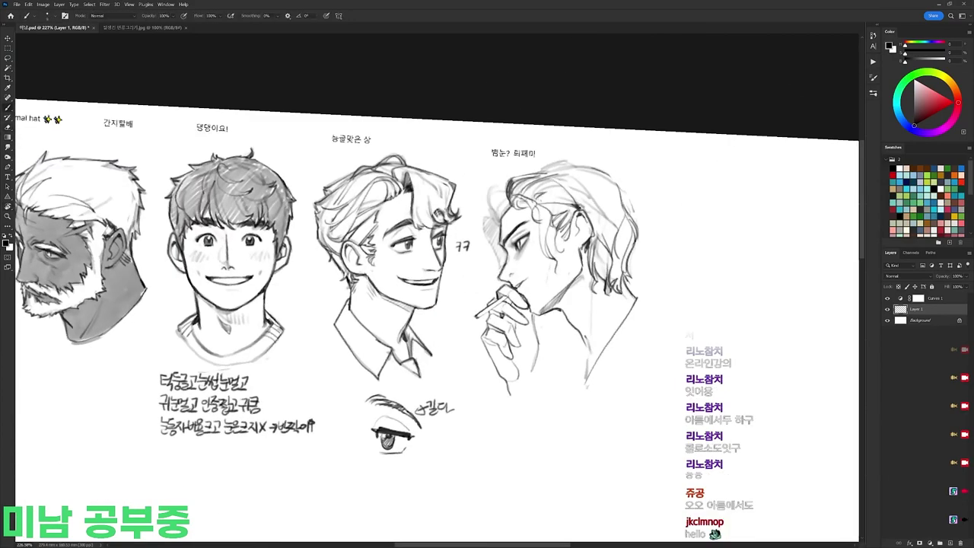
# Step: Draw the dark front curls hanging over the forehead and clean up the strands leading to the crown
pyautogui.moveTo(23, 107); pyautogui.dragTo(22, 130)
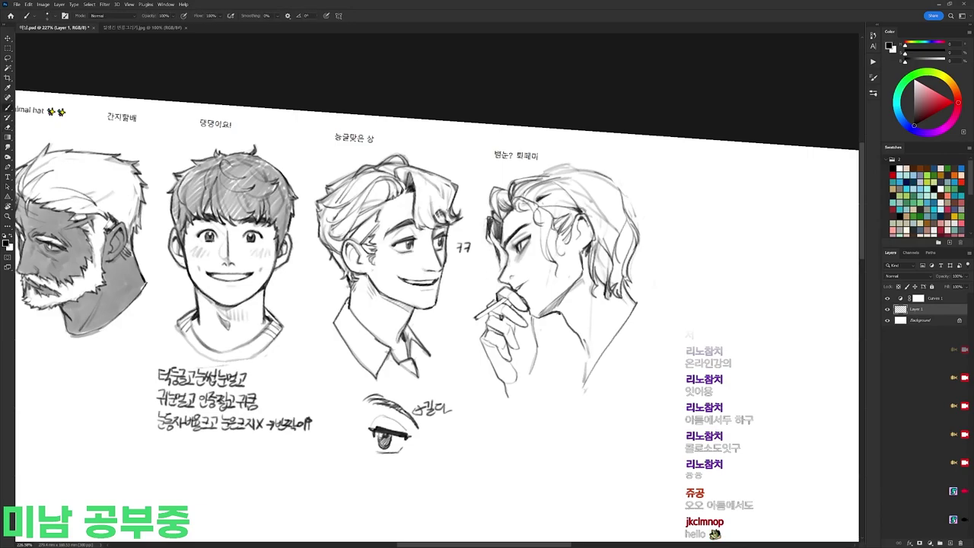
pyautogui.moveTo(539, 194)
pyautogui.mouseDown()
pyautogui.moveTo(488, 193)
pyautogui.moveTo(594, 194)
pyautogui.moveTo(597, 234)
pyautogui.mouseUp()
pyautogui.press('Escape')
pyautogui.press('r')
pyautogui.moveTo(597, 232)
pyautogui.mouseDown()
pyautogui.moveTo(549, 162)
pyautogui.moveTo(528, 150)
pyautogui.moveTo(594, 230)
pyautogui.moveTo(579, 191)
pyautogui.moveTo(593, 195)
pyautogui.mouseUp()
pyautogui.press('e')
pyautogui.press('b')
pyautogui.press('r')
pyautogui.press('b')
pyautogui.press('r')
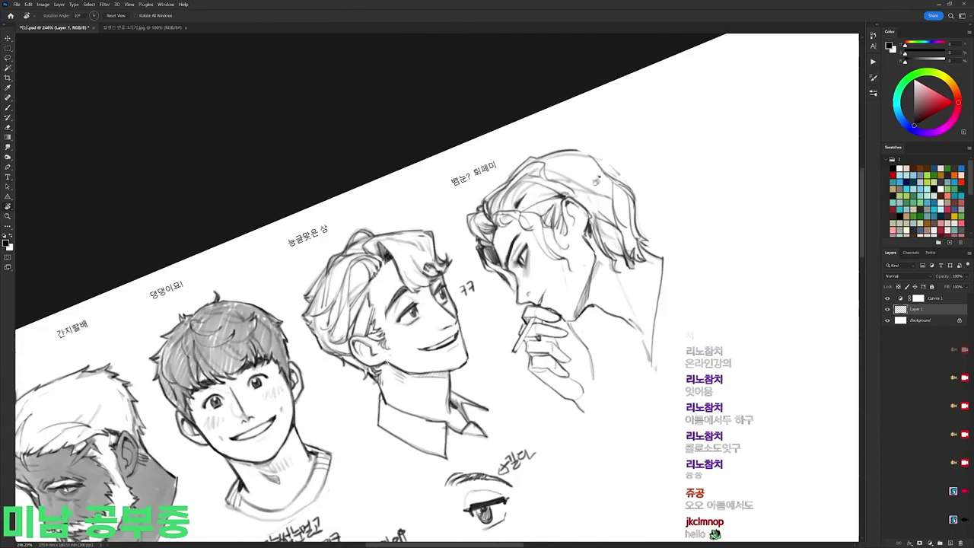
# Step: Define the crown and back-of-head contour with clean lines and add inner strands to the hair
pyautogui.moveTo(644, 160); pyautogui.dragTo(675, 245)
pyautogui.moveTo(647, 246); pyautogui.dragTo(611, 197)
pyautogui.press('b')
pyautogui.moveTo(574, 165)
pyautogui.mouseDown()
pyautogui.moveTo(588, 210)
pyautogui.moveTo(583, 236)
pyautogui.mouseUp()
pyautogui.press('e')
pyautogui.press('b')
pyautogui.moveTo(576, 163); pyautogui.dragTo(593, 175)
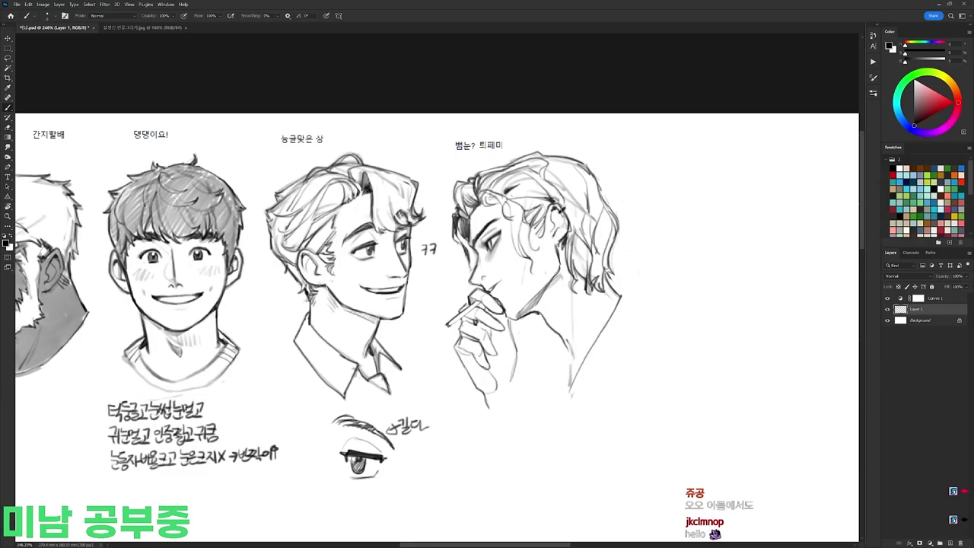
# Step: Add dark cuffs to the ear's rim and clean up the nape, neck and collar lines
pyautogui.scroll(-3, 437, 274)
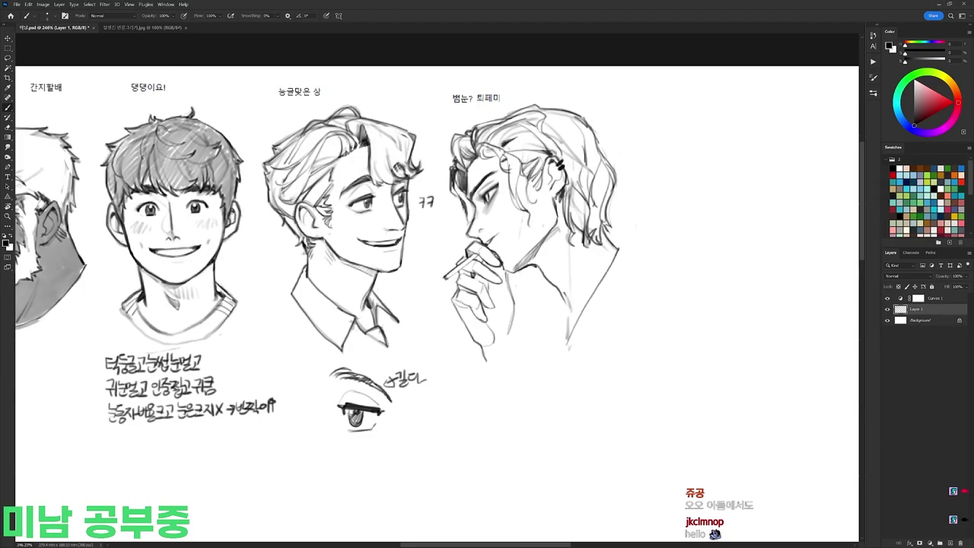
pyautogui.scroll(-5, 518, 151)
pyautogui.scroll(5, 550, 169)
pyautogui.press('e')
pyautogui.press('b')
pyautogui.press('e')
pyautogui.moveTo(568, 208)
pyautogui.mouseDown()
pyautogui.moveTo(578, 227)
pyautogui.moveTo(576, 218)
pyautogui.mouseUp()
pyautogui.press('b')
pyautogui.press('e')
pyautogui.press('b')
pyautogui.moveTo(529, 282); pyautogui.dragTo(533, 335)
pyautogui.press('e')
pyautogui.press('b')
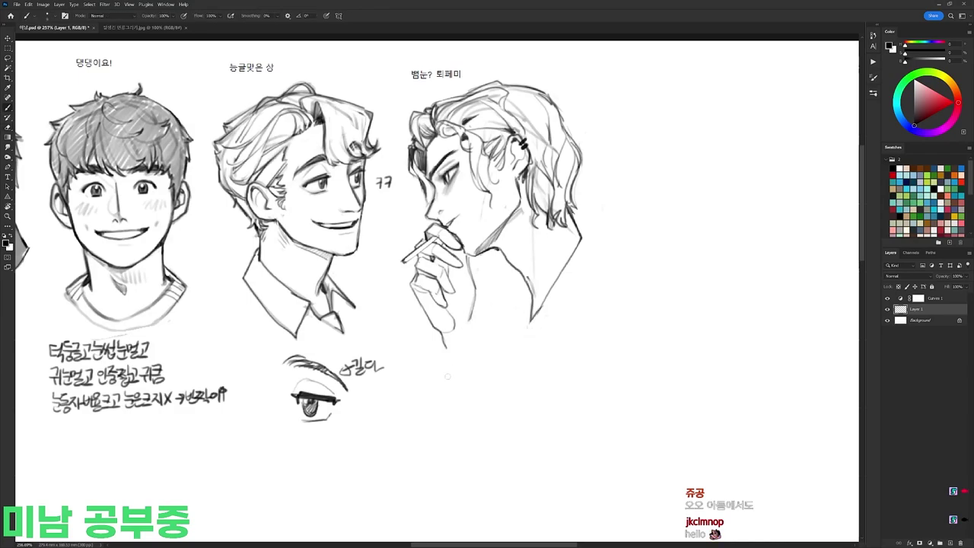
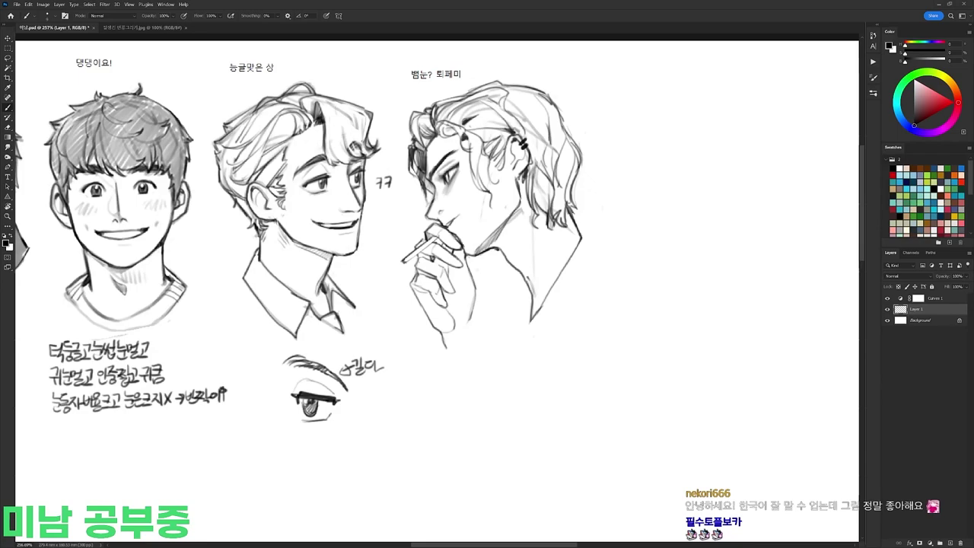
# Step: Add a dark accent between the swept-back strands above the temple
pyautogui.press('r')
pyautogui.moveTo(640, 94); pyautogui.dragTo(672, 134)
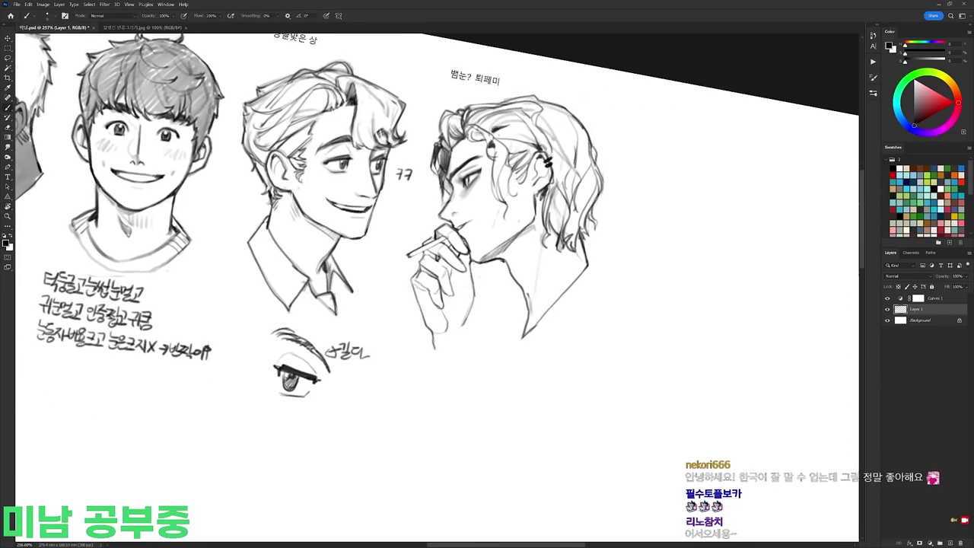
pyautogui.press('r')
pyautogui.press('Escape')
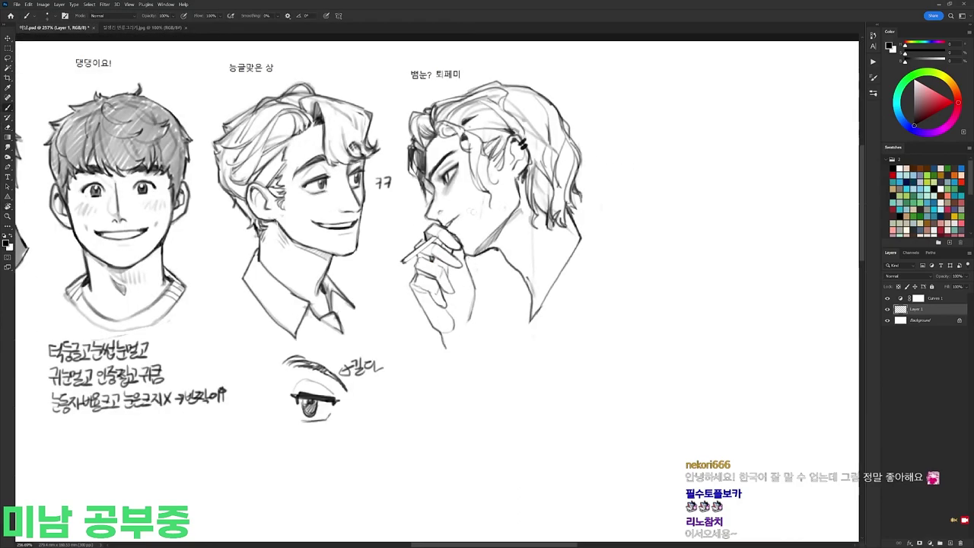
# Step: Choose a broad brush and fill the front curls and swept-back side hair with dark grey
pyautogui.rightClick(489, 124)
pyautogui.click(528, 196)
pyautogui.moveTo(421, 151); pyautogui.dragTo(424, 183)
pyautogui.moveTo(435, 128)
pyautogui.mouseDown()
pyautogui.moveTo(423, 148)
pyautogui.moveTo(417, 120)
pyautogui.moveTo(414, 141)
pyautogui.moveTo(440, 136)
pyautogui.mouseUp()
pyautogui.moveTo(475, 108)
pyautogui.mouseDown()
pyautogui.moveTo(444, 134)
pyautogui.moveTo(433, 115)
pyautogui.moveTo(492, 101)
pyautogui.moveTo(492, 152)
pyautogui.moveTo(469, 148)
pyautogui.mouseUp()
pyautogui.moveTo(498, 125); pyautogui.dragTo(484, 135)
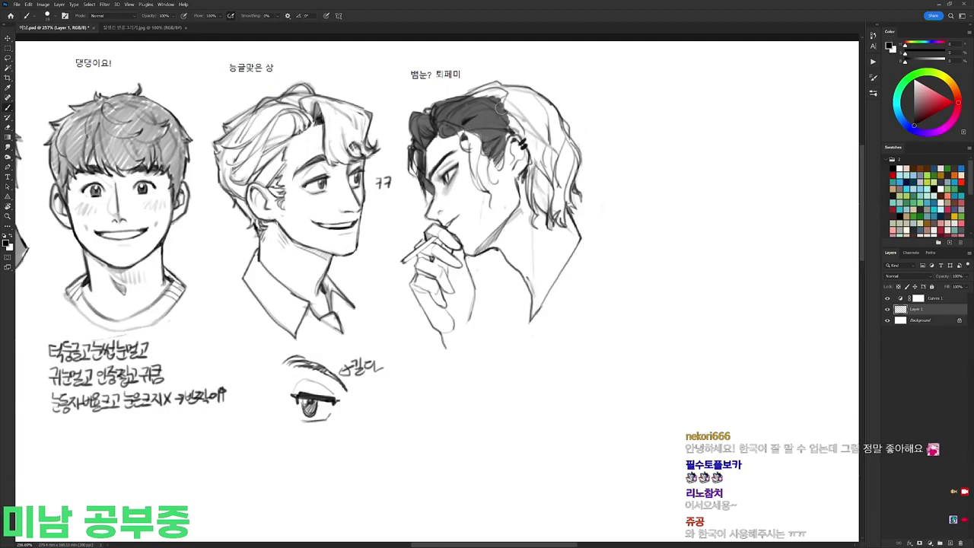
pyautogui.moveTo(501, 88)
pyautogui.mouseDown()
pyautogui.moveTo(472, 101)
pyautogui.moveTo(504, 98)
pyautogui.mouseUp()
pyautogui.moveTo(467, 134)
pyautogui.mouseDown()
pyautogui.moveTo(473, 161)
pyautogui.moveTo(472, 140)
pyautogui.mouseUp()
# Step: Fill the crown, back hair and lower locks with the same dark grey
pyautogui.moveTo(485, 155)
pyautogui.mouseDown()
pyautogui.moveTo(473, 137)
pyautogui.moveTo(548, 127)
pyautogui.moveTo(563, 161)
pyautogui.moveTo(550, 224)
pyautogui.mouseUp()
pyautogui.moveTo(568, 161); pyautogui.dragTo(537, 216)
pyautogui.moveTo(545, 177)
pyautogui.mouseDown()
pyautogui.moveTo(528, 211)
pyautogui.moveTo(539, 153)
pyautogui.moveTo(569, 201)
pyautogui.moveTo(557, 216)
pyautogui.mouseUp()
pyautogui.moveTo(528, 100)
pyautogui.mouseDown()
pyautogui.moveTo(499, 129)
pyautogui.moveTo(504, 120)
pyautogui.mouseUp()
pyautogui.moveTo(551, 88)
pyautogui.mouseDown()
pyautogui.moveTo(510, 108)
pyautogui.moveTo(533, 128)
pyautogui.mouseUp()
pyautogui.moveTo(557, 109)
pyautogui.mouseDown()
pyautogui.moveTo(547, 131)
pyautogui.moveTo(528, 131)
pyautogui.mouseUp()
pyautogui.moveTo(546, 93)
pyautogui.mouseDown()
pyautogui.moveTo(522, 130)
pyautogui.moveTo(506, 102)
pyautogui.mouseUp()
pyautogui.moveTo(562, 107); pyautogui.dragTo(551, 139)
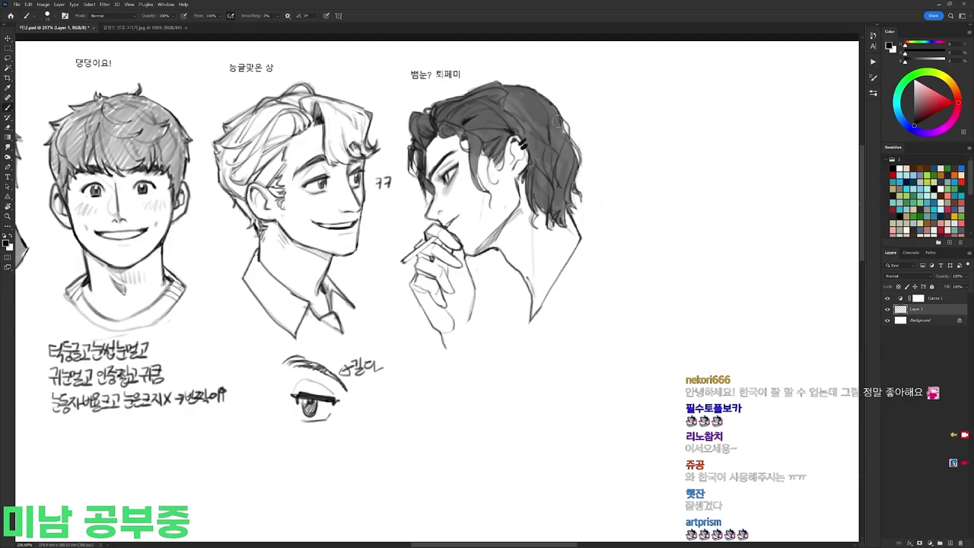
# Step: Clean up the hair fill's edges and redraw the hairline strands over the forehead with the line brush
pyautogui.press('e')
pyautogui.press('b')
pyautogui.rightClick(487, 140)
pyautogui.doubleClick(556, 210)
pyautogui.moveTo(459, 132); pyautogui.dragTo(446, 138)
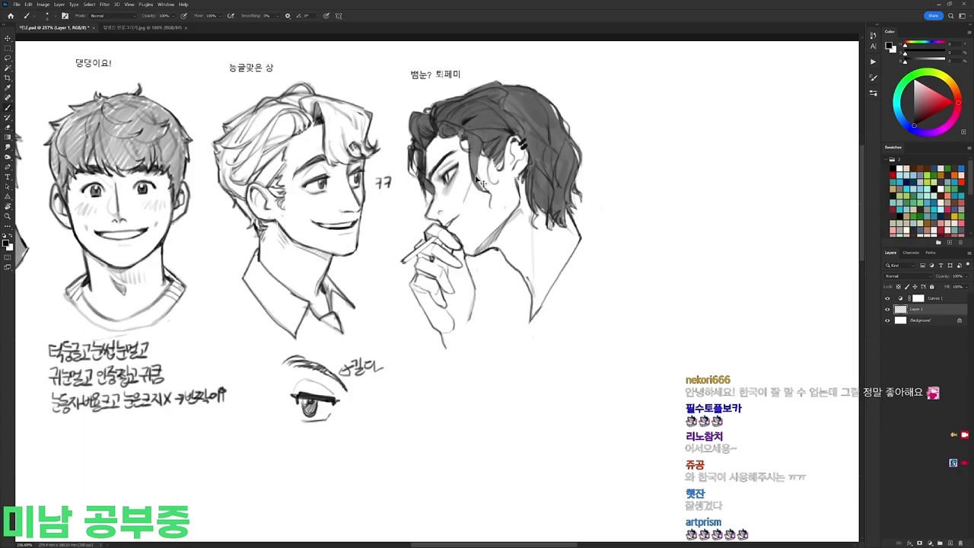
# Step: Refine the shading and lines around the eye and cheekbone, alternating between brush presets
pyautogui.rightClick(460, 153)
pyautogui.doubleClick(499, 223)
pyautogui.press('r')
pyautogui.moveTo(457, 153); pyautogui.dragTo(580, 238)
pyautogui.rightClick(578, 232)
pyautogui.doubleClick(614, 303)
pyautogui.press('r')
pyautogui.moveTo(601, 281); pyautogui.dragTo(567, 365)
pyautogui.press('r')
pyautogui.moveTo(614, 269)
pyautogui.mouseDown()
pyautogui.moveTo(435, 144)
pyautogui.moveTo(373, 167)
pyautogui.moveTo(465, 156)
pyautogui.mouseUp()
pyautogui.rightClick(441, 163)
pyautogui.doubleClick(479, 232)
pyautogui.hotkey('ctrl', 'space')
pyautogui.press('b')
pyautogui.rightClick(439, 166)
pyautogui.press('Escape')
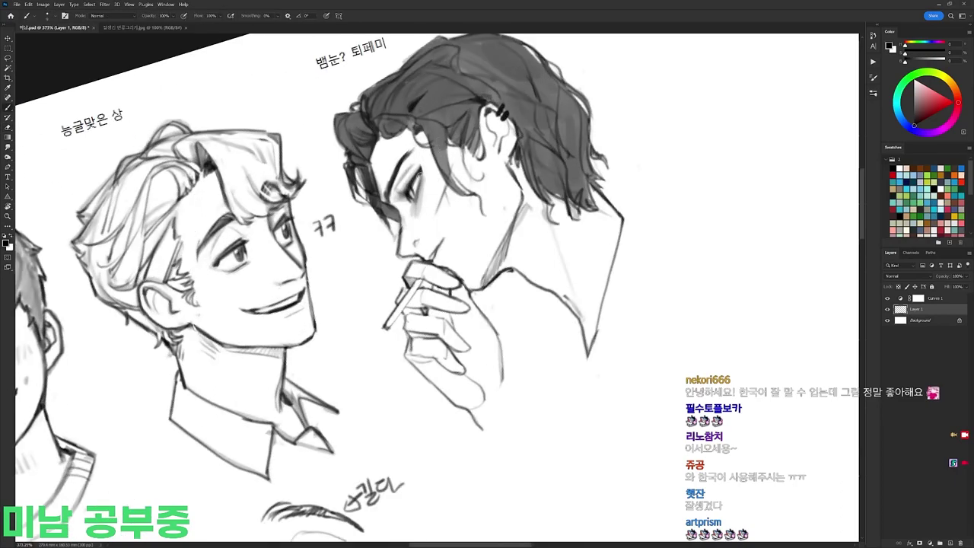
# Step: Sharpen the narrow eye and its eyelid lines, erasing and redrawing small details
pyautogui.press('r')
pyautogui.moveTo(438, 166); pyautogui.dragTo(489, 177)
pyautogui.press('e')
pyautogui.press('b')
pyautogui.press('e')
pyautogui.press('b')
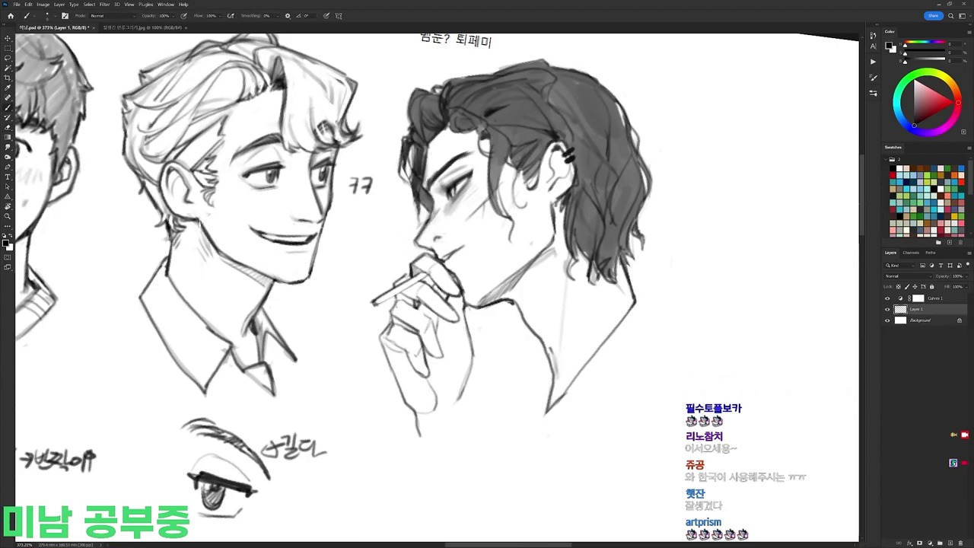
pyautogui.moveTo(469, 141); pyautogui.dragTo(504, 142)
pyautogui.press('Escape')
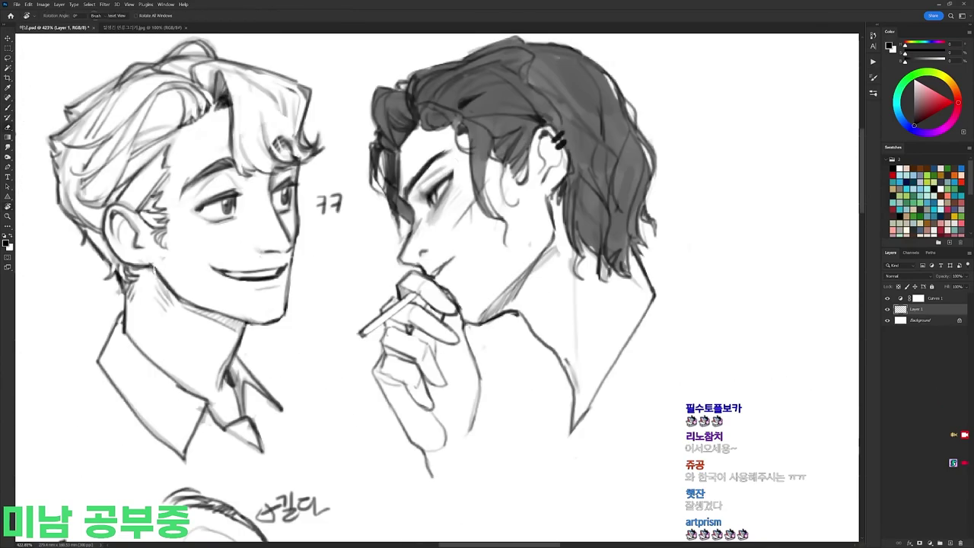
# Step: Erase stray marks between the brow and the front hair and pick another brush preset for the face
pyautogui.press('b')
pyautogui.press('e')
pyautogui.moveTo(421, 174)
pyautogui.mouseDown()
pyautogui.moveTo(448, 151)
pyautogui.moveTo(409, 195)
pyautogui.moveTo(404, 214)
pyautogui.moveTo(411, 210)
pyautogui.moveTo(387, 197)
pyautogui.mouseUp()
pyautogui.press('b')
pyautogui.press('e')
pyautogui.rightClick(470, 174)
pyautogui.click(541, 243)
# Step: Draw a shading line across the cheekbone and clean up the contour around the nose
pyautogui.press('b')
pyautogui.moveTo(443, 217); pyautogui.dragTo(466, 217)
pyautogui.press('e')
pyautogui.moveTo(404, 230); pyautogui.dragTo(411, 235)
pyautogui.press('b')
pyautogui.press('e')
pyautogui.press('r')
pyautogui.moveTo(502, 251); pyautogui.dragTo(475, 223)
pyautogui.press('b')
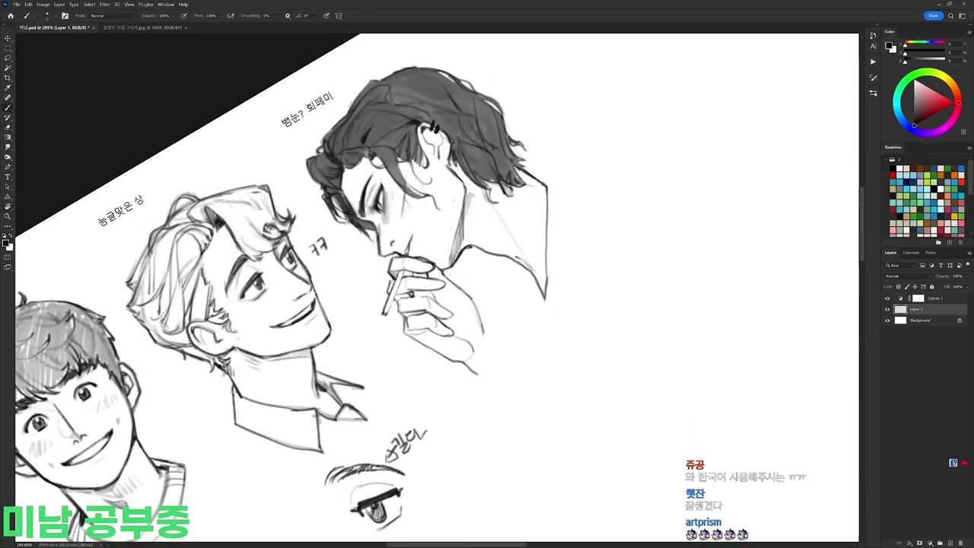
pyautogui.press('r')
pyautogui.moveTo(569, 226); pyautogui.dragTo(549, 377)
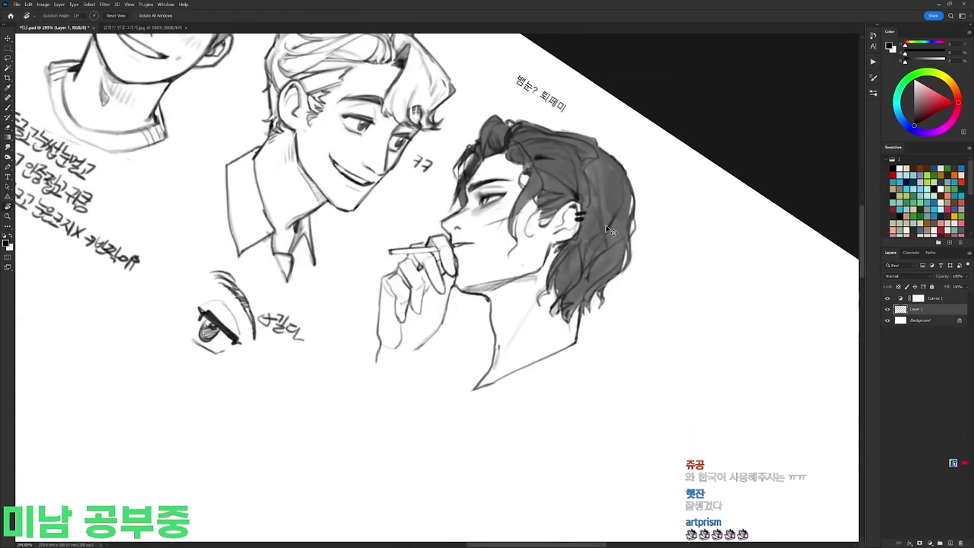
# Step: Erase and redraw the lines where the raised fingers meet the dark-haired man's mouth and chin
pyautogui.moveTo(602, 217); pyautogui.dragTo(558, 159)
pyautogui.press('e')
pyautogui.rightClick(491, 189)
pyautogui.doubleClick(542, 257)
pyautogui.press('b')
pyautogui.moveTo(446, 264); pyautogui.dragTo(453, 279)
pyautogui.press('e')
# Step: Refine the finger contours next to the lips and add a thin scar crossing the man's eyebrow and eye
pyautogui.press('r')
pyautogui.moveTo(563, 305)
pyautogui.mouseDown()
pyautogui.moveTo(558, 245)
pyautogui.moveTo(532, 203)
pyautogui.mouseUp()
pyautogui.press('e')
pyautogui.press('b')
pyautogui.moveTo(444, 265); pyautogui.dragTo(465, 239)
pyautogui.press('e')
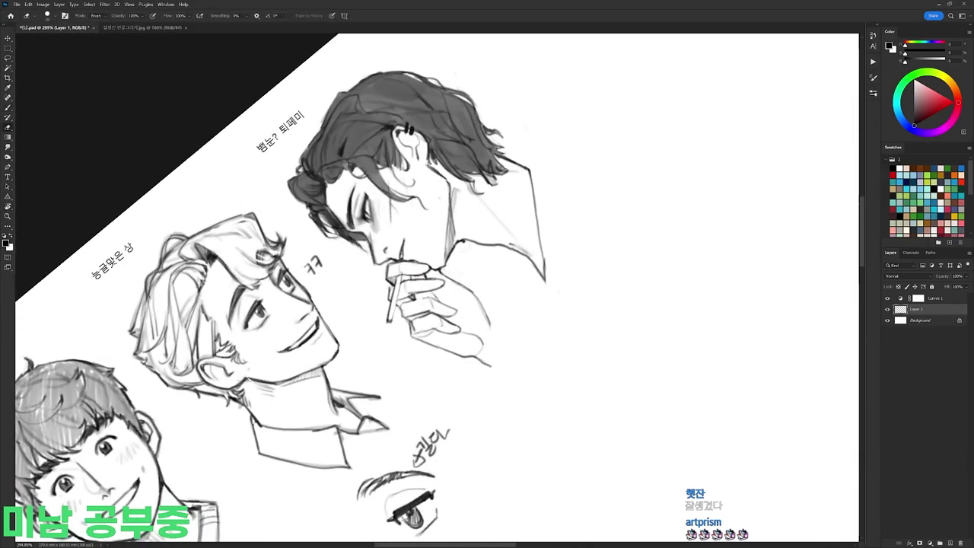
pyautogui.press('r')
pyautogui.moveTo(545, 221); pyautogui.dragTo(542, 336)
pyautogui.press('b')
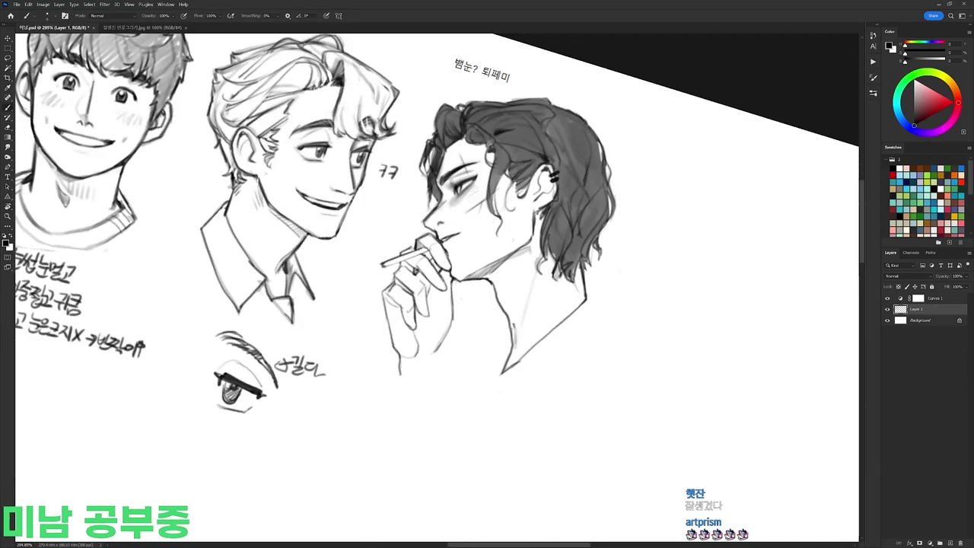
pyautogui.press('Escape')
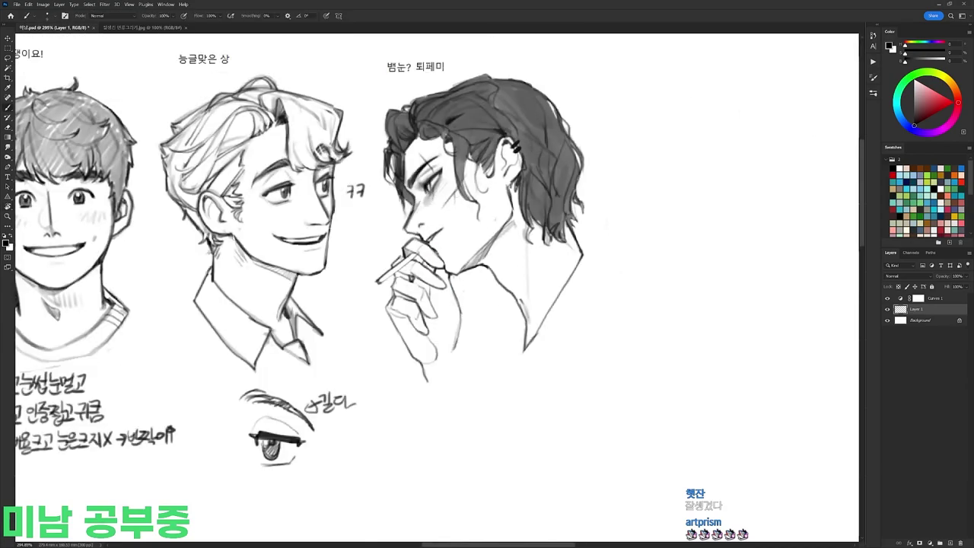
# Step: Draw a long thin line from the front hair lock down across the cheek to the jaw
pyautogui.moveTo(456, 191); pyautogui.dragTo(472, 243)
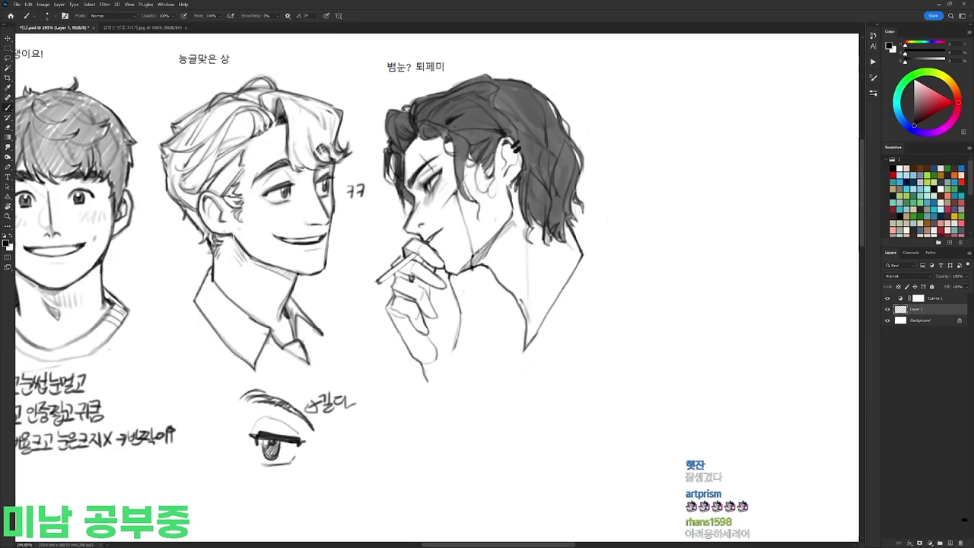
pyautogui.moveTo(519, 143); pyautogui.dragTo(466, 145)
pyautogui.moveTo(527, 122); pyautogui.dragTo(572, 122)
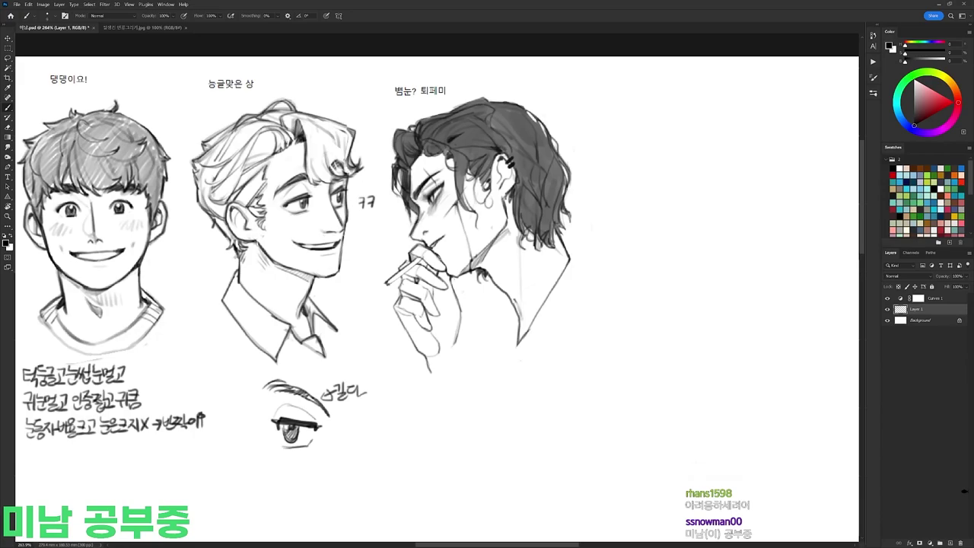
pyautogui.press('r')
pyautogui.moveTo(532, 181); pyautogui.dragTo(563, 219)
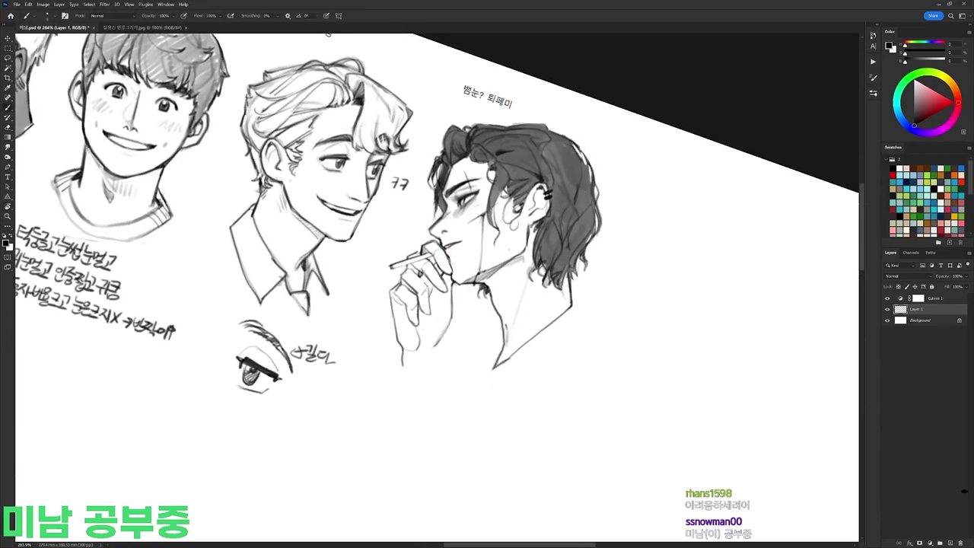
# Step: Erase small light highlights into the dark hair above the ear with another eraser preset
pyautogui.press('e')
pyautogui.rightClick(554, 142)
pyautogui.doubleClick(622, 213)
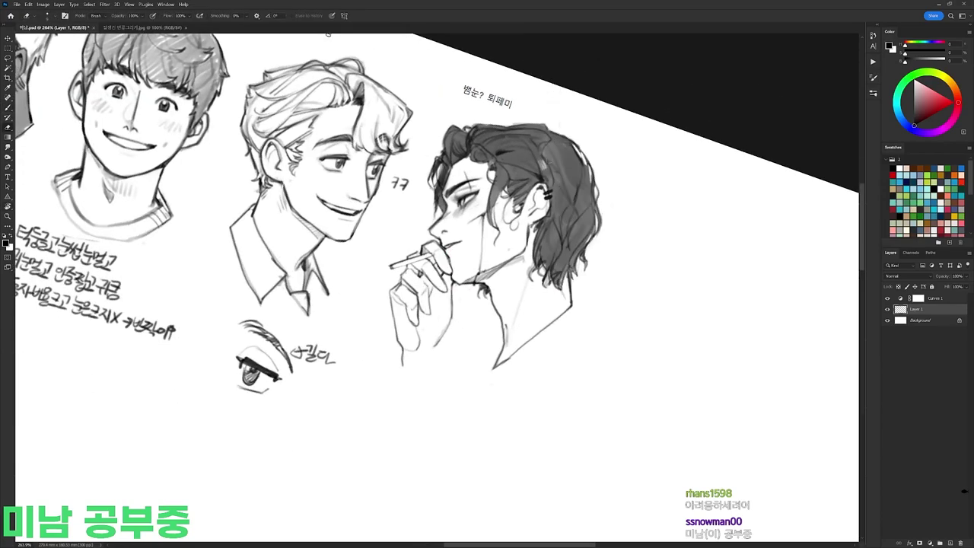
pyautogui.moveTo(523, 155); pyautogui.dragTo(518, 176)
pyautogui.press('r')
pyautogui.moveTo(521, 174); pyautogui.dragTo(467, 150)
pyautogui.press('b')
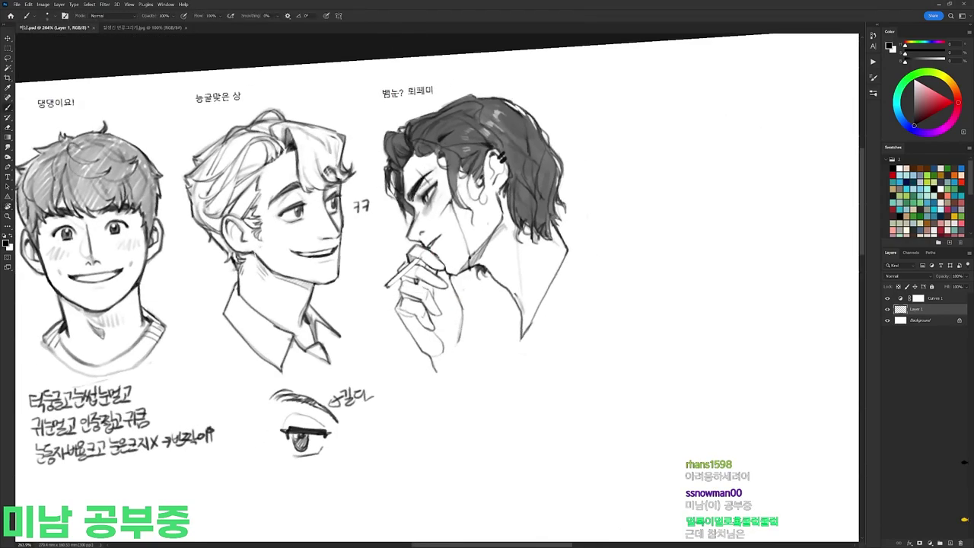
# Step: Refine the loose strands between cheek and ear, alternating between brush and eraser presets
pyautogui.scroll(-5, 457, 160)
pyautogui.press('r')
pyautogui.press('Escape')
pyautogui.scroll(5, 455, 164)
pyautogui.press('b')
pyautogui.moveTo(474, 141)
pyautogui.mouseDown()
pyautogui.moveTo(519, 165)
pyautogui.moveTo(489, 188)
pyautogui.mouseUp()
pyautogui.press('r')
pyautogui.press('e')
pyautogui.rightClick(520, 166)
pyautogui.click(556, 235)
pyautogui.click(570, 235)
pyautogui.press('b')
pyautogui.rightClick(520, 169)
pyautogui.press('Return')
# Step: Clean up the lines across the cheek and eye with a different eraser preset and pick another brush preset
pyautogui.press('e')
pyautogui.rightClick(520, 145)
pyautogui.click(580, 230)
pyautogui.moveTo(475, 184)
pyautogui.mouseDown()
pyautogui.moveTo(508, 170)
pyautogui.moveTo(445, 144)
pyautogui.mouseUp()
pyautogui.press('b')
pyautogui.rightClick(534, 120)
pyautogui.click(603, 230)
pyautogui.press('Return')
pyautogui.press('r')
pyautogui.press('r')
pyautogui.press('Escape')
pyautogui.moveTo(508, 163); pyautogui.dragTo(552, 161)
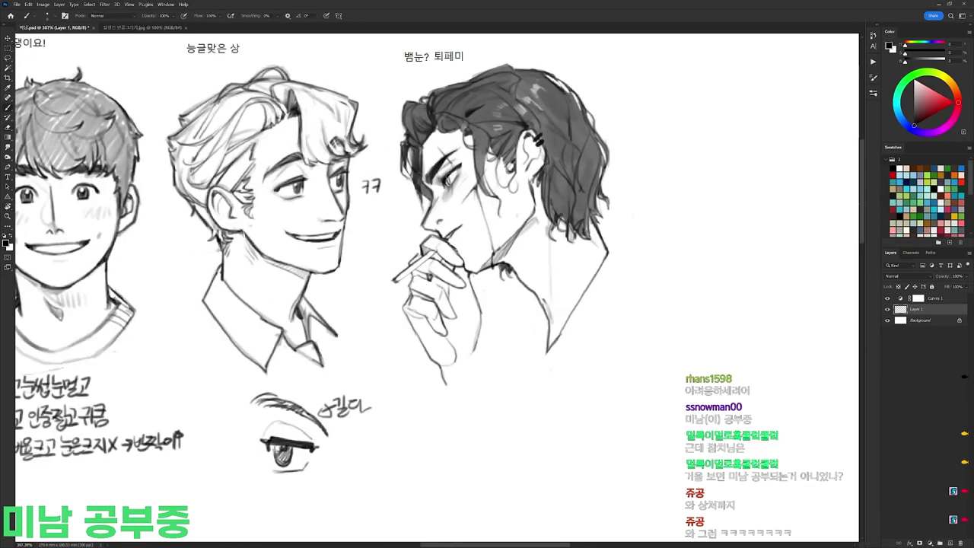
# Step: Touch up the scar and eye lines on the man's profile and check the portrait at reduced size
pyautogui.press('r')
pyautogui.moveTo(488, 152)
pyautogui.mouseDown()
pyautogui.moveTo(440, 144)
pyautogui.moveTo(510, 163)
pyautogui.mouseUp()
pyautogui.press('e')
pyautogui.press('r')
pyautogui.press('b')
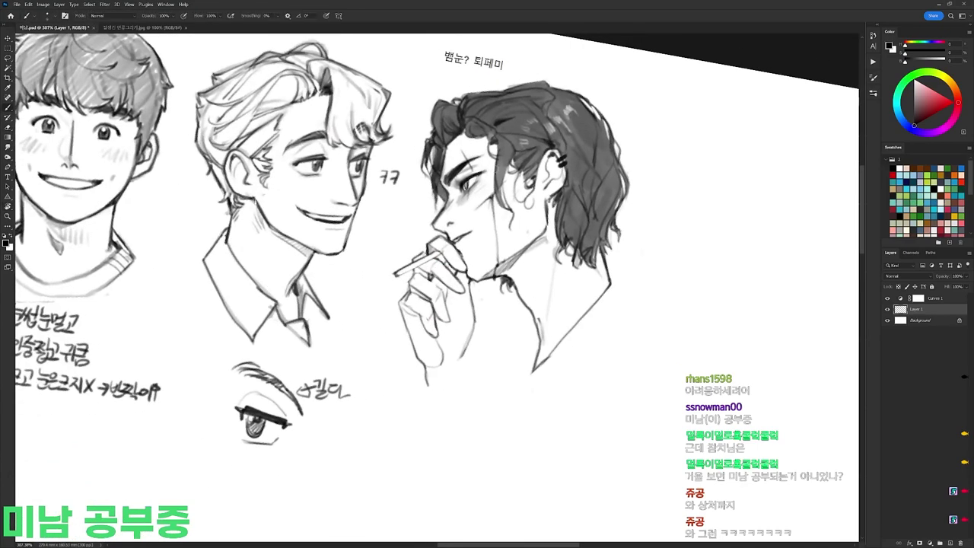
pyautogui.scroll(-7, 502, 169)
pyautogui.press('r')
pyautogui.press('Escape')
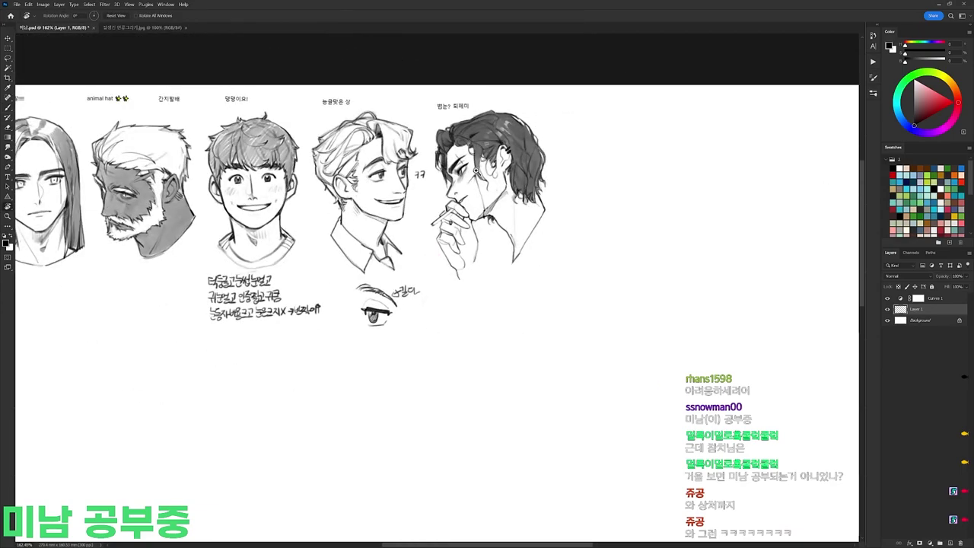
# Step: Erase and redraw small details on the cheek and around the eye
pyautogui.scroll(6, 502, 169)
pyautogui.press('e')
pyautogui.press('b')
pyautogui.press('e')
pyautogui.press('b')
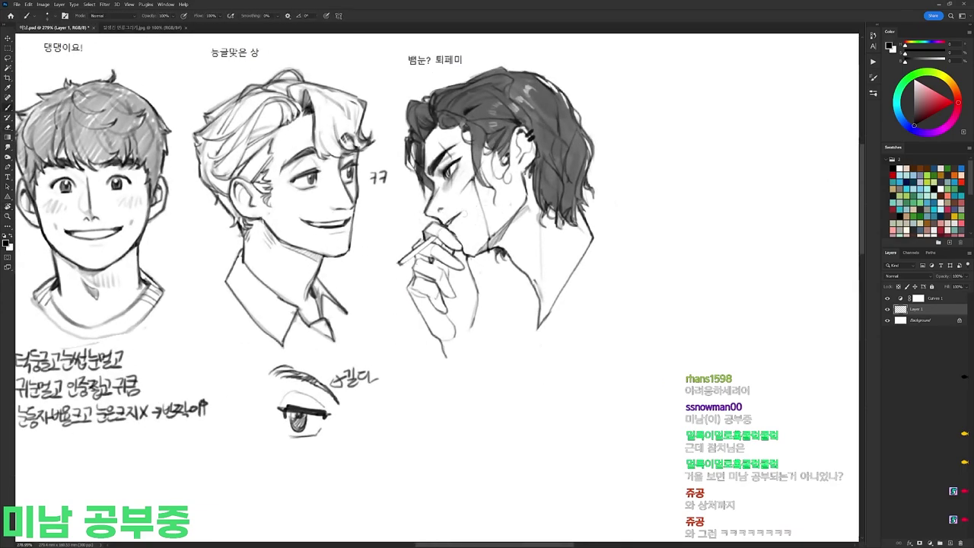
pyautogui.press('e')
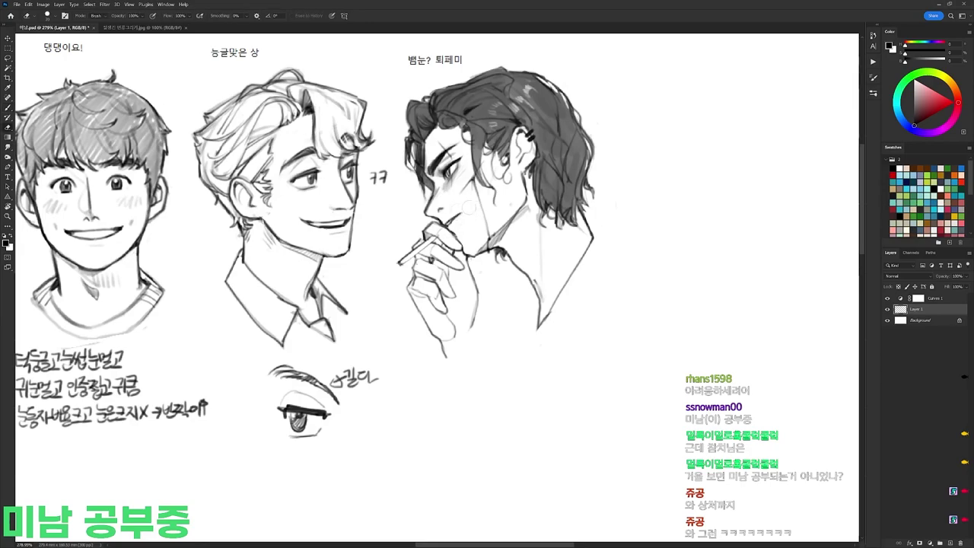
pyautogui.press('b')
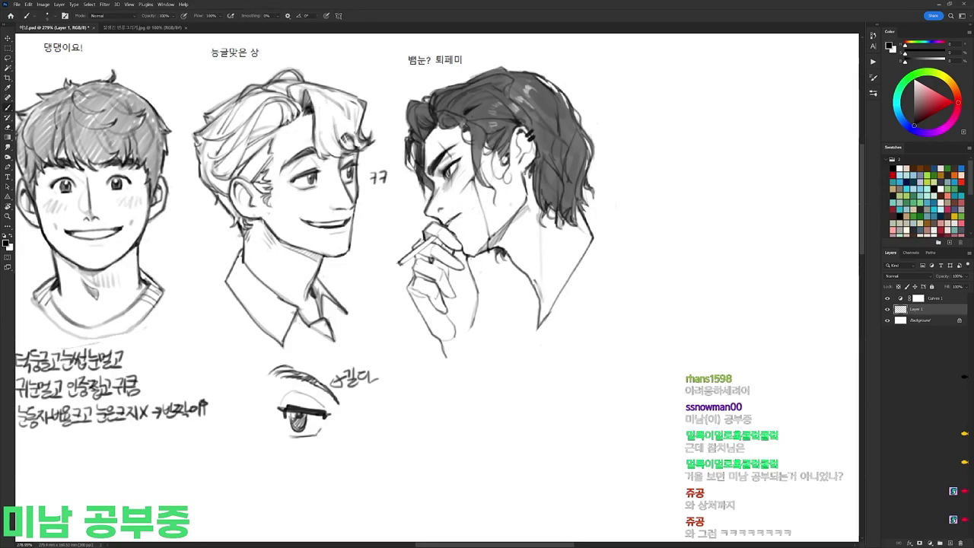
pyautogui.scroll(-6, 498, 202)
pyautogui.scroll(5, 492, 203)
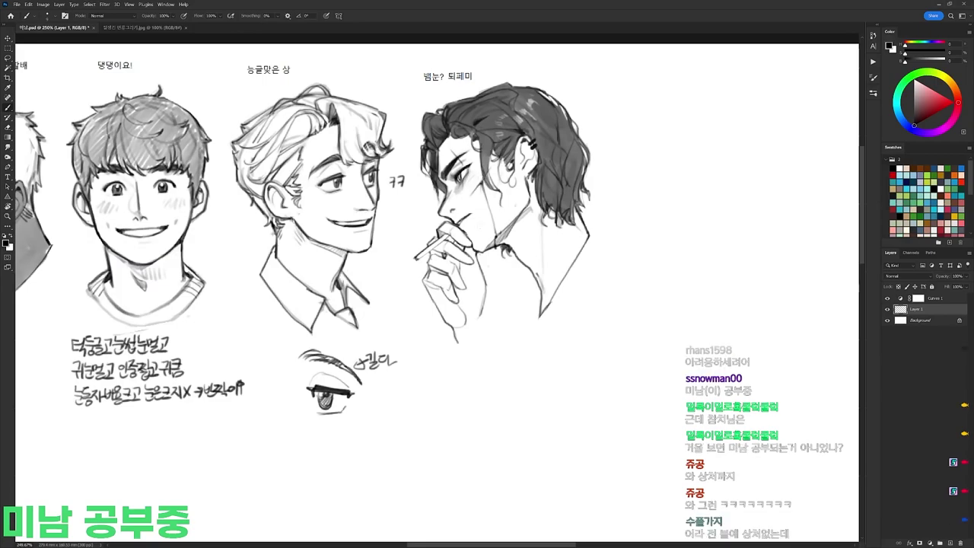
# Step: Lasso the area where the mouth meets the fingers and adjust it with Free Transform
pyautogui.press('l')
pyautogui.moveTo(458, 230)
pyautogui.mouseDown()
pyautogui.moveTo(478, 244)
pyautogui.moveTo(456, 234)
pyautogui.moveTo(497, 222)
pyautogui.moveTo(472, 242)
pyautogui.mouseUp()
pyautogui.hotkey('ctrl', 'r')
pyautogui.hotkey('ctrl', 't')
pyautogui.press('Return')
pyautogui.press('b')
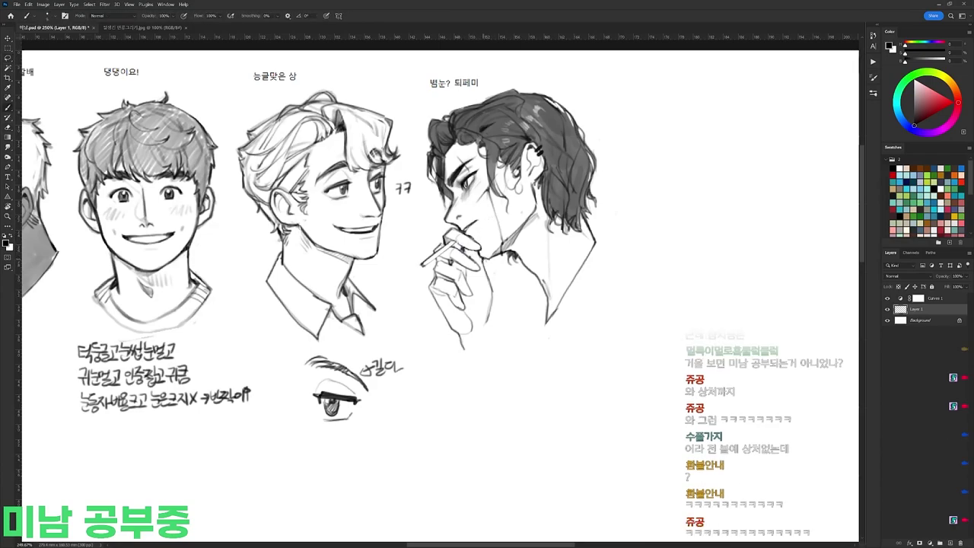
# Step: Switch to a softer brush preset, shade around the eye and darken the front neck contour
pyautogui.rightClick(477, 153)
pyautogui.click(515, 221)
pyautogui.moveTo(466, 167); pyautogui.dragTo(458, 181)
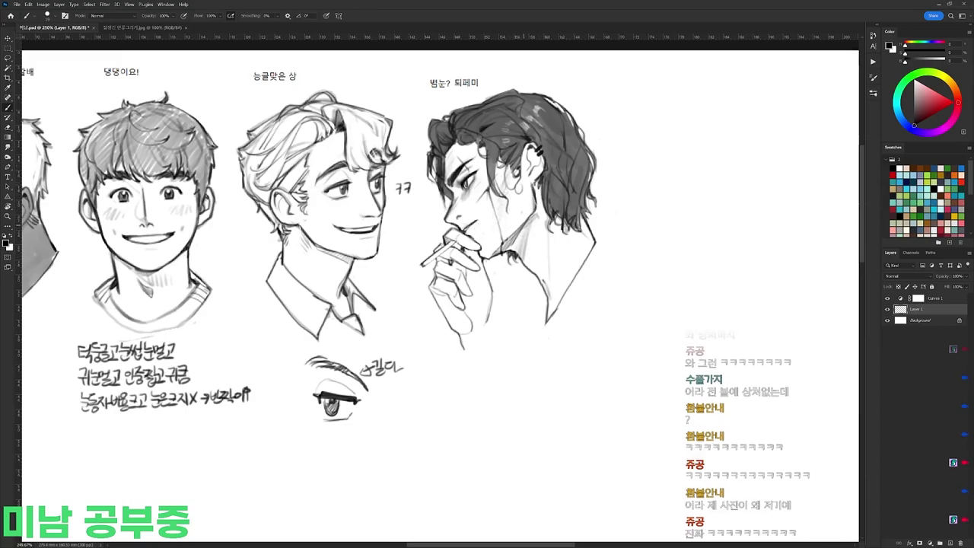
pyautogui.moveTo(526, 265); pyautogui.dragTo(543, 283)
# Step: Erase the outer collar line and redraw it as a cleaner curve from the nape to the chest
pyautogui.press('e')
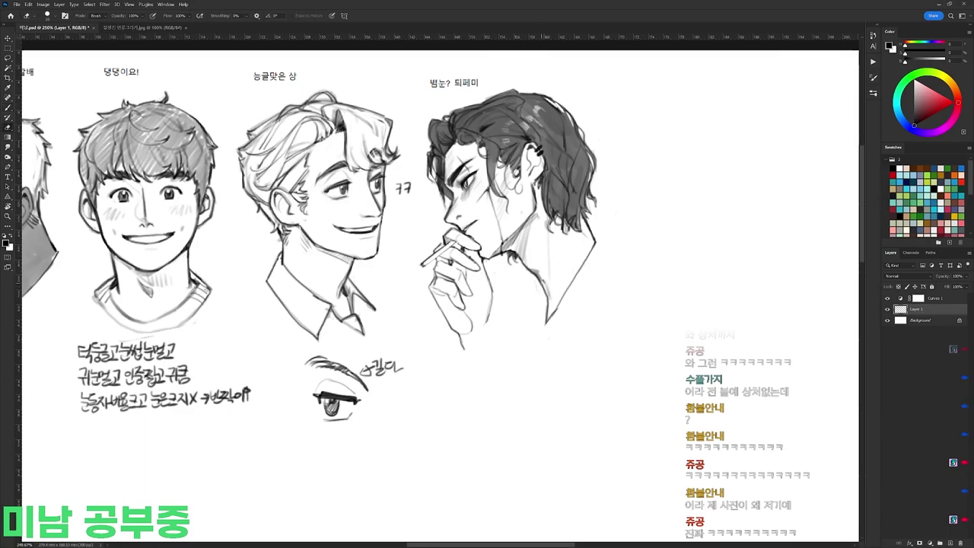
pyautogui.moveTo(594, 245); pyautogui.dragTo(549, 306)
pyautogui.press('b')
pyautogui.rightClick(585, 232)
pyautogui.click(655, 301)
pyautogui.moveTo(594, 238); pyautogui.dragTo(547, 316)
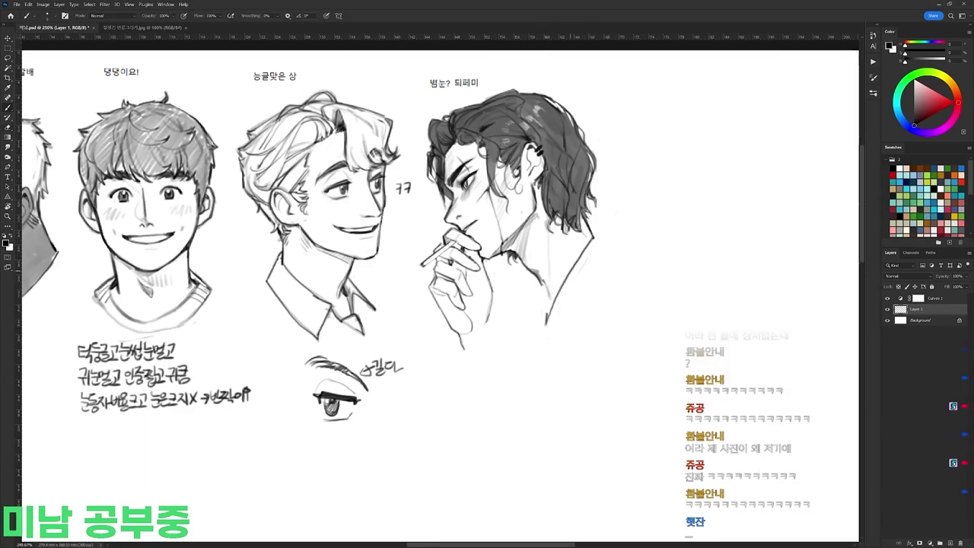
pyautogui.press('e')
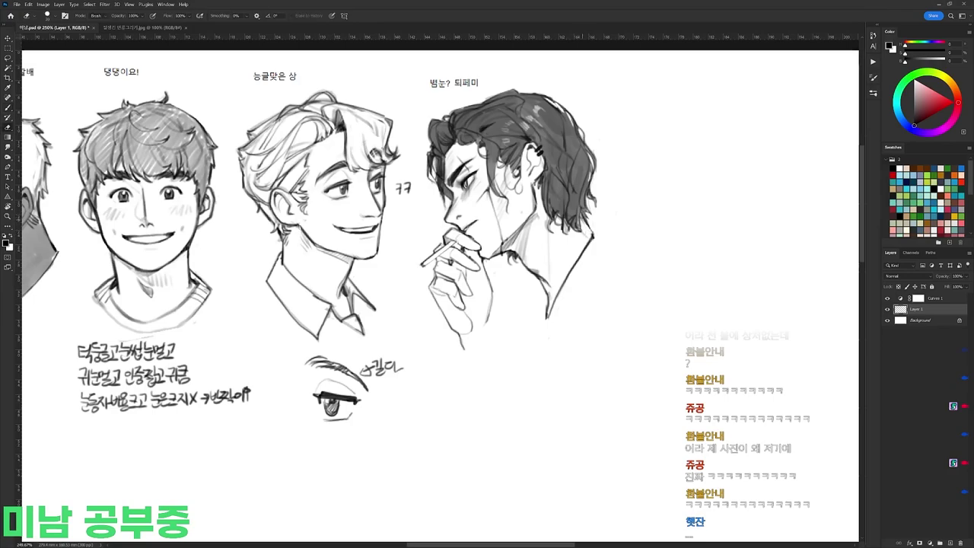
# Step: Shade the face and the neck below the jaw with a soft brush preset, erasing the excess
pyautogui.scroll(-5, 586, 164)
pyautogui.press('b')
pyautogui.scroll(5, 618, 166)
pyautogui.rightClick(481, 160)
pyautogui.doubleClick(519, 231)
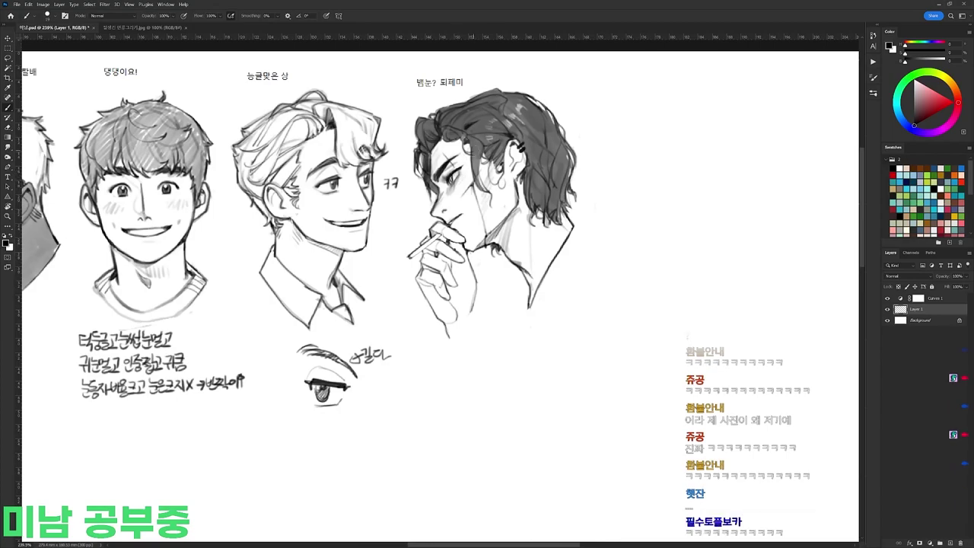
pyautogui.press('e')
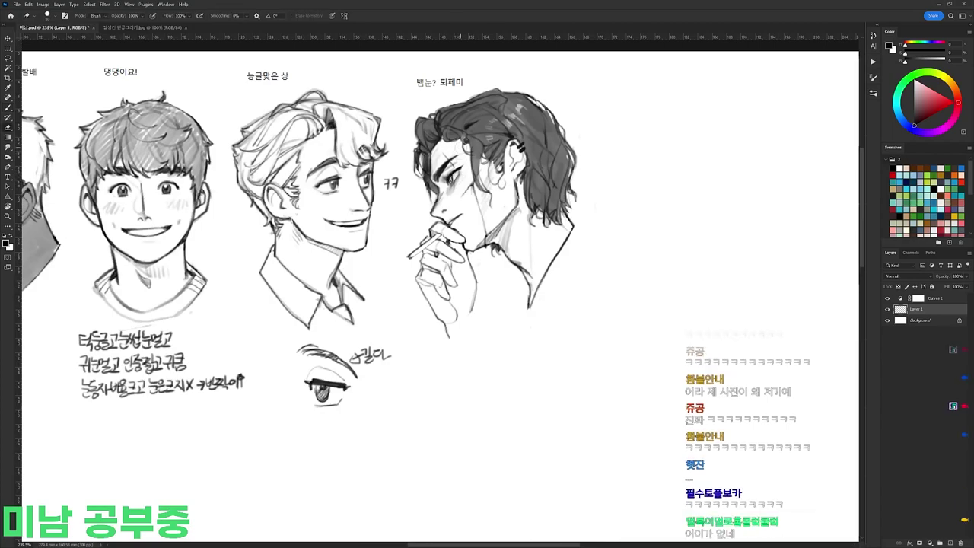
pyautogui.press('b')
# Step: Pick a finer brush preset for the profile and check the whole portrait beside the other heads
pyautogui.scroll(2, 501, 158)
pyautogui.rightClick(499, 146)
pyautogui.doubleClick(572, 215)
pyautogui.scroll(-3, 489, 145)
pyautogui.scroll(2, 365, 158)
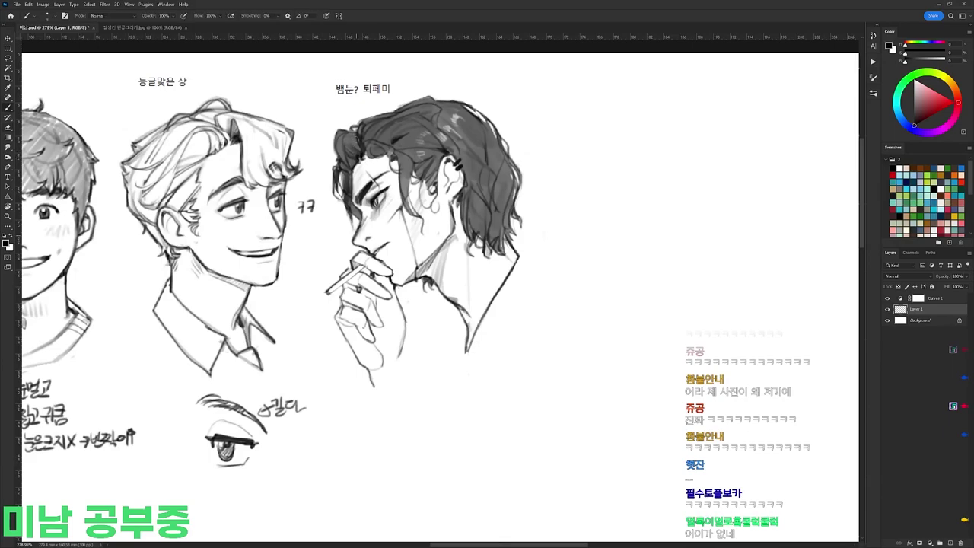
pyautogui.scroll(-2, 354, 139)
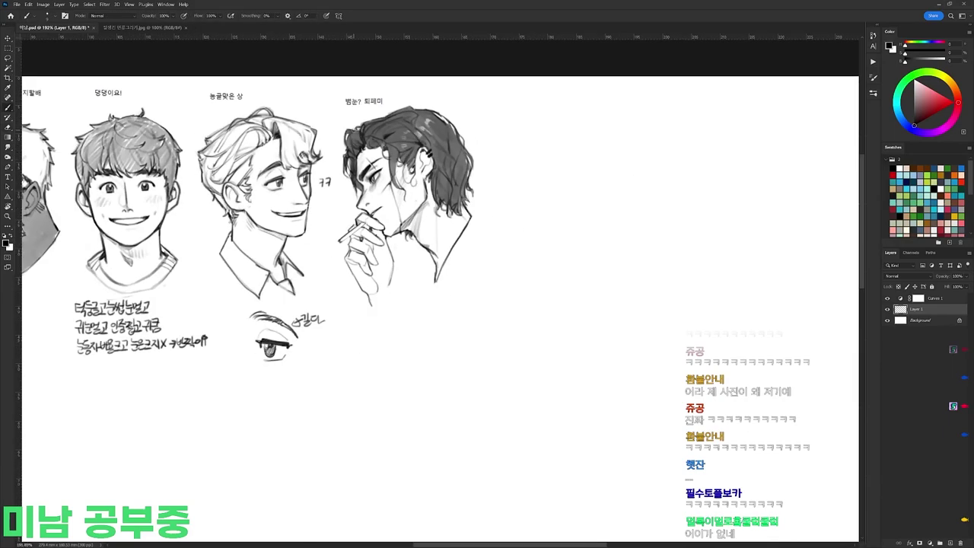
pyautogui.scroll(-2, 353, 145)
pyautogui.scroll(3, 354, 144)
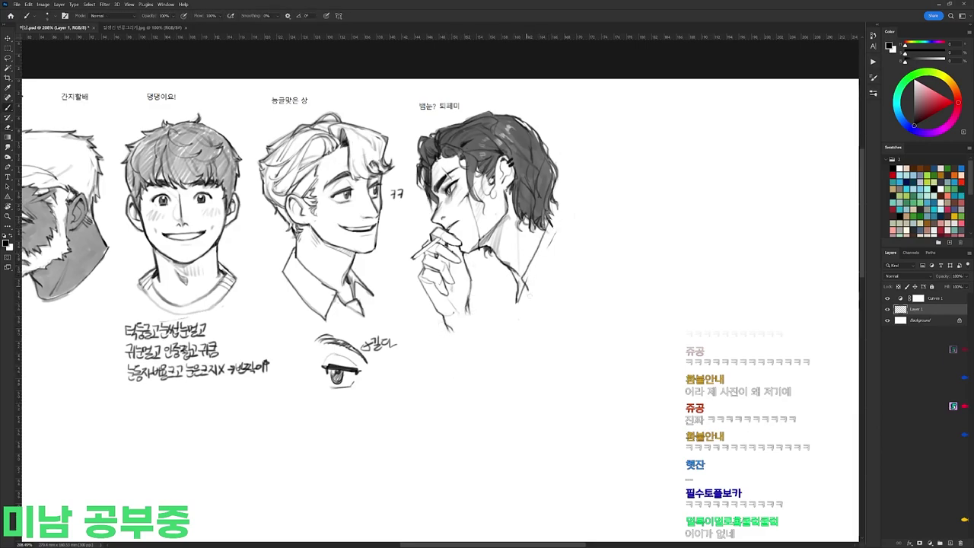
# Step: Replace the outer neck line with an open shirt collar and fill the garment with dark grey
pyautogui.press('e')
pyautogui.moveTo(548, 216)
pyautogui.mouseDown()
pyautogui.moveTo(566, 228)
pyautogui.moveTo(549, 247)
pyautogui.mouseUp()
pyautogui.press('b')
pyautogui.moveTo(571, 229)
pyautogui.mouseDown()
pyautogui.moveTo(531, 310)
pyautogui.moveTo(547, 248)
pyautogui.moveTo(537, 240)
pyautogui.moveTo(552, 221)
pyautogui.moveTo(528, 282)
pyautogui.moveTo(558, 228)
pyautogui.mouseUp()
pyautogui.rightClick(533, 300)
pyautogui.click(593, 283)
pyautogui.moveTo(613, 195); pyautogui.dragTo(543, 182)
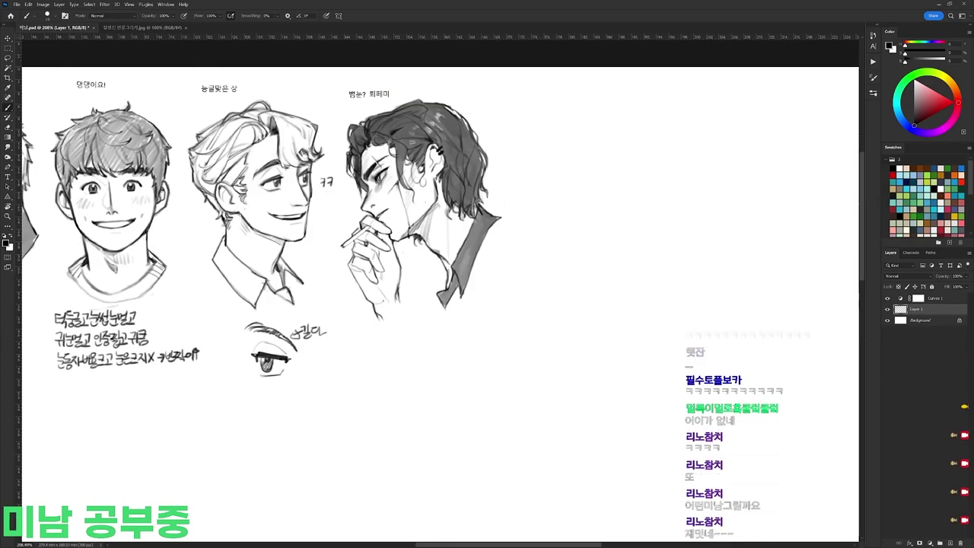
# Step: Lasso part of the dark-haired man's head, nudge it slightly and deselect
pyautogui.press('l')
pyautogui.moveTo(398, 148)
pyautogui.mouseDown()
pyautogui.moveTo(533, 282)
pyautogui.moveTo(499, 291)
pyautogui.moveTo(408, 157)
pyautogui.mouseUp()
pyautogui.keyDown('ctrl'); pyautogui.moveTo(501, 163); pyautogui.dragTo(499, 165); pyautogui.keyUp('ctrl')
pyautogui.hotkey('ctrl', 'd')
pyautogui.scroll(-2, 503, 168)
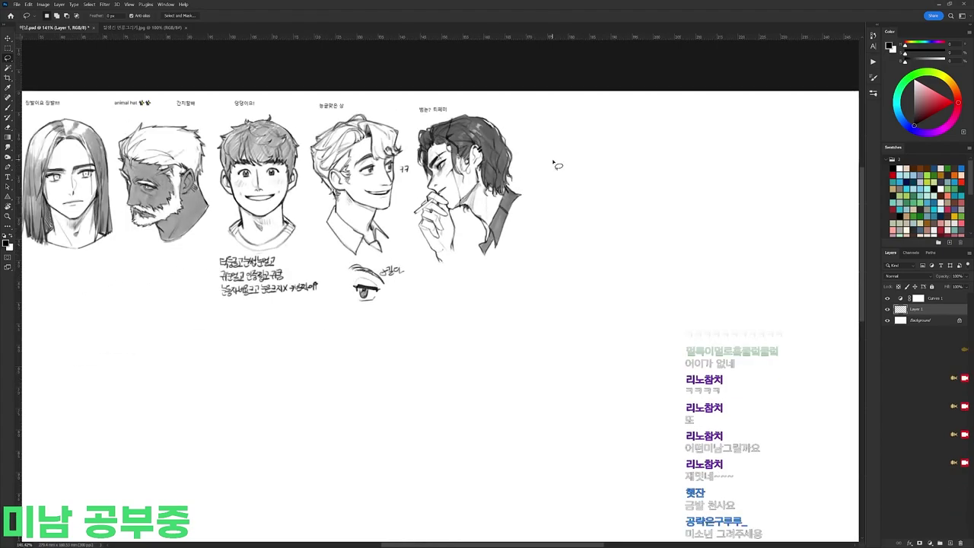
pyautogui.scroll(2, 533, 152)
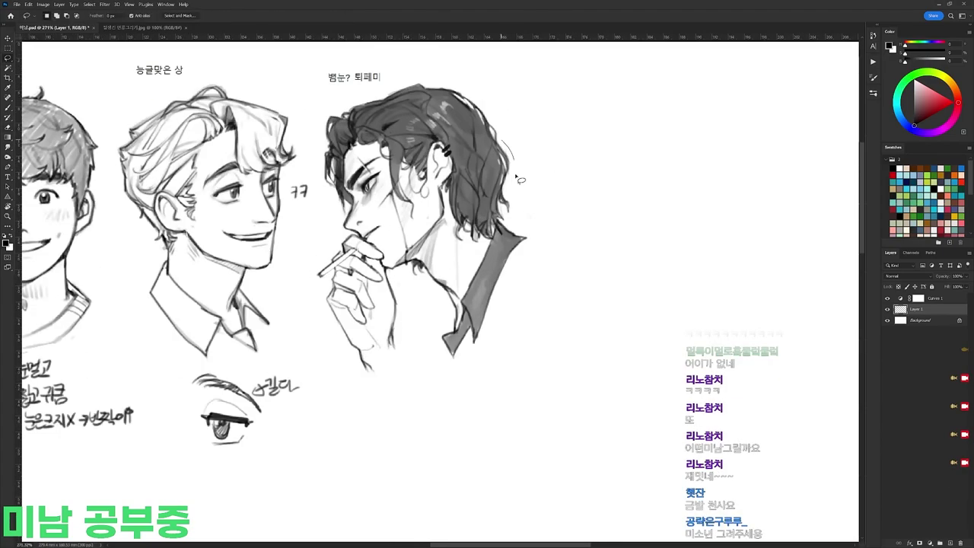
pyautogui.scroll(-2, 510, 166)
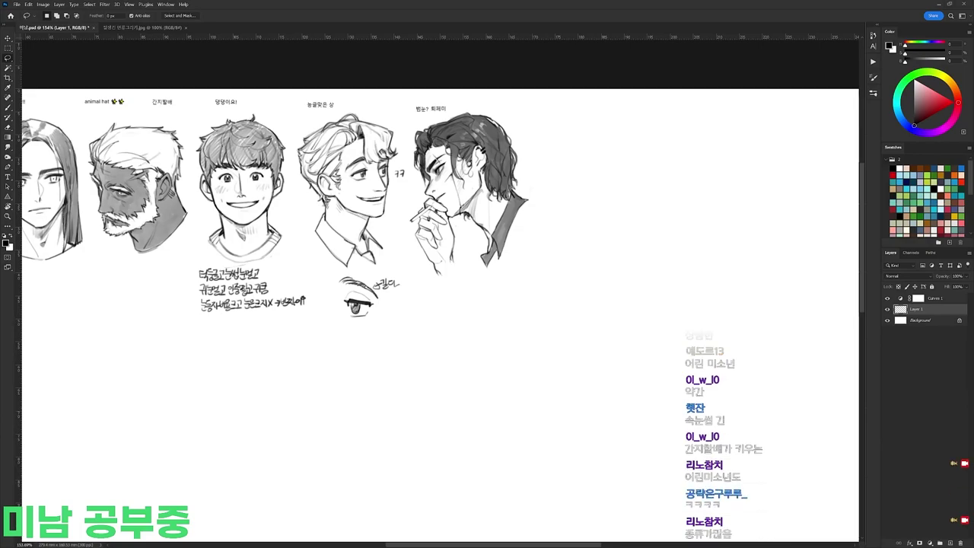
# Step: Snip the chat caption "싸가지 없는 미소년?", paste it beside the last portrait's caption and merge it into the sketch layer
pyautogui.hotkey('alt', 'Tab')
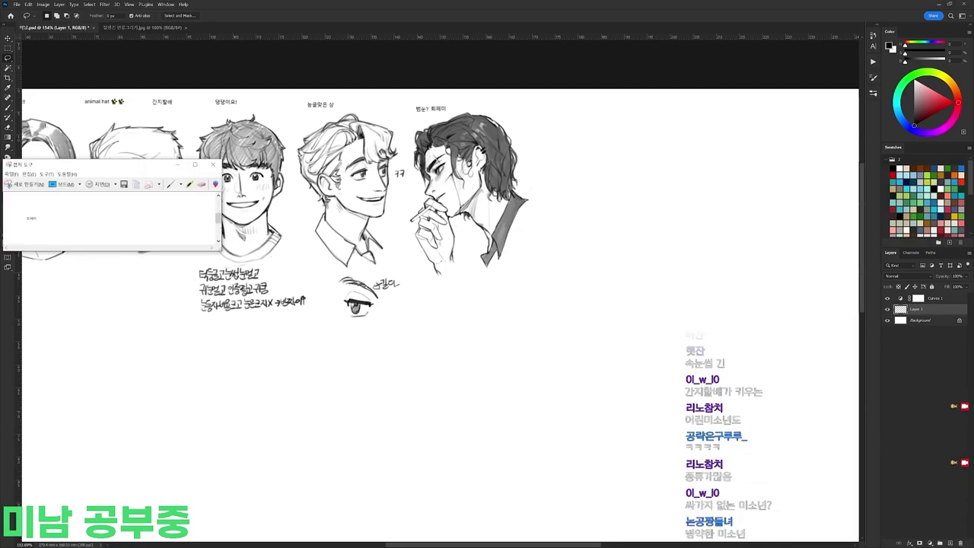
pyautogui.click(24, 184)
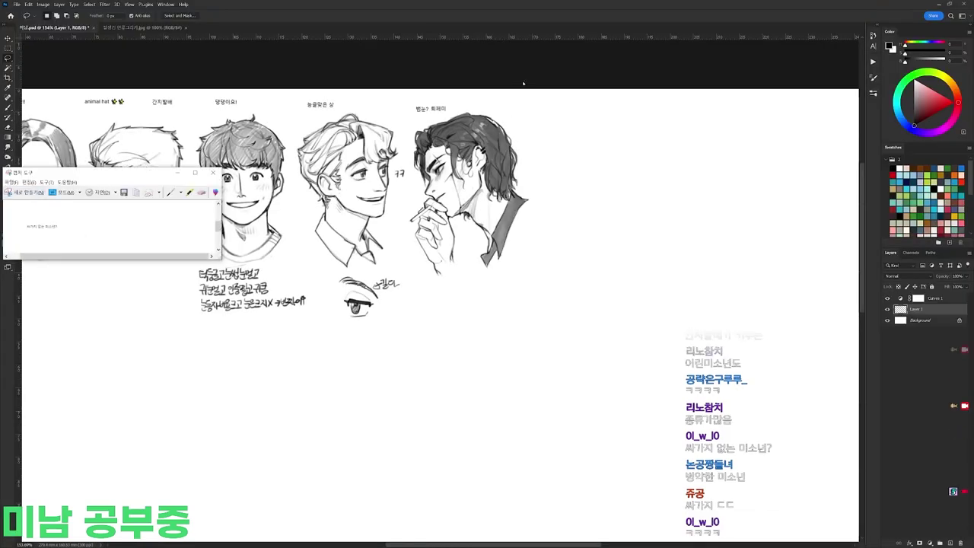
pyautogui.click(522, 83)
pyautogui.hotkey('ctrl', 'v')
pyautogui.moveTo(486, 309)
pyautogui.mouseDown()
pyautogui.moveTo(601, 108)
pyautogui.moveTo(535, 139)
pyautogui.moveTo(552, 143)
pyautogui.mouseUp()
pyautogui.hotkey('ctrl', 'e')
# Step: Pick a sketching brush preset and draw the top contour of a new head below the new caption
pyautogui.press('b')
pyautogui.rightClick(576, 139)
pyautogui.click(649, 52)
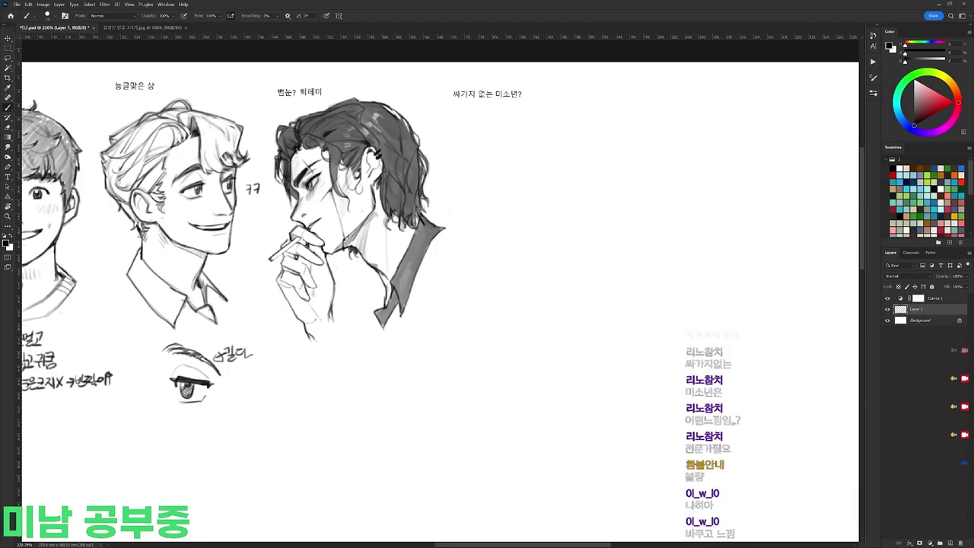
pyautogui.moveTo(613, 142); pyautogui.dragTo(574, 148)
pyautogui.rightClick(533, 178)
pyautogui.click(570, 247)
pyautogui.click(498, 135)
pyautogui.moveTo(474, 140); pyautogui.dragTo(560, 130)
# Step: Draw the new head's angular jaw, chin and far side, undoing the first cheek strokes
pyautogui.moveTo(466, 156)
pyautogui.mouseDown()
pyautogui.moveTo(474, 215)
pyautogui.moveTo(513, 243)
pyautogui.moveTo(473, 198)
pyautogui.moveTo(500, 243)
pyautogui.moveTo(524, 247)
pyautogui.mouseUp()
pyautogui.hotkey('ctrl', 'z')
pyautogui.hotkey('ctrl', 'z')
pyautogui.hotkey('ctrl', 'z')
pyautogui.moveTo(475, 211)
pyautogui.mouseDown()
pyautogui.moveTo(495, 238)
pyautogui.moveTo(528, 247)
pyautogui.mouseUp()
pyautogui.moveTo(527, 244); pyautogui.dragTo(566, 219)
pyautogui.moveTo(556, 128)
pyautogui.mouseDown()
pyautogui.moveTo(570, 150)
pyautogui.moveTo(570, 210)
pyautogui.mouseUp()
# Step: Erase and redraw the near cheek contour of the new head down to the jaw corner
pyautogui.press('e')
pyautogui.moveTo(466, 156); pyautogui.dragTo(479, 224)
pyautogui.press('b')
pyautogui.press('e')
pyautogui.moveTo(469, 186)
pyautogui.mouseDown()
pyautogui.moveTo(479, 226)
pyautogui.moveTo(528, 245)
pyautogui.moveTo(490, 232)
pyautogui.mouseUp()
pyautogui.press('b')
pyautogui.hotkey('ctrl', 'z')
pyautogui.press('e')
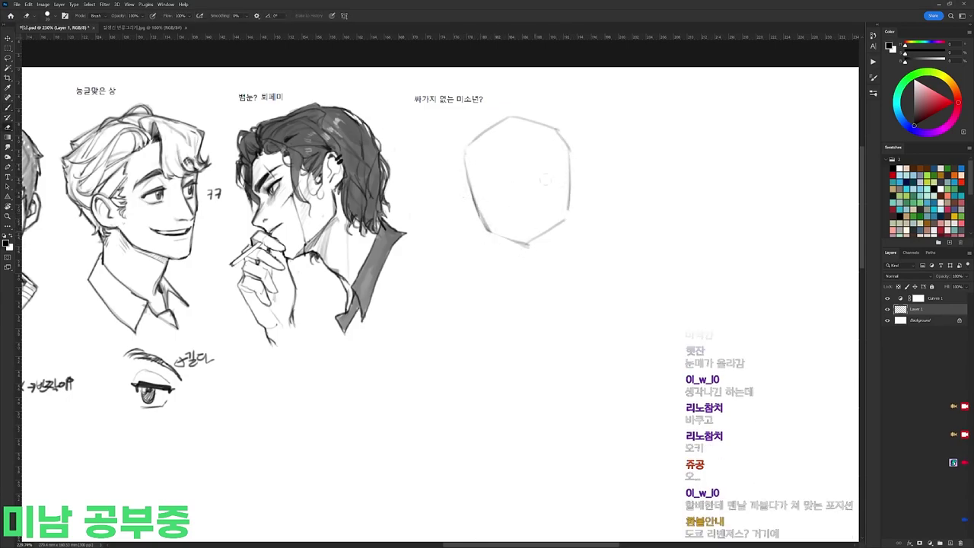
# Step: Tidy the new head's jawline and close its far cheek contour at the jaw corner
pyautogui.press('b')
pyautogui.moveTo(475, 200)
pyautogui.mouseDown()
pyautogui.moveTo(521, 245)
pyautogui.moveTo(490, 230)
pyautogui.moveTo(532, 245)
pyautogui.moveTo(567, 219)
pyautogui.mouseUp()
pyautogui.press('e')
pyautogui.press('b')
pyautogui.hotkey('ctrl', 'z')
pyautogui.moveTo(568, 179); pyautogui.dragTo(568, 213)
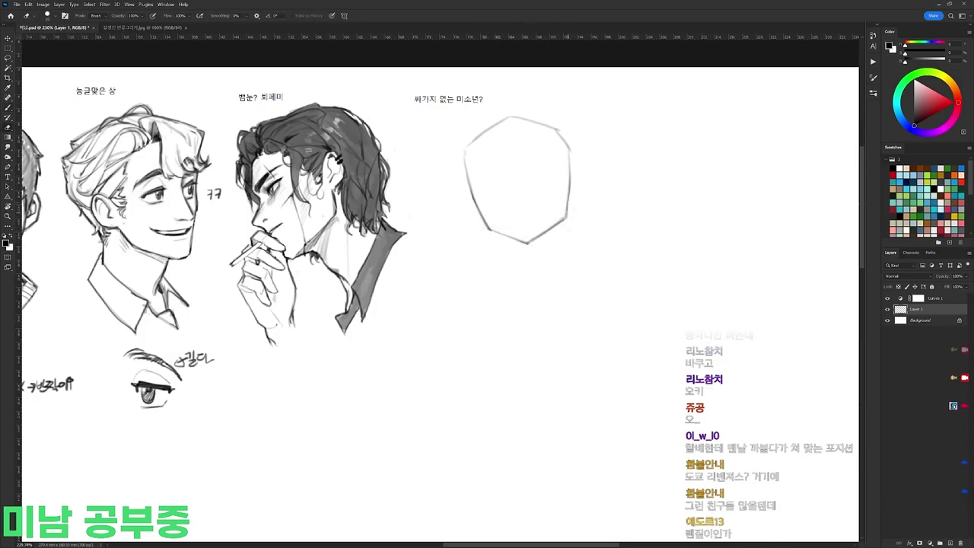
# Step: Retouch the side contours of the new head's blank outline at the temples and shift the outline slightly down
pyautogui.press('e')
pyautogui.moveTo(468, 144); pyautogui.dragTo(467, 185)
pyautogui.moveTo(562, 131); pyautogui.dragTo(571, 173)
pyautogui.press('b')
pyautogui.press('e')
pyautogui.press('b')
# Step: Sketch both ears, the neck and a V-shaped neckline on the new head, undoing the first ear stroke
pyautogui.moveTo(471, 191); pyautogui.dragTo(475, 229)
pyautogui.hotkey('ctrl', 'z')
pyautogui.moveTo(573, 180)
pyautogui.mouseDown()
pyautogui.moveTo(585, 200)
pyautogui.moveTo(569, 215)
pyautogui.moveTo(566, 206)
pyautogui.moveTo(562, 274)
pyautogui.mouseUp()
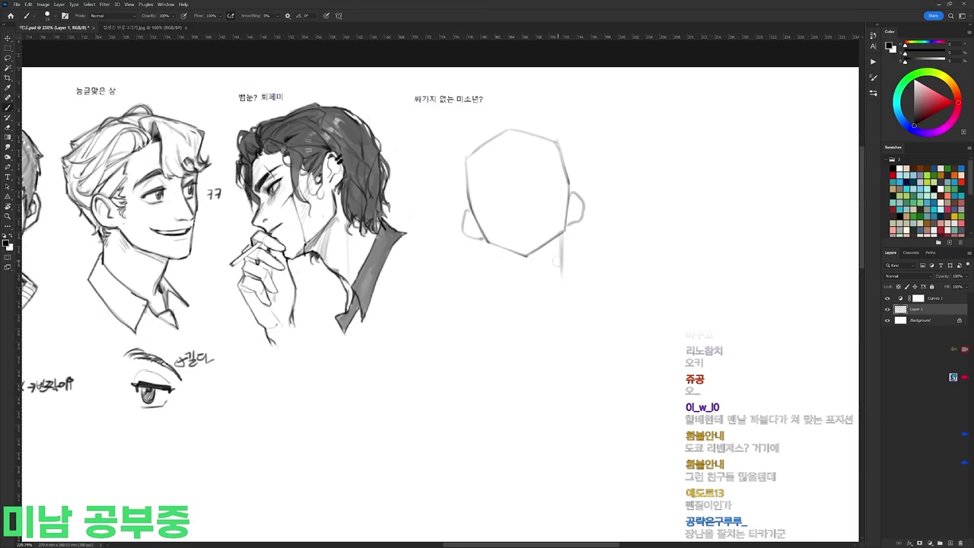
pyautogui.moveTo(493, 245)
pyautogui.mouseDown()
pyautogui.moveTo(499, 276)
pyautogui.moveTo(542, 314)
pyautogui.moveTo(564, 262)
pyautogui.moveTo(567, 284)
pyautogui.mouseUp()
pyautogui.moveTo(527, 255); pyautogui.dragTo(567, 229)
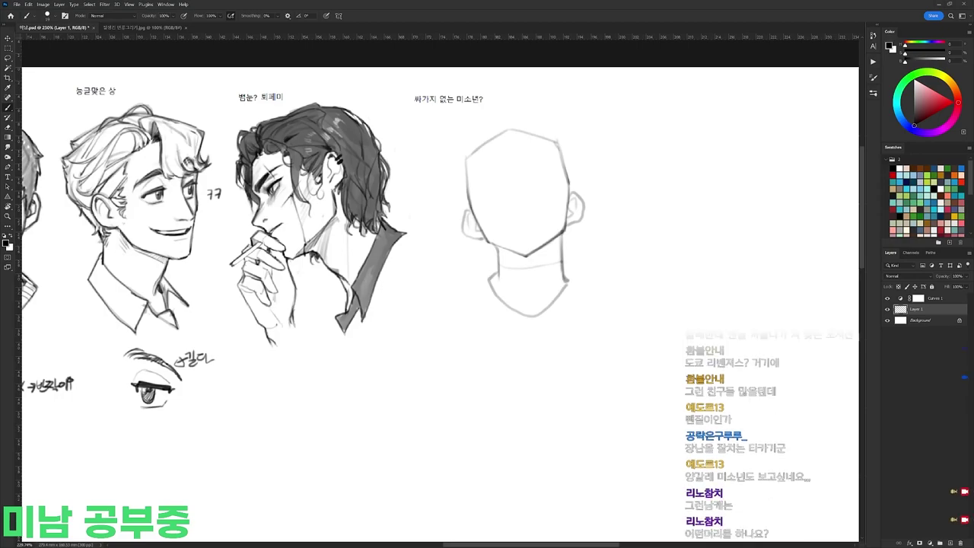
# Step: Sketch short spiky hair tufts above the forehead of the new head, undoing one stroke
pyautogui.moveTo(500, 147)
pyautogui.mouseDown()
pyautogui.moveTo(505, 118)
pyautogui.moveTo(534, 111)
pyautogui.mouseUp()
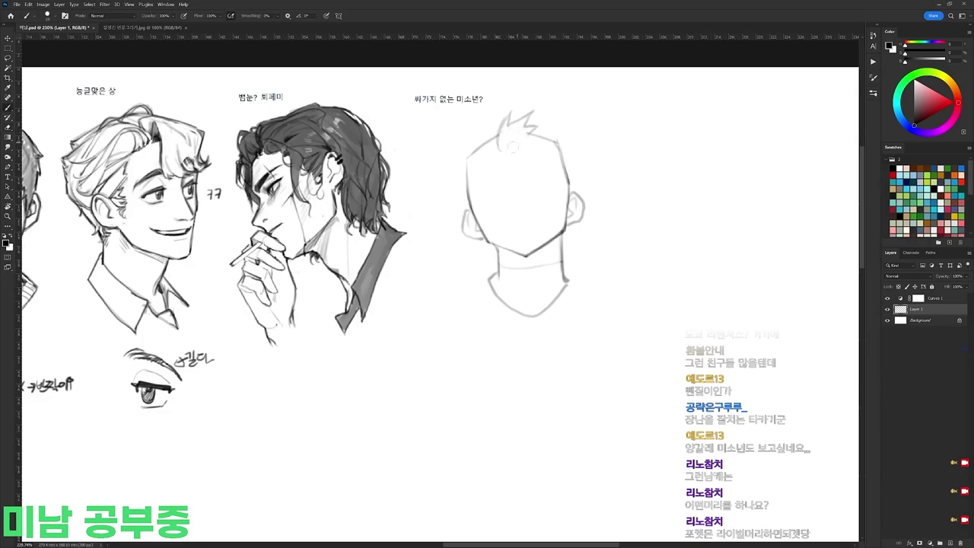
pyautogui.moveTo(538, 111)
pyautogui.mouseDown()
pyautogui.moveTo(551, 137)
pyautogui.moveTo(542, 145)
pyautogui.moveTo(542, 110)
pyautogui.moveTo(557, 129)
pyautogui.mouseUp()
pyautogui.hotkey('ctrl', 'z')
pyautogui.press('e')
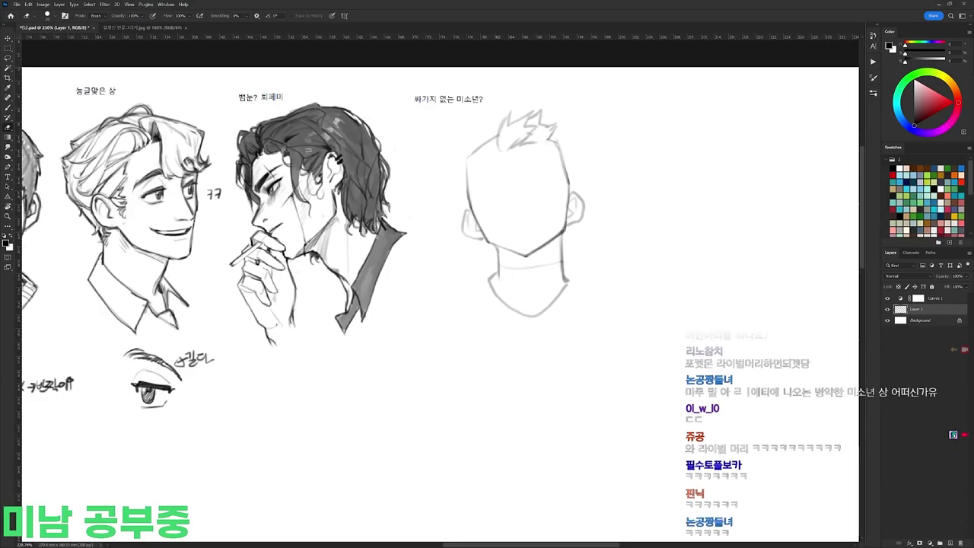
pyautogui.press('b')
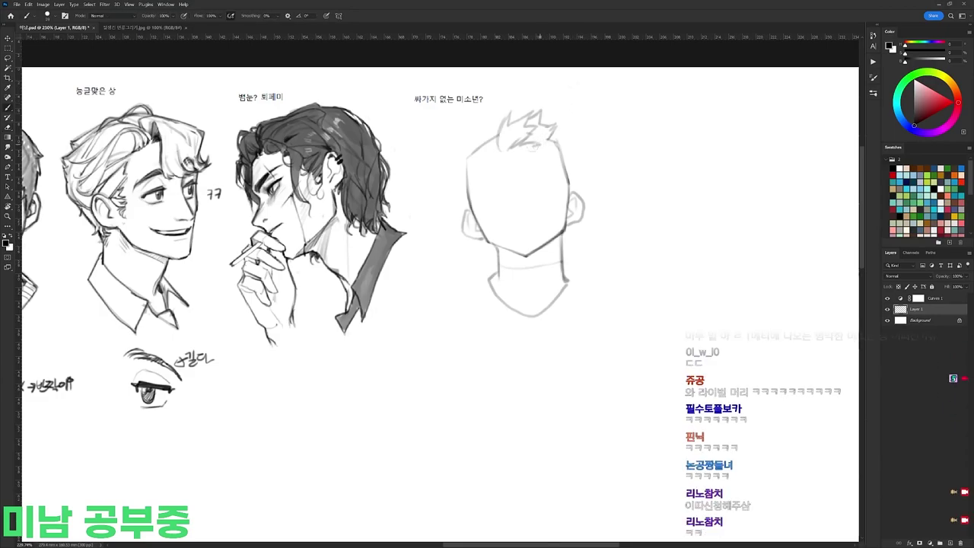
# Step: Extend the spiky hair down the head's right side to the ear and begin the spikes left of the front tuft
pyautogui.moveTo(554, 129)
pyautogui.mouseDown()
pyautogui.moveTo(580, 169)
pyautogui.moveTo(572, 204)
pyautogui.mouseUp()
pyautogui.moveTo(566, 155); pyautogui.dragTo(562, 196)
pyautogui.moveTo(499, 108); pyautogui.dragTo(492, 119)
pyautogui.moveTo(497, 122); pyautogui.dragTo(491, 149)
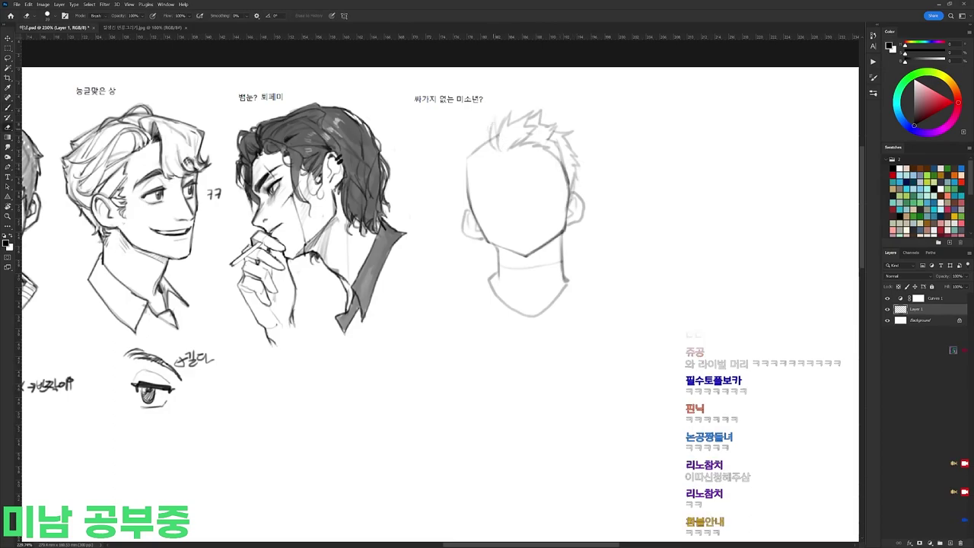
pyautogui.moveTo(567, 166); pyautogui.dragTo(564, 186)
# Step: Sketch jagged hair spikes down the head's left side to the ear and clean up stray lines
pyautogui.moveTo(491, 131); pyautogui.dragTo(460, 150)
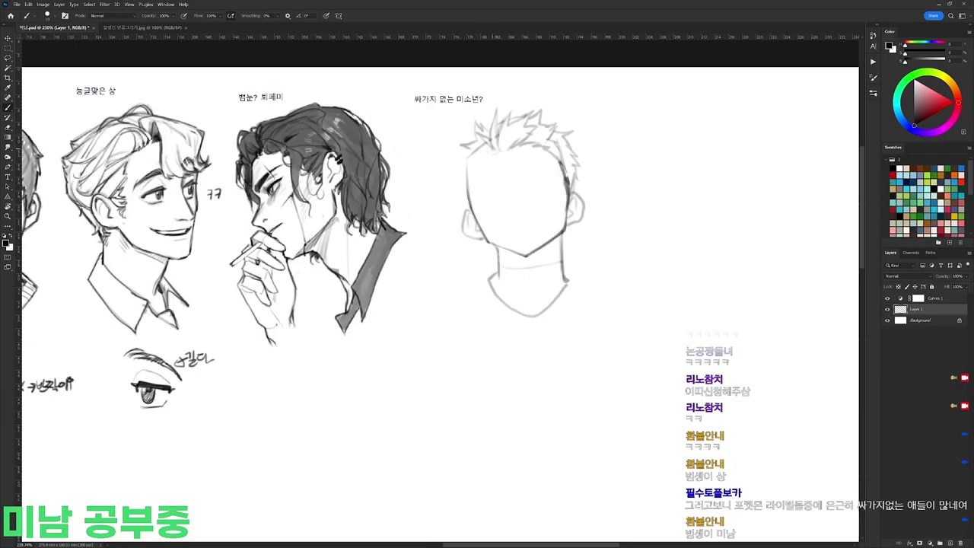
pyautogui.moveTo(480, 158)
pyautogui.mouseDown()
pyautogui.moveTo(473, 167)
pyautogui.moveTo(459, 155)
pyautogui.moveTo(452, 166)
pyautogui.mouseUp()
pyautogui.press('e')
pyautogui.press('b')
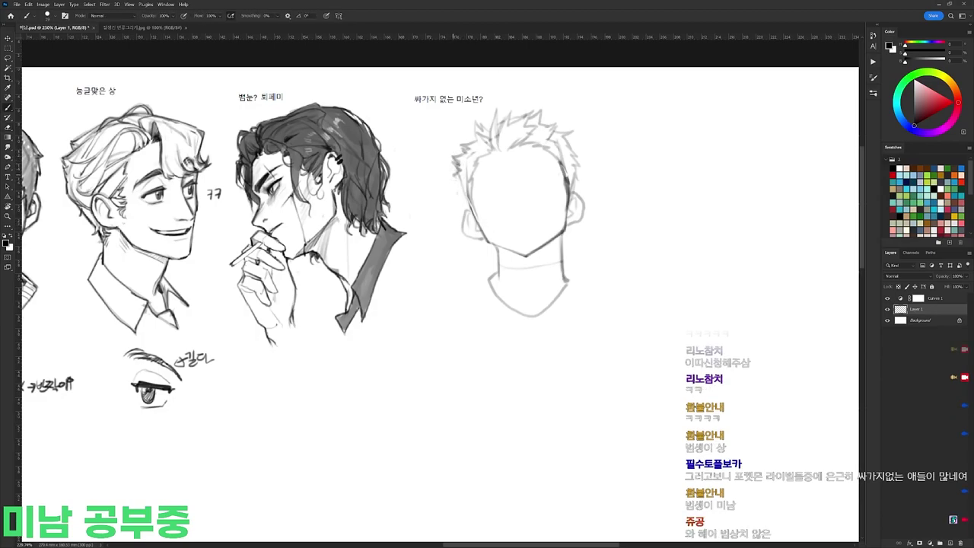
pyautogui.press('e')
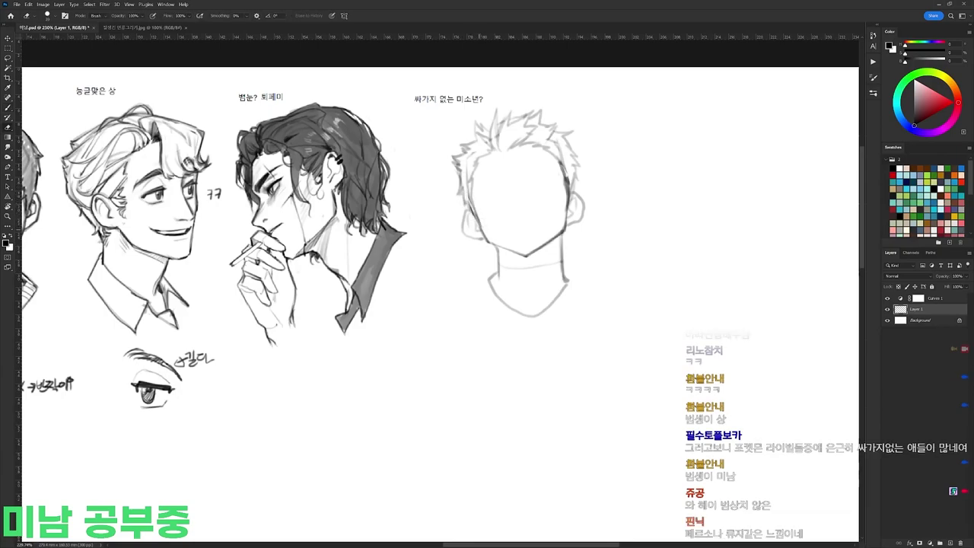
pyautogui.press('b')
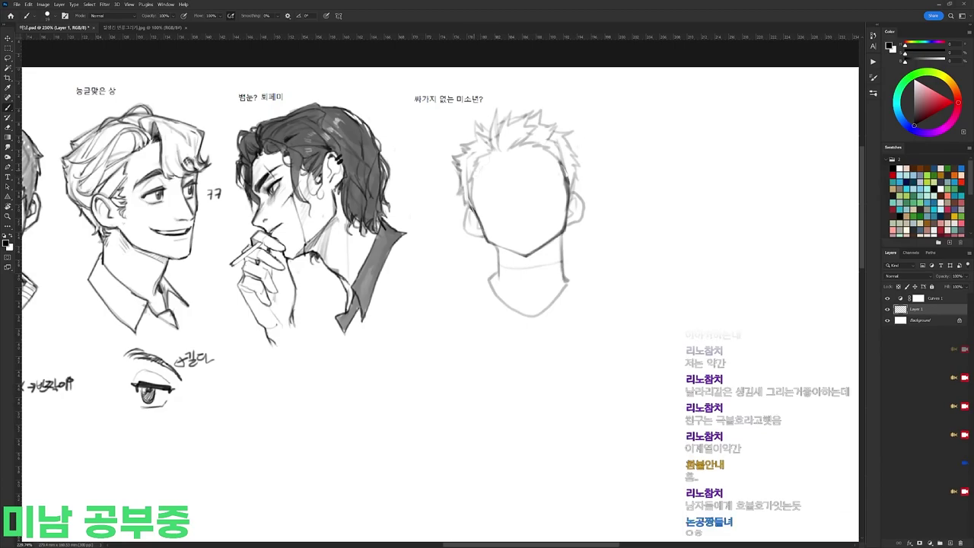
# Step: Draw the front hairline and light guide lines for the brows and nose, redoing the first guide stroke
pyautogui.moveTo(499, 153); pyautogui.dragTo(518, 141)
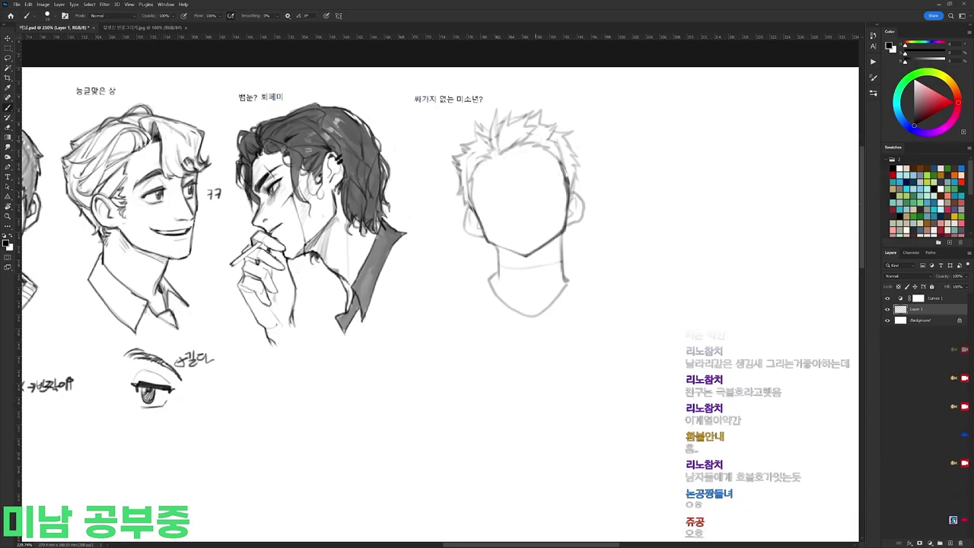
pyautogui.moveTo(476, 197); pyautogui.dragTo(550, 177)
pyautogui.hotkey('ctrl', 'z')
pyautogui.moveTo(480, 198)
pyautogui.mouseDown()
pyautogui.moveTo(558, 178)
pyautogui.moveTo(531, 176)
pyautogui.mouseUp()
pyautogui.press('e')
pyautogui.moveTo(591, 151); pyautogui.dragTo(634, 110)
pyautogui.press('b')
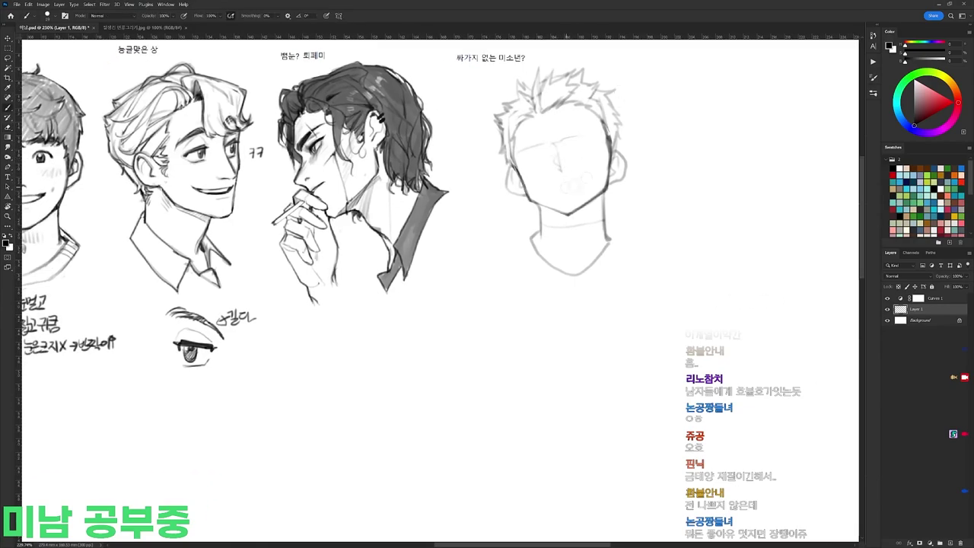
# Step: Draw slanted, frowning eyebrows and the upper line of the left eye on the new face
pyautogui.scroll(2, 572, 108)
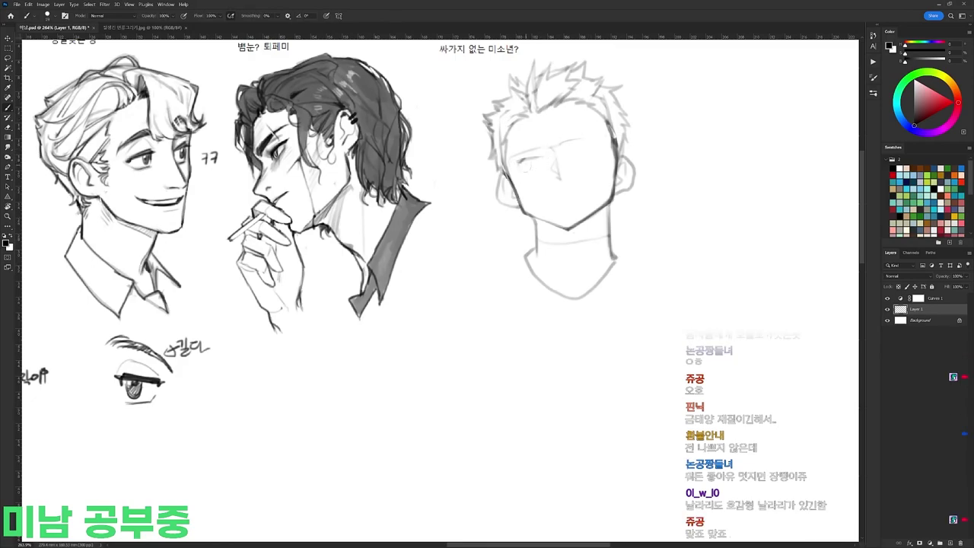
pyautogui.moveTo(539, 151); pyautogui.dragTo(586, 136)
pyautogui.moveTo(567, 143); pyautogui.dragTo(595, 134)
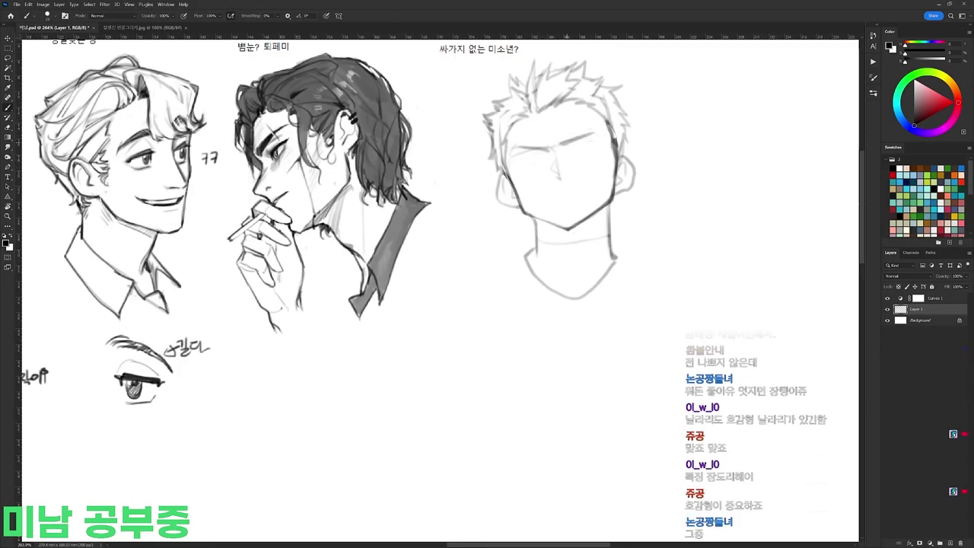
pyautogui.moveTo(516, 161); pyautogui.dragTo(541, 154)
# Step: Adjust the right brow and eye with a lasso selection and rough in both narrowed eyes
pyautogui.press('l')
pyautogui.moveTo(600, 144)
pyautogui.mouseDown()
pyautogui.moveTo(568, 154)
pyautogui.moveTo(590, 154)
pyautogui.moveTo(596, 141)
pyautogui.moveTo(564, 151)
pyautogui.moveTo(593, 141)
pyautogui.mouseUp()
pyautogui.hotkey('ctrl', 'd')
pyautogui.press('b')
pyautogui.press('l')
pyautogui.press('b')
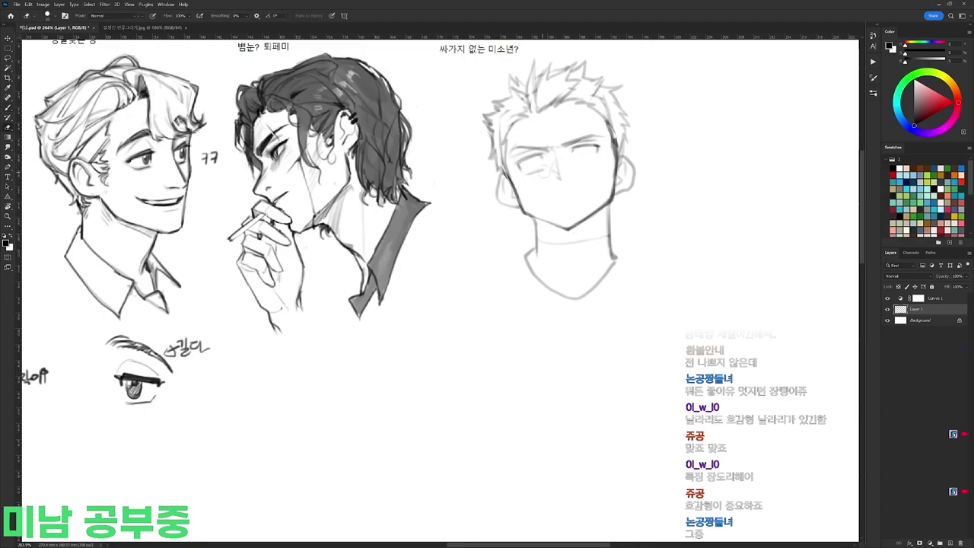
# Step: Draw an open, snarling mouth on the new face and erase its excess lines
pyautogui.moveTo(544, 201); pyautogui.dragTo(583, 203)
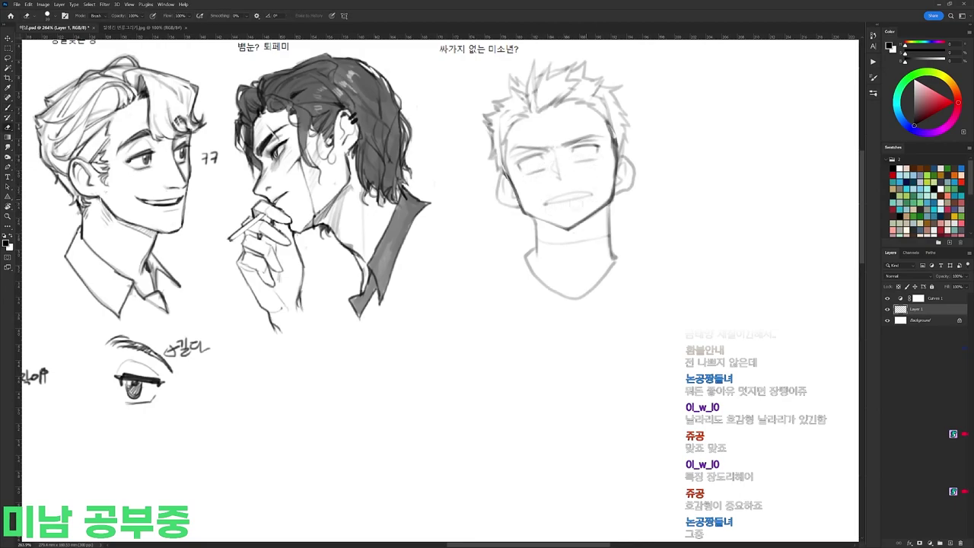
pyautogui.press('e')
pyautogui.press('r')
pyautogui.moveTo(545, 209)
pyautogui.mouseDown()
pyautogui.moveTo(498, 144)
pyautogui.moveTo(503, 132)
pyautogui.moveTo(597, 313)
pyautogui.moveTo(645, 106)
pyautogui.mouseUp()
pyautogui.press('b')
pyautogui.press('e')
pyautogui.press('r')
pyautogui.press('r')
pyautogui.press('b')
# Step: Refine the snarling mouth's slanted outline and strengthen the frowning brows and eyes
pyautogui.moveTo(542, 202)
pyautogui.mouseDown()
pyautogui.moveTo(589, 192)
pyautogui.moveTo(540, 204)
pyautogui.moveTo(549, 198)
pyautogui.moveTo(425, 124)
pyautogui.moveTo(456, 81)
pyautogui.mouseUp()
pyautogui.press('e')
pyautogui.press('b')
pyautogui.press('e')
pyautogui.press('b')
pyautogui.press('e')
pyautogui.press('b')
pyautogui.press('r')
pyautogui.press('b')
pyautogui.press('r')
pyautogui.moveTo(520, 96)
pyautogui.mouseDown()
pyautogui.moveTo(671, 176)
pyautogui.moveTo(660, 218)
pyautogui.mouseUp()
# Step: Redraw the face's left cheek contour and darken the right temple line, erasing the old sketch lines
pyautogui.press('b')
pyautogui.moveTo(495, 173); pyautogui.dragTo(496, 208)
pyautogui.moveTo(496, 169); pyautogui.dragTo(494, 212)
pyautogui.press('e')
pyautogui.press('b')
pyautogui.press('e')
pyautogui.press('b')
pyautogui.moveTo(597, 171); pyautogui.dragTo(603, 186)
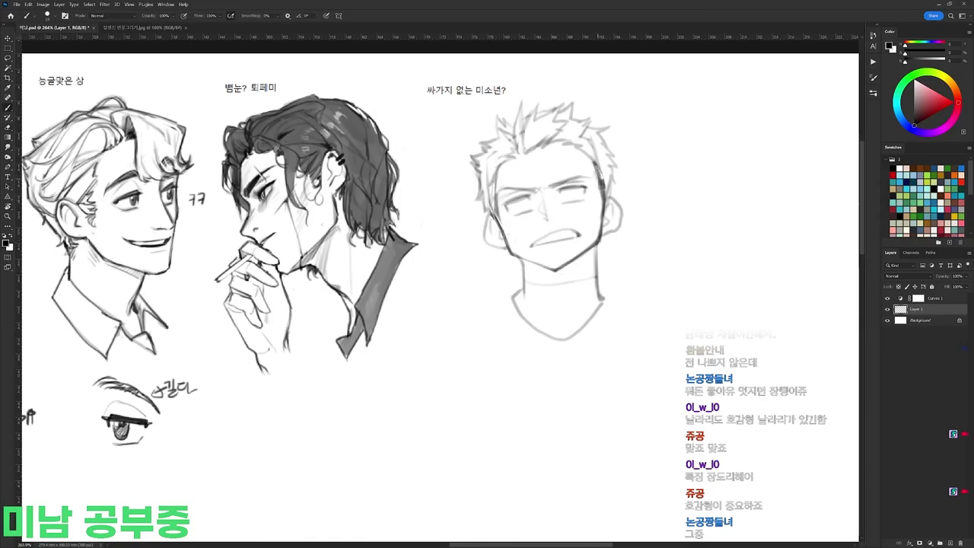
pyautogui.press('e')
pyautogui.moveTo(478, 175)
pyautogui.mouseDown()
pyautogui.moveTo(478, 200)
pyautogui.moveTo(500, 223)
pyautogui.mouseUp()
pyautogui.press('b')
pyautogui.press('e')
pyautogui.press('b')
# Step: Adjust the mouth's right corner with a lasso selection and tidy the left jaw corner
pyautogui.press('l')
pyautogui.moveTo(585, 227)
pyautogui.mouseDown()
pyautogui.moveTo(529, 249)
pyautogui.moveTo(583, 248)
pyautogui.moveTo(581, 239)
pyautogui.mouseUp()
pyautogui.hotkey('ctrl', 'd')
pyautogui.press('b')
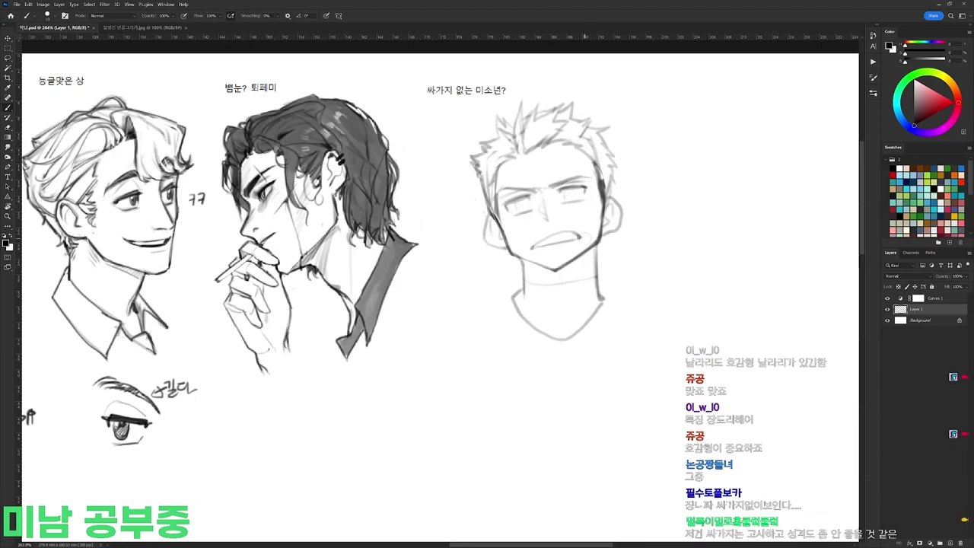
pyautogui.press('e')
pyautogui.press('b')
pyautogui.moveTo(508, 247); pyautogui.dragTo(517, 255)
pyautogui.press('e')
pyautogui.press('b')
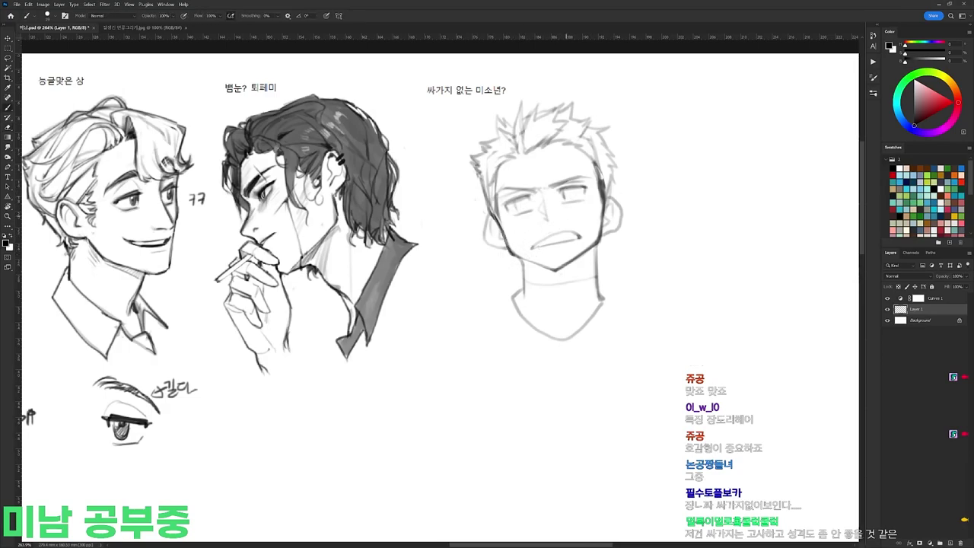
# Step: Darken the left eye's upper lid and define the nose tip on the new face
pyautogui.press('r')
pyautogui.moveTo(563, 228); pyautogui.dragTo(506, 169)
pyautogui.moveTo(445, 164); pyautogui.dragTo(456, 182)
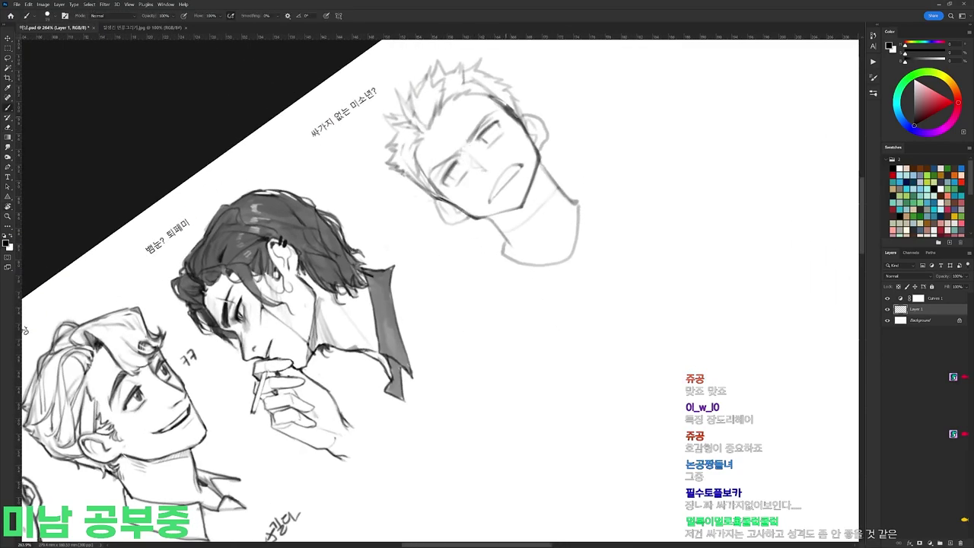
pyautogui.press('r')
pyautogui.press('Escape')
pyautogui.press('b')
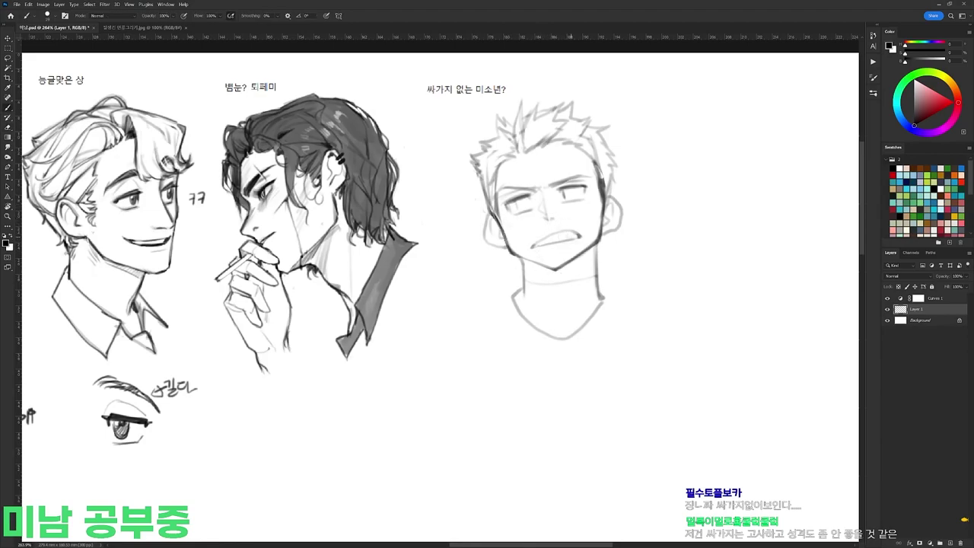
# Step: Erase the outer hair spikes on the head's left side and redraw them as shorter, fuller tufts
pyautogui.press('e')
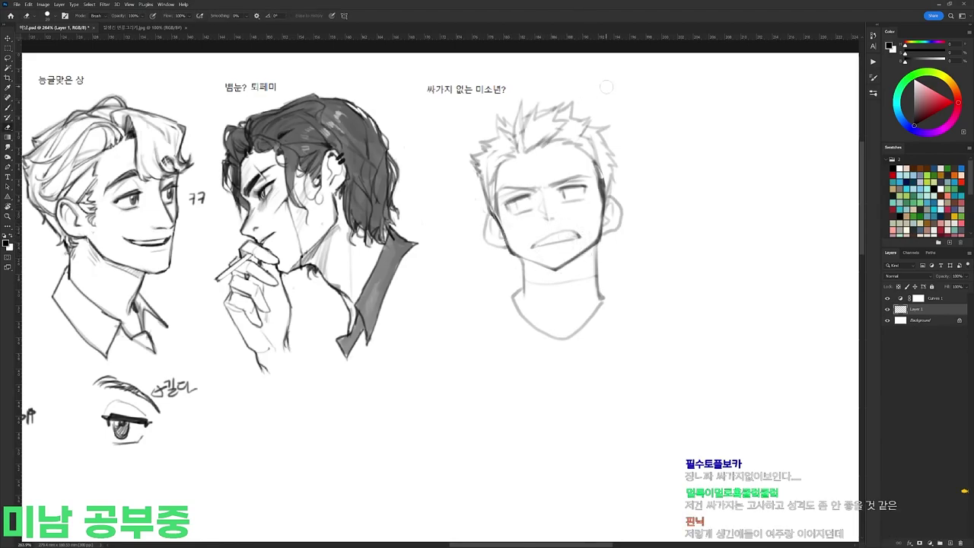
pyautogui.moveTo(474, 154); pyautogui.dragTo(478, 175)
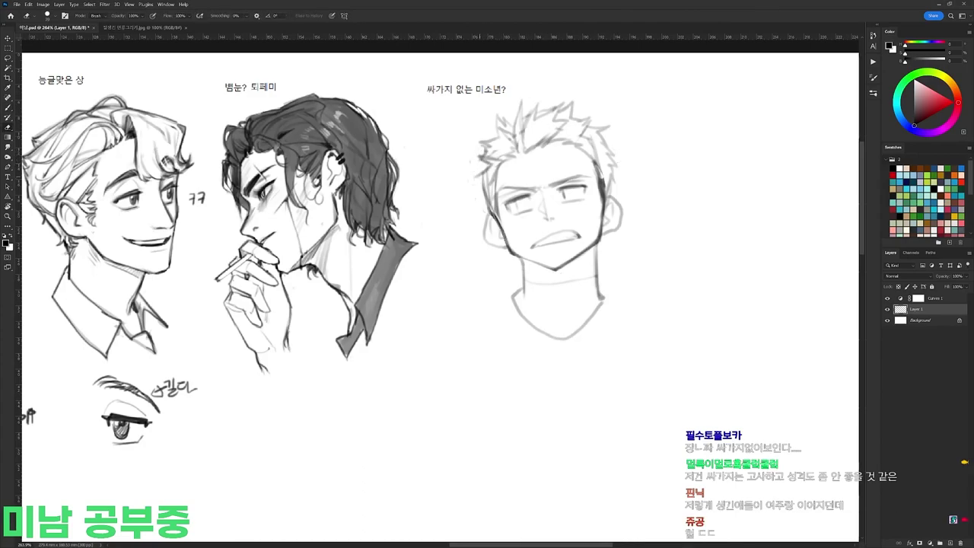
pyautogui.scroll(-1, 419, 275)
pyautogui.press('b')
pyautogui.moveTo(466, 169)
pyautogui.mouseDown()
pyautogui.moveTo(477, 167)
pyautogui.moveTo(474, 188)
pyautogui.mouseUp()
pyautogui.press('e')
pyautogui.press('b')
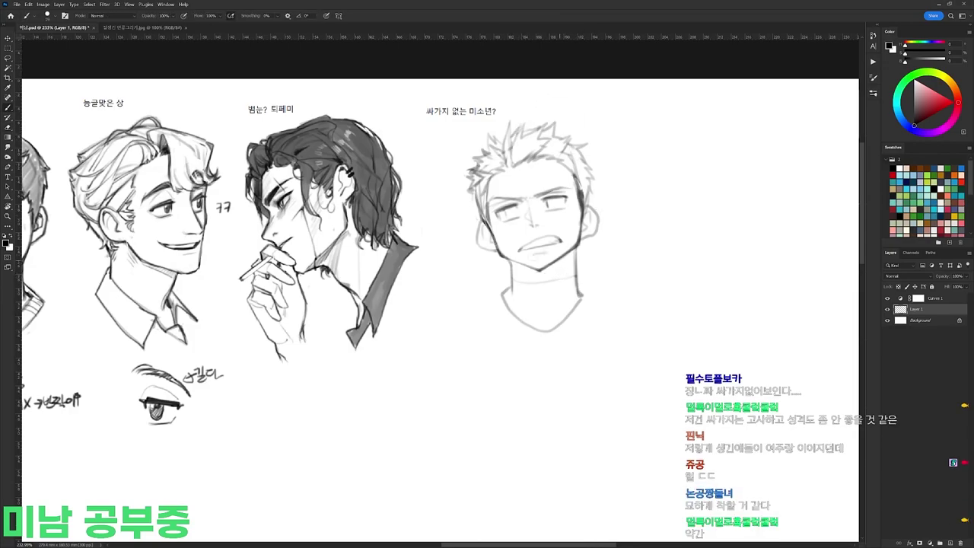
# Step: Select the snarling mouth with the lasso and reposition it slightly on the face
pyautogui.press('l')
pyautogui.moveTo(529, 235)
pyautogui.mouseDown()
pyautogui.moveTo(510, 184)
pyautogui.moveTo(550, 178)
pyautogui.mouseUp()
pyautogui.moveTo(566, 203); pyautogui.dragTo(565, 200)
pyautogui.hotkey('ctrl', 'd')
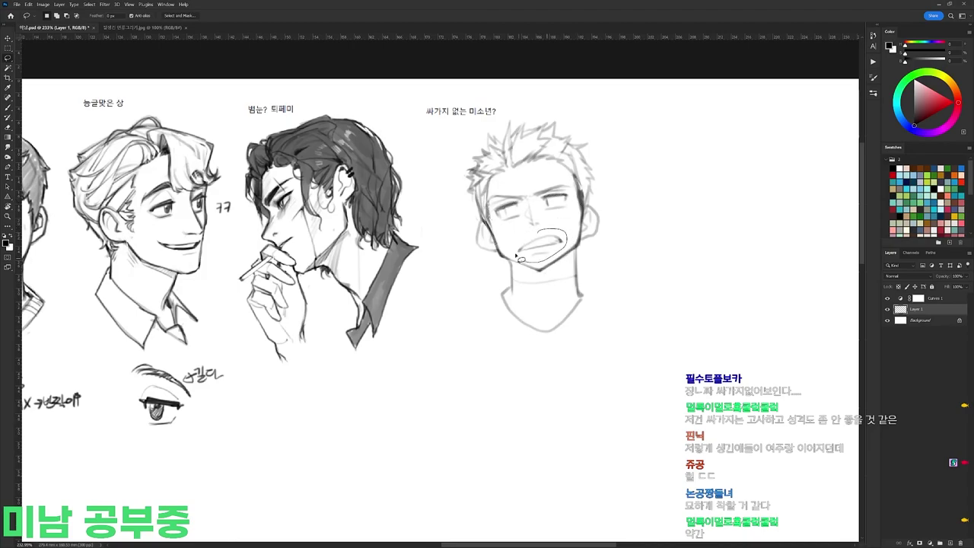
# Step: Lasso the new head above the neck and enlarge it slightly with Free Transform
pyautogui.scroll(-2, 593, 231)
pyautogui.moveTo(498, 163)
pyautogui.mouseDown()
pyautogui.moveTo(538, 336)
pyautogui.moveTo(517, 143)
pyautogui.mouseUp()
pyautogui.hotkey('ctrl', 't')
pyautogui.moveTo(574, 186); pyautogui.dragTo(564, 198)
pyautogui.moveTo(589, 153); pyautogui.dragTo(594, 146)
pyautogui.press('Return')
pyautogui.scroll(2, 540, 206)
# Step: Pick another brush preset and redraw the face's left cheek contour with a darker line, erasing the rough sketch
pyautogui.press('b')
pyautogui.rightClick(563, 154)
pyautogui.doubleClick(633, 222)
pyautogui.press('e')
pyautogui.moveTo(477, 221); pyautogui.dragTo(497, 292)
pyautogui.press('b')
pyautogui.press('e')
pyautogui.press('b')
pyautogui.press('r')
pyautogui.press('e')
pyautogui.press('b')
pyautogui.press('r')
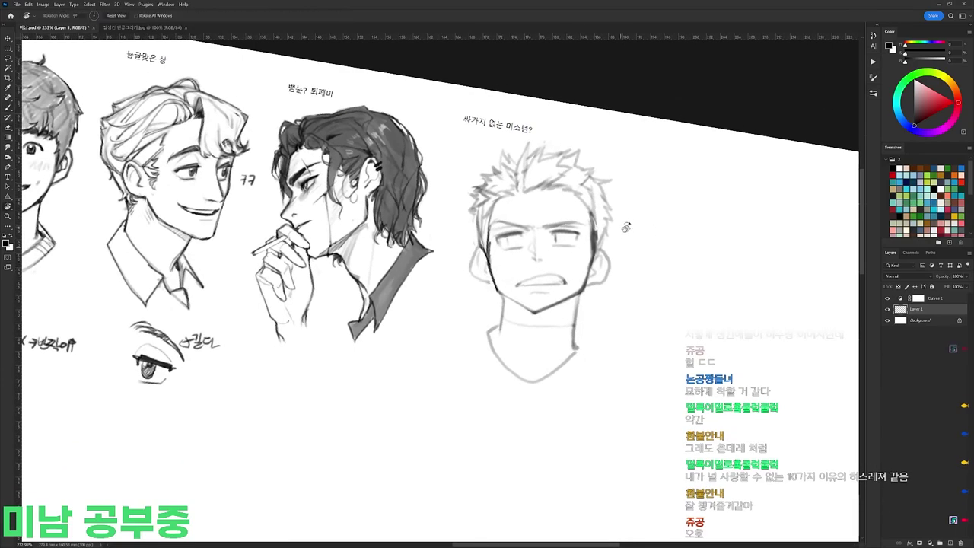
# Step: Ink the jawline through the chin and clean up the sketch lines around the left temple
pyautogui.moveTo(626, 244); pyautogui.dragTo(507, 111)
pyautogui.press('e')
pyautogui.press('b')
pyautogui.press('e')
pyautogui.moveTo(475, 243); pyautogui.dragTo(510, 228)
pyautogui.press('b')
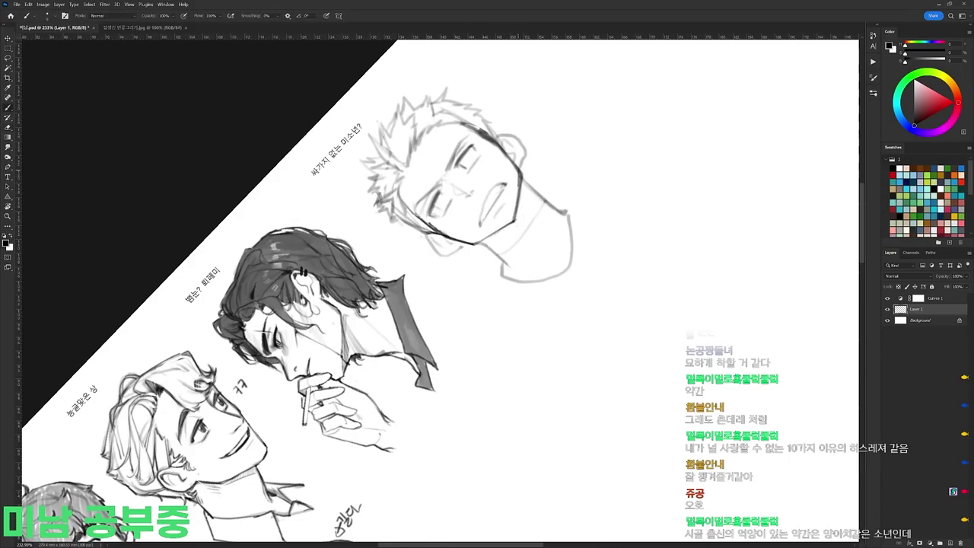
pyautogui.press('r')
pyautogui.moveTo(526, 190); pyautogui.dragTo(571, 249)
pyautogui.press('e')
pyautogui.press('r')
pyautogui.moveTo(581, 202); pyautogui.dragTo(603, 257)
pyautogui.press('e')
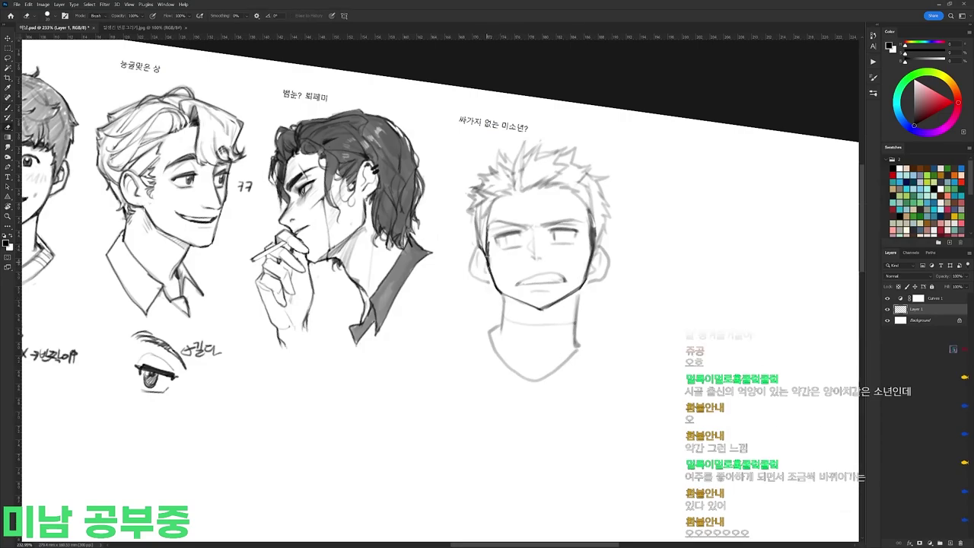
# Step: Ink both ears and the sides of the neck with clean dark lines
pyautogui.press('r')
pyautogui.moveTo(612, 212); pyautogui.dragTo(616, 224)
pyautogui.press('Escape')
pyautogui.press('e')
pyautogui.press('b')
pyautogui.moveTo(577, 270); pyautogui.dragTo(576, 303)
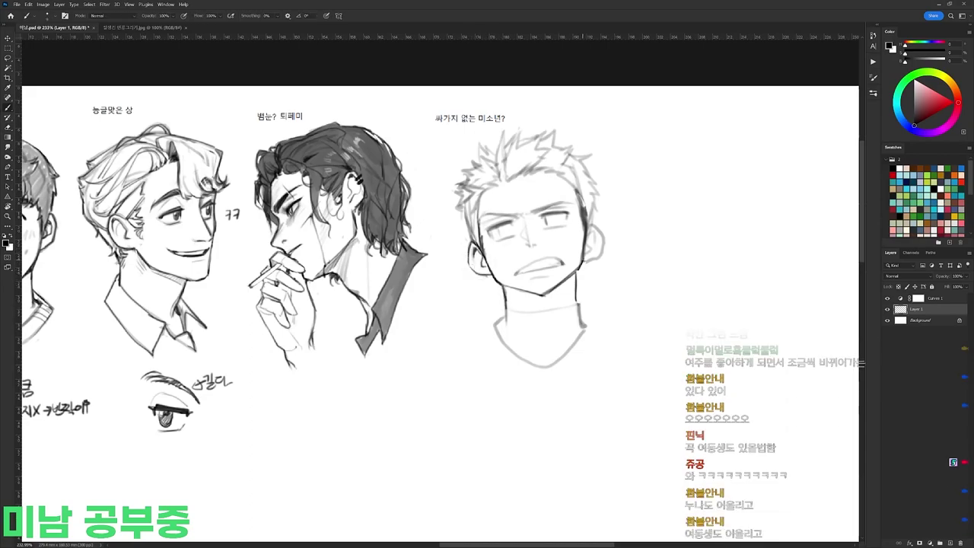
pyautogui.press('e')
pyautogui.press('b')
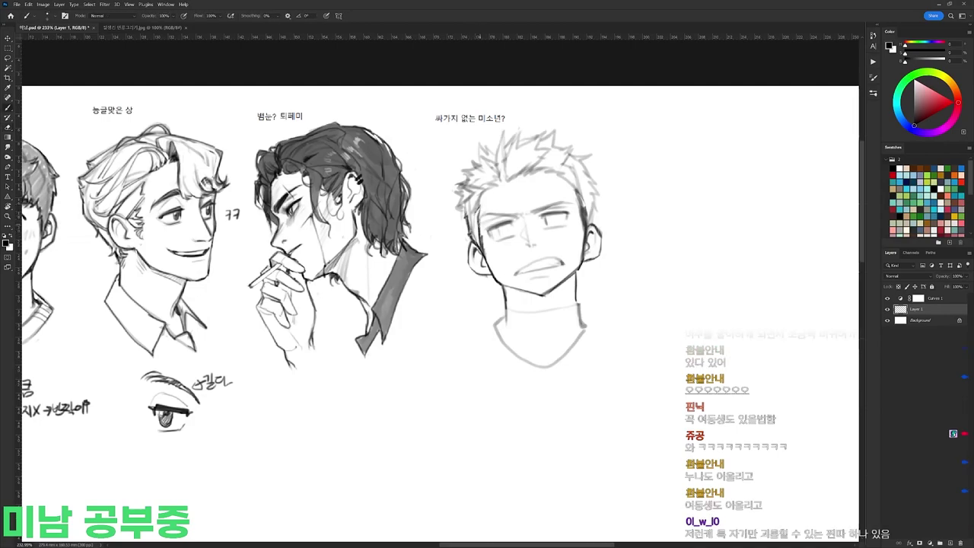
# Step: Redraw the spiky tuft above the forehead with clean dark lines, erasing the rough hair sketch there
pyautogui.press('r')
pyautogui.moveTo(571, 312)
pyautogui.mouseDown()
pyautogui.moveTo(548, 234)
pyautogui.moveTo(551, 243)
pyautogui.mouseUp()
pyautogui.press('e')
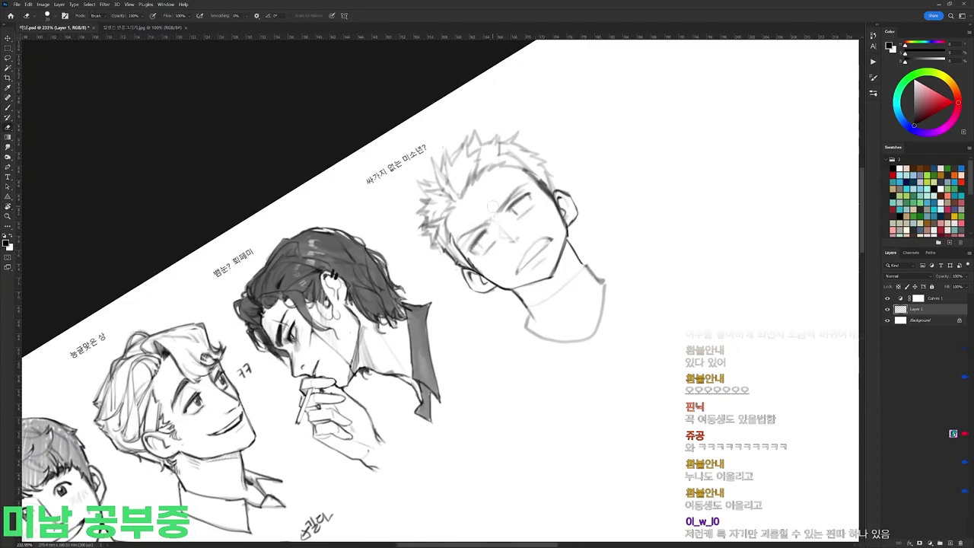
pyautogui.press('r')
pyautogui.moveTo(591, 94); pyautogui.dragTo(655, 193)
pyautogui.press('b')
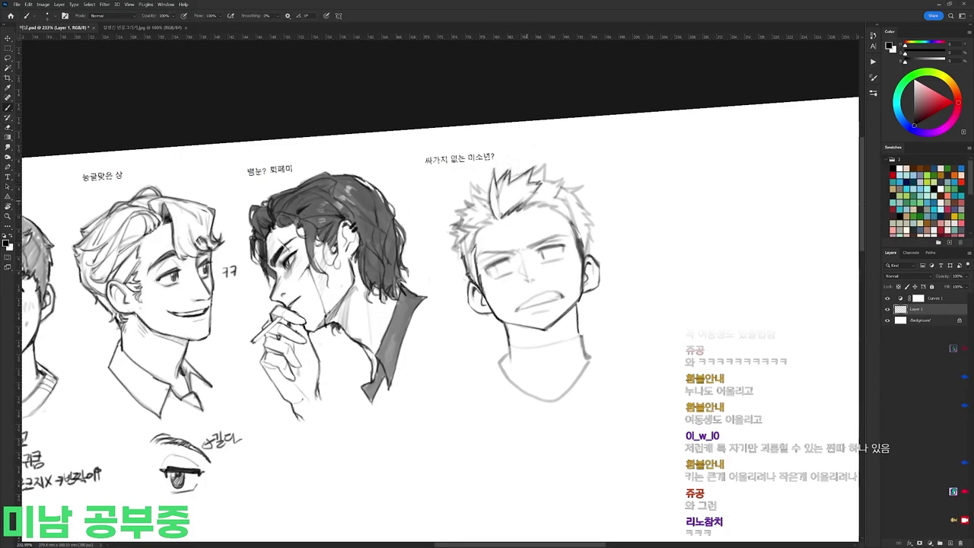
pyautogui.press('r')
pyautogui.moveTo(592, 158); pyautogui.dragTo(607, 177)
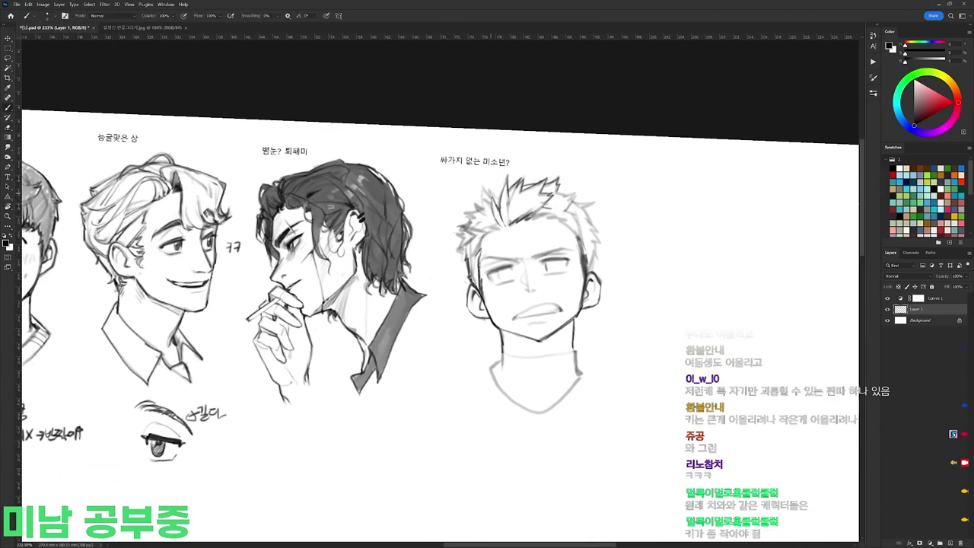
# Step: Ink the hair spikes and hairline on the head's left side and erase the leftover rough strokes
pyautogui.press('r')
pyautogui.moveTo(495, 225)
pyautogui.mouseDown()
pyautogui.moveTo(419, 216)
pyautogui.moveTo(421, 235)
pyautogui.moveTo(454, 224)
pyautogui.mouseUp()
pyautogui.press('r')
pyautogui.moveTo(647, 282); pyautogui.dragTo(626, 379)
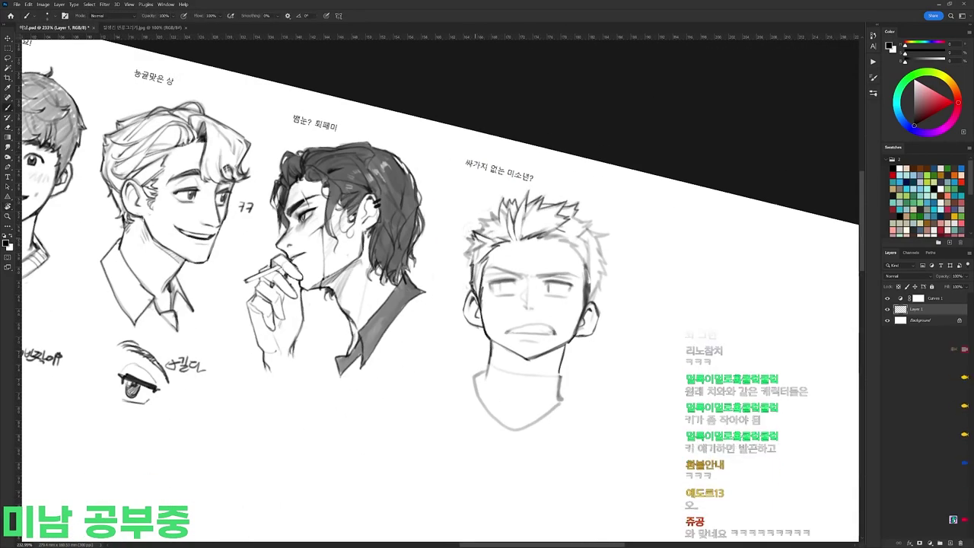
pyautogui.press('e')
pyautogui.moveTo(466, 254); pyautogui.dragTo(467, 260)
pyautogui.press('r')
pyautogui.moveTo(661, 169); pyautogui.dragTo(665, 96)
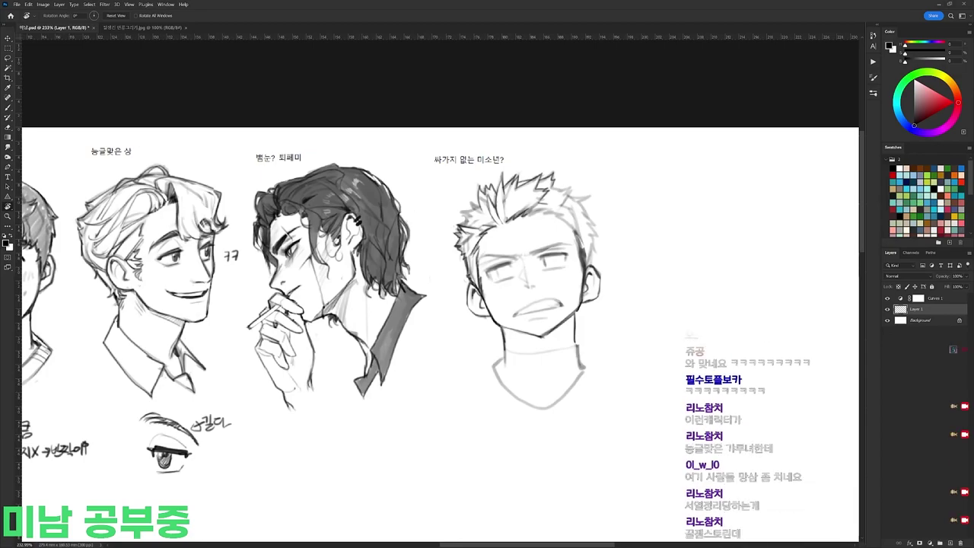
# Step: Ink the hair spikes and hairline on the head's right side, erasing the rough strokes there
pyautogui.moveTo(654, 121); pyautogui.dragTo(665, 89)
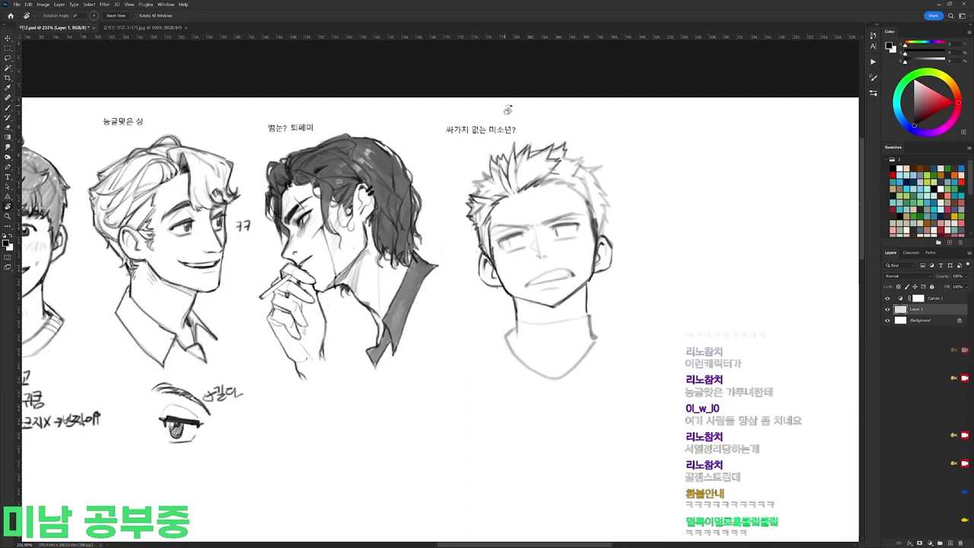
pyautogui.press('b')
pyautogui.press('b')
pyautogui.moveTo(609, 133); pyautogui.dragTo(590, 93)
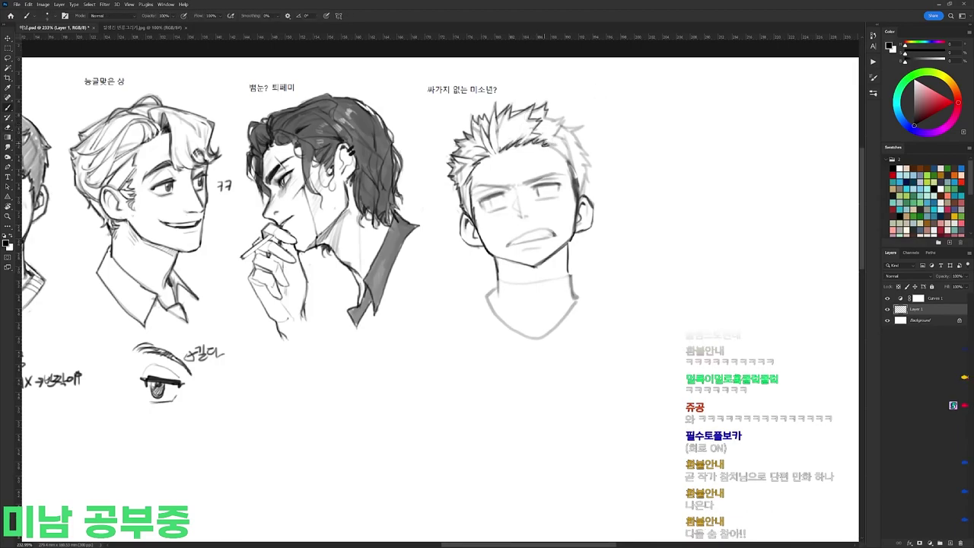
pyautogui.press('e')
pyautogui.press('b')
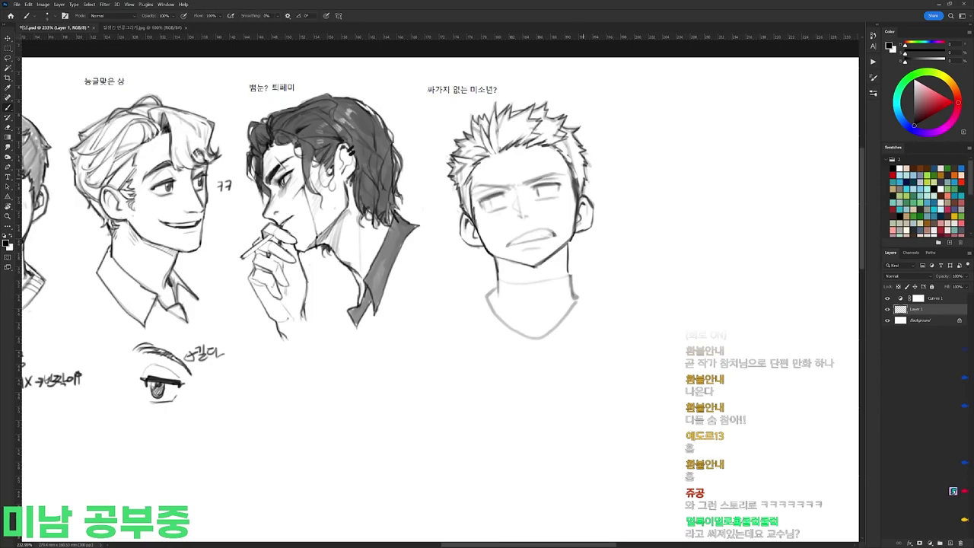
pyautogui.moveTo(582, 183); pyautogui.dragTo(584, 199)
# Step: Ink both furrowed eyebrows with thick dark lines
pyautogui.press('r')
pyautogui.moveTo(477, 188)
pyautogui.mouseDown()
pyautogui.moveTo(406, 190)
pyautogui.moveTo(504, 185)
pyautogui.mouseUp()
pyautogui.press('r')
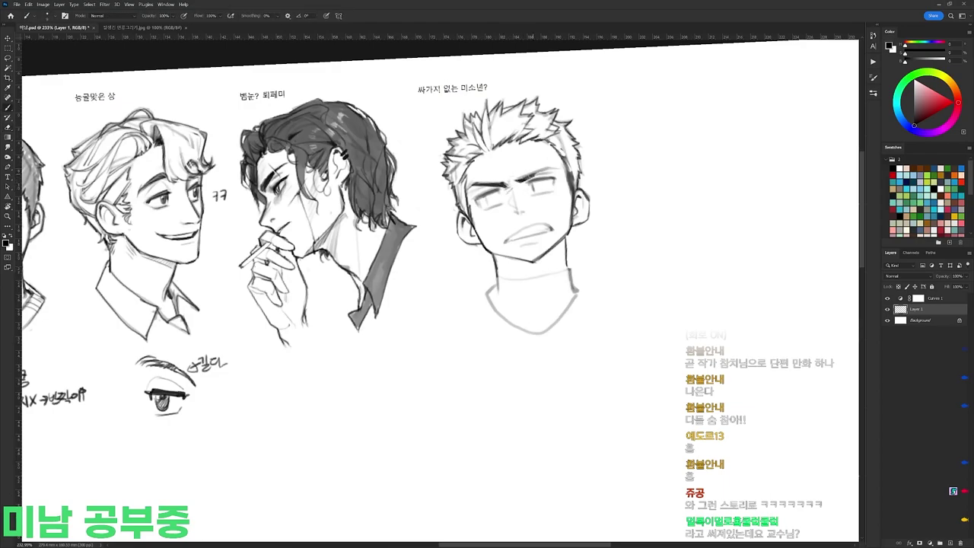
pyautogui.press('e')
pyautogui.press('r')
pyautogui.moveTo(539, 166); pyautogui.dragTo(474, 169)
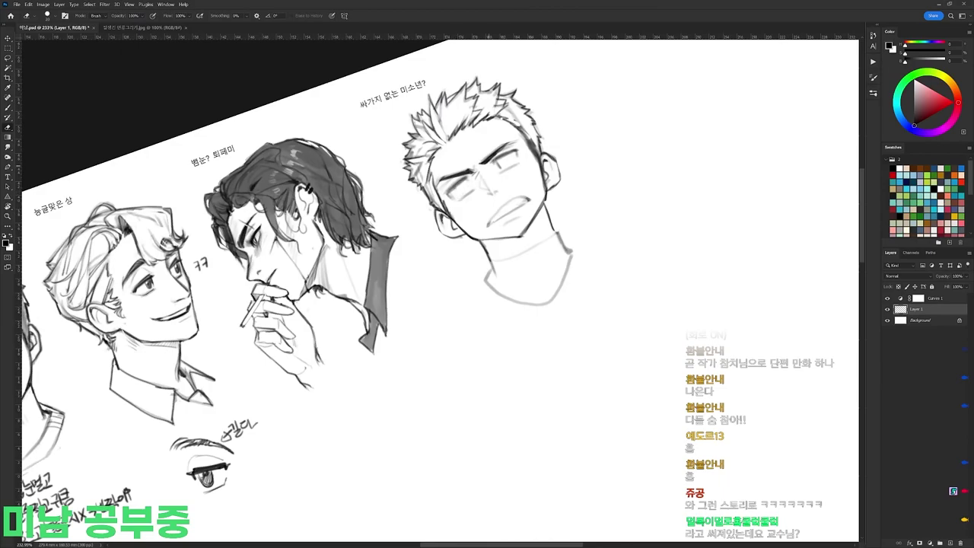
# Step: Ink the upper eyelids of both glaring eyes and redraw the nose bridge line
pyautogui.press('b')
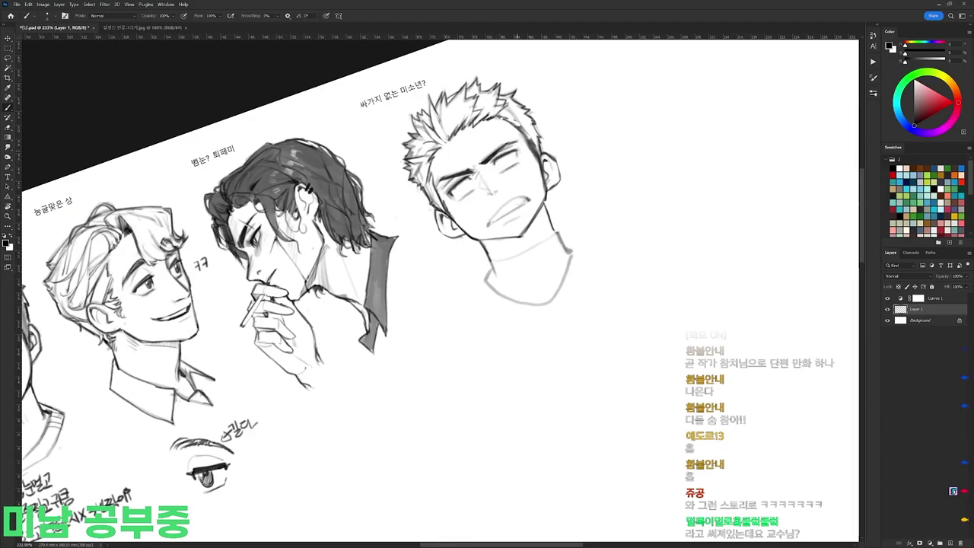
pyautogui.press('r')
pyautogui.moveTo(517, 190); pyautogui.dragTo(555, 239)
pyautogui.moveTo(484, 230); pyautogui.dragTo(496, 261)
pyautogui.press('e')
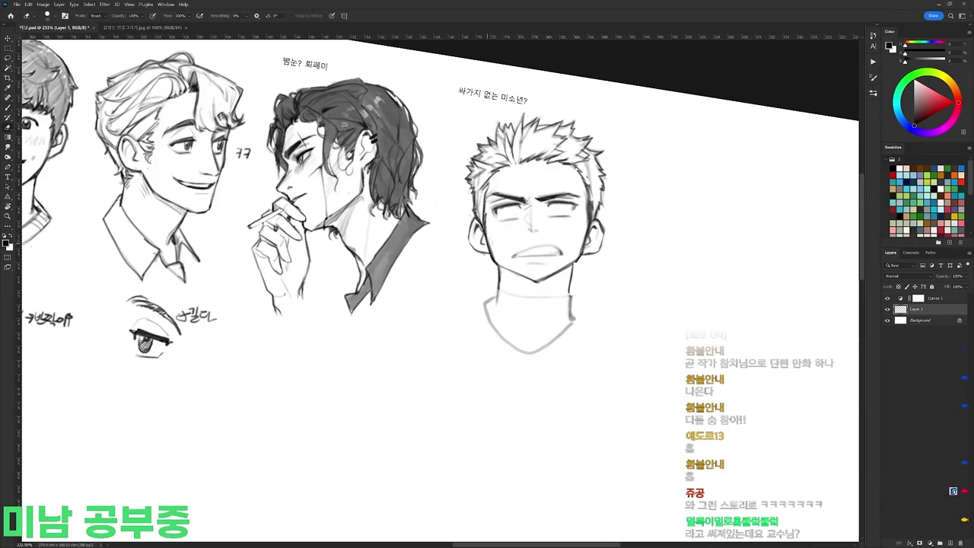
pyautogui.press('r')
pyautogui.moveTo(618, 251); pyautogui.dragTo(598, 189)
pyautogui.press('Escape')
pyautogui.press('b')
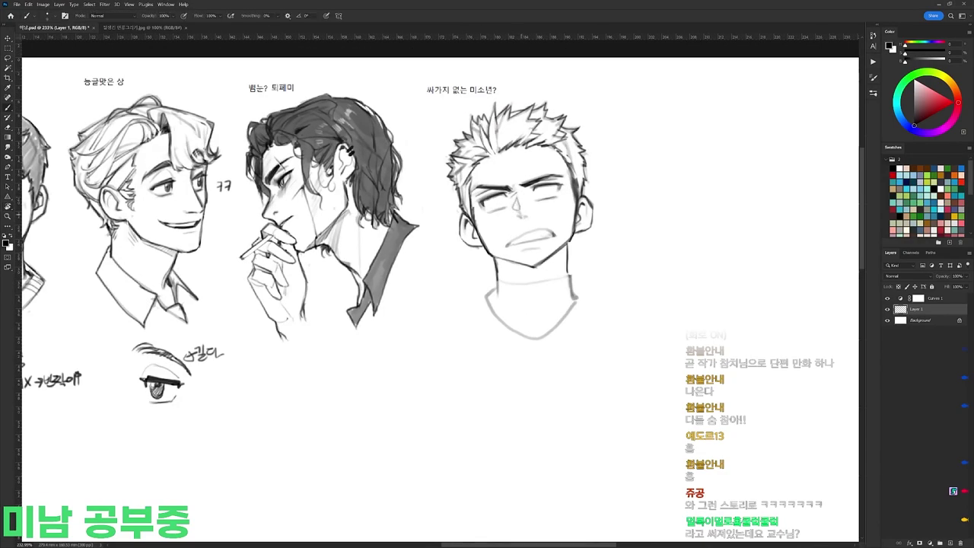
# Step: Select the nose with the Lasso tool and adjust it with Free Transform
pyautogui.press('l')
pyautogui.moveTo(503, 228)
pyautogui.mouseDown()
pyautogui.moveTo(504, 245)
pyautogui.moveTo(516, 208)
pyautogui.mouseUp()
pyautogui.hotkey('ctrl', 't')
pyautogui.press('Return')
pyautogui.hotkey('ctrl', 'd')
# Step: Ink the outline of the snarling open mouth with dark lines, erasing the grey sketch strokes
pyautogui.press('r')
pyautogui.press('b')
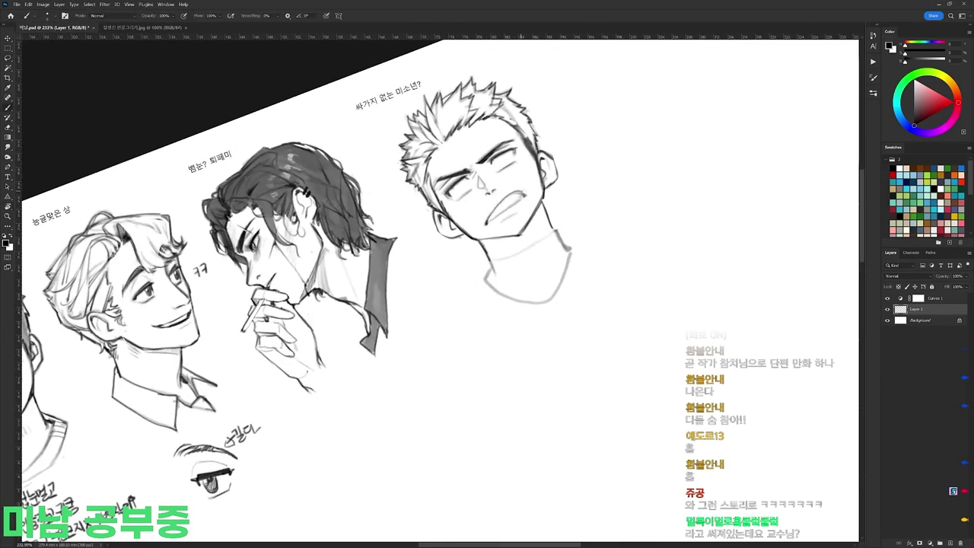
pyautogui.press('e')
pyautogui.press('b')
pyautogui.press('e')
pyautogui.press('b')
pyautogui.press('e')
pyautogui.press('b')
pyautogui.press('e')
pyautogui.press('b')
pyautogui.moveTo(491, 222)
pyautogui.mouseDown()
pyautogui.moveTo(523, 198)
pyautogui.moveTo(563, 242)
pyautogui.moveTo(478, 207)
pyautogui.mouseUp()
pyautogui.press('e')
pyautogui.press('b')
pyautogui.press('r')
pyautogui.press('e')
pyautogui.press('b')
pyautogui.press('e')
pyautogui.press('b')
pyautogui.press('r')
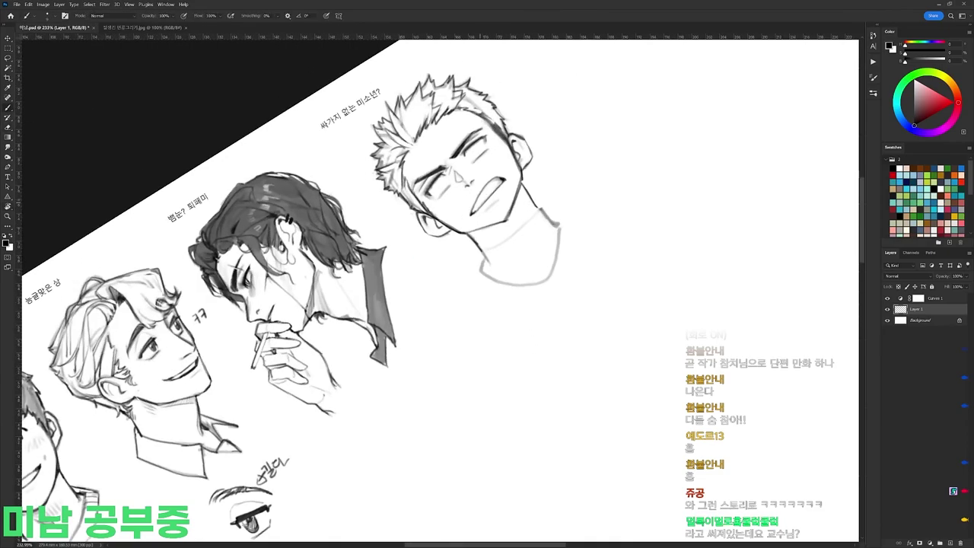
# Step: Darken the inside of the open mouth and define the teeth along its upper edge
pyautogui.press('r')
pyautogui.moveTo(512, 174)
pyautogui.mouseDown()
pyautogui.moveTo(538, 194)
pyautogui.moveTo(524, 203)
pyautogui.mouseUp()
pyautogui.press('e')
pyautogui.press('b')
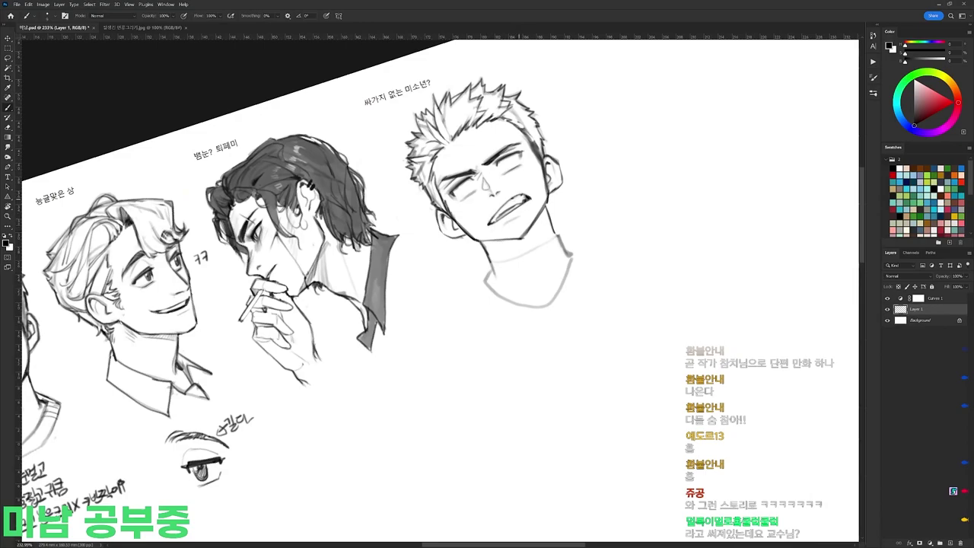
pyautogui.press('e')
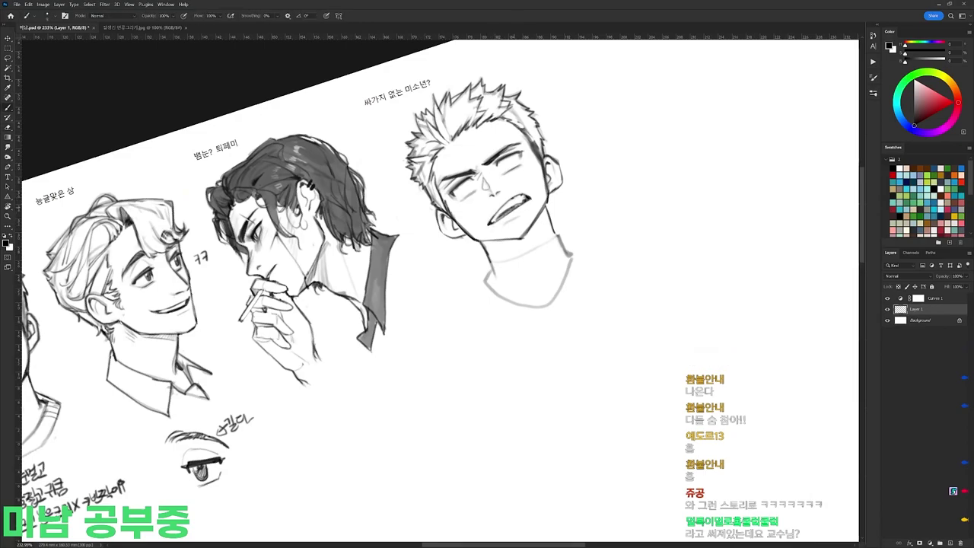
pyautogui.press('b')
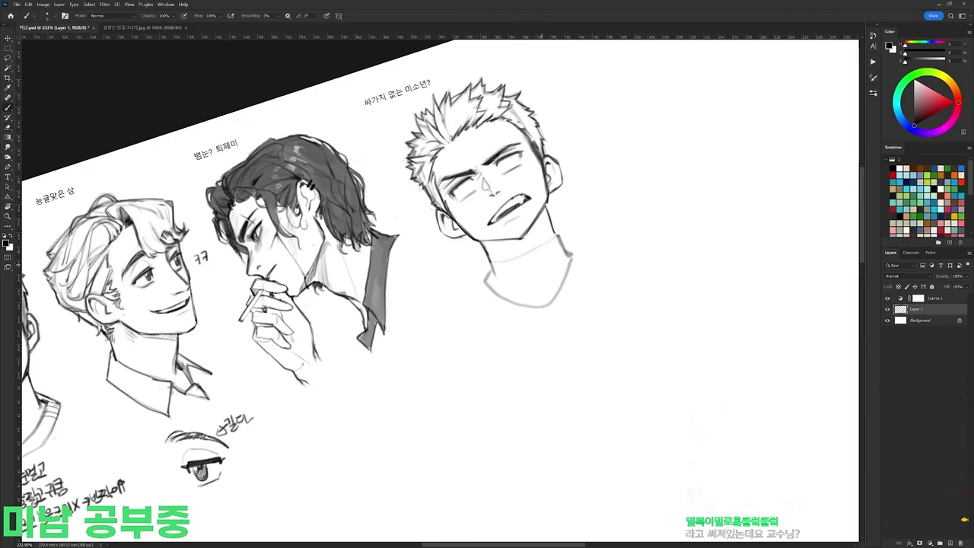
pyautogui.press('Escape')
pyautogui.press('e')
pyautogui.press('b')
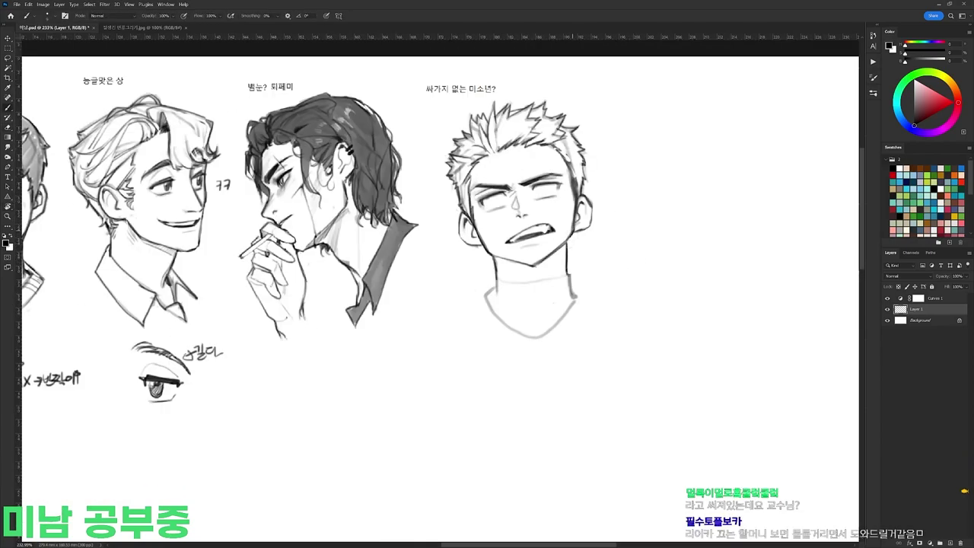
# Step: Draw the small irises in both eyes and ink the shirt collar line around the neck
pyautogui.press('e')
pyautogui.press('b')
pyautogui.press('e')
pyautogui.press('b')
pyautogui.press('e')
pyautogui.moveTo(494, 274); pyautogui.dragTo(495, 257)
pyautogui.press('b')
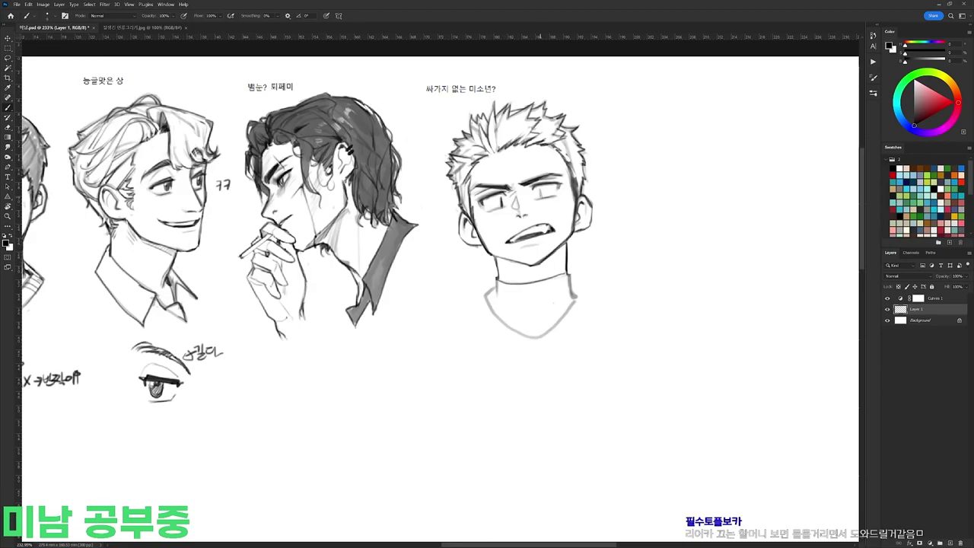
pyautogui.press('r')
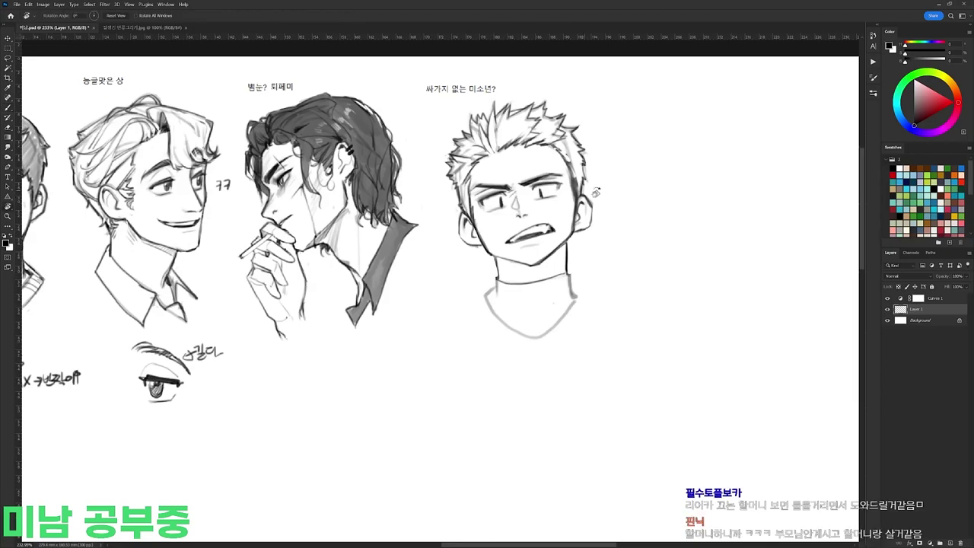
# Step: Add shading strokes under the eyes and ink the shirt collar with fold lines at both shoulders
pyautogui.moveTo(541, 188); pyautogui.dragTo(503, 166)
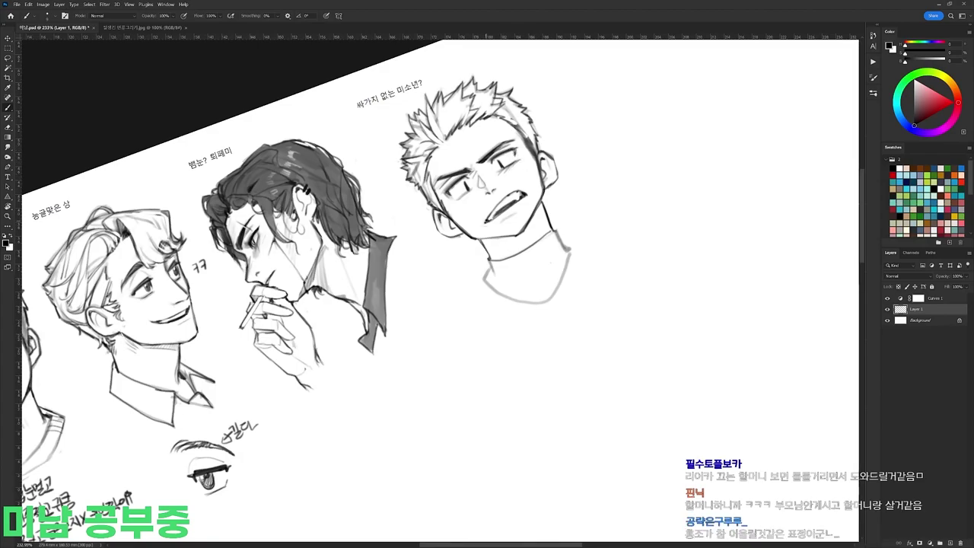
pyautogui.press('r')
pyautogui.moveTo(569, 159)
pyautogui.mouseDown()
pyautogui.moveTo(620, 213)
pyautogui.moveTo(591, 213)
pyautogui.mouseUp()
pyautogui.press('r')
pyautogui.press('b')
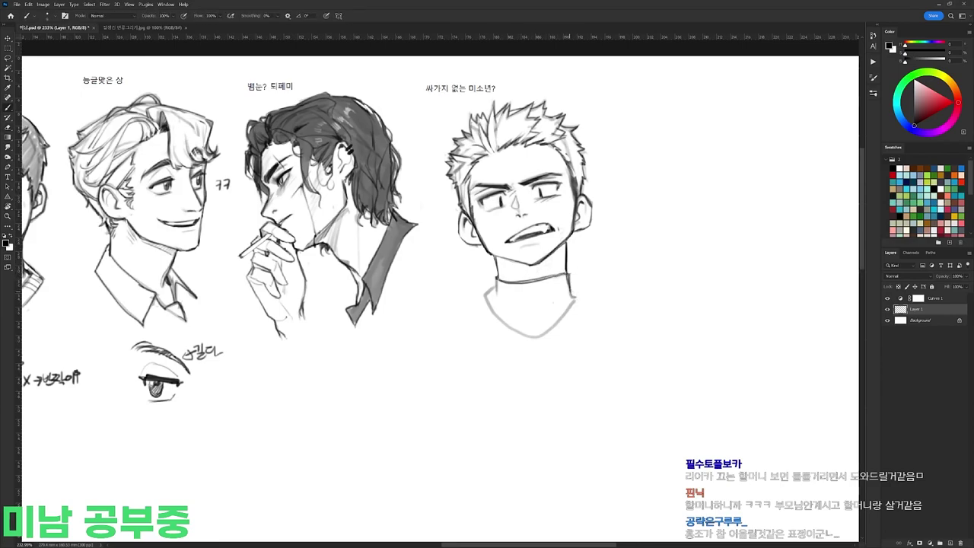
pyautogui.press('e')
pyautogui.press('b')
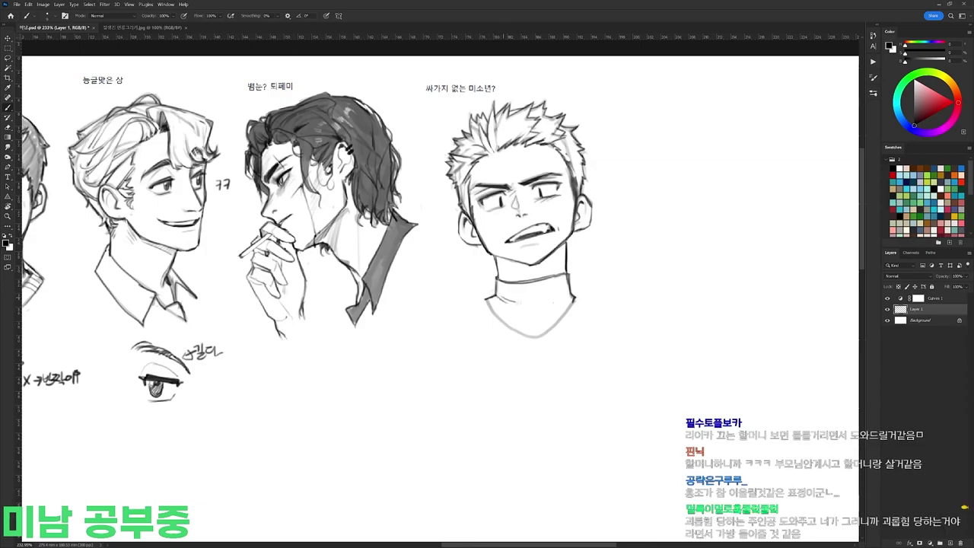
pyautogui.press('e')
pyautogui.press('l')
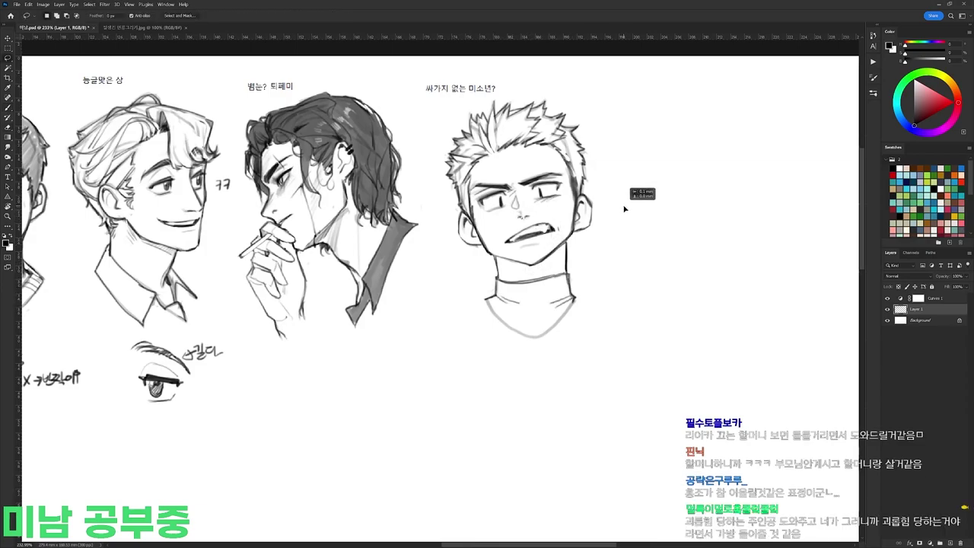
# Step: Draw piercings on both ears and a slanted scar line above the right eyebrow
pyautogui.press('b')
pyautogui.press('r')
pyautogui.moveTo(550, 188); pyautogui.dragTo(481, 140)
pyautogui.press('r')
pyautogui.moveTo(624, 142); pyautogui.dragTo(674, 266)
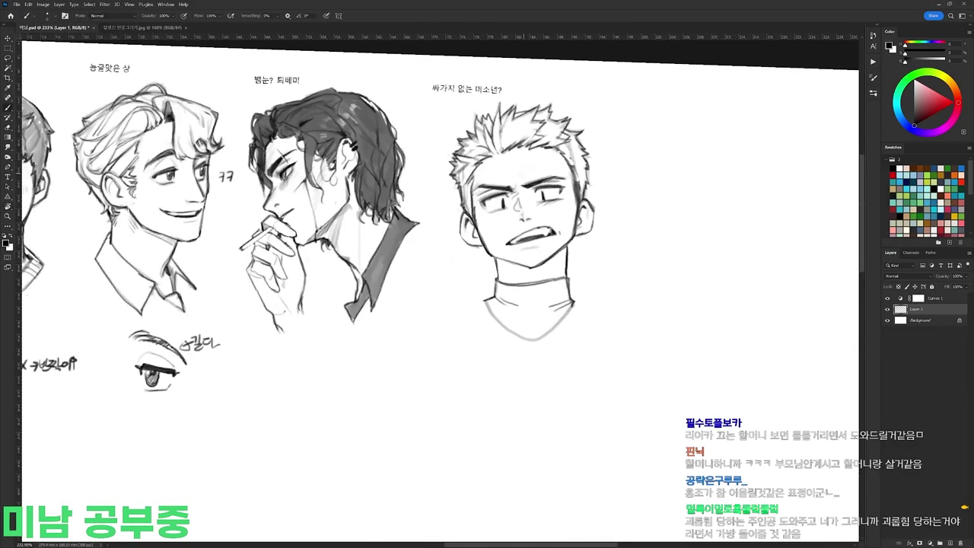
pyautogui.press('e')
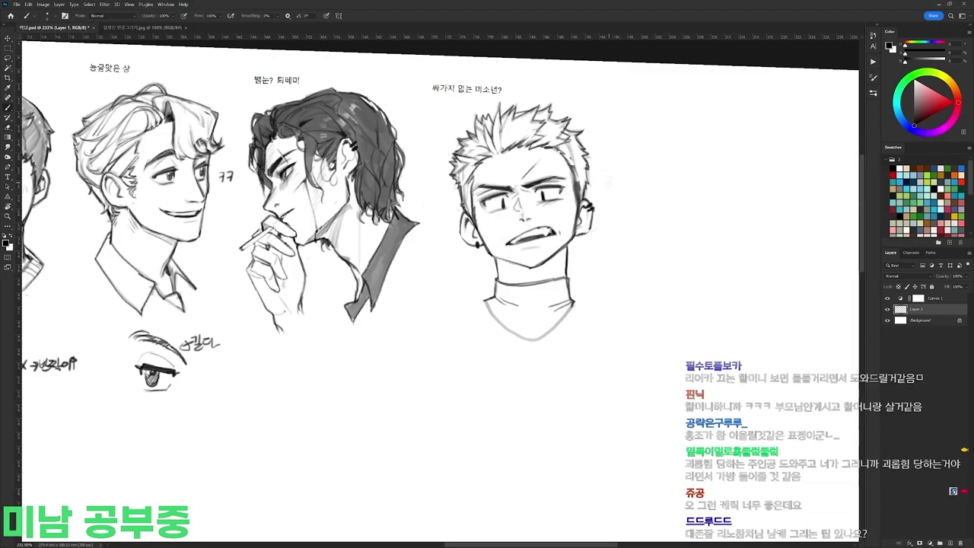
pyautogui.press('r')
pyautogui.press('Escape')
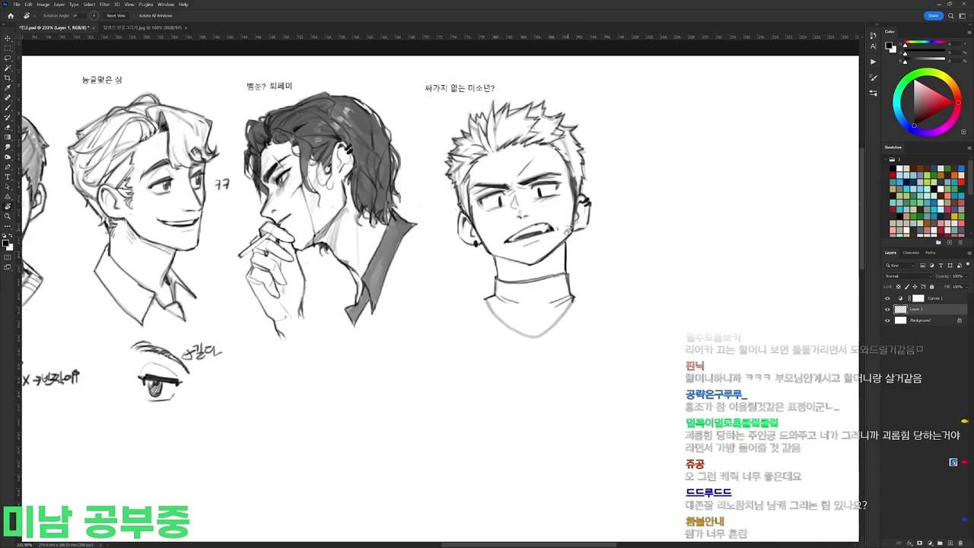
pyautogui.press('e')
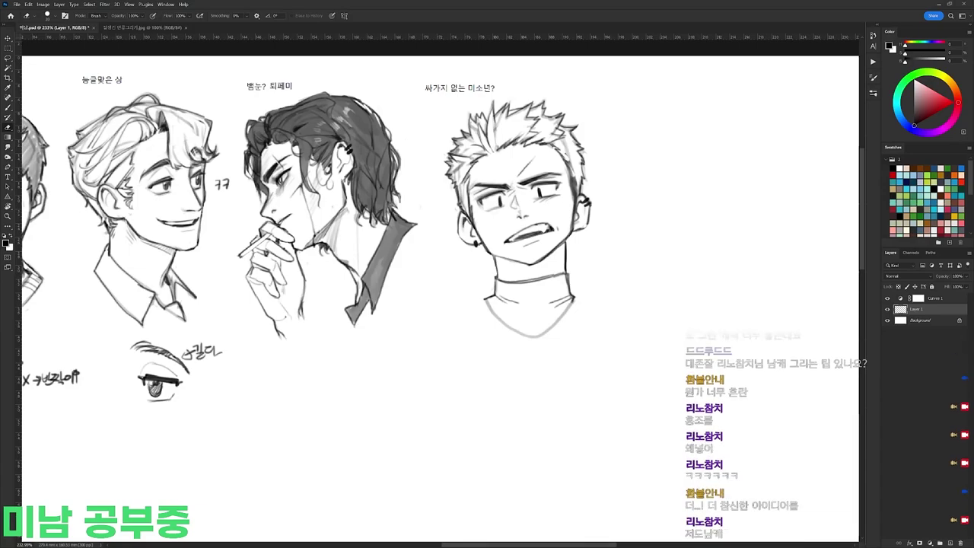
# Step: Add a hatched shadow on the neck beneath the jaw
pyautogui.press('b')
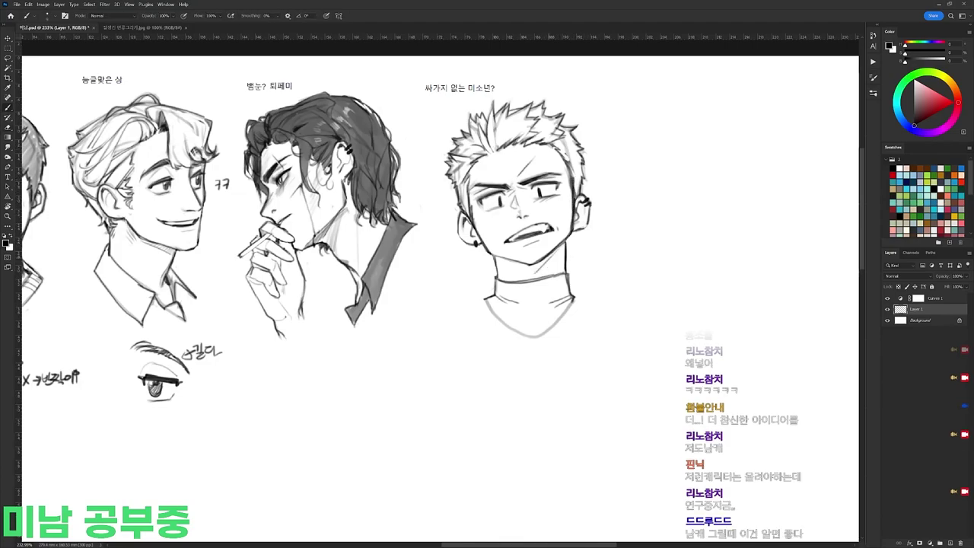
pyautogui.moveTo(539, 266); pyautogui.dragTo(530, 275)
pyautogui.press('r')
pyautogui.moveTo(616, 168); pyautogui.dragTo(647, 267)
pyautogui.moveTo(517, 281); pyautogui.dragTo(503, 310)
pyautogui.press('r')
pyautogui.moveTo(663, 248); pyautogui.dragTo(626, 161)
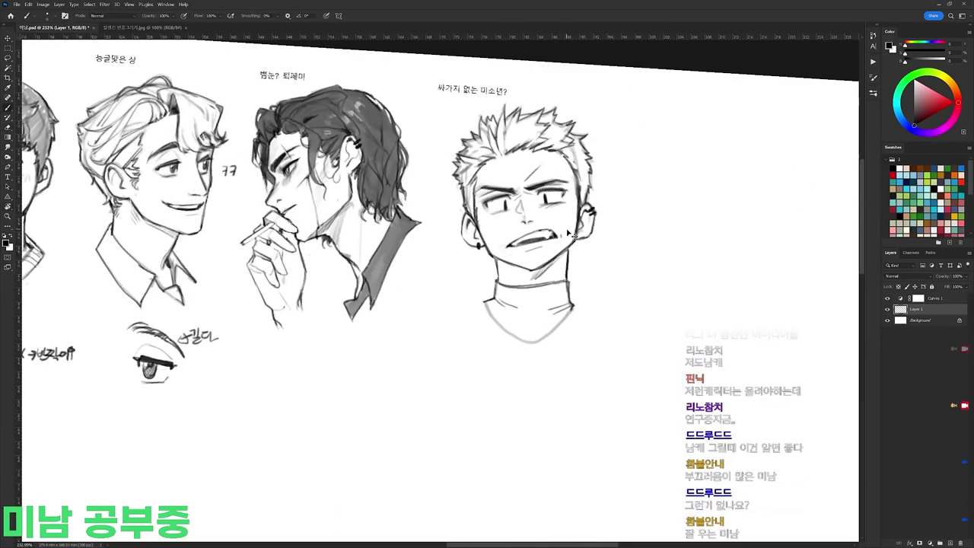
# Step: Touch up the teeth and the right corner of the snarling mouth
pyautogui.press('b')
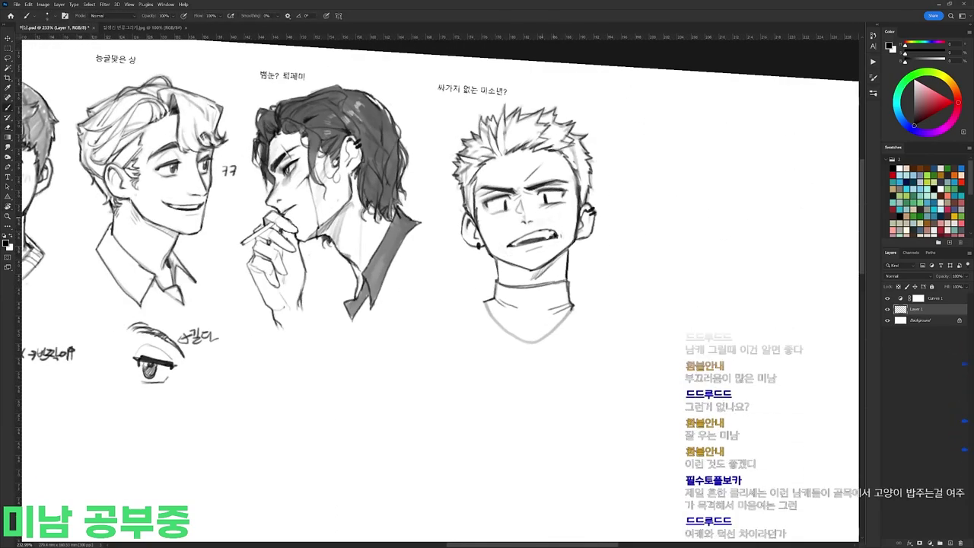
pyautogui.press('r')
pyautogui.moveTo(657, 259)
pyautogui.mouseDown()
pyautogui.moveTo(650, 184)
pyautogui.moveTo(659, 267)
pyautogui.mouseUp()
pyautogui.press('r')
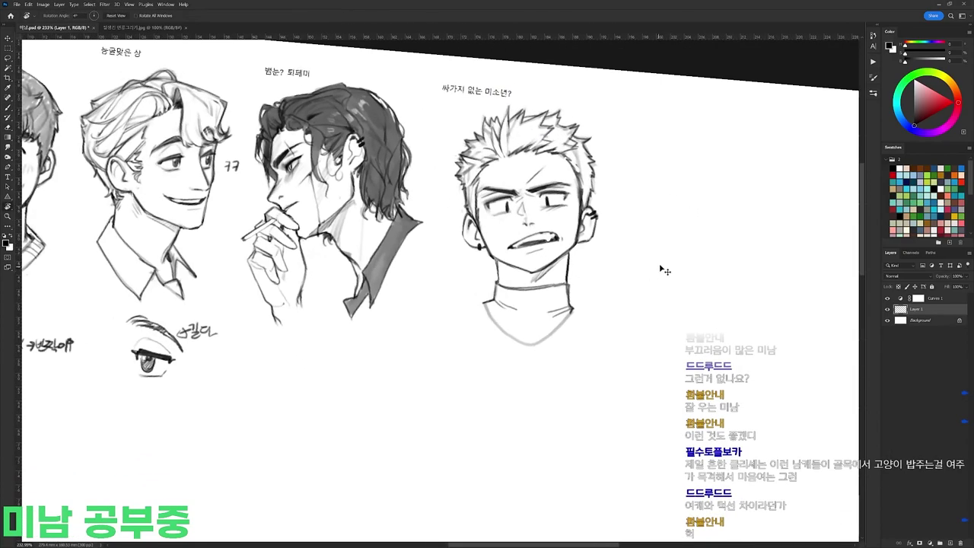
pyautogui.press('e')
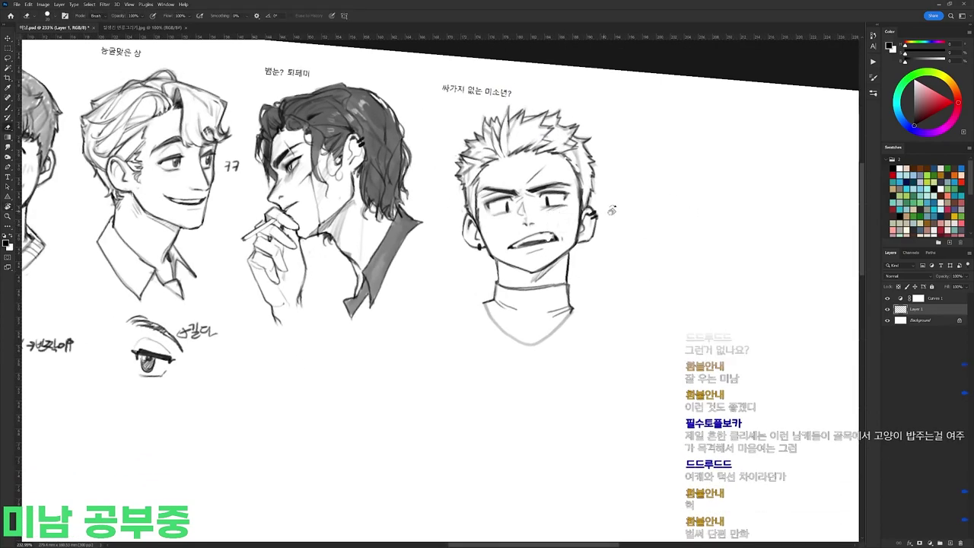
pyautogui.press('r')
pyautogui.press('Escape')
pyautogui.press('b')
pyautogui.press('e')
pyautogui.press('b')
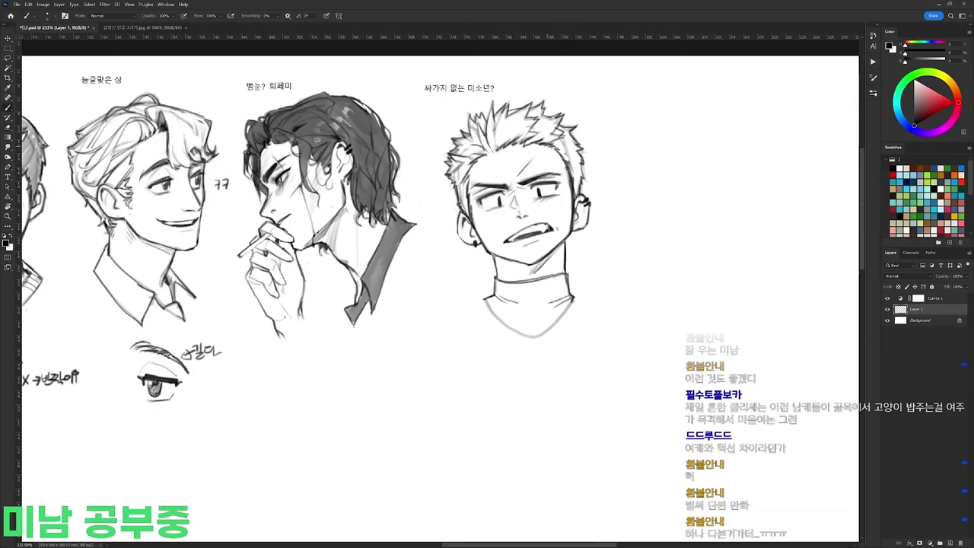
# Step: Sketch two small face diagrams joined by an arrow beside the portrait, comparing a wide brow gap with a narrow one
pyautogui.moveTo(552, 218); pyautogui.dragTo(555, 195)
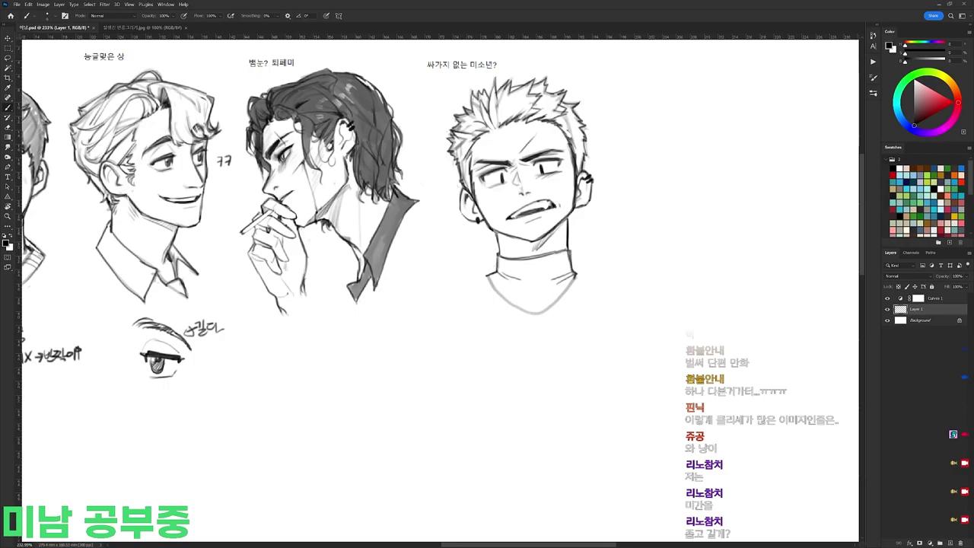
pyautogui.moveTo(609, 92)
pyautogui.mouseDown()
pyautogui.moveTo(625, 79)
pyautogui.moveTo(676, 86)
pyautogui.moveTo(644, 120)
pyautogui.moveTo(708, 107)
pyautogui.moveTo(706, 85)
pyautogui.moveTo(739, 85)
pyautogui.moveTo(712, 103)
pyautogui.moveTo(705, 122)
pyautogui.mouseUp()
pyautogui.click(625, 105)
pyautogui.click(668, 101)
pyautogui.hscroll(1, 690, 106)
pyautogui.click(731, 102)
pyautogui.moveTo(593, 80)
pyautogui.mouseDown()
pyautogui.moveTo(623, 78)
pyautogui.moveTo(609, 109)
pyautogui.mouseUp()
pyautogui.moveTo(593, 82); pyautogui.dragTo(607, 107)
pyautogui.moveTo(706, 82); pyautogui.dragTo(718, 82)
pyautogui.moveTo(717, 82); pyautogui.dragTo(711, 104)
pyautogui.moveTo(708, 82); pyautogui.dragTo(713, 104)
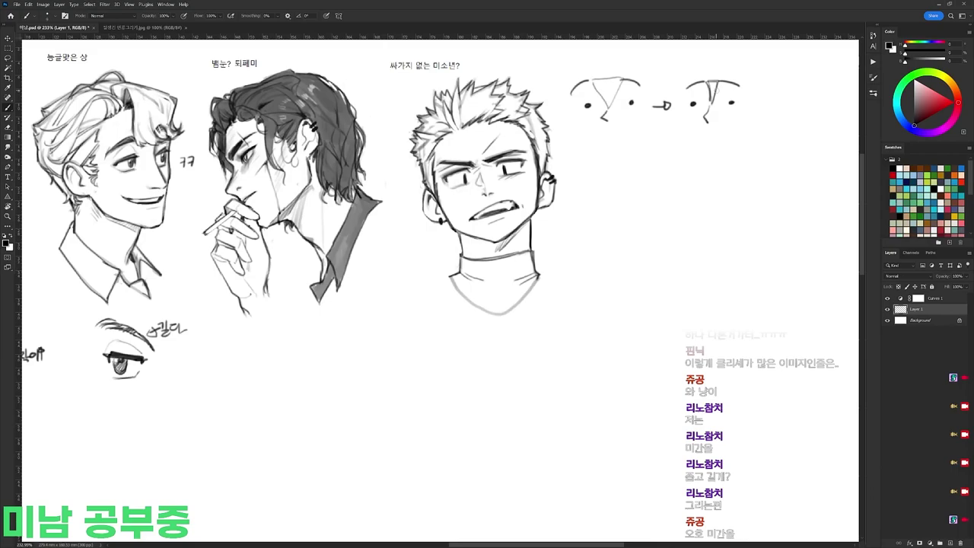
# Step: Select the two comparison face diagrams with the Lasso tool and delete them
pyautogui.press('l')
pyautogui.moveTo(566, 114); pyautogui.dragTo(674, 147)
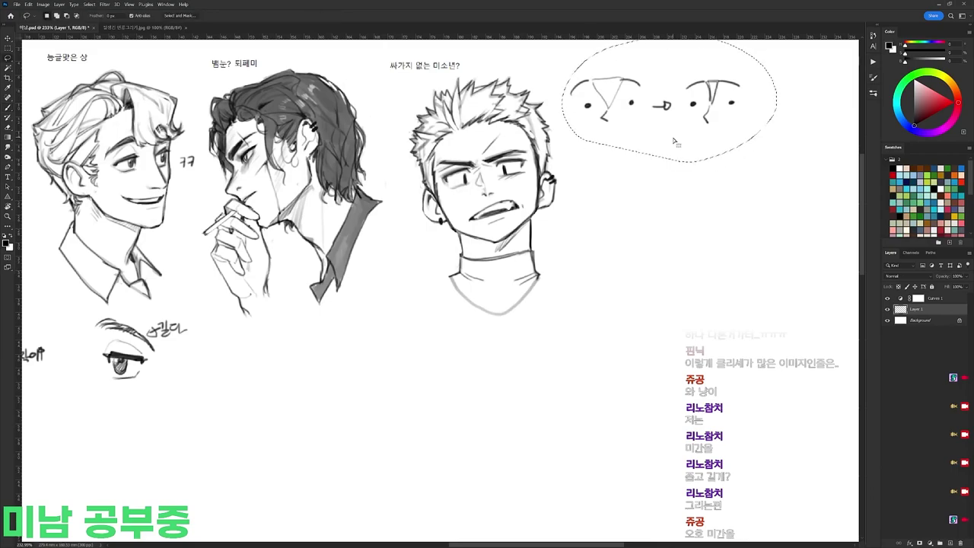
pyautogui.press('Delete')
pyautogui.hotkey('ctrl', 'd')
pyautogui.press('b')
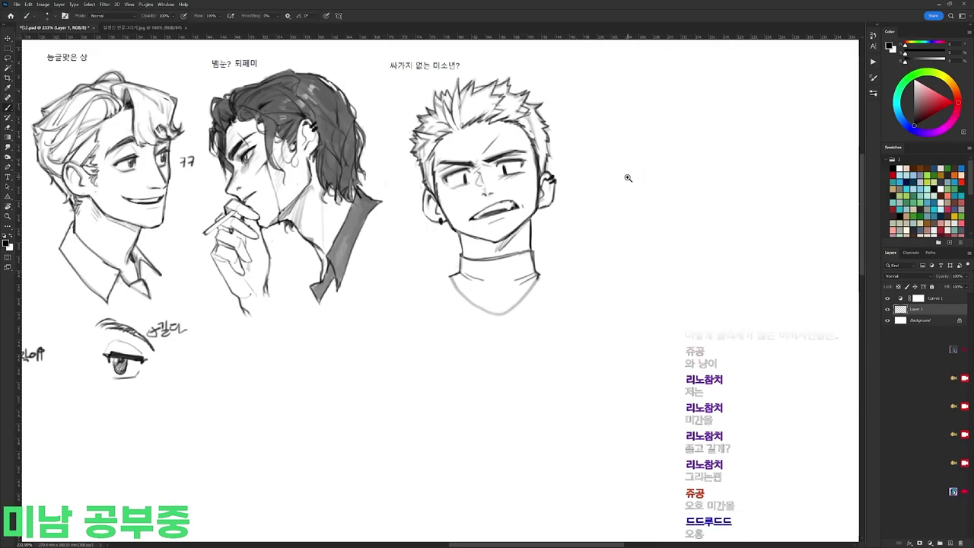
# Step: Ink the curved lower edge of the shirt beneath the collar over the grey sketch line
pyautogui.moveTo(629, 178); pyautogui.dragTo(583, 190)
pyautogui.moveTo(560, 243); pyautogui.dragTo(582, 243)
pyautogui.moveTo(498, 253)
pyautogui.mouseDown()
pyautogui.moveTo(517, 276)
pyautogui.moveTo(576, 254)
pyautogui.moveTo(549, 284)
pyautogui.mouseUp()
pyautogui.press('e')
pyautogui.press('b')
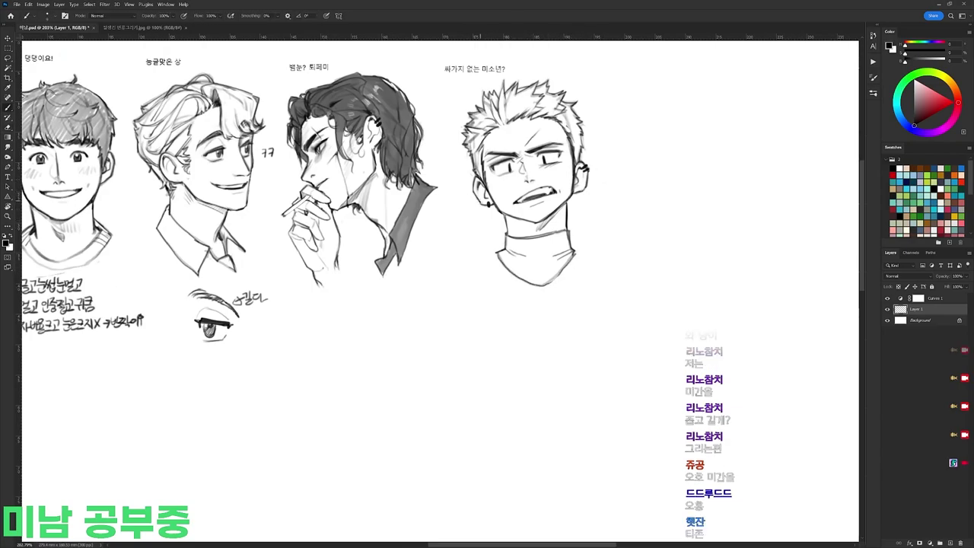
# Step: Shade the snarling boy's turtleneck with grey hatching strokes, adding darker fold lines across the collar and shoulders
pyautogui.rightClick(598, 207)
pyautogui.doubleClick(633, 276)
pyautogui.moveTo(502, 255)
pyautogui.mouseDown()
pyautogui.moveTo(517, 240)
pyautogui.moveTo(513, 265)
pyautogui.moveTo(541, 286)
pyautogui.mouseUp()
pyautogui.hotkey('ctrl', 'z')
pyautogui.moveTo(557, 259)
pyautogui.mouseDown()
pyautogui.moveTo(551, 286)
pyautogui.moveTo(560, 277)
pyautogui.mouseUp()
pyautogui.moveTo(571, 236)
pyautogui.mouseDown()
pyautogui.moveTo(566, 262)
pyautogui.moveTo(545, 262)
pyautogui.mouseUp()
pyautogui.moveTo(545, 239)
pyautogui.mouseDown()
pyautogui.moveTo(539, 261)
pyautogui.moveTo(532, 255)
pyautogui.mouseUp()
pyautogui.moveTo(556, 236)
pyautogui.mouseDown()
pyautogui.moveTo(530, 250)
pyautogui.moveTo(570, 231)
pyautogui.mouseUp()
pyautogui.moveTo(563, 232); pyautogui.dragTo(520, 245)
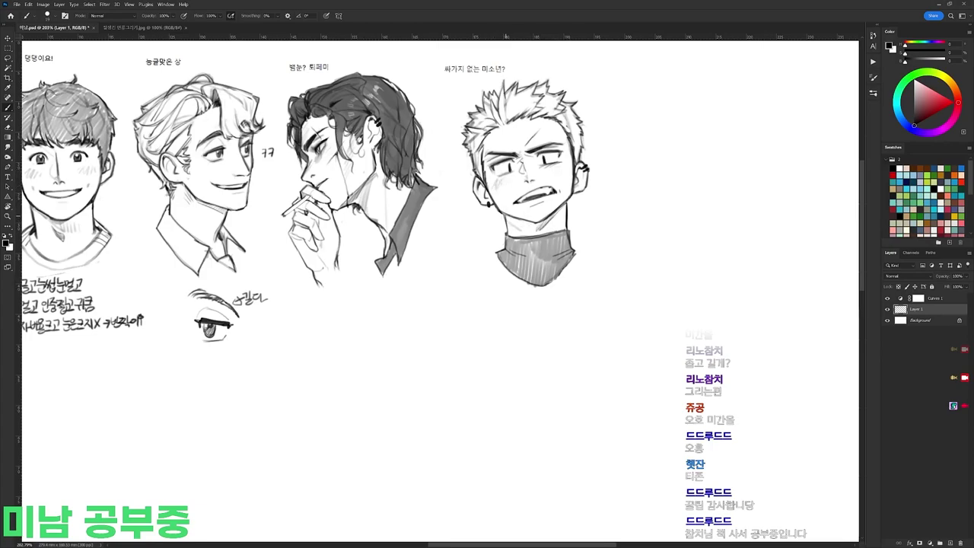
pyautogui.press('r')
pyautogui.moveTo(652, 191); pyautogui.dragTo(592, 115)
pyautogui.rightClick(536, 176)
pyautogui.doubleClick(611, 245)
pyautogui.press('r')
pyautogui.press('Escape')
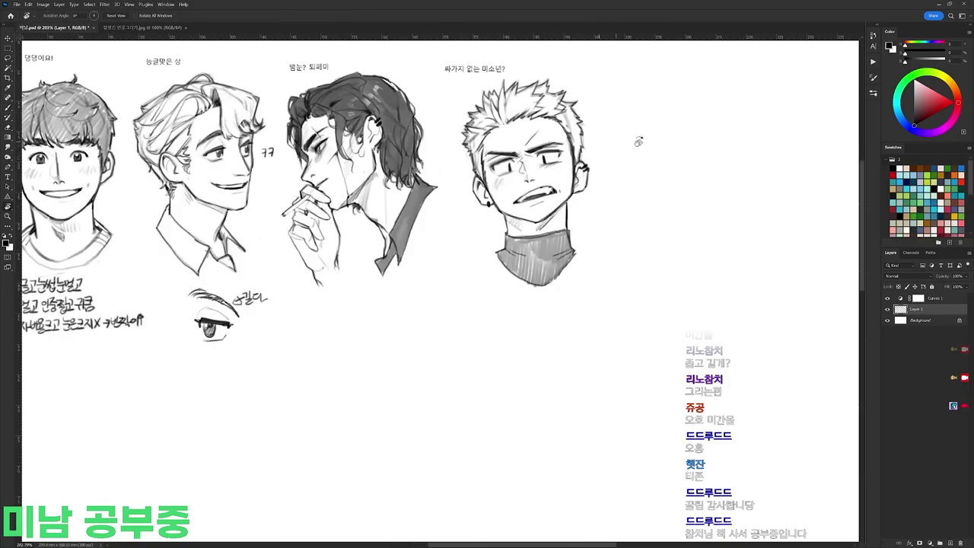
pyautogui.press('b')
pyautogui.scroll(-2, 648, 299)
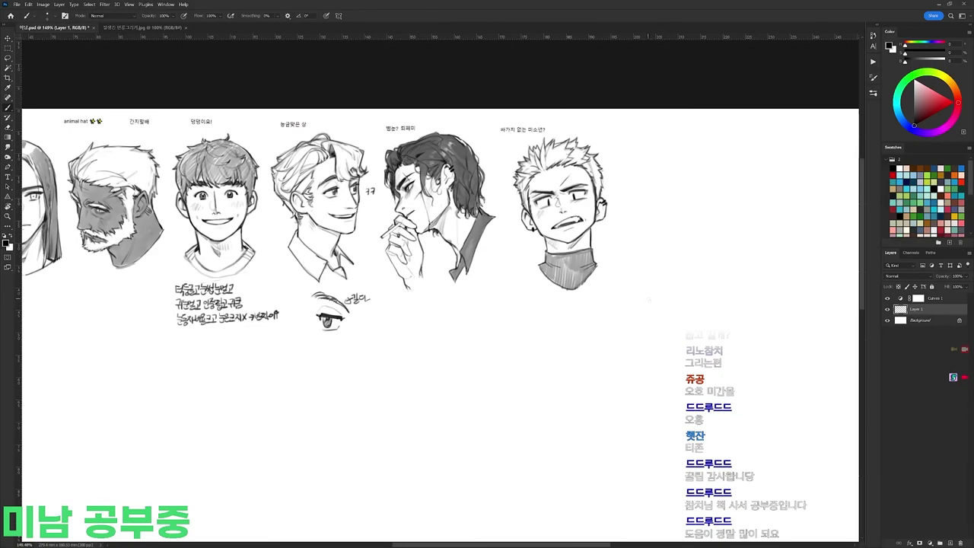
pyautogui.scroll(2, 648, 314)
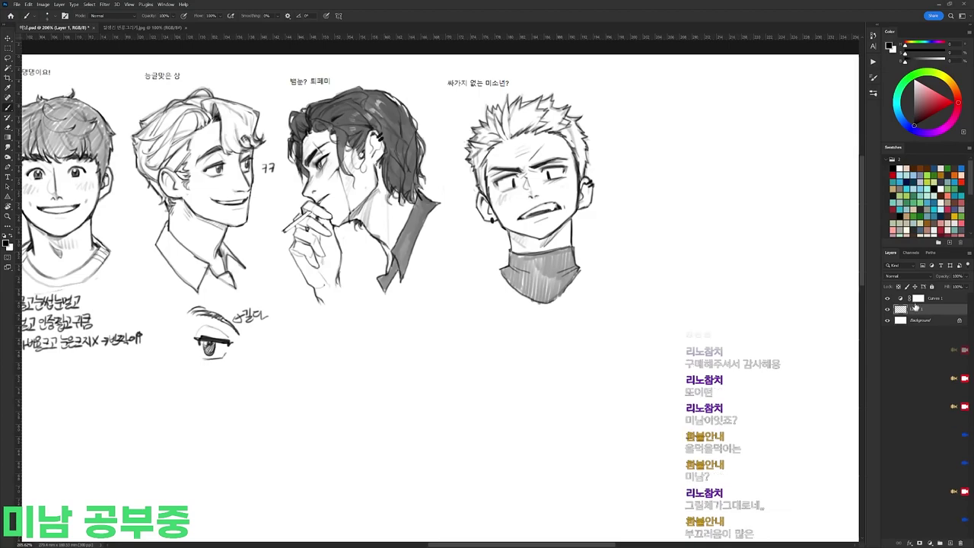
pyautogui.moveTo(698, 298); pyautogui.dragTo(592, 295)
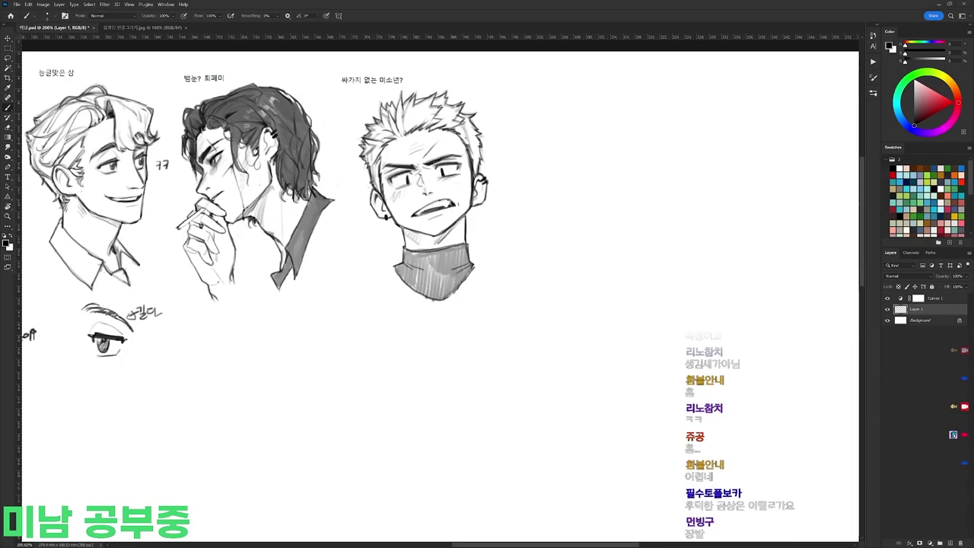
# Step: Snip the chat caption "여자같은 남자" and paste it onto the canvas as a heading beside the snarling boy
pyautogui.hotkey('alt', 'Tab')
pyautogui.hotkey('ctrl', 'n')
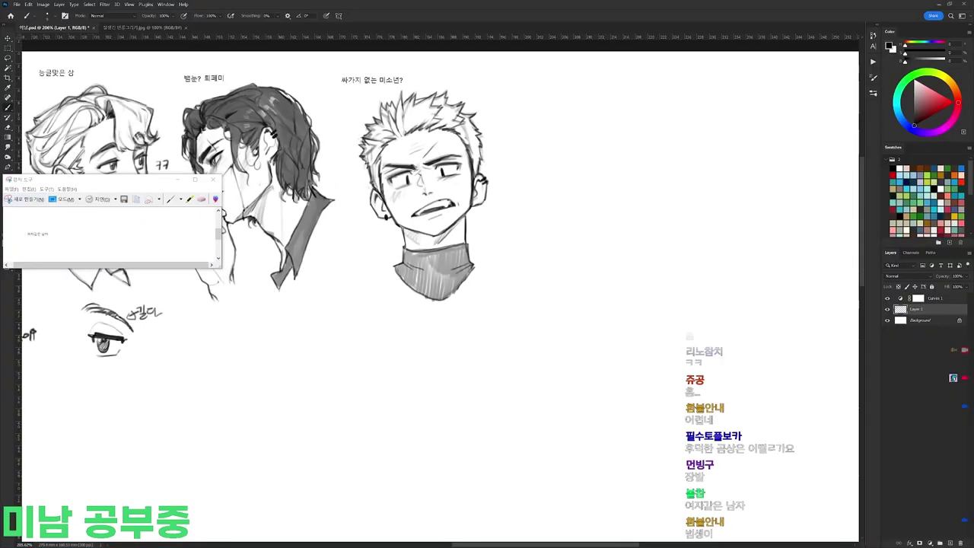
pyautogui.hotkey('alt', 'Tab')
pyautogui.hotkey('ctrl', 'v')
pyautogui.moveTo(520, 325); pyautogui.dragTo(566, 132)
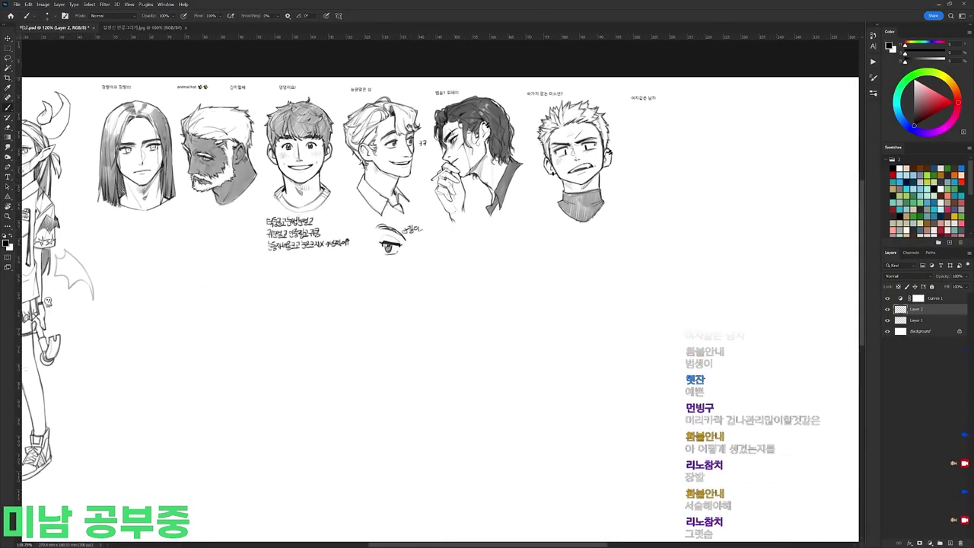
# Step: Check the pasted caption layer's visibility and merge it down into Layer 1
pyautogui.click(888, 309)
pyautogui.click(889, 309)
pyautogui.hotkey('ctrl', 'e')
# Step: Look over the earlier portraits along the row, from the long-haired man to the snarling boy
pyautogui.press('e')
pyautogui.moveTo(122, 172); pyautogui.dragTo(291, 181)
pyautogui.moveTo(291, 182); pyautogui.dragTo(367, 182)
pyautogui.press('b')
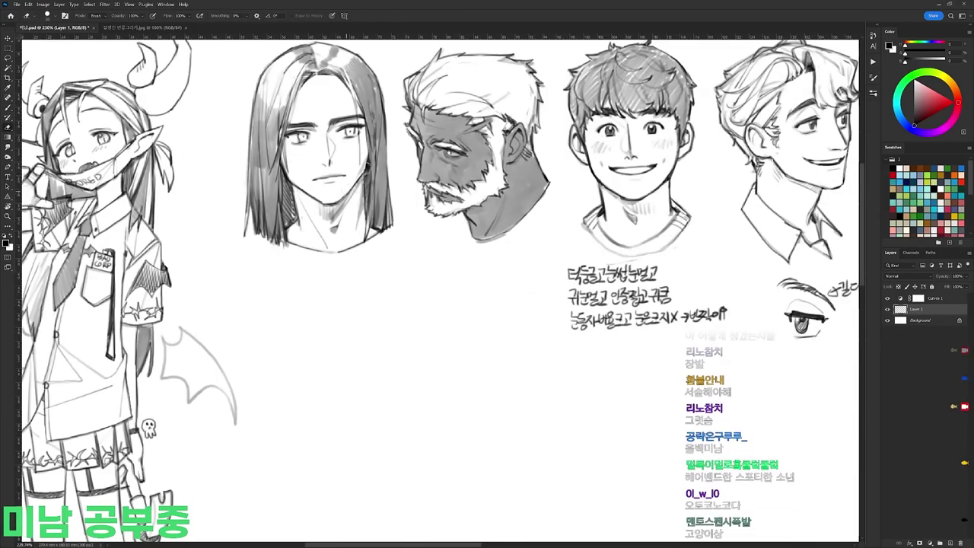
pyautogui.moveTo(376, 221); pyautogui.dragTo(355, 221)
pyautogui.moveTo(366, 220); pyautogui.dragTo(114, 230)
pyautogui.moveTo(822, 194); pyautogui.dragTo(433, 240)
pyautogui.hscroll(-3, 637, 317)
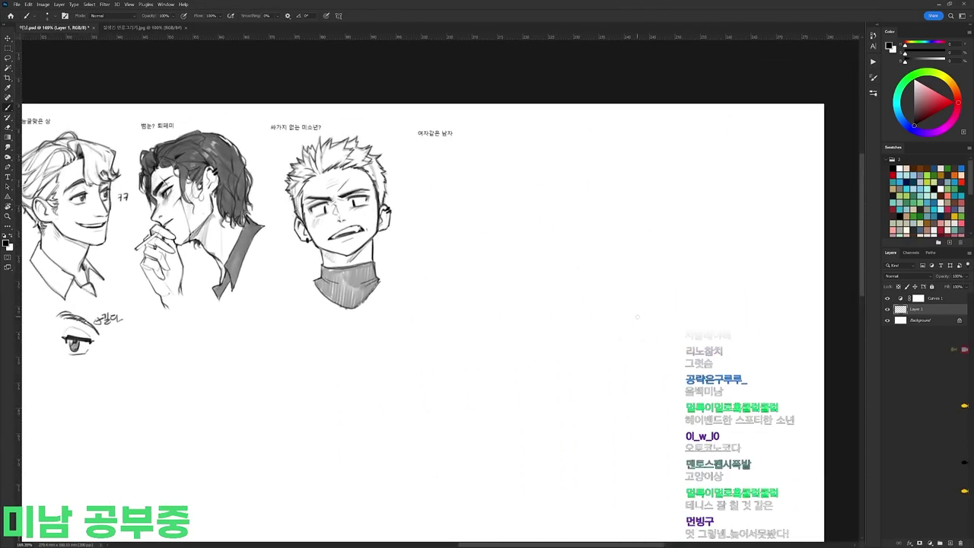
# Step: Sketch a light three-quarter head outline with a narrow chin beneath the "여자같은 남자" caption, using a larger brush
pyautogui.moveTo(453, 177)
pyautogui.keyDown('ctrl'); pyautogui.keyDown('space'); pyautogui.mouseDown()
pyautogui.moveTo(474, 178)
pyautogui.moveTo(454, 144)
pyautogui.moveTo(514, 151)
pyautogui.mouseUp(); pyautogui.keyUp('space'); pyautogui.keyUp('ctrl')
pyautogui.rightClick(503, 174)
pyautogui.doubleClick(541, 243)
pyautogui.moveTo(424, 169)
pyautogui.mouseDown()
pyautogui.moveTo(437, 259)
pyautogui.moveTo(487, 266)
pyautogui.mouseUp()
pyautogui.moveTo(509, 150)
pyautogui.mouseDown()
pyautogui.moveTo(539, 191)
pyautogui.moveTo(523, 234)
pyautogui.moveTo(480, 265)
pyautogui.mouseUp()
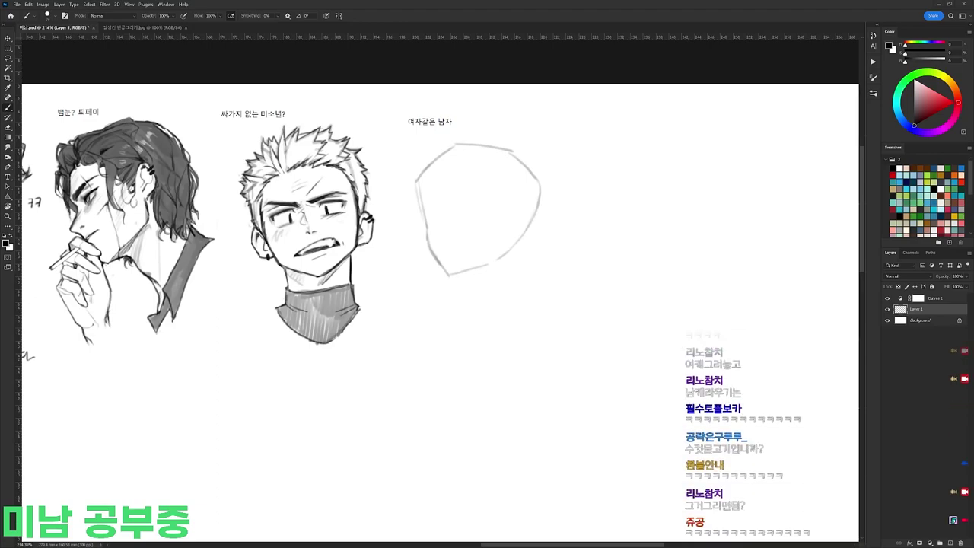
# Step: Sketch the ear, slender neck and curved neckline under the head outline
pyautogui.moveTo(504, 222)
pyautogui.mouseDown()
pyautogui.moveTo(508, 243)
pyautogui.moveTo(472, 299)
pyautogui.mouseUp()
pyautogui.hotkey('ctrl', 'z')
pyautogui.moveTo(513, 245)
pyautogui.mouseDown()
pyautogui.moveTo(518, 280)
pyautogui.moveTo(462, 309)
pyautogui.mouseUp()
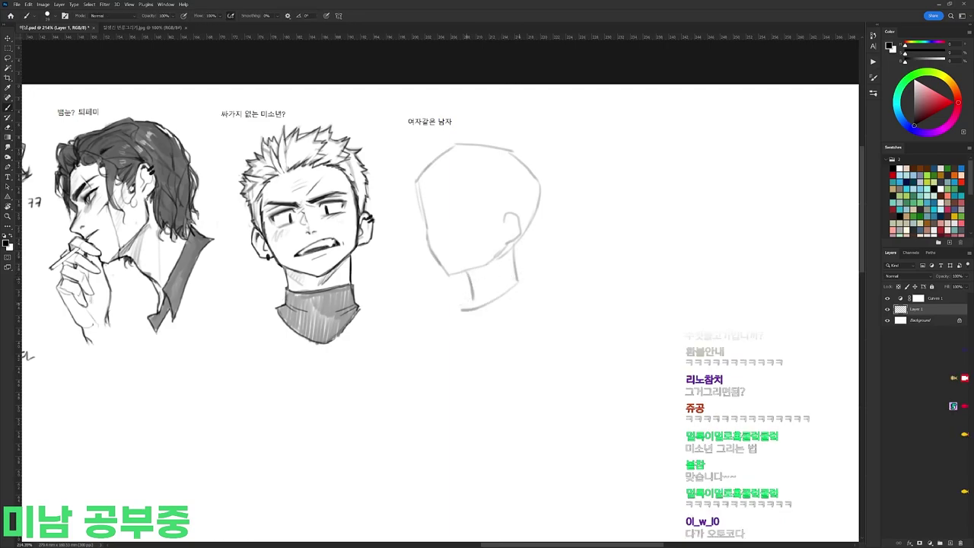
# Step: Clean up stray outline marks and shift the lassoed head sketch slightly to the right
pyautogui.press('e')
pyautogui.moveTo(416, 181); pyautogui.dragTo(417, 202)
pyautogui.press('l')
pyautogui.moveTo(550, 152)
pyautogui.mouseDown()
pyautogui.moveTo(464, 140)
pyautogui.moveTo(533, 145)
pyautogui.mouseUp()
pyautogui.moveTo(521, 200); pyautogui.dragTo(541, 209)
pyautogui.hotkey('ctrl', 'd')
pyautogui.press('e')
pyautogui.moveTo(525, 264); pyautogui.dragTo(534, 255)
# Step: Sketch the curved upper lash lines of both eyes on the feminine boy's face
pyautogui.press('b')
pyautogui.moveTo(448, 225); pyautogui.dragTo(464, 222)
pyautogui.moveTo(486, 227); pyautogui.dragTo(509, 225)
pyautogui.press('l')
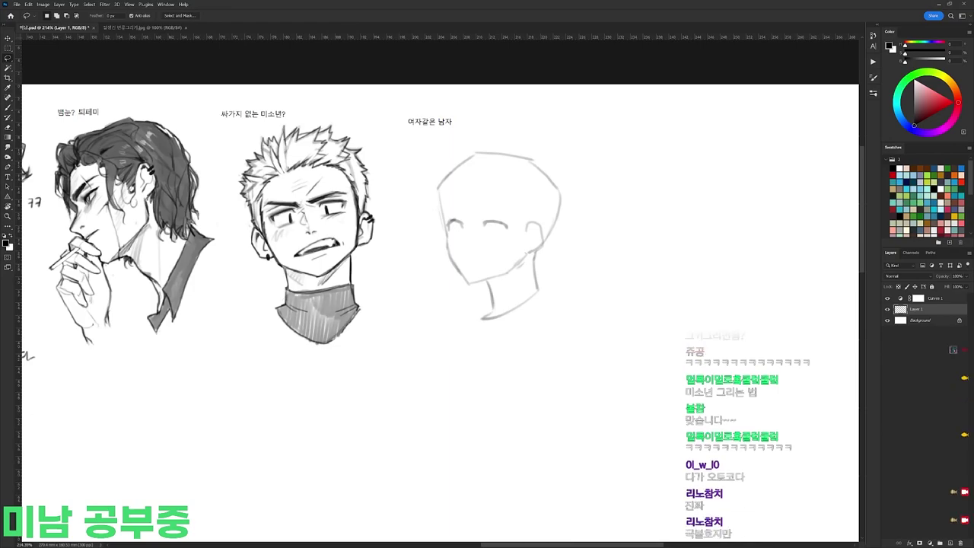
# Step: Sketch the long bangs across the forehead, the loose hair over the near temple and the outer hair contour
pyautogui.press('b')
pyautogui.moveTo(468, 171)
pyautogui.mouseDown()
pyautogui.moveTo(457, 225)
pyautogui.moveTo(481, 225)
pyautogui.mouseUp()
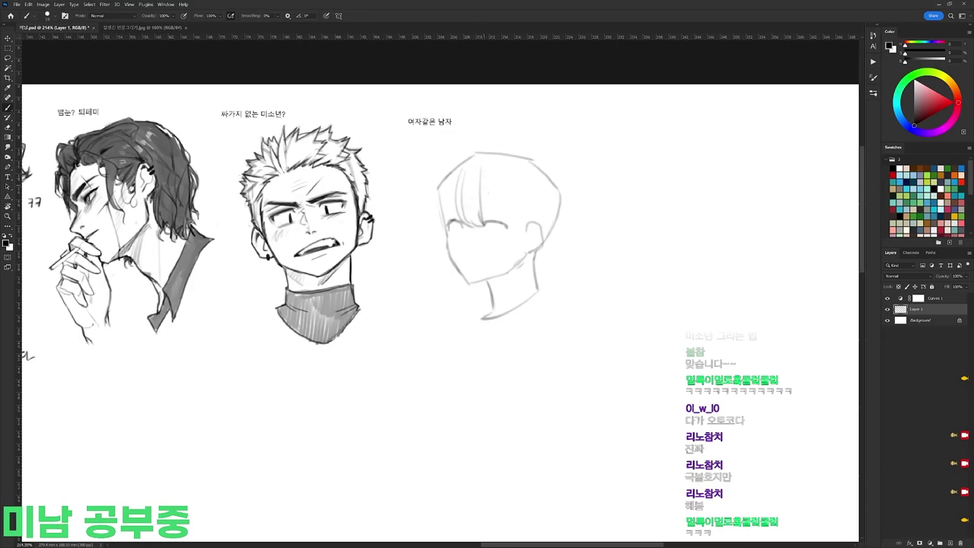
pyautogui.moveTo(473, 180)
pyautogui.mouseDown()
pyautogui.moveTo(478, 228)
pyautogui.moveTo(520, 226)
pyautogui.moveTo(518, 242)
pyautogui.mouseUp()
pyautogui.moveTo(518, 242); pyautogui.dragTo(525, 231)
pyautogui.moveTo(561, 183)
pyautogui.mouseDown()
pyautogui.moveTo(565, 245)
pyautogui.moveTo(536, 264)
pyautogui.mouseUp()
pyautogui.press('e')
pyautogui.press('b')
pyautogui.moveTo(459, 172)
pyautogui.mouseDown()
pyautogui.moveTo(441, 220)
pyautogui.moveTo(421, 208)
pyautogui.moveTo(442, 232)
pyautogui.mouseUp()
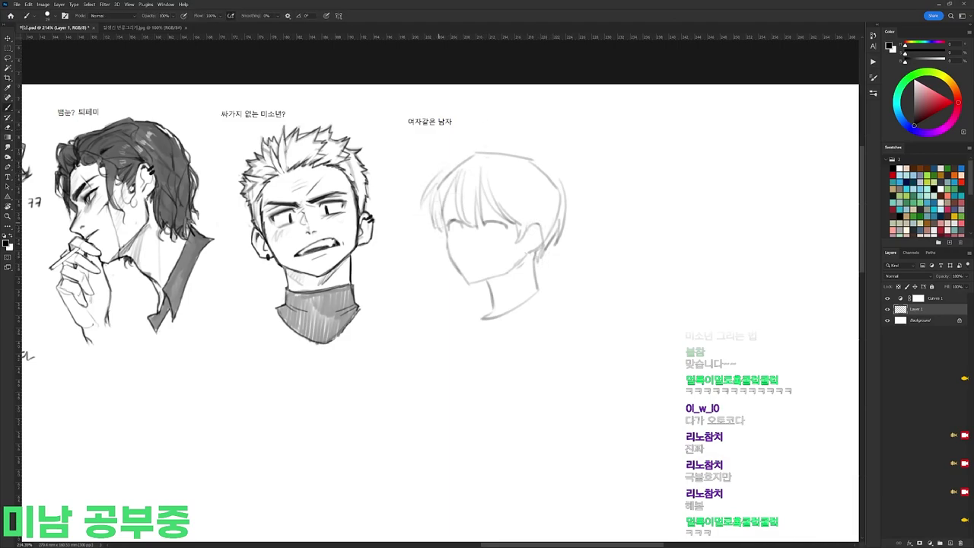
# Step: Add pointed hair strands at the nape, a small tuft on the crown and faint lower eye lines
pyautogui.moveTo(545, 249); pyautogui.dragTo(540, 270)
pyautogui.moveTo(542, 257); pyautogui.dragTo(530, 279)
pyautogui.moveTo(533, 250); pyautogui.dragTo(528, 277)
pyautogui.press('e')
pyautogui.press('b')
pyautogui.moveTo(458, 181); pyautogui.dragTo(448, 195)
pyautogui.press('e')
pyautogui.press('b')
pyautogui.moveTo(469, 137)
pyautogui.mouseDown()
pyautogui.moveTo(535, 158)
pyautogui.moveTo(564, 196)
pyautogui.moveTo(540, 172)
pyautogui.moveTo(485, 154)
pyautogui.mouseUp()
pyautogui.press('e')
pyautogui.press('b')
pyautogui.press('e')
pyautogui.press('b')
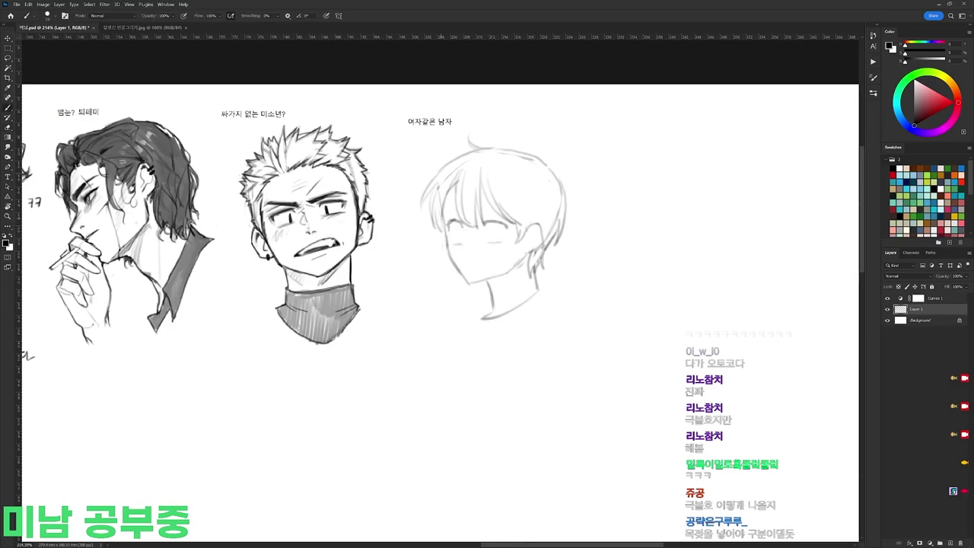
# Step: Rework the back-of-head hair contour and nape strands, erasing the bulging outer lines
pyautogui.press('b')
pyautogui.press('e')
pyautogui.moveTo(555, 215)
pyautogui.mouseDown()
pyautogui.moveTo(542, 268)
pyautogui.moveTo(554, 245)
pyautogui.mouseUp()
pyautogui.press('b')
pyautogui.moveTo(561, 188)
pyautogui.mouseDown()
pyautogui.moveTo(555, 256)
pyautogui.moveTo(541, 273)
pyautogui.mouseUp()
pyautogui.moveTo(542, 263); pyautogui.dragTo(538, 281)
pyautogui.press('e')
pyautogui.moveTo(564, 219); pyautogui.dragTo(559, 254)
pyautogui.press('b')
pyautogui.press('e')
pyautogui.press('b')
pyautogui.press('e')
pyautogui.press('b')
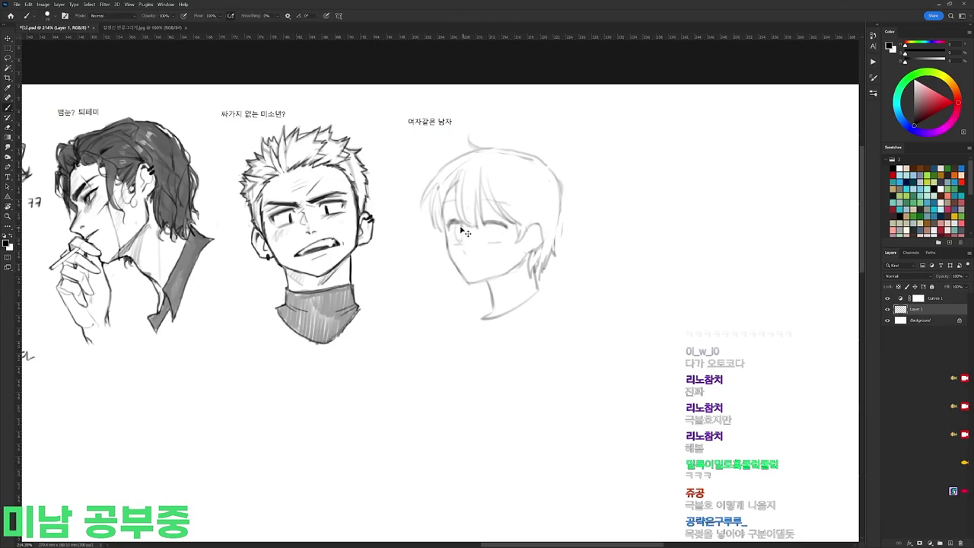
# Step: Sketch round irises, cheek blush marks and a small mouth, and tidy the hair outline behind the ear
pyautogui.moveTo(493, 233); pyautogui.dragTo(504, 238)
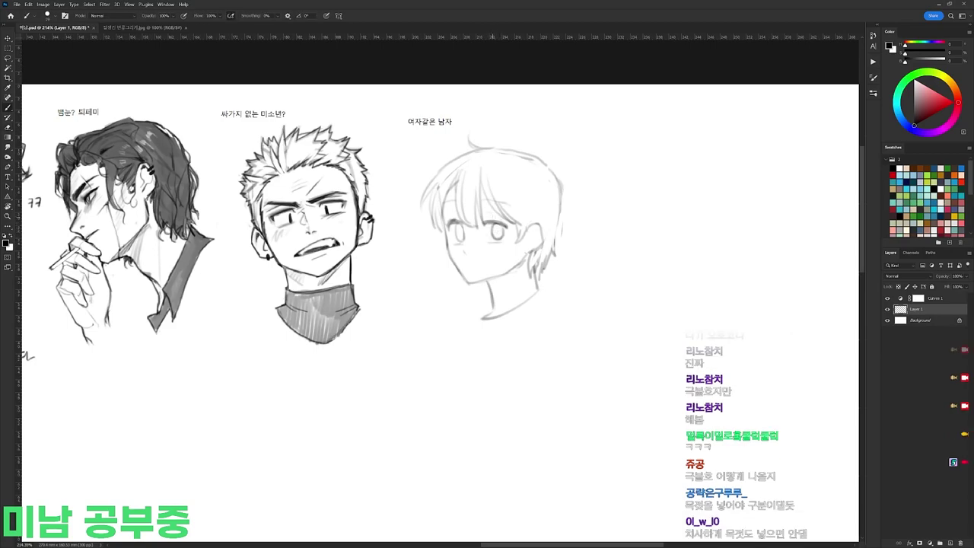
pyautogui.moveTo(563, 185); pyautogui.dragTo(554, 245)
pyautogui.press('e')
pyautogui.moveTo(564, 211); pyautogui.dragTo(542, 264)
pyautogui.press('b')
pyautogui.press('e')
pyautogui.press('b')
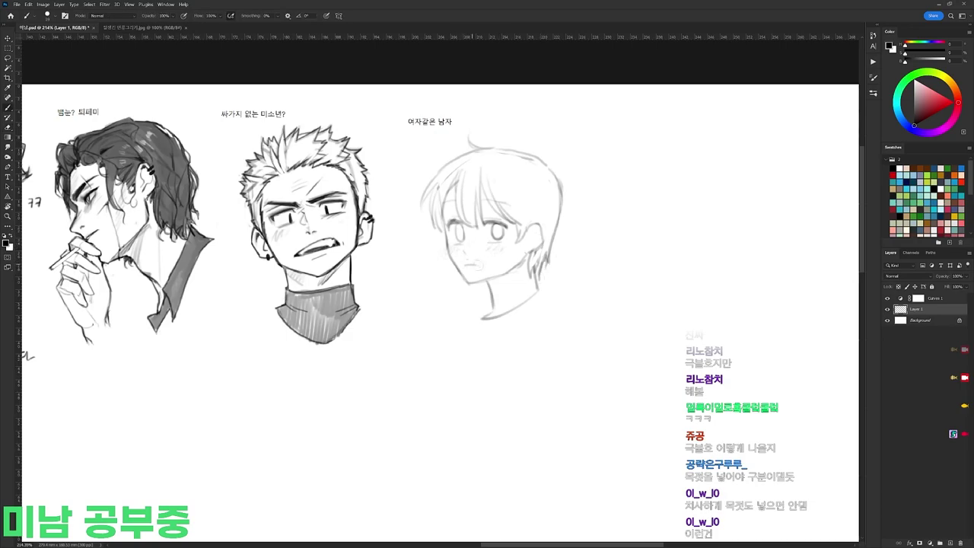
pyautogui.moveTo(467, 258); pyautogui.dragTo(468, 260)
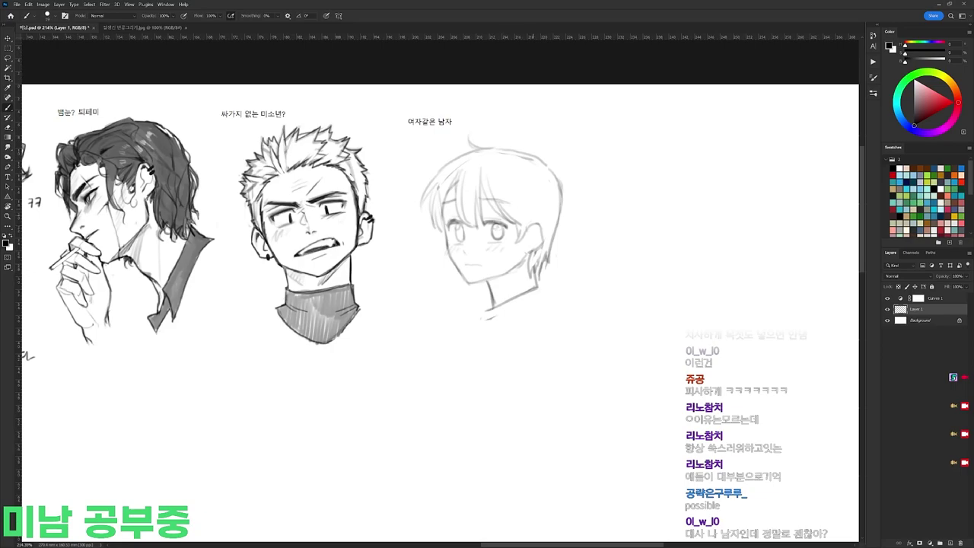
# Step: Nudge the lassoed eye, ear and back-of-head area slightly, and add soft worried eyebrows and inner ear lines
pyautogui.press('l')
pyautogui.moveTo(496, 259)
pyautogui.mouseDown()
pyautogui.moveTo(451, 255)
pyautogui.moveTo(602, 245)
pyautogui.moveTo(550, 256)
pyautogui.mouseUp()
pyautogui.moveTo(576, 184); pyautogui.dragTo(581, 187)
pyautogui.hotkey('ctrl', 'd')
pyautogui.press('b')
pyautogui.press('e')
pyautogui.press('b')
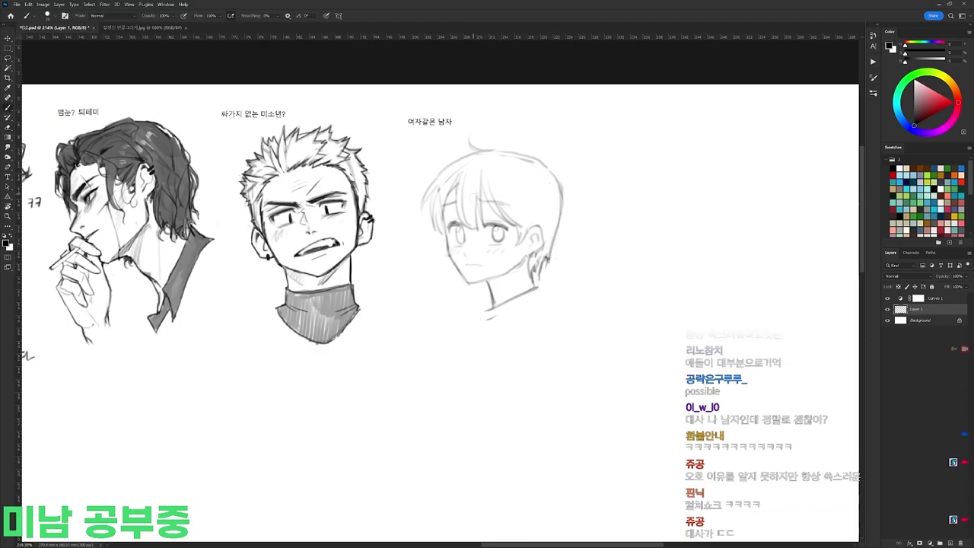
pyautogui.press('b')
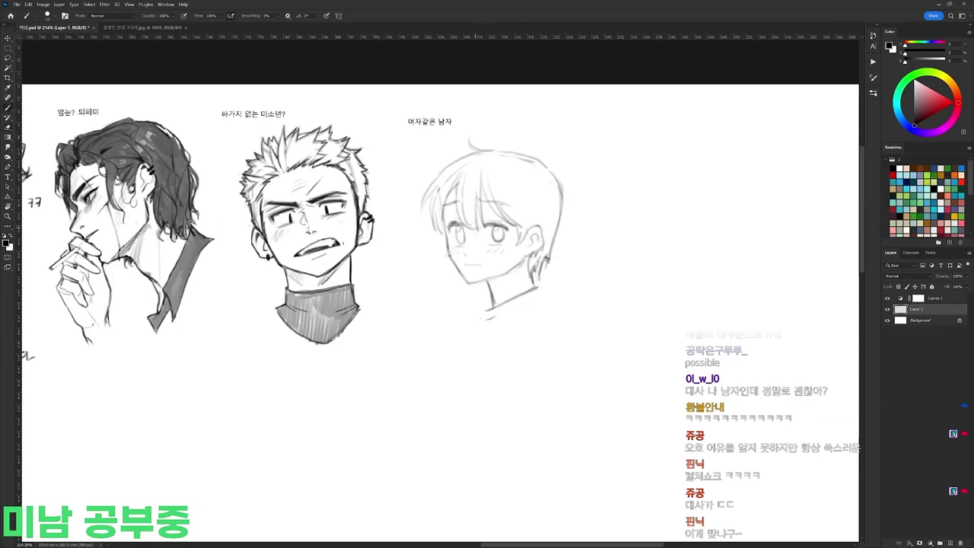
# Step: Sketch a folded shirt collar with a dark necktie below the neck, and mark the pupils in both eyes
pyautogui.moveTo(535, 284)
pyautogui.mouseDown()
pyautogui.moveTo(491, 331)
pyautogui.moveTo(541, 306)
pyautogui.mouseUp()
pyautogui.moveTo(485, 316); pyautogui.dragTo(475, 345)
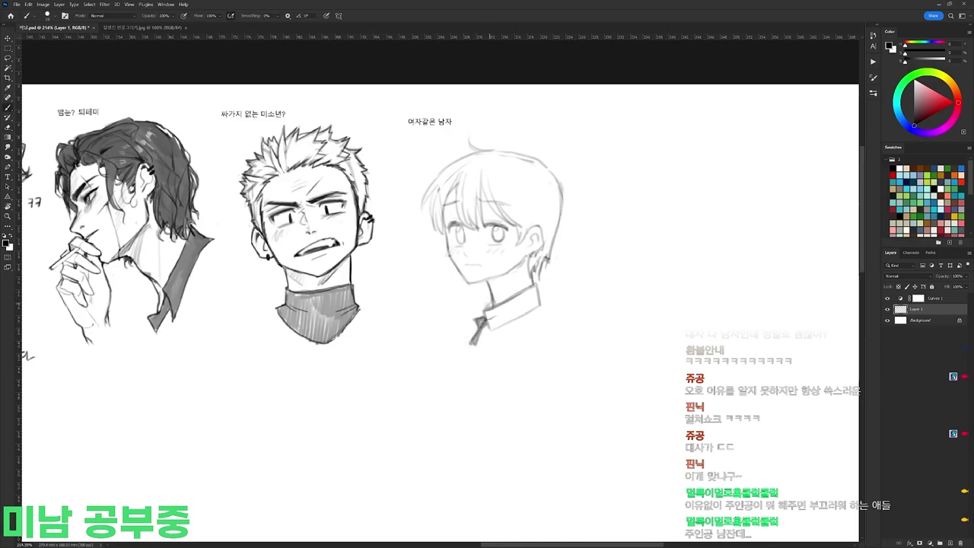
pyautogui.press('e')
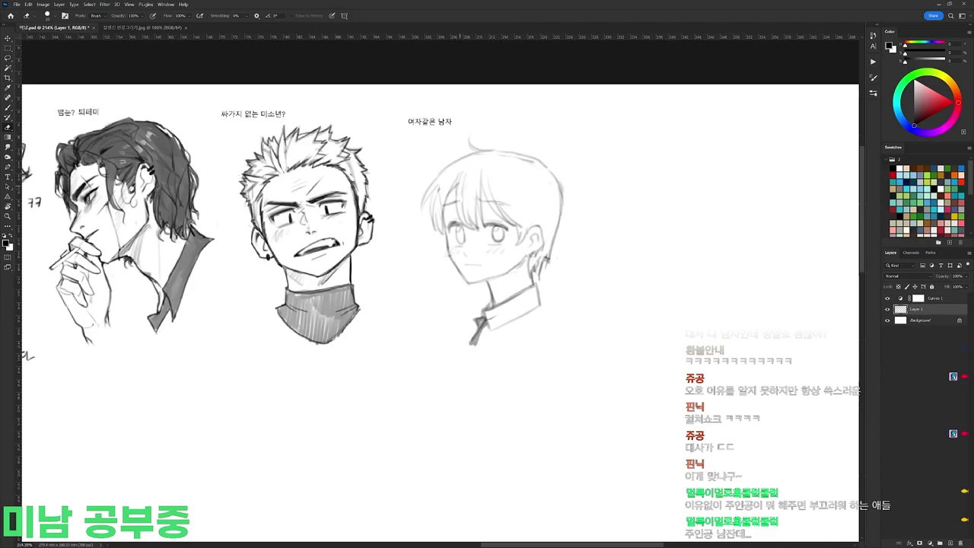
pyautogui.press('b')
pyautogui.moveTo(461, 231); pyautogui.dragTo(461, 236)
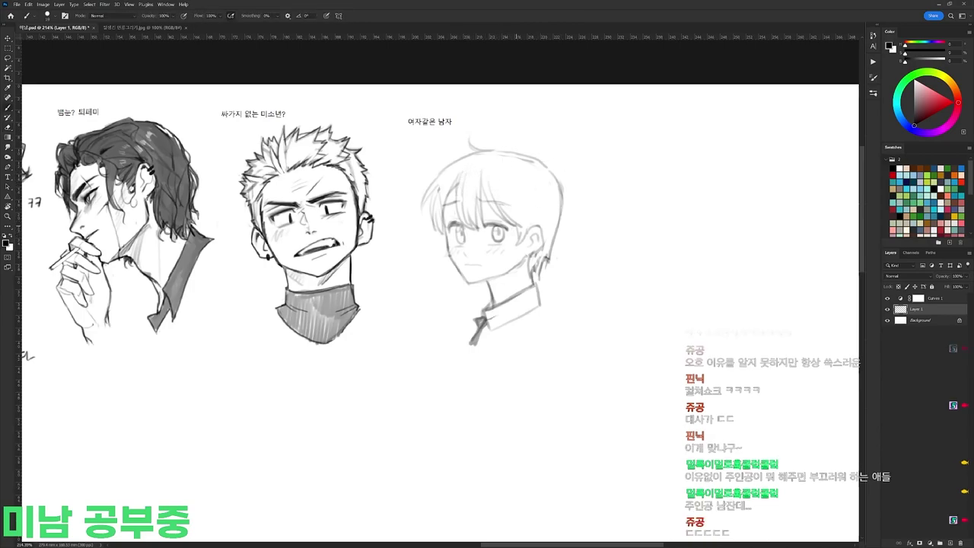
pyautogui.moveTo(499, 266); pyautogui.dragTo(519, 220)
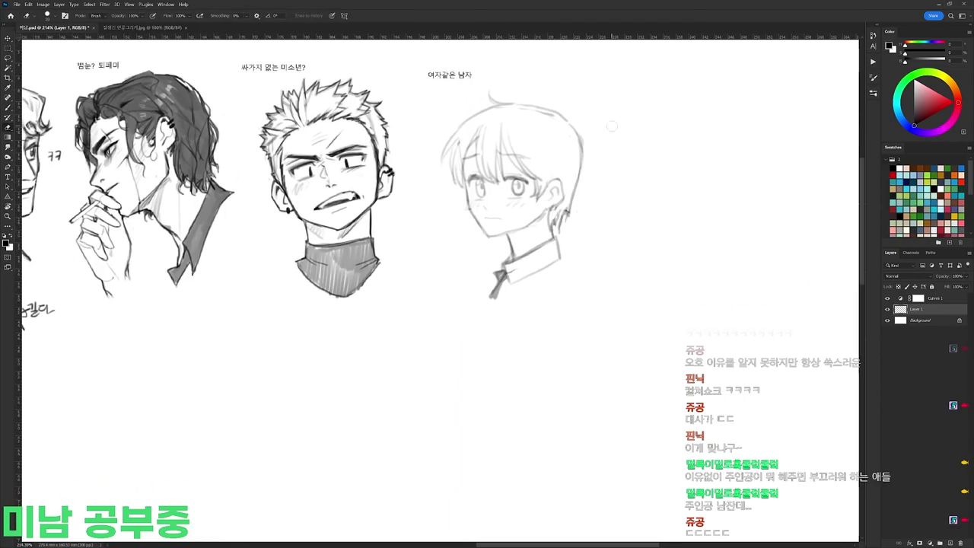
pyautogui.moveTo(449, 271); pyautogui.dragTo(493, 246)
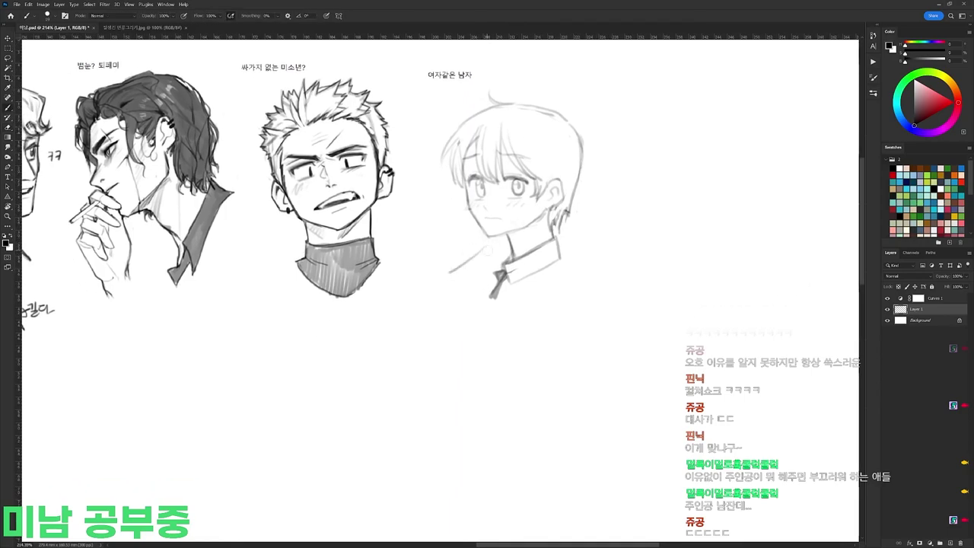
pyautogui.hotkey('ctrl', 'z')
pyautogui.press('e')
pyautogui.press('b')
pyautogui.moveTo(497, 241)
pyautogui.mouseDown()
pyautogui.moveTo(461, 265)
pyautogui.moveTo(503, 267)
pyautogui.moveTo(484, 278)
pyautogui.moveTo(465, 260)
pyautogui.moveTo(444, 265)
pyautogui.moveTo(457, 291)
pyautogui.mouseUp()
pyautogui.hotkey('ctrl', 'z')
# Step: Sketch the far collar flap and shoulder line beneath the chin, and clean up the marks at the nape
pyautogui.press('e')
pyautogui.press('b')
pyautogui.press('e')
pyautogui.press('b')
pyautogui.moveTo(458, 290); pyautogui.dragTo(484, 277)
pyautogui.hotkey('ctrl', 'z')
pyautogui.hotkey('ctrl', 'z')
pyautogui.hotkey('ctrl', 'z')
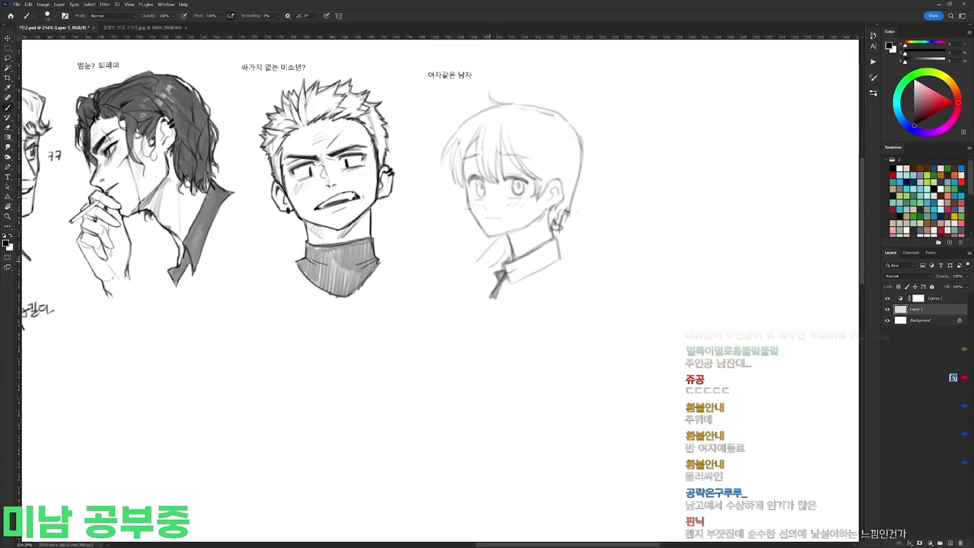
pyautogui.moveTo(507, 246); pyautogui.dragTo(509, 257)
pyautogui.press('e')
pyautogui.moveTo(562, 220); pyautogui.dragTo(557, 227)
pyautogui.press('b')
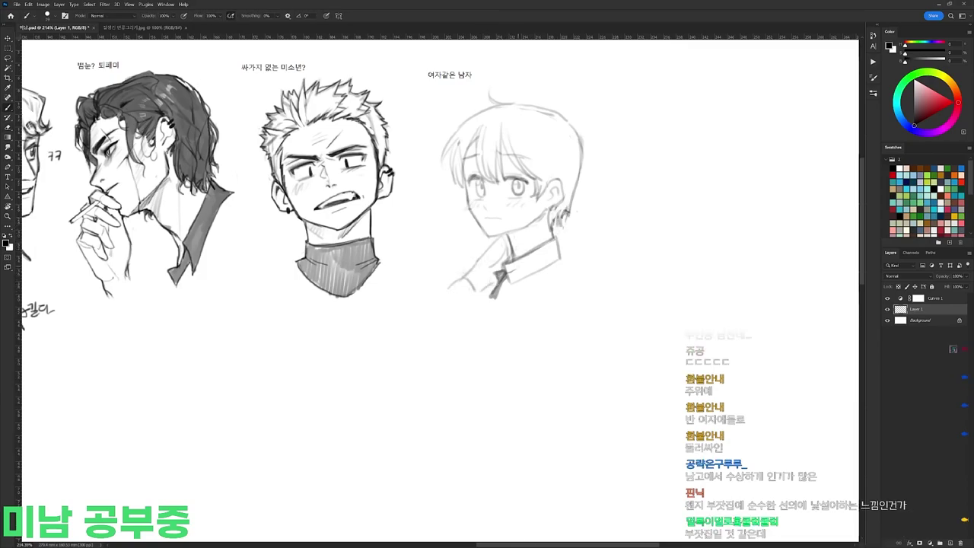
# Step: Try a wider shoulder line and chest edge beneath the boy's collar, and erase the dark necktie
pyautogui.moveTo(562, 251)
pyautogui.mouseDown()
pyautogui.moveTo(541, 292)
pyautogui.moveTo(502, 308)
pyautogui.mouseUp()
pyautogui.press('e')
pyautogui.press('b')
pyautogui.press('e')
pyautogui.press('b')
pyautogui.press('e')
pyautogui.press('b')
pyautogui.moveTo(563, 256); pyautogui.dragTo(572, 260)
pyautogui.press('e')
pyautogui.moveTo(503, 268)
pyautogui.mouseDown()
pyautogui.moveTo(494, 297)
pyautogui.moveTo(507, 266)
pyautogui.moveTo(546, 246)
pyautogui.moveTo(525, 279)
pyautogui.mouseUp()
pyautogui.press('b')
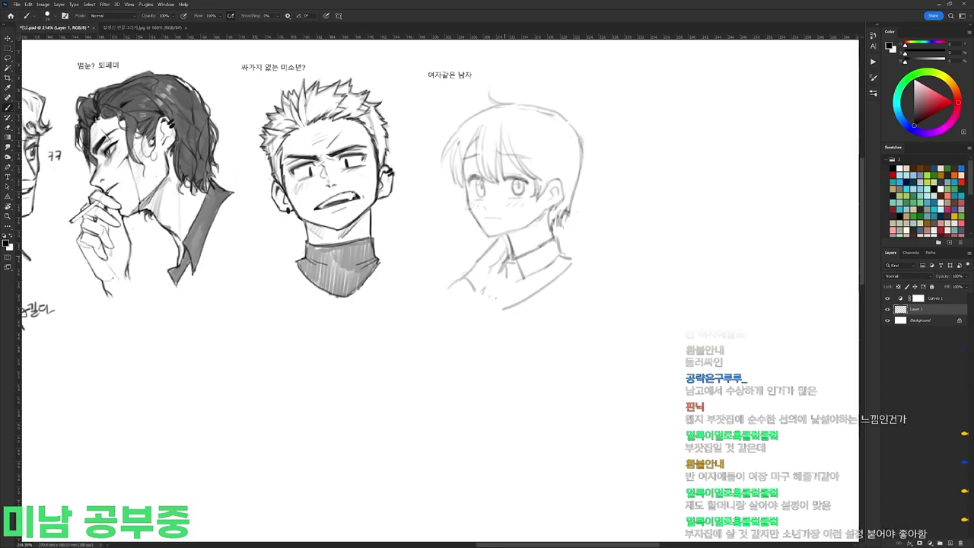
# Step: Try reworking the arm line under the chin and the chest edge running up to the shoulder
pyautogui.press('e')
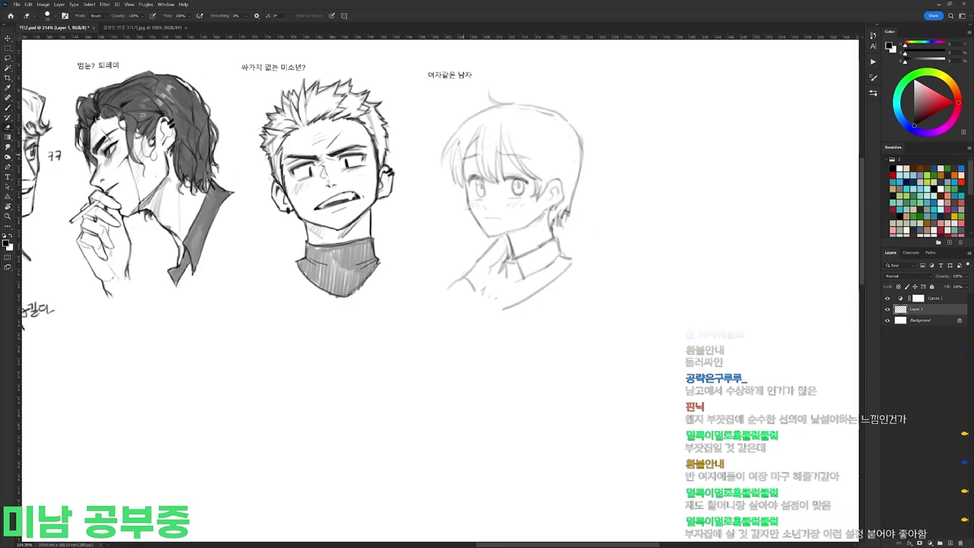
pyautogui.press('b')
pyautogui.moveTo(484, 259); pyautogui.dragTo(457, 290)
pyautogui.press('e')
pyautogui.press('b')
pyautogui.moveTo(521, 273)
pyautogui.mouseDown()
pyautogui.moveTo(506, 300)
pyautogui.moveTo(488, 291)
pyautogui.moveTo(496, 240)
pyautogui.moveTo(583, 255)
pyautogui.mouseUp()
pyautogui.press('e')
pyautogui.press('b')
pyautogui.press('e')
# Step: Lasso and delete the rejected arm and chest sketch lines below the boy's neck
pyautogui.press('l')
pyautogui.press('Delete')
pyautogui.hotkey('ctrl', 'd')
pyautogui.press('Delete')
pyautogui.hotkey('ctrl', 'd')
# Step: Sketch a shirt collar with a short tie, a sloping shoulder and a slanted lower edge closing the bust
pyautogui.press('b')
pyautogui.press('b')
pyautogui.moveTo(509, 238)
pyautogui.mouseDown()
pyautogui.moveTo(552, 257)
pyautogui.moveTo(542, 272)
pyautogui.moveTo(505, 267)
pyautogui.moveTo(505, 294)
pyautogui.moveTo(568, 248)
pyautogui.moveTo(589, 269)
pyautogui.moveTo(514, 250)
pyautogui.moveTo(496, 296)
pyautogui.mouseUp()
pyautogui.press('e')
pyautogui.press('b')
pyautogui.moveTo(497, 296)
pyautogui.mouseDown()
pyautogui.moveTo(589, 268)
pyautogui.moveTo(575, 263)
pyautogui.mouseUp()
pyautogui.press('e')
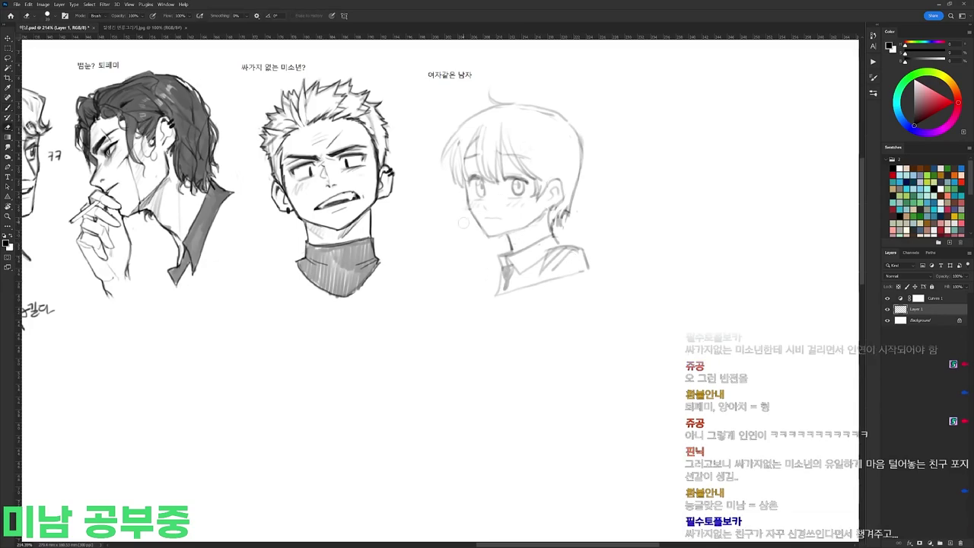
# Step: Sketch a loosely curled hand with bent fingers and a cuffed wrist resting beneath the chin
pyautogui.press('b')
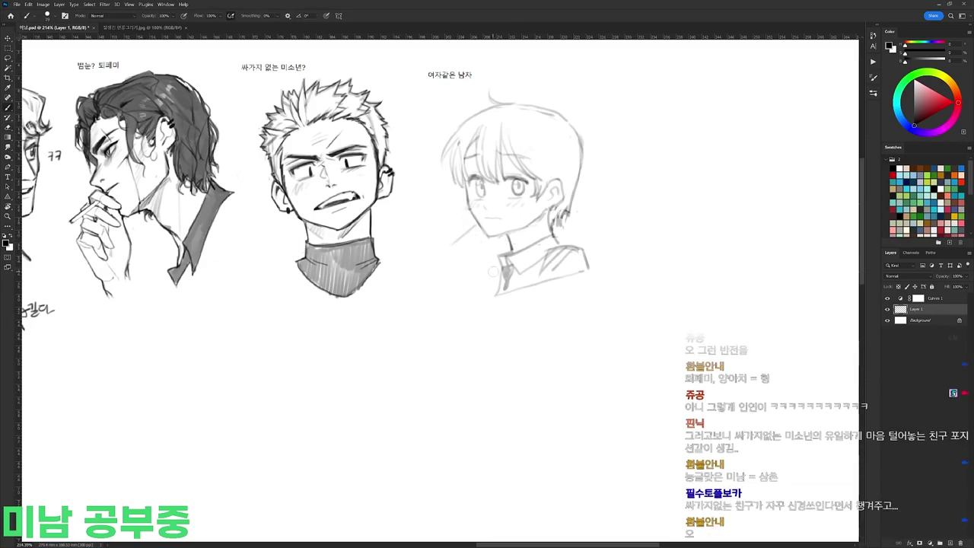
pyautogui.moveTo(458, 243)
pyautogui.mouseDown()
pyautogui.moveTo(443, 269)
pyautogui.moveTo(466, 255)
pyautogui.mouseUp()
pyautogui.moveTo(467, 251); pyautogui.dragTo(475, 263)
pyautogui.moveTo(481, 255); pyautogui.dragTo(497, 263)
pyautogui.moveTo(443, 291); pyautogui.dragTo(472, 281)
pyautogui.press('e')
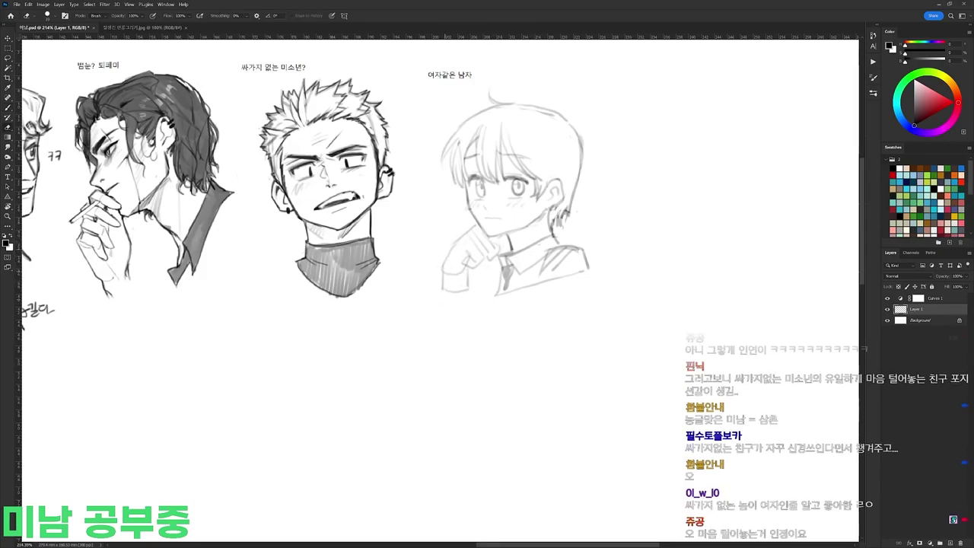
pyautogui.press('b')
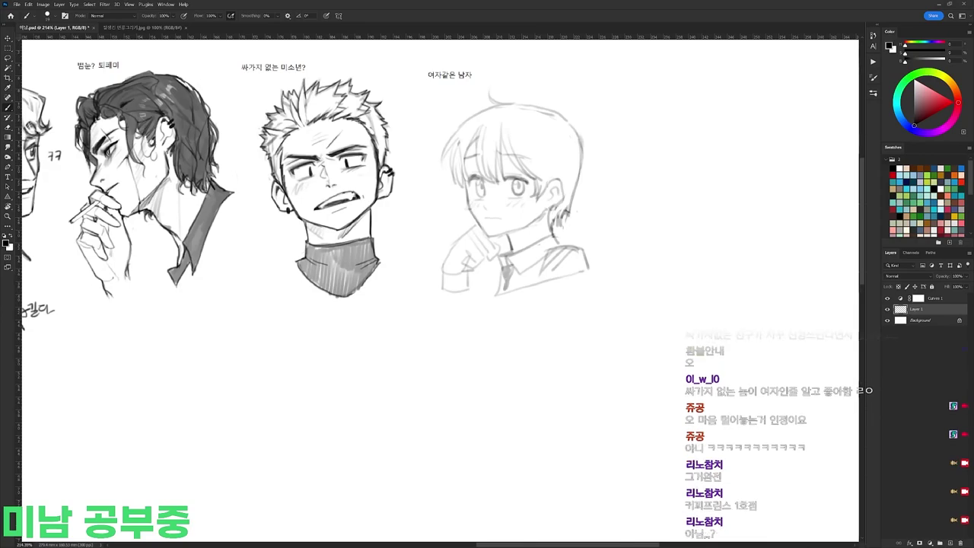
# Step: Switch to a fine brush with 100% hardness and line the first fringe strands over the forehead
pyautogui.rightClick(551, 100)
pyautogui.click(617, 166)
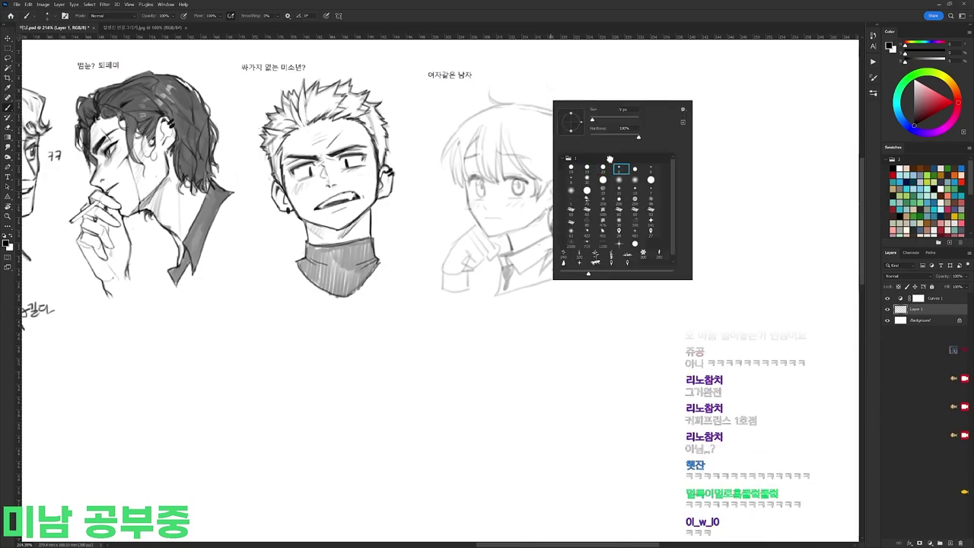
pyautogui.scroll(3, 499, 131)
pyautogui.moveTo(485, 123); pyautogui.dragTo(469, 197)
pyautogui.hotkey('ctrl', 'z')
pyautogui.moveTo(488, 109); pyautogui.dragTo(469, 192)
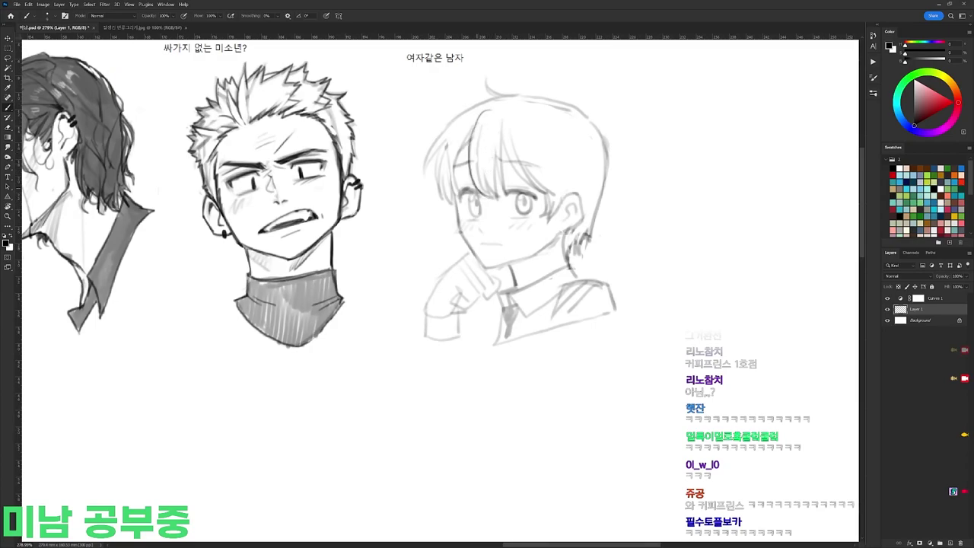
pyautogui.moveTo(474, 146)
pyautogui.mouseDown()
pyautogui.moveTo(487, 189)
pyautogui.moveTo(506, 192)
pyautogui.mouseUp()
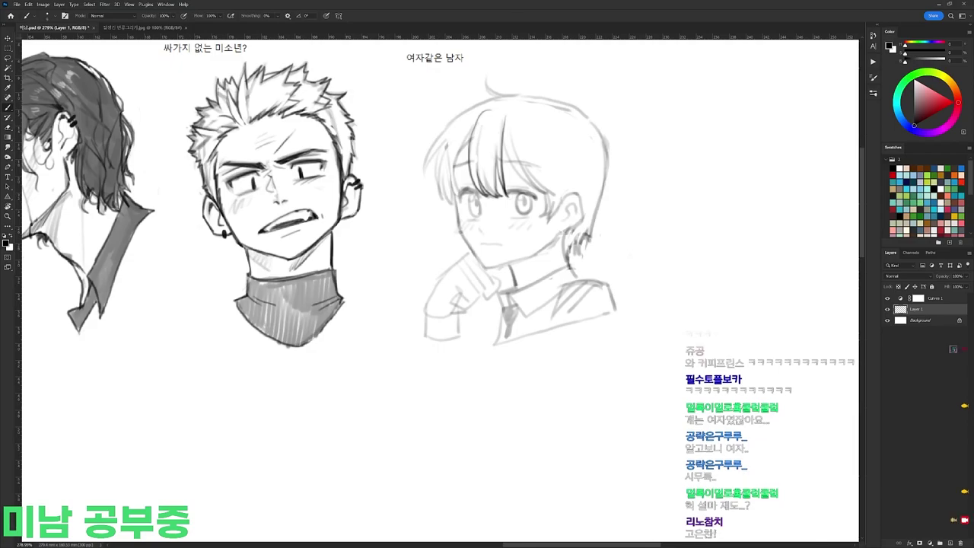
# Step: Line the fringe strands sweeping from the parting across the near eye to the hair before the ear
pyautogui.moveTo(502, 124); pyautogui.dragTo(540, 196)
pyautogui.hotkey('ctrl', 'z')
pyautogui.hotkey('ctrl', 'z')
pyautogui.hotkey('ctrl', 'z')
pyautogui.moveTo(508, 122)
pyautogui.mouseDown()
pyautogui.moveTo(529, 191)
pyautogui.moveTo(554, 195)
pyautogui.mouseUp()
pyautogui.press('e')
pyautogui.press('b')
pyautogui.moveTo(517, 114); pyautogui.dragTo(564, 181)
pyautogui.moveTo(562, 140)
pyautogui.mouseDown()
pyautogui.moveTo(562, 194)
pyautogui.moveTo(550, 199)
pyautogui.moveTo(547, 224)
pyautogui.moveTo(560, 207)
pyautogui.mouseUp()
# Step: Undo the last strokes by the ear, redo the side lock's tips and clean up the top of the parting
pyautogui.press('e')
pyautogui.press('b')
pyautogui.hotkey('ctrl', 'z')
pyautogui.hotkey('ctrl', 'z')
pyautogui.hotkey('ctrl', 'z')
pyautogui.press('e')
pyautogui.press('b')
pyautogui.press('e')
pyautogui.moveTo(478, 119); pyautogui.dragTo(490, 110)
pyautogui.press('b')
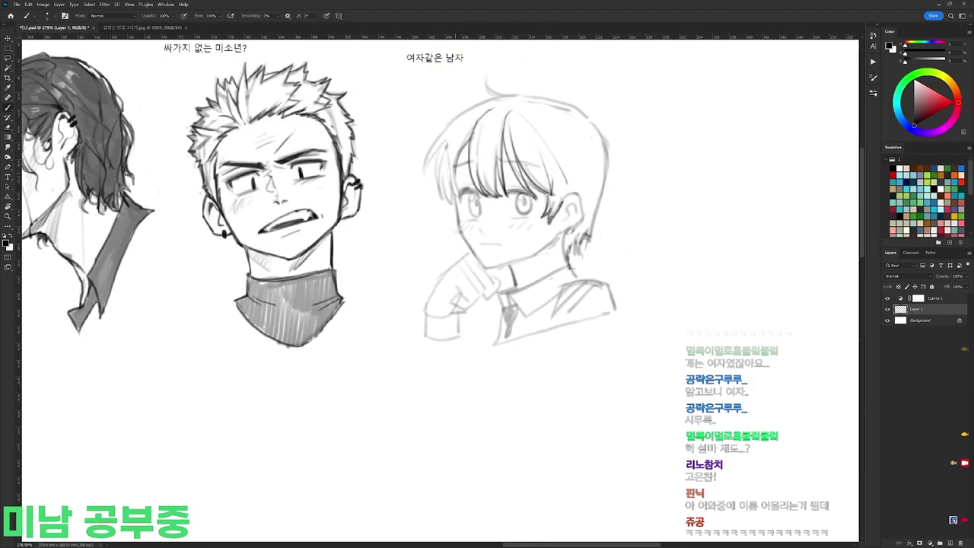
# Step: Line the fringe strands on the far side of the forehead, erasing stray sketch lines between them
pyautogui.press('b')
pyautogui.hotkey('ctrl', 'z')
pyautogui.moveTo(447, 140)
pyautogui.mouseDown()
pyautogui.moveTo(432, 173)
pyautogui.moveTo(451, 202)
pyautogui.mouseUp()
pyautogui.moveTo(448, 188); pyautogui.dragTo(460, 202)
pyautogui.press('e')
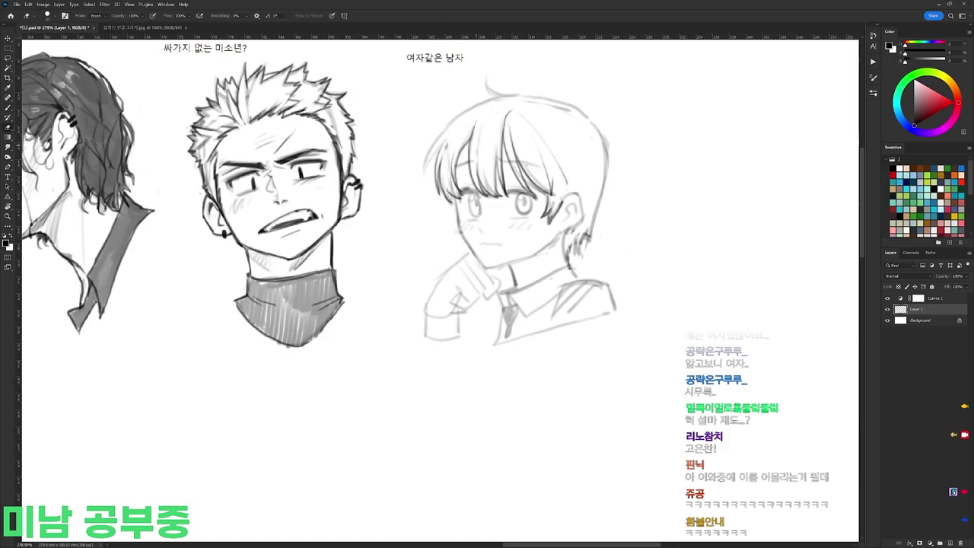
pyautogui.moveTo(473, 130); pyautogui.dragTo(470, 162)
pyautogui.press('b')
pyautogui.moveTo(477, 119); pyautogui.dragTo(470, 181)
pyautogui.press('e')
pyautogui.moveTo(478, 140); pyautogui.dragTo(478, 176)
pyautogui.press('b')
pyautogui.moveTo(492, 106); pyautogui.dragTo(486, 186)
# Step: Line the back of the head down to pointed hair tips at the nape
pyautogui.moveTo(574, 106)
pyautogui.mouseDown()
pyautogui.moveTo(608, 167)
pyautogui.moveTo(590, 240)
pyautogui.moveTo(579, 258)
pyautogui.moveTo(573, 252)
pyautogui.mouseUp()
pyautogui.press('e')
pyautogui.press('b')
pyautogui.press('e')
pyautogui.press('b')
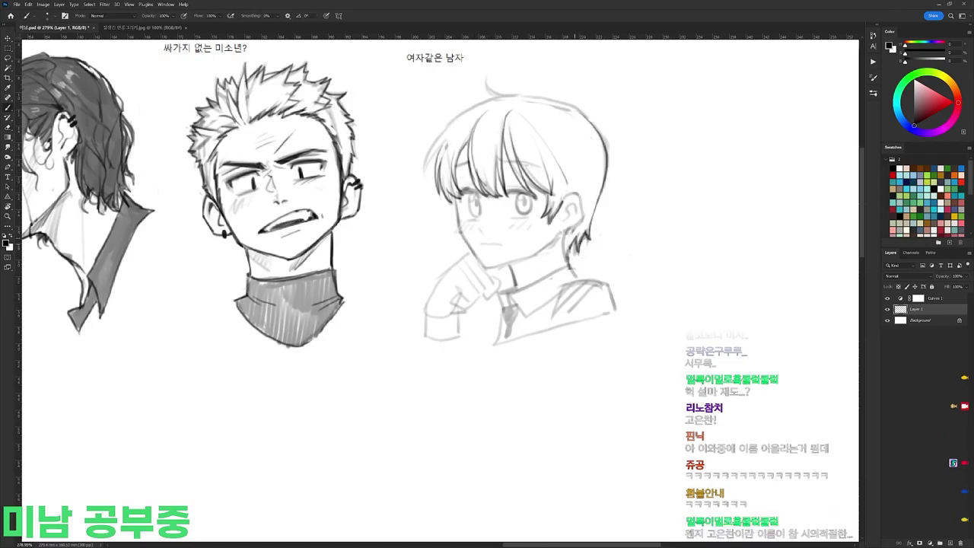
# Step: Rotate the canvas as needed and line the outer hair contour on the far side of the face
pyautogui.moveTo(439, 147)
pyautogui.mouseDown()
pyautogui.moveTo(425, 175)
pyautogui.moveTo(371, 197)
pyautogui.mouseUp()
pyautogui.press('r')
pyautogui.press('b')
pyautogui.moveTo(383, 113); pyautogui.dragTo(369, 161)
pyautogui.press('r')
pyautogui.moveTo(633, 185)
pyautogui.mouseDown()
pyautogui.moveTo(658, 250)
pyautogui.moveTo(488, 69)
pyautogui.moveTo(533, 91)
pyautogui.mouseUp()
pyautogui.press('b')
pyautogui.moveTo(362, 162)
pyautogui.mouseDown()
pyautogui.moveTo(369, 242)
pyautogui.moveTo(380, 255)
pyautogui.moveTo(358, 212)
pyautogui.mouseUp()
pyautogui.press('e')
pyautogui.press('r')
pyautogui.moveTo(373, 183); pyautogui.dragTo(457, 164)
pyautogui.press('b')
pyautogui.moveTo(418, 220); pyautogui.dragTo(425, 231)
pyautogui.press('e')
pyautogui.moveTo(430, 177); pyautogui.dragTo(430, 197)
pyautogui.hotkey('ctrl', 'z')
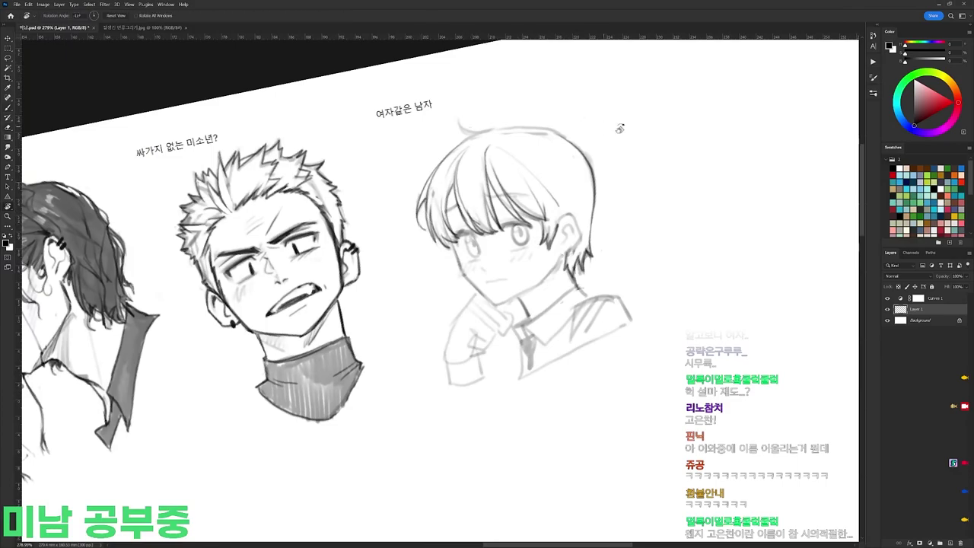
# Step: Line the curved cowlick and the start of the crown on the top of the head
pyautogui.press('r')
pyautogui.moveTo(607, 128); pyautogui.dragTo(642, 173)
pyautogui.press('b')
pyautogui.press('e')
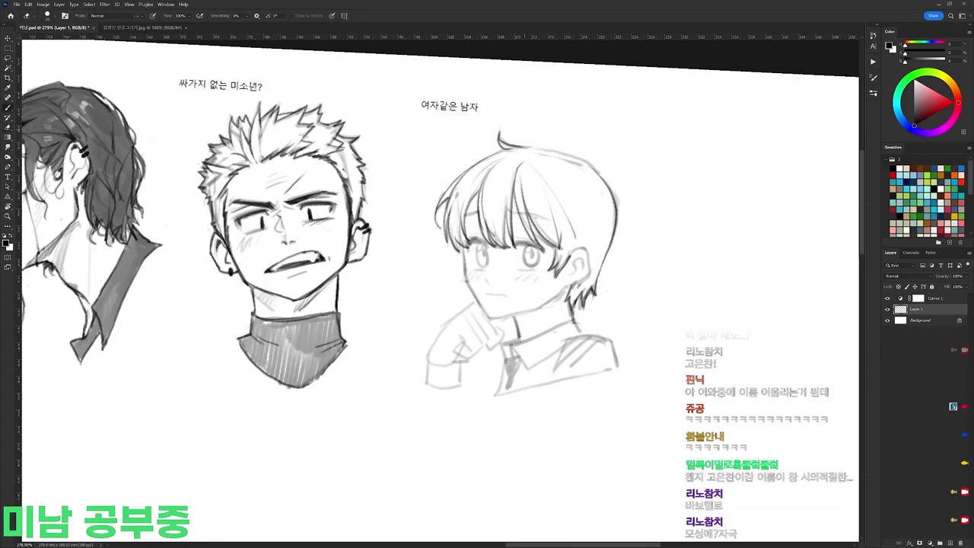
pyautogui.press('b')
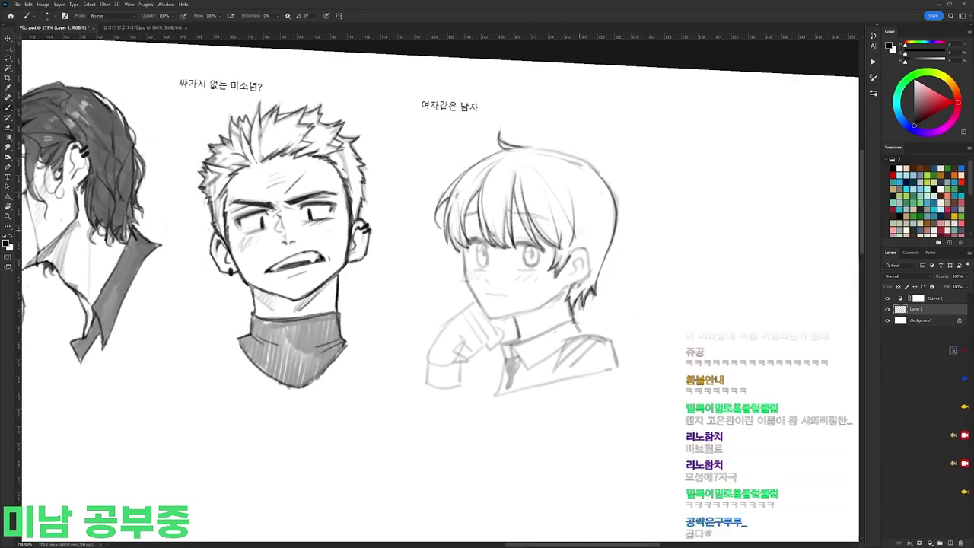
# Step: Complete the crown outline from the cowlick to the back of the head, rotating the canvas to suit the strokes
pyautogui.press('e')
pyautogui.press('r')
pyautogui.moveTo(565, 158)
pyautogui.mouseDown()
pyautogui.moveTo(611, 228)
pyautogui.moveTo(603, 259)
pyautogui.mouseUp()
pyautogui.press('b')
pyautogui.press('e')
pyautogui.press('r')
pyautogui.moveTo(685, 207); pyautogui.dragTo(426, 133)
pyautogui.press('r')
pyautogui.moveTo(572, 111); pyautogui.dragTo(392, 91)
pyautogui.moveTo(299, 163); pyautogui.dragTo(287, 215)
pyautogui.press('b')
pyautogui.press('r')
pyautogui.moveTo(289, 251); pyautogui.dragTo(467, 136)
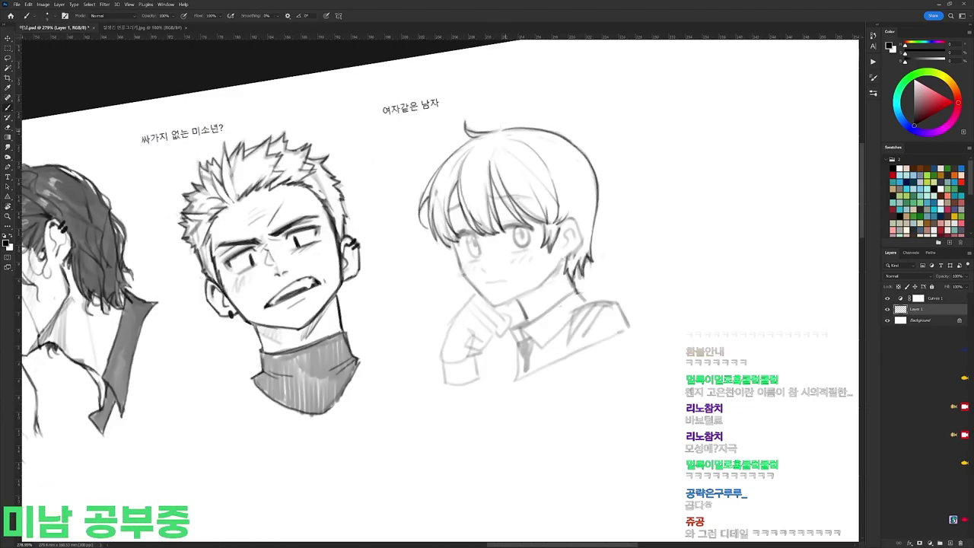
# Step: Line the far cheek from the fringe down to the chin, and undo the misplaced jaw stroke
pyautogui.press('r')
pyautogui.moveTo(579, 128); pyautogui.dragTo(602, 150)
pyautogui.press('b')
pyautogui.moveTo(459, 235); pyautogui.dragTo(456, 222)
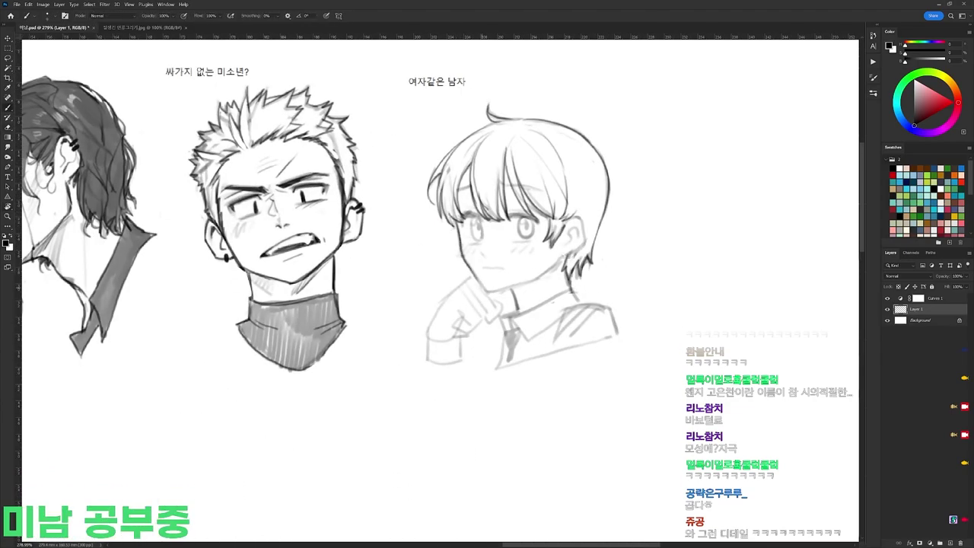
pyautogui.press('4')
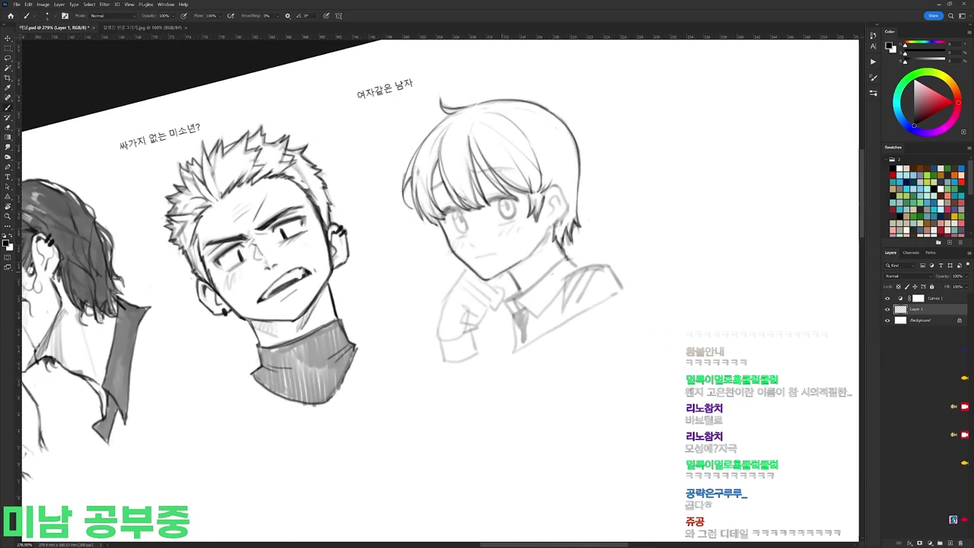
pyautogui.moveTo(502, 274); pyautogui.dragTo(543, 242)
pyautogui.hotkey('ctrl', 'z')
# Step: Line the jaw from the chin toward the ear at a rotated angle, then restore the canvas to upright
pyautogui.press('r')
pyautogui.moveTo(642, 170); pyautogui.dragTo(505, 465)
pyautogui.moveTo(443, 344)
pyautogui.mouseDown()
pyautogui.moveTo(447, 359)
pyautogui.moveTo(448, 349)
pyautogui.mouseUp()
pyautogui.press('r')
pyautogui.moveTo(589, 240); pyautogui.dragTo(480, 142)
pyautogui.hotkey('ctrl', 'z')
pyautogui.press('r')
pyautogui.press('Escape')
pyautogui.press('e')
pyautogui.press('b')
# Step: Firm up the chin line and line the ear's outer contour behind the side lock
pyautogui.moveTo(483, 287); pyautogui.dragTo(492, 293)
pyautogui.press('e')
pyautogui.press('b')
pyautogui.moveTo(564, 224)
pyautogui.mouseDown()
pyautogui.moveTo(566, 251)
pyautogui.moveTo(577, 242)
pyautogui.moveTo(569, 250)
pyautogui.mouseUp()
pyautogui.press('e')
pyautogui.press('b')
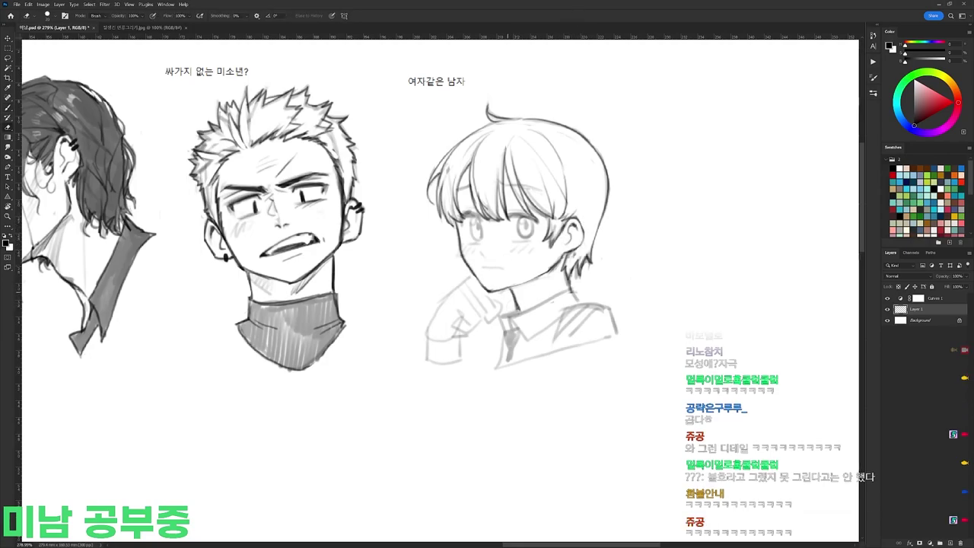
# Step: Lighten the collar sketch and line the folded near collar flap below the neck
pyautogui.press('e')
pyautogui.moveTo(564, 289)
pyautogui.mouseDown()
pyautogui.moveTo(575, 297)
pyautogui.moveTo(550, 344)
pyautogui.mouseUp()
pyautogui.press('b')
pyautogui.press('e')
pyautogui.press('b')
# Step: Erase the rough shoulder shading and line the shoulder contour with its garment seams
pyautogui.press('e')
pyautogui.moveTo(569, 308); pyautogui.dragTo(585, 324)
pyautogui.moveTo(581, 306)
pyautogui.mouseDown()
pyautogui.moveTo(604, 333)
pyautogui.moveTo(605, 307)
pyautogui.mouseUp()
pyautogui.press('b')
pyautogui.moveTo(585, 303)
pyautogui.mouseDown()
pyautogui.moveTo(559, 343)
pyautogui.moveTo(618, 327)
pyautogui.mouseUp()
pyautogui.press('e')
pyautogui.press('b')
# Step: Clean up the chest sketch, line the far collar flap, and draw the necktie with a dark fill
pyautogui.press('e')
pyautogui.moveTo(562, 314)
pyautogui.mouseDown()
pyautogui.moveTo(530, 347)
pyautogui.moveTo(501, 333)
pyautogui.moveTo(506, 352)
pyautogui.mouseUp()
pyautogui.press('b')
pyautogui.press('e')
pyautogui.press('b')
pyautogui.moveTo(518, 328)
pyautogui.mouseDown()
pyautogui.moveTo(513, 345)
pyautogui.moveTo(520, 338)
pyautogui.mouseUp()
pyautogui.moveTo(514, 306); pyautogui.dragTo(501, 333)
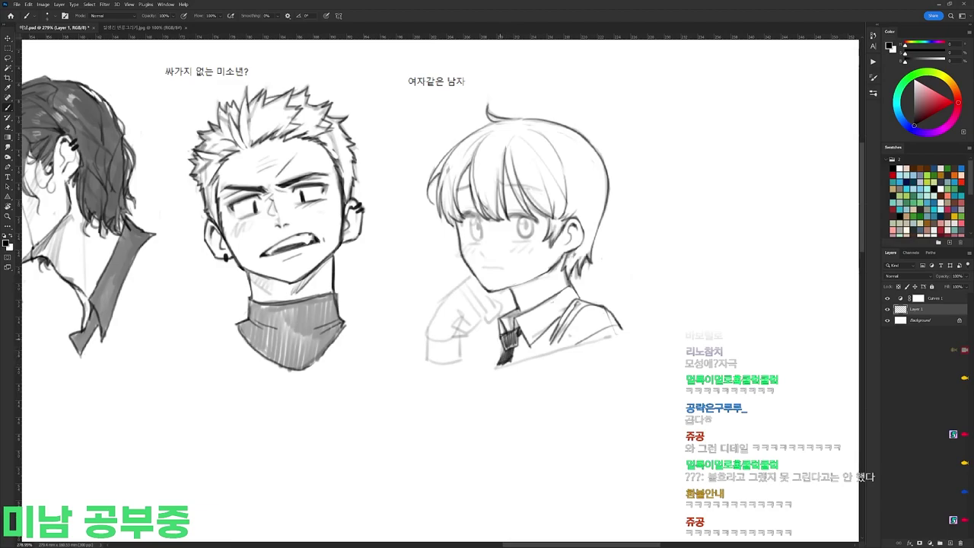
# Step: Line the outer edge of the raised hand and wrist and the curled fingers over the light sketch
pyautogui.moveTo(455, 290); pyautogui.dragTo(428, 330)
pyautogui.press('e')
pyautogui.press('b')
pyautogui.moveTo(468, 317)
pyautogui.mouseDown()
pyautogui.moveTo(463, 327)
pyautogui.moveTo(463, 315)
pyautogui.moveTo(454, 319)
pyautogui.moveTo(454, 335)
pyautogui.mouseUp()
pyautogui.press('e')
pyautogui.press('b')
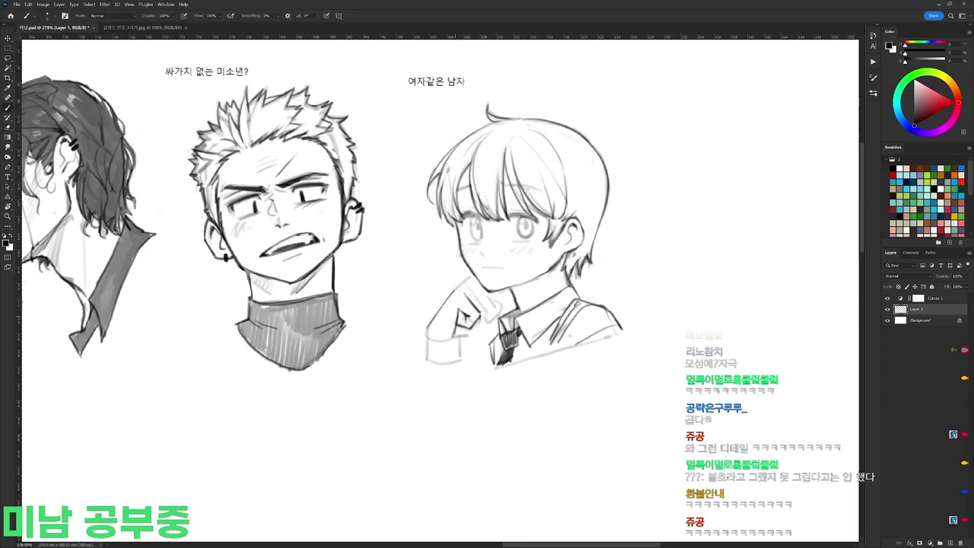
# Step: Line the back of the hand and the knuckles under the chin
pyautogui.moveTo(478, 285)
pyautogui.mouseDown()
pyautogui.moveTo(485, 302)
pyautogui.moveTo(483, 258)
pyautogui.moveTo(451, 291)
pyautogui.moveTo(455, 304)
pyautogui.mouseUp()
pyautogui.press('r')
pyautogui.press('e')
pyautogui.press('r')
pyautogui.moveTo(459, 266)
pyautogui.mouseDown()
pyautogui.moveTo(471, 284)
pyautogui.moveTo(436, 340)
pyautogui.mouseUp()
pyautogui.press('b')
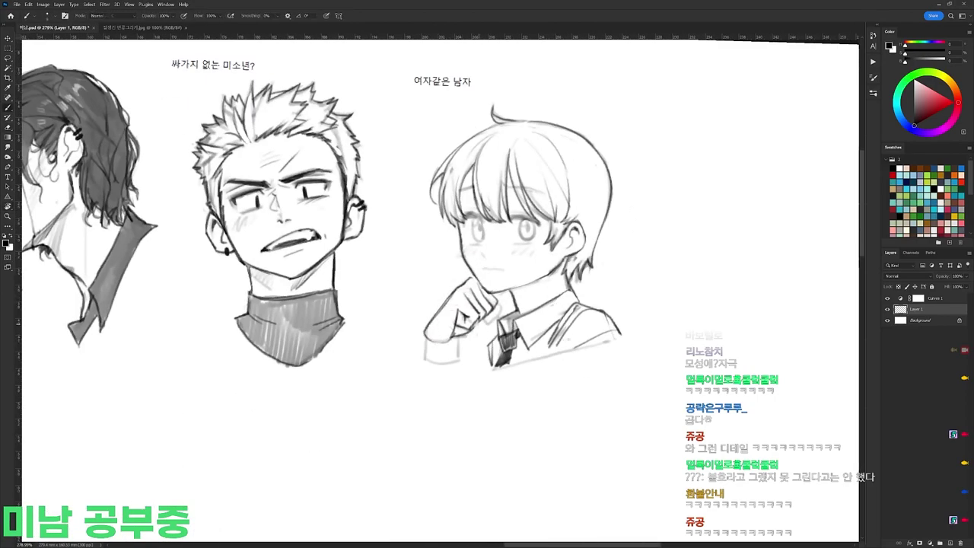
# Step: Clean up the finger lines of the fist and line the shirt front between the hand and the necktie
pyautogui.press('e')
pyautogui.press('b')
pyautogui.press('e')
pyautogui.moveTo(486, 323)
pyautogui.mouseDown()
pyautogui.moveTo(456, 318)
pyautogui.moveTo(456, 335)
pyautogui.moveTo(426, 359)
pyautogui.moveTo(464, 358)
pyautogui.mouseUp()
pyautogui.press('b')
pyautogui.press('e')
pyautogui.press('b')
pyautogui.press('e')
pyautogui.press('r')
pyautogui.press('b')
pyautogui.press('e')
pyautogui.press('b')
pyautogui.press('e')
pyautogui.press('b')
# Step: Line the sleeve cuff below the wrist and the lower edge of the shirt beneath the necktie
pyautogui.moveTo(423, 348)
pyautogui.mouseDown()
pyautogui.moveTo(423, 373)
pyautogui.moveTo(466, 361)
pyautogui.mouseUp()
pyautogui.moveTo(461, 344)
pyautogui.mouseDown()
pyautogui.moveTo(465, 360)
pyautogui.moveTo(495, 350)
pyautogui.moveTo(487, 339)
pyautogui.moveTo(474, 361)
pyautogui.mouseUp()
pyautogui.press('r')
pyautogui.press('e')
pyautogui.press('b')
pyautogui.moveTo(473, 362); pyautogui.dragTo(524, 362)
pyautogui.press('e')
# Step: Darken the upper lash lines of the boy's eyes beneath the fringe
pyautogui.press('r')
pyautogui.moveTo(618, 217); pyautogui.dragTo(491, 105)
pyautogui.moveTo(427, 173)
pyautogui.mouseDown()
pyautogui.moveTo(443, 173)
pyautogui.moveTo(419, 200)
pyautogui.moveTo(440, 178)
pyautogui.mouseUp()
pyautogui.press('b')
pyautogui.press('r')
pyautogui.press('Escape')
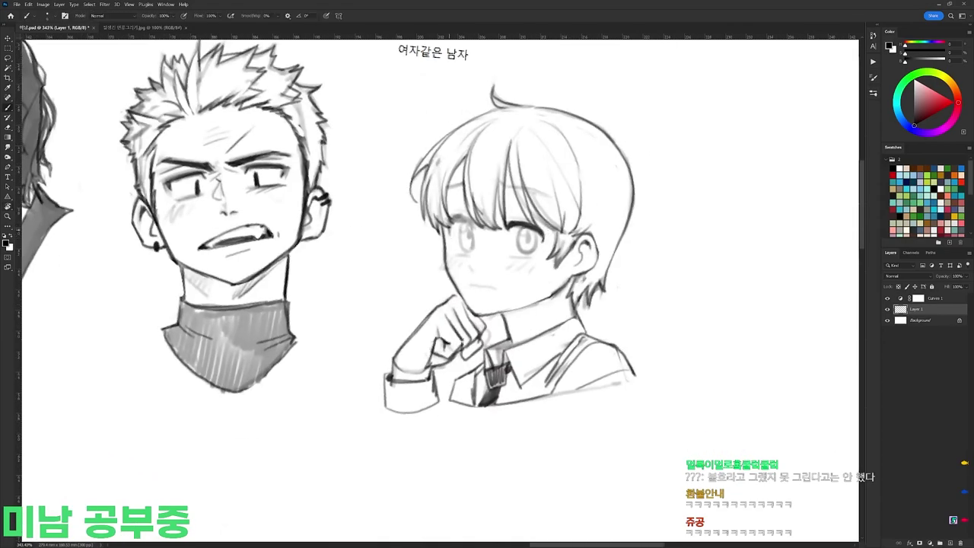
# Step: Darken the upper lashes of the boy under "여자같은 남자" and detail the irises and pupils of both eyes
pyautogui.moveTo(458, 218)
pyautogui.mouseDown()
pyautogui.moveTo(467, 222)
pyautogui.moveTo(388, 231)
pyautogui.moveTo(496, 250)
pyautogui.moveTo(458, 241)
pyautogui.moveTo(473, 233)
pyautogui.mouseUp()
pyautogui.press('r')
pyautogui.press('r')
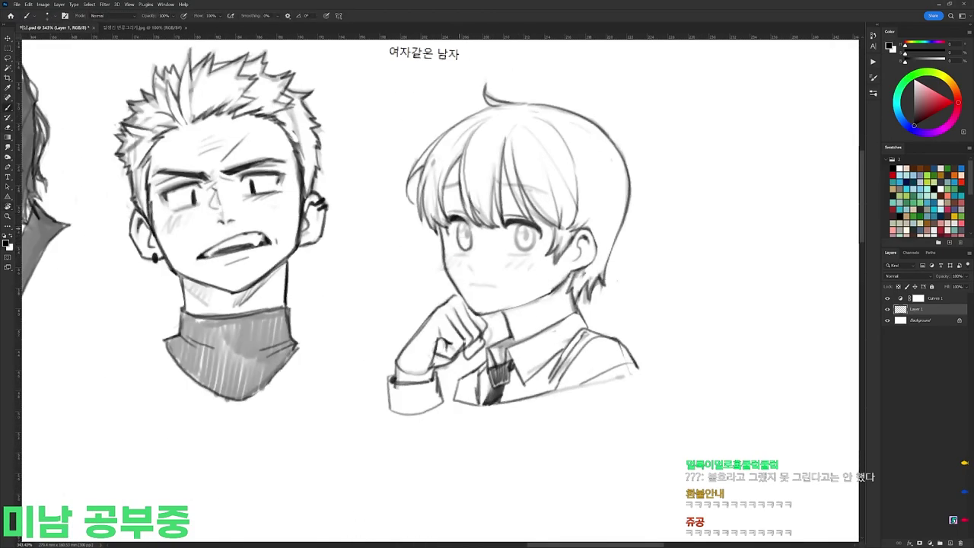
pyautogui.scroll(-1, 500, 199)
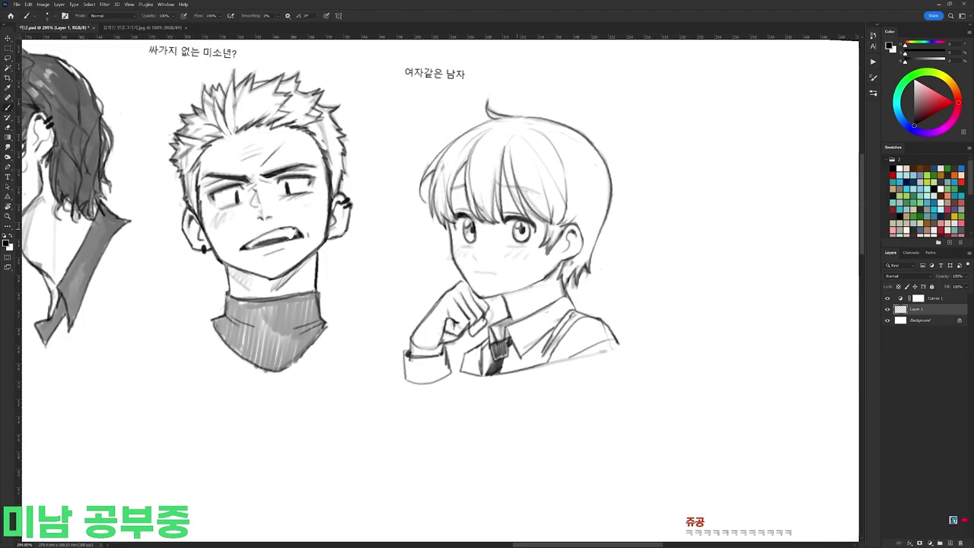
# Step: Draw the boy's small nose mark and darken the short mouth line with the brush
pyautogui.press('r')
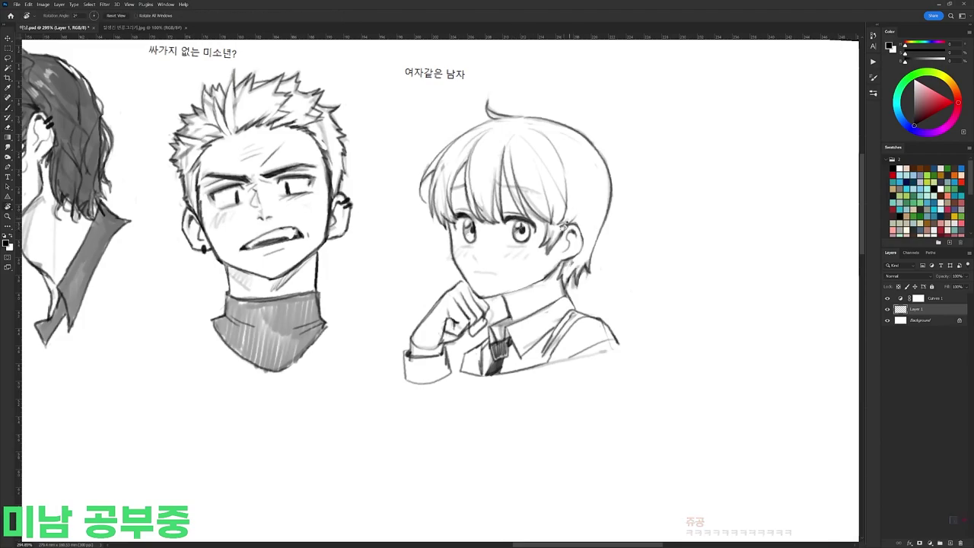
pyautogui.moveTo(520, 230); pyautogui.dragTo(428, 239)
pyautogui.press('r')
pyautogui.moveTo(460, 201); pyautogui.dragTo(656, 193)
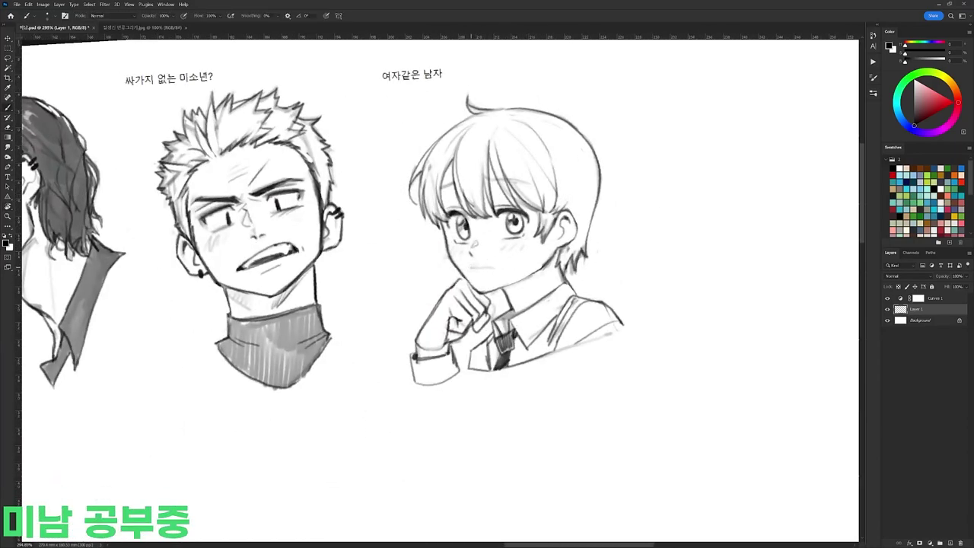
pyautogui.moveTo(472, 268); pyautogui.dragTo(493, 266)
pyautogui.press('r')
pyautogui.moveTo(607, 298); pyautogui.dragTo(506, 429)
pyautogui.press('r')
pyautogui.moveTo(492, 319); pyautogui.dragTo(607, 181)
pyautogui.press('b')
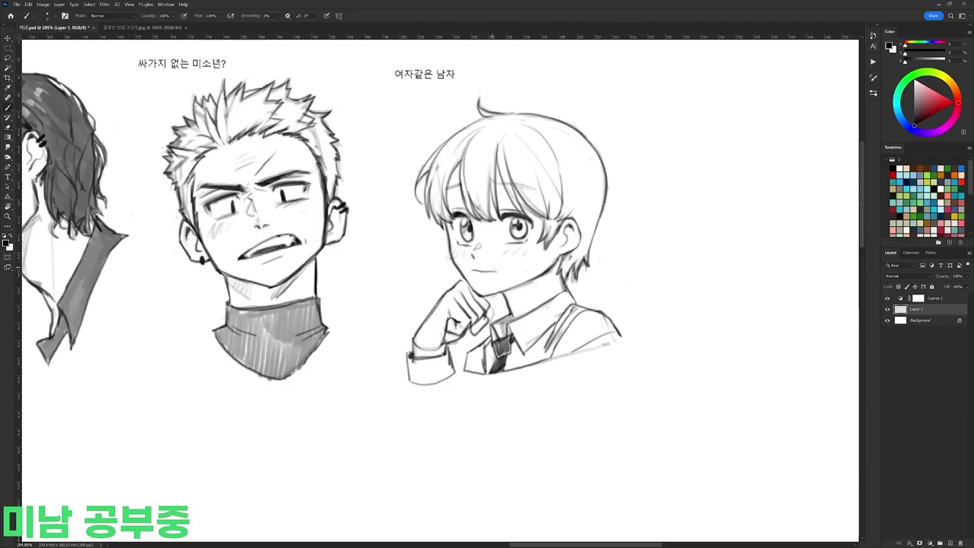
# Step: Hatch the blush on the boy's cheek and draw a small sweat drop below the eye near the ear
pyautogui.moveTo(454, 250); pyautogui.dragTo(447, 261)
pyautogui.moveTo(460, 248); pyautogui.dragTo(452, 261)
pyautogui.moveTo(536, 260); pyautogui.dragTo(537, 279)
# Step: Reinforce the jaw line above the collar and add a short crease under the eye nearer the ear
pyautogui.moveTo(533, 280); pyautogui.dragTo(507, 297)
pyautogui.moveTo(527, 282); pyautogui.dragTo(503, 293)
pyautogui.moveTo(489, 310); pyautogui.dragTo(485, 323)
pyautogui.moveTo(509, 244); pyautogui.dragTo(525, 245)
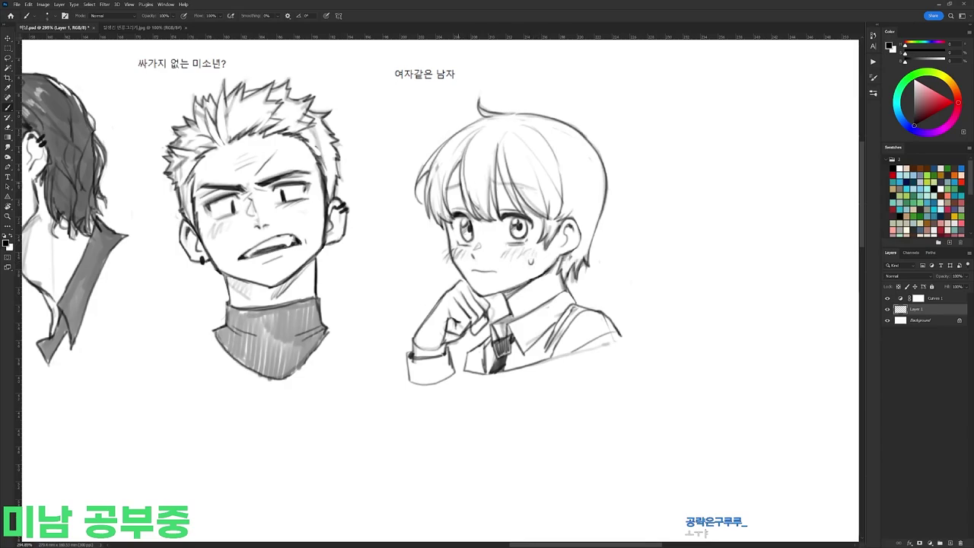
# Step: Draw worried eyebrows through the boy's fringe, erasing and redrawing them, and touch up the hair behind the ear
pyautogui.moveTo(532, 189); pyautogui.dragTo(524, 187)
pyautogui.press('e')
pyautogui.press('b')
pyautogui.moveTo(584, 198); pyautogui.dragTo(577, 244)
pyautogui.press('e')
pyautogui.press('b')
pyautogui.press('e')
pyautogui.moveTo(537, 180)
pyautogui.mouseDown()
pyautogui.moveTo(487, 181)
pyautogui.moveTo(518, 181)
pyautogui.mouseUp()
pyautogui.press('b')
pyautogui.press('e')
pyautogui.scroll(-3, 442, 290)
pyautogui.scroll(3, 442, 289)
pyautogui.press('b')
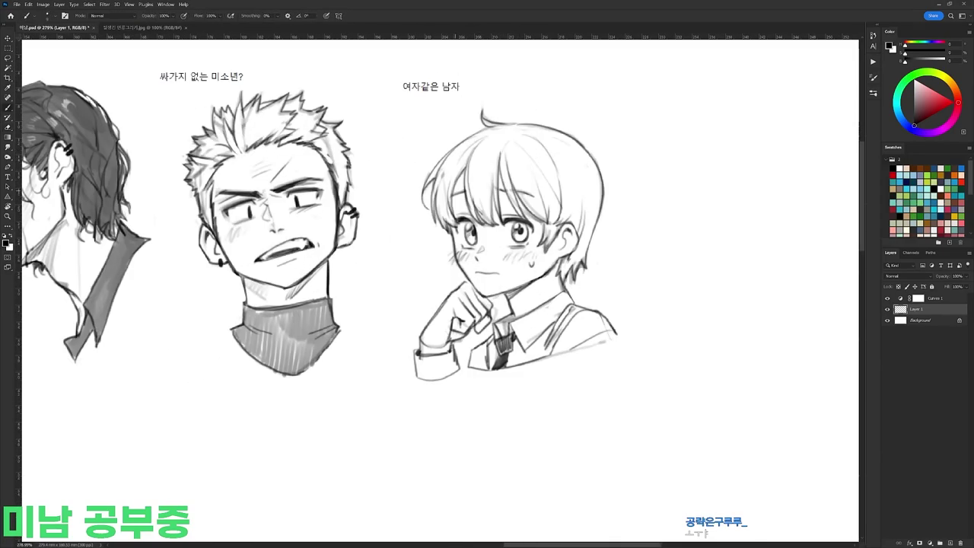
# Step: Erase the back outline of the boy's hair and redraw it with an outward flick at the nape
pyautogui.press('e')
pyautogui.moveTo(598, 220); pyautogui.dragTo(600, 240)
pyautogui.press('b')
pyautogui.press('e')
pyautogui.press('b')
pyautogui.press('e')
pyautogui.press('b')
# Step: Complete the shoulder and lower shirt edge, and redraw the boy's mouth as a shorter, slightly downturned line
pyautogui.moveTo(575, 306); pyautogui.dragTo(572, 315)
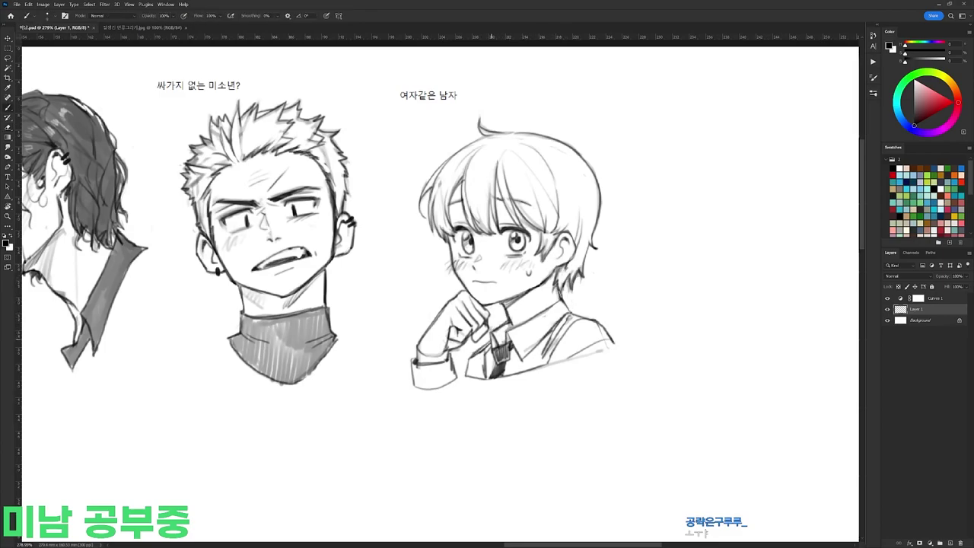
pyautogui.moveTo(614, 344)
pyautogui.mouseDown()
pyautogui.moveTo(572, 357)
pyautogui.moveTo(615, 344)
pyautogui.mouseUp()
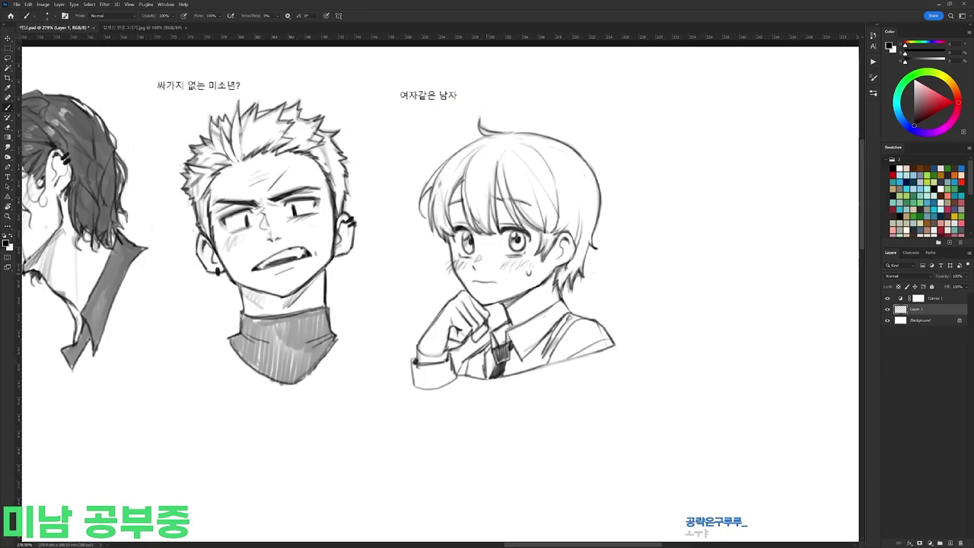
pyautogui.press('e')
pyautogui.press('b')
pyautogui.moveTo(476, 285); pyautogui.dragTo(489, 283)
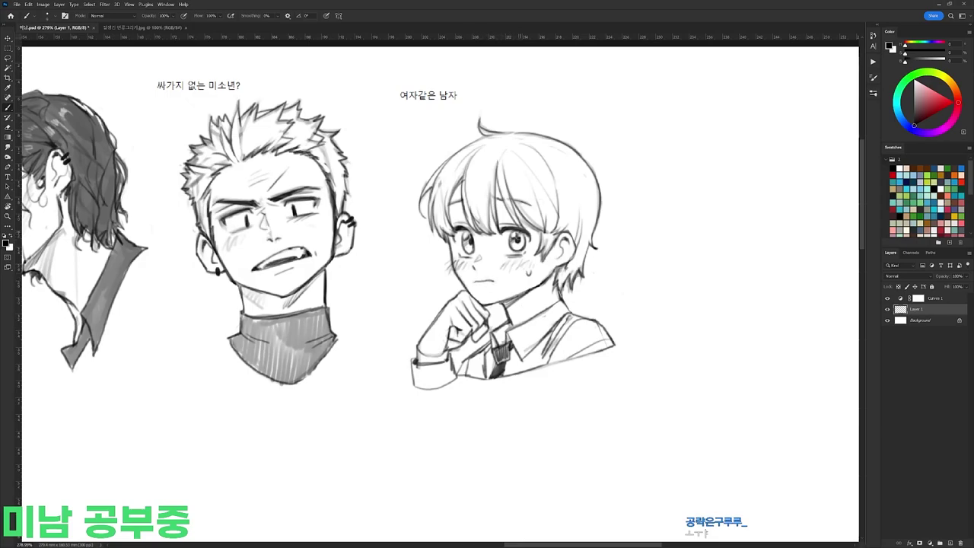
pyautogui.scroll(-5, 537, 211)
pyautogui.scroll(4, 543, 219)
pyautogui.press('l')
pyautogui.moveTo(485, 245); pyautogui.dragTo(488, 240)
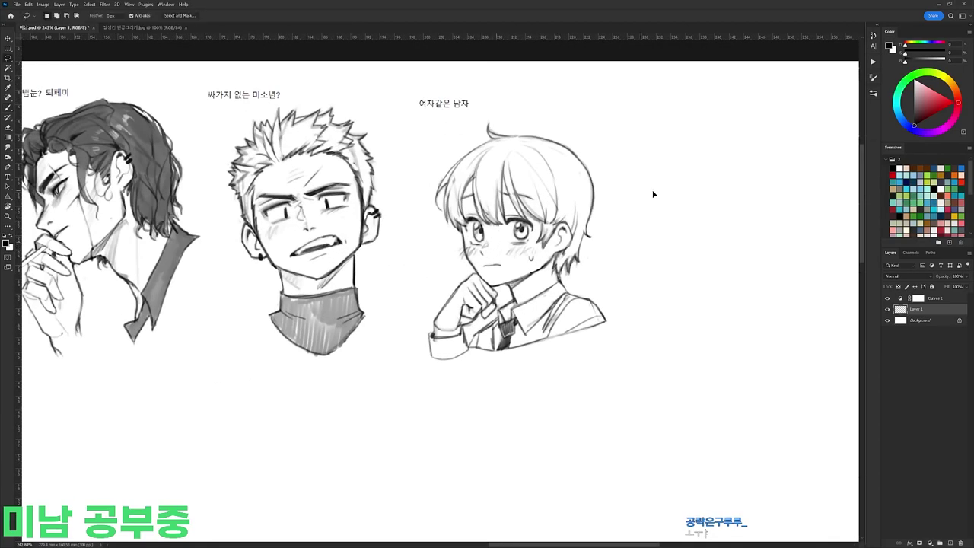
pyautogui.press('e')
pyautogui.press('b')
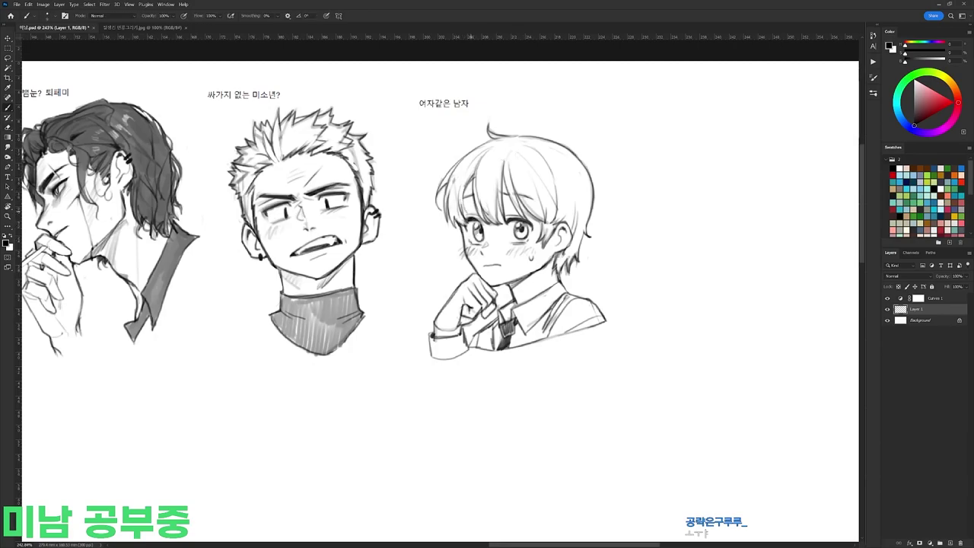
pyautogui.press('e')
pyautogui.scroll(-5, 552, 140)
pyautogui.scroll(3, 553, 137)
pyautogui.press('b')
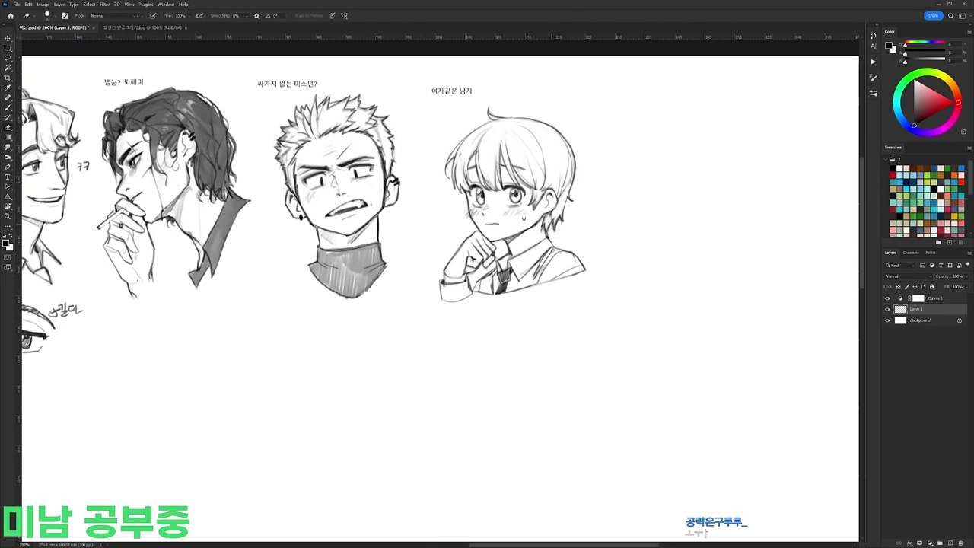
# Step: Touch up the fist under the chin and add a second small sweat drop on the jaw line
pyautogui.scroll(2, 475, 216)
pyautogui.press('e')
pyautogui.press('b')
pyautogui.moveTo(485, 233); pyautogui.dragTo(497, 250)
pyautogui.press('e')
pyautogui.press('b')
pyautogui.press('e')
pyautogui.moveTo(548, 227); pyautogui.dragTo(544, 231)
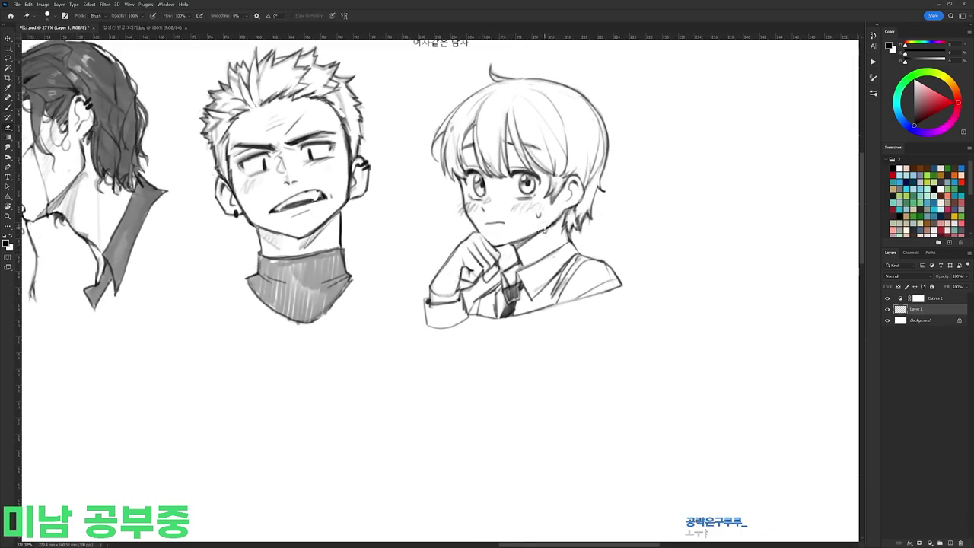
pyautogui.press('b')
pyautogui.scroll(-2, 590, 172)
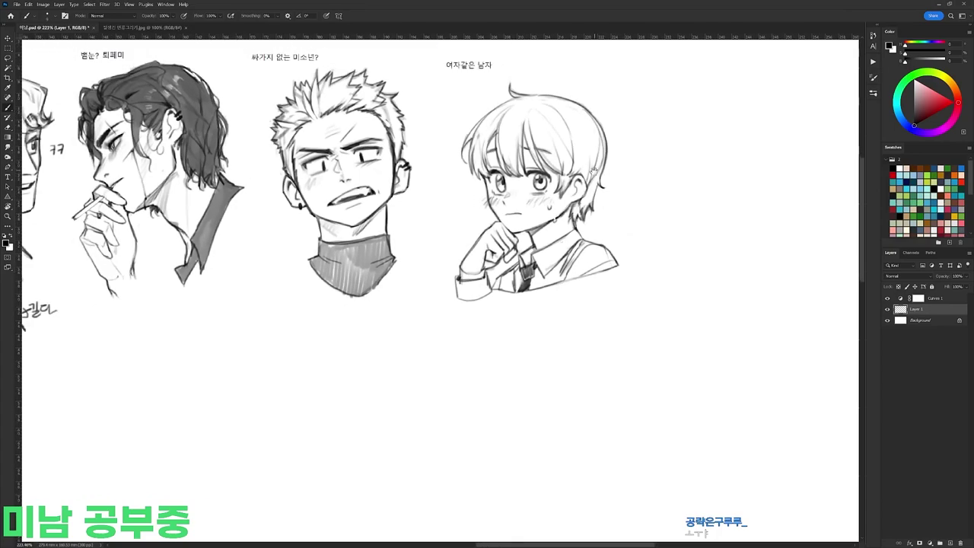
# Step: Erase and redraw the pointed hair tips at the nape behind the boy's ear
pyautogui.scroll(2, 598, 164)
pyautogui.press('e')
pyautogui.press('b')
pyautogui.moveTo(579, 223); pyautogui.dragTo(572, 249)
pyautogui.press('e')
pyautogui.press('b')
pyautogui.scroll(-3, 589, 242)
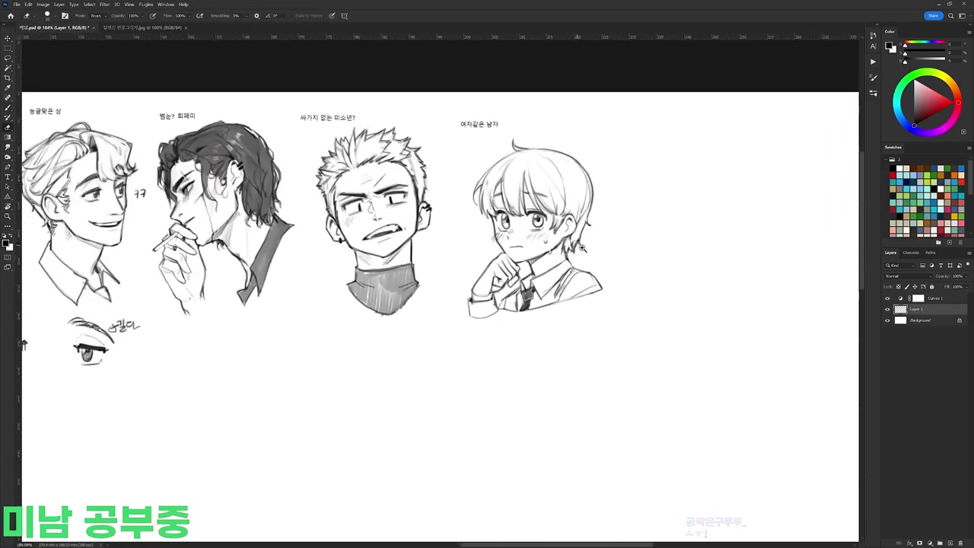
# Step: Lasso the boy's sketch, enlarge it slightly with Free Transform, and deselect
pyautogui.scroll(3, 564, 246)
pyautogui.scroll(-1, 584, 212)
pyautogui.press('l')
pyautogui.moveTo(577, 270)
pyautogui.mouseDown()
pyautogui.moveTo(521, 381)
pyautogui.moveTo(585, 267)
pyautogui.mouseUp()
pyautogui.hotkey('ctrl', 't')
pyautogui.moveTo(589, 120); pyautogui.dragTo(602, 93)
pyautogui.press('Return')
pyautogui.hotkey('ctrl', 'd')
# Step: Undo the last stroke and rework the outline of the boy's raised hand and forearm with the brush and eraser
pyautogui.press('b')
pyautogui.hotkey('ctrl', 'z')
pyautogui.moveTo(450, 274)
pyautogui.mouseDown()
pyautogui.moveTo(461, 283)
pyautogui.moveTo(392, 316)
pyautogui.moveTo(417, 373)
pyautogui.moveTo(416, 321)
pyautogui.moveTo(390, 333)
pyautogui.mouseUp()
pyautogui.press('e')
pyautogui.press('b')
pyautogui.press('l')
pyautogui.hotkey('ctrl', 'd')
pyautogui.press('e')
pyautogui.press('b')
pyautogui.press('e')
pyautogui.press('b')
# Step: Clean up and redraw the shirt cuff and the lower edge of the boy's shirt
pyautogui.moveTo(401, 299)
pyautogui.mouseDown()
pyautogui.moveTo(392, 334)
pyautogui.moveTo(412, 327)
pyautogui.moveTo(398, 306)
pyautogui.moveTo(391, 325)
pyautogui.moveTo(454, 326)
pyautogui.moveTo(621, 396)
pyautogui.mouseUp()
pyautogui.press('e')
pyautogui.press('b')
pyautogui.press('e')
pyautogui.press('b')
pyautogui.press('e')
pyautogui.press('b')
# Step: Redraw the boy's shoulder end and collar line with the canvas rotated, and restore the upright view
pyautogui.press('r')
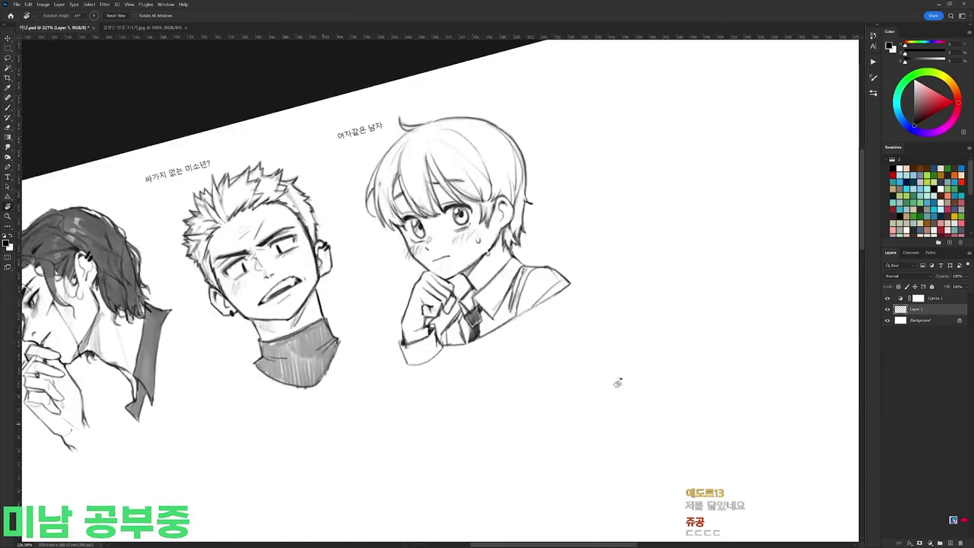
pyautogui.moveTo(559, 235); pyautogui.dragTo(570, 287)
pyautogui.press('b')
pyautogui.moveTo(437, 267)
pyautogui.mouseDown()
pyautogui.moveTo(454, 283)
pyautogui.moveTo(520, 242)
pyautogui.mouseUp()
pyautogui.press('r')
pyautogui.press('b')
# Step: Erase stray lines between the boy's fingers and the collar, and redraw the finger edges
pyautogui.press('e')
pyautogui.moveTo(452, 279)
pyautogui.mouseDown()
pyautogui.moveTo(457, 294)
pyautogui.moveTo(452, 285)
pyautogui.mouseUp()
pyautogui.moveTo(451, 285); pyautogui.dragTo(453, 292)
pyautogui.press('b')
pyautogui.press('e')
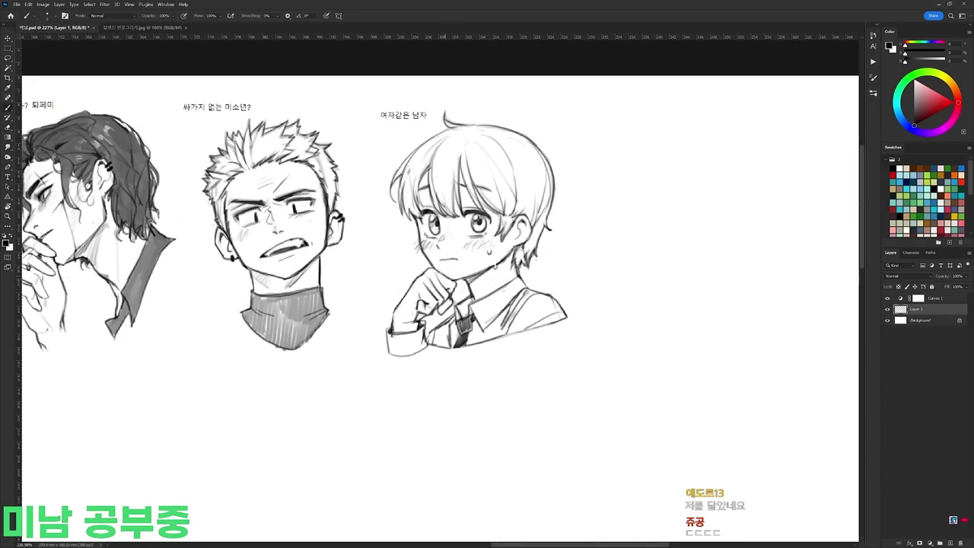
pyautogui.press('b')
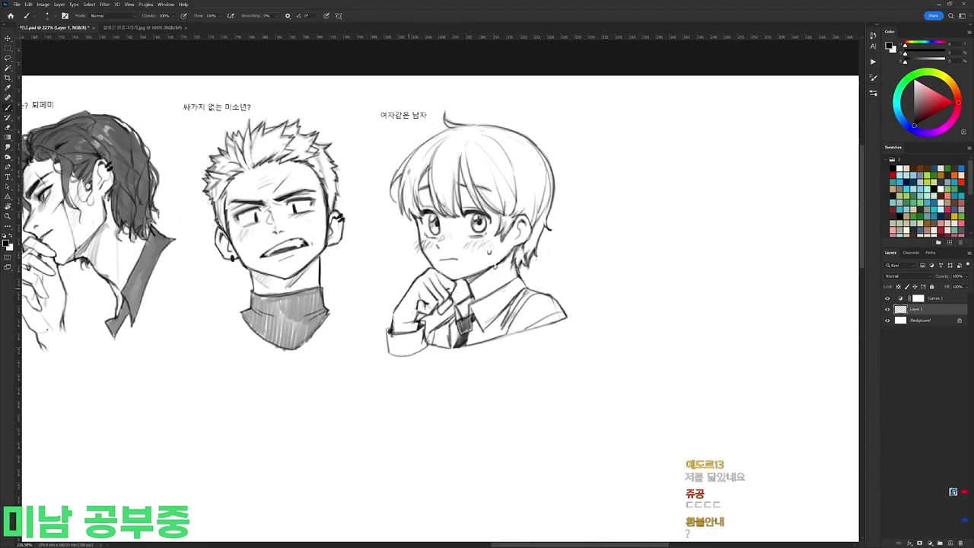
pyautogui.scroll(-4, 474, 272)
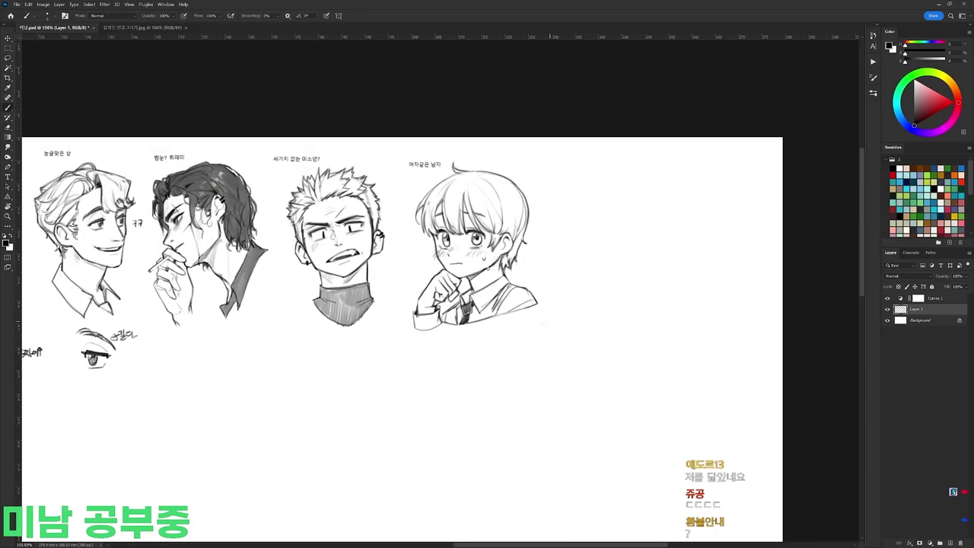
# Step: Refine the shirt collar and tie lines beside the boy's fingers with the brush and eraser
pyautogui.scroll(3, 459, 289)
pyautogui.press('l')
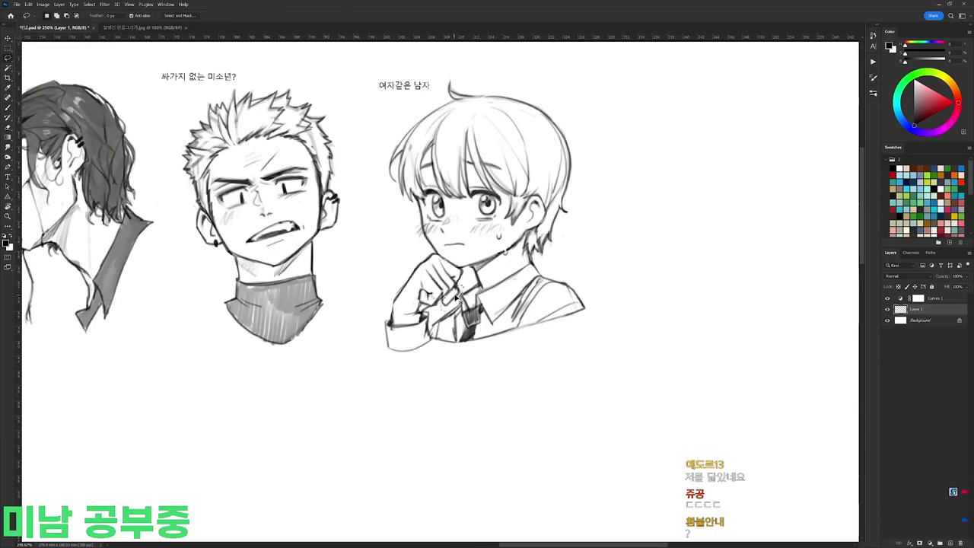
pyautogui.press('b')
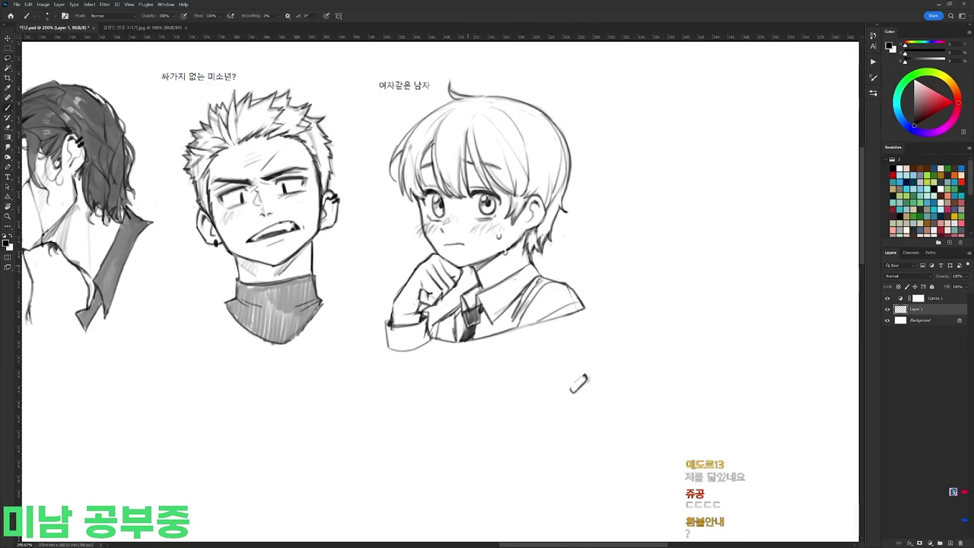
pyautogui.press('e')
pyautogui.press('b')
pyautogui.moveTo(462, 300)
pyautogui.mouseDown()
pyautogui.moveTo(467, 311)
pyautogui.moveTo(525, 293)
pyautogui.mouseUp()
pyautogui.press('e')
pyautogui.press('b')
pyautogui.scroll(-3, 500, 278)
# Step: Lasso the boy's raised hand and cuff, shift them slightly down from the chin, and deselect
pyautogui.press('r')
pyautogui.moveTo(528, 210); pyautogui.dragTo(560, 287)
pyautogui.moveTo(484, 234)
pyautogui.mouseDown()
pyautogui.moveTo(507, 234)
pyautogui.moveTo(470, 288)
pyautogui.moveTo(518, 263)
pyautogui.mouseUp()
pyautogui.press('b')
pyautogui.press('e')
pyautogui.press('b')
pyautogui.press('Escape')
pyautogui.press('l')
pyautogui.moveTo(447, 262)
pyautogui.mouseDown()
pyautogui.moveTo(481, 296)
pyautogui.moveTo(414, 394)
pyautogui.moveTo(445, 262)
pyautogui.mouseUp()
pyautogui.moveTo(527, 326)
pyautogui.mouseDown()
pyautogui.moveTo(517, 336)
pyautogui.moveTo(540, 343)
pyautogui.mouseUp()
pyautogui.hotkey('ctrl', 'd')
# Step: Erase the lines overlapping the moved hand, and redraw the cuff, the shirt edge and the contour under the chin
pyautogui.press('e')
pyautogui.press('b')
pyautogui.press('e')
pyautogui.moveTo(468, 320); pyautogui.dragTo(449, 351)
pyautogui.press('b')
pyautogui.press('e')
pyautogui.press('b')
pyautogui.press('e')
pyautogui.press('b')
pyautogui.moveTo(452, 261)
pyautogui.mouseDown()
pyautogui.moveTo(463, 274)
pyautogui.moveTo(457, 230)
pyautogui.moveTo(471, 253)
pyautogui.mouseUp()
# Step: Add a band of fine hatching across the boy's fringe and crown to shade the hair
pyautogui.press('r')
pyautogui.press('e')
pyautogui.press('r')
pyautogui.moveTo(629, 176); pyautogui.dragTo(642, 265)
pyautogui.press('Escape')
pyautogui.press('b')
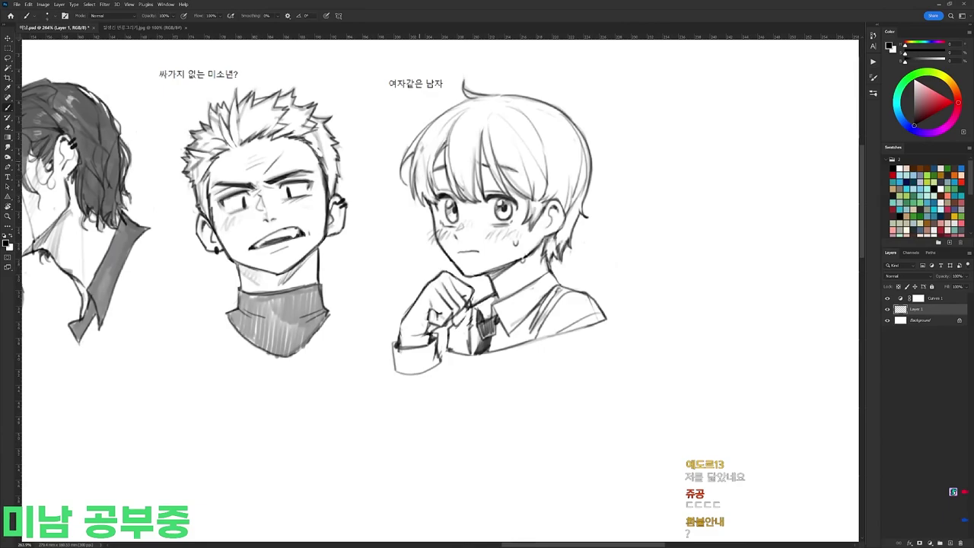
pyautogui.moveTo(503, 160); pyautogui.dragTo(524, 167)
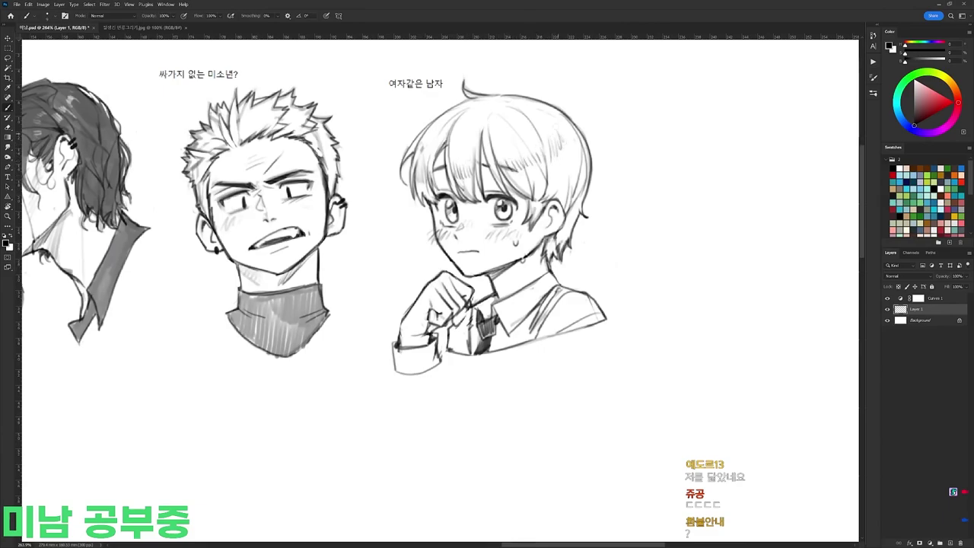
# Step: Lasso the caption "여자같은 남자", move it slightly up and away from the boy's hair, and deselect
pyautogui.scroll(-4, 542, 88)
pyautogui.press('l')
pyautogui.moveTo(434, 77); pyautogui.dragTo(436, 76)
pyautogui.moveTo(465, 93); pyautogui.dragTo(454, 89)
pyautogui.hotkey('ctrl', 'd')
pyautogui.scroll(1, 464, 124)
pyautogui.press('b')
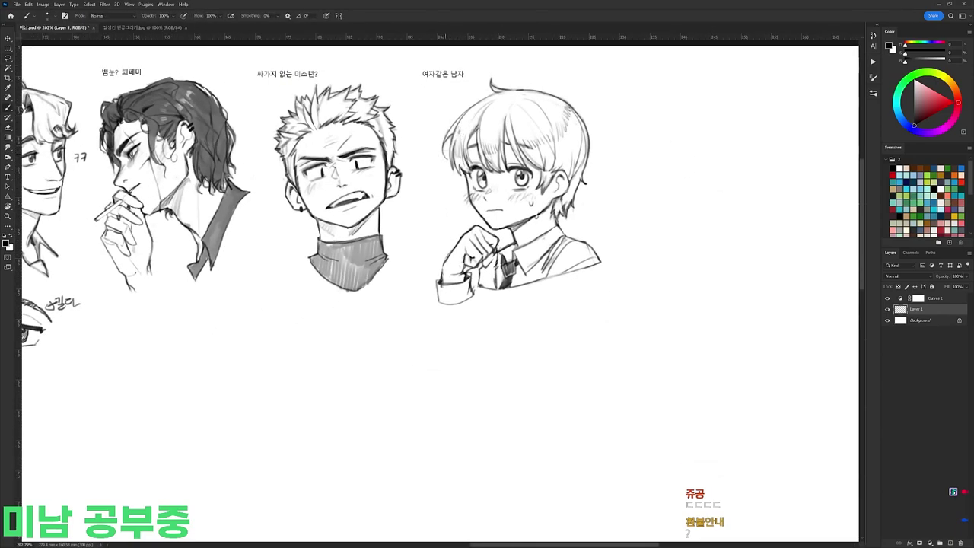
# Step: Add more hatched shading to the hair on the back of the boy's head
pyautogui.moveTo(576, 125); pyautogui.dragTo(574, 170)
pyautogui.scroll(-2, 573, 181)
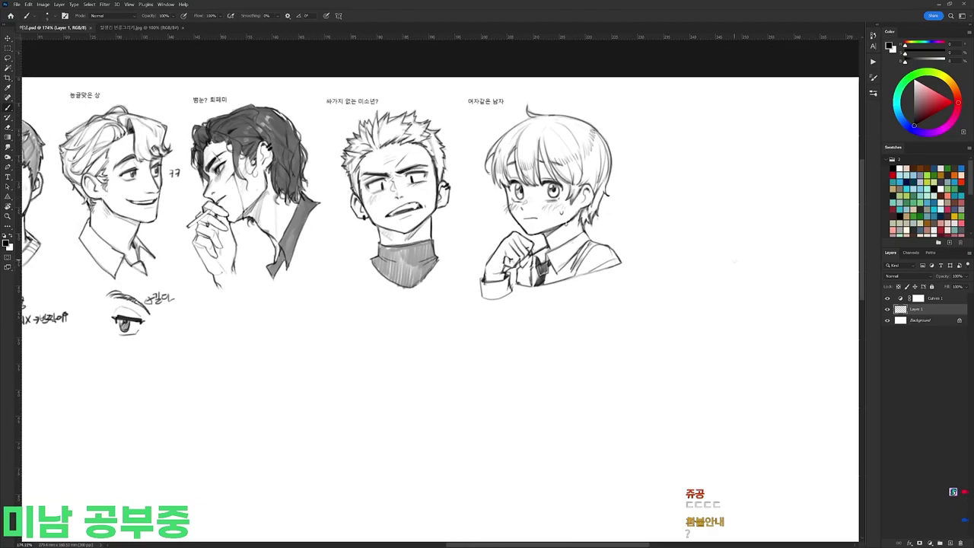
# Step: Lasso the boy's figure under the caption "여자같은 남자", scale it down slightly, nudge it into place, and deselect
pyautogui.press('l')
pyautogui.moveTo(478, 132); pyautogui.dragTo(461, 317)
pyautogui.scroll(-5, 628, 157)
pyautogui.scroll(4, 634, 153)
pyautogui.moveTo(523, 215)
pyautogui.mouseDown()
pyautogui.moveTo(543, 309)
pyautogui.moveTo(507, 268)
pyautogui.mouseUp()
pyautogui.hotkey('ctrl', 't')
pyautogui.moveTo(660, 113); pyautogui.dragTo(656, 118)
pyautogui.moveTo(630, 159); pyautogui.dragTo(629, 156)
pyautogui.press('Return')
pyautogui.hotkey('ctrl', 'd')
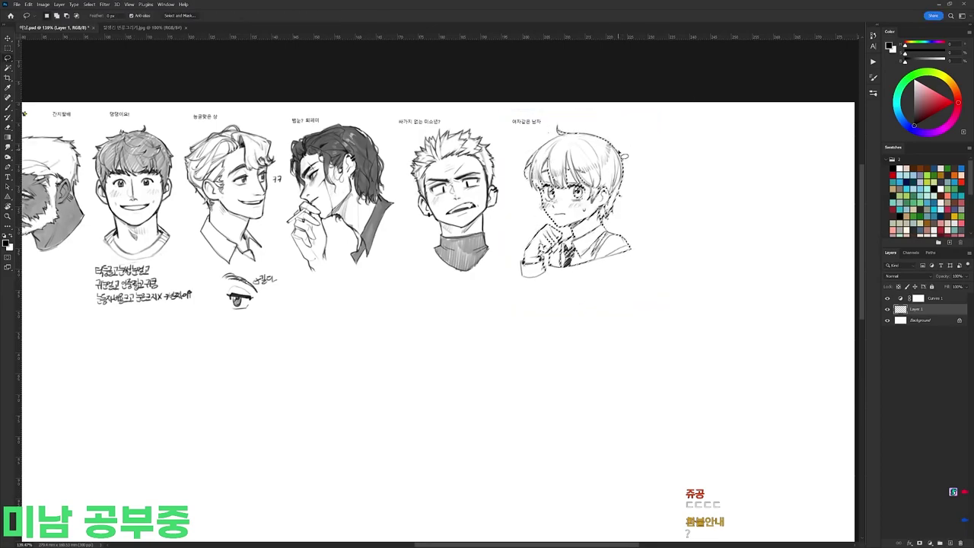
# Step: Shade the hair on the back of the boy's head, the nape tips and the strands by the ear with a larger brush
pyautogui.scroll(3, 596, 181)
pyautogui.press('b')
pyautogui.rightClick(614, 176)
pyautogui.doubleClick(652, 248)
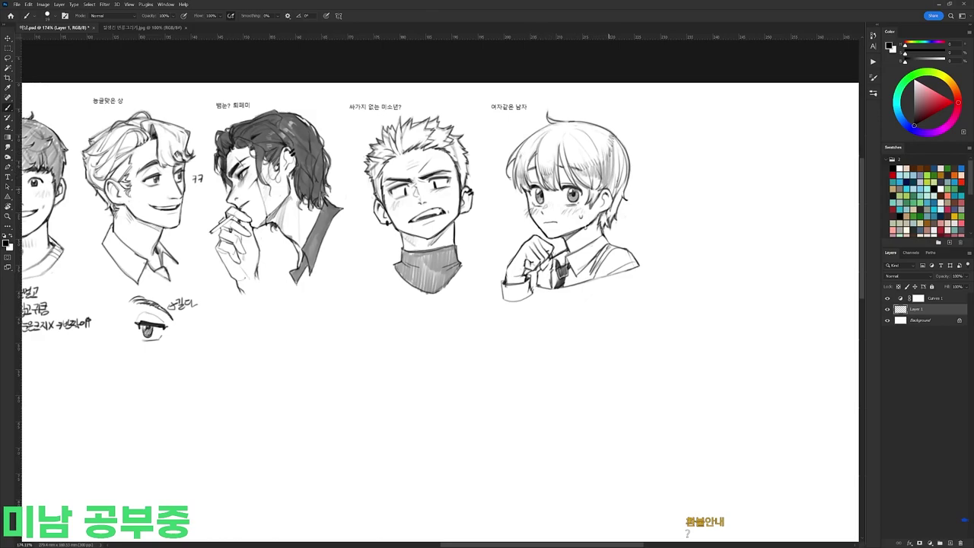
pyautogui.moveTo(619, 142); pyautogui.dragTo(616, 176)
pyautogui.moveTo(625, 146); pyautogui.dragTo(609, 214)
pyautogui.moveTo(612, 198); pyautogui.dragTo(606, 221)
pyautogui.moveTo(617, 206); pyautogui.dragTo(606, 224)
pyautogui.moveTo(601, 186); pyautogui.dragTo(592, 204)
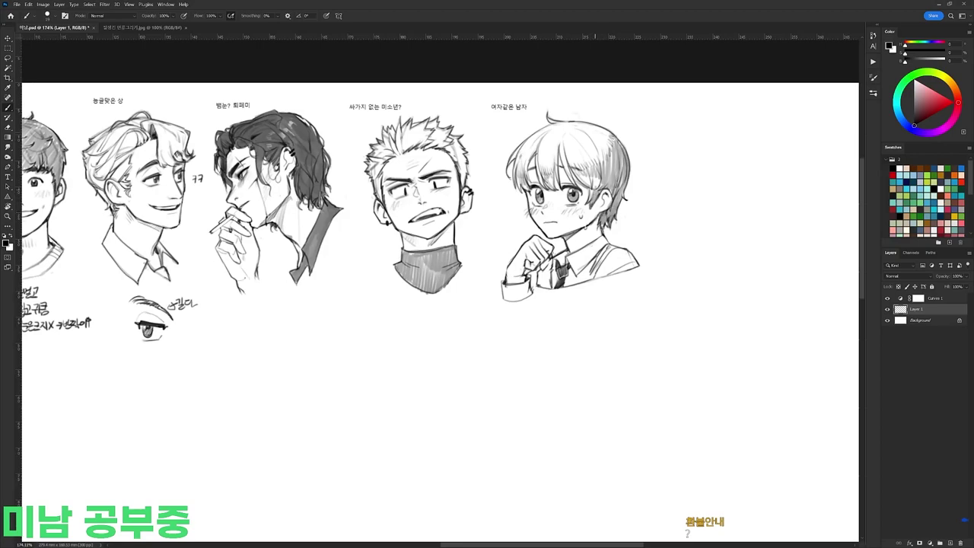
# Step: Hatch light shading along the crown of the boy's hair and undo the unwanted strokes
pyautogui.moveTo(550, 127); pyautogui.dragTo(533, 140)
pyautogui.moveTo(551, 128); pyautogui.dragTo(545, 143)
pyautogui.moveTo(558, 133); pyautogui.dragTo(559, 143)
pyautogui.moveTo(572, 130)
pyautogui.mouseDown()
pyautogui.moveTo(567, 140)
pyautogui.moveTo(574, 136)
pyautogui.mouseUp()
pyautogui.moveTo(588, 129)
pyautogui.mouseDown()
pyautogui.moveTo(596, 134)
pyautogui.moveTo(552, 124)
pyautogui.moveTo(582, 123)
pyautogui.mouseUp()
pyautogui.scroll(-4, 609, 131)
pyautogui.hotkey('ctrl', 'z')
pyautogui.hotkey('ctrl', 'z')
pyautogui.hotkey('ctrl', 'z')
pyautogui.hotkey('ctrl', 'z')
pyautogui.scroll(4, 629, 130)
pyautogui.press('e')
pyautogui.press('b')
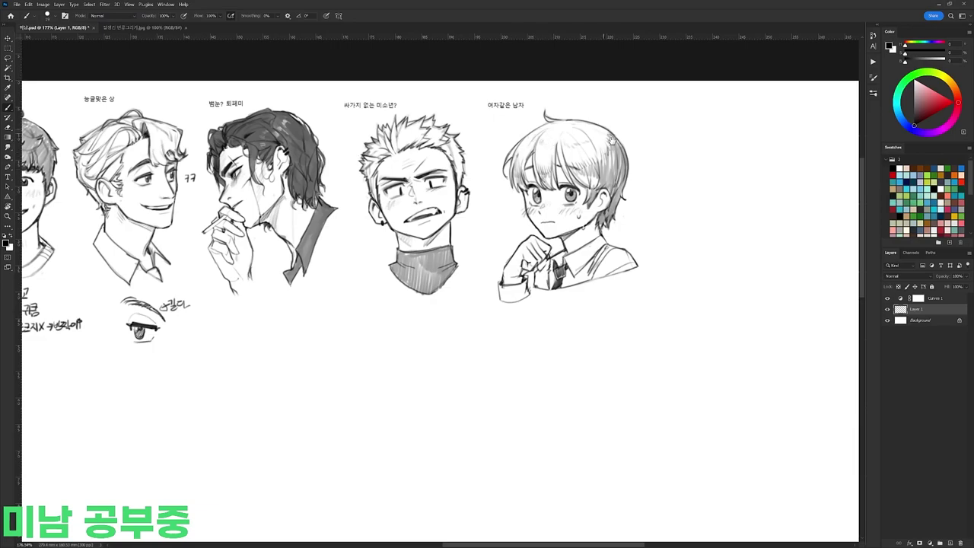
# Step: Switch to the Snipping Tool for the caption "쿨뷰티", paste it into the empty area beside the horned girl, and merge it down
pyautogui.scroll(-3, 607, 136)
pyautogui.scroll(4, 607, 136)
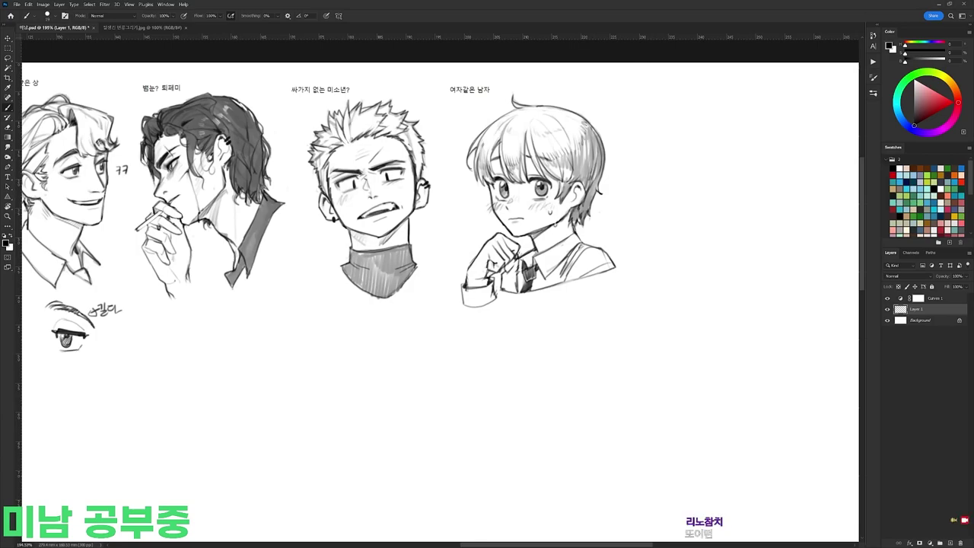
pyautogui.scroll(-4, 502, 401)
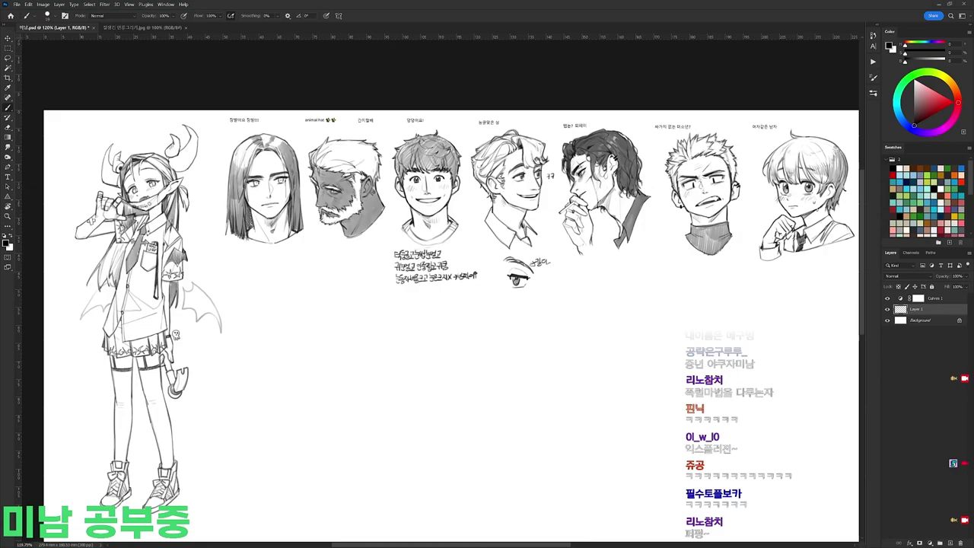
pyautogui.hotkey('alt', 'Tab')
pyautogui.click(25, 199)
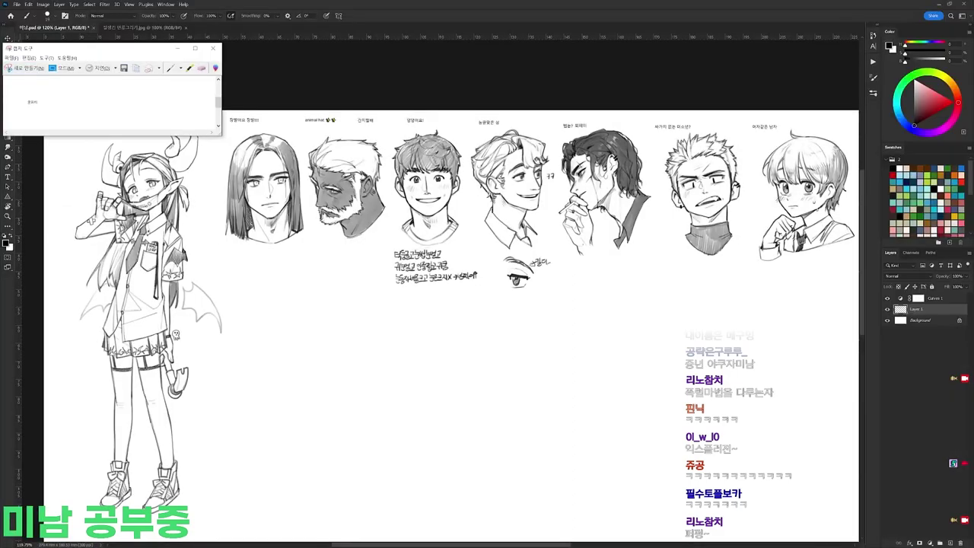
pyautogui.click(633, 78)
pyautogui.hotkey('ctrl', 'v')
pyautogui.moveTo(670, 294); pyautogui.dragTo(503, 309)
pyautogui.moveTo(405, 352); pyautogui.dragTo(463, 353)
pyautogui.moveTo(533, 332); pyautogui.dragTo(488, 325)
pyautogui.moveTo(474, 373); pyautogui.dragTo(689, 343)
pyautogui.hotkey('ctrl', 'e')
pyautogui.moveTo(419, 274); pyautogui.dragTo(449, 286)
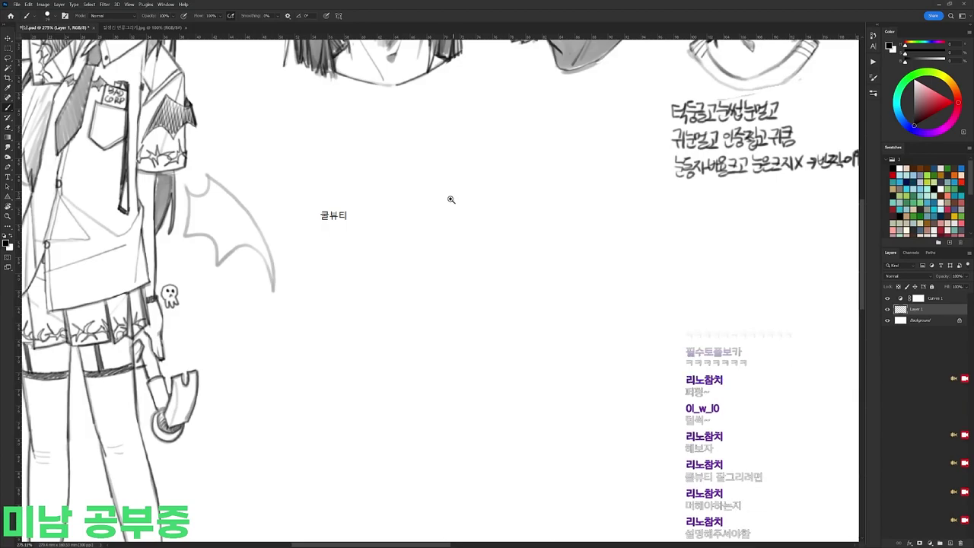
# Step: Rough in the crown, the side of the skull and the ear of a new male head beside the caption "쿨뷰티"
pyautogui.moveTo(454, 200); pyautogui.dragTo(428, 200)
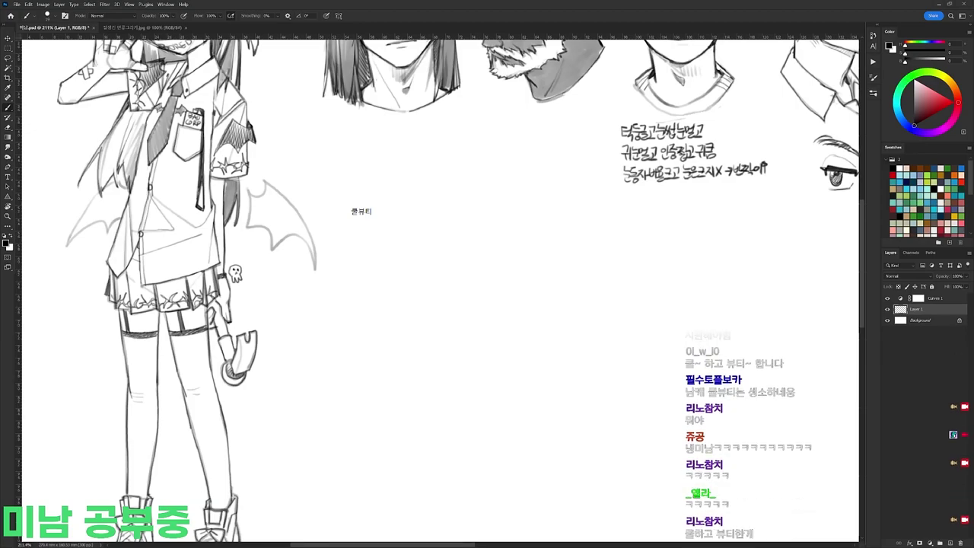
pyautogui.moveTo(474, 202); pyautogui.dragTo(510, 159)
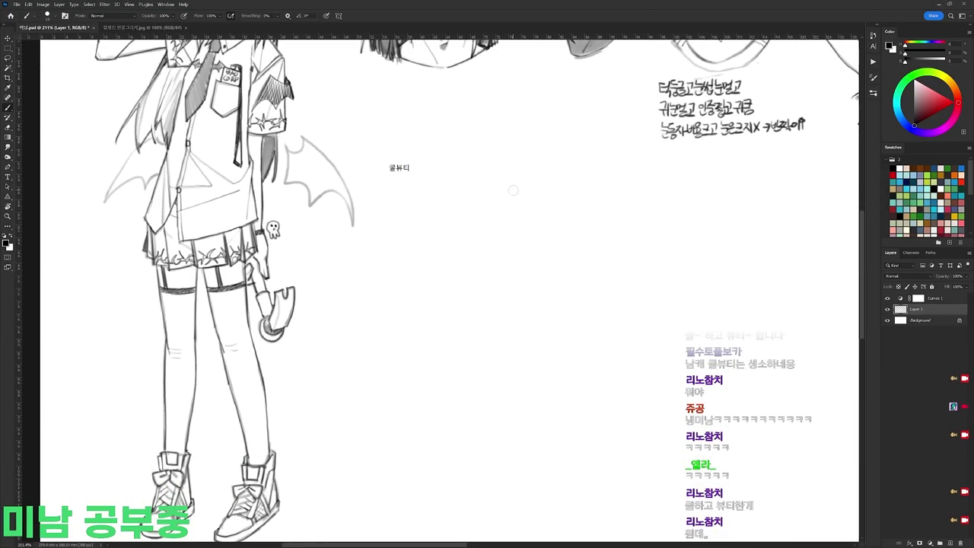
pyautogui.rightClick(534, 196)
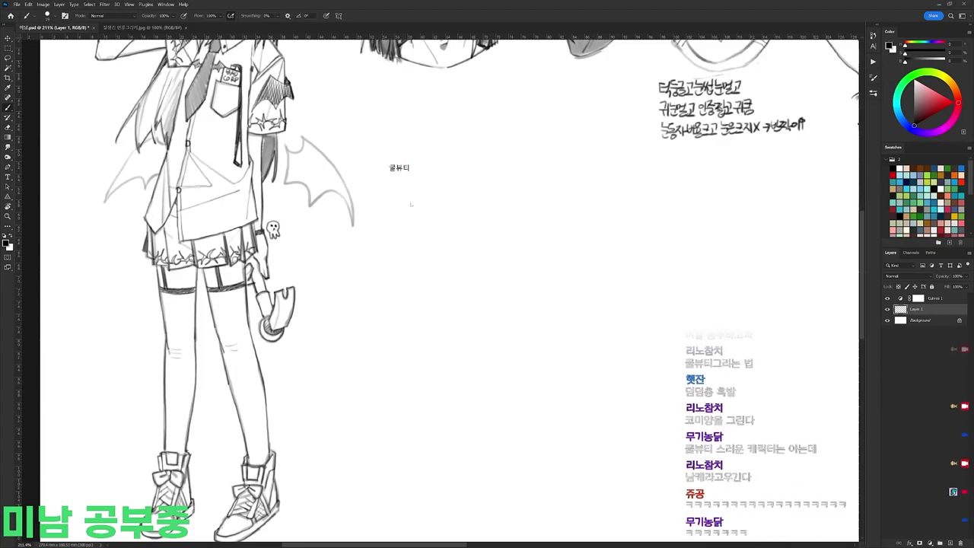
pyautogui.moveTo(421, 184); pyautogui.dragTo(516, 177)
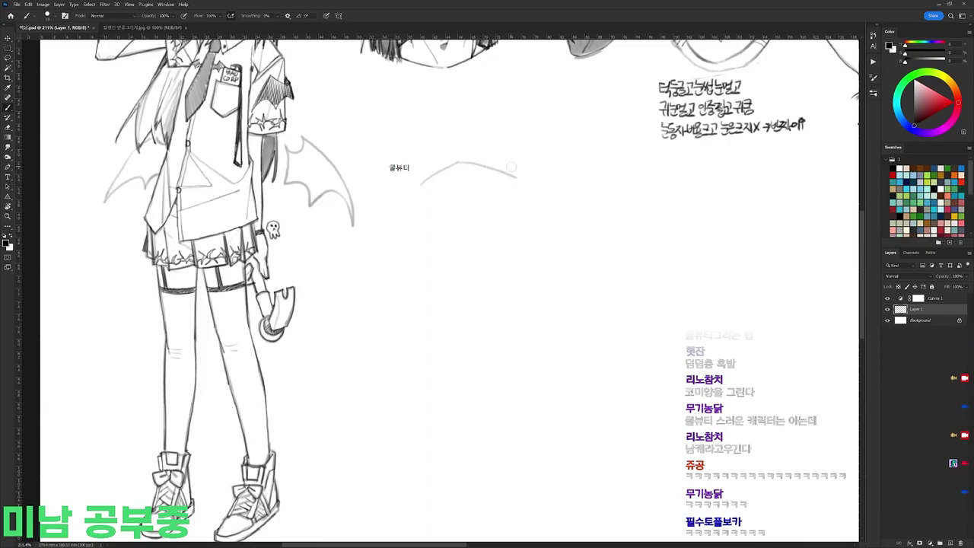
pyautogui.moveTo(442, 171)
pyautogui.mouseDown()
pyautogui.moveTo(416, 251)
pyautogui.moveTo(450, 308)
pyautogui.moveTo(507, 282)
pyautogui.mouseUp()
pyautogui.moveTo(518, 178); pyautogui.dragTo(518, 266)
pyautogui.moveTo(510, 222)
pyautogui.mouseDown()
pyautogui.moveTo(511, 257)
pyautogui.moveTo(528, 230)
pyautogui.moveTo(515, 258)
pyautogui.mouseUp()
# Step: Sketch and clean up the face contour down to a pointed chin, and add a horizontal eye guideline
pyautogui.press('e')
pyautogui.press('b')
pyautogui.press('e')
pyautogui.press('b')
pyautogui.moveTo(422, 197)
pyautogui.mouseDown()
pyautogui.moveTo(418, 230)
pyautogui.moveTo(448, 303)
pyautogui.moveTo(461, 307)
pyautogui.moveTo(493, 283)
pyautogui.moveTo(487, 293)
pyautogui.mouseUp()
pyautogui.press('e')
pyautogui.press('b')
pyautogui.press('e')
pyautogui.press('b')
pyautogui.press('e')
pyautogui.press('b')
pyautogui.moveTo(424, 221); pyautogui.dragTo(485, 217)
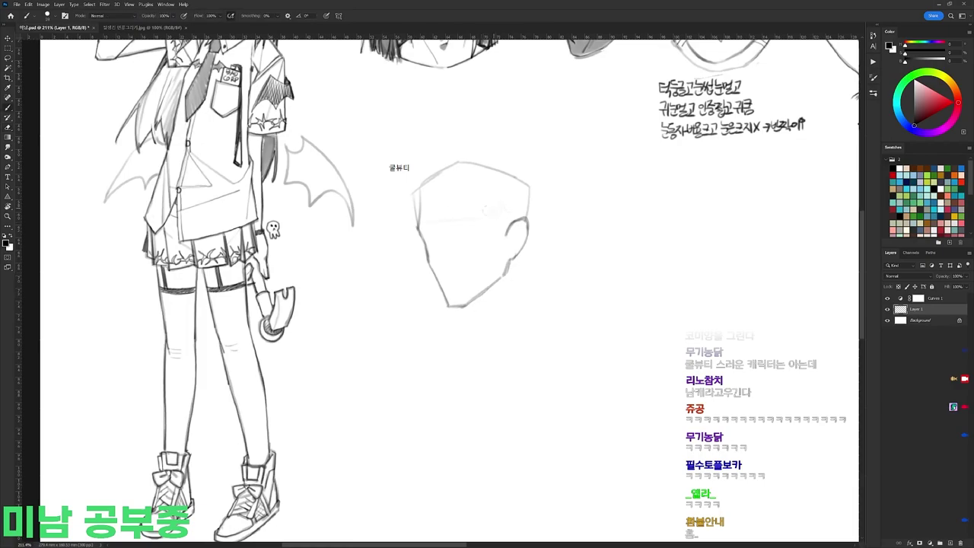
# Step: Lighten the skull's top outline with the eraser and add a faint guideline on the far side of the face
pyautogui.press('e')
pyautogui.moveTo(450, 166)
pyautogui.mouseDown()
pyautogui.moveTo(415, 190)
pyautogui.moveTo(415, 219)
pyautogui.moveTo(508, 164)
pyautogui.moveTo(528, 179)
pyautogui.mouseUp()
pyautogui.press('b')
pyautogui.press('e')
pyautogui.press('b')
pyautogui.moveTo(430, 219); pyautogui.dragTo(442, 243)
# Step: Lasso the rough head, then transform it to sit slightly higher and farther from the caption
pyautogui.press('l')
pyautogui.moveTo(546, 201)
pyautogui.mouseDown()
pyautogui.moveTo(411, 212)
pyautogui.moveTo(544, 191)
pyautogui.mouseUp()
pyautogui.hotkey('ctrl', 't')
pyautogui.moveTo(550, 133); pyautogui.dragTo(560, 122)
pyautogui.moveTo(527, 184); pyautogui.dragTo(535, 177)
pyautogui.press('Return')
pyautogui.press('b')
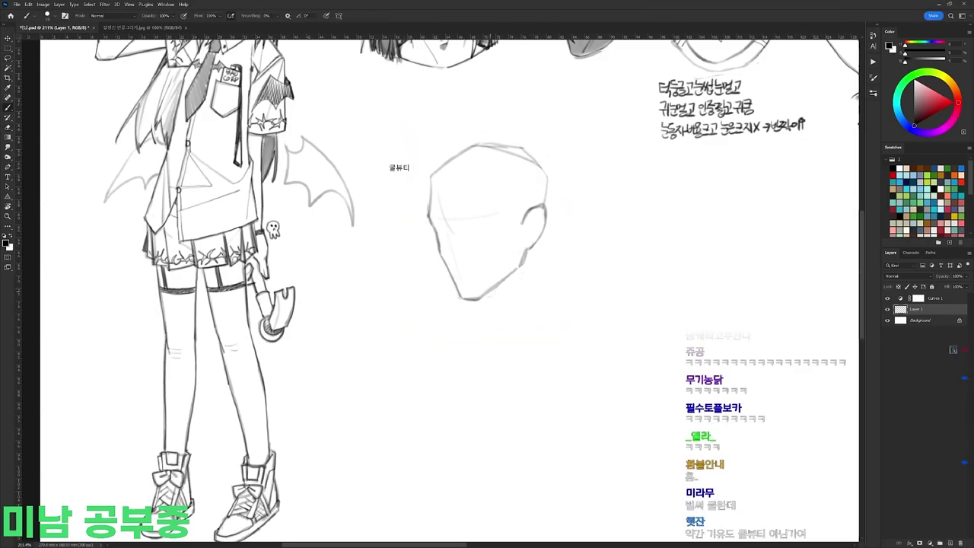
# Step: Erase and redraw the tip of the chin on the rough head
pyautogui.press('e')
pyautogui.press('b')
pyautogui.moveTo(477, 297)
pyautogui.mouseDown()
pyautogui.moveTo(488, 294)
pyautogui.moveTo(462, 299)
pyautogui.mouseUp()
pyautogui.press('e')
pyautogui.press('b')
# Step: Sketch light fringe strands across the forehead, a longer strand near the ear, and hair along the far temple
pyautogui.moveTo(455, 220); pyautogui.dragTo(465, 243)
pyautogui.moveTo(466, 209); pyautogui.dragTo(486, 242)
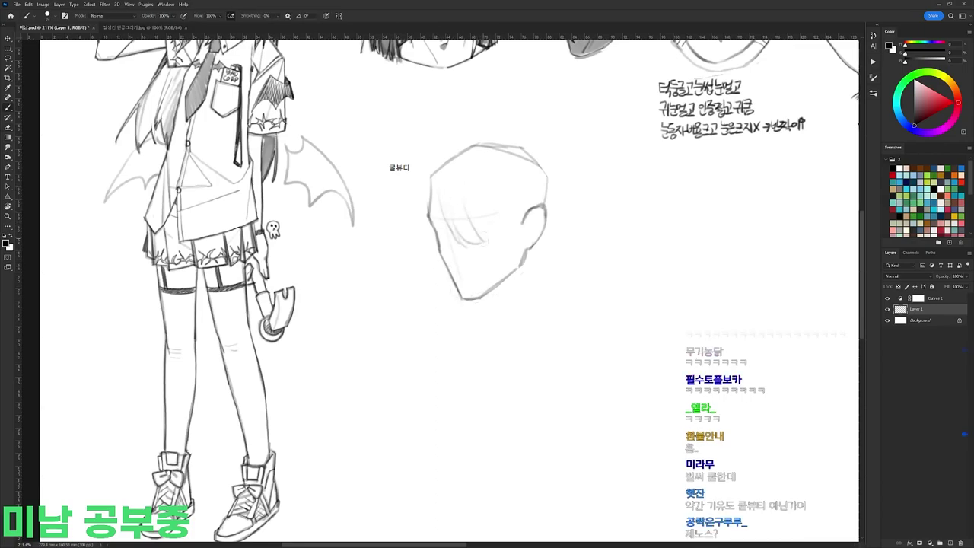
pyautogui.moveTo(470, 205); pyautogui.dragTo(510, 231)
pyautogui.moveTo(504, 192); pyautogui.dragTo(512, 230)
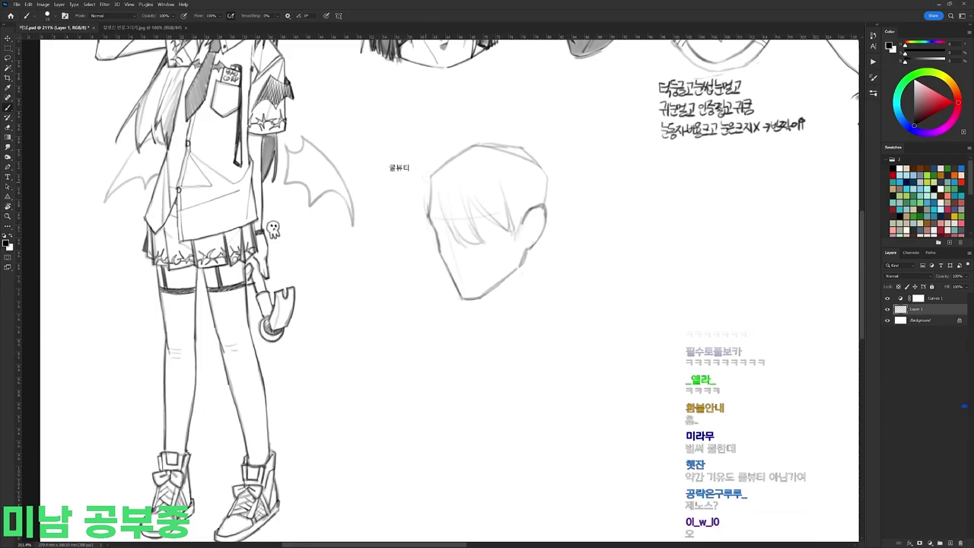
pyautogui.moveTo(428, 201)
pyautogui.mouseDown()
pyautogui.moveTo(424, 239)
pyautogui.moveTo(446, 241)
pyautogui.mouseUp()
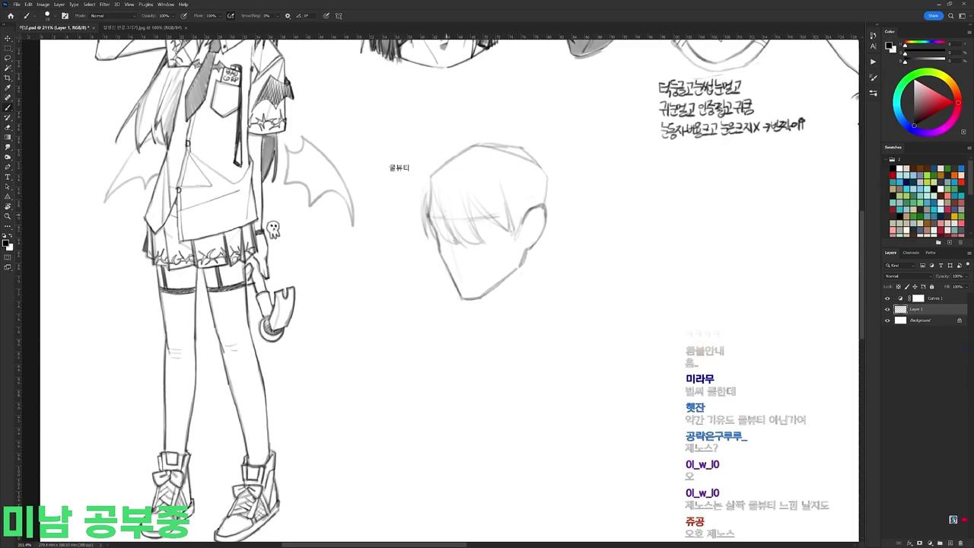
pyautogui.hotkey('ctrl', 'z')
pyautogui.moveTo(430, 198); pyautogui.dragTo(436, 237)
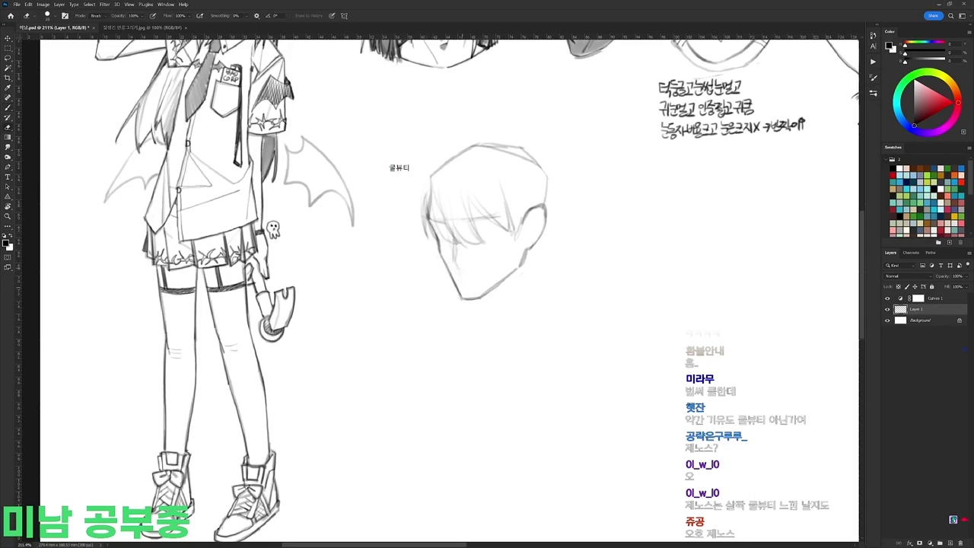
# Step: Trim the chin line with the eraser and rework the face lines while rotating the canvas view
pyautogui.moveTo(446, 265); pyautogui.dragTo(462, 300)
pyautogui.press('r')
pyautogui.moveTo(408, 181)
pyautogui.mouseDown()
pyautogui.moveTo(521, 208)
pyautogui.moveTo(473, 137)
pyautogui.moveTo(335, 182)
pyautogui.mouseUp()
pyautogui.hotkey('ctrl', 'z')
pyautogui.press('e')
pyautogui.press('r')
pyautogui.press('b')
pyautogui.moveTo(491, 221); pyautogui.dragTo(478, 267)
pyautogui.press('e')
pyautogui.press('r')
# Step: Erase and redraw the ear outline with a more angular lobe, using a rotated canvas view
pyautogui.moveTo(587, 250); pyautogui.dragTo(581, 349)
pyautogui.press('b')
pyautogui.press('e')
pyautogui.press('b')
pyautogui.moveTo(552, 214); pyautogui.dragTo(544, 237)
pyautogui.press('e')
pyautogui.press('b')
pyautogui.press('e')
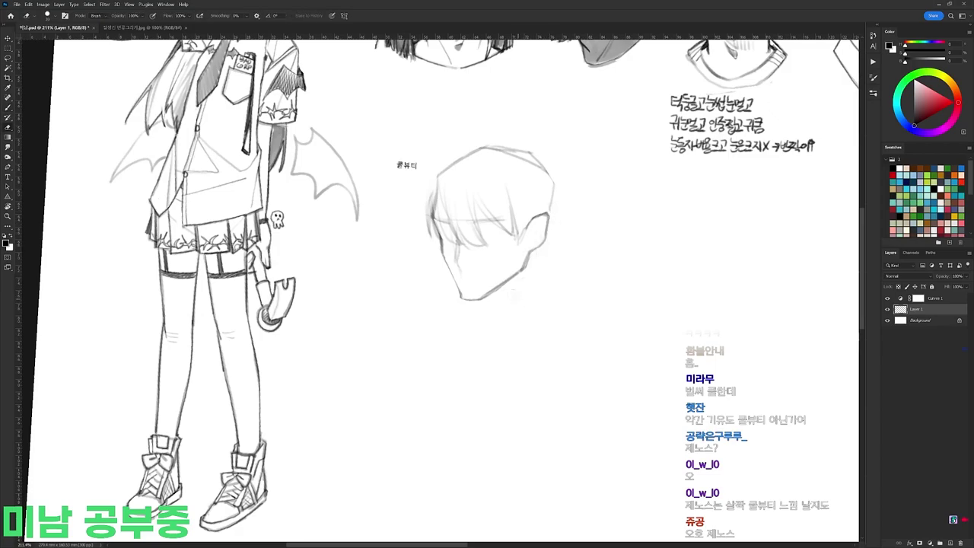
# Step: Draw the hair outline down the back of the head behind the ear, and reset the canvas rotation
pyautogui.press('b')
pyautogui.moveTo(555, 172); pyautogui.dragTo(549, 242)
pyautogui.hotkey('ctrl', 'z')
pyautogui.moveTo(553, 169); pyautogui.dragTo(554, 236)
pyautogui.press('r')
pyautogui.press('Escape')
pyautogui.moveTo(547, 200); pyautogui.dragTo(582, 222)
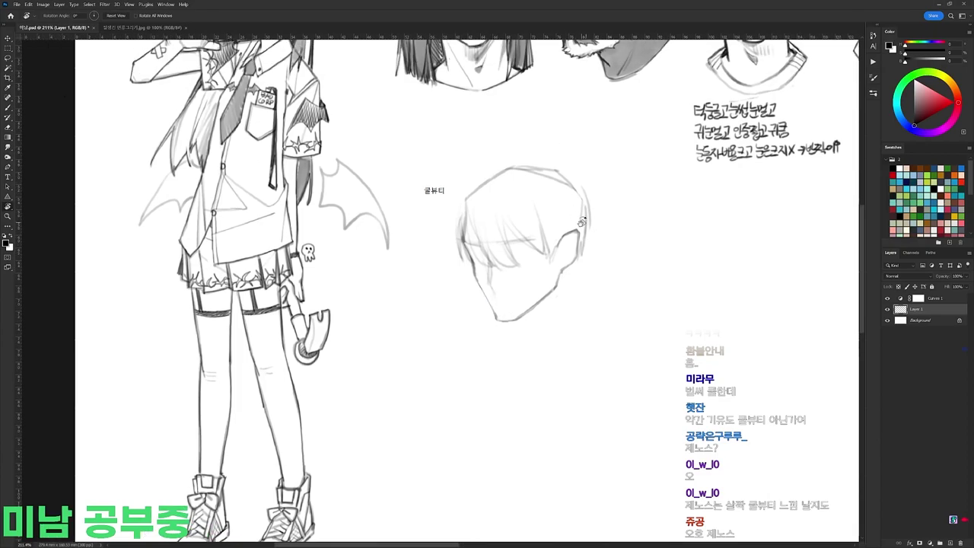
# Step: Redraw the crown as a rounded hair outline, try strokes for the back hair and sideburn, and undo the unwanted ones
pyautogui.press('b')
pyautogui.moveTo(467, 195)
pyautogui.mouseDown()
pyautogui.moveTo(536, 162)
pyautogui.moveTo(563, 171)
pyautogui.moveTo(477, 189)
pyautogui.moveTo(574, 189)
pyautogui.moveTo(581, 228)
pyautogui.mouseUp()
pyautogui.press('e')
pyautogui.press('b')
pyautogui.moveTo(585, 193); pyautogui.dragTo(590, 276)
pyautogui.hotkey('ctrl', 'z')
pyautogui.moveTo(555, 227)
pyautogui.mouseDown()
pyautogui.moveTo(549, 311)
pyautogui.moveTo(561, 234)
pyautogui.mouseUp()
pyautogui.moveTo(590, 201); pyautogui.dragTo(590, 283)
pyautogui.hotkey('ctrl', 'z')
pyautogui.hotkey('ctrl', 'z')
# Step: Sketch the front and back lines of the neck and a curved neckline between them
pyautogui.moveTo(513, 319); pyautogui.dragTo(510, 337)
pyautogui.moveTo(571, 275); pyautogui.dragTo(568, 310)
pyautogui.moveTo(572, 279); pyautogui.dragTo(571, 309)
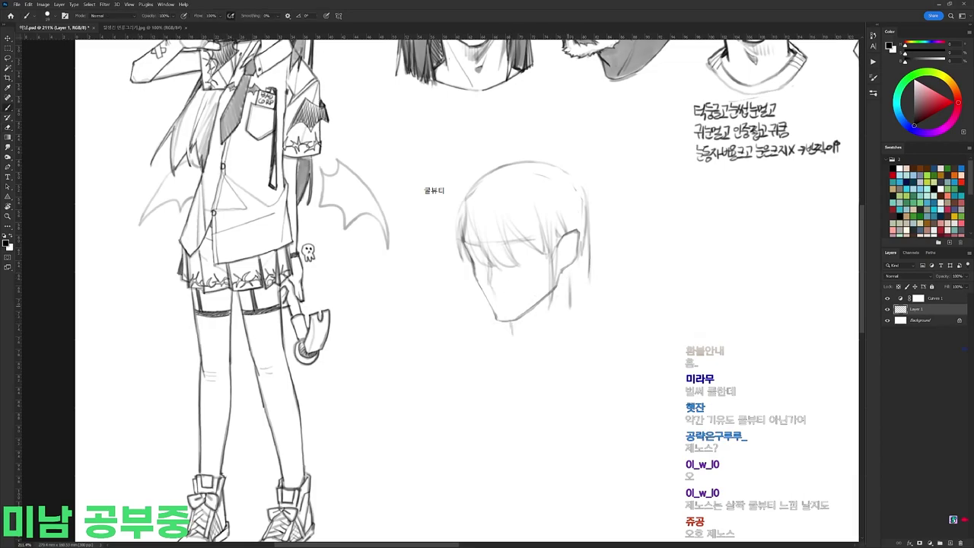
pyautogui.moveTo(509, 342); pyautogui.dragTo(569, 325)
pyautogui.hotkey('ctrl', 'z')
pyautogui.moveTo(514, 351)
pyautogui.mouseDown()
pyautogui.moveTo(572, 318)
pyautogui.moveTo(571, 298)
pyautogui.moveTo(572, 316)
pyautogui.mouseUp()
pyautogui.press('e')
pyautogui.press('b')
# Step: Clean up the neck by redrawing its back line and the neckline curve
pyautogui.moveTo(568, 275); pyautogui.dragTo(574, 317)
pyautogui.press('e')
pyautogui.press('b')
pyautogui.moveTo(513, 326)
pyautogui.mouseDown()
pyautogui.moveTo(520, 345)
pyautogui.moveTo(573, 319)
pyautogui.mouseUp()
pyautogui.press('e')
pyautogui.press('b')
pyautogui.press('e')
pyautogui.press('b')
# Step: Add a hair line behind the ear and erase the overlapping lines to clean up the ear's outline
pyautogui.moveTo(578, 234)
pyautogui.mouseDown()
pyautogui.moveTo(584, 272)
pyautogui.moveTo(571, 291)
pyautogui.mouseUp()
pyautogui.press('e')
pyautogui.moveTo(575, 230); pyautogui.dragTo(575, 252)
pyautogui.press('b')
pyautogui.press('e')
pyautogui.press('b')
# Step: Draw side hair along the far cheek and behind the ear, and lighten the fringe sketch with the eraser
pyautogui.moveTo(464, 258)
pyautogui.mouseDown()
pyautogui.moveTo(469, 287)
pyautogui.moveTo(480, 285)
pyautogui.mouseUp()
pyautogui.press('e')
pyautogui.press('b')
pyautogui.press('e')
pyautogui.moveTo(479, 235)
pyautogui.mouseDown()
pyautogui.moveTo(481, 251)
pyautogui.moveTo(525, 158)
pyautogui.moveTo(578, 174)
pyautogui.moveTo(588, 212)
pyautogui.mouseUp()
pyautogui.press('b')
pyautogui.press('e')
pyautogui.press('b')
pyautogui.moveTo(583, 263); pyautogui.dragTo(573, 293)
pyautogui.moveTo(474, 278); pyautogui.dragTo(478, 292)
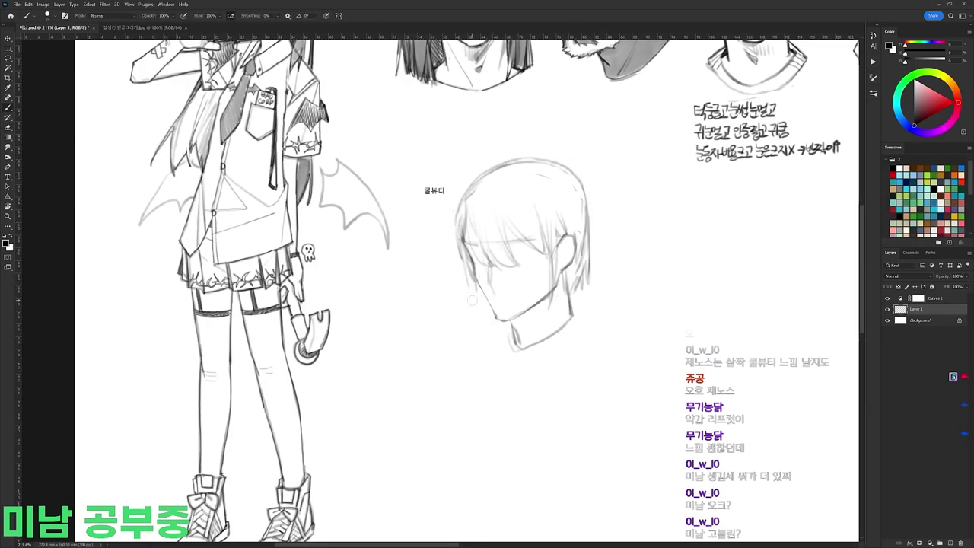
# Step: Sketch a light horizontal line under the fringe to place the near eye of the cool-beauty head
pyautogui.press('e')
pyautogui.press('b')
pyautogui.press('e')
pyautogui.press('b')
pyautogui.moveTo(494, 296); pyautogui.dragTo(510, 298)
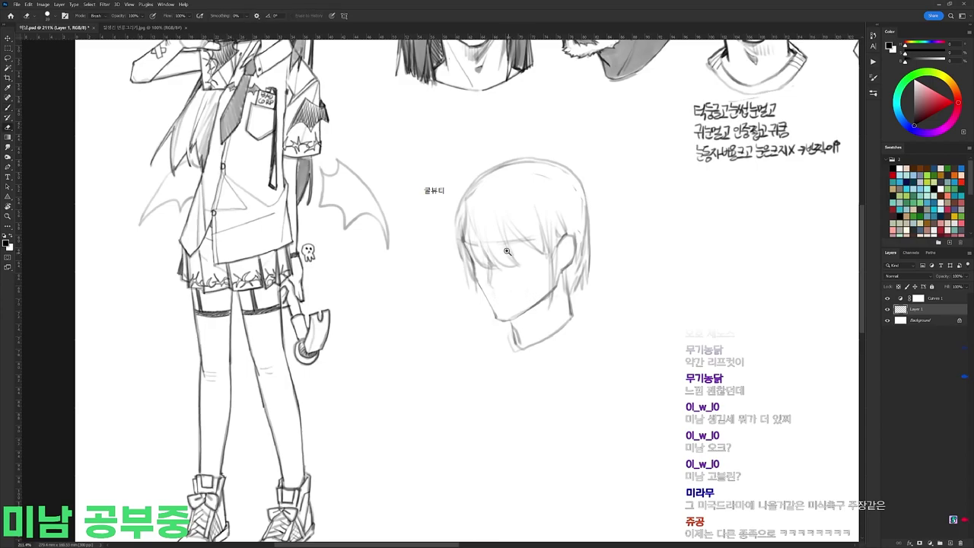
pyautogui.scroll(2, 509, 251)
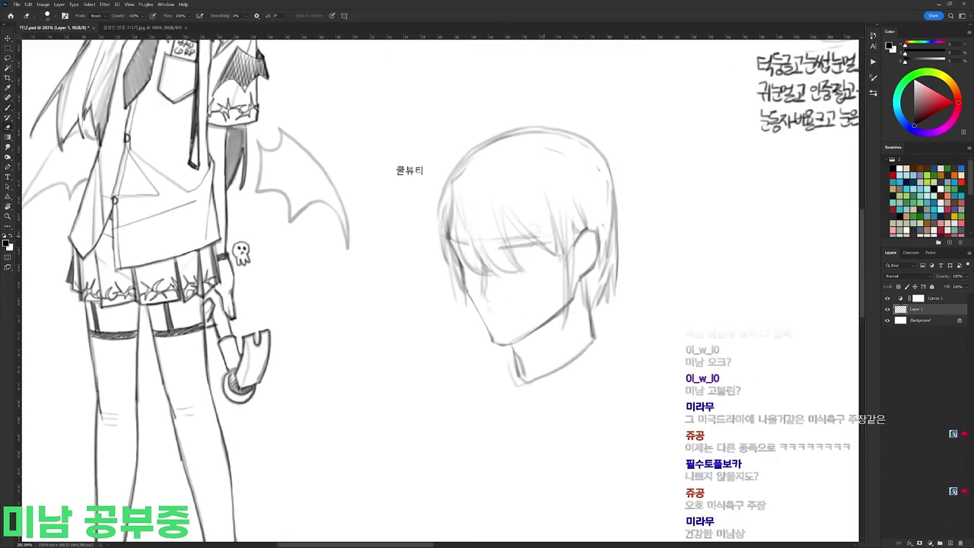
# Step: Darken the face contour beside the far brow and sketch the near eye's lids under the fringe
pyautogui.press('r')
pyautogui.moveTo(518, 242)
pyautogui.mouseDown()
pyautogui.moveTo(605, 255)
pyautogui.moveTo(481, 199)
pyautogui.moveTo(479, 279)
pyautogui.mouseUp()
pyautogui.press('r')
pyautogui.press('e')
pyautogui.press('b')
pyautogui.press('e')
pyautogui.press('b')
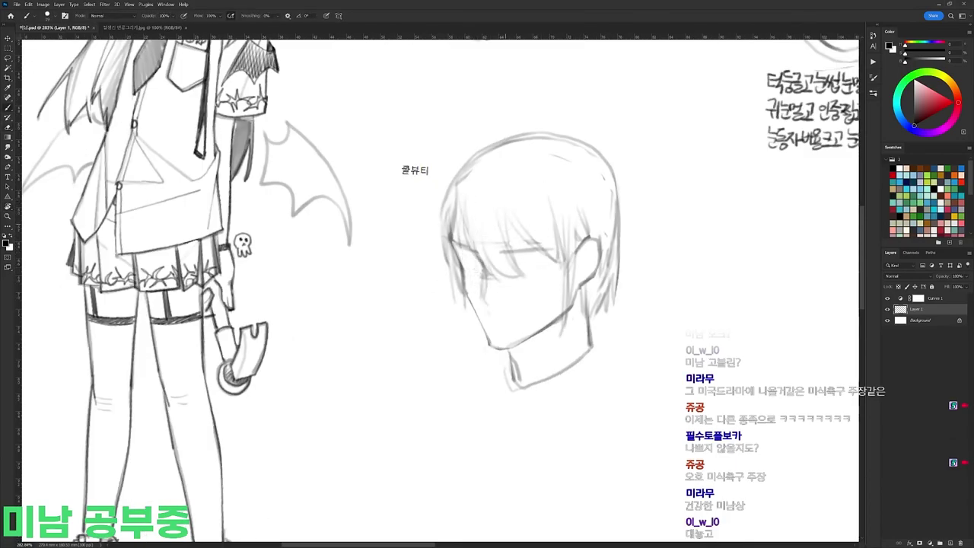
pyautogui.moveTo(519, 259); pyautogui.dragTo(542, 257)
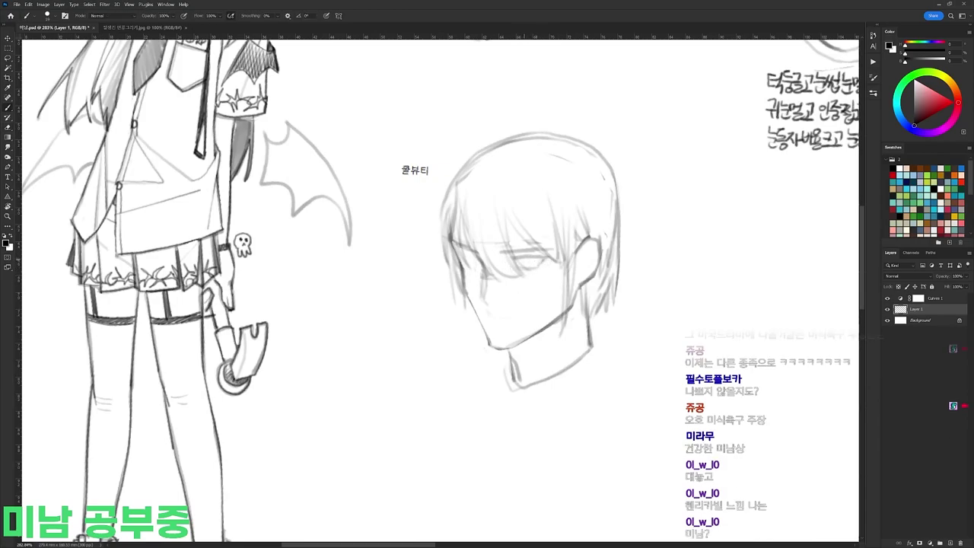
# Step: Sketch the far eye beneath its brow and lighten the overlapping lines around it with the eraser
pyautogui.moveTo(458, 251); pyautogui.dragTo(481, 257)
pyautogui.press('r')
pyautogui.moveTo(632, 321)
pyautogui.mouseDown()
pyautogui.moveTo(626, 163)
pyautogui.moveTo(601, 106)
pyautogui.mouseUp()
pyautogui.press('r')
pyautogui.moveTo(660, 123)
pyautogui.mouseDown()
pyautogui.moveTo(571, 248)
pyautogui.moveTo(443, 156)
pyautogui.mouseUp()
pyautogui.press('b')
pyautogui.moveTo(463, 203)
pyautogui.mouseDown()
pyautogui.moveTo(482, 183)
pyautogui.moveTo(524, 245)
pyautogui.mouseUp()
pyautogui.press('r')
pyautogui.press('b')
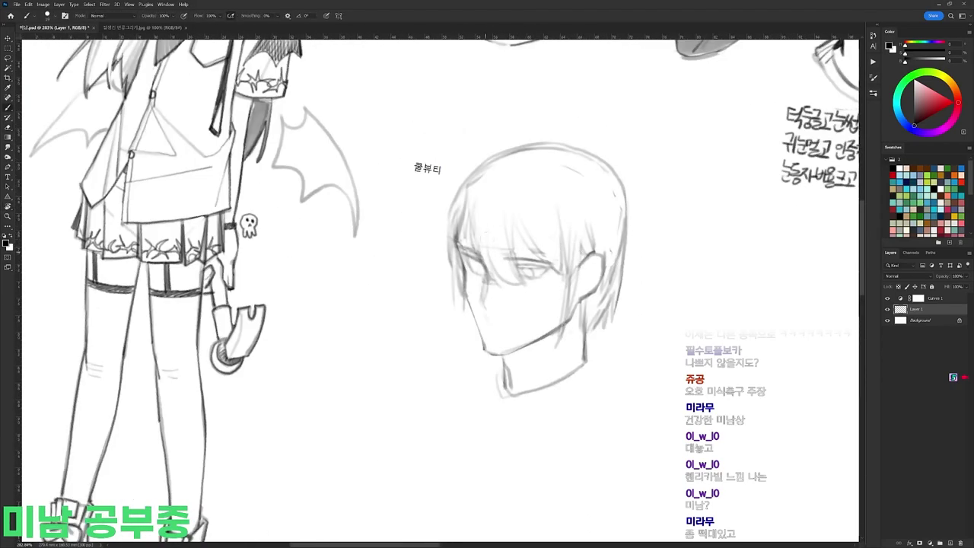
pyautogui.press('e')
pyautogui.moveTo(461, 254); pyautogui.dragTo(478, 257)
# Step: Strengthen the far eye's brow and upper lid lines
pyautogui.press('r')
pyautogui.moveTo(563, 247); pyautogui.dragTo(404, 164)
pyautogui.press('b')
pyautogui.moveTo(414, 262); pyautogui.dragTo(413, 248)
pyautogui.press('r')
pyautogui.moveTo(410, 156); pyautogui.dragTo(577, 242)
pyautogui.press('b')
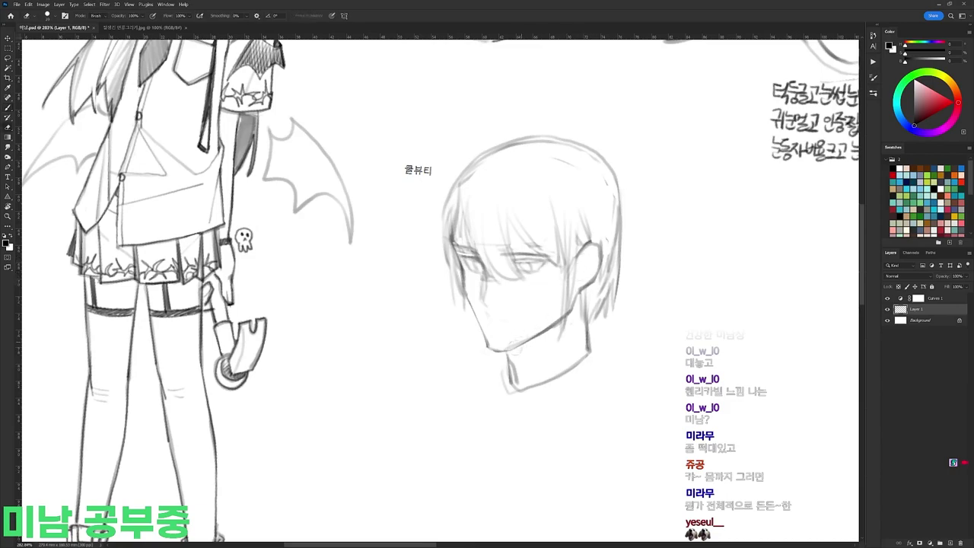
# Step: Clean up the jawline near the chin by alternately erasing and redrawing it
pyautogui.press('e')
pyautogui.moveTo(547, 331)
pyautogui.mouseDown()
pyautogui.moveTo(491, 349)
pyautogui.moveTo(547, 329)
pyautogui.mouseUp()
pyautogui.press('b')
pyautogui.press('e')
pyautogui.press('b')
pyautogui.press('e')
pyautogui.press('b')
pyautogui.press('r')
pyautogui.moveTo(570, 209); pyautogui.dragTo(590, 324)
pyautogui.press('e')
# Step: Lasso the lower face with its jaw and chin lines and rotate it slightly around the far cheek using Free Transform
pyautogui.press('r')
pyautogui.moveTo(484, 290)
pyautogui.mouseDown()
pyautogui.moveTo(601, 229)
pyautogui.moveTo(633, 201)
pyautogui.mouseUp()
pyautogui.press('l')
pyautogui.moveTo(460, 266)
pyautogui.mouseDown()
pyautogui.moveTo(554, 313)
pyautogui.moveTo(482, 340)
pyautogui.moveTo(462, 288)
pyautogui.mouseUp()
pyautogui.hotkey('ctrl', 't')
pyautogui.keyDown('alt'); pyautogui.click(463, 282); pyautogui.keyUp('alt')
pyautogui.moveTo(600, 345); pyautogui.dragTo(606, 329)
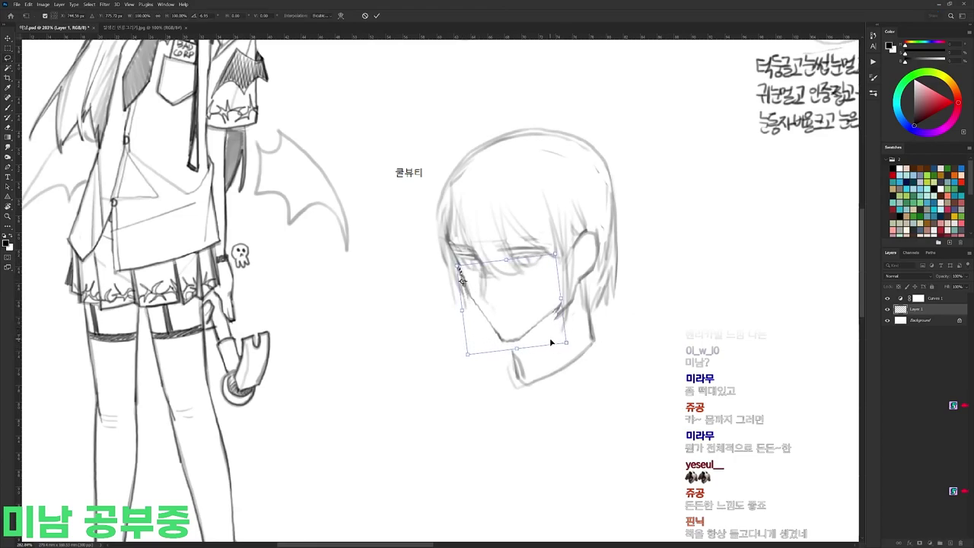
pyautogui.press('Return')
pyautogui.hotkey('ctrl', 'd')
pyautogui.press('b')
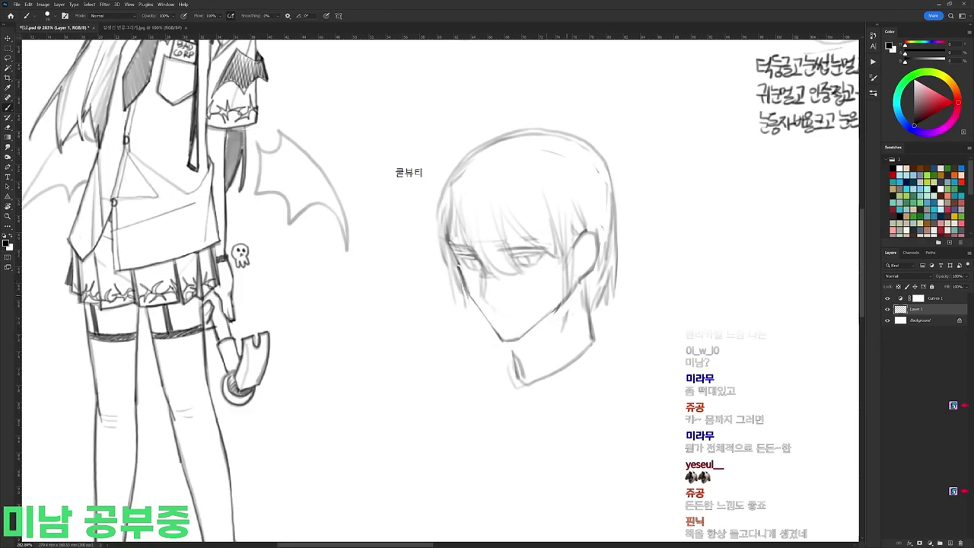
# Step: Sketch the nose line and a short mouth line on the face
pyautogui.press('r')
pyautogui.moveTo(504, 312); pyautogui.dragTo(468, 346)
pyautogui.press('b')
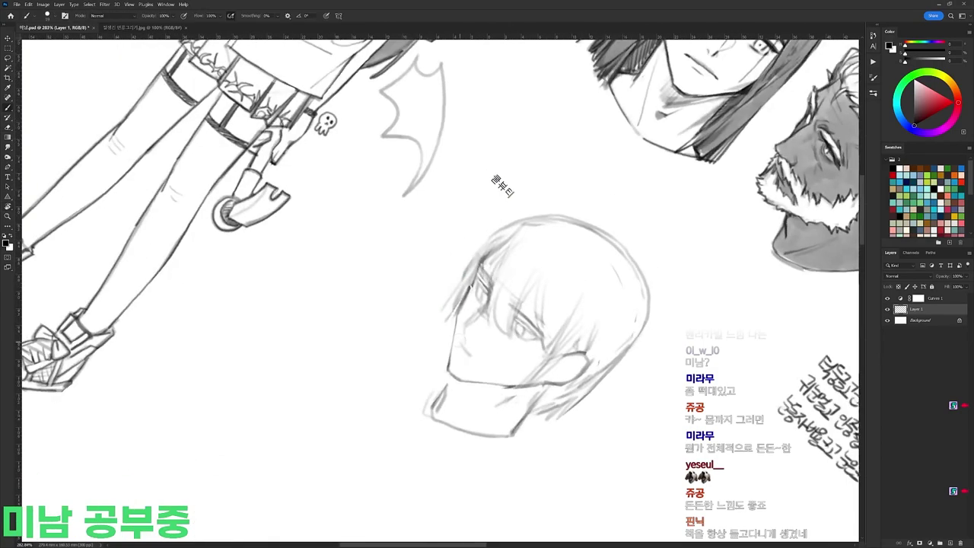
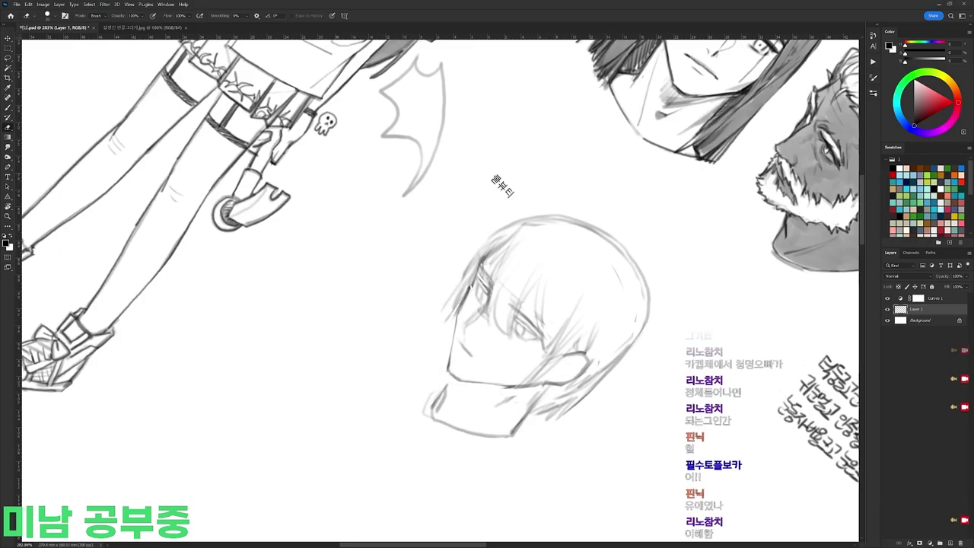
pyautogui.press('r')
pyautogui.moveTo(714, 359)
pyautogui.mouseDown()
pyautogui.moveTo(714, 214)
pyautogui.moveTo(720, 168)
pyautogui.moveTo(737, 152)
pyautogui.mouseUp()
pyautogui.press('r')
pyautogui.moveTo(676, 255); pyautogui.dragTo(593, 474)
pyautogui.moveTo(575, 292); pyautogui.dragTo(530, 191)
pyautogui.press('b')
pyautogui.moveTo(506, 311)
pyautogui.mouseDown()
pyautogui.moveTo(530, 314)
pyautogui.moveTo(497, 366)
pyautogui.moveTo(524, 308)
pyautogui.moveTo(485, 372)
pyautogui.mouseUp()
# Step: Refine the eyes and surrounding face lines with alternating brush and eraser strokes
pyautogui.press('r')
pyautogui.press('e')
pyautogui.press('b')
pyautogui.press('e')
pyautogui.press('r')
pyautogui.press('e')
pyautogui.press('b')
pyautogui.press('r')
pyautogui.press('b')
pyautogui.press('r')
pyautogui.moveTo(622, 244); pyautogui.dragTo(525, 154)
pyautogui.press('b')
# Step: Delete a lassoed patch of lines on the lower face and retouch the sketch around it
pyautogui.press('l')
pyautogui.moveTo(523, 316)
pyautogui.mouseDown()
pyautogui.moveTo(500, 314)
pyautogui.moveTo(536, 314)
pyautogui.moveTo(543, 243)
pyautogui.moveTo(505, 266)
pyautogui.moveTo(538, 291)
pyautogui.mouseUp()
pyautogui.press('Delete')
pyautogui.hotkey('ctrl', 'd')
pyautogui.press('e')
pyautogui.press('r')
pyautogui.press('b')
pyautogui.press('e')
pyautogui.press('r')
pyautogui.press('b')
pyautogui.press('e')
pyautogui.press('r')
pyautogui.moveTo(659, 251); pyautogui.dragTo(662, 300)
pyautogui.press('b')
pyautogui.press('e')
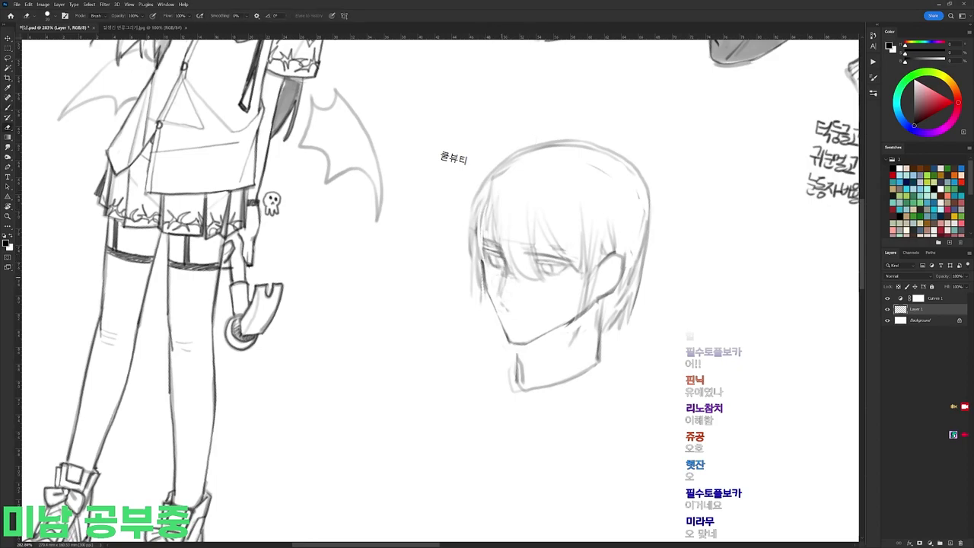
# Step: Erase the far eye's sketch to clear the area beneath the fringe and tidy the nearby hair lines
pyautogui.press('b')
pyautogui.press('r')
pyautogui.moveTo(687, 267); pyautogui.dragTo(673, 211)
pyautogui.press('e')
pyautogui.press('space')
pyautogui.moveTo(506, 204)
pyautogui.mouseDown()
pyautogui.moveTo(480, 249)
pyautogui.moveTo(497, 253)
pyautogui.moveTo(480, 238)
pyautogui.mouseUp()
pyautogui.hotkey('ctrl', 'z')
pyautogui.press('b')
pyautogui.moveTo(463, 185)
pyautogui.mouseDown()
pyautogui.moveTo(473, 249)
pyautogui.moveTo(463, 237)
pyautogui.moveTo(479, 268)
pyautogui.mouseUp()
pyautogui.press('e')
pyautogui.press('b')
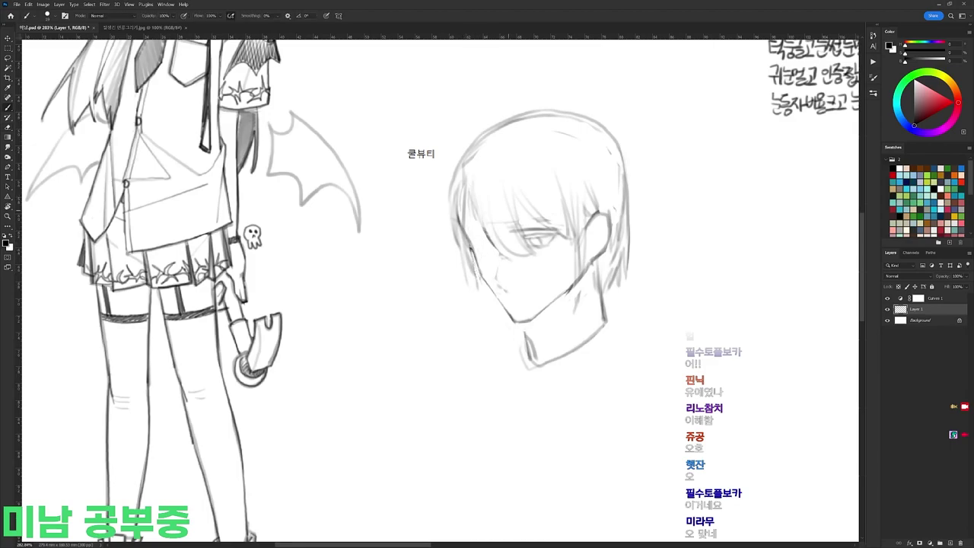
# Step: Redraw the far eye and its brow line beside the face contour
pyautogui.moveTo(463, 231); pyautogui.dragTo(487, 234)
pyautogui.press('r')
pyautogui.moveTo(638, 246); pyautogui.dragTo(643, 277)
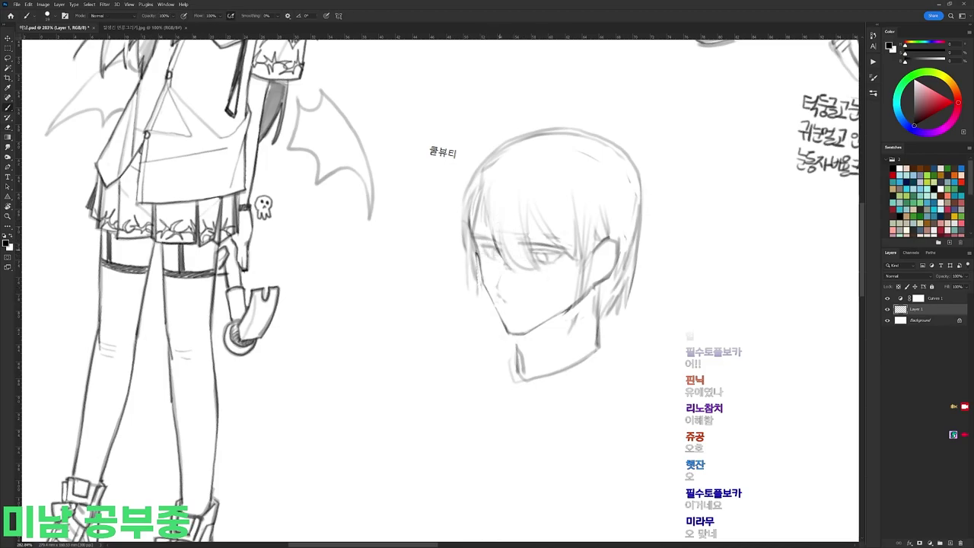
pyautogui.press('r')
pyautogui.moveTo(645, 283)
pyautogui.mouseDown()
pyautogui.moveTo(487, 93)
pyautogui.moveTo(677, 230)
pyautogui.moveTo(657, 222)
pyautogui.mouseUp()
pyautogui.press('r')
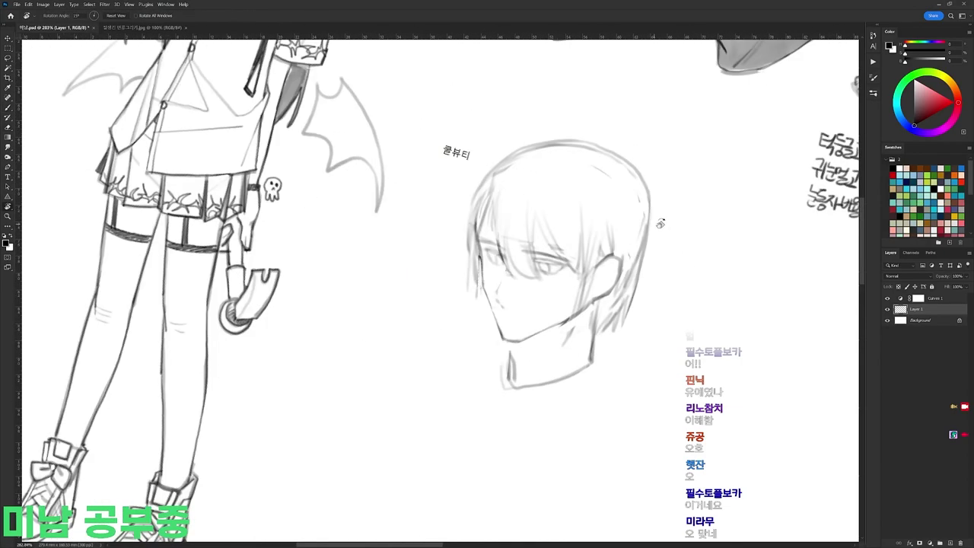
# Step: Lasso the redrawn far eye and adjust its placement with Free Transform
pyautogui.moveTo(696, 148); pyautogui.dragTo(696, 137)
pyautogui.press('l')
pyautogui.moveTo(477, 236); pyautogui.dragTo(491, 242)
pyautogui.hotkey('ctrl', 't')
pyautogui.press('Return')
pyautogui.hotkey('ctrl', 'd')
# Step: Sketch the rounded side of the nose and a short horizontal mouth line
pyautogui.moveTo(521, 192); pyautogui.dragTo(518, 146)
pyautogui.press('b')
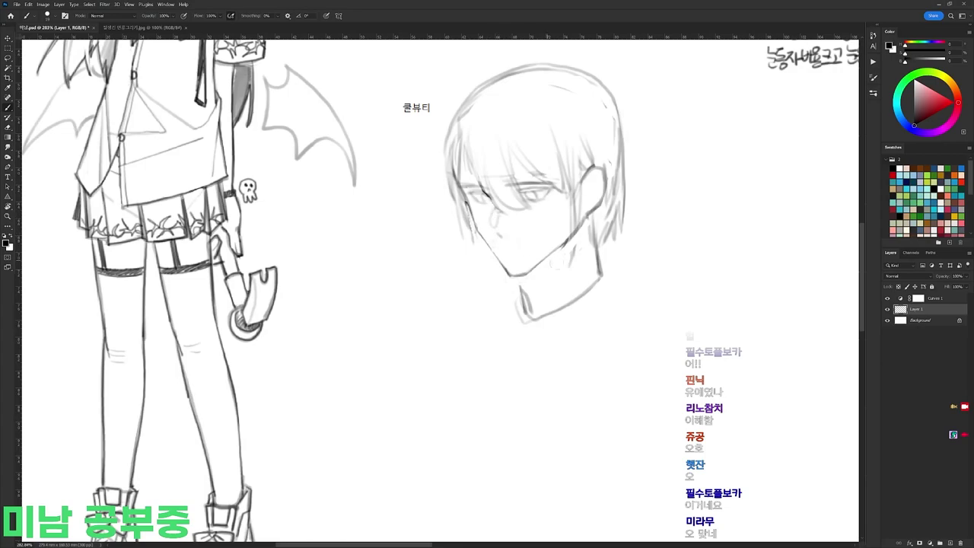
pyautogui.press('e')
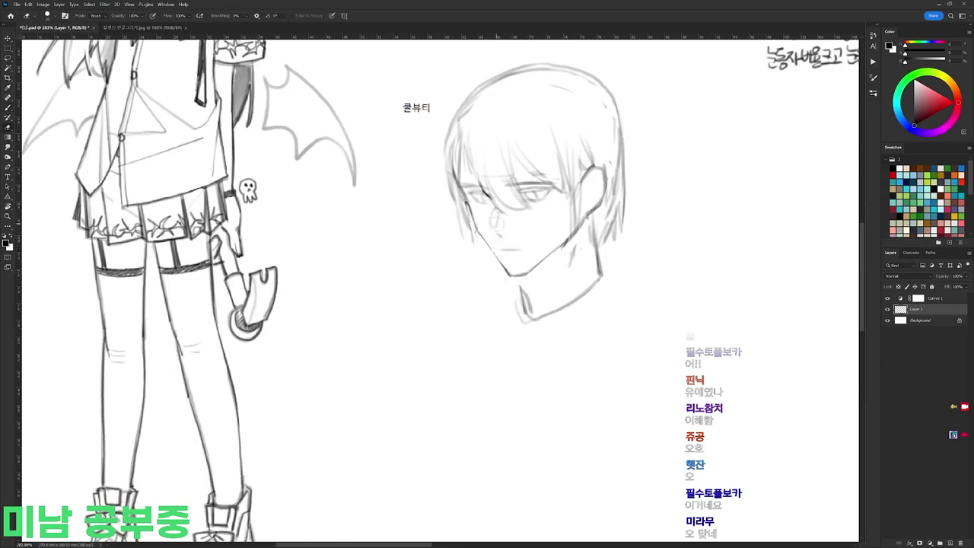
pyautogui.press('b')
pyautogui.press('e')
pyautogui.press('b')
# Step: Refine the chin, mouth and far eye lines, and switch to a small hard round brush
pyautogui.moveTo(485, 145); pyautogui.dragTo(494, 212)
pyautogui.press('r')
pyautogui.press('Escape')
pyautogui.press('b')
pyautogui.rightClick(575, 110)
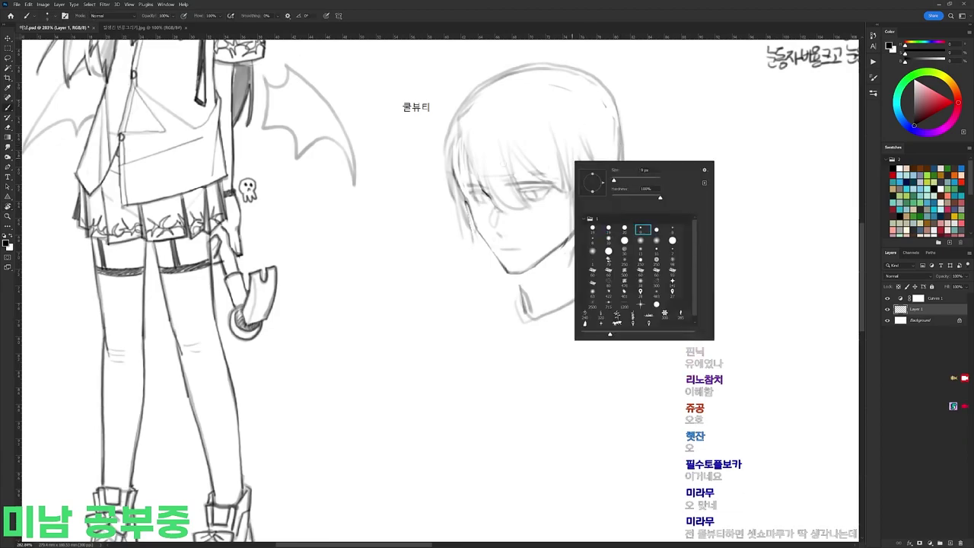
pyautogui.press('Escape')
pyautogui.press('e')
pyautogui.press('b')
pyautogui.hotkey('ctrl', 'z')
pyautogui.moveTo(484, 182); pyautogui.dragTo(502, 212)
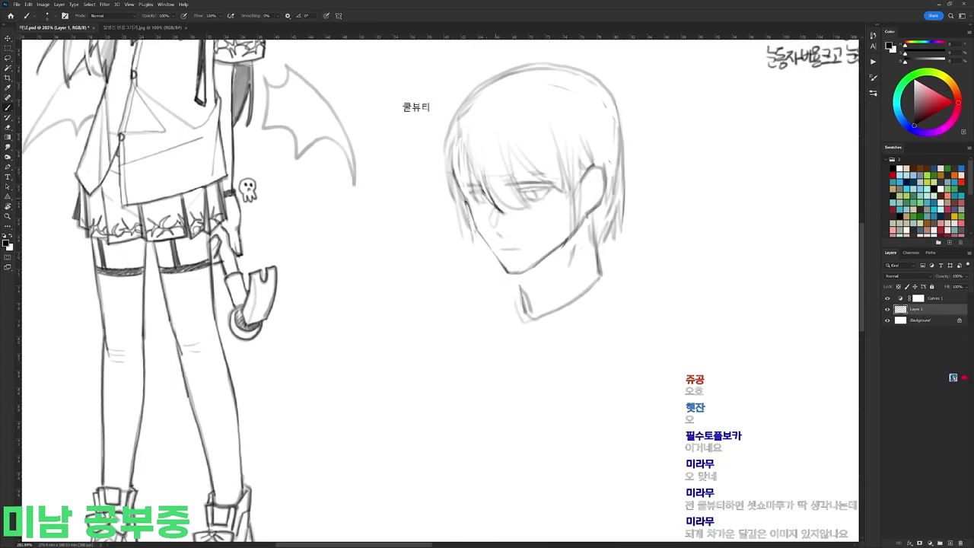
pyautogui.hotkey('ctrl', 'z')
pyautogui.hotkey('ctrl', 'z')
# Step: Draw dark, thin fringe strands falling between the eyes and lighten the sketch lines beneath them
pyautogui.moveTo(502, 193); pyautogui.dragTo(527, 208)
pyautogui.press('e')
pyautogui.moveTo(478, 174); pyautogui.dragTo(484, 189)
pyautogui.press('b')
pyautogui.moveTo(470, 135)
pyautogui.mouseDown()
pyautogui.moveTo(486, 194)
pyautogui.moveTo(386, 202)
pyautogui.mouseUp()
pyautogui.press('e')
pyautogui.press('b')
pyautogui.press('r')
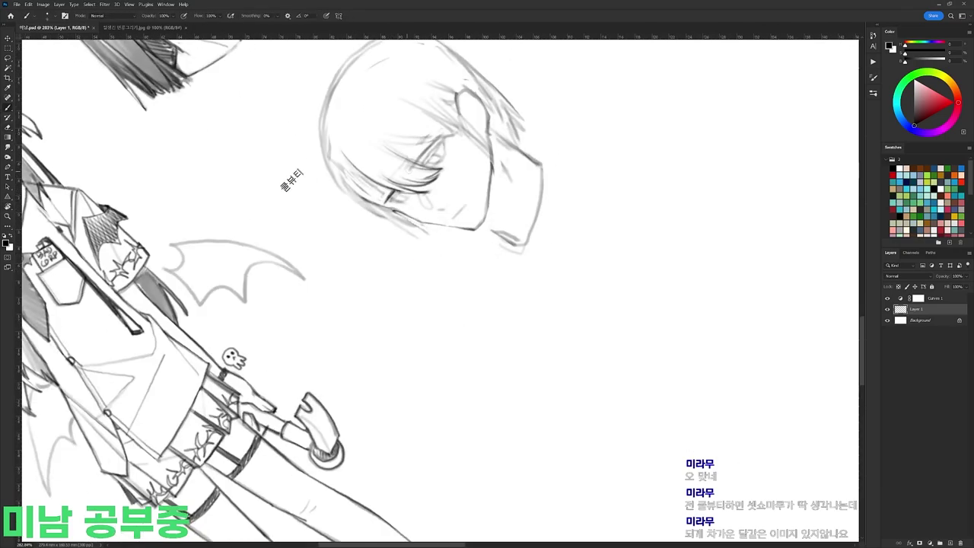
# Step: Darken the near and far brow lines, rotating the canvas to suit the strokes
pyautogui.press('r')
pyautogui.moveTo(473, 100); pyautogui.dragTo(655, 192)
pyautogui.moveTo(599, 128)
pyautogui.mouseDown()
pyautogui.moveTo(535, 69)
pyautogui.moveTo(367, 211)
pyautogui.mouseUp()
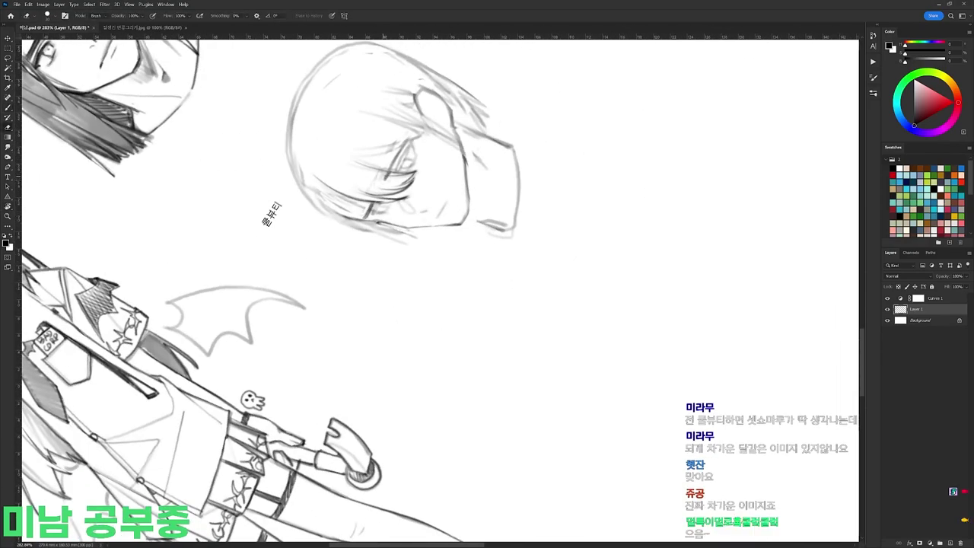
pyautogui.press('r')
pyautogui.moveTo(560, 202)
pyautogui.mouseDown()
pyautogui.moveTo(598, 263)
pyautogui.moveTo(606, 342)
pyautogui.mouseUp()
pyautogui.moveTo(636, 114)
pyautogui.mouseDown()
pyautogui.moveTo(675, 168)
pyautogui.moveTo(636, 114)
pyautogui.mouseUp()
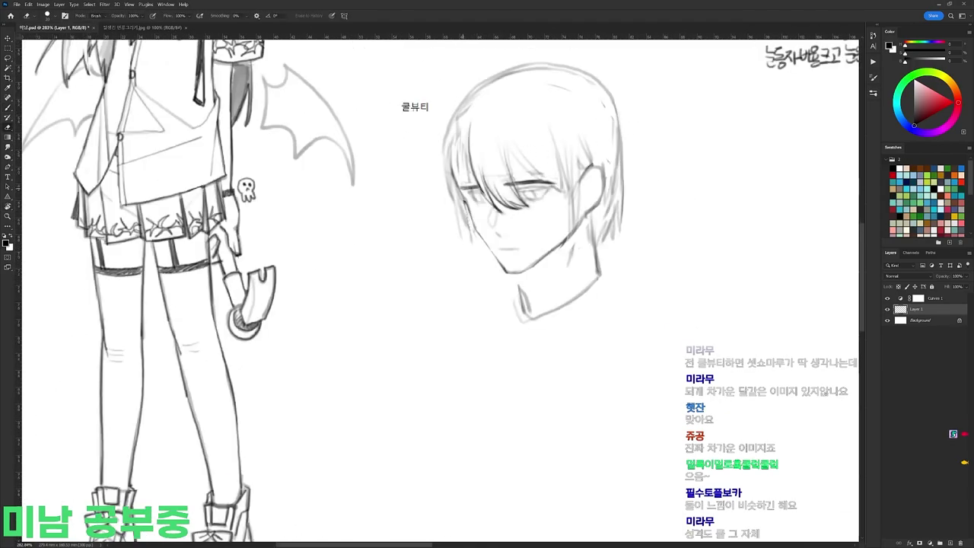
# Step: Add a thin fringe strand above the far brow and clean up the brow lines with the eraser
pyautogui.press('e')
pyautogui.press('b')
pyautogui.moveTo(470, 132)
pyautogui.mouseDown()
pyautogui.moveTo(481, 207)
pyautogui.moveTo(465, 190)
pyautogui.moveTo(481, 210)
pyautogui.moveTo(470, 174)
pyautogui.mouseUp()
pyautogui.press('e')
pyautogui.press('b')
pyautogui.press('e')
pyautogui.press('b')
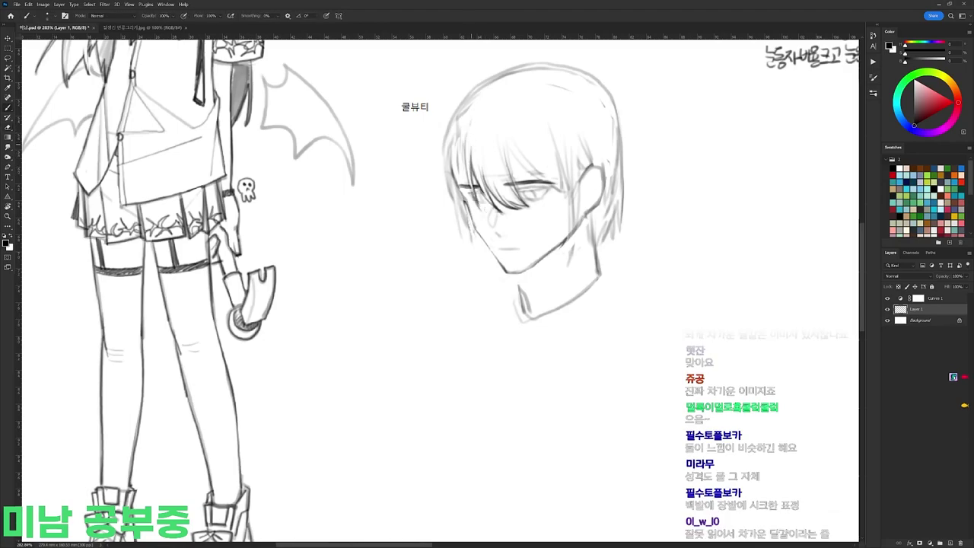
# Step: Draw dark fringe strands over the near temple and a side lock in front of the ear
pyautogui.moveTo(511, 142)
pyautogui.mouseDown()
pyautogui.moveTo(524, 203)
pyautogui.moveTo(563, 187)
pyautogui.mouseUp()
pyautogui.moveTo(545, 143); pyautogui.dragTo(565, 226)
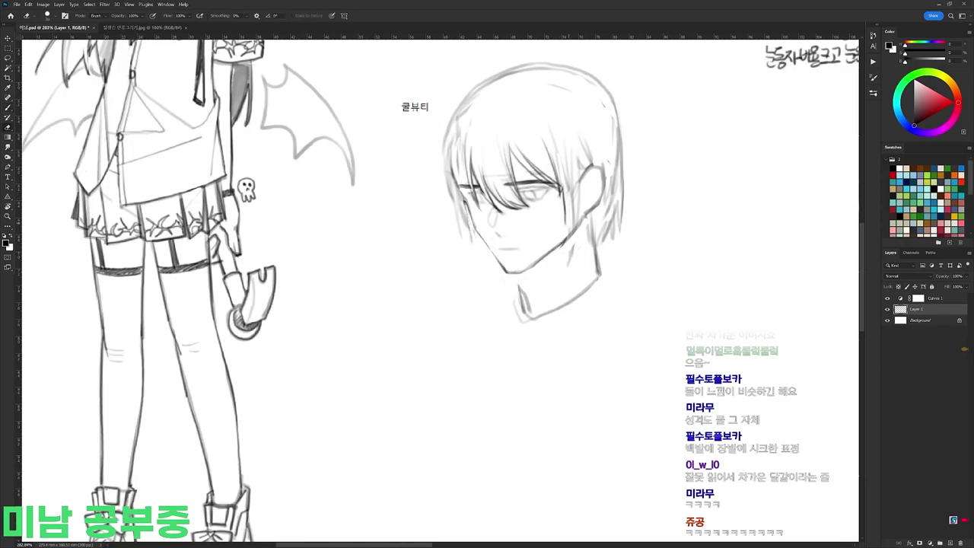
pyautogui.press('e')
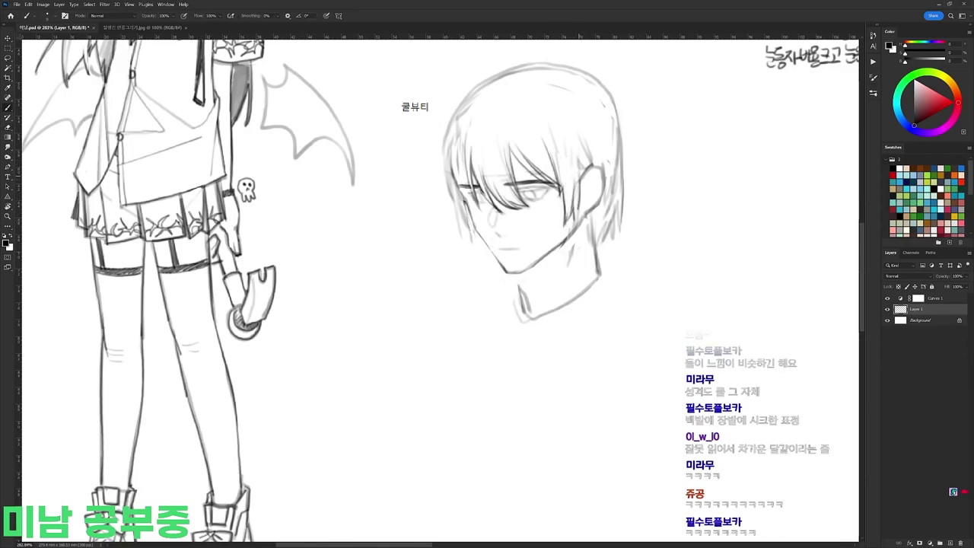
# Step: Touch up the hair lines beside the far temple and extend the far brow
pyautogui.moveTo(455, 166); pyautogui.dragTo(458, 198)
pyautogui.press('b')
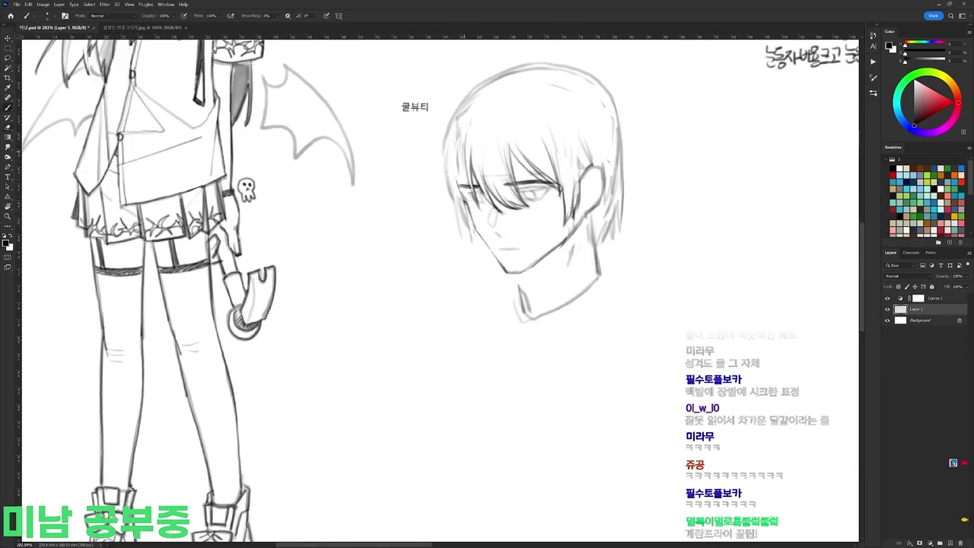
pyautogui.press('e')
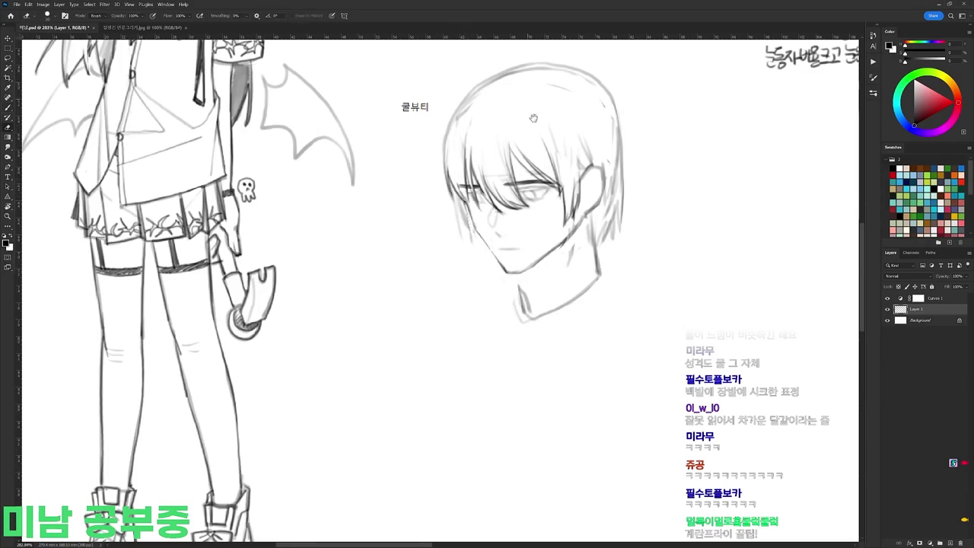
# Step: Redraw the hair outline along the far side of the head, from the crown down to the temple
pyautogui.scroll(2, 472, 152)
pyautogui.press('b')
pyautogui.moveTo(516, 126)
pyautogui.mouseDown()
pyautogui.moveTo(473, 151)
pyautogui.moveTo(458, 179)
pyautogui.mouseUp()
pyautogui.press('e')
pyautogui.press('b')
# Step: Clean up and darken the pointed side lock hanging beside the far cheek
pyautogui.press('e')
pyautogui.moveTo(457, 255)
pyautogui.mouseDown()
pyautogui.moveTo(462, 291)
pyautogui.moveTo(475, 292)
pyautogui.mouseUp()
pyautogui.press('b')
pyautogui.press('e')
pyautogui.press('b')
pyautogui.moveTo(464, 253); pyautogui.dragTo(479, 284)
pyautogui.press('e')
pyautogui.press('b')
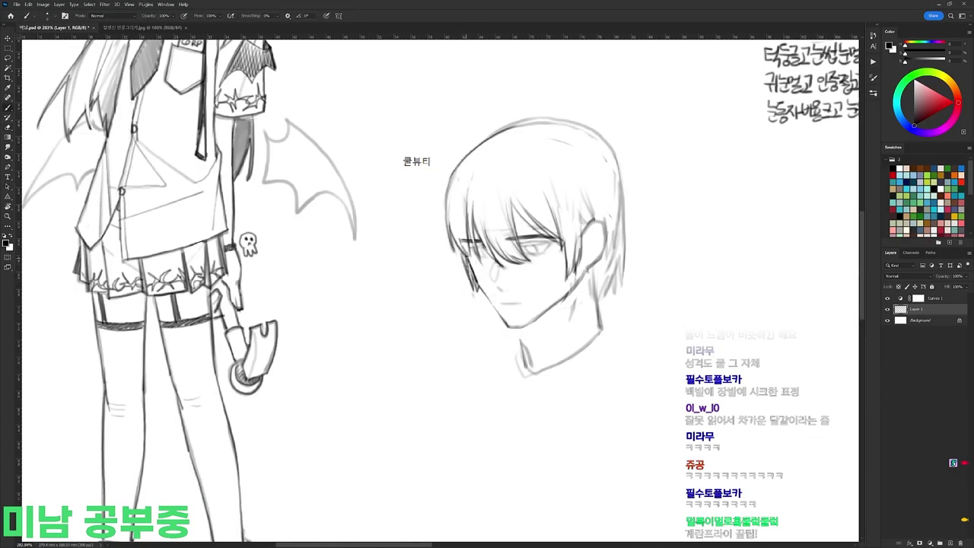
pyautogui.press('e')
pyautogui.press('b')
pyautogui.moveTo(461, 249); pyautogui.dragTo(473, 291)
# Step: Darken the jaw and near neck line, then draw the shirt collar wrapping around the near side of the neck
pyautogui.moveTo(544, 313)
pyautogui.mouseDown()
pyautogui.moveTo(530, 259)
pyautogui.moveTo(560, 237)
pyautogui.mouseUp()
pyautogui.press('e')
pyautogui.moveTo(510, 273)
pyautogui.mouseDown()
pyautogui.moveTo(559, 240)
pyautogui.moveTo(529, 261)
pyautogui.moveTo(520, 312)
pyautogui.moveTo(506, 316)
pyautogui.moveTo(580, 309)
pyautogui.moveTo(608, 289)
pyautogui.mouseUp()
pyautogui.press('b')
pyautogui.press('e')
pyautogui.press('b')
pyautogui.press('e')
pyautogui.press('b')
pyautogui.press('e')
pyautogui.press('b')
pyautogui.press('e')
pyautogui.press('b')
# Step: Draw the front fold of the collar and tidy the front neck line below the chin
pyautogui.moveTo(518, 319)
pyautogui.mouseDown()
pyautogui.moveTo(534, 314)
pyautogui.moveTo(511, 329)
pyautogui.moveTo(593, 274)
pyautogui.moveTo(582, 242)
pyautogui.moveTo(508, 291)
pyautogui.mouseUp()
pyautogui.press('e')
pyautogui.press('b')
pyautogui.press('e')
pyautogui.press('b')
pyautogui.press('e')
pyautogui.press('b')
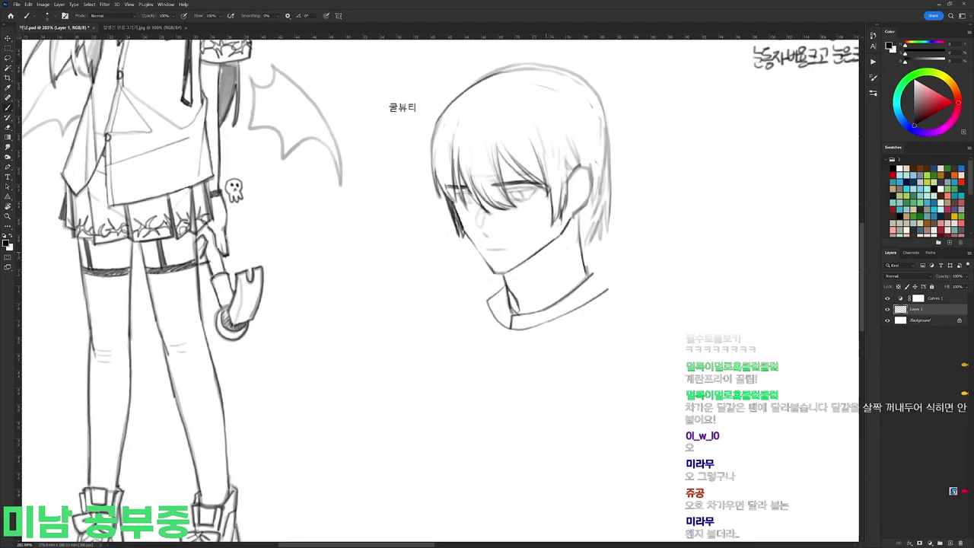
# Step: Redraw the ear outline with cleaner lines and darken the hair gap at its upper front edge
pyautogui.moveTo(609, 188)
pyautogui.mouseDown()
pyautogui.moveTo(600, 222)
pyautogui.moveTo(563, 249)
pyautogui.mouseUp()
pyautogui.press('e')
pyautogui.press('b')
pyautogui.moveTo(571, 198)
pyautogui.mouseDown()
pyautogui.moveTo(563, 210)
pyautogui.moveTo(568, 202)
pyautogui.mouseUp()
pyautogui.press('e')
pyautogui.press('b')
pyautogui.moveTo(563, 166); pyautogui.dragTo(567, 203)
pyautogui.press('e')
pyautogui.press('b')
# Step: Add curved hair strands over the far side of the crown and erase stray lines beside the far cheek
pyautogui.press('r')
pyautogui.moveTo(496, 120); pyautogui.dragTo(393, 118)
pyautogui.moveTo(394, 118)
pyautogui.mouseDown()
pyautogui.moveTo(404, 130)
pyautogui.moveTo(378, 225)
pyautogui.mouseUp()
pyautogui.moveTo(377, 159)
pyautogui.mouseDown()
pyautogui.moveTo(369, 188)
pyautogui.moveTo(432, 163)
pyautogui.mouseUp()
pyautogui.press('r')
pyautogui.press('e')
pyautogui.moveTo(441, 253); pyautogui.dragTo(452, 291)
pyautogui.press('b')
pyautogui.press('e')
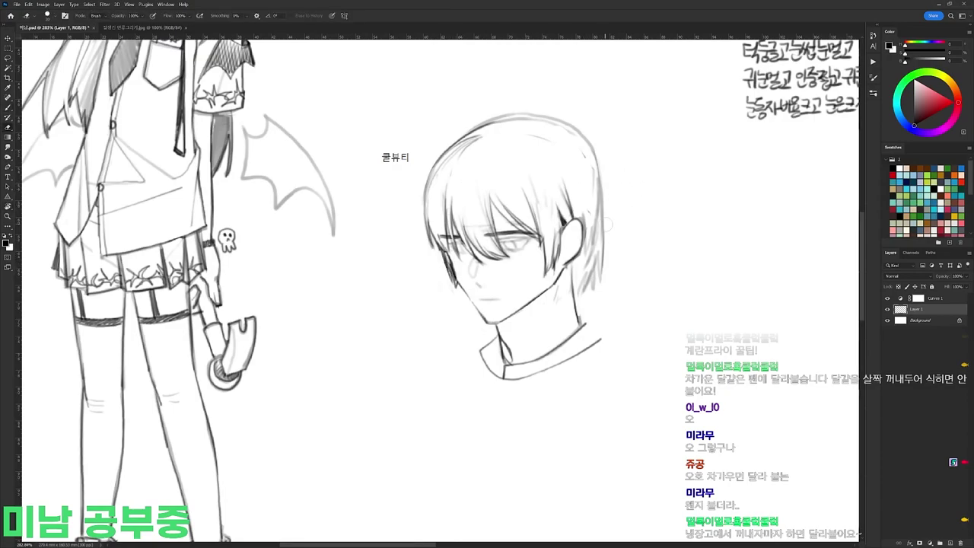
# Step: Ink the back outline of the hair down to the nape and add jagged tips behind the ear
pyautogui.press('r')
pyautogui.moveTo(607, 224); pyautogui.dragTo(603, 186)
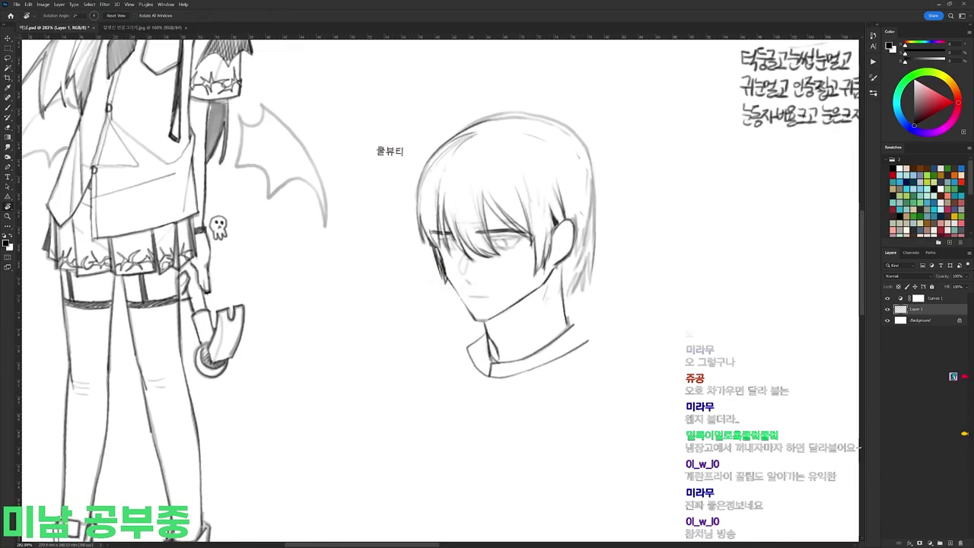
pyautogui.moveTo(625, 202); pyautogui.dragTo(622, 211)
pyautogui.press('b')
pyautogui.moveTo(577, 153)
pyautogui.mouseDown()
pyautogui.moveTo(593, 195)
pyautogui.moveTo(591, 265)
pyautogui.moveTo(577, 303)
pyautogui.moveTo(560, 307)
pyautogui.mouseUp()
pyautogui.moveTo(560, 271); pyautogui.dragTo(558, 292)
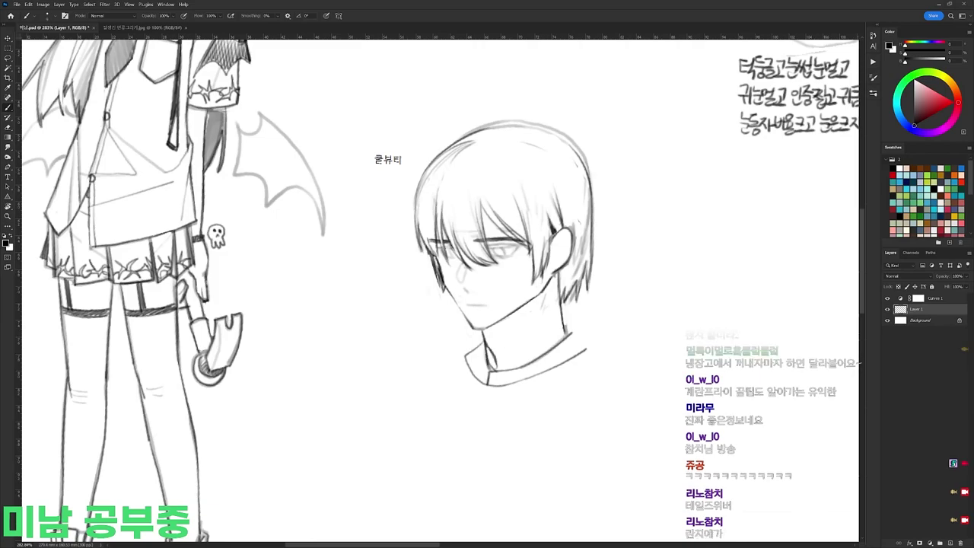
# Step: Erase the loose sketch lines around the back hair and redraw its strands down to pointed tips
pyautogui.press('e')
pyautogui.moveTo(593, 262); pyautogui.dragTo(589, 292)
pyautogui.moveTo(595, 245)
pyautogui.mouseDown()
pyautogui.moveTo(591, 279)
pyautogui.moveTo(558, 303)
pyautogui.mouseUp()
pyautogui.press('b')
pyautogui.press('e')
pyautogui.press('b')
pyautogui.moveTo(574, 185)
pyautogui.mouseDown()
pyautogui.moveTo(580, 236)
pyautogui.moveTo(565, 303)
pyautogui.mouseUp()
pyautogui.press('e')
pyautogui.press('b')
# Step: Strengthen the hair outline on the rotated canvas and erase the rough lines along it
pyautogui.press('r')
pyautogui.moveTo(581, 199); pyautogui.dragTo(347, 147)
pyautogui.moveTo(320, 242); pyautogui.dragTo(335, 163)
pyautogui.moveTo(319, 216)
pyautogui.mouseDown()
pyautogui.moveTo(348, 155)
pyautogui.moveTo(313, 246)
pyautogui.mouseUp()
pyautogui.press('e')
pyautogui.moveTo(319, 233); pyautogui.dragTo(322, 261)
pyautogui.moveTo(317, 209); pyautogui.dragTo(333, 154)
pyautogui.press('r')
pyautogui.moveTo(338, 221); pyautogui.dragTo(520, 198)
# Step: Darken the back hair strands and draw the corner where the near end of the collar meets the neck
pyautogui.press('b')
pyautogui.moveTo(505, 182)
pyautogui.mouseDown()
pyautogui.moveTo(547, 193)
pyautogui.moveTo(536, 184)
pyautogui.moveTo(576, 205)
pyautogui.moveTo(590, 272)
pyautogui.mouseUp()
pyautogui.press('e')
pyautogui.moveTo(594, 223)
pyautogui.mouseDown()
pyautogui.moveTo(586, 333)
pyautogui.moveTo(571, 348)
pyautogui.mouseUp()
pyautogui.press('b')
pyautogui.moveTo(558, 383)
pyautogui.mouseDown()
pyautogui.moveTo(578, 270)
pyautogui.moveTo(576, 280)
pyautogui.mouseUp()
pyautogui.moveTo(580, 267)
pyautogui.mouseDown()
pyautogui.moveTo(574, 278)
pyautogui.moveTo(600, 288)
pyautogui.mouseUp()
# Step: Touch up the thin hair lines around the crown, rotating the canvas to suit the strokes
pyautogui.press('r')
pyautogui.moveTo(616, 233)
pyautogui.mouseDown()
pyautogui.moveTo(610, 208)
pyautogui.moveTo(614, 232)
pyautogui.mouseUp()
pyautogui.press('b')
pyautogui.press('r')
pyautogui.moveTo(657, 204); pyautogui.dragTo(566, 100)
pyautogui.press('b')
pyautogui.moveTo(405, 213); pyautogui.dragTo(398, 224)
pyautogui.press('r')
pyautogui.moveTo(580, 115); pyautogui.dragTo(655, 227)
pyautogui.press('b')
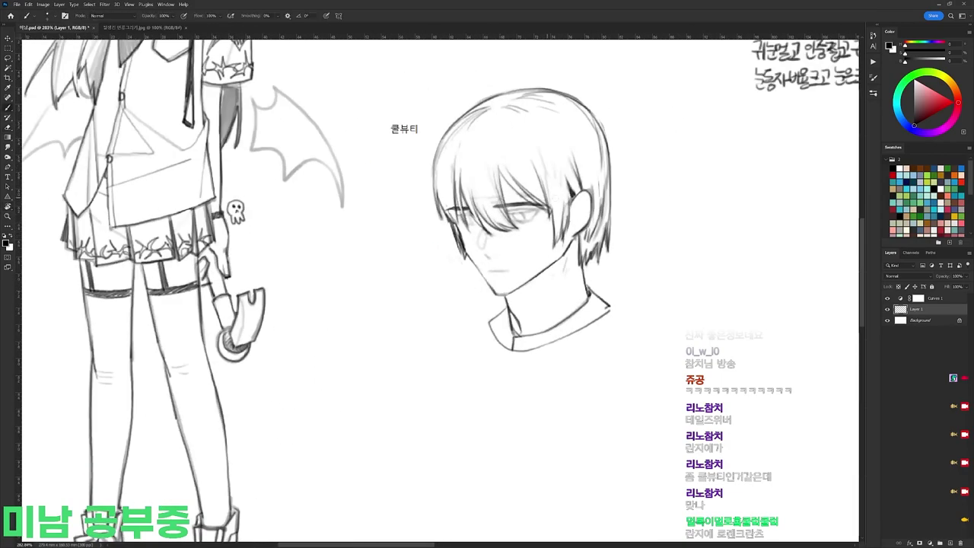
# Step: Draw the far eye's upper lid below its brow and define the nose bridge line
pyautogui.scroll(3, 523, 210)
pyautogui.moveTo(441, 216); pyautogui.dragTo(463, 216)
pyautogui.moveTo(440, 213); pyautogui.dragTo(462, 217)
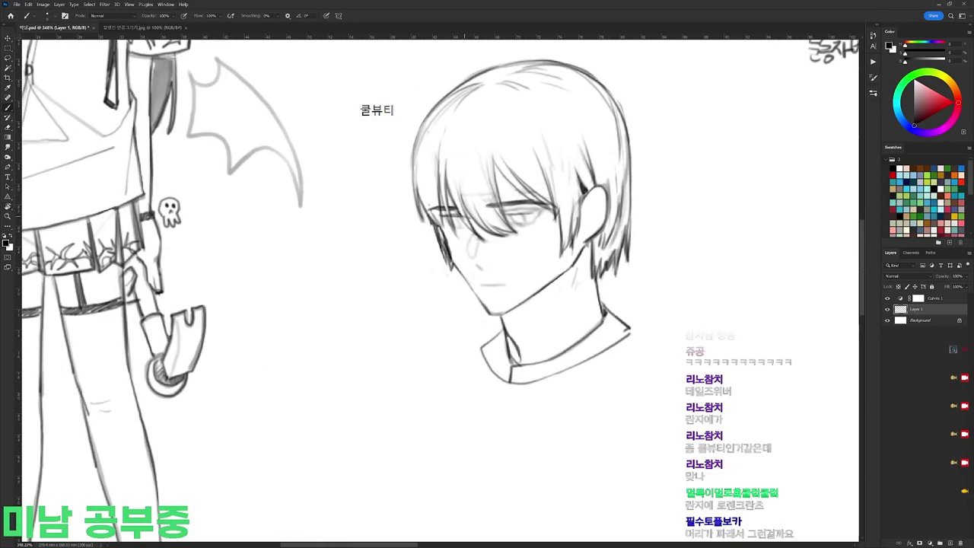
pyautogui.press('r')
pyautogui.moveTo(692, 202); pyautogui.dragTo(699, 228)
pyautogui.press('e')
pyautogui.moveTo(467, 217); pyautogui.dragTo(461, 240)
pyautogui.press('b')
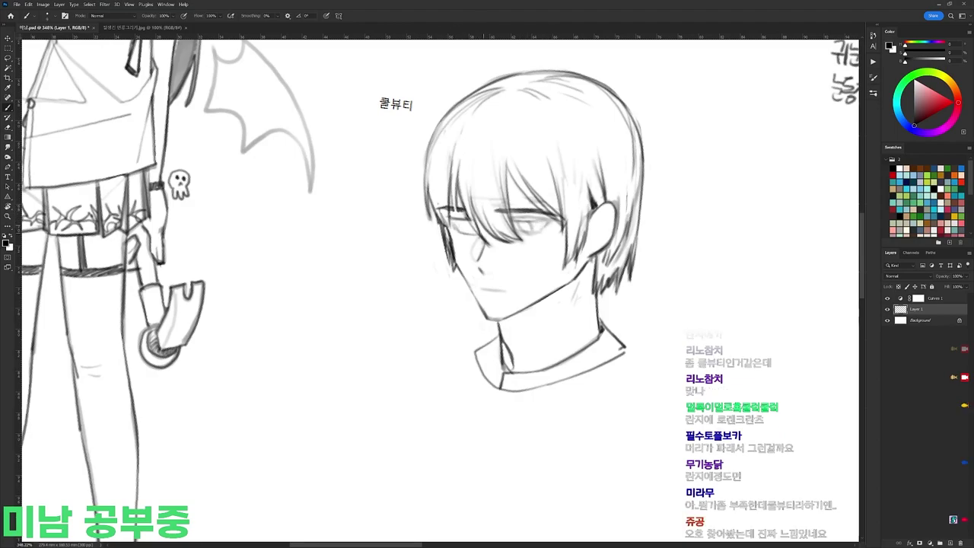
pyautogui.moveTo(461, 231)
pyautogui.mouseDown()
pyautogui.moveTo(477, 234)
pyautogui.moveTo(390, 234)
pyautogui.mouseUp()
# Step: Draw the near eye's lid and iris lines beneath the fringe, rotating the canvas for the strokes
pyautogui.press('r')
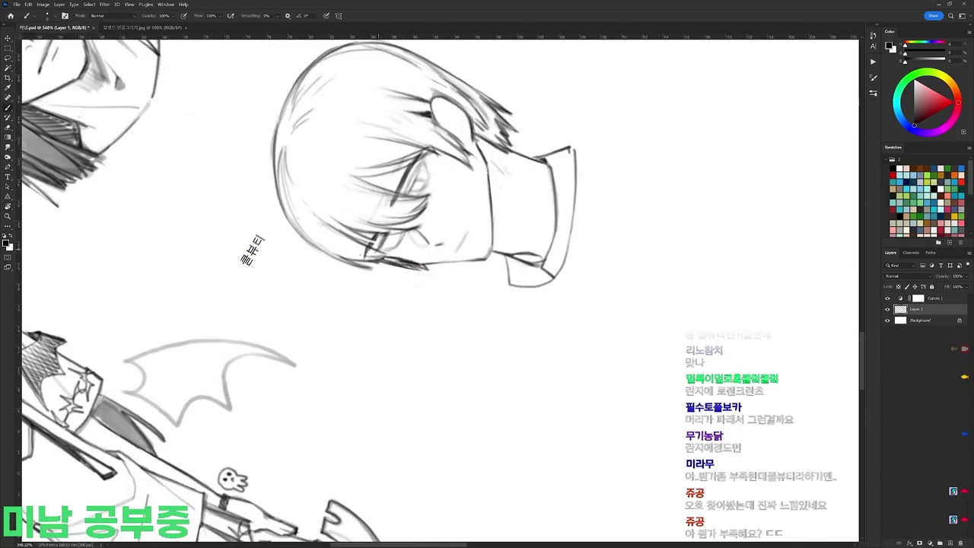
pyautogui.press('e')
pyautogui.press('b')
pyautogui.moveTo(422, 162); pyautogui.dragTo(417, 175)
pyautogui.press('r')
pyautogui.moveTo(630, 168)
pyautogui.mouseDown()
pyautogui.moveTo(637, 180)
pyautogui.moveTo(605, 415)
pyautogui.mouseUp()
pyautogui.press('b')
pyautogui.press('e')
pyautogui.press('b')
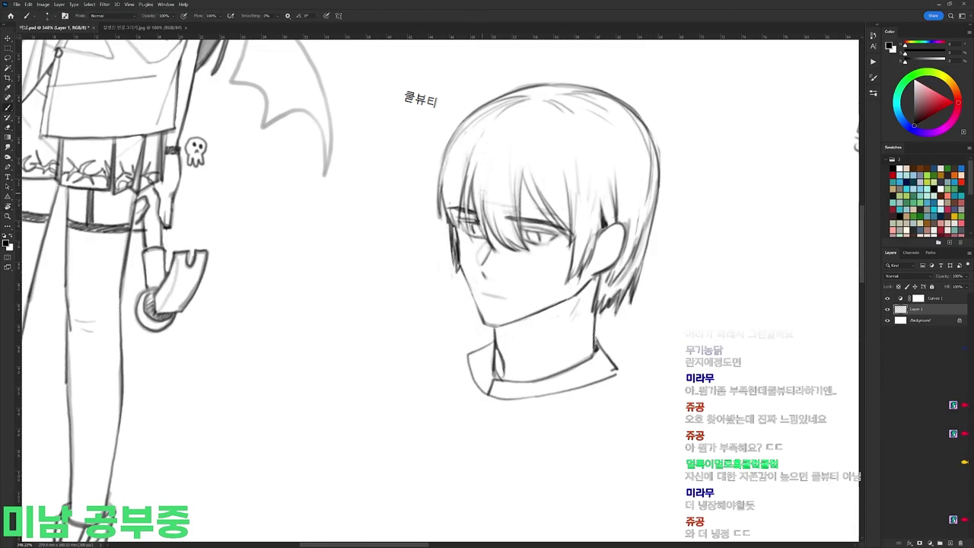
# Step: Trim the side lock beside the far cheek, touch up the far temple hair, and erase excess back outline
pyautogui.press('r')
pyautogui.moveTo(636, 164); pyautogui.dragTo(645, 138)
pyautogui.press('e')
pyautogui.moveTo(434, 226); pyautogui.dragTo(450, 268)
pyautogui.press('b')
pyautogui.moveTo(428, 211)
pyautogui.mouseDown()
pyautogui.moveTo(443, 239)
pyautogui.moveTo(436, 230)
pyautogui.mouseUp()
pyautogui.press('e')
pyautogui.moveTo(623, 100); pyautogui.dragTo(631, 125)
pyautogui.moveTo(632, 134); pyautogui.dragTo(628, 173)
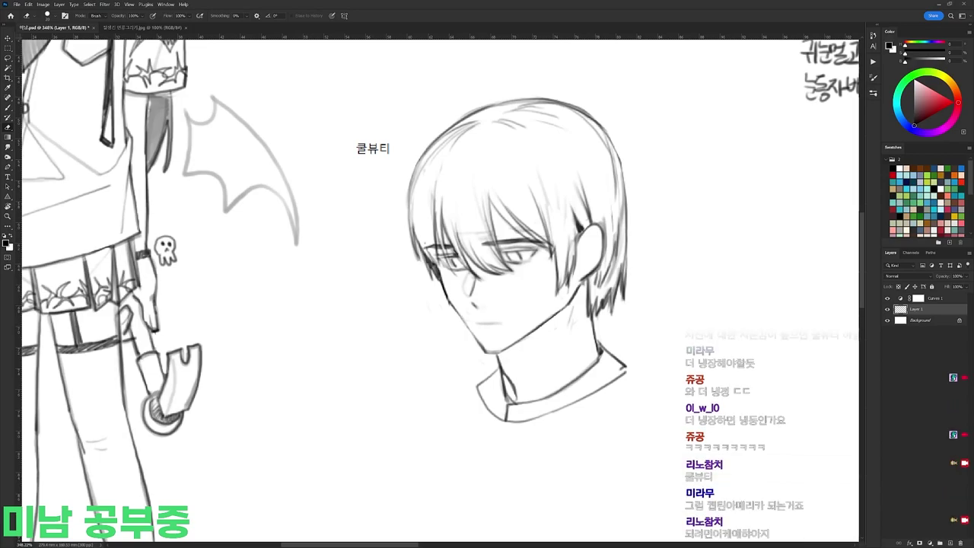
# Step: Thicken the near eye's upper lash line with repeated strokes on the rotated canvas
pyautogui.press('r')
pyautogui.moveTo(646, 237); pyautogui.dragTo(542, 98)
pyautogui.press('b')
pyautogui.moveTo(459, 212); pyautogui.dragTo(481, 188)
pyautogui.moveTo(462, 208); pyautogui.dragTo(482, 185)
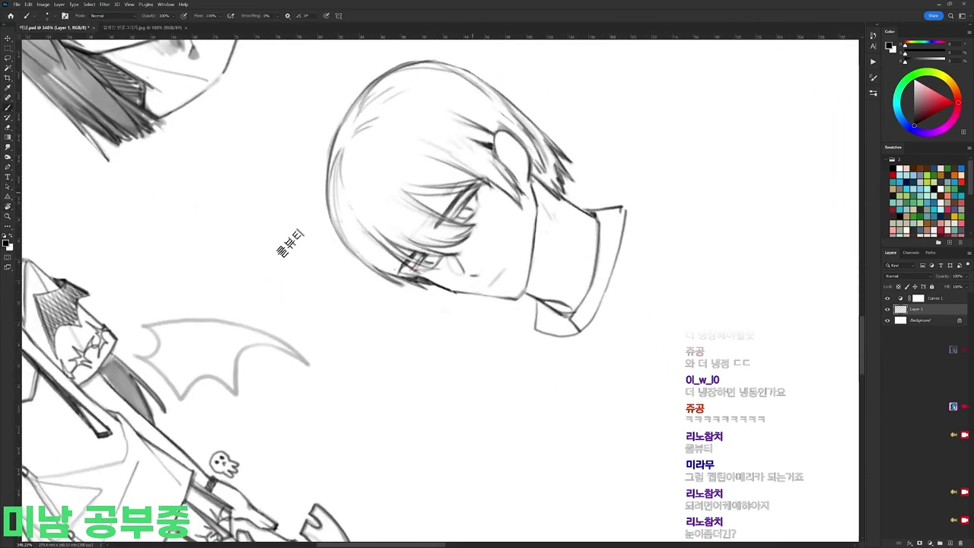
pyautogui.press('r')
pyautogui.moveTo(542, 137); pyautogui.dragTo(613, 226)
pyautogui.press('b')
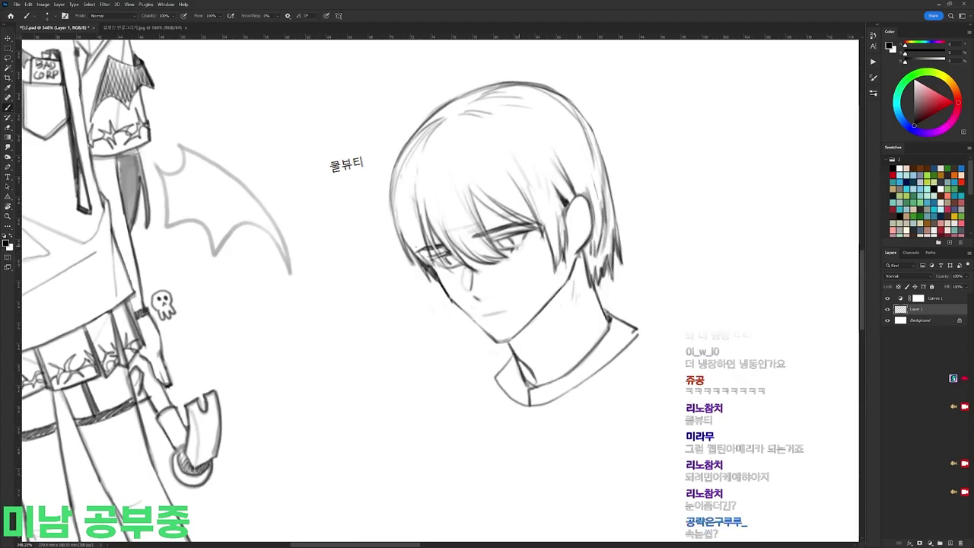
# Step: Darken the upper lids of both eyes, turning the canvas between strokes
pyautogui.press('r')
pyautogui.moveTo(641, 197); pyautogui.dragTo(593, 131)
pyautogui.press('b')
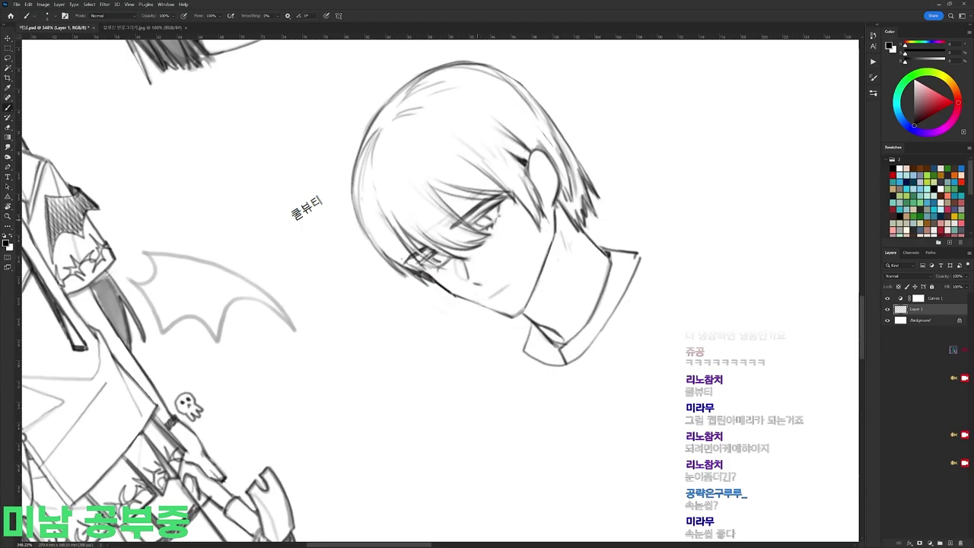
pyautogui.press('r')
pyautogui.moveTo(667, 146); pyautogui.dragTo(471, 297)
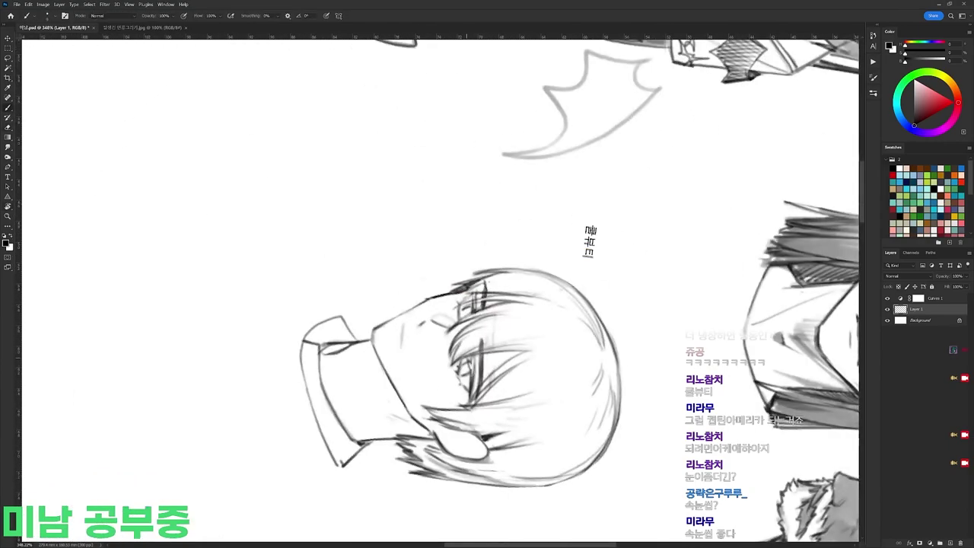
pyautogui.press('r')
pyautogui.moveTo(469, 424)
pyautogui.mouseDown()
pyautogui.moveTo(591, 191)
pyautogui.moveTo(466, 184)
pyautogui.moveTo(648, 239)
pyautogui.mouseUp()
# Step: Refine the near eye's lashes and outer corner, cleaning the edges with the eraser
pyautogui.press('e')
pyautogui.press('r')
pyautogui.press('b')
pyautogui.press('r')
pyautogui.moveTo(663, 228)
pyautogui.mouseDown()
pyautogui.moveTo(421, 207)
pyautogui.moveTo(668, 278)
pyautogui.moveTo(602, 437)
pyautogui.mouseUp()
pyautogui.press('e')
pyautogui.press('r')
pyautogui.press('b')
# Step: Add lash and iris detail to both eyes and return the canvas to upright
pyautogui.moveTo(527, 327)
pyautogui.mouseDown()
pyautogui.moveTo(520, 320)
pyautogui.moveTo(535, 333)
pyautogui.moveTo(482, 208)
pyautogui.moveTo(459, 200)
pyautogui.mouseUp()
pyautogui.press('e')
pyautogui.press('b')
pyautogui.press('r')
pyautogui.press('b')
pyautogui.moveTo(447, 212)
pyautogui.mouseDown()
pyautogui.moveTo(463, 186)
pyautogui.moveTo(459, 196)
pyautogui.moveTo(542, 298)
pyautogui.moveTo(452, 192)
pyautogui.moveTo(438, 204)
pyautogui.moveTo(676, 256)
pyautogui.mouseUp()
pyautogui.press('r')
pyautogui.press('b')
pyautogui.press('r')
pyautogui.press('e')
pyautogui.press('b')
pyautogui.press('r')
pyautogui.press('b')
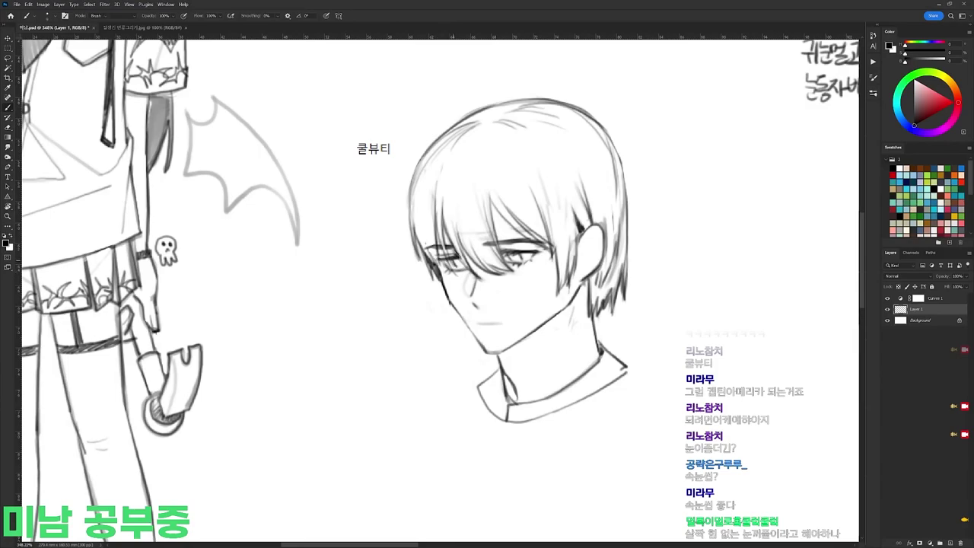
# Step: Erase the mouth line from the cool-beauty head
pyautogui.press('r')
pyautogui.moveTo(624, 164); pyautogui.dragTo(667, 215)
pyautogui.press('b')
pyautogui.press('e')
pyautogui.moveTo(472, 329); pyautogui.dragTo(504, 330)
pyautogui.press('r')
pyautogui.moveTo(620, 280); pyautogui.dragTo(611, 231)
pyautogui.press('b')
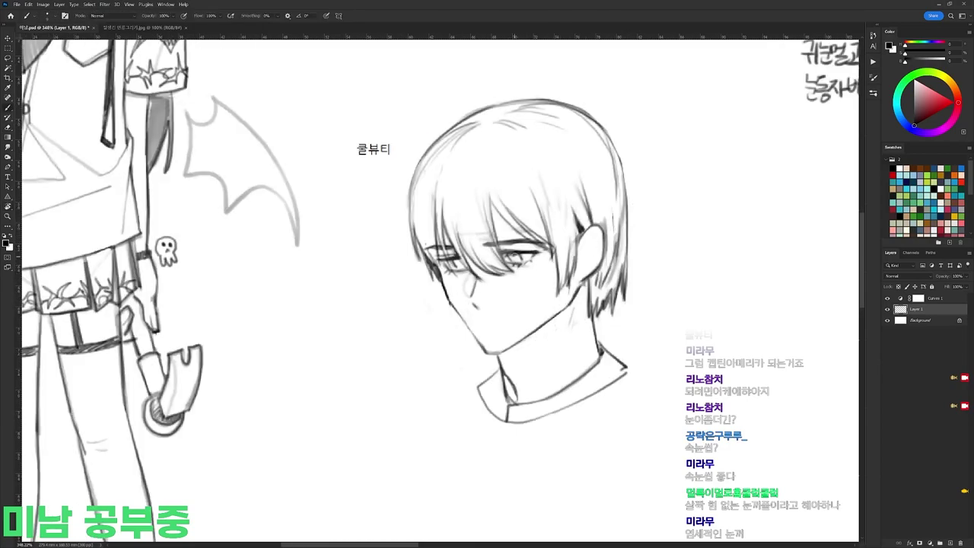
pyautogui.press('r')
pyautogui.moveTo(515, 257)
pyautogui.mouseDown()
pyautogui.moveTo(450, 266)
pyautogui.moveTo(430, 259)
pyautogui.moveTo(422, 271)
pyautogui.mouseUp()
pyautogui.press('r')
pyautogui.moveTo(415, 268); pyautogui.dragTo(436, 241)
pyautogui.press('e')
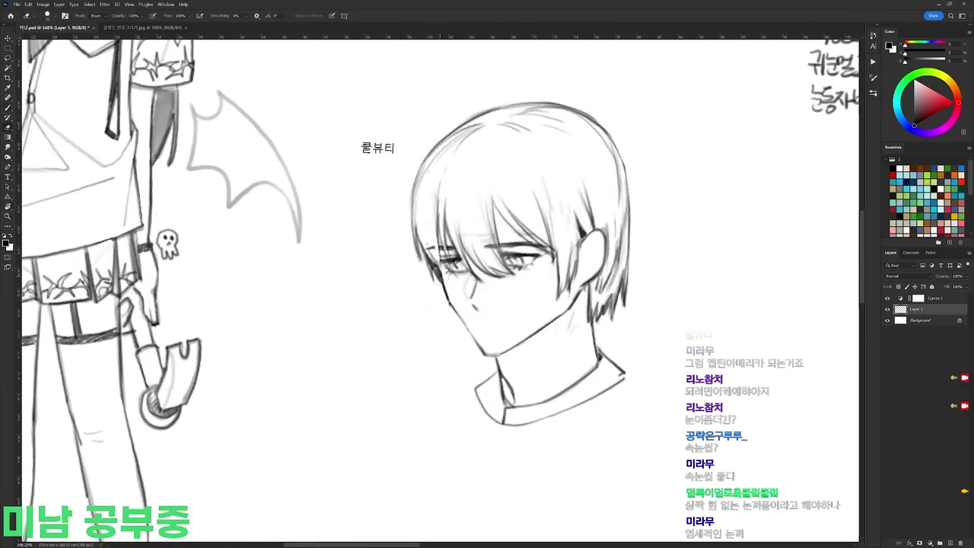
pyautogui.press('r')
pyautogui.scroll(-4, 566, 166)
pyautogui.press('Escape')
# Step: Lasso the neck and collar, move them closer to the chin with Free Transform, and deselect
pyautogui.scroll(2, 545, 199)
pyautogui.press('l')
pyautogui.moveTo(587, 270)
pyautogui.mouseDown()
pyautogui.moveTo(535, 409)
pyautogui.moveTo(539, 295)
pyautogui.moveTo(585, 268)
pyautogui.mouseUp()
pyautogui.hotkey('ctrl', 't')
pyautogui.moveTo(646, 228); pyautogui.dragTo(642, 224)
pyautogui.moveTo(604, 305); pyautogui.dragTo(552, 296)
pyautogui.press('Return')
pyautogui.hotkey('ctrl', 'd')
pyautogui.press('b')
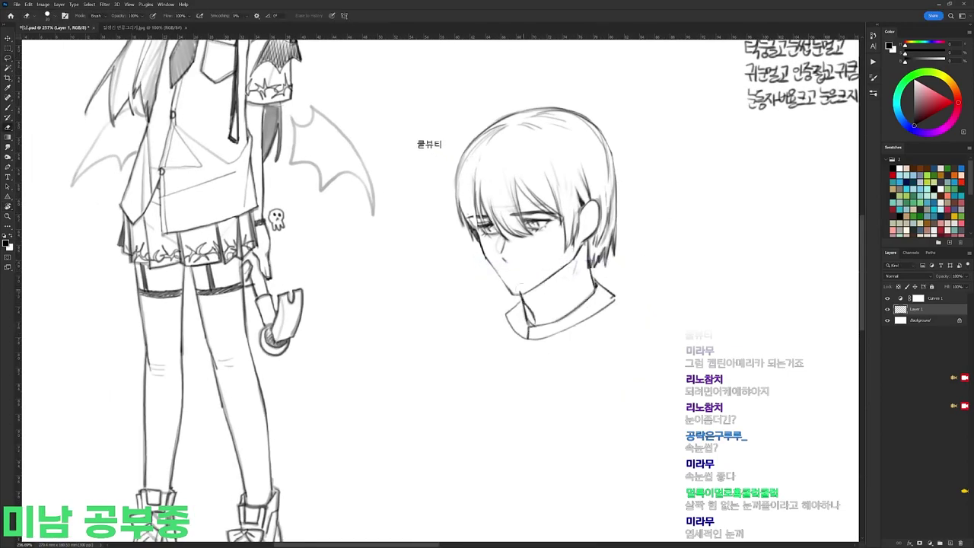
# Step: Clean up the outer hair contour around the crown, alternating the eraser and brush
pyautogui.press('b')
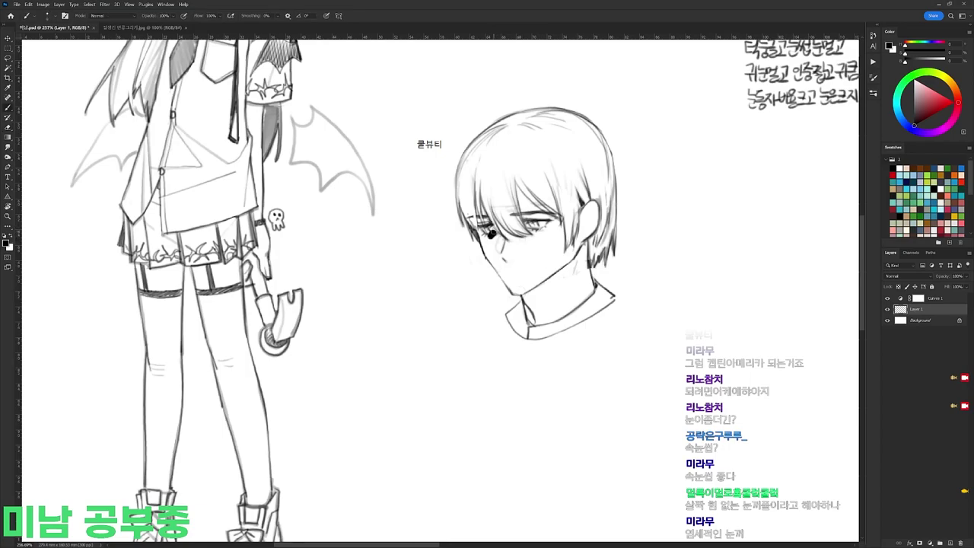
pyautogui.press('e')
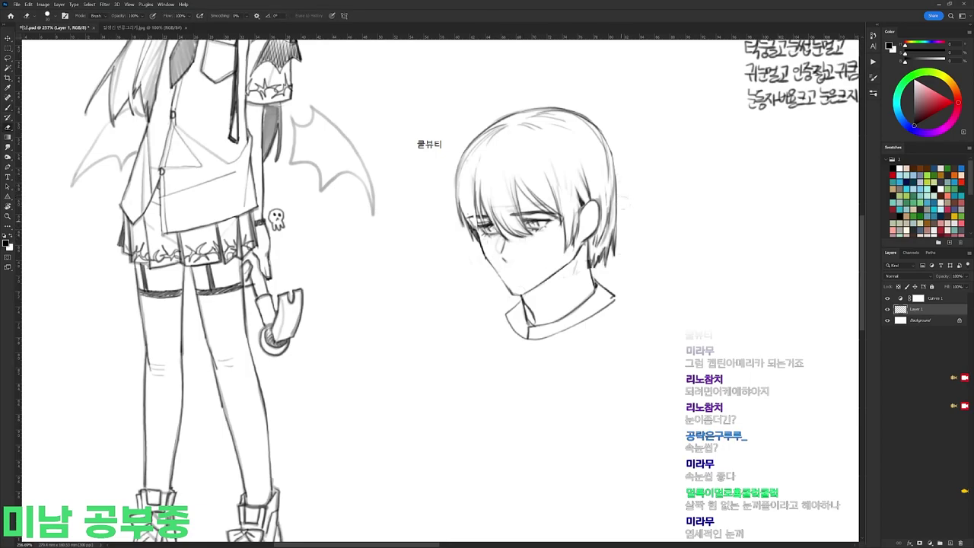
pyautogui.moveTo(455, 181); pyautogui.dragTo(489, 127)
pyautogui.press('b')
pyautogui.press('e')
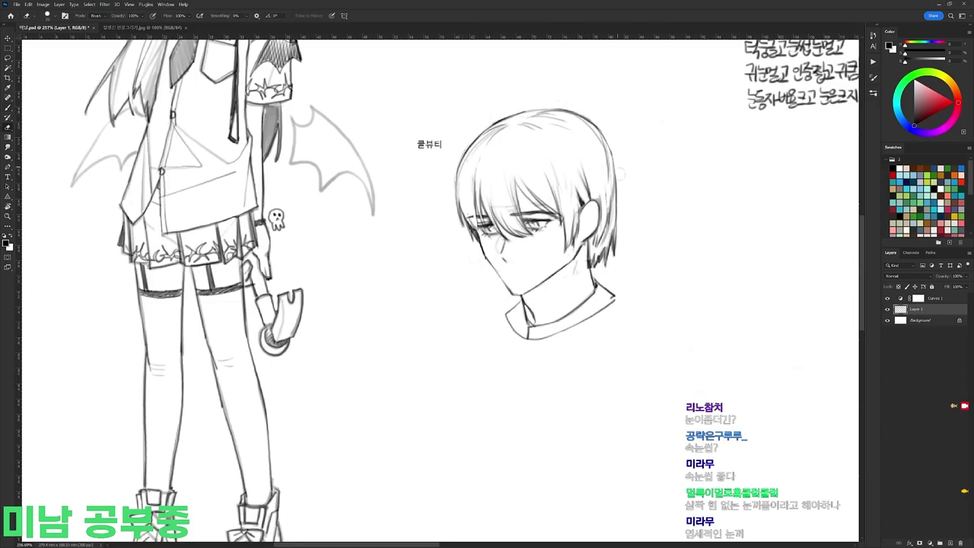
pyautogui.press('b')
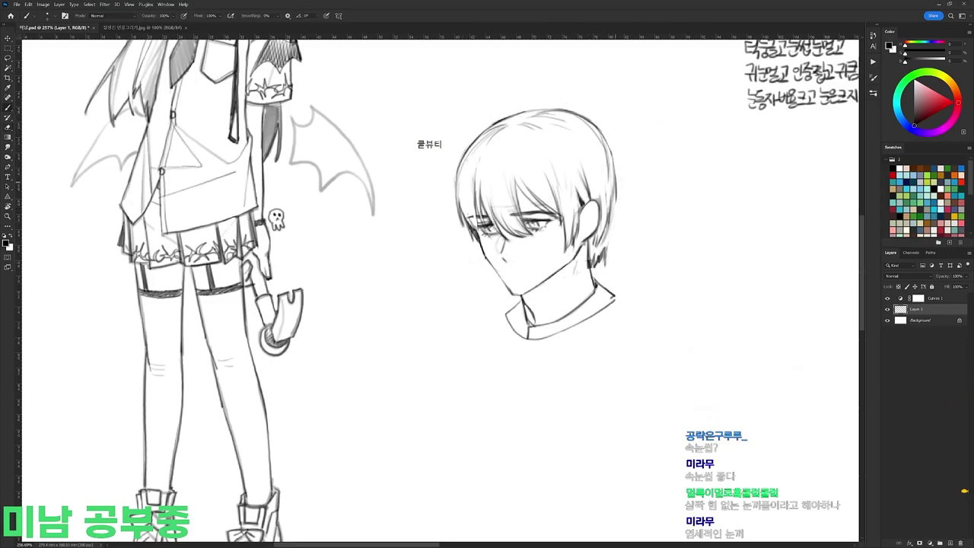
# Step: Trim the hair behind the ear and rework its outline down to the nape
pyautogui.press('e')
pyautogui.moveTo(606, 253); pyautogui.dragTo(606, 266)
pyautogui.moveTo(626, 200)
pyautogui.mouseDown()
pyautogui.moveTo(577, 222)
pyautogui.moveTo(634, 230)
pyautogui.mouseUp()
pyautogui.press('b')
pyautogui.moveTo(580, 260)
pyautogui.mouseDown()
pyautogui.moveTo(618, 217)
pyautogui.moveTo(427, 402)
pyautogui.moveTo(408, 400)
pyautogui.mouseUp()
pyautogui.press('e')
pyautogui.press('r')
pyautogui.press('space')
pyautogui.moveTo(407, 400)
pyautogui.mouseDown()
pyautogui.moveTo(377, 297)
pyautogui.moveTo(395, 371)
pyautogui.mouseUp()
pyautogui.press('b')
pyautogui.press('r')
pyautogui.press('Escape')
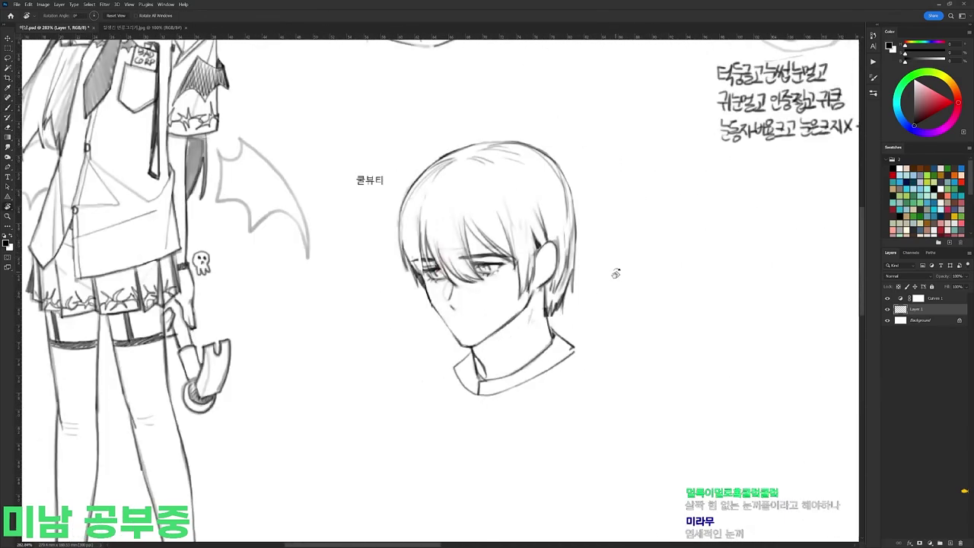
# Step: Lasso the jaw and neck area, nudge it slightly with Free Transform, and deselect
pyautogui.press('l')
pyautogui.moveTo(532, 289)
pyautogui.mouseDown()
pyautogui.moveTo(466, 354)
pyautogui.moveTo(492, 309)
pyautogui.moveTo(532, 291)
pyautogui.mouseUp()
pyautogui.hotkey('ctrl', 't')
pyautogui.keyDown('alt'); pyautogui.click(435, 307); pyautogui.keyUp('alt')
pyautogui.moveTo(544, 354); pyautogui.dragTo(543, 351)
pyautogui.moveTo(485, 353); pyautogui.dragTo(486, 355)
pyautogui.press('Return')
pyautogui.hotkey('ctrl', 'd')
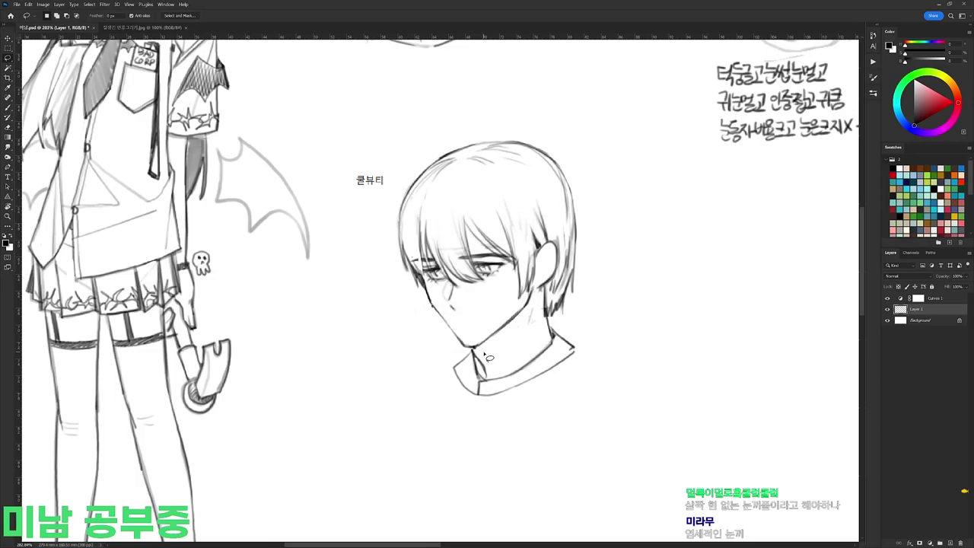
# Step: Erase and redraw the crown outline on the back side of the head
pyautogui.press('e')
pyautogui.press('b')
pyautogui.scroll(-5, 472, 289)
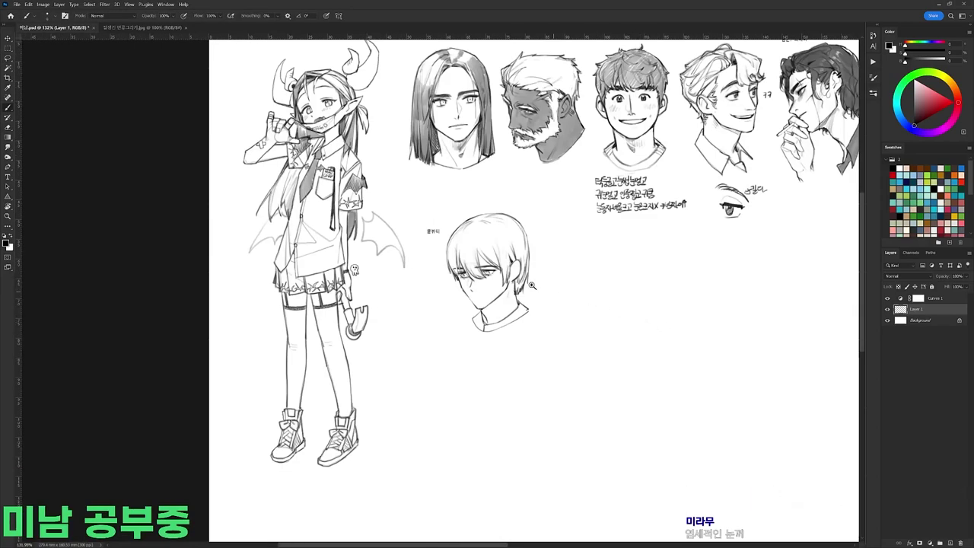
pyautogui.scroll(3, 509, 288)
pyautogui.scroll(2, 508, 288)
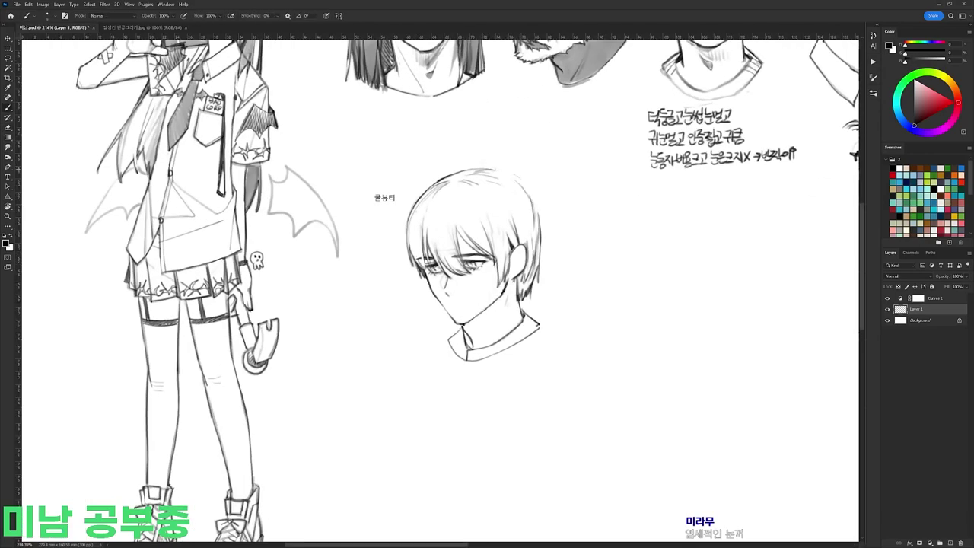
pyautogui.press('r')
pyautogui.moveTo(509, 180)
pyautogui.mouseDown()
pyautogui.moveTo(478, 166)
pyautogui.moveTo(332, 220)
pyautogui.moveTo(583, 206)
pyautogui.mouseUp()
pyautogui.press('e')
pyautogui.press('r')
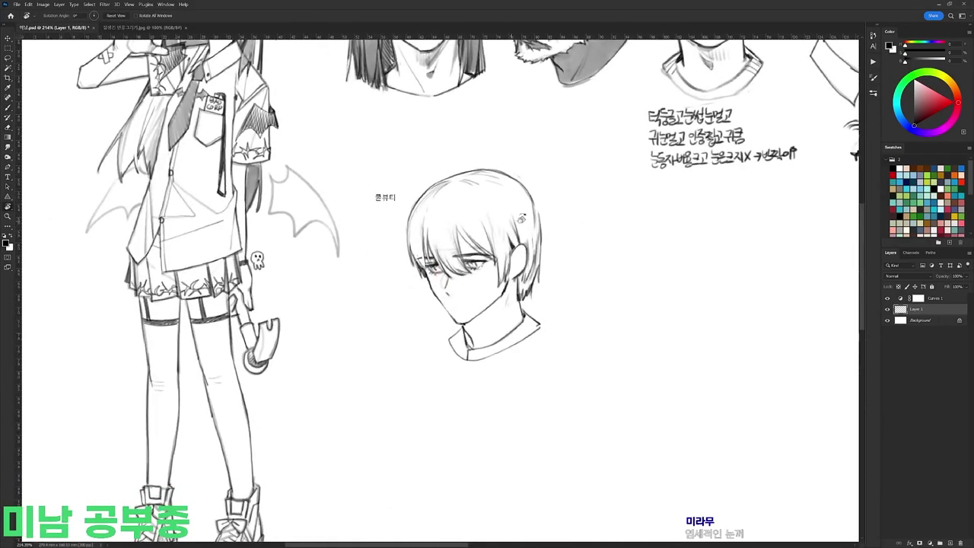
# Step: Erase the far eye and the fringe strands covering it
pyautogui.press('e')
pyautogui.moveTo(426, 252)
pyautogui.mouseDown()
pyautogui.moveTo(441, 275)
pyautogui.moveTo(425, 266)
pyautogui.mouseUp()
pyautogui.press('r')
pyautogui.moveTo(532, 194); pyautogui.dragTo(541, 203)
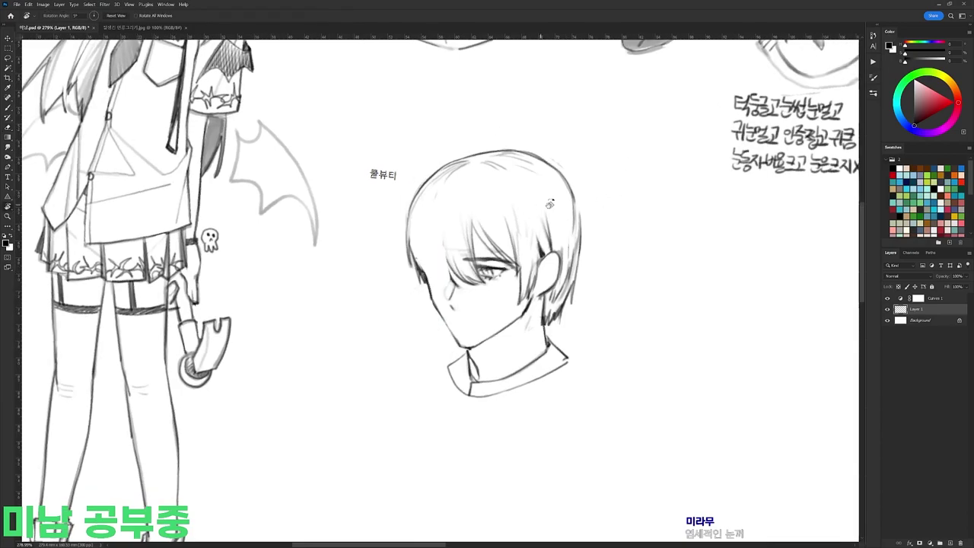
# Step: Lasso the whole cool-beauty head with its collar, delete it, and deselect
pyautogui.press('b')
pyautogui.press('l')
pyautogui.moveTo(617, 249)
pyautogui.mouseDown()
pyautogui.moveTo(591, 153)
pyautogui.moveTo(618, 242)
pyautogui.mouseUp()
pyautogui.press('Delete')
pyautogui.hotkey('ctrl', 'd')
pyautogui.press('r')
pyautogui.press('Escape')
# Step: Switch to a softer sketching brush and block in a new head with a round skull, brow line, chin base and side plane
pyautogui.press('b')
pyautogui.rightClick(555, 181)
pyautogui.click(590, 250)
pyautogui.moveTo(420, 185)
pyautogui.mouseDown()
pyautogui.moveTo(495, 134)
pyautogui.moveTo(437, 156)
pyautogui.moveTo(508, 204)
pyautogui.mouseUp()
pyautogui.moveTo(440, 313); pyautogui.dragTo(504, 314)
pyautogui.moveTo(509, 215); pyautogui.dragTo(518, 308)
pyautogui.moveTo(520, 262)
pyautogui.mouseDown()
pyautogui.moveTo(549, 225)
pyautogui.moveTo(539, 258)
pyautogui.moveTo(554, 242)
pyautogui.moveTo(536, 261)
pyautogui.mouseUp()
pyautogui.hotkey('ctrl', 'z')
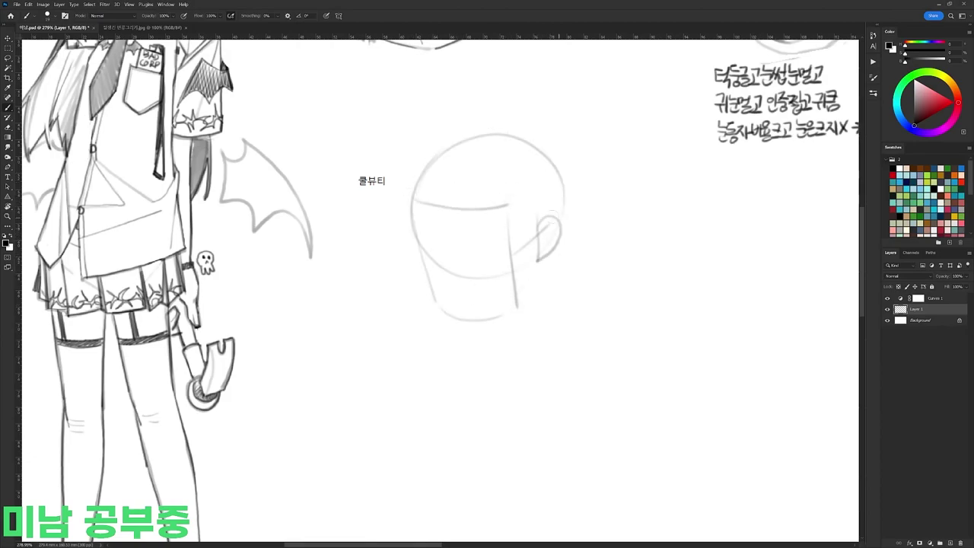
# Step: Sketch the cheek and jaw contours down to a pointed chin, erasing the excess construction lines
pyautogui.moveTo(414, 221)
pyautogui.mouseDown()
pyautogui.moveTo(429, 276)
pyautogui.moveTo(459, 323)
pyautogui.mouseUp()
pyautogui.press('e')
pyautogui.moveTo(431, 283); pyautogui.dragTo(450, 320)
pyautogui.press('b')
pyautogui.moveTo(432, 275)
pyautogui.mouseDown()
pyautogui.moveTo(461, 333)
pyautogui.moveTo(530, 285)
pyautogui.moveTo(528, 293)
pyautogui.mouseUp()
pyautogui.press('e')
pyautogui.press('b')
pyautogui.press('e')
pyautogui.moveTo(474, 328); pyautogui.dragTo(465, 330)
# Step: Sketch the face's vertical centre line and a horizontal eye guideline, cleaning the outline with the eraser
pyautogui.press('r')
pyautogui.moveTo(478, 245); pyautogui.dragTo(490, 256)
pyautogui.press('b')
pyautogui.moveTo(458, 212); pyautogui.dragTo(460, 327)
pyautogui.press('e')
pyautogui.press('r')
pyautogui.press('Escape')
pyautogui.press('e')
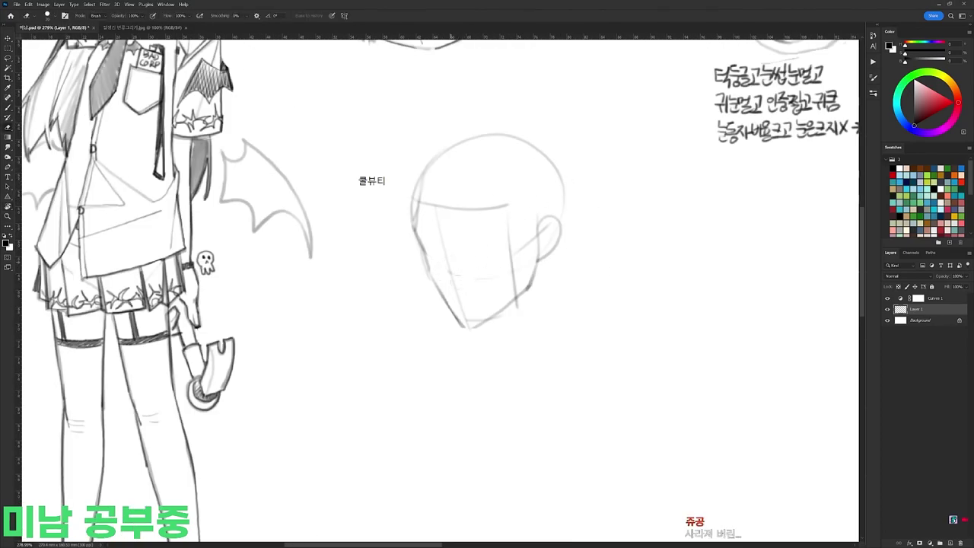
pyautogui.press('b')
pyautogui.moveTo(431, 236); pyautogui.dragTo(517, 231)
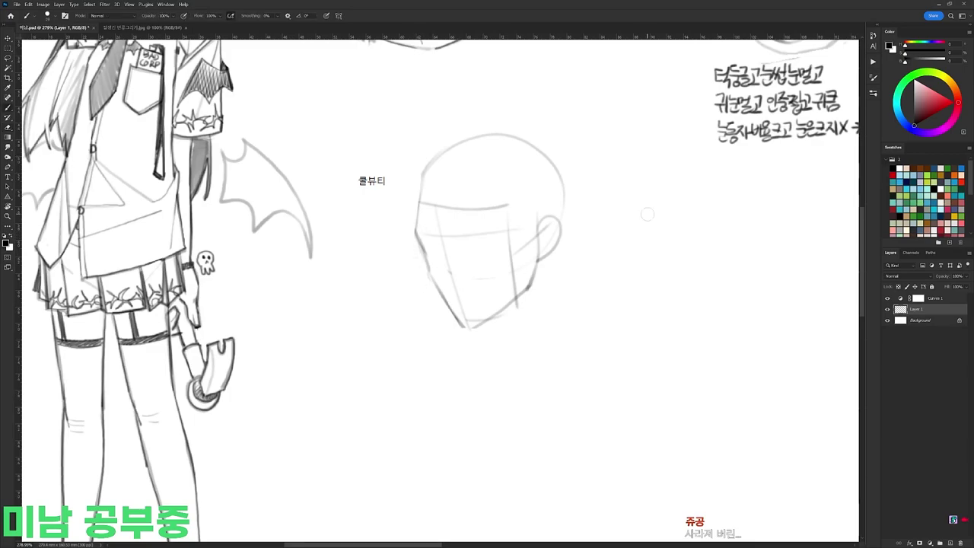
# Step: Lighten the guidelines across the face and redraw the ear with its inner curve
pyautogui.hotkey('ctrl', 'space')
pyautogui.moveTo(588, 155); pyautogui.dragTo(583, 152)
pyautogui.press('e')
pyautogui.moveTo(444, 201); pyautogui.dragTo(523, 194)
pyautogui.press('b')
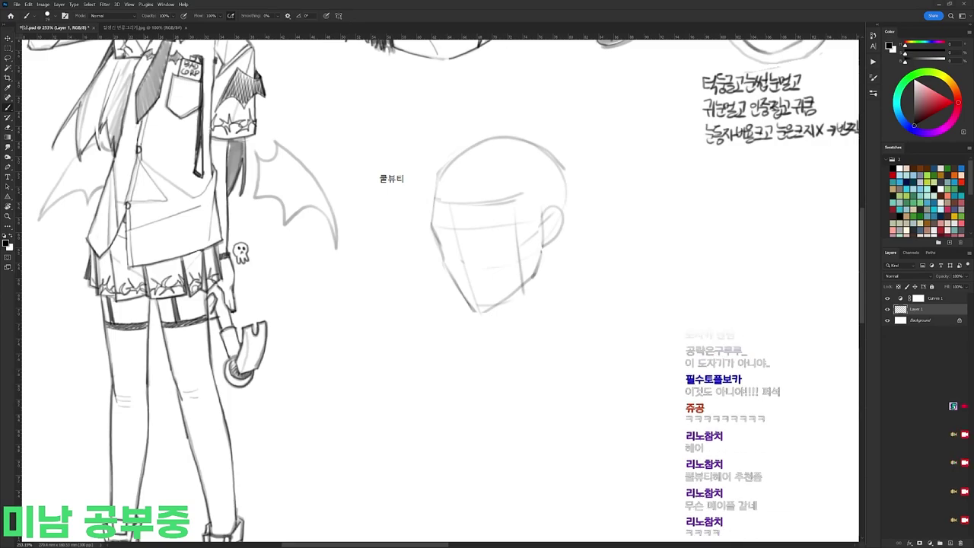
pyautogui.press('e')
pyautogui.press('b')
pyautogui.moveTo(545, 217)
pyautogui.mouseDown()
pyautogui.moveTo(543, 249)
pyautogui.moveTo(559, 230)
pyautogui.mouseUp()
pyautogui.press('l')
pyautogui.hotkey('ctrl', 'd')
pyautogui.press('b')
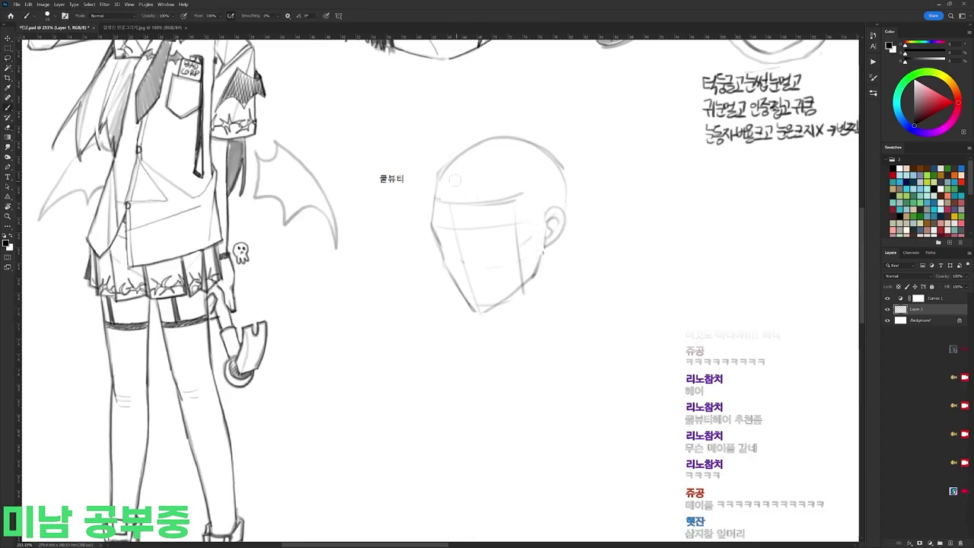
# Step: Try loose fringe strands falling over the forehead and undo them
pyautogui.moveTo(459, 233); pyautogui.dragTo(472, 251)
pyautogui.moveTo(473, 200)
pyautogui.mouseDown()
pyautogui.moveTo(470, 249)
pyautogui.moveTo(472, 238)
pyautogui.mouseUp()
pyautogui.moveTo(485, 202)
pyautogui.mouseDown()
pyautogui.moveTo(475, 226)
pyautogui.moveTo(505, 240)
pyautogui.mouseUp()
pyautogui.moveTo(504, 188); pyautogui.dragTo(496, 221)
pyautogui.moveTo(499, 208); pyautogui.dragTo(519, 239)
pyautogui.hotkey('ctrl', 'z')
pyautogui.hotkey('ctrl', 'z')
pyautogui.hotkey('ctrl', 'z')
pyautogui.hotkey('ctrl', 'z')
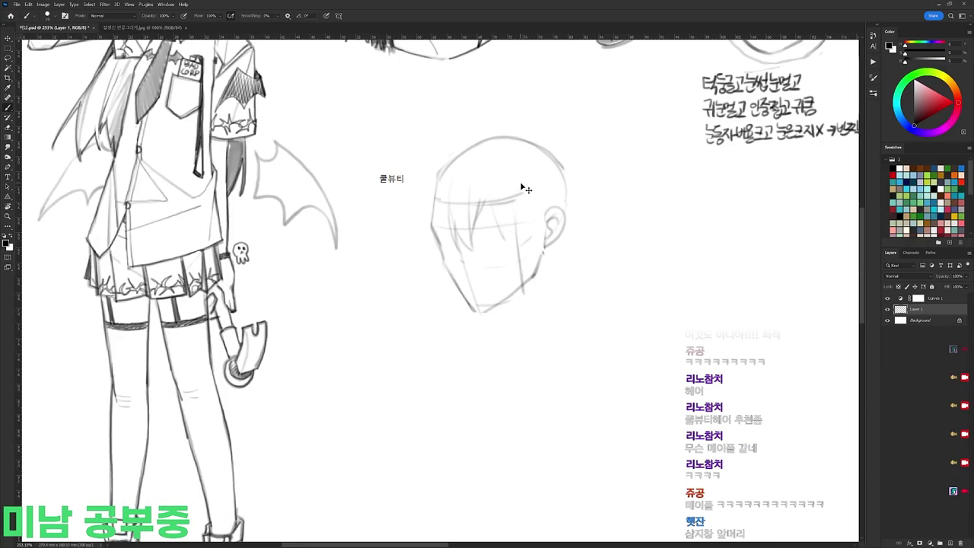
# Step: Refine the lower cheek and chin contour, erasing the guidelines around the chin
pyautogui.press('e')
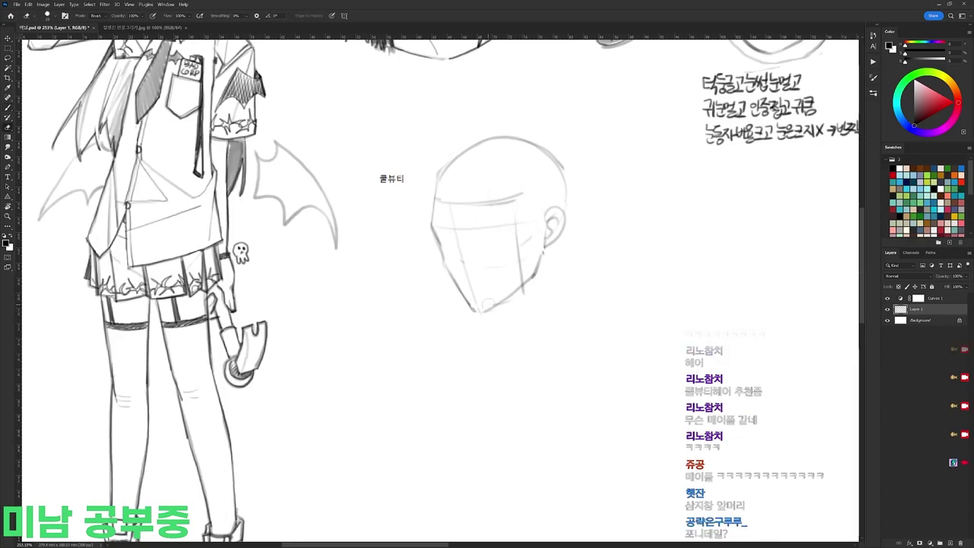
pyautogui.press('b')
pyautogui.moveTo(447, 269)
pyautogui.mouseDown()
pyautogui.moveTo(479, 314)
pyautogui.moveTo(460, 296)
pyautogui.mouseUp()
pyautogui.press('e')
pyautogui.press('b')
pyautogui.press('e')
pyautogui.press('b')
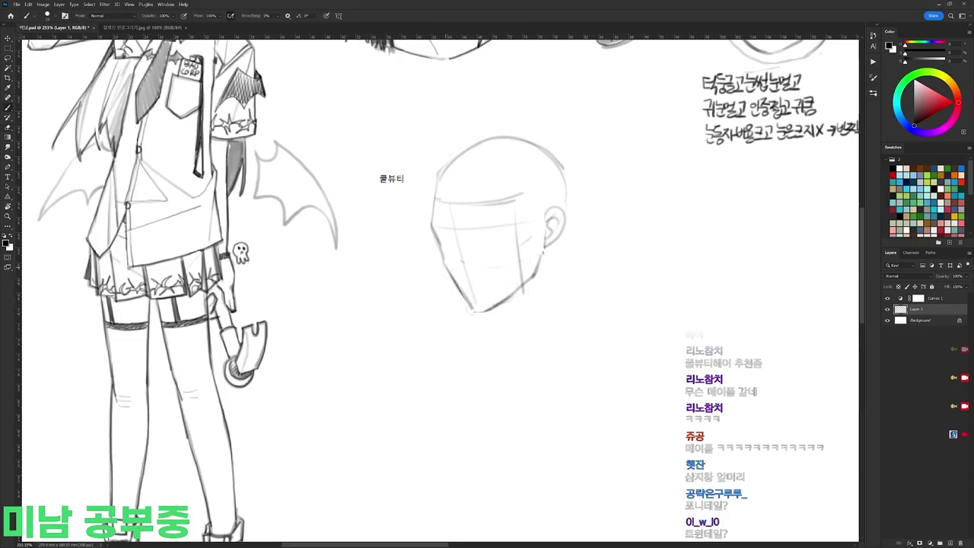
# Step: Sketch the nose bridge, nose tip and lip contour along the face's centre line
pyautogui.press('e')
pyautogui.press('b')
pyautogui.moveTo(447, 228); pyautogui.dragTo(464, 247)
pyautogui.moveTo(465, 246); pyautogui.dragTo(462, 273)
pyautogui.hotkey('ctrl', 'z')
pyautogui.press('e')
pyautogui.press('b')
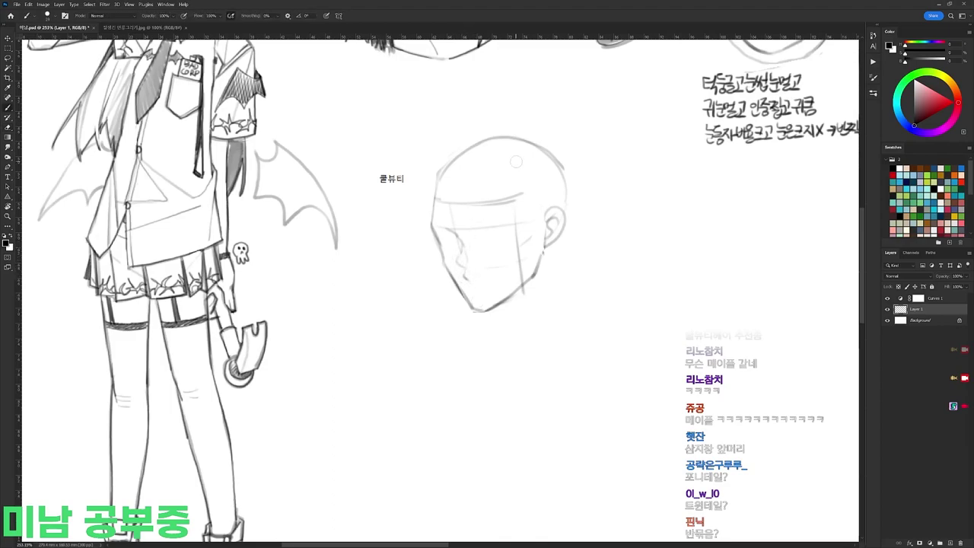
# Step: Reshape the cranium by erasing and redrawing the forehead, crown and back-of-head contours
pyautogui.moveTo(450, 156)
pyautogui.mouseDown()
pyautogui.moveTo(525, 138)
pyautogui.moveTo(566, 179)
pyautogui.moveTo(566, 211)
pyautogui.moveTo(549, 238)
pyautogui.mouseUp()
pyautogui.press('e')
pyautogui.press('b')
pyautogui.press('e')
pyautogui.moveTo(557, 159); pyautogui.dragTo(566, 211)
pyautogui.press('b')
pyautogui.press('e')
pyautogui.moveTo(490, 145); pyautogui.dragTo(439, 197)
pyautogui.press('b')
pyautogui.moveTo(439, 176)
pyautogui.mouseDown()
pyautogui.moveTo(501, 142)
pyautogui.moveTo(544, 154)
pyautogui.moveTo(556, 172)
pyautogui.mouseUp()
pyautogui.press('e')
pyautogui.press('b')
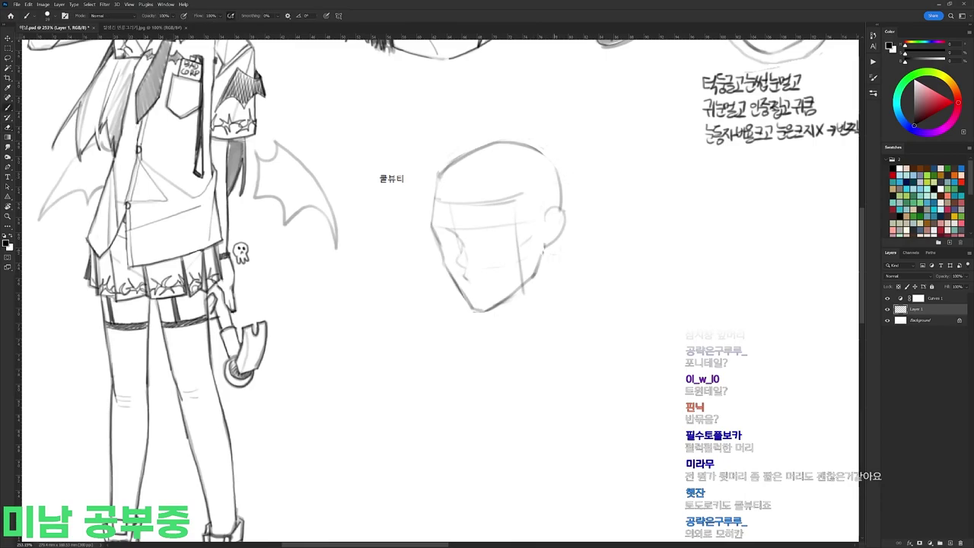
# Step: Sketch both sides of the neck and a curved neckline below the jaw
pyautogui.moveTo(493, 312); pyautogui.dragTo(495, 329)
pyautogui.moveTo(550, 248); pyautogui.dragTo(567, 309)
pyautogui.moveTo(529, 346); pyautogui.dragTo(568, 308)
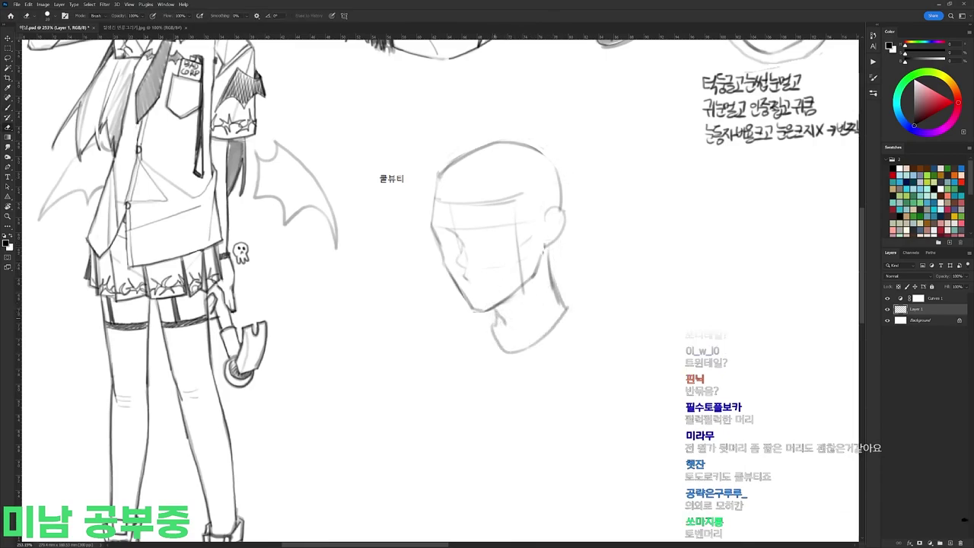
# Step: Lasso the neck sketch and adjust its position and length with Free Transform
pyautogui.press('l')
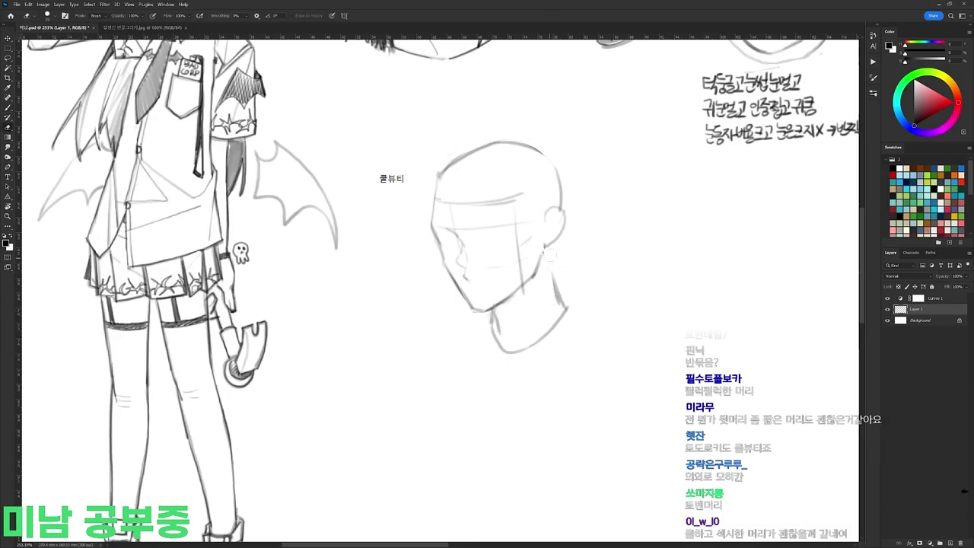
pyautogui.moveTo(549, 250)
pyautogui.mouseDown()
pyautogui.moveTo(503, 377)
pyautogui.moveTo(563, 261)
pyautogui.moveTo(555, 252)
pyautogui.mouseUp()
pyautogui.moveTo(547, 314); pyautogui.dragTo(543, 321)
pyautogui.hotkey('ctrl', 'd')
pyautogui.press('b')
pyautogui.press('e')
pyautogui.press('l')
pyautogui.moveTo(546, 251)
pyautogui.mouseDown()
pyautogui.moveTo(505, 308)
pyautogui.moveTo(501, 285)
pyautogui.mouseUp()
pyautogui.hotkey('ctrl', 't')
pyautogui.moveTo(492, 319); pyautogui.dragTo(494, 314)
pyautogui.press('Return')
pyautogui.press('b')
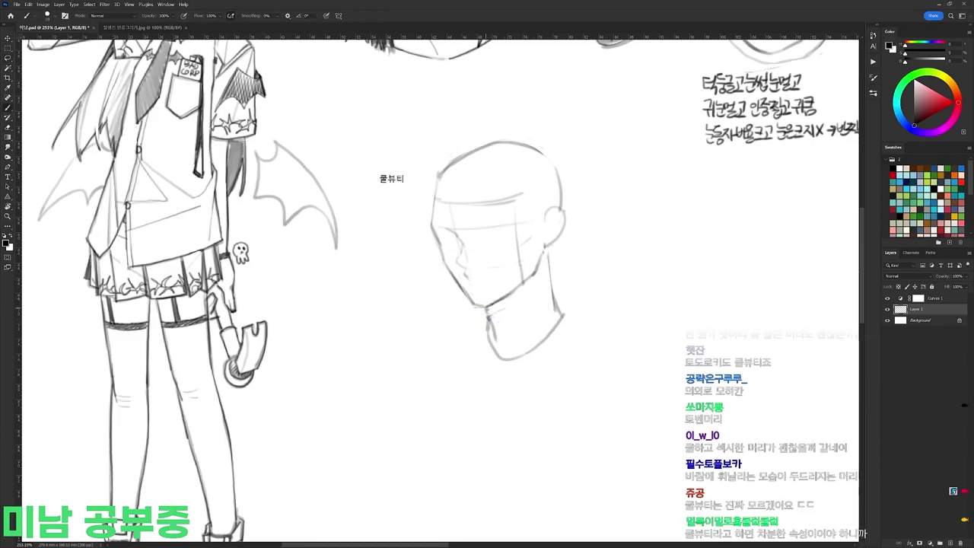
# Step: Lasso the whole head and neck sketch and enlarge it slightly with Free Transform
pyautogui.scroll(-3, 522, 302)
pyautogui.scroll(2, 561, 255)
pyautogui.press('l')
pyautogui.moveTo(570, 303)
pyautogui.mouseDown()
pyautogui.moveTo(424, 290)
pyautogui.moveTo(569, 292)
pyautogui.mouseUp()
pyautogui.hotkey('ctrl', 't')
pyautogui.moveTo(574, 181); pyautogui.dragTo(583, 165)
pyautogui.press('Return')
pyautogui.hotkey('ctrl', 'd')
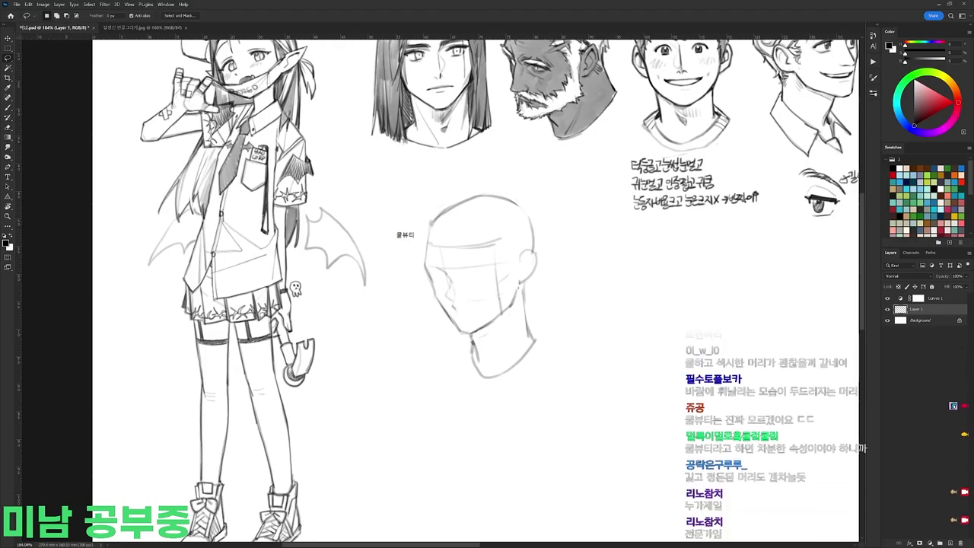
# Step: Draw a high band collar around the base of the neck, erasing and redrawing its edges and front seam
pyautogui.press('b')
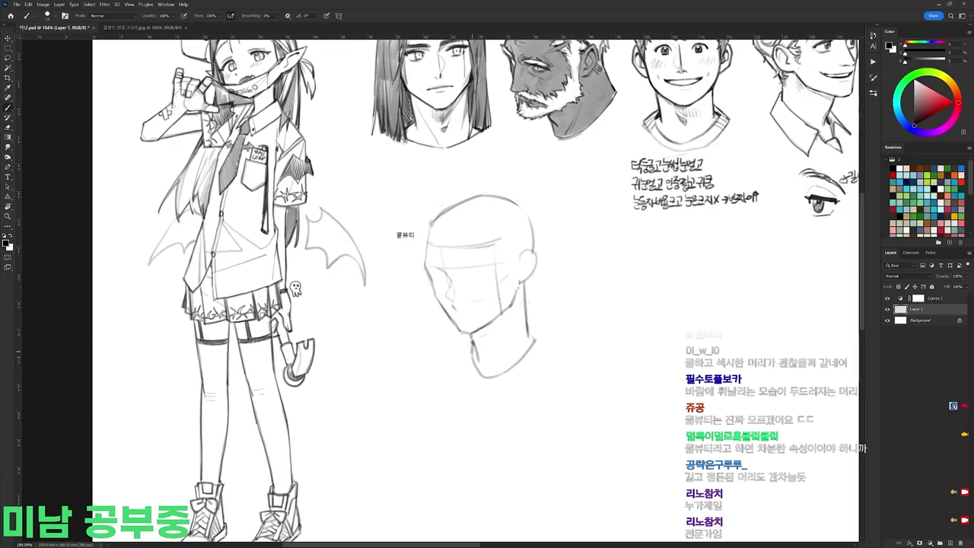
pyautogui.press('e')
pyautogui.press('b')
pyautogui.moveTo(528, 321); pyautogui.dragTo(535, 334)
pyautogui.moveTo(471, 341); pyautogui.dragTo(477, 373)
pyautogui.press('e')
pyautogui.press('b')
pyautogui.moveTo(477, 372)
pyautogui.mouseDown()
pyautogui.moveTo(539, 345)
pyautogui.moveTo(480, 370)
pyautogui.mouseUp()
pyautogui.press('e')
pyautogui.moveTo(532, 347)
pyautogui.mouseDown()
pyautogui.moveTo(519, 361)
pyautogui.moveTo(539, 344)
pyautogui.mouseUp()
pyautogui.press('b')
pyautogui.moveTo(483, 361); pyautogui.dragTo(484, 372)
pyautogui.press('e')
pyautogui.press('b')
pyautogui.moveTo(530, 325); pyautogui.dragTo(538, 340)
pyautogui.press('e')
pyautogui.press('b')
pyautogui.press('e')
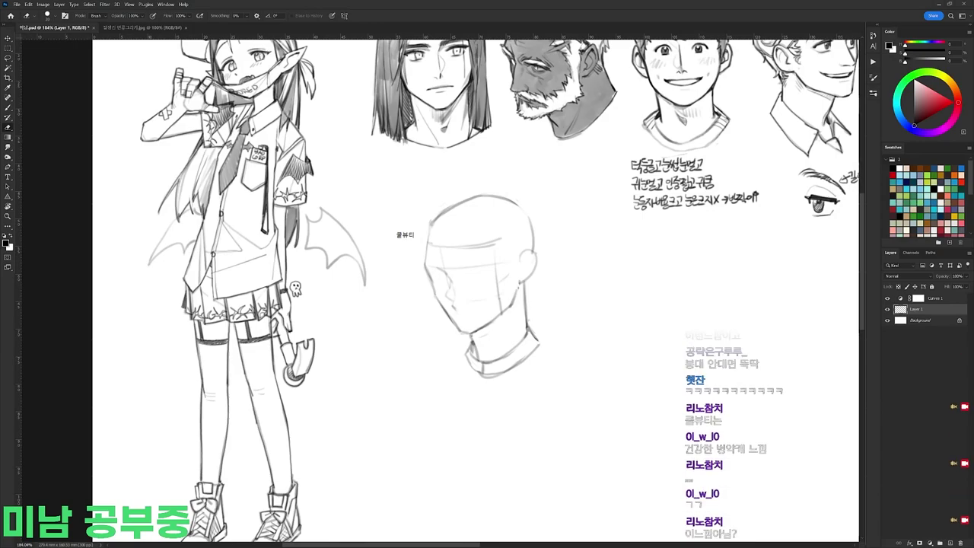
# Step: Extend and tidy the rear corner of the collar where it meets the back of the neck
pyautogui.scroll(-1, 574, 249)
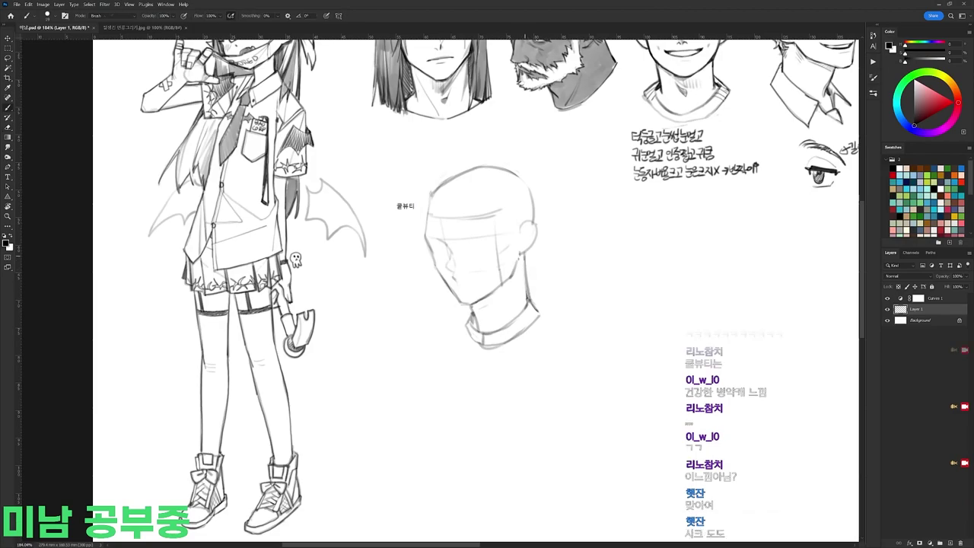
pyautogui.press('b')
pyautogui.moveTo(532, 293); pyautogui.dragTo(542, 311)
pyautogui.press('e')
pyautogui.press('b')
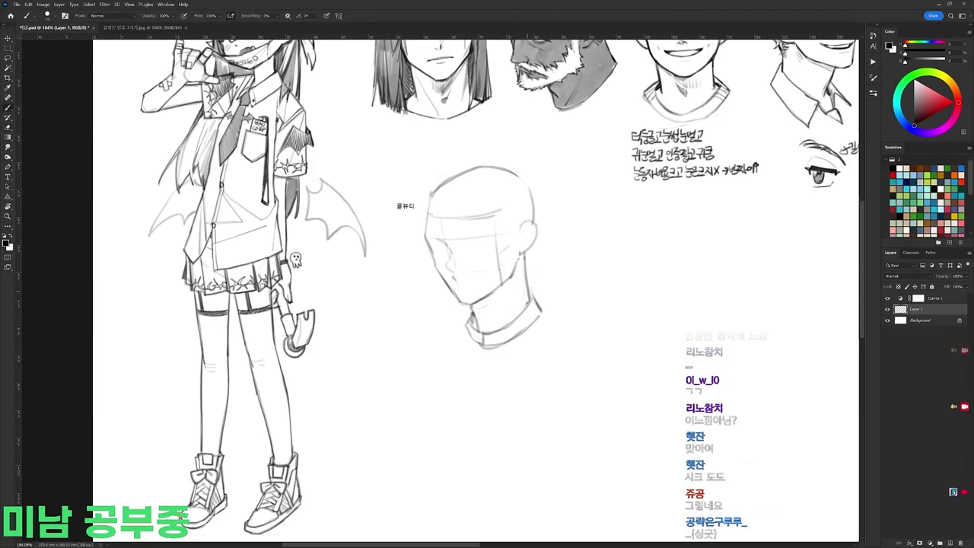
# Step: Sketch both eyebrows as low, straight strokes along the brow guideline and check them with the canvas rotated
pyautogui.moveTo(534, 201); pyautogui.dragTo(544, 242)
pyautogui.hotkey('ctrl', 'z')
pyautogui.moveTo(429, 241)
pyautogui.mouseDown()
pyautogui.moveTo(446, 244)
pyautogui.moveTo(434, 257)
pyautogui.moveTo(502, 239)
pyautogui.moveTo(447, 248)
pyautogui.mouseUp()
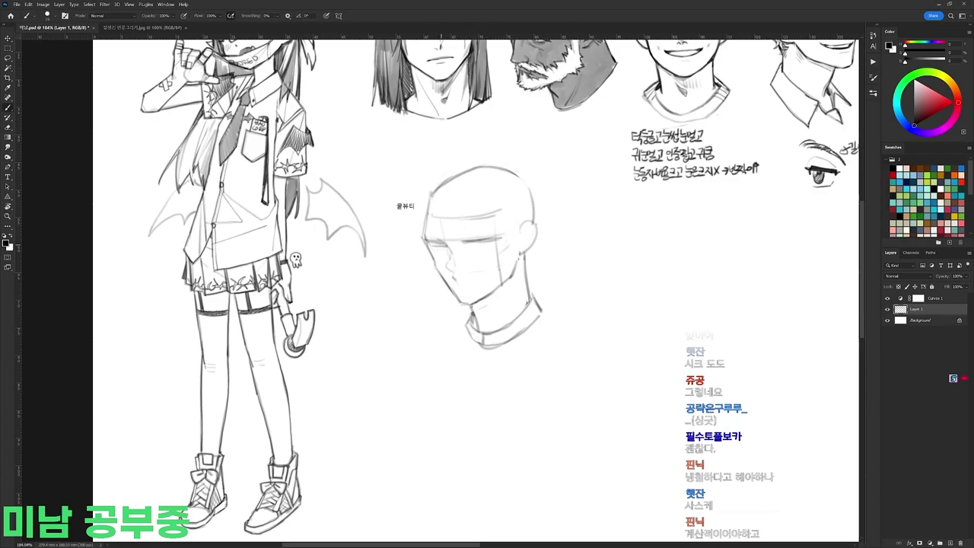
pyautogui.press('r')
pyautogui.moveTo(569, 218); pyautogui.dragTo(394, 148)
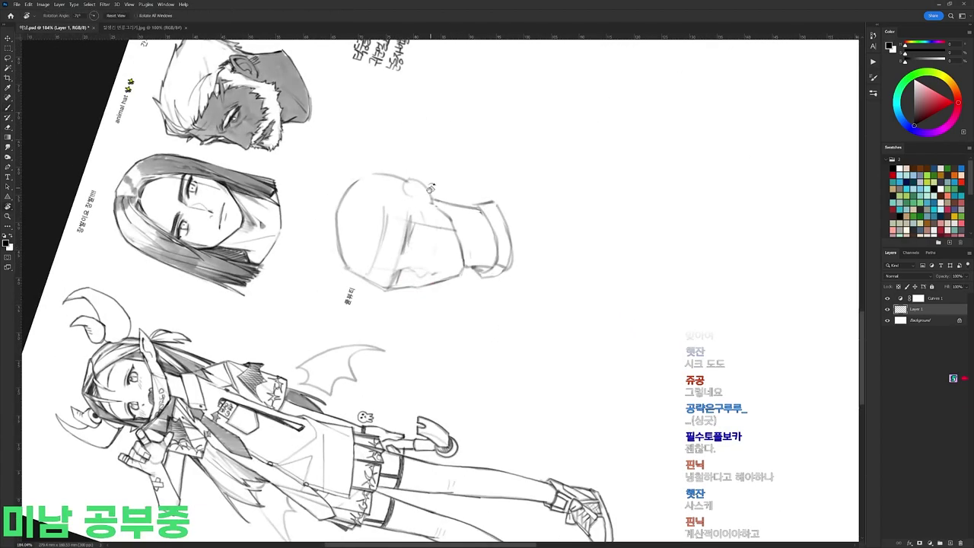
pyautogui.press('r')
pyautogui.moveTo(459, 107); pyautogui.dragTo(631, 272)
pyautogui.press('b')
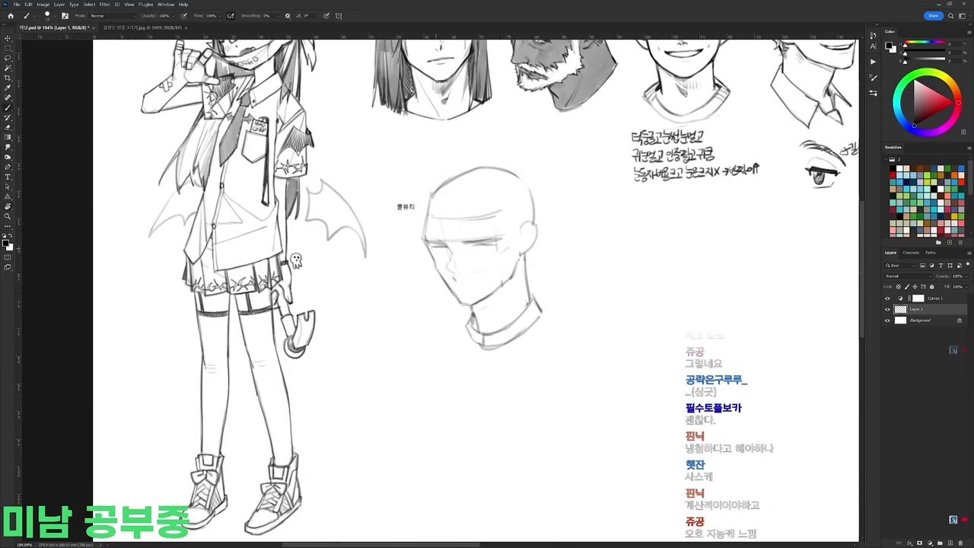
# Step: Erase and redraw the eyebrows, and sketch narrow upper eyelids close beneath them
pyautogui.press('r')
pyautogui.moveTo(494, 250); pyautogui.dragTo(503, 316)
pyautogui.hotkey('ctrl', 'space')
pyautogui.moveTo(503, 272); pyautogui.dragTo(529, 272)
pyautogui.moveTo(466, 258); pyautogui.dragTo(474, 279)
pyautogui.press('r')
pyautogui.moveTo(589, 300); pyautogui.dragTo(571, 213)
pyautogui.press('e')
pyautogui.moveTo(503, 239)
pyautogui.mouseDown()
pyautogui.moveTo(522, 237)
pyautogui.moveTo(499, 242)
pyautogui.mouseUp()
pyautogui.press('b')
pyautogui.moveTo(470, 246); pyautogui.dragTo(518, 245)
pyautogui.press('e')
pyautogui.press('b')
pyautogui.press('e')
pyautogui.press('b')
pyautogui.moveTo(415, 243)
pyautogui.mouseDown()
pyautogui.moveTo(446, 253)
pyautogui.moveTo(436, 257)
pyautogui.moveTo(491, 250)
pyautogui.mouseUp()
pyautogui.press('e')
pyautogui.press('b')
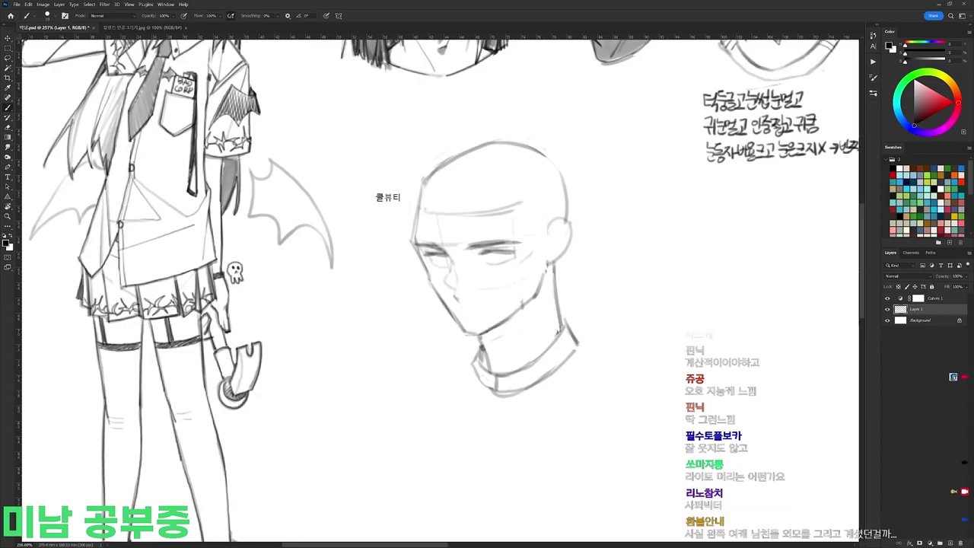
# Step: Strengthen the near eyebrow and upper eyelid line with the canvas tilted, and return the view upright
pyautogui.press('e')
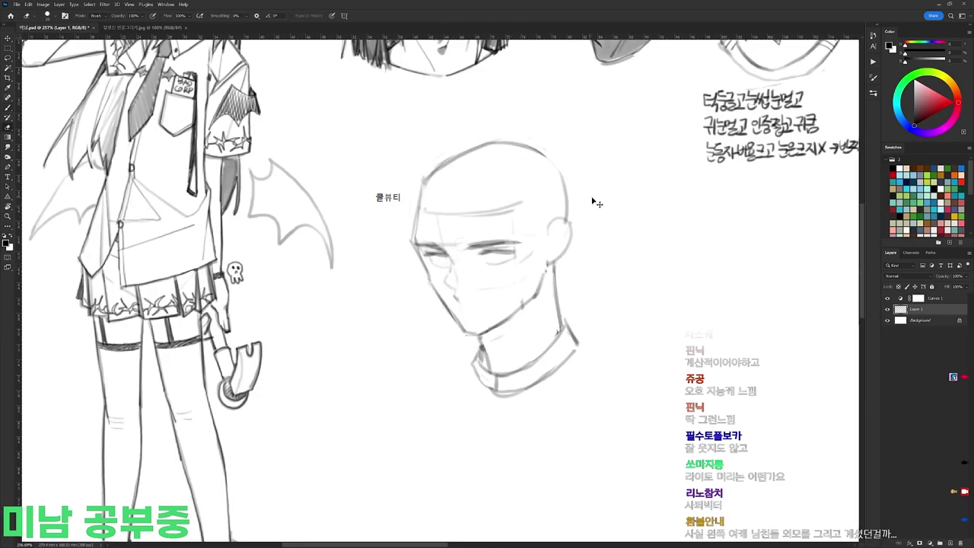
pyautogui.scroll(-3, 590, 217)
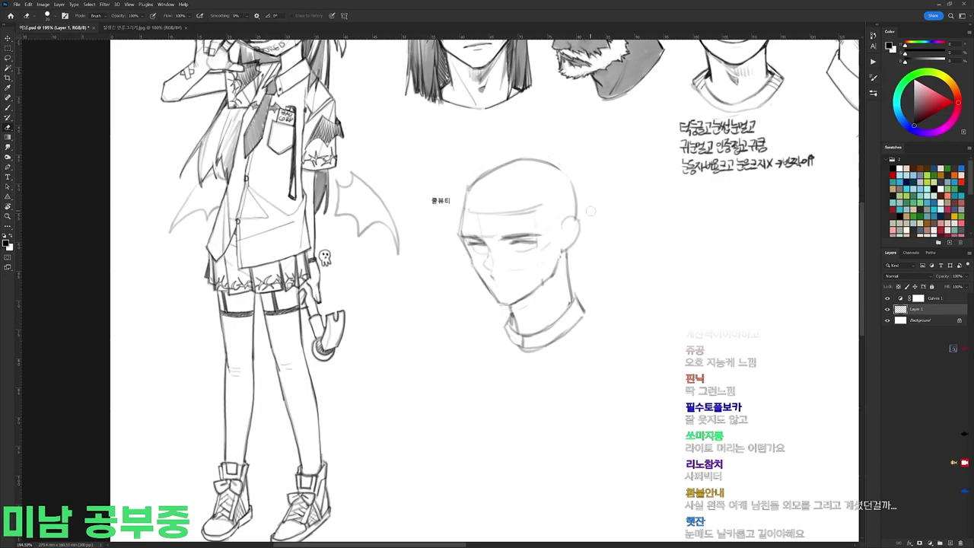
pyautogui.press('r')
pyautogui.moveTo(591, 211); pyautogui.dragTo(543, 154)
pyautogui.press('b')
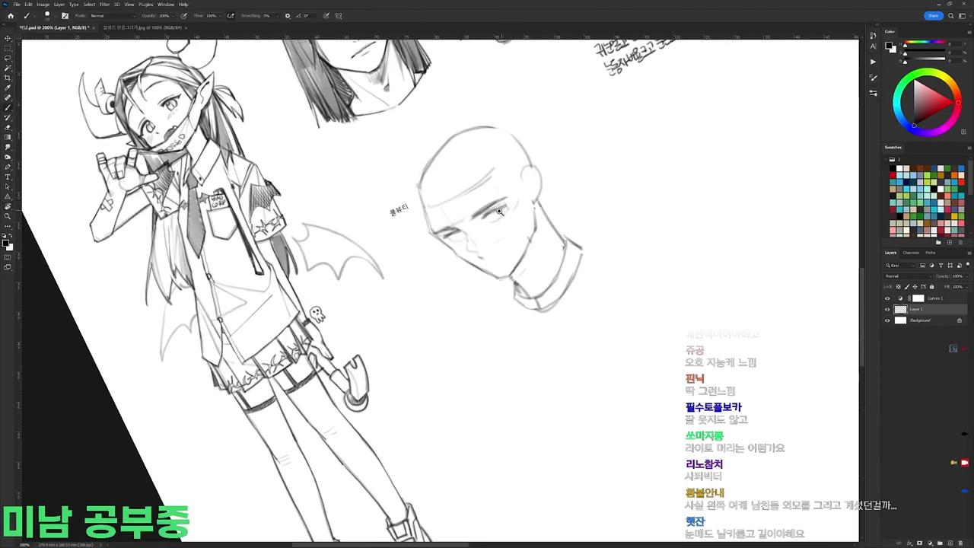
pyautogui.scroll(3, 493, 215)
pyautogui.moveTo(482, 217); pyautogui.dragTo(508, 203)
pyautogui.press('e')
pyautogui.press('b')
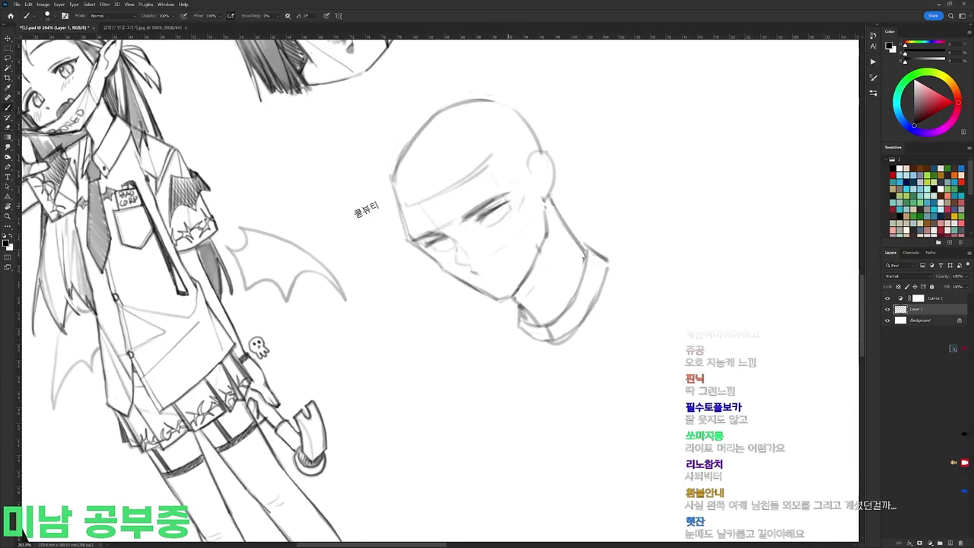
pyautogui.press('e')
pyautogui.press('b')
pyautogui.press('r')
pyautogui.moveTo(658, 203); pyautogui.dragTo(661, 307)
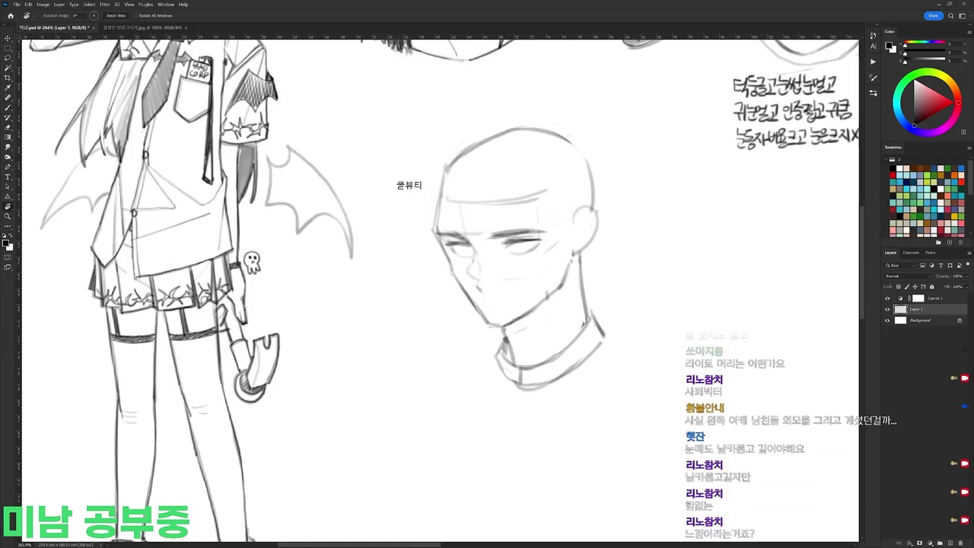
pyautogui.scroll(-7, 601, 230)
pyautogui.scroll(3, 602, 267)
pyautogui.scroll(1, 575, 205)
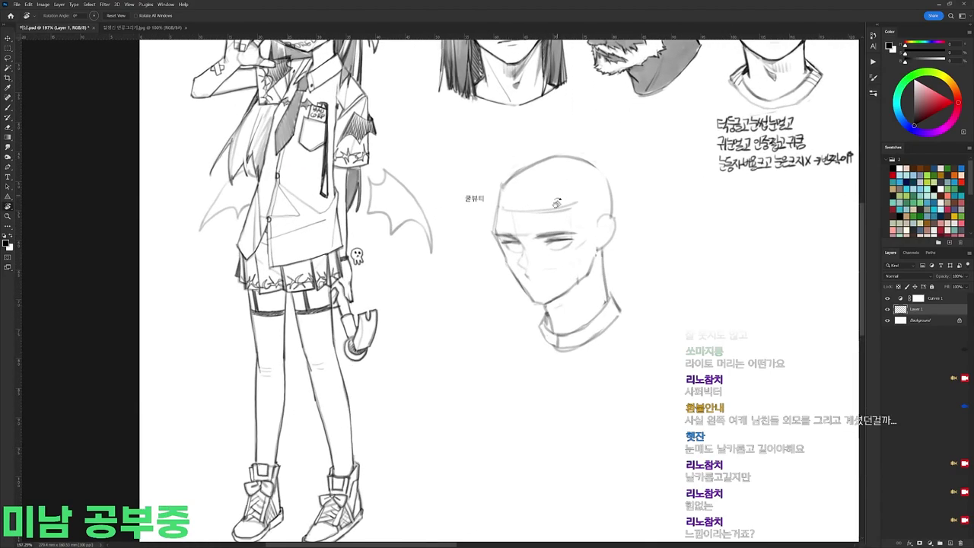
# Step: Erase the soft brow and eye strokes and redraw them as thinner, darker, sharply angled lines
pyautogui.press('b')
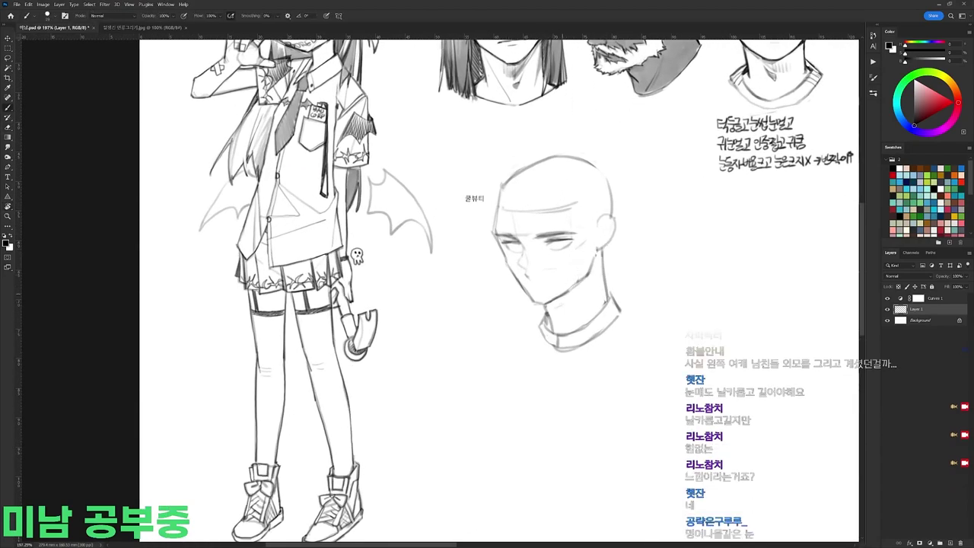
pyautogui.press('r')
pyautogui.moveTo(626, 236); pyautogui.dragTo(472, 154)
pyautogui.scroll(1, 461, 155)
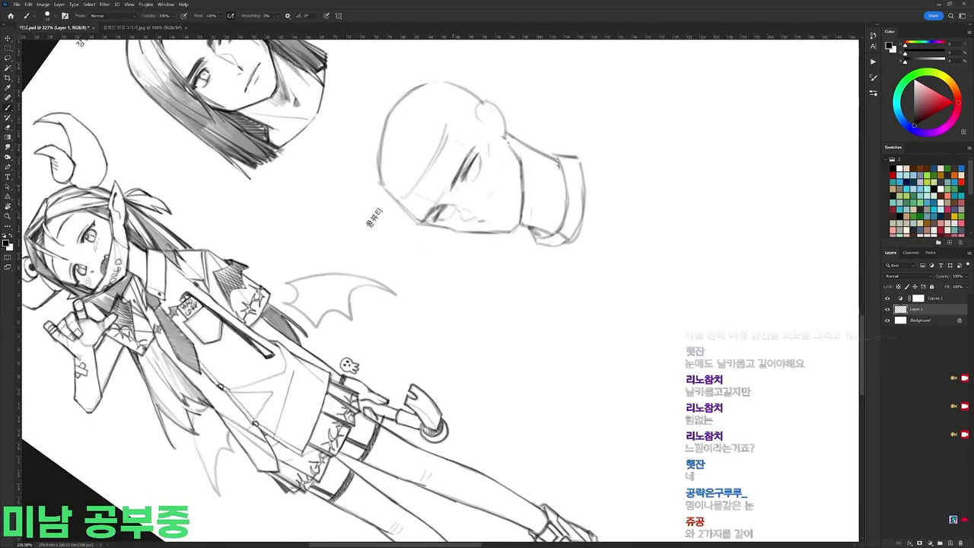
pyautogui.press('b')
pyautogui.press('e')
pyautogui.moveTo(437, 211); pyautogui.dragTo(427, 217)
pyautogui.press('b')
pyautogui.moveTo(465, 175); pyautogui.dragTo(461, 182)
pyautogui.press('r')
pyautogui.moveTo(465, 137)
pyautogui.mouseDown()
pyautogui.moveTo(567, 247)
pyautogui.moveTo(510, 188)
pyautogui.mouseUp()
pyautogui.press('e')
pyautogui.press('b')
pyautogui.press('e')
pyautogui.press('r')
pyautogui.press('b')
pyautogui.press('e')
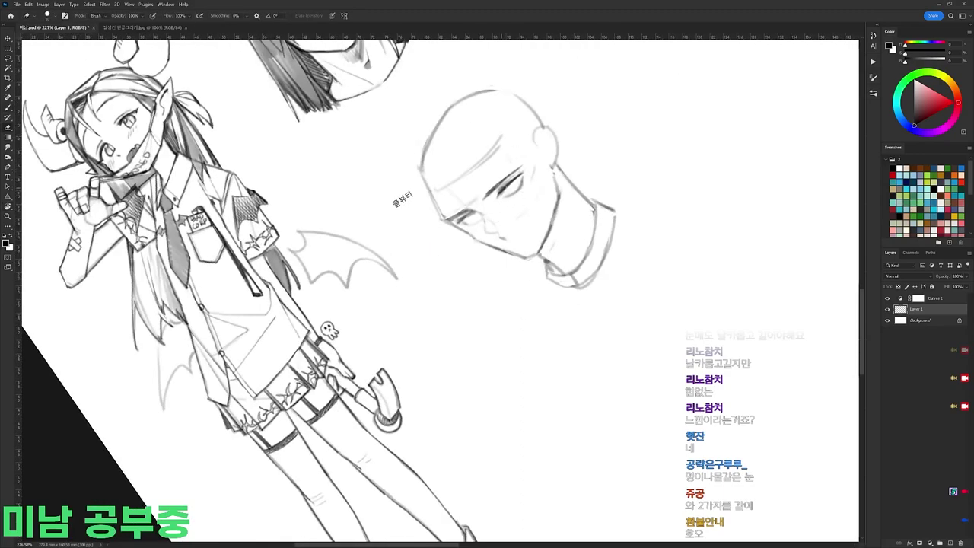
# Step: Redraw the far-side eye's contour and the nose bridge running down from it
pyautogui.press('r')
pyautogui.moveTo(500, 192)
pyautogui.mouseDown()
pyautogui.moveTo(433, 202)
pyautogui.moveTo(428, 249)
pyautogui.moveTo(676, 291)
pyautogui.moveTo(668, 351)
pyautogui.mouseUp()
pyautogui.press('b')
pyautogui.press('e')
pyautogui.press('r')
pyautogui.press('b')
pyautogui.press('r')
pyautogui.press('e')
pyautogui.press('b')
pyautogui.moveTo(460, 263); pyautogui.dragTo(471, 278)
pyautogui.press('e')
pyautogui.press('r')
pyautogui.moveTo(610, 187)
pyautogui.mouseDown()
pyautogui.moveTo(487, 102)
pyautogui.moveTo(601, 271)
pyautogui.mouseUp()
pyautogui.press('b')
pyautogui.press('r')
pyautogui.press('b')
pyautogui.moveTo(476, 275); pyautogui.dragTo(483, 288)
# Step: Refine the upper lash lines and lower lids of both eyes, and reset the canvas rotation
pyautogui.press('r')
pyautogui.moveTo(601, 219)
pyautogui.mouseDown()
pyautogui.moveTo(587, 191)
pyautogui.moveTo(358, 153)
pyautogui.mouseUp()
pyautogui.press('e')
pyautogui.press('r')
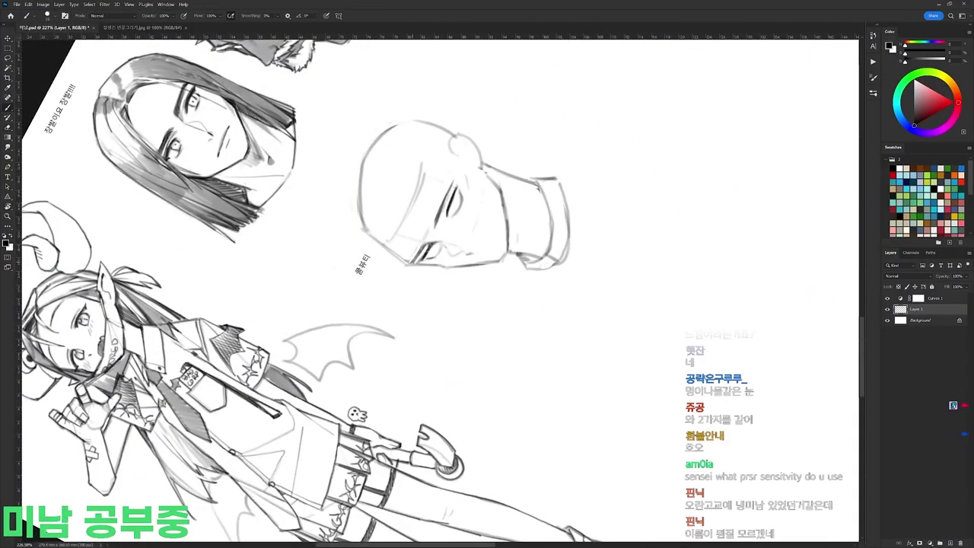
pyautogui.moveTo(420, 258); pyautogui.dragTo(447, 277)
pyautogui.press('b')
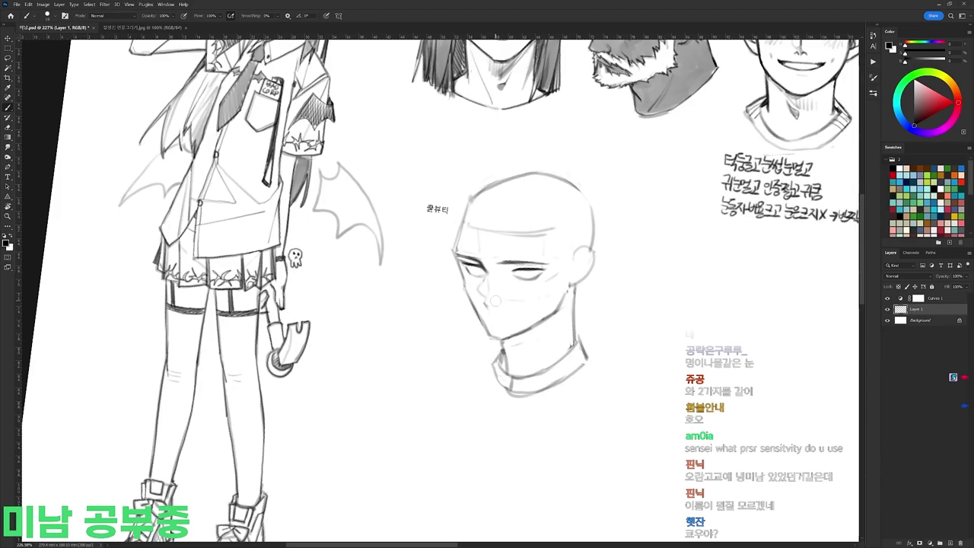
pyautogui.press('r')
pyautogui.press('Escape')
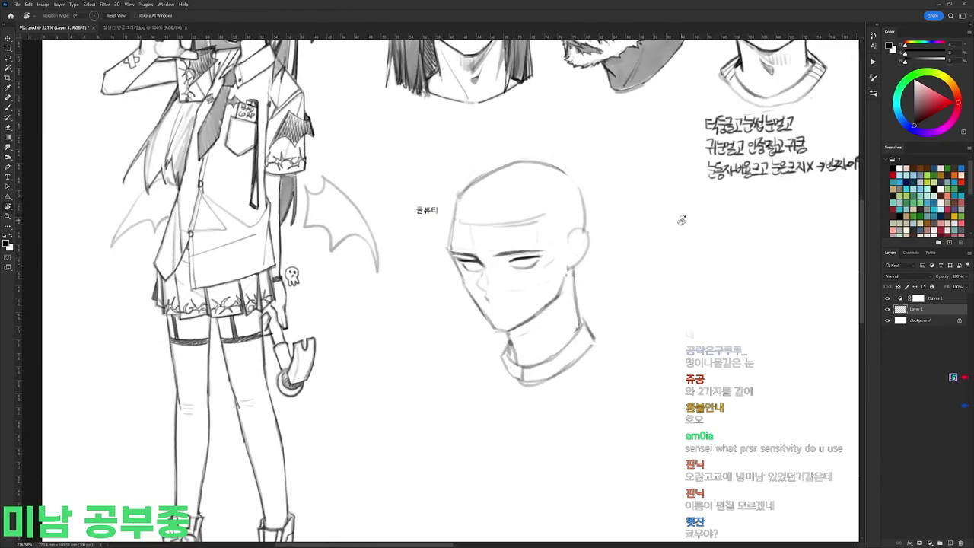
# Step: Lasso the near eye and eyebrow and adjust their placement with Free Transform
pyautogui.press('l')
pyautogui.moveTo(546, 254)
pyautogui.mouseDown()
pyautogui.moveTo(528, 264)
pyautogui.moveTo(520, 216)
pyautogui.mouseUp()
pyautogui.hotkey('ctrl', 't')
pyautogui.press('Return')
pyautogui.hotkey('ctrl', 'd')
pyautogui.press('r')
pyautogui.moveTo(506, 225); pyautogui.dragTo(505, 222)
pyautogui.hotkey('ctrl', 'd')
# Step: Redraw the nose bridge and tip with a cleaner line and erase the leftover strokes around it
pyautogui.press('r')
pyautogui.moveTo(565, 253); pyautogui.dragTo(588, 401)
pyautogui.press('b')
pyautogui.press('e')
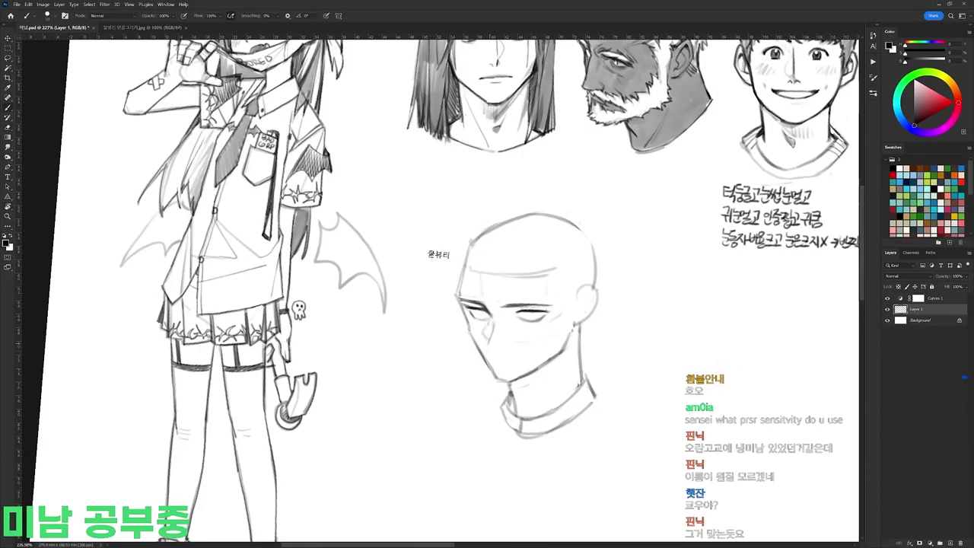
pyautogui.press('b')
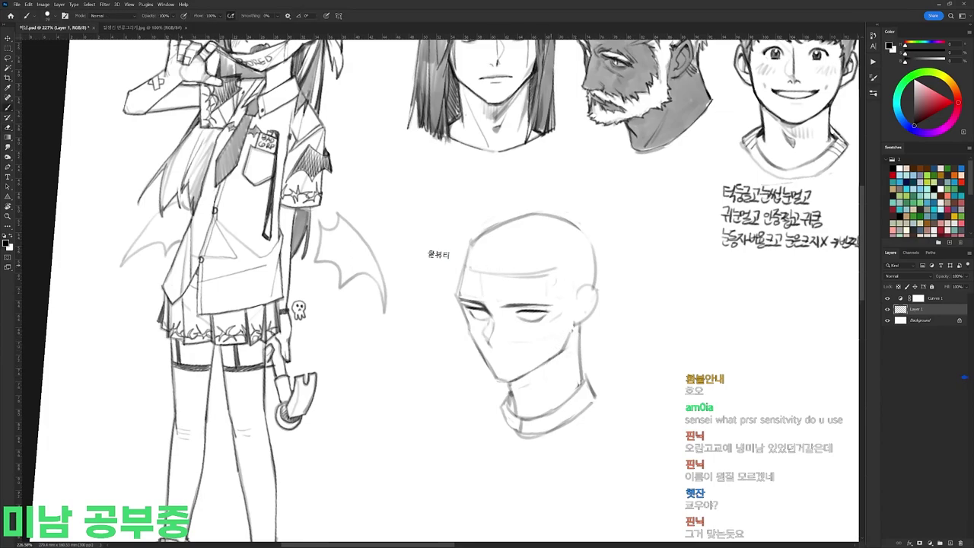
# Step: Draw the irises in both eyes, partly covered by the upper lids
pyautogui.moveTo(526, 311)
pyautogui.mouseDown()
pyautogui.moveTo(532, 319)
pyautogui.moveTo(486, 314)
pyautogui.mouseUp()
pyautogui.press('r')
pyautogui.moveTo(612, 239)
pyautogui.mouseDown()
pyautogui.moveTo(602, 211)
pyautogui.moveTo(608, 227)
pyautogui.moveTo(515, 229)
pyautogui.mouseUp()
pyautogui.press('b')
pyautogui.press('r')
pyautogui.press('Escape')
pyautogui.press('e')
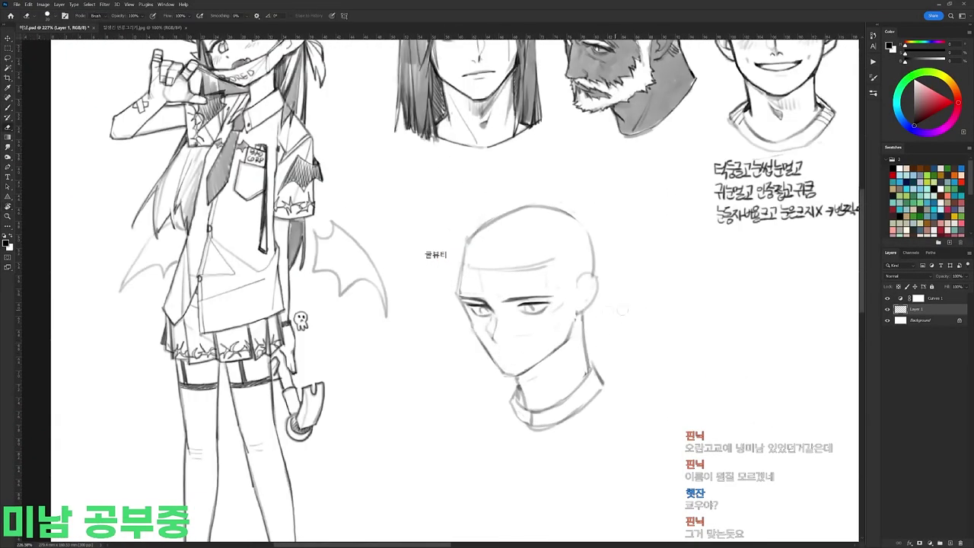
# Step: Choose a different eraser preset and clean up the lines around the eyes
pyautogui.press('r')
pyautogui.moveTo(495, 205)
pyautogui.mouseDown()
pyautogui.moveTo(538, 316)
pyautogui.moveTo(392, 203)
pyautogui.moveTo(499, 209)
pyautogui.mouseUp()
pyautogui.press('e')
pyautogui.rightClick(494, 300)
pyautogui.doubleClick(525, 376)
pyautogui.press('r')
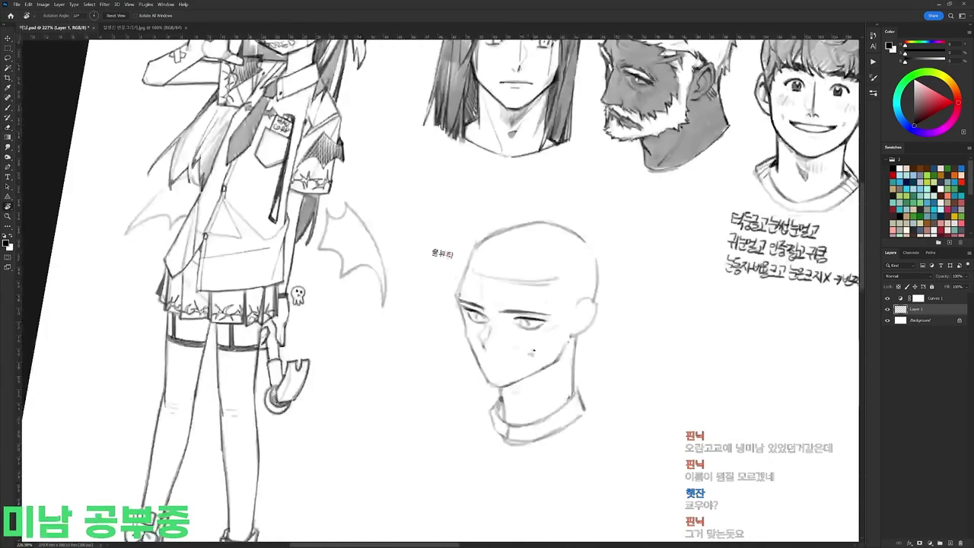
# Step: Choose a different brush preset and sharpen the pupils and upper lash lines of both eyes
pyautogui.press('b')
pyautogui.rightClick(561, 305)
pyautogui.click(628, 374)
pyautogui.moveTo(476, 311); pyautogui.dragTo(479, 313)
pyautogui.press('r')
pyautogui.moveTo(646, 276)
pyautogui.mouseDown()
pyautogui.moveTo(427, 85)
pyautogui.moveTo(644, 259)
pyautogui.mouseUp()
pyautogui.press('b')
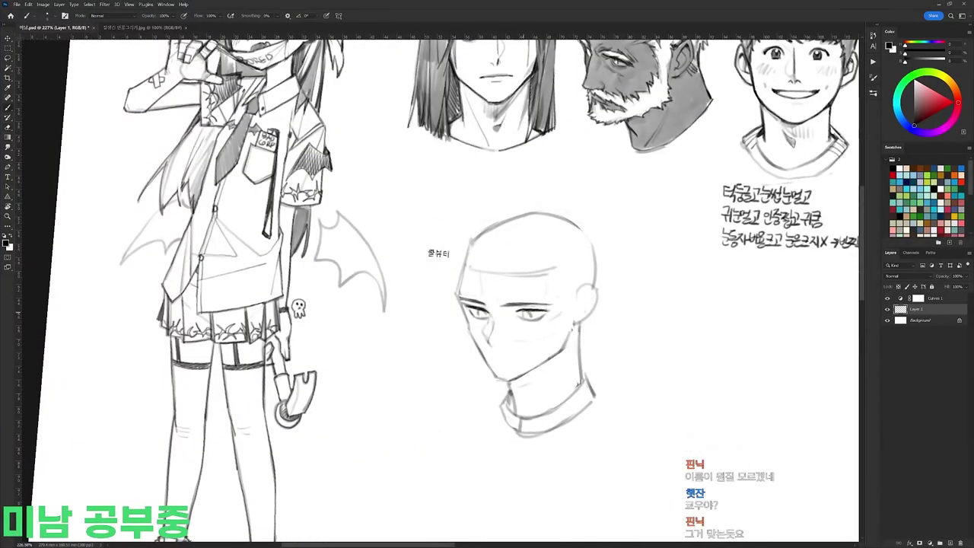
pyautogui.press('r')
pyautogui.moveTo(631, 282)
pyautogui.mouseDown()
pyautogui.moveTo(604, 193)
pyautogui.moveTo(631, 268)
pyautogui.mouseUp()
pyautogui.press('e')
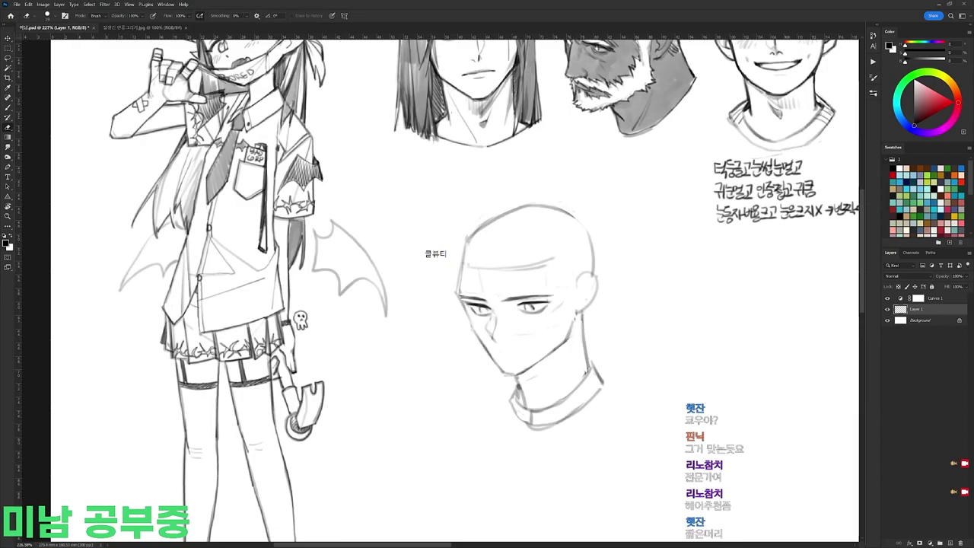
# Step: Change the brush preset and sketch pointed bangs falling over the forehead to the eyebrows
pyautogui.press('b')
pyautogui.rightClick(567, 266)
pyautogui.doubleClick(606, 337)
pyautogui.press('e')
pyautogui.press('b')
pyautogui.rightClick(585, 306)
pyautogui.doubleClick(629, 377)
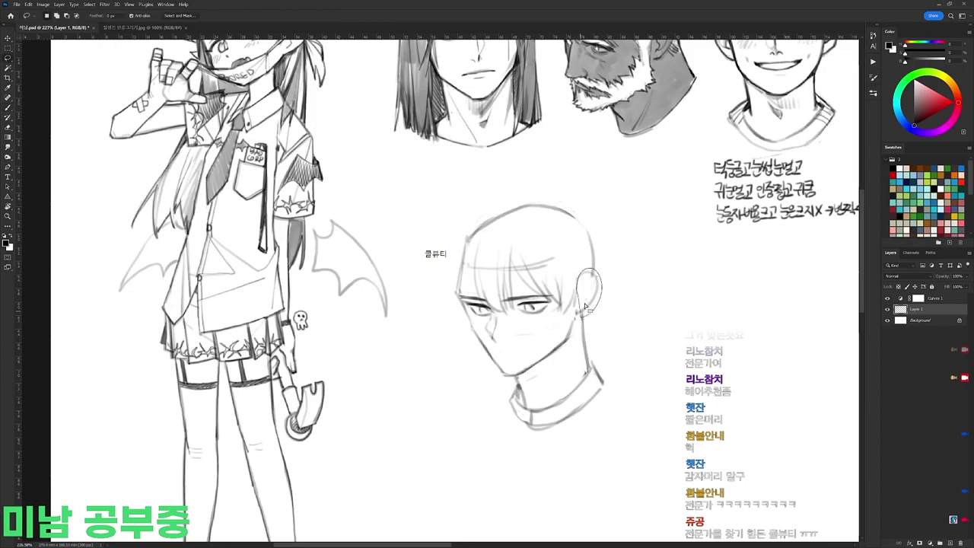
# Step: Erase the old skull and ear lines and redraw the back of the head further out, down to the nape
pyautogui.press('e')
pyautogui.moveTo(472, 235)
pyautogui.mouseDown()
pyautogui.moveTo(525, 207)
pyautogui.moveTo(563, 201)
pyautogui.moveTo(600, 253)
pyautogui.mouseUp()
pyautogui.press('b')
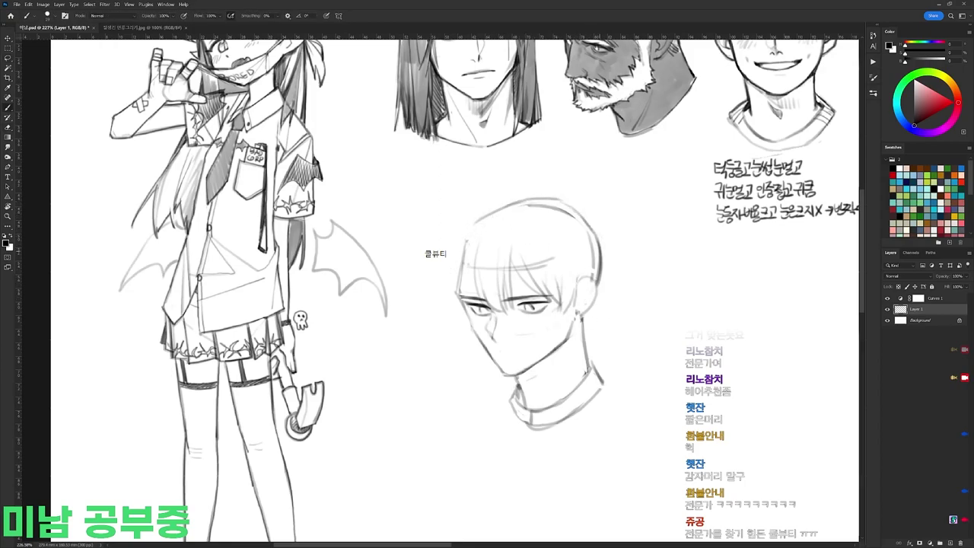
pyautogui.moveTo(581, 317); pyautogui.dragTo(585, 331)
pyautogui.press('e')
pyautogui.press('b')
# Step: Sketch the hair's outer contour along the far temple, from the crown down to eye level
pyautogui.moveTo(472, 258); pyautogui.dragTo(464, 305)
pyautogui.press('e')
pyautogui.press('b')
pyautogui.press('e')
pyautogui.press('b')
pyautogui.moveTo(466, 250); pyautogui.dragTo(454, 306)
pyautogui.moveTo(452, 268)
pyautogui.mouseDown()
pyautogui.moveTo(464, 311)
pyautogui.moveTo(453, 300)
pyautogui.mouseUp()
# Step: Lasso the whole cool beauty head and move it slightly to the right, away from its label
pyautogui.press('l')
pyautogui.moveTo(447, 280)
pyautogui.mouseDown()
pyautogui.moveTo(557, 183)
pyautogui.moveTo(450, 293)
pyautogui.mouseUp()
pyautogui.moveTo(574, 302); pyautogui.dragTo(586, 302)
pyautogui.hotkey('ctrl', 'd')
# Step: Redraw the front curve of the crown and add hair strands falling beside the far temple
pyautogui.press('b')
pyautogui.press('e')
pyautogui.moveTo(468, 300); pyautogui.dragTo(464, 283)
pyautogui.press('b')
pyautogui.moveTo(469, 245)
pyautogui.mouseDown()
pyautogui.moveTo(462, 304)
pyautogui.moveTo(462, 253)
pyautogui.moveTo(497, 214)
pyautogui.moveTo(547, 201)
pyautogui.mouseUp()
pyautogui.press('e')
pyautogui.press('b')
pyautogui.press('e')
pyautogui.press('b')
pyautogui.moveTo(460, 284); pyautogui.dragTo(466, 302)
pyautogui.moveTo(461, 283)
pyautogui.mouseDown()
pyautogui.moveTo(477, 313)
pyautogui.moveTo(462, 302)
pyautogui.mouseUp()
pyautogui.moveTo(460, 290); pyautogui.dragTo(463, 305)
pyautogui.moveTo(459, 254); pyautogui.dragTo(463, 303)
# Step: Erase the leftover skull lines inside the back of the hair
pyautogui.press('e')
pyautogui.moveTo(540, 207)
pyautogui.mouseDown()
pyautogui.moveTo(588, 224)
pyautogui.moveTo(606, 271)
pyautogui.mouseUp()
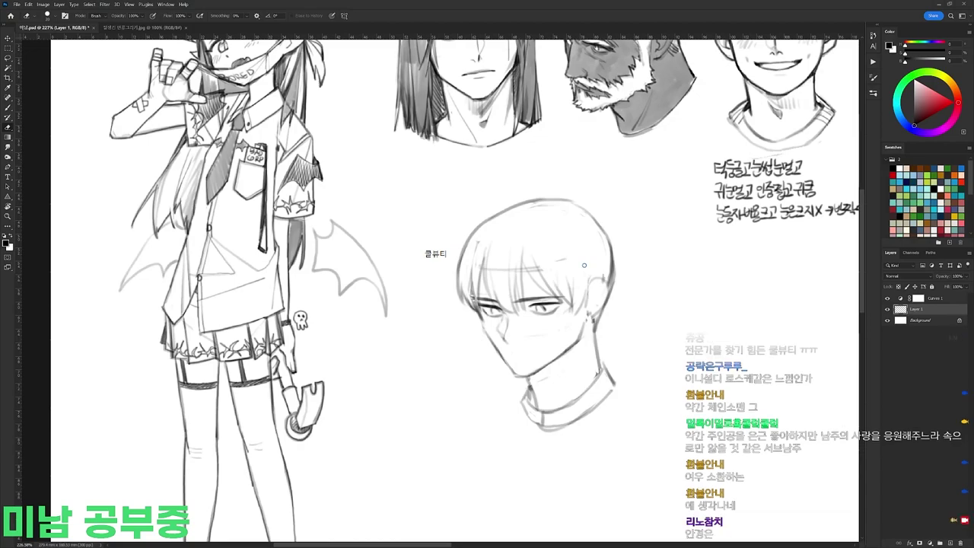
pyautogui.press('b')
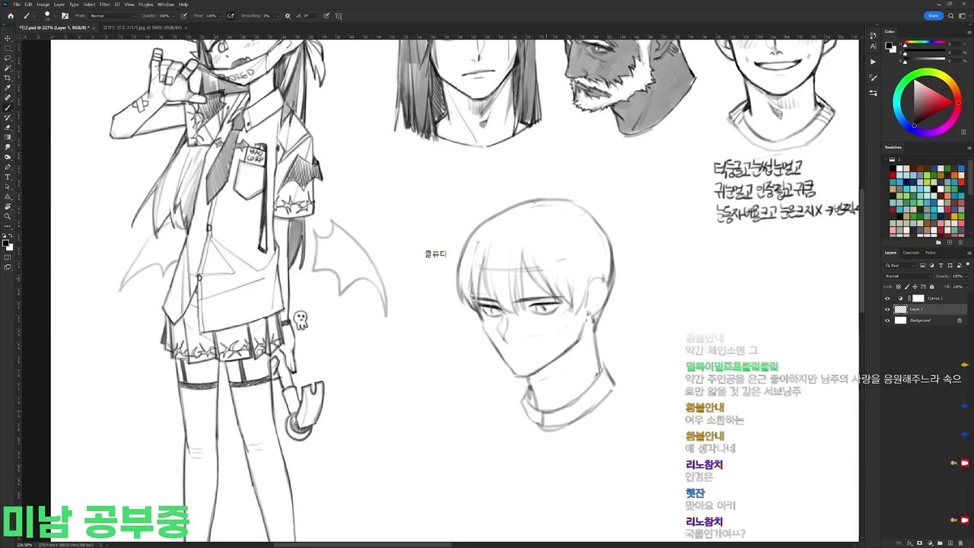
# Step: Lasso and transform part of the jaw and neck, and touch up the surrounding lines
pyautogui.press('l')
pyautogui.moveTo(583, 333)
pyautogui.mouseDown()
pyautogui.moveTo(487, 326)
pyautogui.moveTo(533, 386)
pyautogui.mouseUp()
pyautogui.hotkey('ctrl', 't')
pyautogui.press('Return')
pyautogui.press('b')
pyautogui.press('e')
pyautogui.press('b')
pyautogui.moveTo(611, 297)
pyautogui.mouseDown()
pyautogui.moveTo(598, 342)
pyautogui.moveTo(590, 338)
pyautogui.moveTo(597, 363)
pyautogui.moveTo(441, 371)
pyautogui.mouseUp()
pyautogui.press('e')
pyautogui.press('b')
pyautogui.press('e')
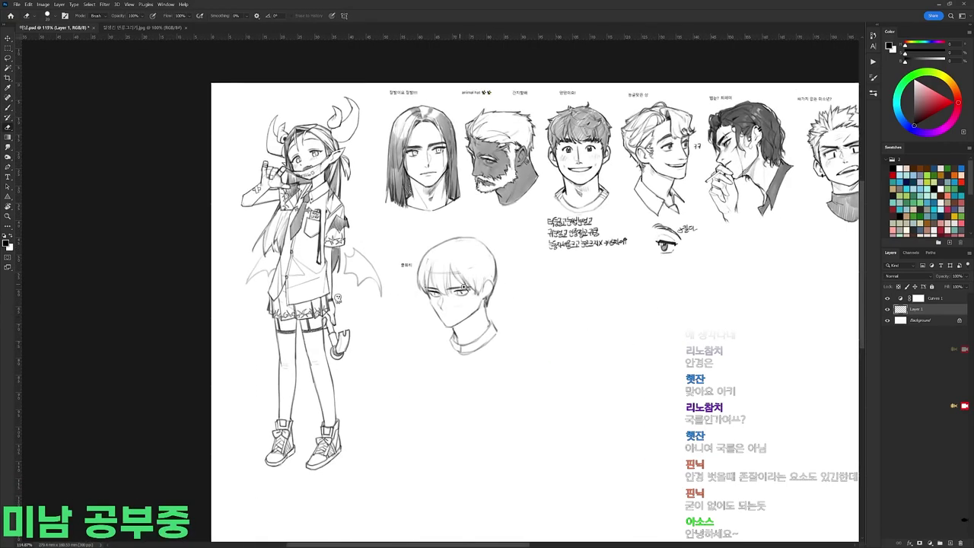
# Step: Lasso and nudge the nearer eye's iris, and touch up the far eye
pyautogui.moveTo(457, 293); pyautogui.dragTo(541, 293)
pyautogui.press('r')
pyautogui.moveTo(536, 388); pyautogui.dragTo(585, 236)
pyautogui.press('b')
pyautogui.press('r')
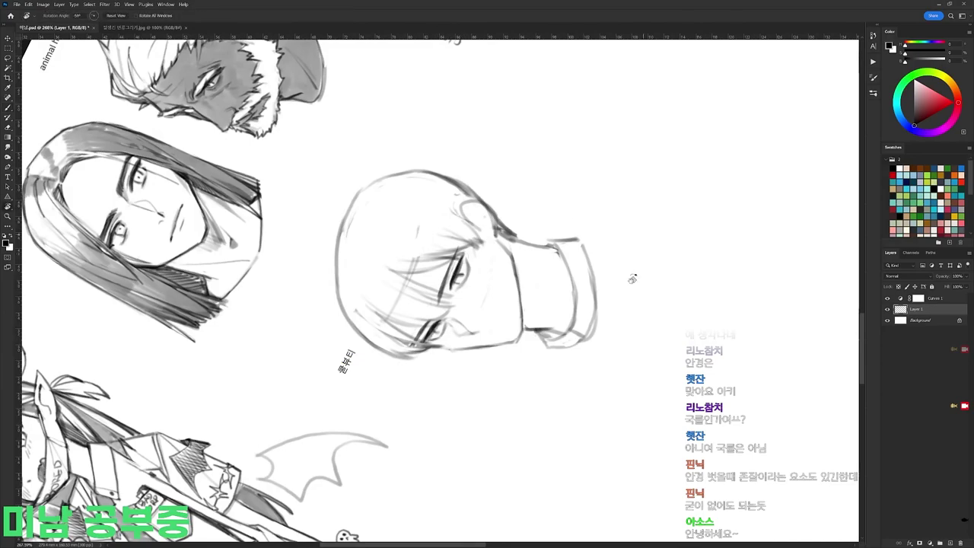
pyautogui.press('Escape')
pyautogui.press('b')
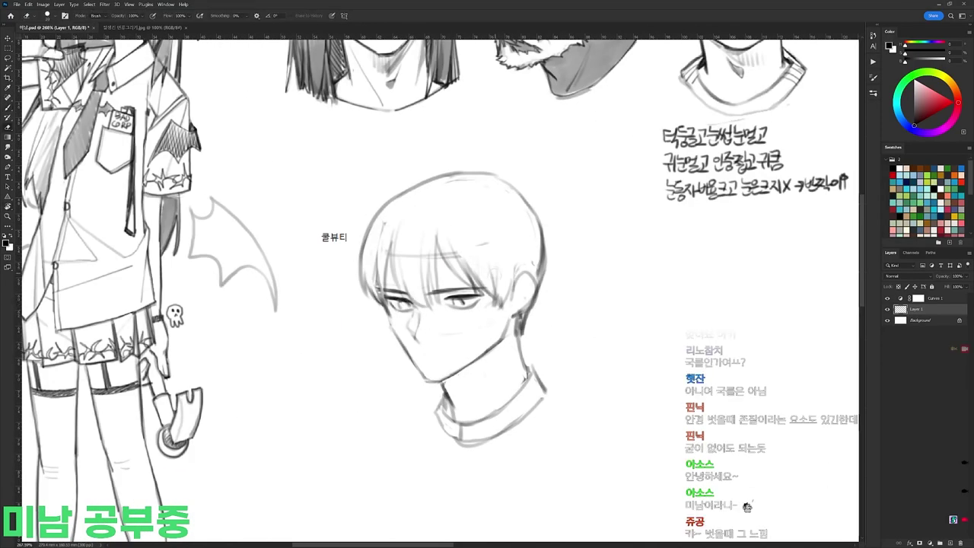
pyautogui.press('l')
pyautogui.moveTo(449, 314)
pyautogui.mouseDown()
pyautogui.moveTo(480, 295)
pyautogui.moveTo(493, 303)
pyautogui.moveTo(446, 306)
pyautogui.moveTo(472, 310)
pyautogui.mouseUp()
pyautogui.hotkey('ctrl', 'd')
pyautogui.press('b')
pyautogui.moveTo(405, 301); pyautogui.dragTo(413, 305)
pyautogui.press('e')
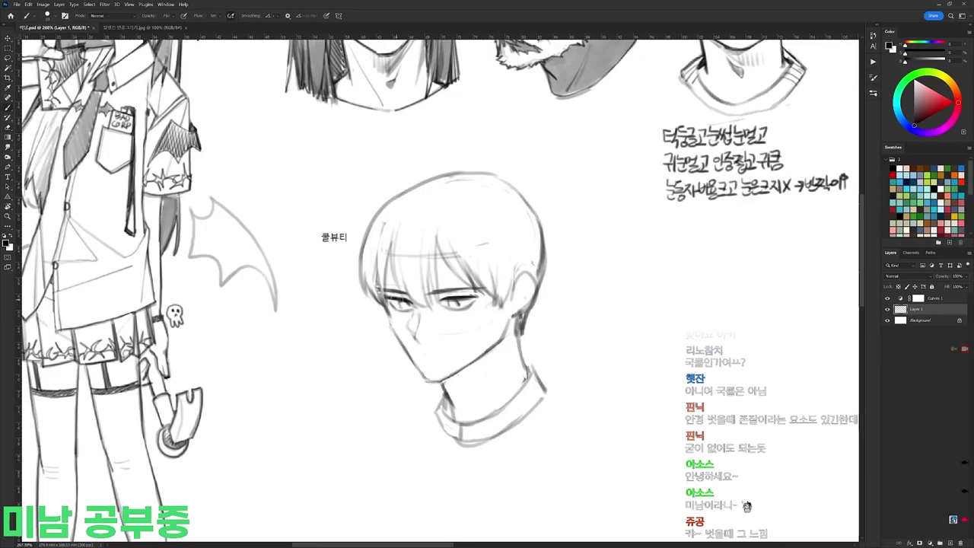
# Step: Lasso the whole cool beauty head and flip it horizontally
pyautogui.press('r')
pyautogui.moveTo(609, 251)
pyautogui.mouseDown()
pyautogui.moveTo(595, 271)
pyautogui.moveTo(426, 137)
pyautogui.mouseUp()
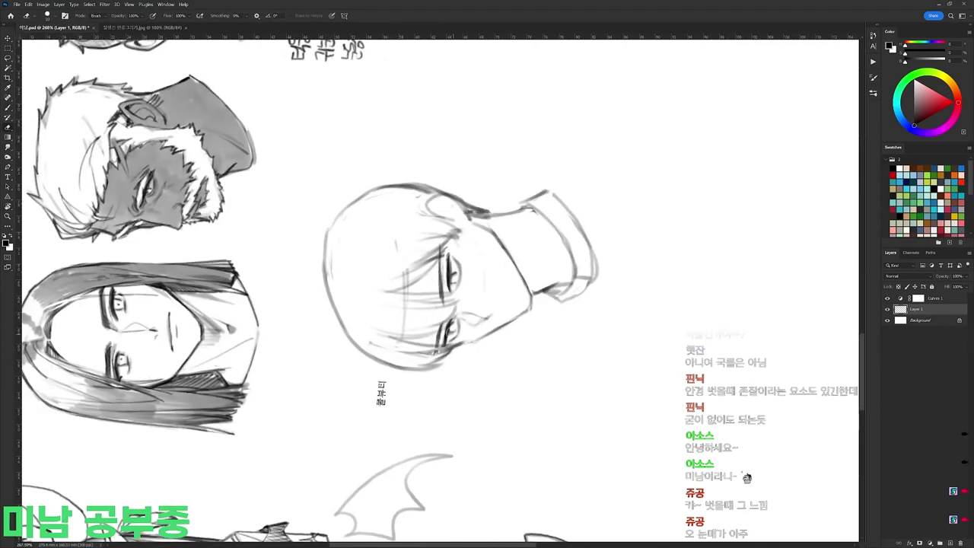
pyautogui.press('r')
pyautogui.press('Escape')
pyautogui.press('l')
pyautogui.moveTo(587, 338)
pyautogui.mouseDown()
pyautogui.moveTo(349, 333)
pyautogui.moveTo(605, 271)
pyautogui.mouseUp()
pyautogui.hotkey('ctrl', 't')
pyautogui.moveTo(597, 491); pyautogui.dragTo(533, 506)
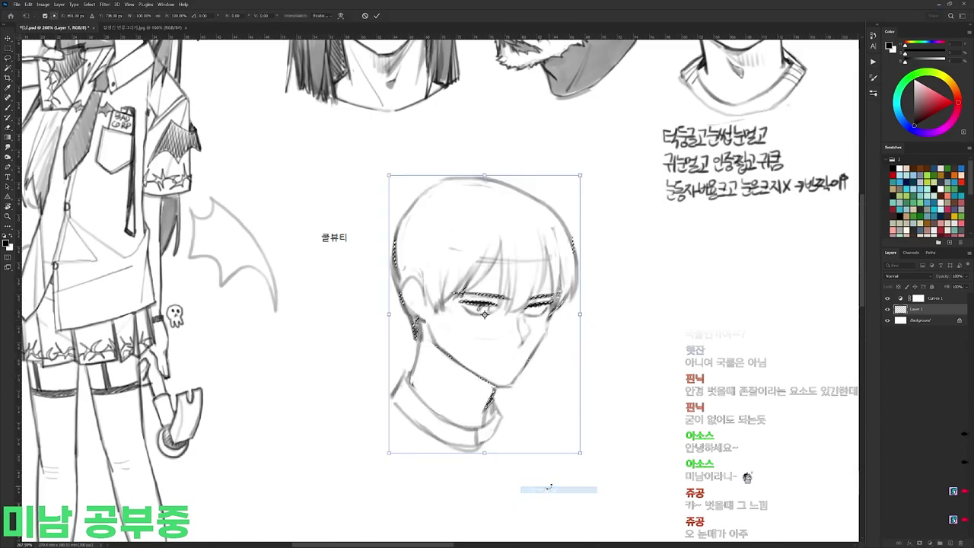
pyautogui.press('Return')
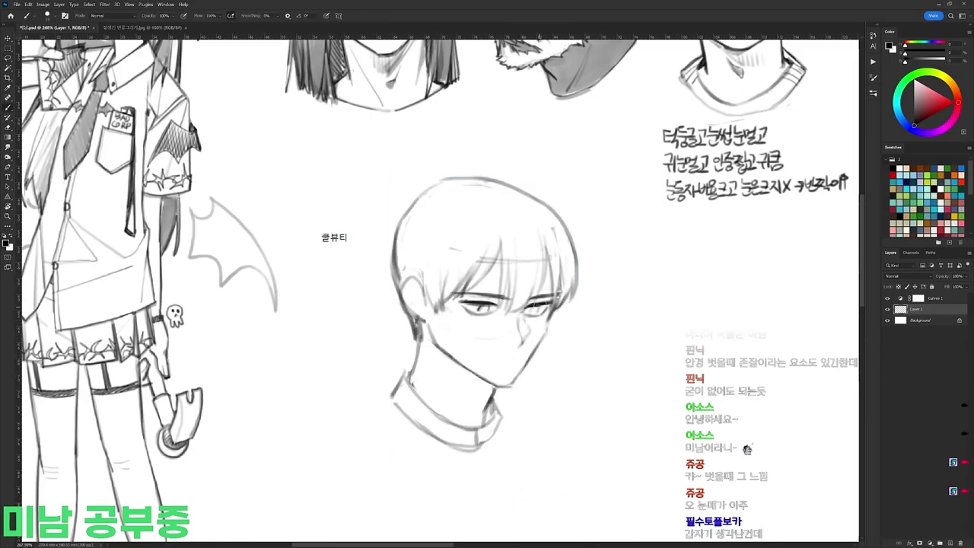
# Step: Clean up the faint construction lines on the flipped face and refine the contours around the eyes and hair
pyautogui.press('e')
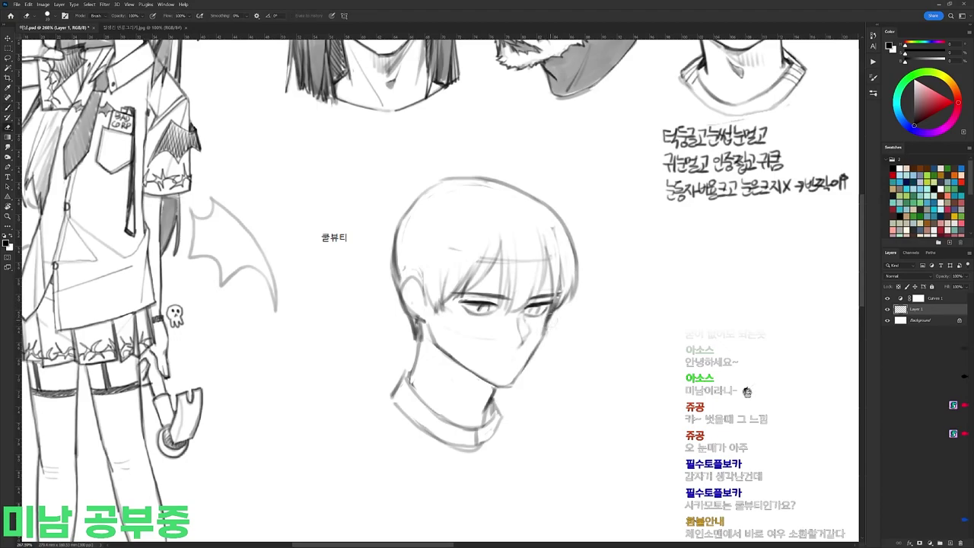
pyautogui.press('b')
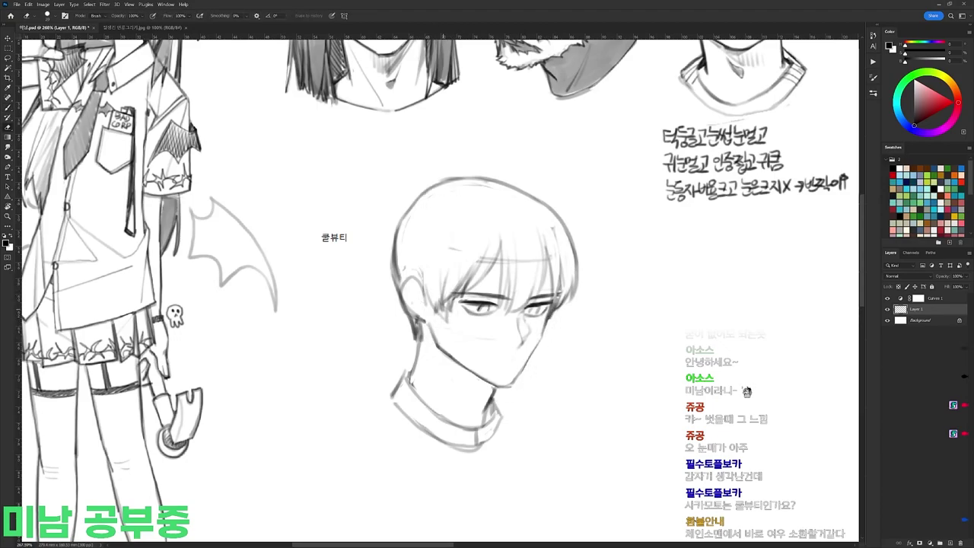
pyautogui.press('e')
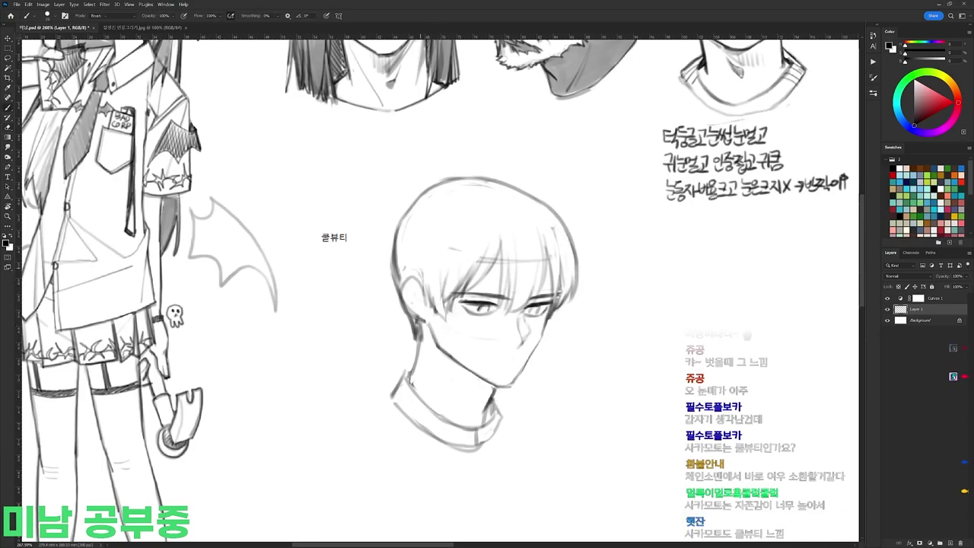
pyautogui.press('b')
pyautogui.press('e')
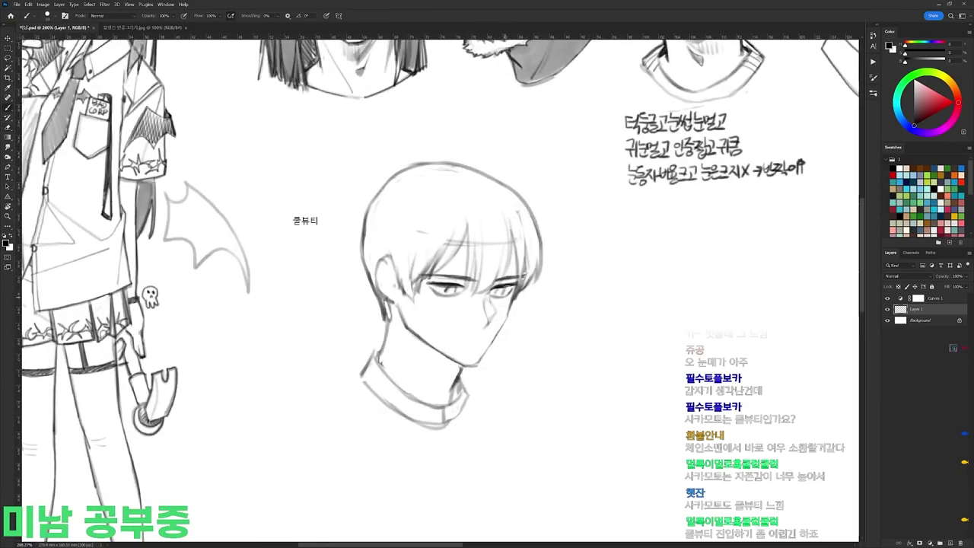
pyautogui.press('b')
pyautogui.moveTo(472, 218)
pyautogui.mouseDown()
pyautogui.moveTo(468, 229)
pyautogui.moveTo(386, 242)
pyautogui.mouseUp()
pyautogui.press('r')
pyautogui.moveTo(441, 278); pyautogui.dragTo(447, 268)
pyautogui.press('e')
pyautogui.press('b')
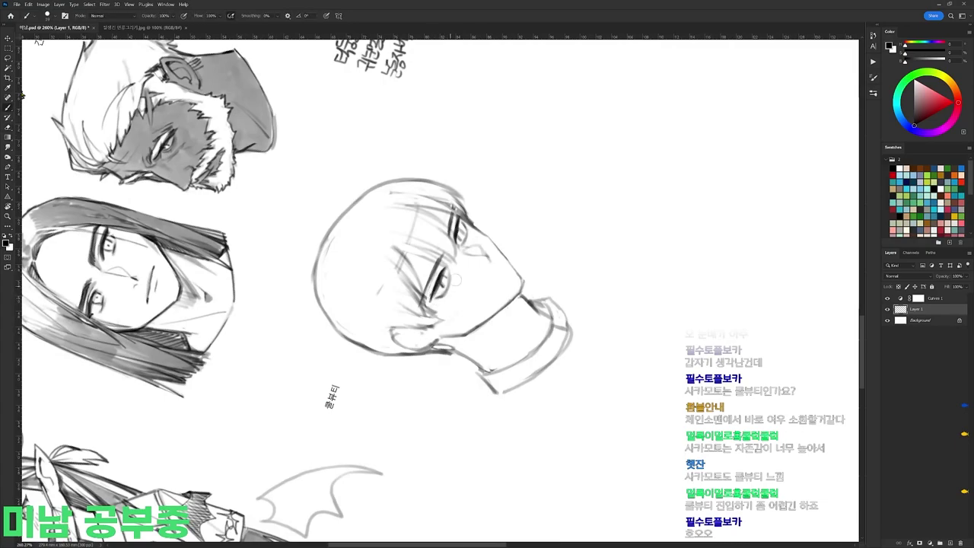
# Step: Draw a short, straight, closed mouth below the nose with the canvas rotated, and reset the canvas rotation
pyautogui.press('r')
pyautogui.press('Escape')
pyautogui.moveTo(584, 268); pyautogui.dragTo(525, 179)
pyautogui.moveTo(508, 285); pyautogui.dragTo(500, 292)
pyautogui.moveTo(510, 285); pyautogui.dragTo(503, 296)
pyautogui.press('r')
pyautogui.press('Escape')
pyautogui.press('e')
pyautogui.press('l')
pyautogui.moveTo(669, 305); pyautogui.dragTo(670, 305)
pyautogui.press('r')
pyautogui.moveTo(647, 266)
pyautogui.mouseDown()
pyautogui.moveTo(631, 244)
pyautogui.moveTo(489, 141)
pyautogui.mouseUp()
pyautogui.press('b')
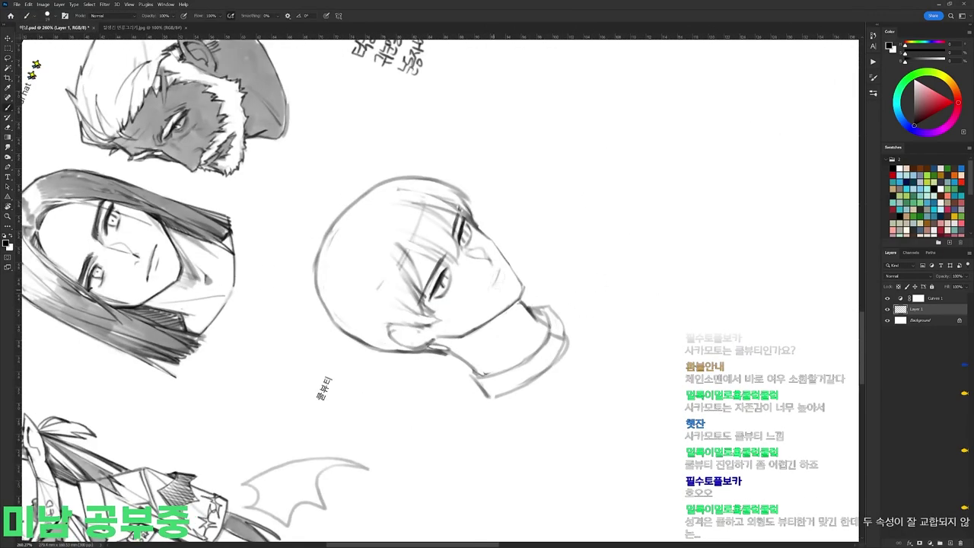
pyautogui.press('Escape')
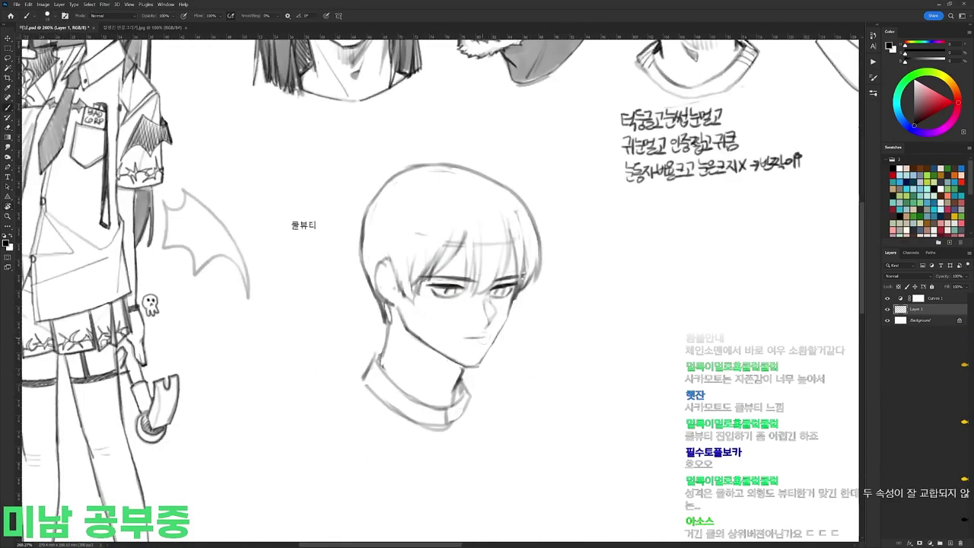
# Step: Lasso the mouth, adjust its position under the nose and clean up the lines around it
pyautogui.press('l')
pyautogui.moveTo(488, 327)
pyautogui.mouseDown()
pyautogui.moveTo(462, 349)
pyautogui.moveTo(491, 331)
pyautogui.mouseUp()
pyautogui.moveTo(483, 340); pyautogui.dragTo(486, 330)
pyautogui.click(638, 297)
pyautogui.press('b')
pyautogui.press('e')
pyautogui.press('b')
pyautogui.press('e')
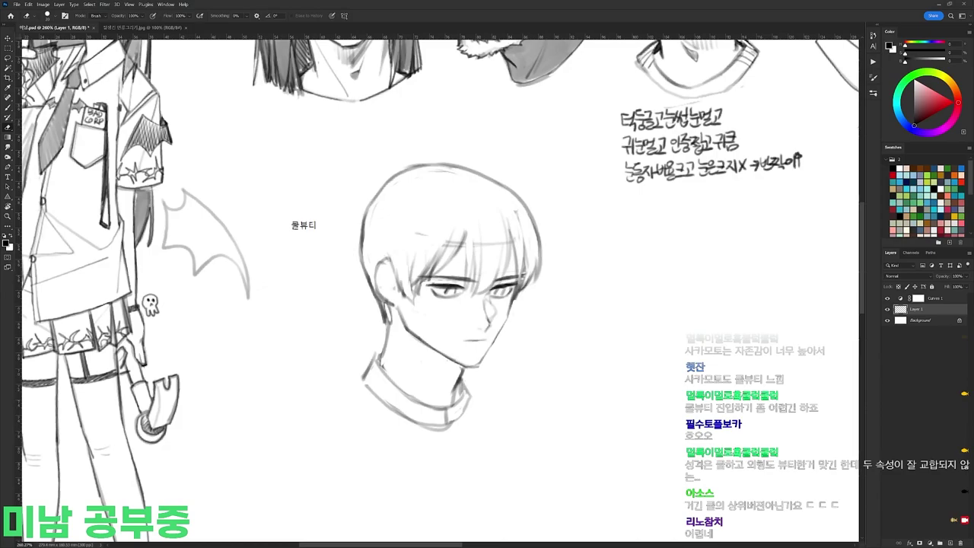
pyautogui.scroll(-5, 563, 250)
pyautogui.press('r')
pyautogui.moveTo(570, 255)
pyautogui.mouseDown()
pyautogui.moveTo(533, 274)
pyautogui.moveTo(593, 259)
pyautogui.mouseUp()
pyautogui.scroll(5, 466, 274)
pyautogui.press('l')
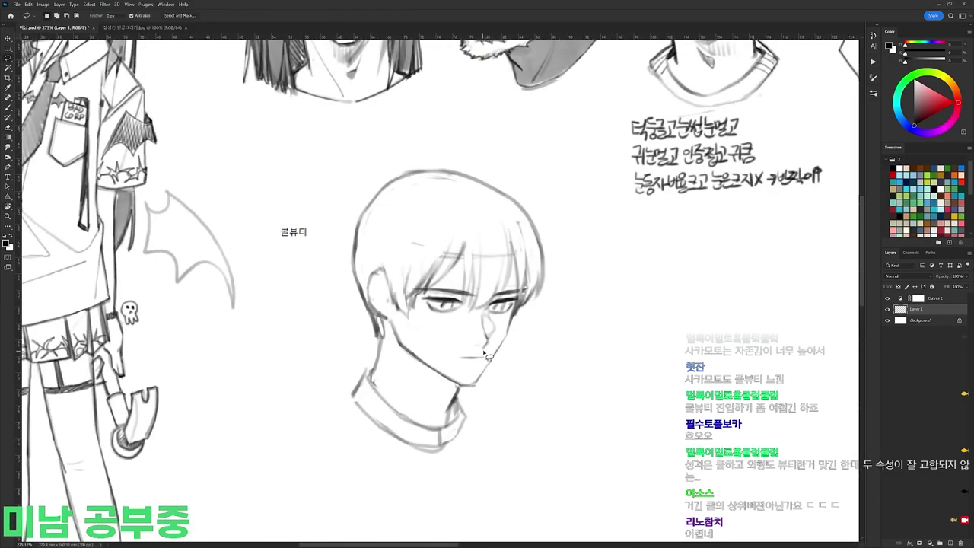
# Step: Choose a different brush preset and draw sharper central bang strands falling between the eyes
pyautogui.press('e')
pyautogui.press('b')
pyautogui.rightClick(511, 221)
pyautogui.click(579, 320)
pyautogui.click(461, 228)
pyautogui.moveTo(465, 260); pyautogui.dragTo(461, 307)
pyautogui.moveTo(467, 243); pyautogui.dragTo(465, 313)
pyautogui.hotkey('ctrl', 'z')
pyautogui.moveTo(473, 269); pyautogui.dragTo(469, 315)
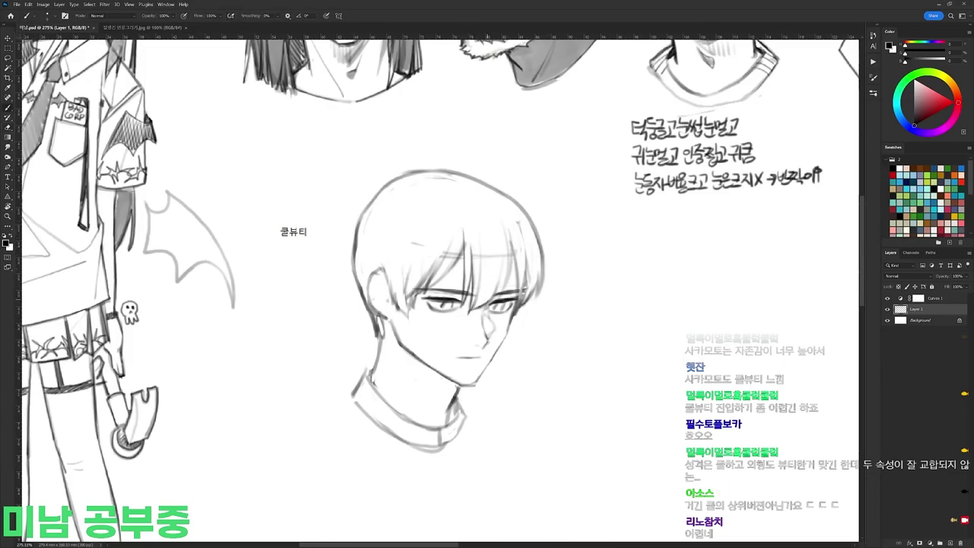
pyautogui.moveTo(500, 283); pyautogui.dragTo(500, 291)
pyautogui.press('e')
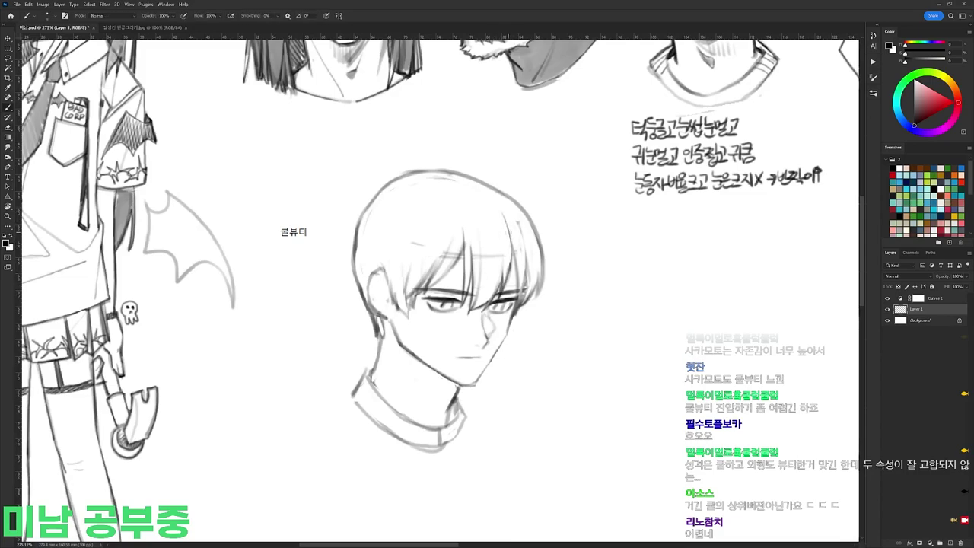
# Step: Rotate the canvas and define the bangs and side hair over the far eye with darker pointed strands
pyautogui.press('r')
pyautogui.moveTo(510, 259); pyautogui.dragTo(514, 431)
pyautogui.press('b')
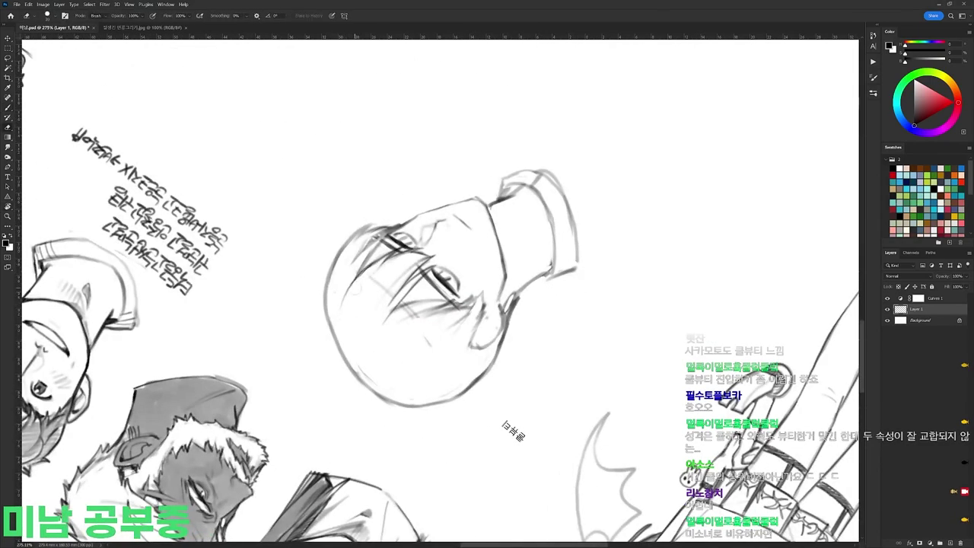
pyautogui.press('r')
pyautogui.moveTo(372, 378); pyautogui.dragTo(452, 401)
pyautogui.press('b')
pyautogui.moveTo(340, 294)
pyautogui.mouseDown()
pyautogui.moveTo(340, 328)
pyautogui.moveTo(358, 370)
pyautogui.mouseUp()
pyautogui.moveTo(360, 284); pyautogui.dragTo(355, 311)
pyautogui.press('r')
pyautogui.moveTo(552, 228)
pyautogui.mouseDown()
pyautogui.moveTo(396, 424)
pyautogui.moveTo(335, 373)
pyautogui.mouseUp()
pyautogui.press('b')
pyautogui.moveTo(509, 250); pyautogui.dragTo(515, 275)
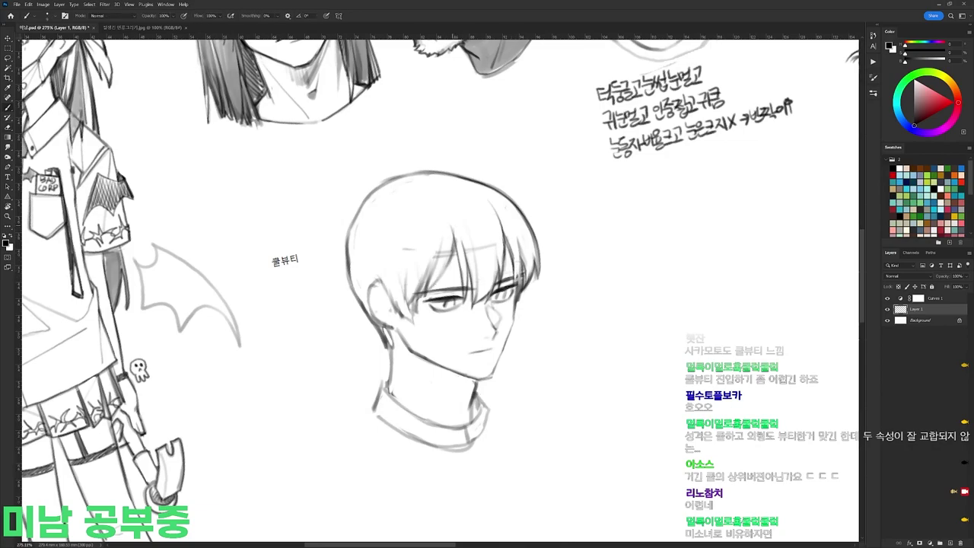
# Step: Erase the rough lines at the middle of the forehead and redraw the central bang strand cleanly
pyautogui.press('e')
pyautogui.moveTo(442, 239); pyautogui.dragTo(437, 265)
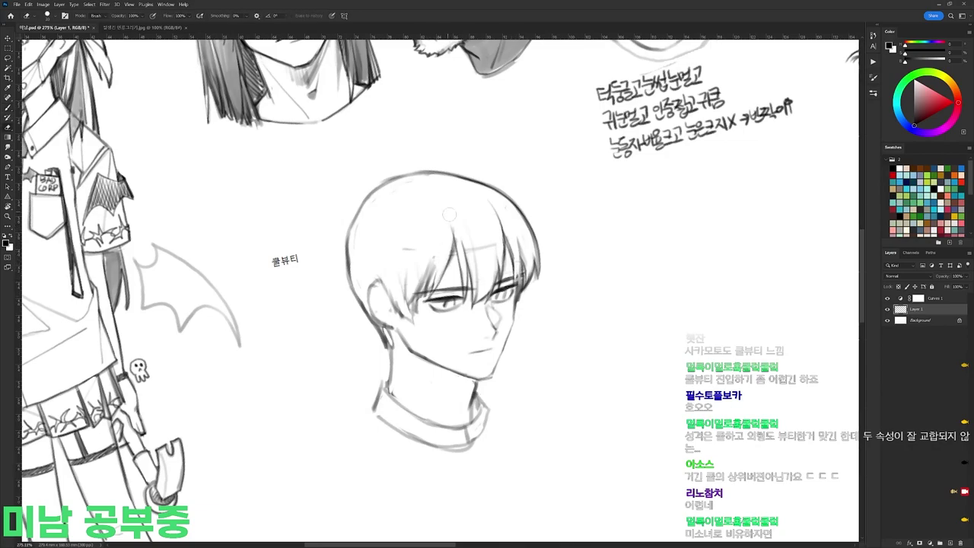
pyautogui.press('r')
pyautogui.press('b')
pyautogui.moveTo(450, 213)
pyautogui.mouseDown()
pyautogui.moveTo(471, 219)
pyautogui.moveTo(467, 259)
pyautogui.mouseUp()
pyautogui.press('e')
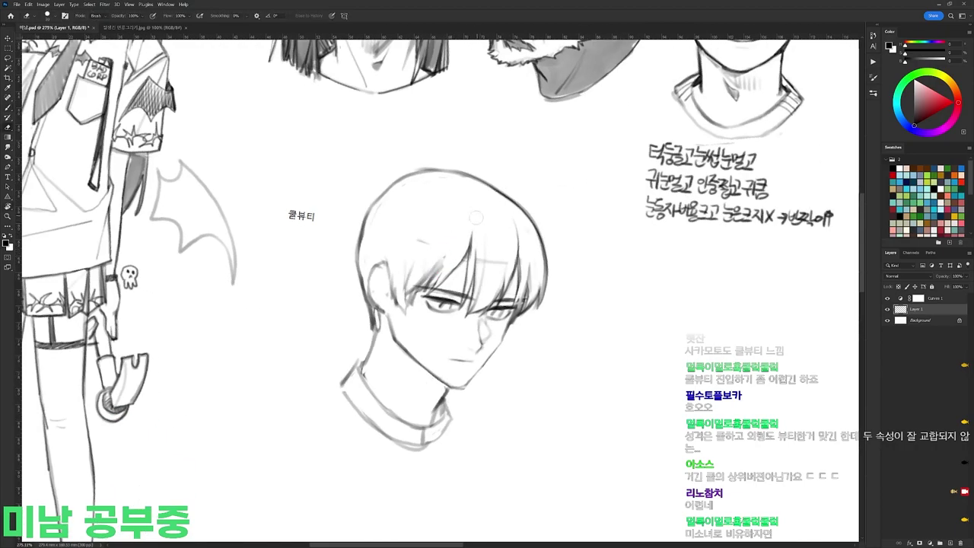
pyautogui.press('b')
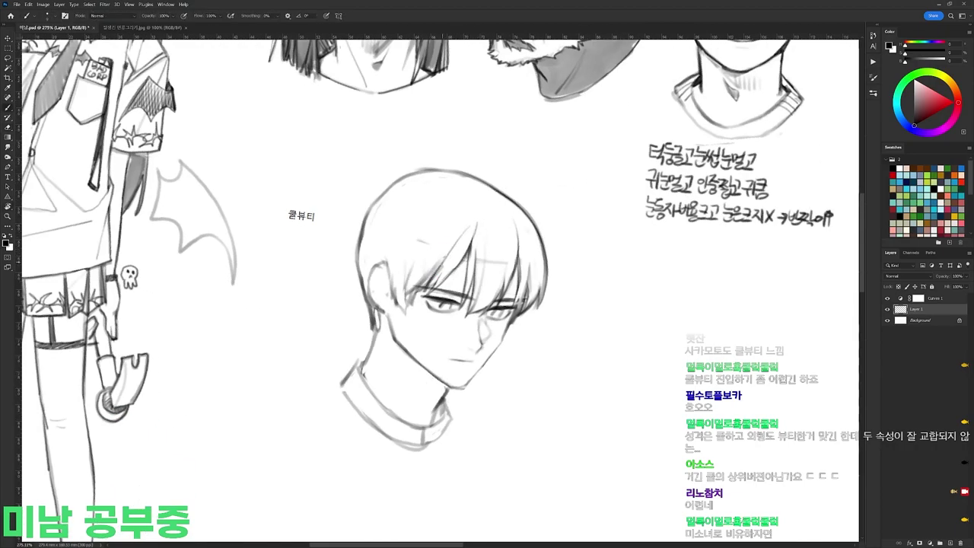
# Step: Erase the rough bangs above the nearer eye and redraw them as clean strands reaching the ear
pyautogui.press('e')
pyautogui.moveTo(444, 262); pyautogui.dragTo(407, 293)
pyautogui.press('r')
pyautogui.moveTo(547, 173); pyautogui.dragTo(500, 143)
pyautogui.press('b')
pyautogui.moveTo(472, 192); pyautogui.dragTo(485, 201)
pyautogui.moveTo(409, 251)
pyautogui.mouseDown()
pyautogui.moveTo(405, 307)
pyautogui.moveTo(417, 327)
pyautogui.mouseUp()
pyautogui.press('e')
pyautogui.press('b')
pyautogui.press('e')
pyautogui.press('r')
pyautogui.moveTo(563, 199); pyautogui.dragTo(581, 230)
pyautogui.press('e')
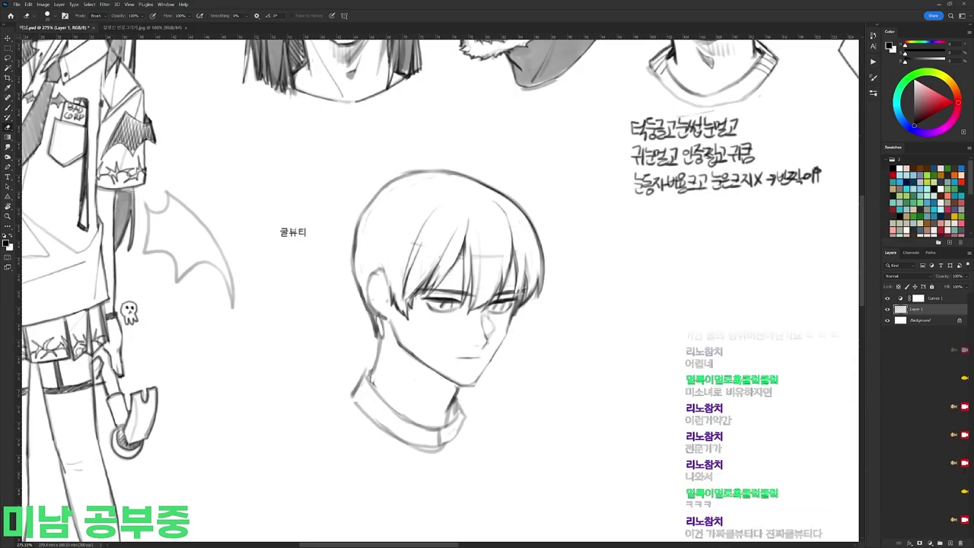
# Step: Clean up the rough ear and redraw its outline with inner ear details
pyautogui.press('b')
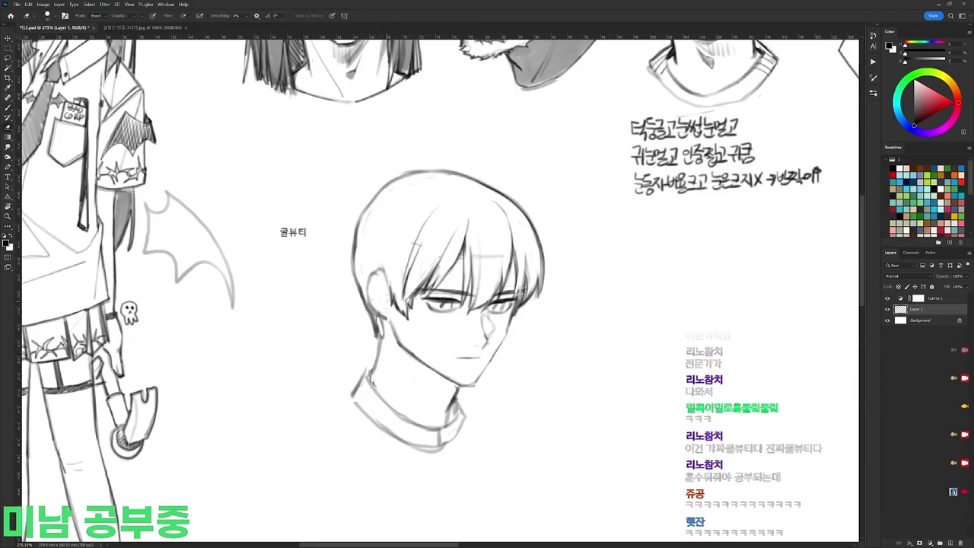
pyautogui.press('e')
pyautogui.moveTo(381, 276)
pyautogui.mouseDown()
pyautogui.moveTo(370, 296)
pyautogui.moveTo(373, 280)
pyautogui.mouseUp()
pyautogui.press('b')
pyautogui.press('e')
pyautogui.press('b')
pyautogui.press('e')
pyautogui.moveTo(373, 314)
pyautogui.mouseDown()
pyautogui.moveTo(357, 234)
pyautogui.moveTo(390, 289)
pyautogui.mouseUp()
pyautogui.press('b')
# Step: Erase the rough outline at the back of the skull and clean up the head contour behind the ear
pyautogui.moveTo(354, 244); pyautogui.dragTo(414, 172)
pyautogui.press('r')
pyautogui.moveTo(630, 204); pyautogui.dragTo(396, 88)
pyautogui.press('e')
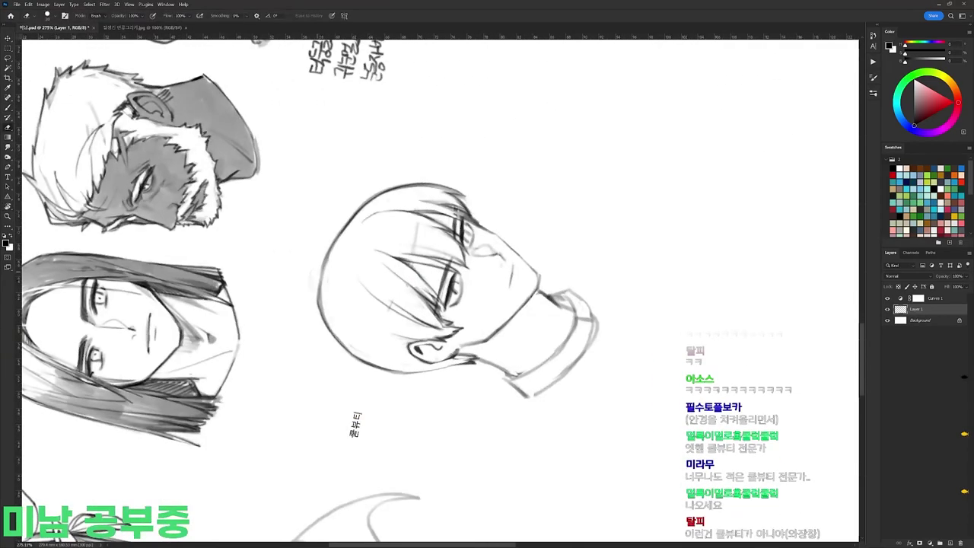
pyautogui.moveTo(321, 326); pyautogui.dragTo(322, 286)
pyautogui.press('r')
pyautogui.moveTo(490, 216); pyautogui.dragTo(517, 307)
pyautogui.press('b')
pyautogui.press('r')
pyautogui.moveTo(606, 263); pyautogui.dragTo(600, 286)
pyautogui.press('b')
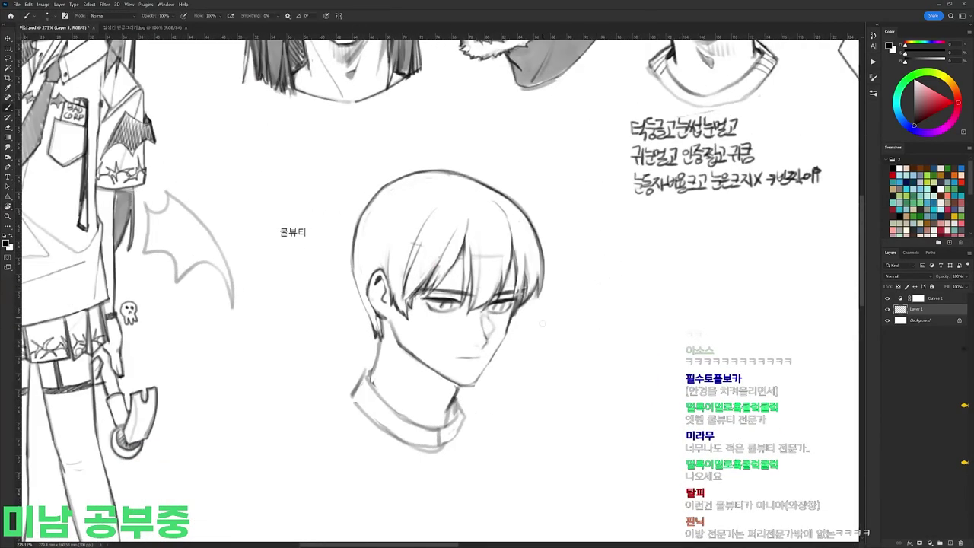
# Step: Handwrite the note "눈썹안와위쪽 길게" under the head and sketch a small angular face diagram beside it
pyautogui.hotkey('ctrl', 'z')
pyautogui.hotkey('ctrl', 'z')
pyautogui.moveTo(387, 479); pyautogui.dragTo(402, 375)
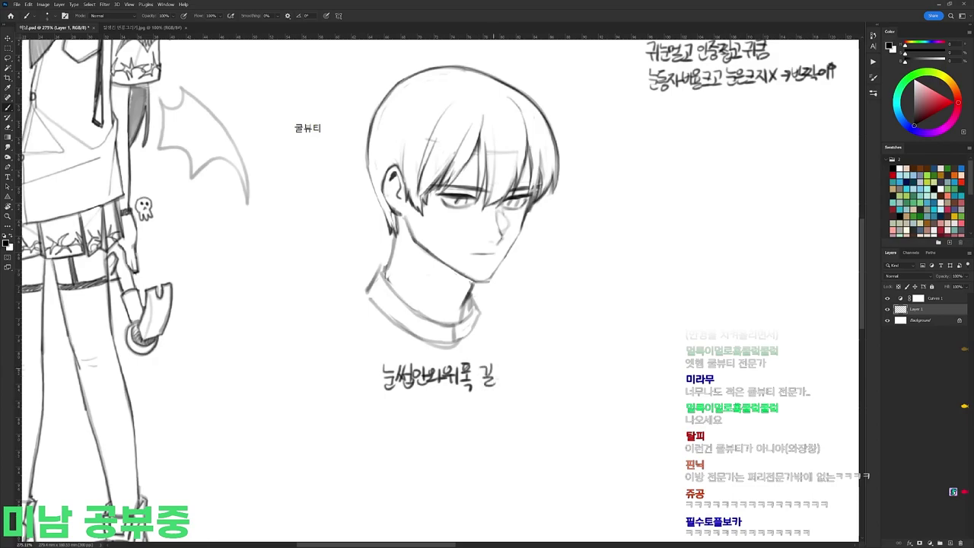
pyautogui.moveTo(519, 351); pyautogui.dragTo(548, 394)
pyautogui.moveTo(590, 354); pyautogui.dragTo(574, 374)
pyautogui.hotkey('ctrl', 'z')
pyautogui.moveTo(578, 353)
pyautogui.mouseDown()
pyautogui.moveTo(575, 374)
pyautogui.moveTo(552, 394)
pyautogui.mouseUp()
pyautogui.moveTo(519, 351); pyautogui.dragTo(569, 350)
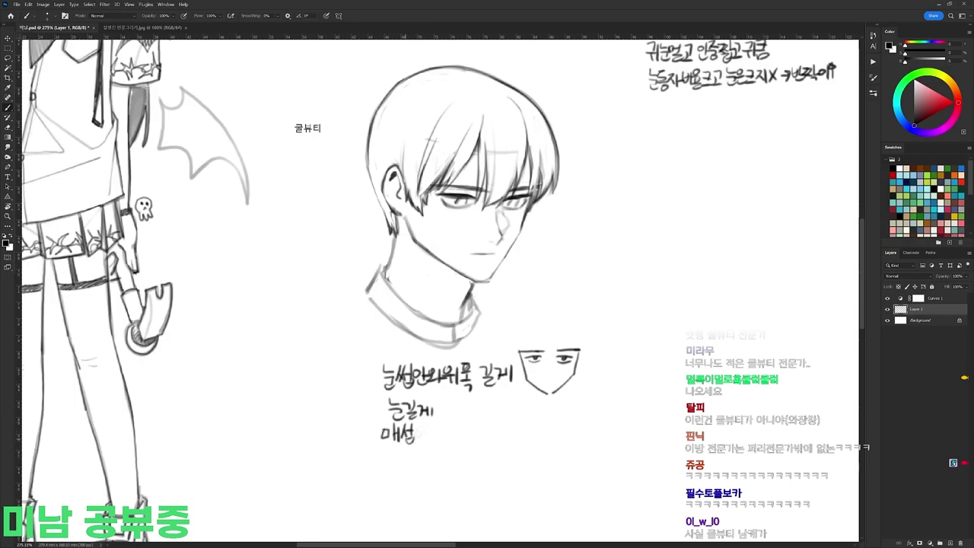
# Step: Finish the handwritten notes "눈길게" and "매섭지만 힘없는눈꼬리?" below the first line
pyautogui.moveTo(405, 440); pyautogui.dragTo(408, 449)
pyautogui.moveTo(413, 439); pyautogui.dragTo(413, 450)
pyautogui.moveTo(406, 444); pyautogui.dragTo(417, 440)
pyautogui.moveTo(426, 427); pyautogui.dragTo(425, 444)
pyautogui.moveTo(430, 429); pyautogui.dragTo(434, 437)
pyautogui.moveTo(438, 425)
pyautogui.mouseDown()
pyautogui.moveTo(439, 442)
pyautogui.moveTo(466, 440)
pyautogui.mouseUp()
pyautogui.moveTo(460, 439)
pyautogui.mouseDown()
pyautogui.moveTo(516, 447)
pyautogui.moveTo(546, 435)
pyautogui.mouseUp()
pyautogui.click(546, 439)
# Step: Tilt the canvas and redraw the front neck line and the collar edge beneath it with darker lines
pyautogui.moveTo(643, 382); pyautogui.dragTo(637, 451)
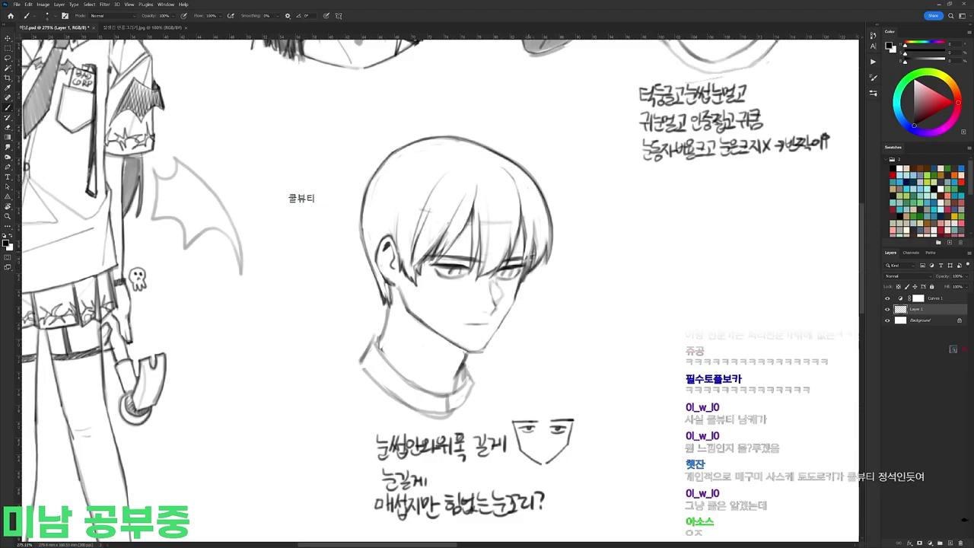
pyautogui.press('r')
pyautogui.moveTo(486, 345); pyautogui.dragTo(470, 318)
pyautogui.press('b')
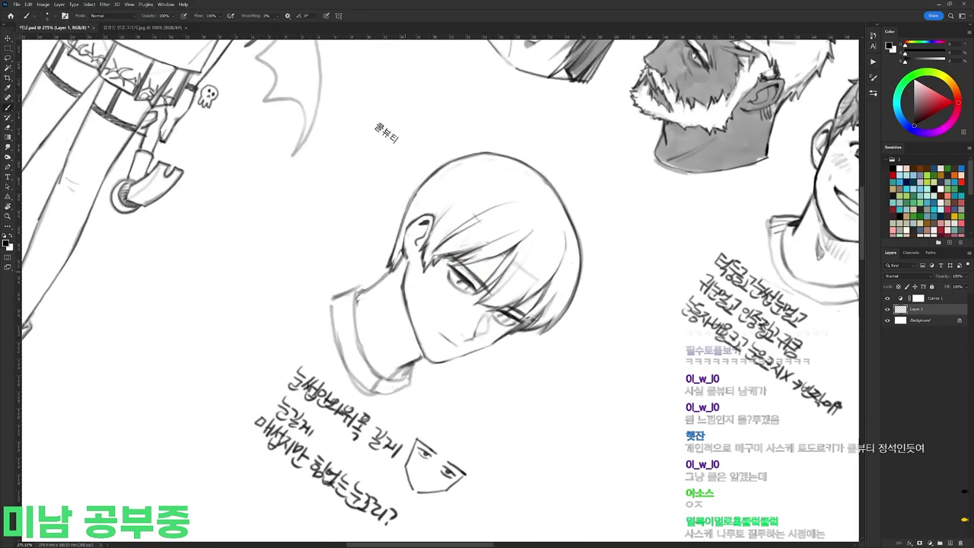
pyautogui.press('e')
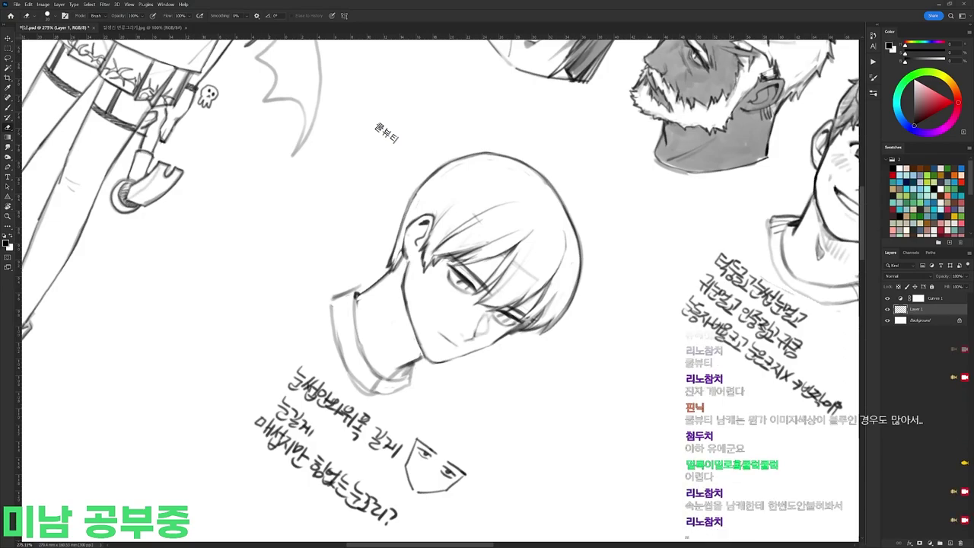
pyautogui.press('r')
pyautogui.moveTo(415, 361)
pyautogui.mouseDown()
pyautogui.moveTo(469, 359)
pyautogui.moveTo(467, 368)
pyautogui.mouseUp()
pyautogui.press('b')
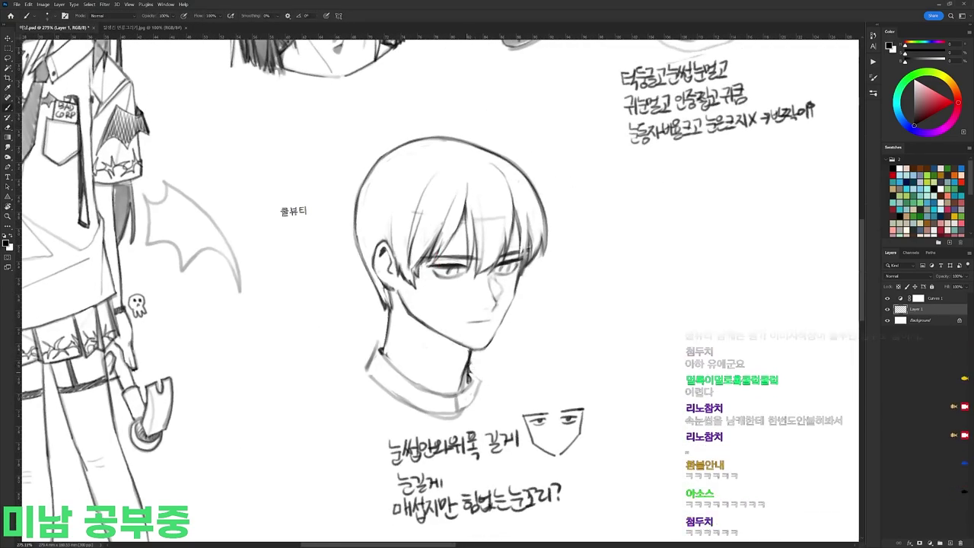
pyautogui.press('b')
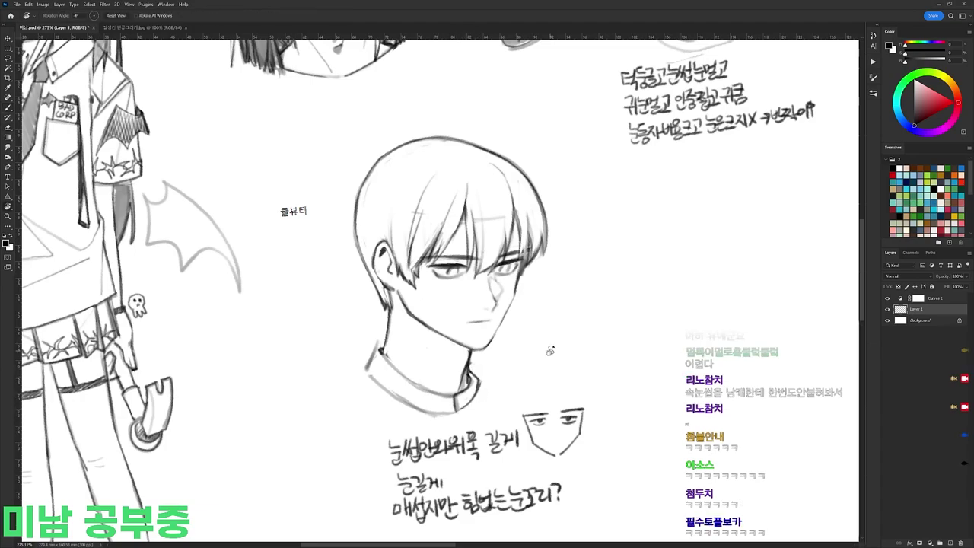
# Step: Rotate the canvas, erase the rough collar lines and redraw the collar's outline cleanly around the neck
pyautogui.press('r')
pyautogui.moveTo(576, 276); pyautogui.dragTo(532, 392)
pyautogui.press('r')
pyautogui.press('Escape')
pyautogui.press('e')
pyautogui.moveTo(491, 302)
pyautogui.mouseDown()
pyautogui.moveTo(500, 294)
pyautogui.moveTo(493, 301)
pyautogui.moveTo(457, 197)
pyautogui.mouseUp()
pyautogui.press('b')
pyautogui.hotkey('ctrl', 'z')
pyautogui.press('e')
pyautogui.press('r')
pyautogui.press('b')
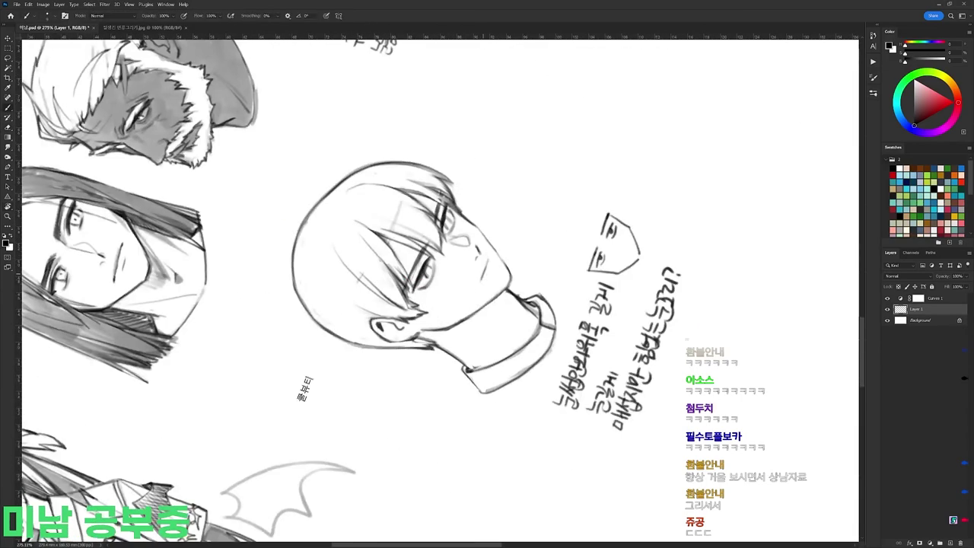
pyautogui.press('r')
pyautogui.moveTo(509, 161); pyautogui.dragTo(598, 294)
pyautogui.press('b')
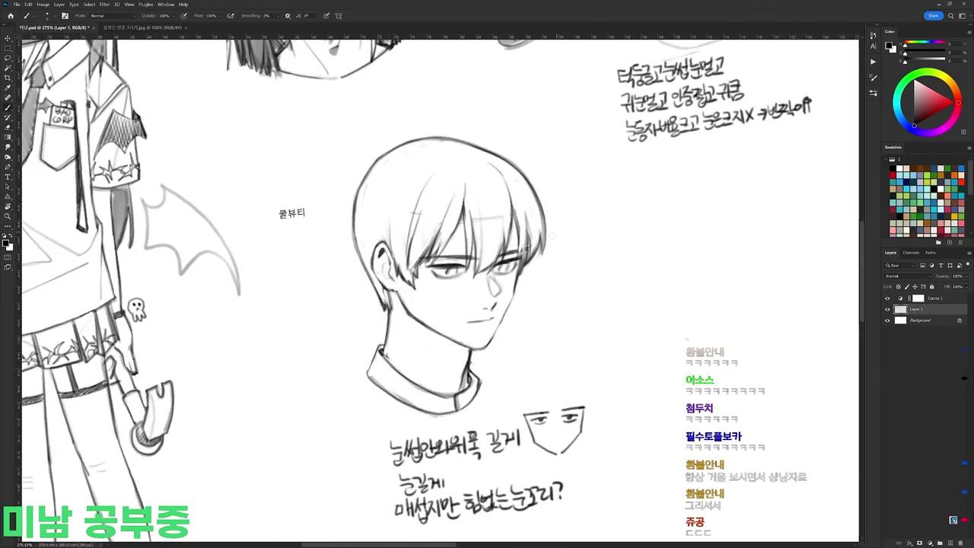
# Step: Tidy the side hair beyond the far eye and darken the lash lines of both eyes
pyautogui.press('e')
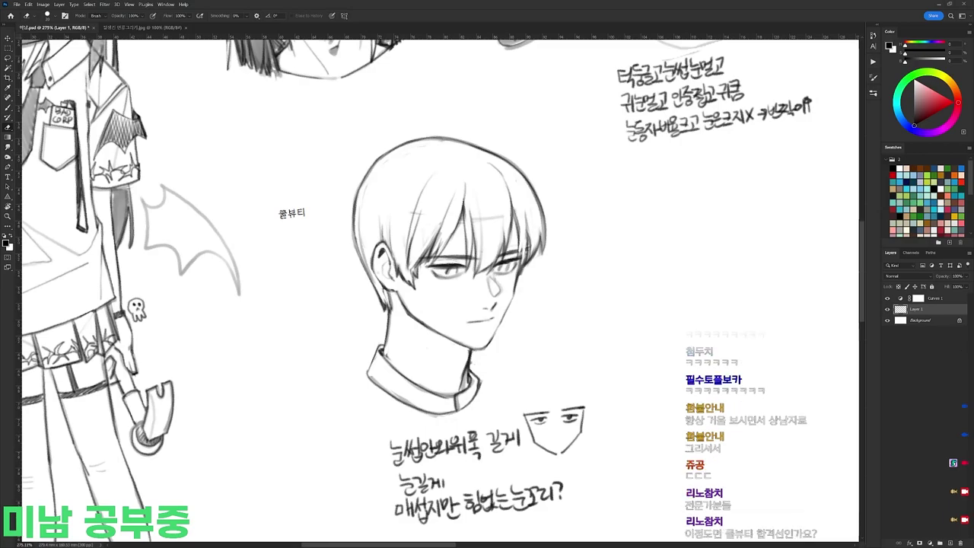
pyautogui.press('b')
pyautogui.press('r')
pyautogui.moveTo(462, 258); pyautogui.dragTo(429, 252)
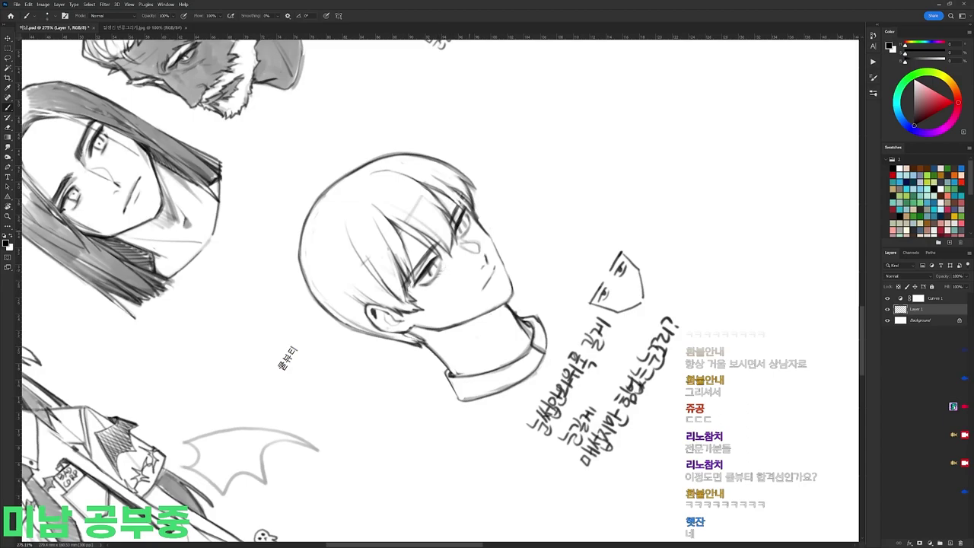
pyautogui.press('r')
pyautogui.moveTo(561, 215); pyautogui.dragTo(675, 259)
pyautogui.press('r')
pyautogui.moveTo(644, 197); pyautogui.dragTo(641, 206)
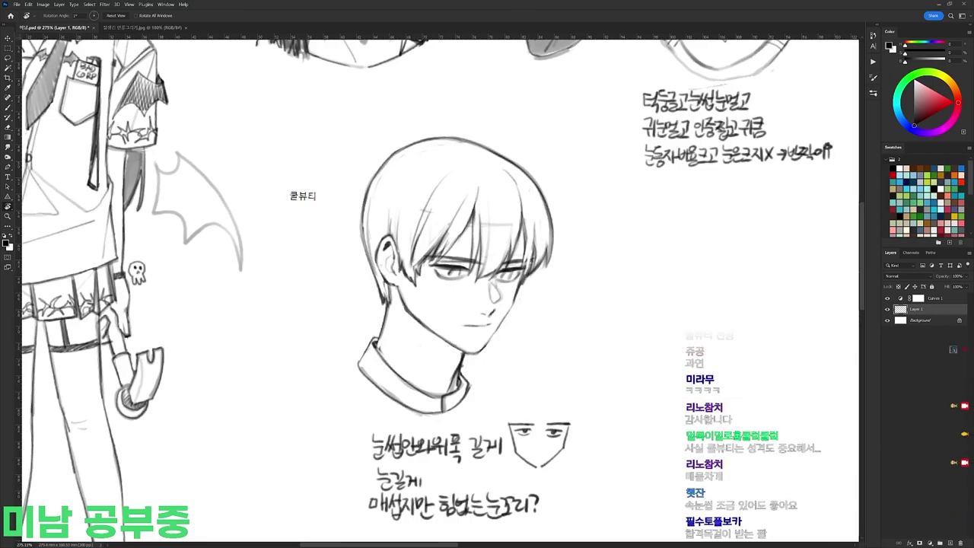
# Step: Refine the eye and nose details, strengthening the nearer eye's upper lid and iris on the rotated canvas
pyautogui.moveTo(534, 216); pyautogui.dragTo(447, 263)
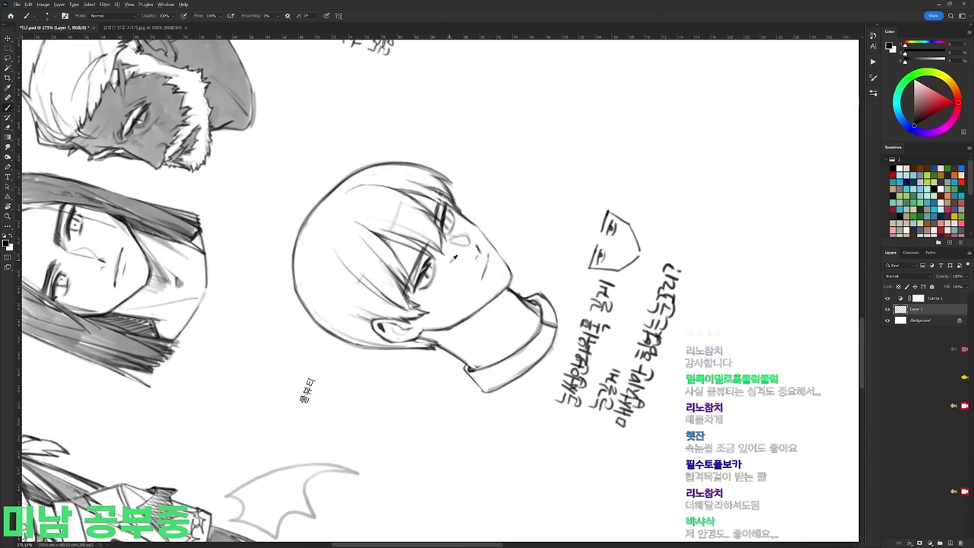
pyautogui.press('r')
pyautogui.moveTo(396, 160); pyautogui.dragTo(473, 254)
pyautogui.press('b')
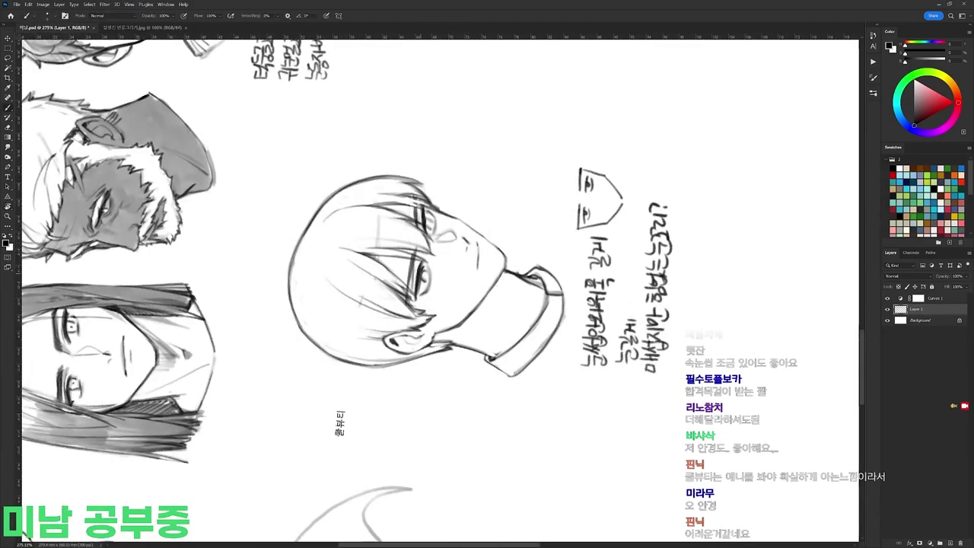
pyautogui.press('r')
pyautogui.moveTo(450, 156); pyautogui.dragTo(468, 165)
pyautogui.moveTo(645, 259); pyautogui.dragTo(617, 396)
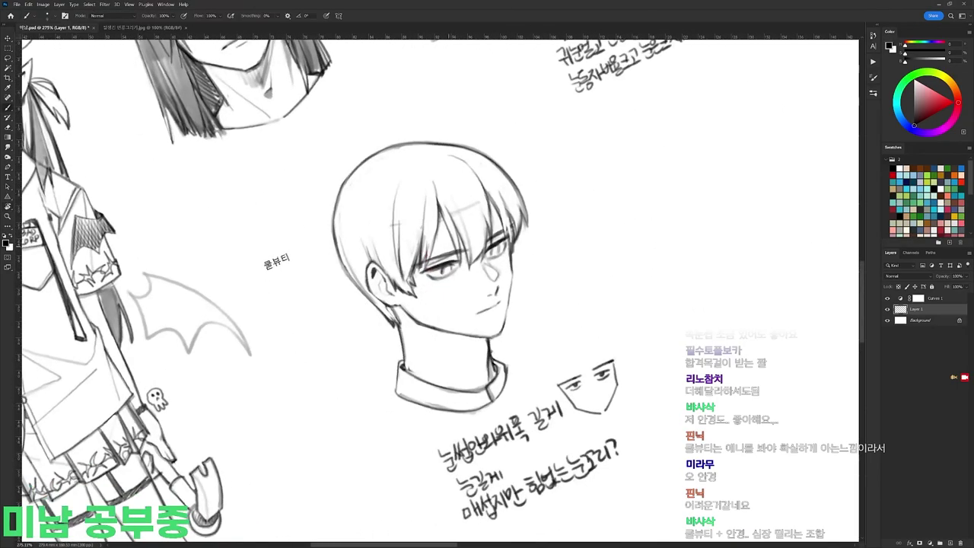
# Step: Sample tones from the nearer eye and deepen its pupil and iris shading
pyautogui.press('r')
pyautogui.moveTo(533, 194); pyautogui.dragTo(571, 253)
pyautogui.keyDown('alt'); pyautogui.click(447, 274); pyautogui.keyUp('alt')
pyautogui.keyDown('alt'); pyautogui.click(447, 276); pyautogui.keyUp('alt')
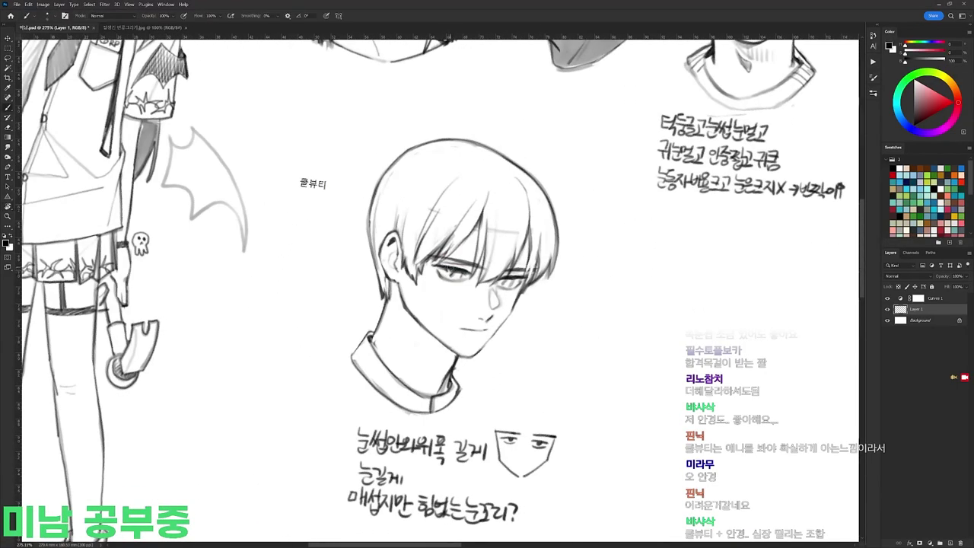
pyautogui.press('r')
pyautogui.moveTo(457, 268); pyautogui.dragTo(422, 278)
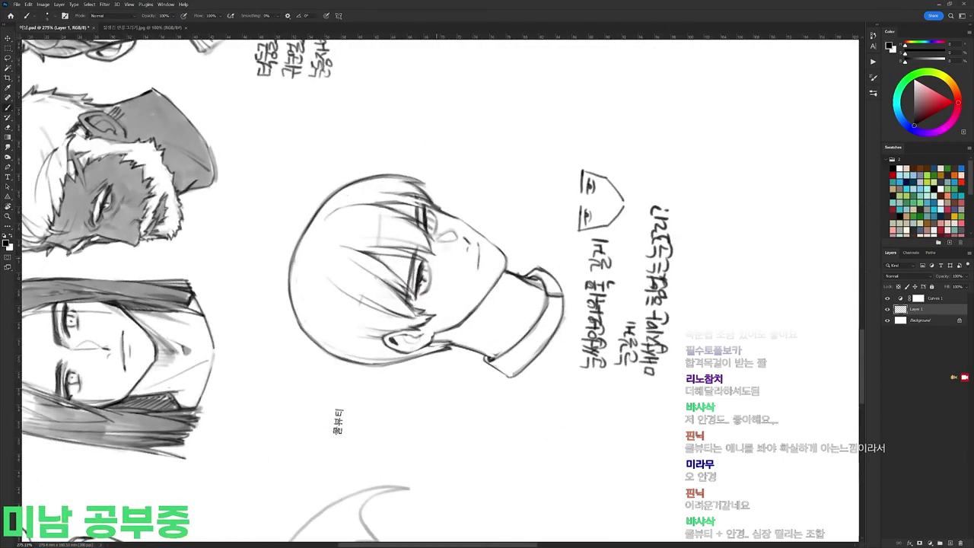
pyautogui.press('r')
pyautogui.moveTo(431, 243); pyautogui.dragTo(514, 240)
pyautogui.press('b')
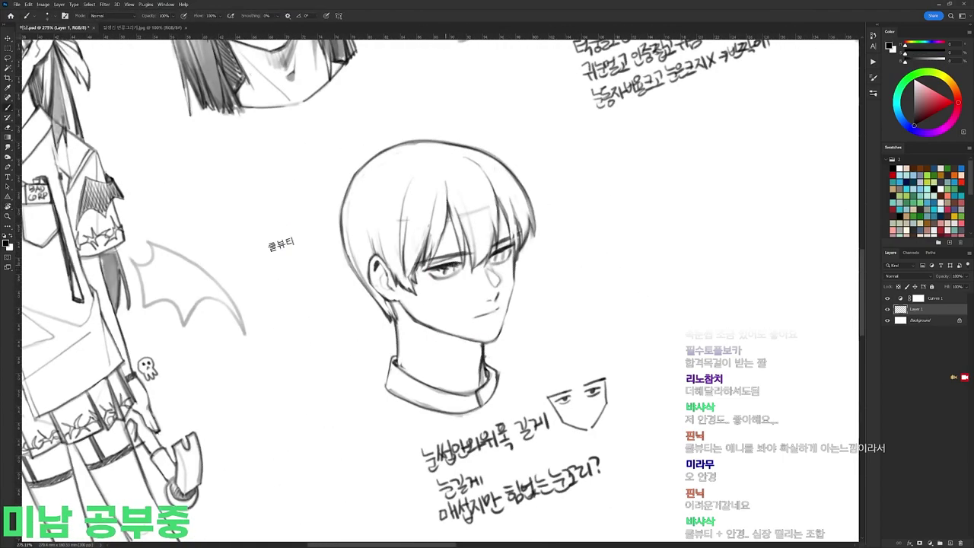
# Step: Erase stray marks at the outer corner of the nearer eye and touch up its lines
pyautogui.press('e')
pyautogui.moveTo(422, 268); pyautogui.dragTo(430, 273)
pyautogui.press('r')
pyautogui.moveTo(649, 257); pyautogui.dragTo(645, 190)
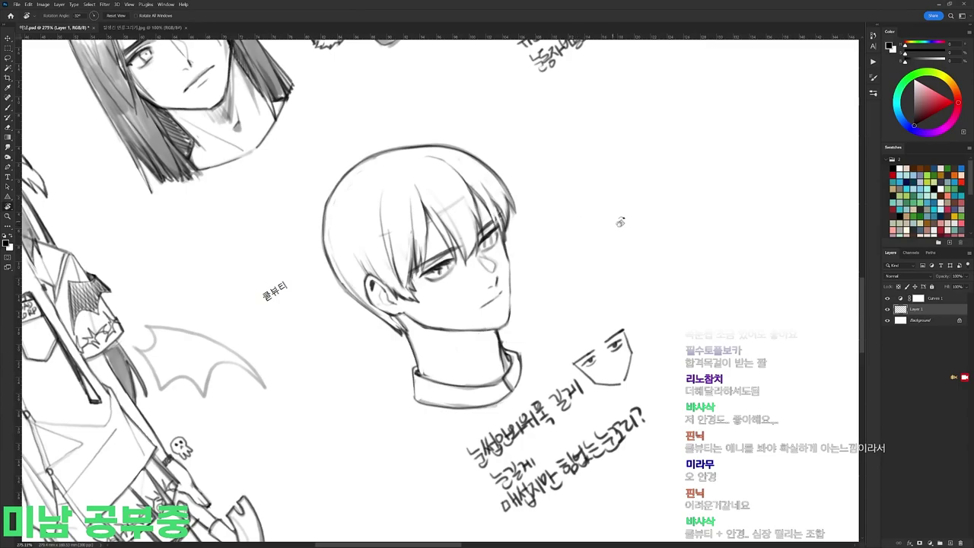
pyautogui.moveTo(628, 249); pyautogui.dragTo(614, 303)
pyautogui.press('b')
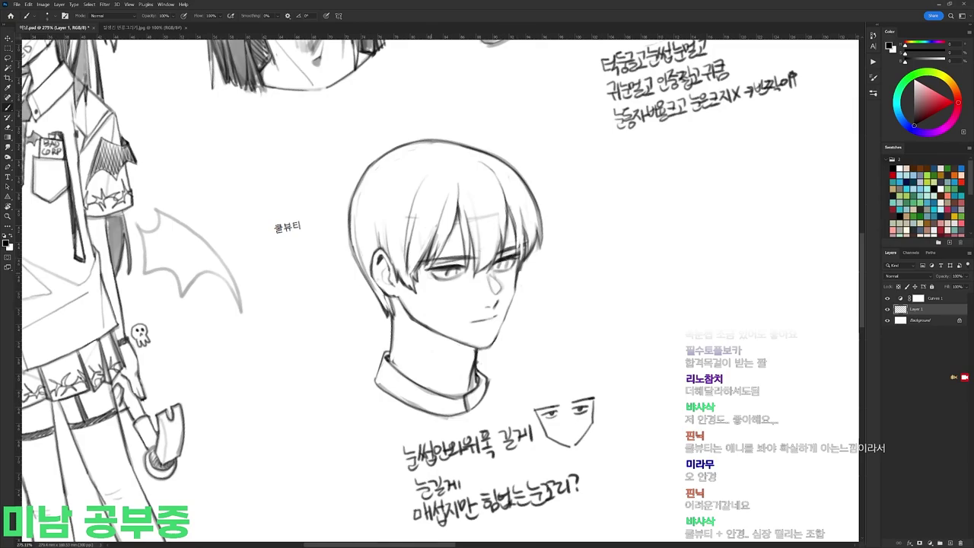
pyautogui.press('r')
pyautogui.moveTo(665, 223); pyautogui.dragTo(626, 279)
pyautogui.press('b')
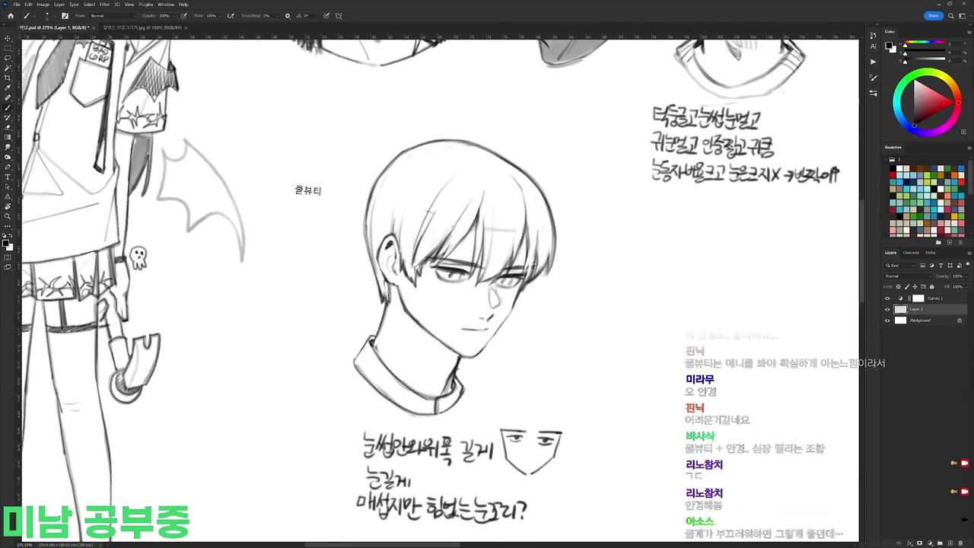
# Step: Darken the neck shadow beside the collar and add short hatching on the neck below the jaw
pyautogui.press('r')
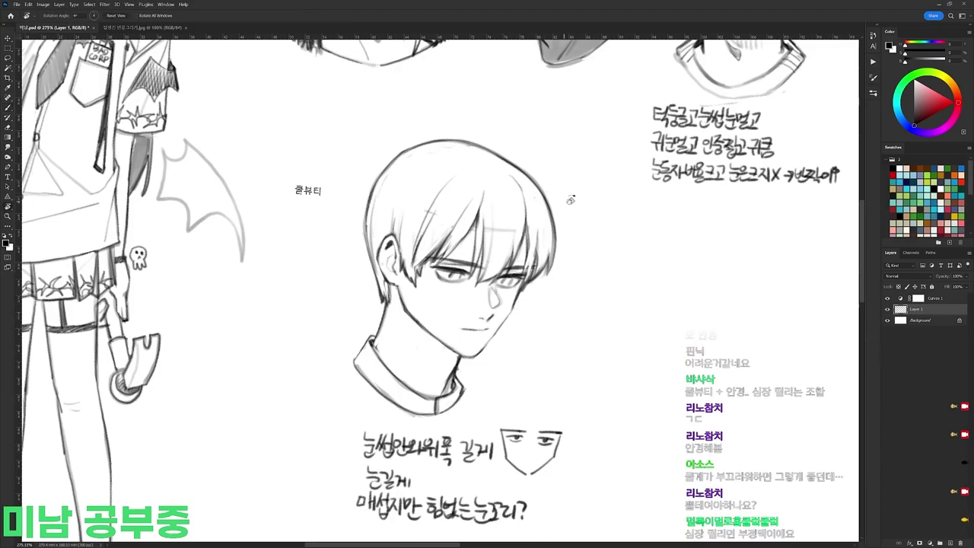
pyautogui.press('Escape')
pyautogui.press('b')
pyautogui.moveTo(462, 364); pyautogui.dragTo(453, 381)
pyautogui.moveTo(486, 250); pyautogui.dragTo(480, 268)
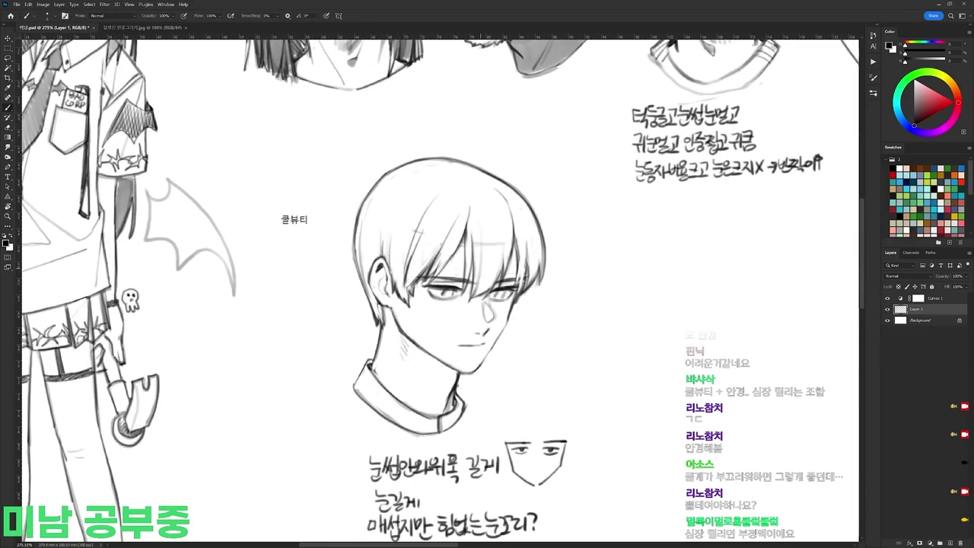
# Step: Touch up the lines of the lower face and neck, erasing stray marks around them
pyautogui.press('r')
pyautogui.moveTo(601, 233); pyautogui.dragTo(426, 152)
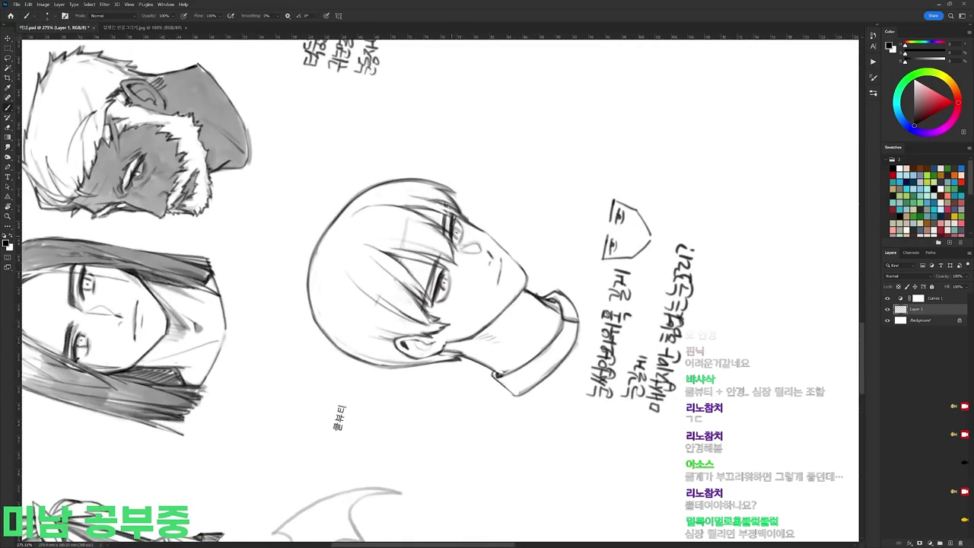
pyautogui.press('r')
pyautogui.moveTo(541, 194); pyautogui.dragTo(590, 389)
pyautogui.press('e')
pyautogui.press('b')
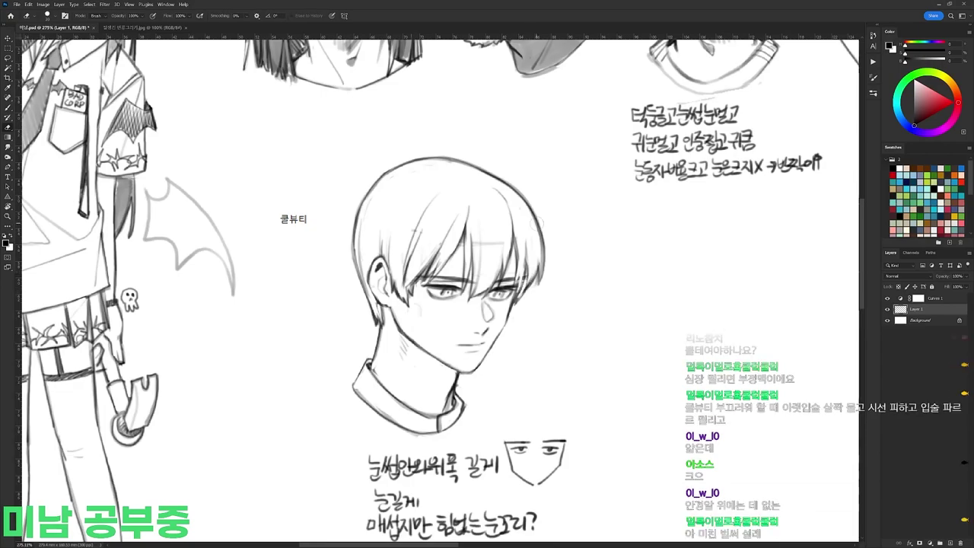
pyautogui.press('e')
pyautogui.press('b')
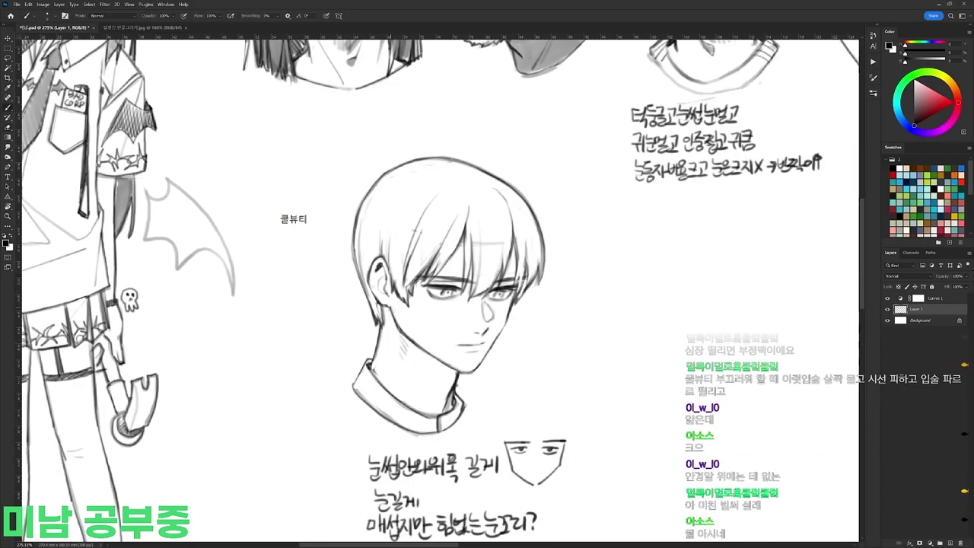
# Step: Switch to a broader brush and shade the hair around the ear and above the nearer eye dark gray
pyautogui.press('r')
pyautogui.moveTo(607, 290); pyautogui.dragTo(602, 225)
pyautogui.press('Escape')
pyautogui.press('b')
pyautogui.rightClick(402, 238)
pyautogui.click(439, 307)
pyautogui.moveTo(361, 210); pyautogui.dragTo(366, 285)
pyautogui.moveTo(357, 231)
pyautogui.mouseDown()
pyautogui.moveTo(380, 321)
pyautogui.moveTo(384, 266)
pyautogui.mouseUp()
pyautogui.moveTo(408, 233)
pyautogui.mouseDown()
pyautogui.moveTo(395, 275)
pyautogui.moveTo(404, 270)
pyautogui.mouseUp()
pyautogui.moveTo(440, 219)
pyautogui.mouseDown()
pyautogui.moveTo(416, 268)
pyautogui.moveTo(426, 274)
pyautogui.mouseUp()
pyautogui.moveTo(442, 242); pyautogui.dragTo(414, 288)
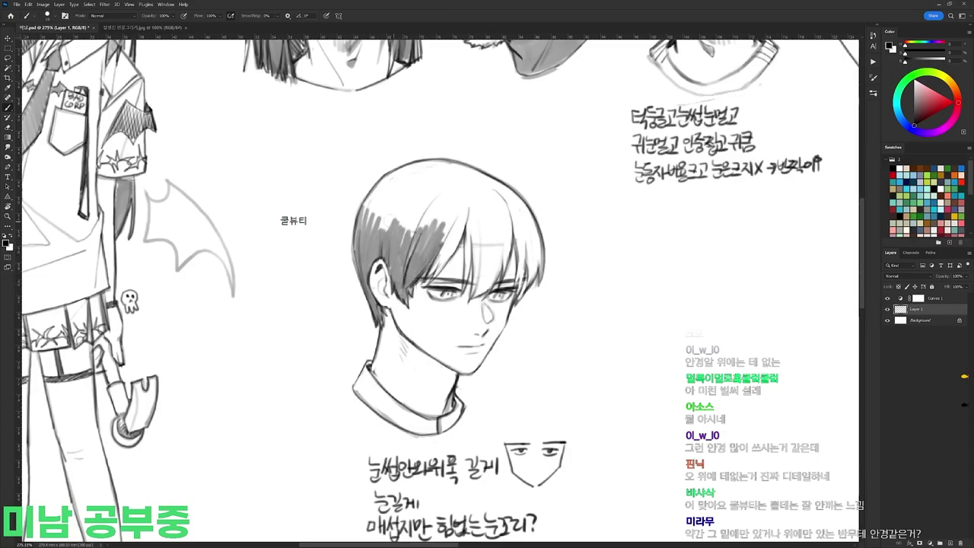
# Step: Extend the gray hair shading across the bangs over the nearer eye and the middle of the forehead
pyautogui.moveTo(384, 221); pyautogui.dragTo(371, 214)
pyautogui.moveTo(443, 197)
pyautogui.mouseDown()
pyautogui.moveTo(420, 227)
pyautogui.moveTo(434, 237)
pyautogui.moveTo(431, 277)
pyautogui.mouseUp()
pyautogui.moveTo(463, 213); pyautogui.dragTo(432, 270)
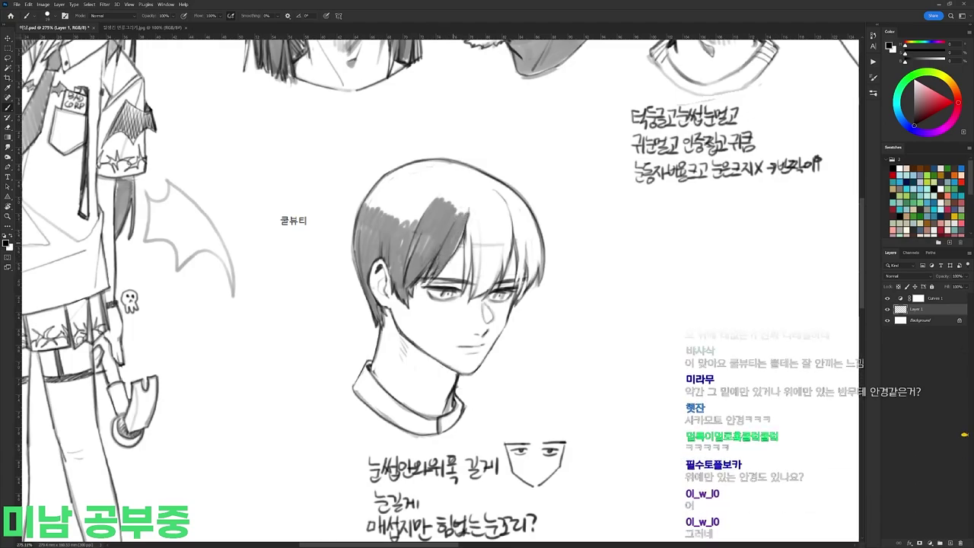
pyautogui.moveTo(474, 219); pyautogui.dragTo(464, 289)
pyautogui.moveTo(479, 254); pyautogui.dragTo(490, 297)
pyautogui.moveTo(489, 226); pyautogui.dragTo(475, 283)
pyautogui.moveTo(483, 201)
pyautogui.mouseDown()
pyautogui.moveTo(475, 218)
pyautogui.moveTo(487, 268)
pyautogui.mouseUp()
pyautogui.moveTo(504, 213); pyautogui.dragTo(498, 282)
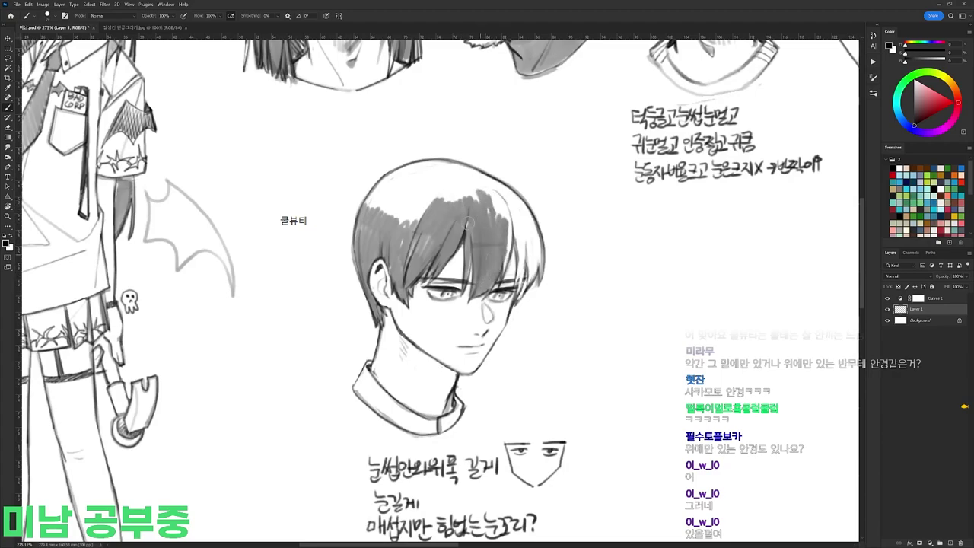
# Step: Shade the remaining bangs and the side hair beyond the far eye with the same dark gray
pyautogui.moveTo(487, 179); pyautogui.dragTo(508, 215)
pyautogui.moveTo(510, 250); pyautogui.dragTo(505, 271)
pyautogui.moveTo(516, 174); pyautogui.dragTo(482, 205)
pyautogui.moveTo(519, 196)
pyautogui.mouseDown()
pyautogui.moveTo(501, 219)
pyautogui.moveTo(520, 295)
pyautogui.mouseUp()
pyautogui.moveTo(522, 218); pyautogui.dragTo(524, 269)
pyautogui.moveTo(504, 186)
pyautogui.mouseDown()
pyautogui.moveTo(530, 255)
pyautogui.moveTo(538, 242)
pyautogui.mouseUp()
pyautogui.moveTo(540, 241); pyautogui.dragTo(532, 279)
pyautogui.moveTo(530, 223); pyautogui.dragTo(529, 266)
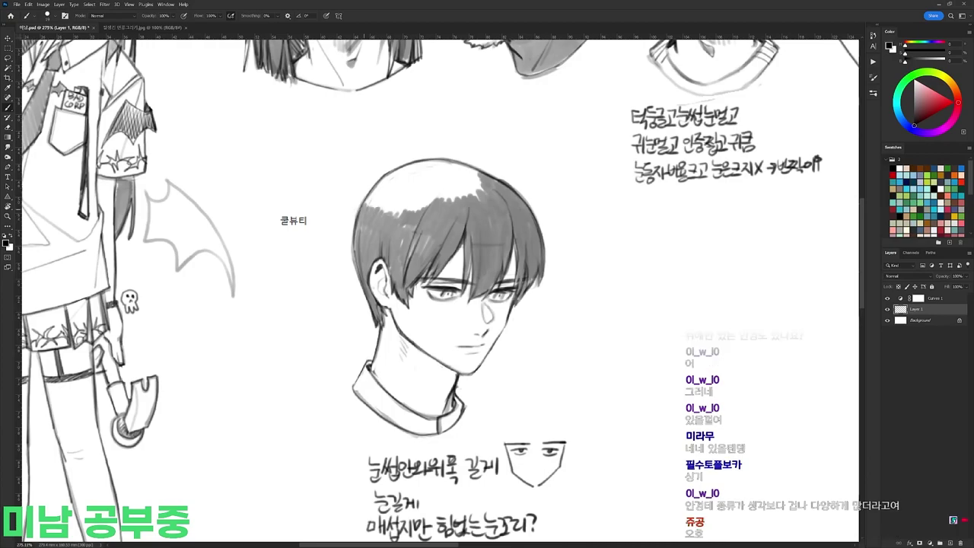
# Step: Shade the crown of the hair dark gray, leaving a jagged white highlight band unpainted
pyautogui.moveTo(385, 181)
pyautogui.mouseDown()
pyautogui.moveTo(427, 186)
pyautogui.moveTo(458, 165)
pyautogui.moveTo(446, 160)
pyautogui.moveTo(479, 163)
pyautogui.mouseUp()
pyautogui.moveTo(446, 197)
pyautogui.mouseDown()
pyautogui.moveTo(482, 172)
pyautogui.moveTo(455, 192)
pyautogui.mouseUp()
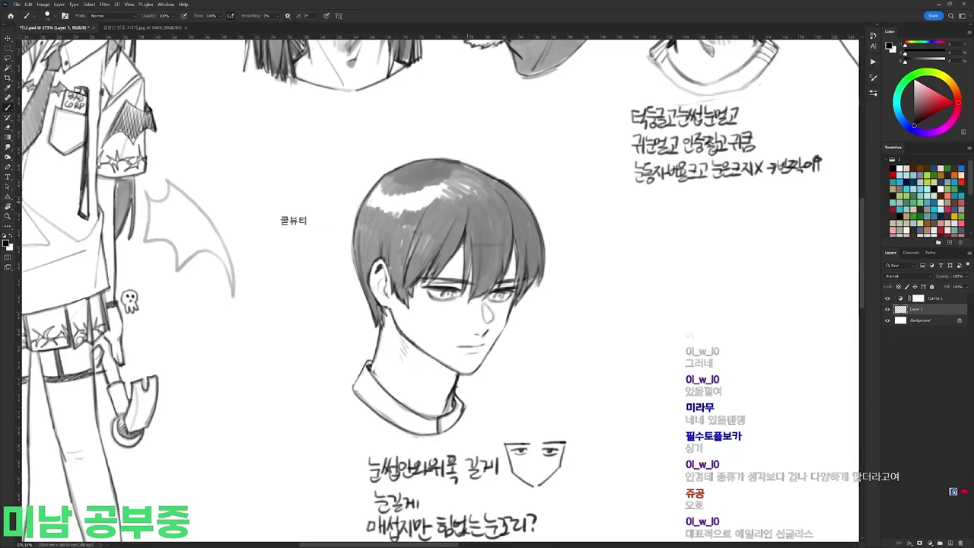
pyautogui.moveTo(379, 195); pyautogui.dragTo(395, 221)
pyautogui.hotkey('ctrl', 'z')
pyautogui.press('r')
pyautogui.moveTo(587, 185); pyautogui.dragTo(555, 147)
pyautogui.press('Escape')
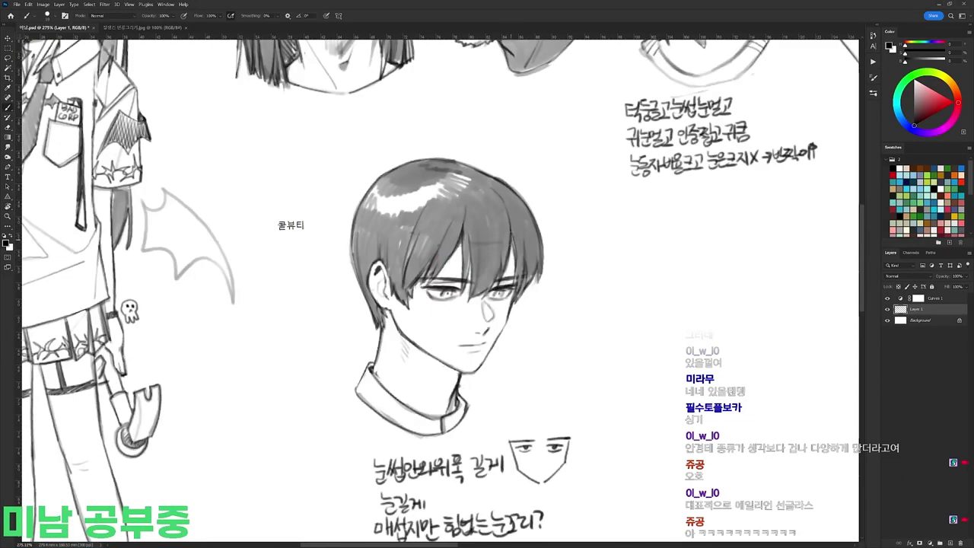
pyautogui.scroll(-6, 559, 236)
pyautogui.click(607, 248)
pyautogui.scroll(5, 549, 288)
pyautogui.press('b')
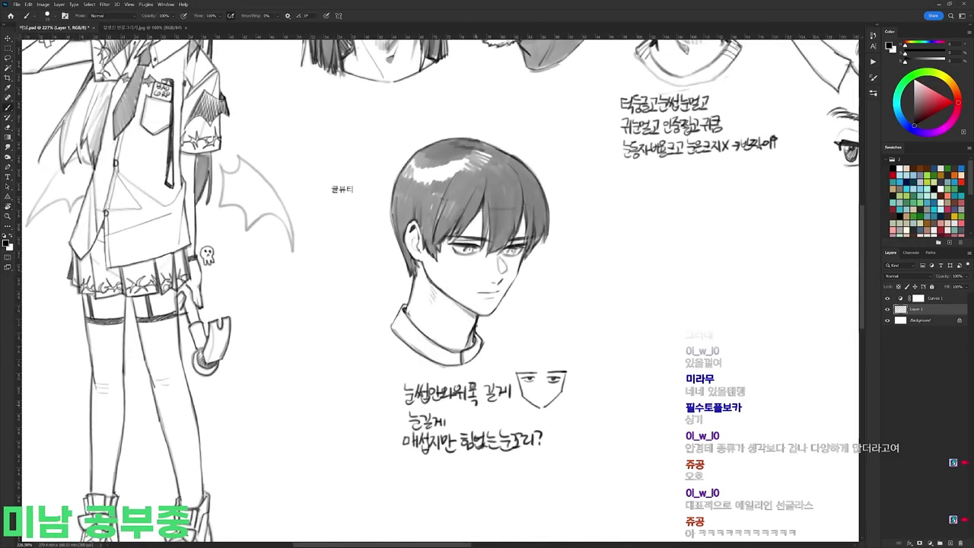
# Step: Add a new layer and draw the glasses lens around the nearer eye with a thin, hard brush
pyautogui.press('e')
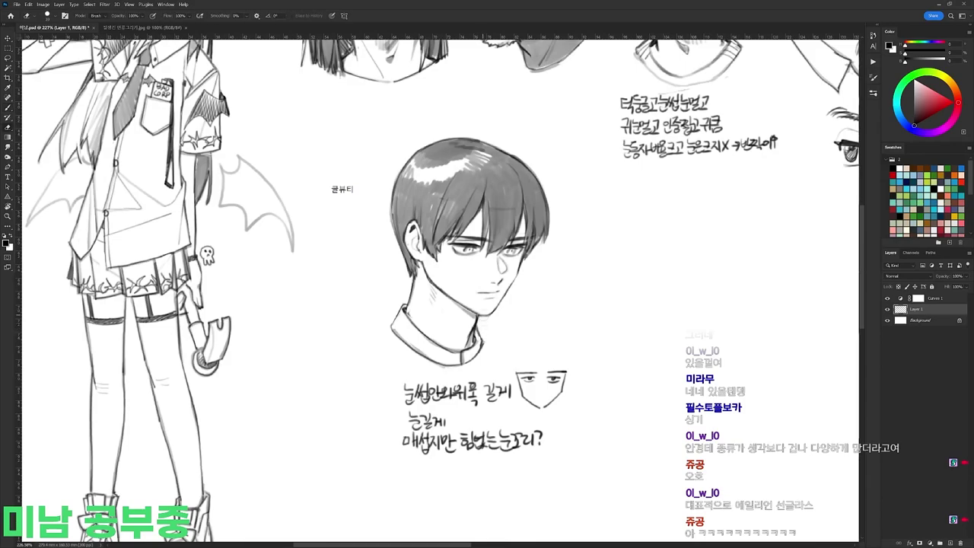
pyautogui.hotkey('ctrl', 'shift', 'alt', 'n')
pyautogui.press('r')
pyautogui.press('b')
pyautogui.rightClick(500, 250)
pyautogui.click(572, 320)
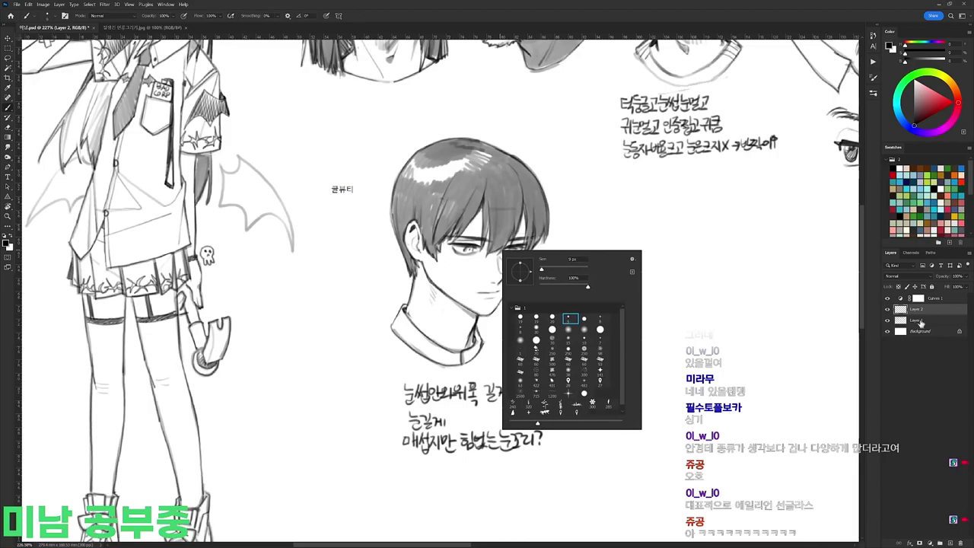
pyautogui.click(922, 312)
pyautogui.scroll(3, 497, 248)
pyautogui.moveTo(432, 259); pyautogui.dragTo(469, 280)
pyautogui.moveTo(464, 275)
pyautogui.mouseDown()
pyautogui.moveTo(497, 272)
pyautogui.moveTo(461, 281)
pyautogui.mouseUp()
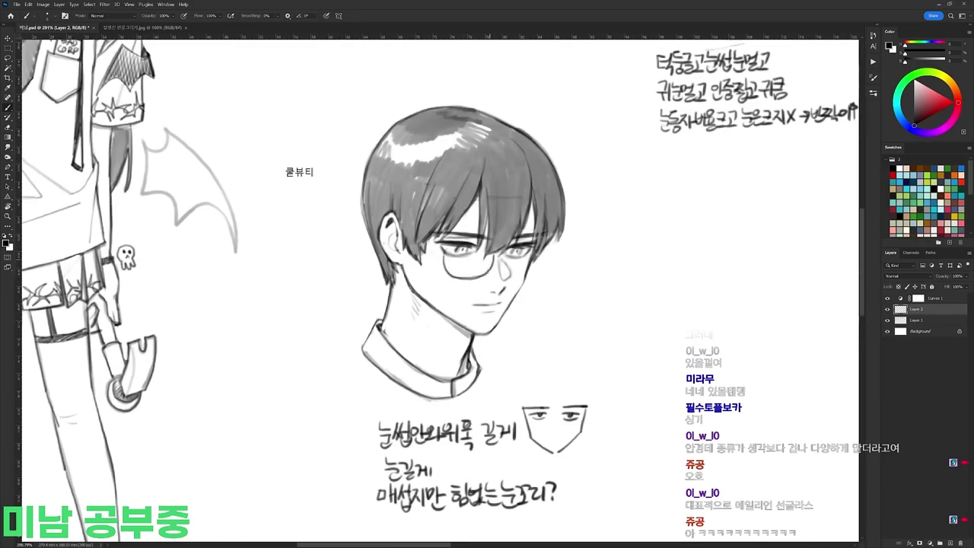
# Step: Draw the far lens, the nose bridge and the temple arm running back to the ear to complete the glasses
pyautogui.moveTo(548, 241); pyautogui.dragTo(524, 274)
pyautogui.press('e')
pyautogui.press('b')
pyautogui.press('r')
pyautogui.moveTo(532, 267); pyautogui.dragTo(506, 360)
pyautogui.moveTo(470, 273); pyautogui.dragTo(470, 245)
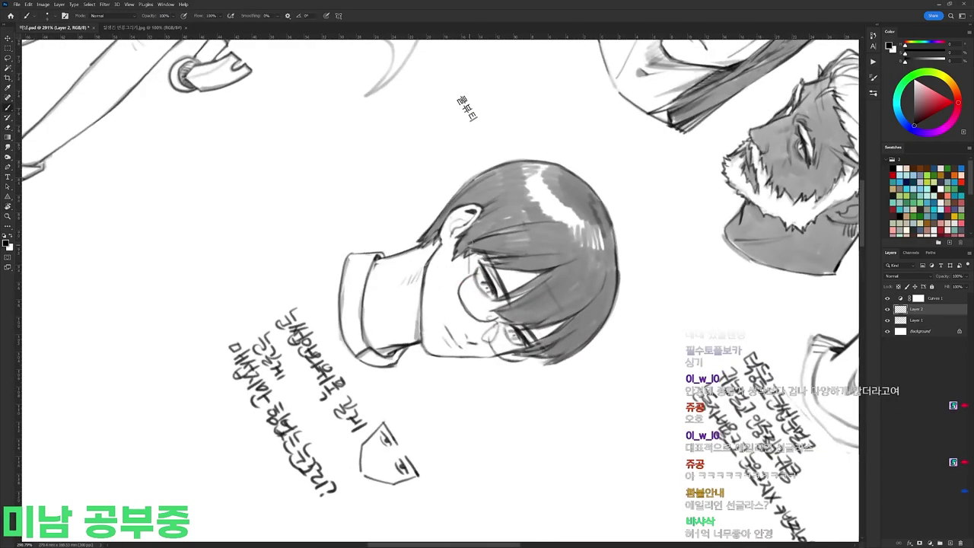
pyautogui.press('r')
pyautogui.moveTo(572, 418)
pyautogui.mouseDown()
pyautogui.moveTo(607, 213)
pyautogui.moveTo(558, 150)
pyautogui.mouseUp()
pyautogui.press('r')
pyautogui.moveTo(509, 211)
pyautogui.mouseDown()
pyautogui.moveTo(503, 231)
pyautogui.moveTo(508, 216)
pyautogui.mouseUp()
pyautogui.press('r')
pyautogui.moveTo(652, 166)
pyautogui.mouseDown()
pyautogui.moveTo(675, 218)
pyautogui.moveTo(685, 306)
pyautogui.mouseUp()
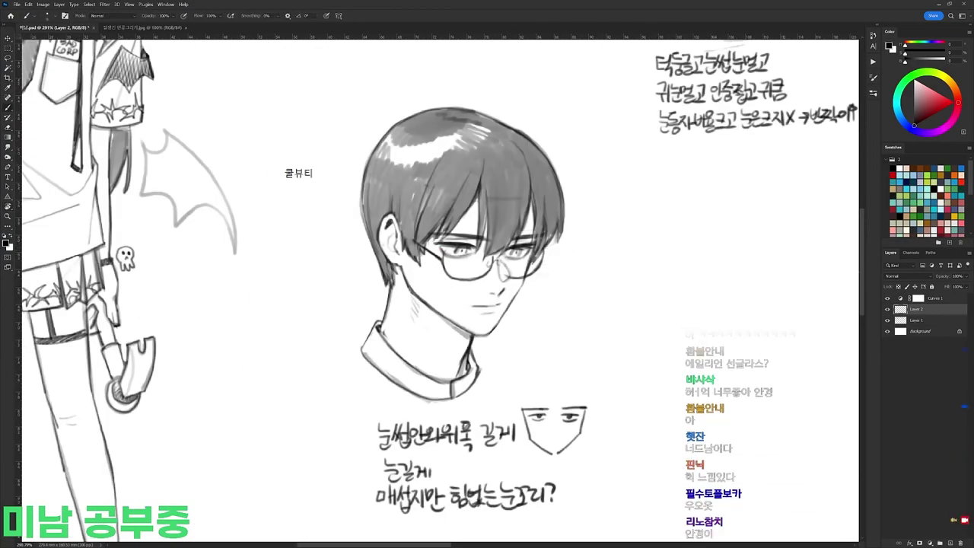
pyautogui.scroll(-3, 748, 327)
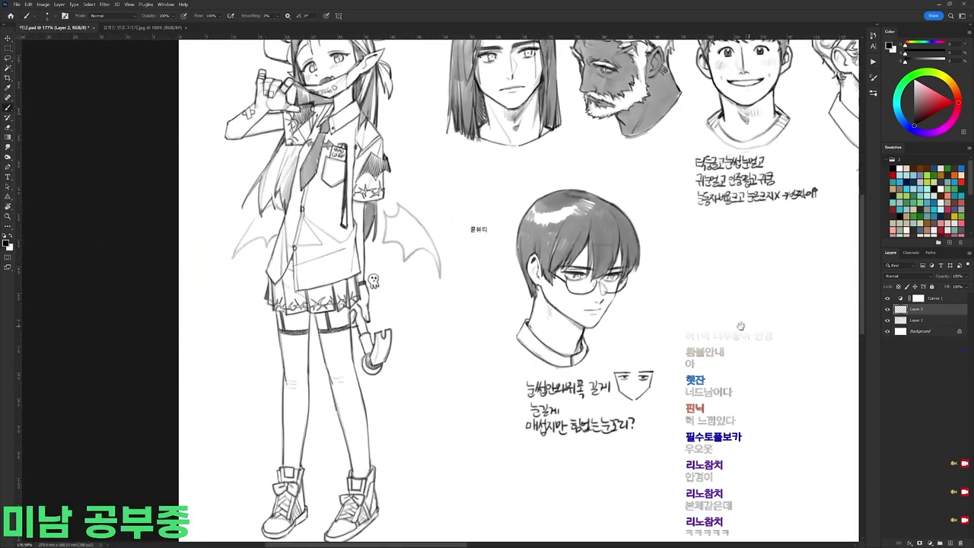
pyautogui.moveTo(748, 328); pyautogui.dragTo(631, 304)
# Step: On the sketch layer, move the handwritten notes and small face diagram closer to the standing figure
pyautogui.click(901, 321)
pyautogui.press('l')
pyautogui.moveTo(537, 330); pyautogui.dragTo(457, 350)
pyautogui.moveTo(530, 377)
pyautogui.mouseDown()
pyautogui.moveTo(481, 386)
pyautogui.moveTo(487, 380)
pyautogui.mouseUp()
pyautogui.hotkey('ctrl', 'd')
# Step: Move the cool-beauty head and its glasses close beside the "쿨뷰티" label, keeping the glasses aligned on the face
pyautogui.moveTo(535, 192)
pyautogui.mouseDown()
pyautogui.moveTo(553, 364)
pyautogui.moveTo(556, 156)
pyautogui.mouseUp()
pyautogui.keyDown('ctrl'); pyautogui.click(918, 309); pyautogui.keyUp('ctrl')
pyautogui.click(917, 320)
pyautogui.moveTo(494, 318); pyautogui.dragTo(467, 334)
pyautogui.hotkey('ctrl', 'd')
pyautogui.click(916, 311)
pyautogui.moveTo(493, 221)
pyautogui.mouseDown()
pyautogui.moveTo(410, 252)
pyautogui.moveTo(470, 223)
pyautogui.mouseUp()
pyautogui.moveTo(488, 260); pyautogui.dragTo(516, 261)
pyautogui.moveTo(512, 266)
pyautogui.mouseDown()
pyautogui.moveTo(468, 300)
pyautogui.moveTo(518, 303)
pyautogui.moveTo(504, 303)
pyautogui.mouseUp()
pyautogui.hotkey('ctrl', 'd')
pyautogui.moveTo(563, 298); pyautogui.dragTo(551, 281)
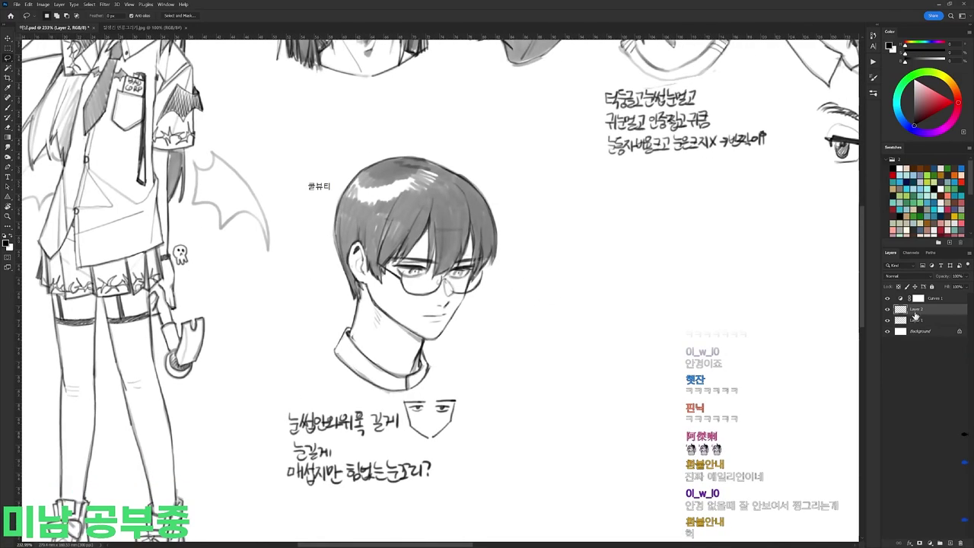
# Step: Duplicate the cool-beauty head without its glasses and place the copy beside the original
pyautogui.click(917, 320)
pyautogui.moveTo(502, 190)
pyautogui.mouseDown()
pyautogui.moveTo(449, 369)
pyautogui.moveTo(316, 251)
pyautogui.moveTo(465, 136)
pyautogui.mouseUp()
pyautogui.moveTo(434, 320)
pyautogui.mouseDown()
pyautogui.moveTo(622, 321)
pyautogui.moveTo(605, 327)
pyautogui.mouseUp()
pyautogui.scroll(-4, 605, 327)
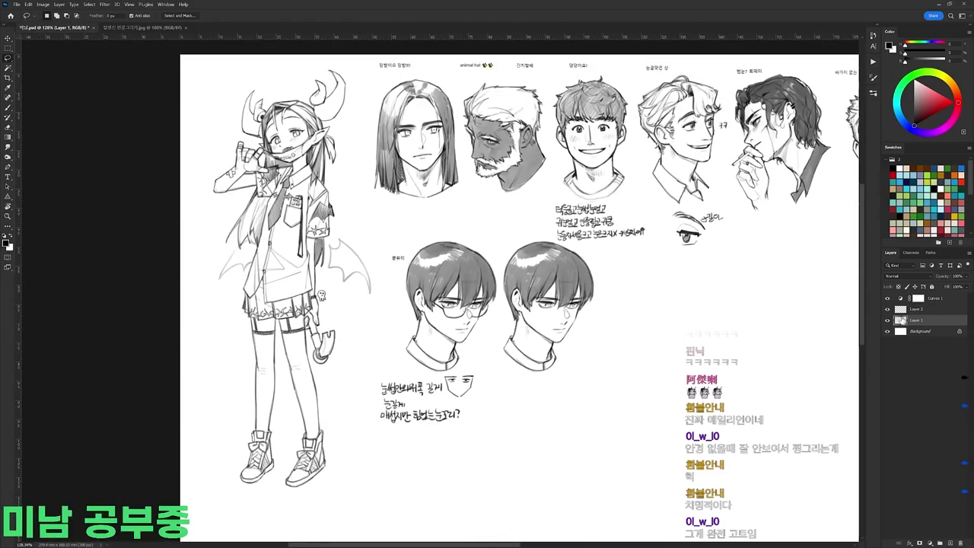
# Step: Redraw the duplicate head's nearer eyebrow as a darker frown and reshape its mouth into a displeased line
pyautogui.scroll(5, 548, 300)
pyautogui.press('e')
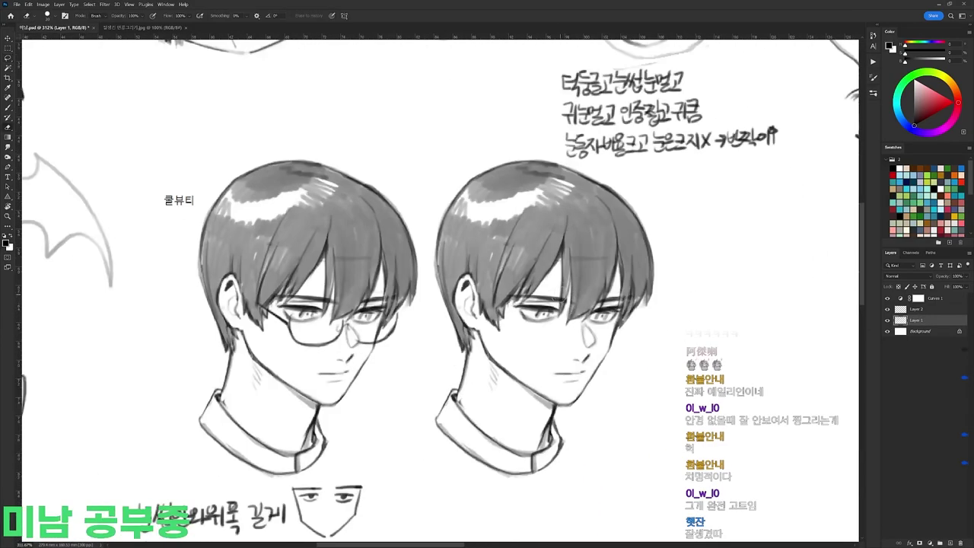
pyautogui.moveTo(535, 301)
pyautogui.mouseDown()
pyautogui.moveTo(526, 249)
pyautogui.moveTo(510, 226)
pyautogui.moveTo(530, 206)
pyautogui.moveTo(575, 245)
pyautogui.moveTo(543, 254)
pyautogui.moveTo(572, 292)
pyautogui.moveTo(578, 280)
pyautogui.moveTo(545, 258)
pyautogui.moveTo(550, 278)
pyautogui.mouseUp()
pyautogui.press('r')
pyautogui.press('b')
pyautogui.rightClick(559, 221)
pyautogui.press('r')
pyautogui.hotkey('ctrl', 'z')
pyautogui.hotkey('ctrl', 'z')
pyautogui.press('e')
pyautogui.press('r')
pyautogui.press('r')
pyautogui.press('b')
pyautogui.press('r')
pyautogui.press('b')
pyautogui.moveTo(602, 238); pyautogui.dragTo(587, 250)
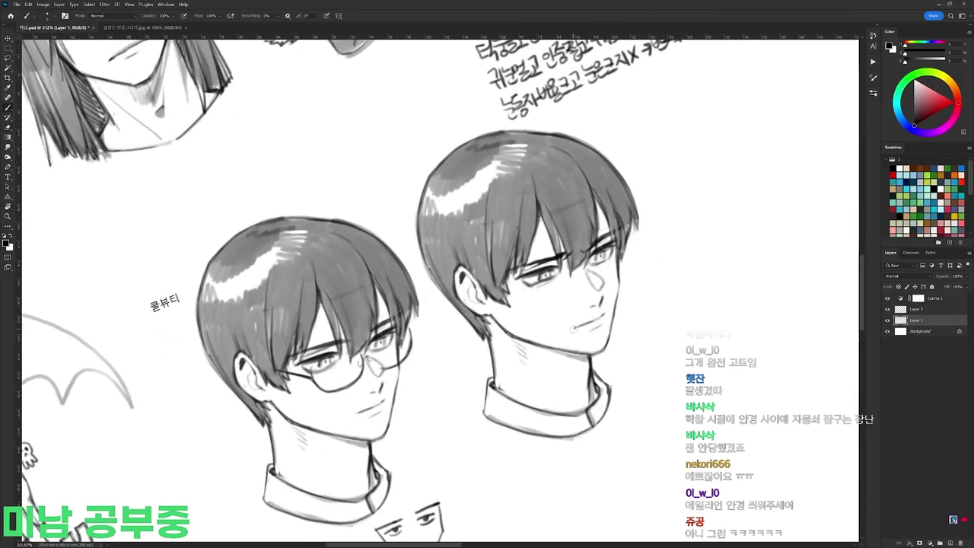
# Step: Draw a small sweat drop on the duplicate head's cheek below the nearer eye
pyautogui.press('r')
pyautogui.press('Escape')
pyautogui.press('b')
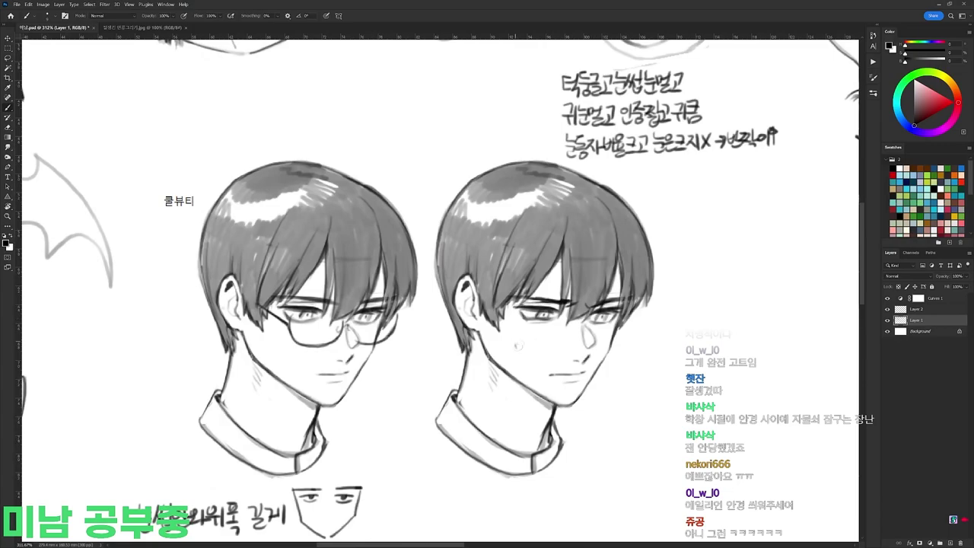
pyautogui.moveTo(511, 338); pyautogui.dragTo(512, 346)
pyautogui.scroll(-4, 608, 335)
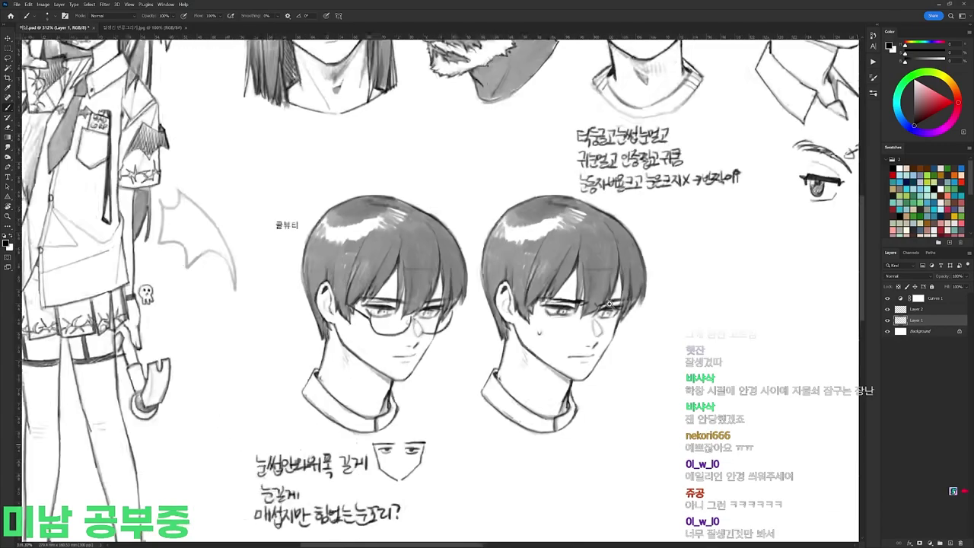
# Step: Darken and furrow the duplicate head's far eyebrow to strengthen the frown
pyautogui.scroll(5, 607, 335)
pyautogui.press('r')
pyautogui.moveTo(608, 338)
pyautogui.mouseDown()
pyautogui.moveTo(603, 319)
pyautogui.moveTo(513, 227)
pyautogui.mouseUp()
pyautogui.press('e')
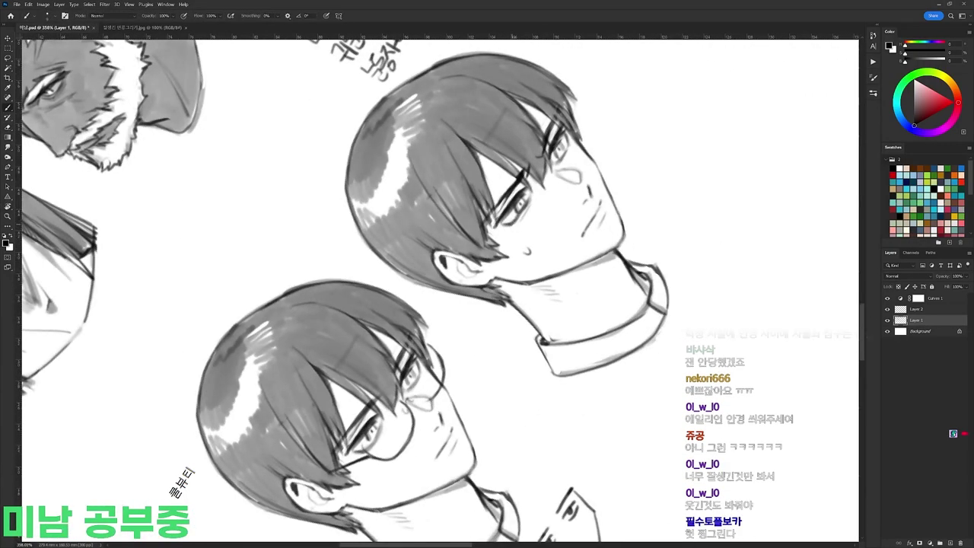
pyautogui.press('r')
pyautogui.moveTo(703, 176); pyautogui.dragTo(683, 329)
pyautogui.press('Escape')
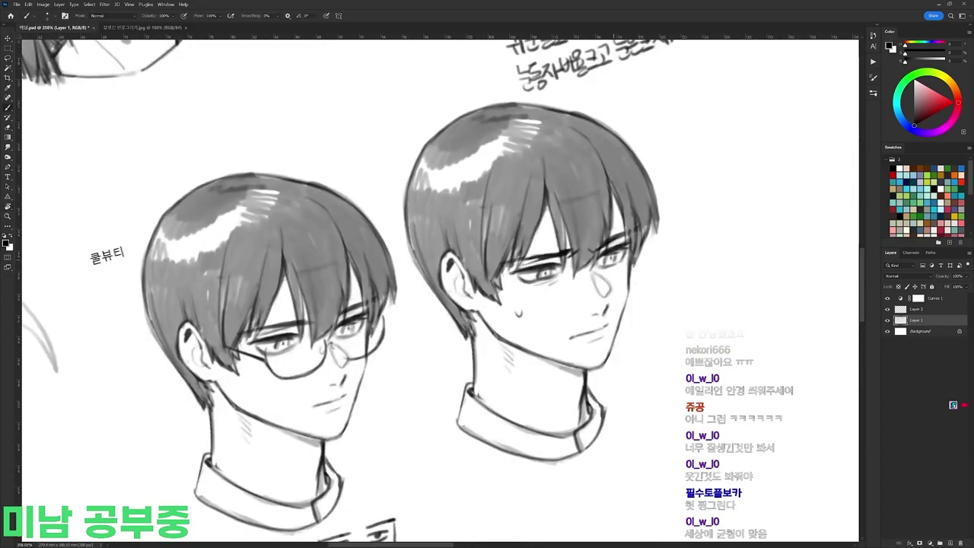
pyautogui.scroll(-4, 683, 323)
pyautogui.scroll(2, 682, 320)
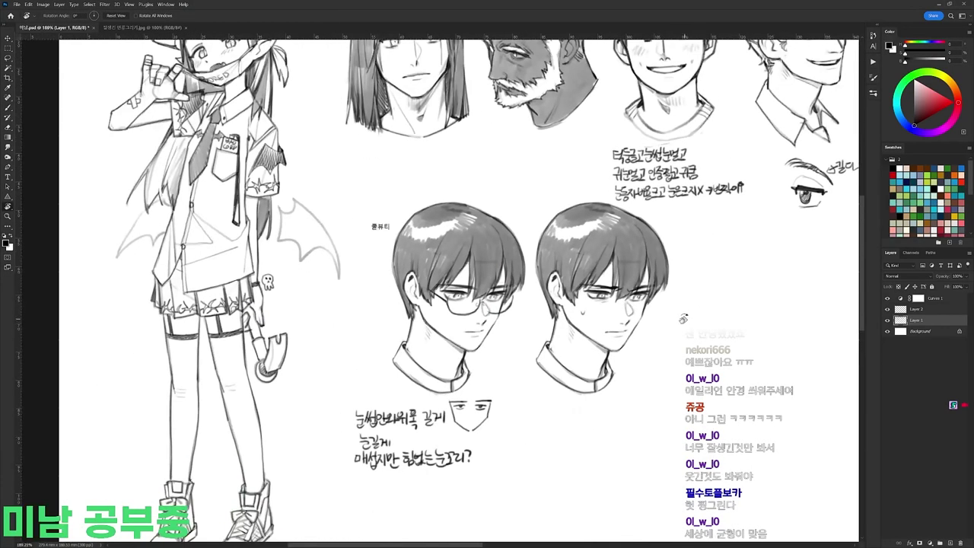
pyautogui.click(918, 313)
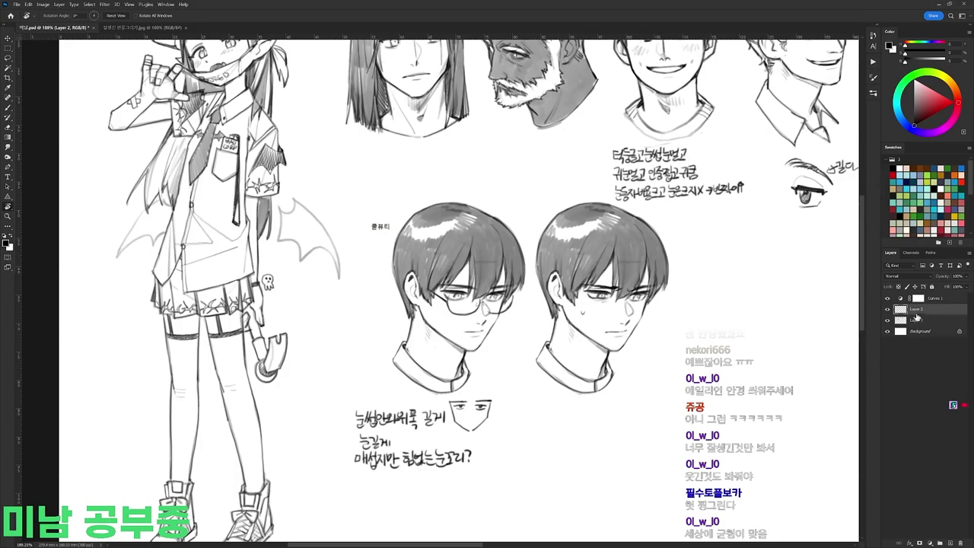
pyautogui.scroll(4, 459, 327)
pyautogui.press('l')
pyautogui.moveTo(504, 330); pyautogui.dragTo(491, 343)
pyautogui.click(918, 320)
pyautogui.hotkey('ctrl', 'd')
pyautogui.scroll(-2, 729, 351)
pyautogui.moveTo(702, 337); pyautogui.dragTo(603, 302)
# Step: Return to the sketch layer and clean up the lines around the frowning head's mouth
pyautogui.click(933, 311)
pyautogui.press('b')
pyautogui.scroll(2, 617, 304)
pyautogui.click(918, 323)
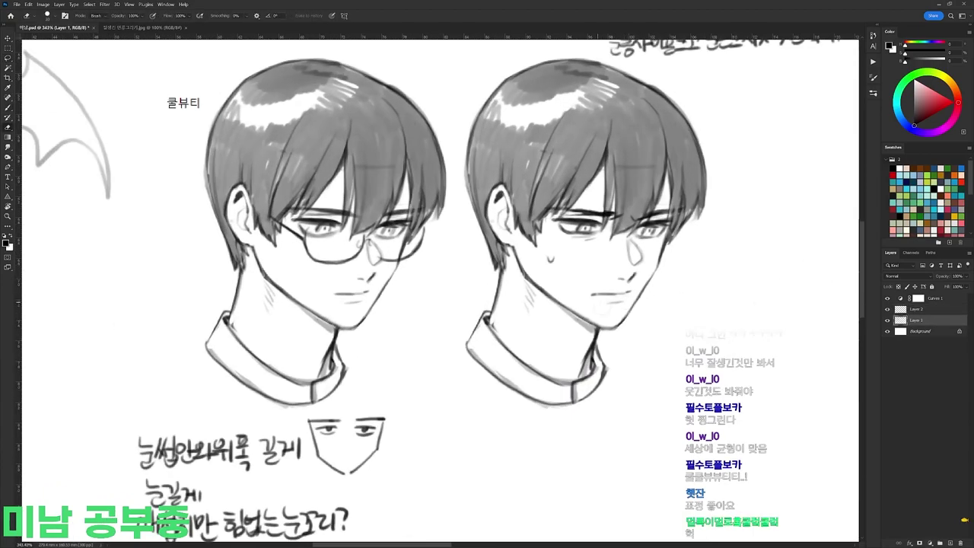
pyautogui.scroll(-4, 746, 244)
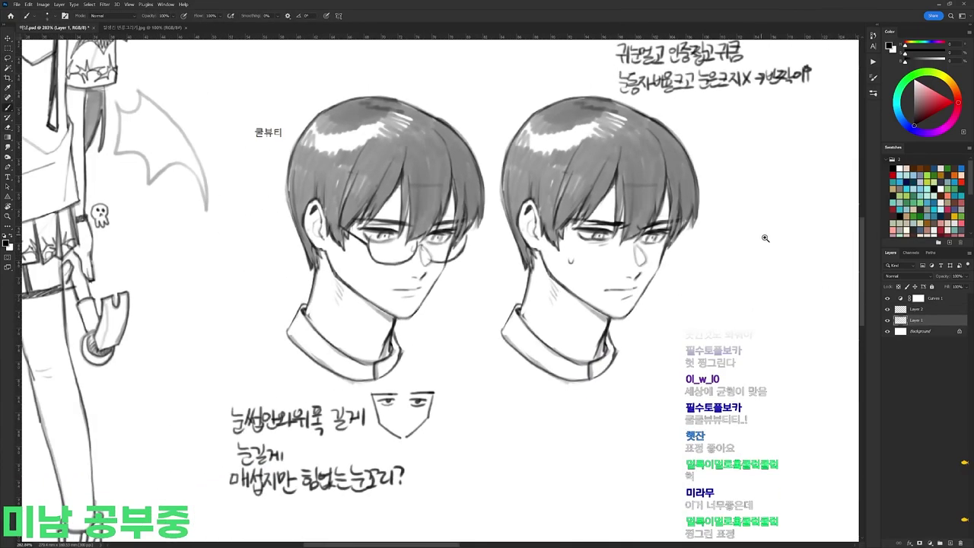
# Step: Merge the glasses layer into the sketch layer and scale both cool-beauty heads and their notes down slightly
pyautogui.click(925, 311)
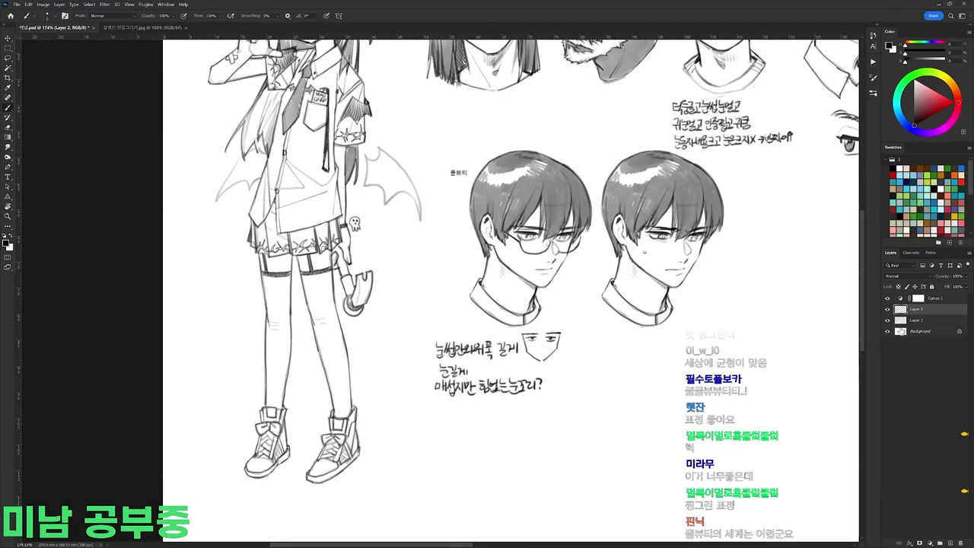
pyautogui.hotkey('ctrl', 'e')
pyautogui.scroll(-2, 525, 282)
pyautogui.scroll(1, 566, 263)
pyautogui.press('l')
pyautogui.moveTo(566, 255)
pyautogui.mouseDown()
pyautogui.moveTo(302, 275)
pyautogui.moveTo(487, 228)
pyautogui.moveTo(567, 254)
pyautogui.moveTo(454, 263)
pyautogui.mouseUp()
pyautogui.hotkey('ctrl', 't')
pyautogui.press('Return')
pyautogui.hotkey('ctrl', 'd')
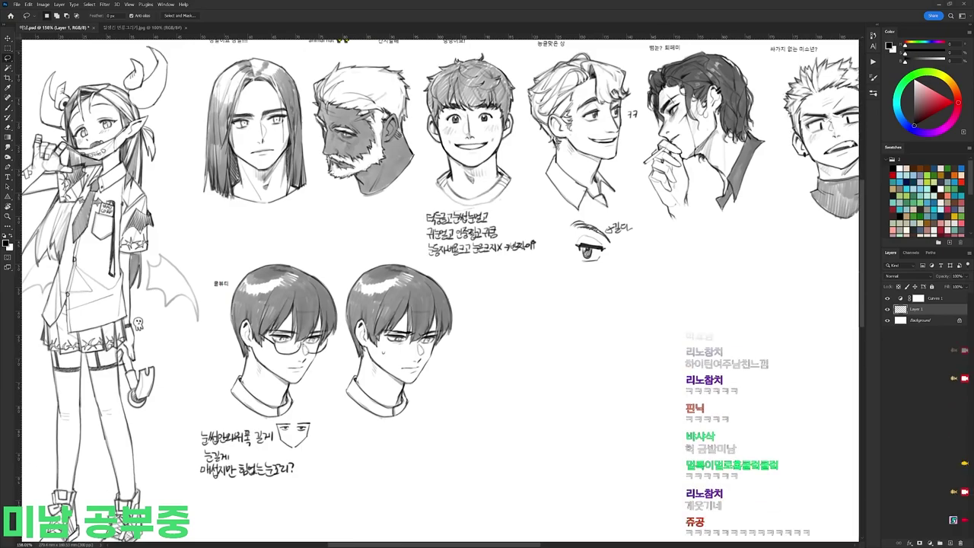
# Step: Bring the "미식축구 주장같은" caption from the Snipping Tool into the Photoshop sheet and place it beside the second cool-beauty head
pyautogui.hotkey('alt', 'Tab')
pyautogui.click(24, 68)
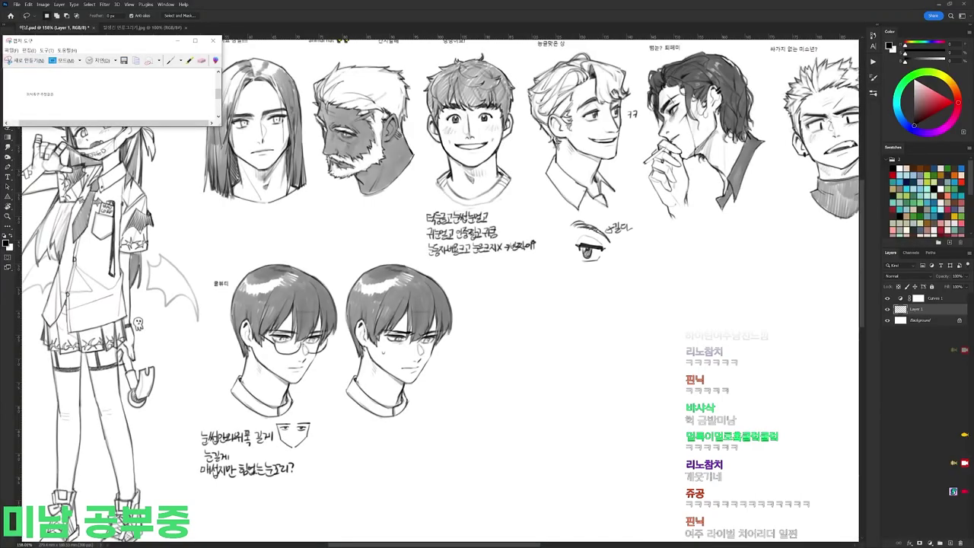
pyautogui.click(657, 373)
pyautogui.hotkey('ctrl', 'v')
pyautogui.moveTo(472, 320); pyautogui.dragTo(511, 314)
pyautogui.hotkey('ctrl', 'z')
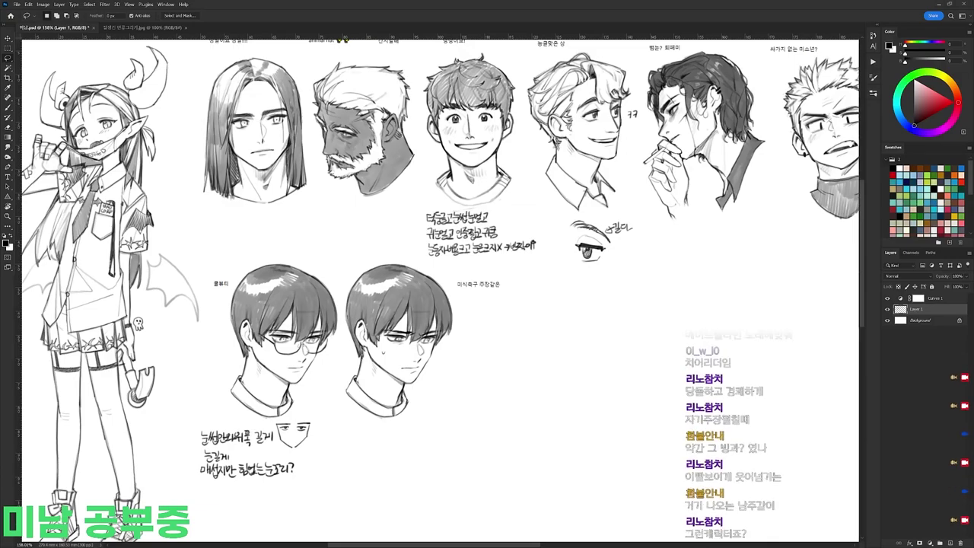
# Step: Pick a sketching brush and rough out a new head next to the caption, with face outline, skull and ear
pyautogui.moveTo(544, 305)
pyautogui.mouseDown()
pyautogui.moveTo(524, 275)
pyautogui.moveTo(548, 265)
pyautogui.mouseUp()
pyautogui.press('b')
pyautogui.rightClick(548, 275)
pyautogui.click(586, 346)
pyautogui.click(800, 329)
pyautogui.moveTo(800, 328); pyautogui.dragTo(749, 279)
pyautogui.moveTo(465, 218)
pyautogui.mouseDown()
pyautogui.moveTo(548, 204)
pyautogui.moveTo(462, 275)
pyautogui.moveTo(476, 331)
pyautogui.moveTo(542, 313)
pyautogui.mouseUp()
pyautogui.moveTo(547, 307); pyautogui.dragTo(548, 276)
pyautogui.moveTo(485, 333); pyautogui.dragTo(499, 328)
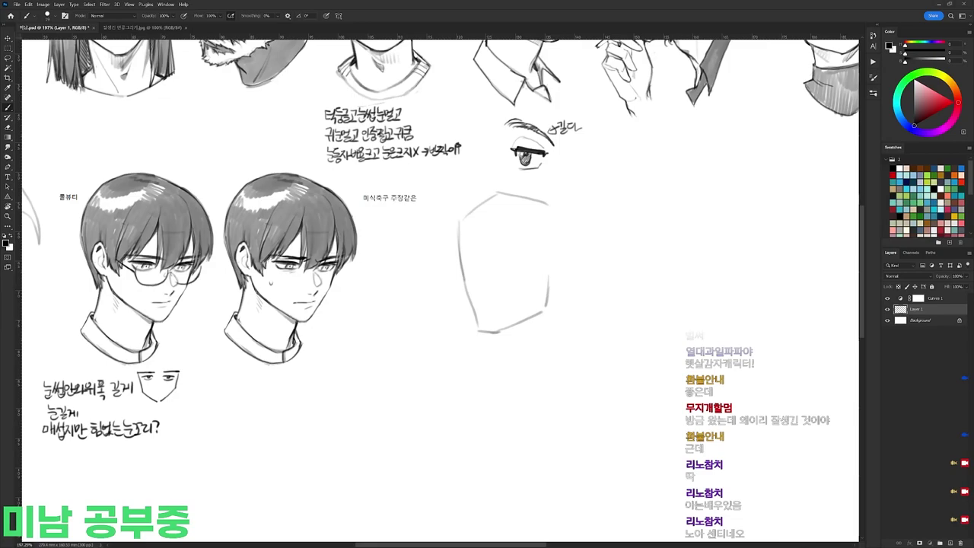
pyautogui.moveTo(550, 261)
pyautogui.mouseDown()
pyautogui.moveTo(567, 259)
pyautogui.moveTo(548, 288)
pyautogui.mouseUp()
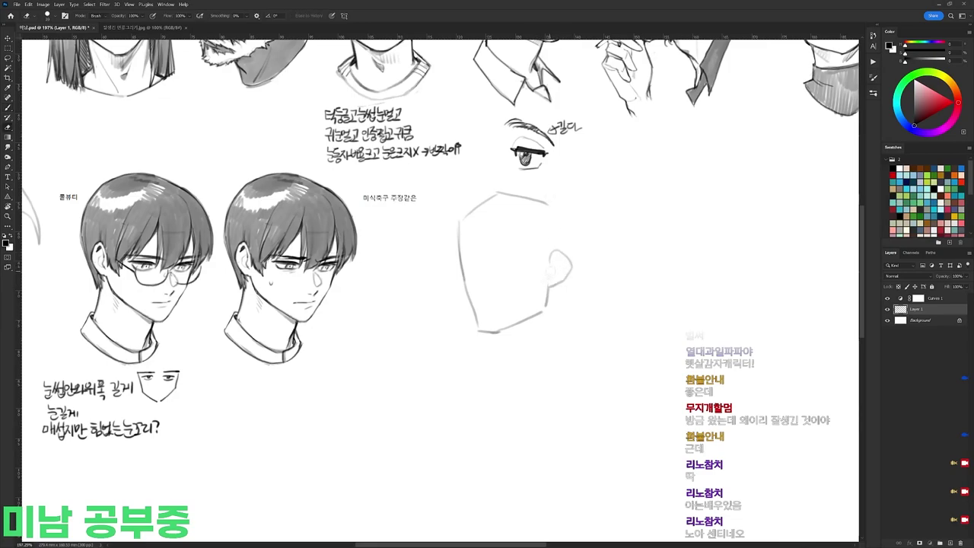
pyautogui.moveTo(557, 206); pyautogui.dragTo(569, 248)
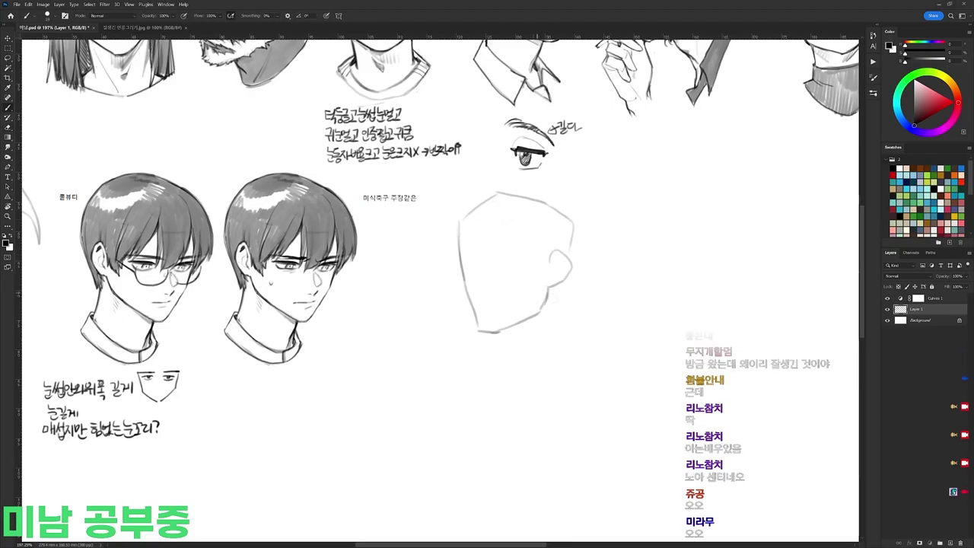
# Step: Sketch the new head's thick neck, nape and curved neckline
pyautogui.moveTo(567, 281); pyautogui.dragTo(566, 334)
pyautogui.moveTo(495, 335)
pyautogui.mouseDown()
pyautogui.moveTo(517, 379)
pyautogui.moveTo(579, 361)
pyautogui.moveTo(567, 322)
pyautogui.mouseUp()
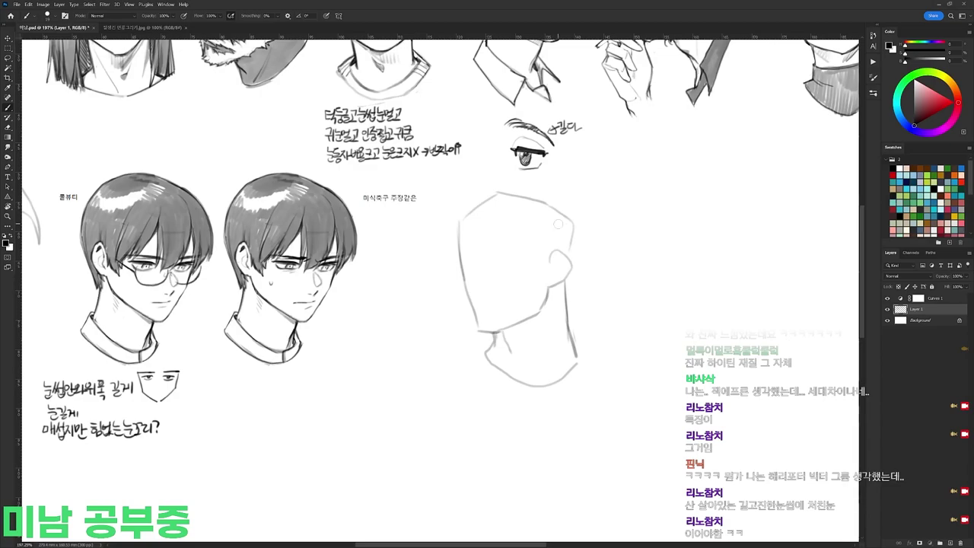
pyautogui.moveTo(577, 245); pyautogui.dragTo(566, 294)
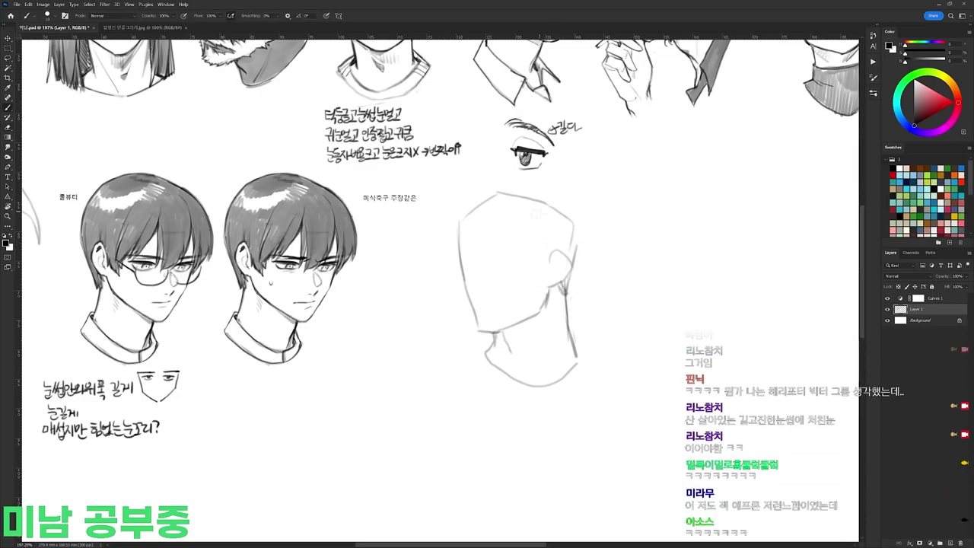
# Step: Rough in the sideburn and the brow and eye guide lines on the new face
pyautogui.scroll(3, 537, 262)
pyautogui.moveTo(535, 282)
pyautogui.mouseDown()
pyautogui.moveTo(548, 319)
pyautogui.moveTo(551, 306)
pyautogui.mouseUp()
pyautogui.moveTo(467, 261)
pyautogui.mouseDown()
pyautogui.moveTo(461, 287)
pyautogui.moveTo(472, 326)
pyautogui.mouseUp()
pyautogui.moveTo(461, 285)
pyautogui.mouseDown()
pyautogui.moveTo(507, 287)
pyautogui.moveTo(501, 294)
pyautogui.moveTo(519, 291)
pyautogui.moveTo(522, 279)
pyautogui.moveTo(531, 289)
pyautogui.moveTo(542, 265)
pyautogui.mouseUp()
pyautogui.moveTo(527, 276); pyautogui.dragTo(540, 271)
pyautogui.moveTo(475, 265)
pyautogui.mouseDown()
pyautogui.moveTo(486, 252)
pyautogui.moveTo(496, 262)
pyautogui.mouseUp()
pyautogui.moveTo(496, 273)
pyautogui.mouseDown()
pyautogui.moveTo(507, 253)
pyautogui.moveTo(519, 253)
pyautogui.moveTo(525, 271)
pyautogui.mouseUp()
# Step: Erase and redraw the jaw and neck lines of the new head
pyautogui.press('e')
pyautogui.moveTo(554, 332); pyautogui.dragTo(552, 345)
pyautogui.press('b')
pyautogui.press('e')
pyautogui.moveTo(474, 336)
pyautogui.mouseDown()
pyautogui.moveTo(482, 366)
pyautogui.moveTo(497, 371)
pyautogui.moveTo(486, 374)
pyautogui.moveTo(533, 361)
pyautogui.mouseUp()
pyautogui.press('b')
pyautogui.press('e')
pyautogui.press('b')
pyautogui.press('e')
pyautogui.press('b')
# Step: Sketch the collar around the base of the neck, reshaping its far side with the eraser and brush
pyautogui.moveTo(501, 373)
pyautogui.mouseDown()
pyautogui.moveTo(549, 345)
pyautogui.moveTo(480, 399)
pyautogui.moveTo(530, 425)
pyautogui.moveTo(492, 402)
pyautogui.moveTo(522, 423)
pyautogui.moveTo(515, 417)
pyautogui.moveTo(586, 408)
pyautogui.mouseUp()
pyautogui.press('e')
pyautogui.press('b')
pyautogui.press('e')
pyautogui.press('b')
pyautogui.moveTo(576, 367); pyautogui.dragTo(596, 394)
pyautogui.press('e')
pyautogui.moveTo(596, 394)
pyautogui.mouseDown()
pyautogui.moveTo(574, 421)
pyautogui.moveTo(584, 398)
pyautogui.mouseUp()
pyautogui.press('b')
pyautogui.moveTo(578, 387); pyautogui.dragTo(589, 397)
# Step: Sketch short wavy hair over the forehead, crown and back of the new head
pyautogui.moveTo(569, 300)
pyautogui.mouseDown()
pyautogui.moveTo(560, 315)
pyautogui.moveTo(553, 309)
pyautogui.mouseUp()
pyautogui.moveTo(487, 253)
pyautogui.mouseDown()
pyautogui.moveTo(453, 266)
pyautogui.moveTo(456, 282)
pyautogui.moveTo(516, 232)
pyautogui.moveTo(455, 256)
pyautogui.mouseUp()
pyautogui.moveTo(512, 237)
pyautogui.mouseDown()
pyautogui.moveTo(548, 227)
pyautogui.moveTo(575, 250)
pyautogui.mouseUp()
pyautogui.moveTo(572, 248)
pyautogui.mouseDown()
pyautogui.moveTo(583, 260)
pyautogui.moveTo(580, 295)
pyautogui.mouseUp()
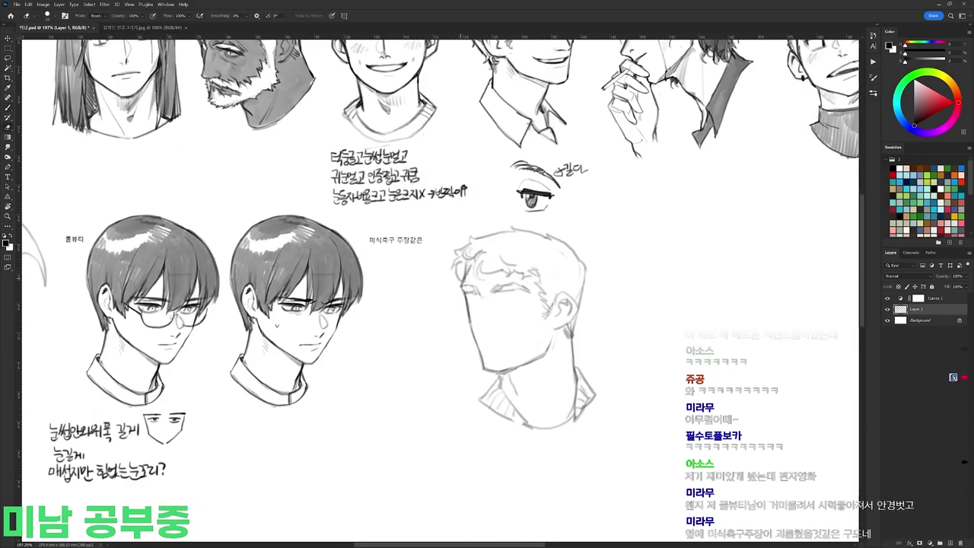
# Step: Nudge the face guide lines slightly and rough in the nose and brow of the new head
pyautogui.press('e')
pyautogui.press('l')
pyautogui.moveTo(518, 283)
pyautogui.mouseDown()
pyautogui.moveTo(536, 291)
pyautogui.moveTo(466, 292)
pyautogui.moveTo(526, 283)
pyautogui.mouseUp()
pyautogui.moveTo(514, 296); pyautogui.dragTo(516, 295)
pyautogui.hotkey('ctrl', 'd')
pyautogui.press('b')
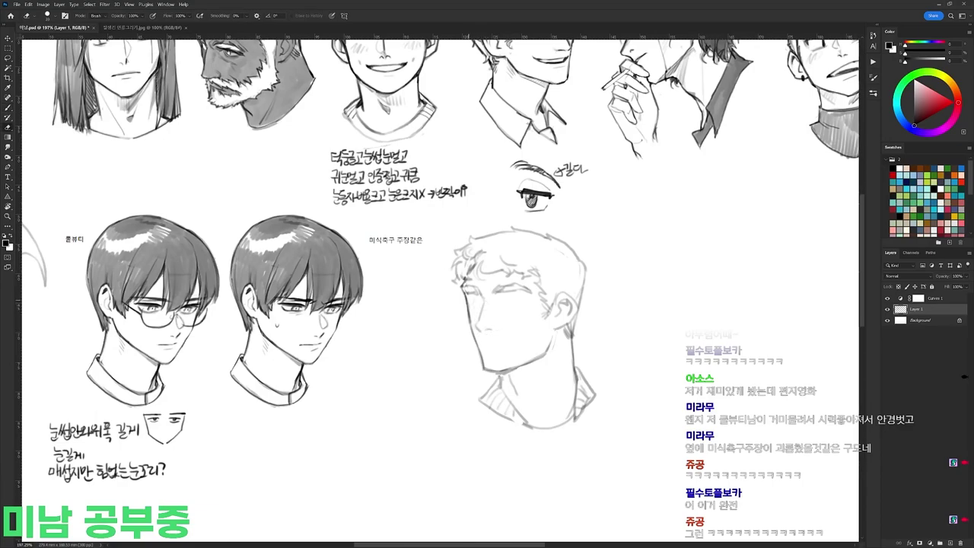
# Step: Shift the new head slightly toward the ear side over its neck and add a line at the base of the throat
pyautogui.press('l')
pyautogui.moveTo(571, 333)
pyautogui.mouseDown()
pyautogui.moveTo(495, 379)
pyautogui.moveTo(622, 309)
pyautogui.moveTo(575, 333)
pyautogui.mouseUp()
pyautogui.moveTo(579, 310); pyautogui.dragTo(583, 312)
pyautogui.hotkey('ctrl', 'd')
pyautogui.press('b')
pyautogui.moveTo(541, 416); pyautogui.dragTo(546, 427)
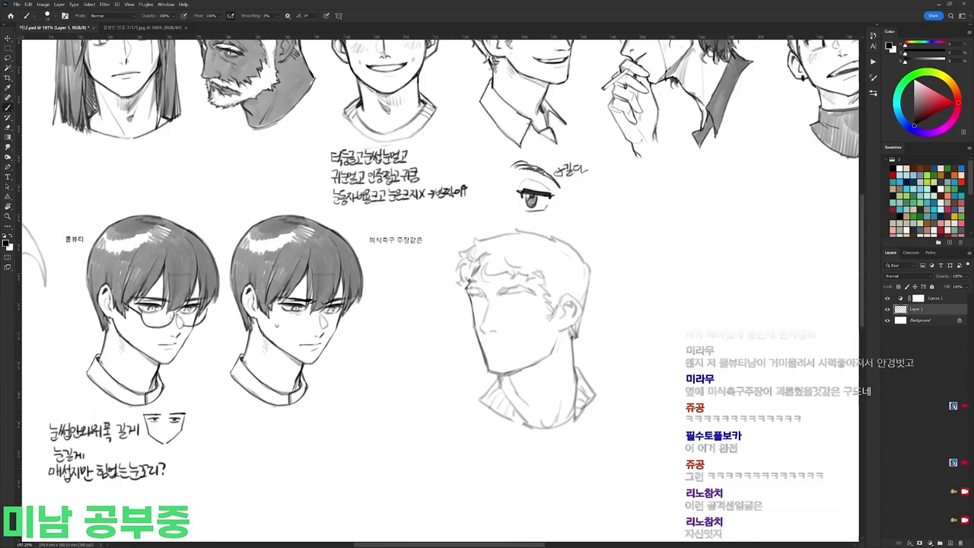
# Step: Reposition the near brow slightly and rework the eye and nose guide lines of the football-captain head
pyautogui.scroll(1, 507, 297)
pyautogui.press('l')
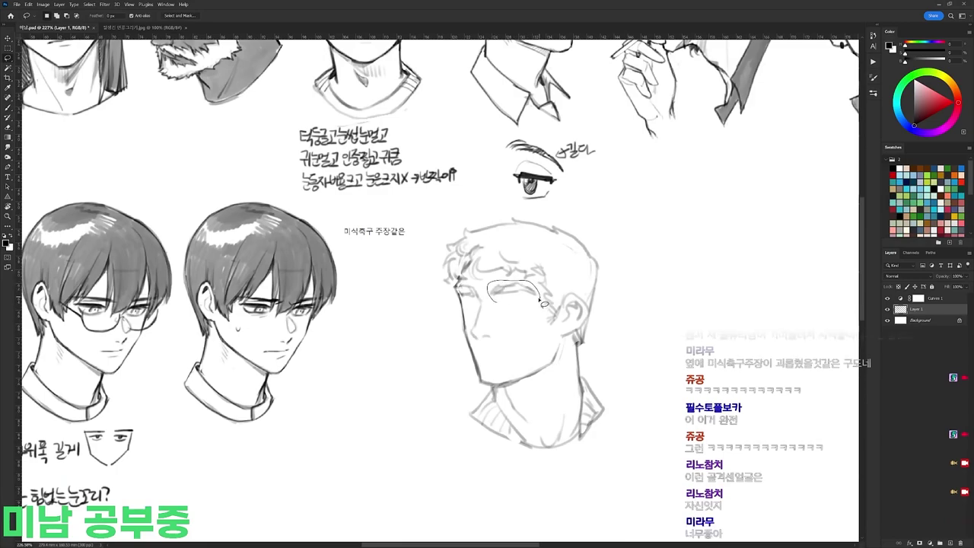
pyautogui.press('b')
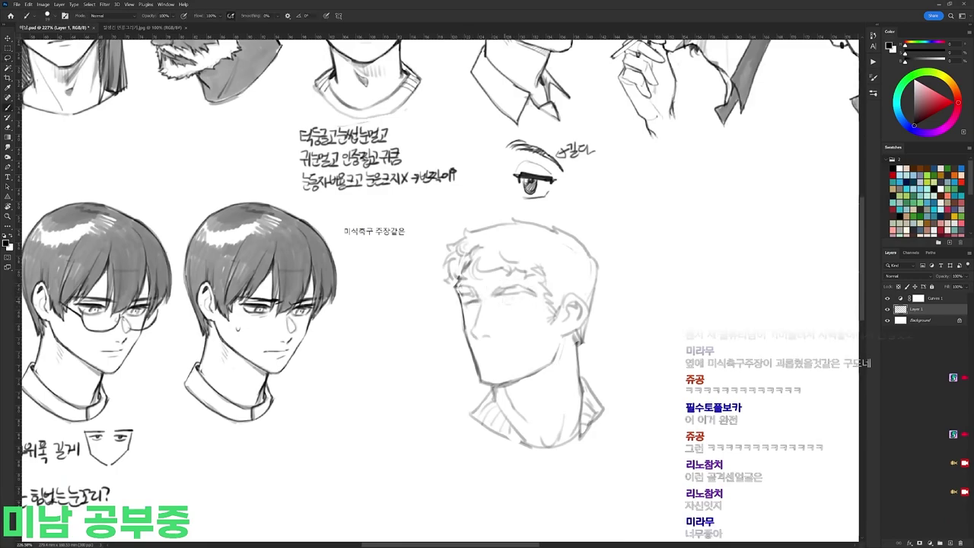
pyautogui.press('e')
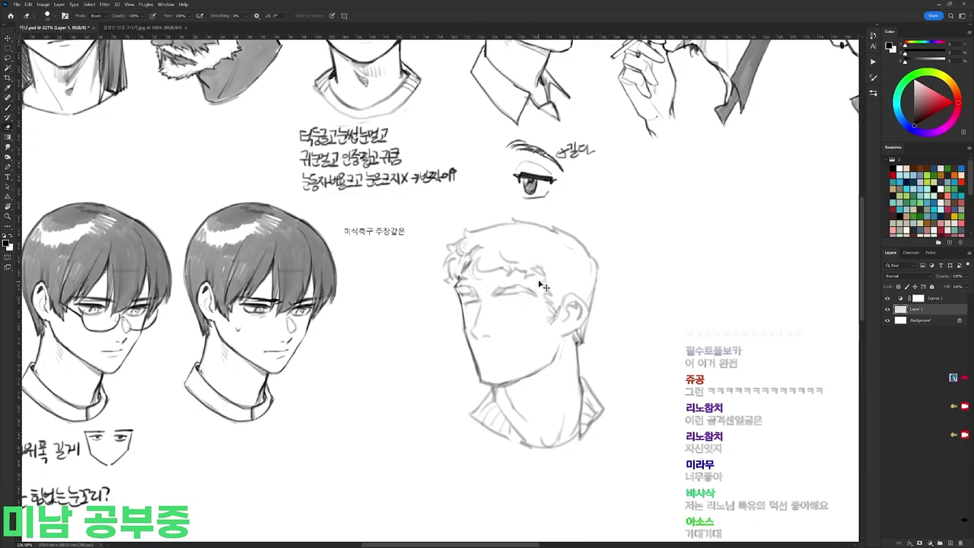
pyautogui.press('b')
pyautogui.moveTo(579, 248); pyautogui.dragTo(681, 218)
pyautogui.press('e')
pyautogui.press('b')
pyautogui.press('e')
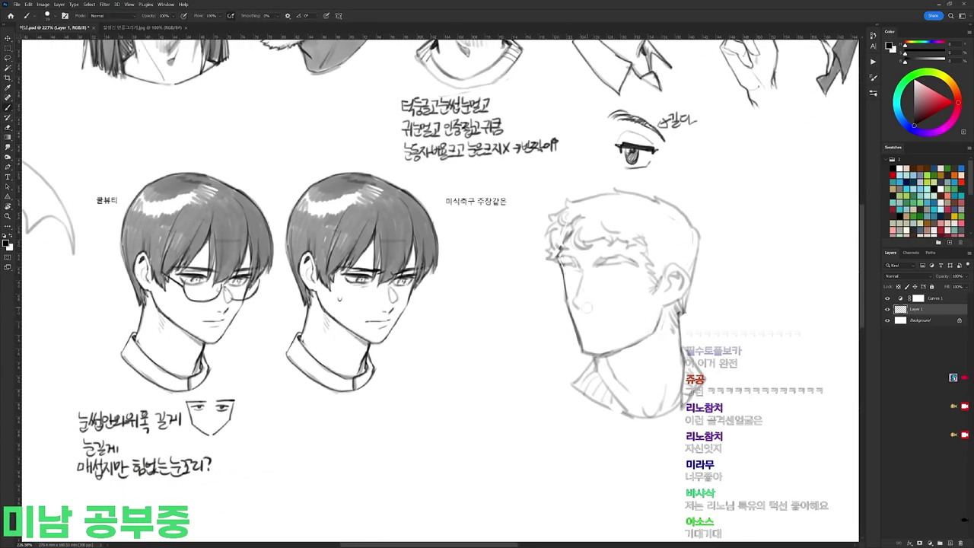
# Step: Rough in the tip of the nose and a broad smiling mouth above the chin
pyautogui.press('b')
pyautogui.moveTo(583, 306)
pyautogui.mouseDown()
pyautogui.moveTo(613, 316)
pyautogui.moveTo(632, 226)
pyautogui.moveTo(606, 268)
pyautogui.moveTo(617, 268)
pyautogui.mouseUp()
pyautogui.press('e')
pyautogui.press('b')
pyautogui.press('r')
pyautogui.press('e')
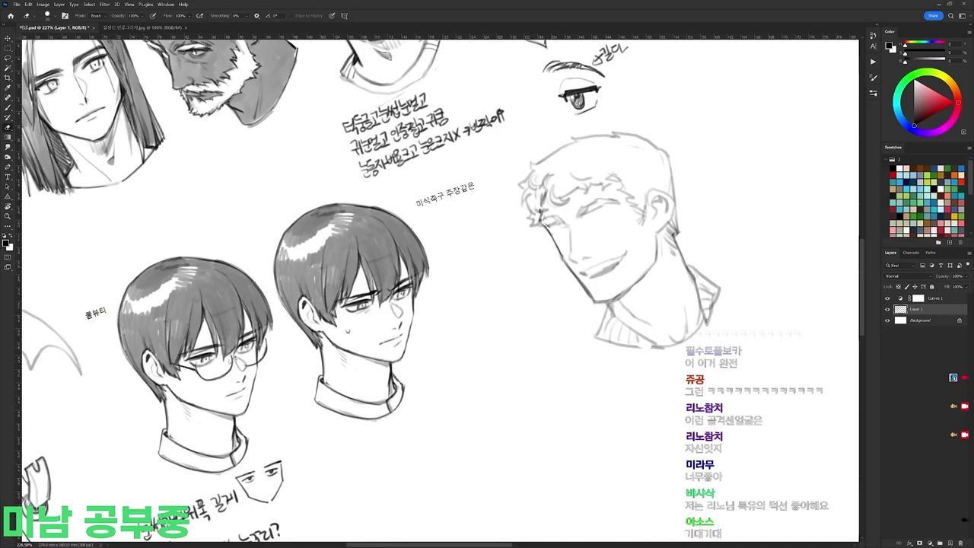
pyautogui.press('Escape')
# Step: Rough in open eyes with round irises and low, slanted eyebrows on the smiling face
pyautogui.press('b')
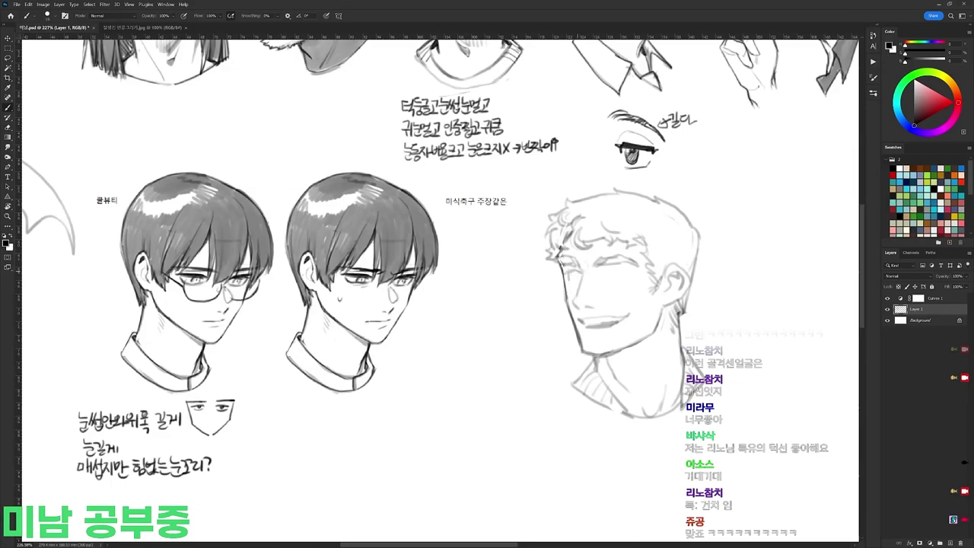
pyautogui.moveTo(615, 273)
pyautogui.mouseDown()
pyautogui.moveTo(629, 269)
pyautogui.moveTo(625, 290)
pyautogui.moveTo(614, 272)
pyautogui.mouseUp()
pyautogui.press('r')
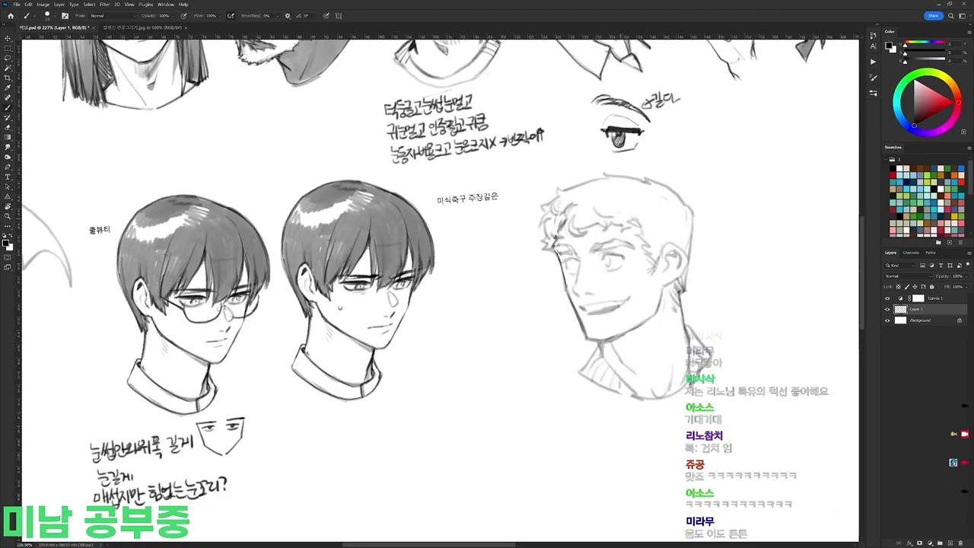
pyautogui.press('r')
pyautogui.moveTo(692, 216)
pyautogui.mouseDown()
pyautogui.moveTo(709, 233)
pyautogui.moveTo(597, 150)
pyautogui.mouseUp()
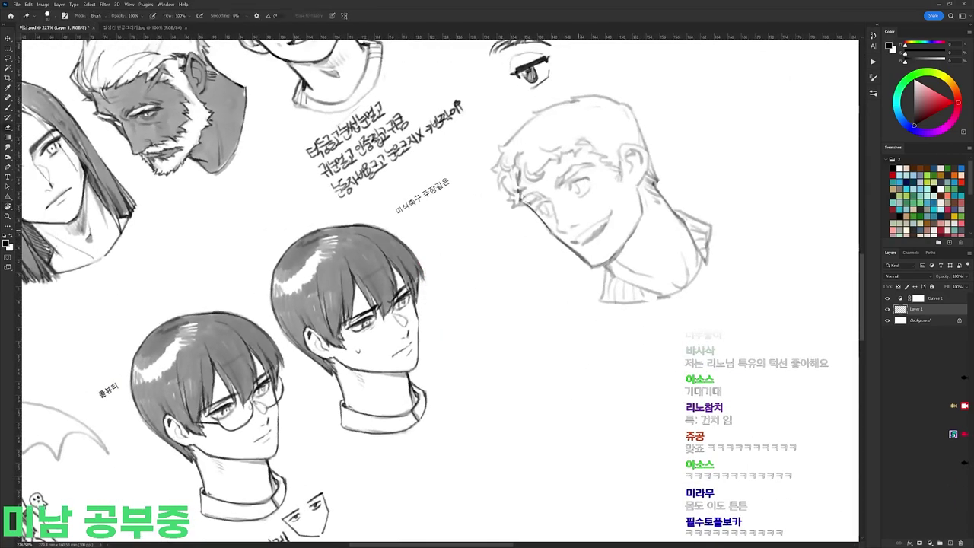
pyautogui.press('r')
pyautogui.moveTo(594, 206)
pyautogui.mouseDown()
pyautogui.moveTo(613, 265)
pyautogui.moveTo(653, 274)
pyautogui.moveTo(664, 304)
pyautogui.mouseUp()
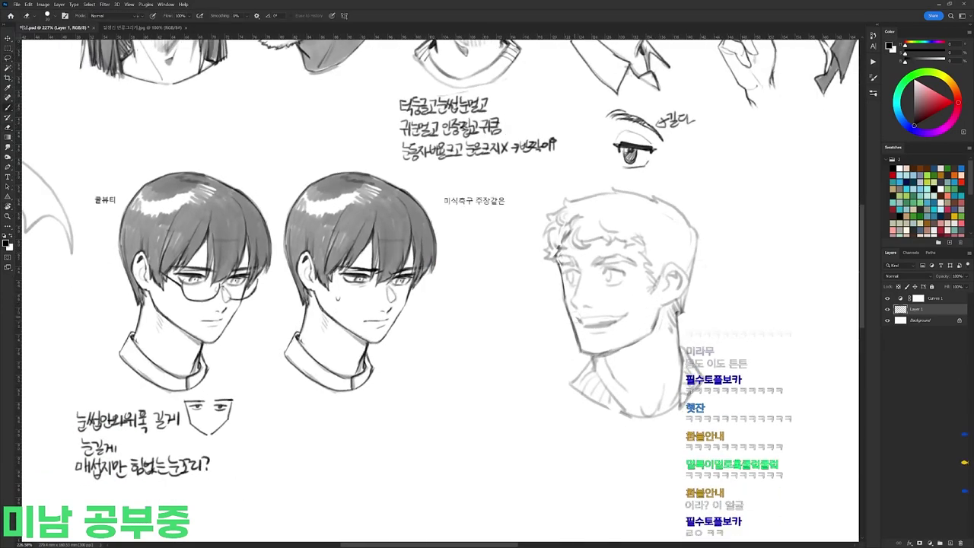
# Step: Select the head above the mouth, transform it slightly, and redraw the far edge of the face
pyautogui.moveTo(585, 295)
pyautogui.mouseDown()
pyautogui.moveTo(562, 299)
pyautogui.moveTo(628, 181)
pyautogui.moveTo(711, 287)
pyautogui.mouseUp()
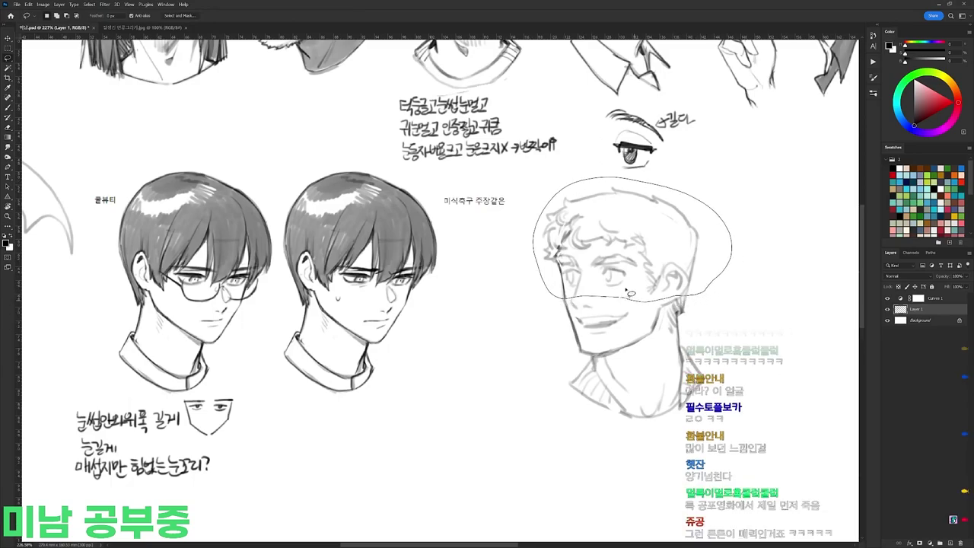
pyautogui.hotkey('ctrl', 't')
pyautogui.moveTo(643, 187); pyautogui.dragTo(634, 181)
pyautogui.press('Return')
pyautogui.hotkey('ctrl', 'd')
pyautogui.press('b')
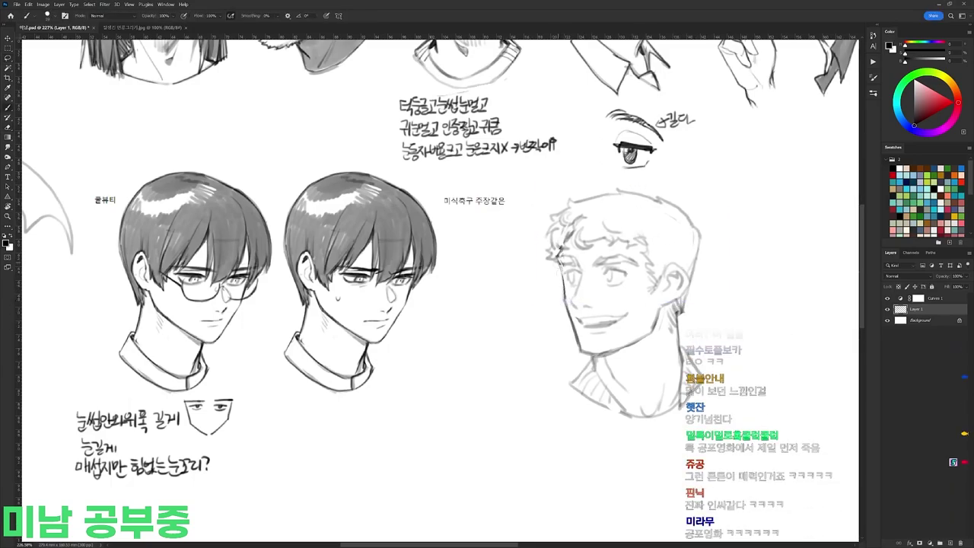
pyautogui.moveTo(560, 266); pyautogui.dragTo(561, 289)
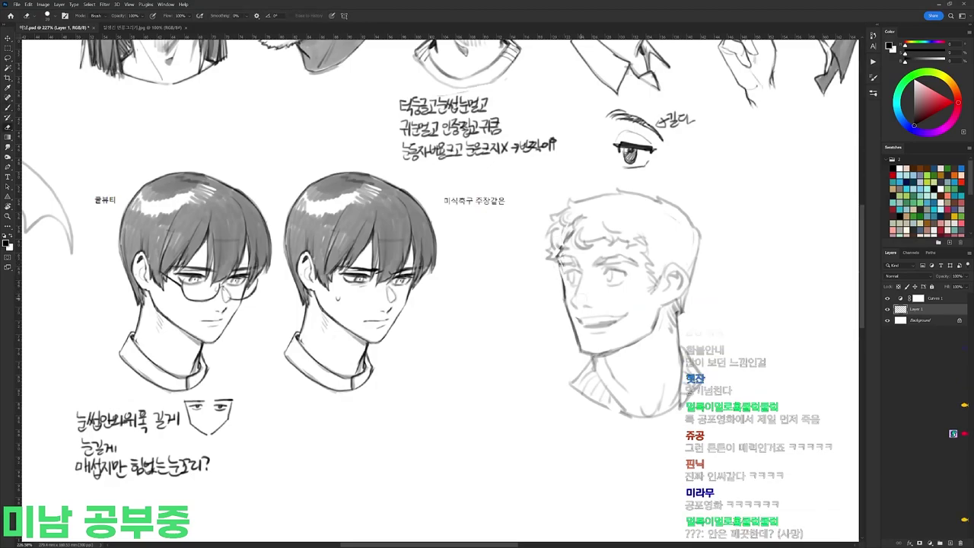
# Step: Nudge the mouth area with a lasso selection and tidy the sketch lines around it
pyautogui.press('l')
pyautogui.moveTo(618, 308)
pyautogui.mouseDown()
pyautogui.moveTo(624, 334)
pyautogui.moveTo(578, 326)
pyautogui.moveTo(604, 319)
pyautogui.mouseUp()
pyautogui.hotkey('ctrl', 'd')
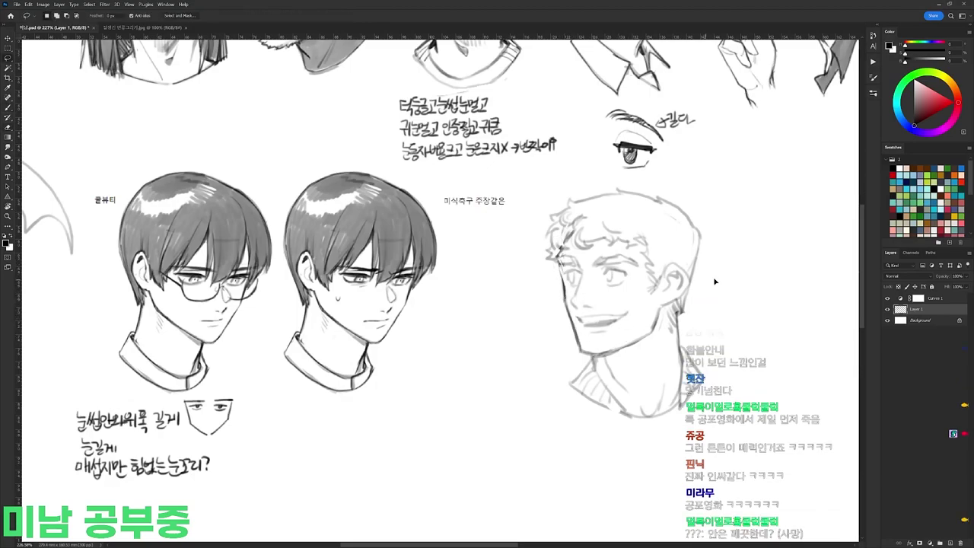
pyautogui.press('b')
pyautogui.press('e')
pyautogui.press('b')
# Step: Choose another brush preset and line the curly fringe over the forehead with darker strokes
pyautogui.moveTo(557, 251)
pyautogui.mouseDown()
pyautogui.moveTo(562, 261)
pyautogui.moveTo(544, 250)
pyautogui.moveTo(552, 260)
pyautogui.mouseUp()
pyautogui.rightClick(662, 266)
pyautogui.doubleClick(734, 338)
pyautogui.moveTo(613, 247); pyautogui.dragTo(619, 248)
pyautogui.moveTo(580, 228)
pyautogui.mouseDown()
pyautogui.moveTo(572, 249)
pyautogui.moveTo(621, 240)
pyautogui.mouseUp()
pyautogui.press('e')
pyautogui.press('b')
pyautogui.moveTo(562, 245)
pyautogui.mouseDown()
pyautogui.moveTo(550, 252)
pyautogui.moveTo(564, 256)
pyautogui.moveTo(541, 251)
pyautogui.moveTo(554, 260)
pyautogui.moveTo(549, 221)
pyautogui.moveTo(481, 163)
pyautogui.moveTo(492, 184)
pyautogui.mouseUp()
pyautogui.press('r')
pyautogui.press('space')
pyautogui.moveTo(494, 175)
pyautogui.mouseDown()
pyautogui.moveTo(487, 193)
pyautogui.moveTo(525, 129)
pyautogui.mouseUp()
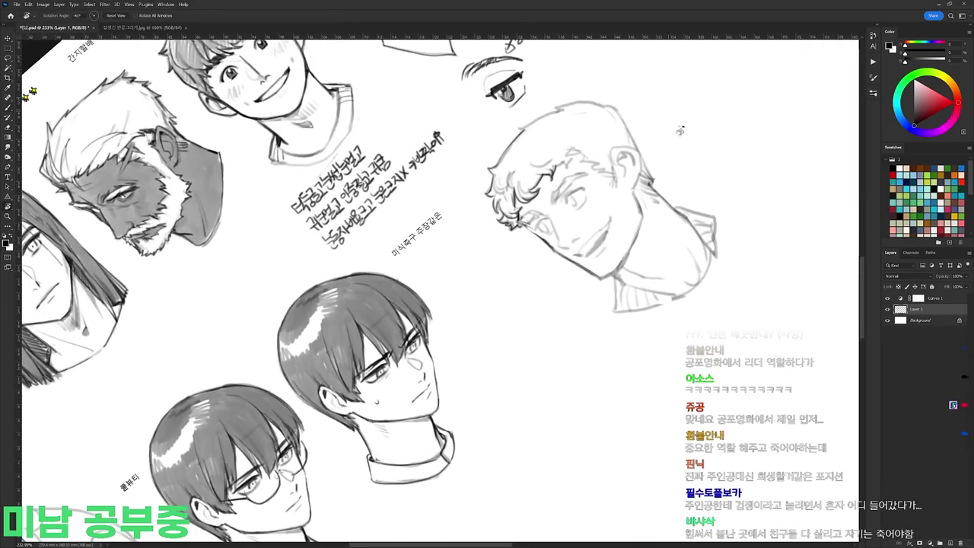
pyautogui.press('r')
pyautogui.moveTo(672, 111); pyautogui.dragTo(580, 298)
# Step: Adjust the selected hair near the temple and refine the far contour of the forehead and cheek
pyautogui.press('l')
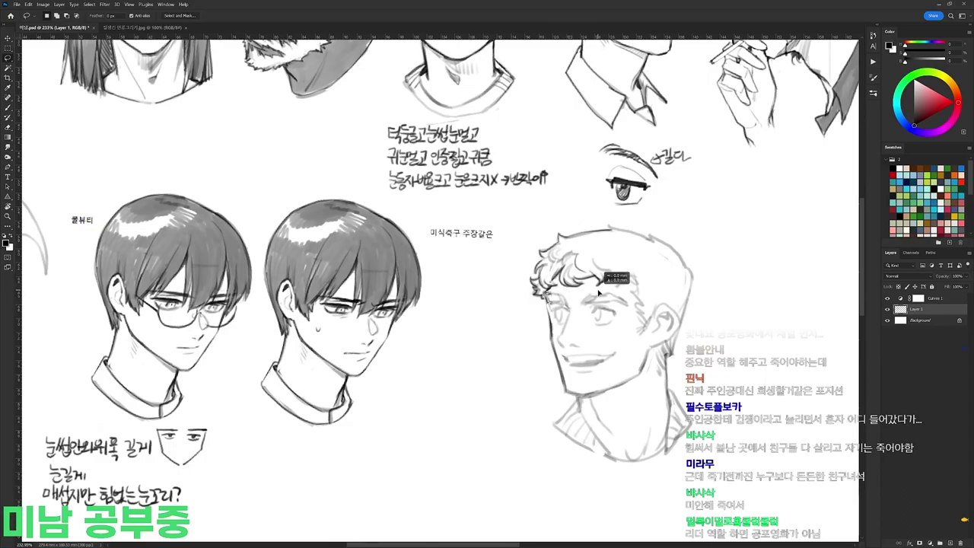
pyautogui.press('b')
pyautogui.press('b')
pyautogui.moveTo(546, 301); pyautogui.dragTo(550, 314)
pyautogui.press('e')
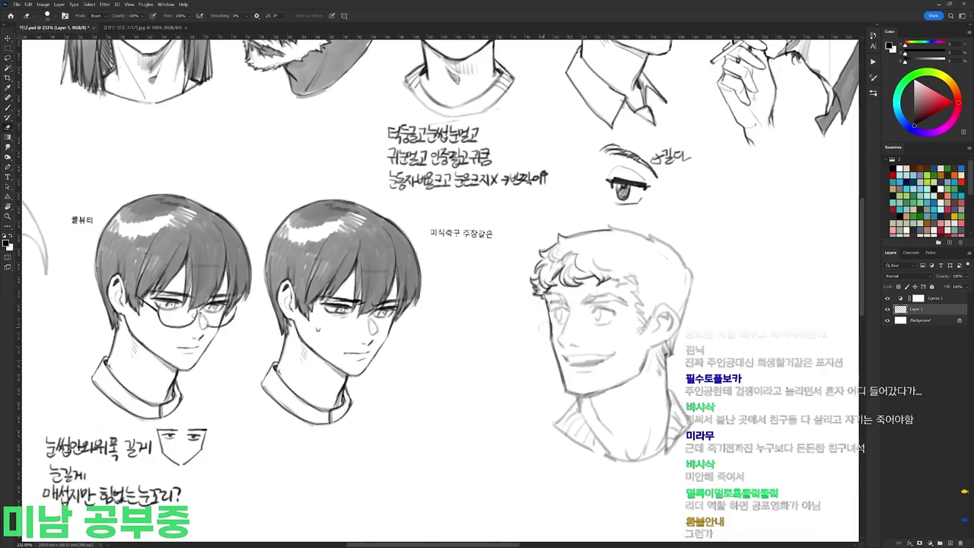
pyautogui.press('b')
# Step: Line the short sideburn, the ear, and the outline of the crown and back of the head
pyautogui.press('r')
pyautogui.moveTo(554, 266)
pyautogui.mouseDown()
pyautogui.moveTo(533, 202)
pyautogui.moveTo(722, 265)
pyautogui.mouseUp()
pyautogui.press('r')
pyautogui.scroll(-3, 708, 281)
pyautogui.scroll(4, 685, 286)
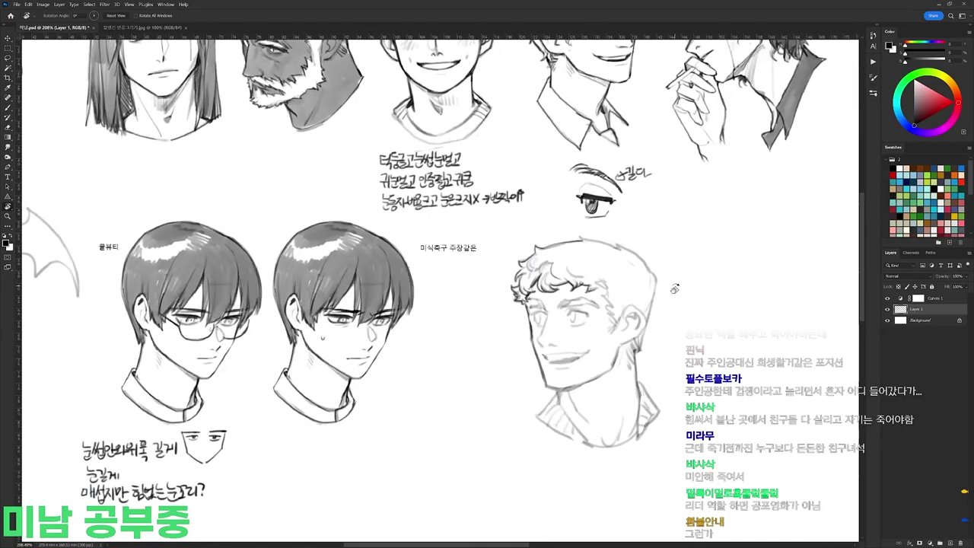
pyautogui.press('b')
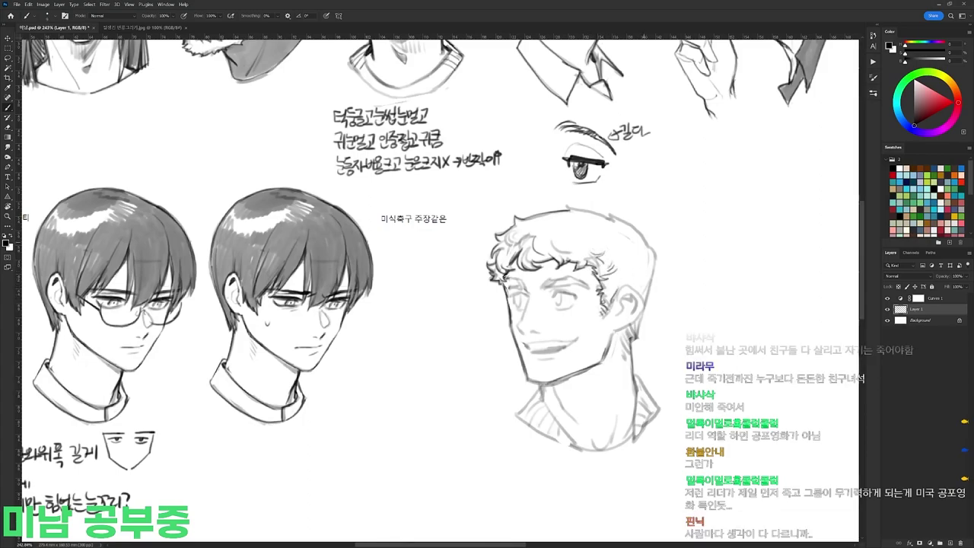
pyautogui.moveTo(621, 299)
pyautogui.mouseDown()
pyautogui.moveTo(632, 295)
pyautogui.moveTo(633, 306)
pyautogui.mouseUp()
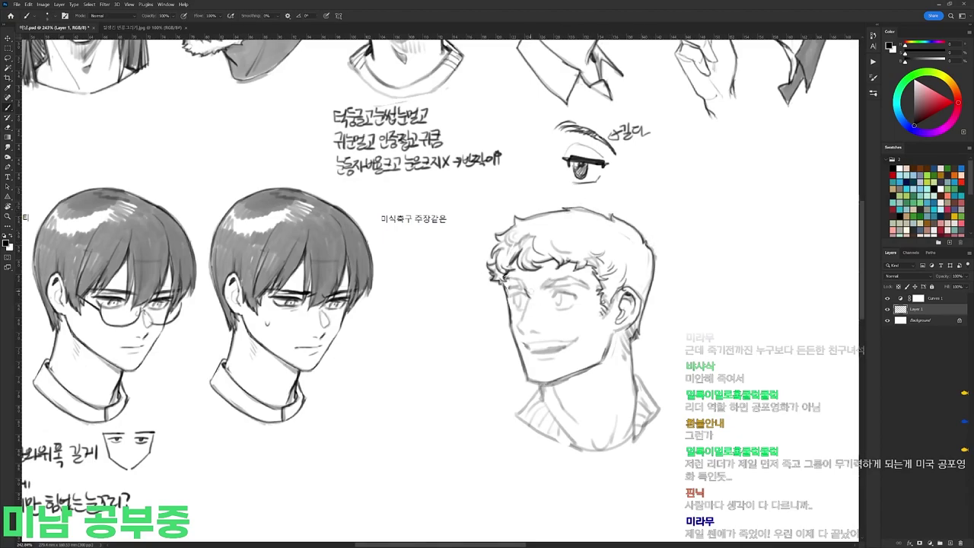
# Step: Line the far cheek, nose and jaw, correcting the strokes with the eraser
pyautogui.moveTo(528, 295); pyautogui.dragTo(520, 333)
pyautogui.press('e')
pyautogui.press('b')
pyautogui.press('e')
pyautogui.press('b')
pyautogui.press('e')
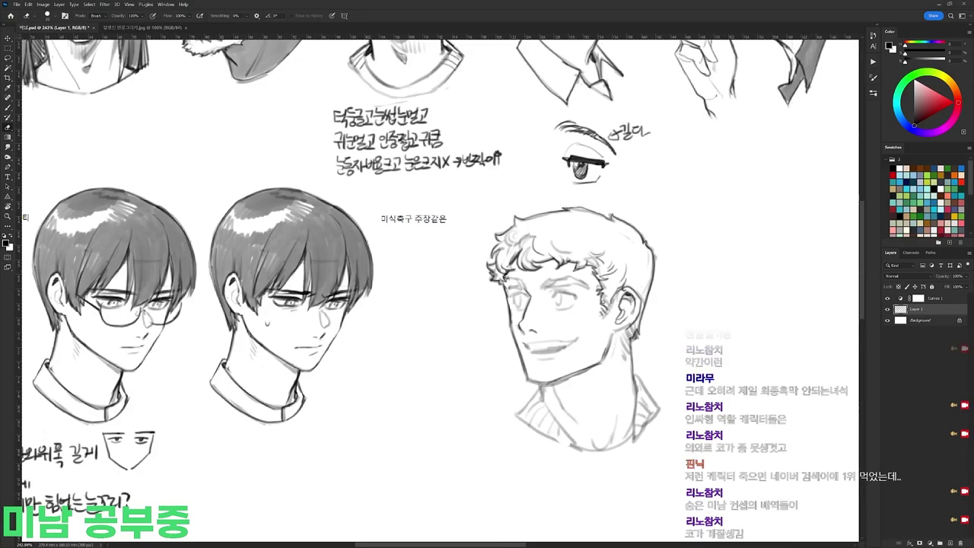
# Step: Line the neck and both sides of the collar, adding rib lines to the collar fabric
pyautogui.moveTo(637, 222); pyautogui.dragTo(654, 146)
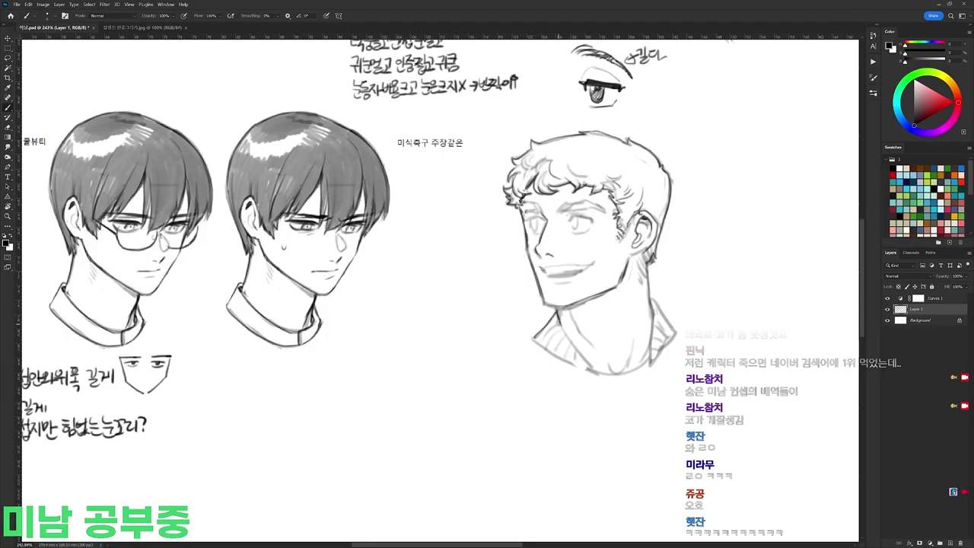
pyautogui.moveTo(551, 336)
pyautogui.mouseDown()
pyautogui.moveTo(574, 361)
pyautogui.moveTo(534, 338)
pyautogui.mouseUp()
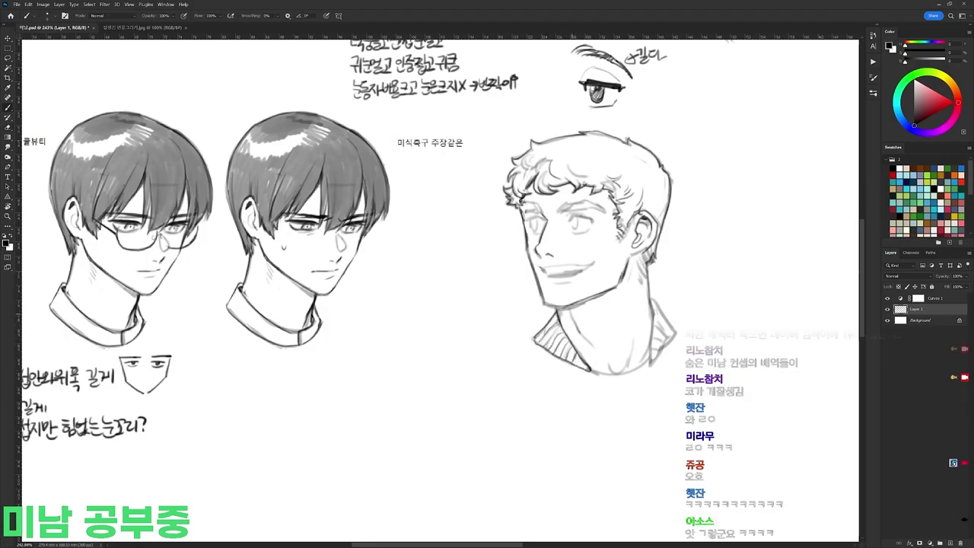
pyautogui.moveTo(648, 274); pyautogui.dragTo(654, 333)
pyautogui.moveTo(667, 330); pyautogui.dragTo(648, 364)
pyautogui.moveTo(678, 218)
pyautogui.mouseDown()
pyautogui.moveTo(673, 234)
pyautogui.moveTo(676, 192)
pyautogui.mouseUp()
pyautogui.moveTo(533, 210); pyautogui.dragTo(562, 189)
pyautogui.moveTo(649, 287)
pyautogui.mouseDown()
pyautogui.moveTo(639, 357)
pyautogui.moveTo(621, 394)
pyautogui.mouseUp()
pyautogui.moveTo(593, 279); pyautogui.dragTo(614, 294)
pyautogui.moveTo(637, 334); pyautogui.dragTo(638, 256)
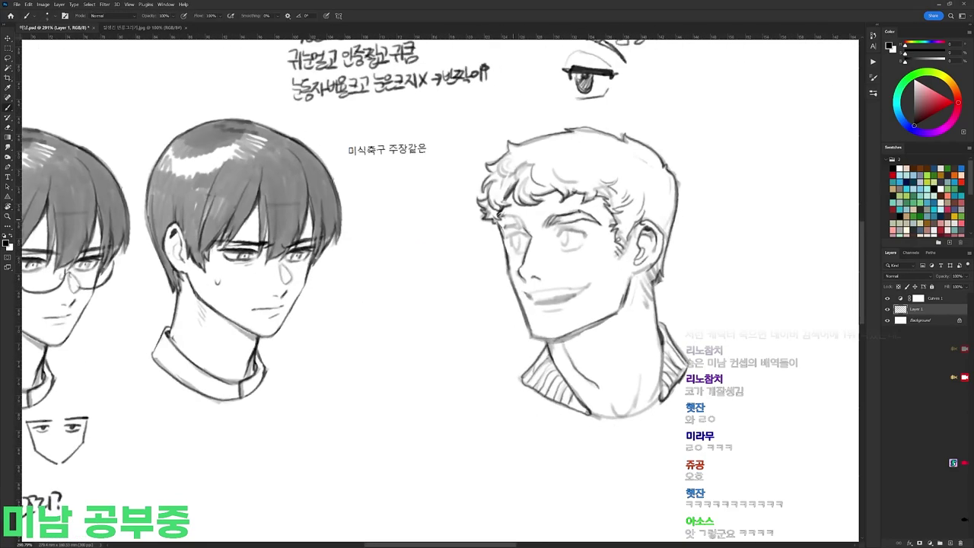
# Step: Line the eyebrows, upper eyelids and irises of both eyes
pyautogui.moveTo(526, 230); pyautogui.dragTo(500, 216)
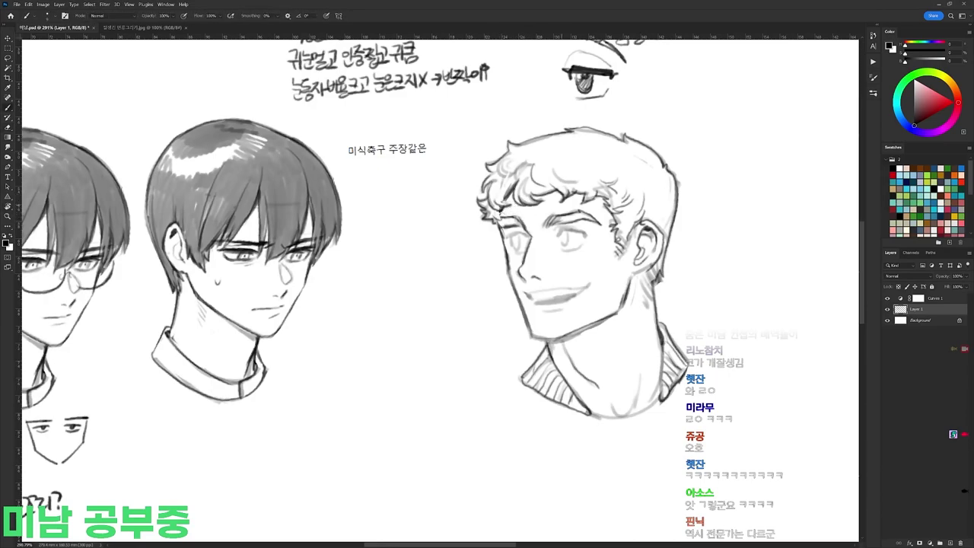
pyautogui.moveTo(583, 214); pyautogui.dragTo(519, 138)
pyautogui.moveTo(504, 170)
pyautogui.mouseDown()
pyautogui.moveTo(506, 179)
pyautogui.moveTo(527, 159)
pyautogui.moveTo(571, 229)
pyautogui.mouseUp()
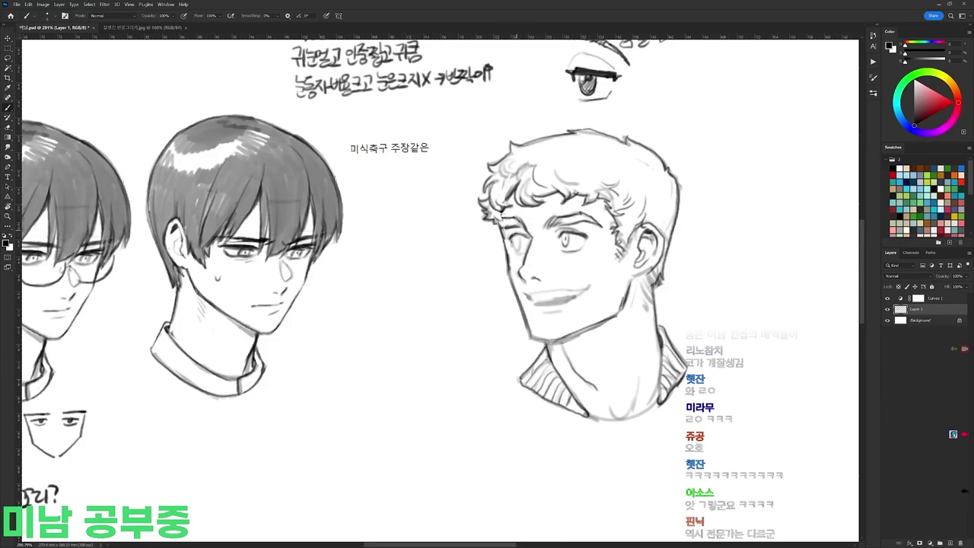
pyautogui.press('r')
pyautogui.moveTo(549, 232); pyautogui.dragTo(654, 197)
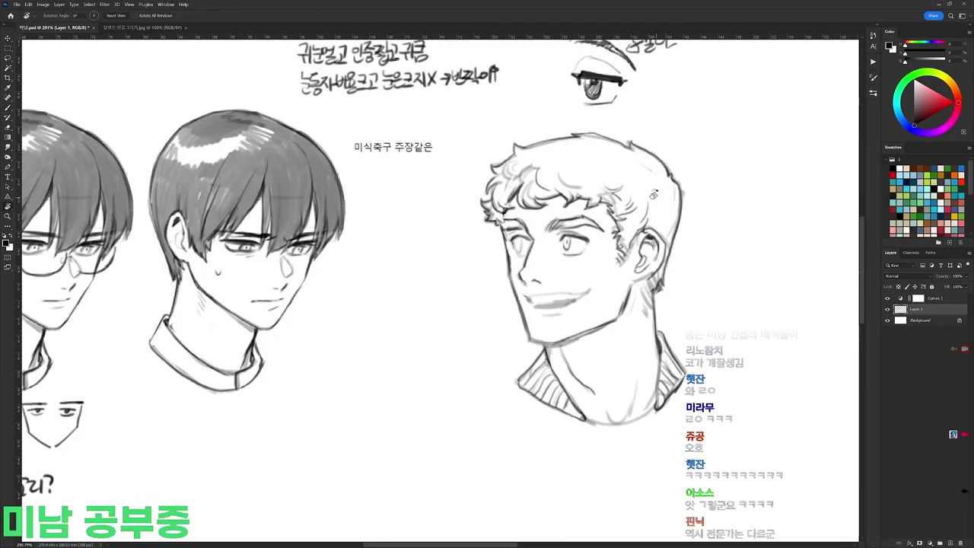
pyautogui.press('b')
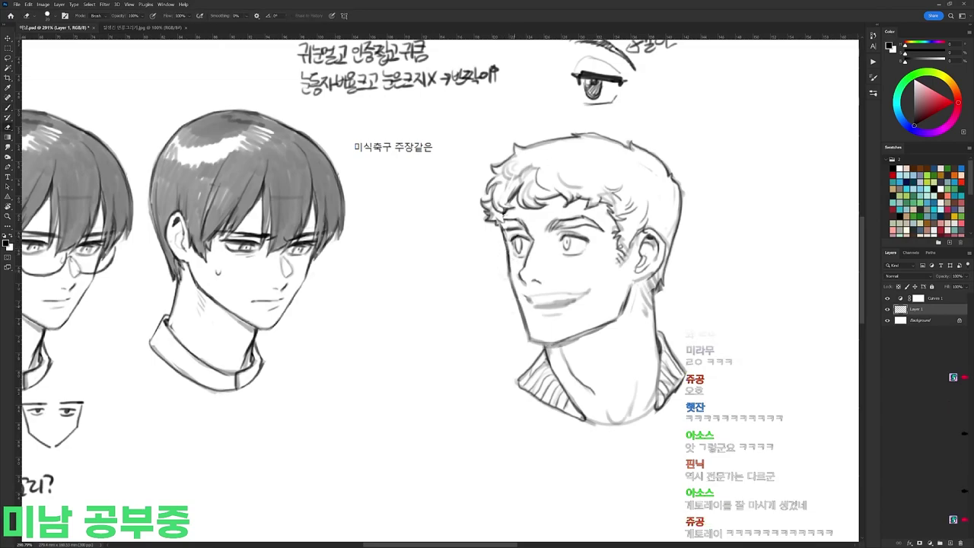
# Step: Clean up and darken the chin and jaw contour with the eraser and brush
pyautogui.press('r')
pyautogui.moveTo(533, 327)
pyautogui.mouseDown()
pyautogui.moveTo(648, 404)
pyautogui.moveTo(556, 464)
pyautogui.mouseUp()
pyautogui.press('r')
pyautogui.moveTo(561, 395); pyautogui.dragTo(598, 263)
pyautogui.press('e')
pyautogui.moveTo(544, 340)
pyautogui.mouseDown()
pyautogui.moveTo(533, 343)
pyautogui.moveTo(552, 306)
pyautogui.moveTo(594, 264)
pyautogui.mouseUp()
pyautogui.press('r')
pyautogui.press('b')
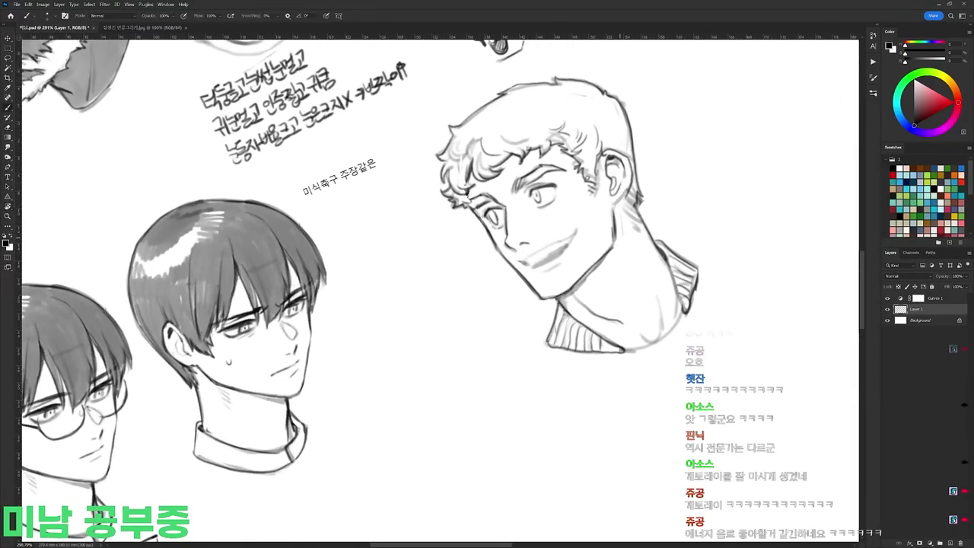
# Step: Line the upper edge and near corner of the open smile over the rough mouth
pyautogui.moveTo(521, 261)
pyautogui.mouseDown()
pyautogui.moveTo(576, 231)
pyautogui.moveTo(532, 403)
pyautogui.moveTo(794, 226)
pyautogui.moveTo(745, 104)
pyautogui.moveTo(530, 251)
pyautogui.moveTo(550, 237)
pyautogui.moveTo(554, 330)
pyautogui.moveTo(532, 331)
pyautogui.mouseUp()
pyautogui.press('r')
pyautogui.press('e')
pyautogui.press('r')
pyautogui.press('b')
pyautogui.press('r')
pyautogui.press('b')
pyautogui.press('r')
pyautogui.moveTo(533, 329)
pyautogui.mouseDown()
pyautogui.moveTo(536, 265)
pyautogui.moveTo(557, 257)
pyautogui.moveTo(540, 267)
pyautogui.mouseUp()
pyautogui.press('b')
pyautogui.press('e')
pyautogui.press('b')
pyautogui.press('r')
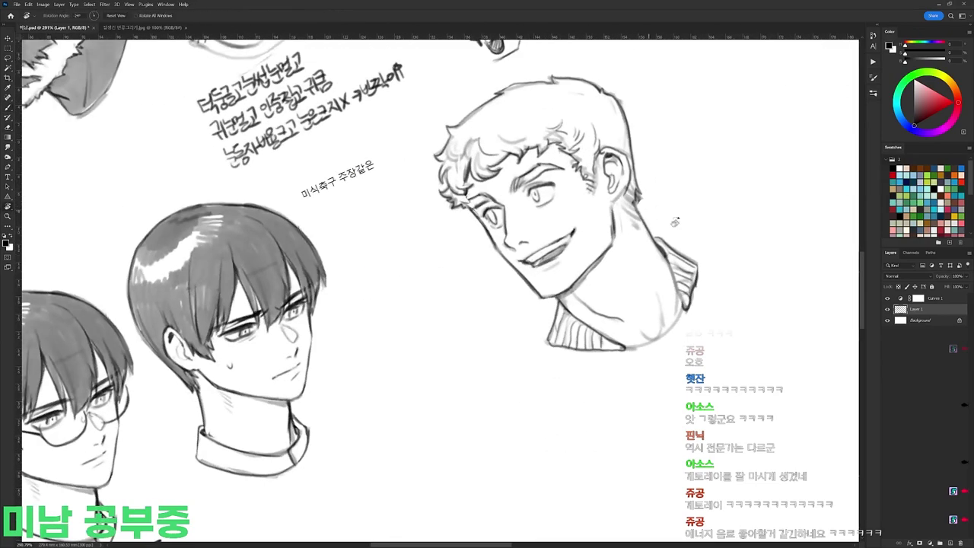
pyautogui.moveTo(659, 210); pyautogui.dragTo(653, 385)
pyautogui.press('b')
pyautogui.moveTo(522, 329); pyautogui.dragTo(526, 337)
pyautogui.press('r')
pyautogui.moveTo(679, 299); pyautogui.dragTo(680, 183)
pyautogui.hotkey('ctrl', 'z')
pyautogui.hotkey('ctrl', 'z')
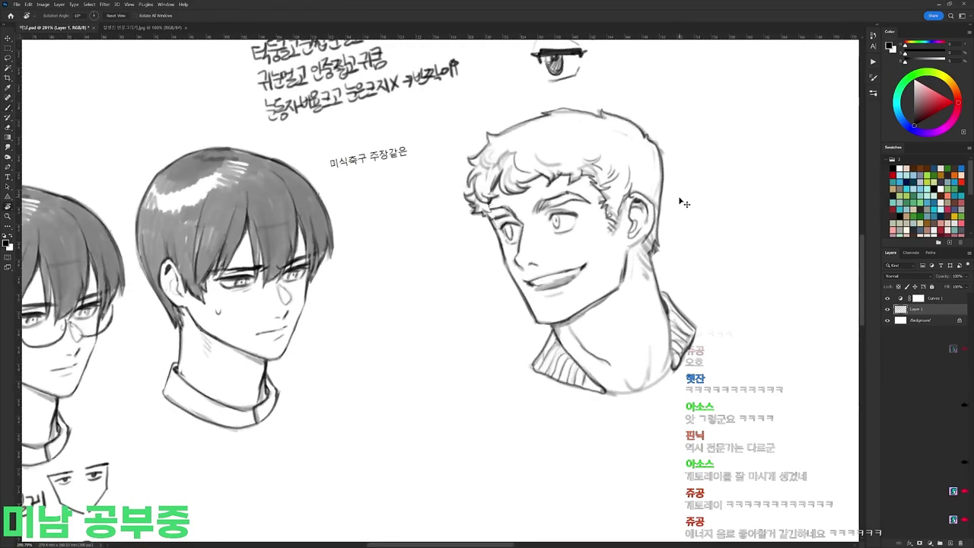
pyautogui.hotkey('ctrl', 'z')
pyautogui.moveTo(687, 234); pyautogui.dragTo(679, 177)
pyautogui.press('b')
pyautogui.moveTo(554, 261)
pyautogui.mouseDown()
pyautogui.moveTo(538, 269)
pyautogui.moveTo(569, 245)
pyautogui.mouseUp()
pyautogui.hotkey('ctrl', 'z')
# Step: Line the lower edge of the open mouth and separate the upper teeth from the shaded inside
pyautogui.press('r')
pyautogui.moveTo(655, 156); pyautogui.dragTo(647, 438)
pyautogui.press('b')
pyautogui.moveTo(493, 364); pyautogui.dragTo(497, 372)
pyautogui.press('r')
pyautogui.moveTo(649, 399); pyautogui.dragTo(650, 182)
pyautogui.press('e')
pyautogui.press('b')
pyautogui.moveTo(537, 283); pyautogui.dragTo(563, 275)
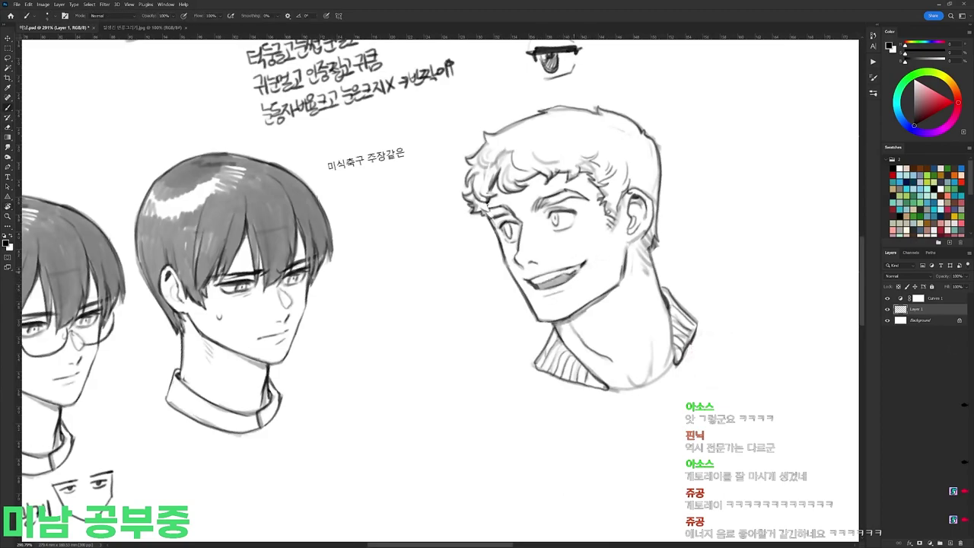
# Step: Touch up the cheek, the area below the mouth and the eyes with the eraser and brush
pyautogui.press('e')
pyautogui.press('r')
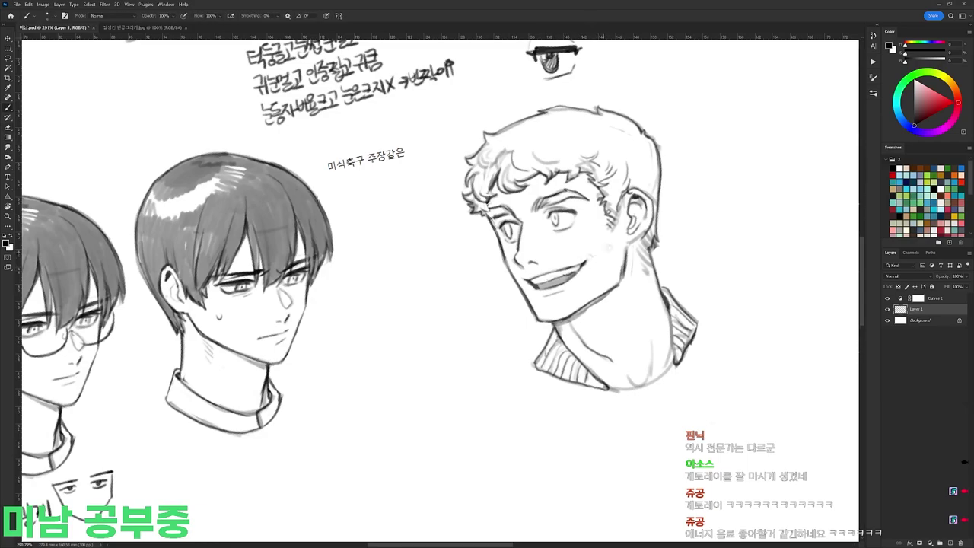
pyautogui.moveTo(586, 253); pyautogui.dragTo(589, 269)
pyautogui.moveTo(504, 232)
pyautogui.mouseDown()
pyautogui.moveTo(477, 211)
pyautogui.moveTo(489, 207)
pyautogui.mouseUp()
pyautogui.press('b')
pyautogui.press('r')
pyautogui.moveTo(487, 206)
pyautogui.mouseDown()
pyautogui.moveTo(526, 242)
pyautogui.moveTo(538, 241)
pyautogui.mouseUp()
pyautogui.press('e')
pyautogui.press('b')
pyautogui.press('e')
pyautogui.press('b')
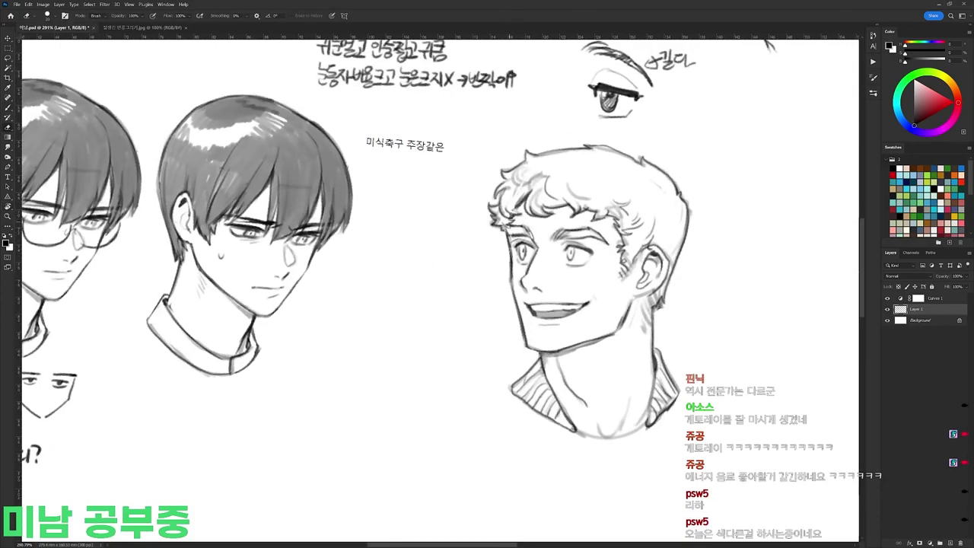
# Step: Refine the curls at the far side of the forehead with additional brush strokes
pyautogui.press('e')
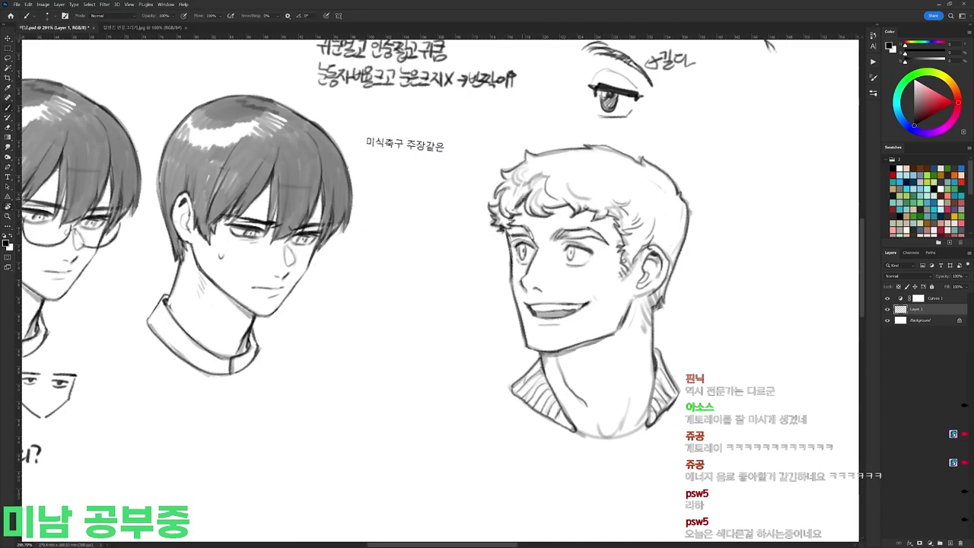
pyautogui.moveTo(524, 197); pyautogui.dragTo(523, 208)
pyautogui.moveTo(523, 207); pyautogui.dragTo(491, 207)
pyautogui.press('r')
pyautogui.moveTo(671, 163)
pyautogui.mouseDown()
pyautogui.moveTo(667, 155)
pyautogui.moveTo(609, 200)
pyautogui.mouseUp()
pyautogui.press('Escape')
pyautogui.press('b')
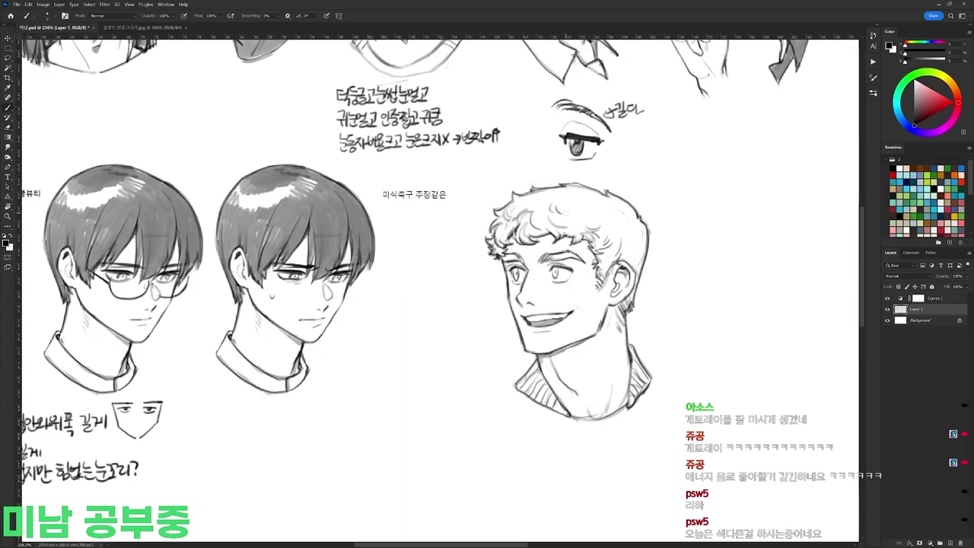
# Step: Thicken and darken both eyebrows of the "미식축구 주장같은" head with the brush
pyautogui.press('e')
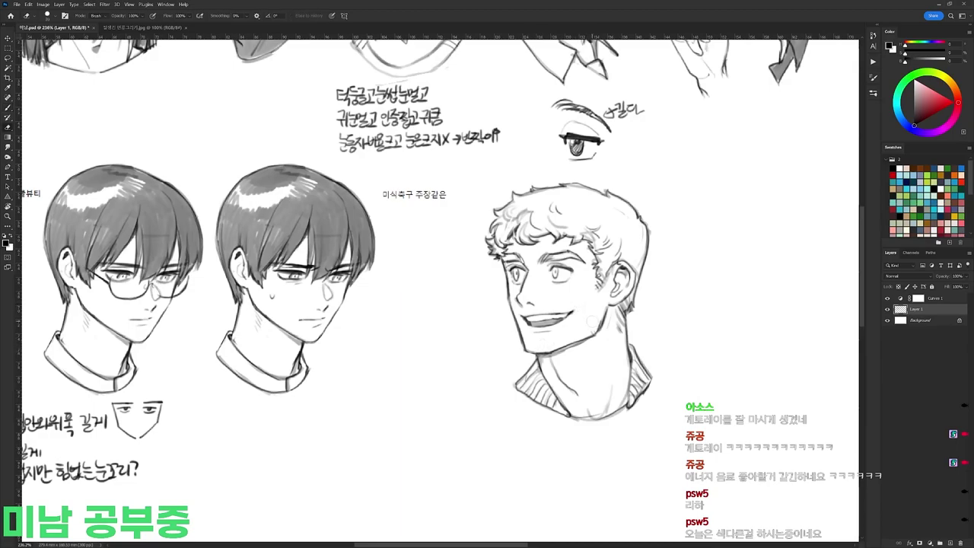
pyautogui.press('b')
pyautogui.rightClick(597, 234)
pyautogui.doubleClick(670, 307)
pyautogui.moveTo(498, 256); pyautogui.dragTo(510, 262)
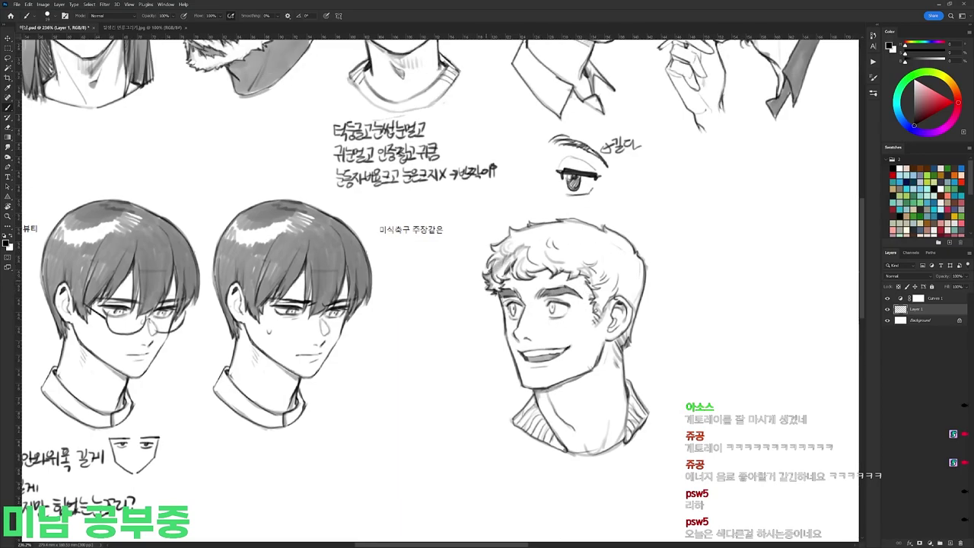
# Step: Shade the top, side and back of the football-captain's hair with light hatching strokes
pyautogui.moveTo(502, 250)
pyautogui.mouseDown()
pyautogui.moveTo(498, 273)
pyautogui.moveTo(550, 268)
pyautogui.moveTo(582, 278)
pyautogui.moveTo(597, 295)
pyautogui.mouseUp()
pyautogui.moveTo(603, 247)
pyautogui.mouseDown()
pyautogui.moveTo(609, 293)
pyautogui.moveTo(618, 294)
pyautogui.mouseUp()
pyautogui.moveTo(623, 261); pyautogui.dragTo(635, 300)
pyautogui.moveTo(638, 259); pyautogui.dragTo(637, 315)
pyautogui.moveTo(631, 314); pyautogui.dragTo(627, 338)
pyautogui.moveTo(545, 227)
pyautogui.mouseDown()
pyautogui.moveTo(552, 242)
pyautogui.moveTo(584, 256)
pyautogui.mouseUp()
pyautogui.moveTo(583, 225)
pyautogui.mouseDown()
pyautogui.moveTo(595, 260)
pyautogui.moveTo(604, 256)
pyautogui.mouseUp()
pyautogui.moveTo(600, 229); pyautogui.dragTo(623, 255)
pyautogui.moveTo(622, 241)
pyautogui.mouseDown()
pyautogui.moveTo(631, 257)
pyautogui.moveTo(619, 251)
pyautogui.mouseUp()
pyautogui.moveTo(632, 249); pyautogui.dragTo(637, 256)
pyautogui.moveTo(536, 228); pyautogui.dragTo(541, 242)
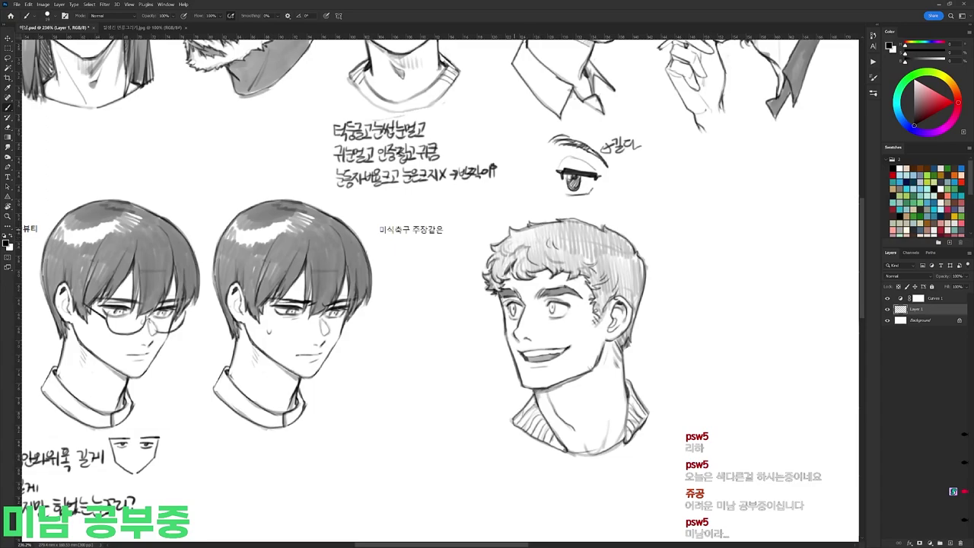
# Step: Hatch light tone into the front curls and touch up the hair with the eraser
pyautogui.moveTo(519, 257); pyautogui.dragTo(523, 266)
pyautogui.moveTo(591, 255); pyautogui.dragTo(607, 271)
pyautogui.moveTo(512, 302)
pyautogui.mouseDown()
pyautogui.moveTo(513, 316)
pyautogui.moveTo(551, 311)
pyautogui.mouseUp()
pyautogui.press('e')
pyautogui.press('b')
# Step: Add fine strokes around the sideburn and light crease marks on the near cheek using another brush preset
pyautogui.rightClick(629, 261)
pyautogui.doubleClick(703, 334)
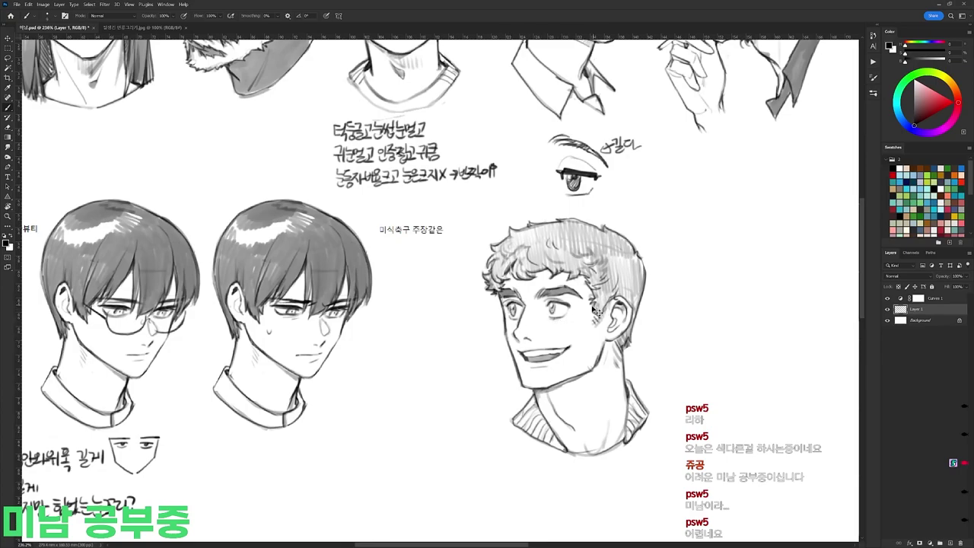
pyautogui.press('r')
pyautogui.moveTo(573, 337); pyautogui.dragTo(604, 203)
pyautogui.rightClick(607, 207)
pyautogui.doubleClick(648, 281)
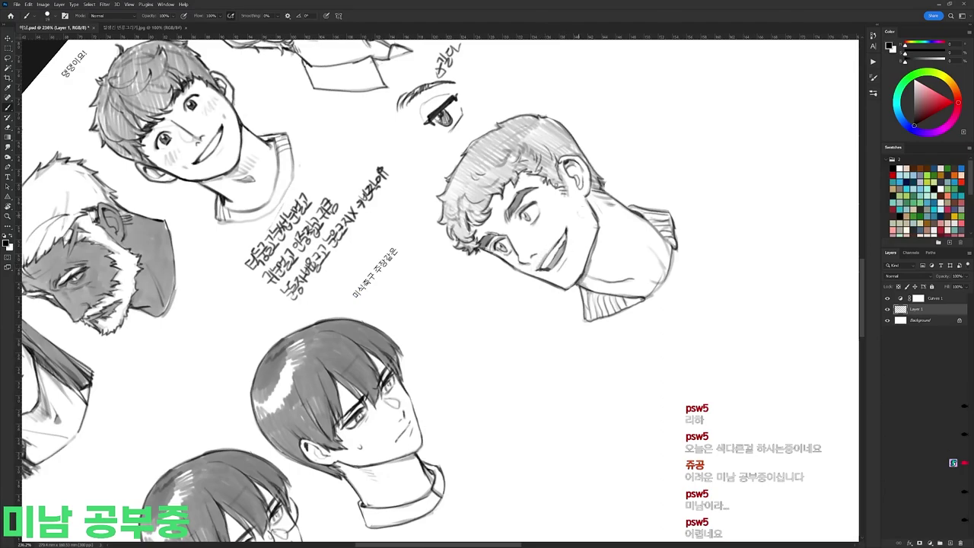
pyautogui.press('Escape')
pyautogui.press('r')
pyautogui.moveTo(578, 335); pyautogui.dragTo(590, 221)
pyautogui.moveTo(542, 277)
pyautogui.mouseDown()
pyautogui.moveTo(562, 254)
pyautogui.moveTo(607, 296)
pyautogui.mouseUp()
pyautogui.press('r')
pyautogui.press('Escape')
pyautogui.press('e')
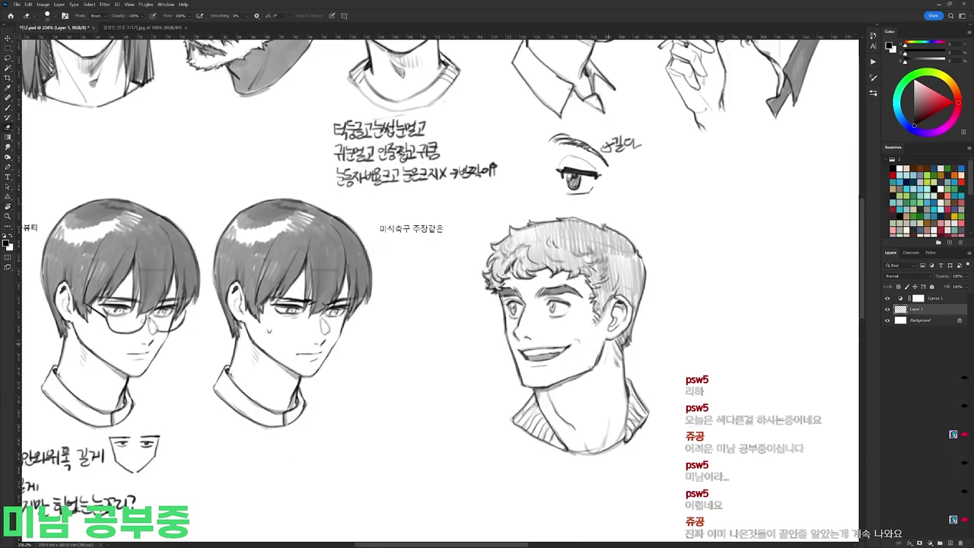
# Step: Clean up and redraw the smile crease and small facial lines on the football-captain head
pyautogui.rightClick(543, 260)
pyautogui.moveTo(501, 288); pyautogui.dragTo(510, 289)
pyautogui.press('r')
pyautogui.moveTo(579, 334); pyautogui.dragTo(564, 214)
pyautogui.press('b')
pyautogui.rightClick(543, 211)
pyautogui.doubleClick(618, 285)
pyautogui.press('r')
pyautogui.moveTo(642, 169); pyautogui.dragTo(664, 346)
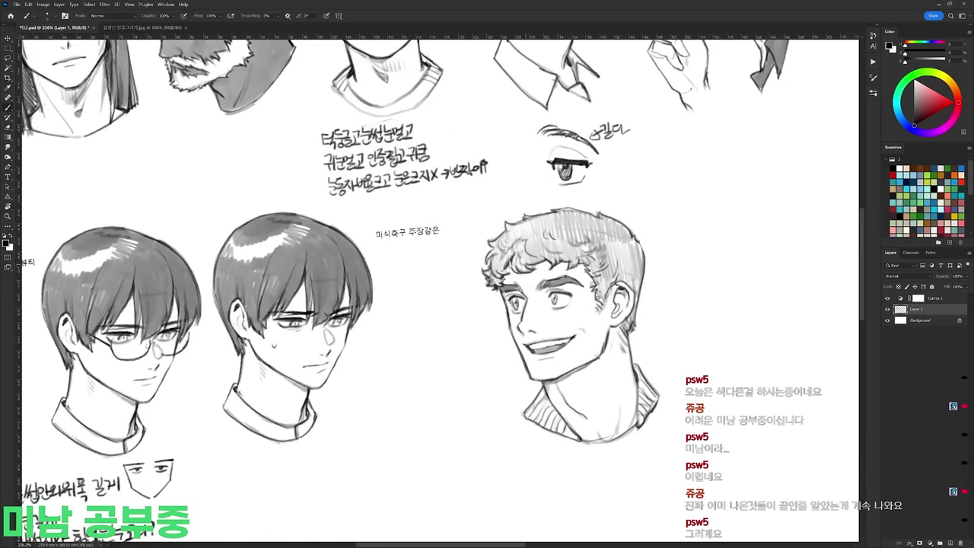
# Step: Add hatching on the neck below the jaw and short hair strokes at the nape
pyautogui.press('Escape')
pyautogui.press('z')
pyautogui.moveTo(575, 239); pyautogui.dragTo(562, 242)
pyautogui.moveTo(570, 350); pyautogui.dragTo(580, 350)
pyautogui.press('e')
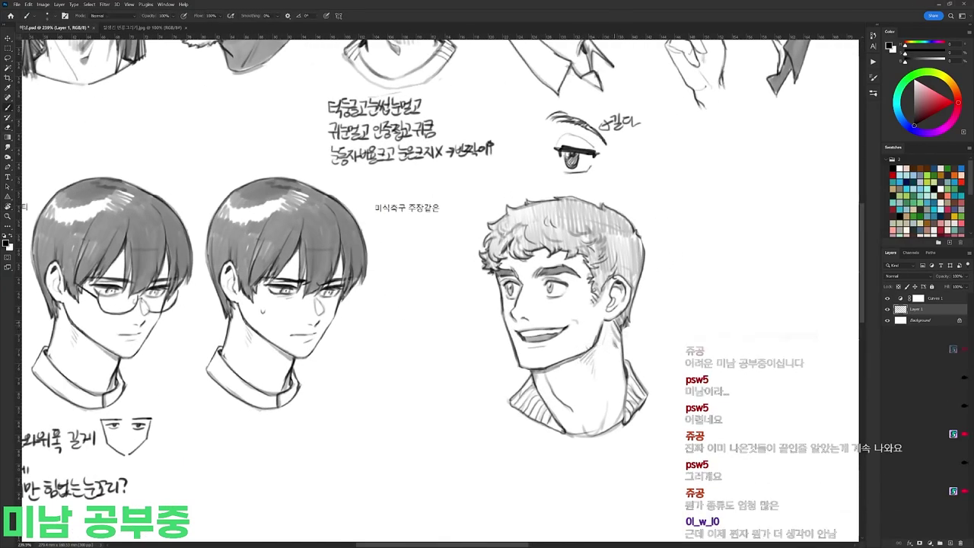
pyautogui.press('b')
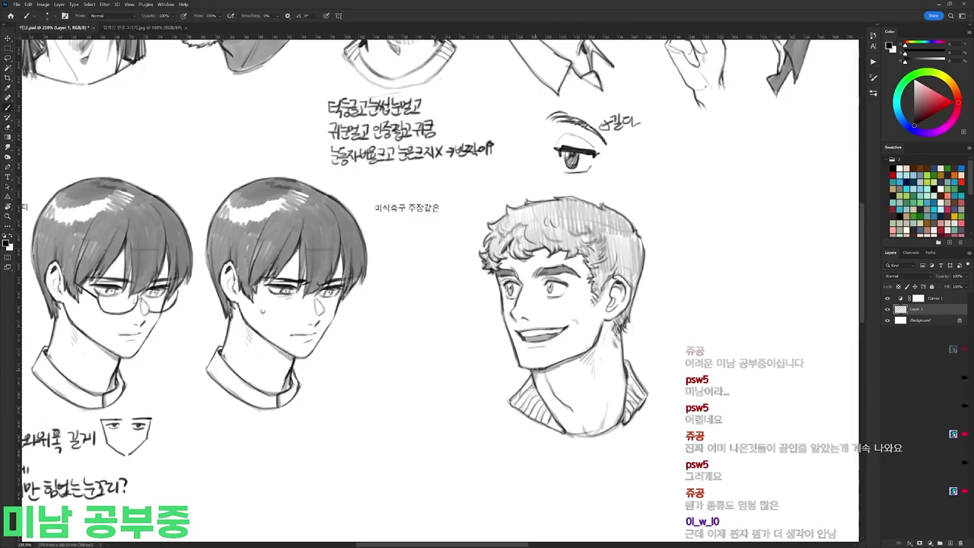
# Step: Select the football-captain head, move it closer to its label and the "쿨뷰티" heads, deselect it and save the file
pyautogui.press('l')
pyautogui.moveTo(635, 303); pyautogui.dragTo(582, 305)
pyautogui.moveTo(526, 320)
pyautogui.mouseDown()
pyautogui.moveTo(581, 226)
pyautogui.moveTo(555, 396)
pyautogui.mouseUp()
pyautogui.moveTo(626, 325); pyautogui.dragTo(557, 297)
pyautogui.hotkey('ctrl', 'd')
pyautogui.moveTo(557, 296); pyautogui.dragTo(613, 289)
pyautogui.hotkey('ctrl', 's')
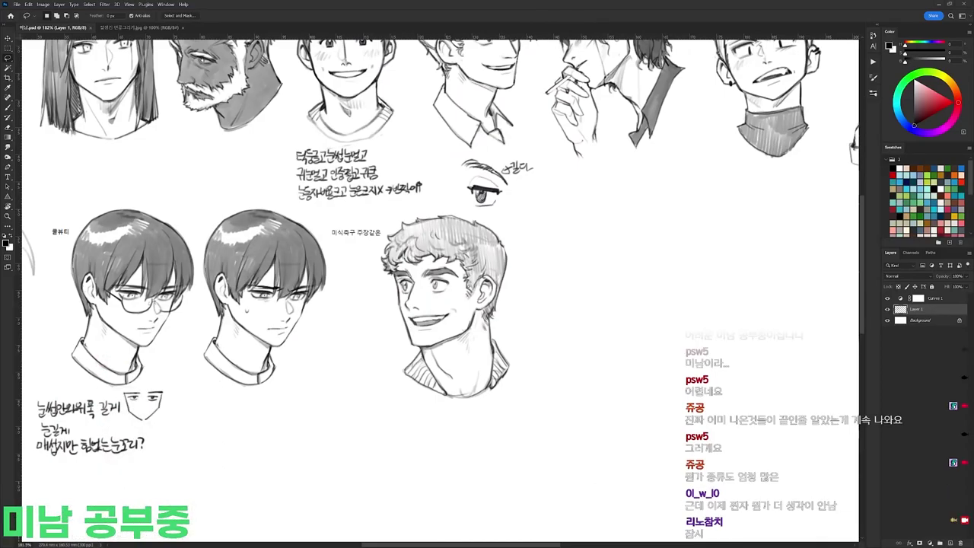
# Step: Rough in the face outline of a new head below the "늙집사" label with the brush on Layer 2
pyautogui.moveTo(604, 265); pyautogui.dragTo(473, 316)
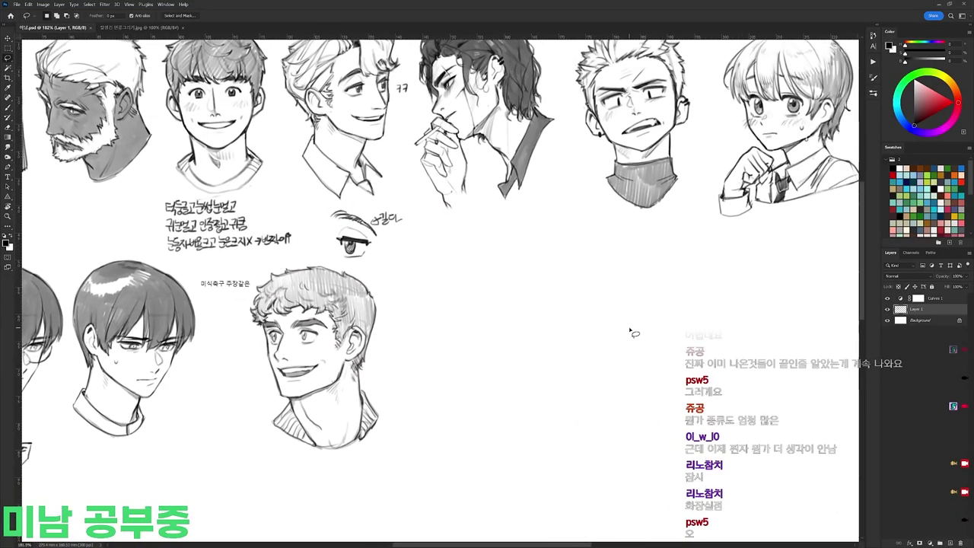
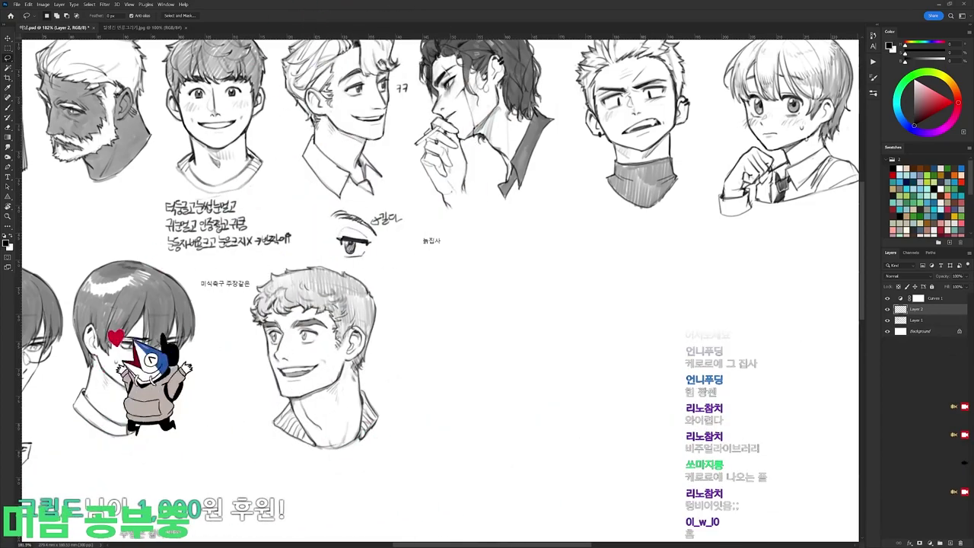
pyautogui.moveTo(559, 267); pyautogui.dragTo(663, 243)
pyautogui.press('b')
pyautogui.rightClick(581, 293)
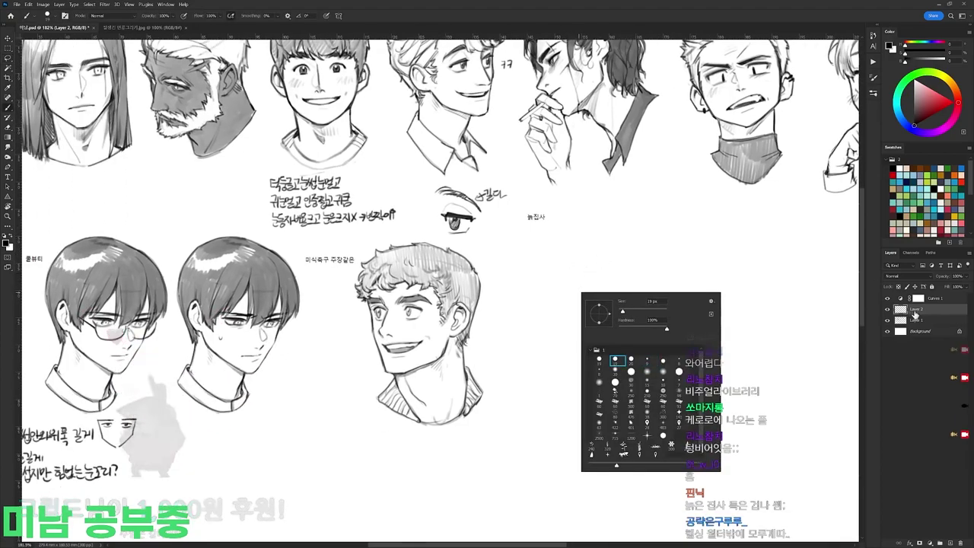
pyautogui.click(913, 312)
pyautogui.moveTo(613, 303); pyautogui.dragTo(638, 303)
pyautogui.moveTo(514, 249)
pyautogui.mouseDown()
pyautogui.moveTo(528, 238)
pyautogui.moveTo(615, 232)
pyautogui.moveTo(531, 357)
pyautogui.mouseUp()
pyautogui.hotkey('ctrl', 'z')
pyautogui.moveTo(614, 230); pyautogui.dragTo(627, 350)
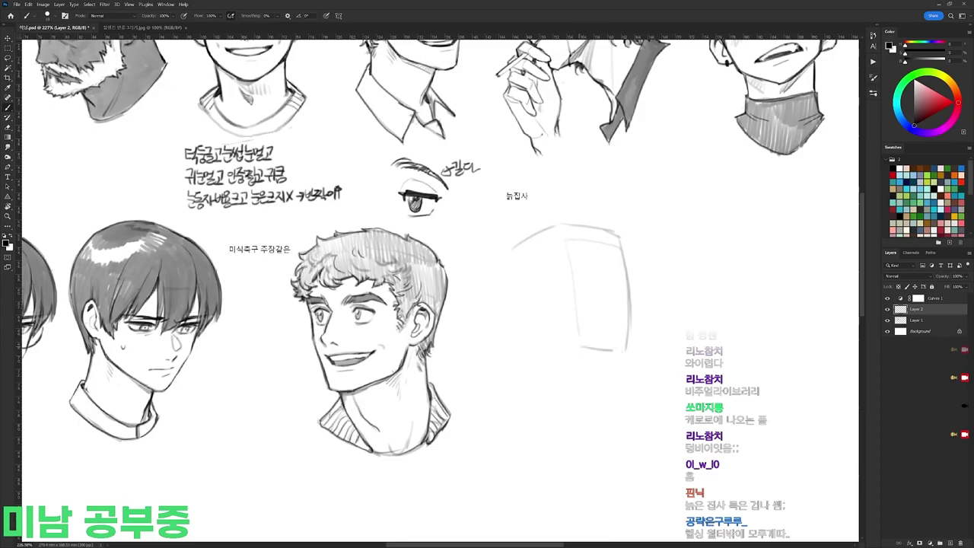
pyautogui.moveTo(626, 291); pyautogui.dragTo(613, 354)
# Step: Select the rough face outline, adjust it with Free Transform and deselect it
pyautogui.press('l')
pyautogui.moveTo(634, 221); pyautogui.dragTo(659, 261)
pyautogui.hotkey('ctrl', 't')
pyautogui.moveTo(694, 233); pyautogui.dragTo(699, 250)
pyautogui.press('Return')
pyautogui.hotkey('ctrl', 'd')
pyautogui.moveTo(608, 265); pyautogui.dragTo(624, 243)
# Step: Sketch the back of the skull, the jaw, the neck and a shirt collar with a tie knot
pyautogui.press('b')
pyautogui.moveTo(536, 220)
pyautogui.mouseDown()
pyautogui.moveTo(522, 273)
pyautogui.moveTo(547, 296)
pyautogui.moveTo(563, 295)
pyautogui.moveTo(582, 331)
pyautogui.moveTo(542, 299)
pyautogui.moveTo(545, 335)
pyautogui.mouseUp()
pyautogui.moveTo(611, 347); pyautogui.dragTo(610, 364)
pyautogui.moveTo(545, 294)
pyautogui.mouseDown()
pyautogui.moveTo(546, 341)
pyautogui.moveTo(600, 358)
pyautogui.moveTo(601, 386)
pyautogui.mouseUp()
pyautogui.moveTo(541, 331); pyautogui.dragTo(598, 396)
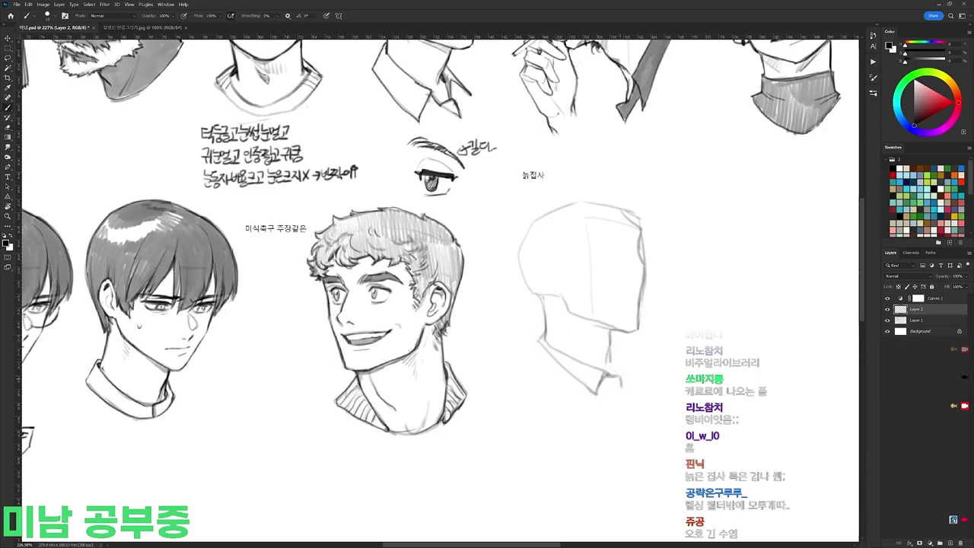
pyautogui.moveTo(617, 370)
pyautogui.mouseDown()
pyautogui.moveTo(626, 390)
pyautogui.moveTo(592, 402)
pyautogui.mouseUp()
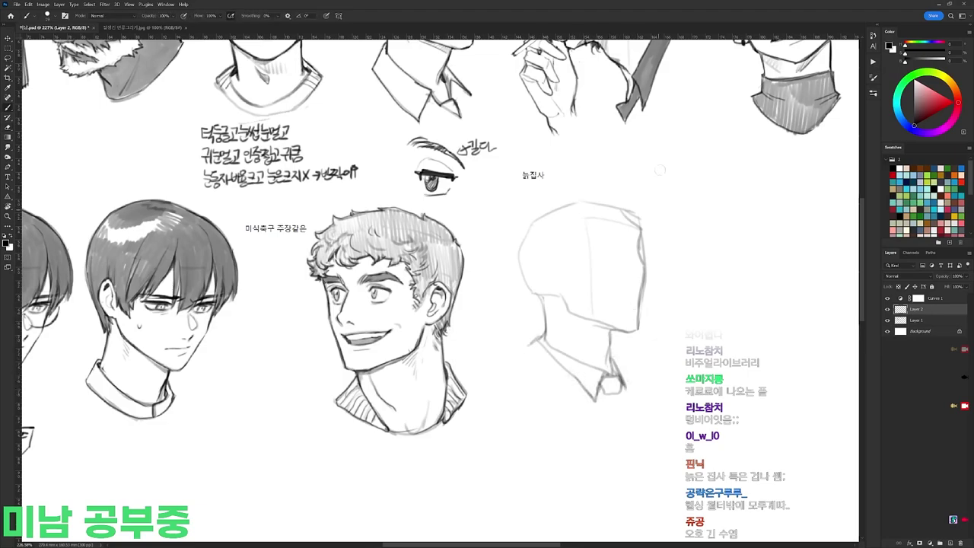
# Step: Adjust the forehead area of the sketch and rough in the ear and the brow line
pyautogui.press('l')
pyautogui.moveTo(585, 230)
pyautogui.mouseDown()
pyautogui.moveTo(640, 232)
pyautogui.moveTo(641, 240)
pyautogui.mouseUp()
pyautogui.hotkey('ctrl', 'd')
pyautogui.press('e')
pyautogui.press('b')
pyautogui.moveTo(558, 258); pyautogui.dragTo(568, 294)
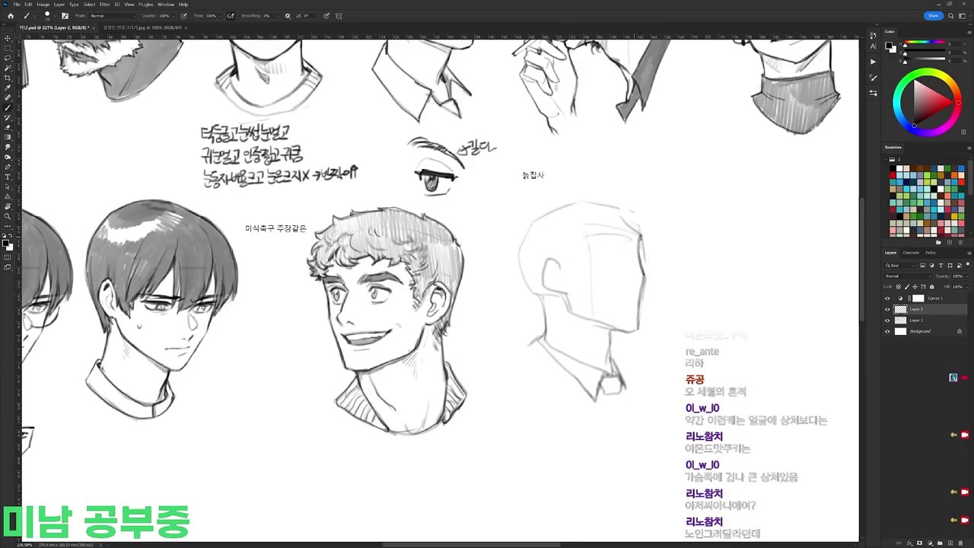
pyautogui.moveTo(577, 240); pyautogui.dragTo(615, 241)
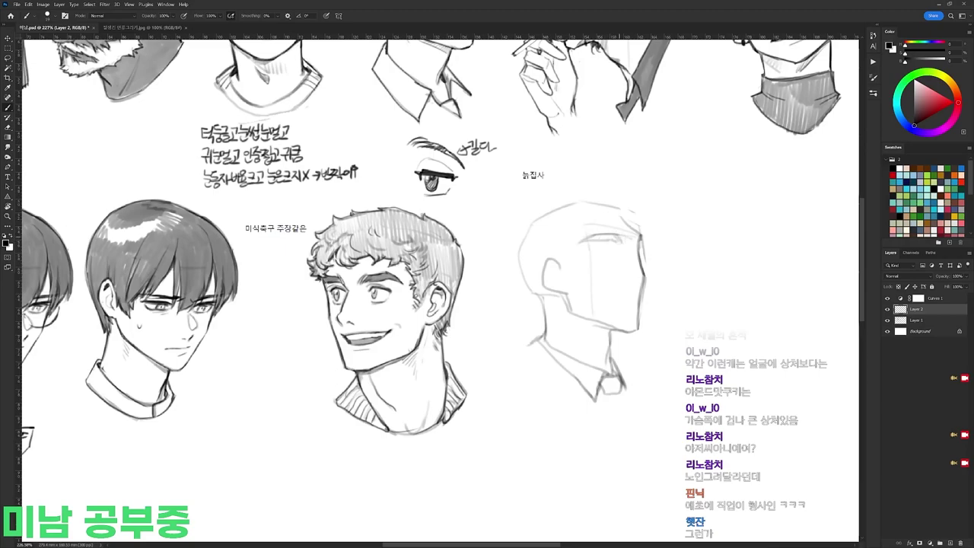
# Step: Erase and redraw the "늙집사" profile from brow to mouth, and sketch hair strands swept back over the skull
pyautogui.press('e')
pyautogui.moveTo(635, 242)
pyautogui.mouseDown()
pyautogui.moveTo(644, 239)
pyautogui.moveTo(640, 268)
pyautogui.mouseUp()
pyautogui.press('b')
pyautogui.press('e')
pyautogui.press('b')
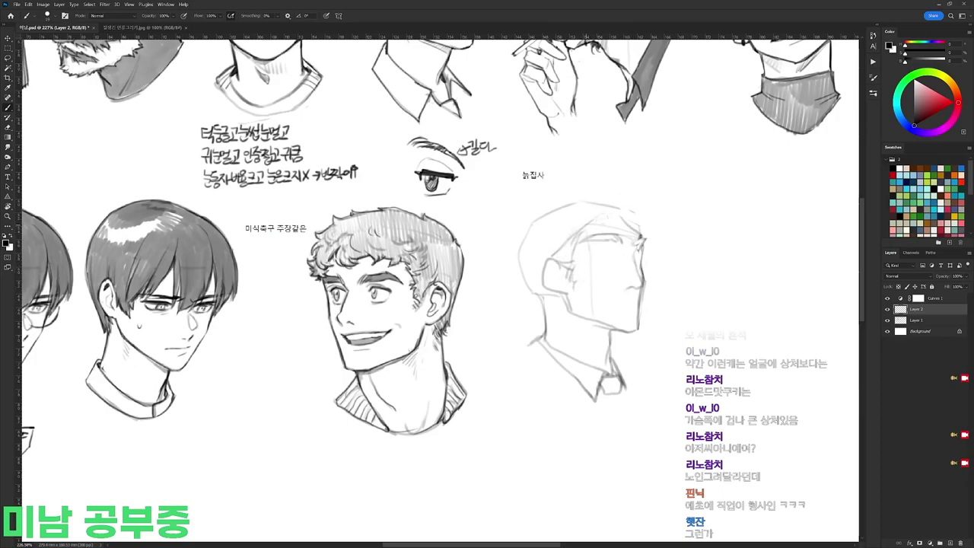
pyautogui.moveTo(591, 221); pyautogui.dragTo(522, 251)
pyautogui.moveTo(556, 249); pyautogui.dragTo(531, 270)
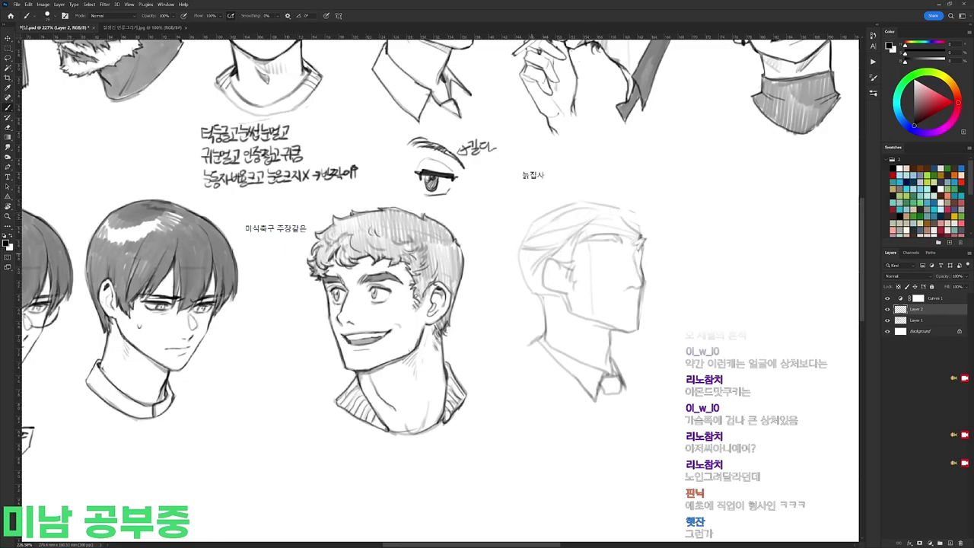
# Step: Sketch the near eyebrow and narrow eye of the "늙집사" head, redrawing the first attempt
pyautogui.moveTo(628, 227); pyautogui.dragTo(605, 231)
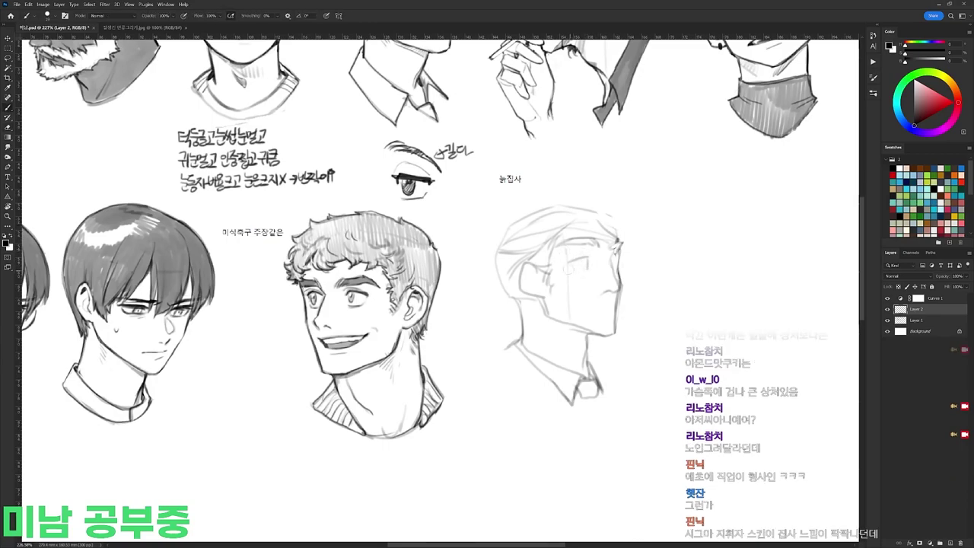
pyautogui.hotkey('ctrl', 'z')
pyautogui.moveTo(573, 260); pyautogui.dragTo(590, 257)
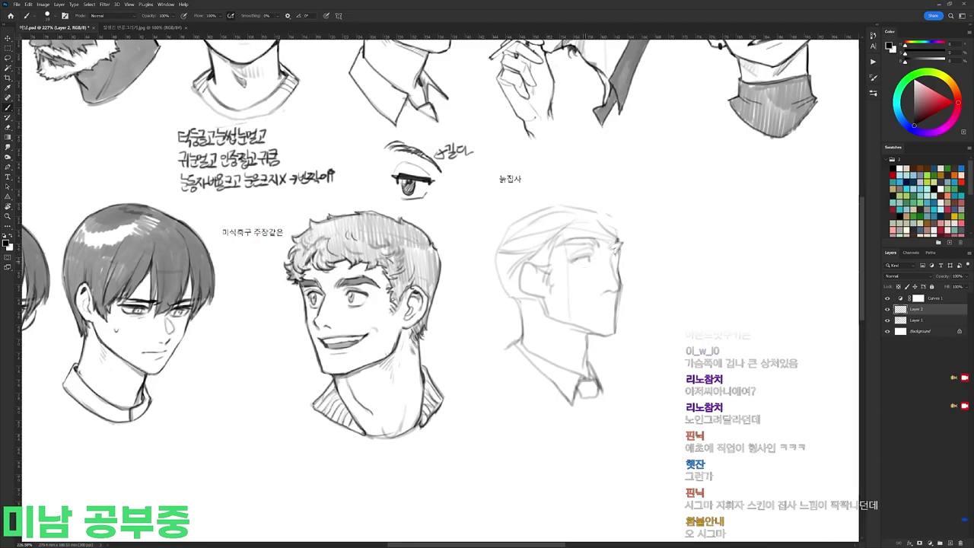
pyautogui.press('e')
pyautogui.press('b')
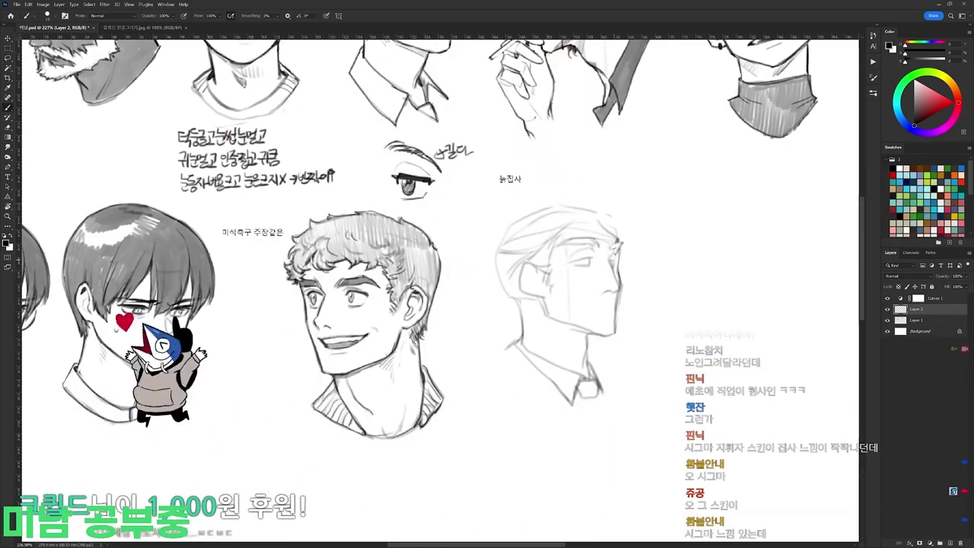
# Step: Refine the near eye and define the far brow and eye with the brush and eraser
pyautogui.press('r')
pyautogui.moveTo(609, 238)
pyautogui.mouseDown()
pyautogui.moveTo(544, 151)
pyautogui.moveTo(526, 172)
pyautogui.moveTo(524, 156)
pyautogui.moveTo(556, 150)
pyautogui.moveTo(683, 252)
pyautogui.mouseUp()
pyautogui.press('l')
pyautogui.hotkey('ctrl', 'd')
pyautogui.press('r')
pyautogui.press('b')
pyautogui.press('e')
pyautogui.press('b')
pyautogui.moveTo(618, 230); pyautogui.dragTo(684, 209)
pyautogui.press('r')
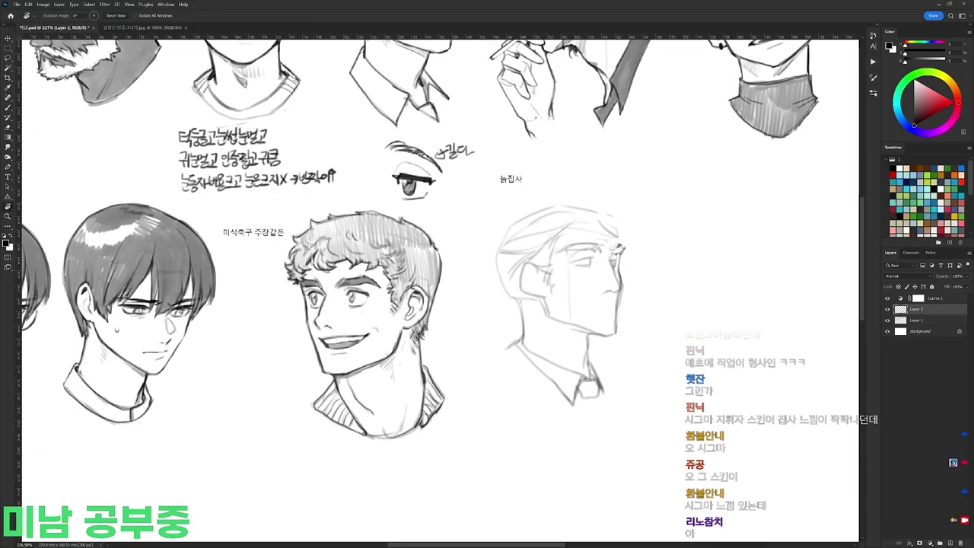
# Step: Add the crease beside the nose and the lower cheek lines to the old butler's face
pyautogui.press('l')
pyautogui.moveTo(541, 299)
pyautogui.mouseDown()
pyautogui.moveTo(592, 323)
pyautogui.moveTo(559, 335)
pyautogui.moveTo(540, 301)
pyautogui.mouseUp()
pyautogui.moveTo(682, 299); pyautogui.dragTo(681, 302)
pyautogui.press('b')
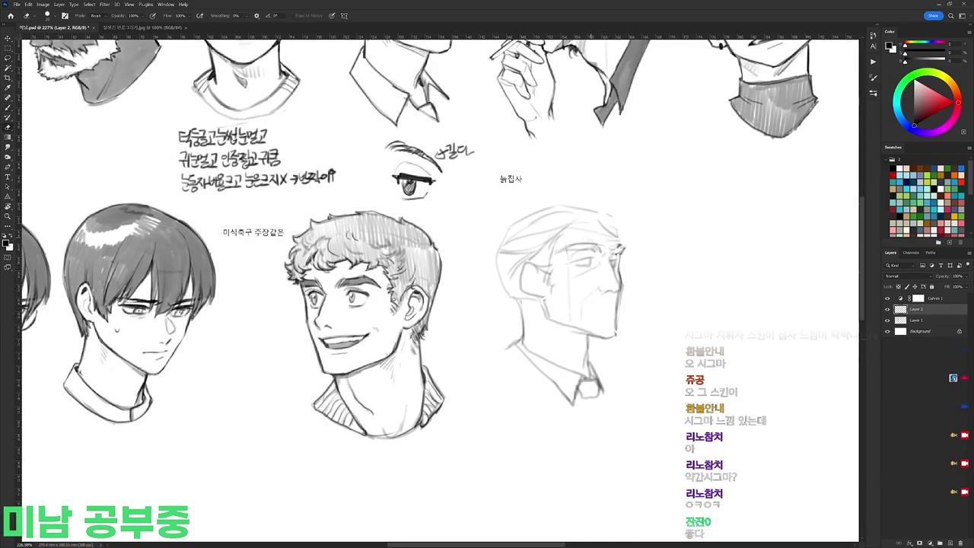
# Step: Rework the nose, upper lip and mouth profile with alternating brush and eraser strokes
pyautogui.press('e')
pyautogui.press('b')
pyautogui.moveTo(620, 278); pyautogui.dragTo(617, 291)
pyautogui.press('e')
pyautogui.press('b')
pyautogui.press('e')
pyautogui.press('b')
pyautogui.press('e')
pyautogui.press('b')
pyautogui.press('e')
pyautogui.press('b')
pyautogui.press('e')
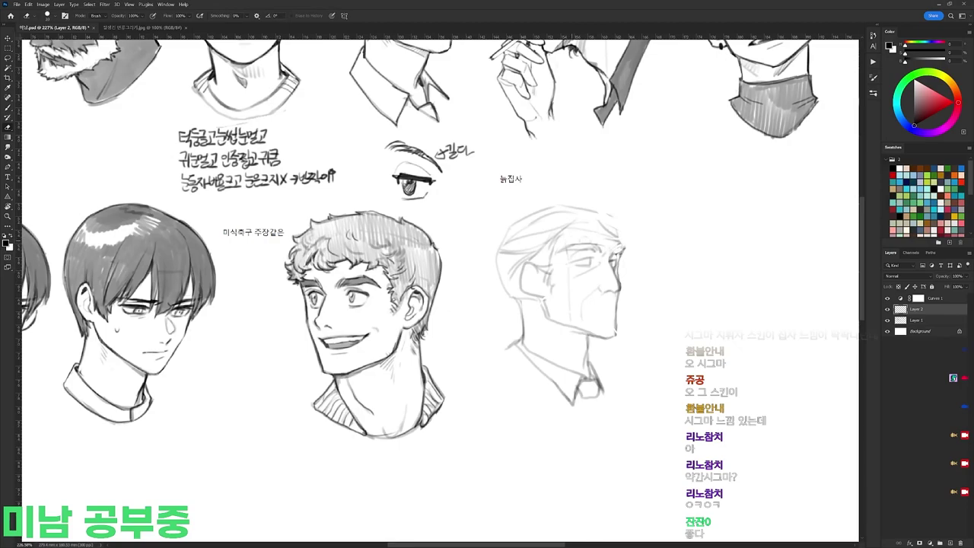
# Step: Sketch a moustache and a short beard running along the jaw up to the sideburn
pyautogui.press('r')
pyautogui.moveTo(586, 244)
pyautogui.mouseDown()
pyautogui.moveTo(531, 165)
pyautogui.moveTo(539, 253)
pyautogui.moveTo(551, 248)
pyautogui.mouseUp()
pyautogui.press('b')
pyautogui.press('r')
pyautogui.moveTo(613, 242); pyautogui.dragTo(622, 340)
pyautogui.press('b')
pyautogui.moveTo(565, 318); pyautogui.dragTo(570, 313)
pyautogui.press('r')
pyautogui.moveTo(626, 302)
pyautogui.mouseDown()
pyautogui.moveTo(627, 311)
pyautogui.moveTo(639, 252)
pyautogui.mouseUp()
pyautogui.press('b')
pyautogui.moveTo(549, 319)
pyautogui.mouseDown()
pyautogui.moveTo(568, 310)
pyautogui.moveTo(539, 329)
pyautogui.moveTo(580, 325)
pyautogui.mouseUp()
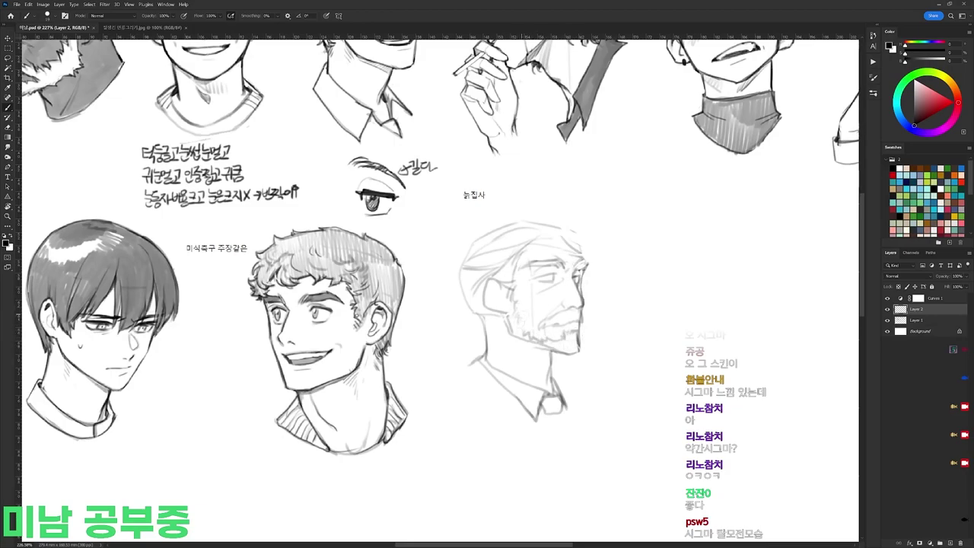
# Step: Touch up the ear area and add hair strokes behind the ear and at the nape
pyautogui.press('e')
pyautogui.press('b')
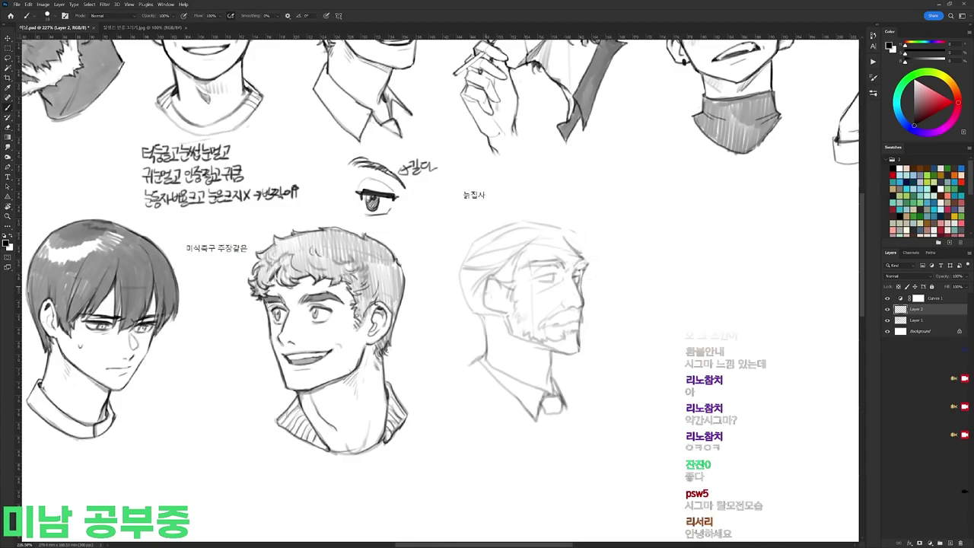
pyautogui.moveTo(493, 282)
pyautogui.mouseDown()
pyautogui.moveTo(481, 329)
pyautogui.moveTo(488, 335)
pyautogui.mouseUp()
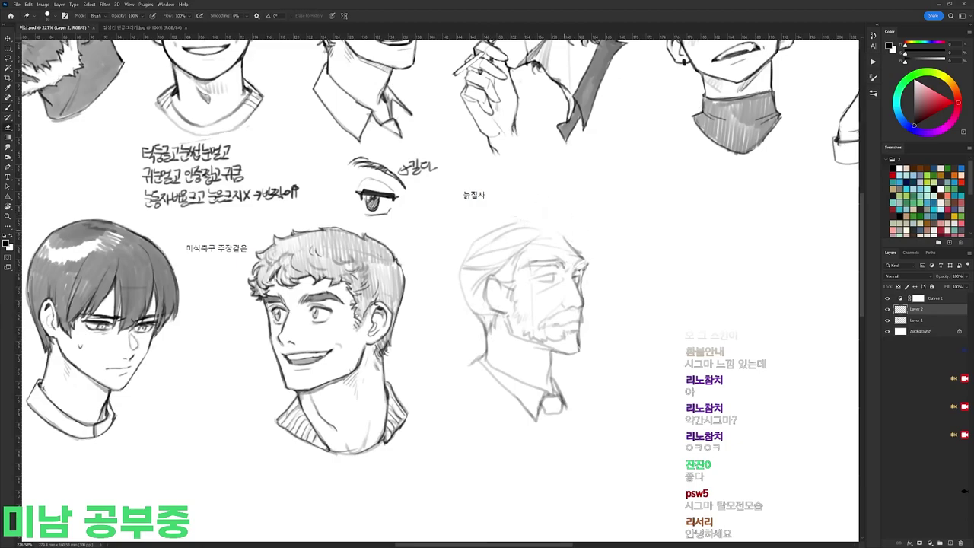
# Step: Sketch a forelock above the forehead and fuller hair strands at the back of the head
pyautogui.moveTo(552, 226); pyautogui.dragTo(534, 244)
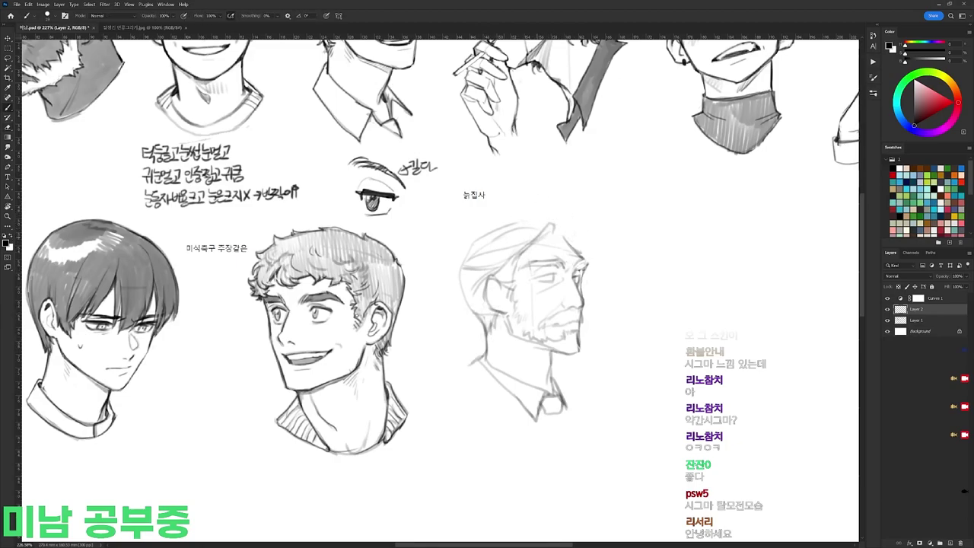
pyautogui.press('r')
pyautogui.moveTo(632, 210); pyautogui.dragTo(656, 173)
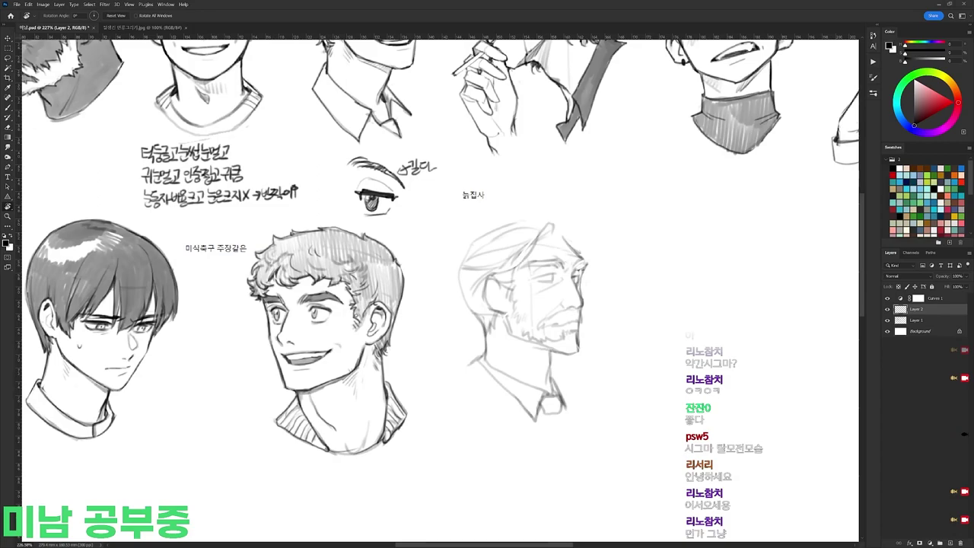
pyautogui.press('l')
pyautogui.moveTo(568, 268)
pyautogui.mouseDown()
pyautogui.moveTo(560, 296)
pyautogui.moveTo(535, 300)
pyautogui.moveTo(520, 278)
pyautogui.moveTo(545, 256)
pyautogui.moveTo(572, 261)
pyautogui.mouseUp()
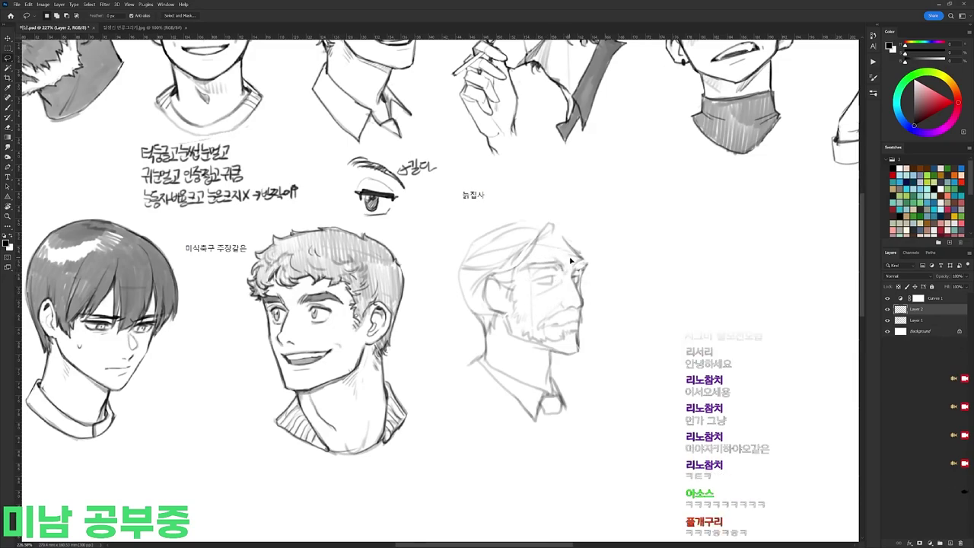
pyautogui.press('b')
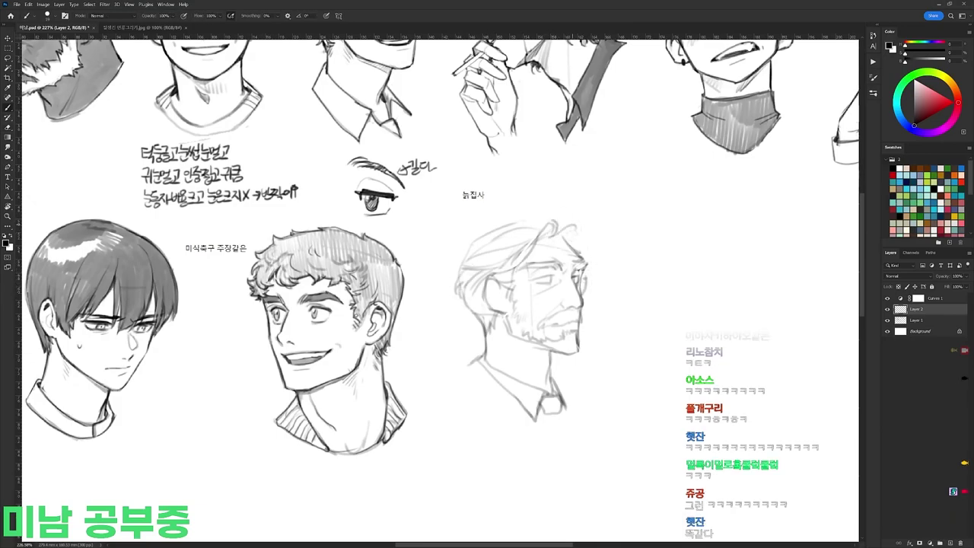
# Step: Redraw the top outline of the swept-back hair with more volume and clean up its front edge
pyautogui.moveTo(559, 212); pyautogui.dragTo(519, 226)
pyautogui.press('r')
pyautogui.moveTo(572, 152); pyautogui.dragTo(475, 103)
pyautogui.moveTo(466, 185); pyautogui.dragTo(444, 225)
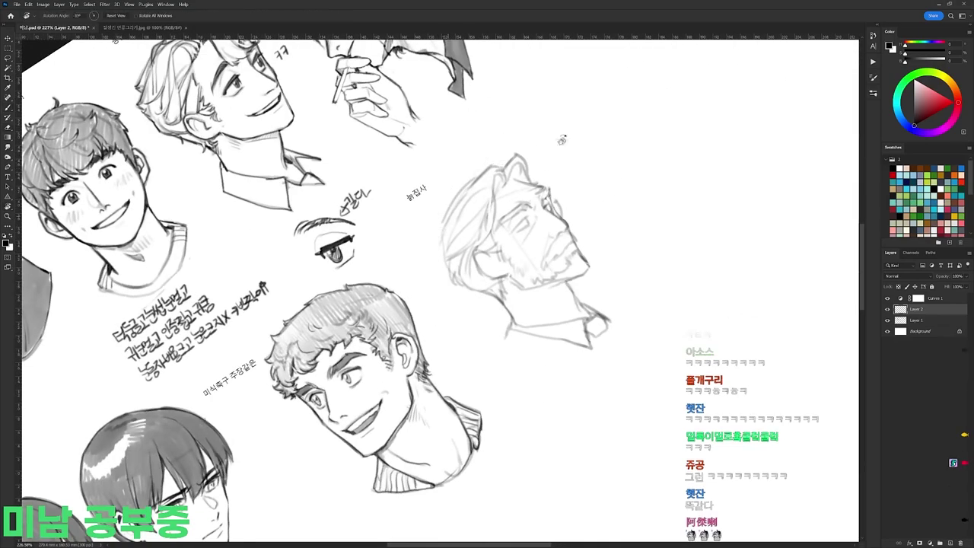
pyautogui.press('Escape')
pyautogui.press('e')
pyautogui.press('b')
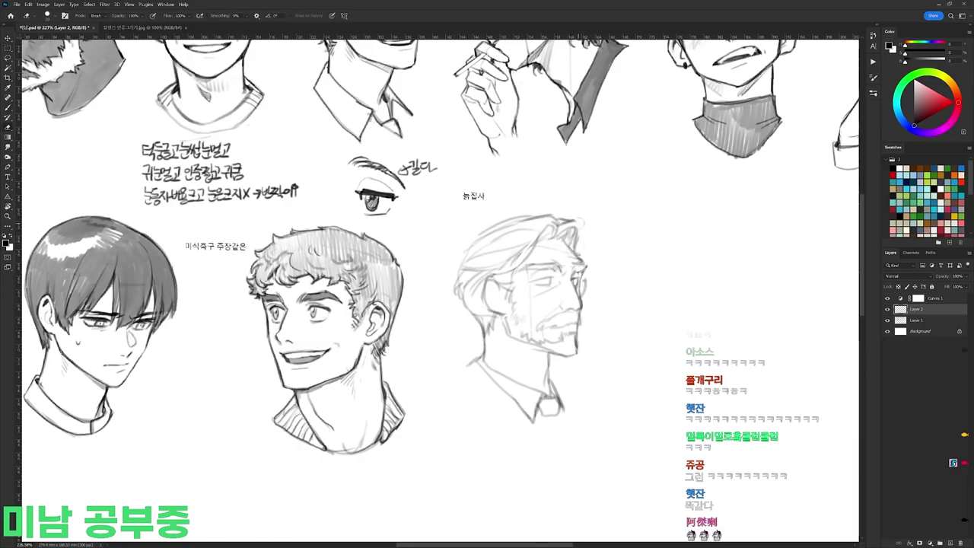
# Step: Refine the brow and eye lines of the old butler's face with light strokes and small erasures
pyautogui.hotkey('ctrl', 'z')
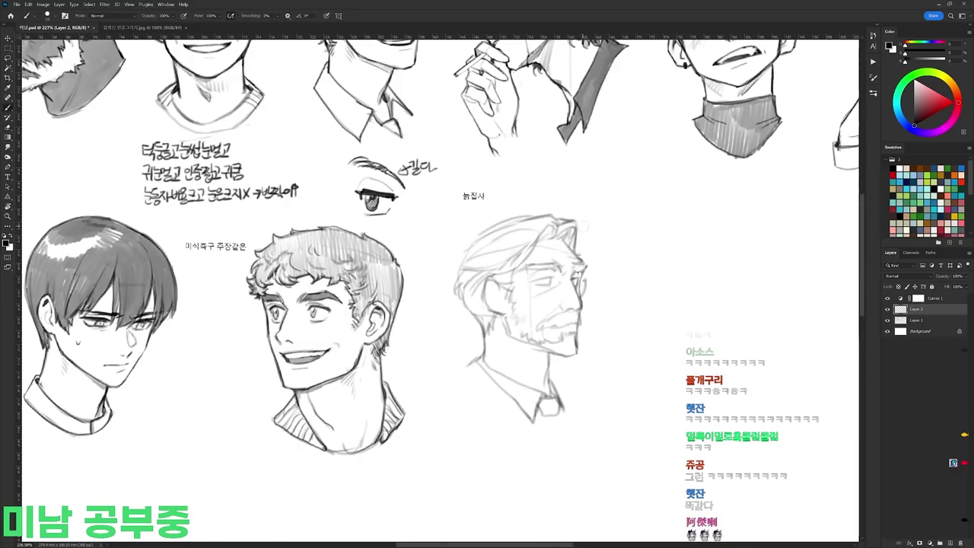
pyautogui.press('e')
pyautogui.press('b')
pyautogui.moveTo(574, 255); pyautogui.dragTo(582, 262)
pyautogui.press('e')
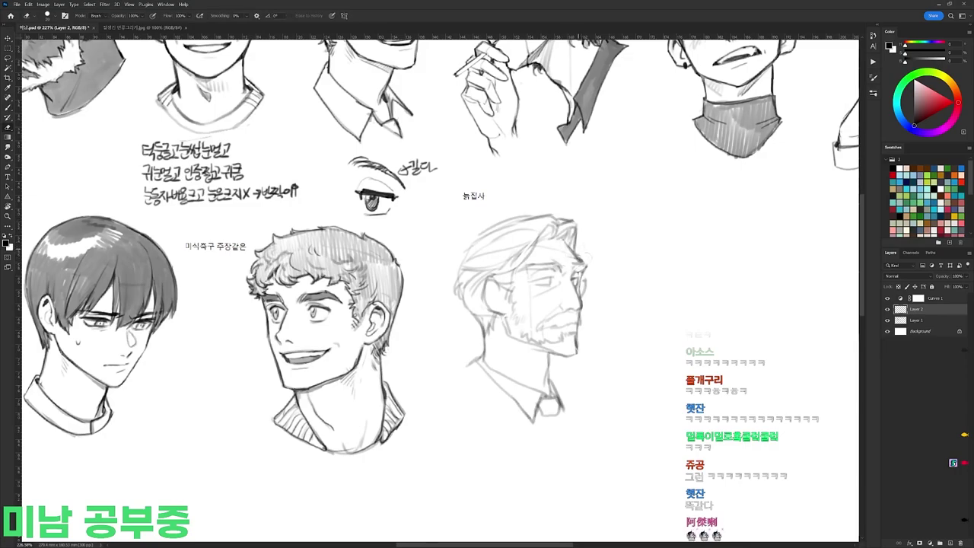
pyautogui.press('b')
pyautogui.press('e')
pyautogui.moveTo(575, 257); pyautogui.dragTo(580, 262)
pyautogui.press('b')
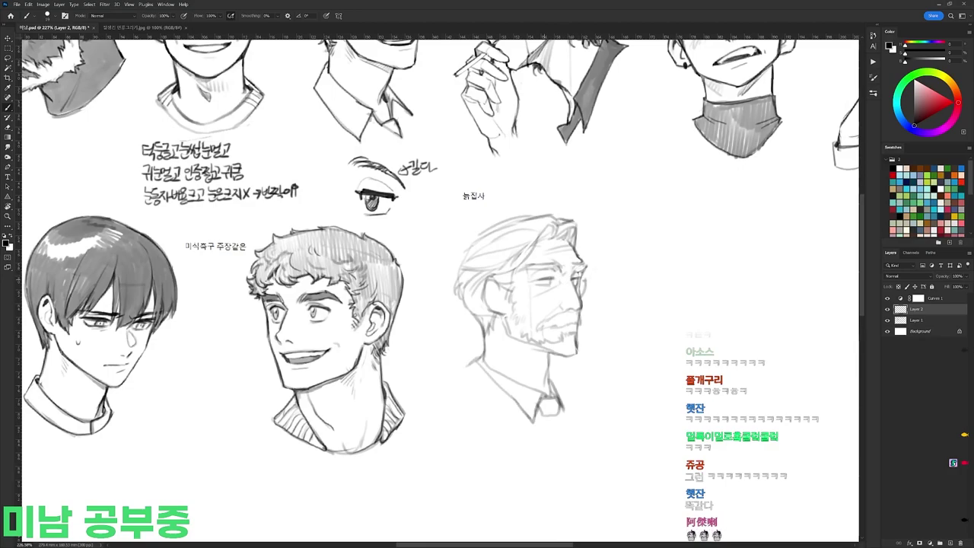
# Step: Erase the vertical guide line on the butler's cheek and touch up the beard edge and back of the head
pyautogui.press('e')
pyautogui.moveTo(530, 288); pyautogui.dragTo(531, 313)
pyautogui.press('b')
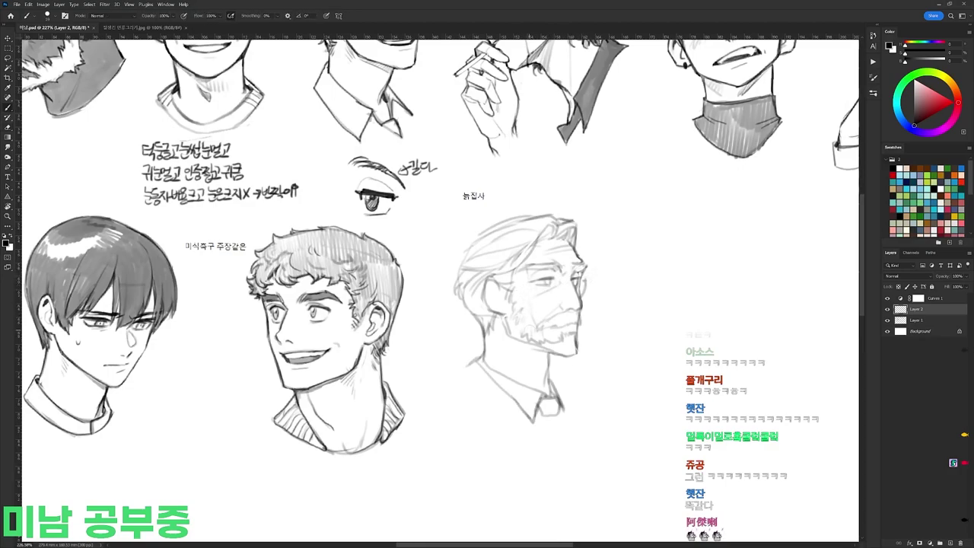
pyautogui.moveTo(455, 271); pyautogui.dragTo(451, 329)
pyautogui.moveTo(637, 221); pyautogui.dragTo(663, 191)
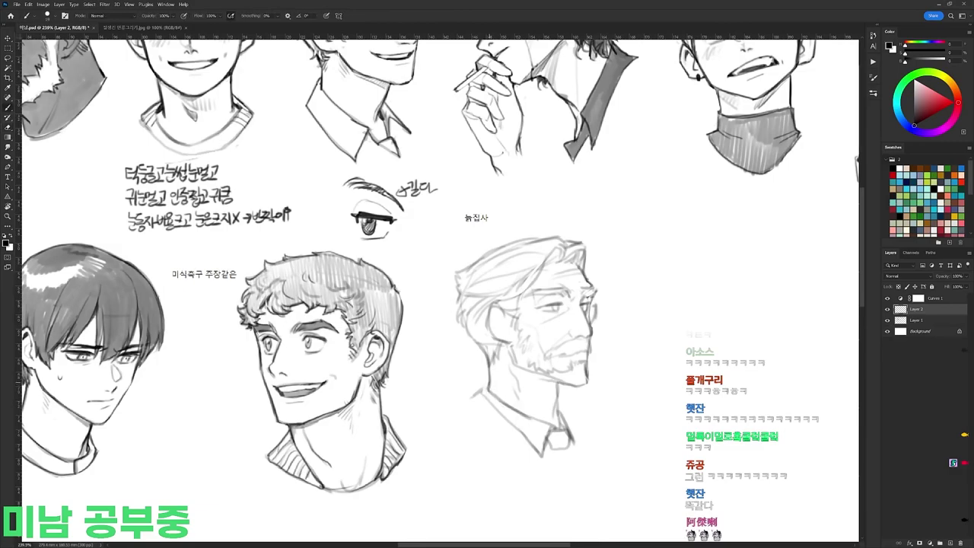
# Step: Sketch the jacket outline around the butler's shirt collar and close off the lower edge of the bust
pyautogui.moveTo(486, 390); pyautogui.dragTo(454, 422)
pyautogui.hotkey('ctrl', 'z')
pyautogui.moveTo(485, 390)
pyautogui.mouseDown()
pyautogui.moveTo(464, 409)
pyautogui.moveTo(535, 447)
pyautogui.mouseUp()
pyautogui.hotkey('ctrl', 'z')
pyautogui.moveTo(464, 408)
pyautogui.mouseDown()
pyautogui.moveTo(524, 460)
pyautogui.moveTo(561, 452)
pyautogui.moveTo(571, 435)
pyautogui.moveTo(571, 450)
pyautogui.mouseUp()
pyautogui.hotkey('ctrl', 'z')
pyautogui.press('e')
pyautogui.press('b')
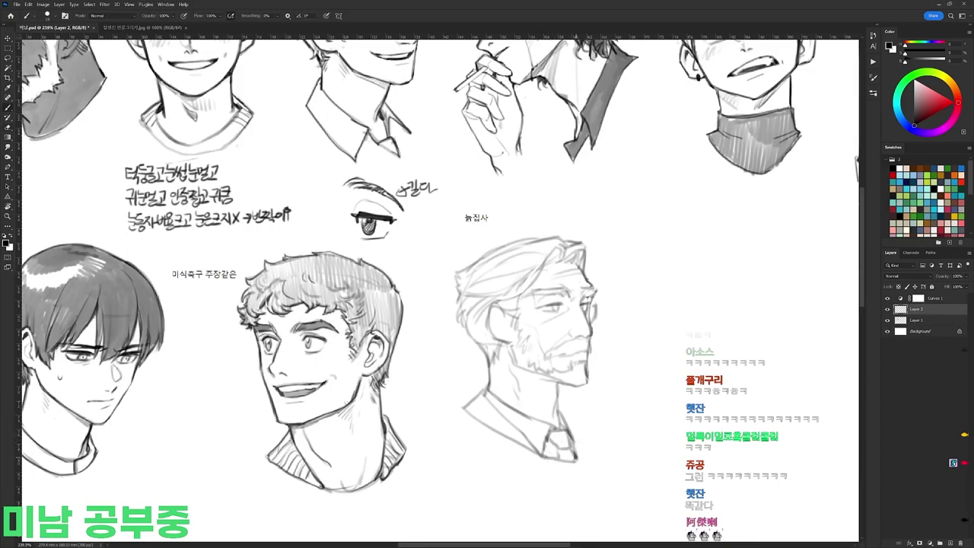
# Step: Shade the jacket at the butler's shoulder with dense hatching strokes
pyautogui.moveTo(484, 394)
pyautogui.mouseDown()
pyautogui.moveTo(469, 416)
pyautogui.moveTo(512, 450)
pyautogui.moveTo(490, 435)
pyautogui.mouseUp()
pyautogui.moveTo(478, 399)
pyautogui.mouseDown()
pyautogui.moveTo(468, 420)
pyautogui.moveTo(480, 414)
pyautogui.mouseUp()
pyautogui.press('e')
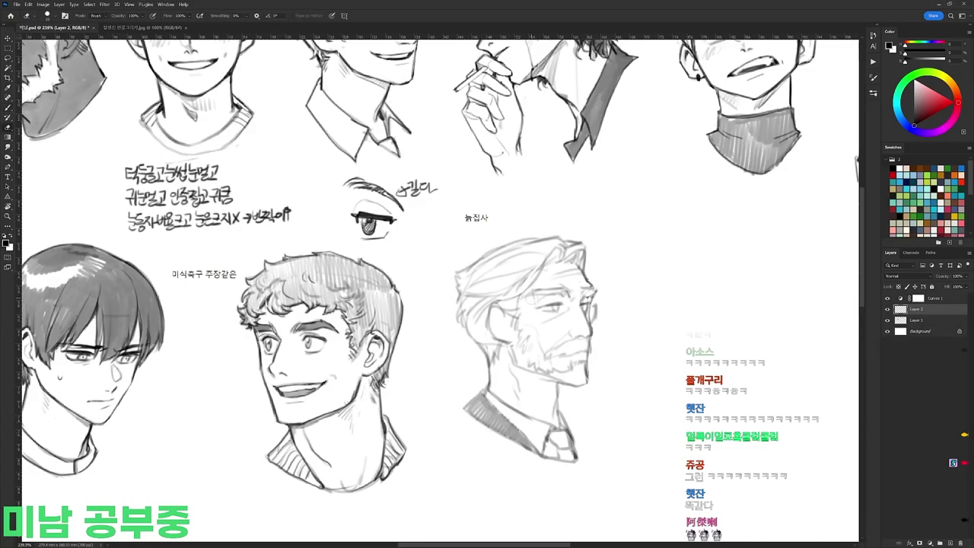
# Step: Draw the butler's forehead contour and the brow above his far eye in dark lines
pyautogui.press('b')
pyautogui.scroll(2, 575, 266)
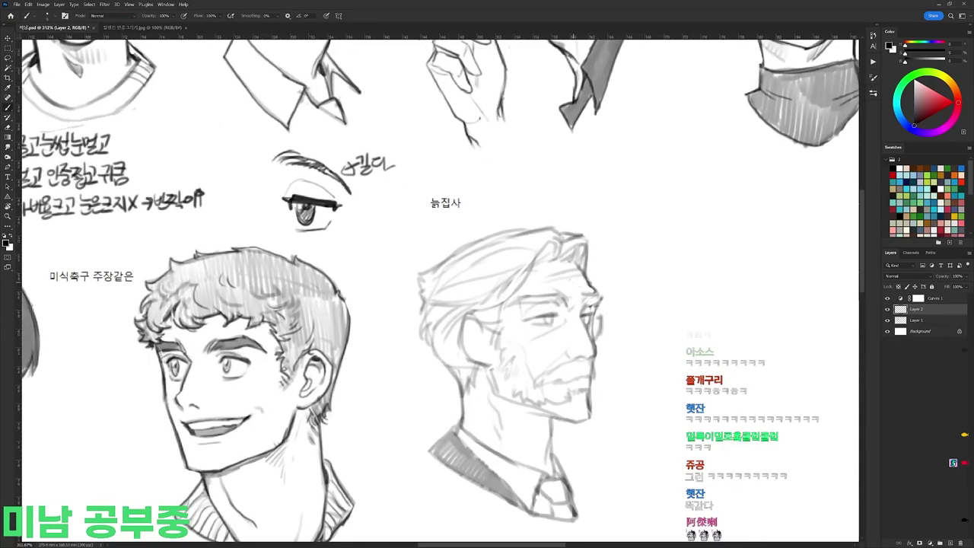
pyautogui.press('r')
pyautogui.moveTo(588, 284)
pyautogui.mouseDown()
pyautogui.moveTo(599, 291)
pyautogui.moveTo(623, 234)
pyautogui.moveTo(593, 255)
pyautogui.mouseUp()
pyautogui.press('e')
pyautogui.press('b')
pyautogui.press('e')
pyautogui.press('b')
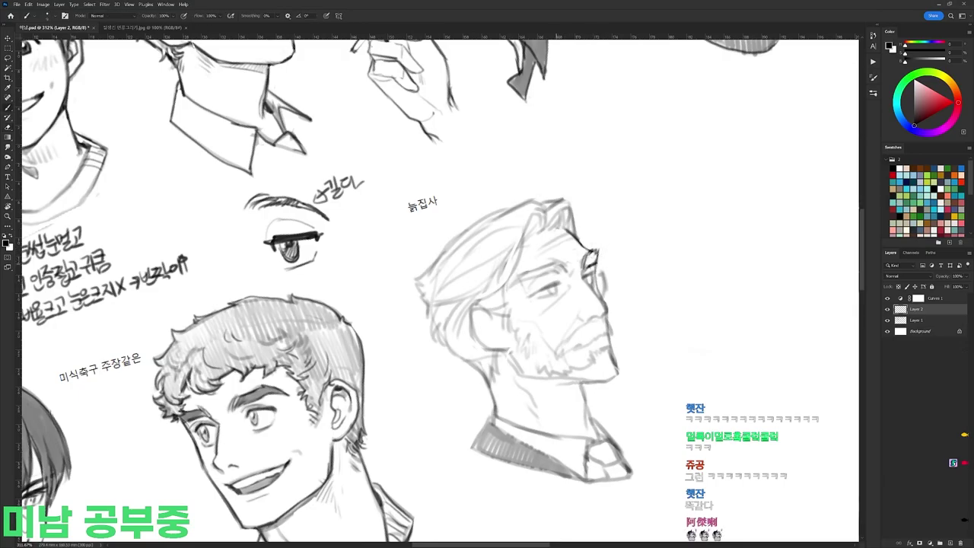
# Step: Draw the butler's near eyebrow in dark strokes with the canvas rotated to suit the line
pyautogui.press('r')
pyautogui.moveTo(563, 269)
pyautogui.mouseDown()
pyautogui.moveTo(540, 362)
pyautogui.moveTo(468, 166)
pyautogui.moveTo(492, 247)
pyautogui.moveTo(482, 303)
pyautogui.mouseUp()
pyautogui.press('e')
pyautogui.press('r')
pyautogui.press('space')
pyautogui.press('b')
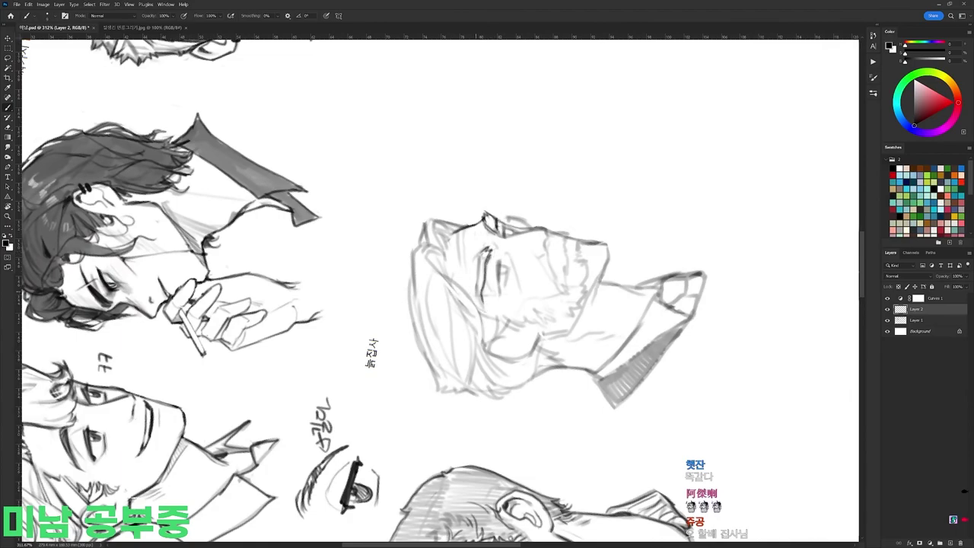
pyautogui.moveTo(479, 263)
pyautogui.mouseDown()
pyautogui.moveTo(487, 329)
pyautogui.moveTo(478, 331)
pyautogui.mouseUp()
pyautogui.press('r')
pyautogui.press('e')
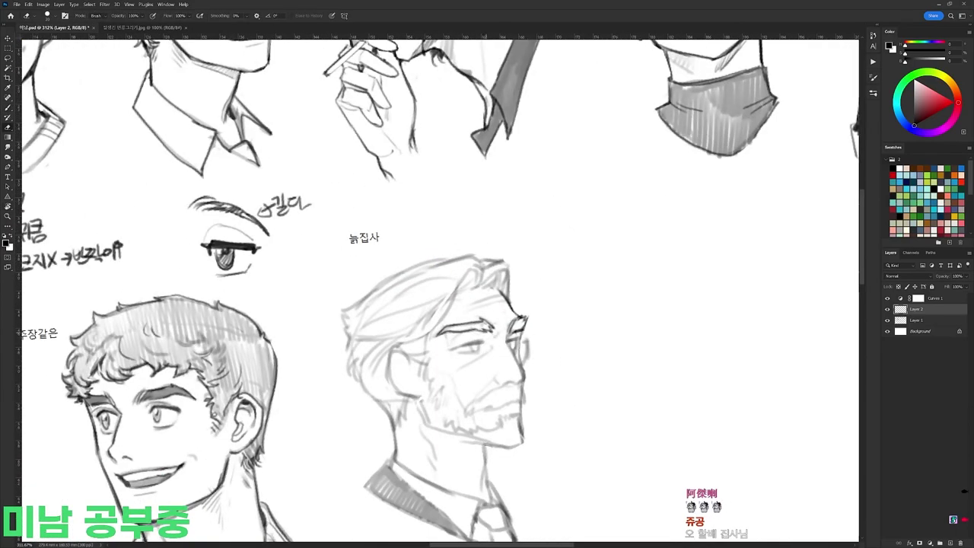
# Step: Rework the inner end of the near eyebrow and clean up the dark brow lines around both eyes
pyautogui.press('b')
pyautogui.press('e')
pyautogui.press('b')
pyautogui.moveTo(484, 319); pyautogui.dragTo(490, 323)
pyautogui.press('r')
pyautogui.moveTo(616, 290); pyautogui.dragTo(584, 190)
pyautogui.press('b')
pyautogui.press('r')
pyautogui.moveTo(491, 290)
pyautogui.mouseDown()
pyautogui.moveTo(431, 353)
pyautogui.moveTo(469, 346)
pyautogui.mouseUp()
pyautogui.press('e')
pyautogui.press('r')
pyautogui.press('b')
pyautogui.moveTo(467, 352)
pyautogui.mouseDown()
pyautogui.moveTo(471, 335)
pyautogui.moveTo(540, 288)
pyautogui.mouseUp()
pyautogui.press('space')
pyautogui.press('r')
pyautogui.moveTo(609, 266); pyautogui.dragTo(646, 155)
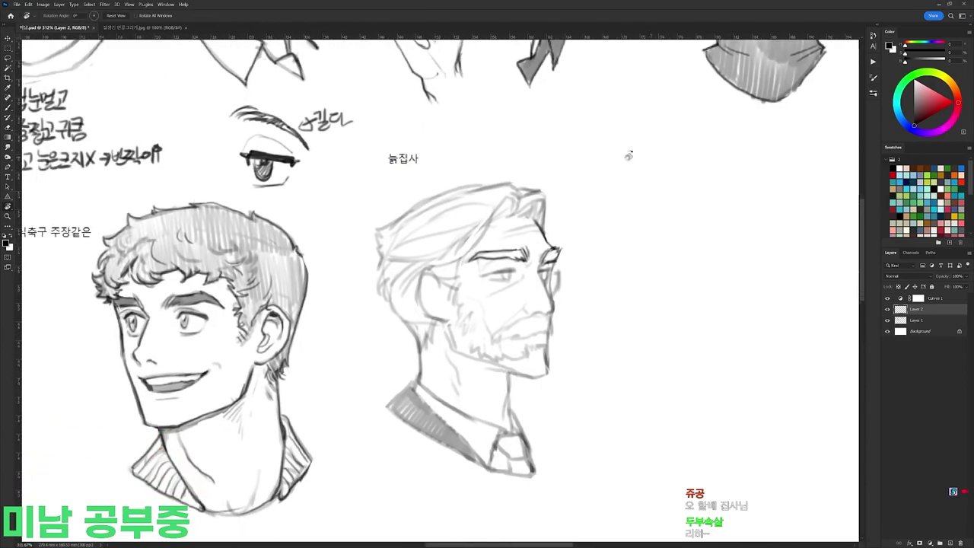
pyautogui.press('b')
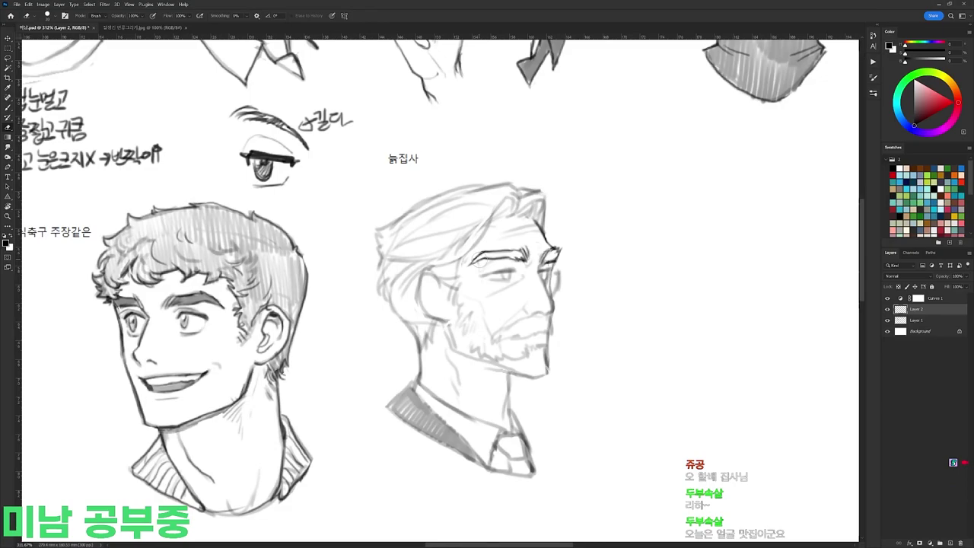
# Step: Select the whole butler bust with the Lasso, enlarge it slightly with Free Transform, and deselect it
pyautogui.press('space')
pyautogui.moveTo(596, 284)
pyautogui.mouseDown()
pyautogui.moveTo(642, 261)
pyautogui.moveTo(631, 285)
pyautogui.moveTo(639, 286)
pyautogui.mouseUp()
pyautogui.hotkey('ctrl', 'space')
pyautogui.press('l')
pyautogui.moveTo(642, 328)
pyautogui.mouseDown()
pyautogui.moveTo(484, 341)
pyautogui.moveTo(628, 228)
pyautogui.moveTo(653, 191)
pyautogui.mouseUp()
pyautogui.hotkey('ctrl', 't')
pyautogui.moveTo(624, 254); pyautogui.dragTo(617, 281)
pyautogui.press('Return')
pyautogui.hotkey('ctrl', 'd')
pyautogui.hotkey('ctrl', 'space')
pyautogui.press('r')
# Step: Refine the butler's near eyebrow and the eyelid lines beneath it
pyautogui.moveTo(616, 281); pyautogui.dragTo(562, 163)
pyautogui.press('b')
pyautogui.moveTo(514, 205)
pyautogui.mouseDown()
pyautogui.moveTo(528, 189)
pyautogui.moveTo(619, 282)
pyautogui.moveTo(580, 269)
pyautogui.mouseUp()
pyautogui.press('r')
pyautogui.press('b')
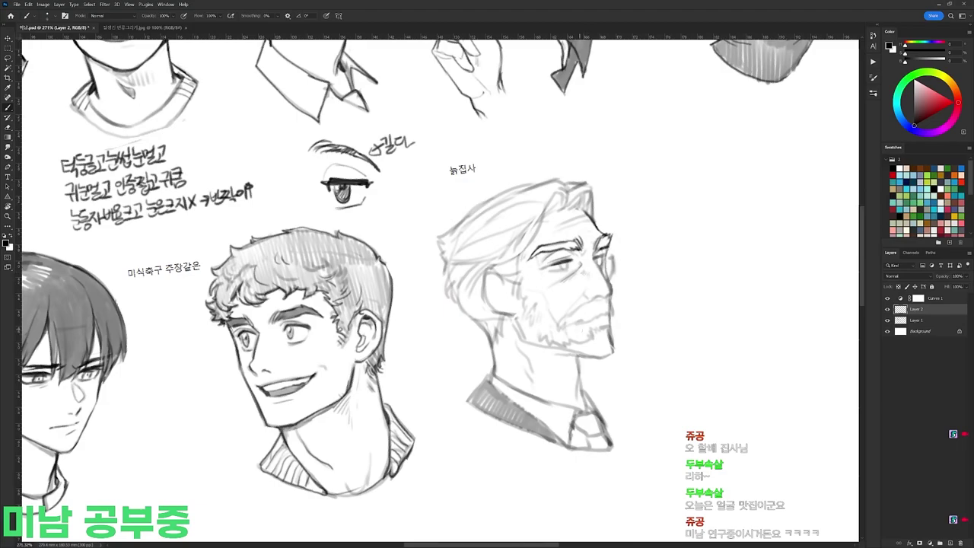
pyautogui.press('e')
pyautogui.press('b')
pyautogui.press('e')
pyautogui.press('b')
pyautogui.press('e')
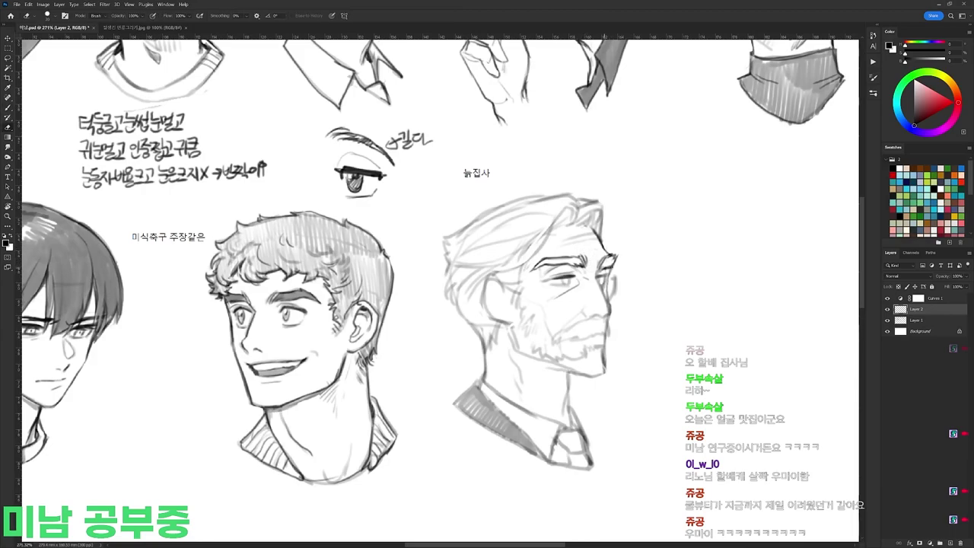
pyautogui.press('b')
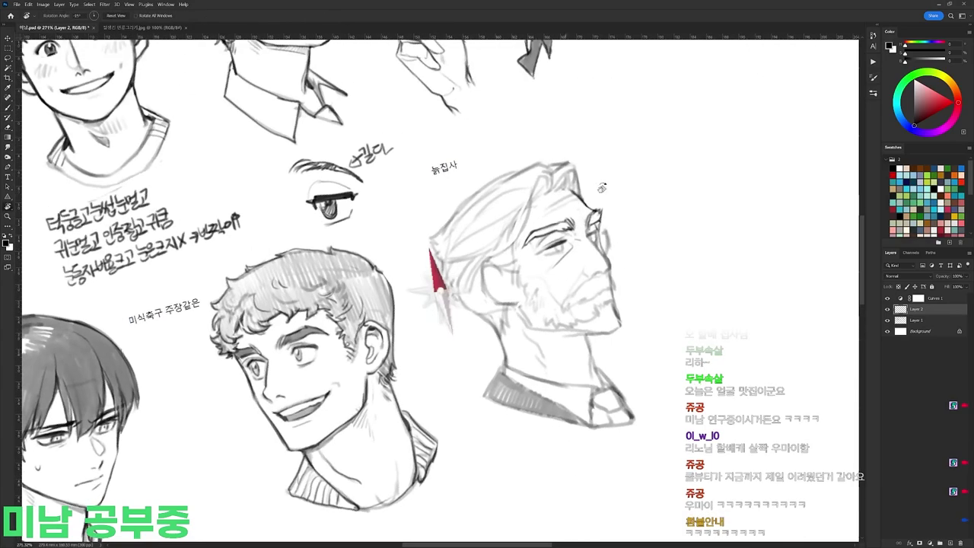
# Step: Draw the upper lash line and eye detail of the butler's far eye in dark strokes
pyautogui.moveTo(589, 233); pyautogui.dragTo(601, 227)
pyautogui.moveTo(588, 236); pyautogui.dragTo(597, 233)
pyautogui.press('e')
pyautogui.press('b')
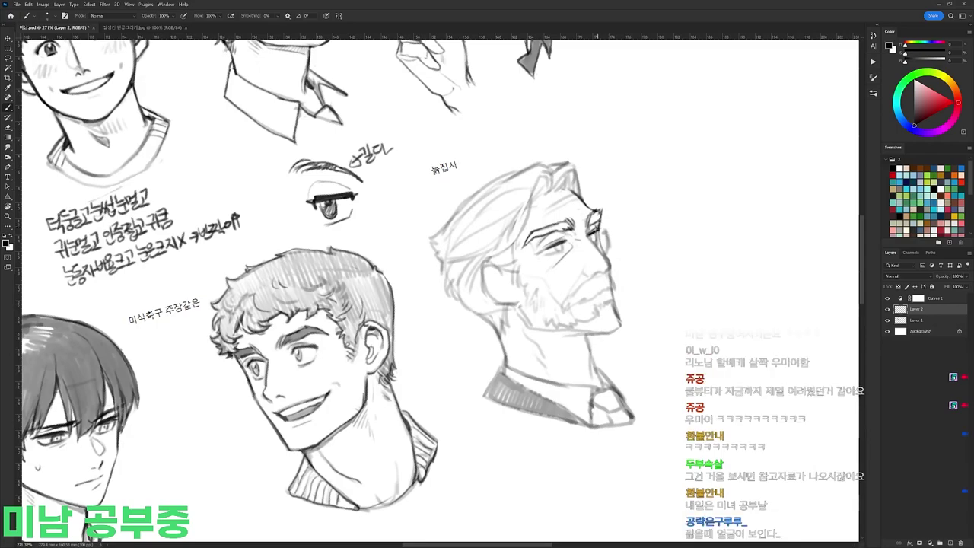
# Step: Draw the butler's near eye with a dark upper lid, an iris and wrinkle lines at its outer corner
pyautogui.moveTo(541, 254)
pyautogui.mouseDown()
pyautogui.moveTo(550, 248)
pyautogui.moveTo(539, 258)
pyautogui.mouseUp()
pyautogui.press('r')
pyautogui.moveTo(681, 199)
pyautogui.mouseDown()
pyautogui.moveTo(697, 290)
pyautogui.moveTo(53, 39)
pyautogui.mouseUp()
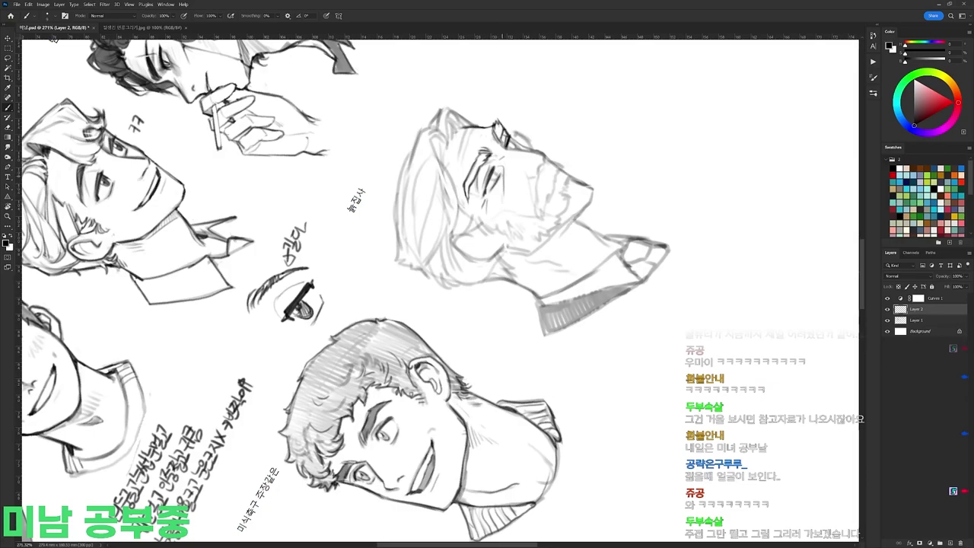
pyautogui.rightClick(571, 146)
pyautogui.doubleClick(609, 216)
pyautogui.moveTo(500, 181); pyautogui.dragTo(565, 287)
pyautogui.rightClick(629, 235)
pyautogui.doubleClick(697, 303)
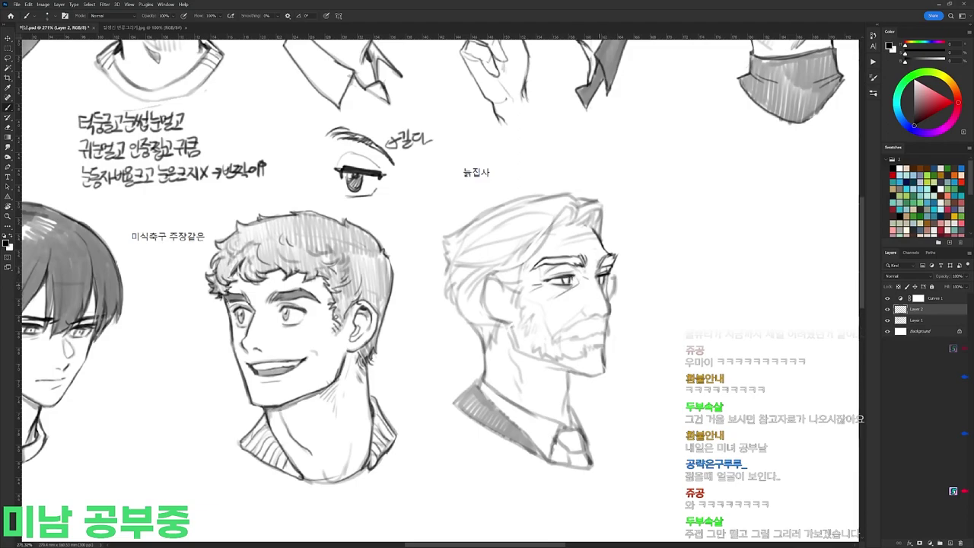
# Step: Redraw the old butler's moustache and mouth line with darker brush strokes, cleaning up with the eraser
pyautogui.press('r')
pyautogui.moveTo(606, 307)
pyautogui.mouseDown()
pyautogui.moveTo(549, 161)
pyautogui.moveTo(662, 311)
pyautogui.mouseUp()
pyautogui.press('r')
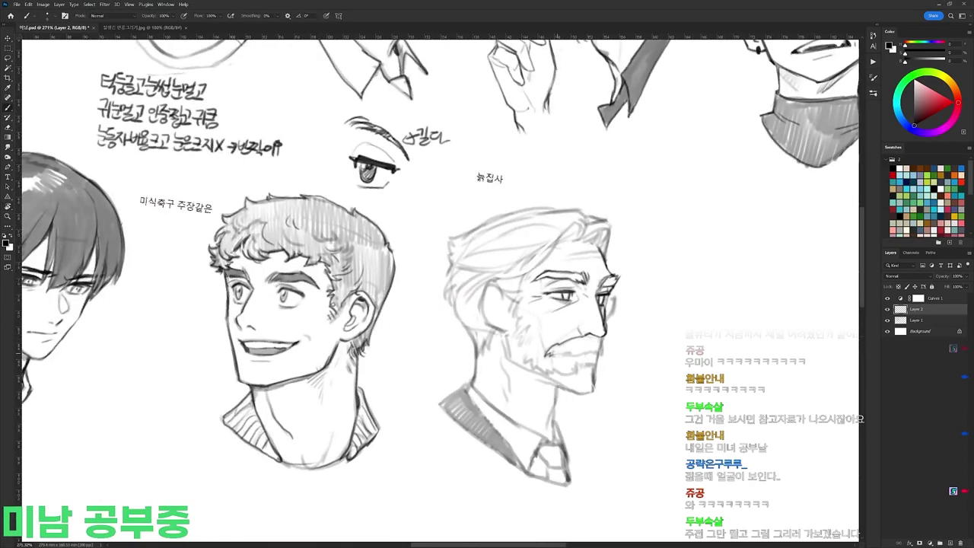
pyautogui.press('r')
pyautogui.moveTo(615, 318)
pyautogui.mouseDown()
pyautogui.moveTo(617, 285)
pyautogui.moveTo(606, 292)
pyautogui.moveTo(615, 266)
pyautogui.moveTo(617, 379)
pyautogui.mouseUp()
pyautogui.press('e')
pyautogui.press('b')
pyautogui.press('e')
pyautogui.press('b')
# Step: Draw a dashed eyeglass chain curving from the old butler's glasses down past his chin towards the collar
pyautogui.hotkey('ctrl', 'z')
pyautogui.moveTo(619, 268)
pyautogui.mouseDown()
pyautogui.moveTo(614, 382)
pyautogui.moveTo(620, 275)
pyautogui.mouseUp()
pyautogui.hotkey('ctrl', 'z')
pyautogui.moveTo(621, 279); pyautogui.dragTo(621, 302)
pyautogui.moveTo(622, 308); pyautogui.dragTo(623, 335)
pyautogui.moveTo(622, 344); pyautogui.dragTo(621, 356)
pyautogui.hotkey('ctrl', 'z')
pyautogui.moveTo(620, 361); pyautogui.dragTo(613, 383)
pyautogui.moveTo(610, 390); pyautogui.dragTo(604, 396)
pyautogui.moveTo(599, 400); pyautogui.dragTo(566, 415)
# Step: Redraw the front edge of the old butler's collar below the chin with a darker line
pyautogui.press('Escape')
pyautogui.press('e')
pyautogui.press('b')
pyautogui.moveTo(577, 424); pyautogui.dragTo(584, 439)
# Step: Line the outer contour and inner folds of the old butler's ear
pyautogui.moveTo(504, 303); pyautogui.dragTo(498, 311)
pyautogui.moveTo(496, 287)
pyautogui.mouseDown()
pyautogui.moveTo(503, 306)
pyautogui.moveTo(489, 283)
pyautogui.mouseUp()
pyautogui.moveTo(489, 284)
pyautogui.mouseDown()
pyautogui.moveTo(496, 314)
pyautogui.moveTo(508, 316)
pyautogui.mouseUp()
pyautogui.moveTo(497, 288)
pyautogui.mouseDown()
pyautogui.moveTo(492, 297)
pyautogui.moveTo(495, 277)
pyautogui.mouseUp()
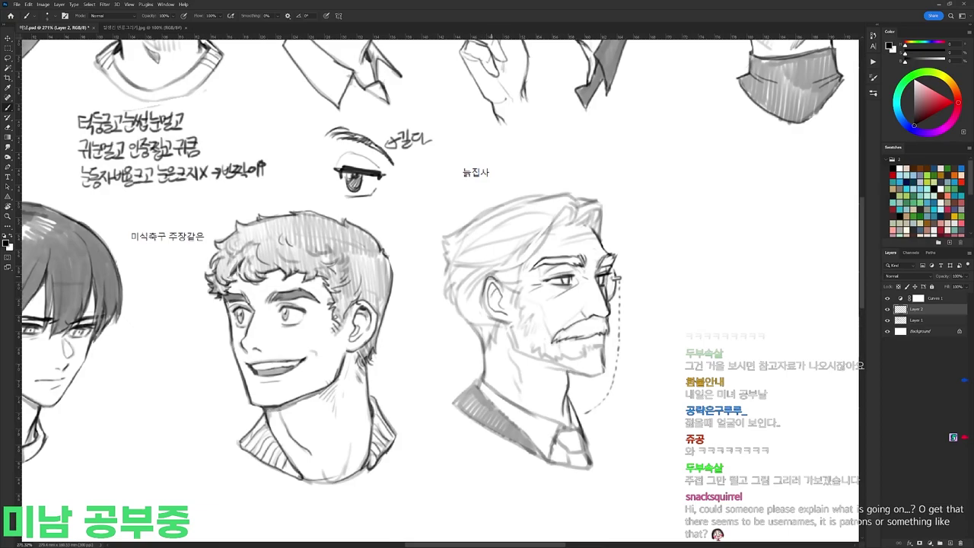
pyautogui.moveTo(491, 316); pyautogui.dragTo(510, 325)
# Step: Draw the old butler's sideburn and the hairy beard edge from the ear down along the jaw
pyautogui.moveTo(499, 280); pyautogui.dragTo(523, 285)
pyautogui.moveTo(503, 285)
pyautogui.mouseDown()
pyautogui.moveTo(523, 295)
pyautogui.moveTo(521, 309)
pyautogui.mouseUp()
pyautogui.moveTo(519, 303); pyautogui.dragTo(525, 321)
pyautogui.moveTo(521, 316); pyautogui.dragTo(526, 333)
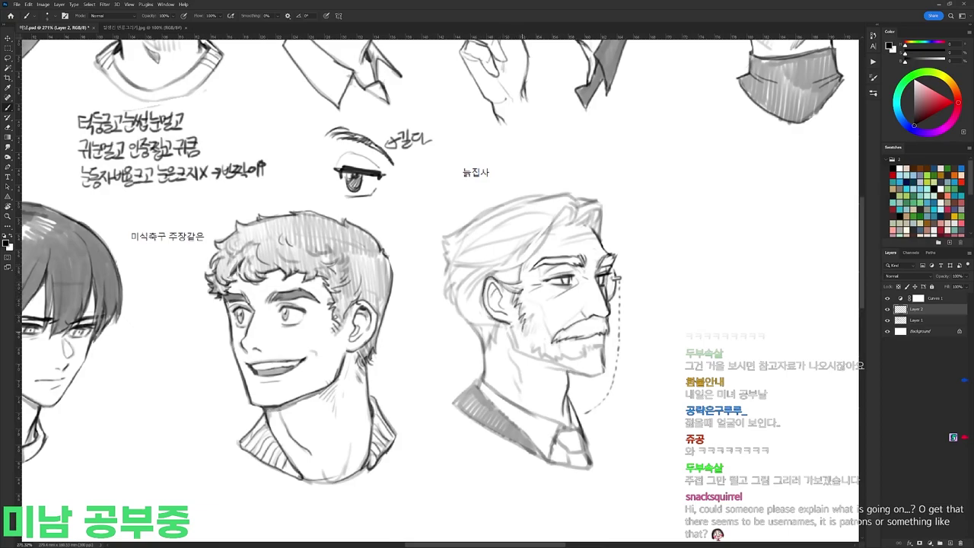
pyautogui.hotkey('ctrl', 'z')
pyautogui.moveTo(531, 347); pyautogui.dragTo(542, 352)
pyautogui.moveTo(540, 349); pyautogui.dragTo(547, 358)
pyautogui.moveTo(510, 326); pyautogui.dragTo(522, 354)
# Step: Outline the lower beard along the old butler's jaw and chin with short hairy strokes
pyautogui.moveTo(521, 348)
pyautogui.mouseDown()
pyautogui.moveTo(527, 357)
pyautogui.moveTo(597, 304)
pyautogui.mouseUp()
pyautogui.press('r')
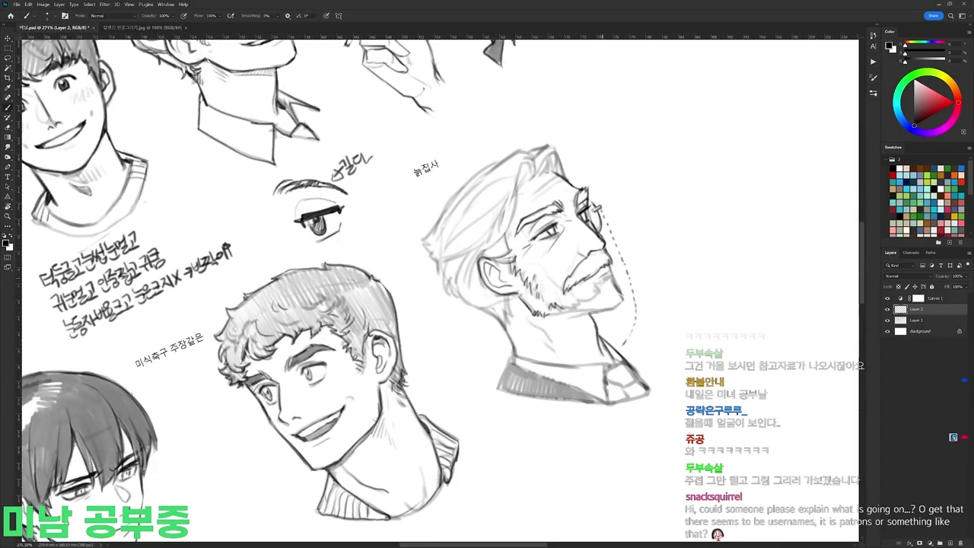
pyautogui.press('r')
pyautogui.moveTo(642, 242)
pyautogui.mouseDown()
pyautogui.moveTo(648, 303)
pyautogui.moveTo(615, 339)
pyautogui.mouseUp()
pyautogui.press('r')
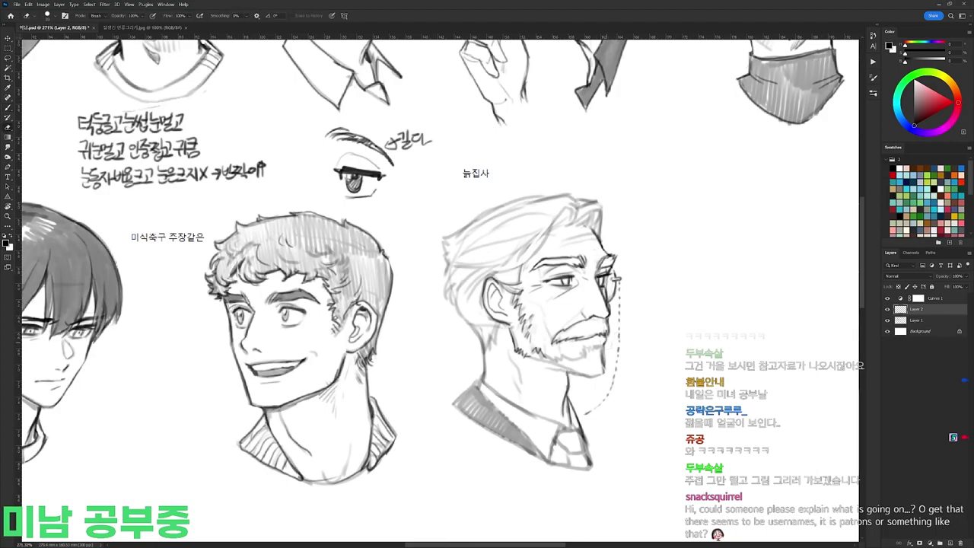
pyautogui.press('e')
pyautogui.press('b')
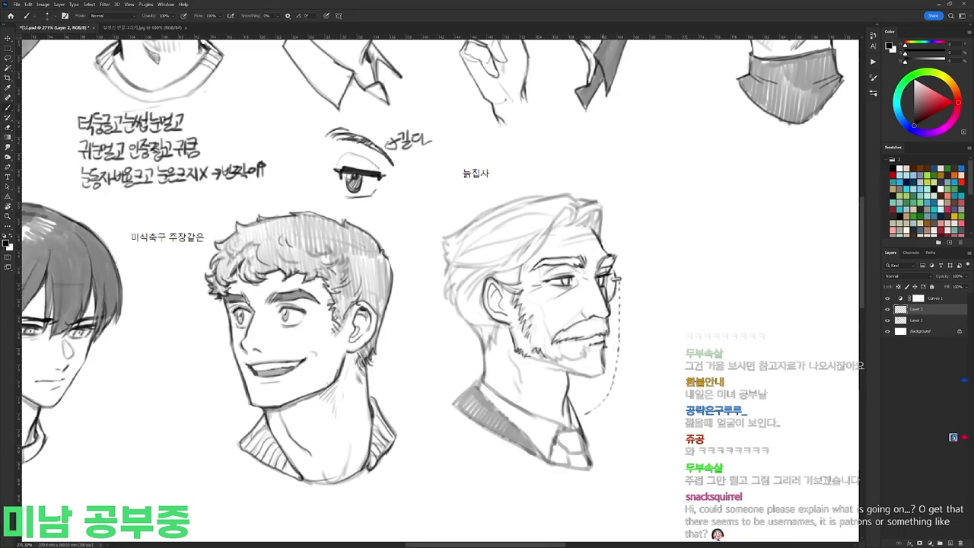
pyautogui.press('r')
pyautogui.moveTo(605, 373); pyautogui.dragTo(601, 248)
pyautogui.press('r')
pyautogui.moveTo(611, 143); pyautogui.dragTo(679, 310)
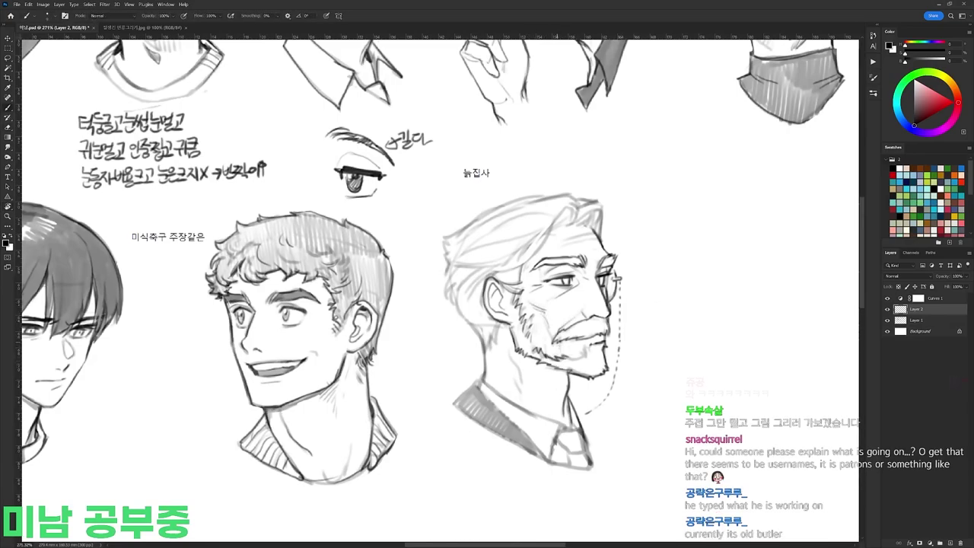
# Step: Erase and redraw the old butler's moustache and mouth corner to give them a cleaner shape
pyautogui.press('e')
pyautogui.press('b')
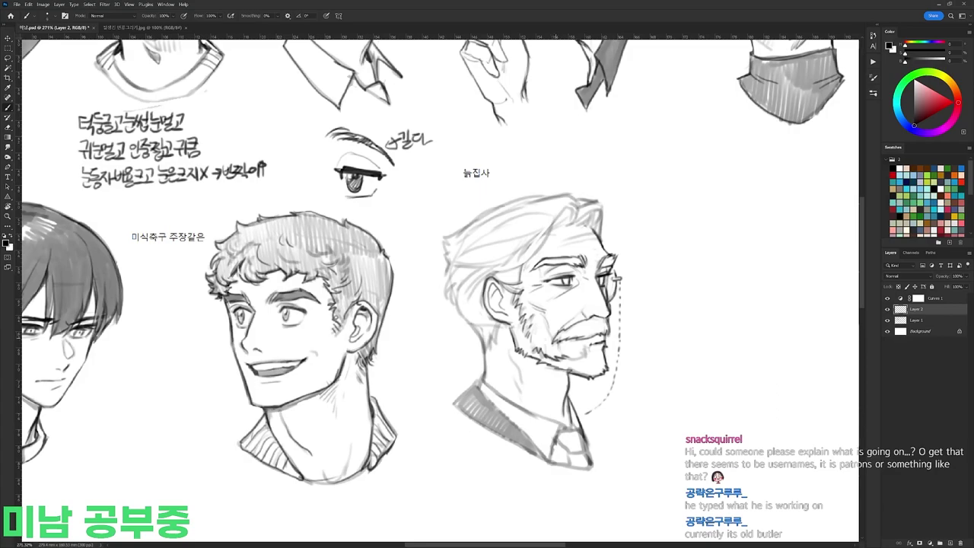
pyautogui.press('e')
pyautogui.press('b')
pyautogui.press('e')
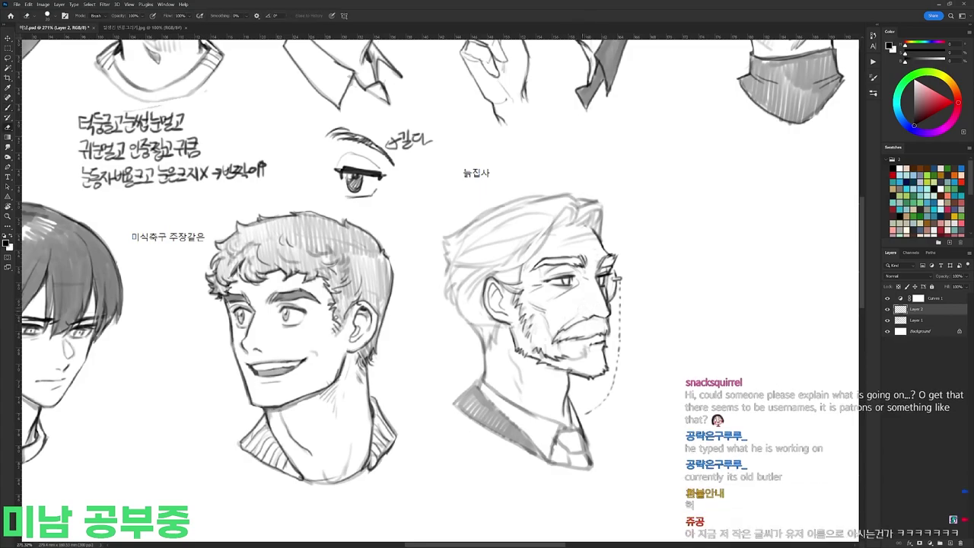
pyautogui.press('b')
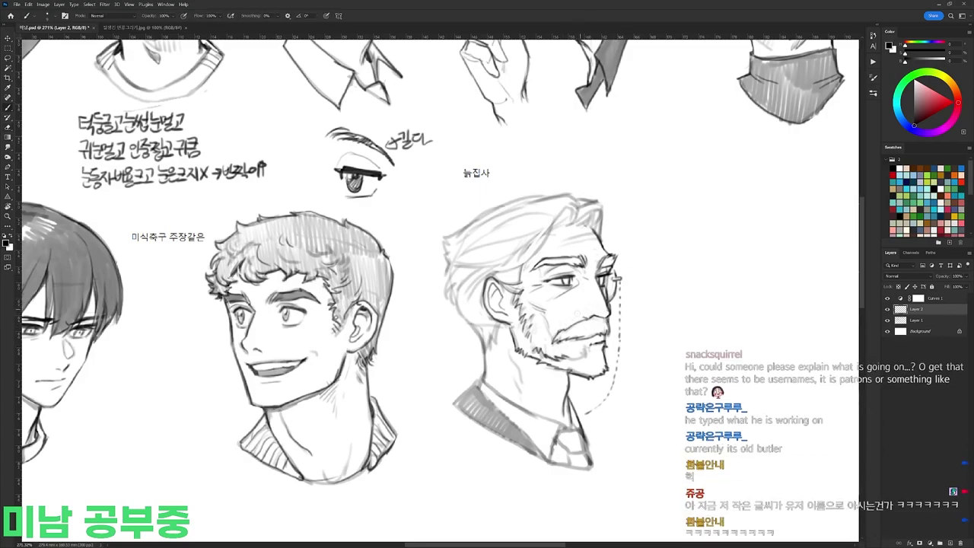
pyautogui.press('e')
pyautogui.press('b')
pyautogui.press('e')
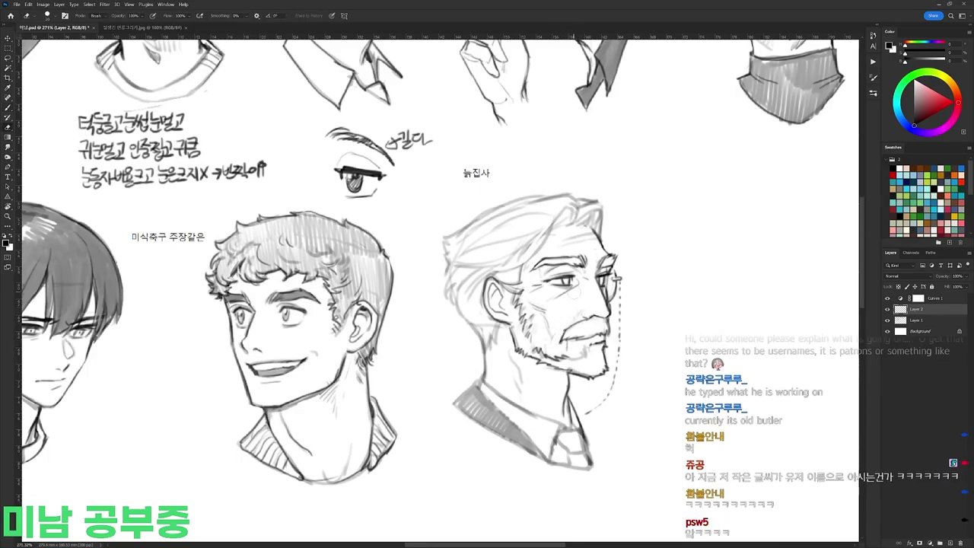
pyautogui.moveTo(659, 283)
pyautogui.mouseDown()
pyautogui.moveTo(602, 289)
pyautogui.moveTo(708, 294)
pyautogui.mouseUp()
pyautogui.press('b')
pyautogui.moveTo(592, 354); pyautogui.dragTo(590, 378)
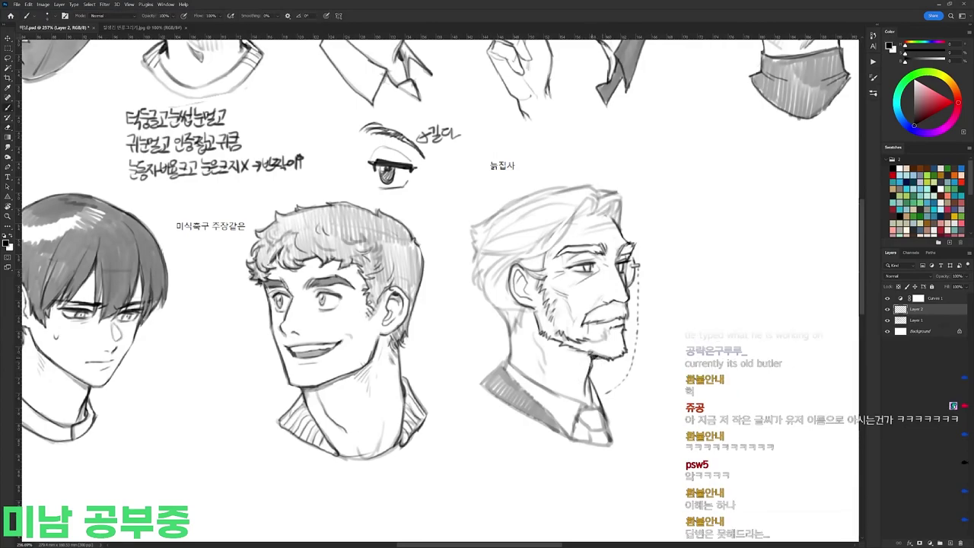
# Step: Lasso the old butler's brows, eyes and nose bridge, nudge them slightly down, and deselect
pyautogui.press('e')
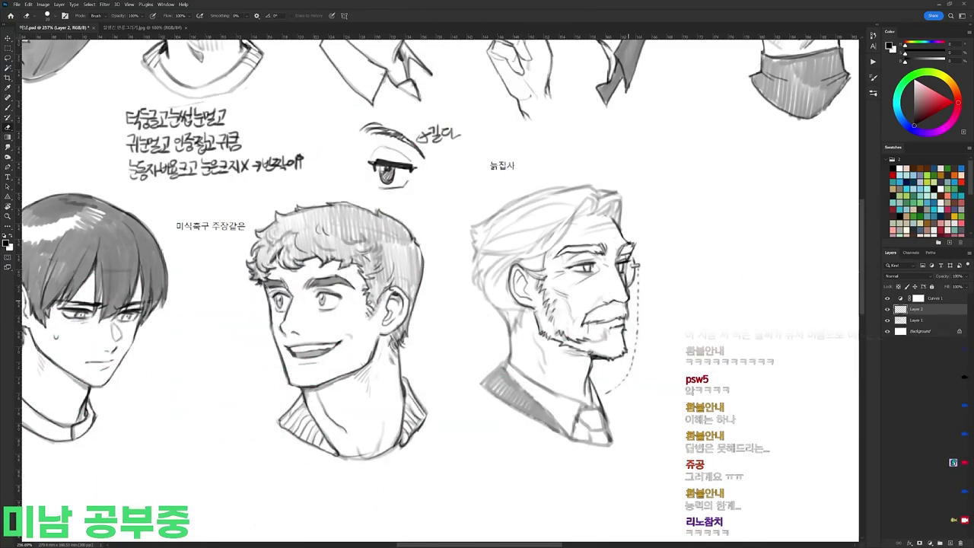
pyautogui.press('l')
pyautogui.moveTo(652, 285)
pyautogui.mouseDown()
pyautogui.moveTo(575, 283)
pyautogui.moveTo(455, 257)
pyautogui.moveTo(670, 224)
pyautogui.mouseUp()
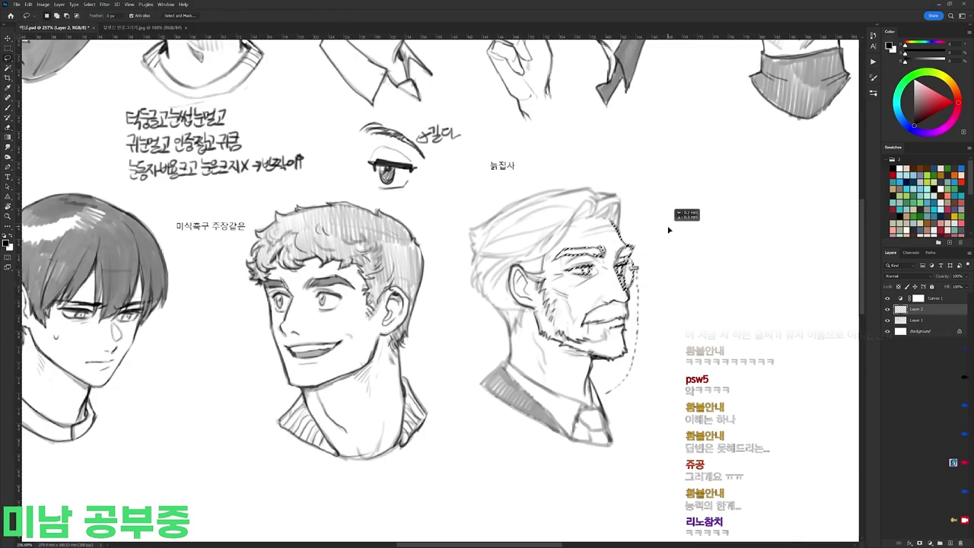
pyautogui.hotkey('ctrl', 'Down')
pyautogui.hotkey('ctrl', 'Down')
pyautogui.hotkey('ctrl', 'Down')
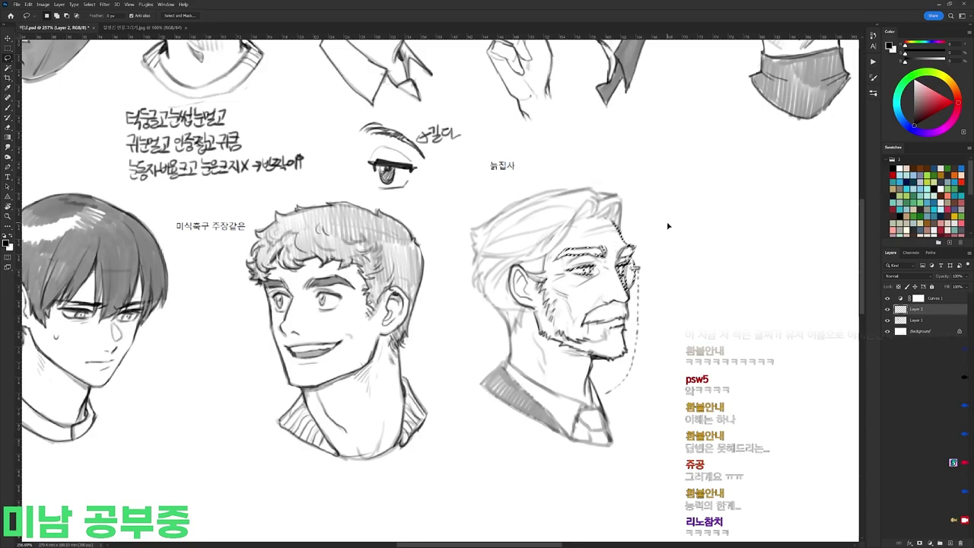
pyautogui.hotkey('ctrl', 'd')
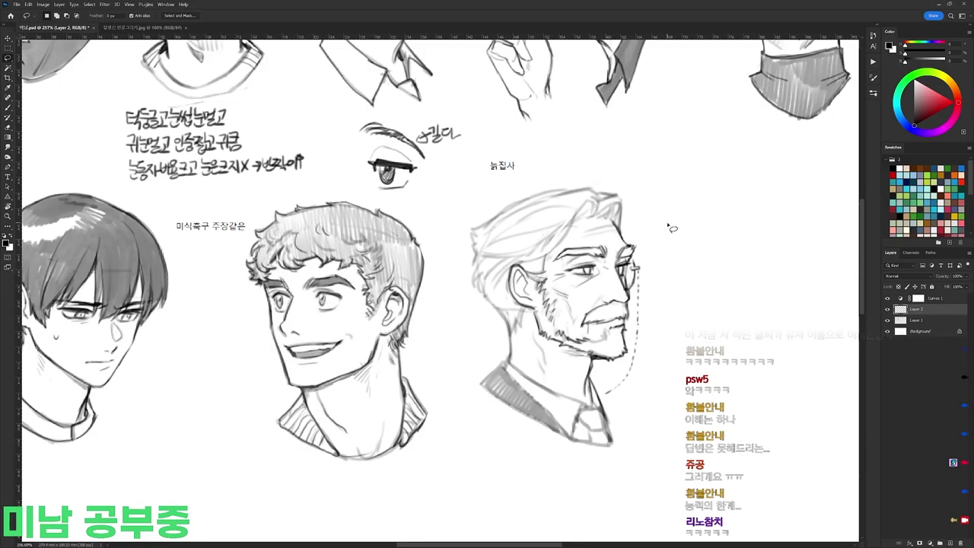
# Step: Undo the last strokes made on the old butler's face
pyautogui.press('b')
pyautogui.press('b')
pyautogui.hotkey('ctrl', 'z')
pyautogui.hotkey('ctrl', 'z')
pyautogui.hotkey('ctrl', 'z')
pyautogui.hotkey('ctrl', 'z')
pyautogui.hotkey('ctrl', 'z')
pyautogui.hotkey('ctrl', 'z')
# Step: Rework the old butler's moustache and lips with alternating eraser and brush strokes
pyautogui.press('e')
pyautogui.press('b')
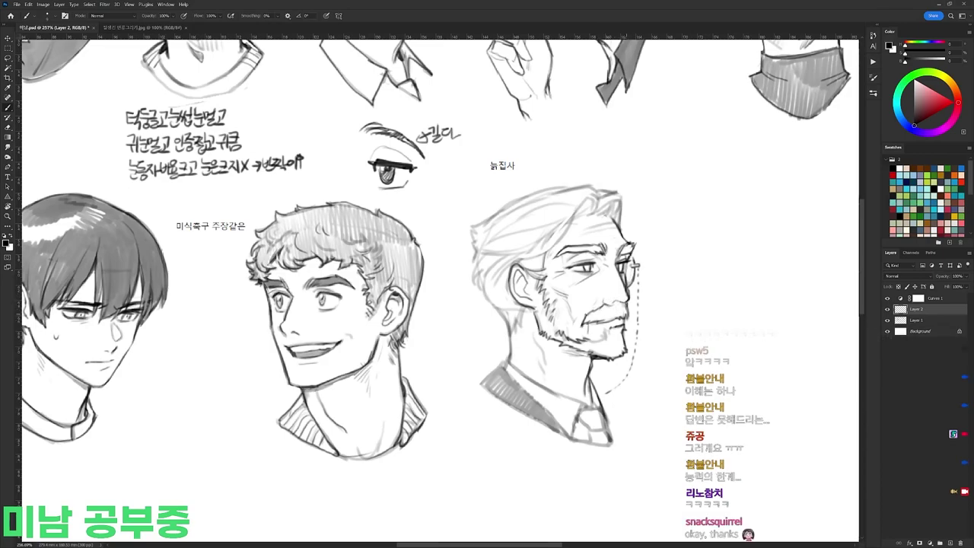
pyautogui.press('e')
pyautogui.press('r')
pyautogui.moveTo(621, 327)
pyautogui.mouseDown()
pyautogui.moveTo(661, 268)
pyautogui.moveTo(622, 317)
pyautogui.mouseUp()
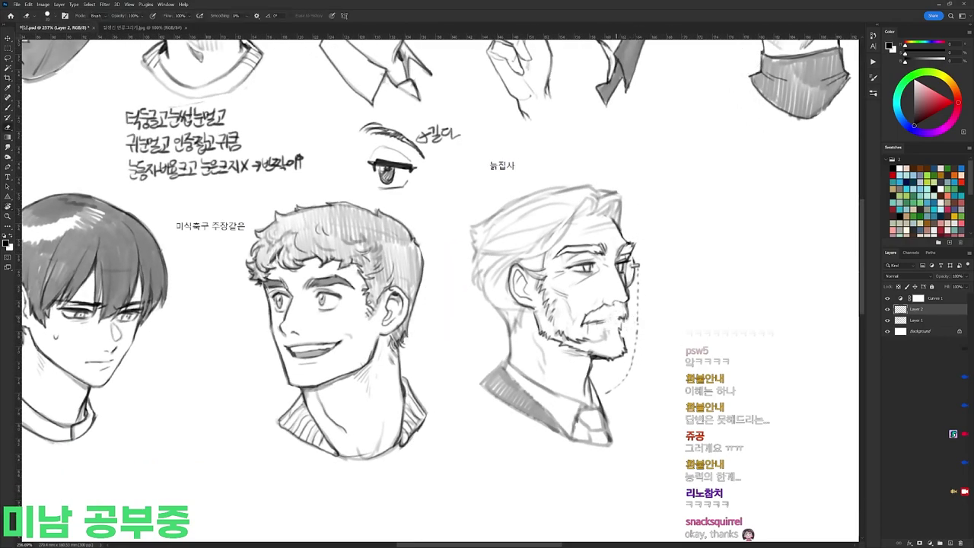
pyautogui.press('b')
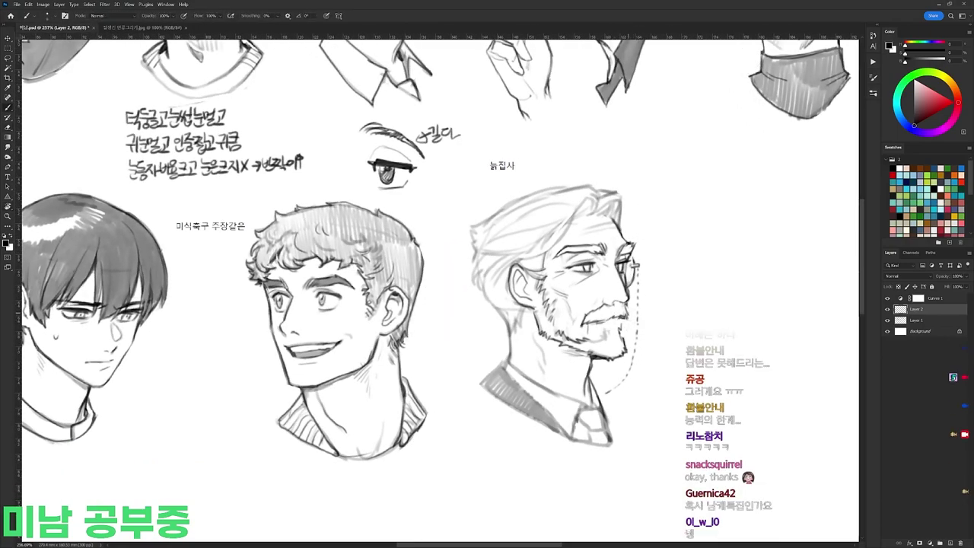
pyautogui.press('e')
pyautogui.moveTo(621, 329); pyautogui.dragTo(620, 341)
pyautogui.press('b')
pyautogui.press('e')
# Step: Select the front upper part of the old butler's face with the Lasso and nudge it a little lower
pyautogui.scroll(-2, 633, 308)
pyautogui.press('r')
pyautogui.scroll(3, 655, 296)
pyautogui.press('l')
pyautogui.moveTo(643, 297)
pyautogui.mouseDown()
pyautogui.moveTo(564, 291)
pyautogui.moveTo(521, 274)
pyautogui.moveTo(467, 282)
pyautogui.moveTo(649, 191)
pyautogui.mouseUp()
pyautogui.hotkey('ctrl', 'Down')
pyautogui.hotkey('ctrl', 'Down')
pyautogui.hotkey('ctrl', 'Down')
pyautogui.hotkey('ctrl', 'Down')
pyautogui.hotkey('ctrl', 'Down')
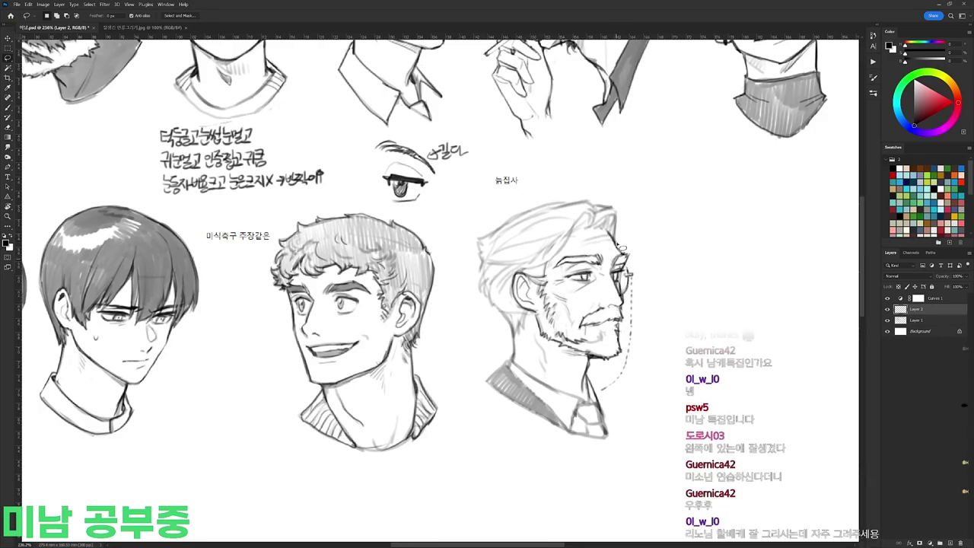
# Step: Darken the swept-back hair strands above the old butler's forehead
pyautogui.press('b')
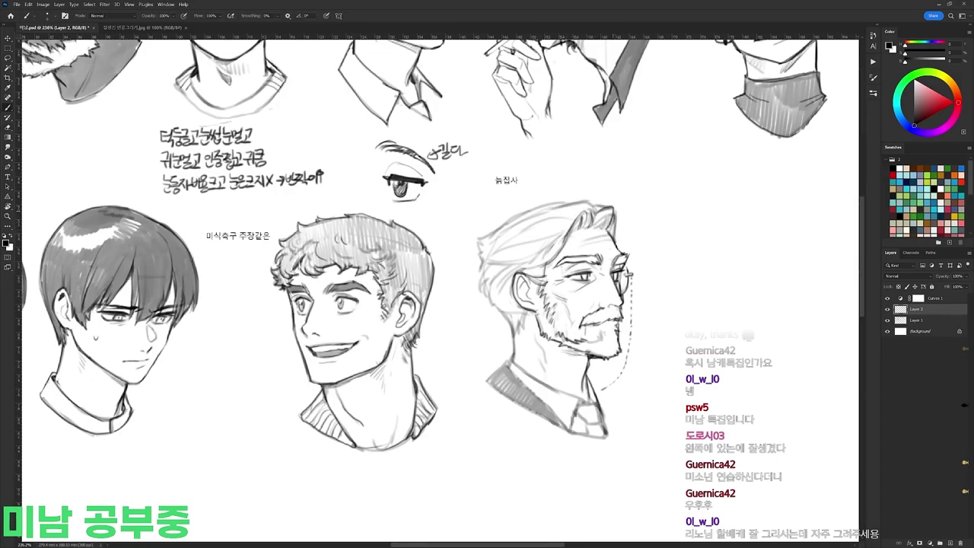
pyautogui.press('e')
pyautogui.press('b')
pyautogui.moveTo(663, 222); pyautogui.dragTo(662, 228)
pyautogui.moveTo(670, 220); pyautogui.dragTo(671, 231)
pyautogui.hotkey('ctrl', 'z')
pyautogui.hotkey('ctrl', 'z')
pyautogui.hotkey('ctrl', 'z')
# Step: Handwrite the study note "이마둥글게후퇴 / 콧대높이" in two lines below the old butler's portrait
pyautogui.moveTo(523, 453); pyautogui.dragTo(523, 454)
pyautogui.moveTo(530, 449)
pyautogui.mouseDown()
pyautogui.moveTo(531, 464)
pyautogui.moveTo(539, 460)
pyautogui.mouseUp()
pyautogui.moveTo(542, 449); pyautogui.dragTo(543, 464)
pyautogui.moveTo(546, 449); pyautogui.dragTo(550, 463)
pyautogui.moveTo(557, 449); pyautogui.dragTo(567, 457)
pyautogui.moveTo(559, 460); pyautogui.dragTo(566, 466)
pyautogui.moveTo(569, 453); pyautogui.dragTo(577, 466)
pyautogui.moveTo(608, 391)
pyautogui.mouseDown()
pyautogui.moveTo(604, 325)
pyautogui.moveTo(584, 401)
pyautogui.mouseUp()
pyautogui.moveTo(589, 386); pyautogui.dragTo(596, 393)
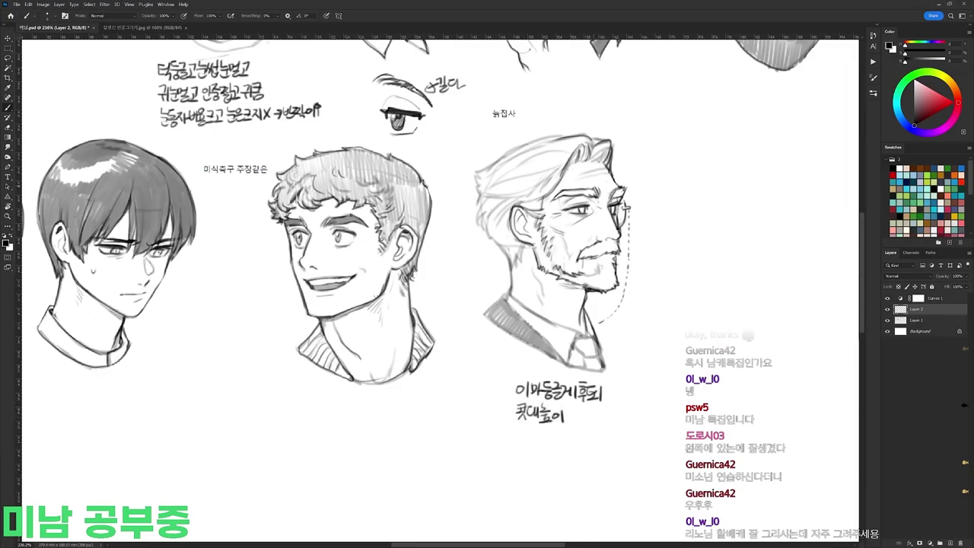
# Step: Refine the old butler's lower lip and the beard just beneath it with eraser and brush strokes
pyautogui.press('e')
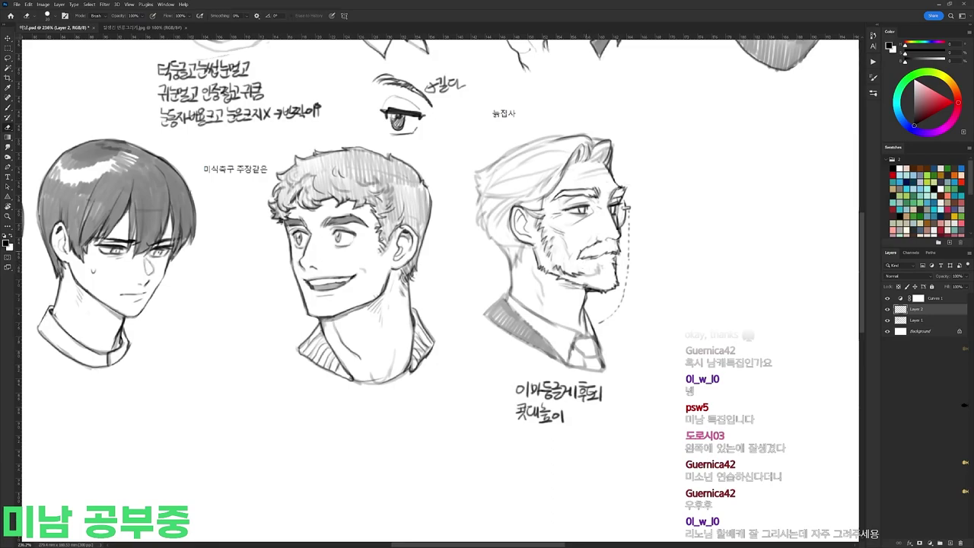
pyautogui.press('b')
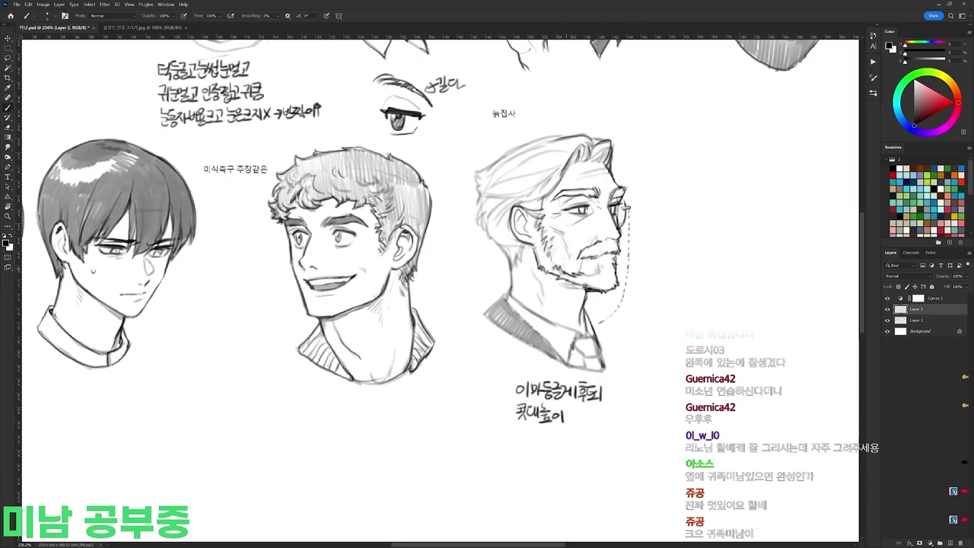
pyautogui.press('e')
pyautogui.press('b')
pyautogui.moveTo(579, 278); pyautogui.dragTo(591, 272)
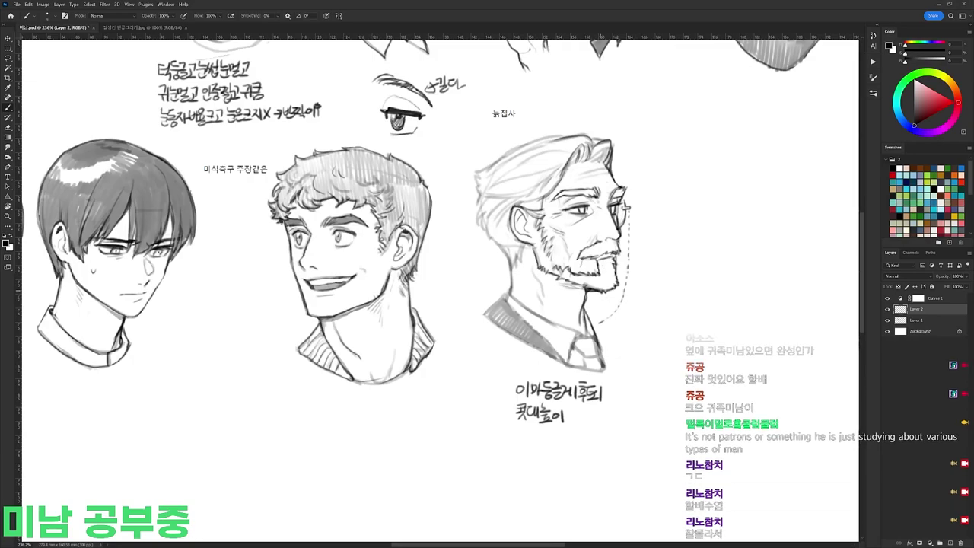
# Step: Rework the front contour of the old butler's chin beard with a darker line
pyautogui.press('r')
pyautogui.moveTo(663, 243); pyautogui.dragTo(656, 217)
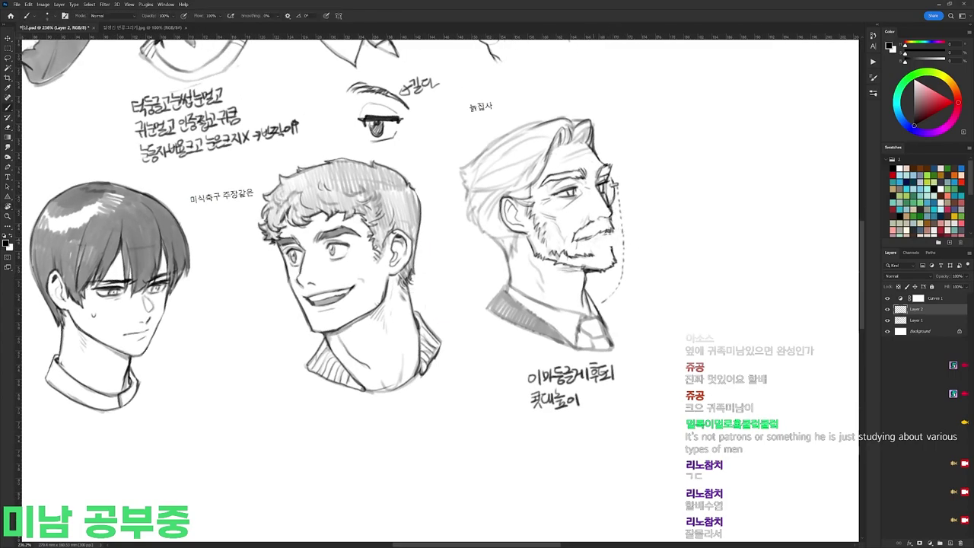
pyautogui.press('r')
pyautogui.moveTo(607, 237)
pyautogui.mouseDown()
pyautogui.moveTo(612, 252)
pyautogui.moveTo(672, 225)
pyautogui.mouseUp()
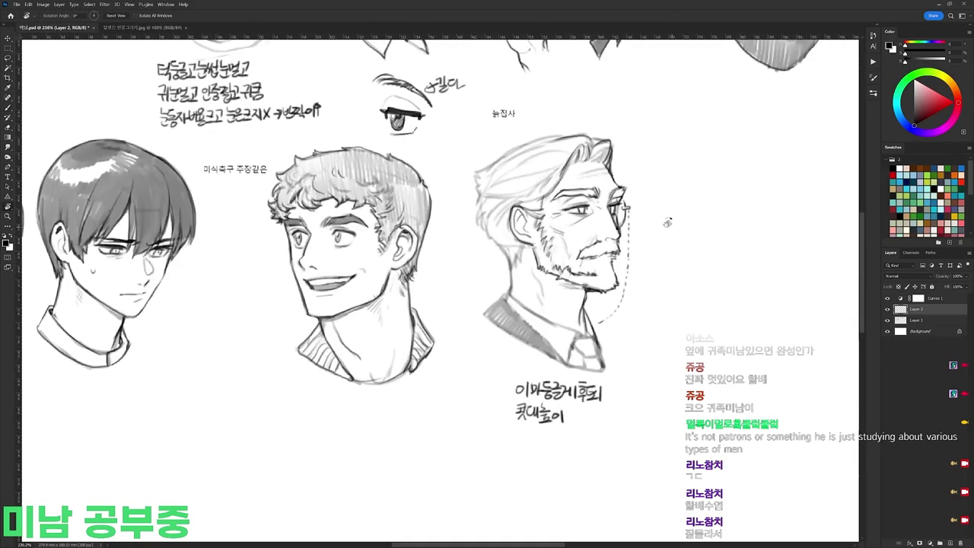
pyautogui.press('e')
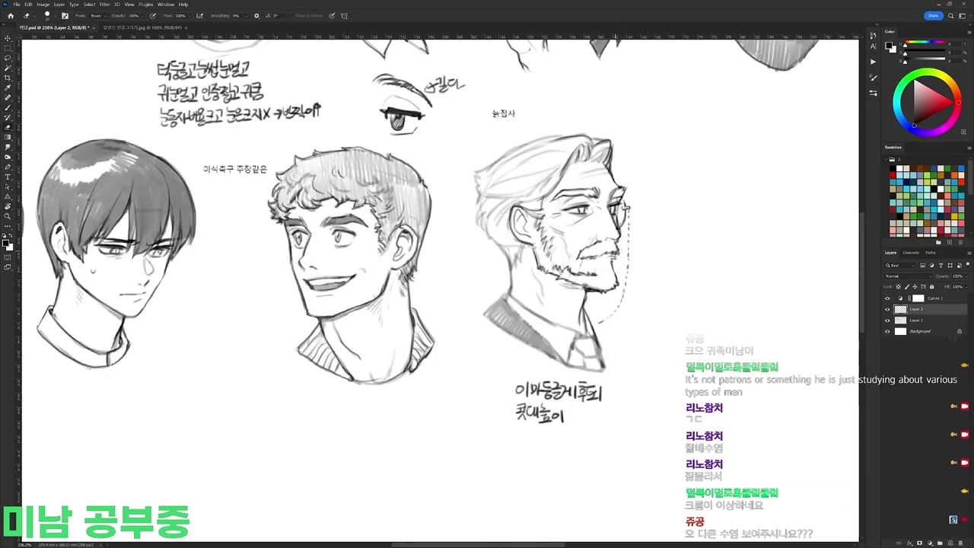
pyautogui.press('b')
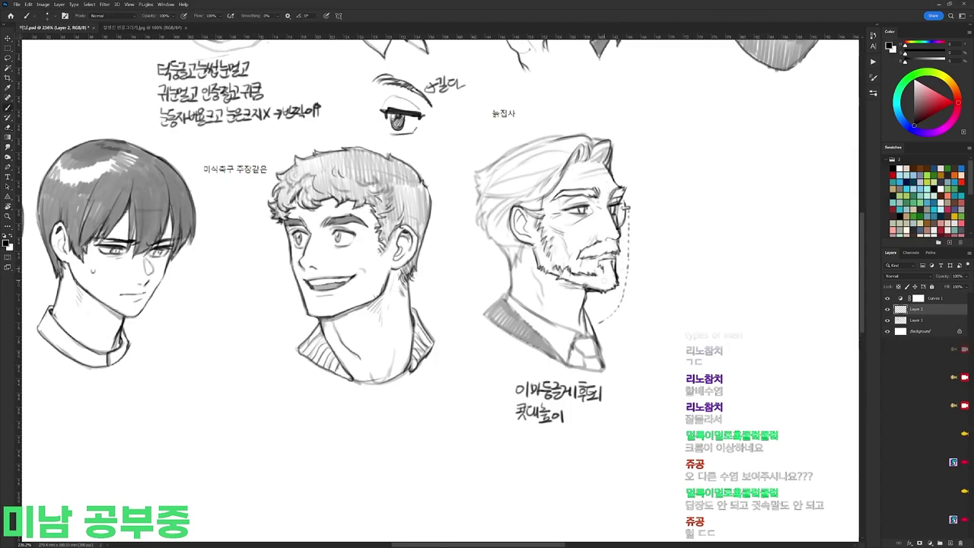
pyautogui.press('e')
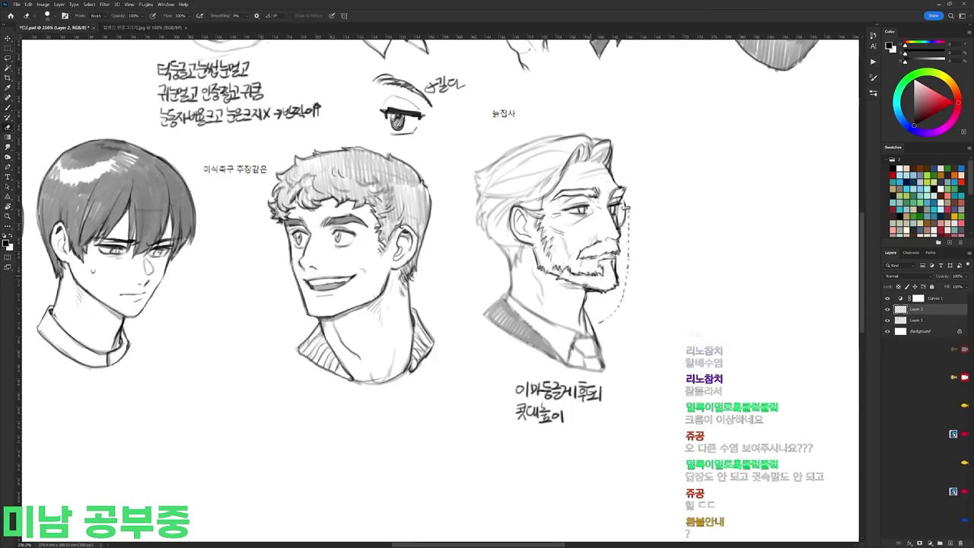
pyautogui.press('b')
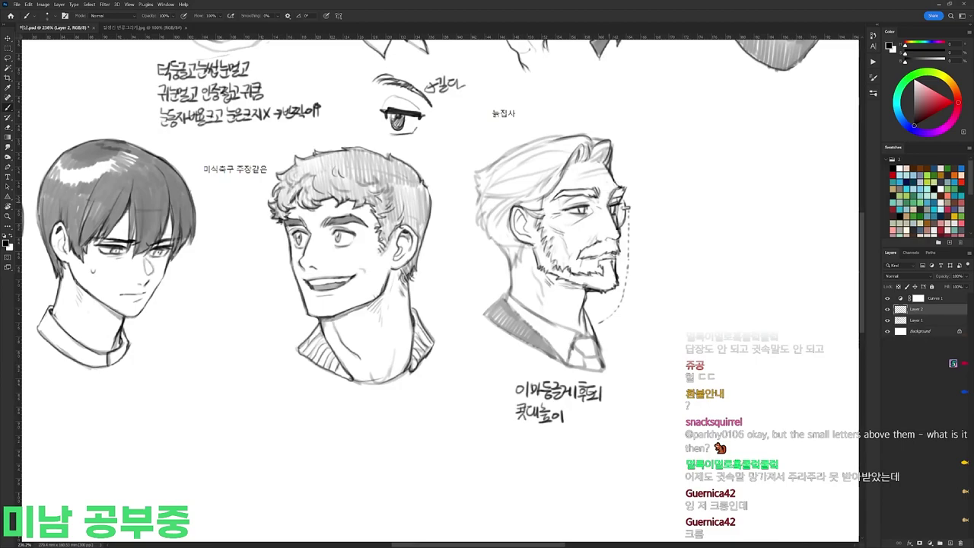
# Step: Choose a different brush preset and stroke lightly over the old butler's eyebrow
pyautogui.rightClick(586, 196)
pyautogui.click(674, 261)
pyautogui.moveTo(563, 199); pyautogui.dragTo(591, 198)
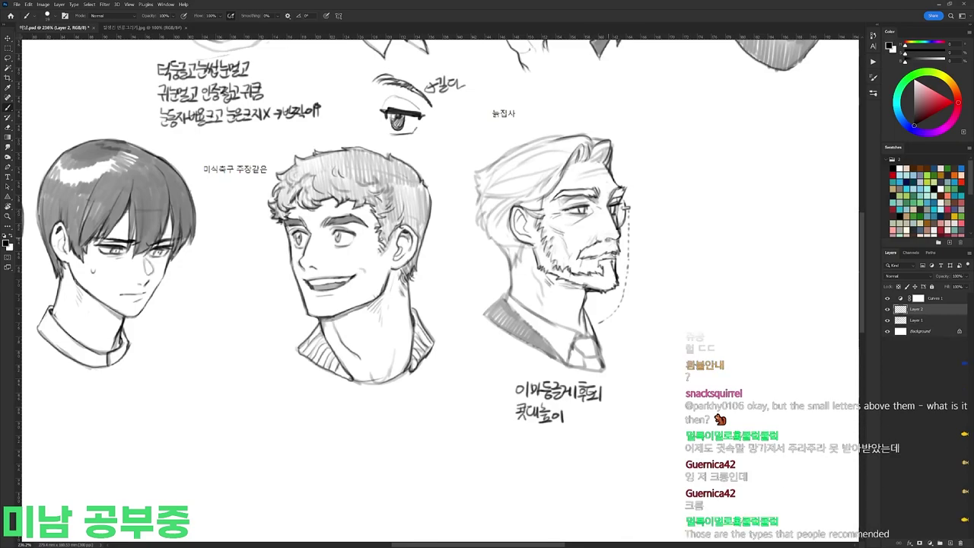
# Step: Change the eraser preset and touch up the lines around the old butler's nose and moustache
pyautogui.press('e')
pyautogui.press('b')
pyautogui.press('e')
pyautogui.rightClick(601, 228)
pyautogui.doubleClick(670, 302)
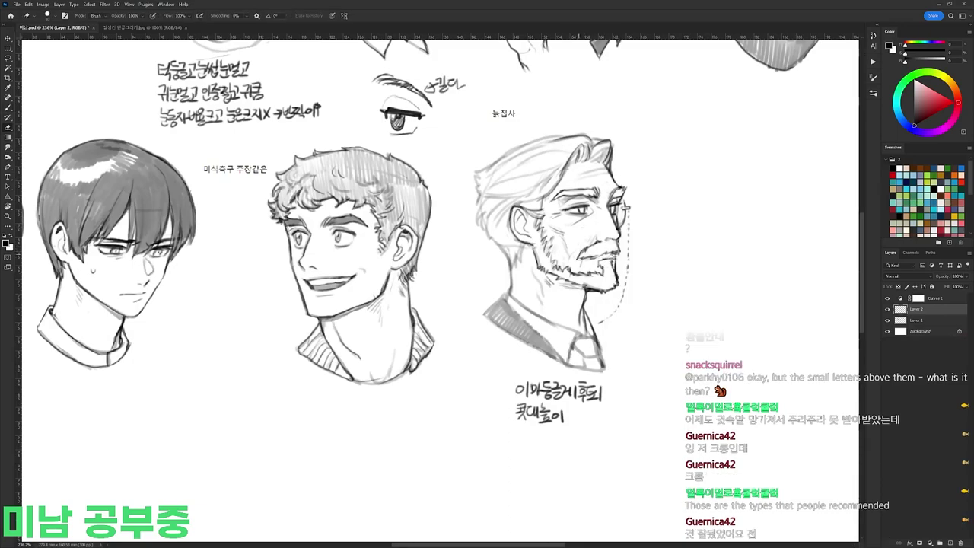
pyautogui.press('b')
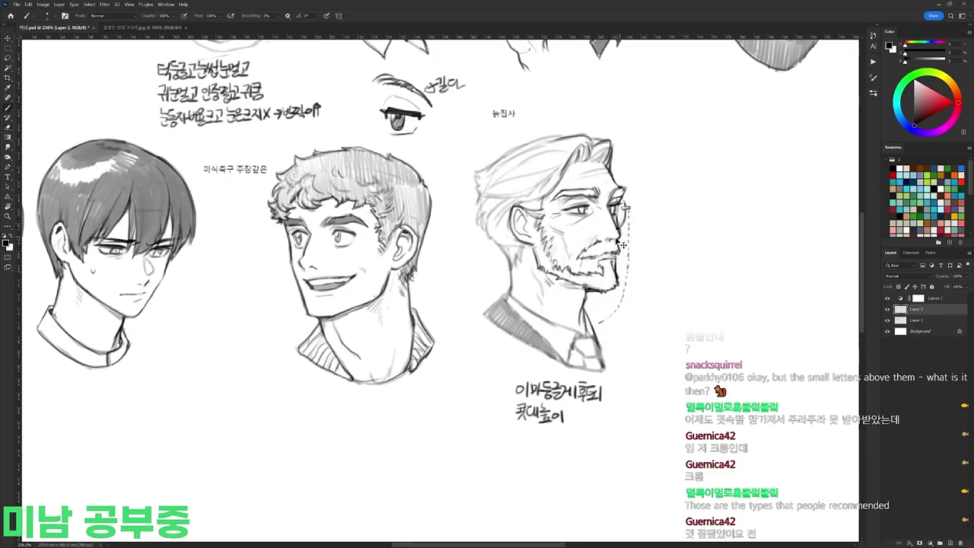
pyautogui.press('e')
pyautogui.press('b')
pyautogui.press('e')
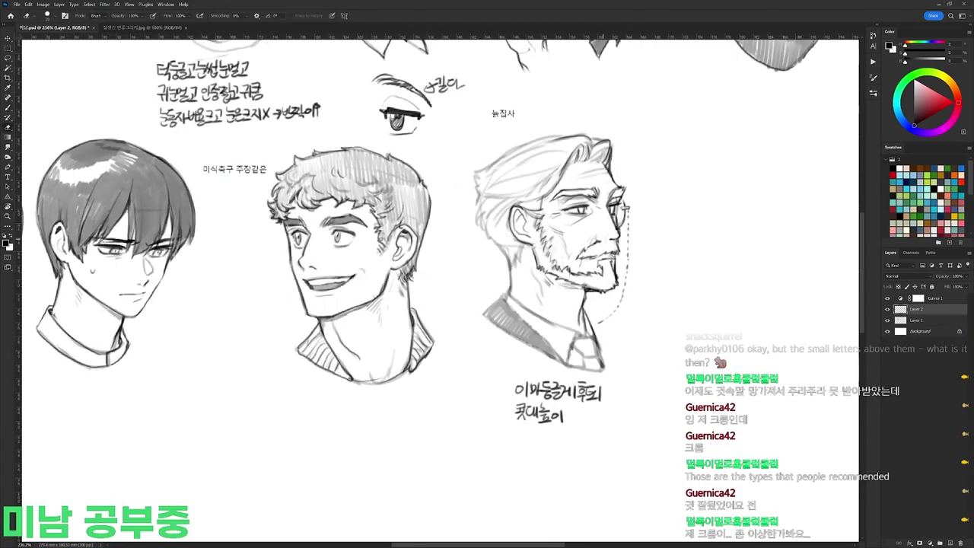
# Step: Redraw the hair strands at the back of the old butler's head, behind the ear and down to the nape
pyautogui.press('b')
pyautogui.press('e')
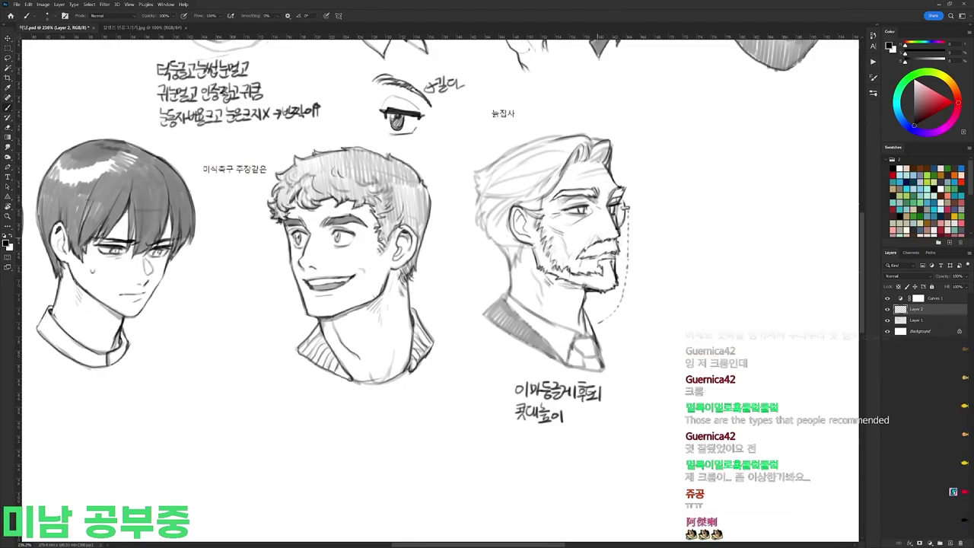
pyautogui.press('b')
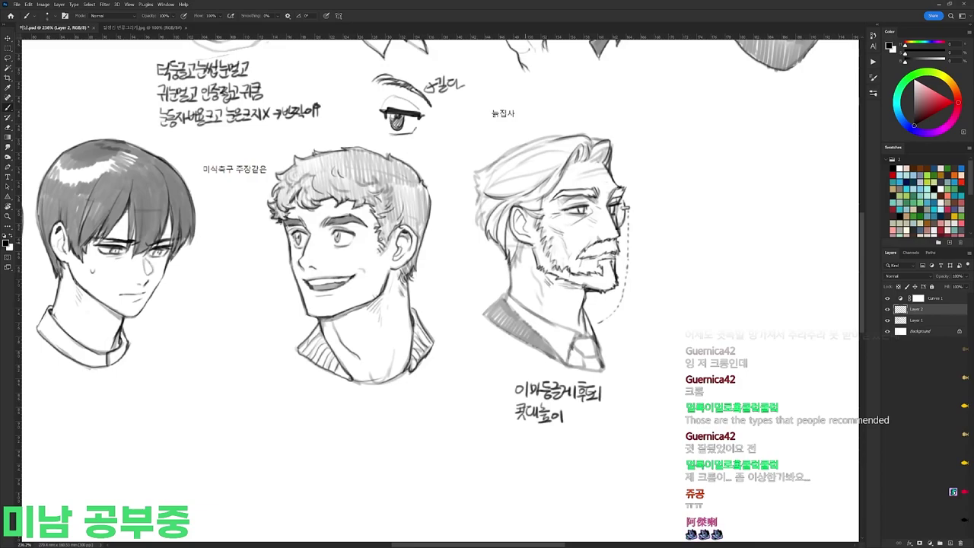
pyautogui.scroll(1, 517, 259)
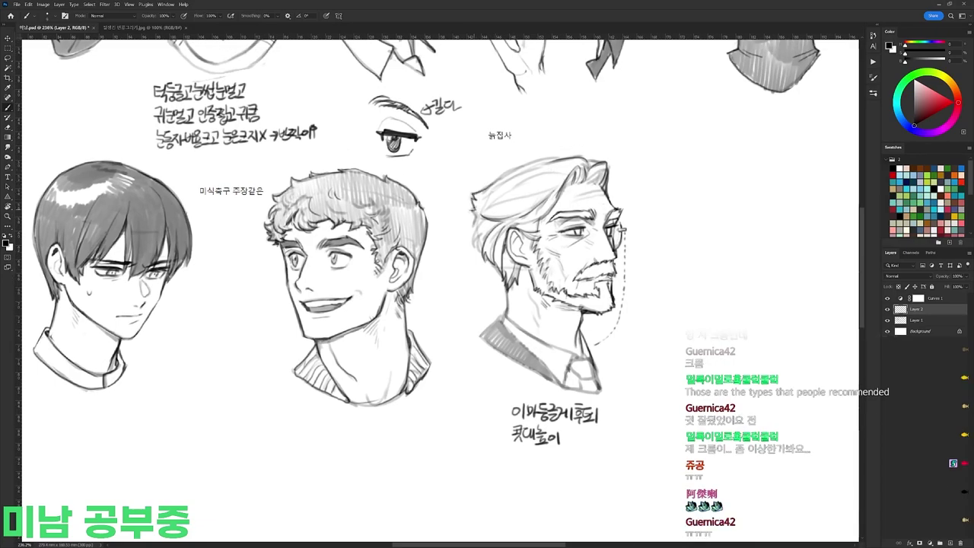
pyautogui.moveTo(488, 187); pyautogui.dragTo(555, 158)
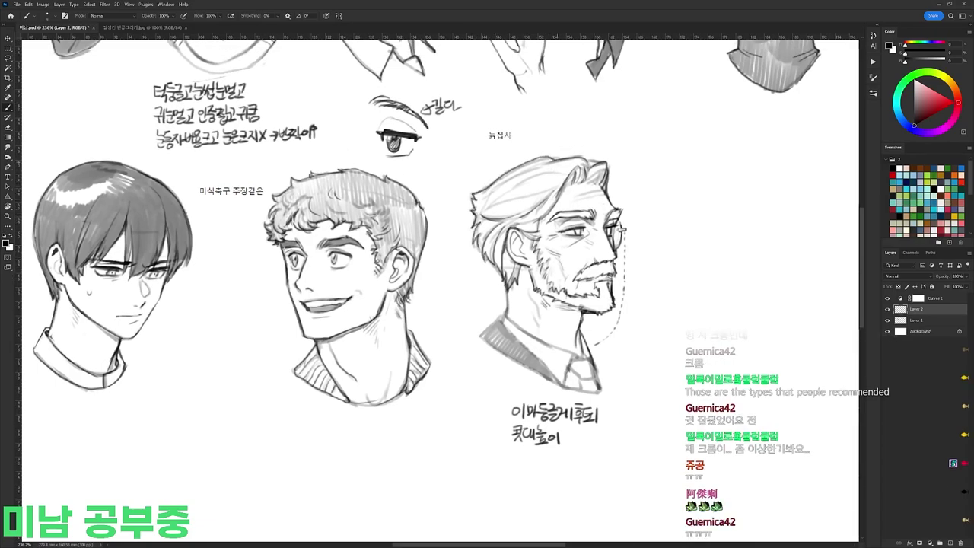
# Step: Strengthen the outlines of the old butler's jacket lapel, shirt collar and tie with darker brush strokes
pyautogui.press('r')
pyautogui.moveTo(659, 325); pyautogui.dragTo(603, 441)
pyautogui.moveTo(476, 350); pyautogui.dragTo(486, 434)
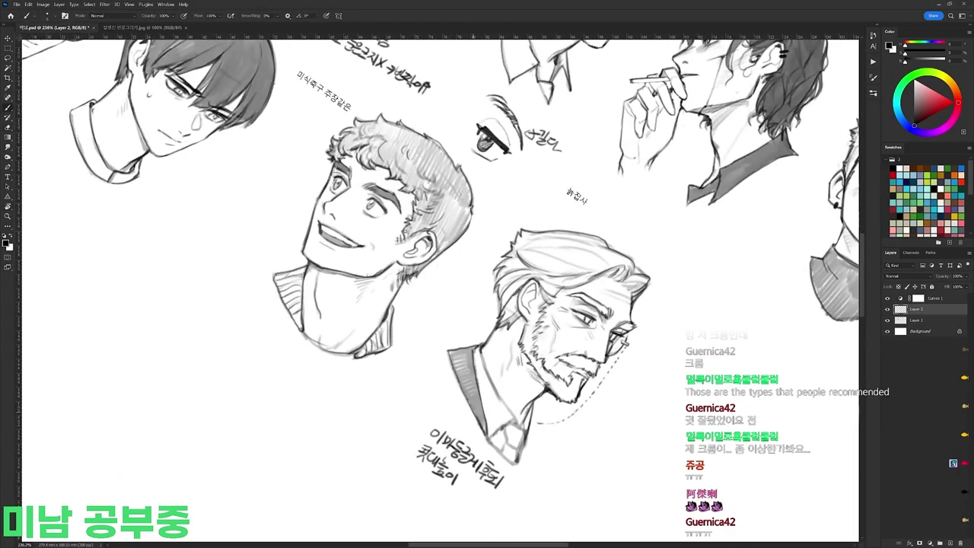
pyautogui.press('r')
pyautogui.moveTo(603, 441); pyautogui.dragTo(660, 324)
pyautogui.moveTo(570, 368)
pyautogui.mouseDown()
pyautogui.moveTo(582, 358)
pyautogui.moveTo(596, 376)
pyautogui.mouseUp()
pyautogui.press('e')
pyautogui.press('b')
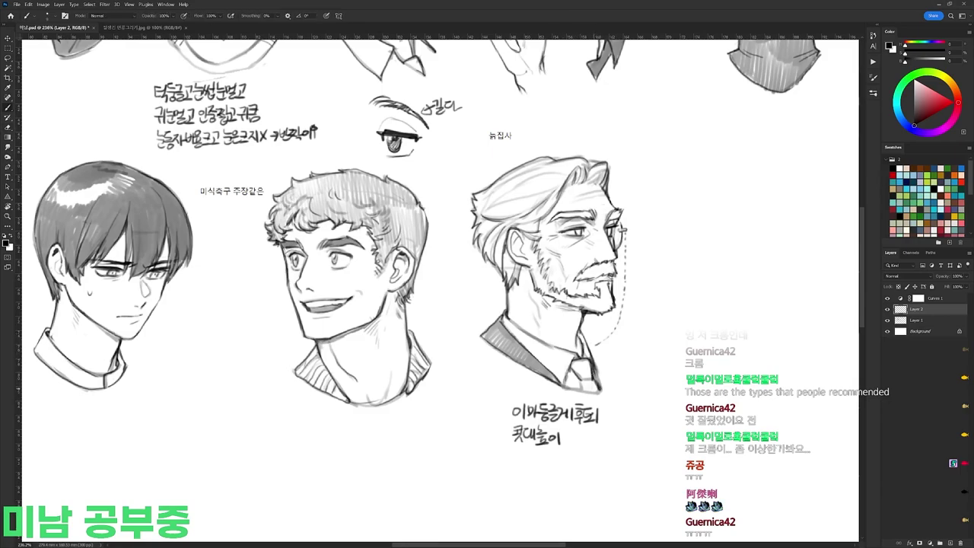
# Step: Lasso the old butler's near eye and try adjusting its placement
pyautogui.scroll(3, 654, 243)
pyautogui.press('l')
pyautogui.moveTo(527, 207)
pyautogui.mouseDown()
pyautogui.moveTo(553, 246)
pyautogui.moveTo(498, 257)
pyautogui.mouseUp()
pyautogui.moveTo(537, 243); pyautogui.dragTo(539, 245)
pyautogui.moveTo(470, 226)
pyautogui.mouseDown()
pyautogui.moveTo(546, 220)
pyautogui.moveTo(540, 245)
pyautogui.mouseUp()
pyautogui.hotkey('ctrl', 'z')
pyautogui.hotkey('ctrl', 'z')
pyautogui.hotkey('ctrl', 'z')
pyautogui.hotkey('ctrl', 'z')
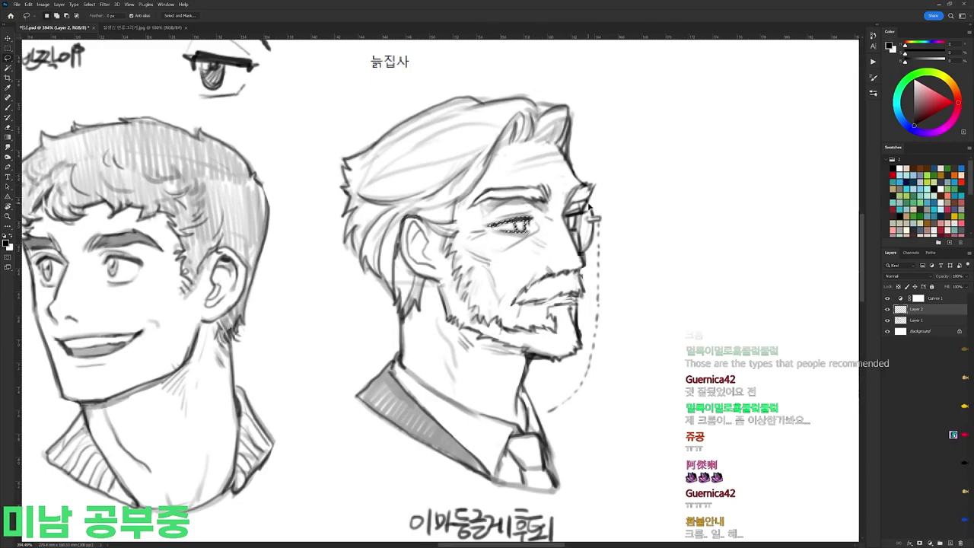
# Step: Lasso the old butler's far eye inside the glasses and try adjusting its placement
pyautogui.moveTo(585, 223)
pyautogui.mouseDown()
pyautogui.moveTo(581, 248)
pyautogui.moveTo(588, 182)
pyautogui.mouseUp()
pyautogui.hotkey('ctrl', 'z')
pyautogui.hotkey('ctrl', 'z')
pyautogui.hotkey('ctrl', 'z')
pyautogui.hotkey('ctrl', 'z')
pyautogui.hotkey('ctrl', 'z')
pyautogui.hotkey('ctrl', 'z')
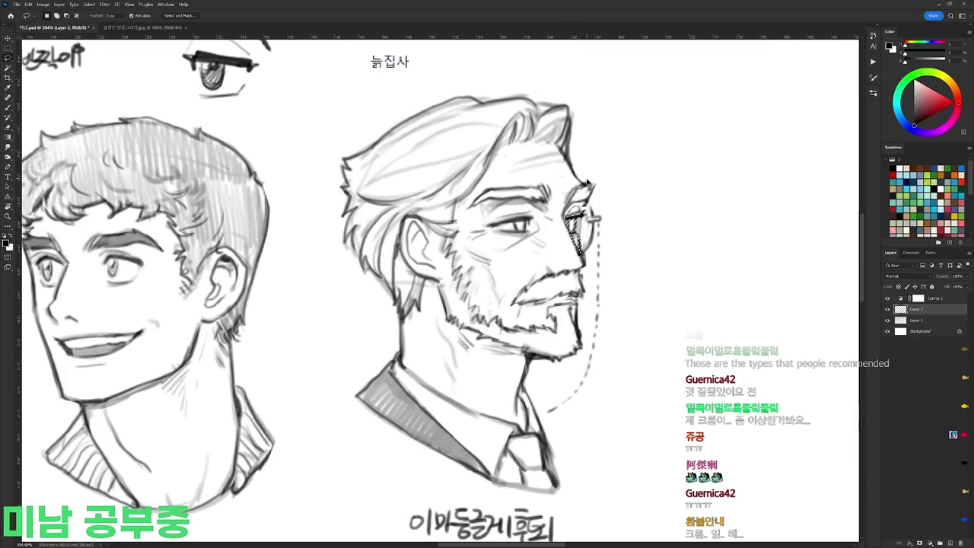
# Step: Rework the old butler's far eye and the adjoining nose bridge with eraser and brush strokes on a rotated canvas
pyautogui.press('b')
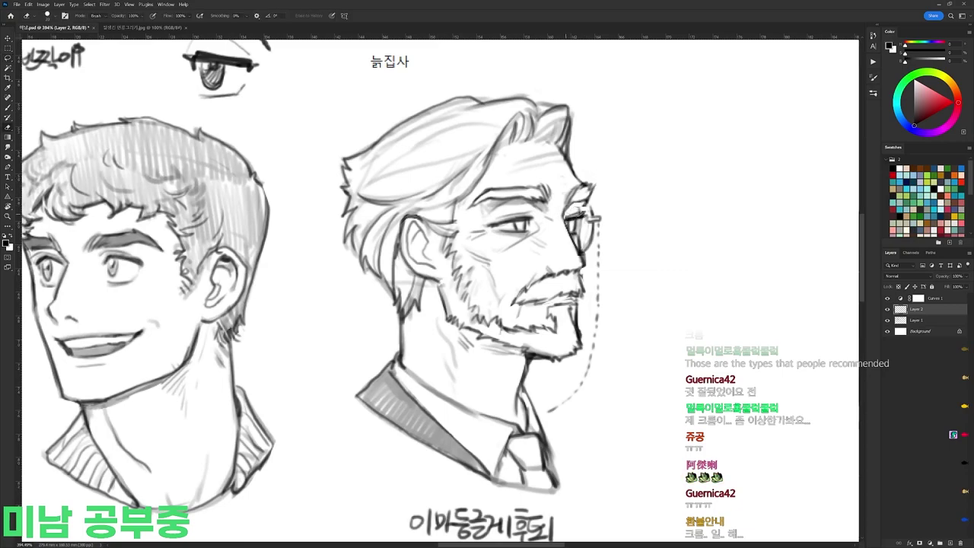
pyautogui.press('r')
pyautogui.moveTo(653, 180)
pyautogui.mouseDown()
pyautogui.moveTo(430, 183)
pyautogui.moveTo(427, 194)
pyautogui.moveTo(523, 238)
pyautogui.moveTo(545, 286)
pyautogui.mouseUp()
pyautogui.press('r')
pyautogui.press('e')
pyautogui.press('b')
pyautogui.press('e')
pyautogui.press('b')
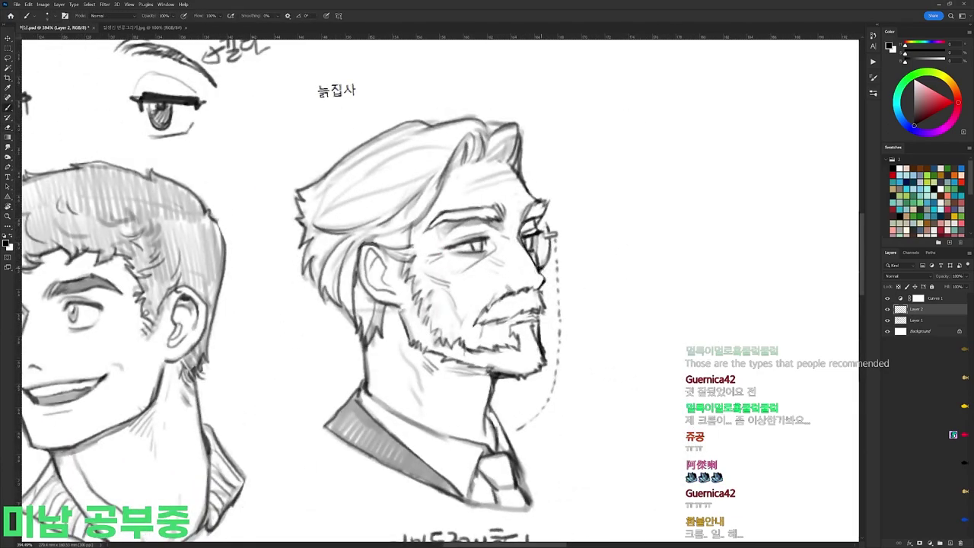
# Step: Clean up the old butler's nose contour and the glasses line beside it with alternating eraser and brush strokes
pyautogui.press('r')
pyautogui.press('e')
pyautogui.moveTo(508, 238)
pyautogui.mouseDown()
pyautogui.moveTo(535, 252)
pyautogui.moveTo(537, 236)
pyautogui.moveTo(535, 251)
pyautogui.mouseUp()
pyautogui.press('b')
pyautogui.press('e')
pyautogui.press('b')
pyautogui.press('e')
pyautogui.press('b')
pyautogui.press('r')
pyautogui.press('Escape')
pyautogui.moveTo(639, 201); pyautogui.dragTo(606, 207)
pyautogui.scroll(1, 606, 207)
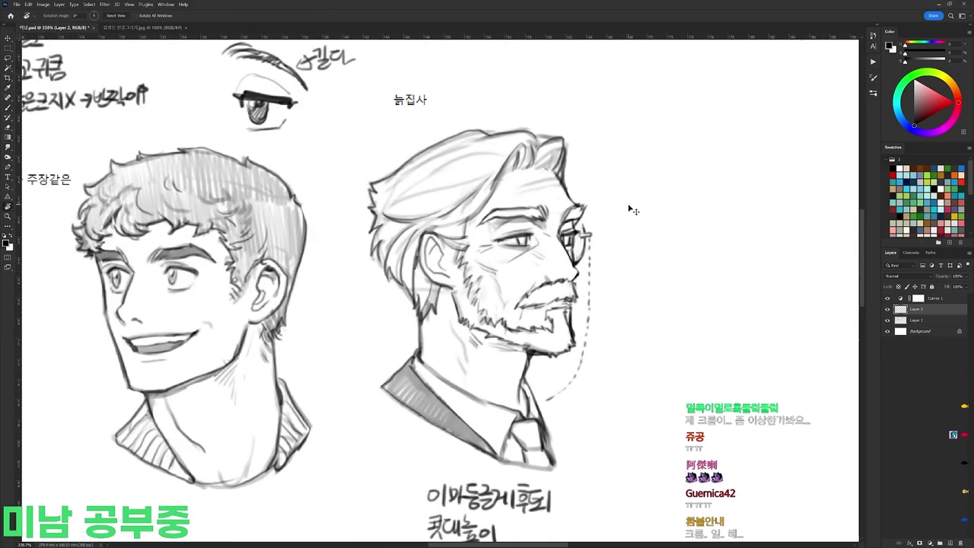
# Step: Undo the last touch-ups, then erase part of the old butler's glasses lens and darken the tip of his nose
pyautogui.hotkey('ctrl', 'z')
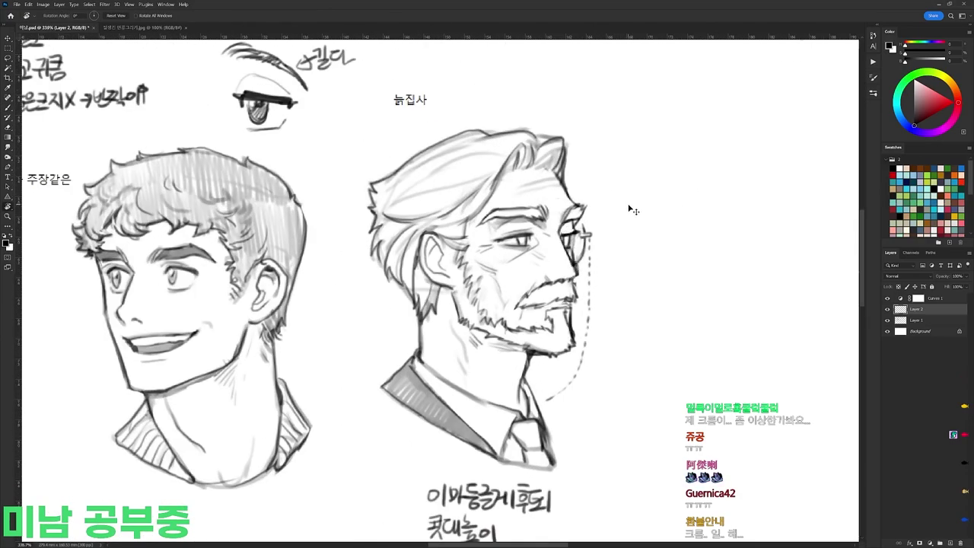
pyautogui.hotkey('ctrl', 'z')
pyautogui.press('b')
pyautogui.press('b')
pyautogui.press('e')
pyautogui.moveTo(566, 246); pyautogui.dragTo(578, 274)
pyautogui.press('b')
pyautogui.press('e')
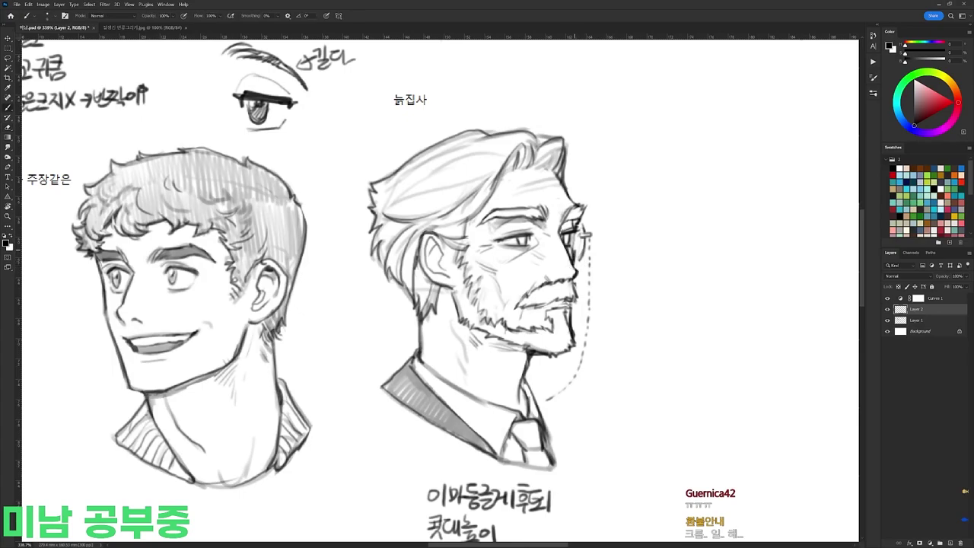
pyautogui.press('b')
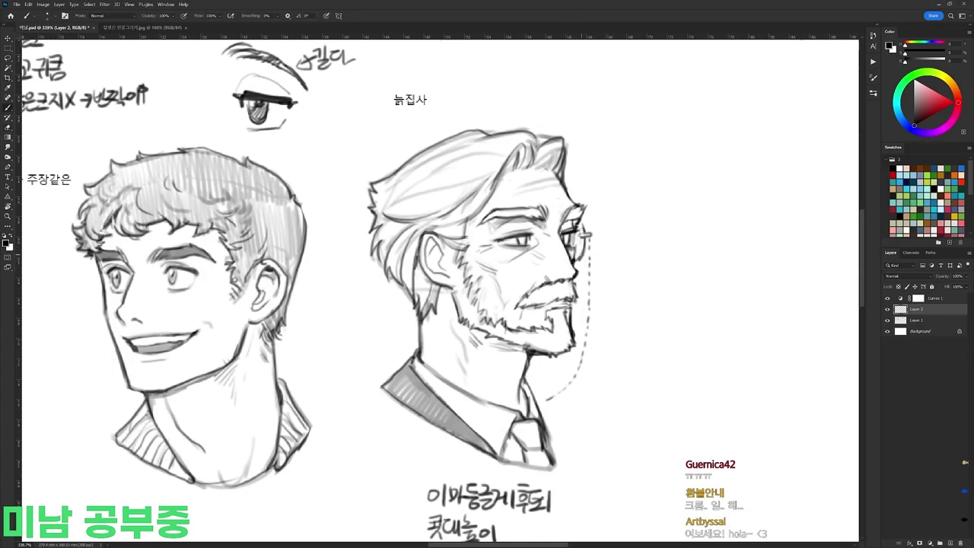
# Step: Shade the old butler's tie with dark hatching and clean up its lower edge with the eraser
pyautogui.scroll(-5, 574, 227)
pyautogui.scroll(5, 561, 229)
pyautogui.scroll(-5, 576, 219)
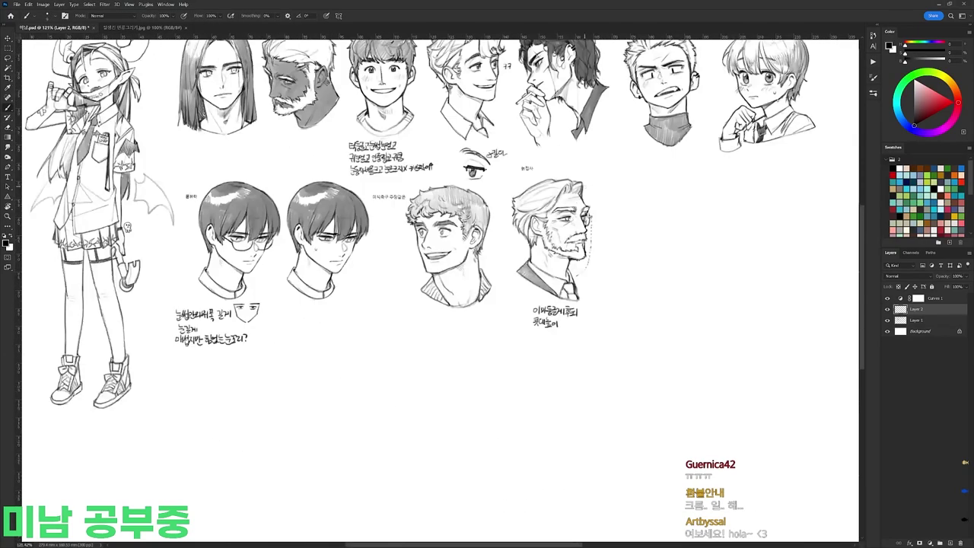
pyautogui.scroll(5, 576, 219)
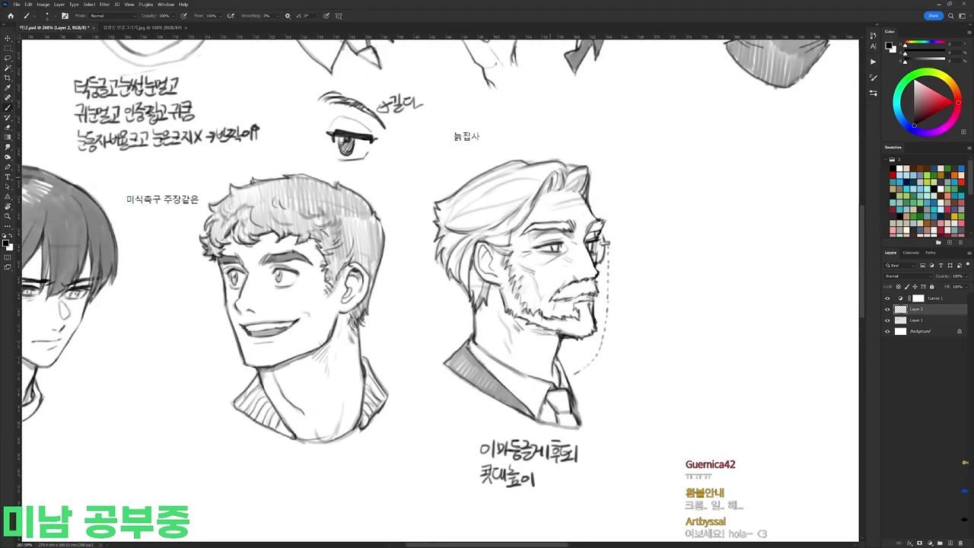
pyautogui.scroll(-5, 576, 218)
pyautogui.scroll(5, 576, 218)
pyautogui.moveTo(544, 351); pyautogui.dragTo(567, 384)
pyautogui.press('e')
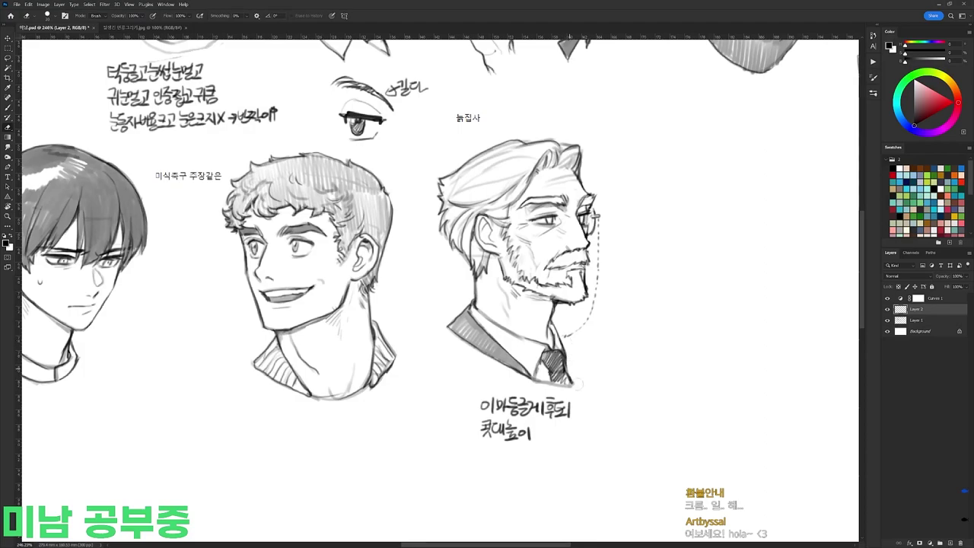
pyautogui.scroll(-5, 589, 242)
pyautogui.scroll(6, 589, 242)
pyautogui.press('b')
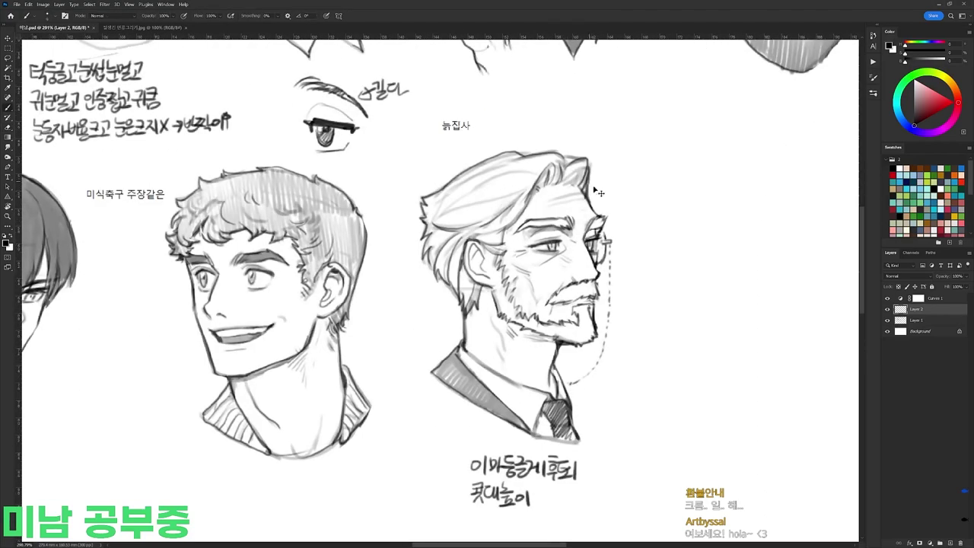
# Step: Touch up the old butler's swept-back front hair above the forehead with darker brush accents
pyautogui.scroll(-4, 607, 242)
pyautogui.scroll(3, 606, 243)
pyautogui.press('e')
pyautogui.press('b')
pyautogui.scroll(-3, 629, 183)
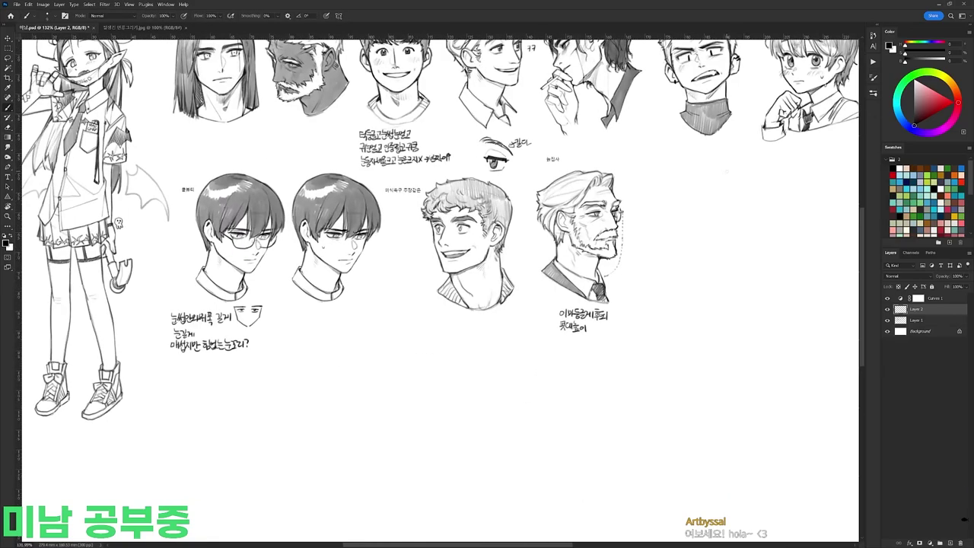
pyautogui.scroll(3, 653, 218)
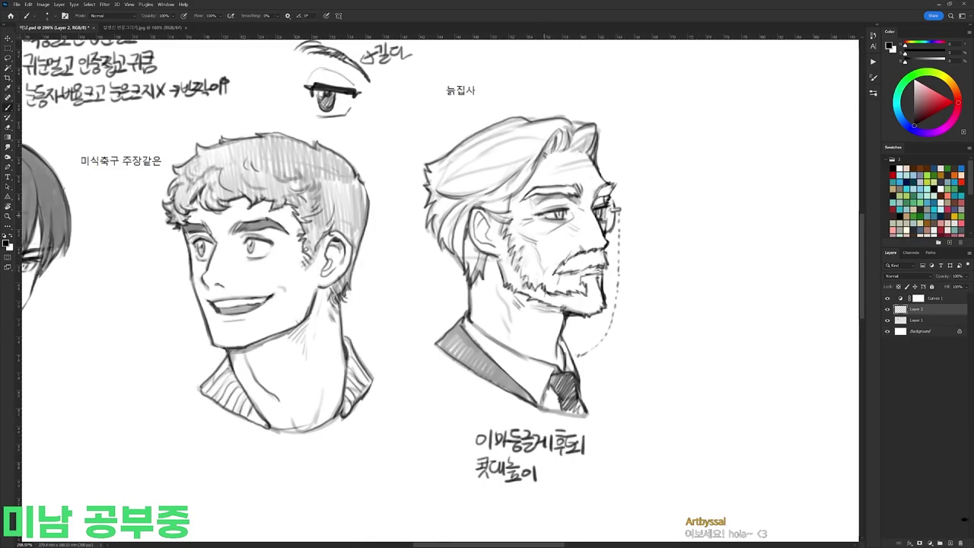
pyautogui.scroll(-3, 670, 178)
pyautogui.scroll(1, 683, 190)
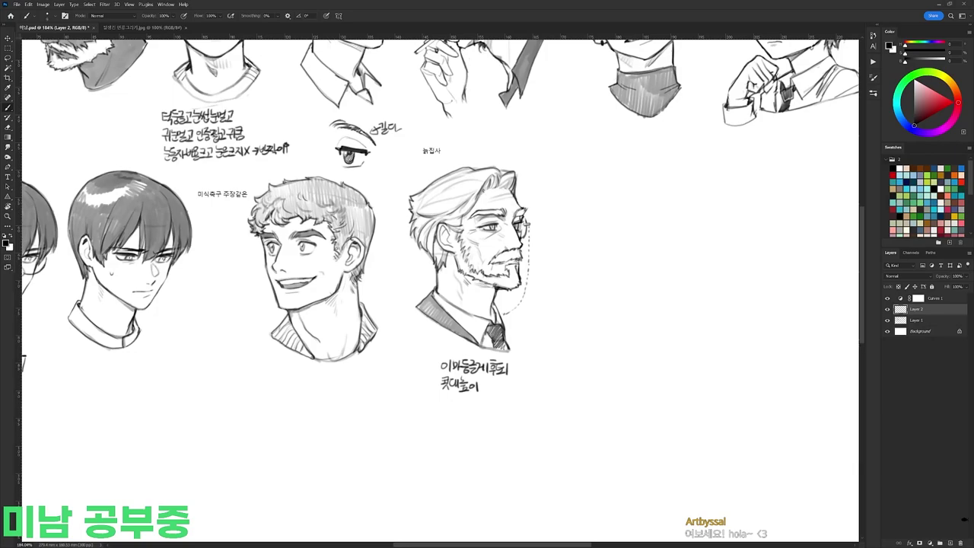
pyautogui.scroll(1, 523, 226)
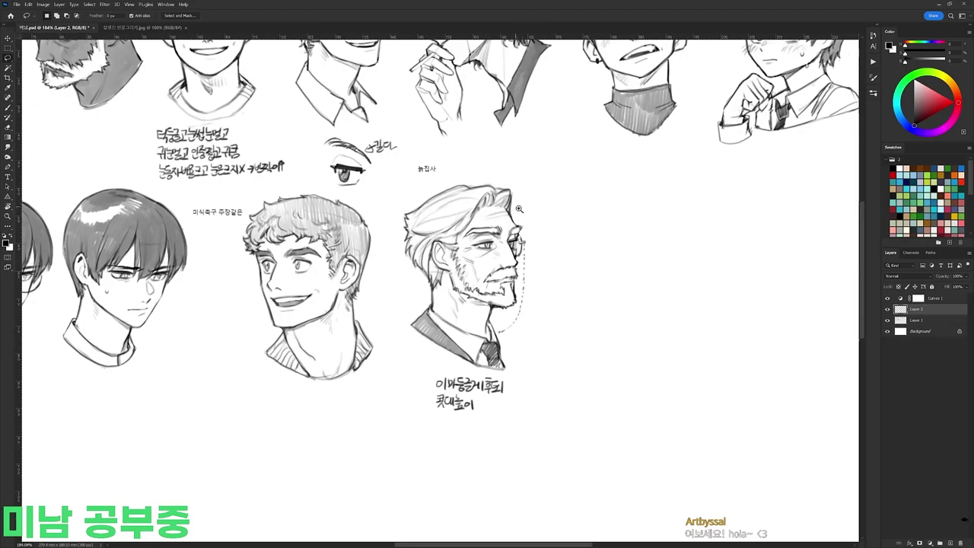
pyautogui.scroll(1, 522, 226)
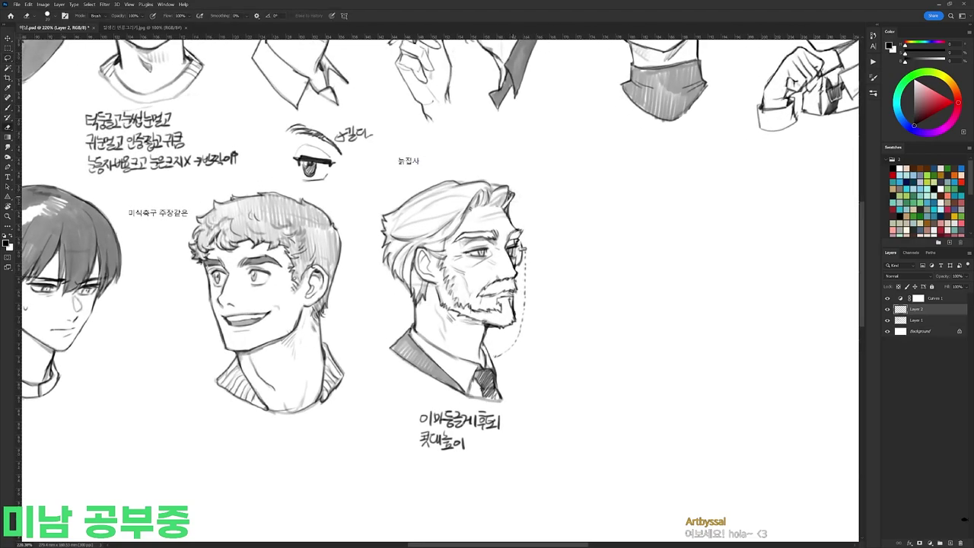
pyautogui.scroll(-2, 529, 191)
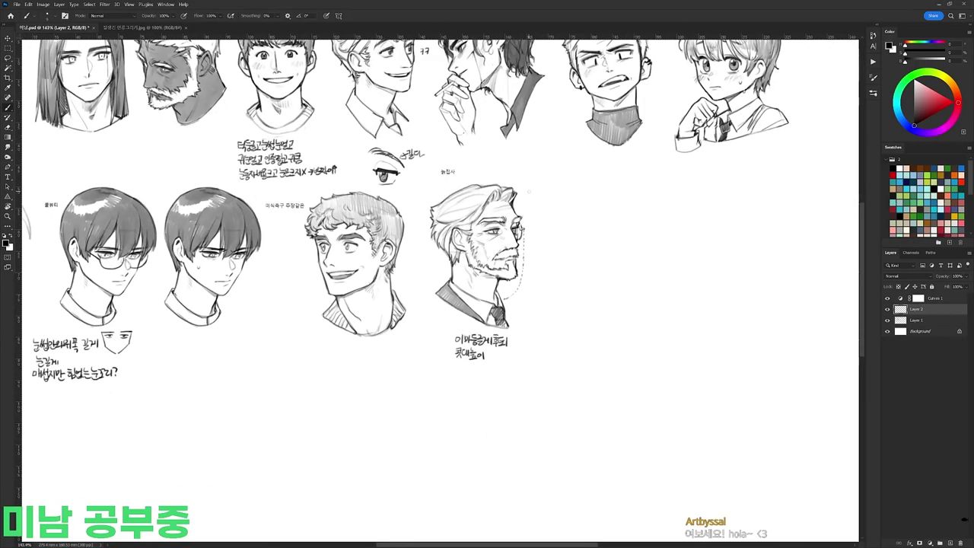
# Step: Merge the old butler's drawing layer down into Layer 1
pyautogui.moveTo(580, 265); pyautogui.dragTo(542, 318)
pyautogui.scroll(-2, 533, 301)
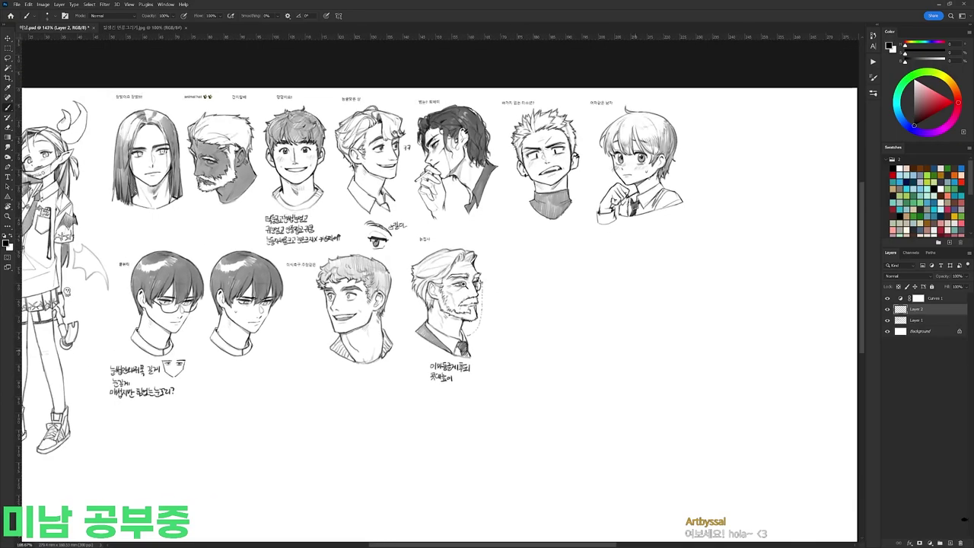
pyautogui.scroll(2, 604, 328)
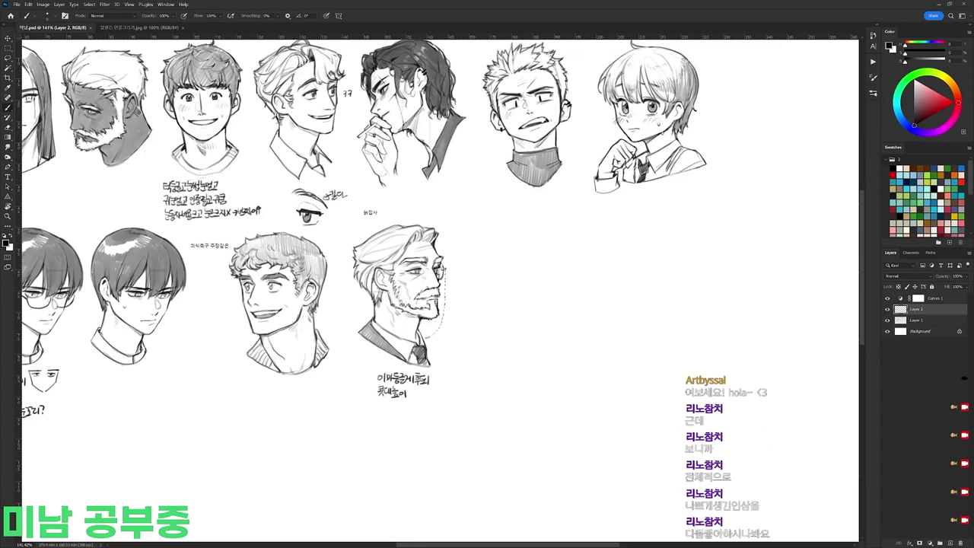
pyautogui.hotkey('ctrl', 'e')
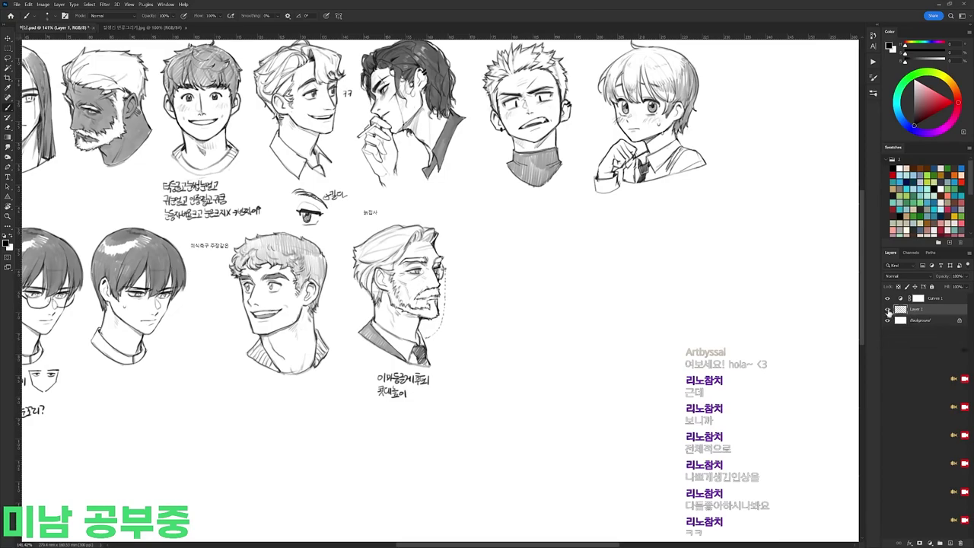
pyautogui.scroll(5, 658, 111)
pyautogui.press('l')
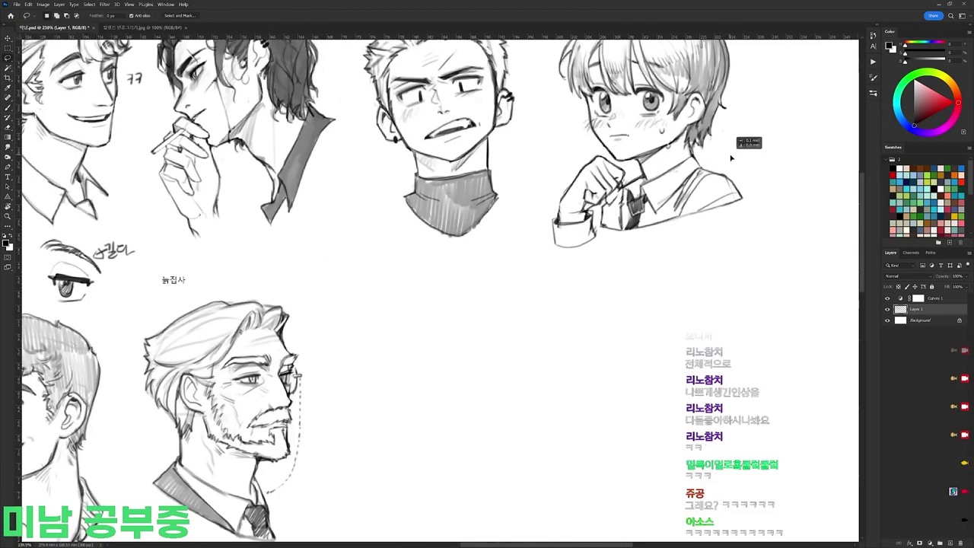
pyautogui.scroll(-4, 730, 158)
pyautogui.scroll(-1, 701, 386)
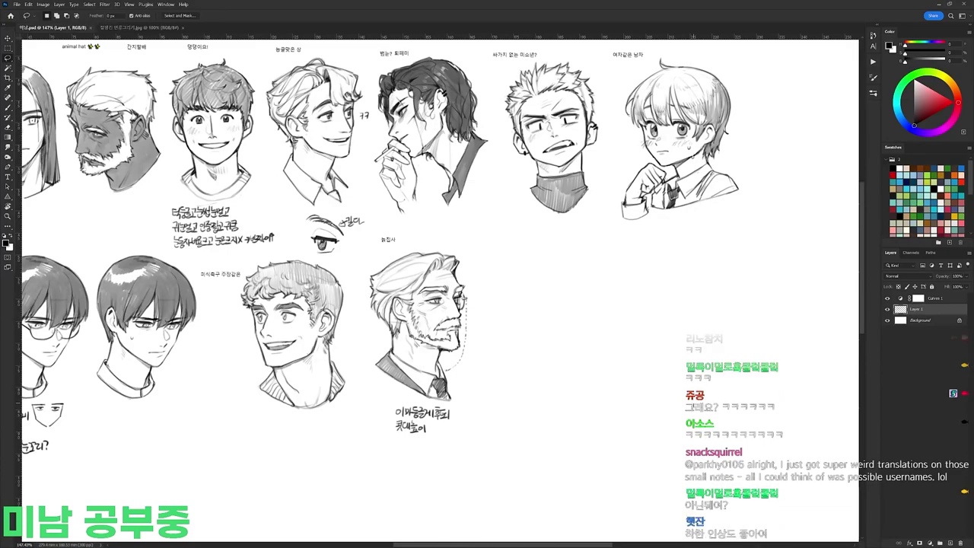
pyautogui.moveTo(496, 341); pyautogui.dragTo(630, 317)
pyautogui.moveTo(548, 229)
pyautogui.mouseDown()
pyautogui.moveTo(491, 314)
pyautogui.moveTo(551, 226)
pyautogui.mouseUp()
pyautogui.moveTo(583, 313); pyautogui.dragTo(586, 322)
pyautogui.hotkey('ctrl', 'd')
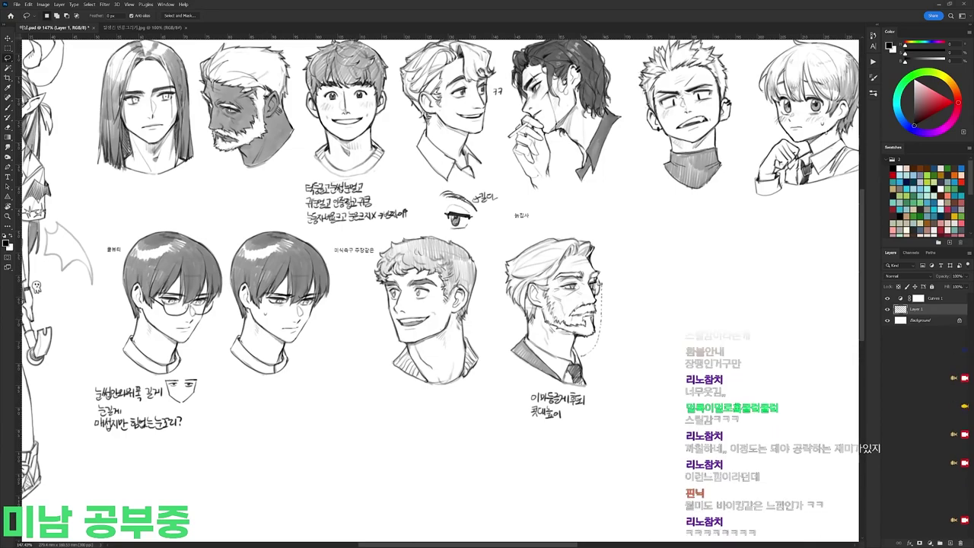
pyautogui.moveTo(782, 337); pyautogui.dragTo(645, 332)
pyautogui.moveTo(646, 333); pyautogui.dragTo(724, 326)
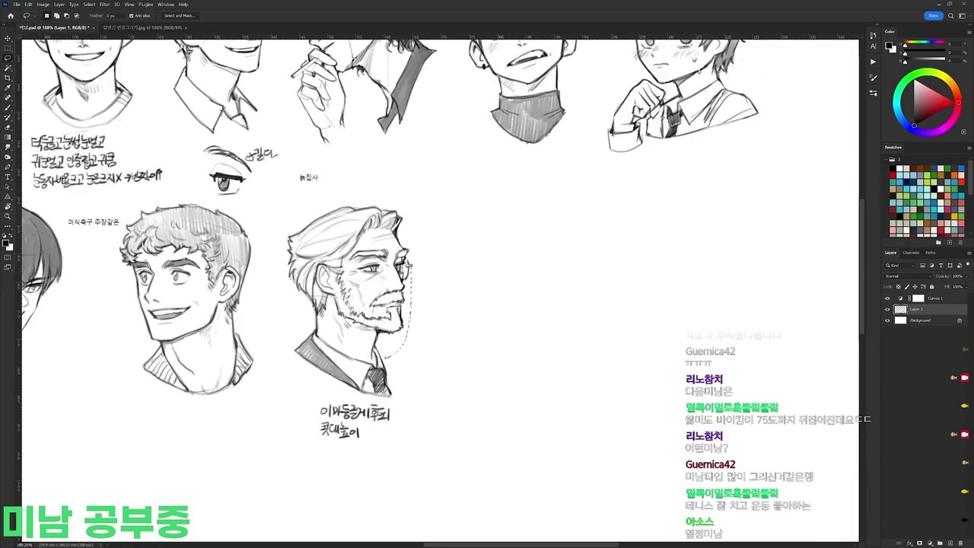
# Step: Snip the chat text "열정미남" with the Snipping Tool and place it beside the old butler's label, merged into the sketch layer
pyautogui.hotkey('alt', 'Tab')
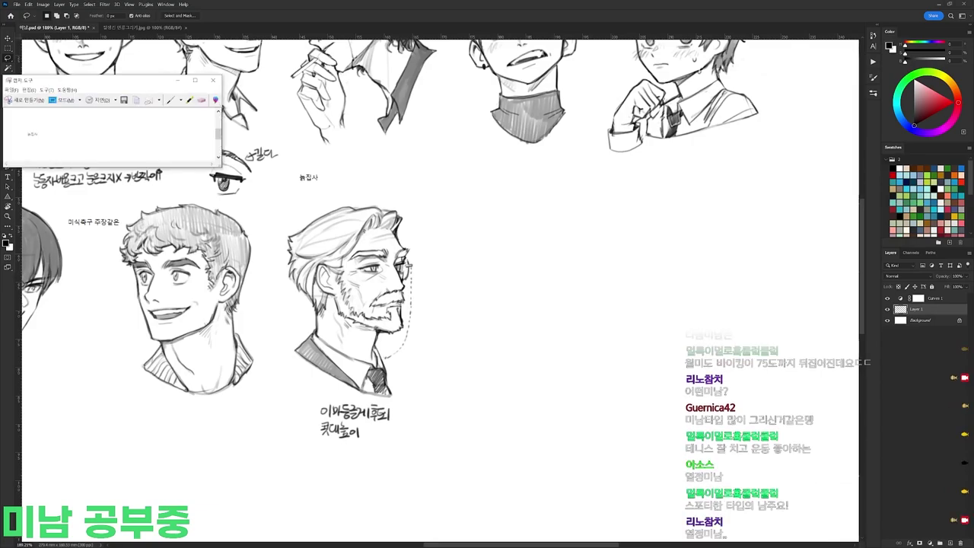
pyautogui.click(27, 100)
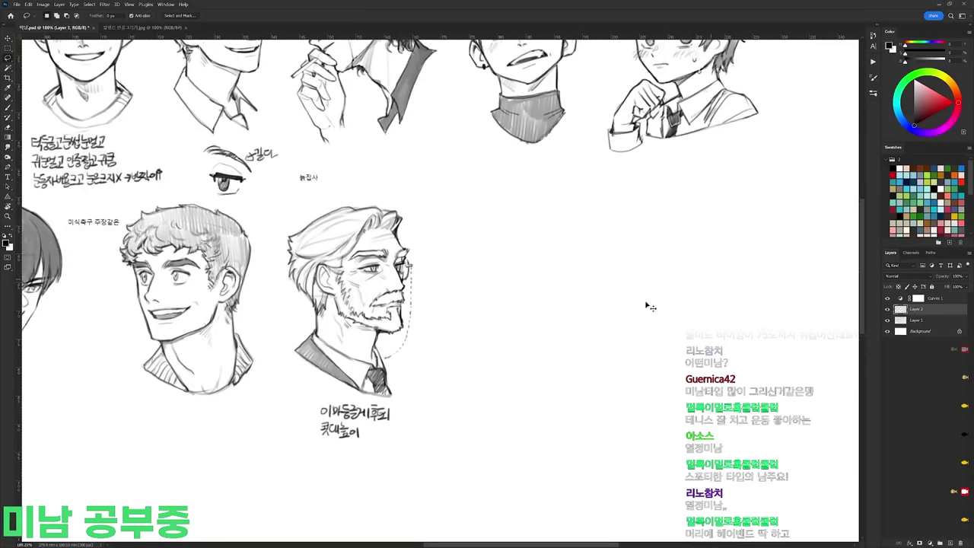
pyautogui.hotkey('ctrl', 'v')
pyautogui.moveTo(643, 307); pyautogui.dragTo(565, 266)
pyautogui.hotkey('ctrl', 'e')
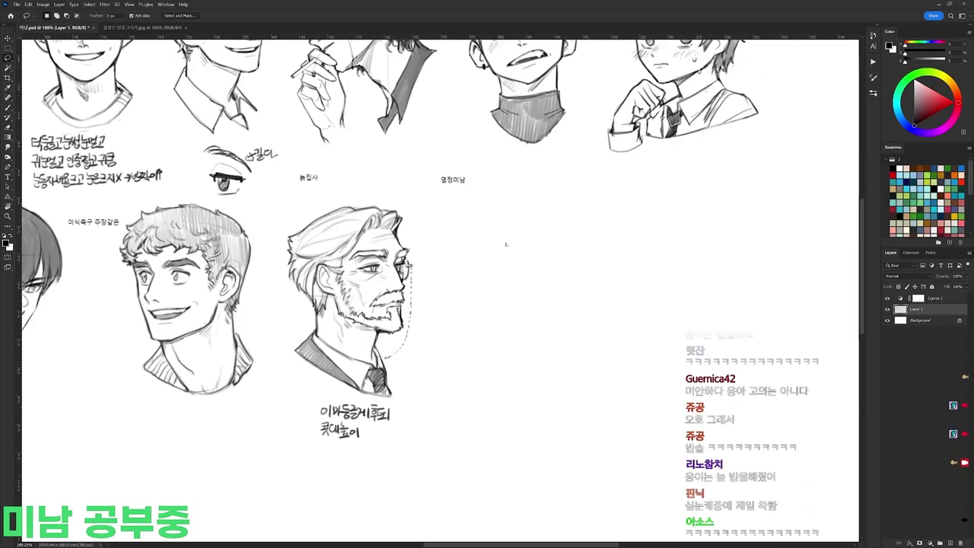
# Step: Choose a bolder brush preset and handwrite "허리피고옴" with a smiling face in the blank area under the "열정미남" label
pyautogui.press('b')
pyautogui.rightClick(544, 204)
pyautogui.click(598, 273)
pyautogui.moveTo(491, 209); pyautogui.dragTo(504, 210)
pyautogui.moveTo(489, 216); pyautogui.dragTo(514, 222)
pyautogui.moveTo(516, 210); pyautogui.dragTo(516, 240)
pyautogui.moveTo(522, 214); pyautogui.dragTo(568, 238)
pyautogui.moveTo(573, 204); pyautogui.dragTo(592, 226)
pyautogui.moveTo(605, 200); pyautogui.dragTo(623, 222)
pyautogui.moveTo(609, 227); pyautogui.dragTo(608, 228)
pyautogui.moveTo(651, 201)
pyautogui.mouseDown()
pyautogui.moveTo(647, 225)
pyautogui.moveTo(656, 227)
pyautogui.moveTo(634, 245)
pyautogui.mouseUp()
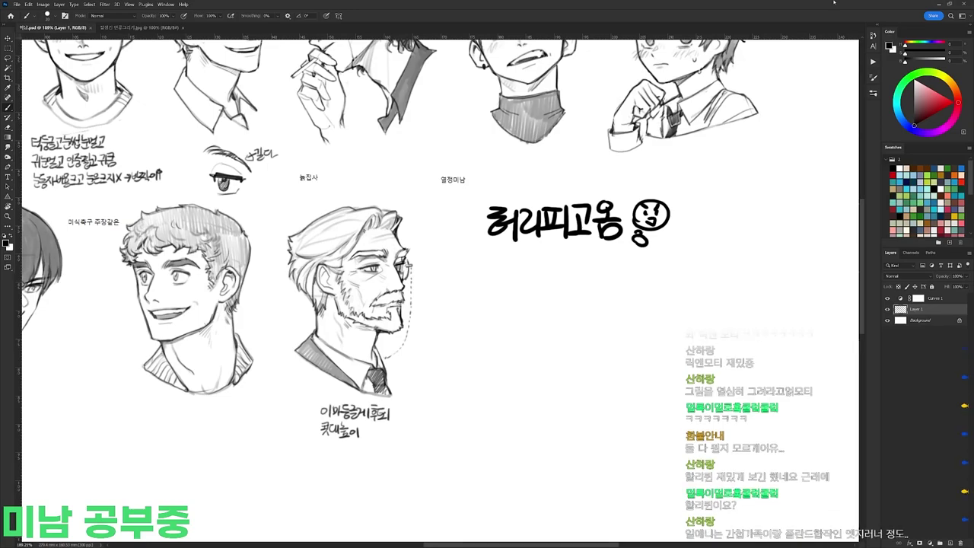
# Step: Lasso the handwritten "허리피고옴" and smiling face under the "열정미남" label and delete them
pyautogui.click(639, 196)
pyautogui.press('l')
pyautogui.moveTo(639, 197); pyautogui.dragTo(637, 194)
pyautogui.press('Delete')
pyautogui.hotkey('ctrl', 'd')
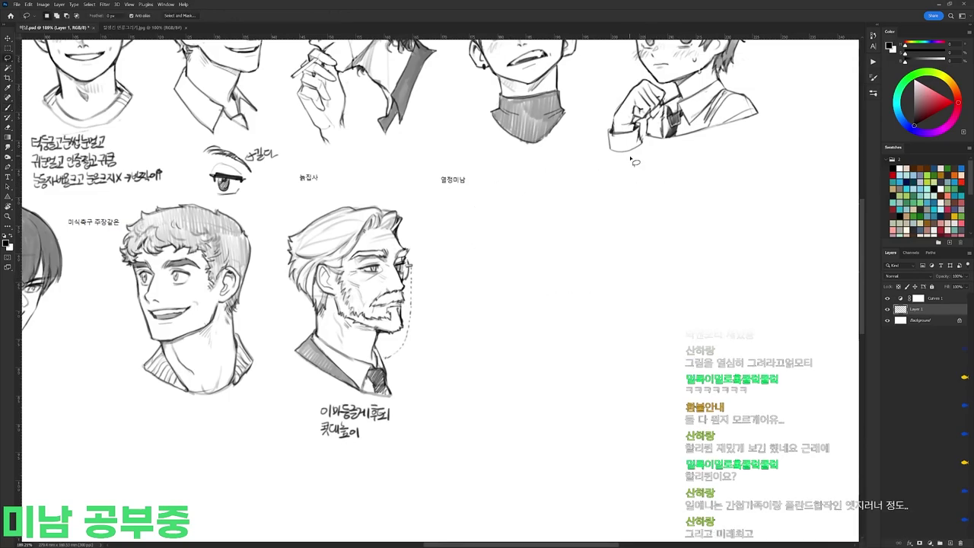
# Step: Switch to a finer brush preset and sketch a head outline with a pointed chin and both ears beneath the "열정미남" label
pyautogui.press('b')
pyautogui.rightClick(584, 197)
pyautogui.click(618, 266)
pyautogui.moveTo(490, 220)
pyautogui.mouseDown()
pyautogui.moveTo(486, 229)
pyautogui.moveTo(562, 201)
pyautogui.moveTo(521, 200)
pyautogui.moveTo(560, 203)
pyautogui.mouseUp()
pyautogui.hotkey('ctrl', 'z')
pyautogui.moveTo(484, 229)
pyautogui.mouseDown()
pyautogui.moveTo(496, 280)
pyautogui.moveTo(539, 316)
pyautogui.mouseUp()
pyautogui.moveTo(541, 316); pyautogui.dragTo(572, 295)
pyautogui.moveTo(561, 203)
pyautogui.mouseDown()
pyautogui.moveTo(580, 221)
pyautogui.moveTo(573, 292)
pyautogui.mouseUp()
pyautogui.moveTo(582, 254); pyautogui.dragTo(577, 282)
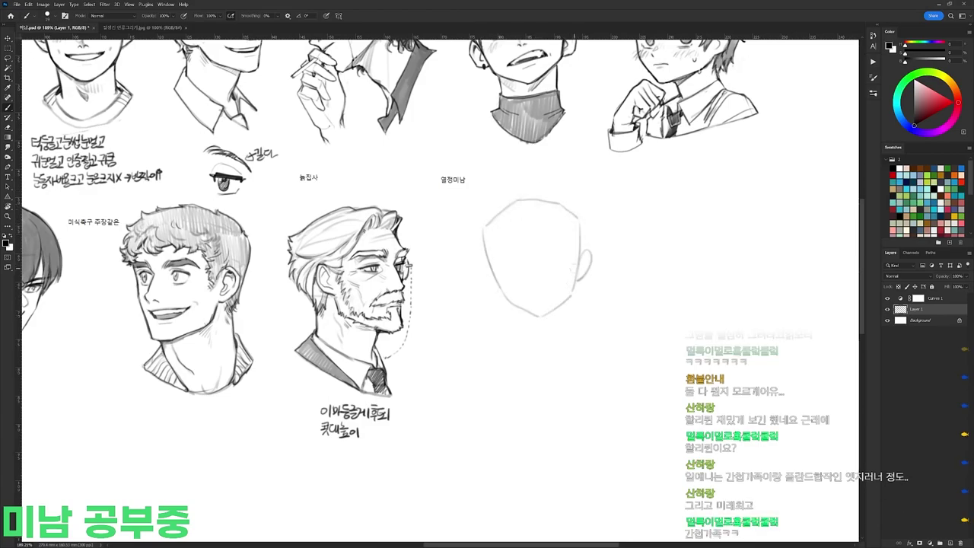
pyautogui.moveTo(487, 259); pyautogui.dragTo(502, 291)
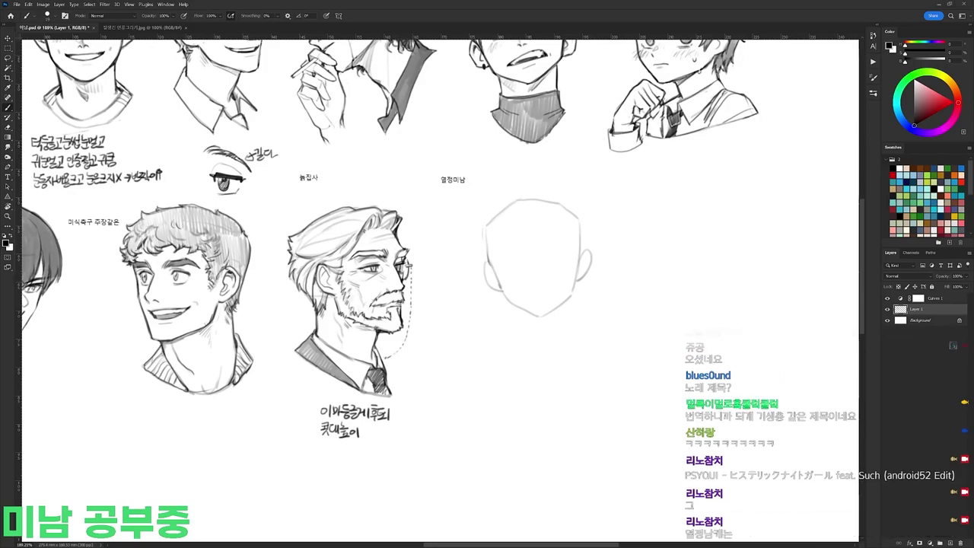
# Step: Sketch the two side lines of the neck below the new head's jaw
pyautogui.moveTo(575, 286); pyautogui.dragTo(574, 319)
pyautogui.hotkey('ctrl', 'z')
pyautogui.moveTo(514, 306); pyautogui.dragTo(517, 324)
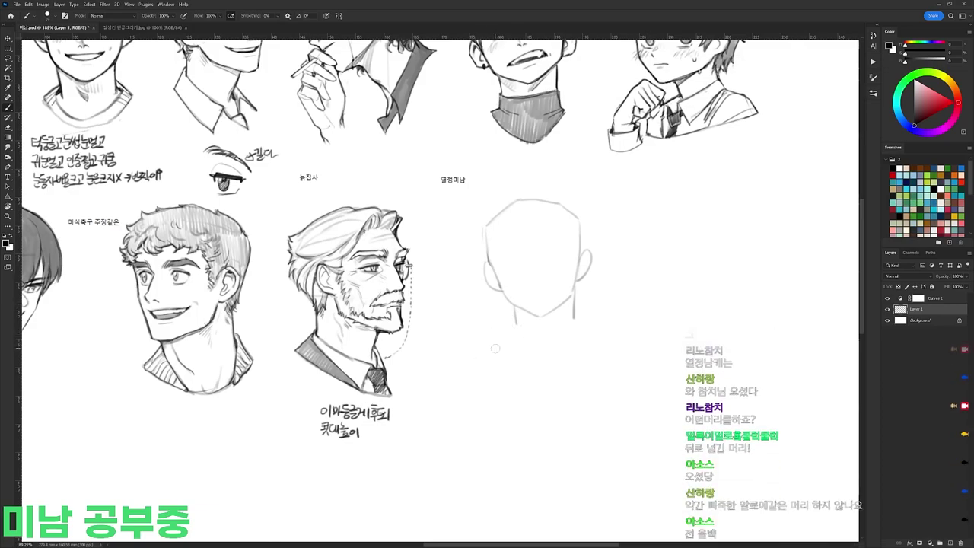
pyautogui.moveTo(480, 349); pyautogui.dragTo(494, 326)
pyautogui.moveTo(494, 326)
pyautogui.mouseDown()
pyautogui.moveTo(529, 337)
pyautogui.moveTo(522, 359)
pyautogui.mouseUp()
pyautogui.moveTo(491, 347); pyautogui.dragTo(521, 360)
pyautogui.moveTo(491, 325); pyautogui.dragTo(472, 343)
pyautogui.hotkey('ctrl', 'z')
pyautogui.hotkey('ctrl', 'z')
pyautogui.hotkey('ctrl', 'z')
pyautogui.hotkey('ctrl', 'z')
pyautogui.hotkey('ctrl', 'z')
# Step: Rough in a boxy raised fist below and beside the neck, with slanted guide lines above it
pyautogui.moveTo(502, 314)
pyautogui.mouseDown()
pyautogui.moveTo(476, 335)
pyautogui.moveTo(497, 348)
pyautogui.moveTo(492, 315)
pyautogui.mouseUp()
pyautogui.moveTo(470, 342); pyautogui.dragTo(465, 381)
pyautogui.moveTo(485, 344)
pyautogui.mouseDown()
pyautogui.moveTo(482, 382)
pyautogui.moveTo(504, 385)
pyautogui.mouseUp()
pyautogui.moveTo(466, 380); pyautogui.dragTo(504, 386)
pyautogui.press('e')
pyautogui.press('l')
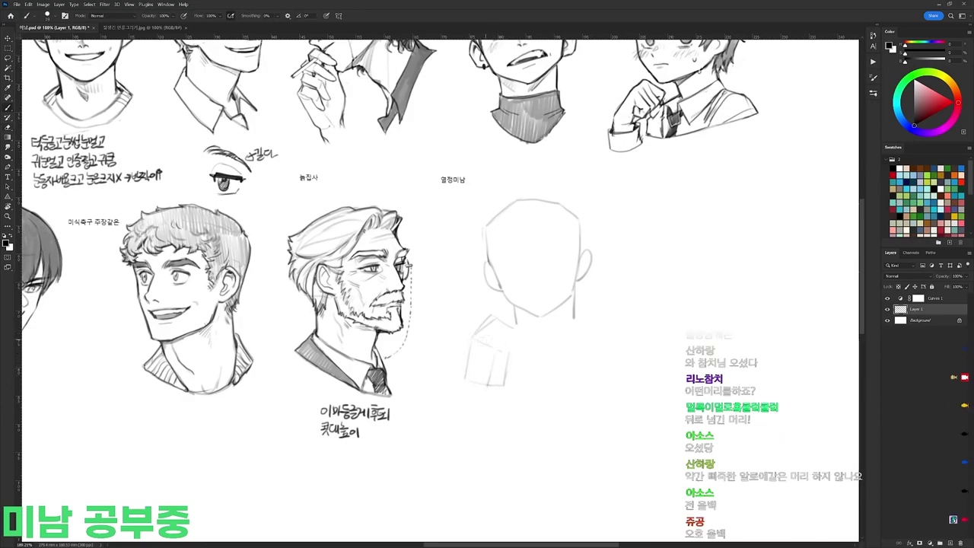
# Step: Lasso and delete the slanted rough lines that link the fist to the neck
pyautogui.moveTo(508, 323)
pyautogui.mouseDown()
pyautogui.moveTo(477, 324)
pyautogui.moveTo(500, 308)
pyautogui.moveTo(507, 332)
pyautogui.mouseUp()
pyautogui.hotkey('ctrl', 'd')
pyautogui.press('b')
pyautogui.press('l')
pyautogui.press('Delete')
pyautogui.hotkey('ctrl', 'd')
# Step: Add a vertical dividing line and a top edge with a side knuckle to the boxy fist
pyautogui.press('b')
pyautogui.moveTo(491, 347); pyautogui.dragTo(486, 382)
pyautogui.press('e')
pyautogui.press('b')
pyautogui.moveTo(473, 336)
pyautogui.mouseDown()
pyautogui.moveTo(519, 335)
pyautogui.moveTo(520, 358)
pyautogui.mouseUp()
pyautogui.press('e')
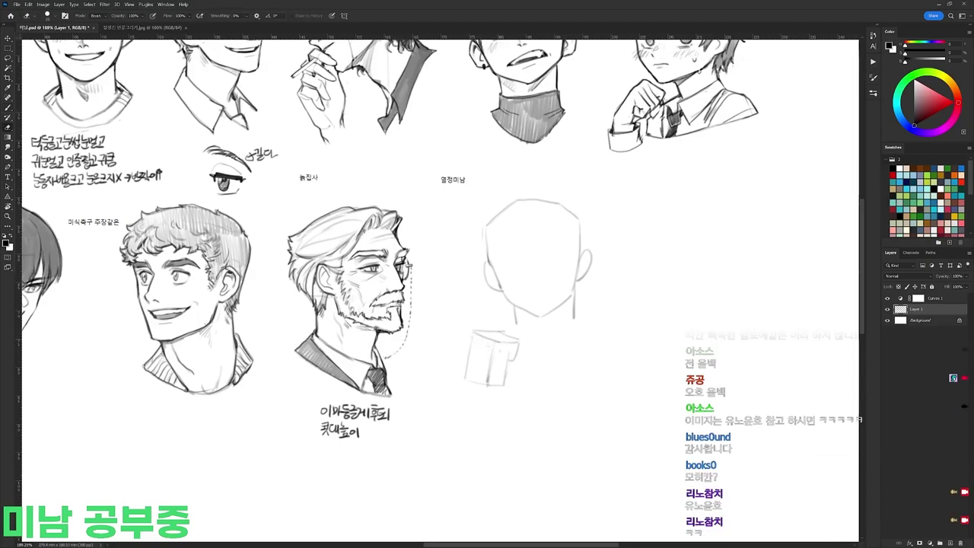
# Step: Redraw the jaw and ear contours of the new head and erase the stray construction lines around them
pyautogui.press('b')
pyautogui.moveTo(496, 272)
pyautogui.mouseDown()
pyautogui.moveTo(505, 295)
pyautogui.moveTo(549, 318)
pyautogui.mouseUp()
pyautogui.press('e')
pyautogui.press('b')
pyautogui.moveTo(580, 257); pyautogui.dragTo(577, 287)
pyautogui.press('e')
pyautogui.press('b')
pyautogui.press('e')
pyautogui.moveTo(520, 307); pyautogui.dragTo(535, 315)
pyautogui.press('b')
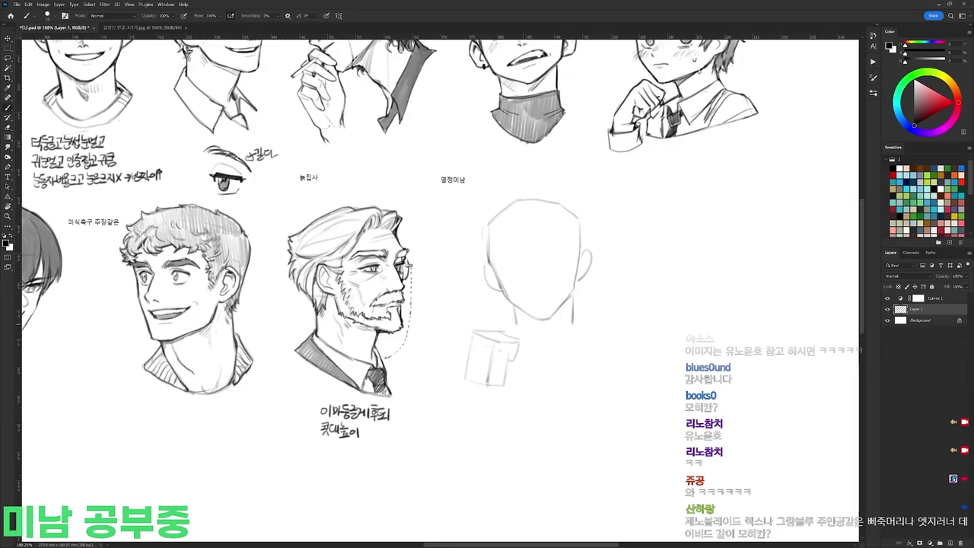
# Step: Select the new head sketch with the lasso and shift it slightly lower on the canvas
pyautogui.press('l')
pyautogui.moveTo(601, 307); pyautogui.dragTo(569, 292)
pyautogui.hotkey('ctrl', 'd')
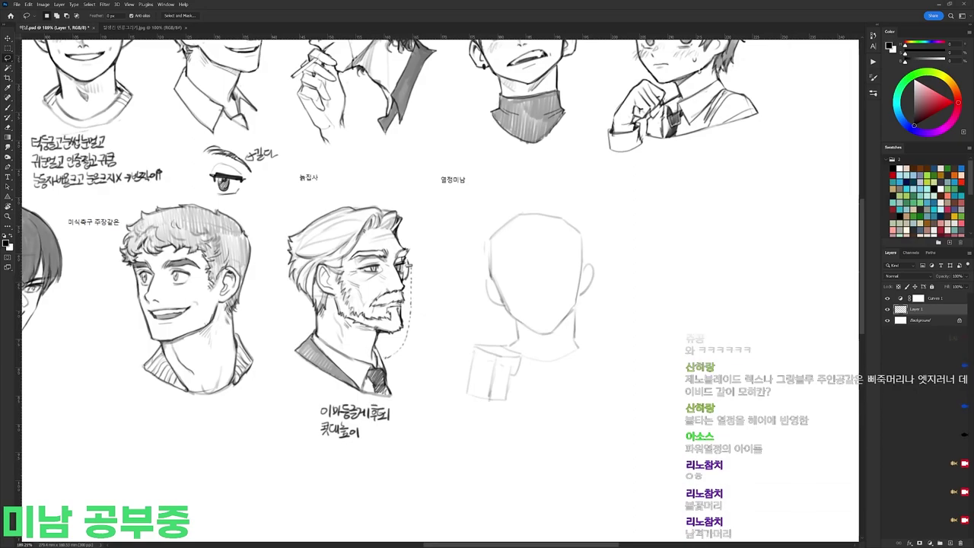
pyautogui.moveTo(581, 242); pyautogui.dragTo(590, 207)
# Step: Sketch pointed fringe strands across the forehead and a spiky tuft above the far-side ear
pyautogui.press('b')
pyautogui.moveTo(527, 219)
pyautogui.mouseDown()
pyautogui.moveTo(555, 258)
pyautogui.moveTo(573, 241)
pyautogui.mouseUp()
pyautogui.moveTo(537, 210)
pyautogui.mouseDown()
pyautogui.moveTo(577, 207)
pyautogui.moveTo(555, 218)
pyautogui.mouseUp()
pyautogui.moveTo(555, 218); pyautogui.dragTo(585, 231)
pyautogui.moveTo(566, 225); pyautogui.dragTo(596, 223)
pyautogui.moveTo(583, 240)
pyautogui.mouseDown()
pyautogui.moveTo(612, 210)
pyautogui.moveTo(609, 223)
pyautogui.mouseUp()
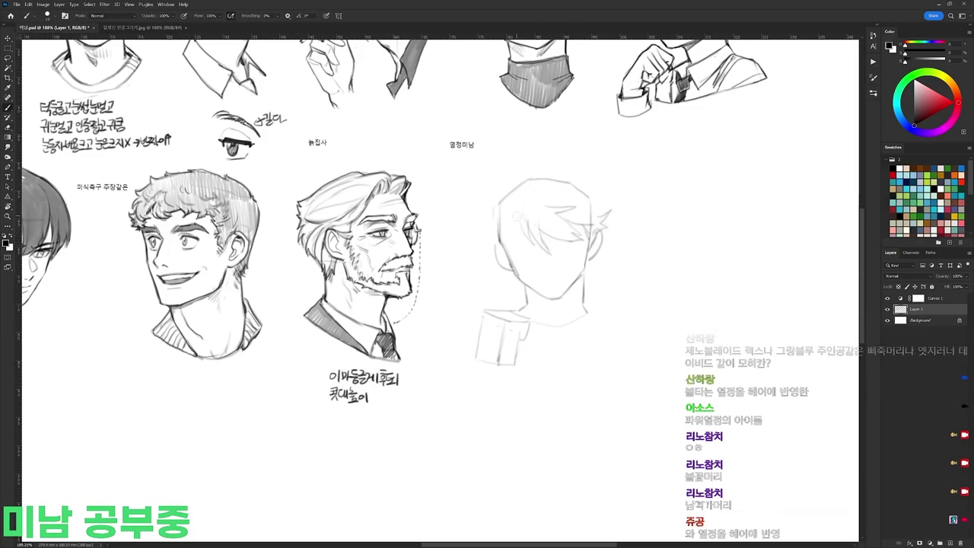
# Step: Sketch spiky hair along the crown and add jagged side locks down to both ears
pyautogui.moveTo(525, 180)
pyautogui.mouseDown()
pyautogui.moveTo(539, 161)
pyautogui.moveTo(565, 161)
pyautogui.mouseUp()
pyautogui.moveTo(551, 183)
pyautogui.mouseDown()
pyautogui.moveTo(583, 172)
pyautogui.moveTo(599, 179)
pyautogui.mouseUp()
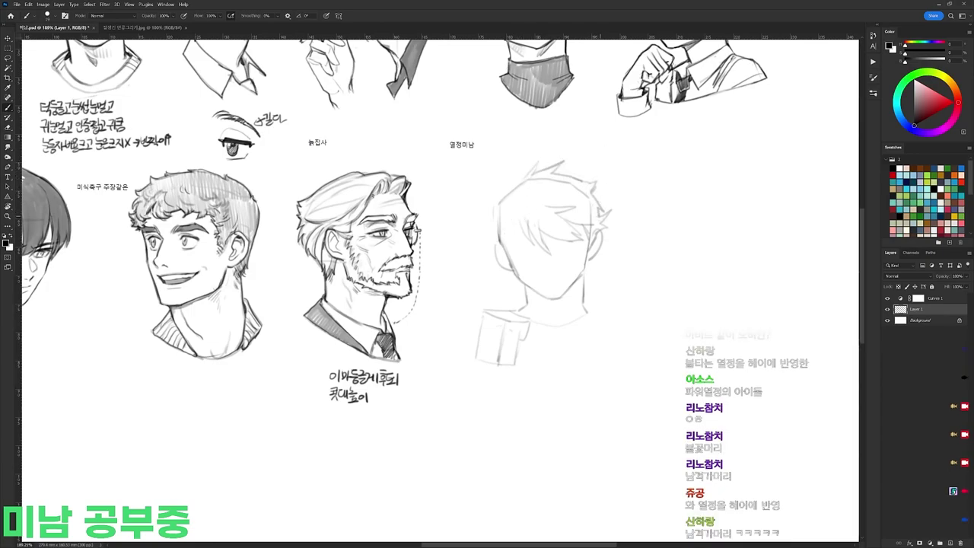
pyautogui.moveTo(599, 227); pyautogui.dragTo(590, 278)
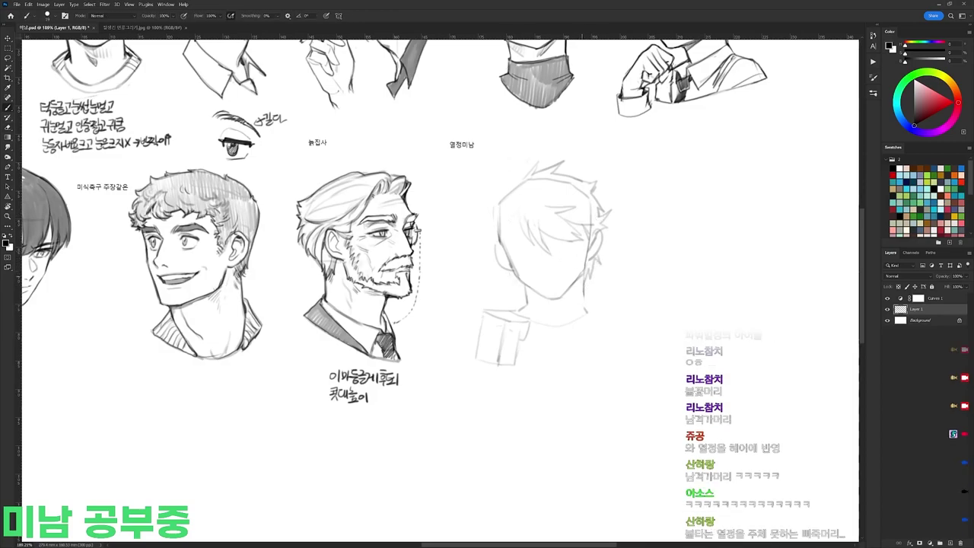
pyautogui.moveTo(515, 232); pyautogui.dragTo(515, 260)
pyautogui.moveTo(506, 224); pyautogui.dragTo(514, 258)
pyautogui.press('e')
pyautogui.press('b')
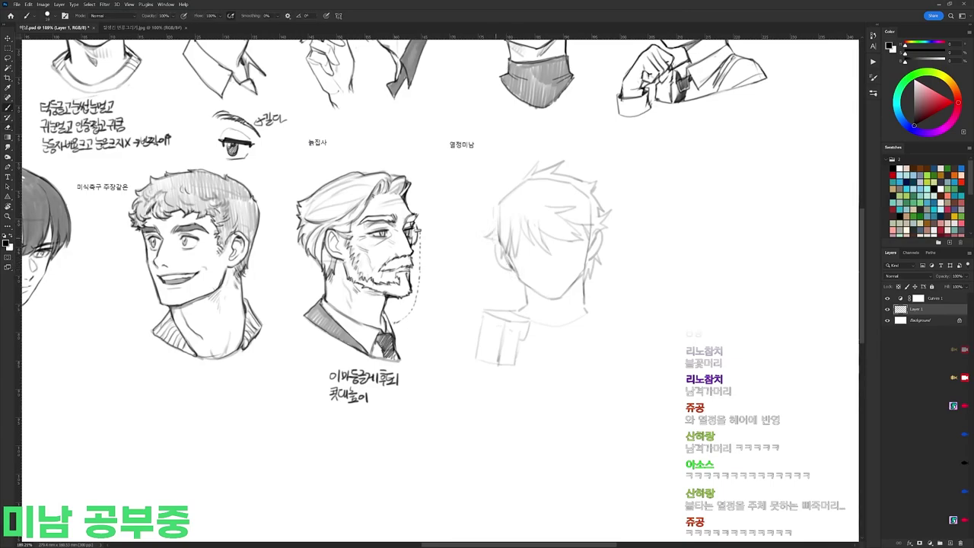
# Step: Extend the spiky hair outline around the open side of the crown and erase the skull line showing through
pyautogui.moveTo(523, 169); pyautogui.dragTo(516, 186)
pyautogui.moveTo(516, 179)
pyautogui.mouseDown()
pyautogui.moveTo(520, 147)
pyautogui.moveTo(491, 206)
pyautogui.mouseUp()
pyautogui.press('e')
pyautogui.moveTo(501, 203)
pyautogui.mouseDown()
pyautogui.moveTo(524, 184)
pyautogui.moveTo(591, 219)
pyautogui.mouseUp()
pyautogui.moveTo(510, 233); pyautogui.dragTo(508, 256)
pyautogui.press('b')
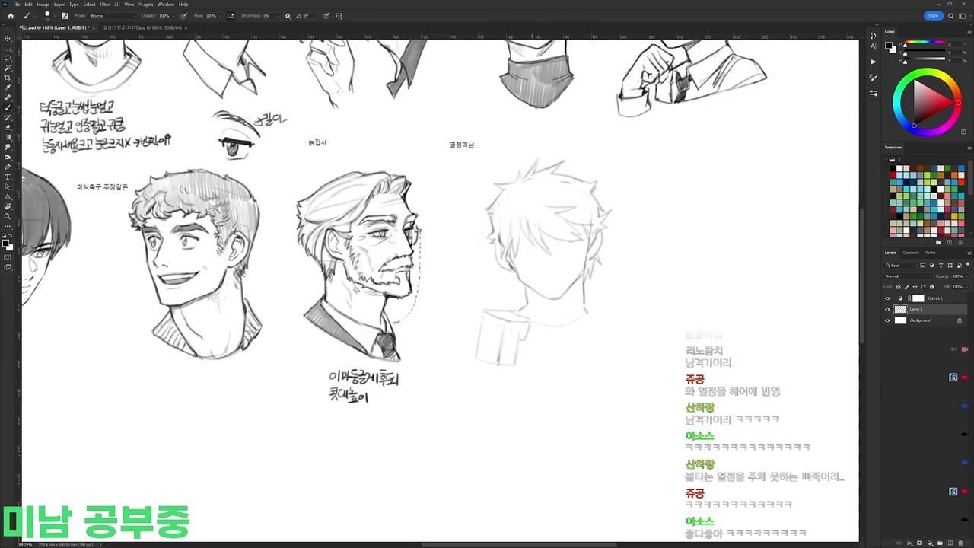
pyautogui.moveTo(508, 237); pyautogui.dragTo(508, 248)
pyautogui.press('e')
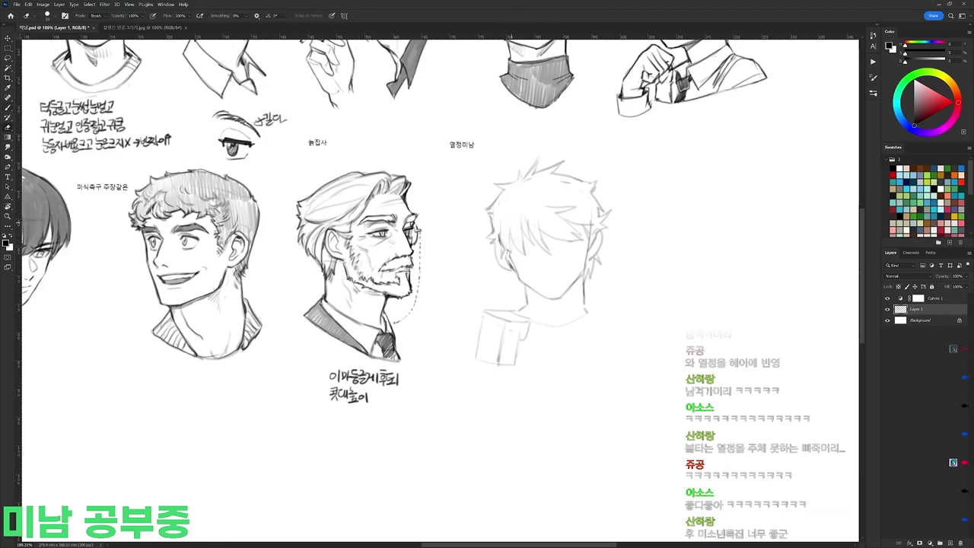
# Step: Sketch sideburn tufts beside the ear and a slanted brow under the fringe, cleaning up with the eraser
pyautogui.press('b')
pyautogui.moveTo(513, 275)
pyautogui.mouseDown()
pyautogui.moveTo(524, 294)
pyautogui.moveTo(569, 294)
pyautogui.moveTo(581, 277)
pyautogui.mouseUp()
pyautogui.press('e')
pyautogui.press('b')
pyautogui.press('e')
pyautogui.press('b')
pyautogui.press('e')
pyautogui.press('b')
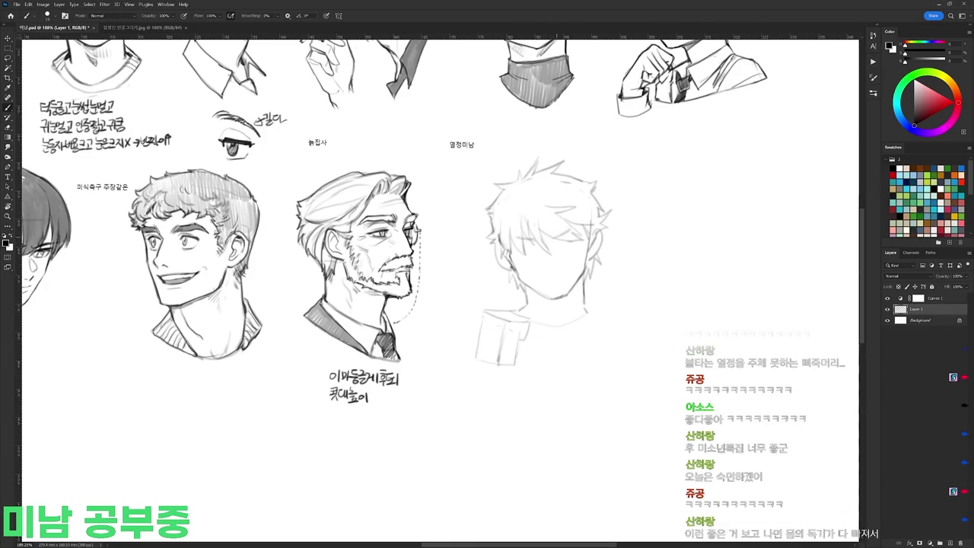
# Step: Sketch a wide open grin with teeth and rough eye marks, rotating the canvas to suit the strokes
pyautogui.press('e')
pyautogui.press('r')
pyautogui.moveTo(565, 278)
pyautogui.mouseDown()
pyautogui.moveTo(598, 270)
pyautogui.moveTo(597, 183)
pyautogui.mouseUp()
pyautogui.press('b')
pyautogui.moveTo(536, 235)
pyautogui.mouseDown()
pyautogui.moveTo(523, 244)
pyautogui.moveTo(538, 246)
pyautogui.moveTo(514, 392)
pyautogui.moveTo(464, 413)
pyautogui.mouseUp()
pyautogui.press('r')
pyautogui.press('e')
pyautogui.moveTo(447, 391)
pyautogui.mouseDown()
pyautogui.moveTo(447, 418)
pyautogui.moveTo(465, 423)
pyautogui.mouseUp()
pyautogui.press('b')
pyautogui.press('e')
pyautogui.press('b')
pyautogui.press('r')
pyautogui.moveTo(542, 392); pyautogui.dragTo(620, 118)
pyautogui.press('e')
pyautogui.press('b')
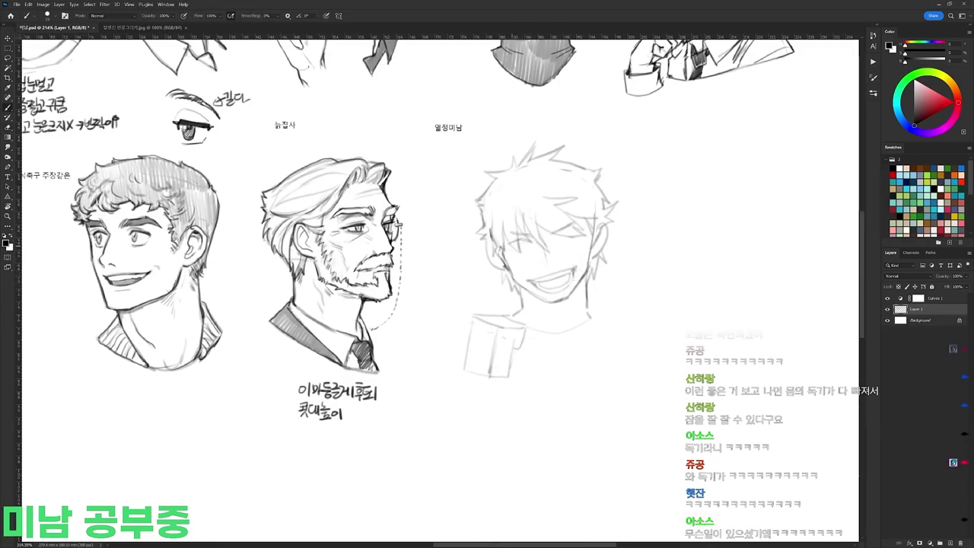
# Step: Draw the narrowed eyes with slanted, intense brows and nose lines, erasing rough marks along the way
pyautogui.moveTo(520, 240)
pyautogui.mouseDown()
pyautogui.moveTo(535, 249)
pyautogui.moveTo(519, 259)
pyautogui.mouseUp()
pyautogui.hotkey('ctrl', 'z')
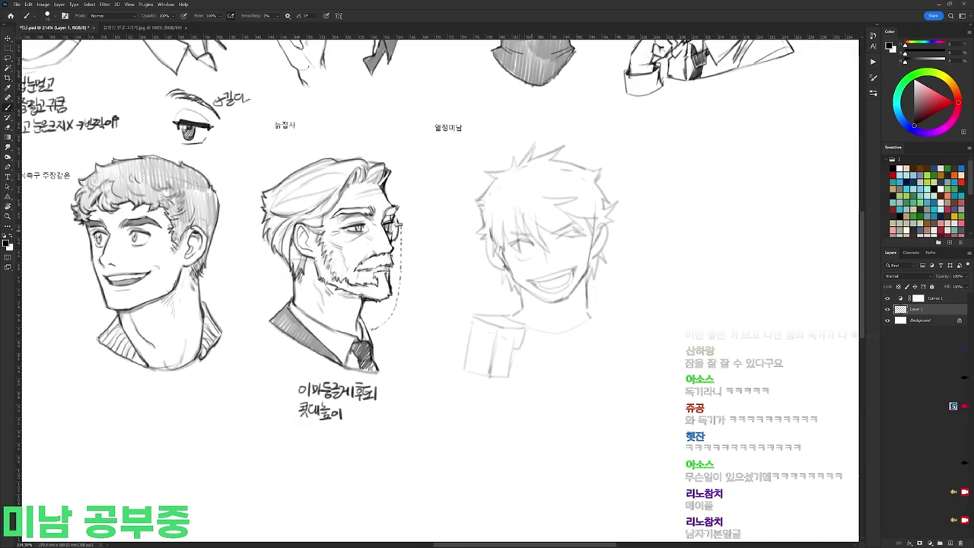
pyautogui.moveTo(523, 233)
pyautogui.mouseDown()
pyautogui.moveTo(536, 241)
pyautogui.moveTo(565, 226)
pyautogui.mouseUp()
pyautogui.press('e')
pyautogui.press('b')
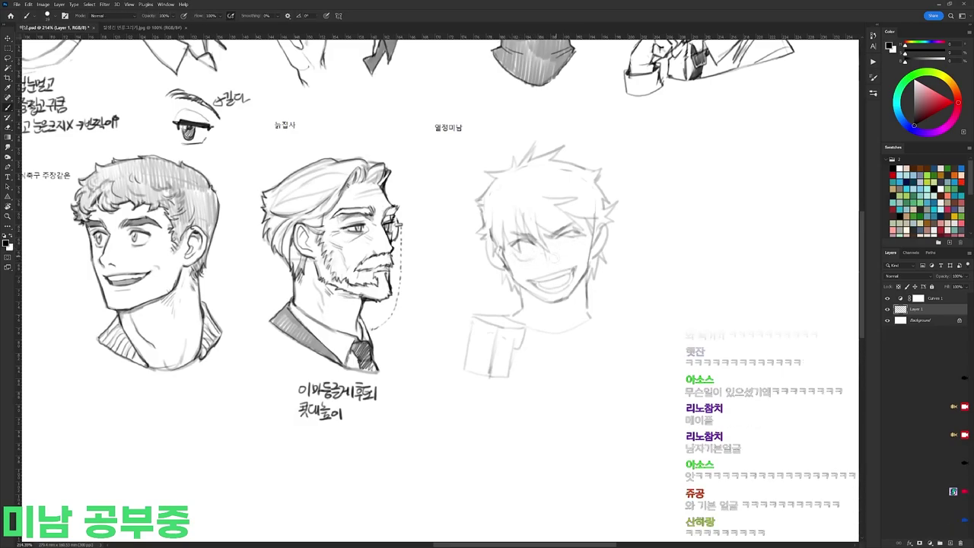
pyautogui.press('e')
pyautogui.press('b')
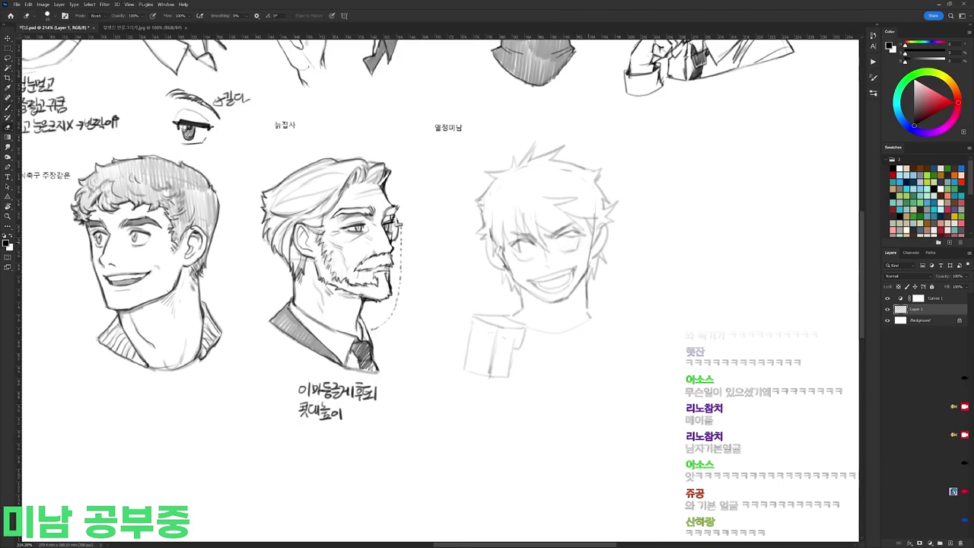
pyautogui.press('e')
pyautogui.press('b')
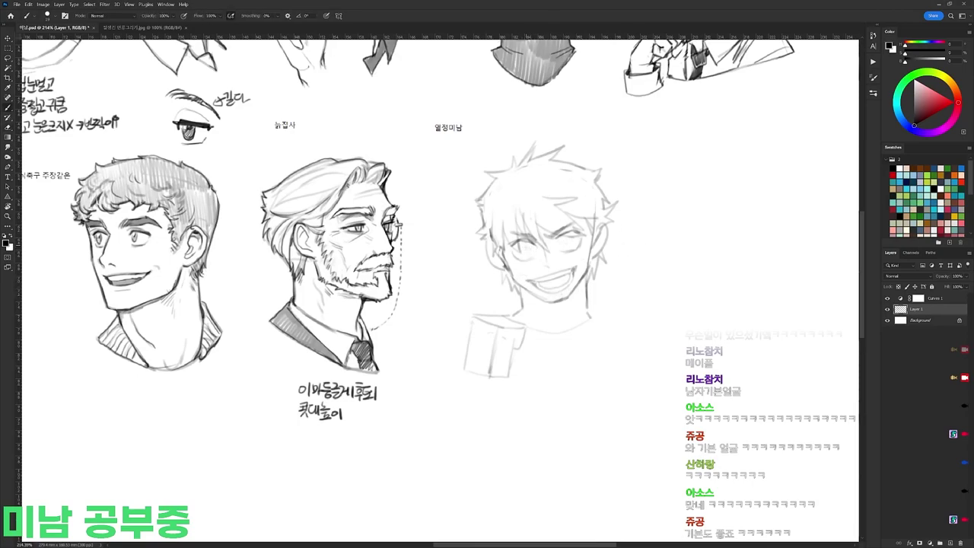
# Step: Open up both eyes with round irises and tidy the grin and chin lines with the brush and eraser
pyautogui.press('e')
pyautogui.press('b')
pyautogui.press('e')
pyautogui.press('b')
pyautogui.press('r')
pyautogui.moveTo(577, 287); pyautogui.dragTo(562, 358)
pyautogui.press('e')
pyautogui.press('b')
pyautogui.moveTo(510, 313); pyautogui.dragTo(526, 356)
pyautogui.press('e')
pyautogui.press('b')
pyautogui.press('r')
pyautogui.press('Escape')
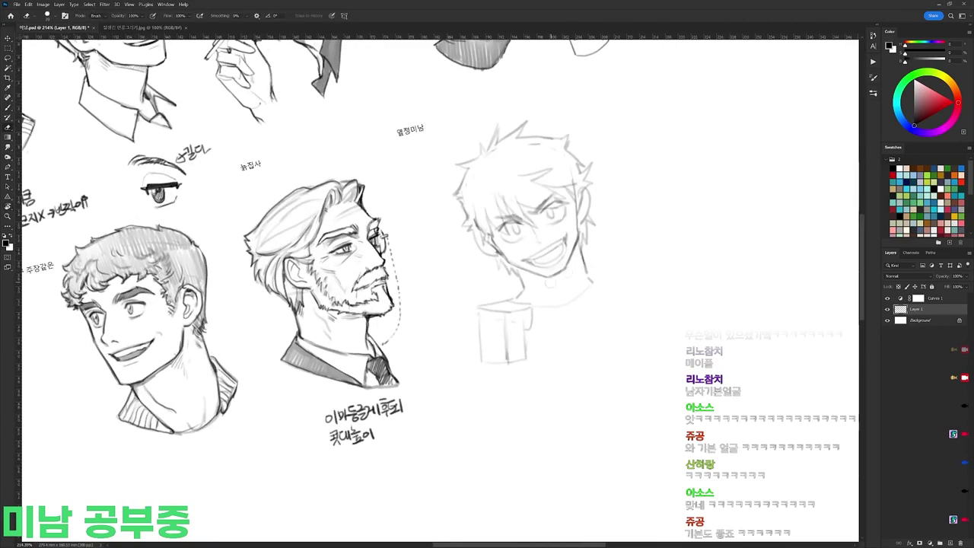
# Step: Lasso the grinning head and nudge it slightly down on its neck
pyautogui.press('b')
pyautogui.press('l')
pyautogui.moveTo(533, 301)
pyautogui.mouseDown()
pyautogui.moveTo(453, 221)
pyautogui.moveTo(581, 299)
pyautogui.moveTo(542, 302)
pyautogui.mouseUp()
pyautogui.moveTo(593, 251); pyautogui.dragTo(590, 253)
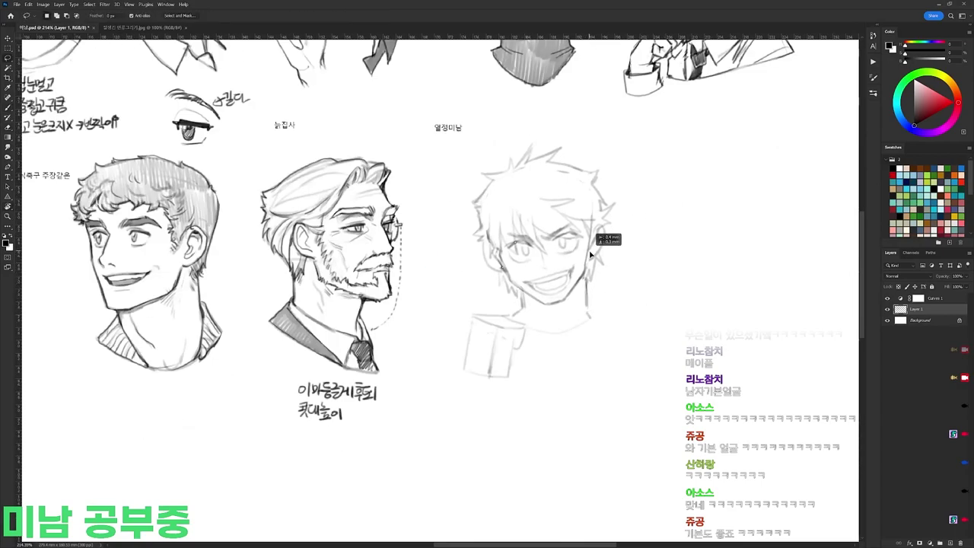
pyautogui.press('b')
pyautogui.press('b')
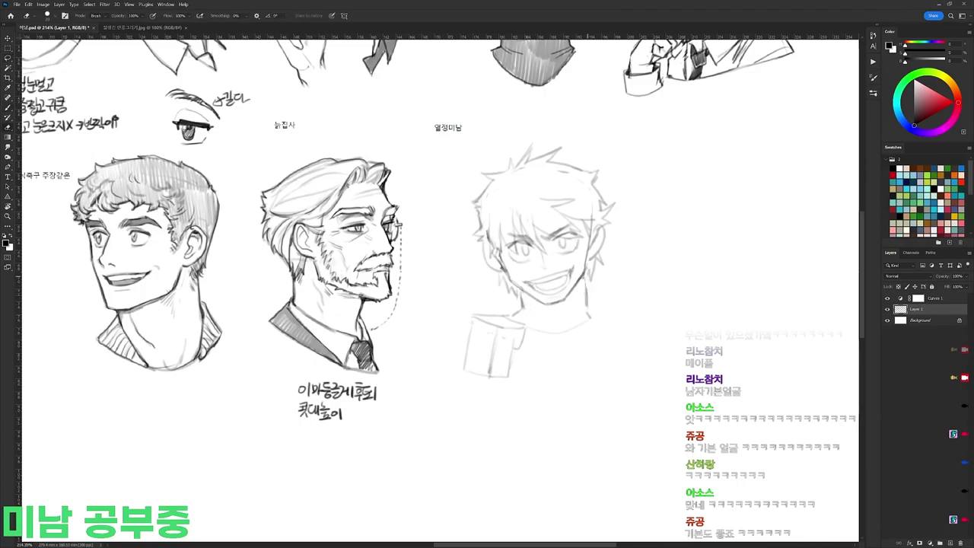
# Step: Doodle a small chibi head with an ear, stern brows and eyes in the blank space beside the grinning portrait
pyautogui.moveTo(683, 128)
pyautogui.mouseDown()
pyautogui.moveTo(631, 143)
pyautogui.moveTo(637, 188)
pyautogui.moveTo(652, 206)
pyautogui.moveTo(703, 191)
pyautogui.mouseUp()
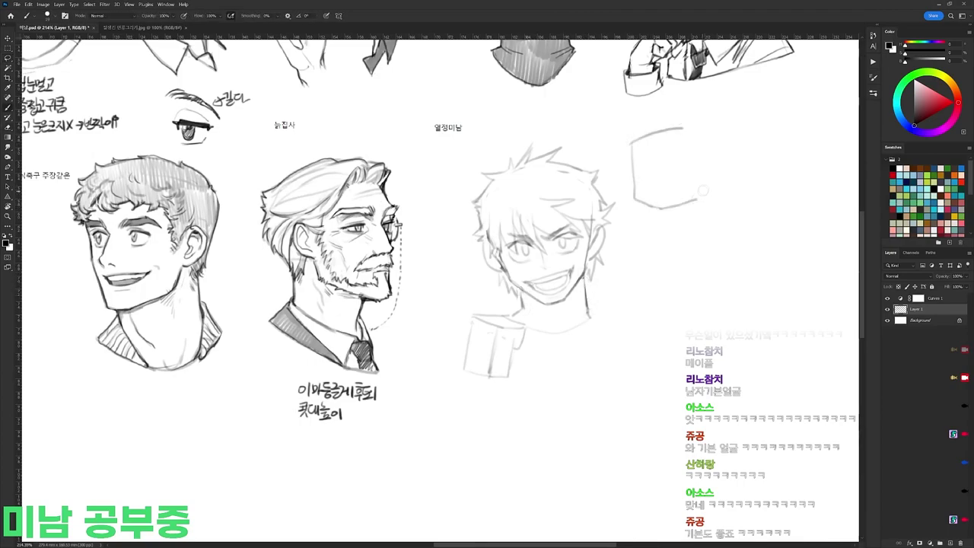
pyautogui.moveTo(715, 146); pyautogui.dragTo(713, 172)
pyautogui.hotkey('ctrl', 'z')
pyautogui.moveTo(683, 128); pyautogui.dragTo(711, 164)
pyautogui.press('e')
pyautogui.moveTo(631, 146)
pyautogui.mouseDown()
pyautogui.moveTo(634, 180)
pyautogui.moveTo(647, 162)
pyautogui.moveTo(689, 156)
pyautogui.moveTo(652, 169)
pyautogui.mouseUp()
pyautogui.press('b')
pyautogui.moveTo(646, 163)
pyautogui.mouseDown()
pyautogui.moveTo(645, 183)
pyautogui.moveTo(654, 179)
pyautogui.mouseUp()
pyautogui.hotkey('ctrl', 'z')
pyautogui.moveTo(647, 170); pyautogui.dragTo(652, 188)
pyautogui.moveTo(675, 166)
pyautogui.mouseDown()
pyautogui.moveTo(690, 162)
pyautogui.moveTo(683, 181)
pyautogui.moveTo(685, 158)
pyautogui.mouseUp()
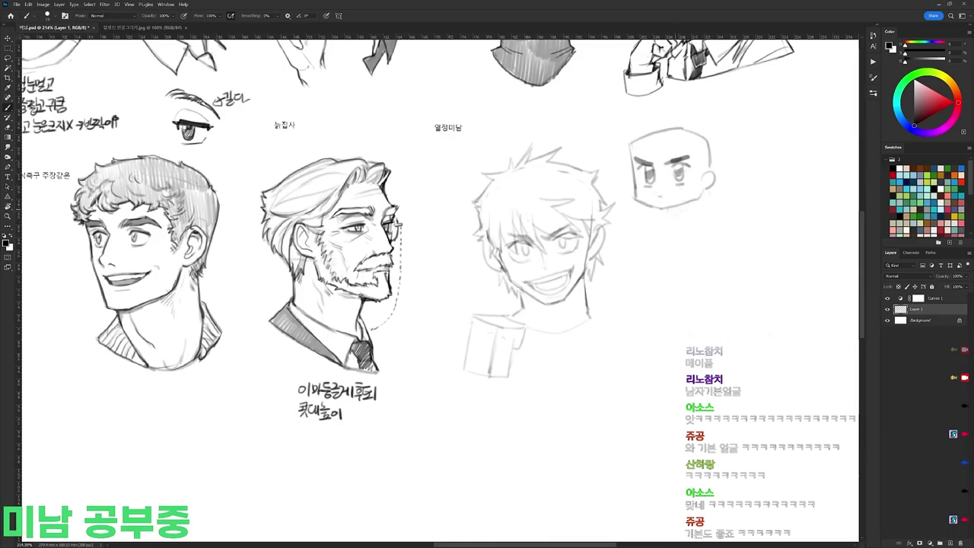
# Step: Sketch the chibi's small body with a short-sleeved shirt, shorts, legs and feet
pyautogui.moveTo(668, 210)
pyautogui.mouseDown()
pyautogui.moveTo(701, 232)
pyautogui.moveTo(689, 236)
pyautogui.moveTo(707, 268)
pyautogui.mouseUp()
pyautogui.moveTo(658, 250); pyautogui.dragTo(690, 251)
pyautogui.moveTo(656, 251)
pyautogui.mouseDown()
pyautogui.moveTo(654, 268)
pyautogui.moveTo(688, 266)
pyautogui.moveTo(646, 288)
pyautogui.mouseUp()
pyautogui.moveTo(646, 288)
pyautogui.mouseDown()
pyautogui.moveTo(672, 269)
pyautogui.moveTo(692, 288)
pyautogui.mouseUp()
# Step: Lasso the chibi's eye and brow nearest the ear and nudge them slightly lower on the face
pyautogui.press('l')
pyautogui.moveTo(685, 142)
pyautogui.mouseDown()
pyautogui.moveTo(639, 190)
pyautogui.moveTo(673, 139)
pyautogui.mouseUp()
pyautogui.moveTo(683, 175); pyautogui.dragTo(684, 182)
pyautogui.hotkey('ctrl', 'd')
pyautogui.press('b')
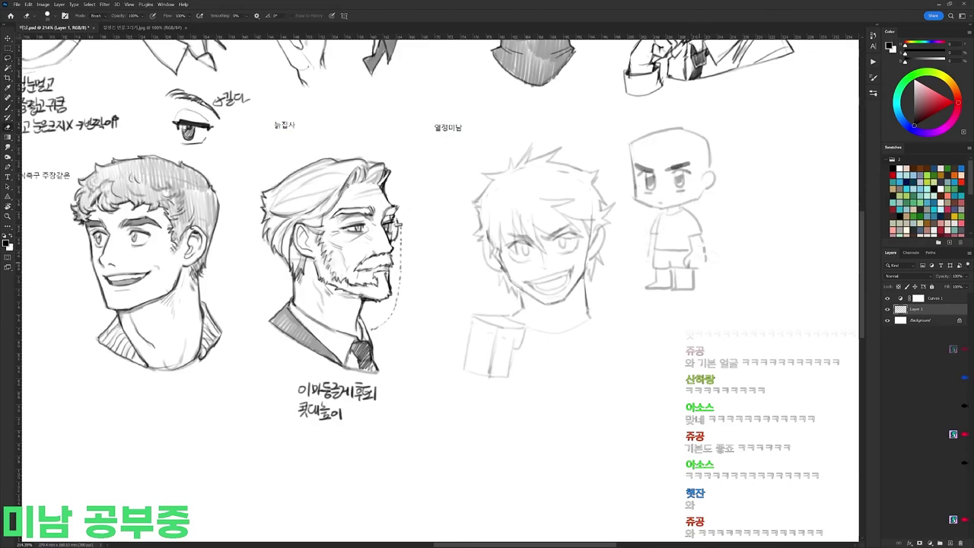
# Step: Lasso the chibi figure and move it slightly lower beside the grinning portrait
pyautogui.press('l')
pyautogui.moveTo(744, 225)
pyautogui.mouseDown()
pyautogui.moveTo(622, 252)
pyautogui.moveTo(744, 172)
pyautogui.mouseUp()
pyautogui.moveTo(695, 220)
pyautogui.mouseDown()
pyautogui.moveTo(723, 241)
pyautogui.moveTo(688, 253)
pyautogui.mouseUp()
pyautogui.hotkey('ctrl', 'd')
# Step: Dress the chibi in a crossed-collar robe with a belt, and draw its wrapped forearm, round pack and boots
pyautogui.press('b')
pyautogui.moveTo(713, 232)
pyautogui.mouseDown()
pyautogui.moveTo(690, 256)
pyautogui.moveTo(733, 283)
pyautogui.mouseUp()
pyautogui.press('e')
pyautogui.press('b')
pyautogui.moveTo(718, 271); pyautogui.dragTo(733, 267)
pyautogui.moveTo(720, 261); pyautogui.dragTo(732, 262)
pyautogui.moveTo(719, 277)
pyautogui.mouseDown()
pyautogui.moveTo(732, 284)
pyautogui.moveTo(699, 289)
pyautogui.moveTo(718, 289)
pyautogui.moveTo(717, 267)
pyautogui.moveTo(677, 276)
pyautogui.mouseUp()
pyautogui.press('e')
pyautogui.press('b')
pyautogui.press('e')
pyautogui.press('b')
# Step: Give the chibi a wide conical straw hat, erase the skull line above the brim and add hair tufts under it
pyautogui.moveTo(620, 191)
pyautogui.mouseDown()
pyautogui.moveTo(775, 175)
pyautogui.moveTo(697, 138)
pyautogui.moveTo(763, 164)
pyautogui.mouseUp()
pyautogui.press('e')
pyautogui.moveTo(661, 165); pyautogui.dragTo(734, 158)
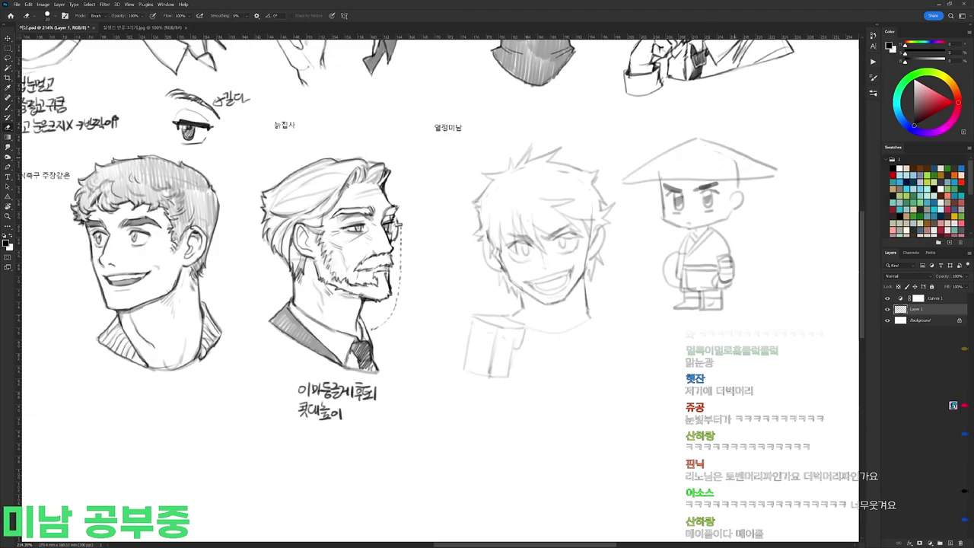
pyautogui.press('b')
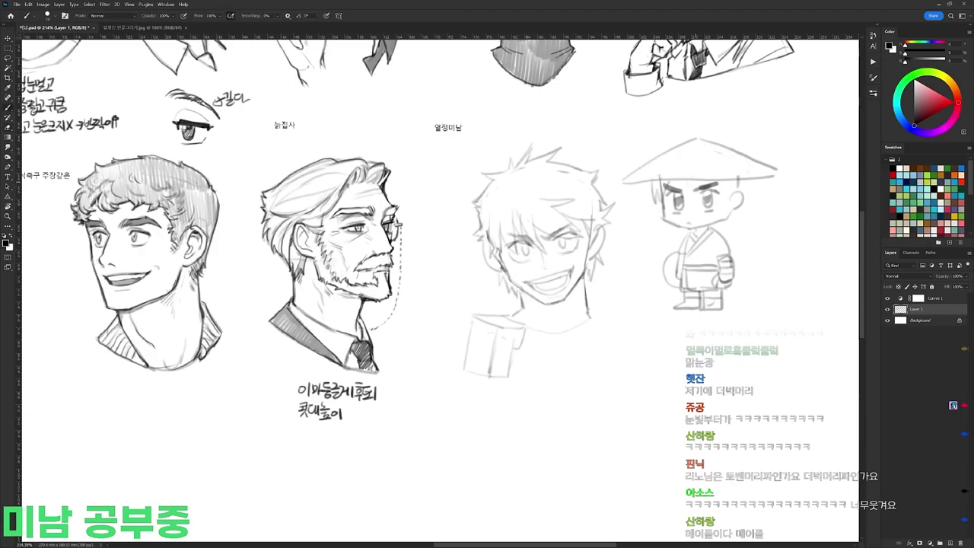
pyautogui.moveTo(647, 181); pyautogui.dragTo(661, 200)
pyautogui.moveTo(661, 200)
pyautogui.mouseDown()
pyautogui.moveTo(665, 179)
pyautogui.moveTo(721, 202)
pyautogui.moveTo(740, 197)
pyautogui.mouseUp()
# Step: Lasso the straw hat, nudge it slightly sideways on the chibi's head and touch up the hair beneath it
pyautogui.press('l')
pyautogui.moveTo(702, 232)
pyautogui.mouseDown()
pyautogui.moveTo(751, 228)
pyautogui.moveTo(708, 231)
pyautogui.mouseUp()
pyautogui.moveTo(765, 204); pyautogui.dragTo(762, 205)
pyautogui.hotkey('ctrl', 'd')
pyautogui.press('b')
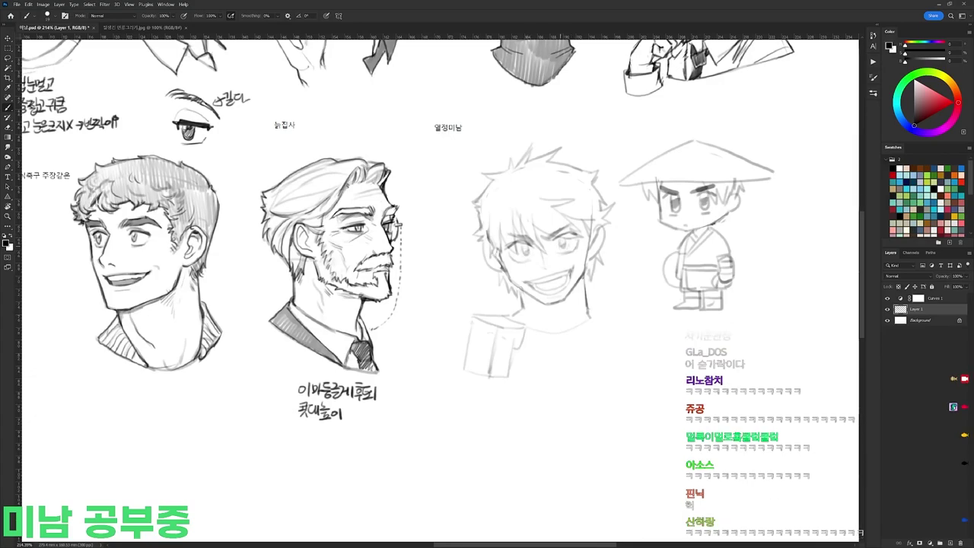
pyautogui.press('e')
pyautogui.press('b')
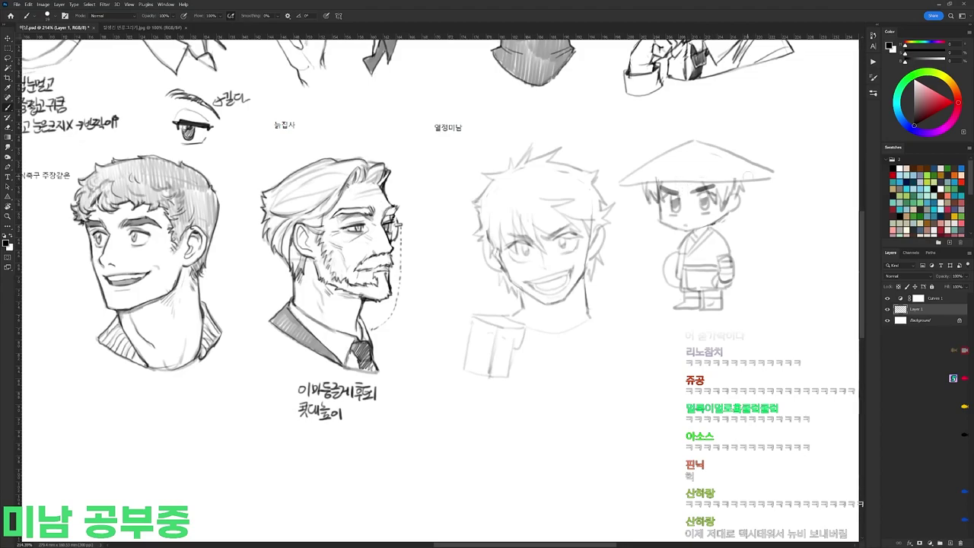
# Step: Doodle a small dog beside the chibi and handwrite the label "허스키 펫" above it
pyautogui.moveTo(775, 176); pyautogui.dragTo(664, 195)
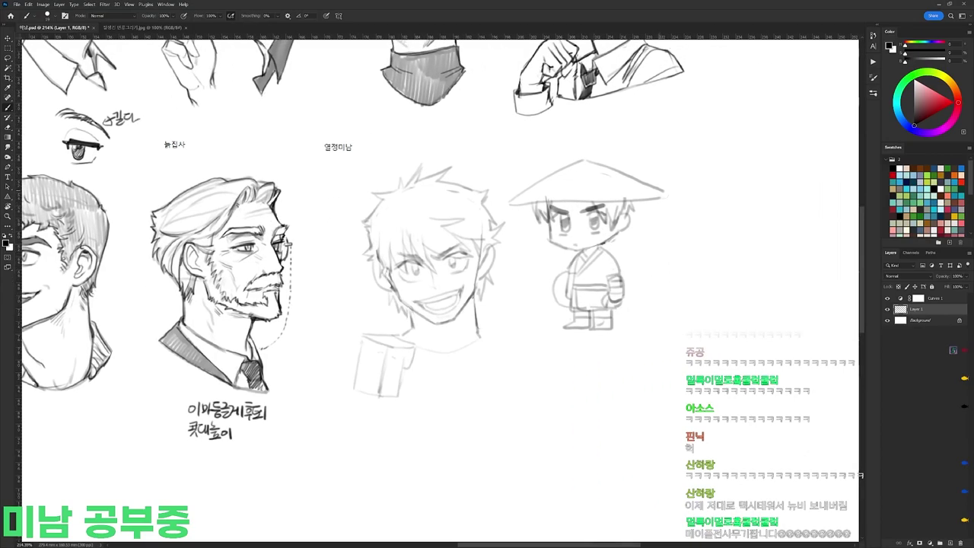
pyautogui.moveTo(654, 280)
pyautogui.mouseDown()
pyautogui.moveTo(646, 297)
pyautogui.moveTo(664, 275)
pyautogui.mouseUp()
pyautogui.moveTo(674, 266); pyautogui.dragTo(679, 274)
pyautogui.moveTo(661, 305)
pyautogui.mouseDown()
pyautogui.moveTo(684, 289)
pyautogui.moveTo(681, 325)
pyautogui.moveTo(705, 322)
pyautogui.mouseUp()
pyautogui.moveTo(686, 248)
pyautogui.mouseDown()
pyautogui.moveTo(703, 268)
pyautogui.moveTo(757, 263)
pyautogui.mouseUp()
pyautogui.moveTo(754, 249); pyautogui.dragTo(755, 265)
pyautogui.moveTo(758, 258); pyautogui.dragTo(764, 266)
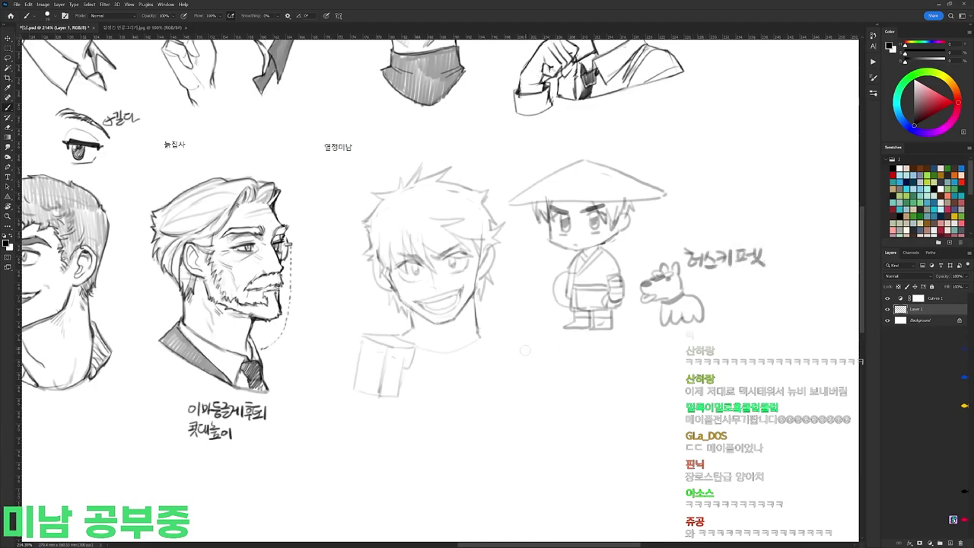
# Step: Handwrite the nameplate "zi존표도님zz" under the chibi's feet and frame it with a box
pyautogui.moveTo(550, 352)
pyautogui.mouseDown()
pyautogui.moveTo(576, 348)
pyautogui.moveTo(586, 370)
pyautogui.mouseUp()
pyautogui.moveTo(585, 346); pyautogui.dragTo(602, 366)
pyautogui.moveTo(600, 343); pyautogui.dragTo(617, 358)
pyautogui.moveTo(618, 347)
pyautogui.mouseDown()
pyautogui.moveTo(625, 365)
pyautogui.moveTo(646, 363)
pyautogui.mouseUp()
pyautogui.press('l')
pyautogui.moveTo(569, 337); pyautogui.dragTo(672, 335)
pyautogui.hotkey('ctrl', 'd')
pyautogui.press('b')
pyautogui.moveTo(673, 337); pyautogui.dragTo(536, 373)
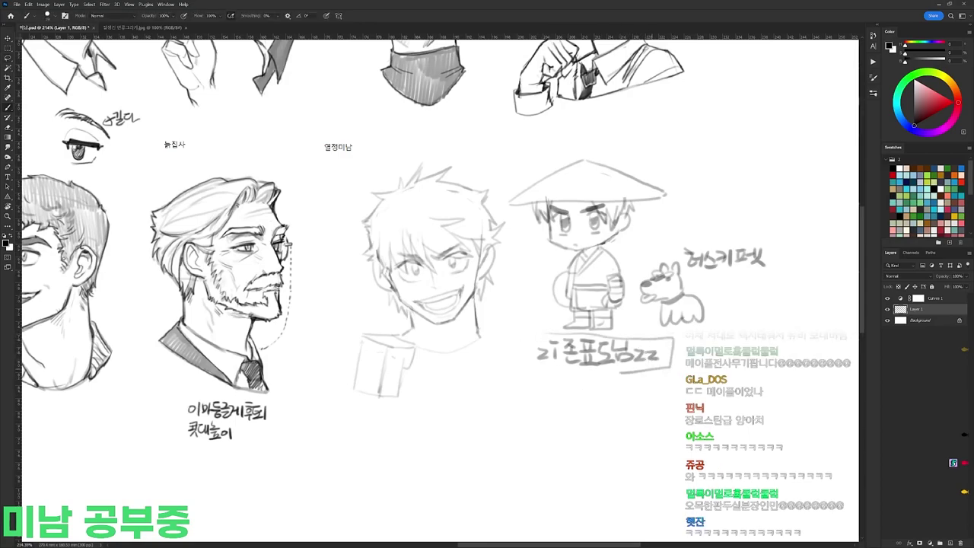
pyautogui.moveTo(537, 332); pyautogui.dragTo(539, 349)
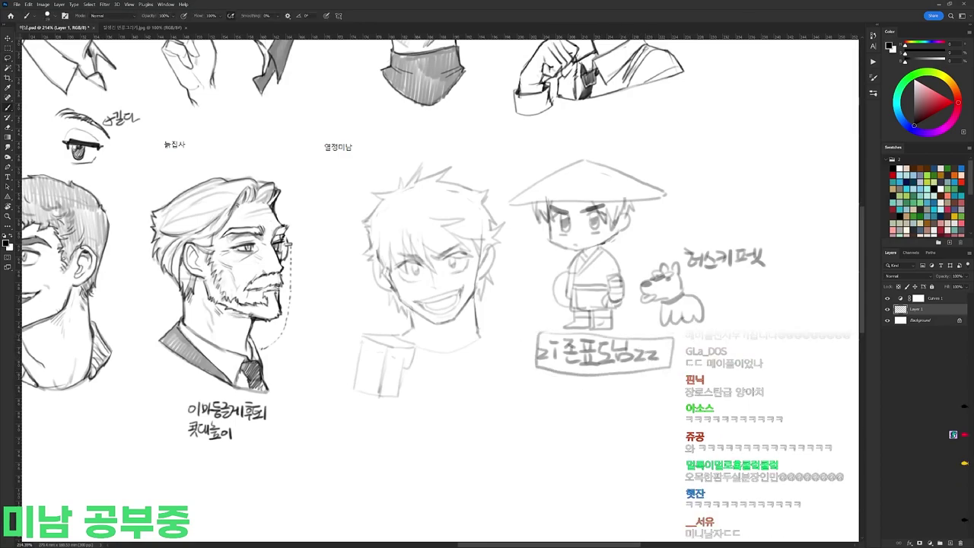
# Step: Switch to a thinner brush and line the hair lock falling between the grinning man's eyes in dark strokes
pyautogui.moveTo(627, 255); pyautogui.dragTo(686, 198)
pyautogui.moveTo(461, 279); pyautogui.dragTo(475, 266)
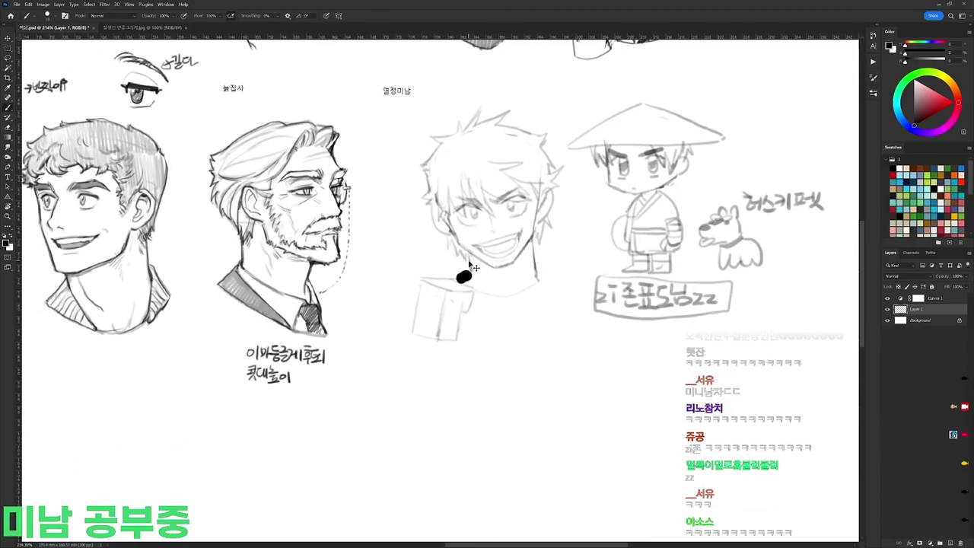
pyautogui.hotkey('ctrl', 'z')
pyautogui.moveTo(491, 182); pyautogui.dragTo(514, 183)
pyautogui.moveTo(420, 211); pyautogui.dragTo(428, 233)
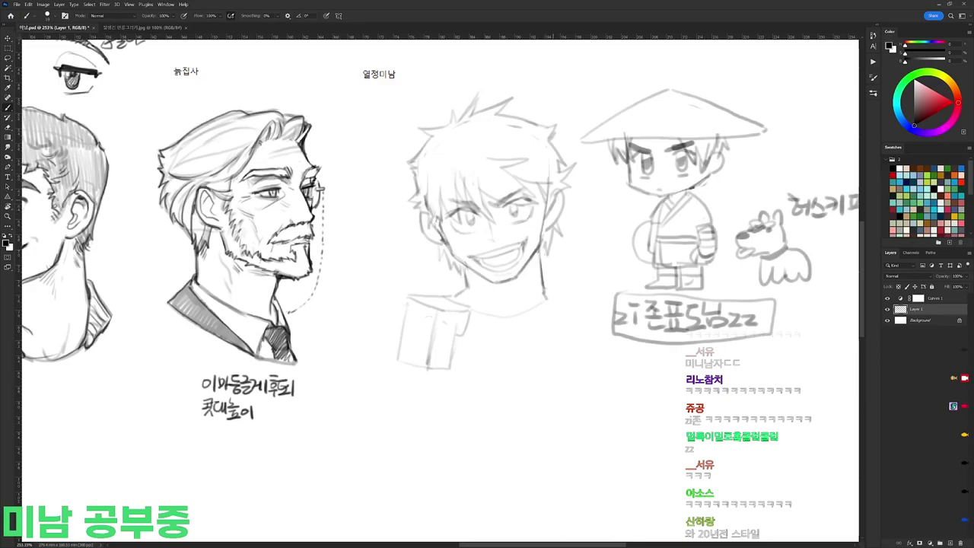
pyautogui.rightClick(519, 142)
pyautogui.click(586, 211)
pyautogui.moveTo(480, 196); pyautogui.dragTo(497, 223)
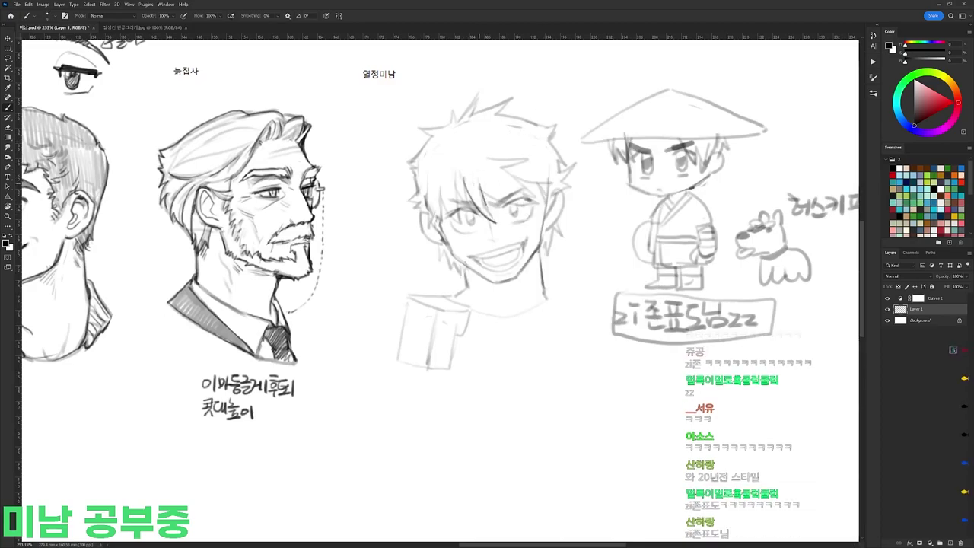
# Step: Line the bangs sweeping from the central lock across the grinning man's far brow, erasing the rough sketch around them
pyautogui.press('r')
pyautogui.moveTo(480, 188); pyautogui.dragTo(531, 229)
pyautogui.moveTo(539, 230); pyautogui.dragTo(530, 251)
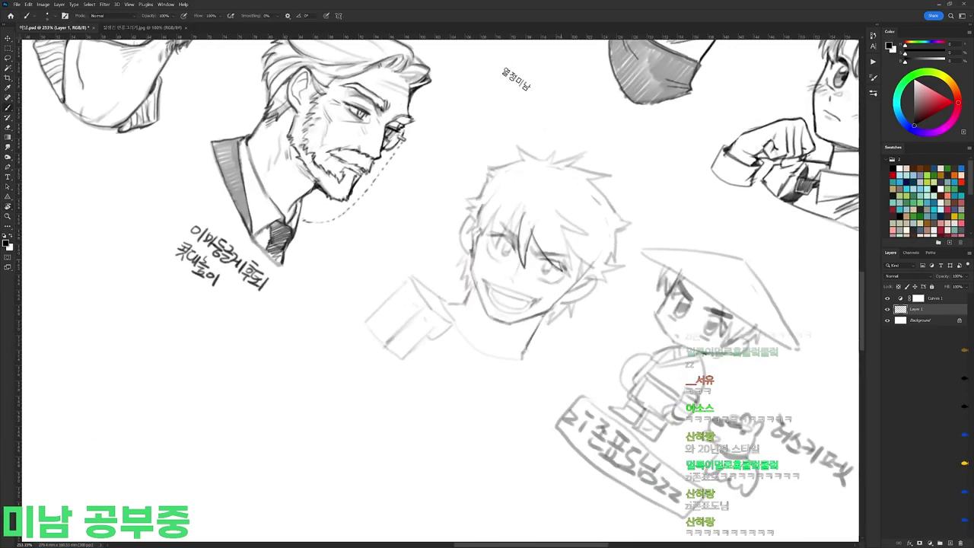
pyautogui.press('e')
pyautogui.moveTo(567, 236); pyautogui.dragTo(574, 265)
pyautogui.press('r')
pyautogui.moveTo(625, 211); pyautogui.dragTo(569, 134)
pyautogui.press('b')
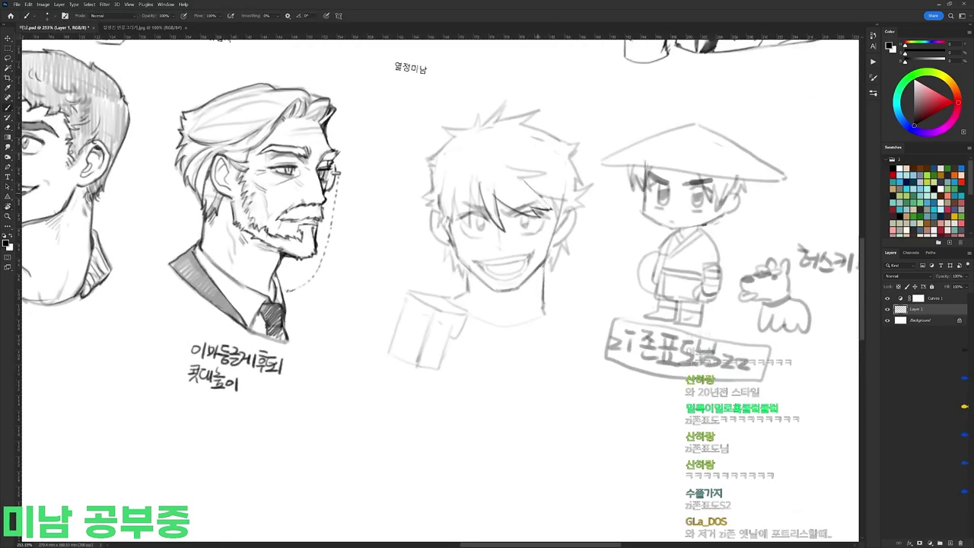
# Step: Clean up the swept bangs and darken their pointed tips near the grinning man's far temple
pyautogui.press('e')
pyautogui.moveTo(565, 196)
pyautogui.mouseDown()
pyautogui.moveTo(543, 200)
pyautogui.moveTo(560, 205)
pyautogui.moveTo(558, 182)
pyautogui.mouseUp()
pyautogui.press('b')
pyautogui.press('r')
pyautogui.press('b')
pyautogui.moveTo(537, 195); pyautogui.dragTo(526, 183)
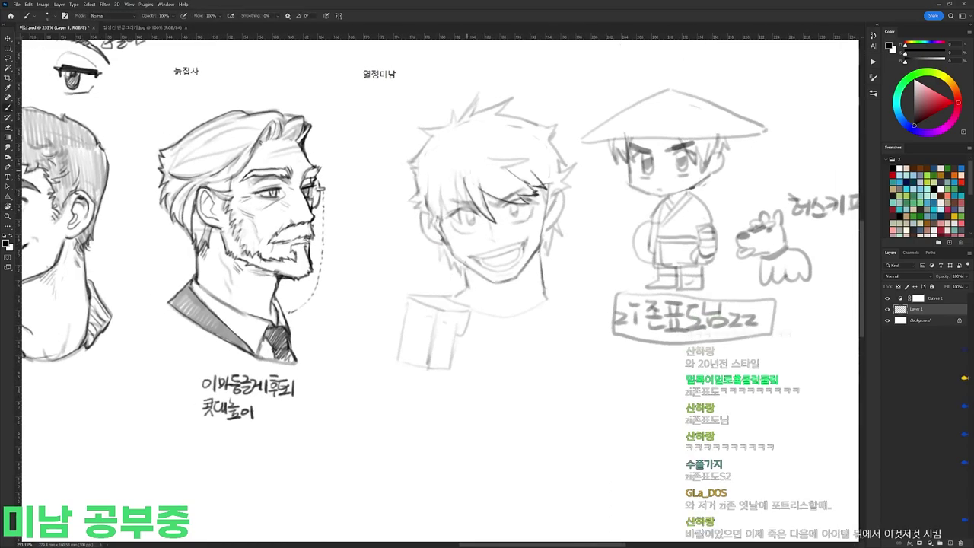
# Step: Line the short bangs over the grinning man's other eye, plus the sideburn and ear beside them
pyautogui.press('e')
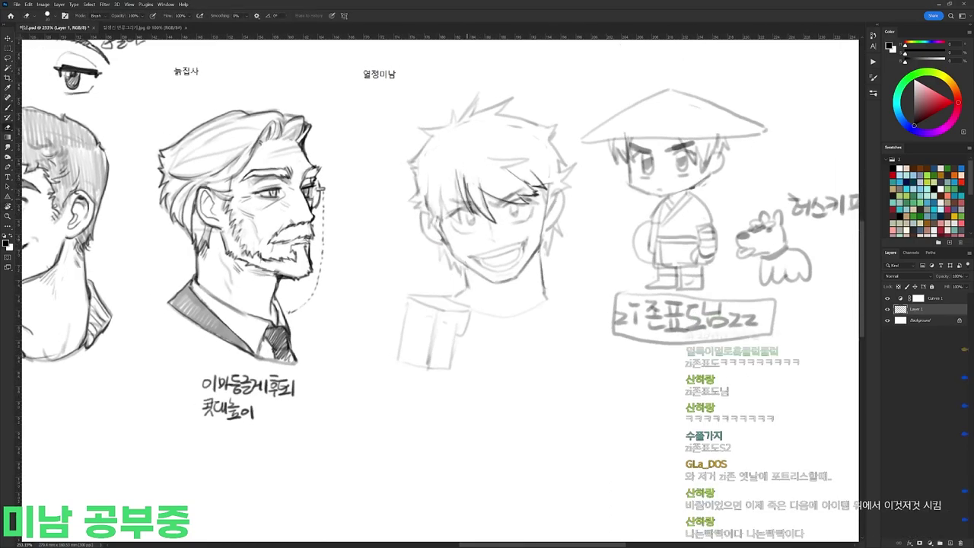
pyautogui.press('b')
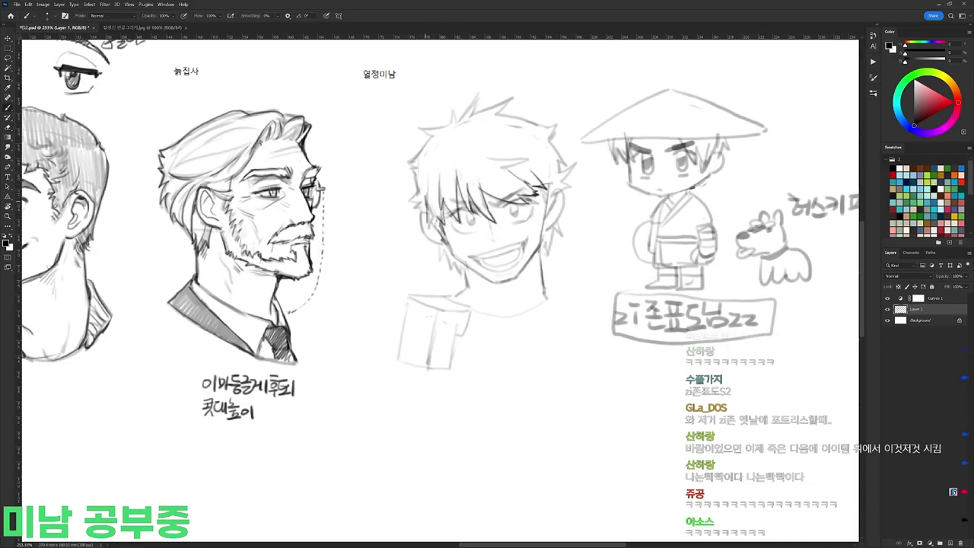
pyautogui.press('e')
pyautogui.press('b')
pyautogui.moveTo(430, 204); pyautogui.dragTo(432, 229)
pyautogui.press('e')
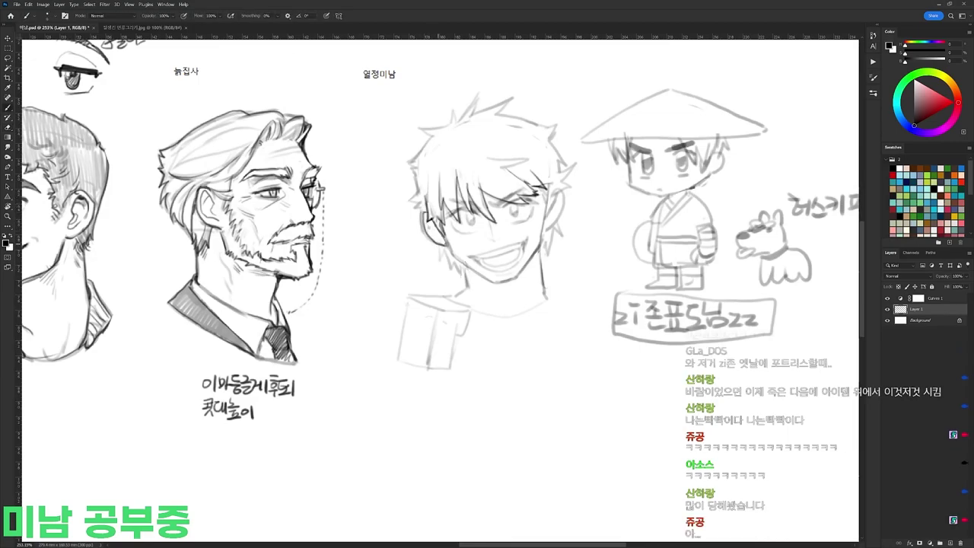
# Step: Outline the hair from the finished ear up the side of the head to the spikes on the crown
pyautogui.press('b')
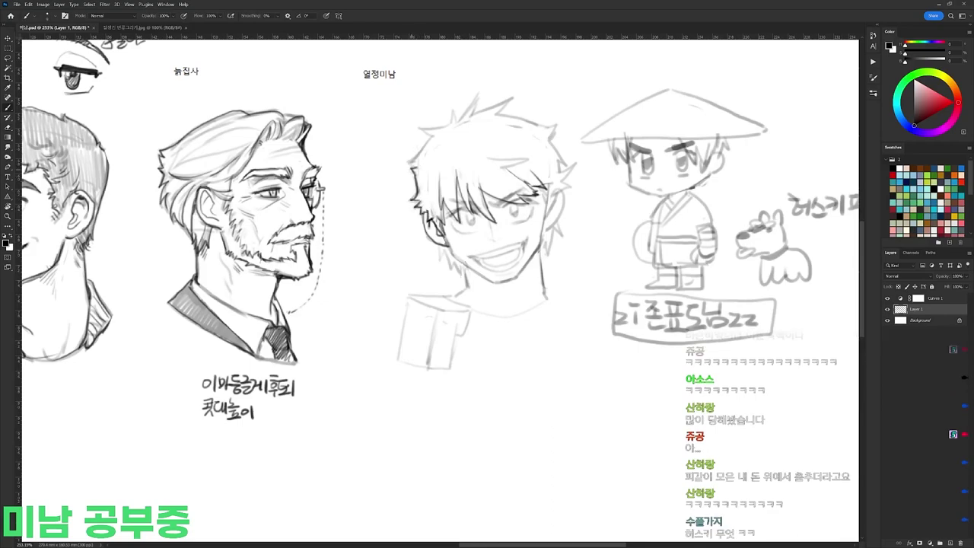
pyautogui.moveTo(524, 174); pyautogui.dragTo(535, 186)
pyautogui.moveTo(428, 168)
pyautogui.mouseDown()
pyautogui.moveTo(426, 177)
pyautogui.moveTo(433, 142)
pyautogui.moveTo(462, 128)
pyautogui.mouseUp()
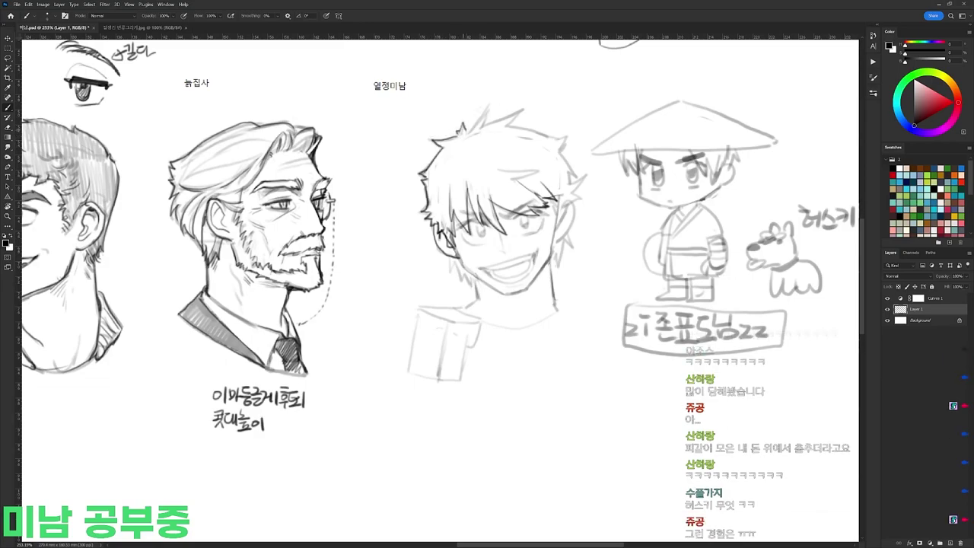
pyautogui.moveTo(526, 109)
pyautogui.mouseDown()
pyautogui.moveTo(510, 127)
pyautogui.moveTo(461, 111)
pyautogui.mouseUp()
pyautogui.press('r')
pyautogui.moveTo(439, 173)
pyautogui.mouseDown()
pyautogui.moveTo(427, 180)
pyautogui.moveTo(568, 204)
pyautogui.mouseUp()
pyautogui.press('r')
pyautogui.press('e')
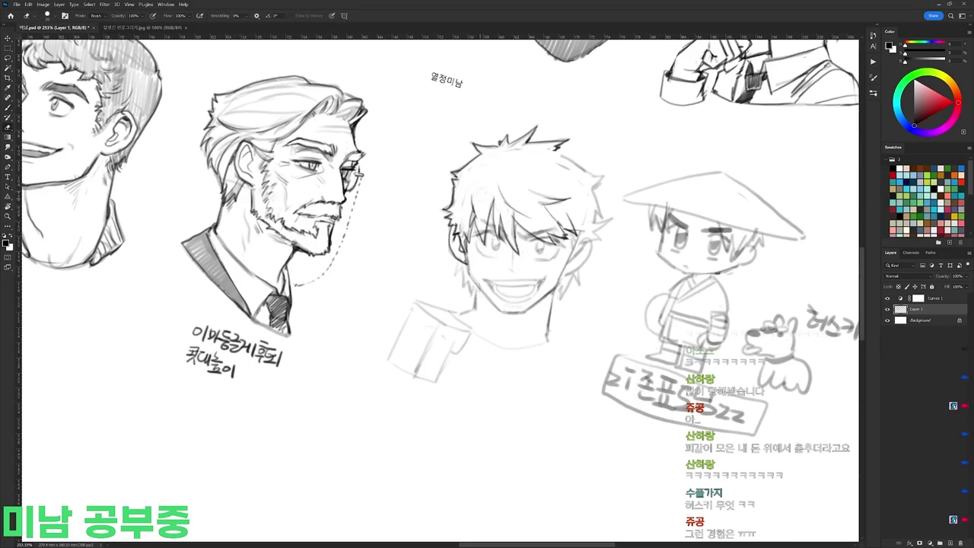
# Step: Refine the crown spikes and outline the hair down the unfinished side of the grinning man's head
pyautogui.press('r')
pyautogui.press('Escape')
pyautogui.press('e')
pyautogui.moveTo(481, 180); pyautogui.dragTo(458, 181)
pyautogui.press('b')
pyautogui.moveTo(493, 141)
pyautogui.mouseDown()
pyautogui.moveTo(528, 153)
pyautogui.moveTo(535, 144)
pyautogui.moveTo(507, 144)
pyautogui.moveTo(543, 158)
pyautogui.moveTo(550, 217)
pyautogui.moveTo(541, 226)
pyautogui.mouseUp()
pyautogui.hotkey('ctrl', 'z')
pyautogui.press('e')
pyautogui.press('b')
pyautogui.press('e')
pyautogui.press('b')
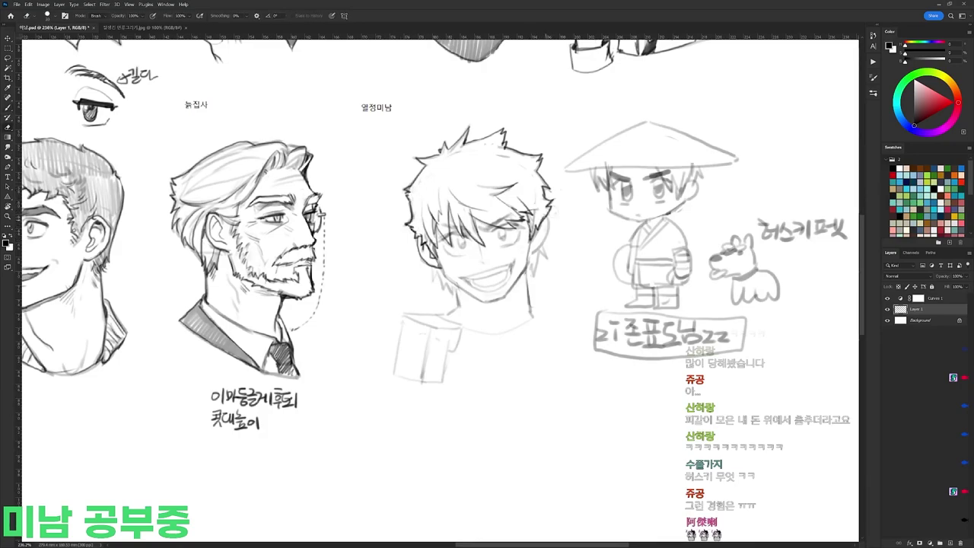
# Step: Clean up the far ear area and line the hair locks around that ear
pyautogui.press('e')
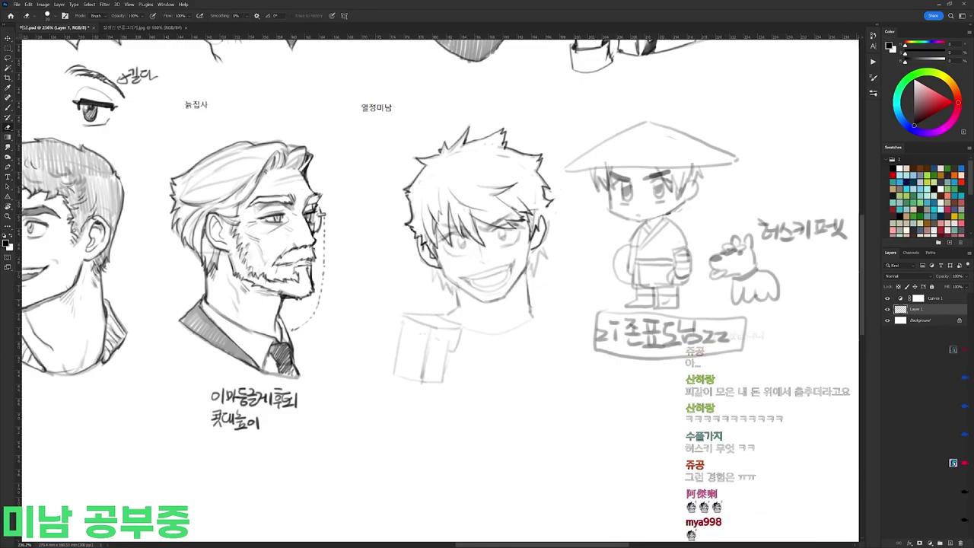
pyautogui.press('b')
pyautogui.press('e')
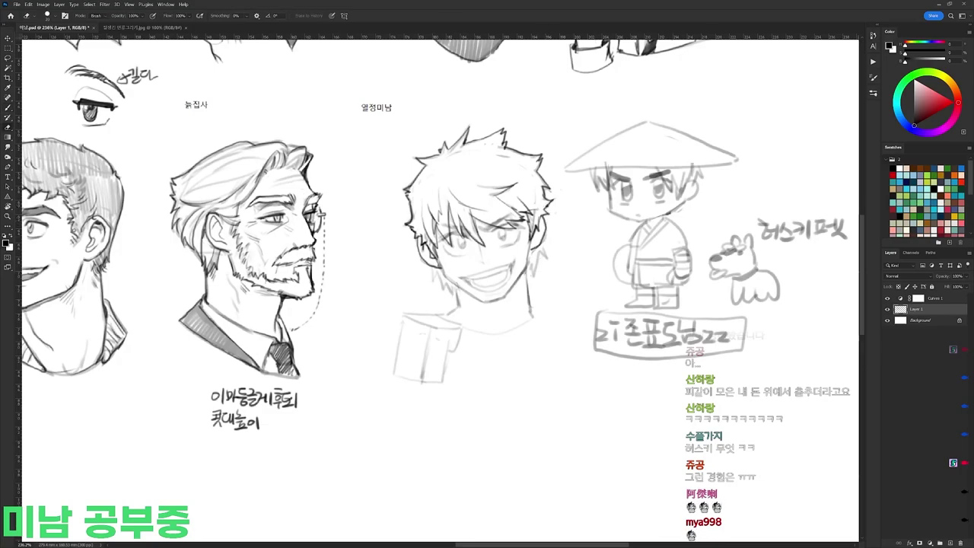
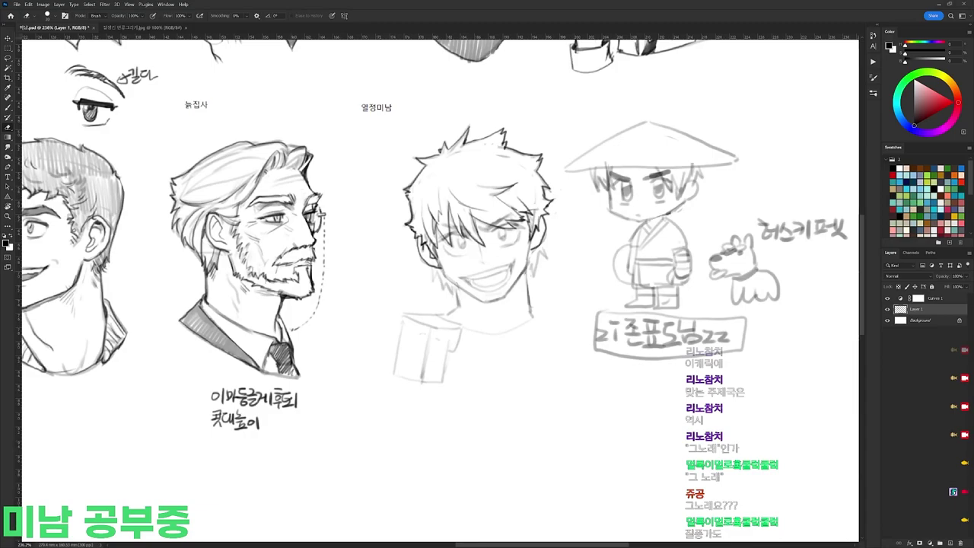
pyautogui.moveTo(545, 221); pyautogui.dragTo(569, 197)
pyautogui.press('b')
pyautogui.press('e')
pyautogui.press('b')
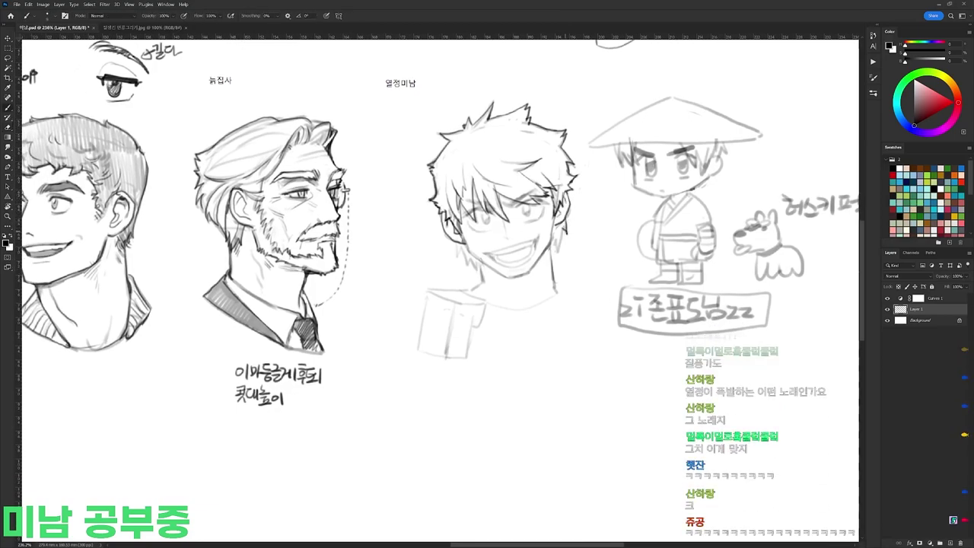
# Step: Line the grinning man's jaw from both ears toward the chin, together with the hair locks below the ears
pyautogui.moveTo(557, 241); pyautogui.dragTo(552, 251)
pyautogui.moveTo(457, 243); pyautogui.dragTo(478, 270)
pyautogui.press('r')
pyautogui.moveTo(476, 255); pyautogui.dragTo(503, 305)
pyautogui.press('b')
pyautogui.moveTo(486, 272); pyautogui.dragTo(506, 313)
pyautogui.press('e')
pyautogui.press('b')
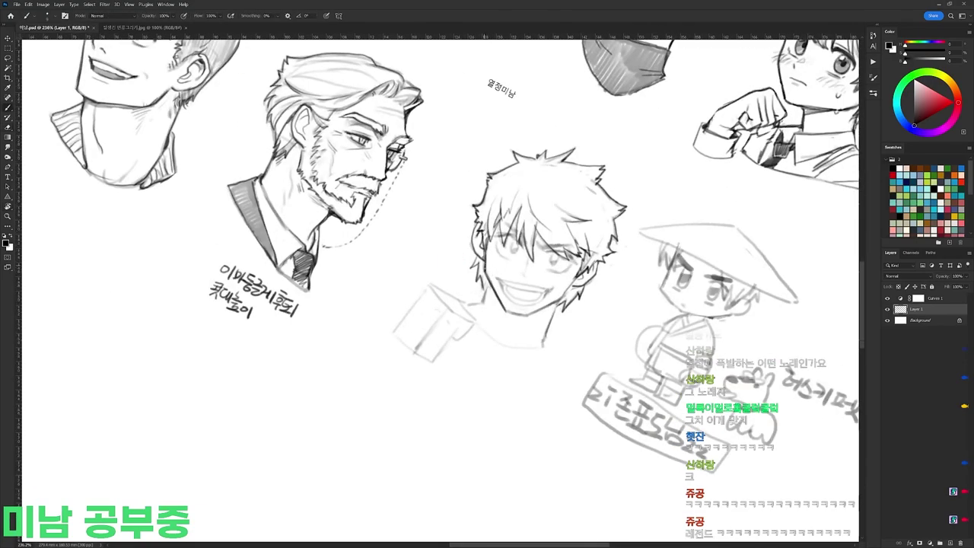
# Step: Straighten the canvas view and tidy the grinning man's jawline and chin by erasing and redrawing strokes
pyautogui.press('r')
pyautogui.press('Escape')
pyautogui.press('b')
pyautogui.press('e')
pyautogui.press('b')
pyautogui.moveTo(546, 254); pyautogui.dragTo(528, 274)
pyautogui.press('e')
pyautogui.press('b')
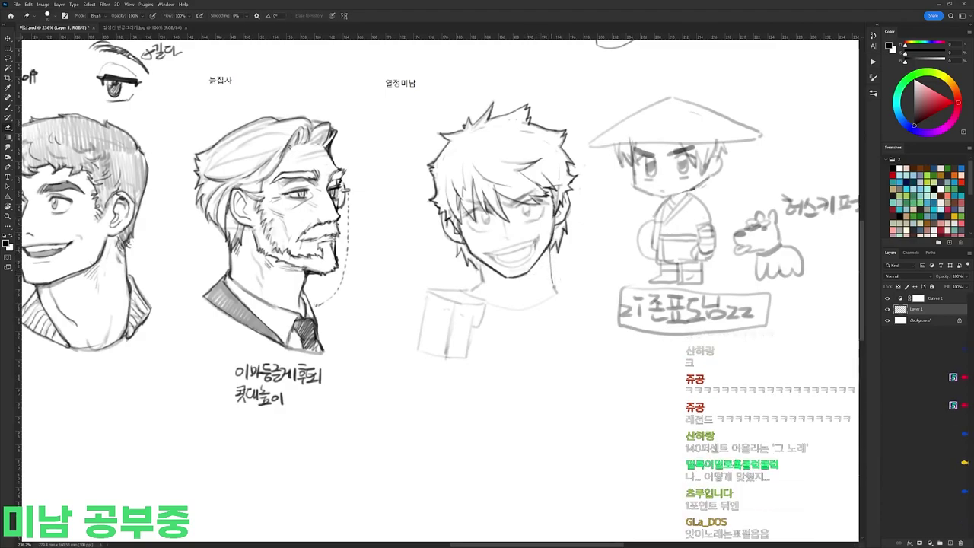
# Step: Line the grinning man's neck on both sides, with the shoulder slopes and the throat hollow
pyautogui.moveTo(499, 285)
pyautogui.mouseDown()
pyautogui.moveTo(520, 310)
pyautogui.moveTo(550, 254)
pyautogui.mouseUp()
pyautogui.press('e')
pyautogui.press('b')
pyautogui.moveTo(529, 291)
pyautogui.mouseDown()
pyautogui.moveTo(525, 308)
pyautogui.moveTo(542, 259)
pyautogui.moveTo(540, 326)
pyautogui.mouseUp()
pyautogui.press('e')
pyautogui.press('b')
pyautogui.press('e')
pyautogui.press('r')
pyautogui.press('b')
pyautogui.press('r')
pyautogui.moveTo(550, 257); pyautogui.dragTo(559, 284)
pyautogui.press('e')
# Step: Draw the raised fist over its block sketch, with folded fingers, knuckles, thumb and wrist lines
pyautogui.press('z')
pyautogui.moveTo(458, 301); pyautogui.dragTo(475, 301)
pyautogui.press('b')
pyautogui.press('e')
pyautogui.press('b')
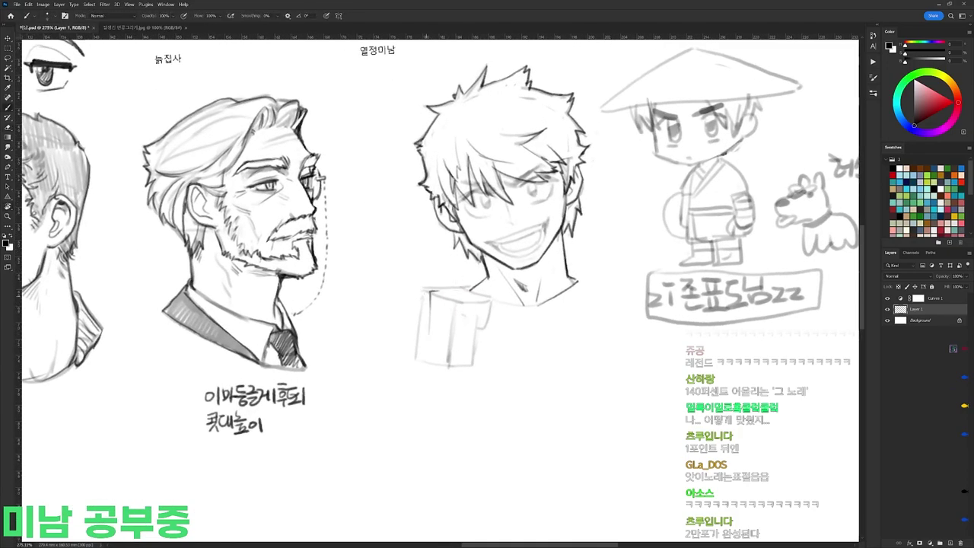
pyautogui.moveTo(422, 292); pyautogui.dragTo(422, 355)
pyautogui.press('e')
pyautogui.press('b')
pyautogui.moveTo(422, 311); pyautogui.dragTo(415, 360)
pyautogui.press('e')
pyautogui.press('b')
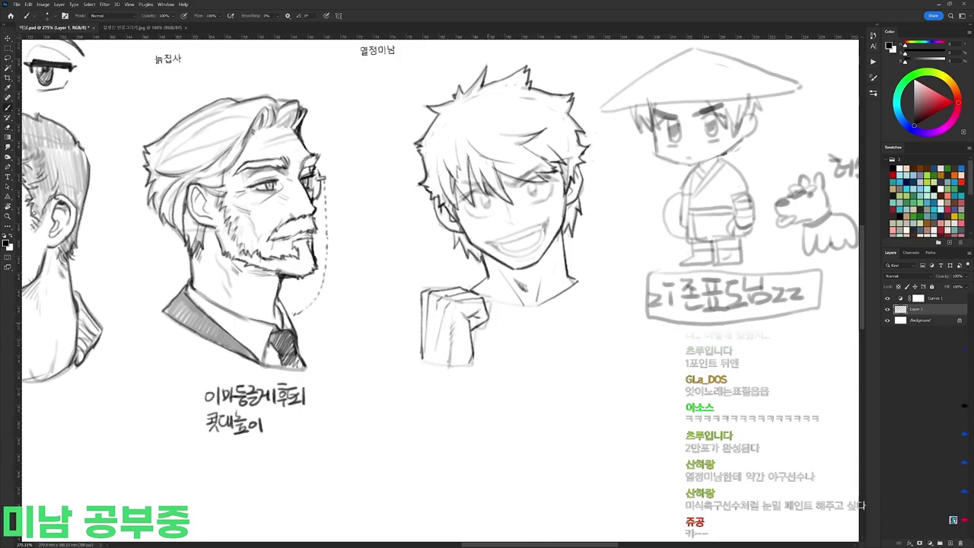
# Step: Erase and redraw the upper edge of the fist to clean up its knuckle line
pyautogui.press('e')
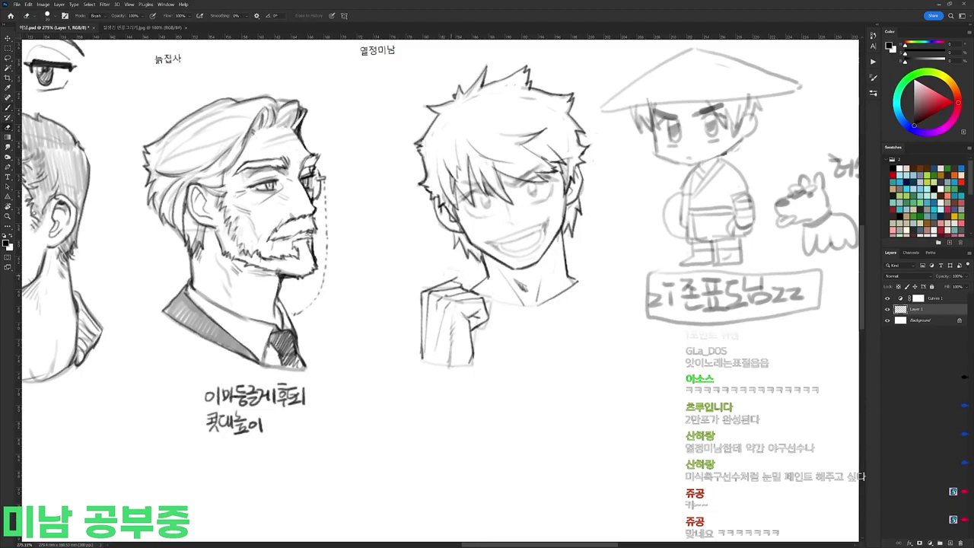
pyautogui.moveTo(462, 281); pyautogui.dragTo(425, 288)
pyautogui.press('b')
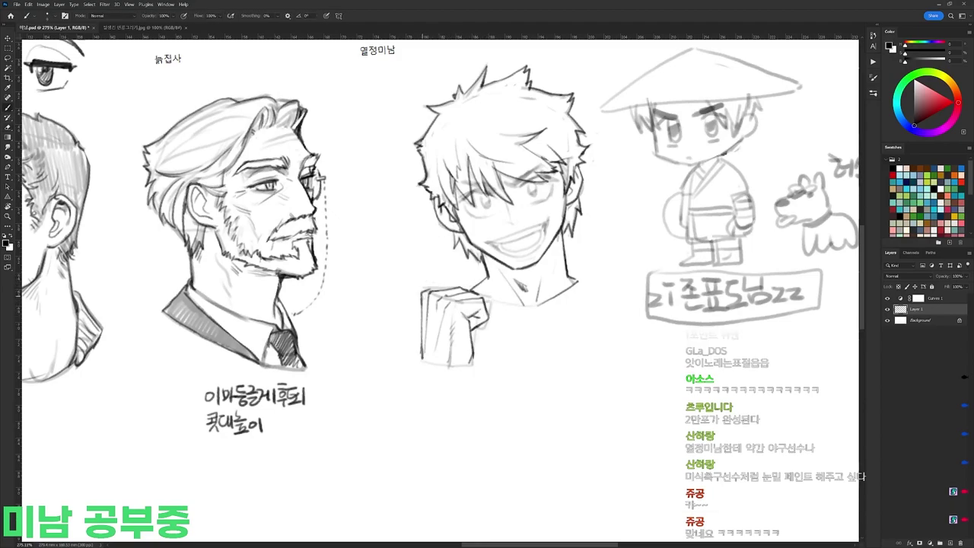
pyautogui.press('e')
# Step: Lasso the fist's thumb side and transform it to sit closer to the folded fingers
pyautogui.press('l')
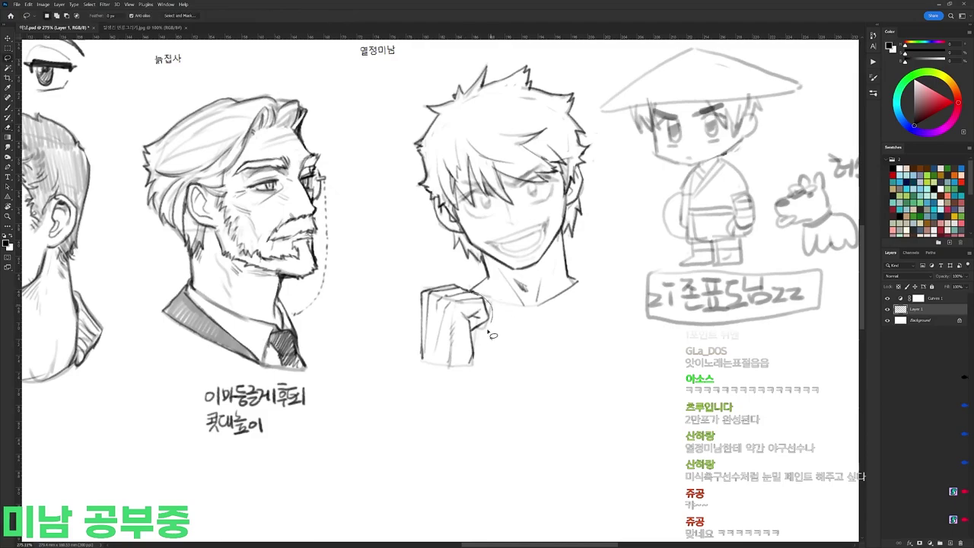
pyautogui.moveTo(447, 298); pyautogui.dragTo(461, 290)
pyautogui.hotkey('ctrl', 't')
pyautogui.moveTo(502, 281)
pyautogui.mouseDown()
pyautogui.moveTo(506, 291)
pyautogui.moveTo(478, 312)
pyautogui.mouseUp()
pyautogui.press('Return')
pyautogui.hotkey('ctrl', 'd')
pyautogui.press('b')
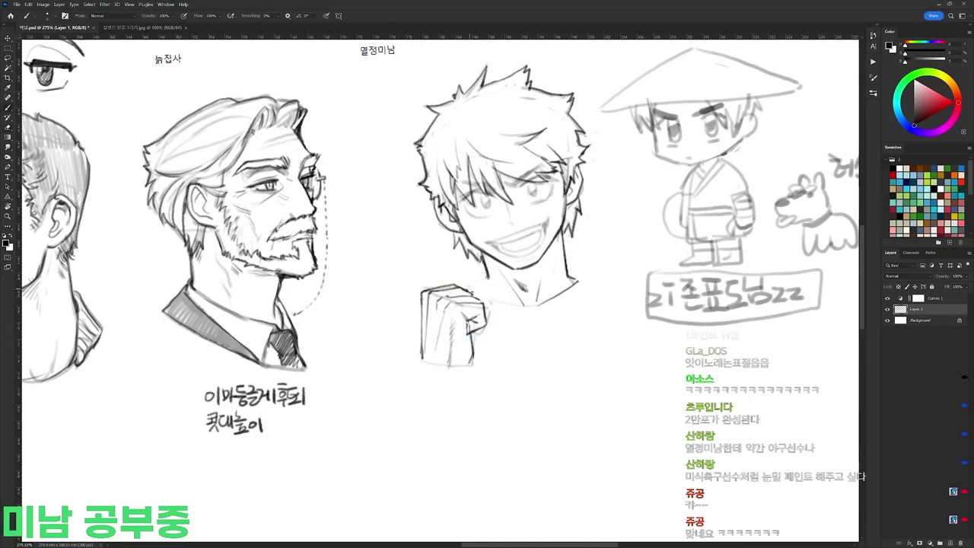
# Step: Erase the shoulder slopes and draw a curved shirt neckline across the base of the grinning man's neck
pyautogui.press('e')
pyautogui.moveTo(509, 304); pyautogui.dragTo(572, 287)
pyautogui.press('b')
pyautogui.moveTo(479, 286)
pyautogui.mouseDown()
pyautogui.moveTo(493, 301)
pyautogui.moveTo(546, 310)
pyautogui.mouseUp()
pyautogui.press('e')
pyautogui.press('b')
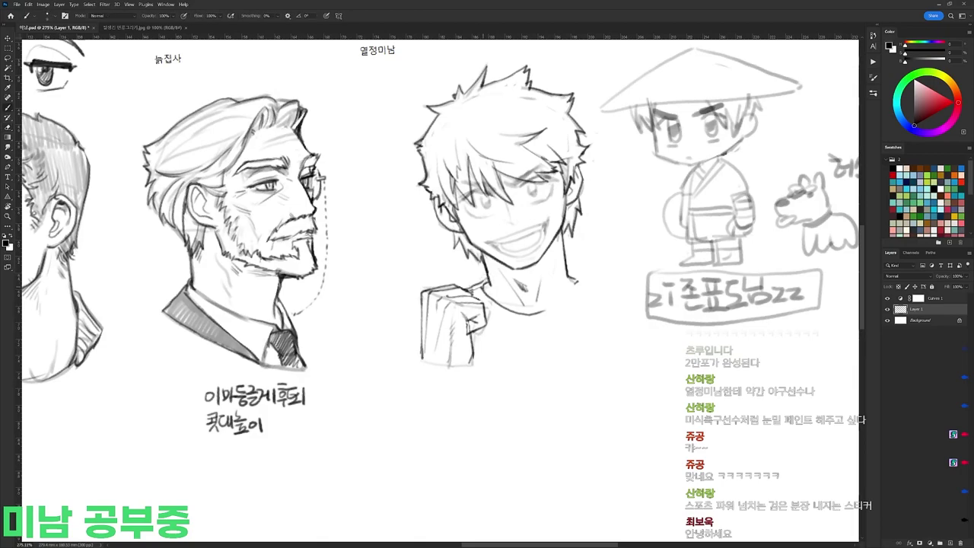
# Step: Erase and redraw the small lines where the fist's thumb side meets the shirt neckline
pyautogui.press('r')
pyautogui.moveTo(481, 305)
pyautogui.mouseDown()
pyautogui.moveTo(466, 254)
pyautogui.moveTo(469, 275)
pyautogui.mouseUp()
pyautogui.press('r')
pyautogui.moveTo(559, 289)
pyautogui.mouseDown()
pyautogui.moveTo(528, 385)
pyautogui.moveTo(461, 415)
pyautogui.mouseUp()
pyautogui.moveTo(470, 319)
pyautogui.mouseDown()
pyautogui.moveTo(481, 315)
pyautogui.moveTo(462, 338)
pyautogui.moveTo(473, 312)
pyautogui.mouseUp()
pyautogui.press('e')
pyautogui.press('e')
pyautogui.press('b')
pyautogui.press('e')
pyautogui.press('b')
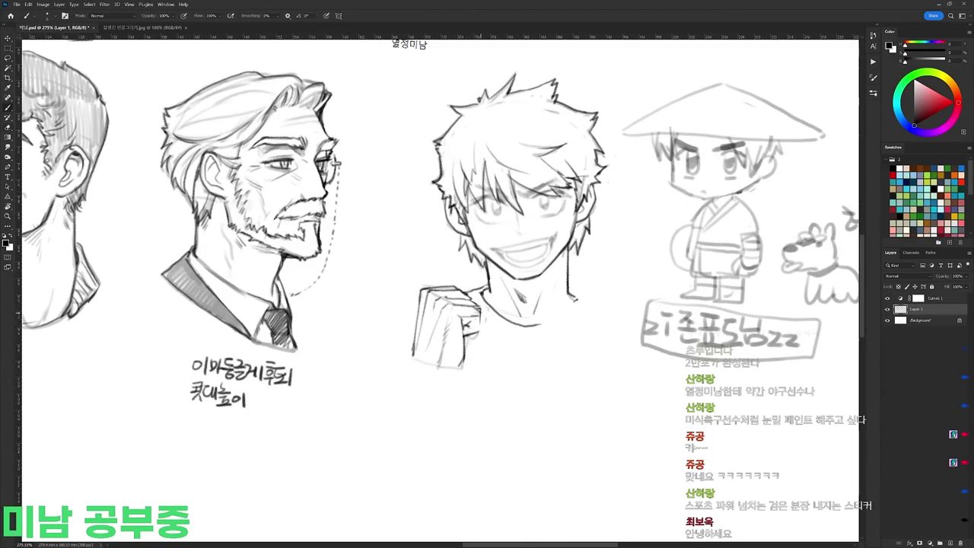
# Step: Lasso the whole raised fist and rotate it so the wrist tilts outward, away from the body
pyautogui.press('r')
pyautogui.moveTo(599, 326)
pyautogui.mouseDown()
pyautogui.moveTo(602, 281)
pyautogui.moveTo(600, 318)
pyautogui.mouseUp()
pyautogui.press('l')
pyautogui.moveTo(462, 287); pyautogui.dragTo(458, 281)
pyautogui.hotkey('ctrl', 't')
pyautogui.moveTo(511, 301); pyautogui.dragTo(519, 323)
pyautogui.moveTo(488, 321); pyautogui.dragTo(483, 307)
pyautogui.press('Return')
pyautogui.hotkey('ctrl', 'd')
pyautogui.moveTo(663, 331); pyautogui.dragTo(658, 345)
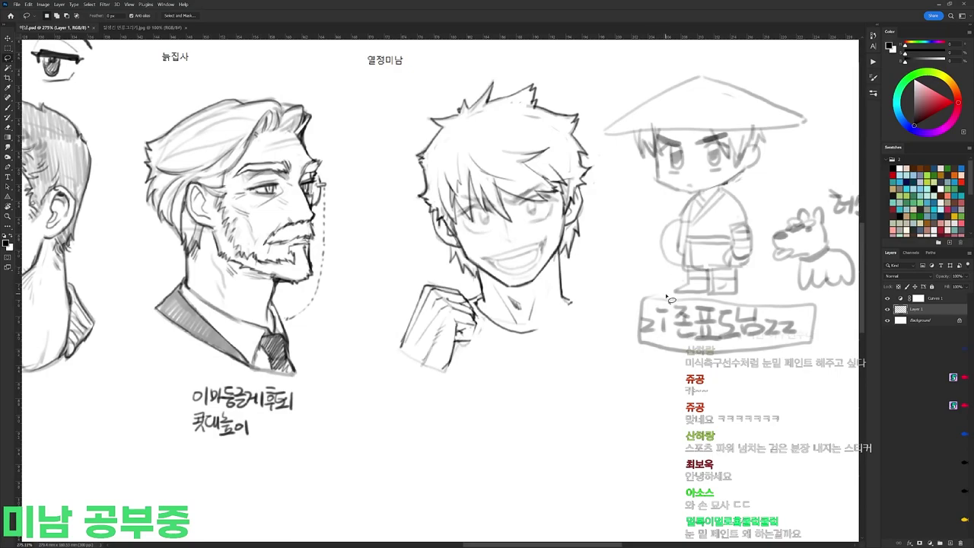
# Step: Redraw the rotated fist's thumb and extend the outer edge of its wrist downward
pyautogui.press('b')
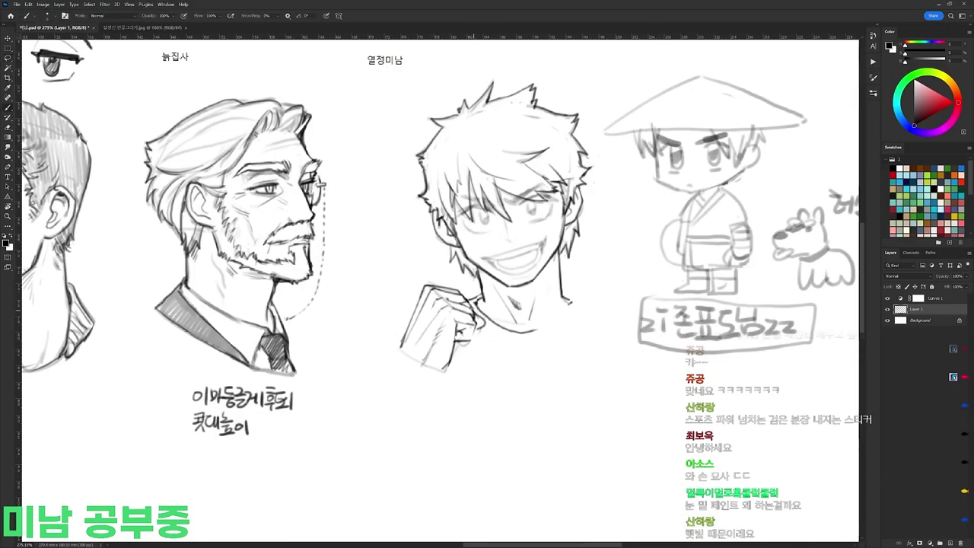
pyautogui.press('b')
pyautogui.moveTo(469, 332)
pyautogui.mouseDown()
pyautogui.moveTo(455, 347)
pyautogui.moveTo(462, 330)
pyautogui.mouseUp()
pyautogui.press('e')
pyautogui.press('b')
pyautogui.press('e')
pyautogui.press('b')
pyautogui.press('e')
pyautogui.press('b')
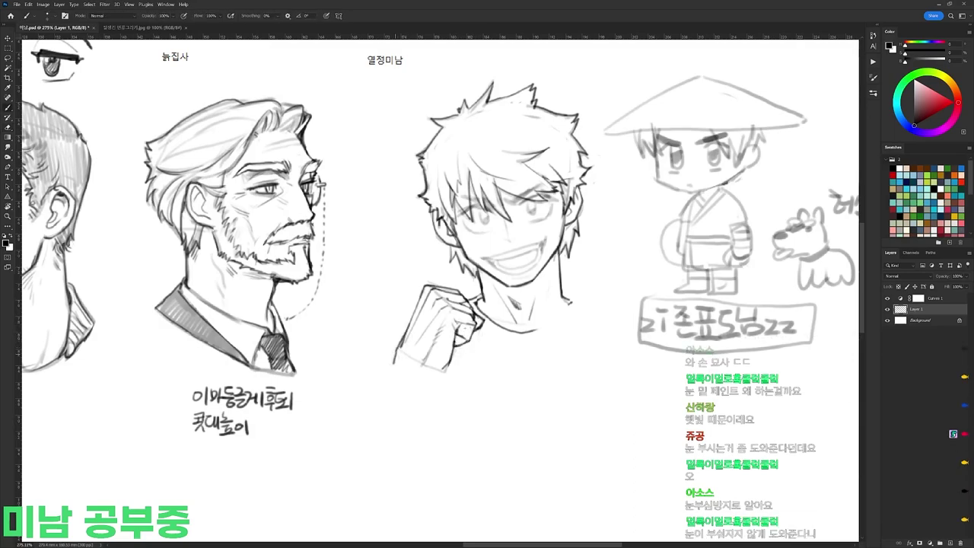
# Step: Finish the wrist below the fist with firm side edges, a curved end line and light hatching
pyautogui.moveTo(403, 345); pyautogui.dragTo(382, 375)
pyautogui.moveTo(442, 369); pyautogui.dragTo(429, 378)
pyautogui.moveTo(422, 367)
pyautogui.mouseDown()
pyautogui.moveTo(411, 386)
pyautogui.moveTo(442, 376)
pyautogui.mouseUp()
pyautogui.press('e')
pyautogui.press('b')
pyautogui.moveTo(456, 343)
pyautogui.mouseDown()
pyautogui.moveTo(422, 390)
pyautogui.moveTo(409, 390)
pyautogui.moveTo(424, 389)
pyautogui.mouseUp()
pyautogui.press('e')
pyautogui.press('b')
pyautogui.press('e')
pyautogui.press('b')
# Step: Draw the second curve and the shoulder corner of the shirt's round collar band
pyautogui.moveTo(536, 331); pyautogui.dragTo(583, 304)
pyautogui.moveTo(483, 328); pyautogui.dragTo(582, 305)
pyautogui.press('e')
pyautogui.press('b')
pyautogui.scroll(1, 531, 205)
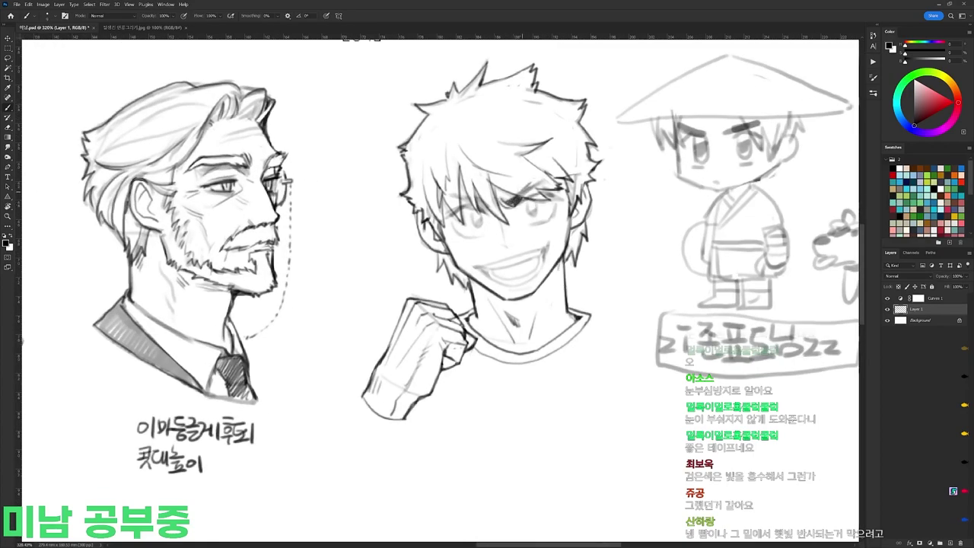
# Step: Draw thick, slanted eyebrows over the sketch beneath the grinning man's fringe
pyautogui.press('b')
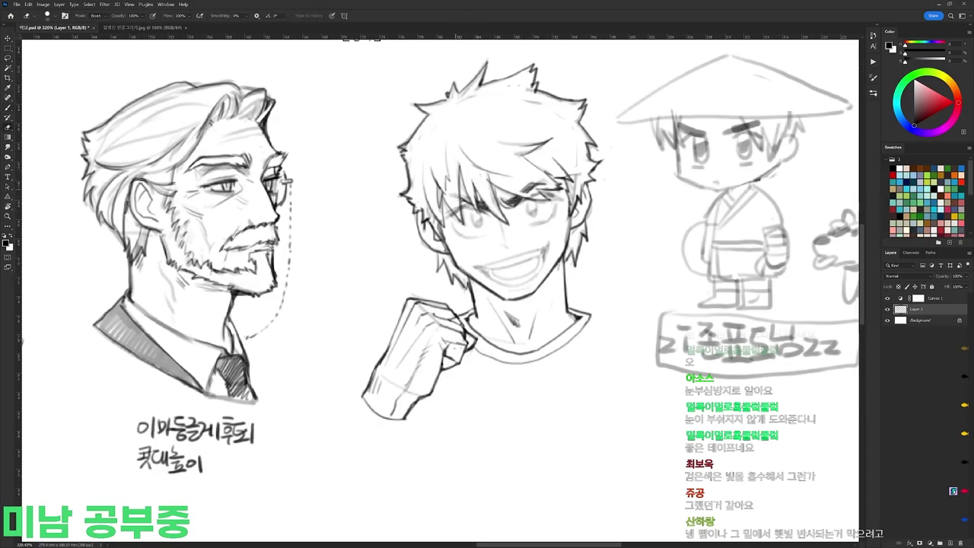
pyautogui.press('e')
pyautogui.press('b')
pyautogui.press('r')
pyautogui.moveTo(567, 183)
pyautogui.mouseDown()
pyautogui.moveTo(495, 181)
pyautogui.moveTo(515, 165)
pyautogui.mouseUp()
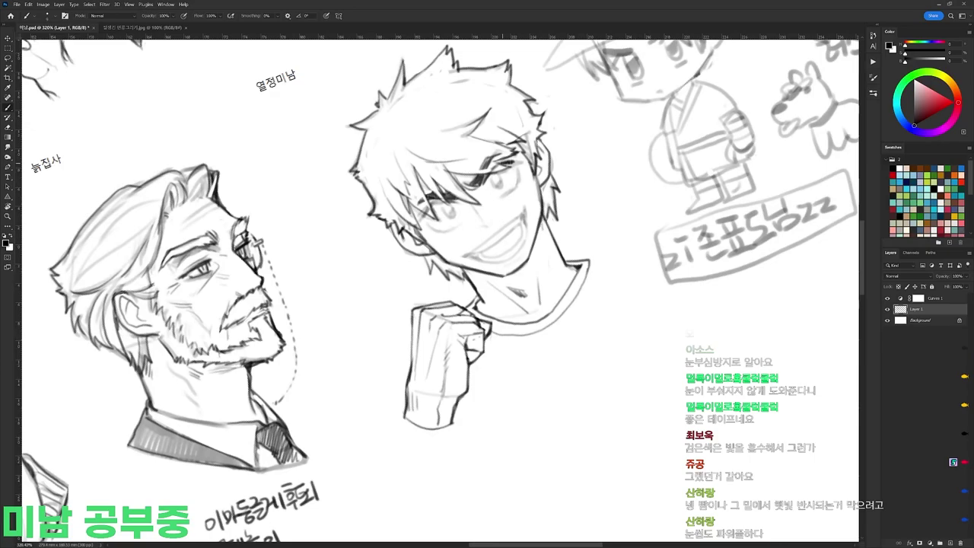
pyautogui.press('e')
pyautogui.press('b')
# Step: Line the upper lids of both eyes beneath the thick brows
pyautogui.moveTo(429, 206); pyautogui.dragTo(503, 231)
pyautogui.press('r')
pyautogui.press('r')
pyautogui.moveTo(567, 253); pyautogui.dragTo(483, 164)
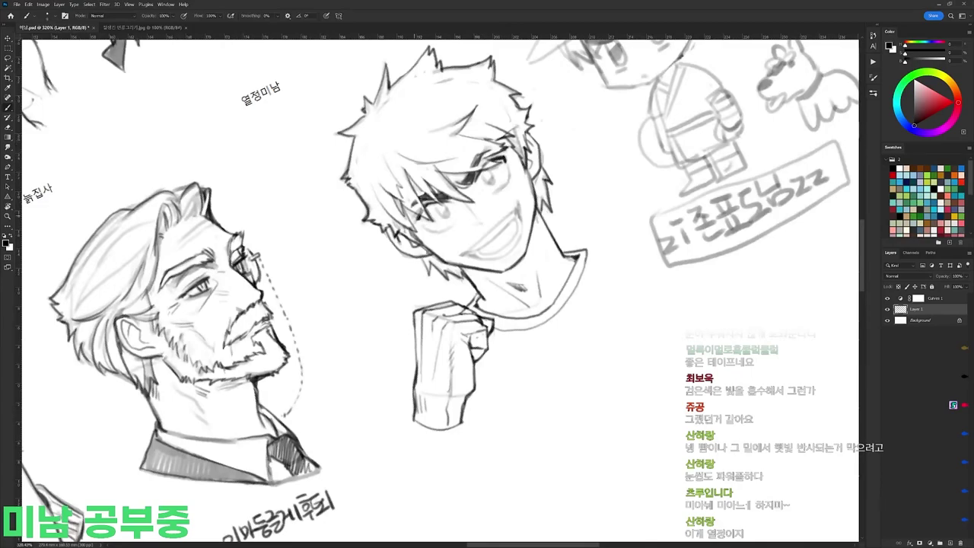
pyautogui.press('r')
pyautogui.press('Escape')
pyautogui.press('b')
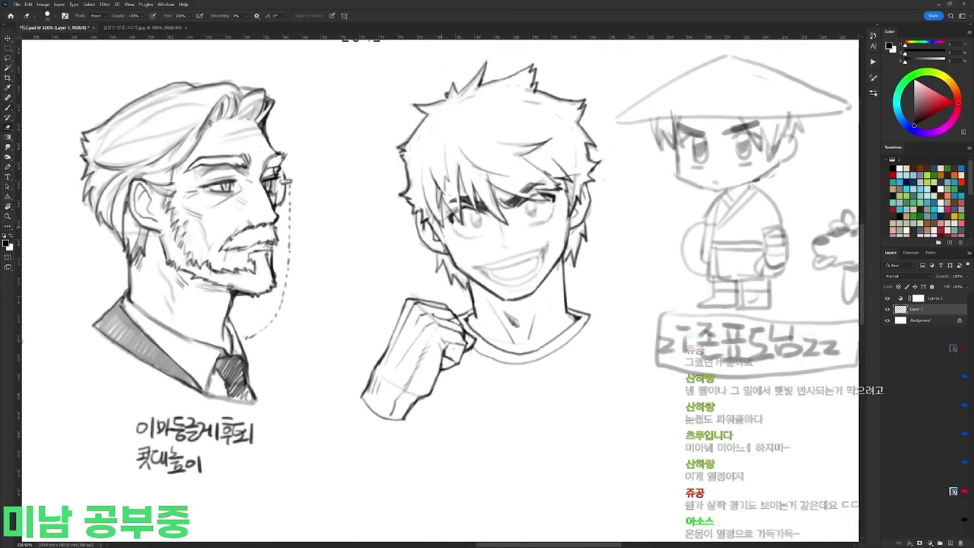
# Step: Erase the rough eye sketch and draw dark irises and pupils in both eyes
pyautogui.press('e')
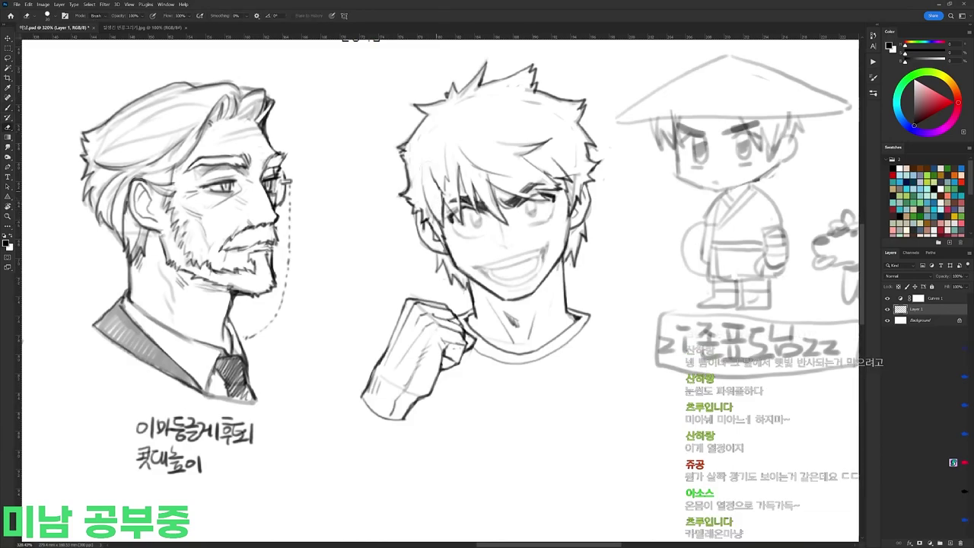
pyautogui.moveTo(473, 136)
pyautogui.mouseDown()
pyautogui.moveTo(437, 137)
pyautogui.moveTo(529, 151)
pyautogui.mouseUp()
pyautogui.press('b')
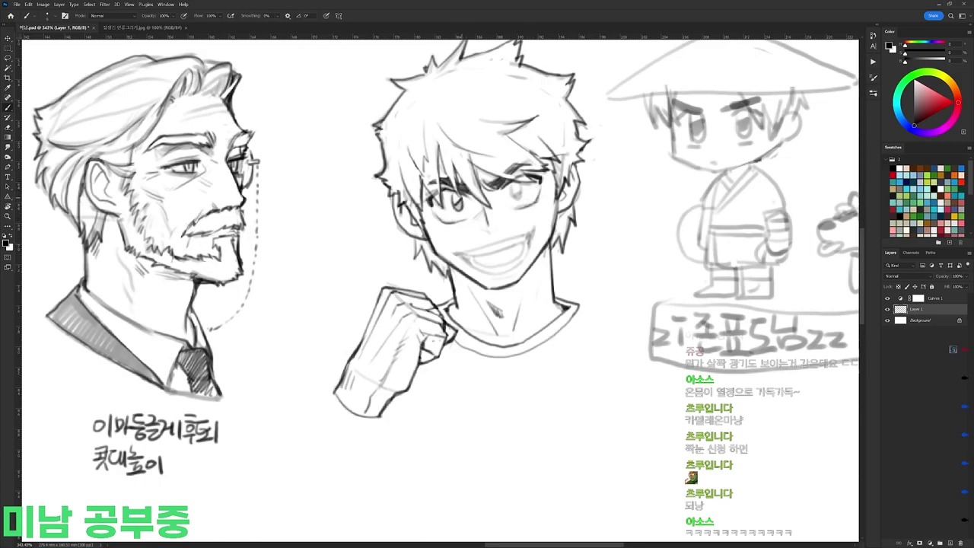
pyautogui.moveTo(521, 183); pyautogui.dragTo(518, 200)
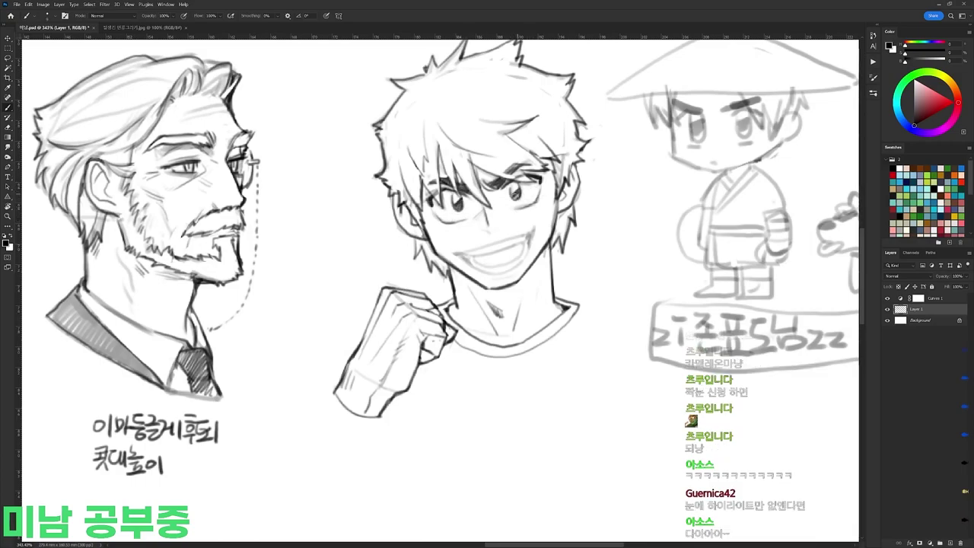
# Step: Line the wide open grin over its faint sketch, from corner to corner
pyautogui.moveTo(496, 157); pyautogui.dragTo(461, 158)
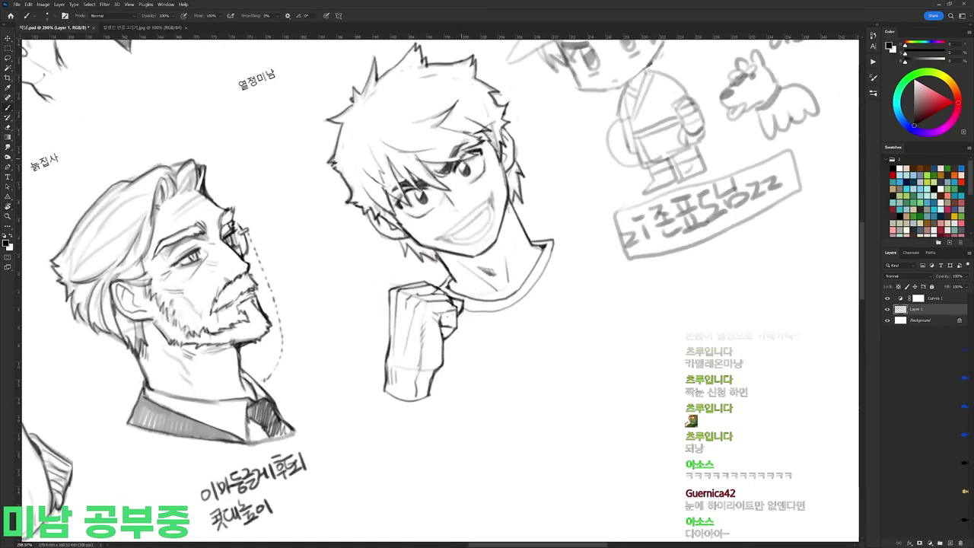
pyautogui.press('Escape')
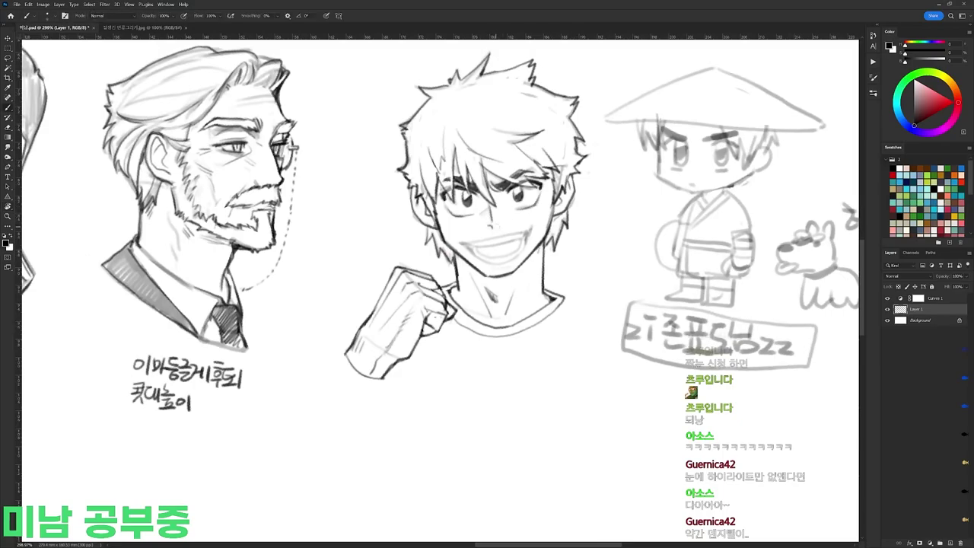
pyautogui.moveTo(533, 198); pyautogui.dragTo(440, 169)
pyautogui.press('r')
pyautogui.moveTo(419, 242)
pyautogui.mouseDown()
pyautogui.moveTo(413, 248)
pyautogui.moveTo(507, 254)
pyautogui.moveTo(492, 298)
pyautogui.moveTo(499, 319)
pyautogui.mouseUp()
pyautogui.press('r')
pyautogui.moveTo(545, 296)
pyautogui.mouseDown()
pyautogui.moveTo(535, 436)
pyautogui.moveTo(504, 350)
pyautogui.mouseUp()
pyautogui.press('b')
pyautogui.moveTo(427, 262)
pyautogui.mouseDown()
pyautogui.moveTo(430, 285)
pyautogui.moveTo(453, 305)
pyautogui.mouseUp()
pyautogui.press('e')
pyautogui.press('b')
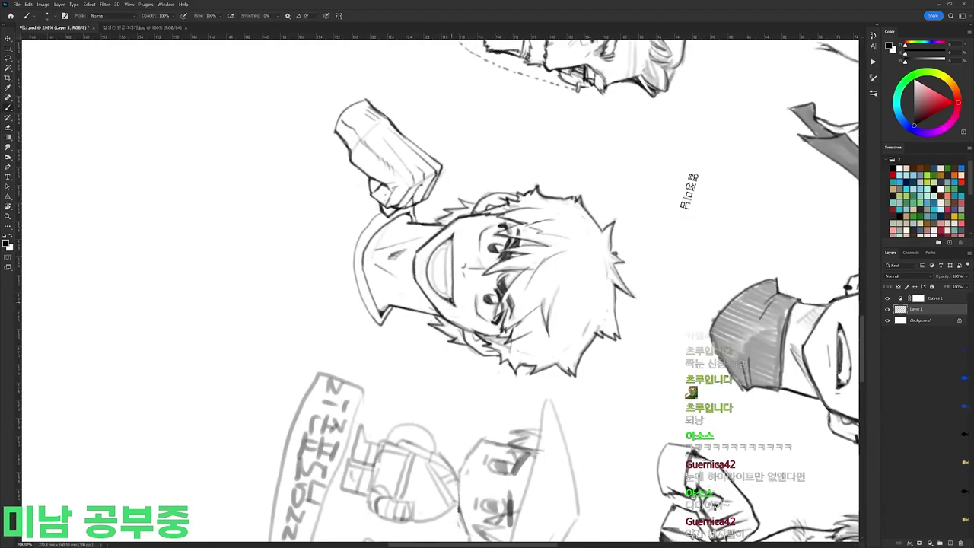
# Step: Strengthen the mouth outline and draw the lower edge of the upper teeth
pyautogui.press('r')
pyautogui.moveTo(476, 229)
pyautogui.mouseDown()
pyautogui.moveTo(324, 189)
pyautogui.moveTo(192, 356)
pyautogui.mouseUp()
pyautogui.press('b')
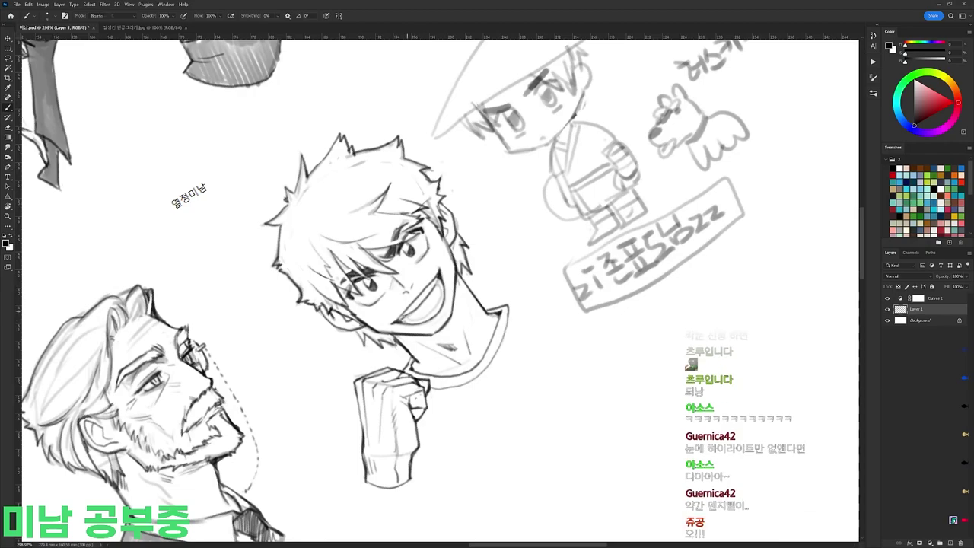
pyautogui.press('r')
pyautogui.press('Escape')
pyautogui.press('b')
pyautogui.moveTo(399, 291)
pyautogui.mouseDown()
pyautogui.moveTo(434, 299)
pyautogui.moveTo(452, 279)
pyautogui.mouseUp()
# Step: Choose a broader brush and fill the open mouth below the teeth with grey
pyautogui.press('r')
pyautogui.moveTo(532, 135); pyautogui.dragTo(380, 121)
pyautogui.press('b')
pyautogui.rightClick(483, 234)
pyautogui.doubleClick(520, 305)
pyautogui.moveTo(435, 295)
pyautogui.mouseDown()
pyautogui.moveTo(425, 312)
pyautogui.moveTo(431, 326)
pyautogui.mouseUp()
pyautogui.press('e')
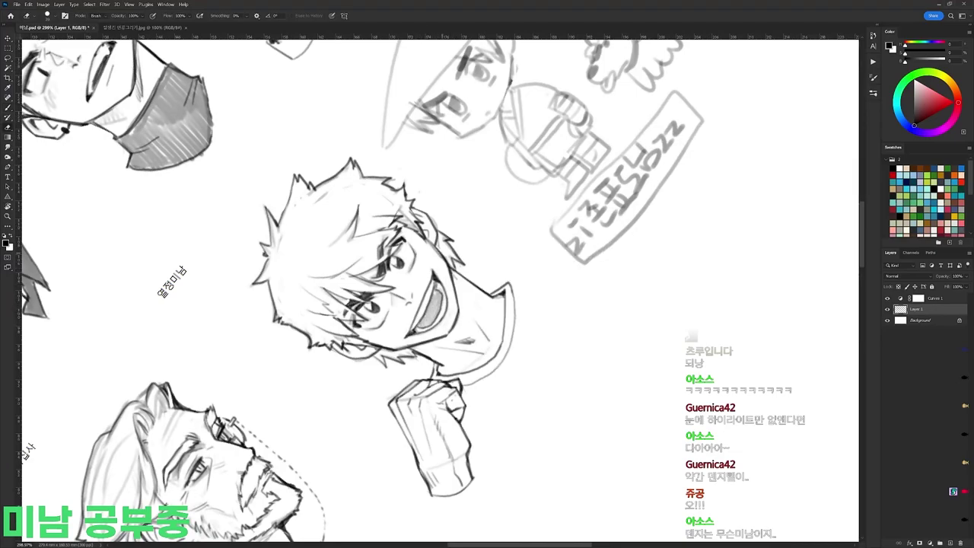
# Step: Return to the thin line brush and draw the nose bridge and small lines around the eyes
pyautogui.press('r')
pyautogui.moveTo(528, 222)
pyautogui.mouseDown()
pyautogui.moveTo(550, 196)
pyautogui.moveTo(425, 147)
pyautogui.mouseUp()
pyautogui.press('b')
pyautogui.rightClick(514, 210)
pyautogui.doubleClick(584, 278)
pyautogui.moveTo(473, 248); pyautogui.dragTo(471, 265)
pyautogui.hotkey('ctrl', 'z')
pyautogui.press('r')
pyautogui.moveTo(514, 196); pyautogui.dragTo(506, 190)
pyautogui.press('b')
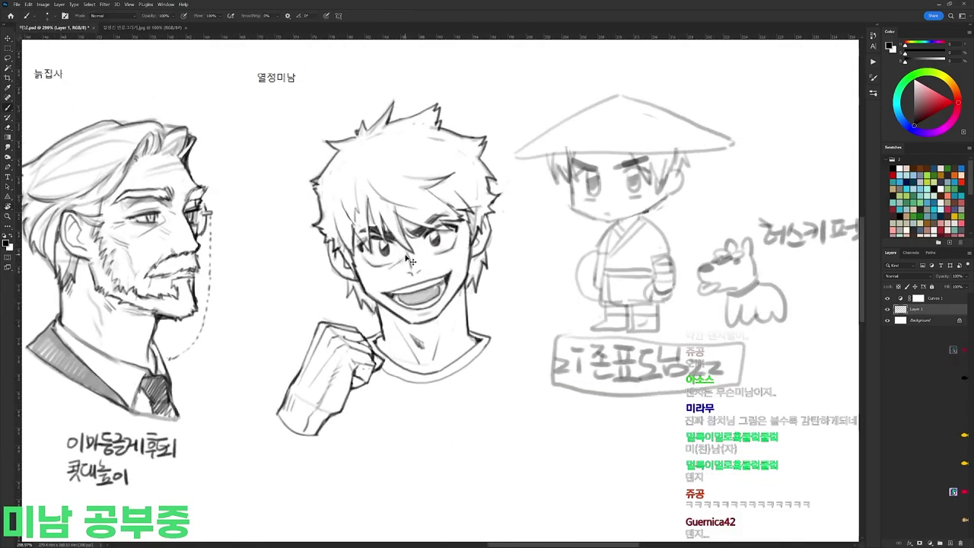
pyautogui.press('e')
pyautogui.press('b')
pyautogui.moveTo(374, 268); pyautogui.dragTo(368, 276)
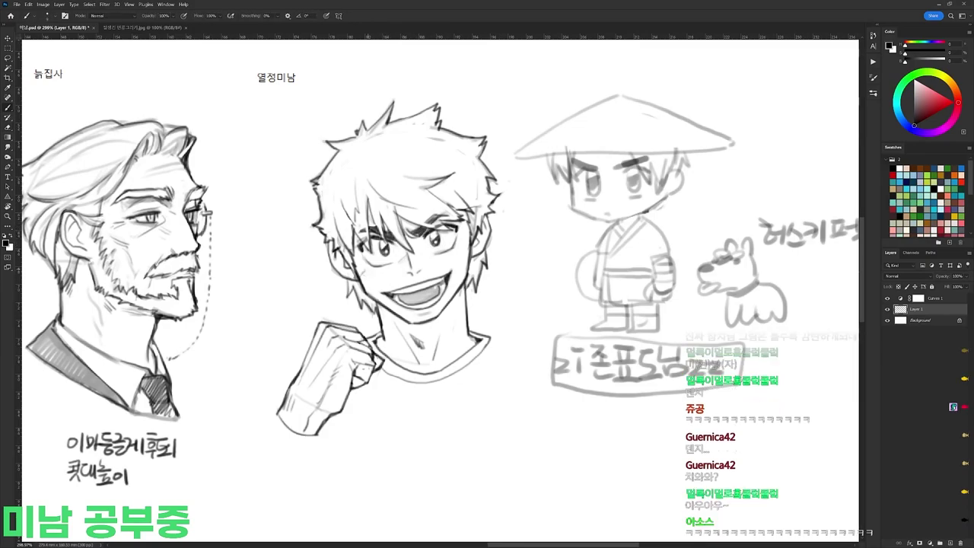
# Step: Draw inner hair strands fanning out from the crown and running down into the fringe
pyautogui.moveTo(477, 211)
pyautogui.mouseDown()
pyautogui.moveTo(426, 211)
pyautogui.moveTo(473, 204)
pyautogui.mouseUp()
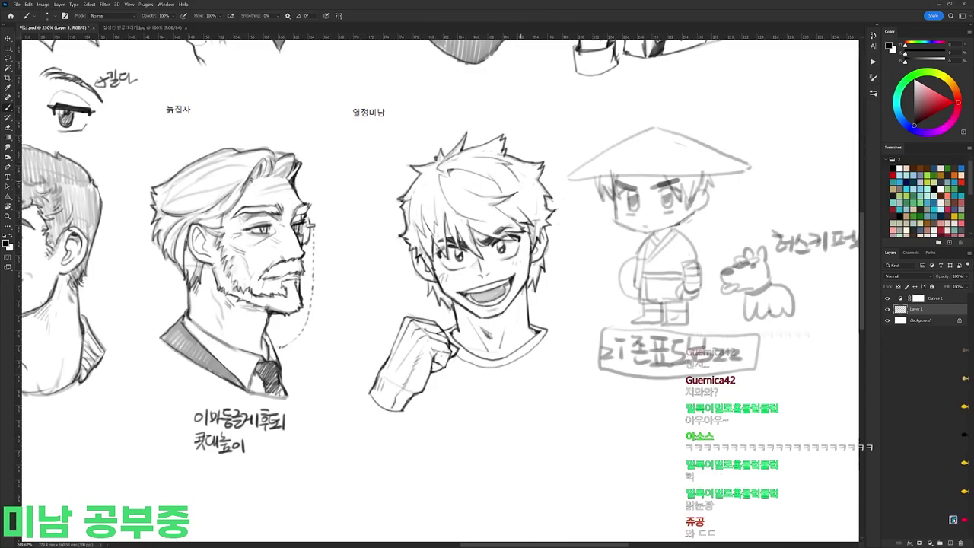
pyautogui.press('e')
pyautogui.press('b')
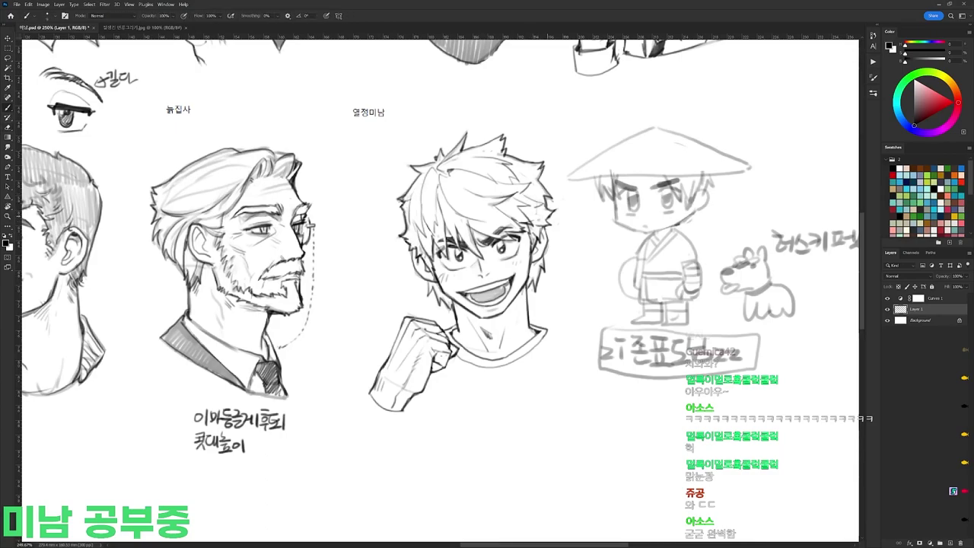
pyautogui.press('r')
pyautogui.moveTo(506, 281); pyautogui.dragTo(465, 257)
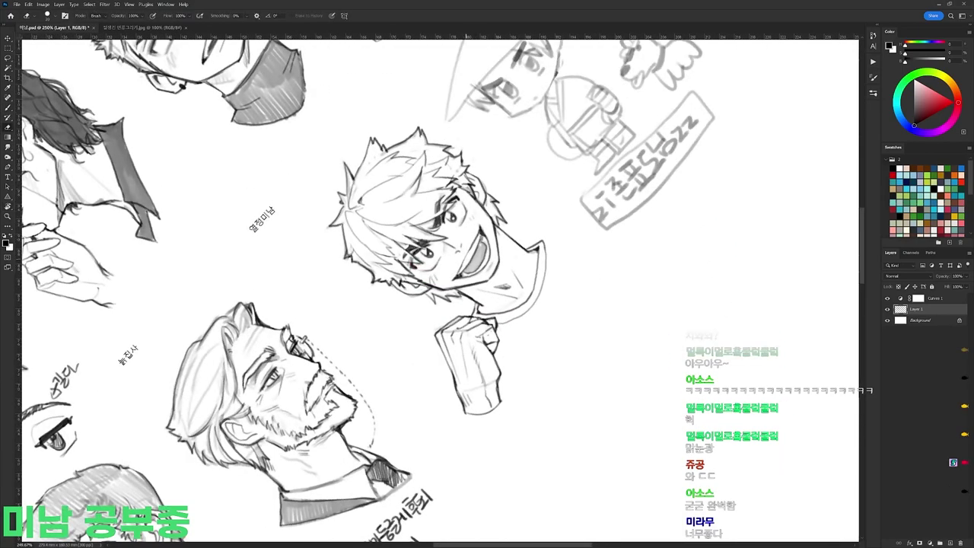
pyautogui.press('Escape')
pyautogui.press('e')
pyautogui.press('b')
pyautogui.press('r')
pyautogui.moveTo(506, 275); pyautogui.dragTo(495, 238)
pyautogui.press('r')
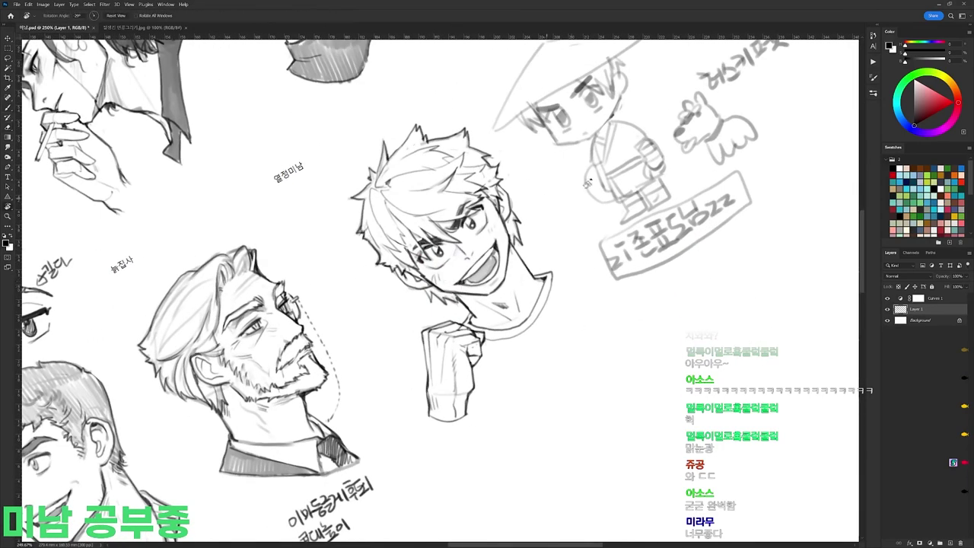
pyautogui.press('Escape')
pyautogui.press('e')
pyautogui.press('b')
# Step: Hatch a shadow on the neck under the chin and add light blush lines to the cheeks
pyautogui.press('e')
pyautogui.press('r')
pyautogui.moveTo(525, 280); pyautogui.dragTo(524, 275)
pyautogui.press('b')
pyautogui.press('e')
pyautogui.press('b')
pyautogui.moveTo(507, 307)
pyautogui.mouseDown()
pyautogui.moveTo(485, 324)
pyautogui.moveTo(470, 318)
pyautogui.mouseUp()
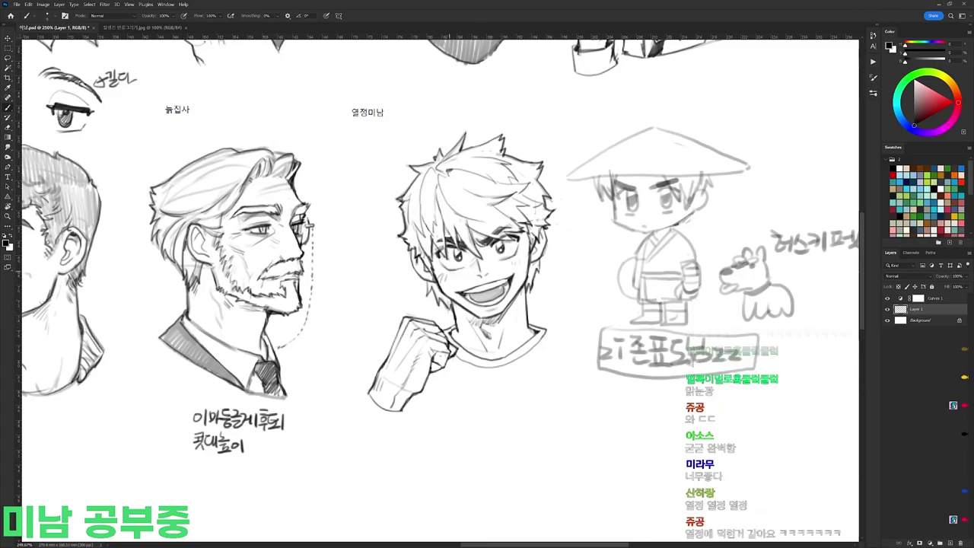
pyautogui.press('e')
pyautogui.hotkey('ctrl', '0')
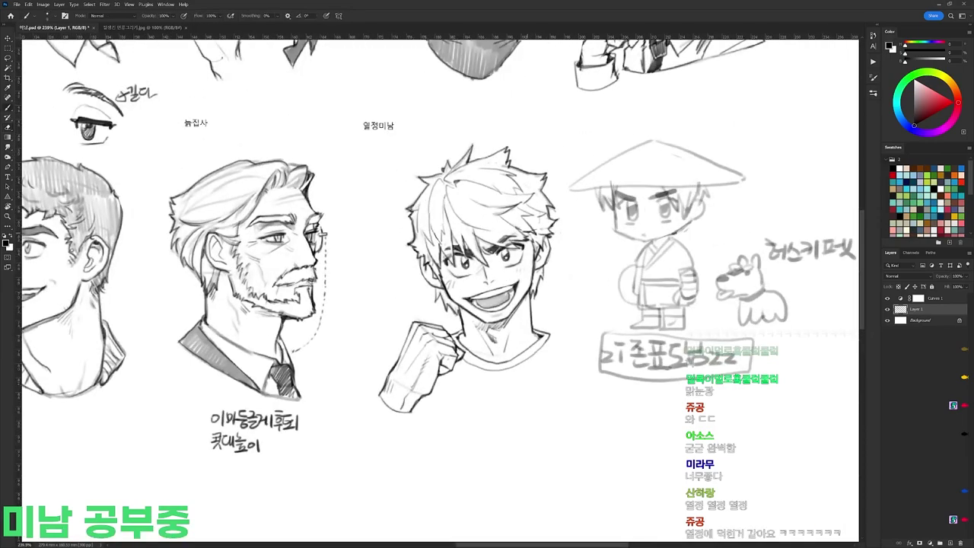
pyautogui.moveTo(695, 197); pyautogui.dragTo(679, 196)
pyautogui.moveTo(680, 196); pyautogui.dragTo(706, 189)
pyautogui.press('b')
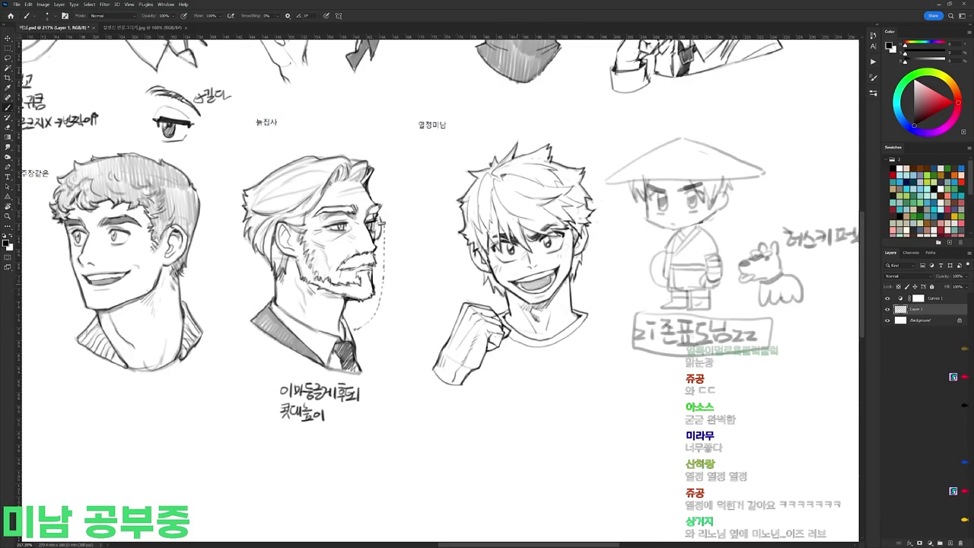
# Step: Choose a broad brush and shade the hair grey beside the fist-side ear and over that half of the fringe
pyautogui.rightClick(553, 201)
pyautogui.click(591, 272)
pyautogui.moveTo(484, 272); pyautogui.dragTo(493, 285)
pyautogui.moveTo(490, 276); pyautogui.dragTo(497, 288)
pyautogui.moveTo(485, 211); pyautogui.dragTo(481, 240)
pyautogui.moveTo(490, 210)
pyautogui.mouseDown()
pyautogui.moveTo(485, 248)
pyautogui.moveTo(471, 181)
pyautogui.moveTo(471, 237)
pyautogui.moveTo(492, 198)
pyautogui.moveTo(523, 242)
pyautogui.mouseUp()
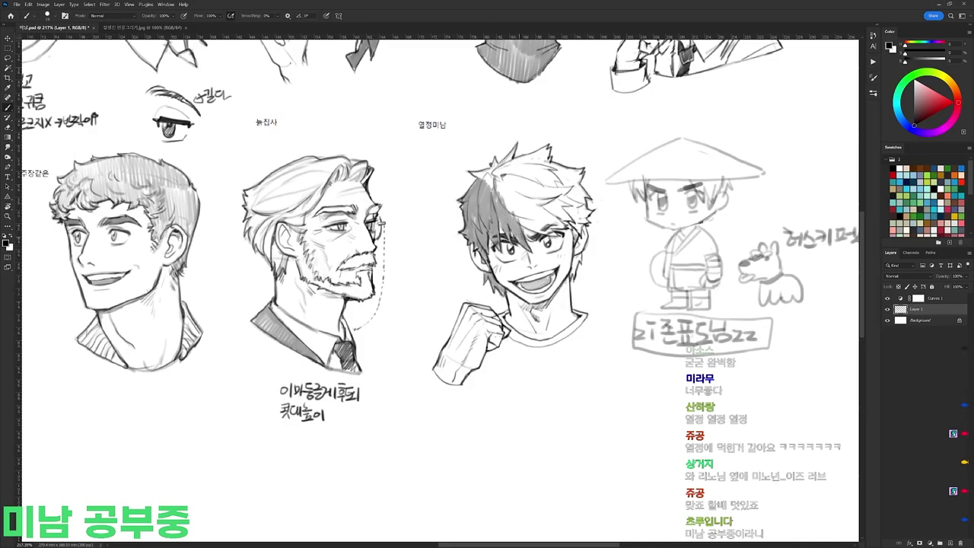
# Step: Shade the rest of the spiky hair grey across the crown, the remaining fringe and the far side
pyautogui.moveTo(495, 169); pyautogui.dragTo(501, 201)
pyautogui.moveTo(515, 162)
pyautogui.mouseDown()
pyautogui.moveTo(508, 197)
pyautogui.moveTo(531, 229)
pyautogui.moveTo(546, 214)
pyautogui.mouseUp()
pyautogui.moveTo(522, 189)
pyautogui.mouseDown()
pyautogui.moveTo(516, 200)
pyautogui.moveTo(506, 182)
pyautogui.mouseUp()
pyautogui.moveTo(527, 226)
pyautogui.mouseDown()
pyautogui.moveTo(555, 233)
pyautogui.moveTo(566, 222)
pyautogui.moveTo(538, 202)
pyautogui.moveTo(573, 222)
pyautogui.moveTo(581, 242)
pyautogui.mouseUp()
pyautogui.moveTo(574, 199); pyautogui.dragTo(587, 233)
pyautogui.moveTo(549, 189)
pyautogui.mouseDown()
pyautogui.moveTo(580, 216)
pyautogui.moveTo(564, 209)
pyautogui.mouseUp()
pyautogui.moveTo(535, 172)
pyautogui.mouseDown()
pyautogui.moveTo(560, 203)
pyautogui.moveTo(555, 193)
pyautogui.mouseUp()
pyautogui.moveTo(527, 159)
pyautogui.mouseDown()
pyautogui.moveTo(548, 186)
pyautogui.moveTo(545, 175)
pyautogui.mouseUp()
pyautogui.moveTo(513, 156)
pyautogui.mouseDown()
pyautogui.moveTo(535, 169)
pyautogui.moveTo(540, 155)
pyautogui.moveTo(578, 173)
pyautogui.mouseUp()
pyautogui.moveTo(574, 169)
pyautogui.mouseDown()
pyautogui.moveTo(583, 192)
pyautogui.moveTo(571, 186)
pyautogui.mouseUp()
pyautogui.moveTo(575, 190); pyautogui.dragTo(578, 197)
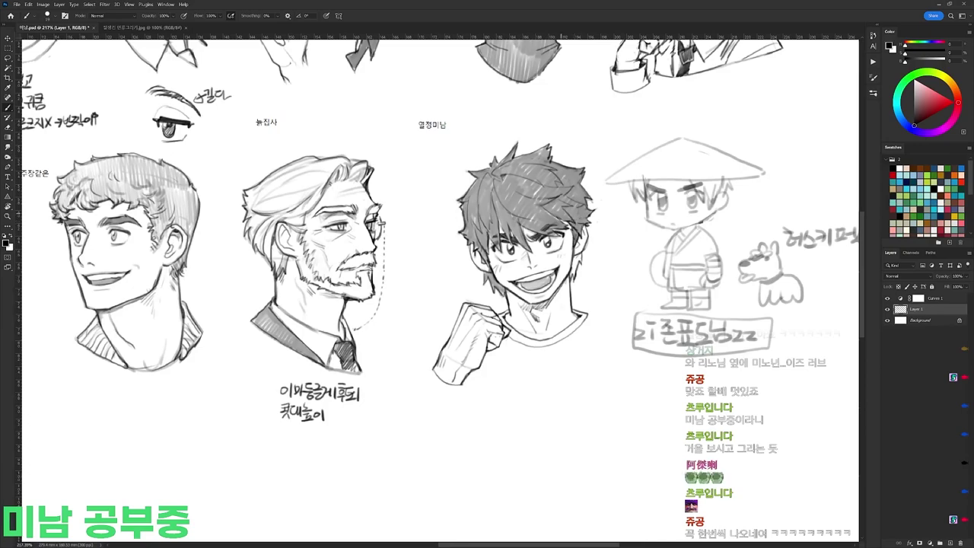
# Step: Switch to white and paint soft highlights across the crown of the shaded hair
pyautogui.press('x')
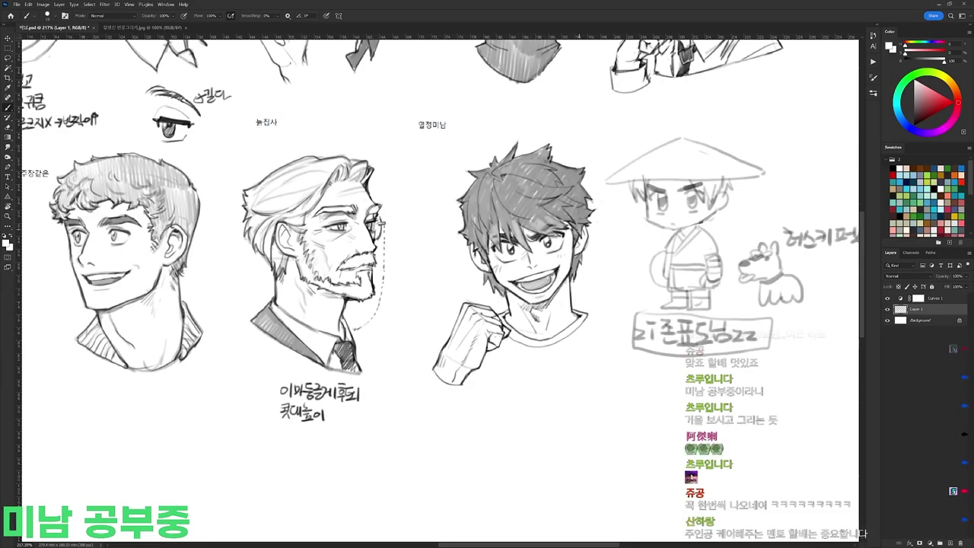
pyautogui.moveTo(501, 201); pyautogui.dragTo(546, 176)
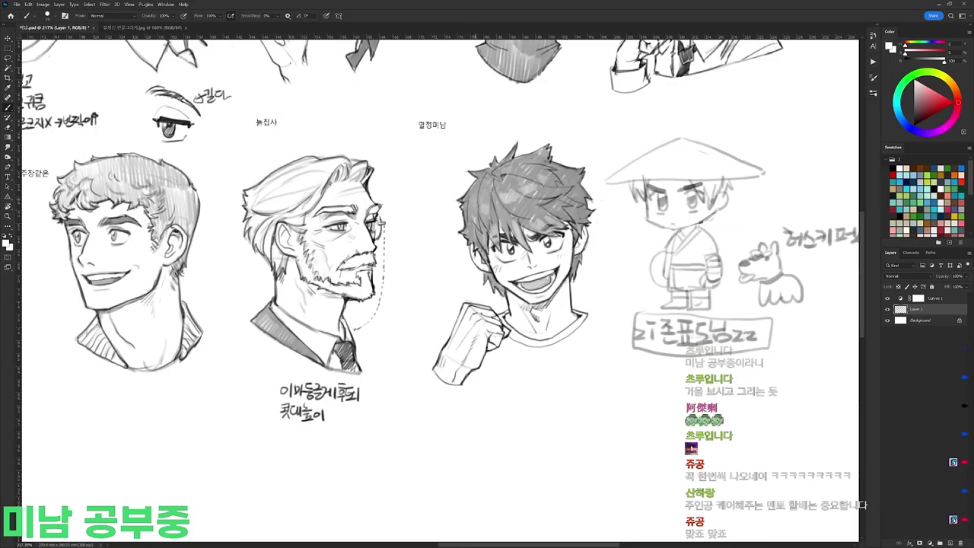
# Step: Restore black, choose the thin line brush and strengthen the fringe strands and brow lines over the grey hair
pyautogui.press('d')
pyautogui.rightClick(603, 189)
pyautogui.click(669, 260)
pyautogui.moveTo(516, 230); pyautogui.dragTo(559, 230)
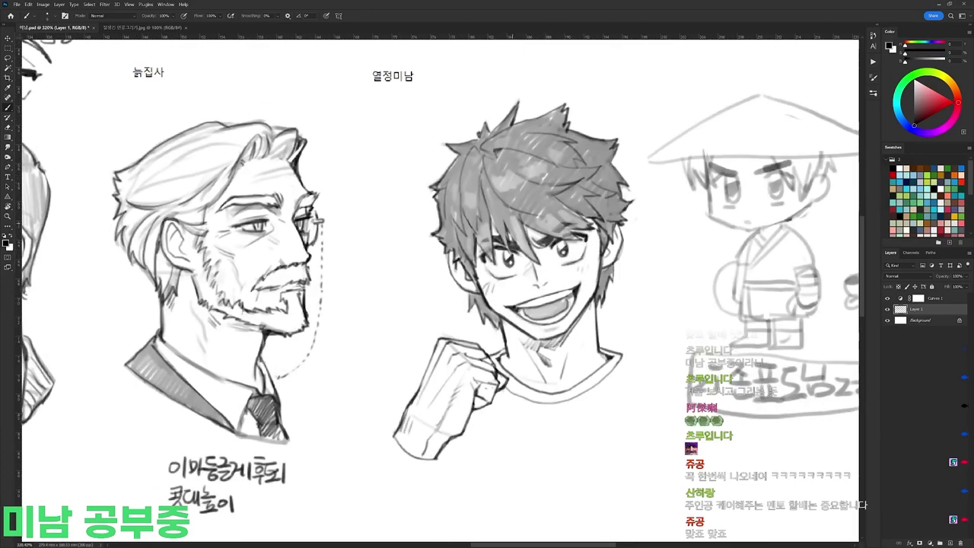
pyautogui.press('r')
pyautogui.moveTo(526, 194); pyautogui.dragTo(462, 164)
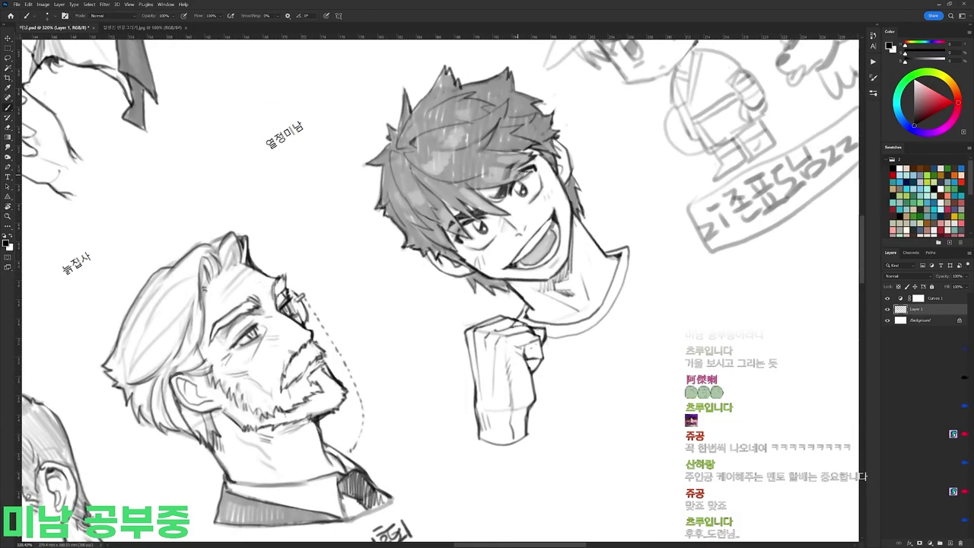
pyautogui.press('r')
pyautogui.moveTo(533, 187); pyautogui.dragTo(589, 222)
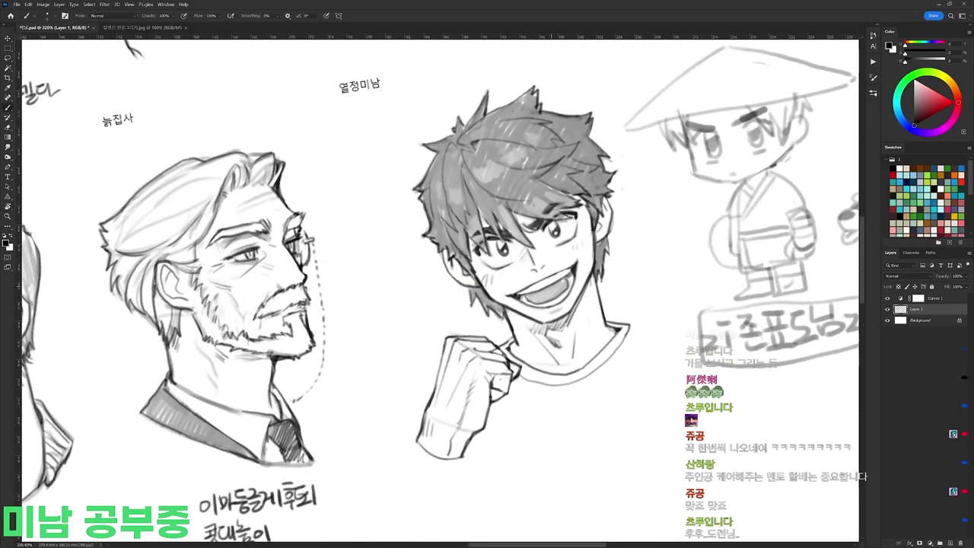
pyautogui.press('r')
pyautogui.moveTo(527, 196); pyautogui.dragTo(562, 204)
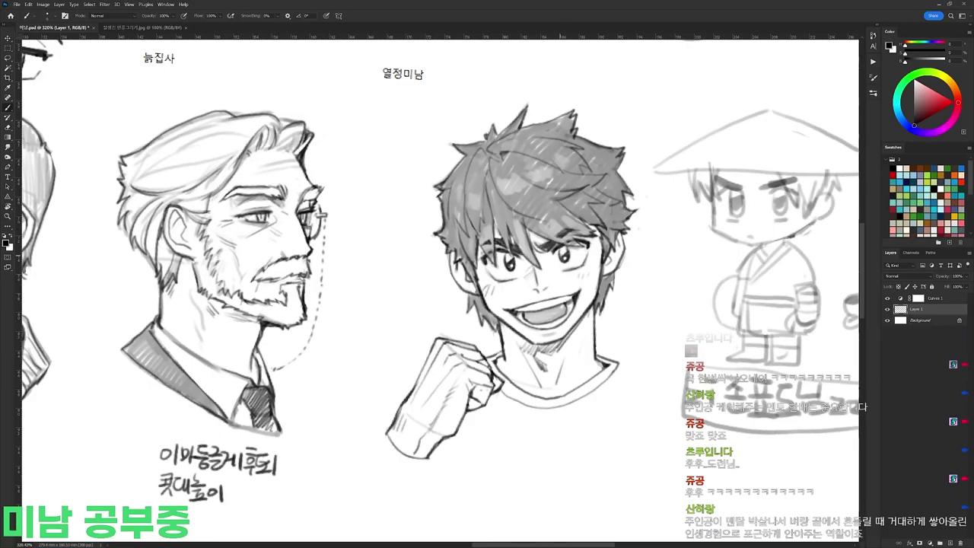
pyautogui.scroll(-8, 583, 228)
pyautogui.scroll(6, 580, 227)
pyautogui.scroll(-6, 577, 200)
pyautogui.scroll(3, 594, 230)
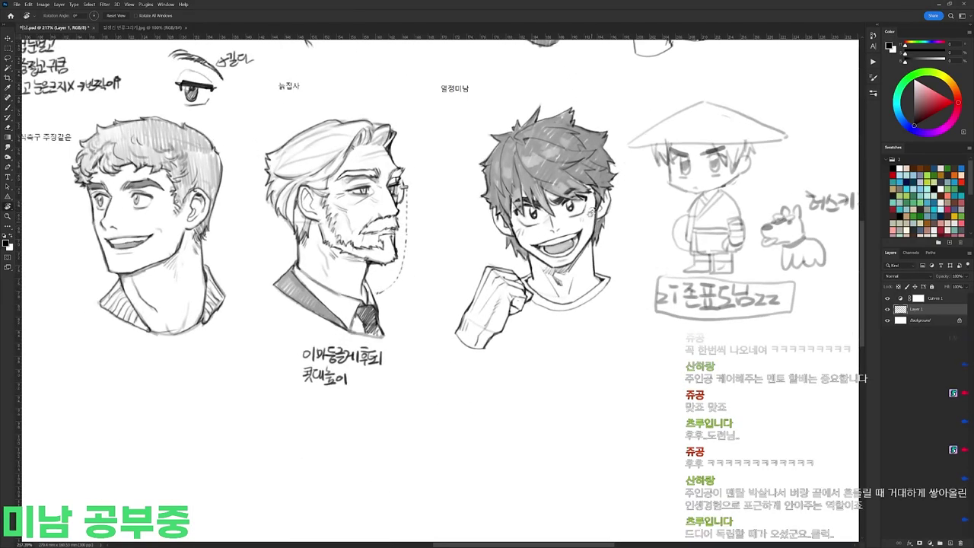
pyautogui.rightClick(594, 230)
pyautogui.doubleClick(625, 271)
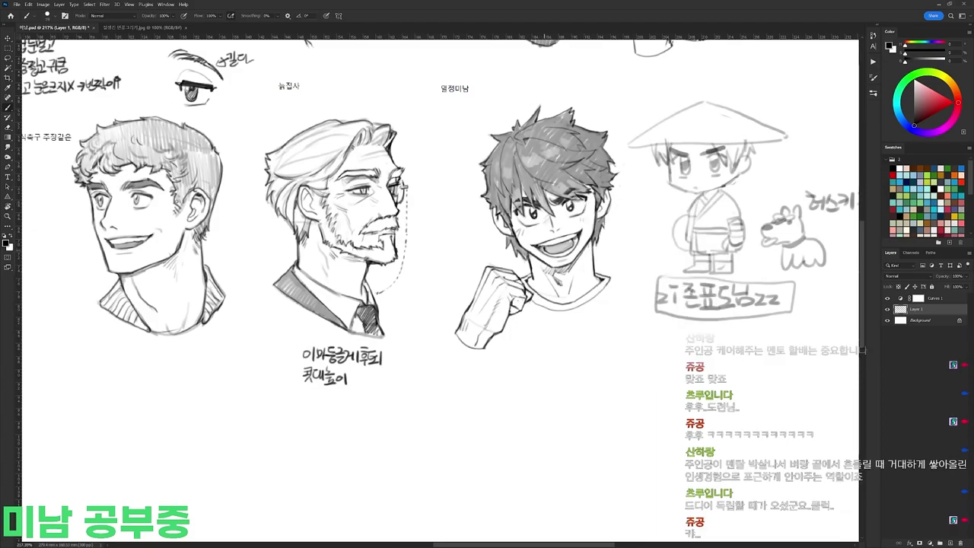
pyautogui.press('e')
pyautogui.press('b')
# Step: Lasso the straw-hat chibi doodle with its dog and name plate, delete it and clear the selection
pyautogui.scroll(-4, 618, 185)
pyautogui.scroll(2, 638, 190)
pyautogui.moveTo(640, 191)
pyautogui.mouseDown()
pyautogui.moveTo(606, 260)
pyautogui.moveTo(580, 222)
pyautogui.moveTo(592, 283)
pyautogui.mouseUp()
pyautogui.press('l')
pyautogui.press('Delete')
pyautogui.hotkey('ctrl', 'd')
# Step: Lasso the whole grinning figure with its raised fist and move it slightly closer to the old butler
pyautogui.press('b')
pyautogui.rightClick(532, 200)
pyautogui.click(605, 270)
pyautogui.click(472, 295)
pyautogui.press('l')
pyautogui.moveTo(590, 270)
pyautogui.mouseDown()
pyautogui.moveTo(465, 304)
pyautogui.moveTo(609, 255)
pyautogui.mouseUp()
pyautogui.hotkey('ctrl', 't')
pyautogui.moveTo(611, 169); pyautogui.dragTo(612, 168)
pyautogui.moveTo(578, 229); pyautogui.dragTo(567, 226)
pyautogui.press('Return')
pyautogui.moveTo(629, 281); pyautogui.dragTo(605, 286)
pyautogui.hotkey('ctrl', 'd')
# Step: Shade the T-shirt's collar band grey and add short emphasis strokes above the raised fist
pyautogui.press('b')
pyautogui.rightClick(539, 280)
pyautogui.doubleClick(575, 350)
pyautogui.moveTo(480, 303); pyautogui.dragTo(510, 334)
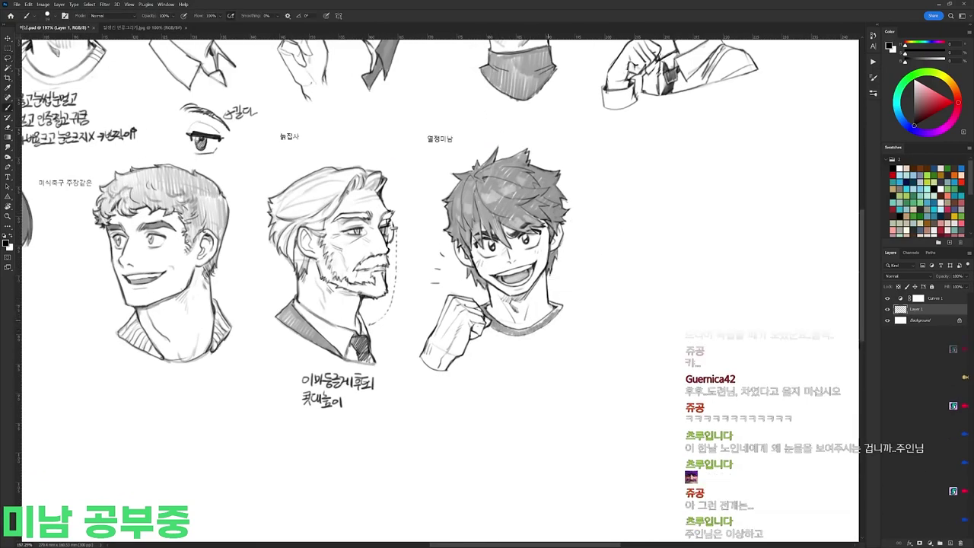
# Step: Draw the T-shirt's shoulders and curved lower edge, and shade the sleeve grey
pyautogui.moveTo(565, 306)
pyautogui.mouseDown()
pyautogui.moveTo(586, 313)
pyautogui.moveTo(570, 220)
pyautogui.moveTo(551, 218)
pyautogui.moveTo(490, 309)
pyautogui.mouseUp()
pyautogui.press('r')
pyautogui.rightClick(575, 197)
pyautogui.click(644, 266)
pyautogui.press('r')
pyautogui.moveTo(593, 247)
pyautogui.mouseDown()
pyautogui.moveTo(601, 348)
pyautogui.moveTo(592, 364)
pyautogui.mouseUp()
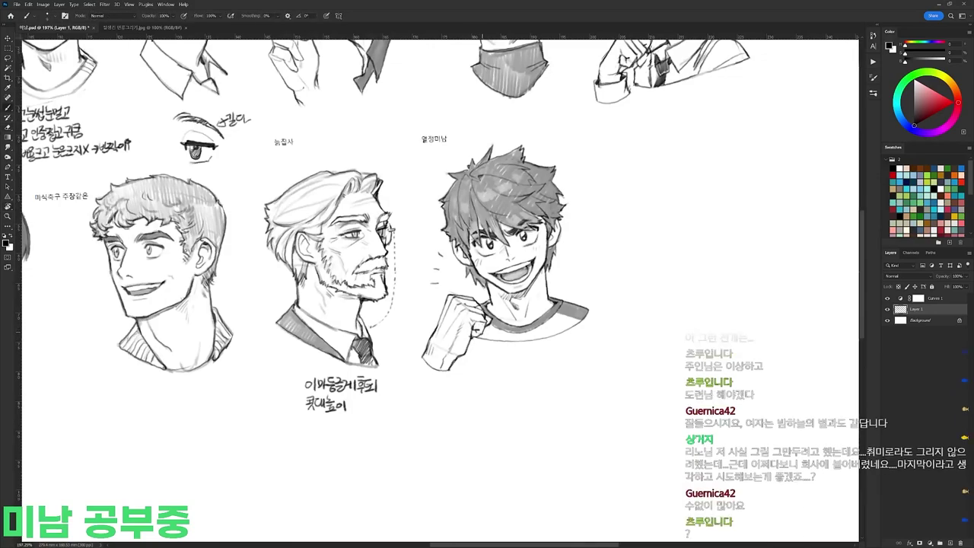
pyautogui.moveTo(620, 284); pyautogui.dragTo(607, 244)
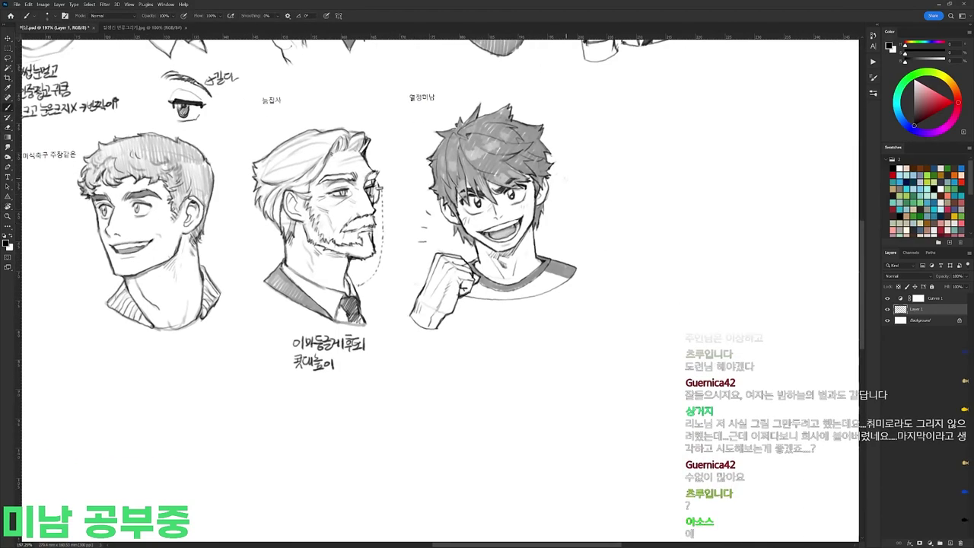
# Step: Touch up small details around the nose and cheeks of the grinning face with the eraser and thin brush
pyautogui.keyDown('ctrl'); pyautogui.keyDown('alt'); pyautogui.click(534, 218); pyautogui.keyUp('alt'); pyautogui.keyUp('ctrl')
pyautogui.keyDown('ctrl'); pyautogui.click(535, 218); pyautogui.keyUp('ctrl')
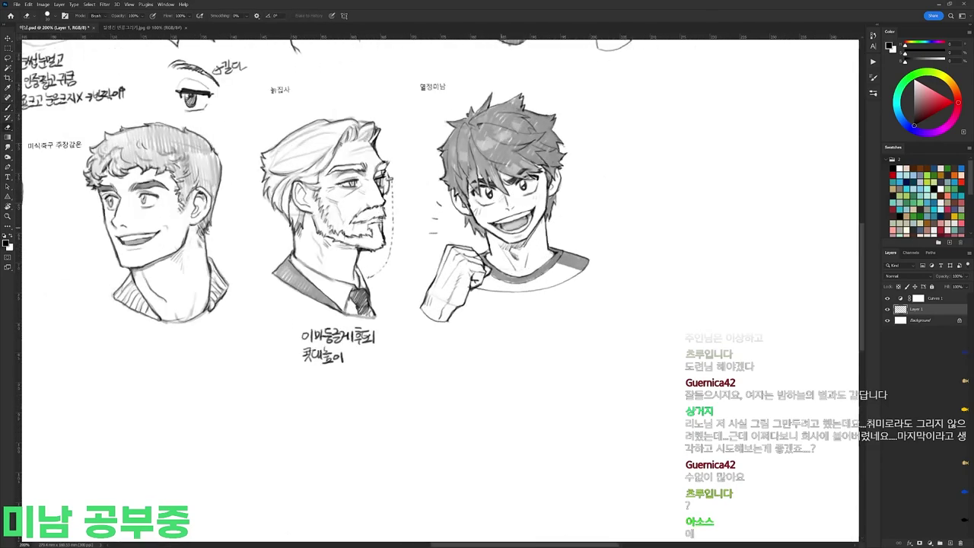
pyautogui.press('r')
pyautogui.moveTo(542, 248); pyautogui.dragTo(526, 356)
pyautogui.press('e')
pyautogui.press('r')
pyautogui.press('Escape')
pyautogui.press('b')
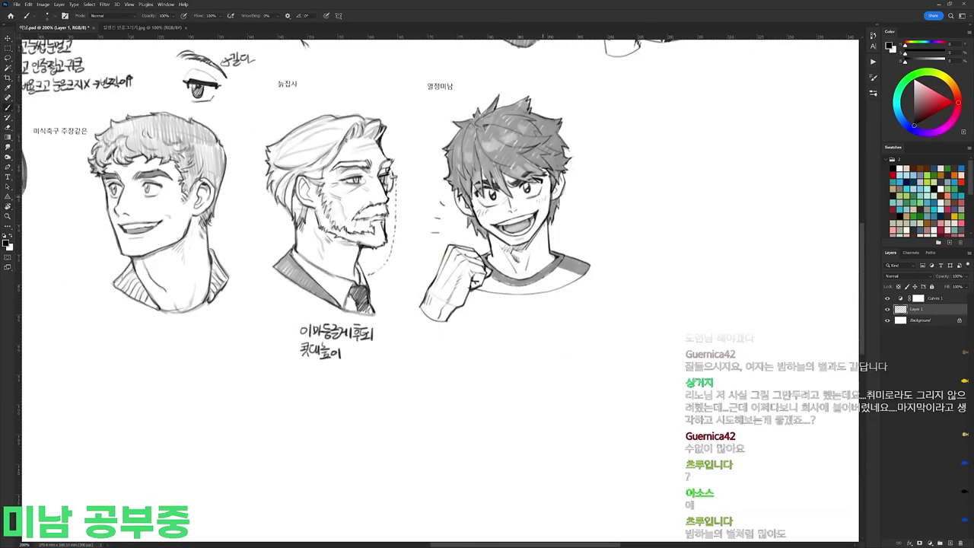
pyautogui.moveTo(520, 206)
pyautogui.mouseDown()
pyautogui.moveTo(585, 215)
pyautogui.moveTo(529, 213)
pyautogui.mouseUp()
pyautogui.keyDown('alt'); pyautogui.click(590, 188); pyautogui.keyUp('alt')
pyautogui.keyDown('alt'); pyautogui.click(500, 214); pyautogui.keyUp('alt')
# Step: Lasso the grinning mouth and lower face and nudge them slightly with Free Transform
pyautogui.moveTo(537, 192)
pyautogui.mouseDown()
pyautogui.moveTo(541, 267)
pyautogui.moveTo(492, 280)
pyautogui.moveTo(522, 268)
pyautogui.moveTo(533, 279)
pyautogui.moveTo(499, 306)
pyautogui.mouseUp()
pyautogui.press('l')
pyautogui.hotkey('ctrl', 't')
pyautogui.moveTo(534, 259); pyautogui.dragTo(532, 260)
pyautogui.press('Return')
pyautogui.scroll(-2, 662, 210)
pyautogui.press('r')
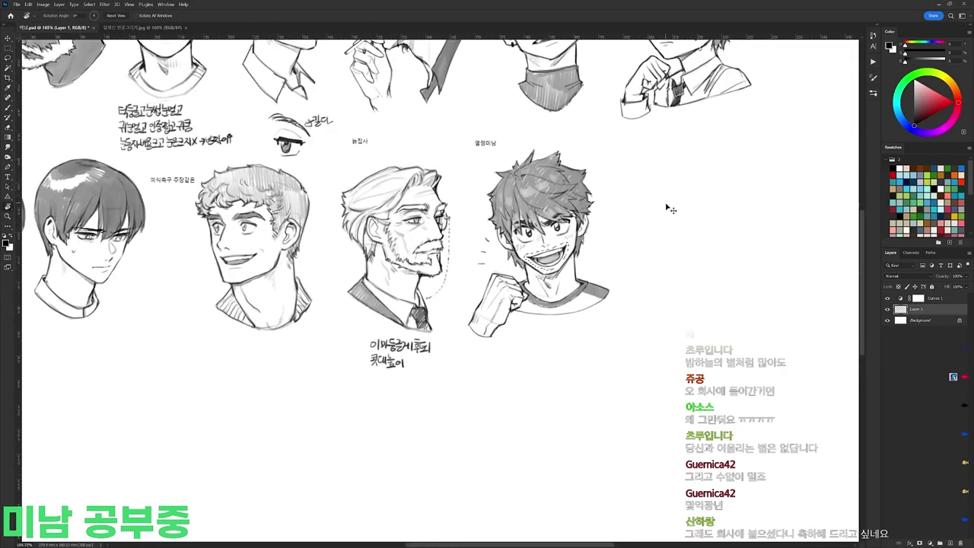
pyautogui.scroll(2, 666, 201)
pyautogui.hotkey('ctrl', 't')
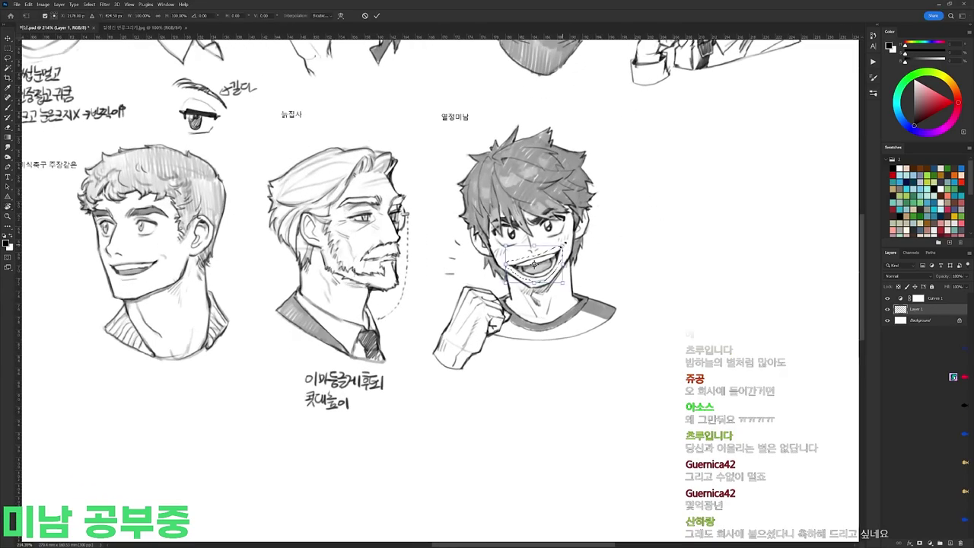
pyautogui.moveTo(564, 245); pyautogui.dragTo(563, 246)
pyautogui.press('Return')
pyautogui.scroll(-3, 661, 211)
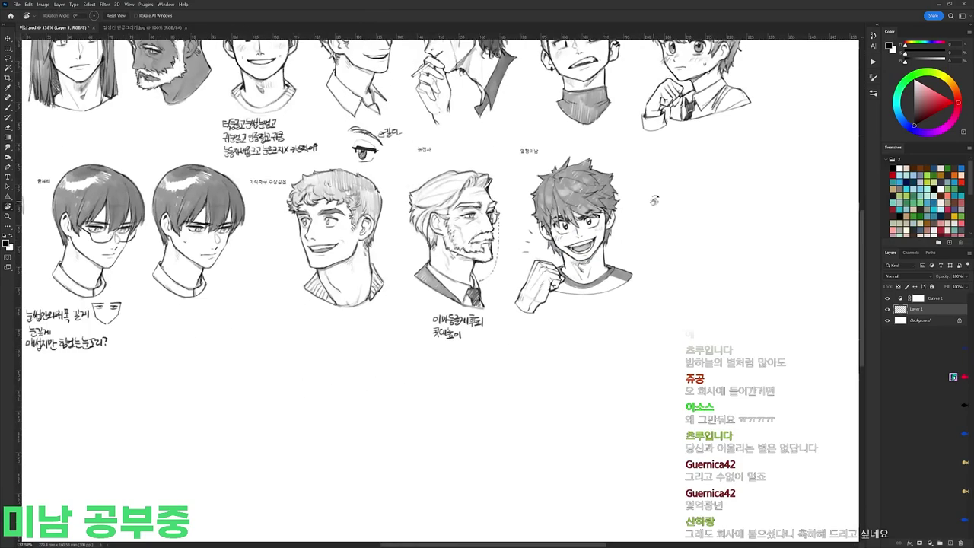
# Step: Pick a broader brush and lightly touch up the shading and linework of the grinning face
pyautogui.press('b')
pyautogui.scroll(3, 570, 232)
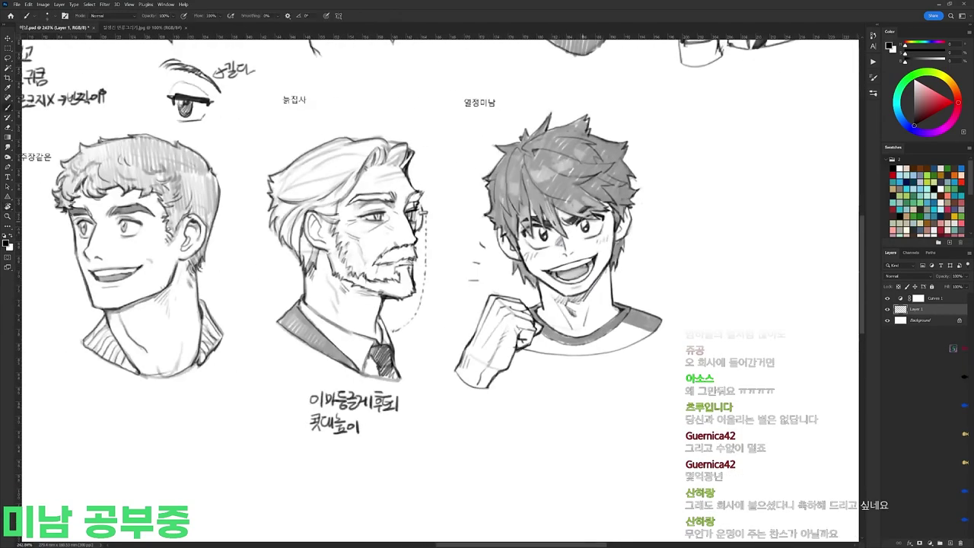
pyautogui.scroll(-5, 614, 200)
pyautogui.scroll(5, 625, 206)
pyautogui.rightClick(648, 201)
pyautogui.click(612, 279)
pyautogui.click(538, 234)
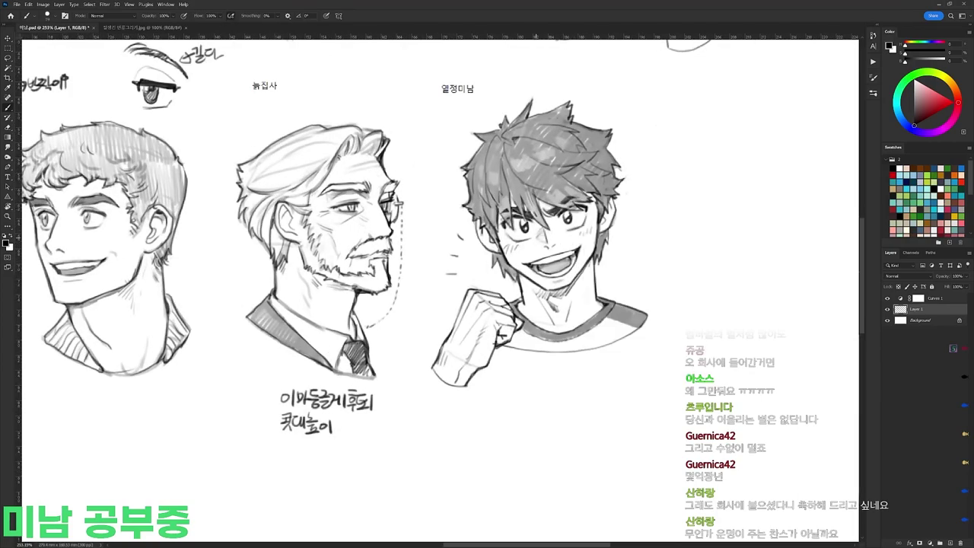
pyautogui.scroll(-2, 540, 233)
pyautogui.press('e')
pyautogui.press('b')
# Step: Choose a thin brush and doodle a small round emoji face with slanted brows and glaring eyes below the figure
pyautogui.rightClick(478, 267)
pyautogui.doubleClick(661, 261)
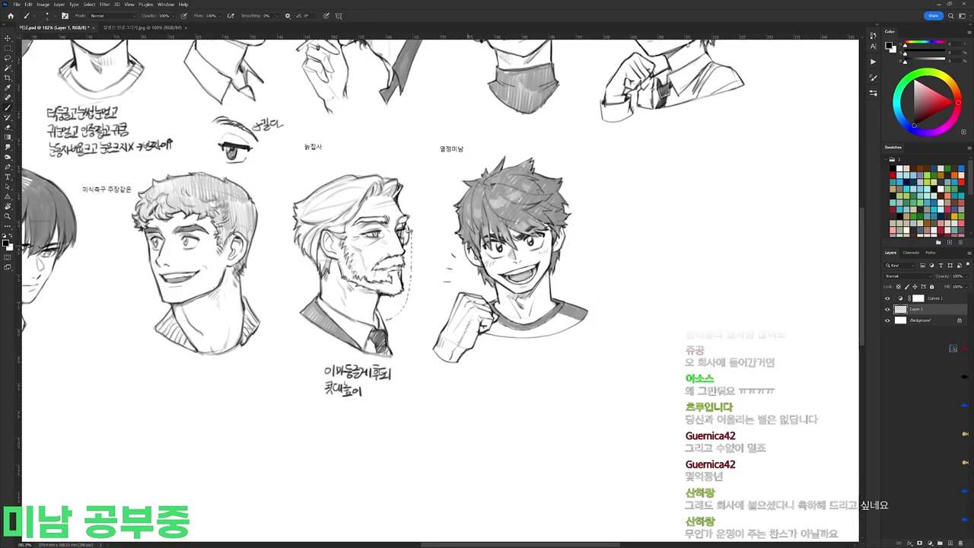
pyautogui.moveTo(574, 293); pyautogui.dragTo(601, 207)
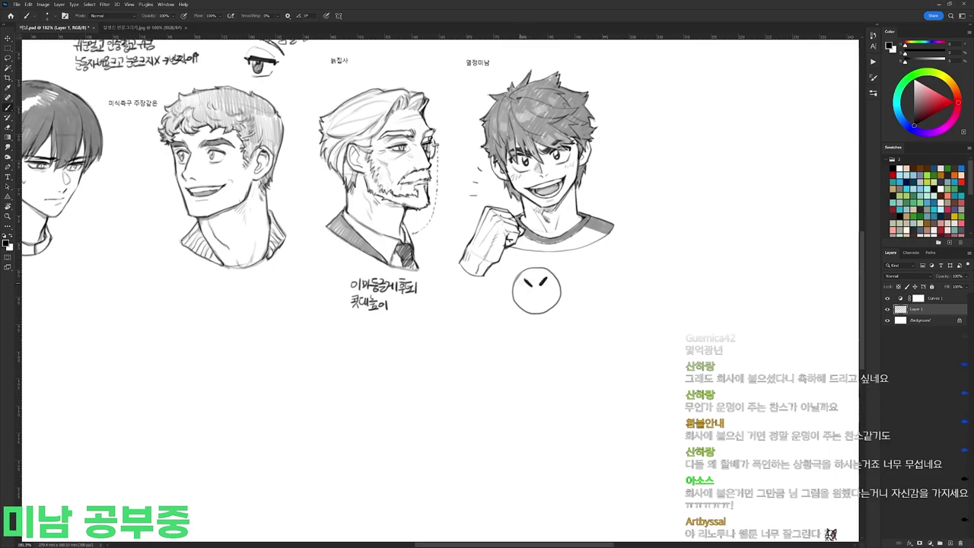
pyautogui.moveTo(527, 284); pyautogui.dragTo(532, 286)
pyautogui.moveTo(517, 286); pyautogui.dragTo(531, 295)
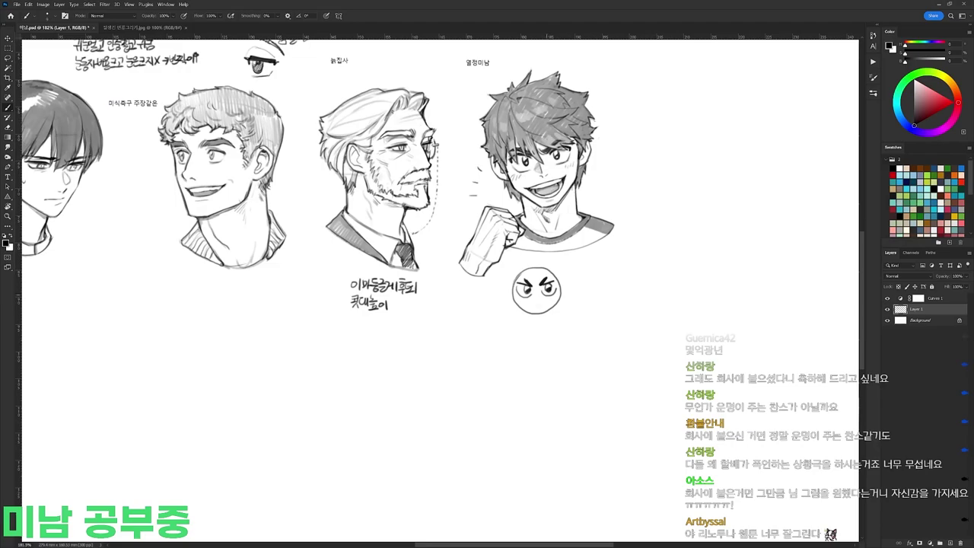
# Step: Add an open toothy grin and side details to the emoji face and handwrite "이런느낌" beside it
pyautogui.moveTo(583, 302); pyautogui.dragTo(596, 309)
pyautogui.press('r')
pyautogui.moveTo(648, 233); pyautogui.dragTo(528, 94)
pyautogui.moveTo(508, 233)
pyautogui.mouseDown()
pyautogui.moveTo(518, 214)
pyautogui.moveTo(507, 234)
pyautogui.moveTo(515, 222)
pyautogui.mouseUp()
pyautogui.moveTo(514, 232)
pyautogui.mouseDown()
pyautogui.moveTo(520, 218)
pyautogui.moveTo(544, 270)
pyautogui.mouseUp()
pyautogui.press('r')
pyautogui.moveTo(575, 237); pyautogui.dragTo(561, 234)
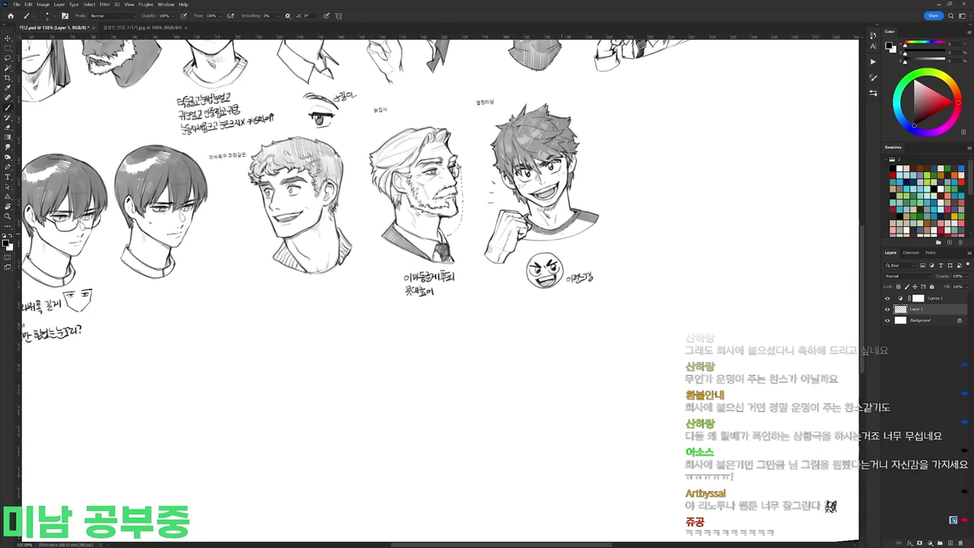
pyautogui.scroll(3, 659, 272)
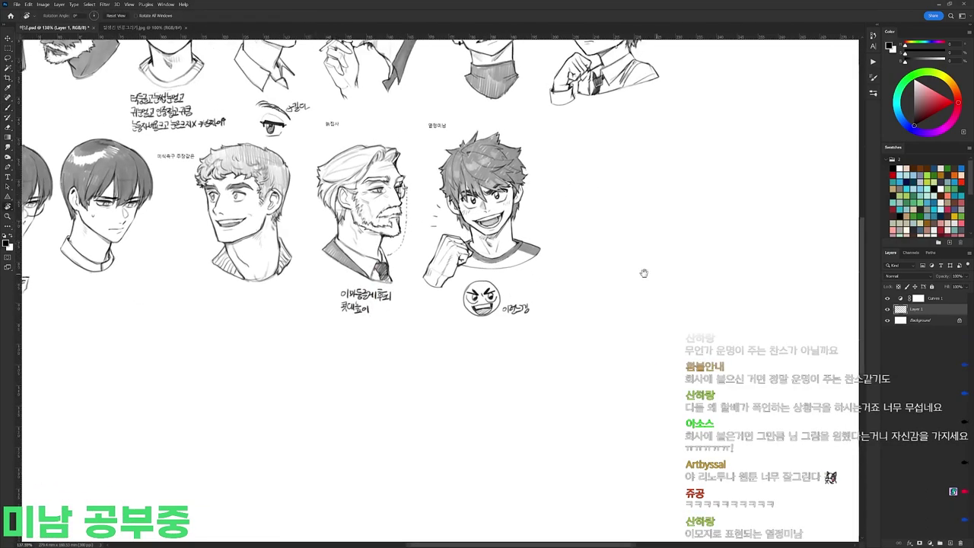
pyautogui.scroll(2, 570, 279)
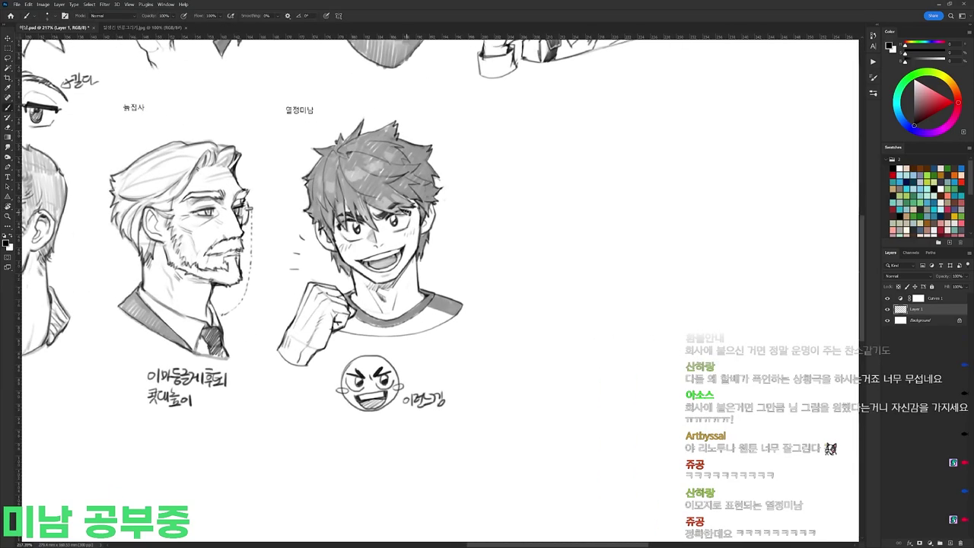
# Step: Switch to the Snipping Tool for the captured "교회오빠" label, paste it beside the grinning figure and merge it down
pyautogui.scroll(-4, 449, 358)
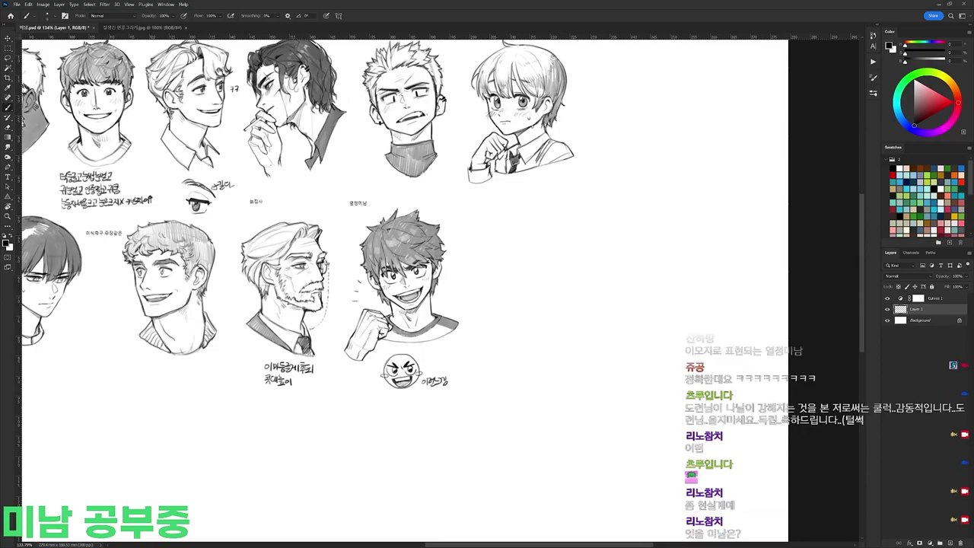
pyautogui.keyDown('ctrl'); pyautogui.keyDown('space'); pyautogui.moveTo(745, 280); pyautogui.dragTo(729, 275); pyautogui.keyUp('space'); pyautogui.keyUp('ctrl')
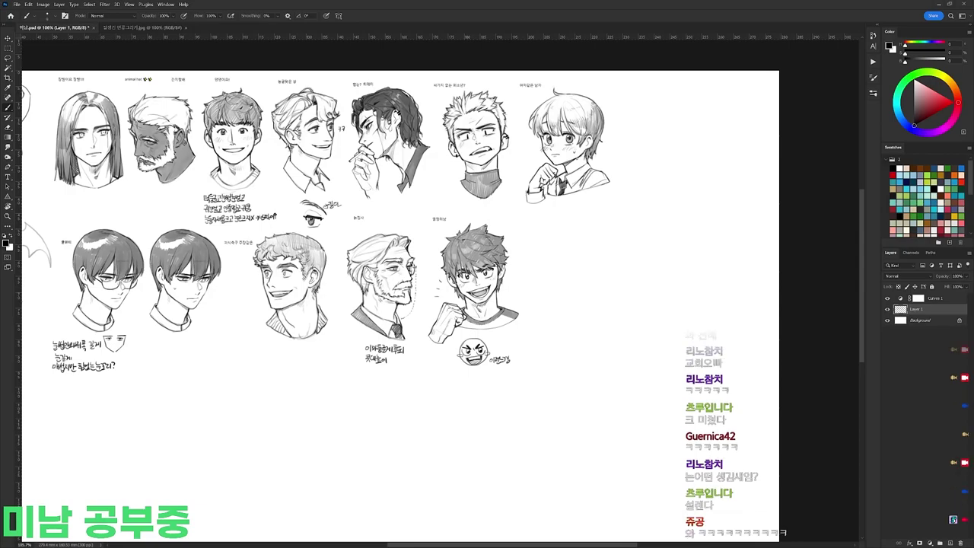
pyautogui.hotkey('alt', 'Tab')
pyautogui.click(27, 179)
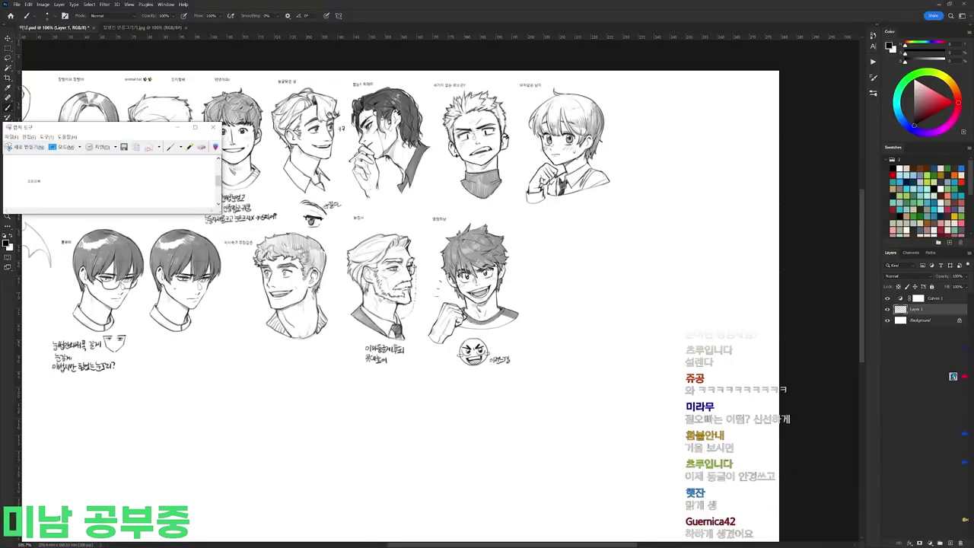
pyautogui.click(812, 243)
pyautogui.hotkey('ctrl', 'v')
pyautogui.moveTo(579, 336); pyautogui.dragTo(655, 296)
pyautogui.hotkey('ctrl', 'e')
pyautogui.moveTo(574, 254); pyautogui.dragTo(605, 254)
# Step: Choose a sketching brush and rough in the skull and angular jaw outline on Layer 1 beside the "교회오빠" label
pyautogui.rightClick(567, 230)
pyautogui.click(603, 303)
pyautogui.click(919, 311)
pyautogui.moveTo(587, 223); pyautogui.dragTo(549, 212)
pyautogui.click(549, 212)
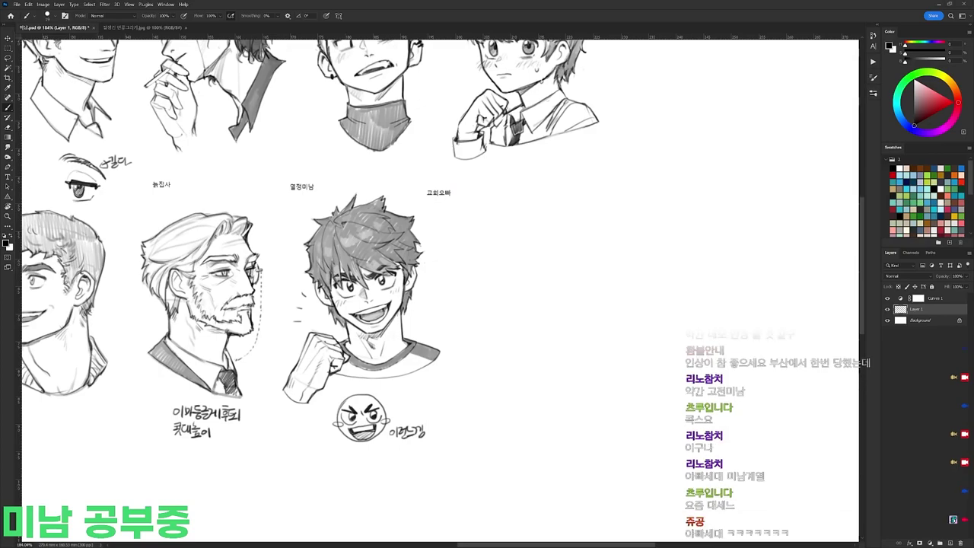
pyautogui.moveTo(496, 211)
pyautogui.mouseDown()
pyautogui.moveTo(556, 192)
pyautogui.moveTo(585, 206)
pyautogui.mouseUp()
pyautogui.moveTo(497, 286)
pyautogui.mouseDown()
pyautogui.moveTo(518, 311)
pyautogui.moveTo(551, 301)
pyautogui.mouseUp()
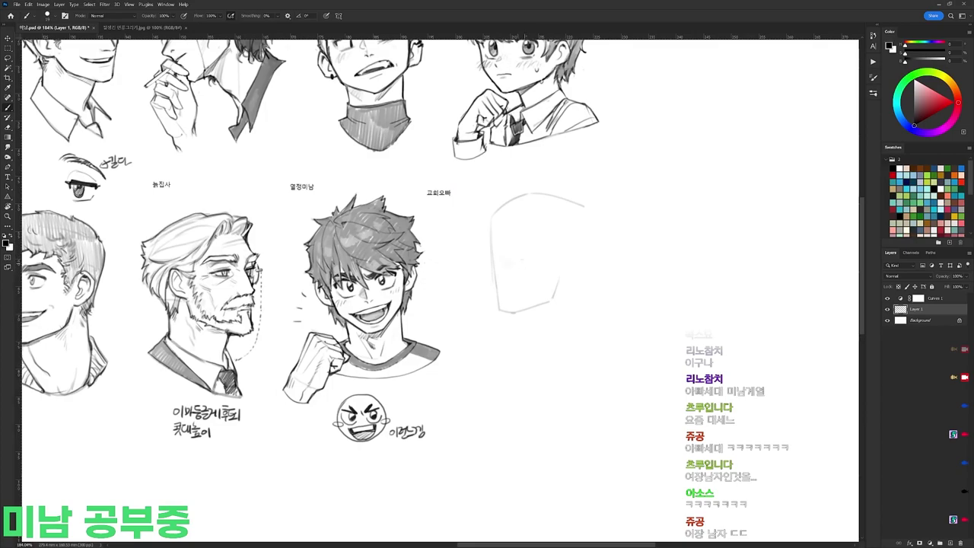
pyautogui.moveTo(492, 223)
pyautogui.mouseDown()
pyautogui.moveTo(526, 197)
pyautogui.moveTo(594, 222)
pyautogui.moveTo(585, 256)
pyautogui.mouseUp()
pyautogui.moveTo(584, 257); pyautogui.dragTo(564, 275)
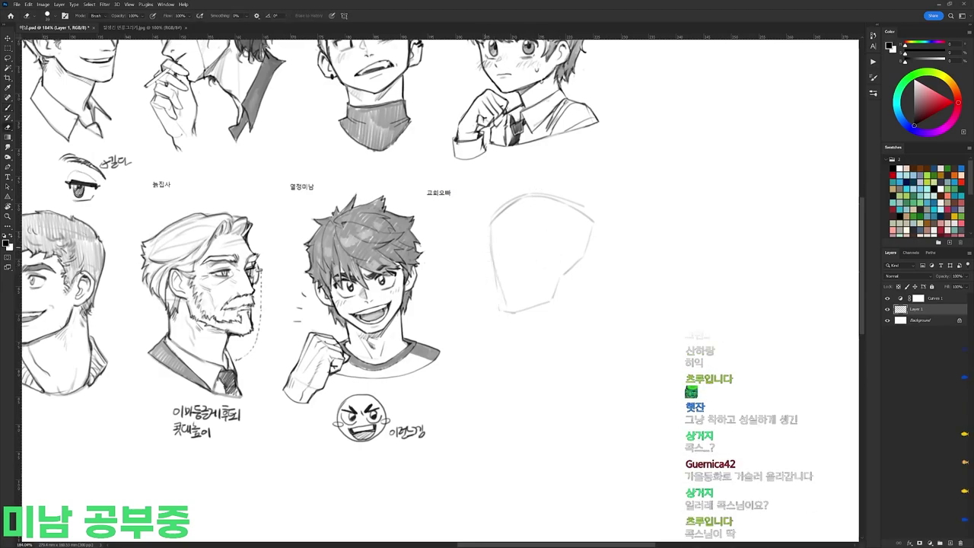
# Step: Redraw the front face contour and jaw corner of the new head, erasing the stray lines
pyautogui.press('e')
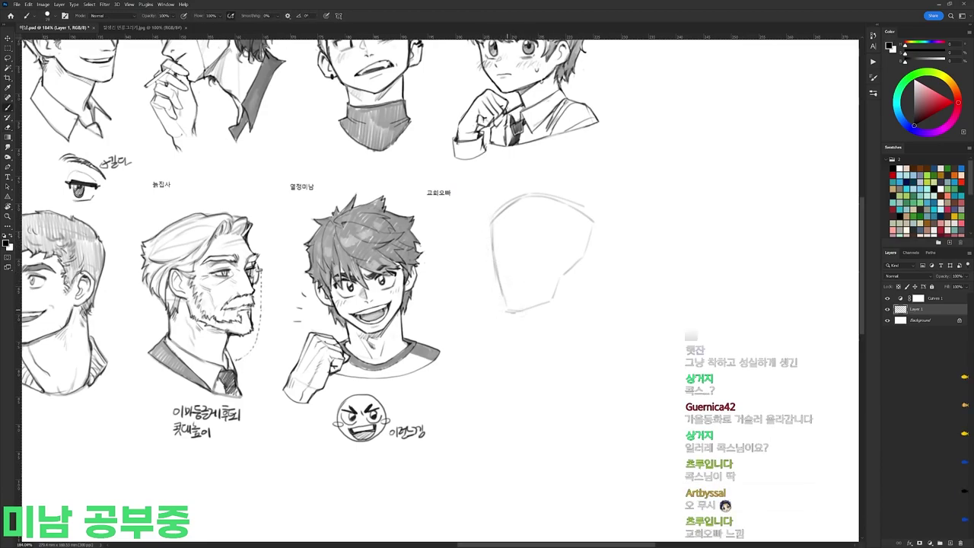
pyautogui.press('b')
pyautogui.moveTo(565, 274); pyautogui.dragTo(551, 297)
pyautogui.press('e')
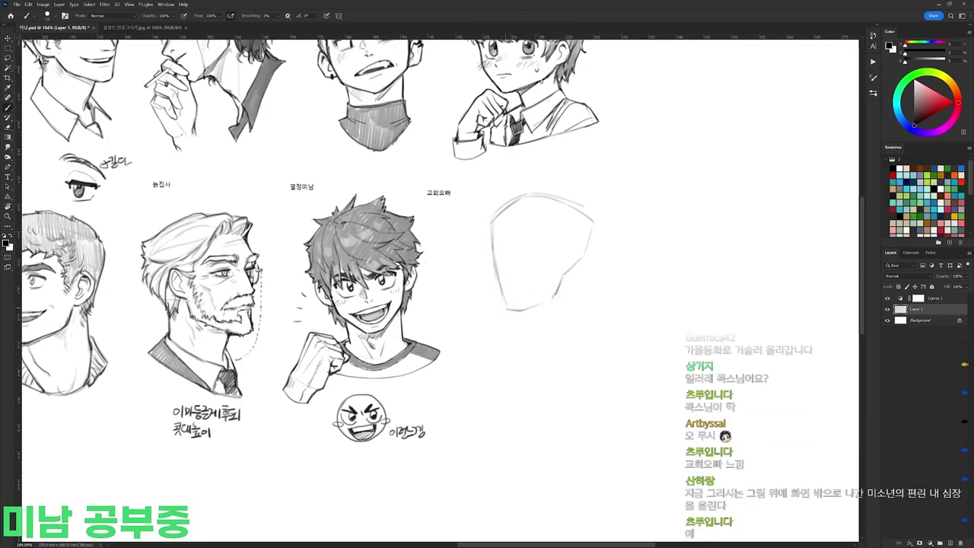
pyautogui.press('b')
# Step: Reshape the new head's jawline into a narrower, pointed chin with alternating brush and eraser
pyautogui.moveTo(564, 259)
pyautogui.mouseDown()
pyautogui.moveTo(553, 283)
pyautogui.moveTo(514, 311)
pyautogui.mouseUp()
pyautogui.press('e')
pyautogui.press('b')
pyautogui.press('e')
pyautogui.moveTo(496, 256)
pyautogui.mouseDown()
pyautogui.moveTo(517, 311)
pyautogui.moveTo(508, 307)
pyautogui.moveTo(564, 286)
pyautogui.mouseUp()
pyautogui.press('b')
pyautogui.press('e')
pyautogui.moveTo(558, 296); pyautogui.dragTo(562, 292)
pyautogui.press('b')
# Step: Sketch the side plane of the face, the ear and the hairline across the forehead of the new head
pyautogui.moveTo(541, 222); pyautogui.dragTo(549, 282)
pyautogui.moveTo(560, 248); pyautogui.dragTo(578, 250)
pyautogui.moveTo(493, 242)
pyautogui.mouseDown()
pyautogui.moveTo(497, 250)
pyautogui.moveTo(532, 232)
pyautogui.moveTo(493, 230)
pyautogui.moveTo(538, 230)
pyautogui.mouseUp()
pyautogui.press('e')
pyautogui.press('b')
pyautogui.press('e')
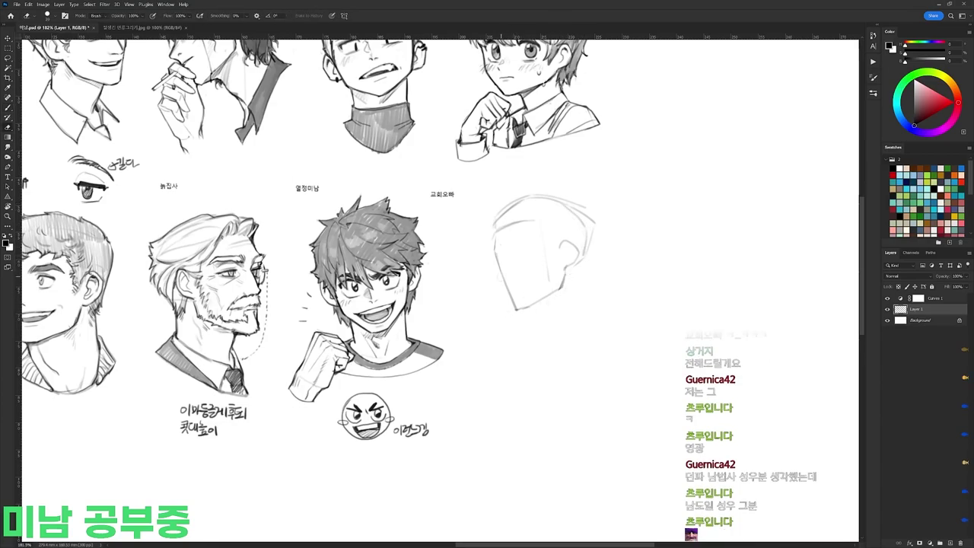
# Step: Draw the neck line and rough collar beneath the new head's jaw
pyautogui.press('b')
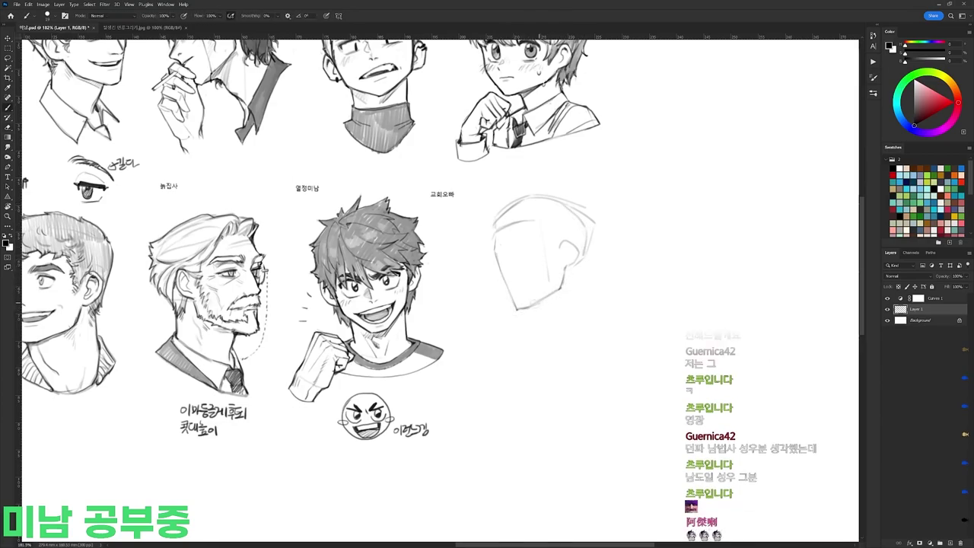
pyautogui.moveTo(575, 263)
pyautogui.mouseDown()
pyautogui.moveTo(581, 283)
pyautogui.moveTo(539, 314)
pyautogui.mouseUp()
pyautogui.press('e')
pyautogui.press('b')
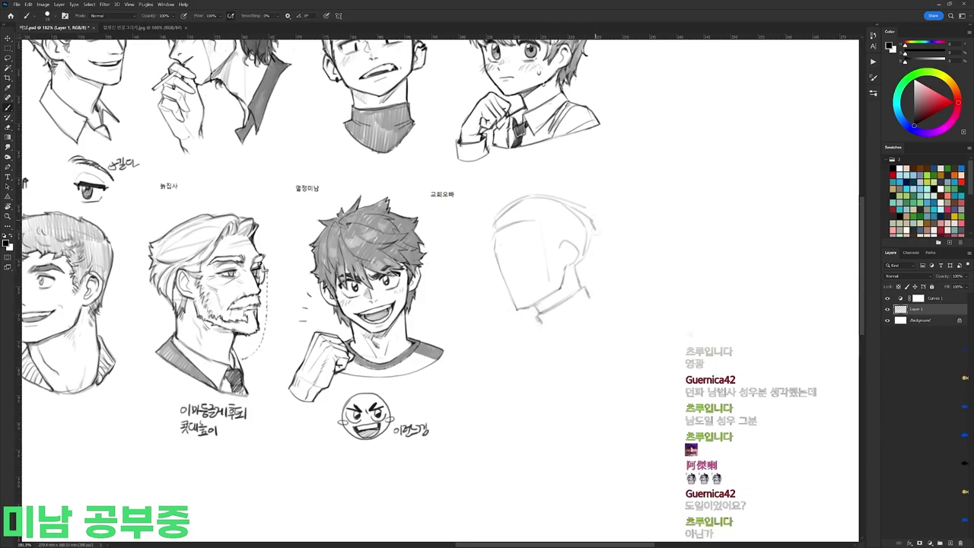
# Step: Sketch the swept fringe across the new head's forehead and darken the hair at the parting
pyautogui.moveTo(507, 227)
pyautogui.mouseDown()
pyautogui.moveTo(530, 257)
pyautogui.moveTo(549, 242)
pyautogui.mouseUp()
pyautogui.press('e')
pyautogui.press('b')
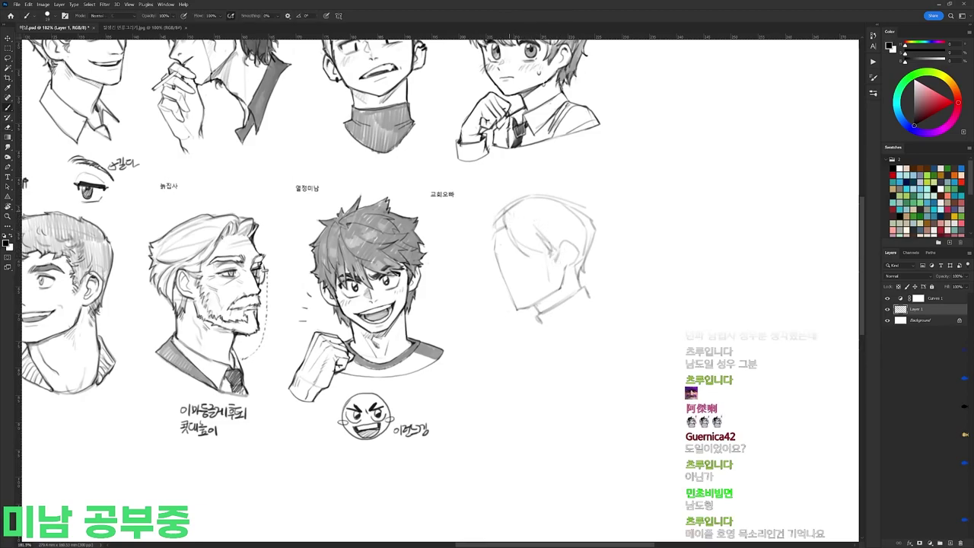
pyautogui.moveTo(492, 227); pyautogui.dragTo(502, 218)
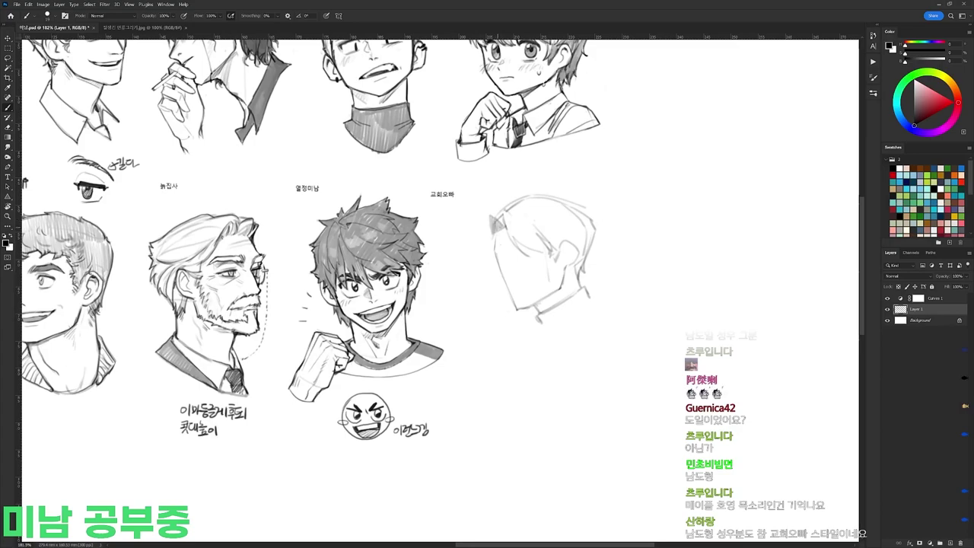
pyautogui.press('e')
pyautogui.press('b')
# Step: Add loose hair strands outside the temple and erase the guide line inside the cheek
pyautogui.moveTo(495, 242); pyautogui.dragTo(497, 264)
pyautogui.moveTo(489, 213); pyautogui.dragTo(488, 253)
pyautogui.press('e')
pyautogui.moveTo(548, 264); pyautogui.dragTo(548, 278)
pyautogui.press('b')
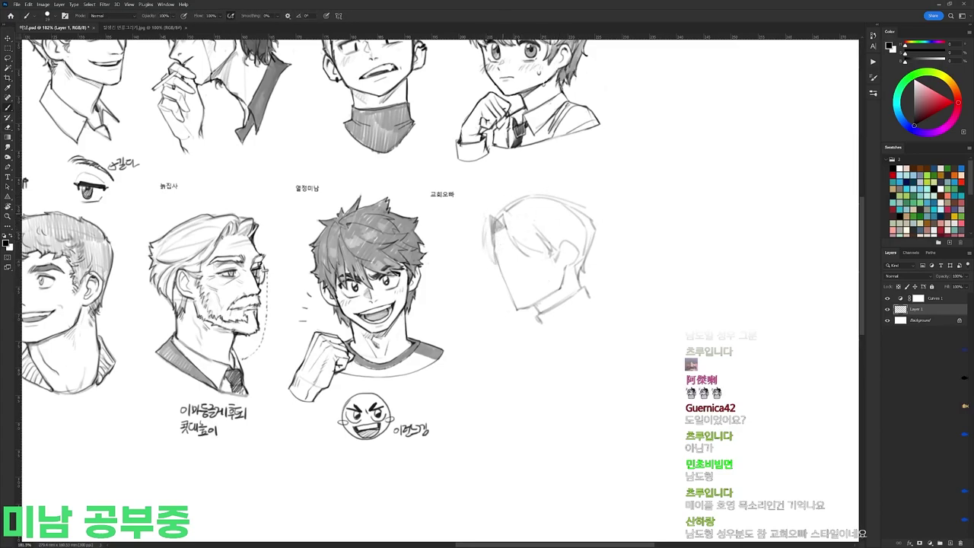
# Step: Sketch the outer hair lock beside the parting and the swept strands over the new head's crown
pyautogui.press('e')
pyautogui.press('b')
pyautogui.moveTo(506, 212); pyautogui.dragTo(492, 263)
pyautogui.moveTo(511, 213); pyautogui.dragTo(557, 239)
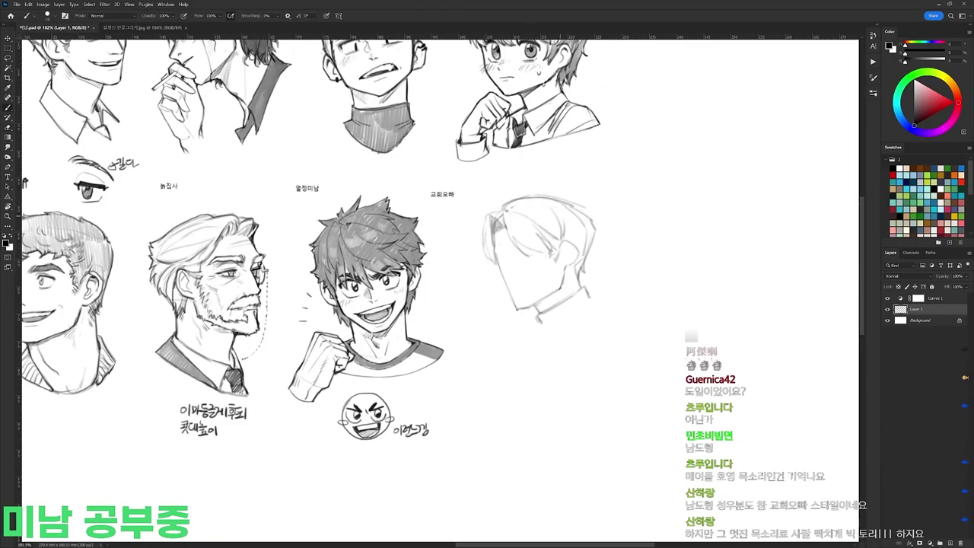
pyautogui.press('r')
pyautogui.moveTo(592, 193); pyautogui.dragTo(410, 128)
pyautogui.press('b')
pyautogui.press('r')
pyautogui.moveTo(478, 137); pyautogui.dragTo(597, 285)
pyautogui.press('b')
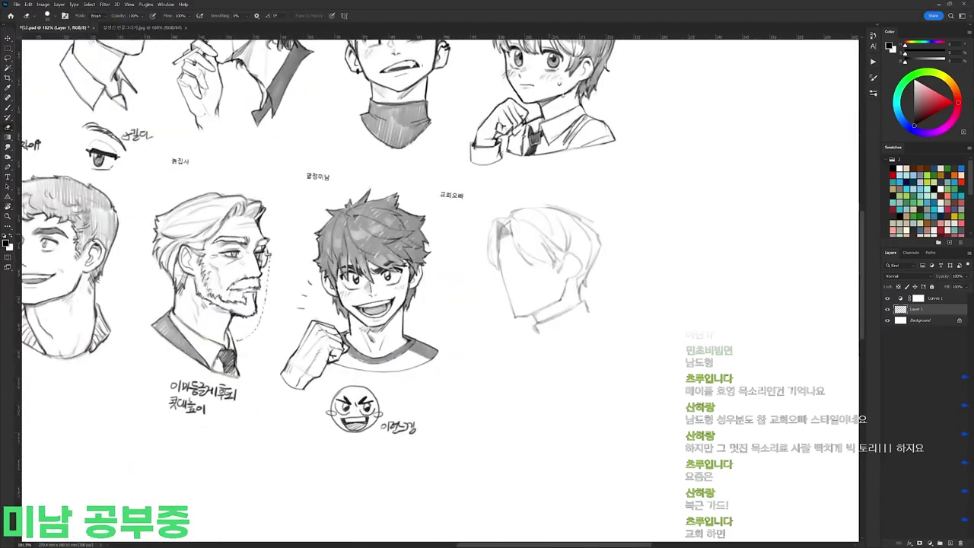
# Step: Redraw the back of the new head and sketch the hair around the ear and down to the nape
pyautogui.press('e')
pyautogui.press('b')
pyautogui.moveTo(595, 221)
pyautogui.mouseDown()
pyautogui.moveTo(600, 249)
pyautogui.moveTo(575, 281)
pyautogui.moveTo(567, 273)
pyautogui.moveTo(564, 296)
pyautogui.mouseUp()
pyautogui.press('e')
pyautogui.press('b')
pyautogui.press('e')
pyautogui.press('b')
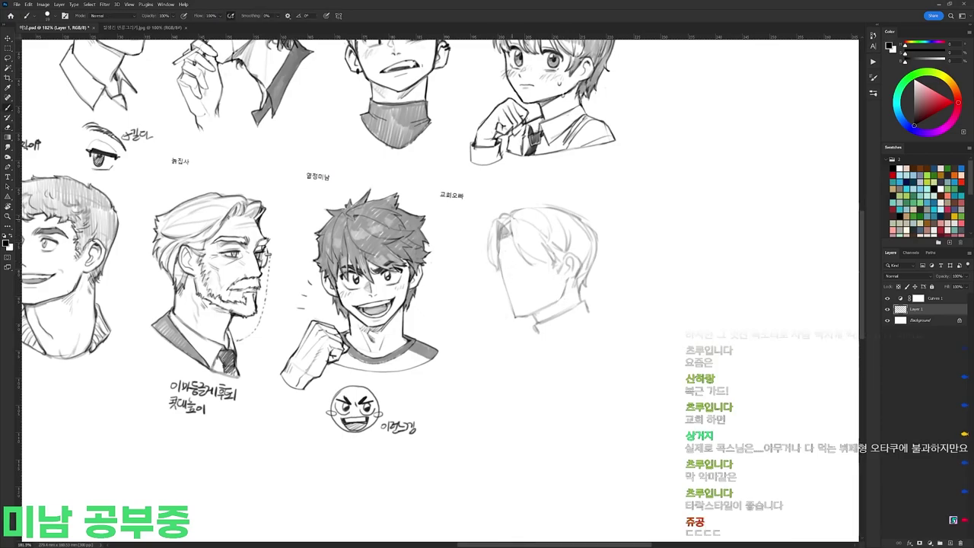
pyautogui.moveTo(510, 239); pyautogui.dragTo(526, 266)
pyautogui.press('e')
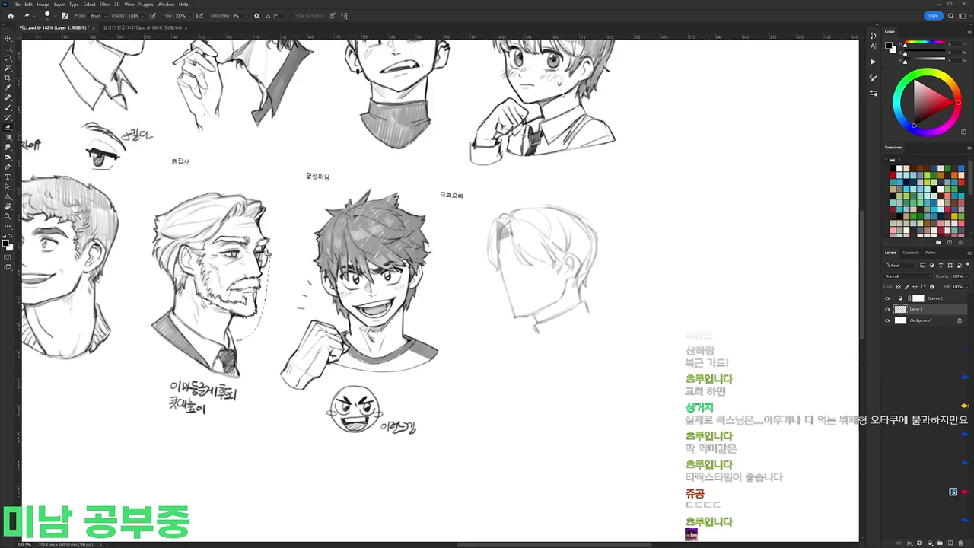
# Step: Lasso the new head, enlarge it slightly with Free Transform, and erase stray lines near the jaw
pyautogui.press('l')
pyautogui.moveTo(615, 237)
pyautogui.mouseDown()
pyautogui.moveTo(600, 204)
pyautogui.moveTo(615, 230)
pyautogui.mouseUp()
pyautogui.hotkey('ctrl', 't')
pyautogui.moveTo(635, 196); pyautogui.dragTo(645, 188)
pyautogui.press('Return')
pyautogui.hotkey('ctrl', 'd')
pyautogui.press('e')
pyautogui.moveTo(511, 321); pyautogui.dragTo(504, 300)
pyautogui.press('b')
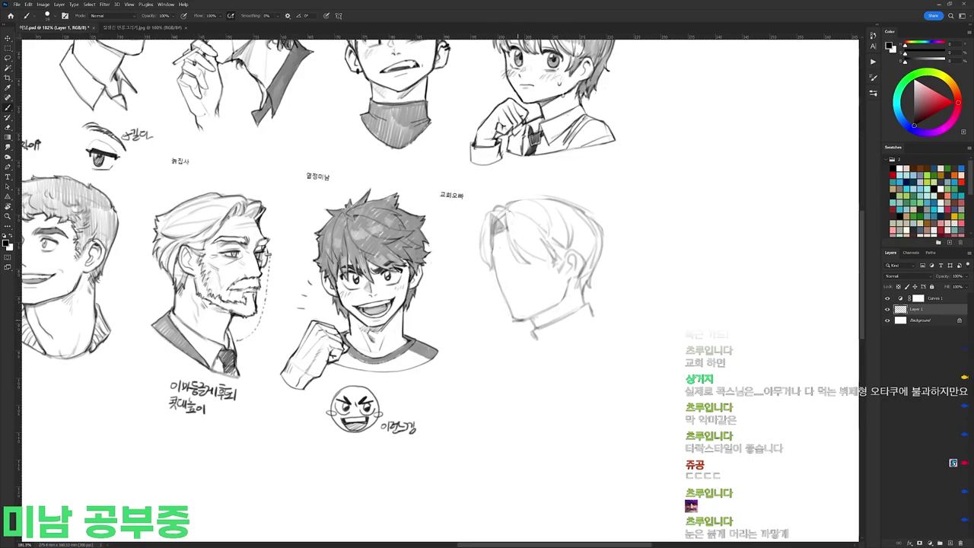
# Step: Rough in the eyes with irises, the eyebrows and the nose on the new head's face
pyautogui.press('e')
pyautogui.press('b')
pyautogui.scroll(2, 530, 287)
pyautogui.moveTo(485, 259); pyautogui.dragTo(502, 255)
pyautogui.moveTo(491, 253)
pyautogui.mouseDown()
pyautogui.moveTo(494, 265)
pyautogui.moveTo(548, 251)
pyautogui.mouseUp()
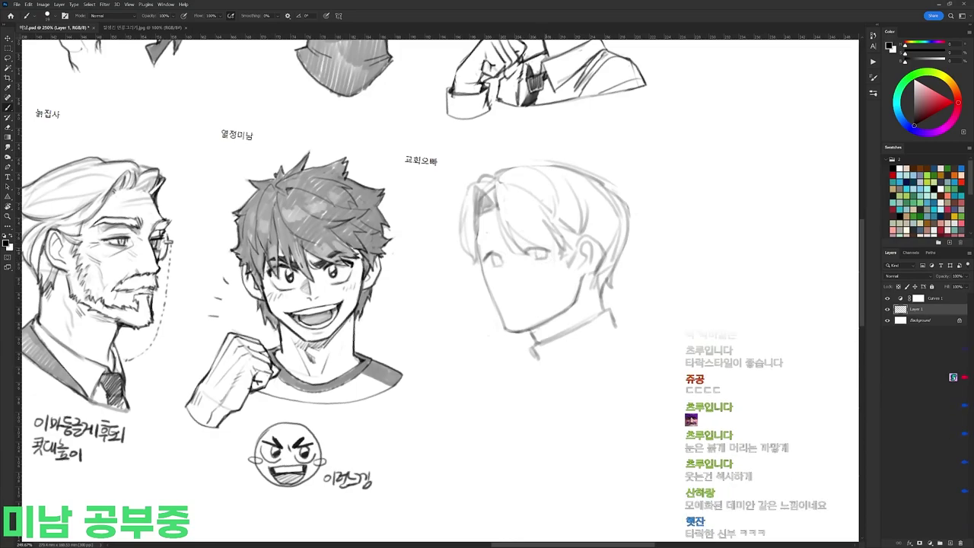
pyautogui.press('e')
pyautogui.press('b')
pyautogui.moveTo(477, 245); pyautogui.dragTo(547, 233)
pyautogui.press('e')
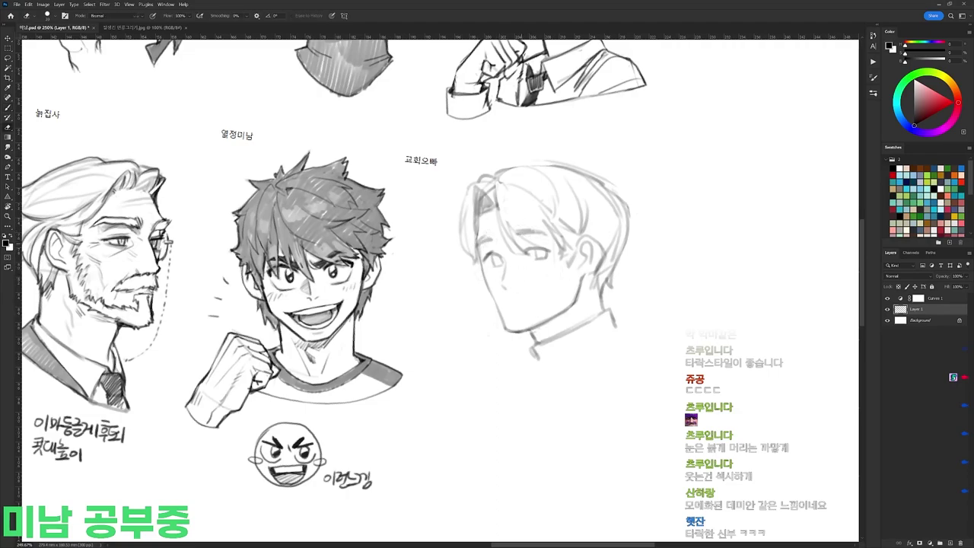
pyautogui.press('b')
pyautogui.press('e')
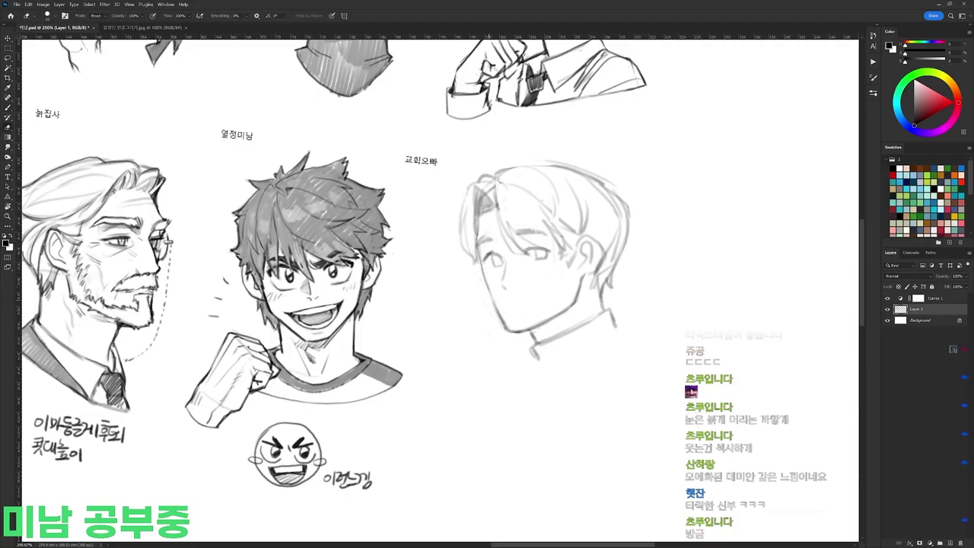
pyautogui.press('b')
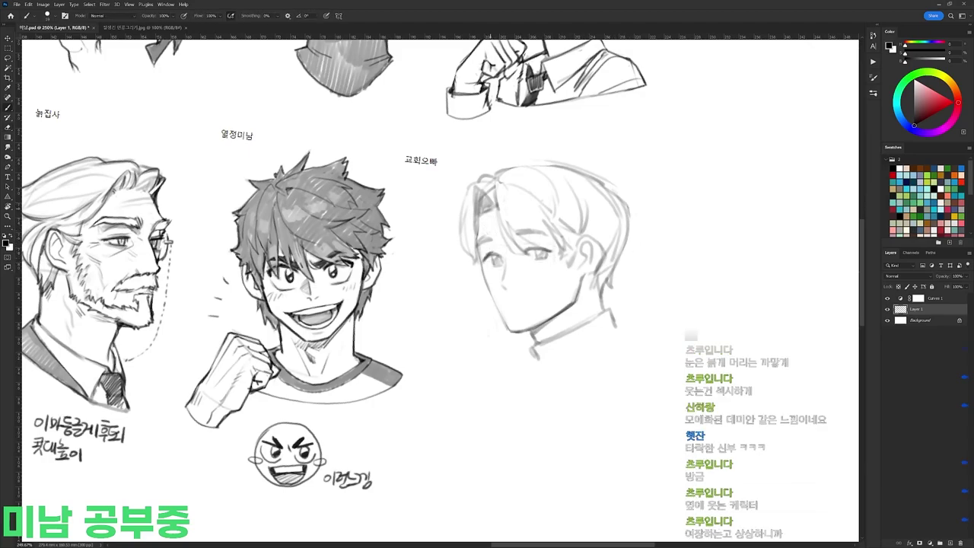
# Step: Sketch a gentle closed smile and clean up the cheek and jaw of the new face
pyautogui.press('e')
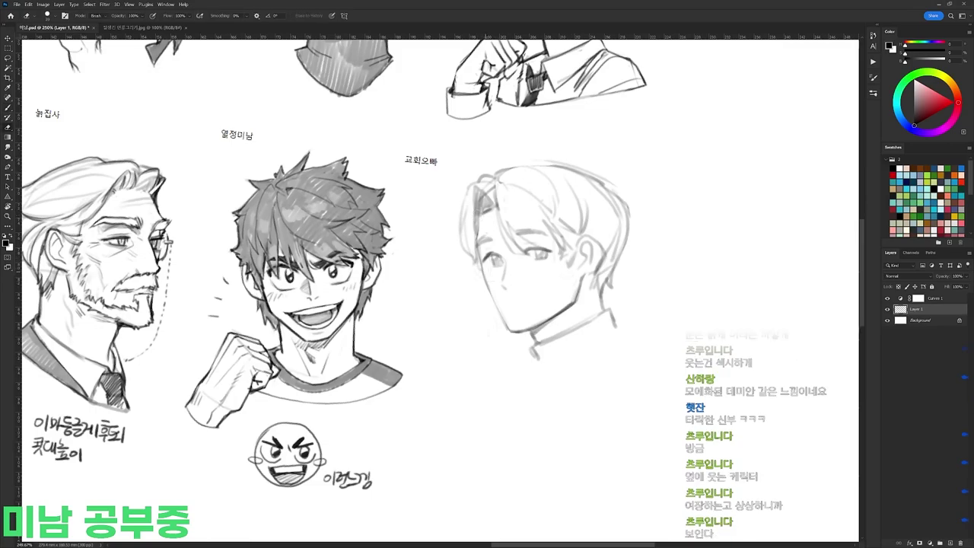
pyautogui.press('b')
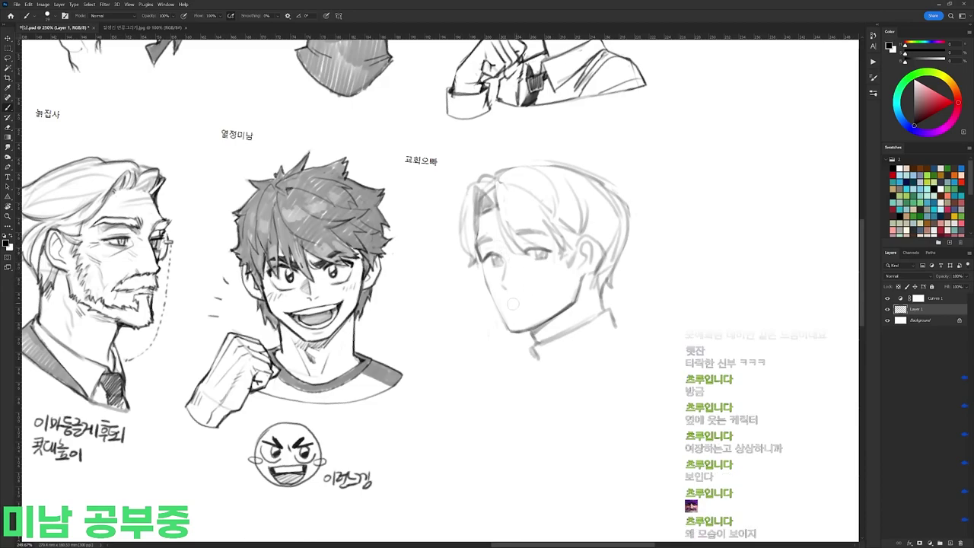
pyautogui.moveTo(603, 297); pyautogui.dragTo(597, 250)
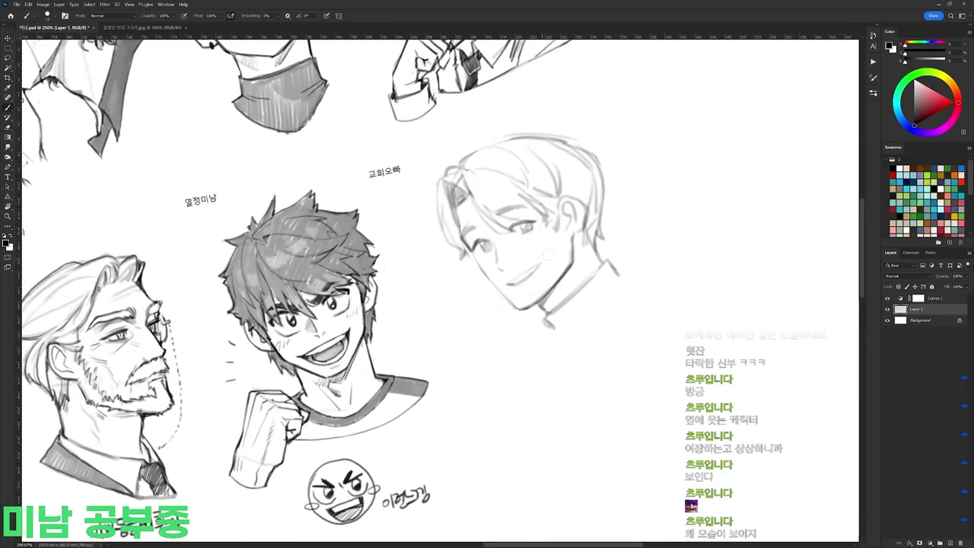
pyautogui.moveTo(565, 248); pyautogui.dragTo(571, 295)
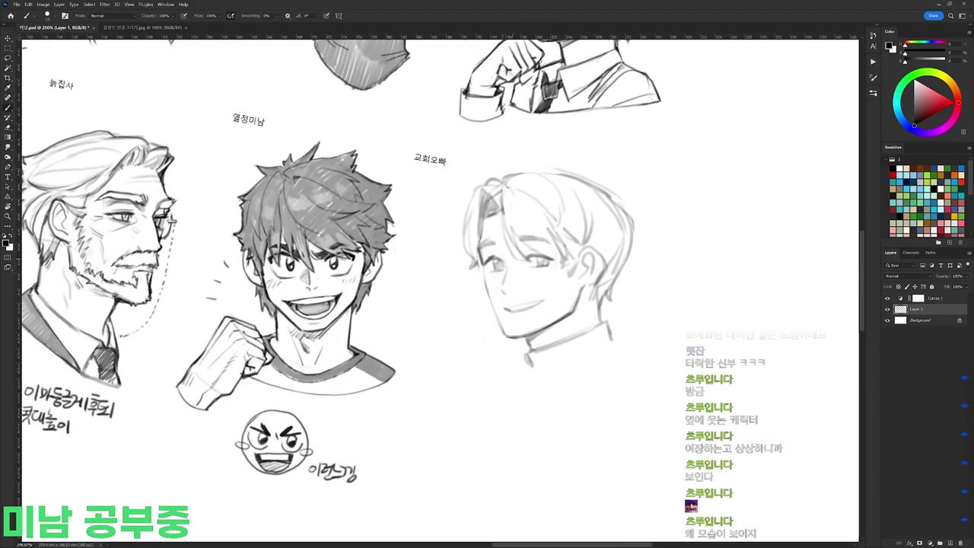
pyautogui.press('r')
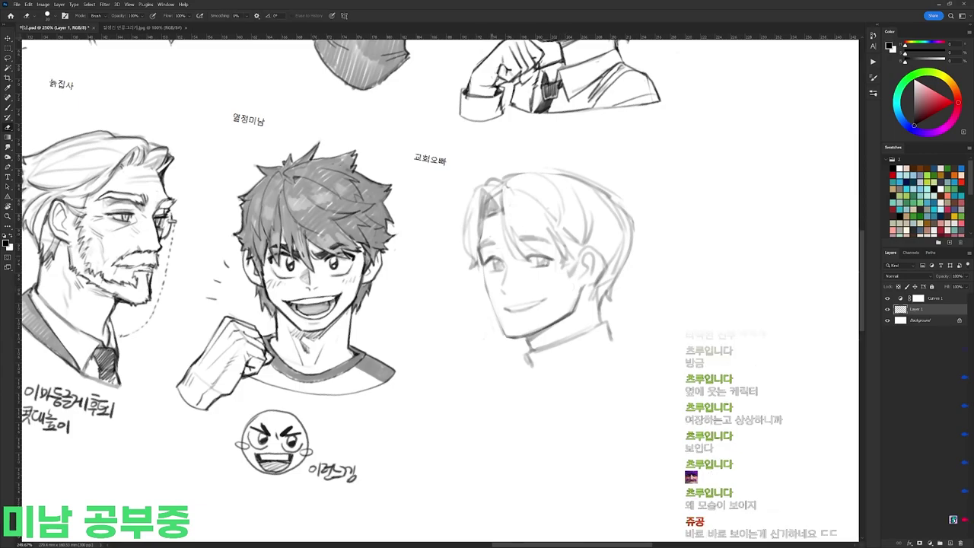
pyautogui.moveTo(621, 255); pyautogui.dragTo(613, 223)
pyautogui.press('b')
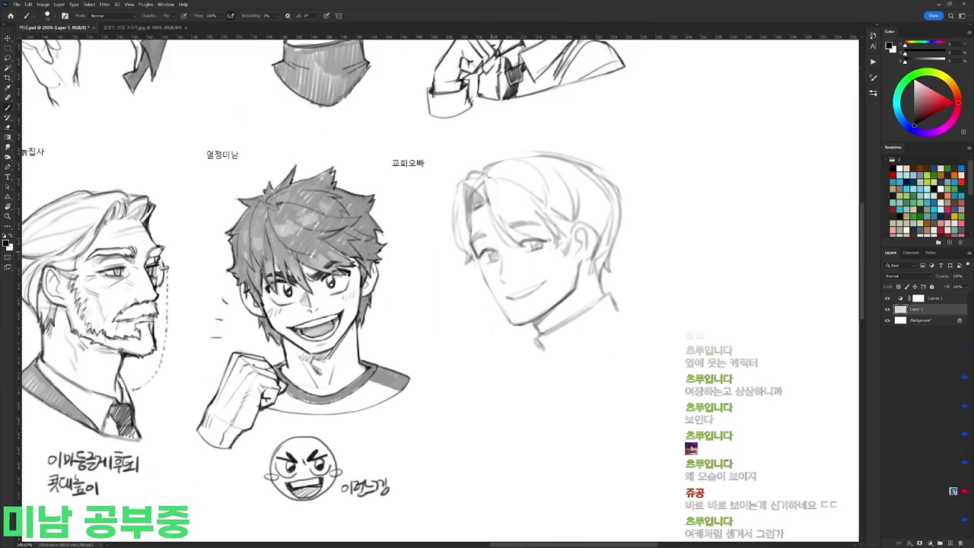
# Step: Adjust the placement of the lower facial features with lasso selections and define the irises of both eyes
pyautogui.press('b')
pyautogui.press('e')
pyautogui.moveTo(609, 217)
pyautogui.mouseDown()
pyautogui.moveTo(580, 220)
pyautogui.moveTo(647, 240)
pyautogui.mouseUp()
pyautogui.press('l')
pyautogui.moveTo(507, 291); pyautogui.dragTo(500, 275)
pyautogui.moveTo(534, 277); pyautogui.dragTo(541, 278)
pyautogui.moveTo(584, 264)
pyautogui.mouseDown()
pyautogui.moveTo(581, 291)
pyautogui.moveTo(503, 319)
pyautogui.moveTo(577, 266)
pyautogui.mouseUp()
pyautogui.moveTo(560, 274); pyautogui.dragTo(566, 273)
pyautogui.hotkey('ctrl', 'd')
pyautogui.press('e')
pyautogui.moveTo(497, 283)
pyautogui.mouseDown()
pyautogui.moveTo(505, 300)
pyautogui.moveTo(498, 288)
pyautogui.mouseUp()
pyautogui.press('b')
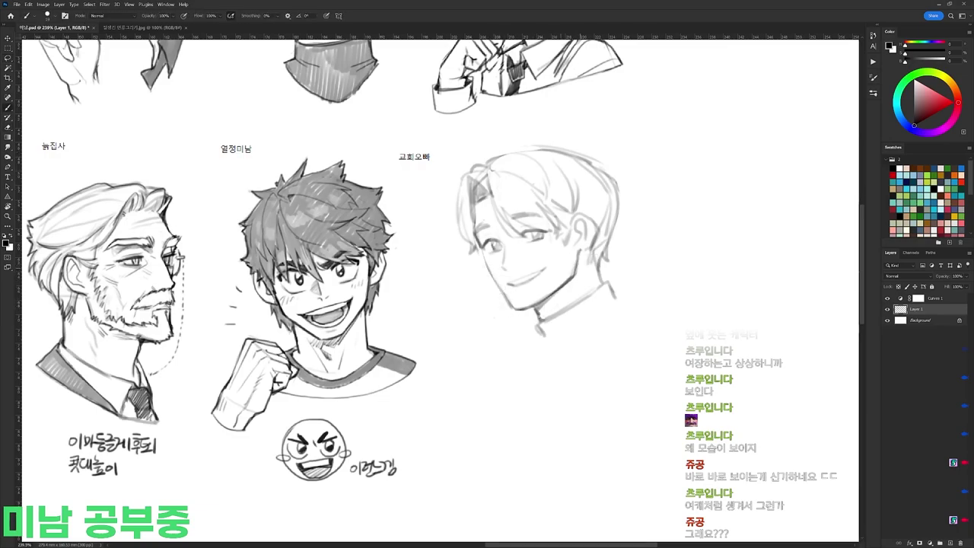
# Step: Draw a ribbed turtleneck collar around the neck and thin-rimmed glasses over the eyes
pyautogui.moveTo(542, 348); pyautogui.dragTo(618, 308)
pyautogui.moveTo(602, 292); pyautogui.dragTo(602, 316)
pyautogui.moveTo(588, 301); pyautogui.dragTo(596, 319)
pyautogui.moveTo(581, 303)
pyautogui.mouseDown()
pyautogui.moveTo(589, 325)
pyautogui.moveTo(573, 333)
pyautogui.mouseUp()
pyautogui.moveTo(550, 327); pyautogui.dragTo(556, 339)
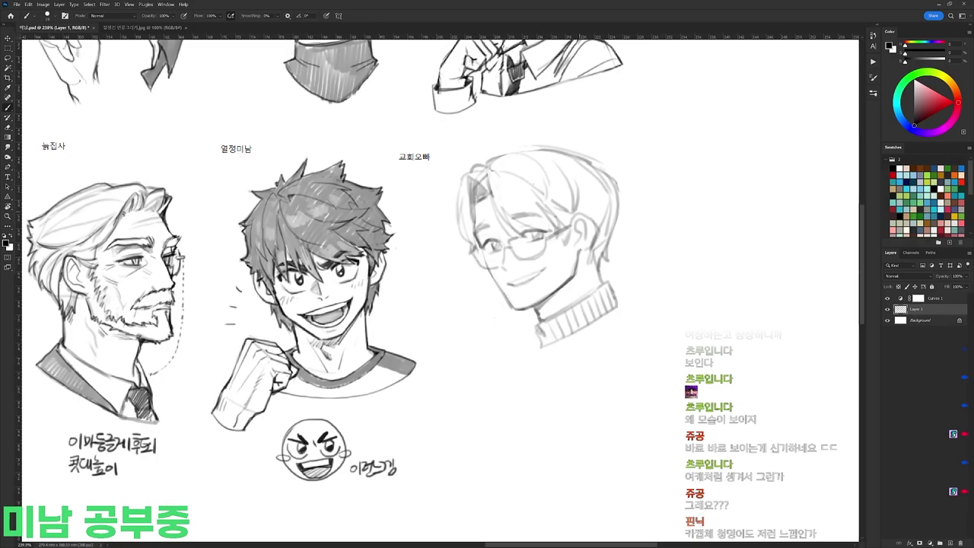
pyautogui.moveTo(487, 251); pyautogui.dragTo(512, 252)
# Step: Lasso the whole bespectacled head, reposition it and scale it up slightly with Free Transform
pyautogui.press('l')
pyautogui.moveTo(672, 273)
pyautogui.mouseDown()
pyautogui.moveTo(478, 209)
pyautogui.moveTo(663, 255)
pyautogui.mouseUp()
pyautogui.hotkey('ctrl', 't')
pyautogui.moveTo(579, 221); pyautogui.dragTo(578, 243)
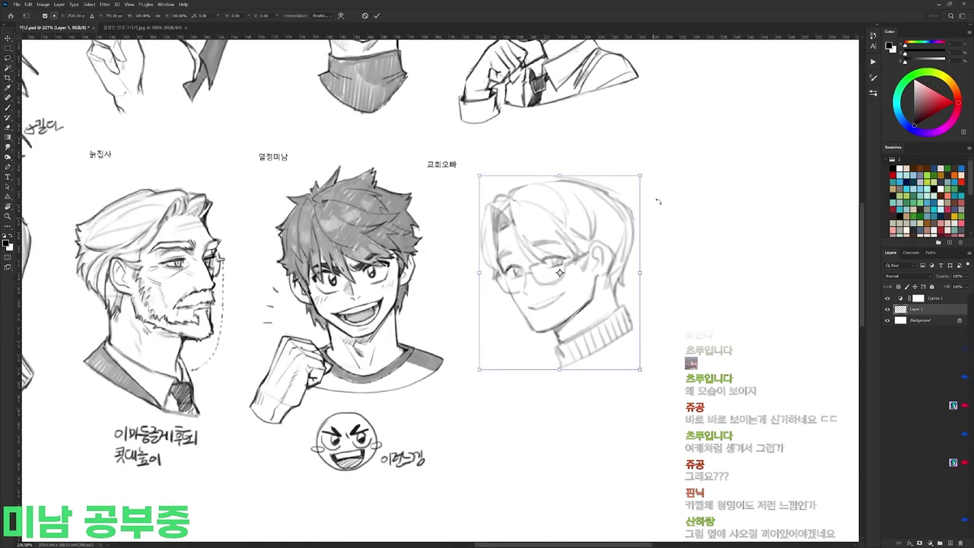
pyautogui.moveTo(641, 174); pyautogui.dragTo(646, 170)
pyautogui.press('Return')
pyautogui.hotkey('ctrl', 'd')
pyautogui.press('b')
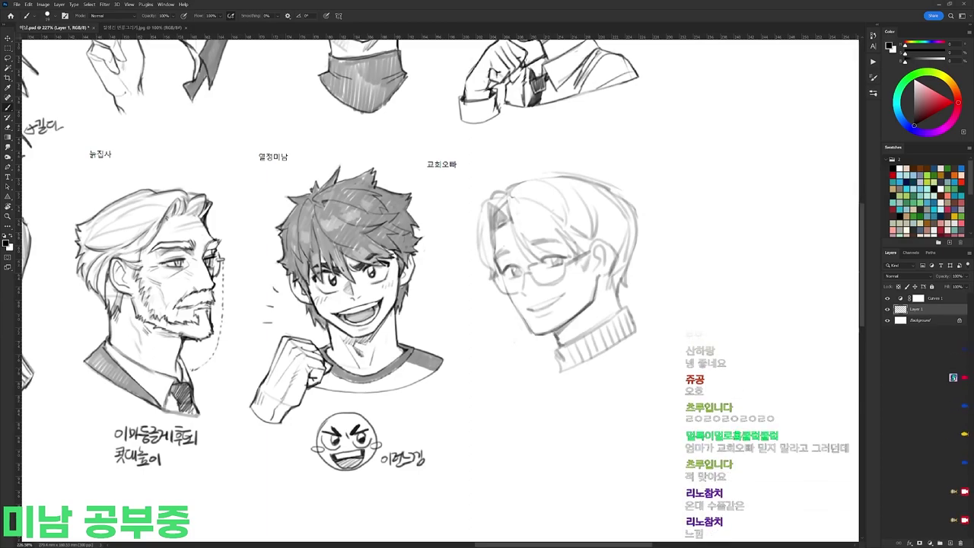
# Step: Pick a finer brush preset and ink the first fringe strands falling across the forehead
pyautogui.scroll(1, 595, 222)
pyautogui.rightClick(602, 228)
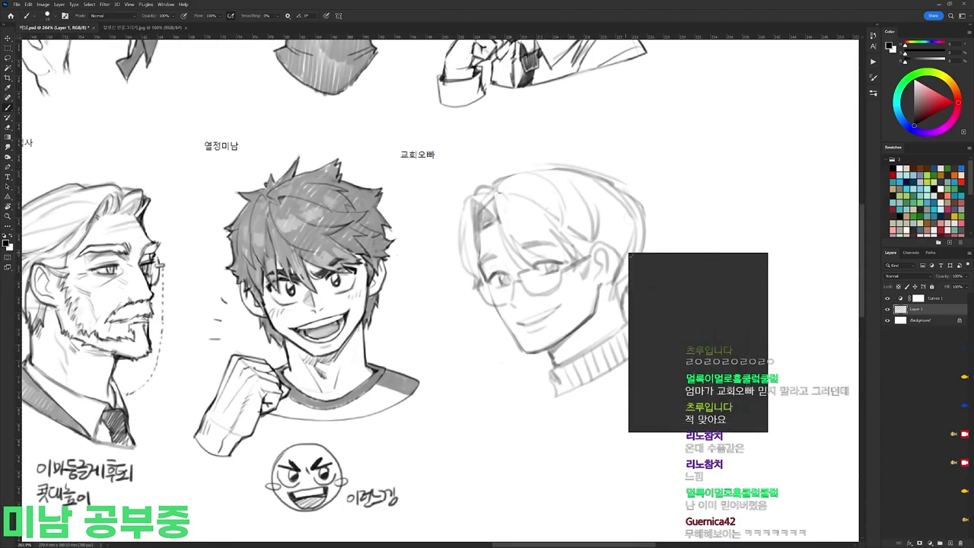
pyautogui.doubleClick(689, 321)
pyautogui.press('r')
pyautogui.moveTo(601, 251); pyautogui.dragTo(605, 309)
pyautogui.moveTo(519, 242); pyautogui.dragTo(536, 308)
pyautogui.moveTo(524, 273); pyautogui.dragTo(531, 307)
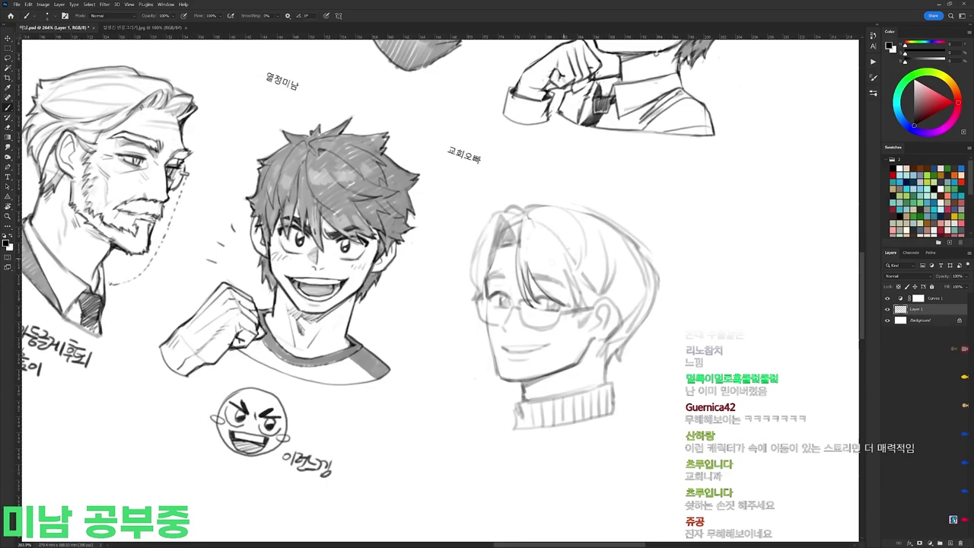
pyautogui.moveTo(564, 270)
pyautogui.mouseDown()
pyautogui.moveTo(575, 308)
pyautogui.moveTo(583, 302)
pyautogui.moveTo(568, 313)
pyautogui.mouseUp()
# Step: Ink the remaining fringe strands from the parting, the sideburn and the ear outline
pyautogui.press('r')
pyautogui.moveTo(595, 294); pyautogui.dragTo(587, 240)
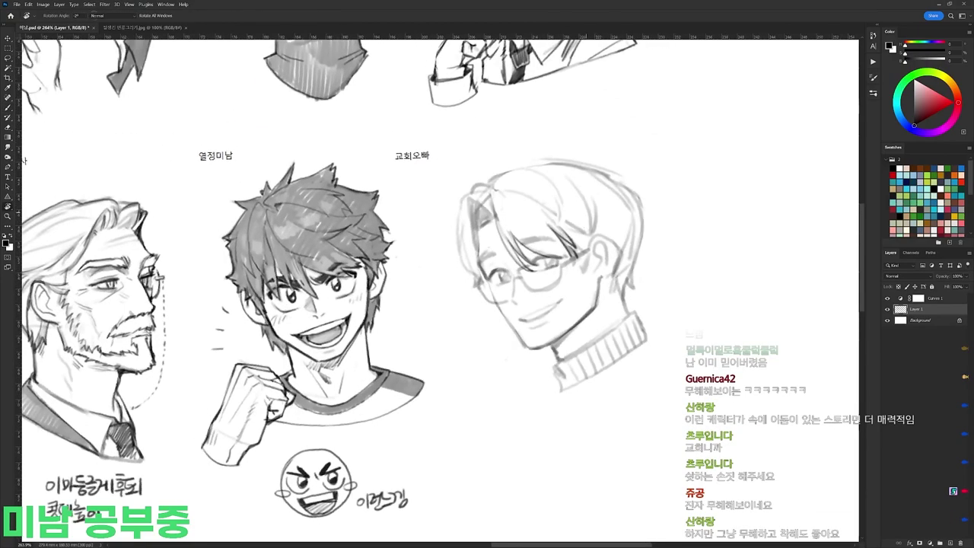
pyautogui.press('r')
pyautogui.moveTo(513, 192)
pyautogui.mouseDown()
pyautogui.moveTo(536, 212)
pyautogui.moveTo(545, 201)
pyautogui.moveTo(334, 190)
pyautogui.moveTo(347, 181)
pyautogui.moveTo(578, 220)
pyautogui.mouseUp()
pyautogui.press('r')
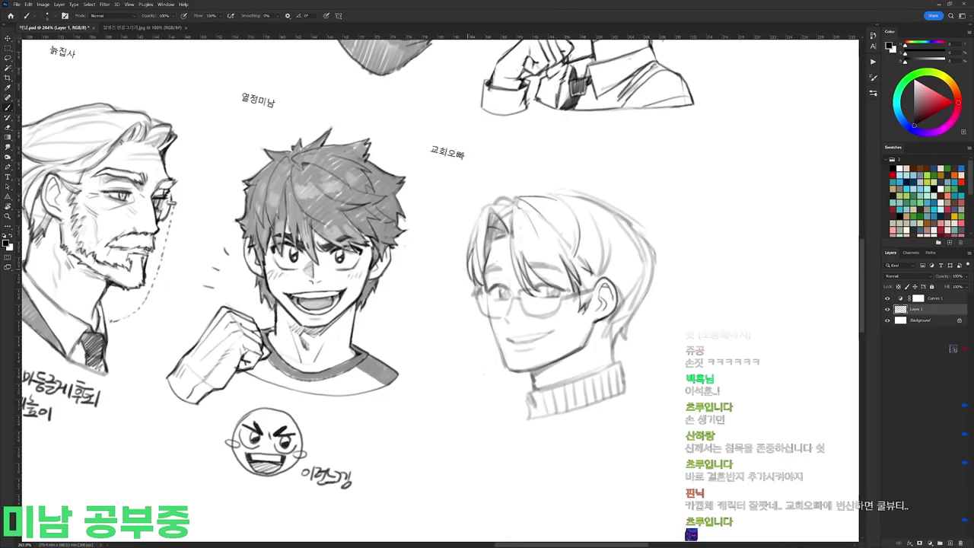
# Step: Ink the outer hair lock framing the far temple beside the parting
pyautogui.press('r')
pyautogui.moveTo(487, 251); pyautogui.dragTo(470, 237)
pyautogui.moveTo(453, 198); pyautogui.dragTo(449, 240)
pyautogui.press('e')
pyautogui.press('b')
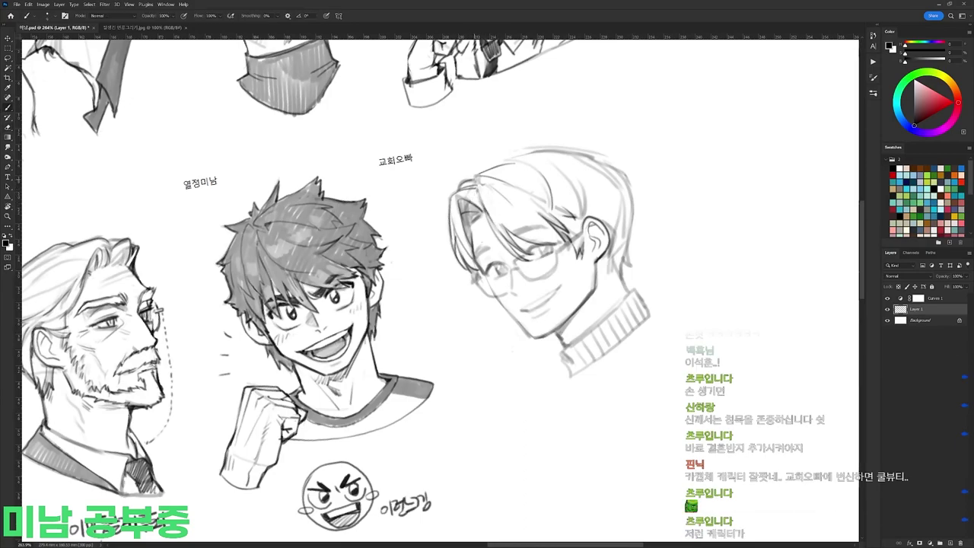
pyautogui.press('r')
pyautogui.moveTo(477, 236); pyautogui.dragTo(503, 263)
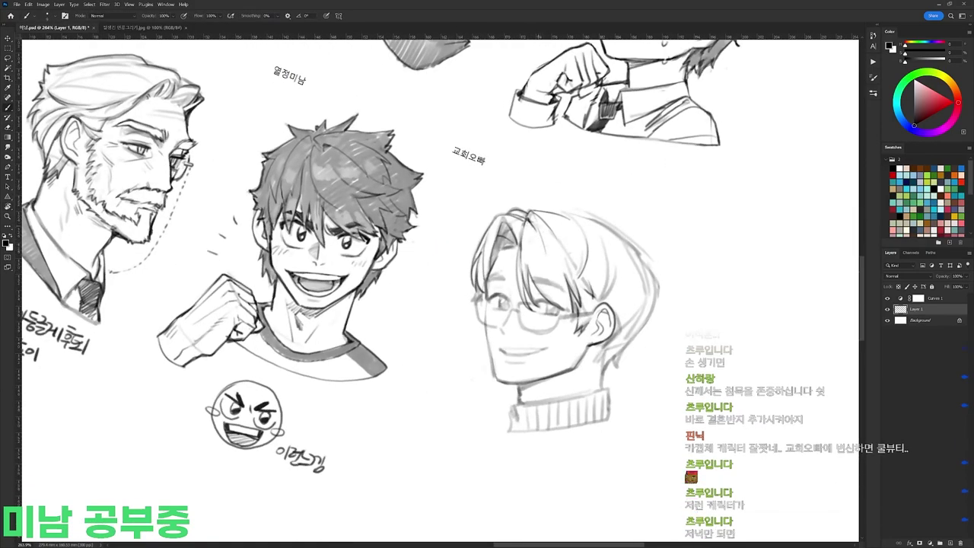
# Step: Ink the top contour of the hair and the strands running over the crown
pyautogui.press('r')
pyautogui.moveTo(635, 208); pyautogui.dragTo(568, 122)
pyautogui.moveTo(476, 226); pyautogui.dragTo(484, 271)
pyautogui.press('r')
pyautogui.press('r')
pyautogui.moveTo(546, 192); pyautogui.dragTo(391, 152)
pyautogui.press('e')
# Step: Ink the back contour of the head and the pointed nape strands, erasing the rough lines beneath
pyautogui.press('r')
pyautogui.moveTo(631, 166)
pyautogui.mouseDown()
pyautogui.moveTo(664, 250)
pyautogui.moveTo(633, 408)
pyautogui.mouseUp()
pyautogui.press('e')
pyautogui.moveTo(618, 197)
pyautogui.mouseDown()
pyautogui.moveTo(634, 208)
pyautogui.moveTo(651, 247)
pyautogui.moveTo(644, 289)
pyautogui.mouseUp()
pyautogui.press('b')
pyautogui.press('e')
pyautogui.press('b')
pyautogui.moveTo(650, 254); pyautogui.dragTo(633, 309)
pyautogui.moveTo(634, 297); pyautogui.dragTo(630, 319)
pyautogui.press('e')
pyautogui.press('b')
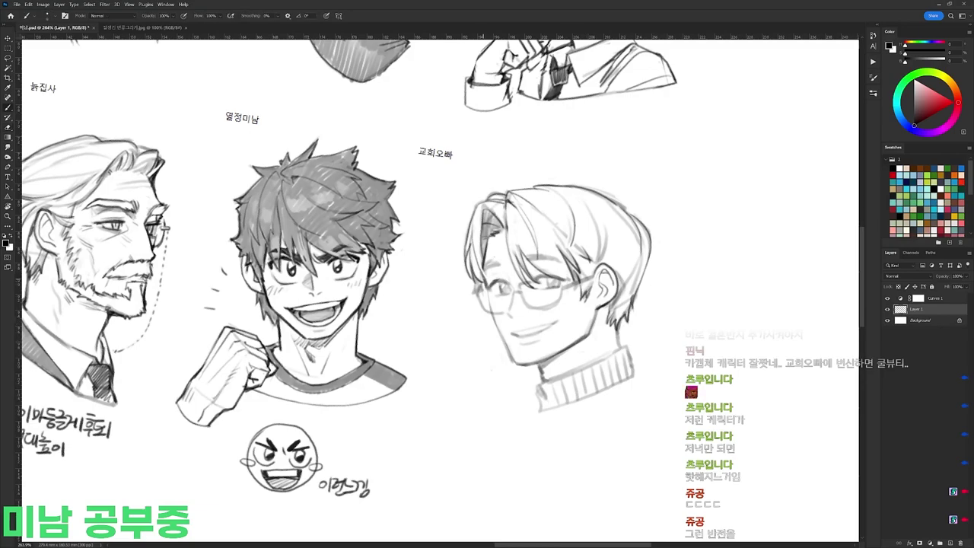
# Step: Refine the jaw contour and the neck line above the turtleneck
pyautogui.press('e')
pyautogui.press('r')
pyautogui.moveTo(641, 319)
pyautogui.mouseDown()
pyautogui.moveTo(643, 266)
pyautogui.moveTo(617, 402)
pyautogui.mouseUp()
pyautogui.press('r')
pyautogui.moveTo(476, 387)
pyautogui.mouseDown()
pyautogui.moveTo(474, 357)
pyautogui.moveTo(483, 393)
pyautogui.mouseUp()
pyautogui.press('b')
# Step: Fine-tune a small part of the lower face with a lasso selection and erase leftover sketch marks
pyautogui.press('r')
pyautogui.moveTo(674, 239); pyautogui.dragTo(609, 121)
pyautogui.press('l')
pyautogui.moveTo(554, 297)
pyautogui.mouseDown()
pyautogui.moveTo(516, 320)
pyautogui.moveTo(554, 298)
pyautogui.mouseUp()
pyautogui.moveTo(564, 306); pyautogui.dragTo(559, 309)
pyautogui.hotkey('ctrl', 'd')
pyautogui.press('e')
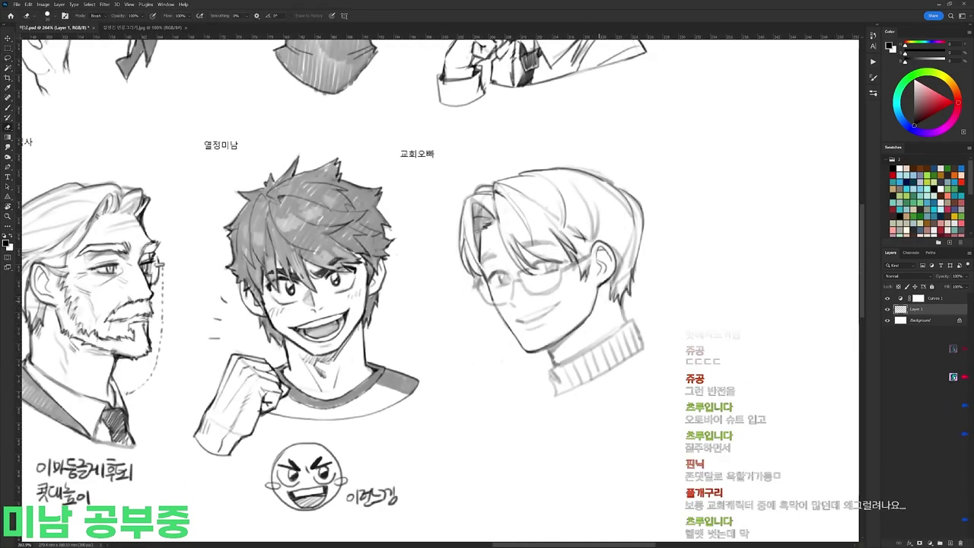
pyautogui.press('b')
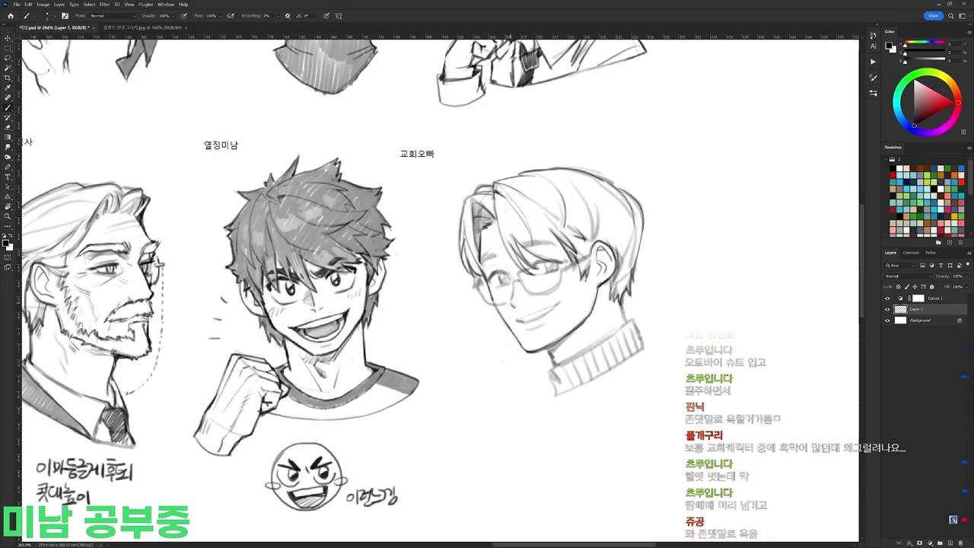
# Step: Ink the smiling mouth with slightly parted lips and the nose tip, cleaning the chin and neck edges
pyautogui.moveTo(542, 307); pyautogui.dragTo(455, 398)
pyautogui.press('r')
pyautogui.press('r')
pyautogui.press('Escape')
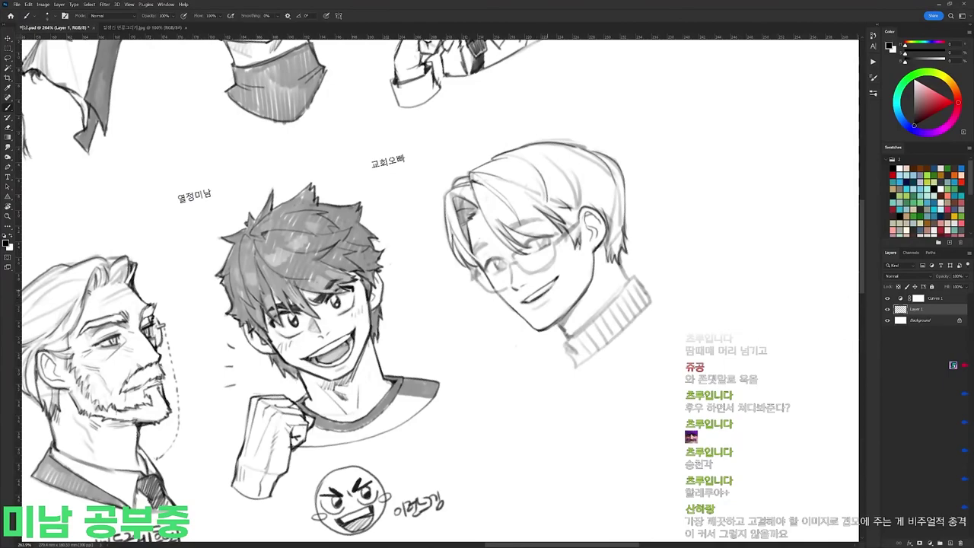
pyautogui.press('r')
pyautogui.moveTo(560, 292); pyautogui.dragTo(538, 359)
pyautogui.press('e')
pyautogui.moveTo(488, 337); pyautogui.dragTo(503, 382)
pyautogui.press('b')
pyautogui.press('e')
pyautogui.press('b')
# Step: Ink the near eye behind the glasses with its upper lash line and iris, and tidy the parting strands
pyautogui.press('r')
pyautogui.moveTo(653, 252); pyautogui.dragTo(621, 174)
pyautogui.press('e')
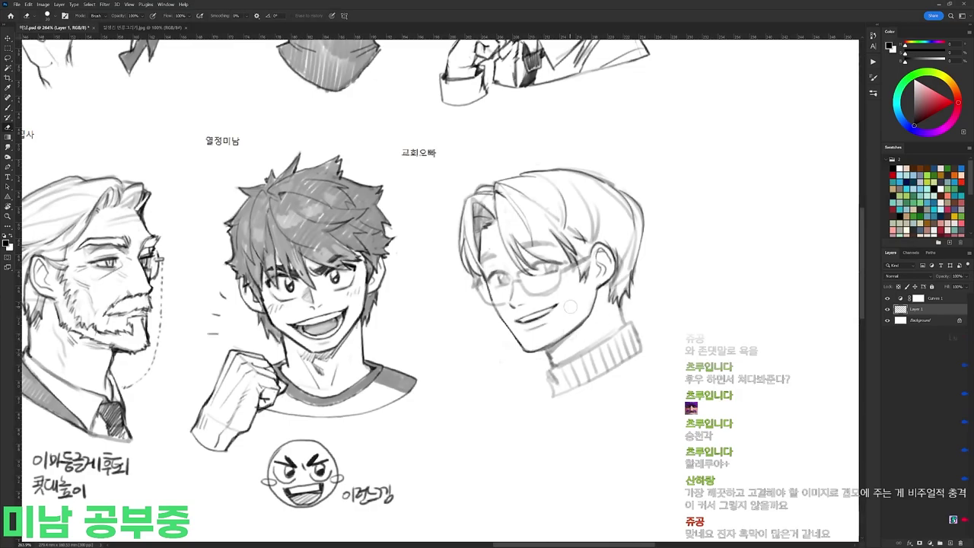
pyautogui.press('l')
pyautogui.moveTo(515, 322)
pyautogui.mouseDown()
pyautogui.moveTo(559, 310)
pyautogui.moveTo(544, 227)
pyautogui.mouseUp()
pyautogui.press('e')
pyautogui.press('r')
pyautogui.press('b')
pyautogui.moveTo(503, 203); pyautogui.dragTo(497, 212)
pyautogui.moveTo(504, 201)
pyautogui.mouseDown()
pyautogui.moveTo(498, 213)
pyautogui.moveTo(560, 266)
pyautogui.mouseUp()
pyautogui.press('r')
pyautogui.press('b')
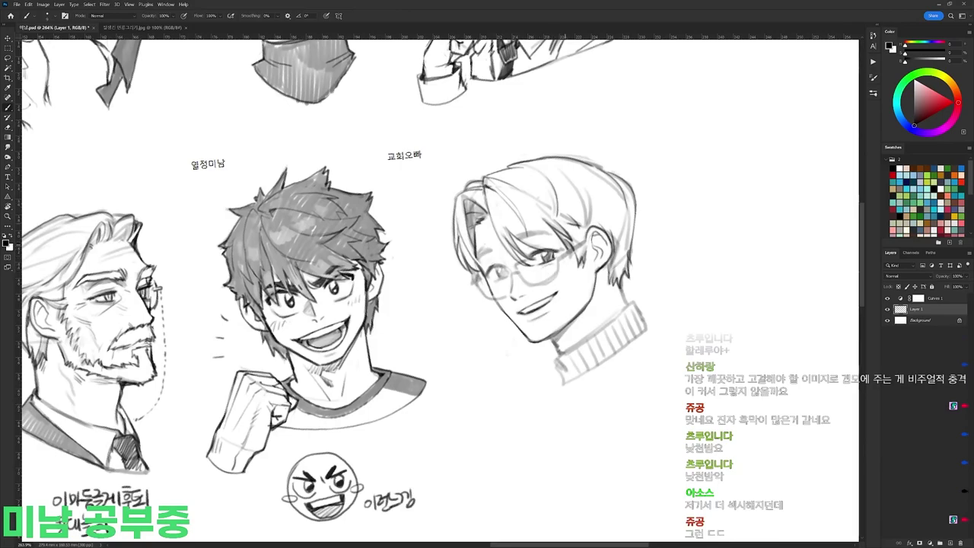
# Step: Adjust the brush and ink the far eye and the far eyebrow
pyautogui.rightClick(585, 243)
pyautogui.doubleClick(636, 311)
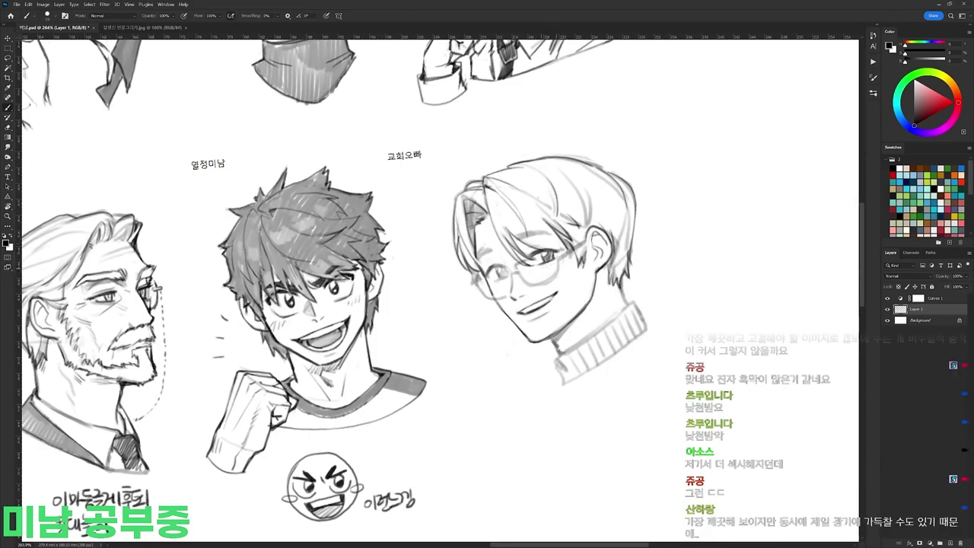
pyautogui.rightClick(547, 239)
pyautogui.press('Escape')
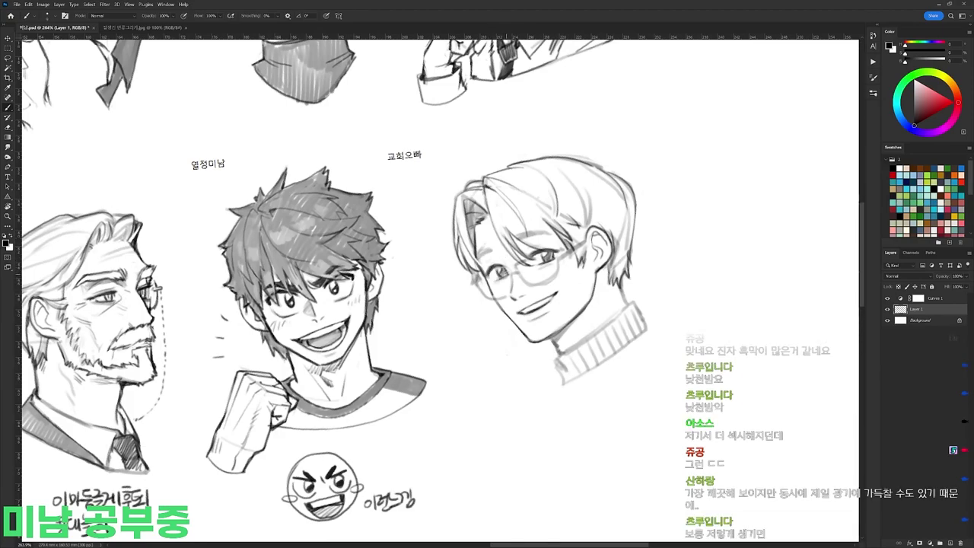
pyautogui.press('r')
pyautogui.moveTo(656, 316); pyautogui.dragTo(646, 219)
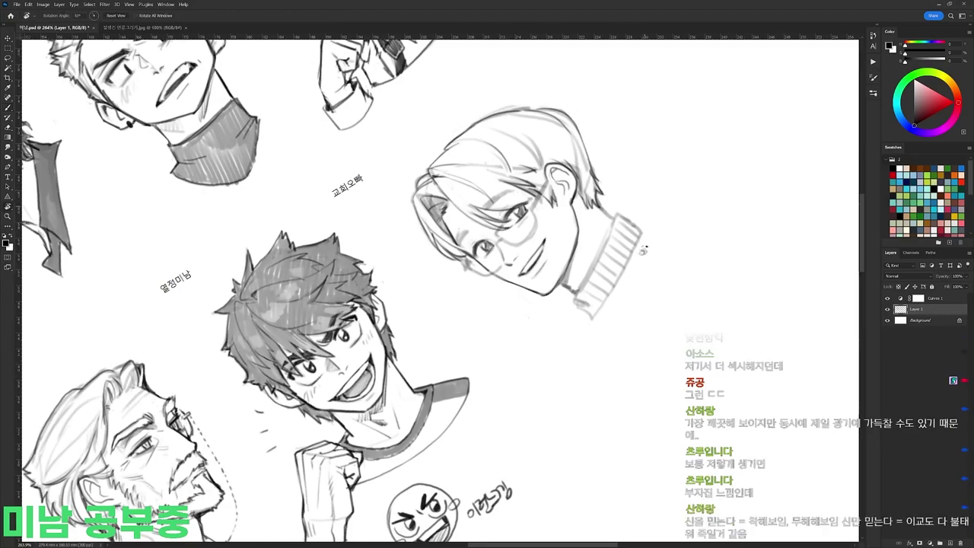
pyautogui.press('Escape')
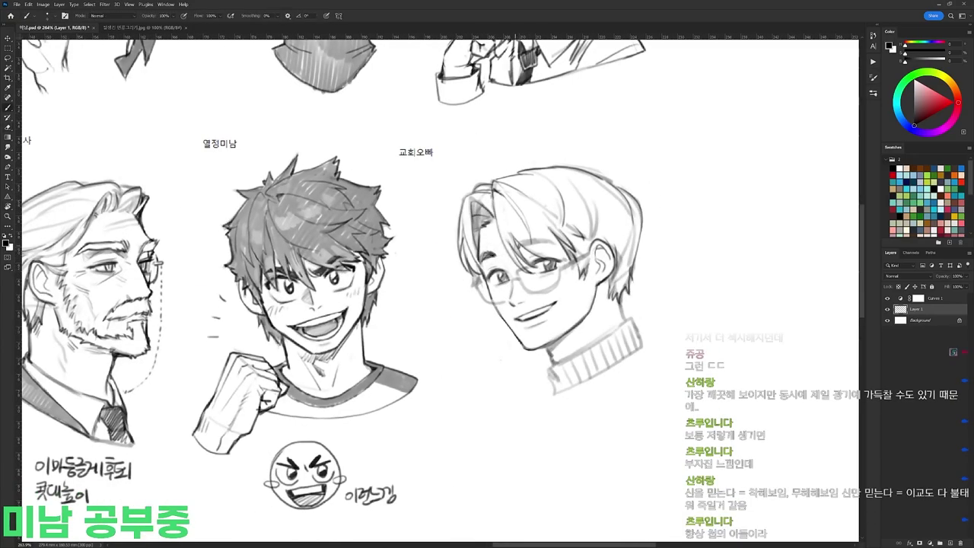
# Step: Refine the eyebrows and eyes behind the glasses and erase stray sketch marks on the 교회오빠 face
pyautogui.press('r')
pyautogui.moveTo(520, 256)
pyautogui.mouseDown()
pyautogui.moveTo(478, 211)
pyautogui.moveTo(487, 184)
pyautogui.moveTo(545, 274)
pyautogui.moveTo(548, 314)
pyautogui.mouseUp()
pyautogui.press('r')
pyautogui.press('e')
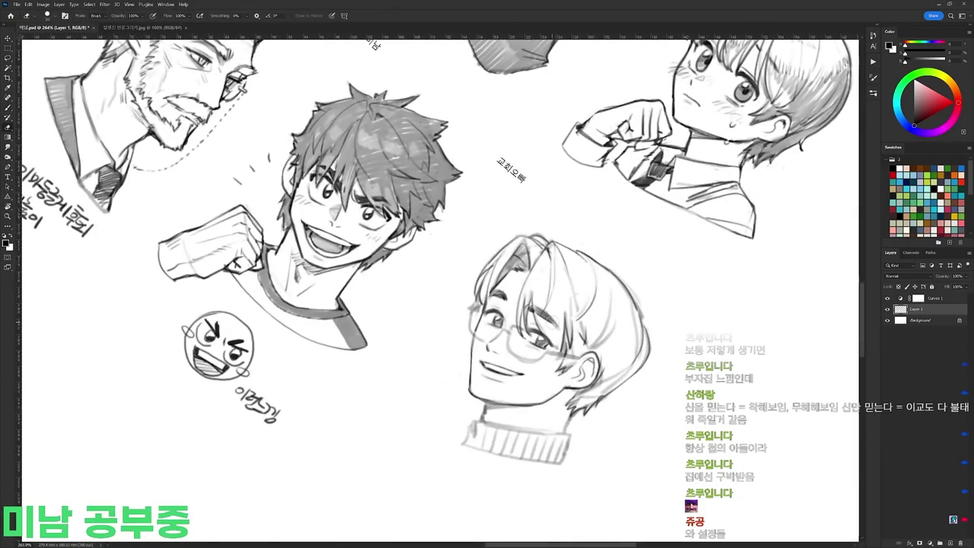
pyautogui.press('r')
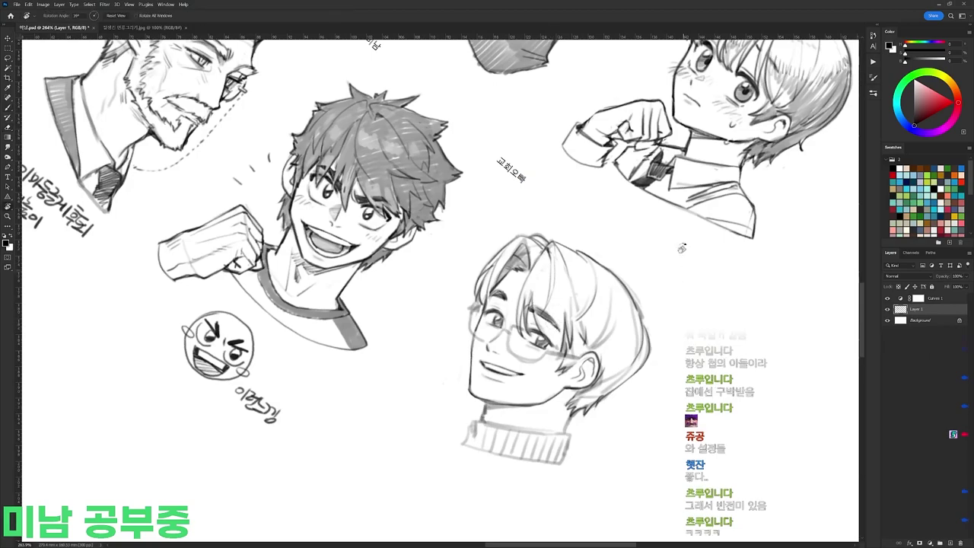
pyautogui.moveTo(685, 264); pyautogui.dragTo(642, 169)
pyautogui.press('b')
pyautogui.press('e')
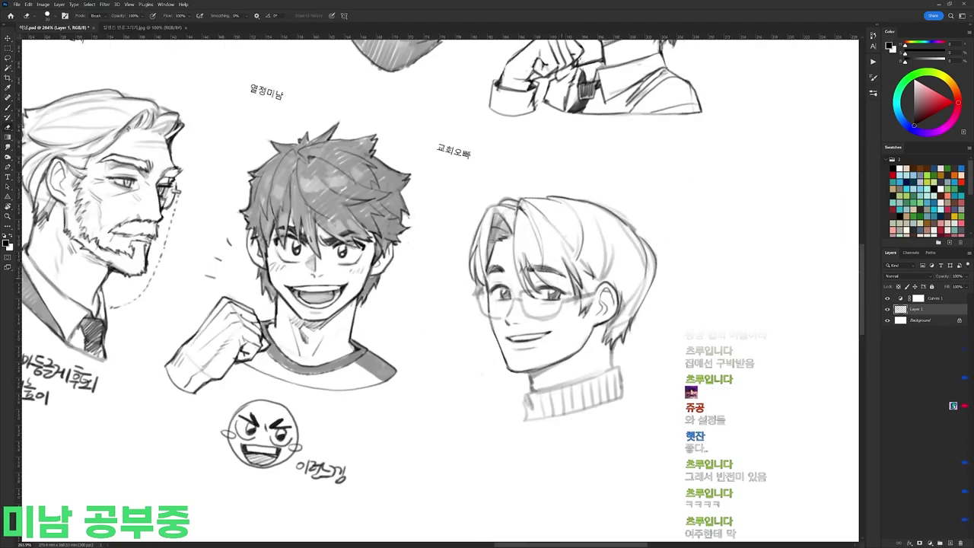
pyautogui.rightClick(610, 276)
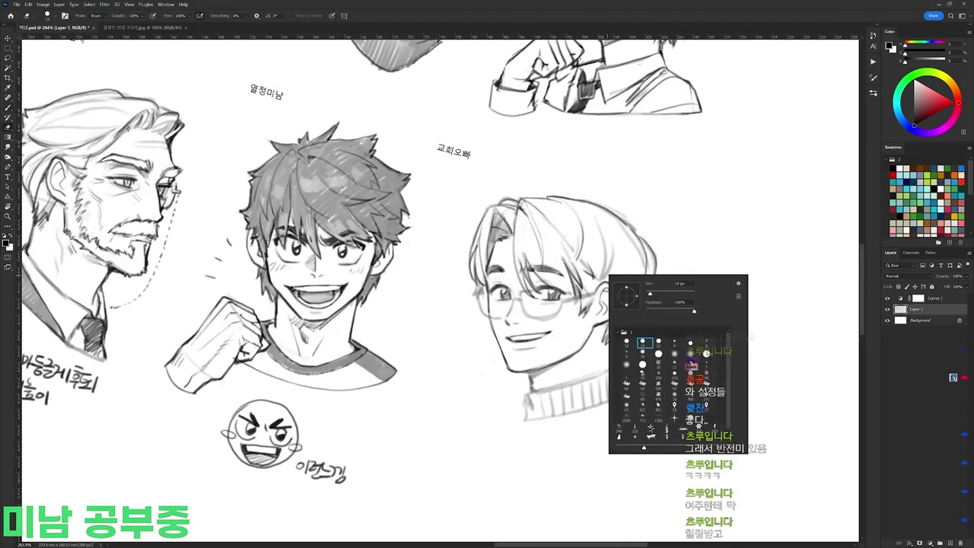
pyautogui.press('Escape')
pyautogui.press('b')
pyautogui.rightClick(596, 274)
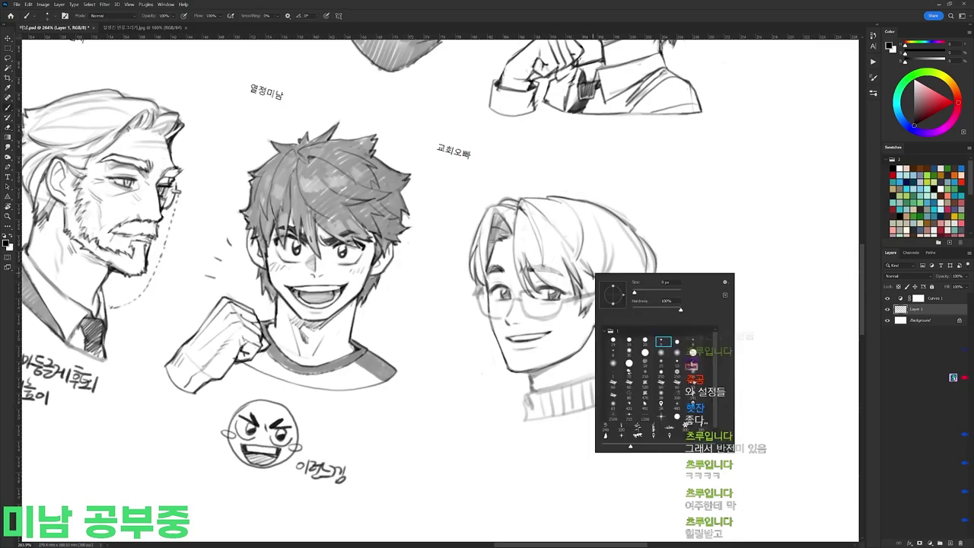
pyautogui.press('Escape')
pyautogui.press('e')
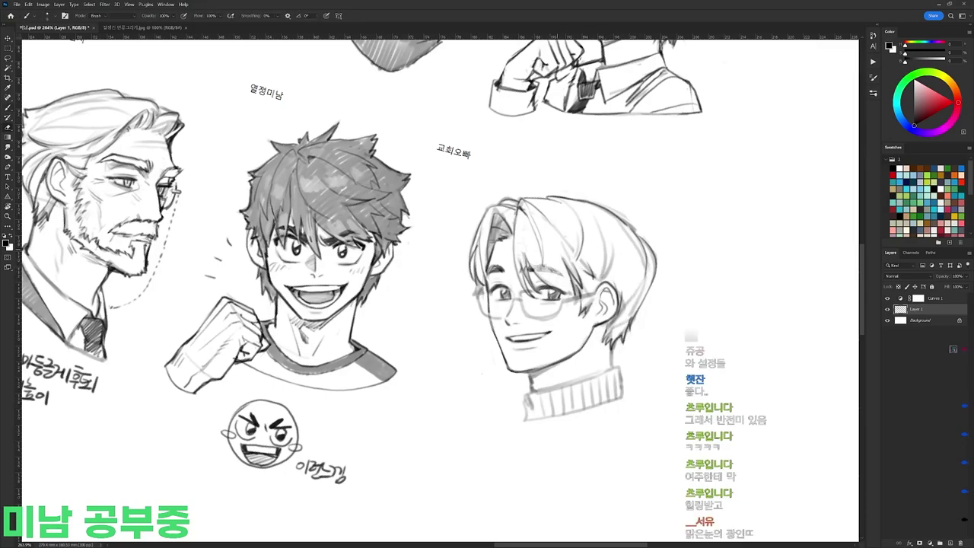
# Step: Choose a brush and ink the lens frames and bridge of the glasses in dark lines
pyautogui.rightClick(532, 231)
pyautogui.click(584, 300)
pyautogui.press('Escape')
pyautogui.press('r')
pyautogui.moveTo(628, 257); pyautogui.dragTo(626, 247)
pyautogui.press('b')
pyautogui.moveTo(488, 315); pyautogui.dragTo(502, 316)
pyautogui.moveTo(479, 291); pyautogui.dragTo(491, 316)
pyautogui.moveTo(479, 291)
pyautogui.mouseDown()
pyautogui.moveTo(483, 304)
pyautogui.moveTo(488, 288)
pyautogui.mouseUp()
pyautogui.press('r')
pyautogui.moveTo(564, 301)
pyautogui.mouseDown()
pyautogui.moveTo(563, 278)
pyautogui.moveTo(516, 289)
pyautogui.moveTo(535, 268)
pyautogui.moveTo(535, 282)
pyautogui.mouseUp()
pyautogui.press('b')
pyautogui.press('r')
pyautogui.press('b')
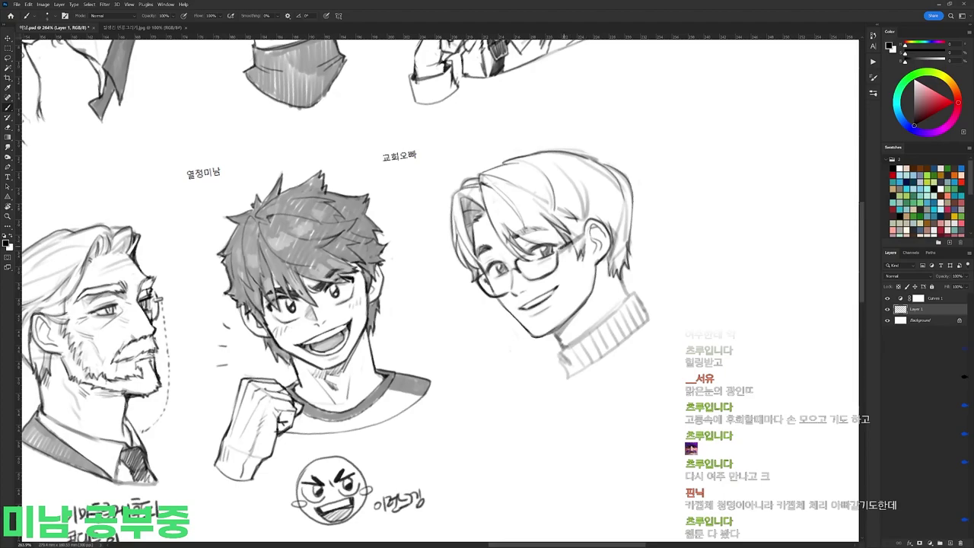
# Step: Erase the rough line beside the near lens and ink a thick temple arm reaching to the ear
pyautogui.press('e')
pyautogui.moveTo(567, 245)
pyautogui.mouseDown()
pyautogui.moveTo(585, 233)
pyautogui.moveTo(575, 253)
pyautogui.moveTo(583, 293)
pyautogui.mouseUp()
pyautogui.press('b')
pyautogui.press('e')
pyautogui.press('r')
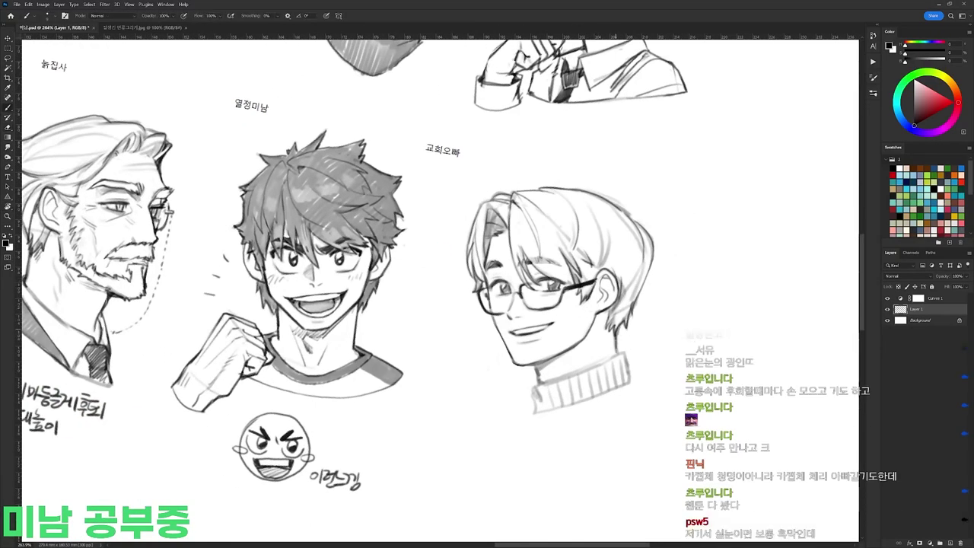
# Step: Ink the turtleneck's outline and ribbing and clean up its rough edges
pyautogui.press('r')
pyautogui.moveTo(663, 336); pyautogui.dragTo(665, 263)
pyautogui.press('b')
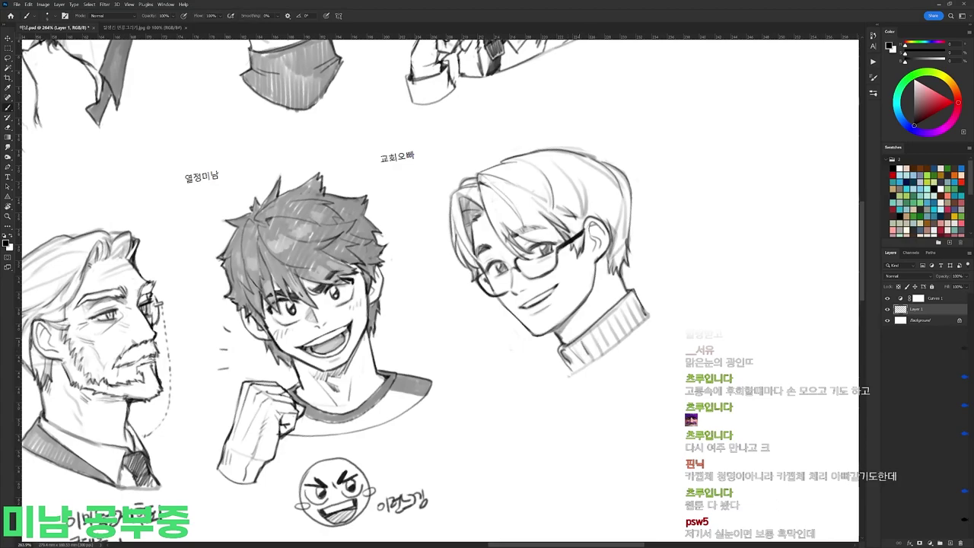
pyautogui.press('r')
pyautogui.moveTo(696, 302); pyautogui.dragTo(687, 350)
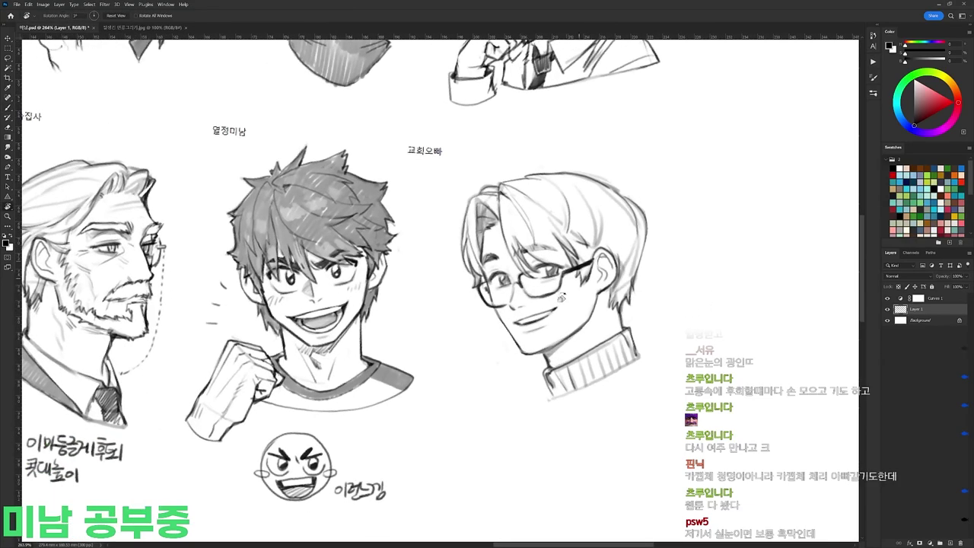
pyautogui.press('b')
pyautogui.press('e')
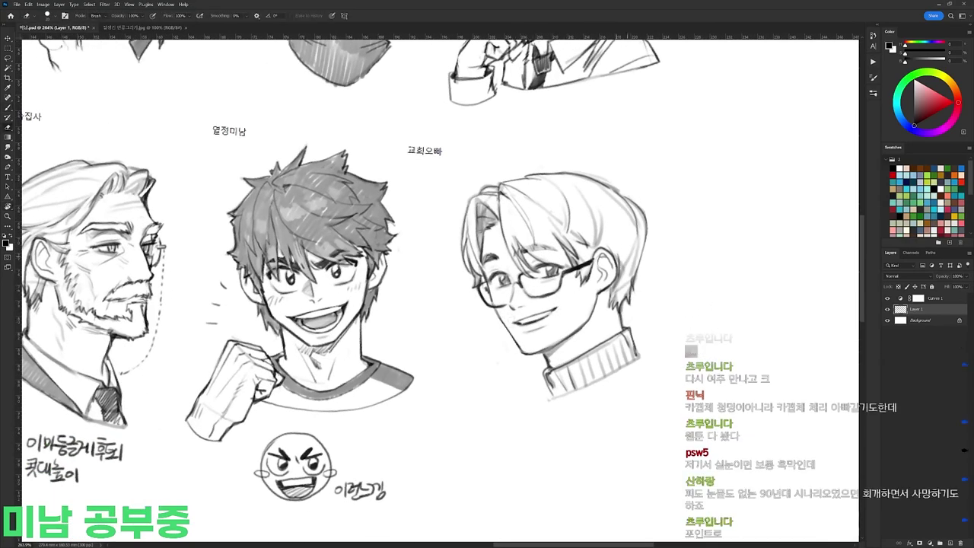
# Step: Lasso the bespectacled head and move it farther away from the 열정미남 figure
pyautogui.press('z')
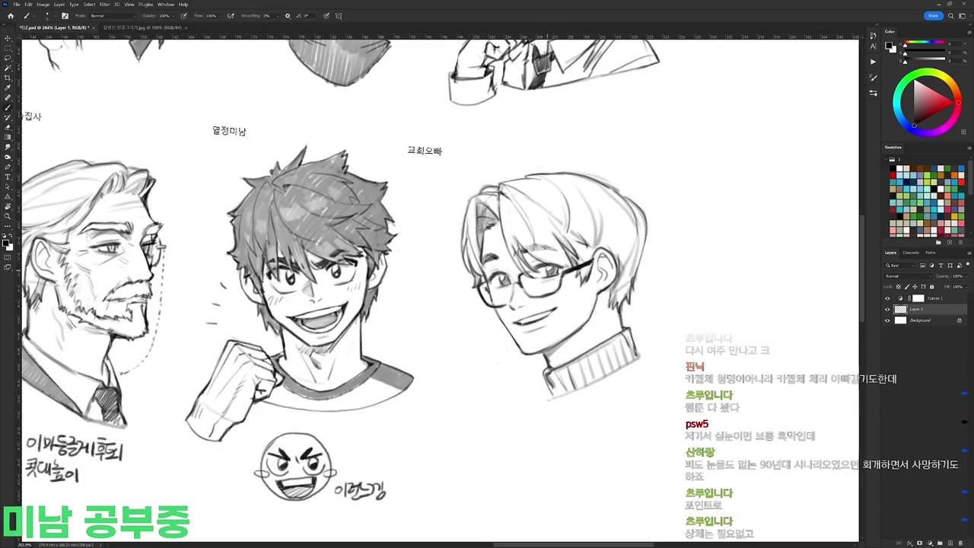
pyautogui.moveTo(589, 228); pyautogui.dragTo(544, 230)
pyautogui.moveTo(621, 236); pyautogui.dragTo(657, 234)
pyautogui.press('b')
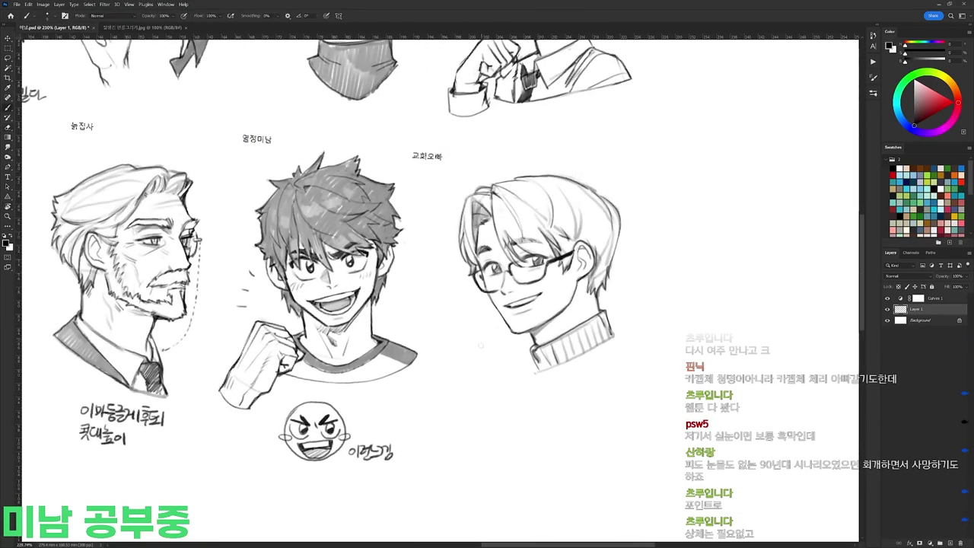
pyautogui.hotkey('ctrl', 'z')
pyautogui.press('l')
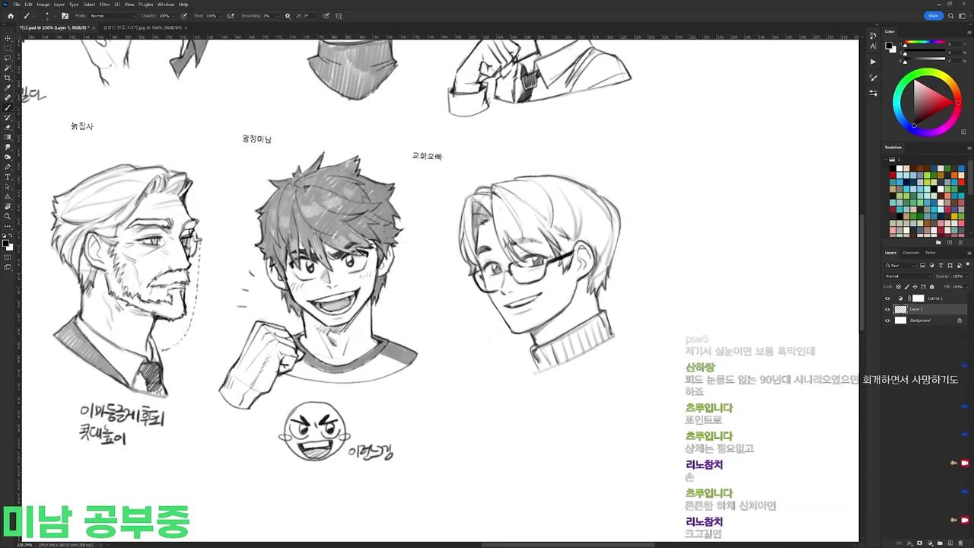
pyautogui.moveTo(650, 258)
pyautogui.mouseDown()
pyautogui.moveTo(511, 397)
pyautogui.moveTo(651, 242)
pyautogui.mouseUp()
pyautogui.moveTo(549, 270); pyautogui.dragTo(587, 270)
pyautogui.hotkey('ctrl', 'd')
# Step: Rough in a raised open hand with long fingers, palm and wrist beside the bespectacled face
pyautogui.press('r')
pyautogui.moveTo(660, 284)
pyautogui.mouseDown()
pyautogui.moveTo(629, 170)
pyautogui.moveTo(728, 259)
pyautogui.moveTo(728, 221)
pyautogui.mouseUp()
pyautogui.press('b')
pyautogui.rightClick(591, 287)
pyautogui.click(627, 357)
pyautogui.click(494, 345)
pyautogui.moveTo(474, 367)
pyautogui.mouseDown()
pyautogui.moveTo(510, 342)
pyautogui.moveTo(457, 312)
pyautogui.moveTo(480, 355)
pyautogui.mouseUp()
pyautogui.moveTo(459, 307); pyautogui.dragTo(465, 292)
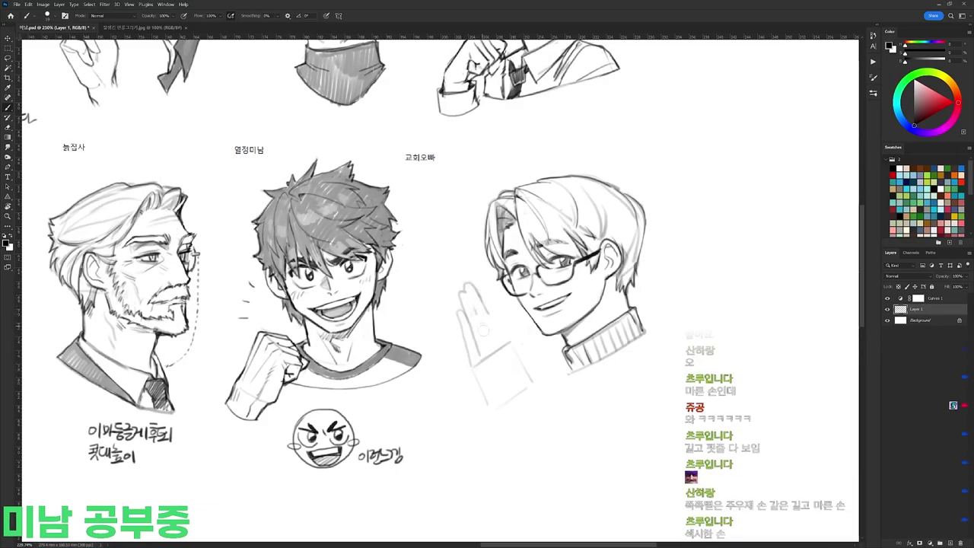
pyautogui.moveTo(477, 295)
pyautogui.mouseDown()
pyautogui.moveTo(483, 284)
pyautogui.moveTo(512, 341)
pyautogui.mouseUp()
pyautogui.moveTo(530, 401)
pyautogui.mouseDown()
pyautogui.moveTo(539, 351)
pyautogui.moveTo(505, 316)
pyautogui.moveTo(538, 347)
pyautogui.moveTo(477, 362)
pyautogui.moveTo(508, 342)
pyautogui.mouseUp()
pyautogui.press('e')
pyautogui.press('b')
pyautogui.moveTo(472, 370); pyautogui.dragTo(488, 408)
# Step: Lasso the rough fingers of the raised hand and adjust their position and shape with a transform
pyautogui.press('l')
pyautogui.moveTo(460, 296)
pyautogui.mouseDown()
pyautogui.moveTo(496, 347)
pyautogui.moveTo(457, 306)
pyautogui.mouseUp()
pyautogui.moveTo(486, 356); pyautogui.dragTo(492, 355)
pyautogui.hotkey('ctrl', 'd')
pyautogui.moveTo(463, 308)
pyautogui.mouseDown()
pyautogui.moveTo(483, 343)
pyautogui.moveTo(459, 307)
pyautogui.mouseUp()
pyautogui.hotkey('ctrl', 't')
pyautogui.moveTo(469, 335); pyautogui.dragTo(475, 354)
pyautogui.moveTo(477, 272); pyautogui.dragTo(485, 273)
pyautogui.press('Return')
pyautogui.hotkey('ctrl', 'd')
# Step: Shift and rotate part of the rough hand using another lasso selection and transform
pyautogui.moveTo(525, 325)
pyautogui.mouseDown()
pyautogui.moveTo(492, 279)
pyautogui.moveTo(524, 320)
pyautogui.mouseUp()
pyautogui.hotkey('ctrl', 't')
pyautogui.moveTo(510, 335); pyautogui.dragTo(499, 337)
pyautogui.moveTo(542, 283); pyautogui.dragTo(556, 293)
pyautogui.press('Return')
pyautogui.hotkey('ctrl', 'd')
# Step: Switch brushes, redraw the hand's outer edge and thumb, and ink the outermost finger
pyautogui.press('b')
pyautogui.moveTo(464, 307); pyautogui.dragTo(461, 351)
pyautogui.hotkey('ctrl', 'z')
pyautogui.rightClick(521, 274)
pyautogui.click(593, 341)
pyautogui.moveTo(464, 307); pyautogui.dragTo(462, 358)
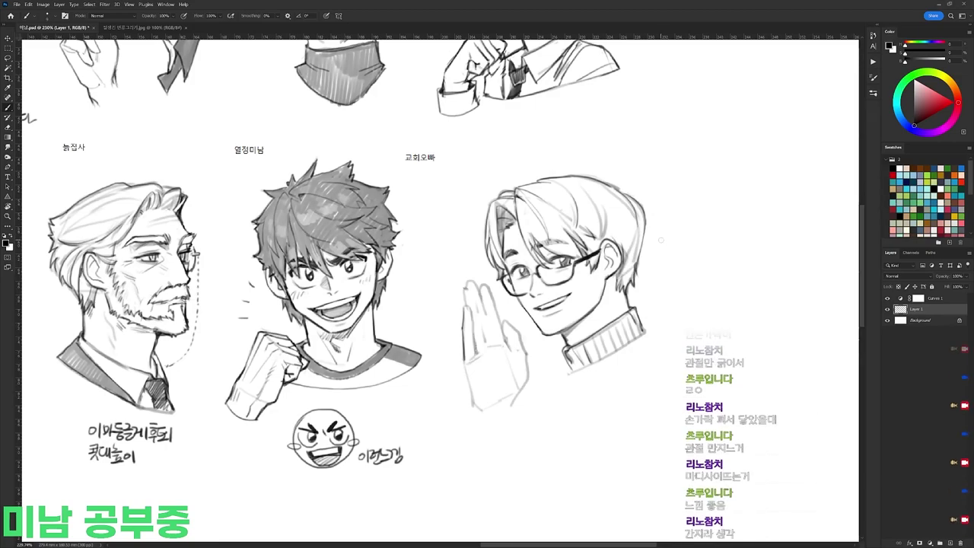
pyautogui.moveTo(464, 261); pyautogui.dragTo(476, 239)
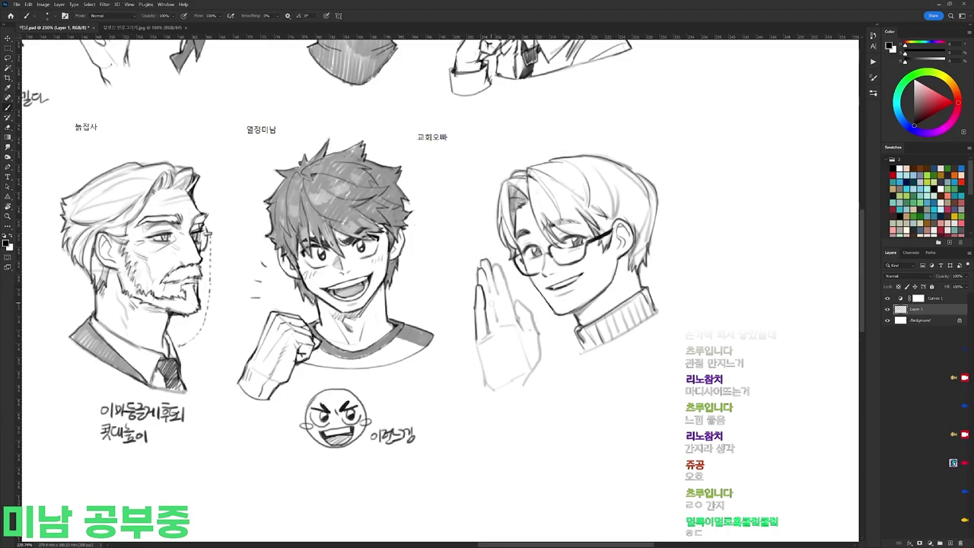
pyautogui.moveTo(477, 340); pyautogui.dragTo(481, 367)
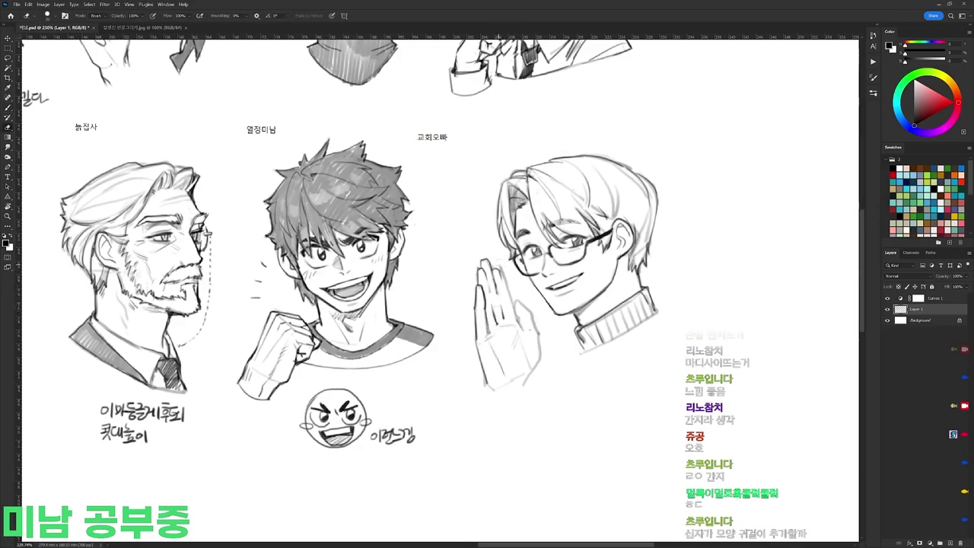
# Step: Ink the remaining fingers, palm edges and thumb of the raised hand, erasing the rough lines between strokes
pyautogui.press('e')
pyautogui.moveTo(504, 276)
pyautogui.mouseDown()
pyautogui.moveTo(516, 322)
pyautogui.moveTo(512, 313)
pyautogui.moveTo(523, 308)
pyautogui.moveTo(521, 328)
pyautogui.moveTo(531, 319)
pyautogui.mouseUp()
pyautogui.press('b')
pyautogui.press('e')
pyautogui.press('b')
pyautogui.press('e')
pyautogui.press('b')
pyautogui.press('e')
pyautogui.press('b')
pyautogui.press('e')
pyautogui.press('b')
pyautogui.press('e')
pyautogui.press('b')
pyautogui.press('e')
pyautogui.press('b')
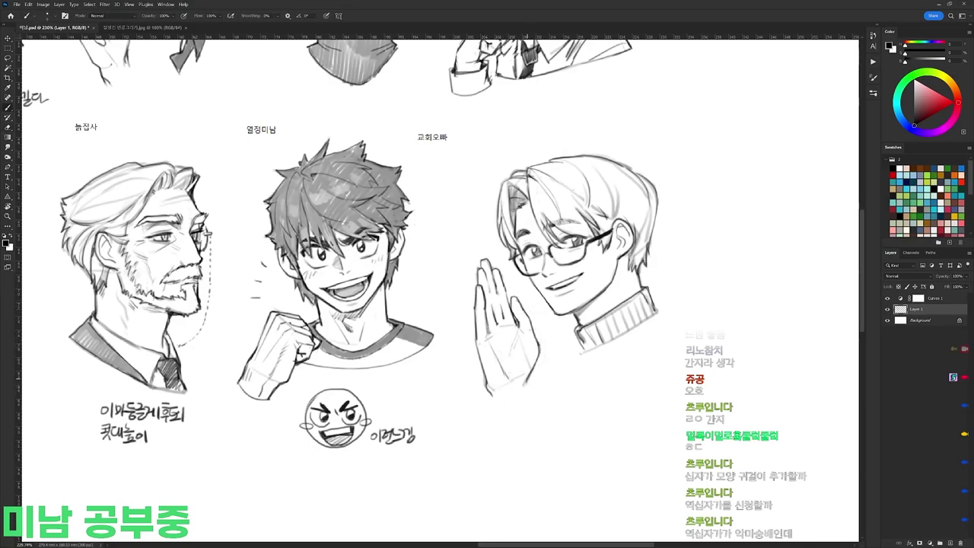
# Step: Draw the sleeve cuff around the wrist of the raised hand and clean its edges
pyautogui.press('e')
pyautogui.press('b')
pyautogui.press('e')
pyautogui.press('b')
pyautogui.press('e')
pyautogui.press('b')
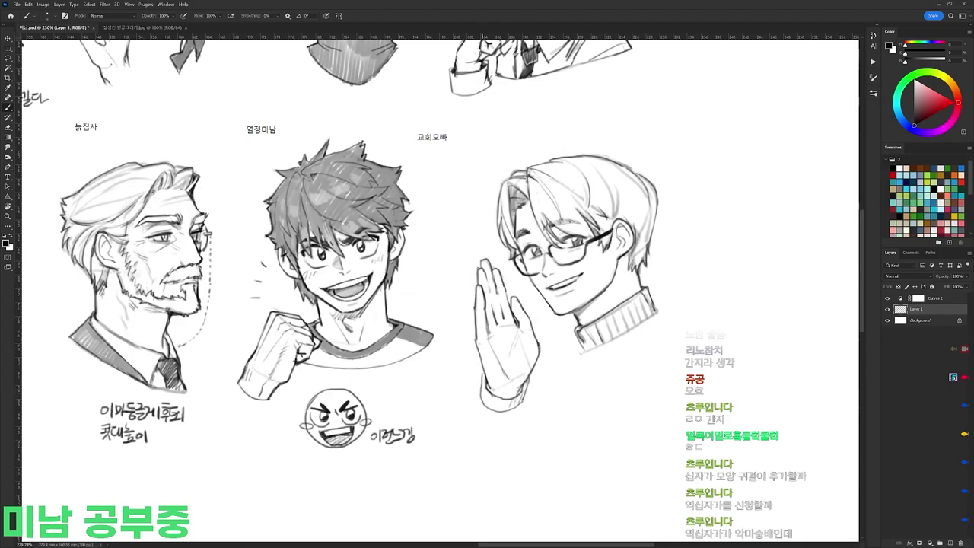
# Step: Add crease and shading lines to the palm and ribbing lines to the sleeve cuff
pyautogui.moveTo(658, 306); pyautogui.dragTo(630, 317)
pyautogui.moveTo(554, 366); pyautogui.dragTo(625, 323)
pyautogui.press('l')
pyautogui.moveTo(489, 297); pyautogui.dragTo(519, 377)
pyautogui.press('b')
pyautogui.hotkey('ctrl', 'z')
pyautogui.moveTo(520, 326)
pyautogui.mouseDown()
pyautogui.moveTo(500, 340)
pyautogui.moveTo(527, 340)
pyautogui.mouseUp()
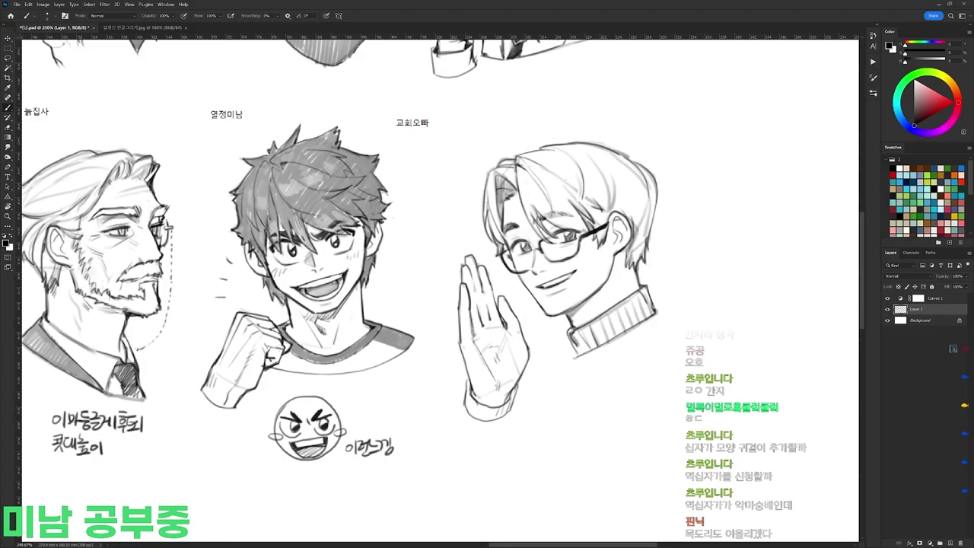
pyautogui.press('e')
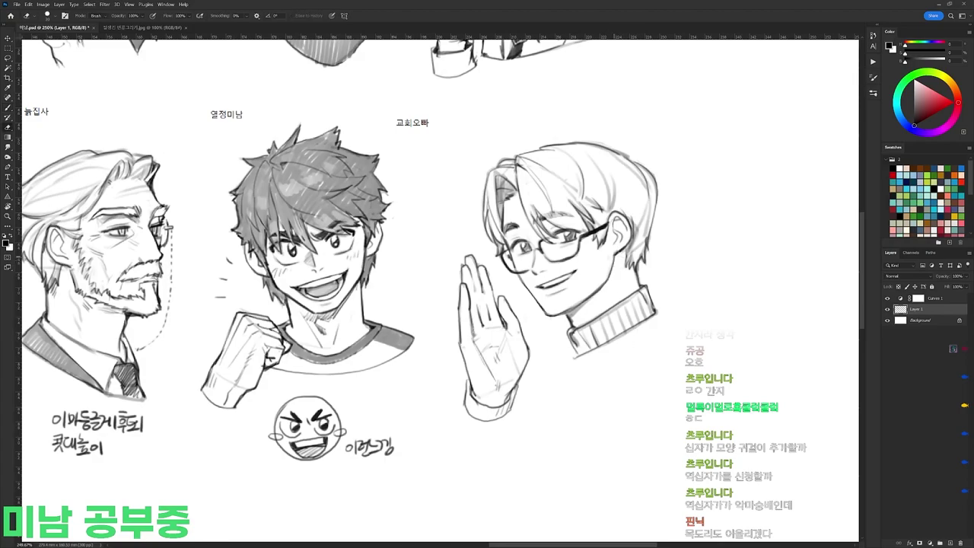
pyautogui.press('l')
pyautogui.press('b')
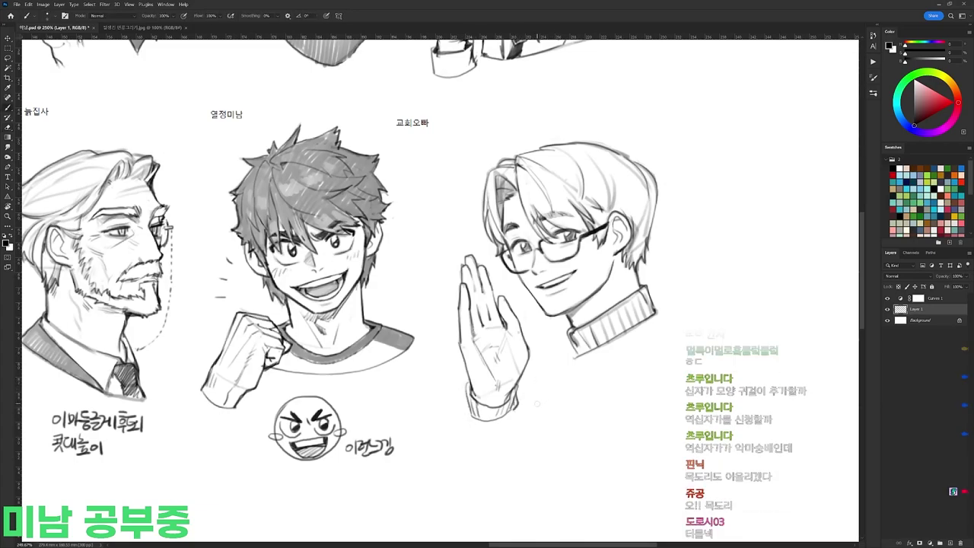
# Step: Fine-tune the smiling mouth with a lasso selection and draw the shoulder line running down from the turtleneck
pyautogui.press('l')
pyautogui.moveTo(575, 287); pyautogui.dragTo(585, 268)
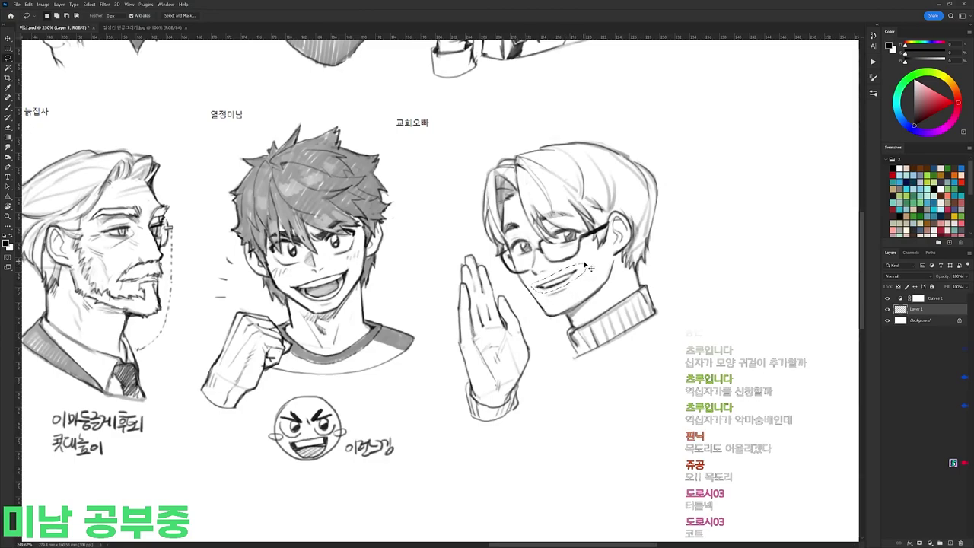
pyautogui.hotkey('ctrl', 'd')
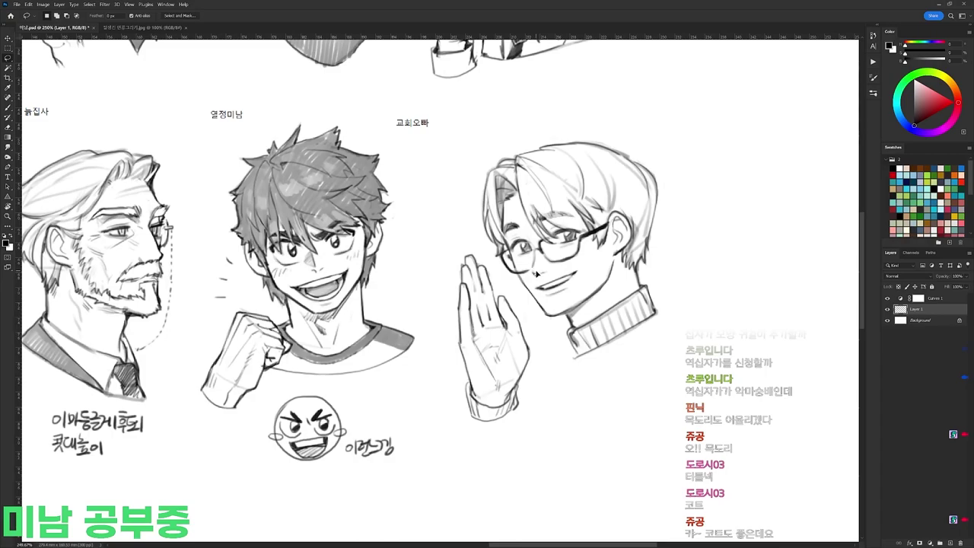
pyautogui.press('b')
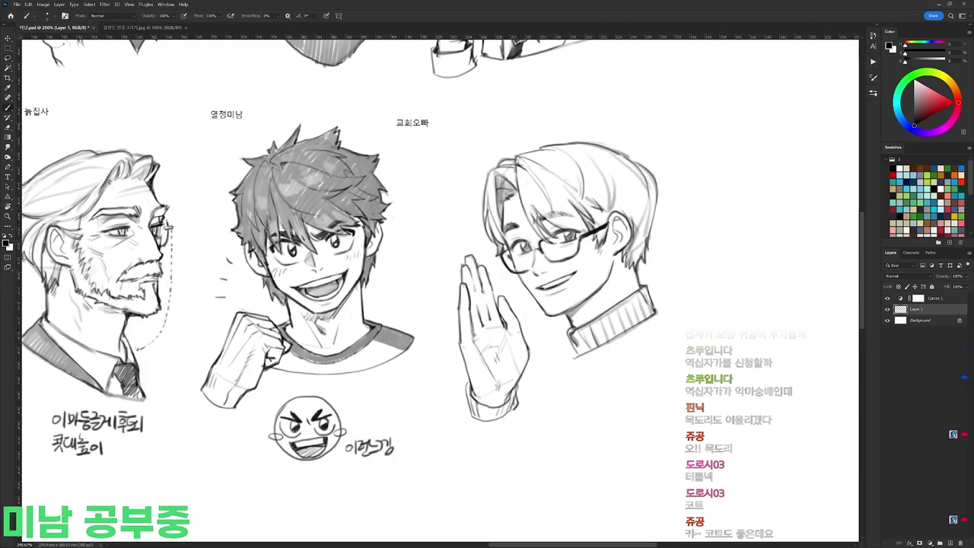
pyautogui.press('e')
pyautogui.press('b')
pyautogui.moveTo(656, 312); pyautogui.dragTo(609, 355)
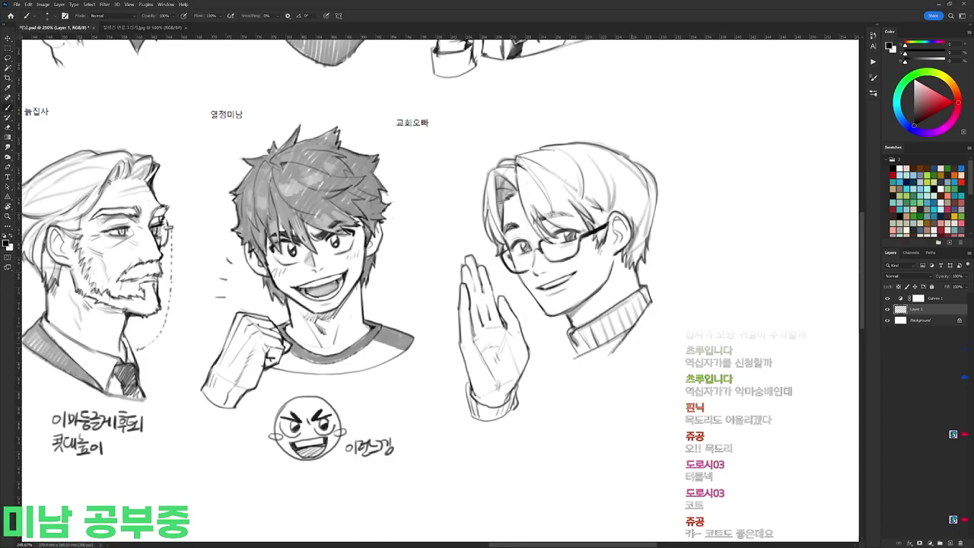
# Step: Lasso the raised hand and adjust its angle and position with a transform
pyautogui.press('l')
pyautogui.moveTo(487, 245); pyautogui.dragTo(472, 242)
pyautogui.hotkey('ctrl', 't')
pyautogui.moveTo(590, 255)
pyautogui.mouseDown()
pyautogui.moveTo(602, 287)
pyautogui.moveTo(598, 278)
pyautogui.mouseUp()
pyautogui.press('Return')
pyautogui.hotkey('ctrl', 'd')
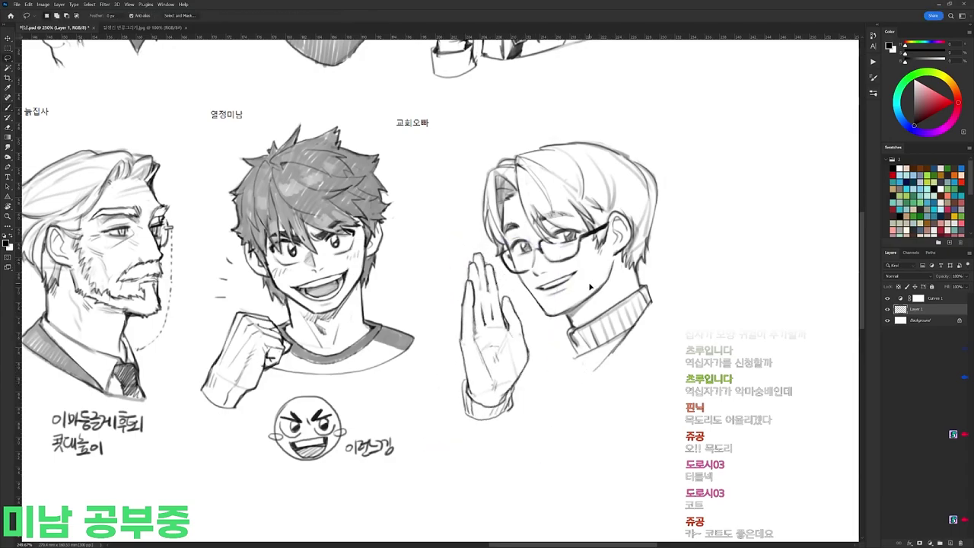
# Step: Move the bespectacled head and hand up and closer to the 열정미남 figure, and save the document
pyautogui.scroll(-5, 617, 298)
pyautogui.scroll(3, 617, 299)
pyautogui.press('b')
pyautogui.scroll(-3, 622, 231)
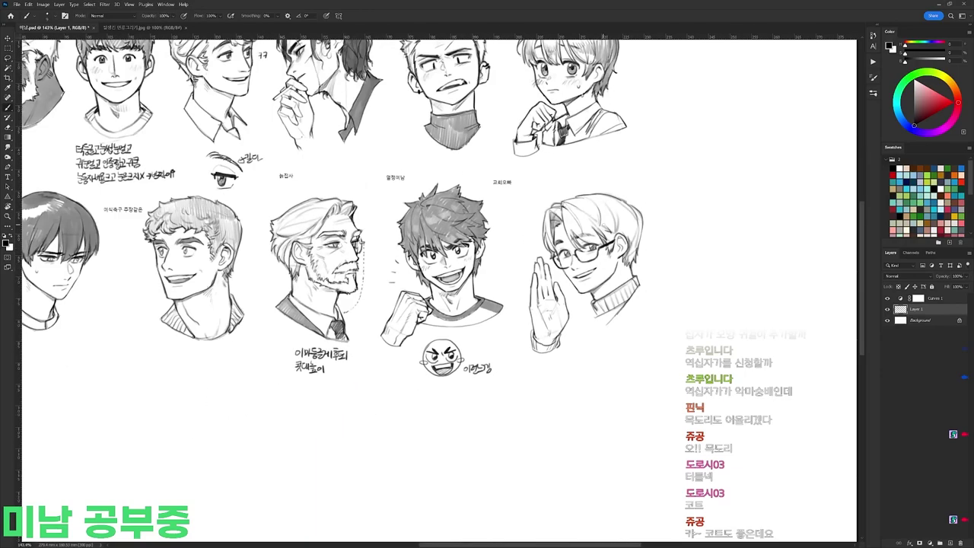
pyautogui.scroll(1, 622, 245)
pyautogui.press('l')
pyautogui.scroll(-3, 620, 227)
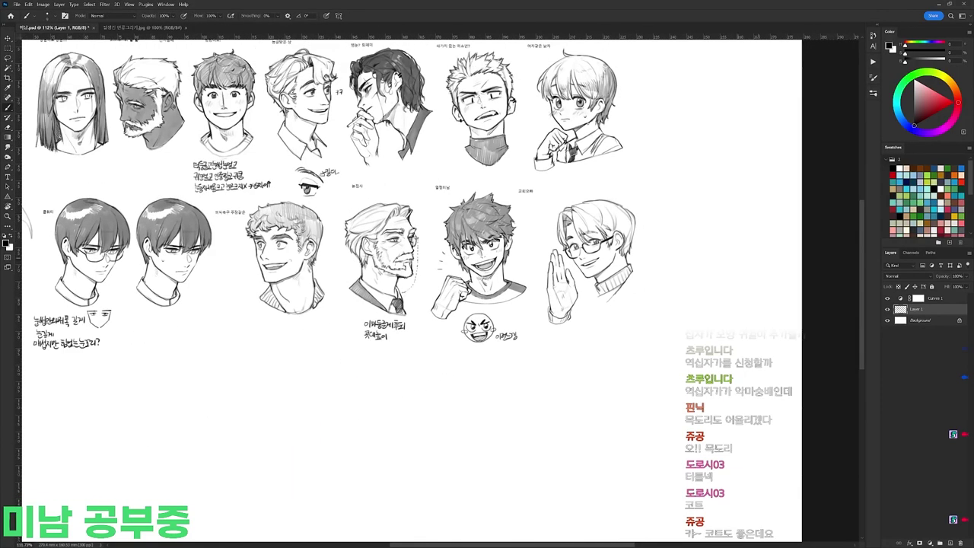
pyautogui.scroll(3, 568, 210)
pyautogui.moveTo(545, 241); pyautogui.dragTo(545, 236)
pyautogui.moveTo(645, 286); pyautogui.dragTo(629, 276)
pyautogui.hotkey('ctrl', 's')
# Step: Examine the whole sheet of heads and the long-haired man's portrait up close
pyautogui.moveTo(546, 366); pyautogui.dragTo(652, 348)
pyautogui.scroll(-2, 647, 350)
pyautogui.moveTo(613, 375); pyautogui.dragTo(694, 358)
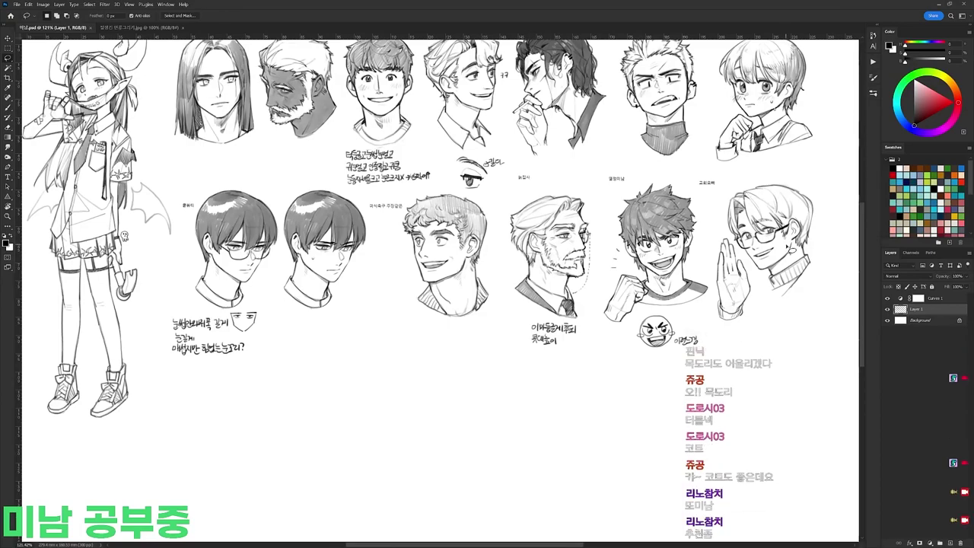
pyautogui.moveTo(208, 72); pyautogui.dragTo(262, 72)
pyautogui.press('e')
pyautogui.click(199, 90)
pyautogui.press('b')
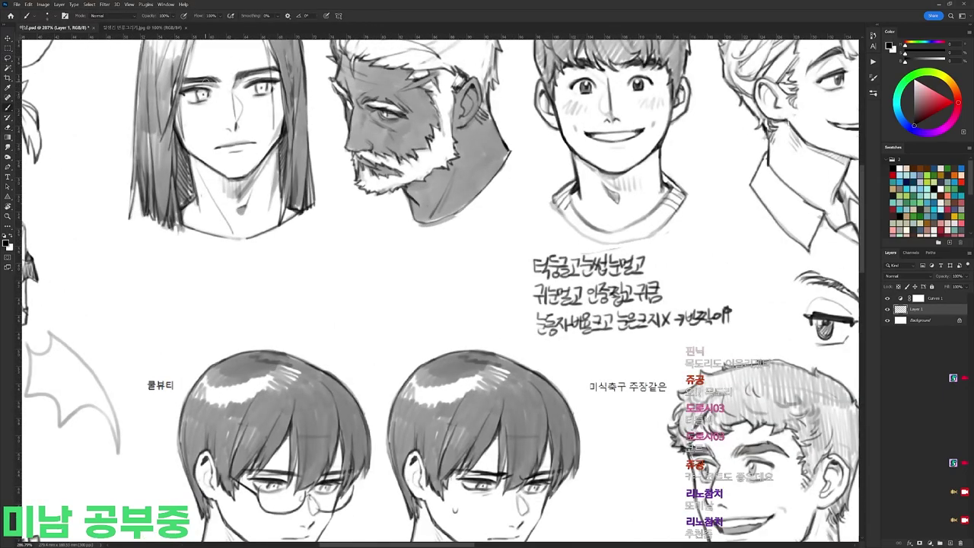
pyautogui.scroll(-4, 182, 91)
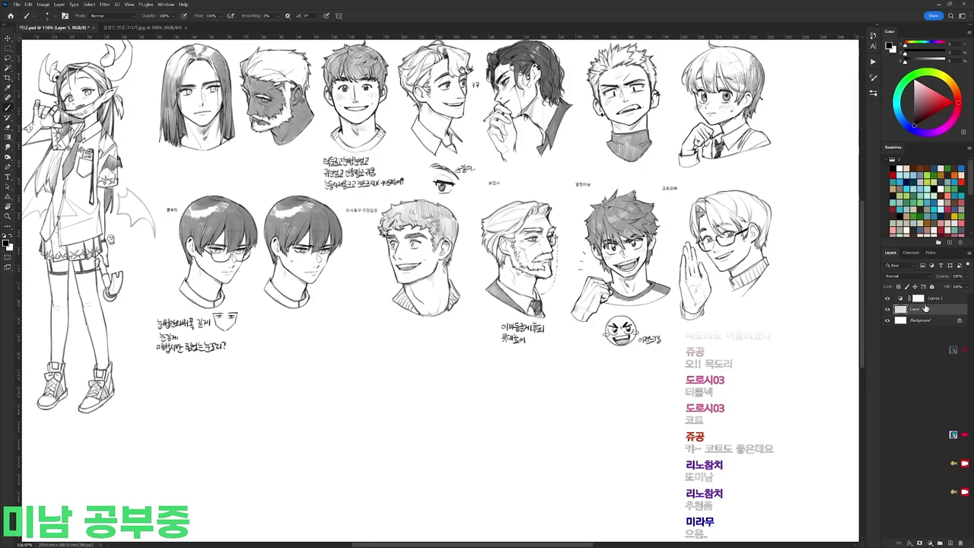
# Step: Choose a larger brush and tone the bespectacled man's parted hair in light gray, leaving white highlights
pyautogui.scroll(2, 762, 235)
pyautogui.moveTo(746, 229); pyautogui.dragTo(620, 256)
pyautogui.rightClick(612, 237)
pyautogui.click(648, 305)
pyautogui.moveTo(536, 219)
pyautogui.mouseDown()
pyautogui.moveTo(531, 248)
pyautogui.moveTo(545, 235)
pyautogui.mouseUp()
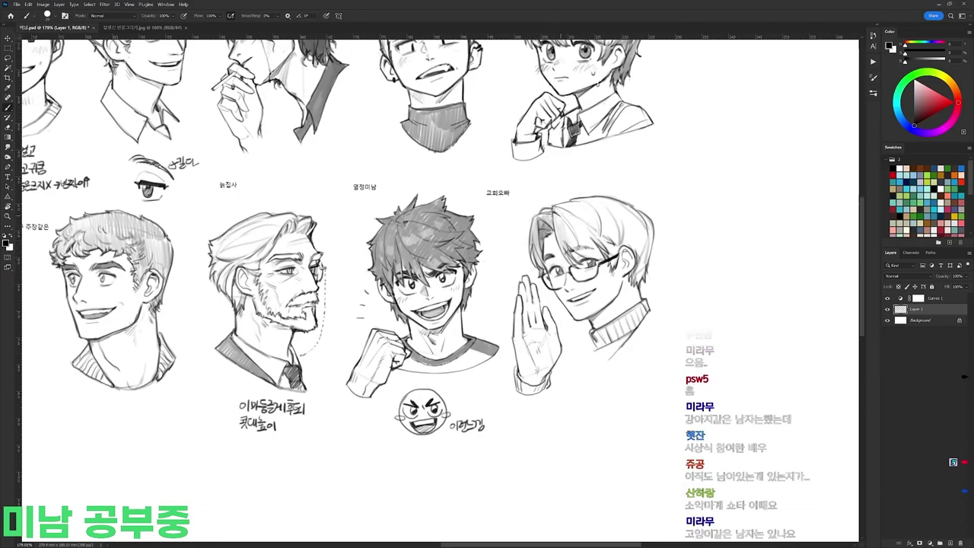
pyautogui.moveTo(586, 227)
pyautogui.mouseDown()
pyautogui.moveTo(597, 250)
pyautogui.moveTo(622, 233)
pyautogui.moveTo(637, 252)
pyautogui.mouseUp()
pyautogui.moveTo(639, 209); pyautogui.dragTo(645, 266)
pyautogui.moveTo(644, 245); pyautogui.dragTo(631, 284)
pyautogui.moveTo(625, 202)
pyautogui.mouseDown()
pyautogui.moveTo(633, 211)
pyautogui.moveTo(620, 208)
pyautogui.mouseUp()
pyautogui.press('e')
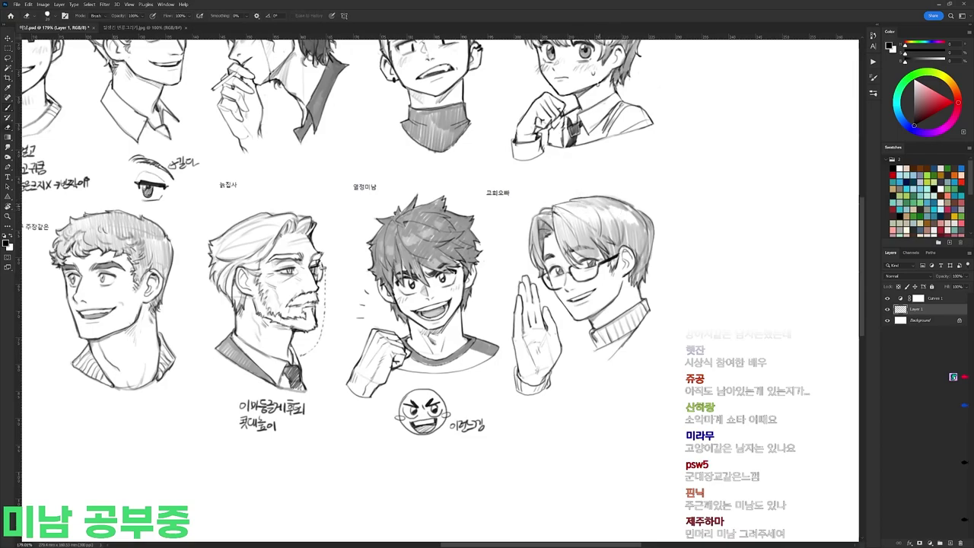
# Step: Capture the chat request "소악마계 쇼타" with the Snipping Tool, then paste and merge it as a label below the handwritten eye notes
pyautogui.scroll(-4, 623, 207)
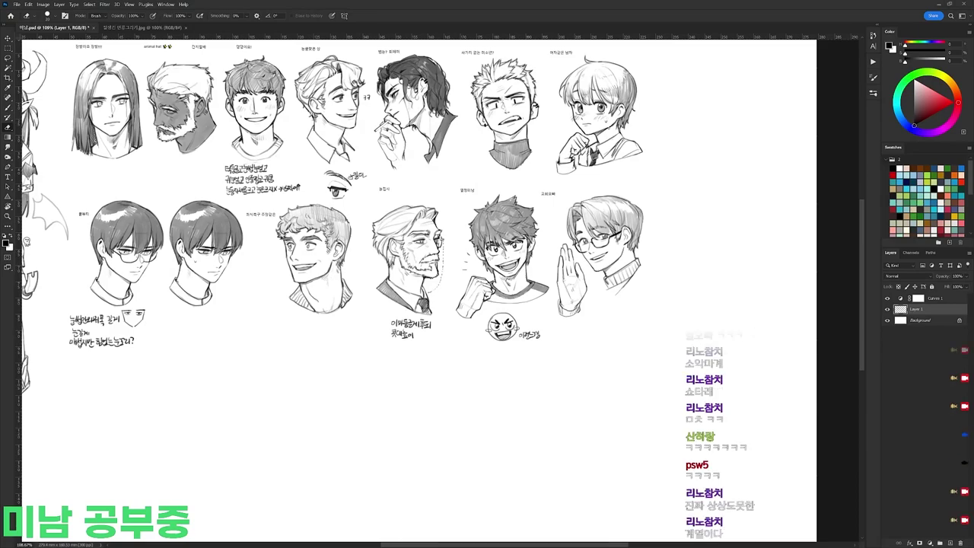
pyautogui.hotkey('alt', 'Tab')
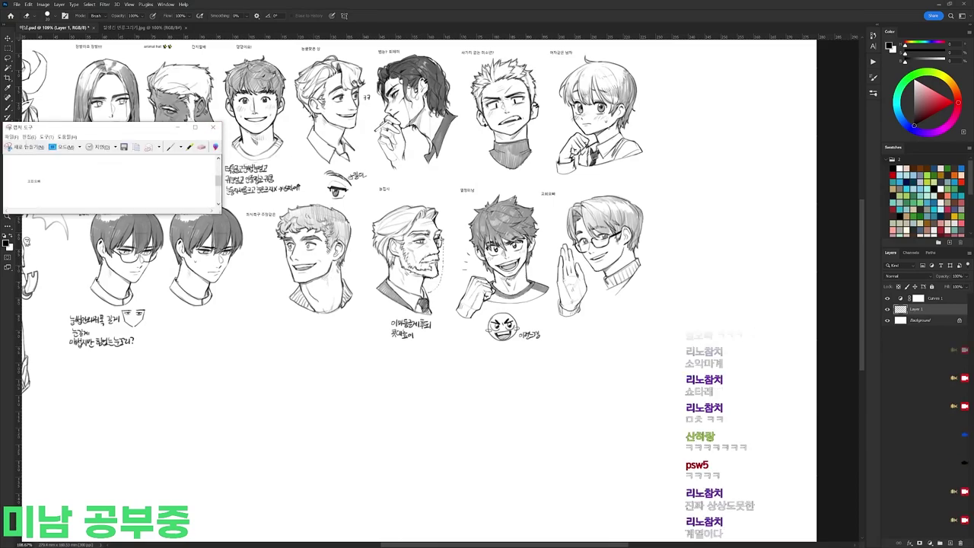
pyautogui.hotkey('ctrl', 'n')
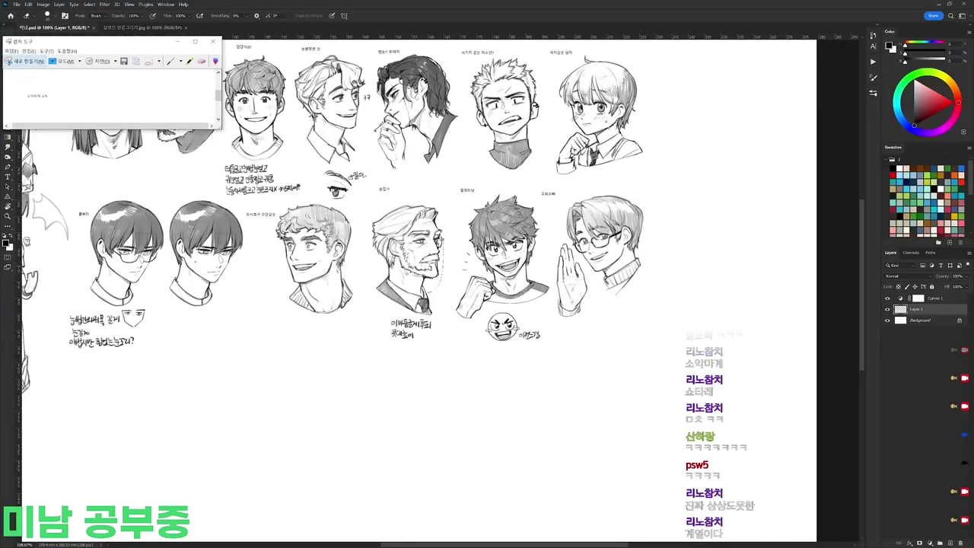
pyautogui.click(724, 307)
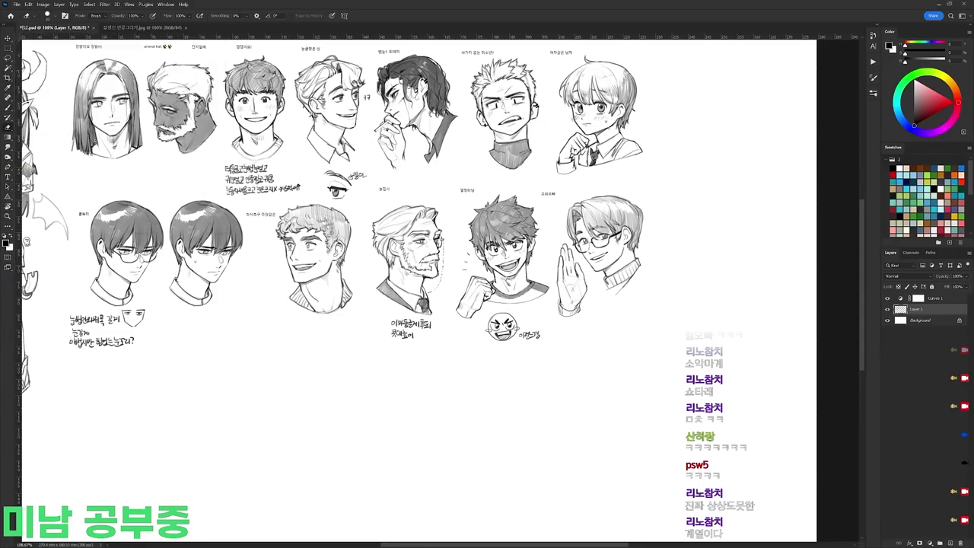
pyautogui.hotkey('ctrl', 'v')
pyautogui.hotkey('ctrl', 'e')
pyautogui.moveTo(326, 341); pyautogui.dragTo(396, 335)
pyautogui.moveTo(396, 335); pyautogui.dragTo(502, 288)
# Step: Sketch a joke face below the label with an oval outline, one eye, nose and mouth, plus a fist beside it
pyautogui.press('b')
pyautogui.rightClick(504, 207)
pyautogui.moveTo(434, 227)
pyautogui.mouseDown()
pyautogui.moveTo(517, 211)
pyautogui.moveTo(535, 219)
pyautogui.mouseUp()
pyautogui.moveTo(432, 227)
pyautogui.mouseDown()
pyautogui.moveTo(436, 288)
pyautogui.moveTo(457, 326)
pyautogui.moveTo(470, 330)
pyautogui.mouseUp()
pyautogui.hotkey('ctrl', 'z')
pyautogui.hotkey('ctrl', 'z')
pyautogui.hotkey('ctrl', 'z')
pyautogui.moveTo(508, 197)
pyautogui.mouseDown()
pyautogui.moveTo(440, 264)
pyautogui.moveTo(458, 214)
pyautogui.moveTo(442, 265)
pyautogui.moveTo(444, 306)
pyautogui.moveTo(515, 332)
pyautogui.mouseUp()
pyautogui.moveTo(450, 265)
pyautogui.mouseDown()
pyautogui.moveTo(469, 263)
pyautogui.moveTo(431, 264)
pyautogui.moveTo(486, 269)
pyautogui.mouseUp()
pyautogui.moveTo(472, 274)
pyautogui.mouseDown()
pyautogui.moveTo(471, 290)
pyautogui.moveTo(495, 304)
pyautogui.mouseUp()
pyautogui.moveTo(445, 247); pyautogui.dragTo(466, 242)
pyautogui.moveTo(470, 240)
pyautogui.mouseDown()
pyautogui.moveTo(491, 204)
pyautogui.moveTo(443, 240)
pyautogui.moveTo(465, 267)
pyautogui.mouseUp()
pyautogui.moveTo(395, 289); pyautogui.dragTo(427, 280)
pyautogui.moveTo(428, 281); pyautogui.dragTo(424, 313)
pyautogui.moveTo(421, 287)
pyautogui.mouseDown()
pyautogui.moveTo(424, 310)
pyautogui.moveTo(409, 312)
pyautogui.mouseUp()
pyautogui.moveTo(400, 297); pyautogui.dragTo(400, 314)
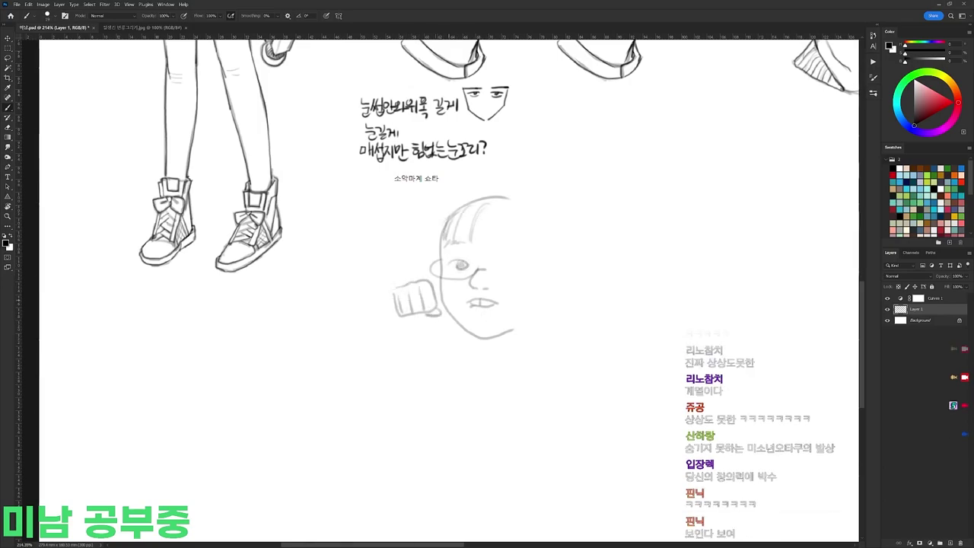
# Step: Add the joke face's second eye, bangs and the fist's outer edge, and letter "잼민 펀치" beneath the chin
pyautogui.moveTo(507, 270); pyautogui.dragTo(516, 267)
pyautogui.moveTo(461, 201); pyautogui.dragTo(436, 244)
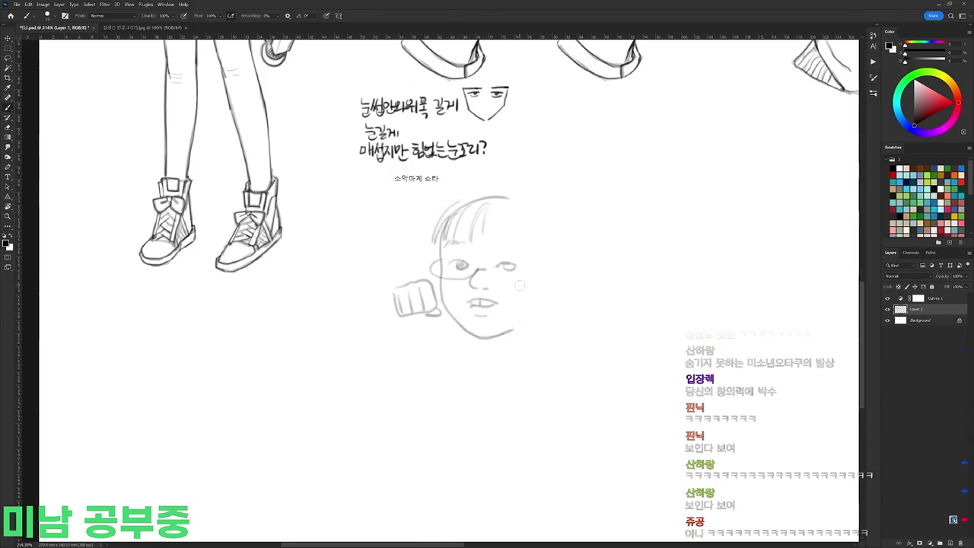
pyautogui.moveTo(505, 265)
pyautogui.mouseDown()
pyautogui.moveTo(515, 266)
pyautogui.moveTo(511, 240)
pyautogui.mouseUp()
pyautogui.moveTo(395, 290); pyautogui.dragTo(397, 317)
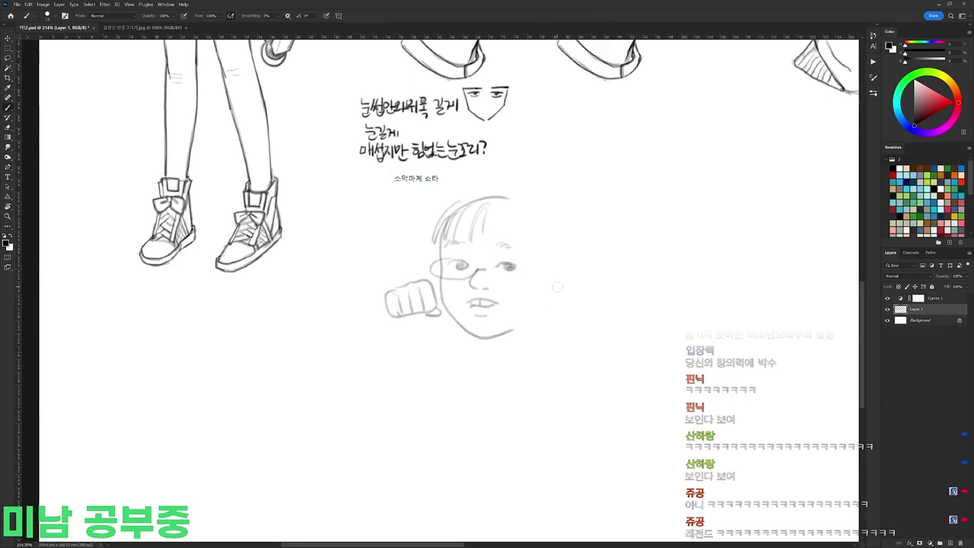
pyautogui.moveTo(493, 208)
pyautogui.mouseDown()
pyautogui.moveTo(500, 243)
pyautogui.moveTo(537, 248)
pyautogui.mouseUp()
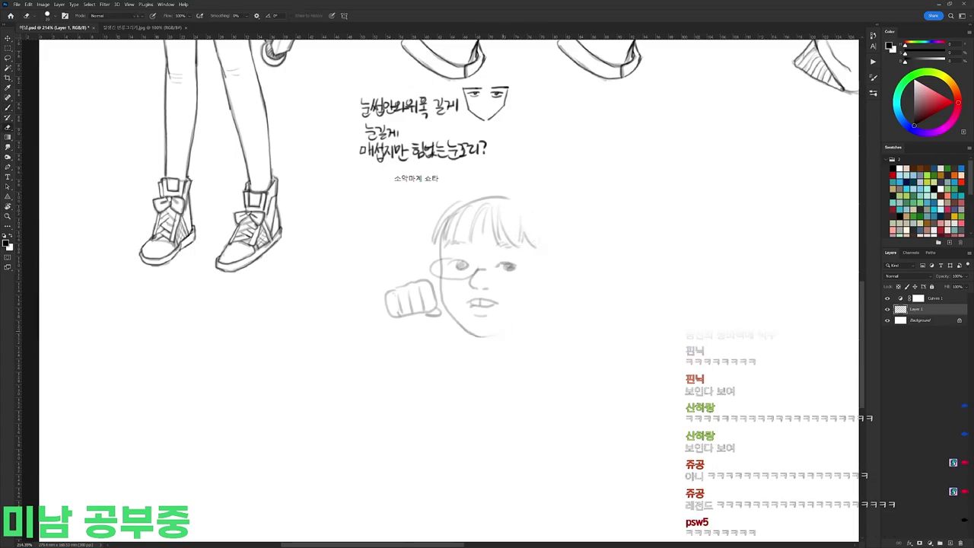
pyautogui.moveTo(417, 332)
pyautogui.mouseDown()
pyautogui.moveTo(466, 358)
pyautogui.moveTo(506, 347)
pyautogui.mouseUp()
pyautogui.moveTo(495, 346); pyautogui.dragTo(509, 352)
pyautogui.moveTo(521, 340); pyautogui.dragTo(530, 348)
pyautogui.moveTo(534, 331); pyautogui.dragTo(535, 349)
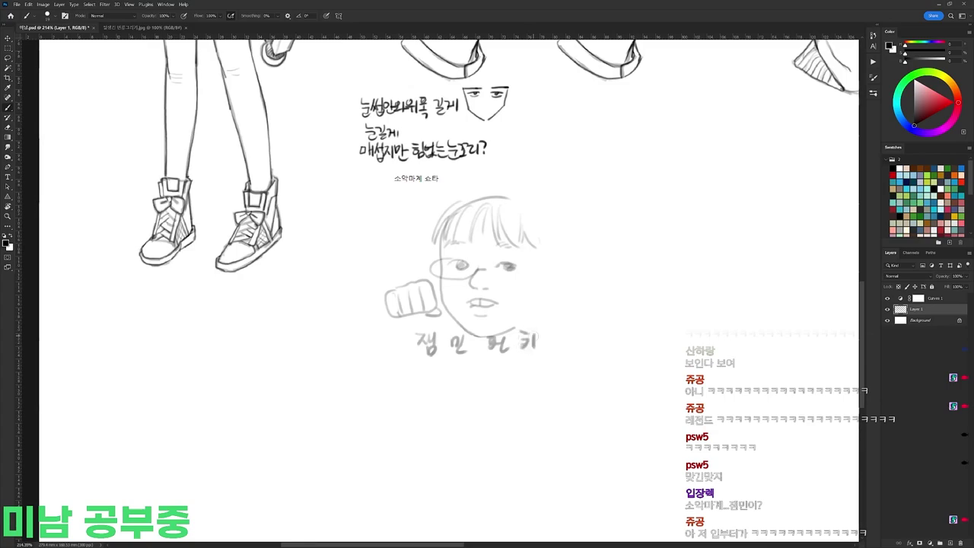
# Step: Lasso the joke face with its fist and caption and delete them
pyautogui.press('l')
pyautogui.moveTo(424, 380); pyautogui.dragTo(487, 396)
pyautogui.hotkey('ctrl', 'd')
# Step: Block in a boy's angular head outline below the label, with an ear, neck and open collar
pyautogui.press('b')
pyautogui.moveTo(425, 208); pyautogui.dragTo(521, 199)
pyautogui.hotkey('ctrl', 'z')
pyautogui.moveTo(409, 228)
pyautogui.mouseDown()
pyautogui.moveTo(501, 217)
pyautogui.moveTo(403, 243)
pyautogui.moveTo(417, 295)
pyautogui.moveTo(466, 321)
pyautogui.moveTo(503, 300)
pyautogui.mouseUp()
pyautogui.moveTo(499, 215); pyautogui.dragTo(505, 292)
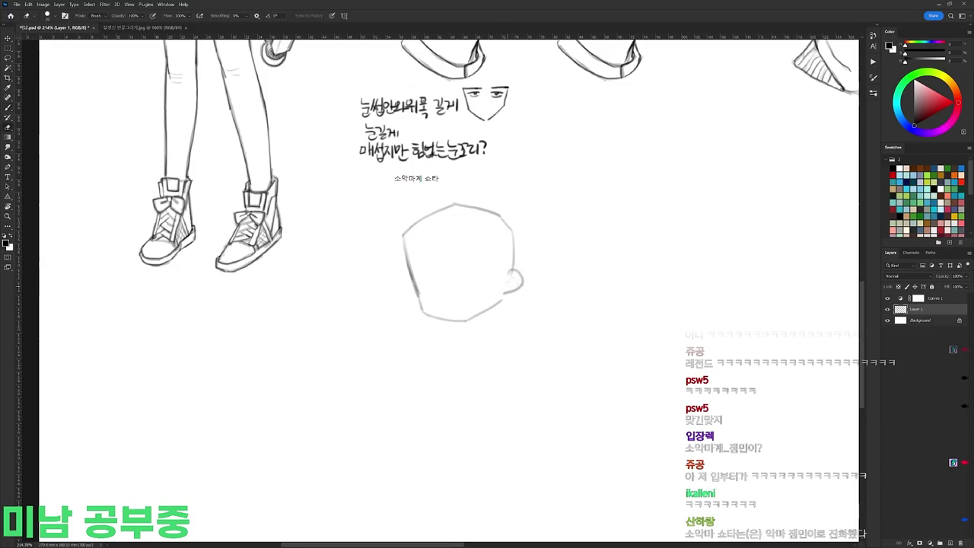
pyautogui.moveTo(464, 322); pyautogui.dragTo(464, 338)
pyautogui.moveTo(494, 307); pyautogui.dragTo(497, 332)
pyautogui.moveTo(497, 332)
pyautogui.mouseDown()
pyautogui.moveTo(467, 349)
pyautogui.moveTo(487, 358)
pyautogui.moveTo(511, 337)
pyautogui.mouseUp()
pyautogui.moveTo(511, 338)
pyautogui.mouseDown()
pyautogui.moveTo(462, 343)
pyautogui.moveTo(469, 349)
pyautogui.moveTo(445, 356)
pyautogui.moveTo(464, 339)
pyautogui.mouseUp()
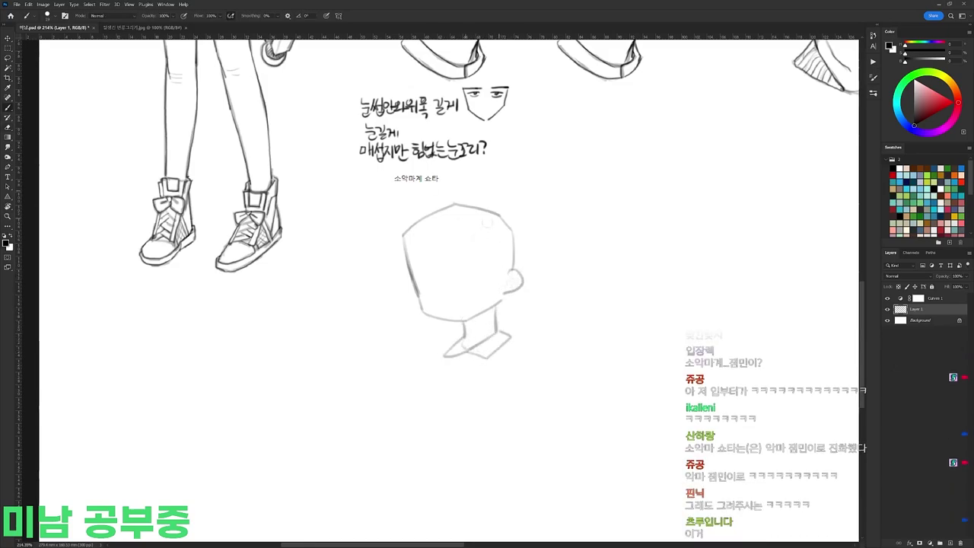
# Step: Sketch short tousled hair with a jagged fringe around the boy's head, erasing overlapping construction lines
pyautogui.moveTo(427, 227)
pyautogui.mouseDown()
pyautogui.moveTo(500, 251)
pyautogui.moveTo(502, 277)
pyautogui.moveTo(527, 250)
pyautogui.mouseUp()
pyautogui.moveTo(405, 229)
pyautogui.mouseDown()
pyautogui.moveTo(422, 217)
pyautogui.moveTo(403, 261)
pyautogui.moveTo(454, 202)
pyautogui.moveTo(496, 208)
pyautogui.moveTo(513, 236)
pyautogui.moveTo(523, 233)
pyautogui.mouseUp()
pyautogui.press('e')
pyautogui.press('b')
pyautogui.press('e')
pyautogui.press('b')
pyautogui.press('e')
pyautogui.press('b')
pyautogui.press('e')
pyautogui.press('b')
pyautogui.press('e')
pyautogui.press('b')
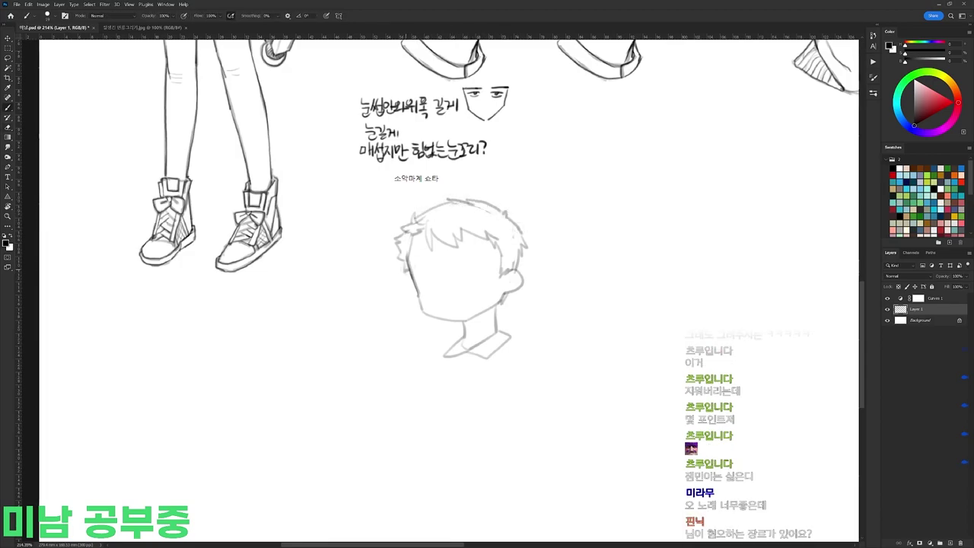
# Step: Lasso the boy's neck and collar and shift them slightly toward the face, and refine the ear
pyautogui.press('l')
pyautogui.moveTo(491, 308)
pyautogui.mouseDown()
pyautogui.moveTo(444, 345)
pyautogui.moveTo(487, 313)
pyautogui.mouseUp()
pyautogui.moveTo(496, 332); pyautogui.dragTo(491, 330)
pyautogui.hotkey('ctrl', 'd')
pyautogui.press('b')
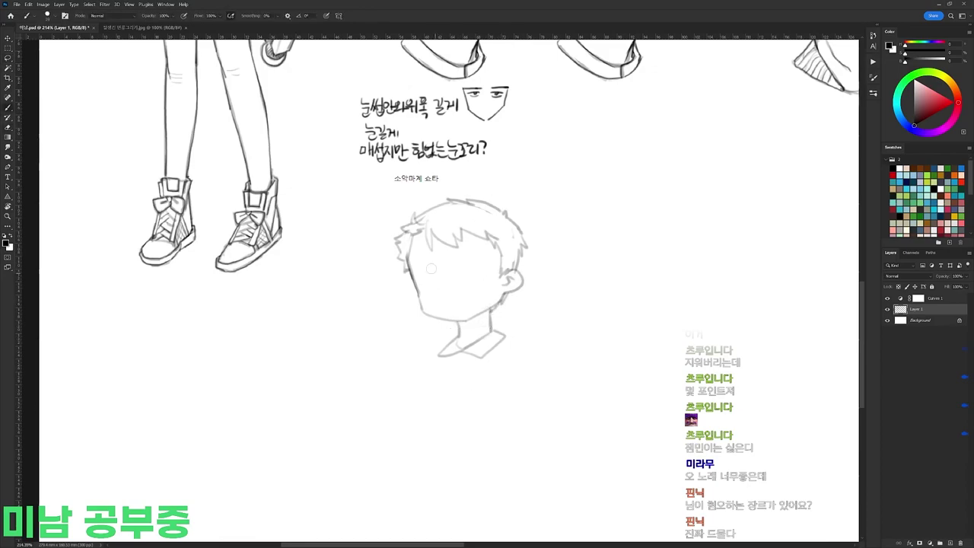
pyautogui.moveTo(475, 228); pyautogui.dragTo(562, 216)
pyautogui.press('e')
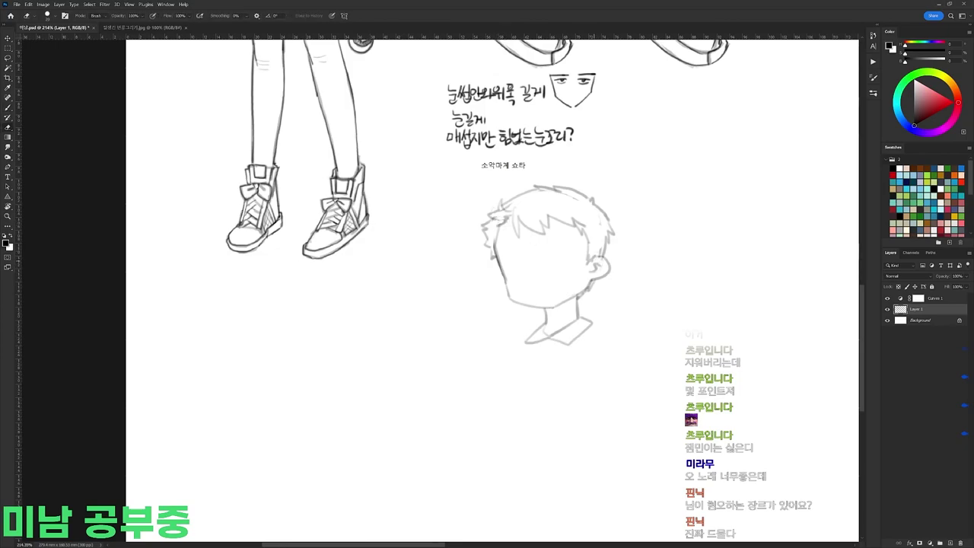
pyautogui.press('b')
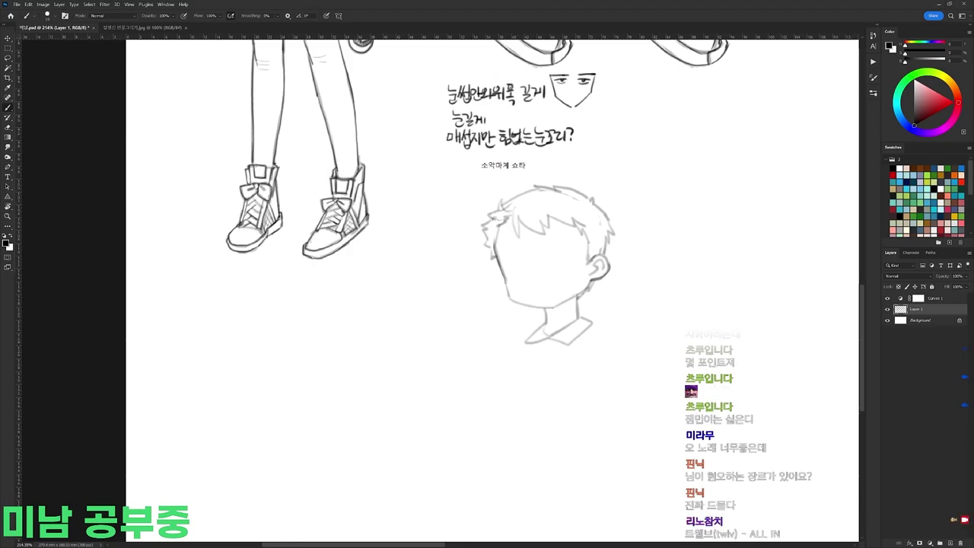
# Step: Draw two arched upper eyelid lines on the boy's face
pyautogui.moveTo(516, 252)
pyautogui.mouseDown()
pyautogui.moveTo(527, 254)
pyautogui.moveTo(508, 266)
pyautogui.moveTo(519, 255)
pyautogui.mouseUp()
pyautogui.press('e')
pyautogui.press('b')
pyautogui.moveTo(513, 257); pyautogui.dragTo(526, 253)
pyautogui.press('e')
pyautogui.press('b')
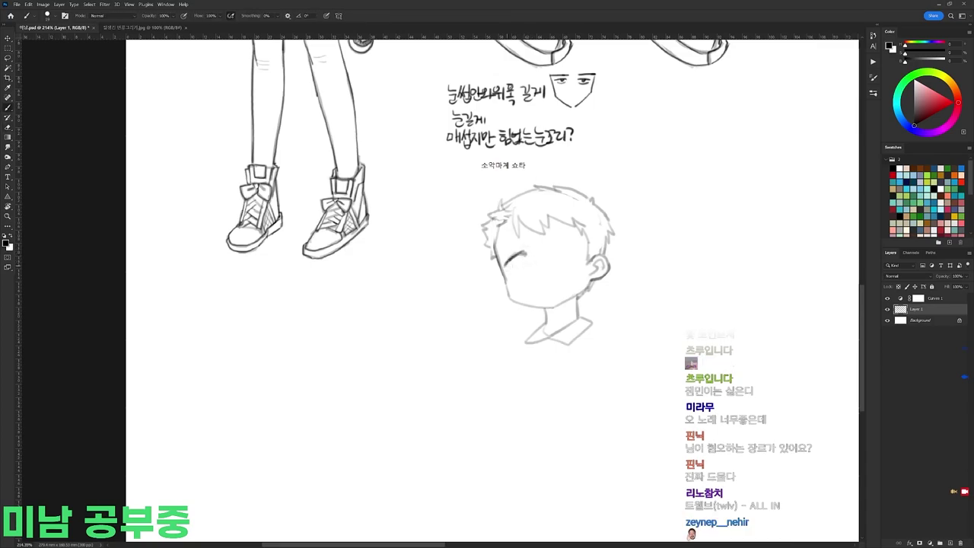
pyautogui.moveTo(562, 245)
pyautogui.mouseDown()
pyautogui.moveTo(577, 250)
pyautogui.moveTo(560, 246)
pyautogui.mouseUp()
pyautogui.press('e')
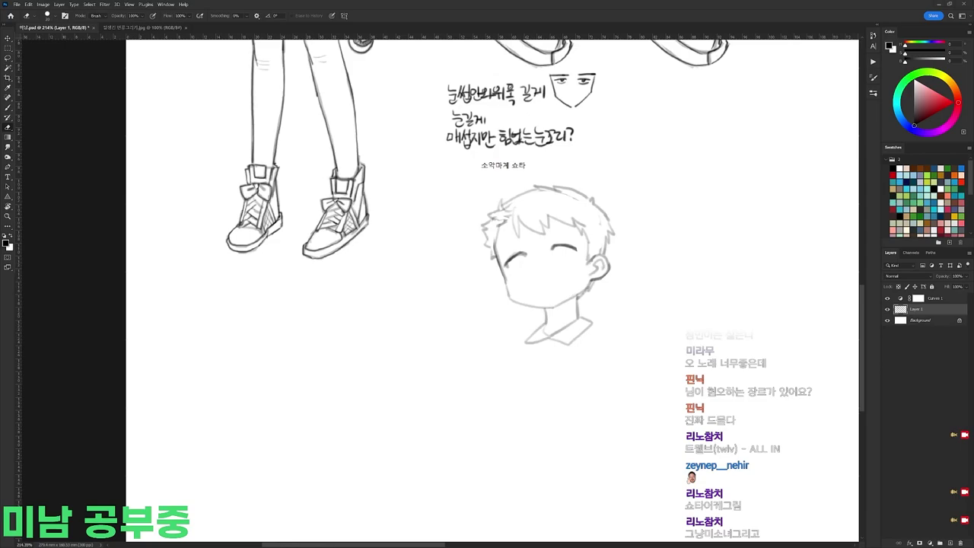
# Step: Adjust the boy's eye placement with the Lasso, then erase and redraw both upper eyelids as flatter, sleepier lines
pyautogui.scroll(2, 569, 226)
pyautogui.press('l')
pyautogui.moveTo(572, 237)
pyautogui.mouseDown()
pyautogui.moveTo(584, 263)
pyautogui.moveTo(570, 248)
pyautogui.mouseUp()
pyautogui.hotkey('ctrl', 'd')
pyautogui.press('e')
pyautogui.press('b')
pyautogui.press('e')
pyautogui.moveTo(496, 271); pyautogui.dragTo(519, 259)
pyautogui.moveTo(549, 250); pyautogui.dragTo(576, 247)
pyautogui.press('b')
pyautogui.moveTo(495, 274)
pyautogui.mouseDown()
pyautogui.moveTo(517, 257)
pyautogui.moveTo(574, 249)
pyautogui.moveTo(492, 264)
pyautogui.moveTo(502, 256)
pyautogui.moveTo(575, 248)
pyautogui.mouseUp()
pyautogui.press('e')
pyautogui.press('b')
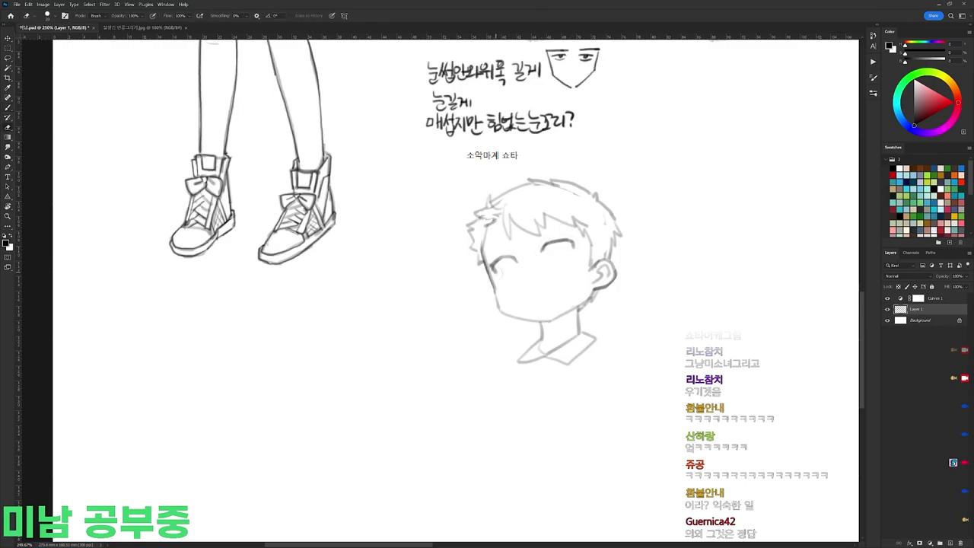
pyautogui.press('e')
pyautogui.press('b')
pyautogui.moveTo(494, 269); pyautogui.dragTo(513, 265)
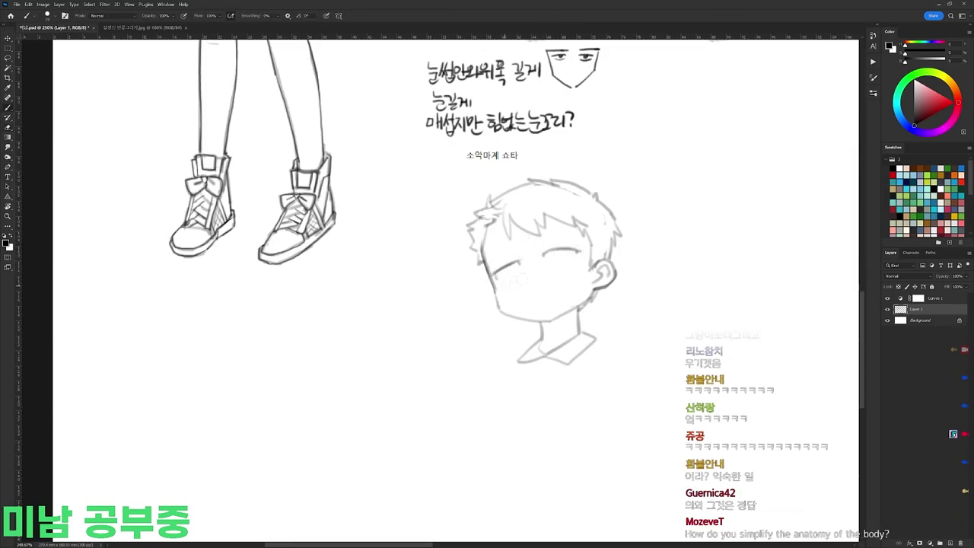
# Step: Rotate the canvas slightly and sketch the boy's lower lids, thick eyebrows and first iris
pyautogui.moveTo(549, 271)
pyautogui.mouseDown()
pyautogui.moveTo(568, 268)
pyautogui.moveTo(495, 194)
pyautogui.moveTo(528, 260)
pyautogui.mouseUp()
pyautogui.press('r')
pyautogui.press('e')
pyautogui.press('r')
pyautogui.press('b')
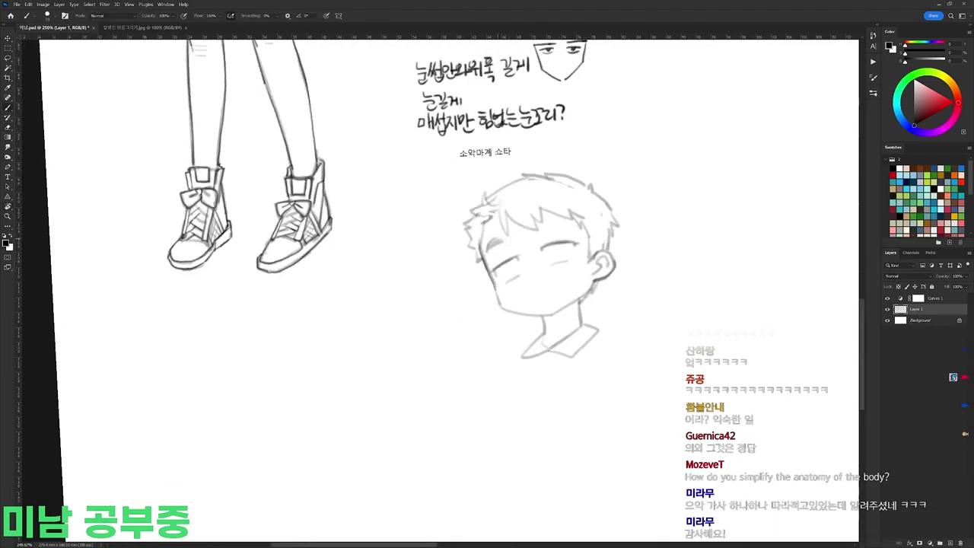
pyautogui.press('r')
pyautogui.moveTo(559, 226); pyautogui.dragTo(569, 253)
pyautogui.press('b')
pyautogui.moveTo(500, 282); pyautogui.dragTo(580, 271)
pyautogui.press('r')
pyautogui.moveTo(569, 253)
pyautogui.mouseDown()
pyautogui.moveTo(558, 226)
pyautogui.moveTo(571, 241)
pyautogui.mouseUp()
pyautogui.press('b')
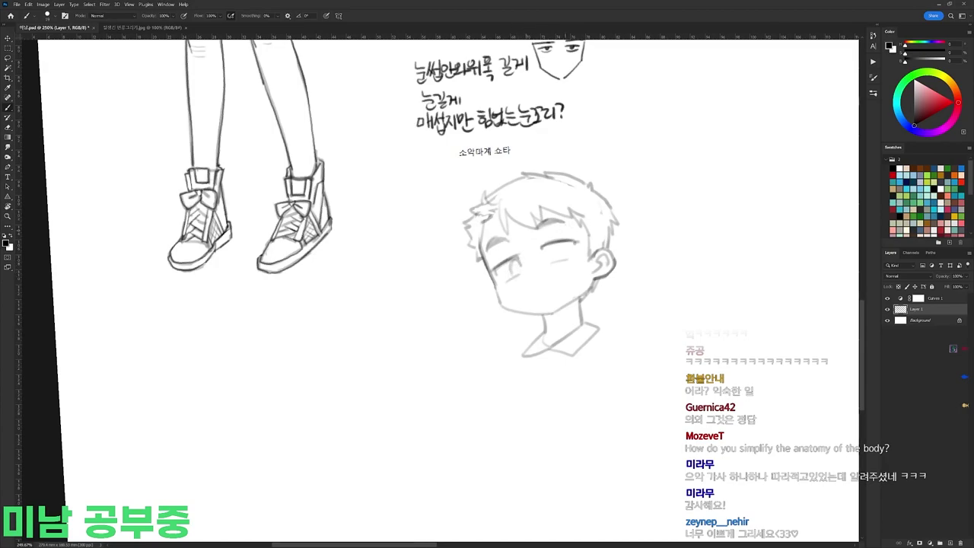
# Step: Complete the boy's eyes and wide slanted grin, and sketch a rounded cap over the top of his hair
pyautogui.press('e')
pyautogui.press('b')
pyautogui.press('r')
pyautogui.moveTo(636, 221); pyautogui.dragTo(644, 248)
pyautogui.press('b')
pyautogui.moveTo(505, 209)
pyautogui.mouseDown()
pyautogui.moveTo(584, 221)
pyautogui.moveTo(611, 269)
pyautogui.moveTo(639, 248)
pyautogui.moveTo(630, 279)
pyautogui.moveTo(502, 200)
pyautogui.moveTo(567, 181)
pyautogui.moveTo(617, 224)
pyautogui.mouseUp()
pyautogui.hotkey('ctrl', 'z')
pyautogui.press('e')
pyautogui.press('b')
pyautogui.moveTo(567, 181); pyautogui.dragTo(622, 217)
pyautogui.press('e')
pyautogui.press('b')
# Step: Extend the cap down the back of the head, add a rounded shape behind the neck, and redraw the collar
pyautogui.moveTo(617, 212)
pyautogui.mouseDown()
pyautogui.moveTo(621, 261)
pyautogui.moveTo(629, 256)
pyautogui.moveTo(619, 338)
pyautogui.mouseUp()
pyautogui.press('e')
pyautogui.press('b')
pyautogui.hotkey('ctrl', 'z')
pyautogui.moveTo(621, 272)
pyautogui.mouseDown()
pyautogui.moveTo(591, 341)
pyautogui.moveTo(541, 360)
pyautogui.moveTo(578, 339)
pyautogui.mouseUp()
pyautogui.press('e')
pyautogui.press('b')
pyautogui.press('e')
pyautogui.press('b')
pyautogui.press('e')
pyautogui.press('b')
pyautogui.press('e')
pyautogui.press('Escape')
pyautogui.press('b')
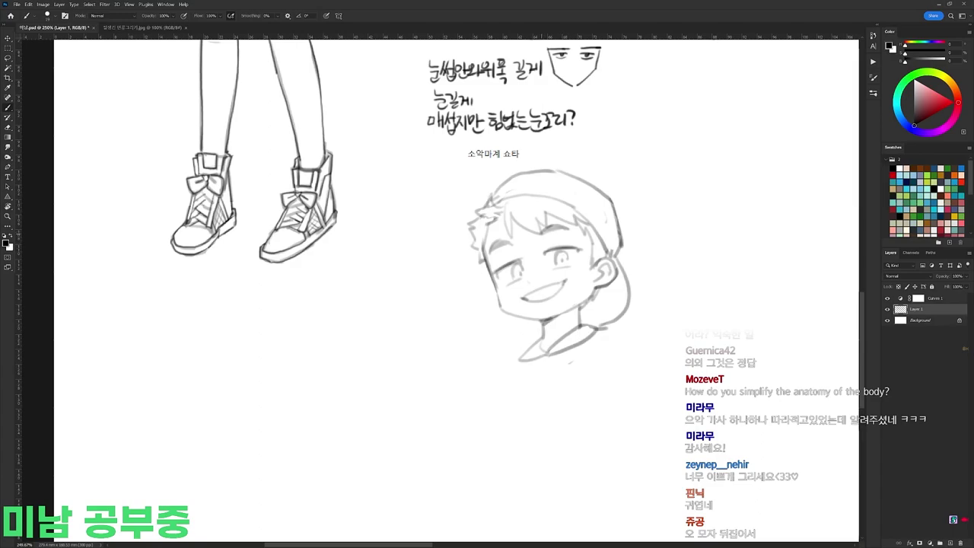
# Step: Rotate the canvas to draw the teeth inside the boy's grin, and reset the view to upright
pyautogui.press('r')
pyautogui.moveTo(609, 297); pyautogui.dragTo(580, 201)
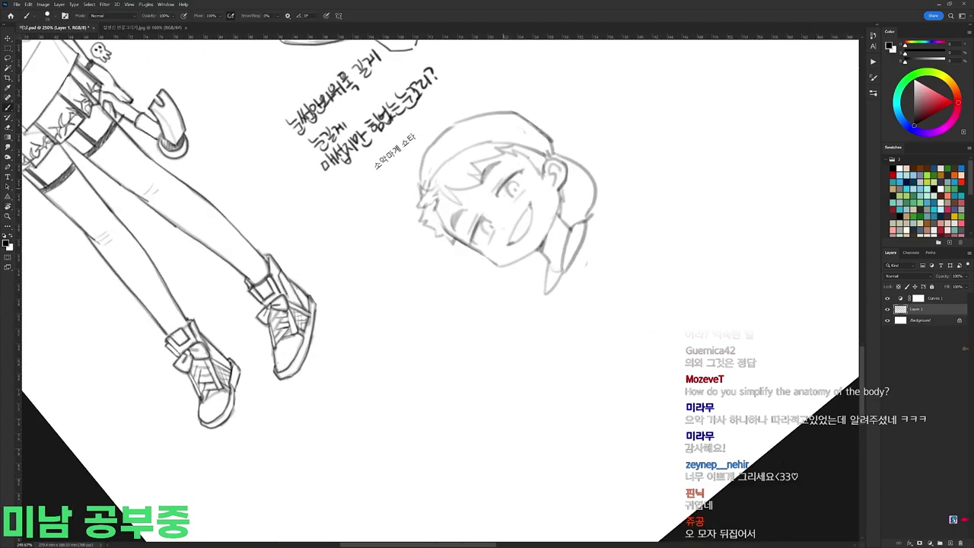
pyautogui.press('r')
pyautogui.moveTo(605, 166); pyautogui.dragTo(625, 193)
pyautogui.press('e')
pyautogui.moveTo(521, 196); pyautogui.dragTo(531, 204)
pyautogui.press('Escape')
pyautogui.press('b')
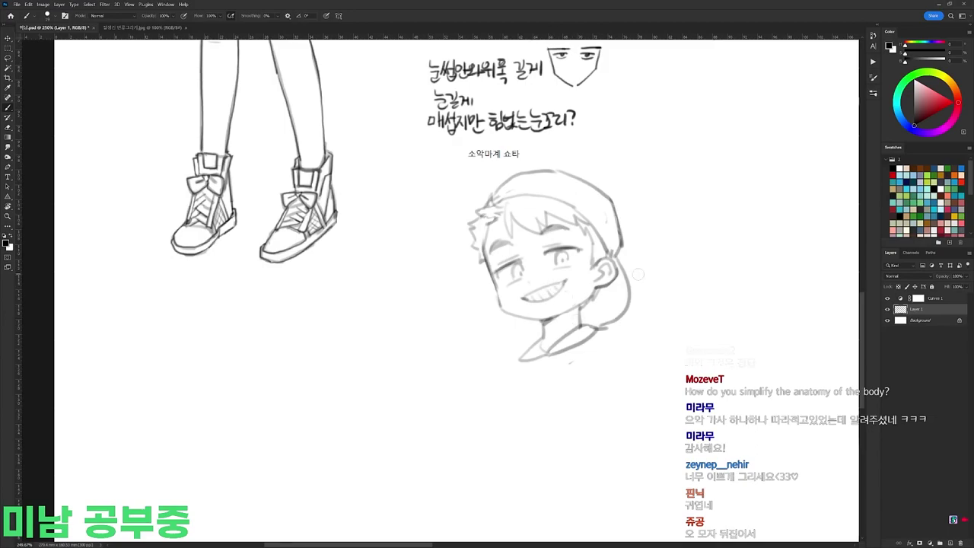
# Step: Sketch a hand raised to the boy's chin and letter "쿠쿠 루삥뽕" beside his face
pyautogui.moveTo(530, 305); pyautogui.dragTo(524, 344)
pyautogui.press('b')
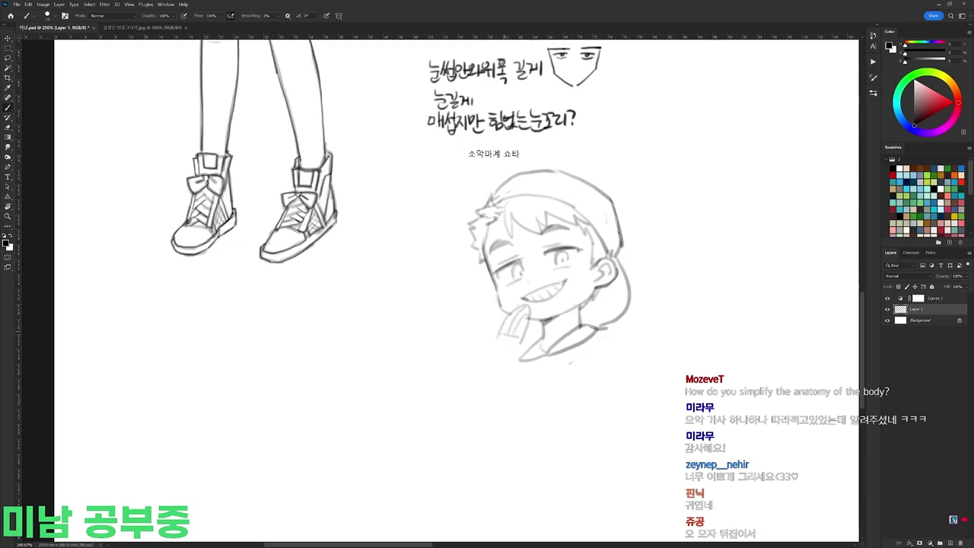
pyautogui.moveTo(520, 341); pyautogui.dragTo(519, 366)
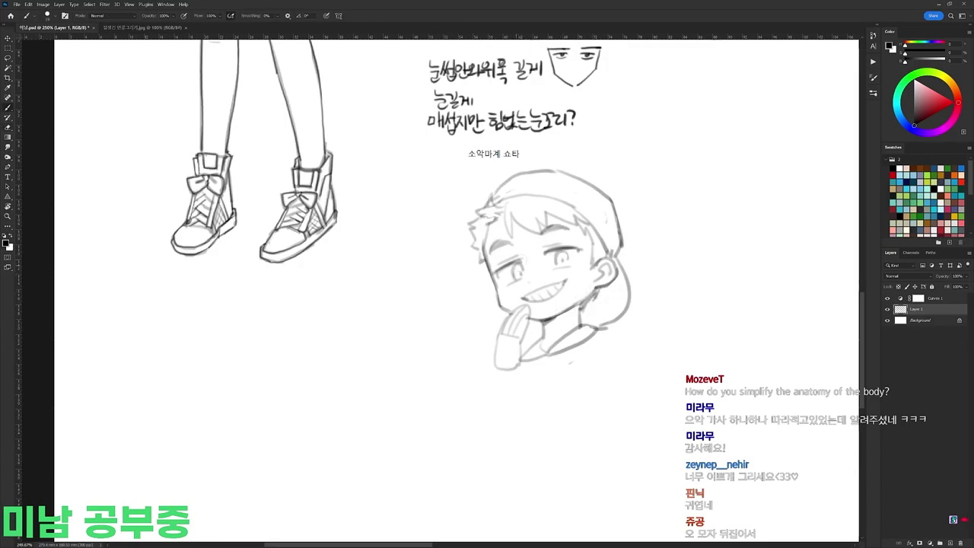
pyautogui.moveTo(674, 223); pyautogui.dragTo(638, 272)
pyautogui.moveTo(475, 329)
pyautogui.mouseDown()
pyautogui.moveTo(487, 329)
pyautogui.moveTo(476, 344)
pyautogui.moveTo(484, 350)
pyautogui.moveTo(493, 339)
pyautogui.moveTo(496, 351)
pyautogui.mouseUp()
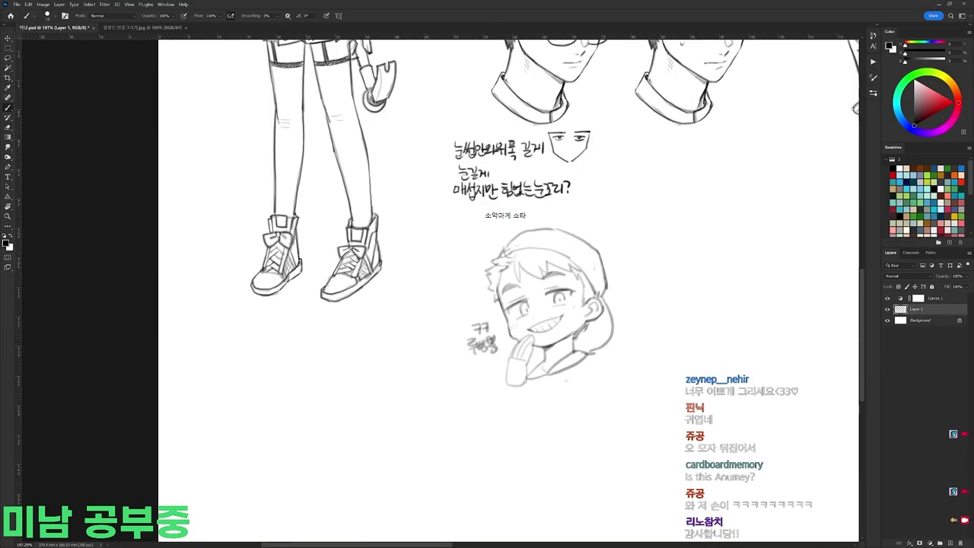
# Step: Lasso the boy's sketch with its label and lettering and enlarge it to about 111%
pyautogui.moveTo(547, 259); pyautogui.dragTo(685, 196)
pyautogui.moveTo(670, 291); pyautogui.dragTo(679, 242)
pyautogui.moveTo(644, 230)
pyautogui.mouseDown()
pyautogui.moveTo(568, 218)
pyautogui.moveTo(633, 219)
pyautogui.moveTo(677, 197)
pyautogui.mouseUp()
pyautogui.hotkey('ctrl', 't')
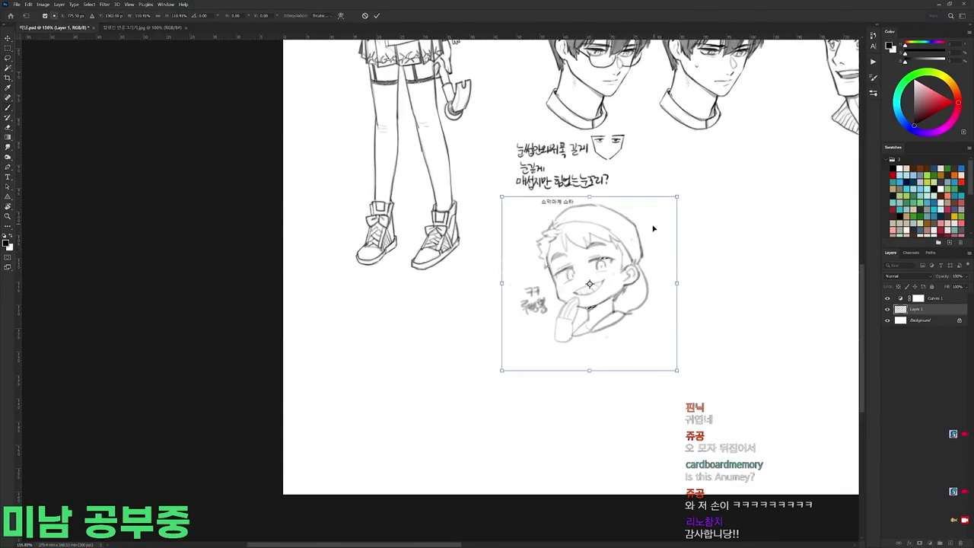
pyautogui.press('Return')
# Step: Choose a small hard brush and ink the spiky hair tufts at the boy's temple in darker line
pyautogui.press('b')
pyautogui.scroll(1, 617, 278)
pyautogui.rightClick(614, 260)
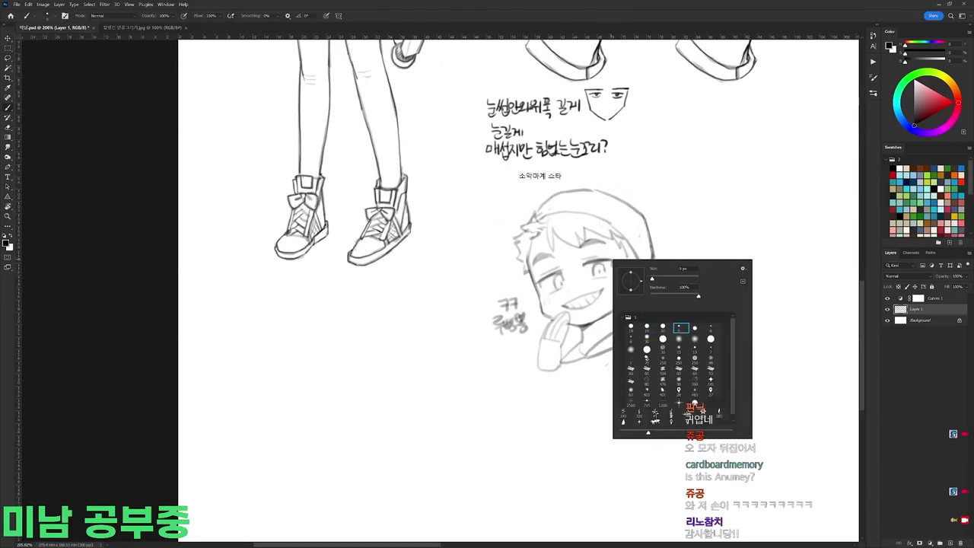
pyautogui.press('Escape')
pyautogui.scroll(1, 530, 214)
pyautogui.moveTo(519, 267); pyautogui.dragTo(528, 283)
pyautogui.moveTo(535, 244); pyautogui.dragTo(527, 273)
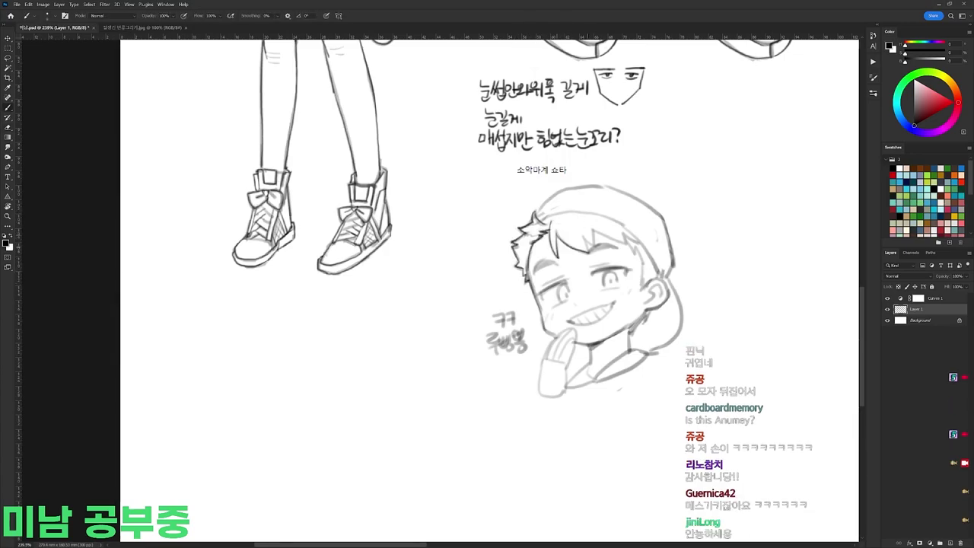
# Step: Ink the boy's fringe and the hair at the far side of his forehead, cleaning up stray sketch lines
pyautogui.press('e')
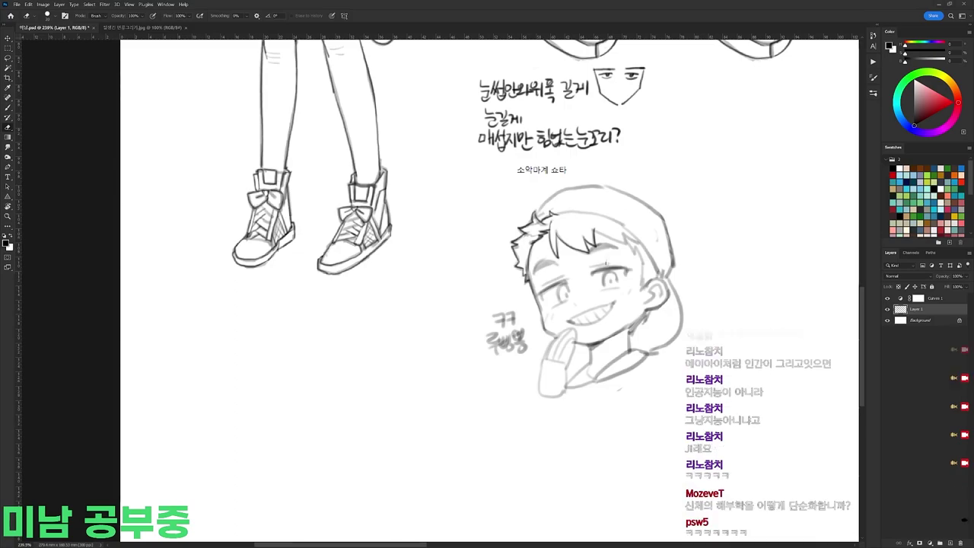
pyautogui.moveTo(634, 228); pyautogui.dragTo(623, 175)
pyautogui.press('b')
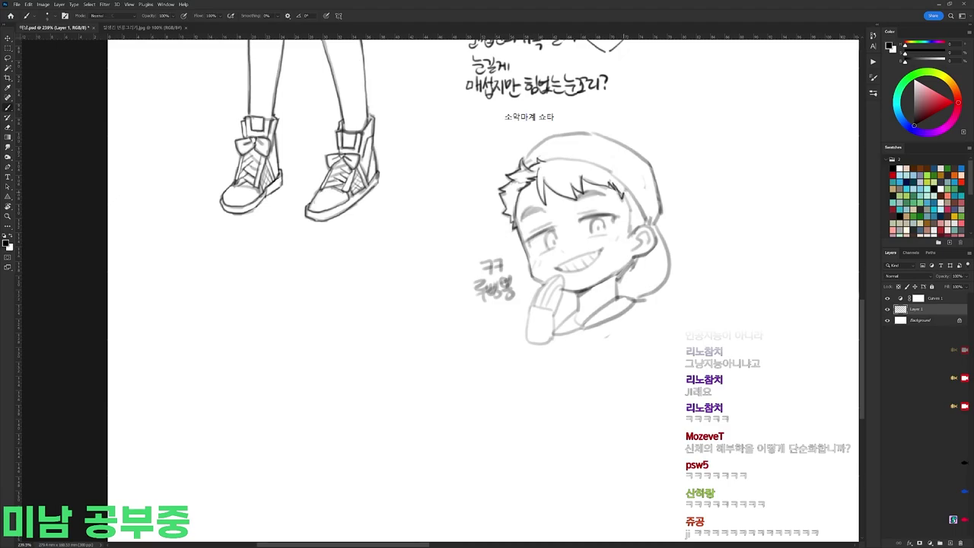
# Step: Rotate the canvas and ink the cap's crown outline and the strap opening above the boy's forehead
pyautogui.press('r')
pyautogui.moveTo(655, 230)
pyautogui.mouseDown()
pyautogui.moveTo(578, 104)
pyautogui.moveTo(448, 118)
pyautogui.moveTo(624, 217)
pyautogui.moveTo(506, 107)
pyautogui.mouseUp()
pyautogui.press('r')
pyautogui.press('r')
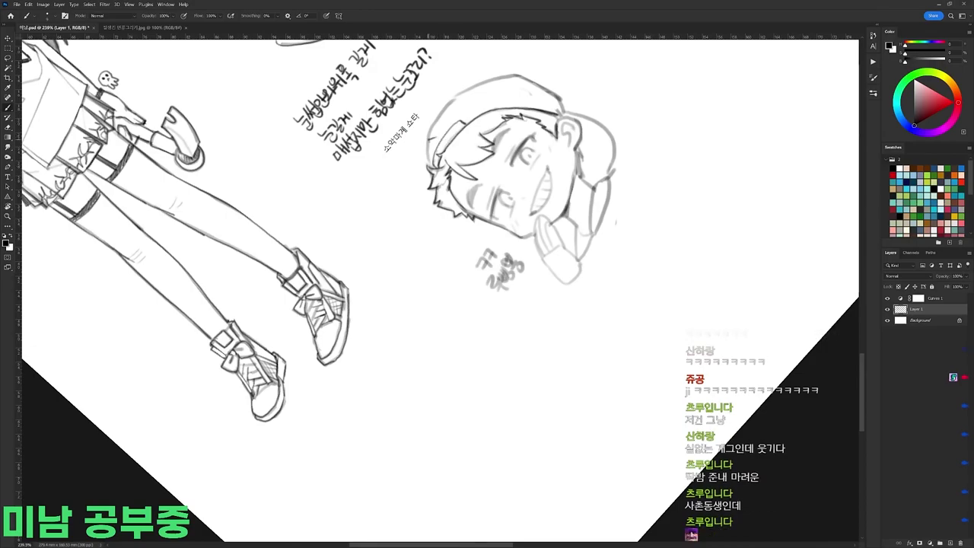
pyautogui.moveTo(431, 155); pyautogui.dragTo(431, 166)
pyautogui.press('r')
pyautogui.moveTo(506, 156); pyautogui.dragTo(411, 135)
pyautogui.moveTo(405, 99); pyautogui.dragTo(397, 109)
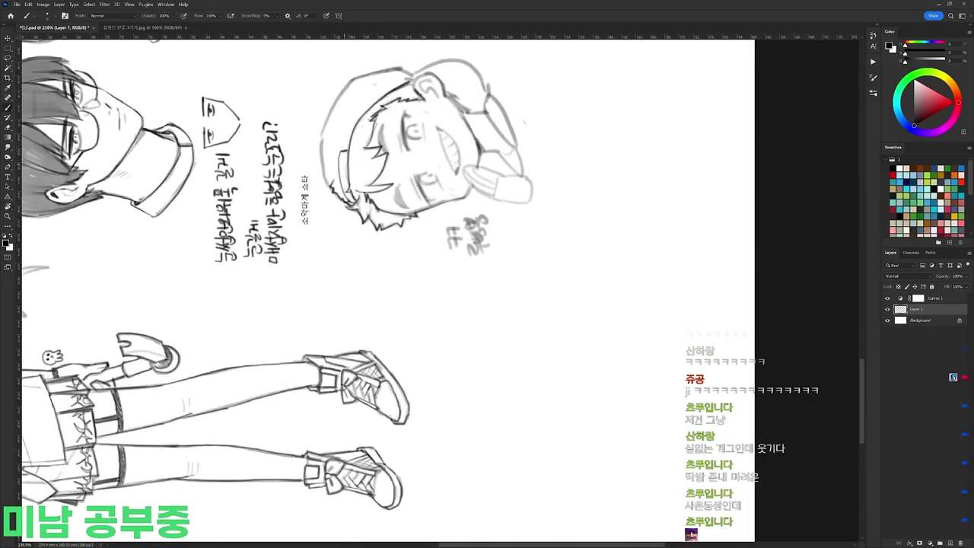
# Step: Turn the canvas back towards upright and ink the back of the cap, the ear and the sideburn
pyautogui.press('r')
pyautogui.moveTo(338, 159)
pyautogui.mouseDown()
pyautogui.moveTo(420, 125)
pyautogui.moveTo(434, 95)
pyautogui.moveTo(629, 217)
pyautogui.mouseUp()
pyautogui.press('r')
pyautogui.press('b')
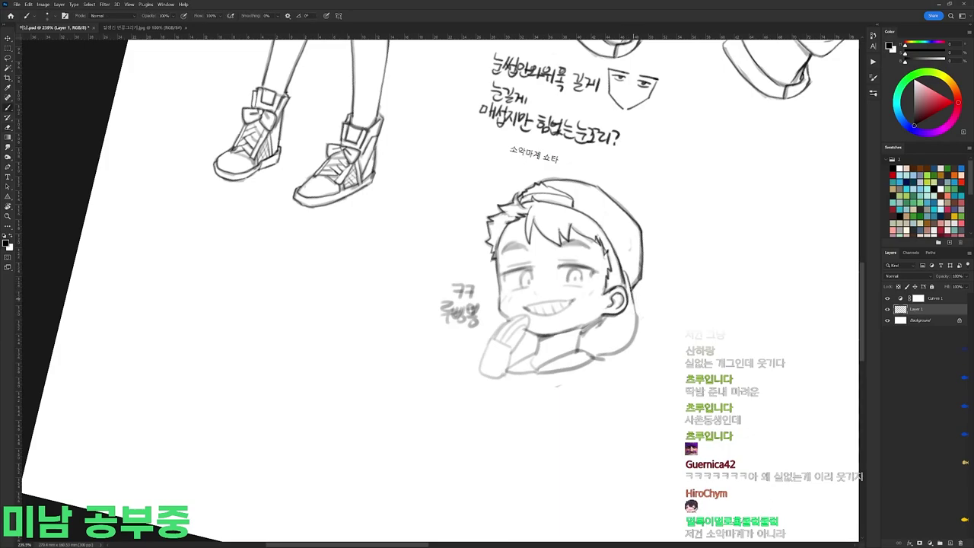
pyautogui.press('r')
pyautogui.moveTo(653, 278); pyautogui.dragTo(571, 320)
pyautogui.press('b')
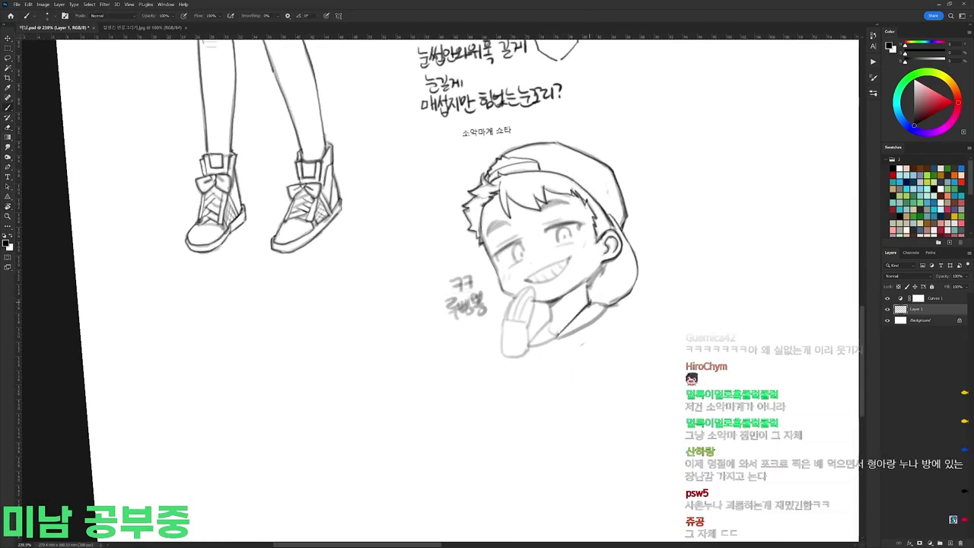
# Step: Ink the cap's brim with a dashed stitch line, and darken the boy's neck and collar lines
pyautogui.moveTo(625, 255); pyautogui.dragTo(625, 260)
pyautogui.moveTo(625, 264); pyautogui.dragTo(626, 274)
pyautogui.moveTo(625, 278); pyautogui.dragTo(623, 281)
pyautogui.moveTo(621, 284); pyautogui.dragTo(620, 288)
pyautogui.moveTo(551, 301)
pyautogui.mouseDown()
pyautogui.moveTo(548, 328)
pyautogui.moveTo(532, 343)
pyautogui.moveTo(558, 340)
pyautogui.mouseUp()
pyautogui.press('e')
pyautogui.press('b')
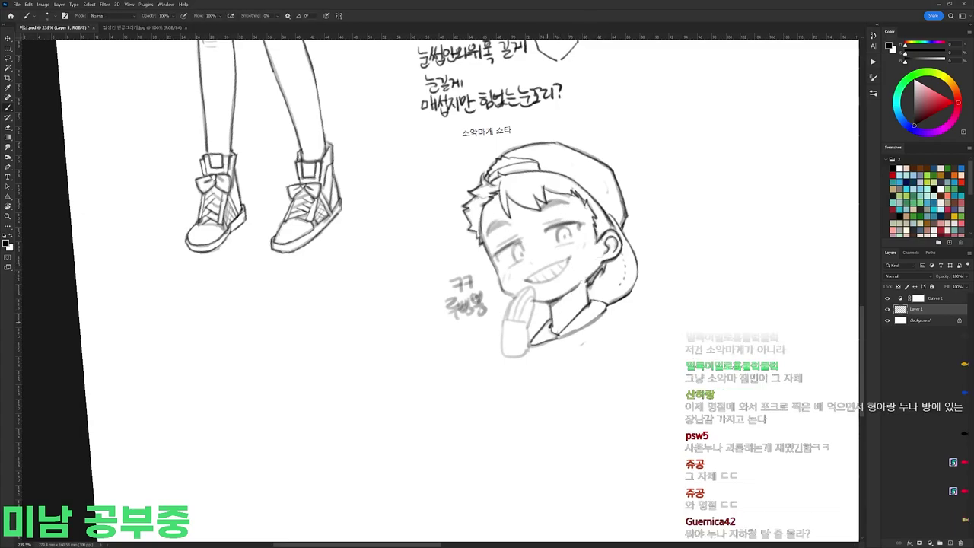
# Step: Ink the hand at the boy's chin, extending the wrist below it and erasing the old sketch lines
pyautogui.press('e')
pyautogui.press('b')
pyautogui.press('e')
pyautogui.press('b')
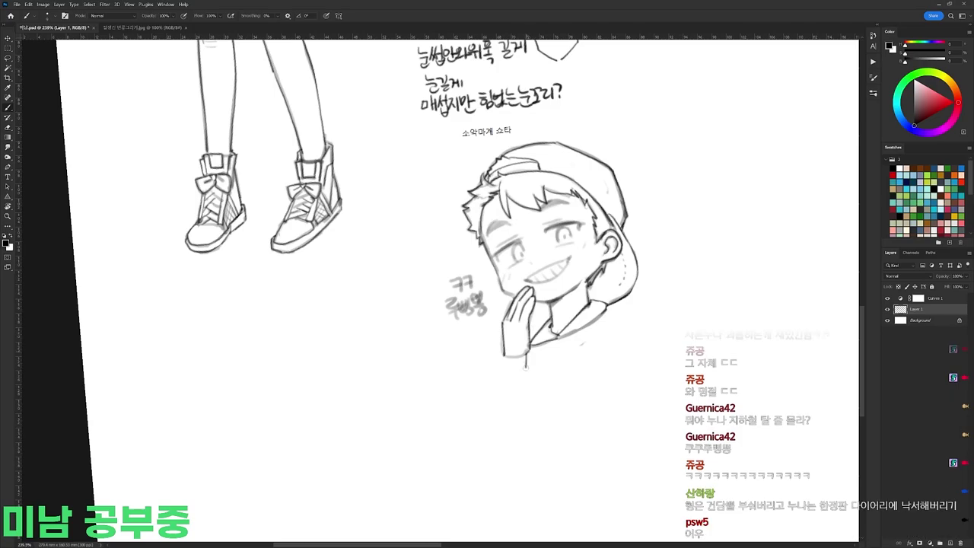
pyautogui.press('e')
pyautogui.press('b')
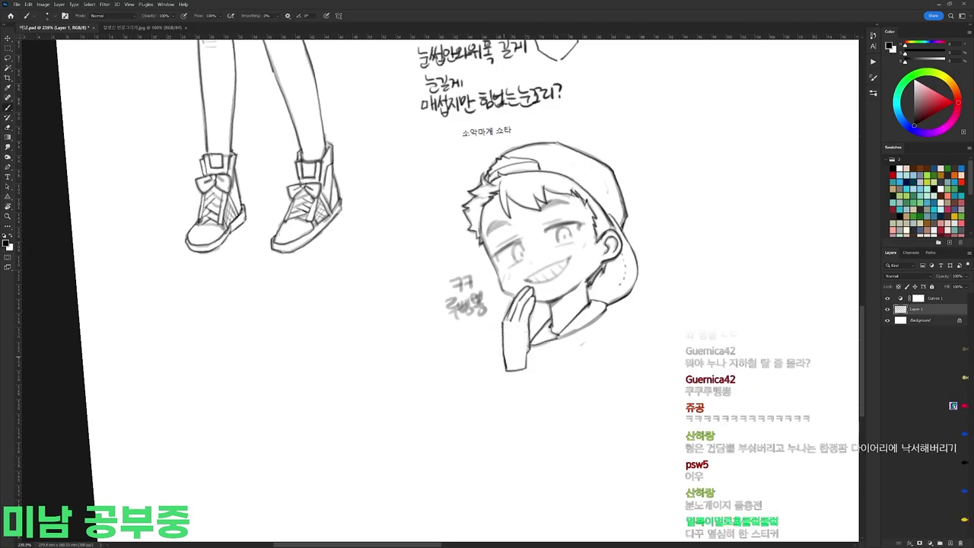
# Step: Darken the boy's cheek and chin contour where it meets the fingers
pyautogui.press('e')
pyautogui.press('r')
pyautogui.press('b')
pyautogui.moveTo(508, 314)
pyautogui.mouseDown()
pyautogui.moveTo(484, 346)
pyautogui.moveTo(493, 332)
pyautogui.mouseUp()
pyautogui.press('e')
# Step: Ink the boy's eyes with dark upper lids and irises, rotating the canvas to suit the strokes
pyautogui.press('r')
pyautogui.moveTo(654, 244); pyautogui.dragTo(615, 157)
pyautogui.press('b')
pyautogui.press('r')
pyautogui.press('b')
pyautogui.moveTo(501, 259)
pyautogui.mouseDown()
pyautogui.moveTo(484, 238)
pyautogui.moveTo(496, 222)
pyautogui.moveTo(487, 236)
pyautogui.moveTo(469, 219)
pyautogui.mouseUp()
pyautogui.press('r')
pyautogui.press('b')
pyautogui.moveTo(475, 175); pyautogui.dragTo(500, 147)
pyautogui.press('e')
pyautogui.press('r')
pyautogui.moveTo(475, 213); pyautogui.dragTo(519, 256)
pyautogui.press('b')
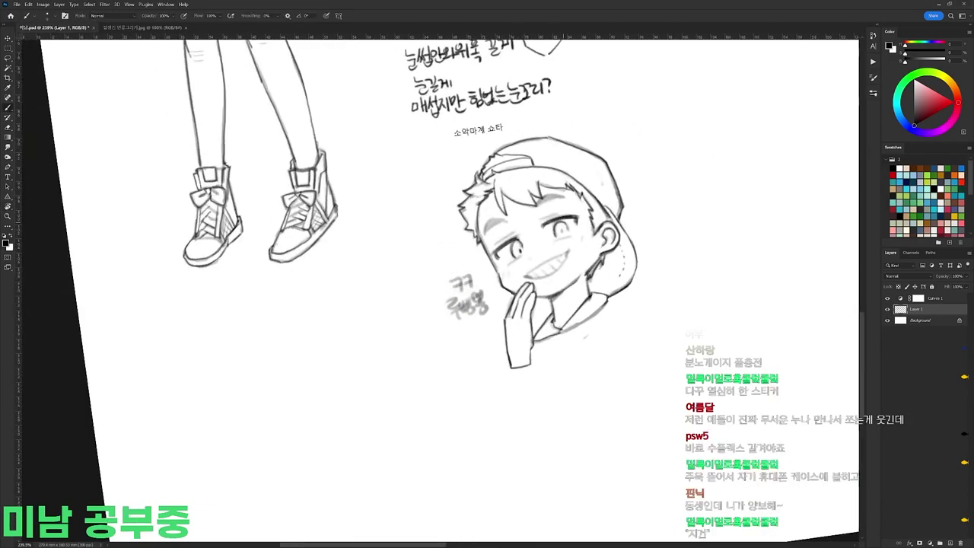
# Step: Ink the boy's nose and his wide grin with its teeth, working on a rotated canvas
pyautogui.press('r')
pyautogui.moveTo(533, 255); pyautogui.dragTo(514, 223)
pyautogui.press('b')
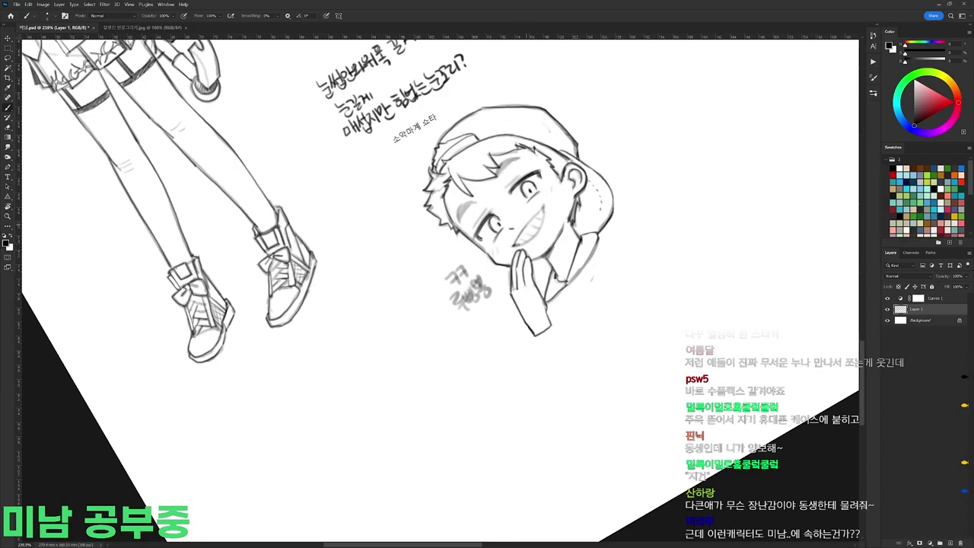
pyautogui.press('r')
pyautogui.moveTo(542, 212)
pyautogui.mouseDown()
pyautogui.moveTo(494, 462)
pyautogui.moveTo(433, 380)
pyautogui.mouseUp()
pyautogui.press('space')
pyautogui.moveTo(433, 381); pyautogui.dragTo(416, 302)
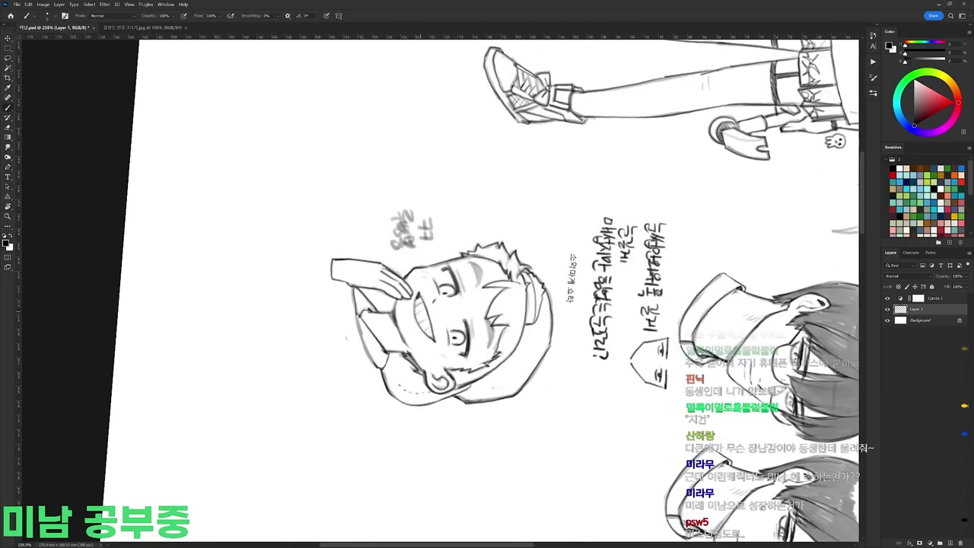
pyautogui.press('r')
pyautogui.moveTo(449, 428)
pyautogui.mouseDown()
pyautogui.moveTo(459, 426)
pyautogui.moveTo(597, 213)
pyautogui.moveTo(617, 239)
pyautogui.moveTo(638, 206)
pyautogui.mouseUp()
pyautogui.press('r')
pyautogui.press('space')
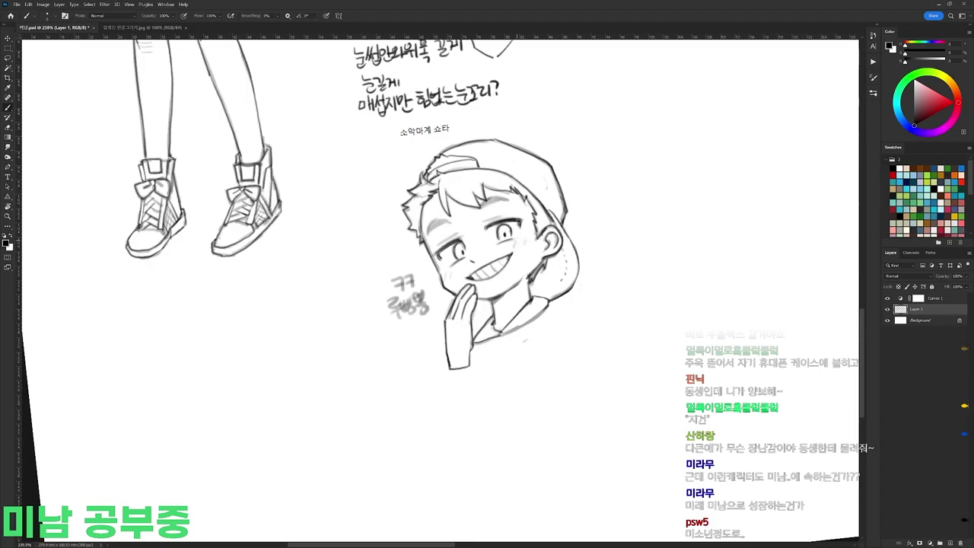
# Step: Add blush strokes on the boy's cheek and ink his eyebrows with dark strokes
pyautogui.moveTo(448, 270); pyautogui.dragTo(456, 278)
pyautogui.moveTo(428, 233)
pyautogui.mouseDown()
pyautogui.moveTo(435, 221)
pyautogui.moveTo(457, 222)
pyautogui.mouseUp()
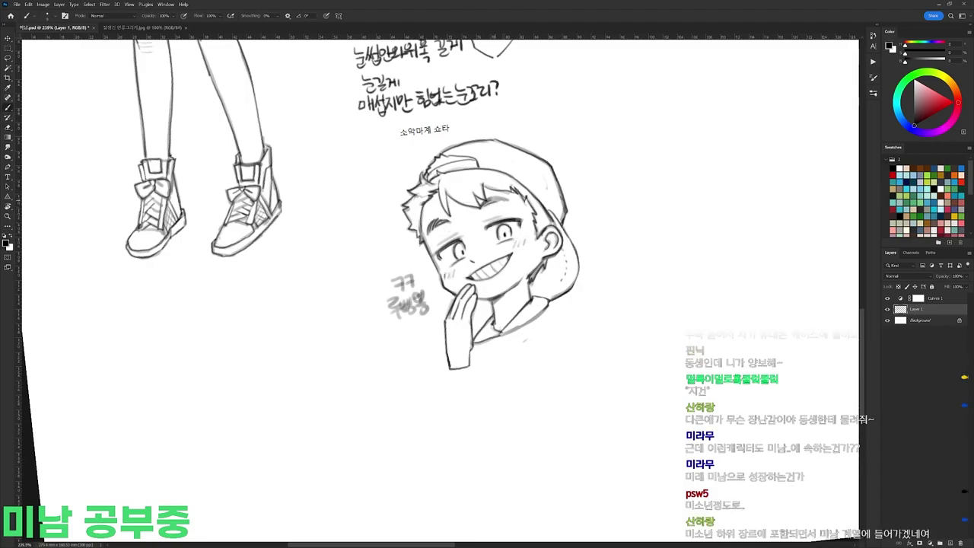
pyautogui.press('r')
pyautogui.moveTo(586, 205); pyautogui.dragTo(505, 136)
# Step: Pick another brush preset and shade the boy's irises grey
pyautogui.rightClick(489, 210)
pyautogui.click(526, 278)
pyautogui.moveTo(427, 239); pyautogui.dragTo(432, 251)
pyautogui.press('r')
pyautogui.moveTo(564, 245)
pyautogui.mouseDown()
pyautogui.moveTo(571, 281)
pyautogui.moveTo(554, 346)
pyautogui.mouseUp()
# Step: Switch to another brush preset and refine the boy's eyebrows, pupils and cheek blush with fine strokes
pyautogui.rightClick(541, 197)
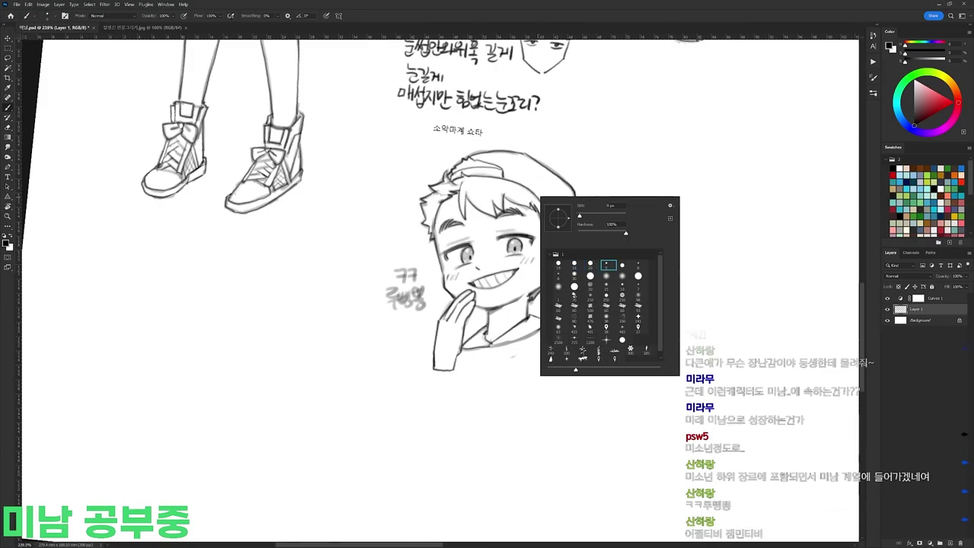
pyautogui.click(576, 265)
pyautogui.scroll(-5, 478, 189)
pyautogui.press('r')
pyautogui.press('Escape')
pyautogui.moveTo(473, 191)
pyautogui.mouseDown()
pyautogui.moveTo(530, 195)
pyautogui.moveTo(494, 222)
pyautogui.moveTo(533, 226)
pyautogui.mouseUp()
pyautogui.press('e')
pyautogui.scroll(3, 529, 195)
pyautogui.press('e')
pyautogui.press('b')
pyautogui.moveTo(439, 228); pyautogui.dragTo(465, 215)
pyautogui.press('r')
pyautogui.moveTo(461, 221); pyautogui.dragTo(420, 213)
pyautogui.press('e')
pyautogui.press('b')
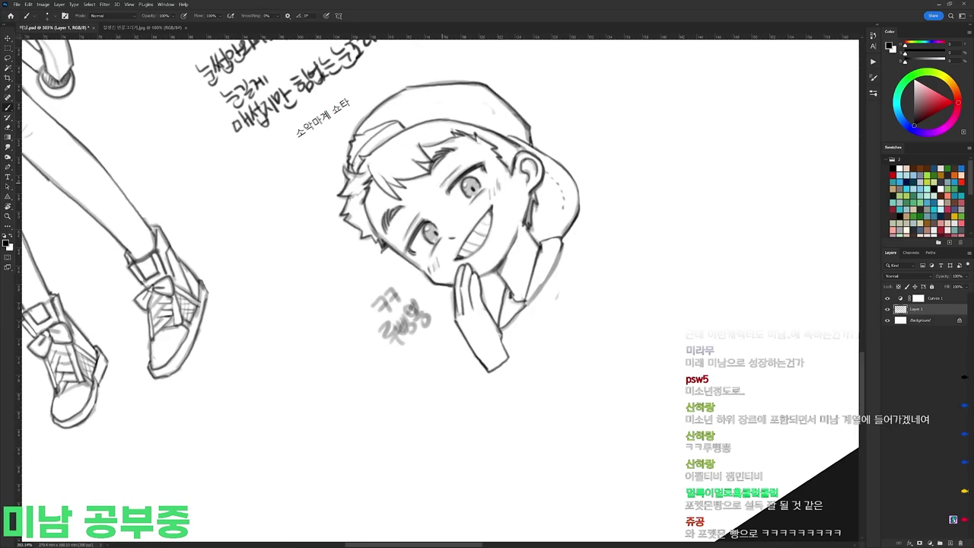
# Step: Bring the canvas back upright and touch up the nose with a small mark on its bridge
pyautogui.press('r')
pyautogui.moveTo(472, 161); pyautogui.dragTo(534, 197)
pyautogui.moveTo(478, 243); pyautogui.dragTo(489, 241)
pyautogui.press('r')
pyautogui.moveTo(588, 190); pyautogui.dragTo(592, 197)
# Step: Lasso the boy's eye nearer the ear and adjust its placement with Free Transform
pyautogui.press('l')
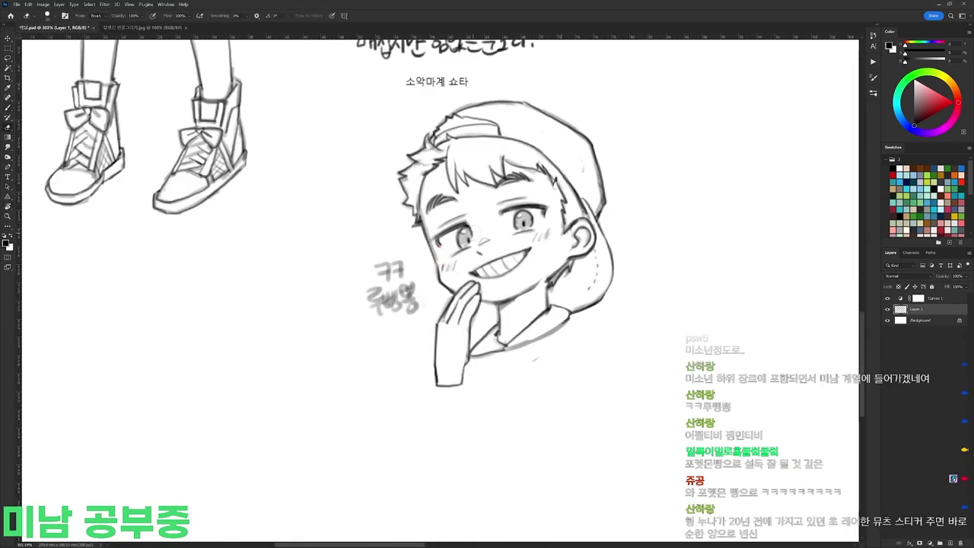
pyautogui.scroll(-3, 515, 213)
pyautogui.scroll(3, 515, 213)
pyautogui.moveTo(514, 213)
pyautogui.mouseDown()
pyautogui.moveTo(524, 233)
pyautogui.moveTo(508, 251)
pyautogui.moveTo(478, 227)
pyautogui.moveTo(521, 236)
pyautogui.moveTo(535, 198)
pyautogui.moveTo(587, 217)
pyautogui.moveTo(521, 231)
pyautogui.mouseUp()
pyautogui.hotkey('ctrl', 't')
pyautogui.press('Return')
pyautogui.hotkey('ctrl', 't')
pyautogui.moveTo(646, 174); pyautogui.dragTo(647, 179)
pyautogui.press('Return')
pyautogui.hotkey('ctrl', 'd')
# Step: Erase stray marks beside the nose and redraw the line near the boy's ear
pyautogui.press('e')
pyautogui.moveTo(478, 235); pyautogui.dragTo(482, 247)
pyautogui.press('b')
pyautogui.moveTo(587, 217); pyautogui.dragTo(593, 229)
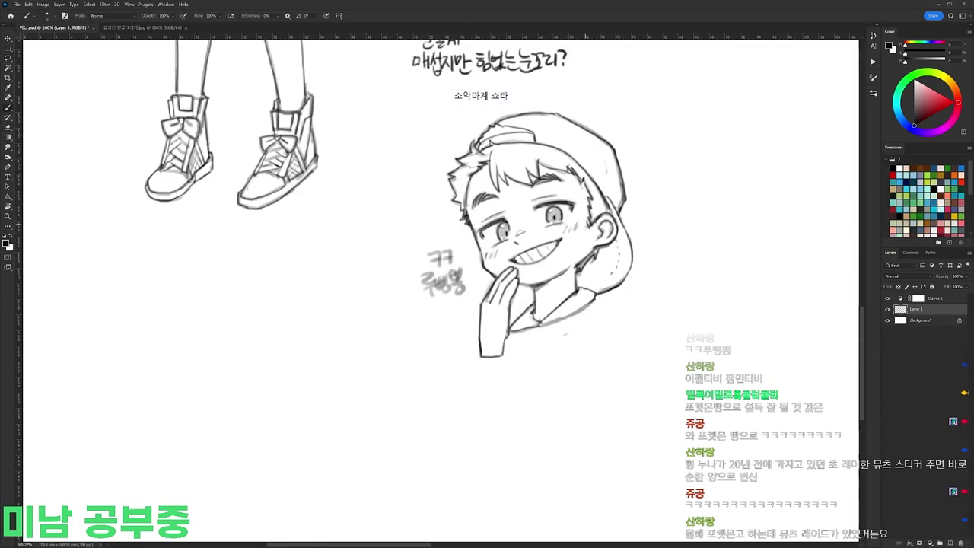
# Step: Refine the line work around the boy's eyes and cap, rotating the canvas and restoring it to upright
pyautogui.rightClick(618, 138)
pyautogui.press('r')
pyautogui.moveTo(633, 189); pyautogui.dragTo(506, 120)
pyautogui.moveTo(476, 140); pyautogui.dragTo(460, 160)
pyautogui.press('Escape')
pyautogui.press('e')
pyautogui.press('b')
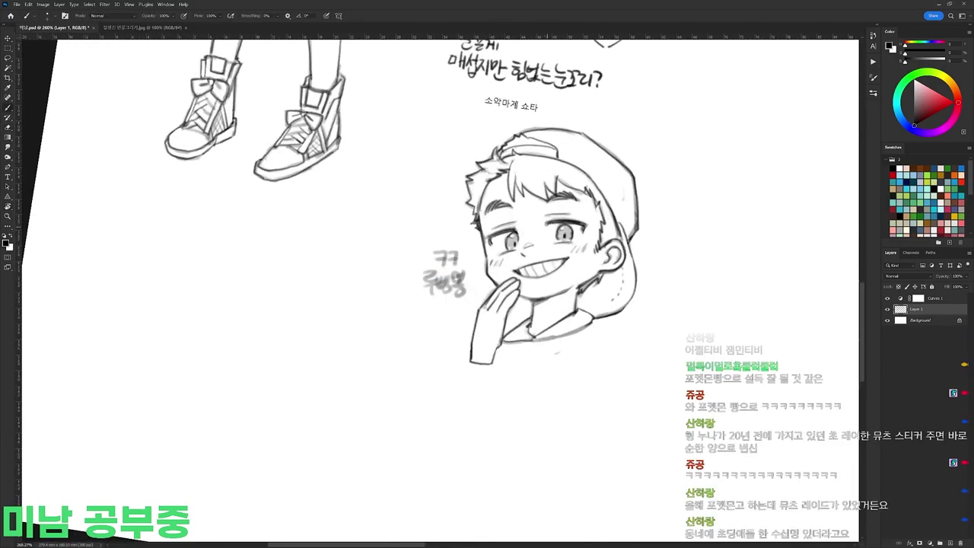
pyautogui.moveTo(581, 214)
pyautogui.mouseDown()
pyautogui.moveTo(499, 215)
pyautogui.moveTo(535, 196)
pyautogui.mouseUp()
pyautogui.press('e')
pyautogui.press('b')
pyautogui.moveTo(624, 155); pyautogui.dragTo(586, 161)
pyautogui.press('r')
pyautogui.press('Escape')
pyautogui.scroll(4, 587, 179)
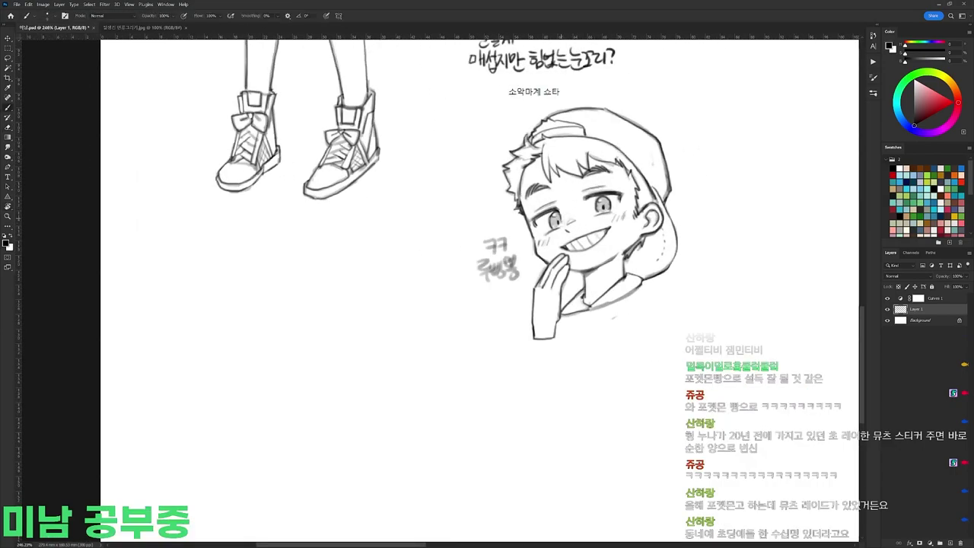
# Step: Choose a larger brush and fill the boy's fringe, temple tufts and sideburn with dark grey
pyautogui.press('b')
pyautogui.rightClick(605, 188)
pyautogui.moveTo(508, 228)
pyautogui.mouseDown()
pyautogui.moveTo(502, 247)
pyautogui.moveTo(522, 203)
pyautogui.moveTo(539, 202)
pyautogui.moveTo(545, 238)
pyautogui.moveTo(552, 213)
pyautogui.moveTo(564, 234)
pyautogui.moveTo(573, 221)
pyautogui.moveTo(567, 207)
pyautogui.moveTo(580, 203)
pyautogui.mouseUp()
pyautogui.moveTo(573, 214)
pyautogui.mouseDown()
pyautogui.moveTo(599, 203)
pyautogui.moveTo(572, 208)
pyautogui.moveTo(621, 220)
pyautogui.mouseUp()
pyautogui.moveTo(624, 259)
pyautogui.mouseDown()
pyautogui.moveTo(636, 233)
pyautogui.moveTo(639, 242)
pyautogui.mouseUp()
pyautogui.moveTo(626, 277)
pyautogui.mouseDown()
pyautogui.moveTo(632, 256)
pyautogui.moveTo(609, 225)
pyautogui.mouseUp()
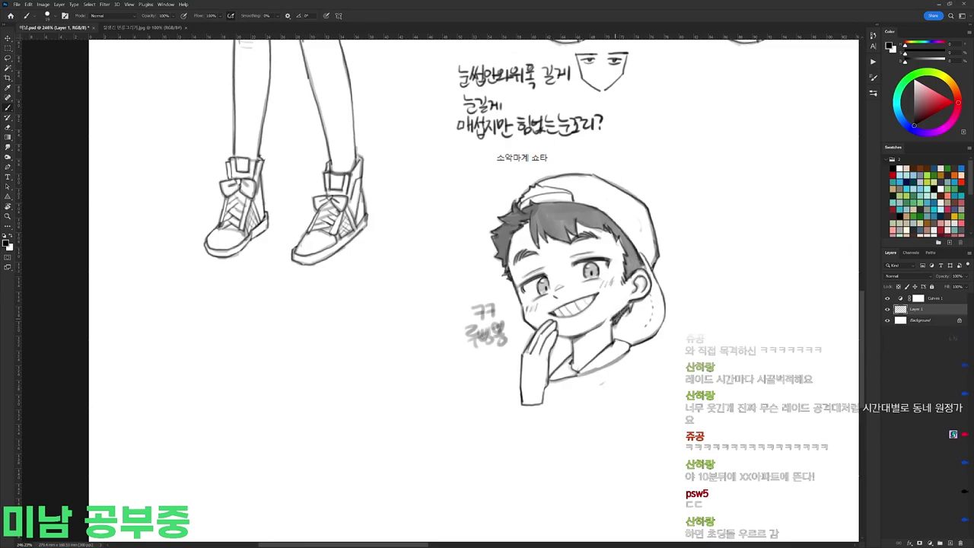
# Step: Fill the hair showing through the cap's strap opening and hatch the inside of the brim behind the neck
pyautogui.moveTo(523, 201); pyautogui.dragTo(536, 187)
pyautogui.moveTo(530, 194); pyautogui.dragTo(562, 191)
pyautogui.moveTo(616, 340)
pyautogui.mouseDown()
pyautogui.moveTo(617, 320)
pyautogui.moveTo(621, 341)
pyautogui.mouseUp()
pyautogui.moveTo(628, 311); pyautogui.dragTo(628, 344)
pyautogui.moveTo(636, 308)
pyautogui.mouseDown()
pyautogui.moveTo(638, 341)
pyautogui.moveTo(646, 331)
pyautogui.mouseUp()
# Step: Pick a small brush and draw a square tag with a round button below the boy's collar
pyautogui.rightClick(596, 363)
pyautogui.click(671, 433)
pyautogui.moveTo(569, 377)
pyautogui.mouseDown()
pyautogui.moveTo(566, 395)
pyautogui.moveTo(579, 384)
pyautogui.mouseUp()
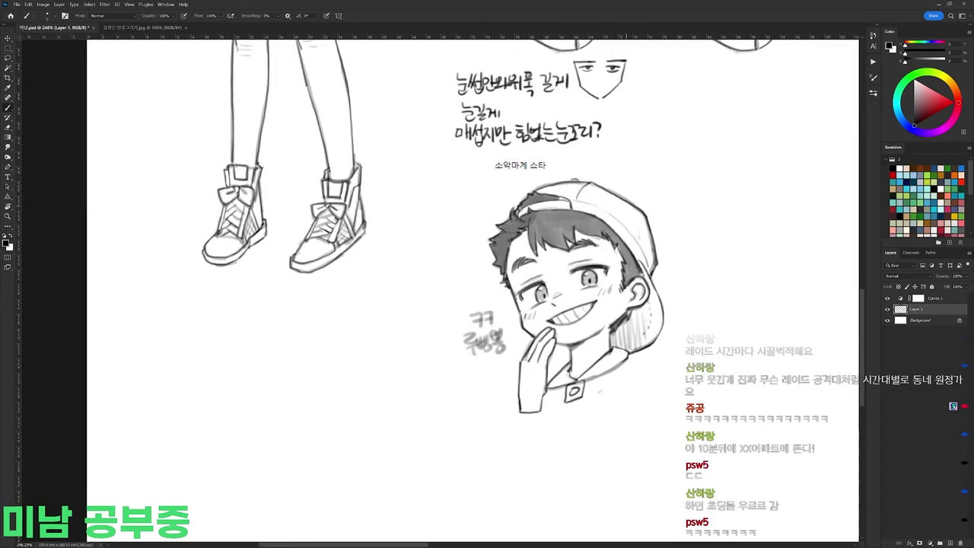
pyautogui.press('e')
pyautogui.press('b')
# Step: Add the top button, panel seams and small eyelet to the cap's crown, and clean up its lines
pyautogui.moveTo(545, 335); pyautogui.dragTo(525, 289)
pyautogui.press('e')
pyautogui.press('b')
pyautogui.moveTo(619, 199)
pyautogui.mouseDown()
pyautogui.moveTo(622, 186)
pyautogui.moveTo(662, 207)
pyautogui.mouseUp()
pyautogui.moveTo(684, 215); pyautogui.dragTo(620, 241)
pyautogui.scroll(-2, 681, 213)
pyautogui.moveTo(552, 366); pyautogui.dragTo(618, 319)
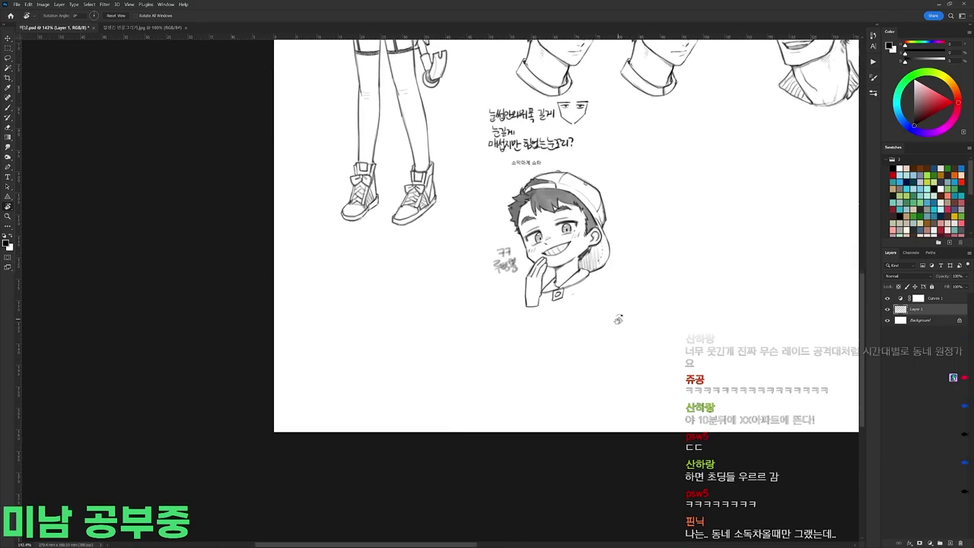
# Step: Clear the smudged lettering beside the boy's cheek and handwrite "ㅋㅋ" above "루삥뽕" in its place
pyautogui.scroll(3, 510, 282)
pyautogui.press('l')
pyautogui.moveTo(520, 228); pyautogui.dragTo(526, 259)
pyautogui.press('Delete')
pyautogui.hotkey('ctrl', 'd')
pyautogui.press('b')
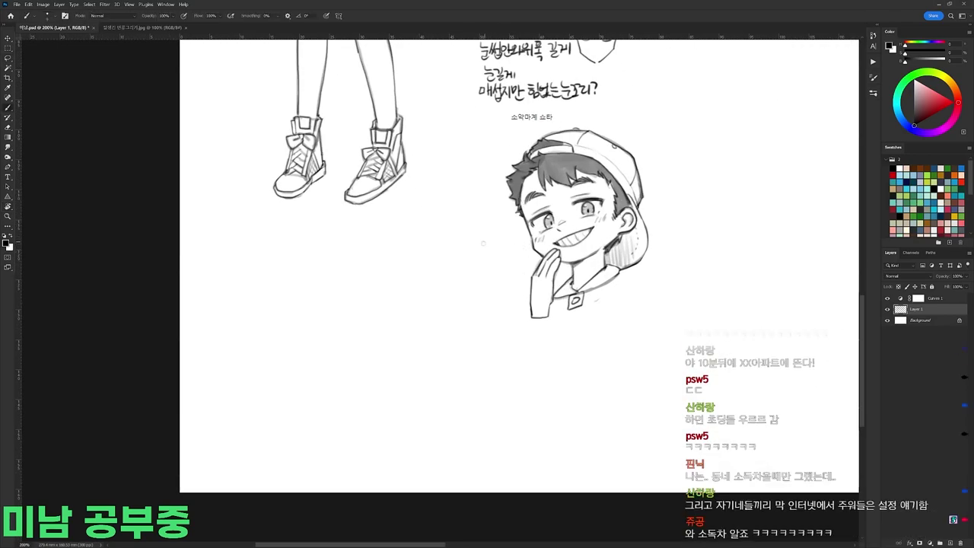
pyautogui.moveTo(487, 232); pyautogui.dragTo(502, 239)
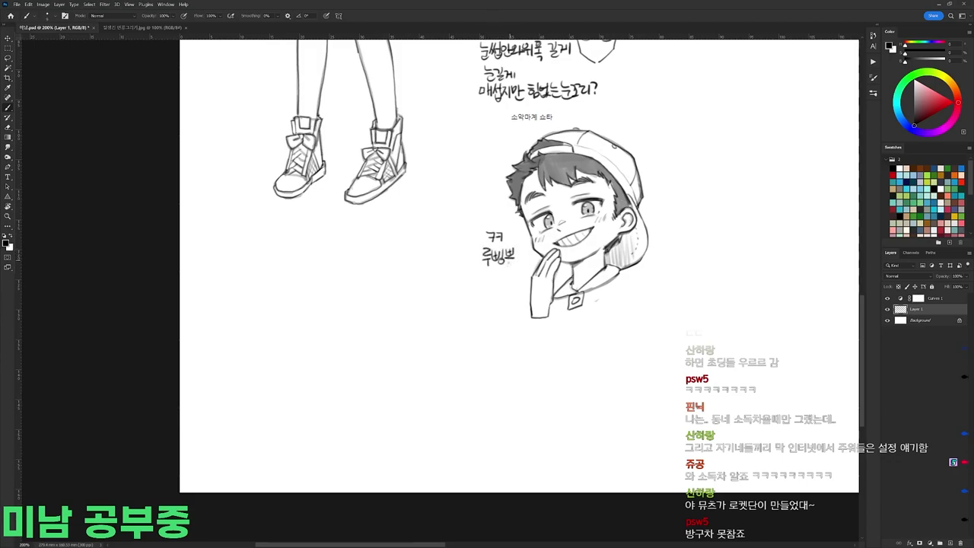
# Step: Redo the last syllable of the handwritten "루삥뽕" and adjust the word's strokes with lasso selections
pyautogui.hotkey('ctrl', 'z')
pyautogui.moveTo(505, 248); pyautogui.dragTo(510, 256)
pyautogui.moveTo(506, 260); pyautogui.dragTo(511, 261)
pyautogui.press('l')
pyautogui.moveTo(485, 242)
pyautogui.mouseDown()
pyautogui.moveTo(504, 227)
pyautogui.moveTo(487, 246)
pyautogui.mouseUp()
pyautogui.moveTo(507, 241); pyautogui.dragTo(510, 244)
pyautogui.hotkey('ctrl', 'd')
# Step: Erase the small stray mark beside the boy's collar, just past the square tag
pyautogui.moveTo(673, 334); pyautogui.dragTo(590, 352)
pyautogui.press('e')
pyautogui.moveTo(513, 312); pyautogui.dragTo(515, 317)
# Step: Delete the handwritten word under "ㅋㅋ" and write "어쩔티비" there on two lines
pyautogui.press('l')
pyautogui.moveTo(431, 255); pyautogui.dragTo(428, 250)
pyautogui.press('Delete')
pyautogui.press('b')
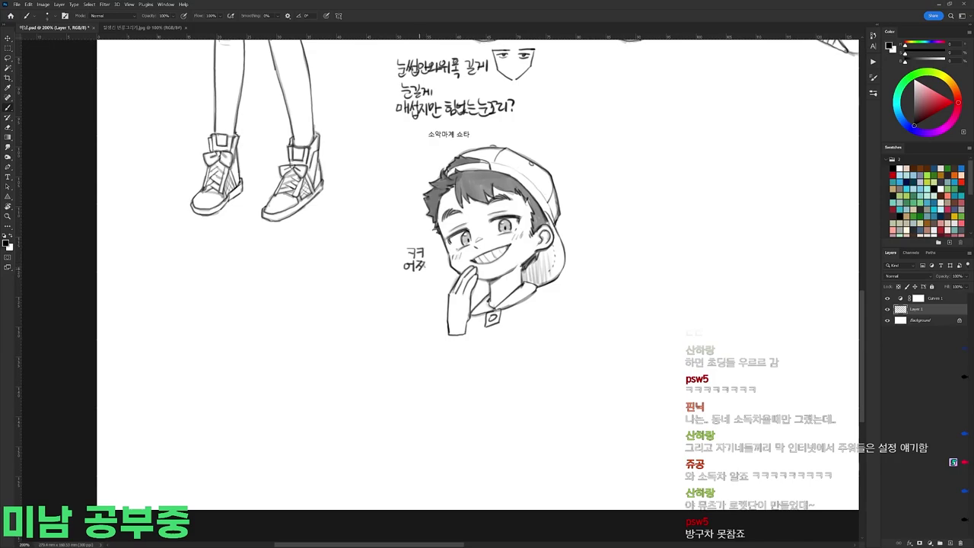
pyautogui.moveTo(428, 276); pyautogui.dragTo(428, 288)
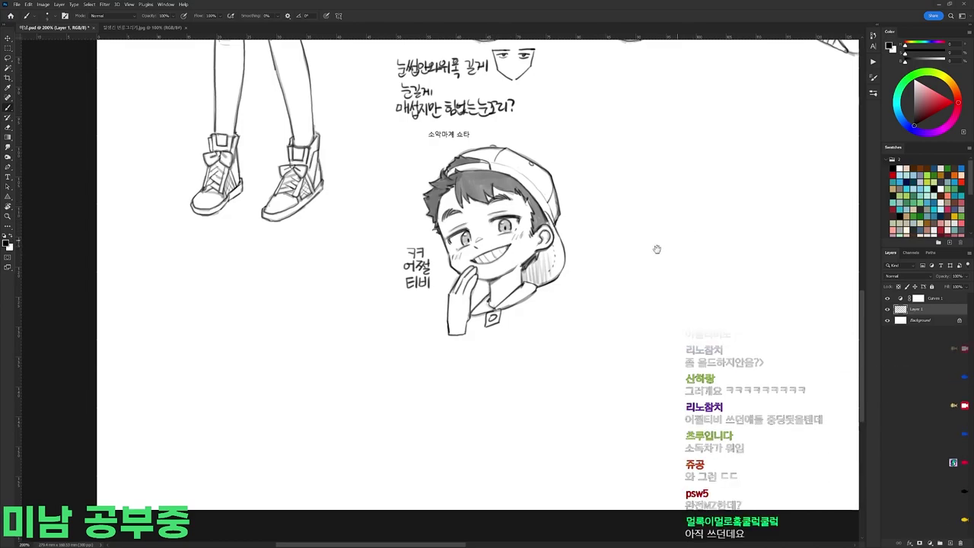
# Step: Paste the captured caption "그냥 미친놈?" into the empty space beside the "소악마계 쇼타" caption as the next face's title
pyautogui.scroll(-2, 670, 242)
pyautogui.moveTo(628, 352); pyautogui.dragTo(573, 370)
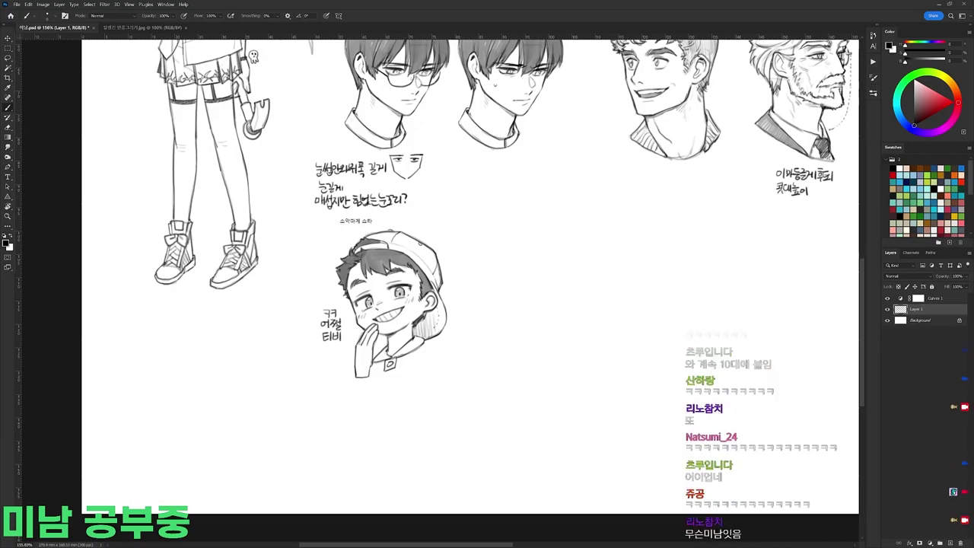
pyautogui.moveTo(778, 322); pyautogui.dragTo(713, 369)
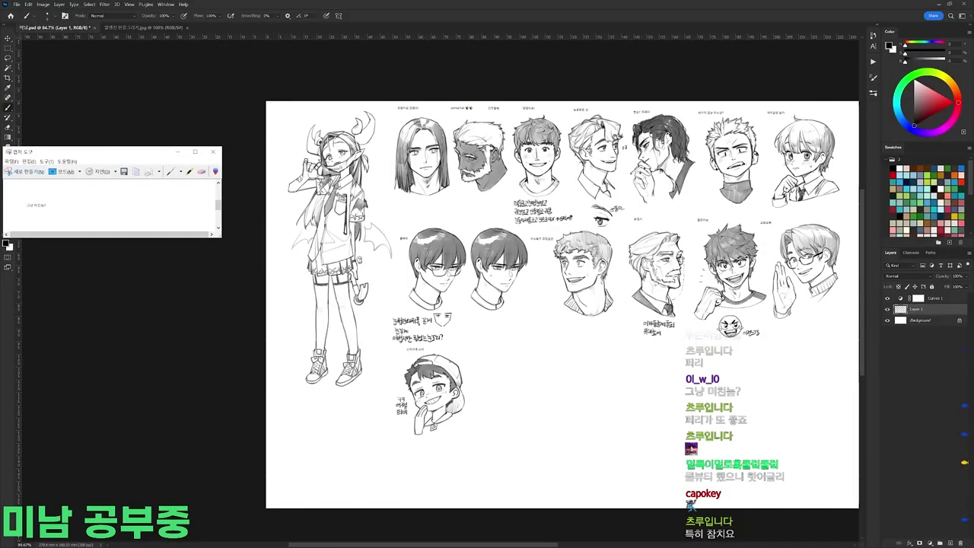
pyautogui.moveTo(546, 390); pyautogui.dragTo(654, 358)
pyautogui.hotkey('ctrl', 'v')
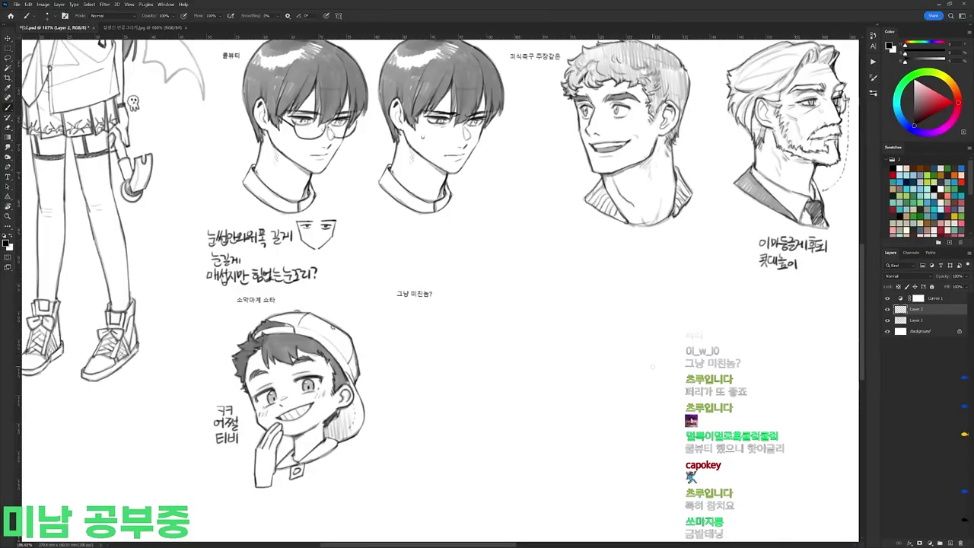